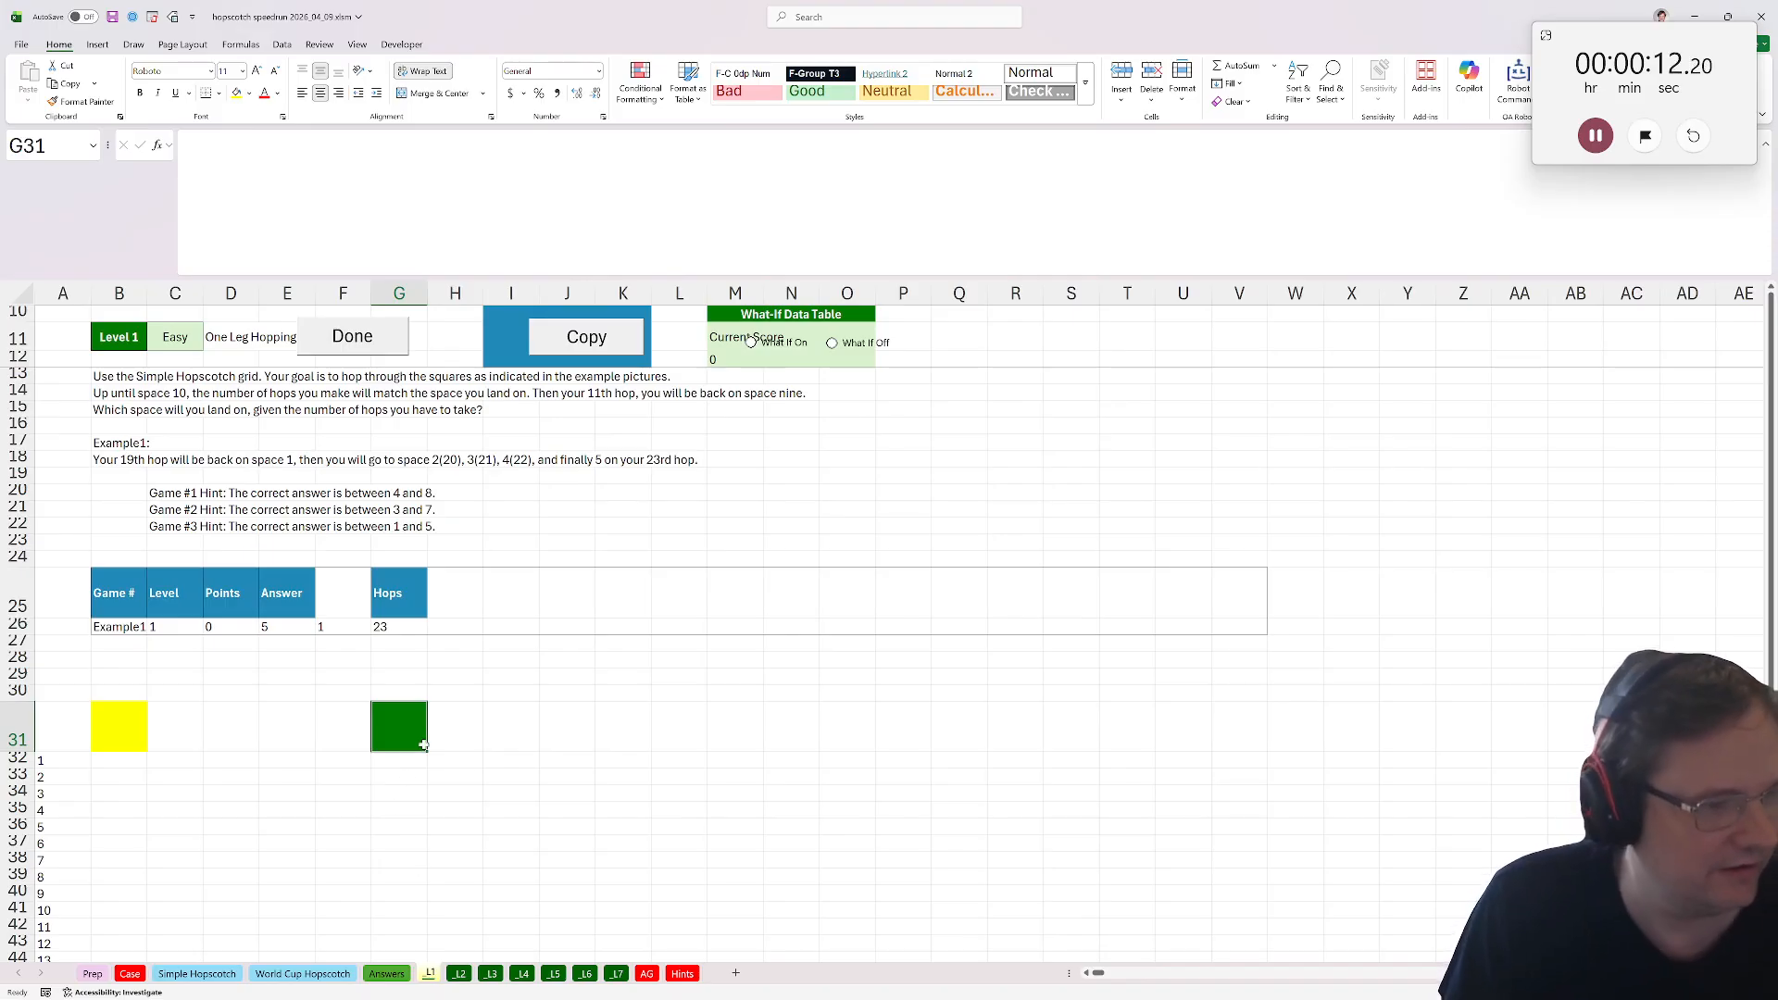
Enter =XTOCOL(sh) in G32 to list the hopscotch grid addresses with their space numbers.
key(Down)
text(=xtocol()
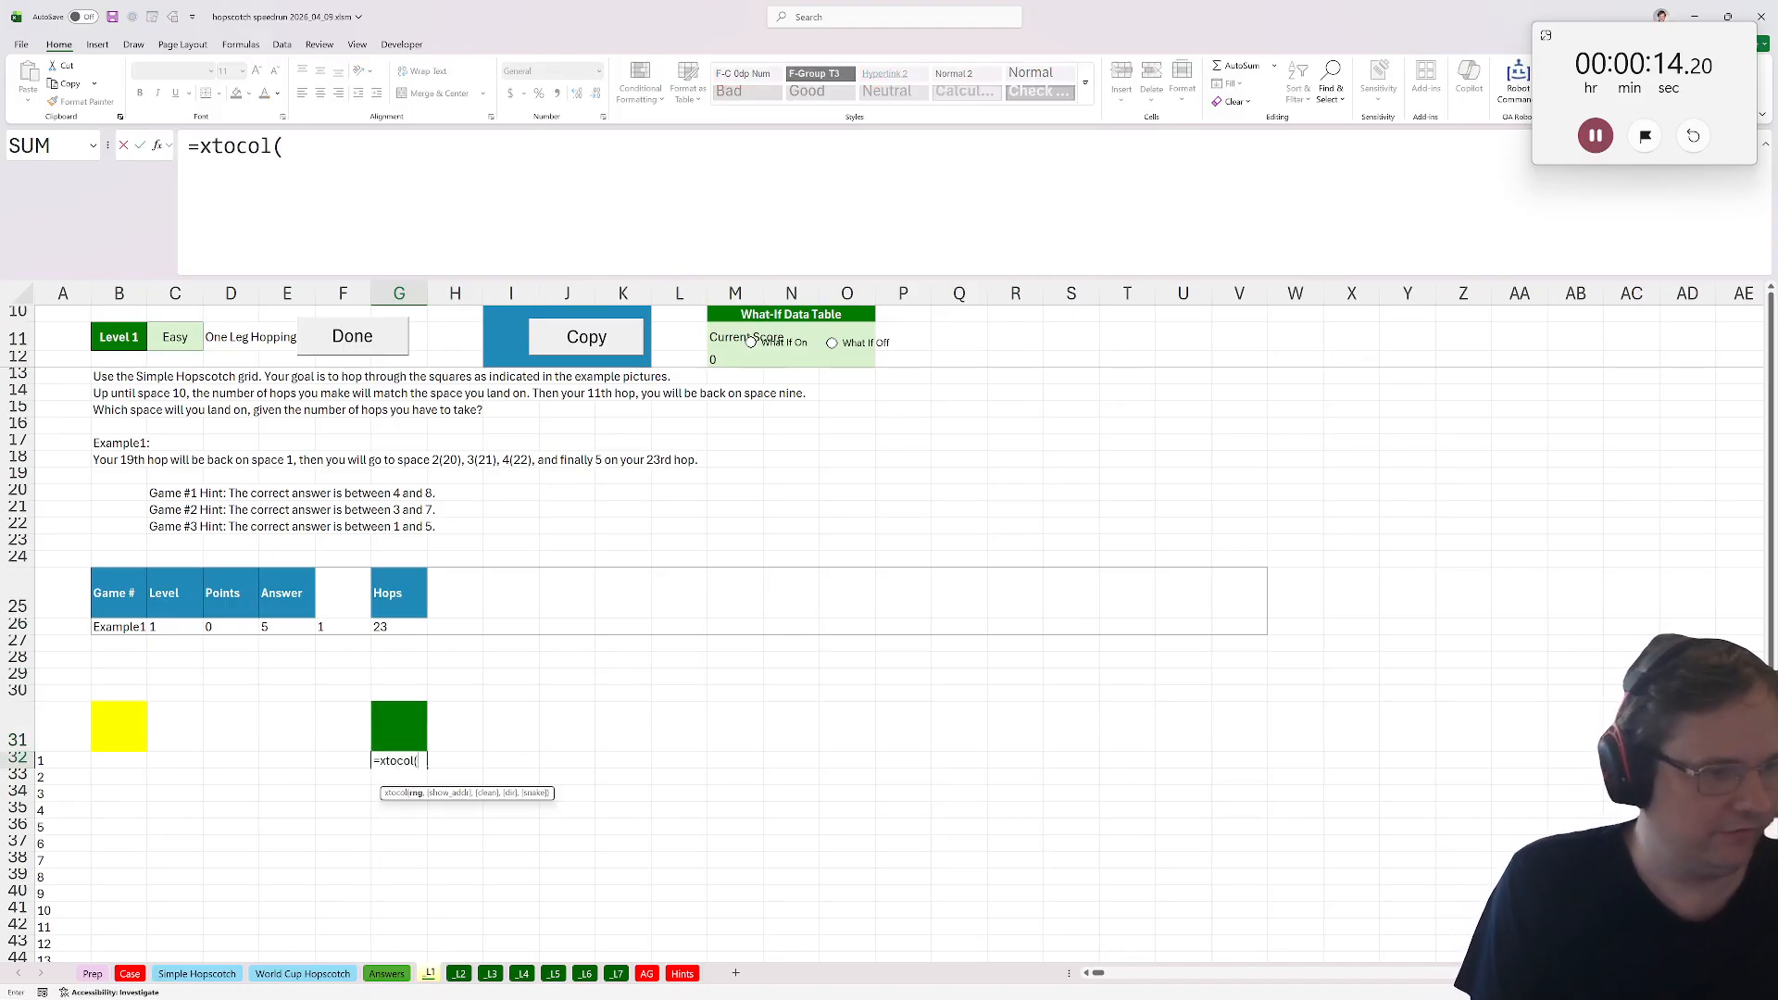
text(sh))
key(ctrl+Return)
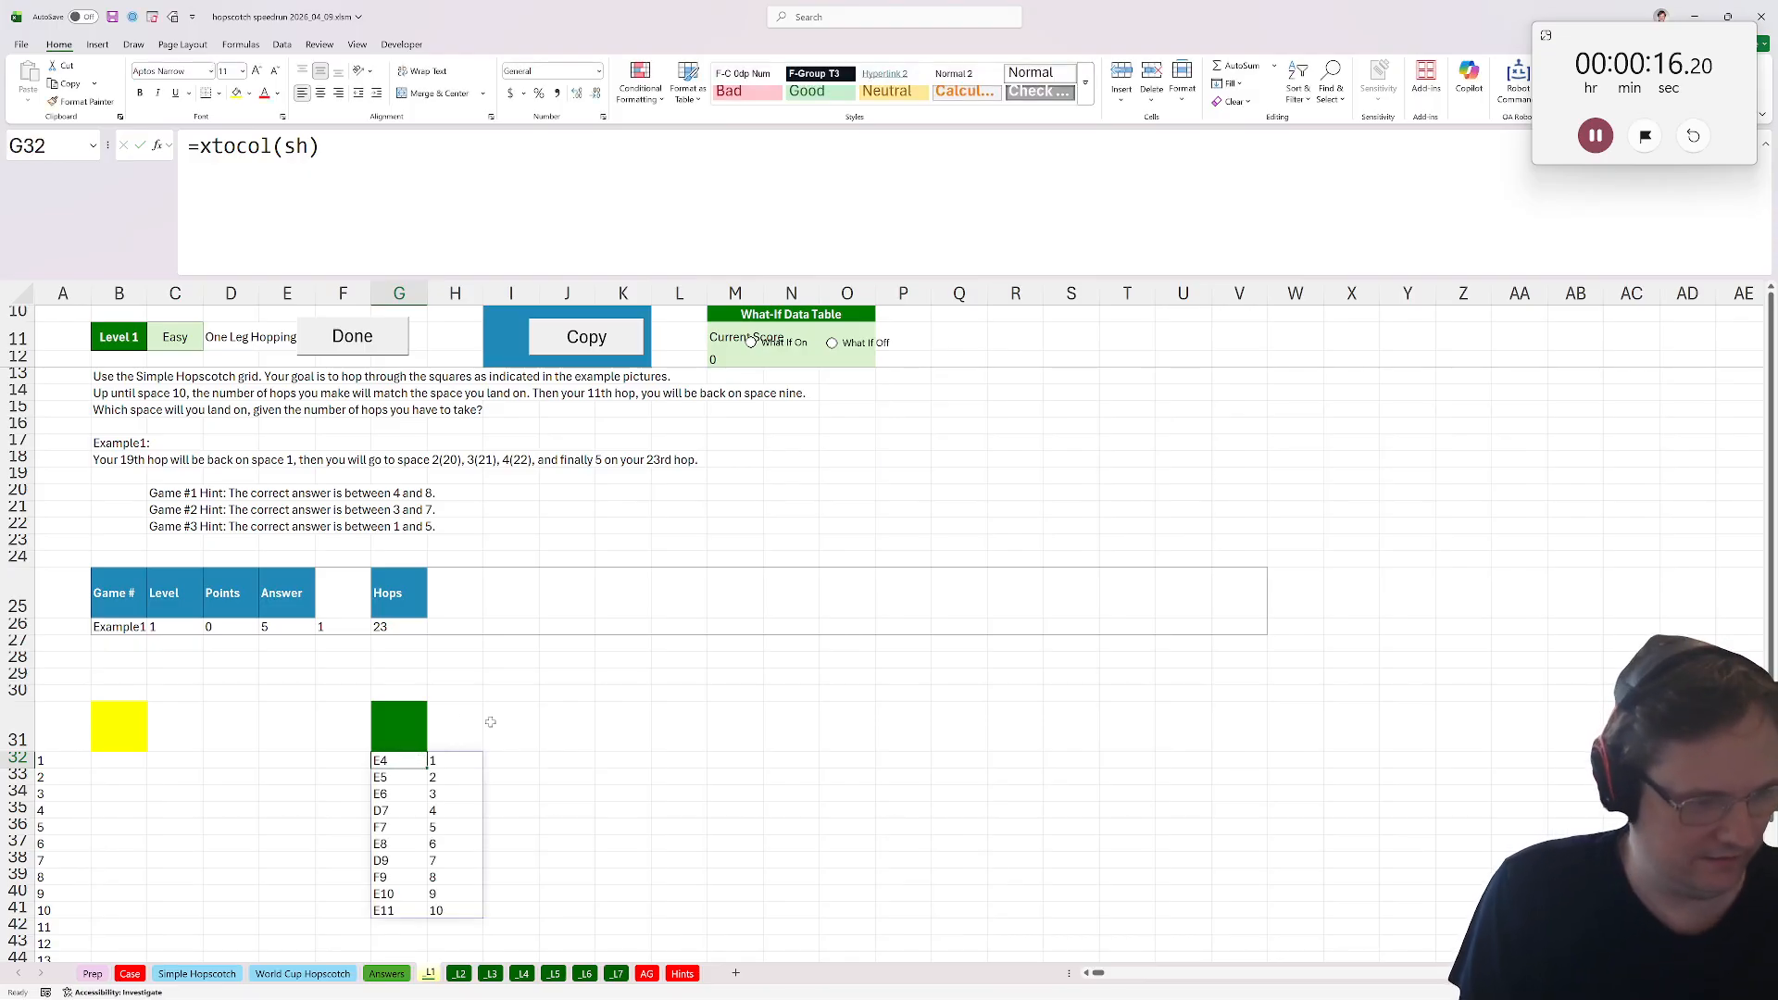
Label the two result columns with the headers Addr and Space.
key(Up)
text(Addr)
click(466, 736)
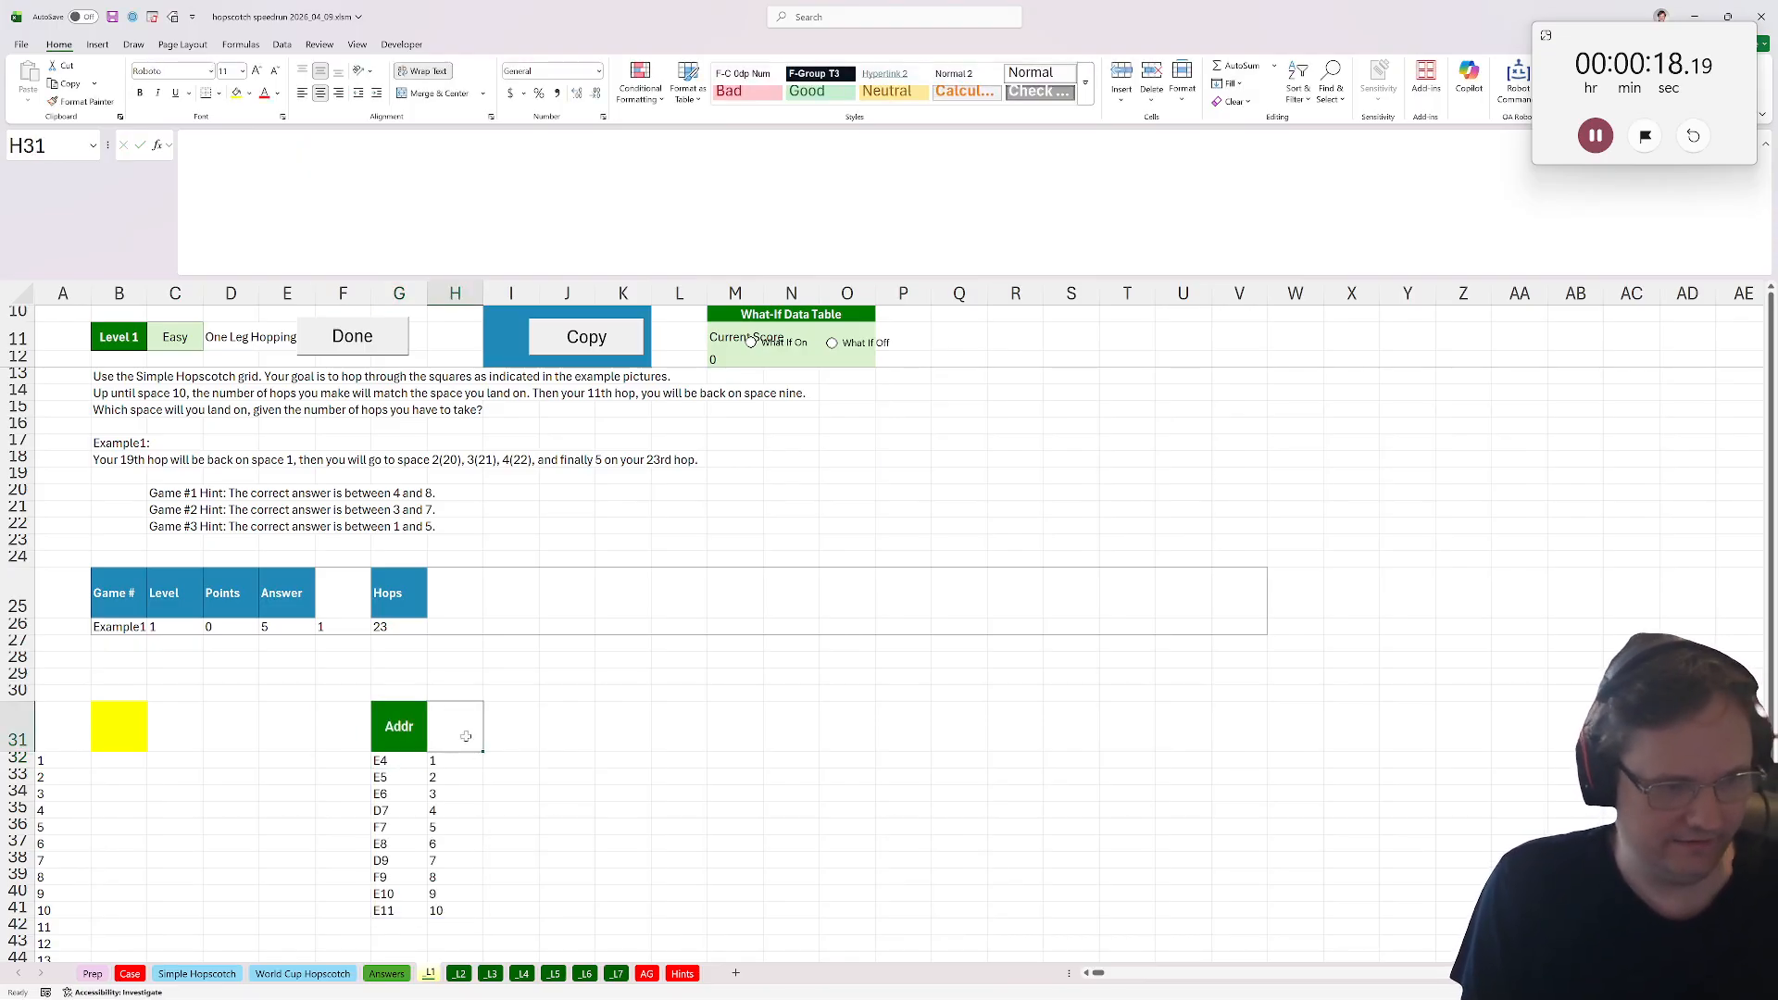
text(Space)
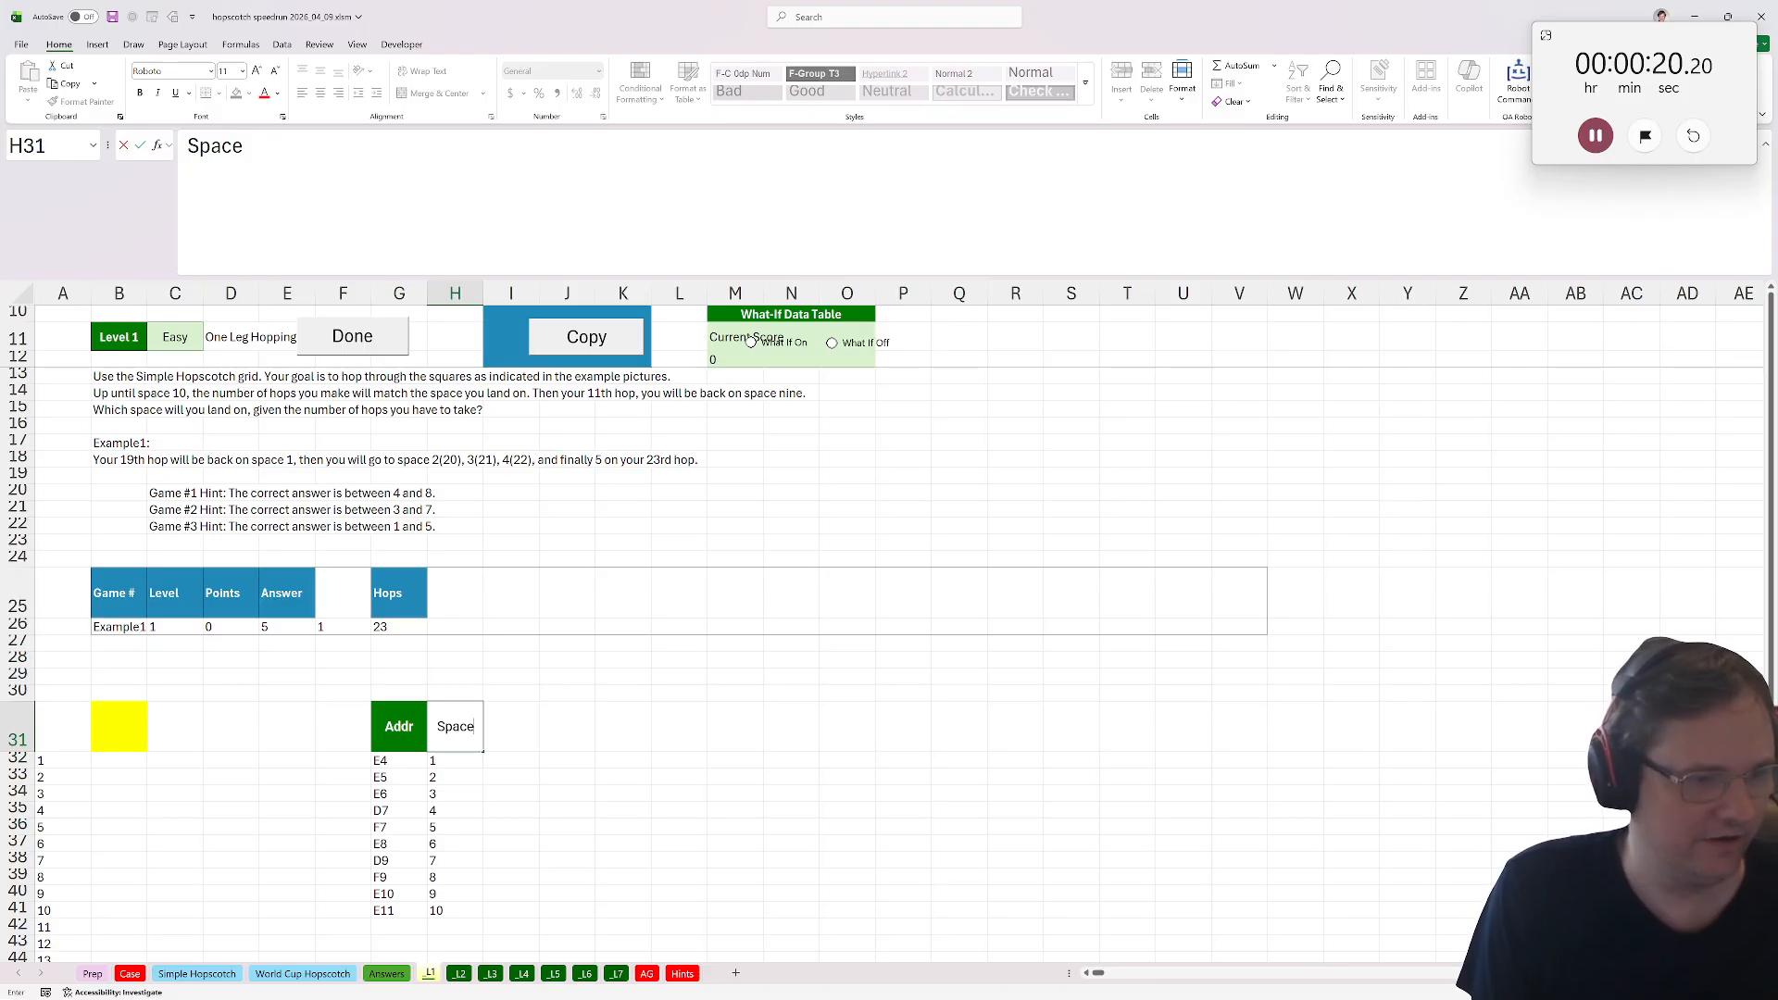
key(ctrl+Return)
Add a Spaces header in M31 and reference the Space values H32:H41 beneath it.
click(748, 717)
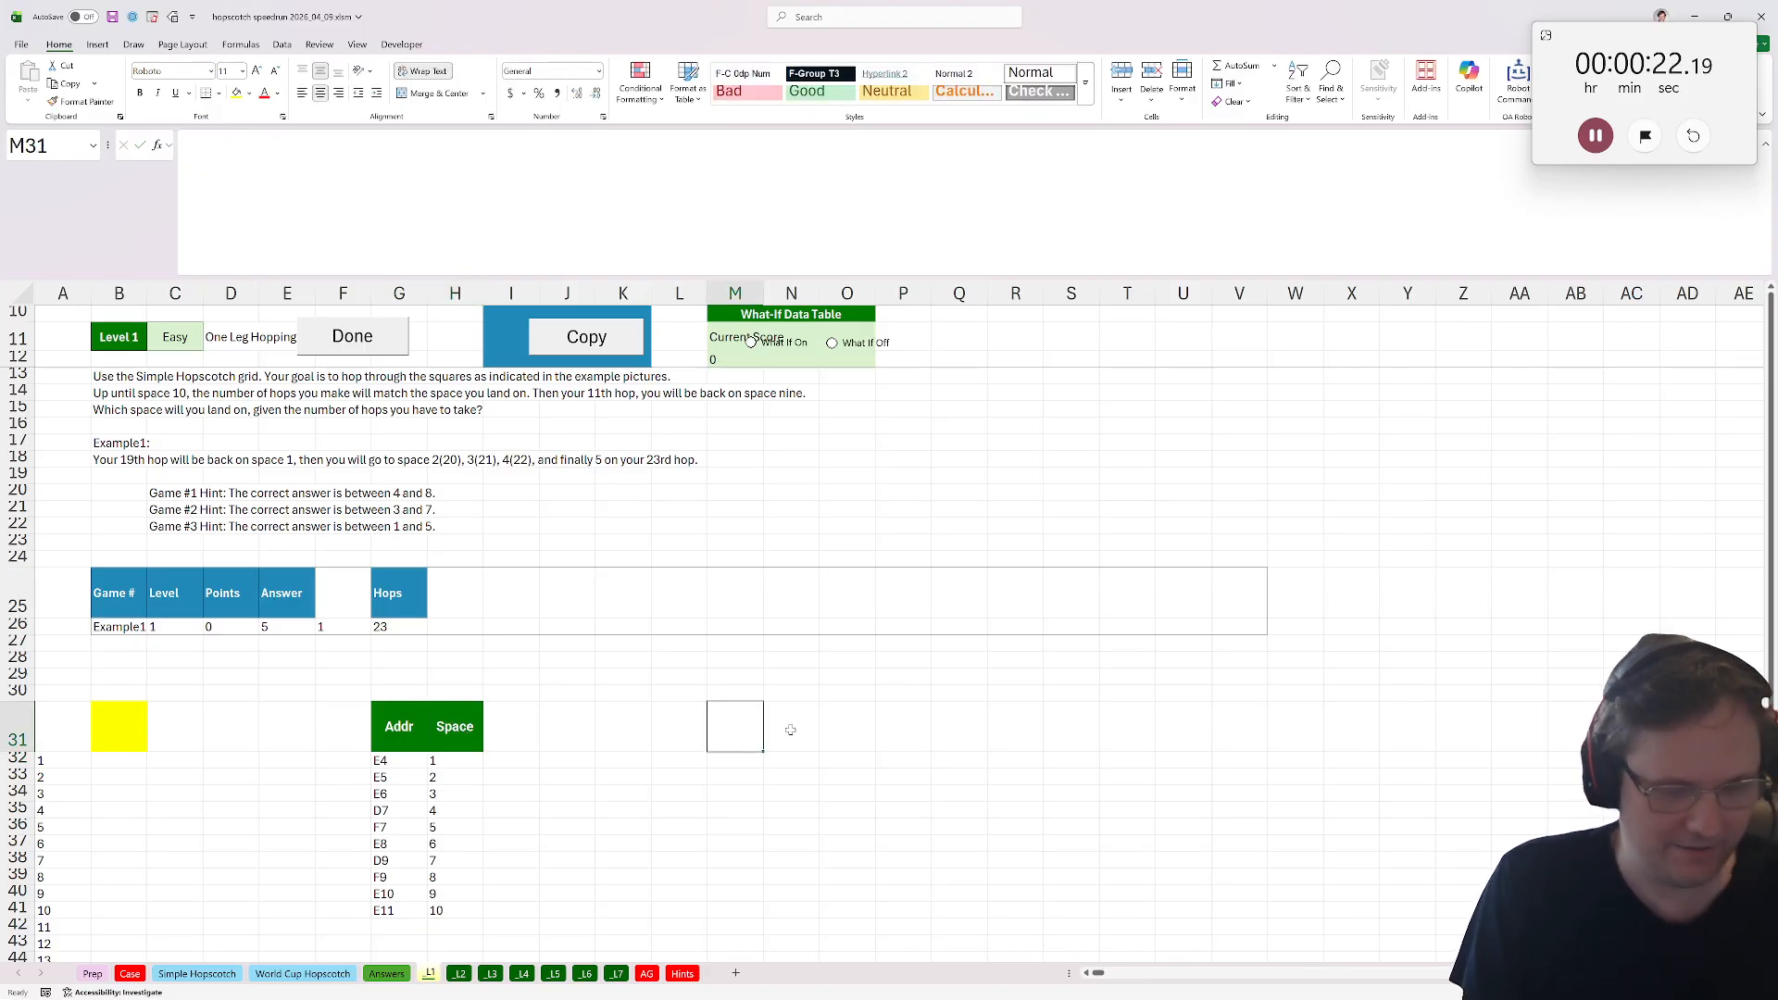
text(Spaces)
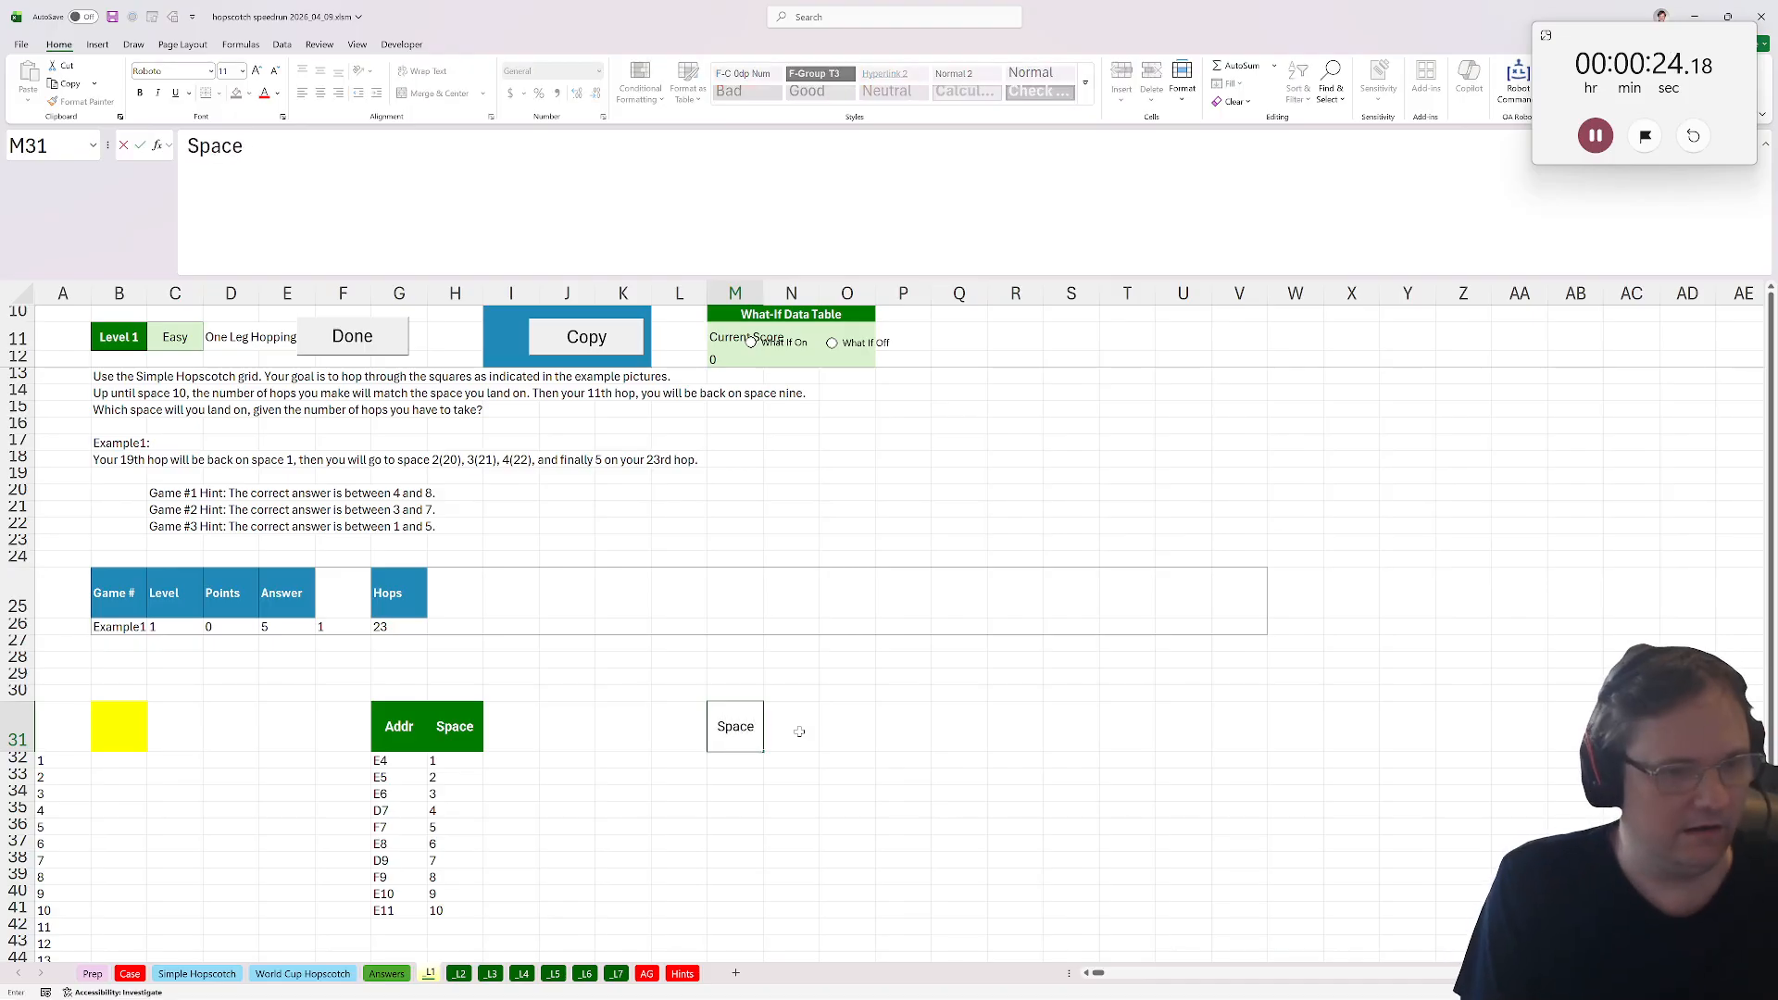
key(Return)
text(=)
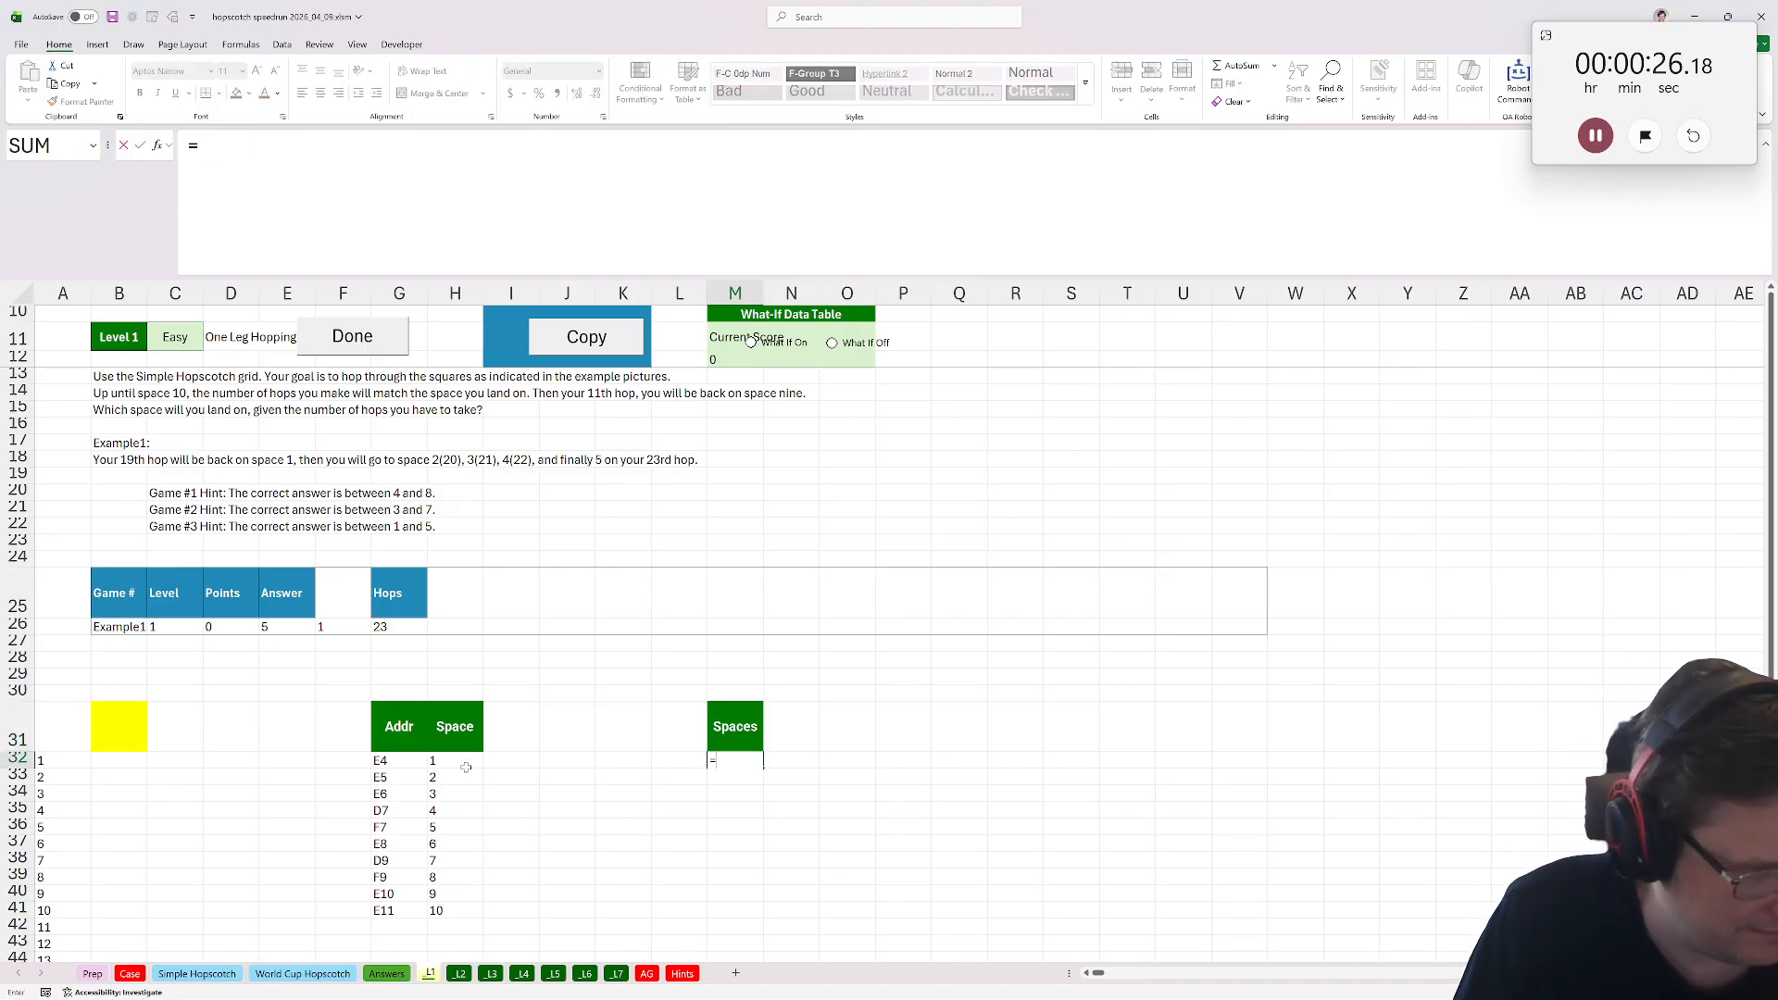
drag(466, 767, 481, 912)
key(Return)
Label the column next to Spaces with the header Trip Back.
key(Up)
key(Right)
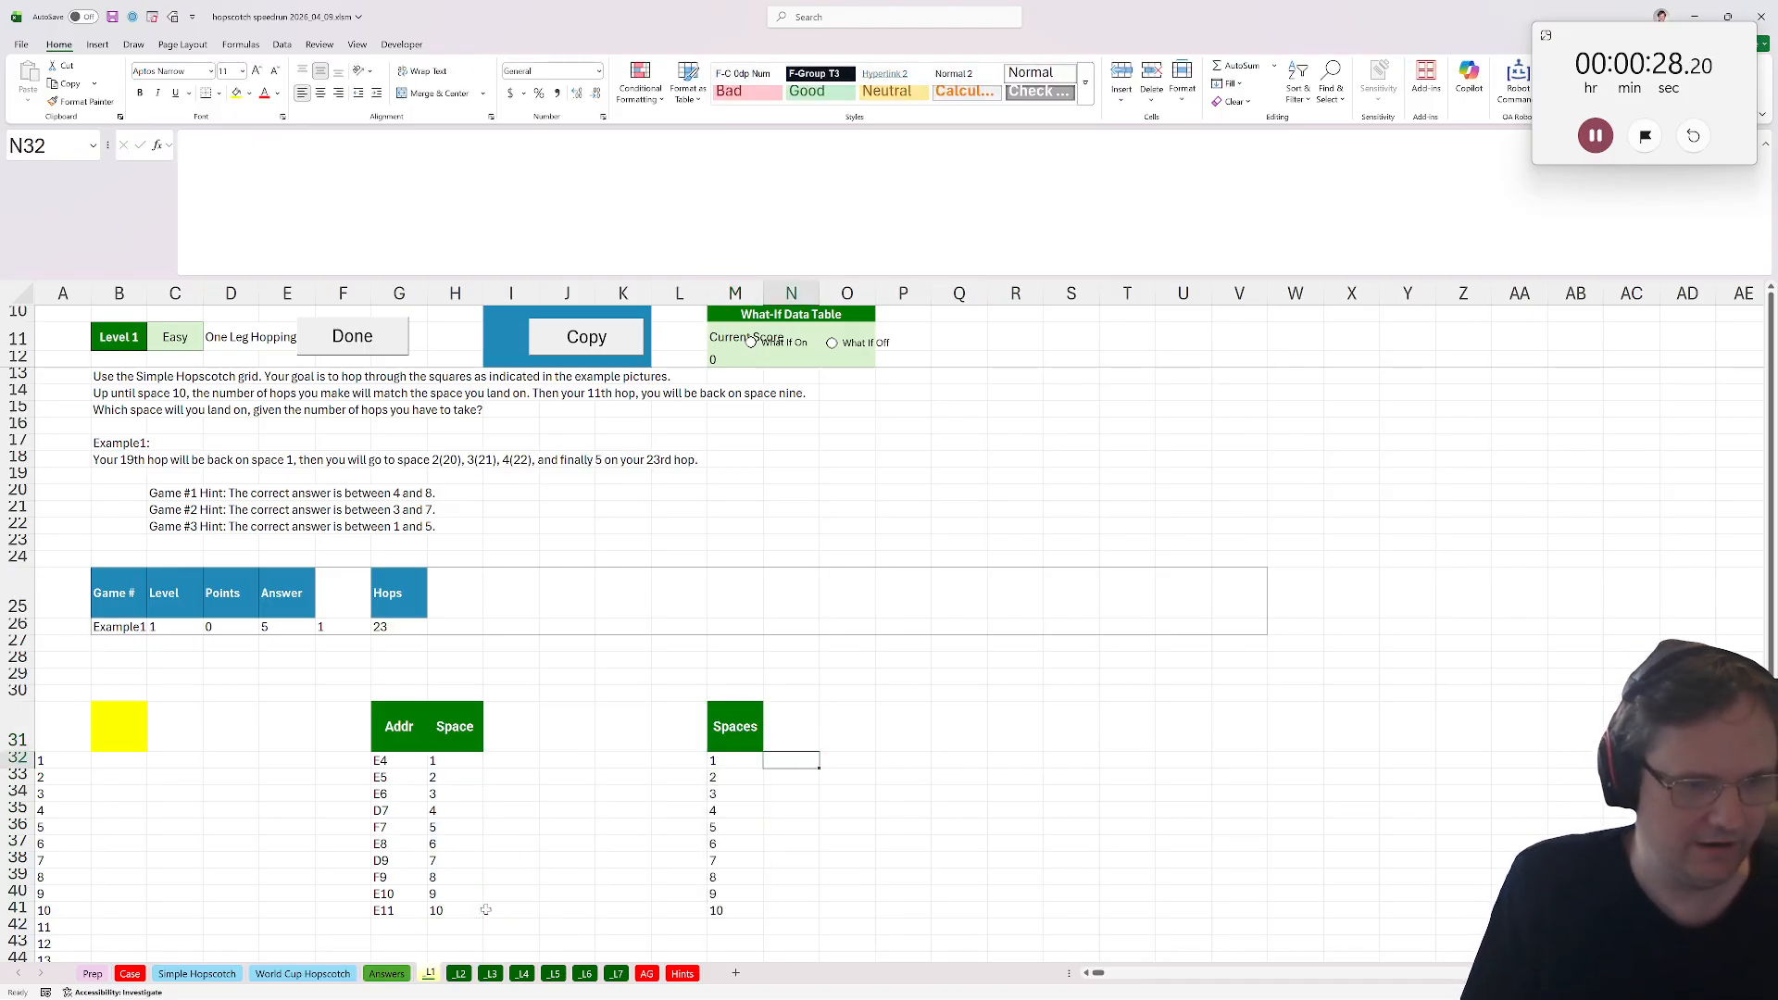
key(Up)
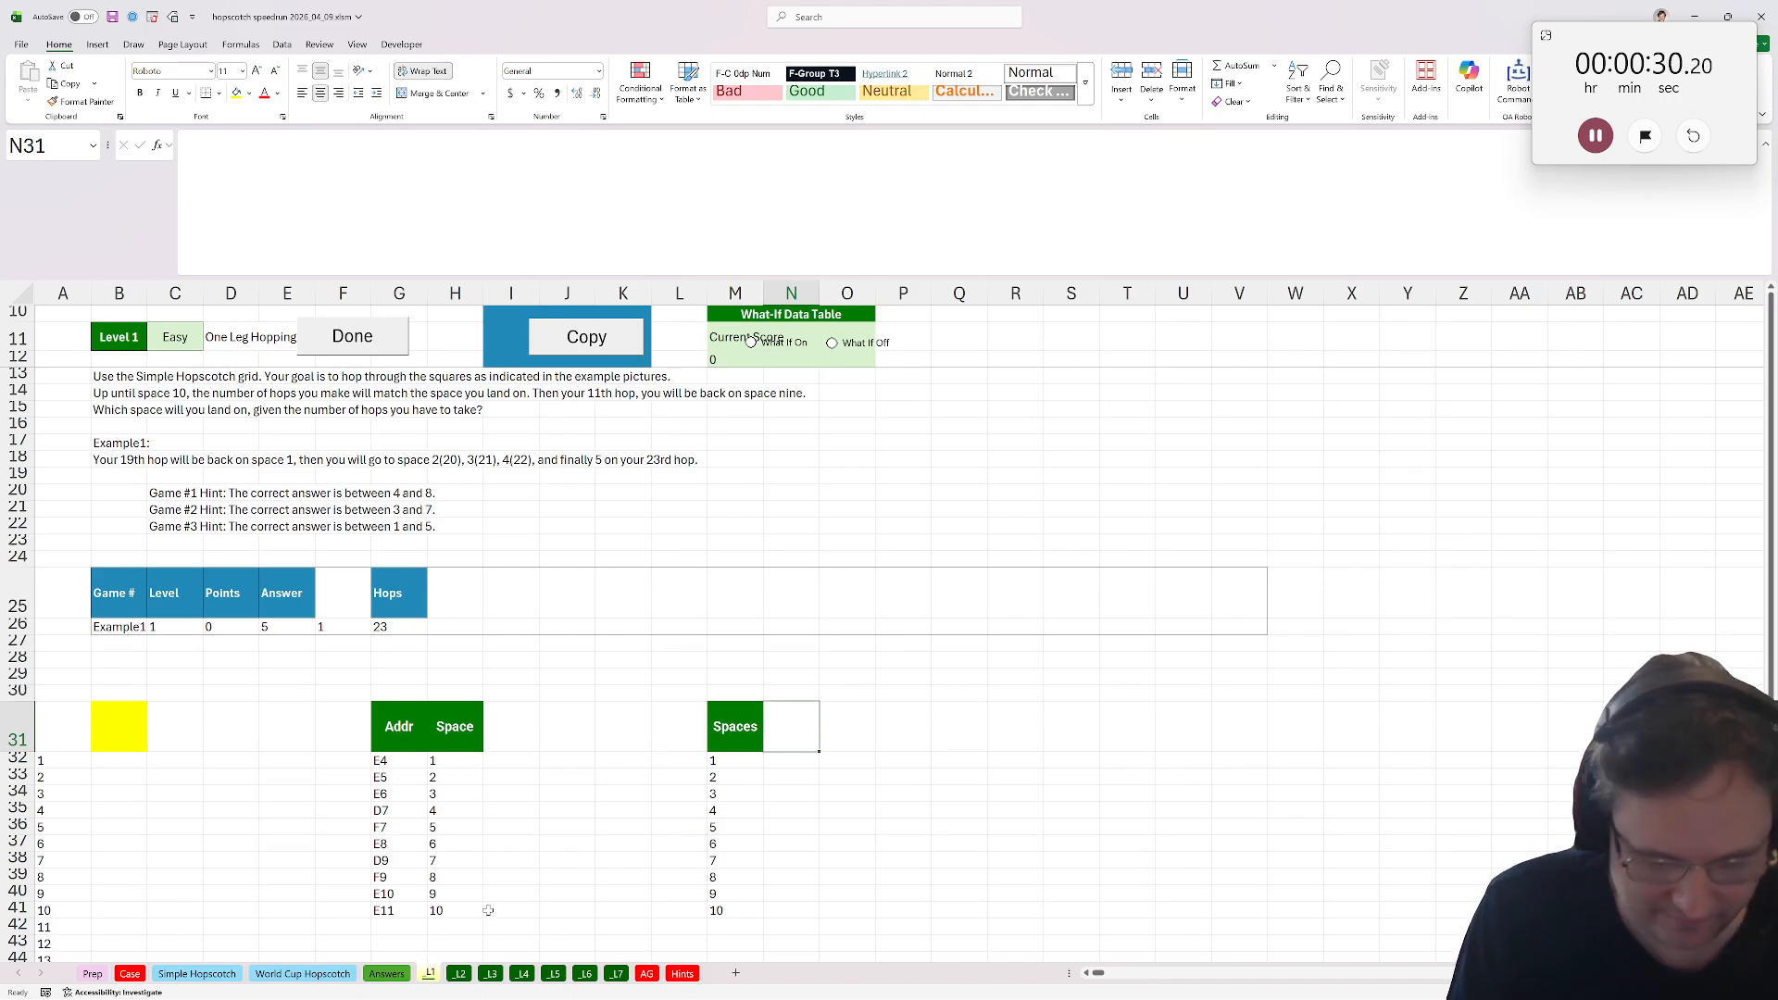
text(Trai)
key(BackSpace)
key(BackSpace)
text(i)
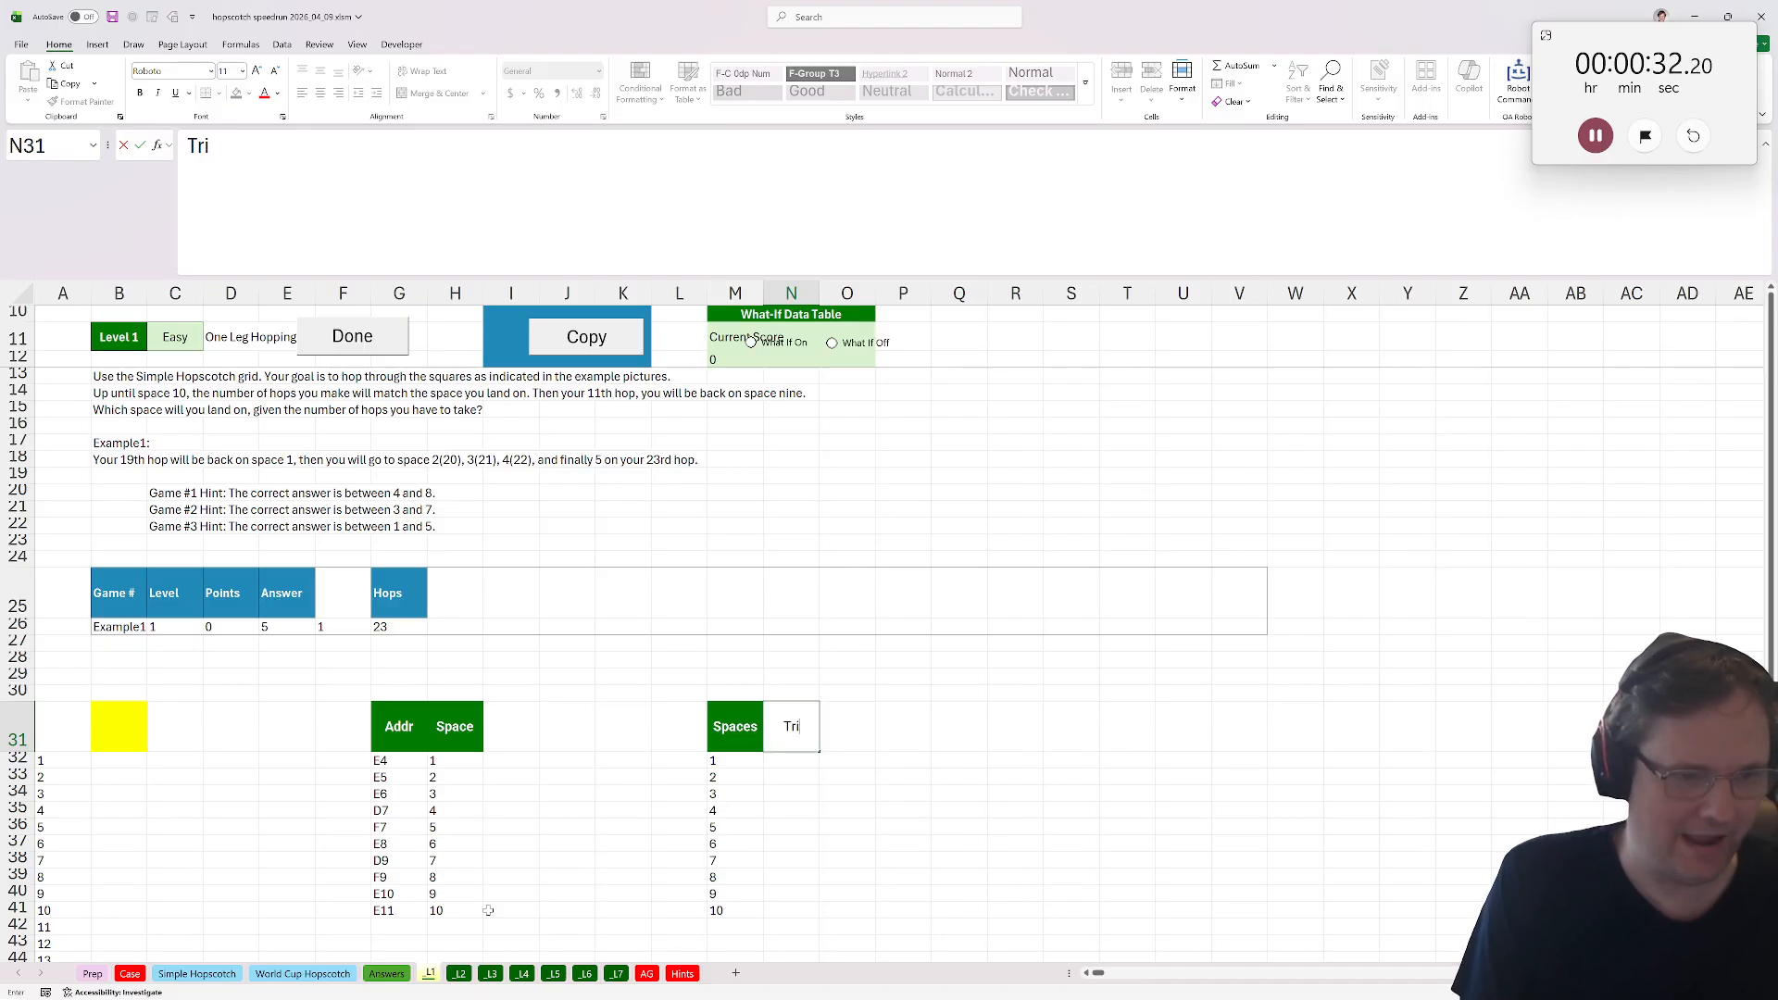
text(p Back)
key(Return)
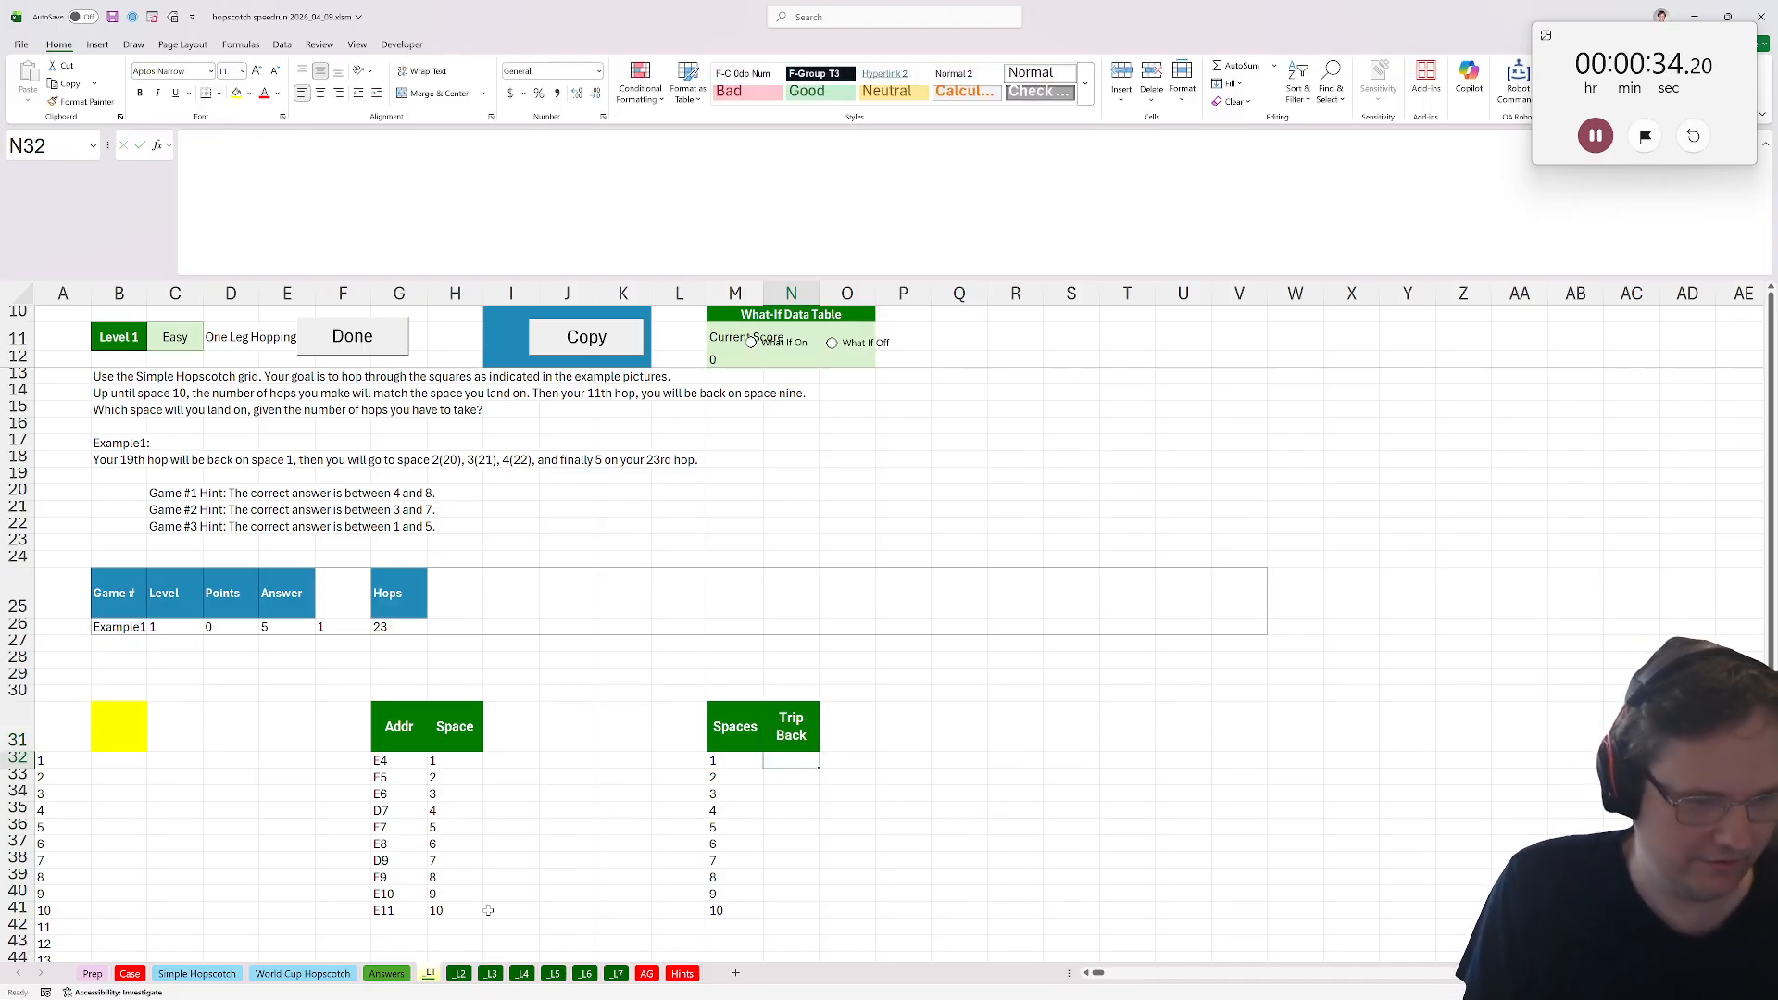
Enter =SEQUENCE(ROWS(M32#)-2,,2) under Trip Back to generate the return row numbers.
text(=seq)
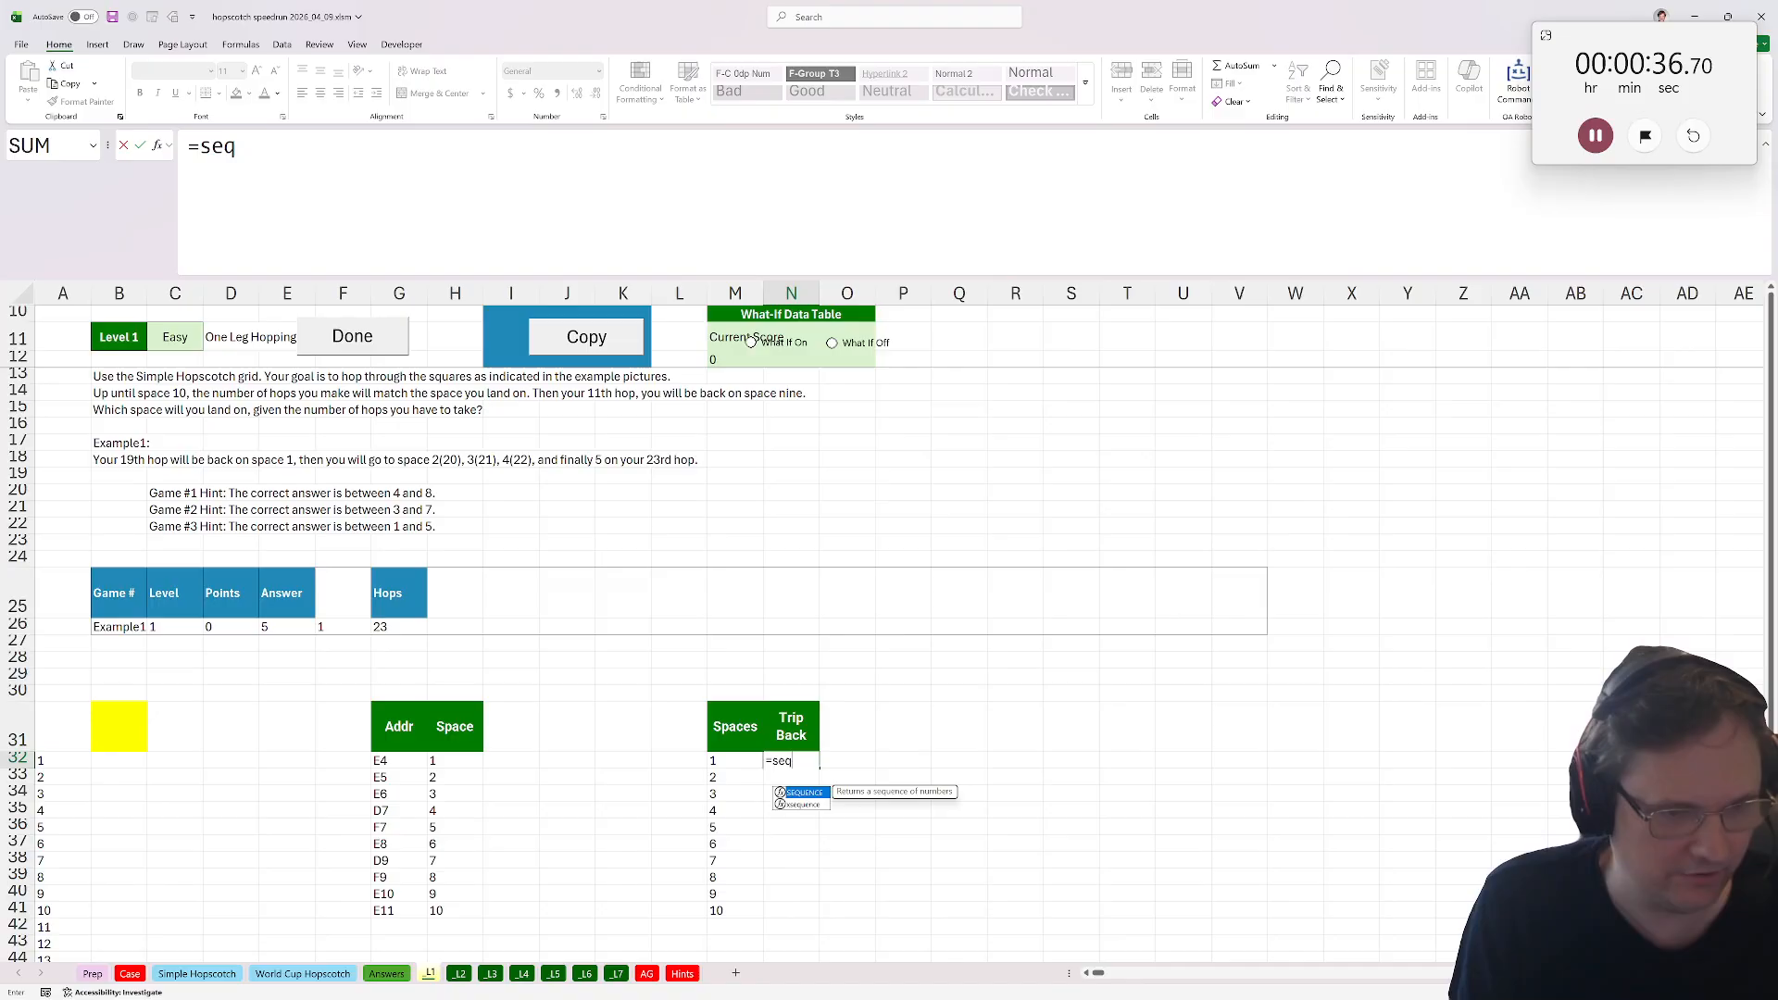
key(Tab)
text(rows()
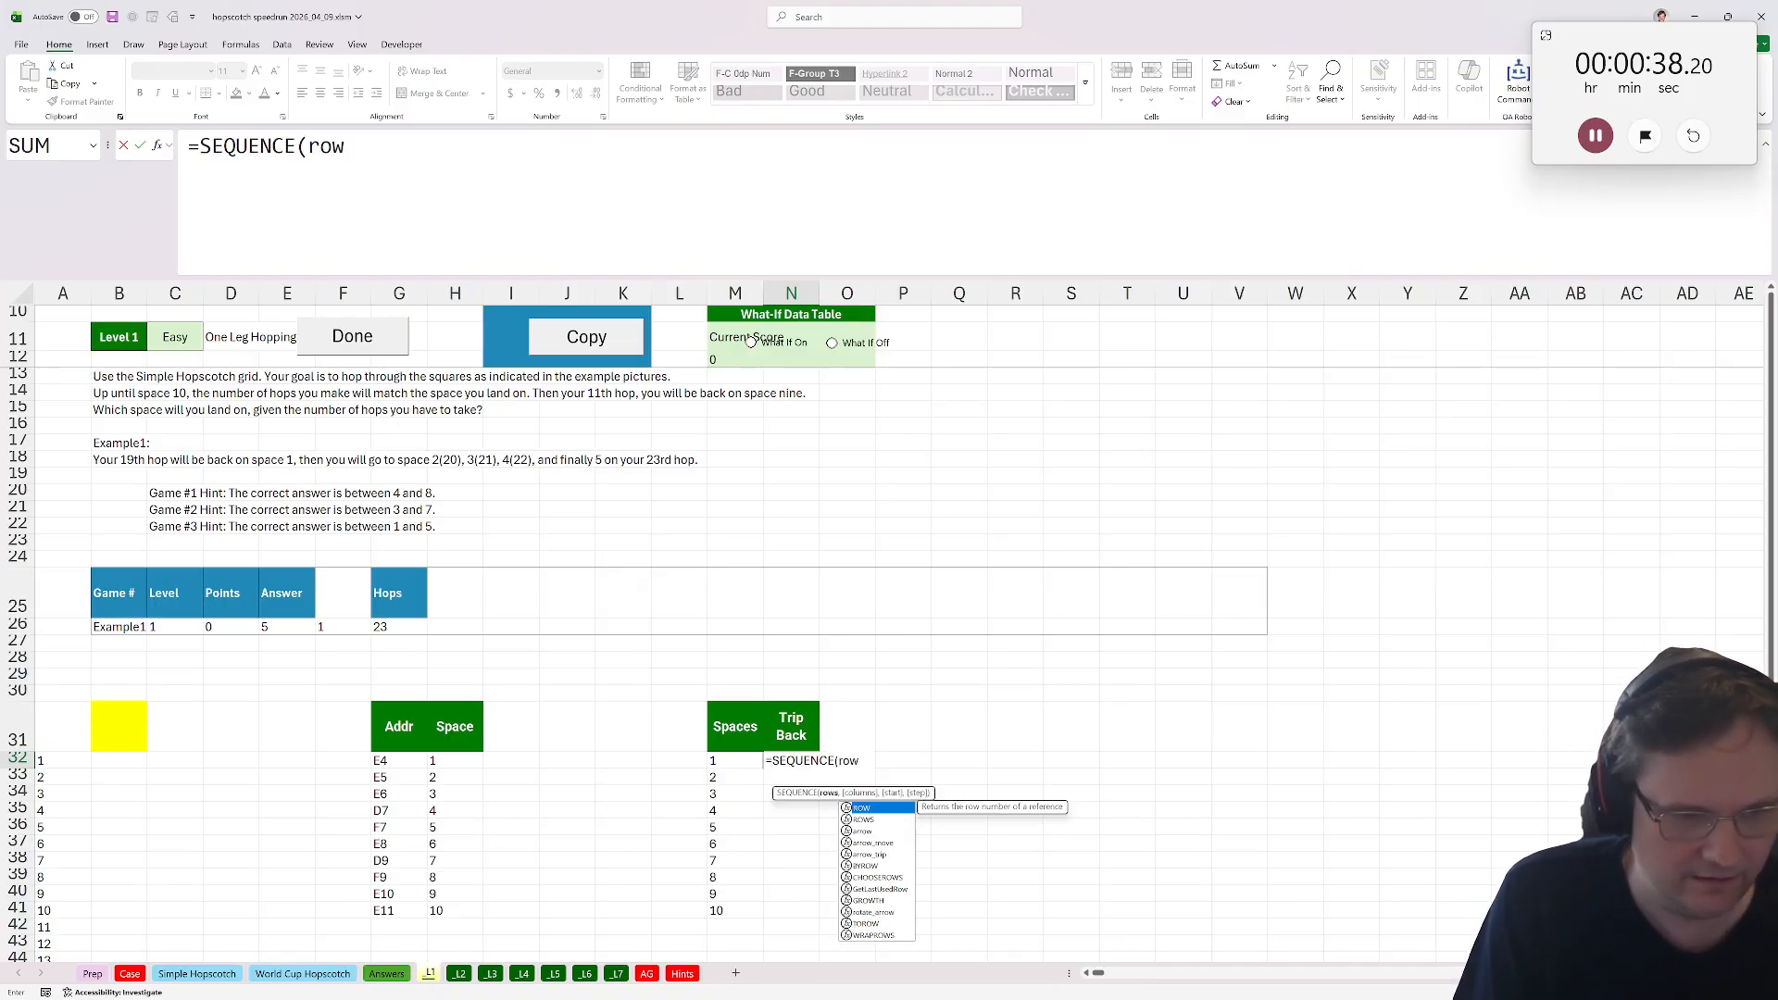
click(737, 778)
click(750, 768)
text(#))
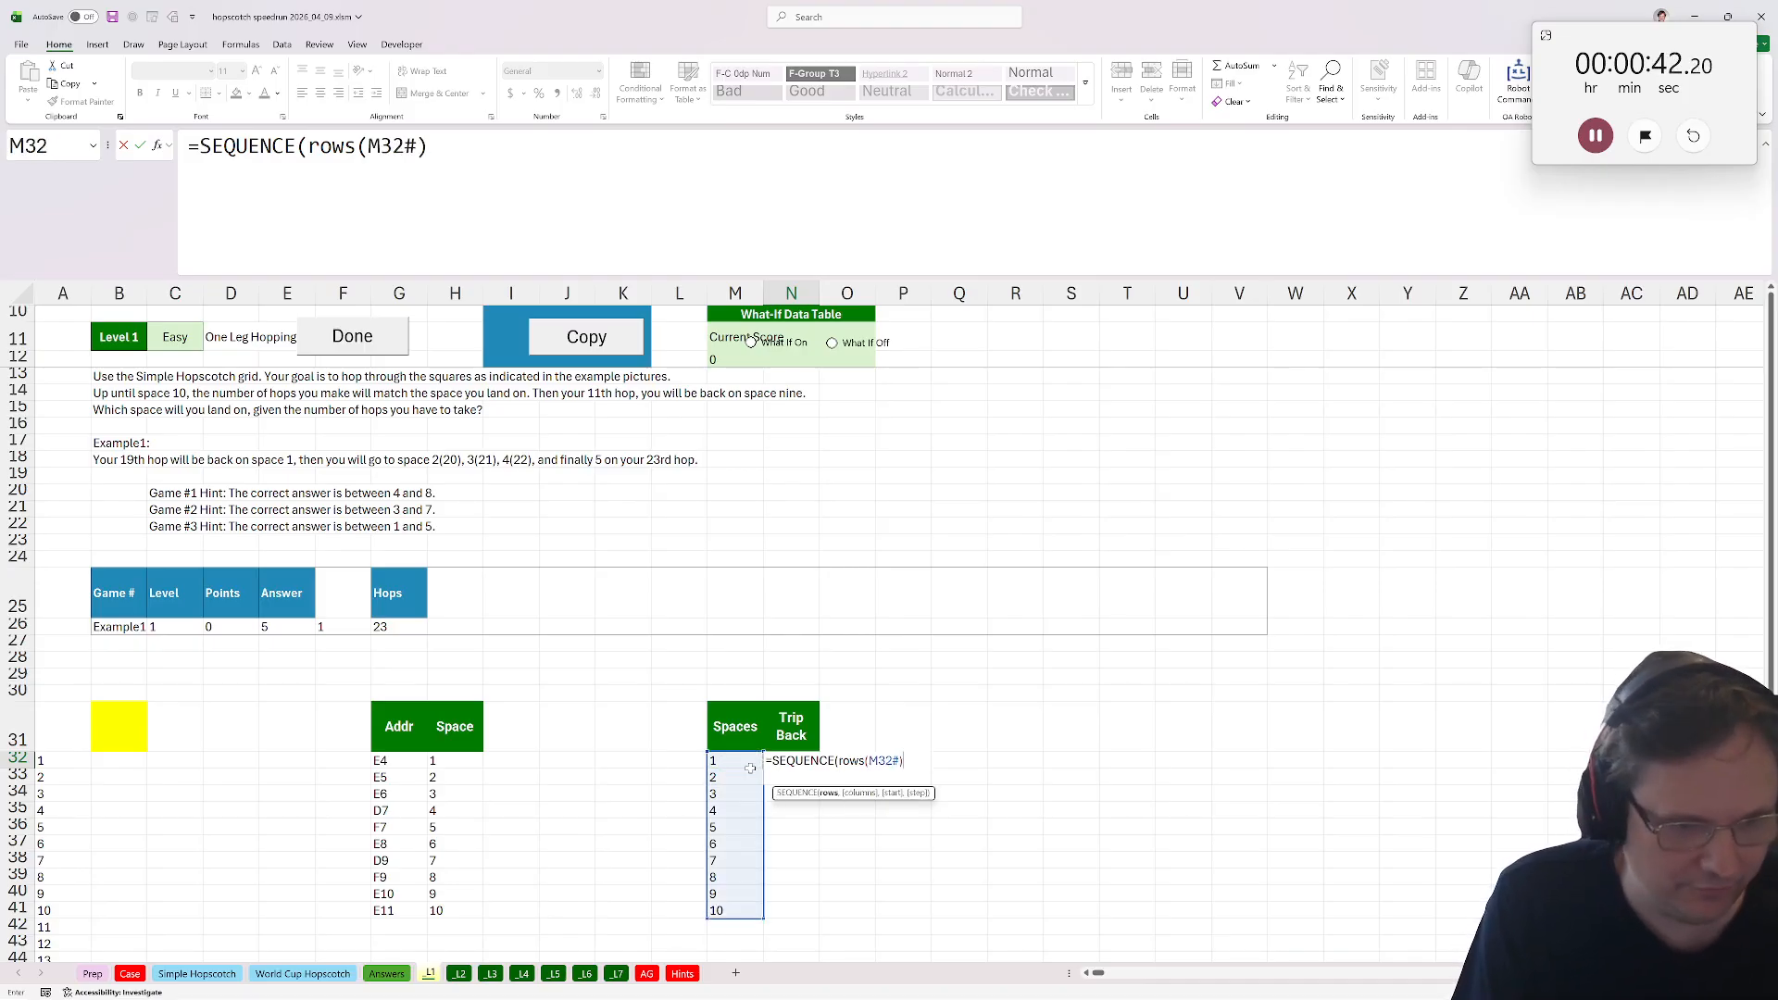
text(-2,,2))
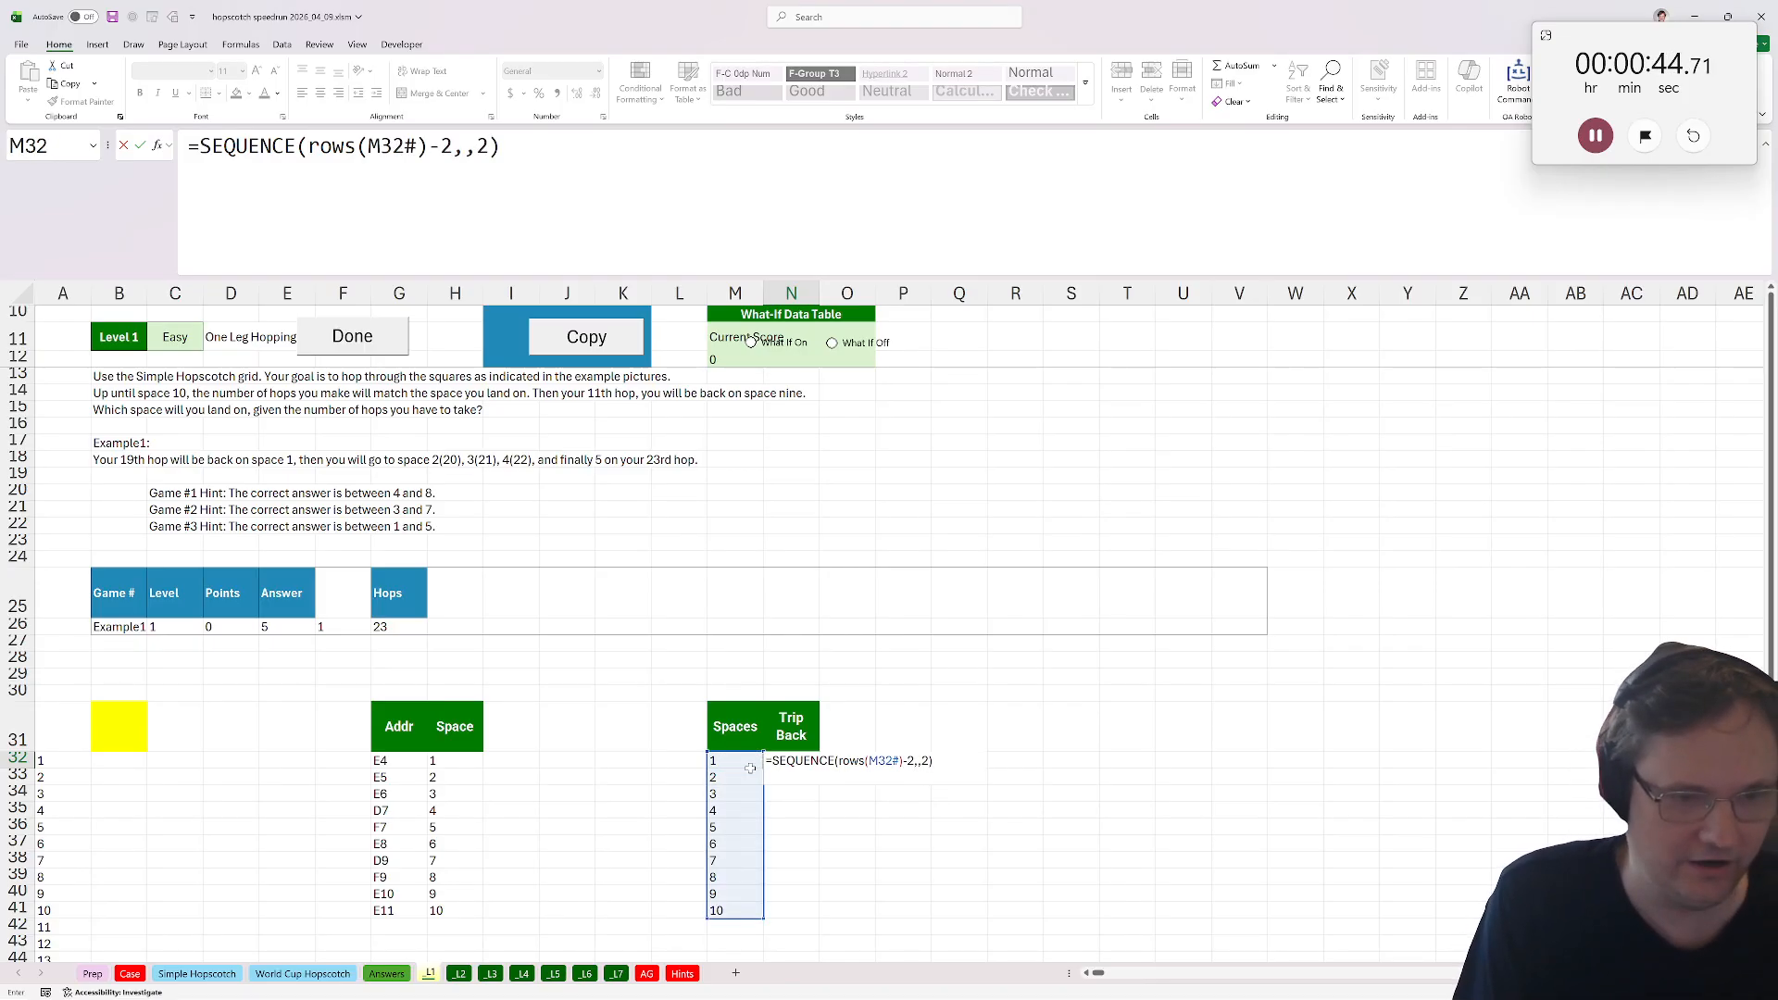
key(Return)
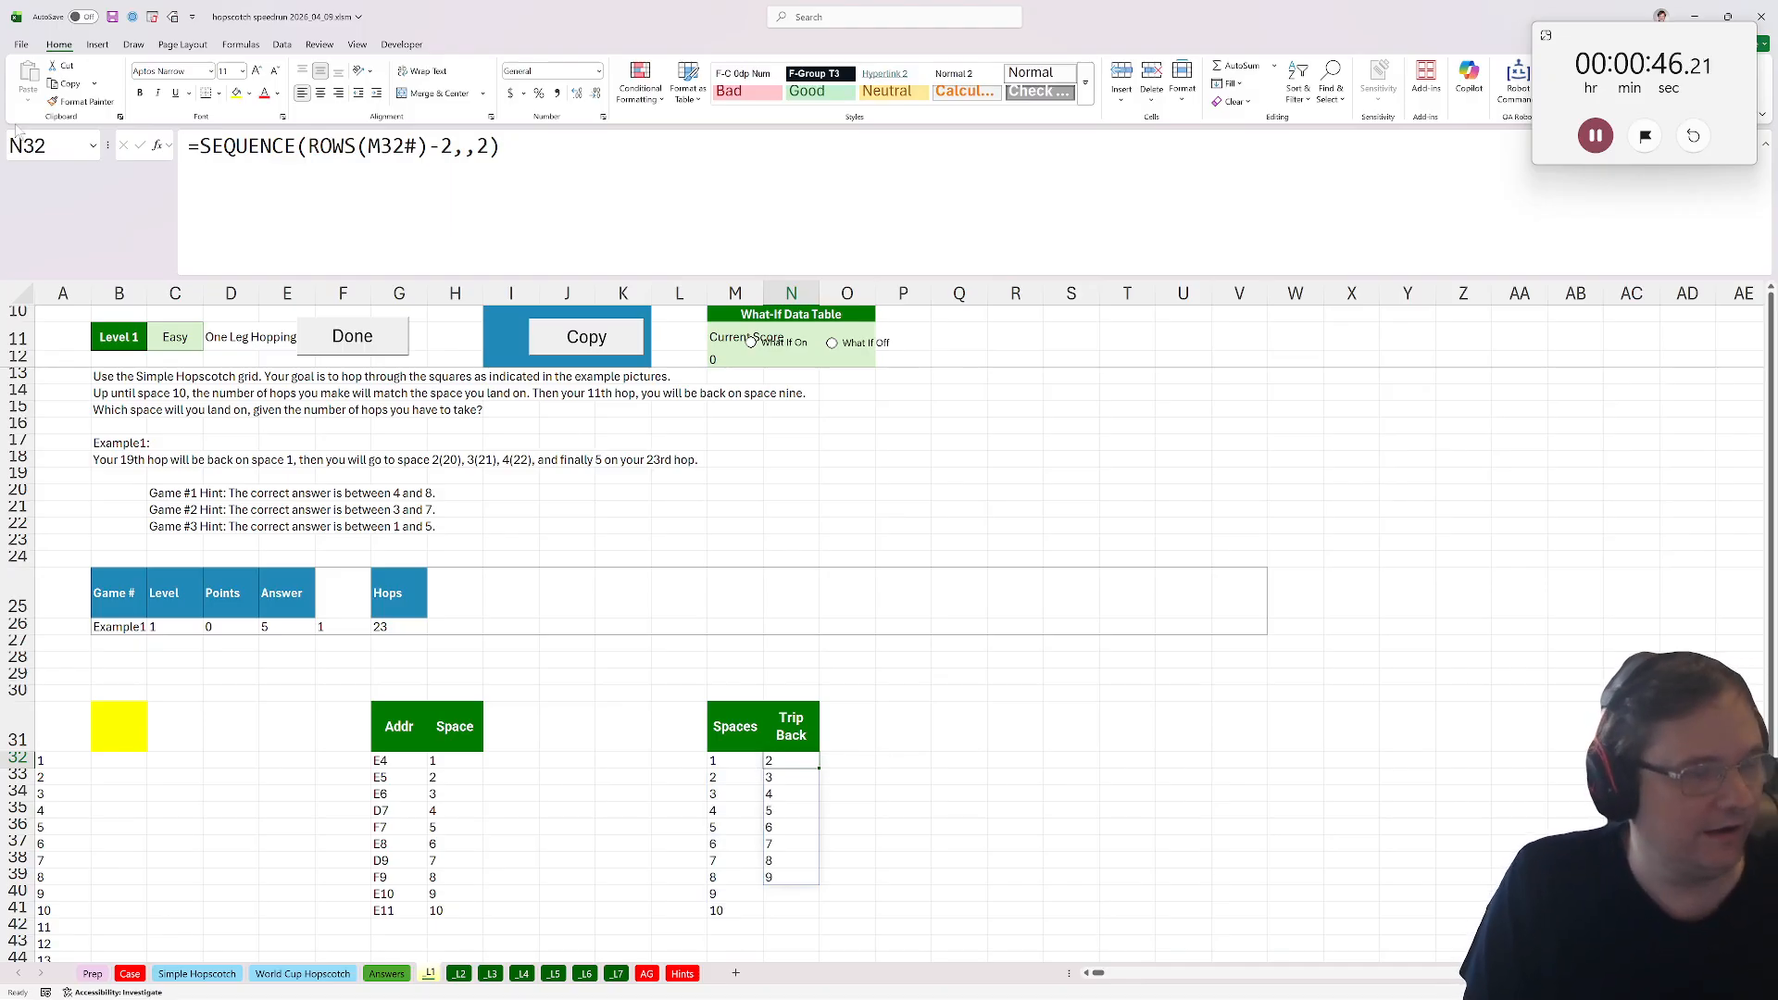
Wrap the sequence in CHOOSEROWS so it picks rows from M32#.
click(199, 146)
text(CHOOS)
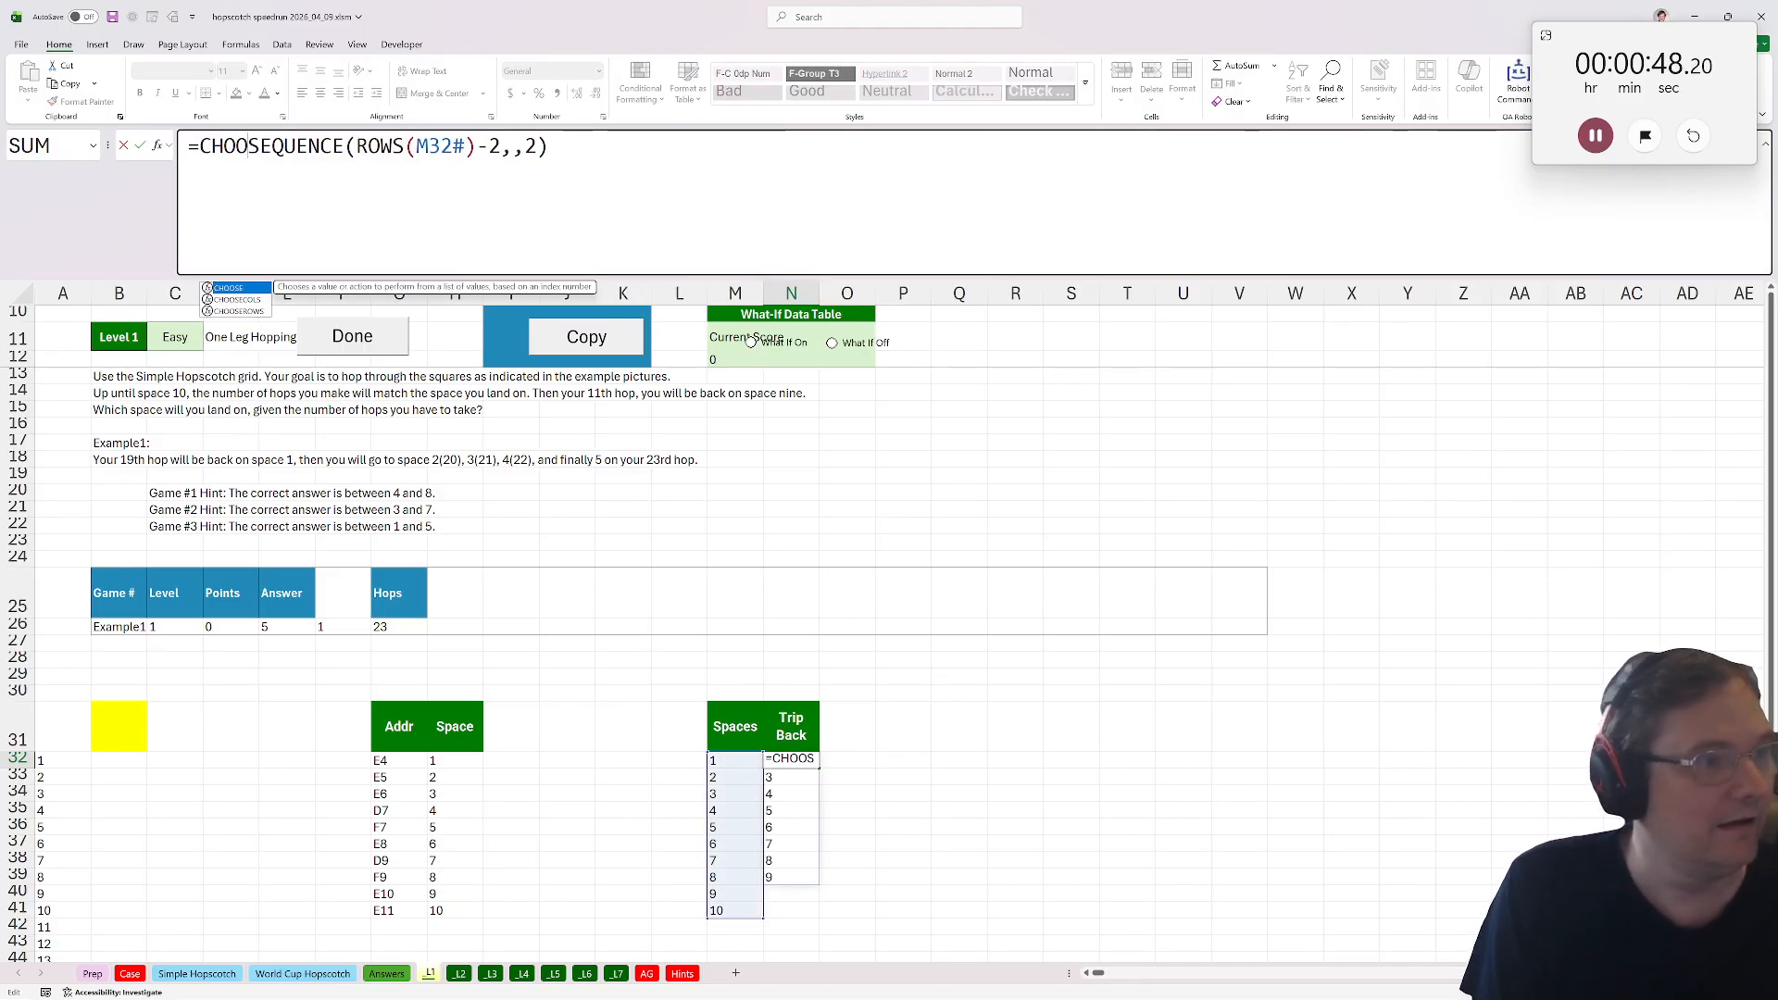
key(Down)
key(Down)
key(Tab)
click(727, 759)
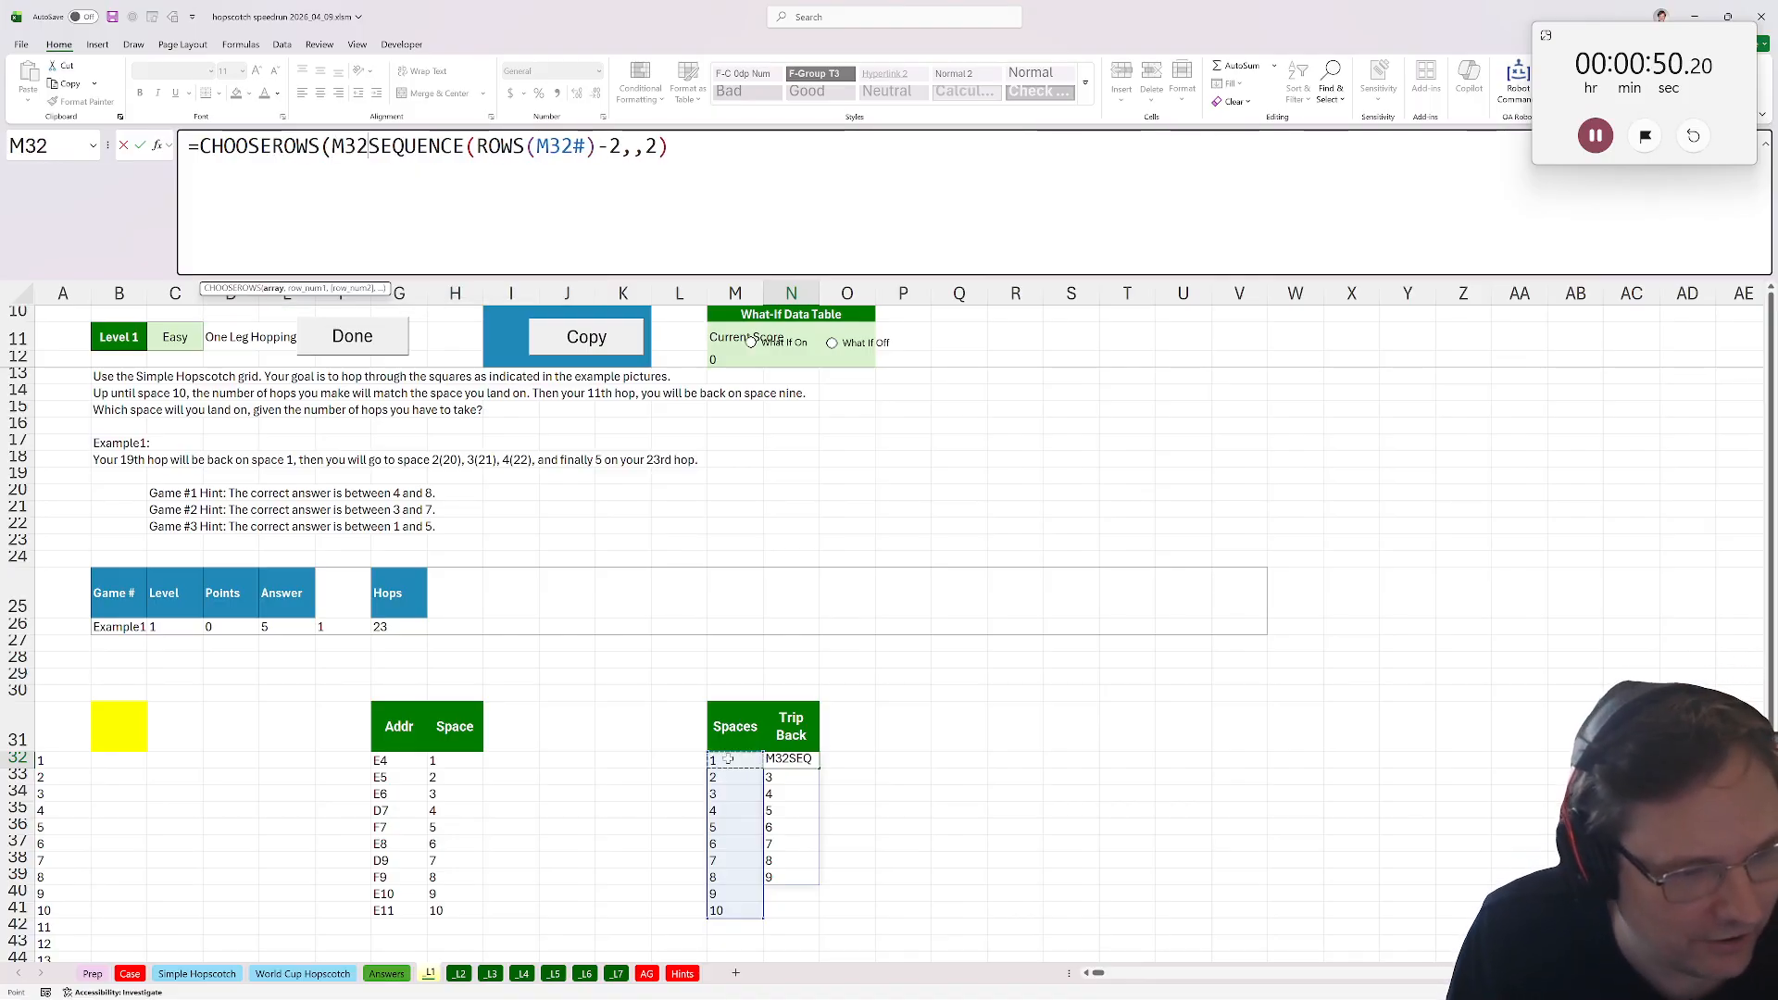
text(#,)
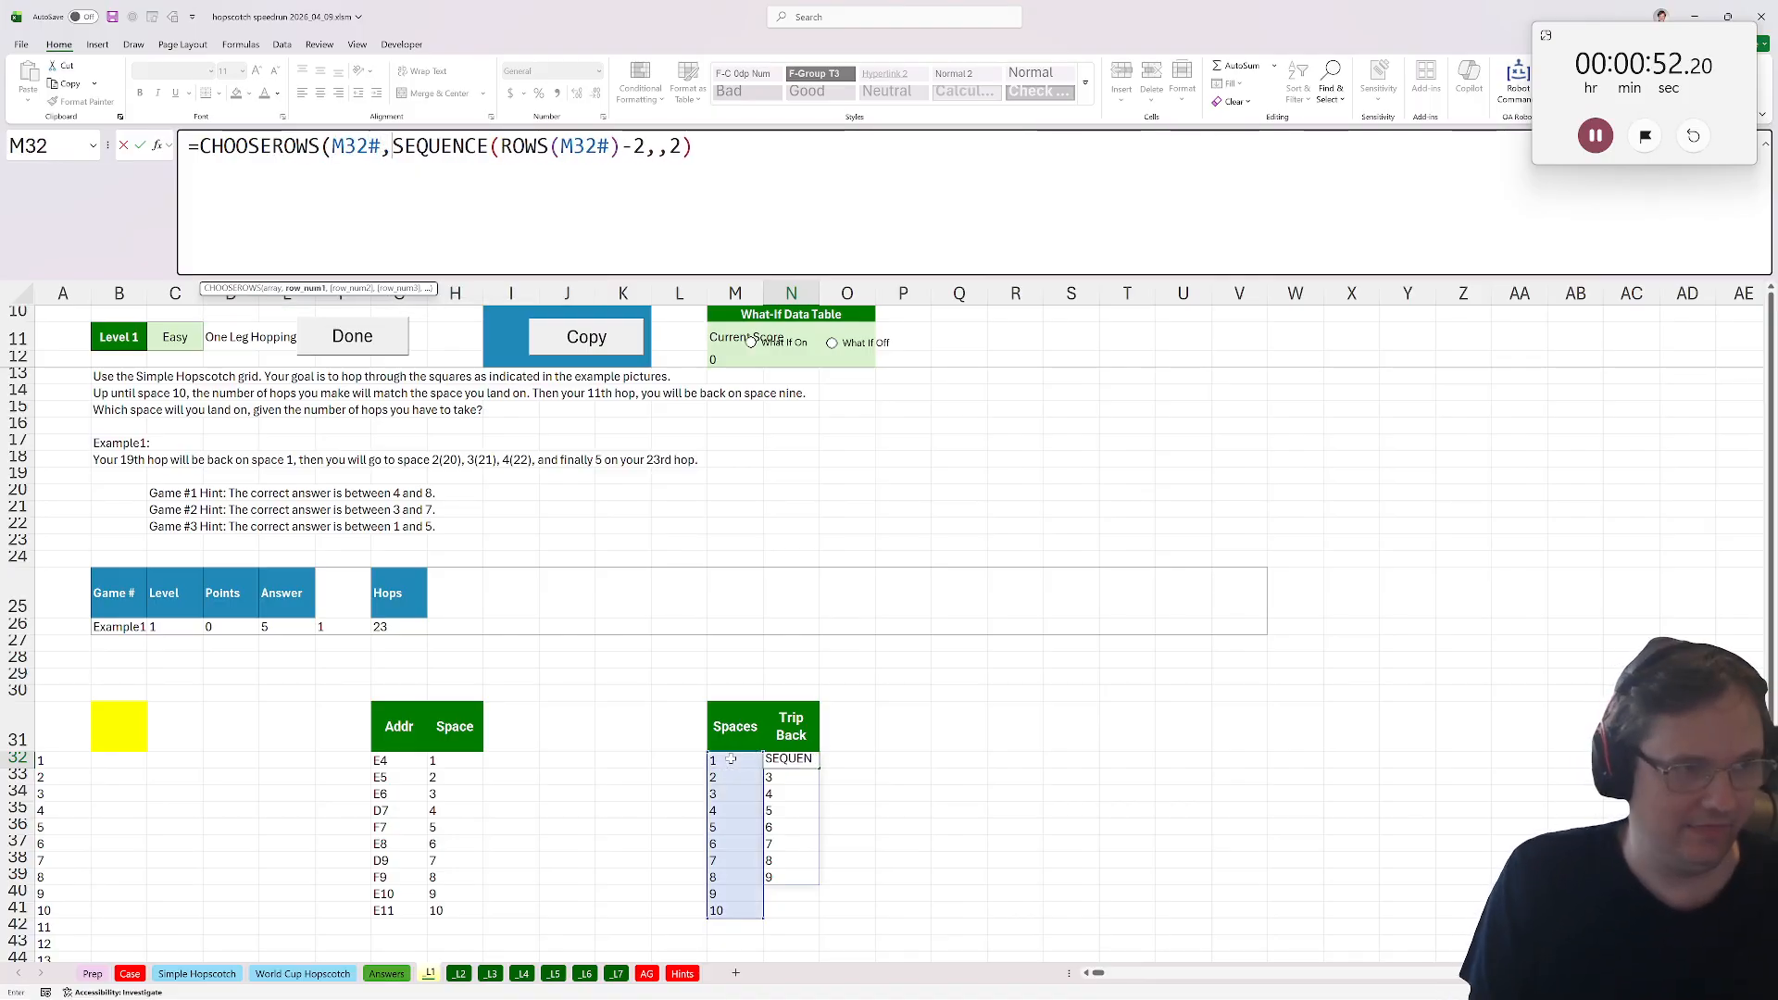
text())
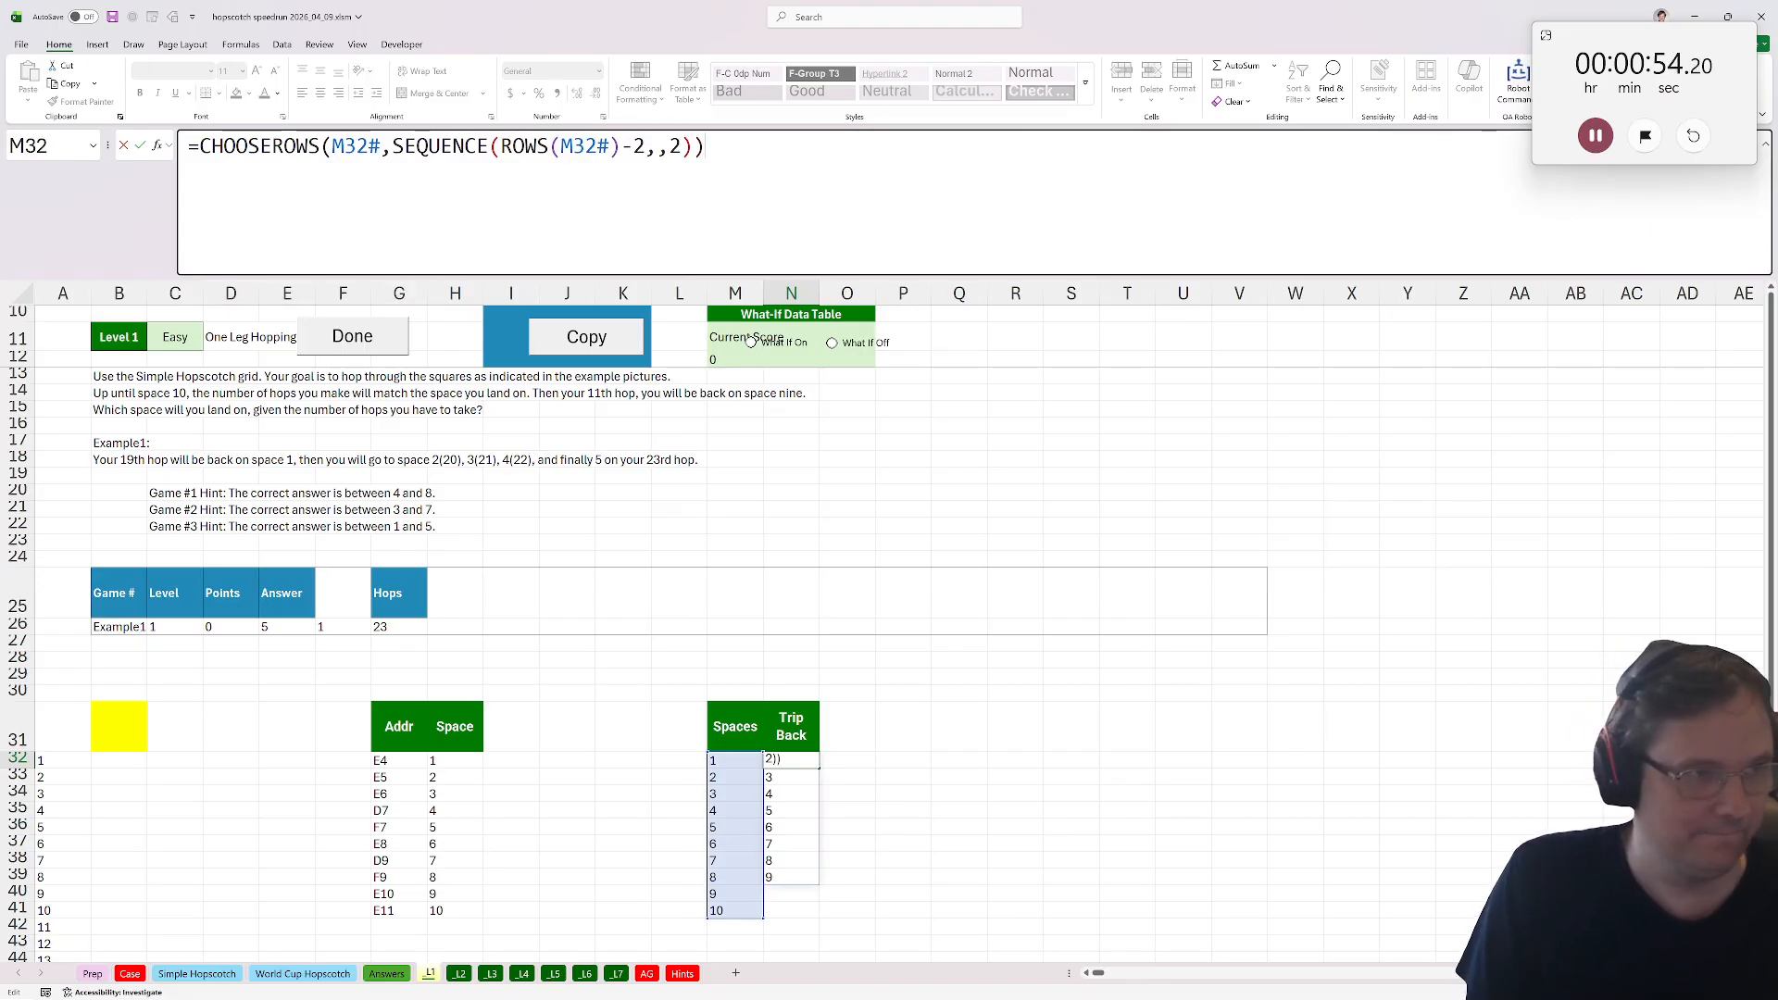
Wrap the Trip Back formula in rev( ) to reverse the returned spaces.
key(Home)
key(Right)
text(rev()
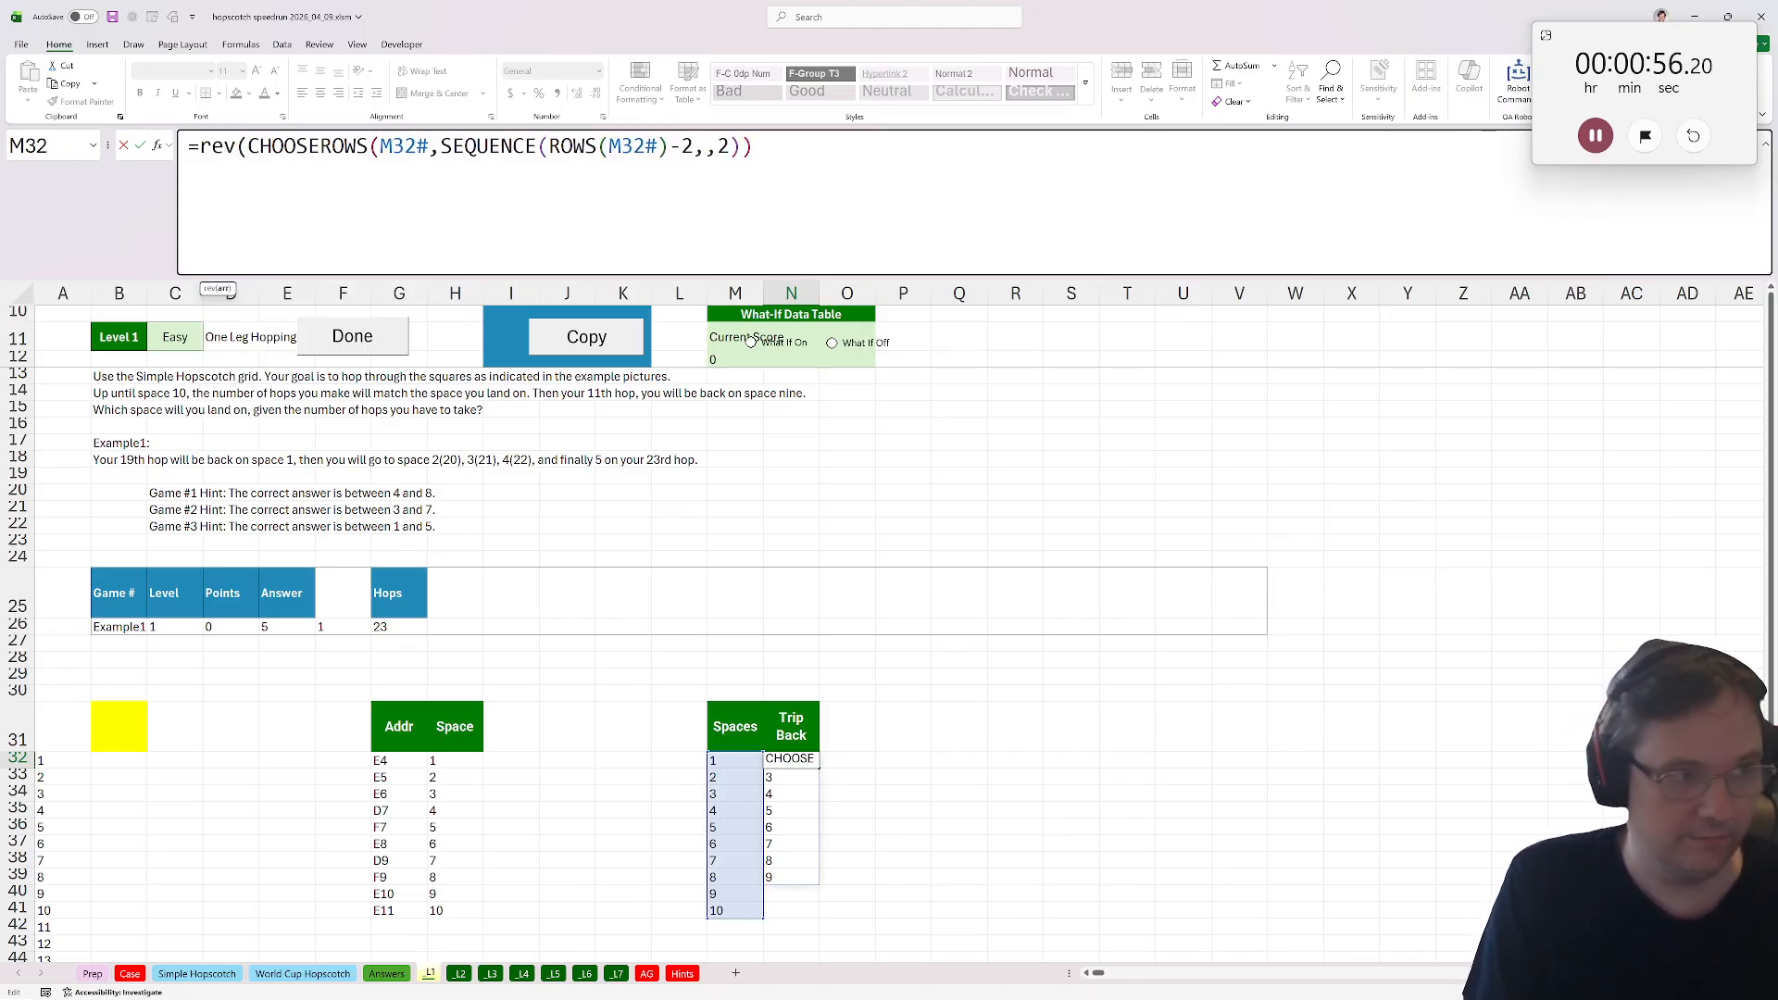
key(End)
text())
key(ctrl+Return)
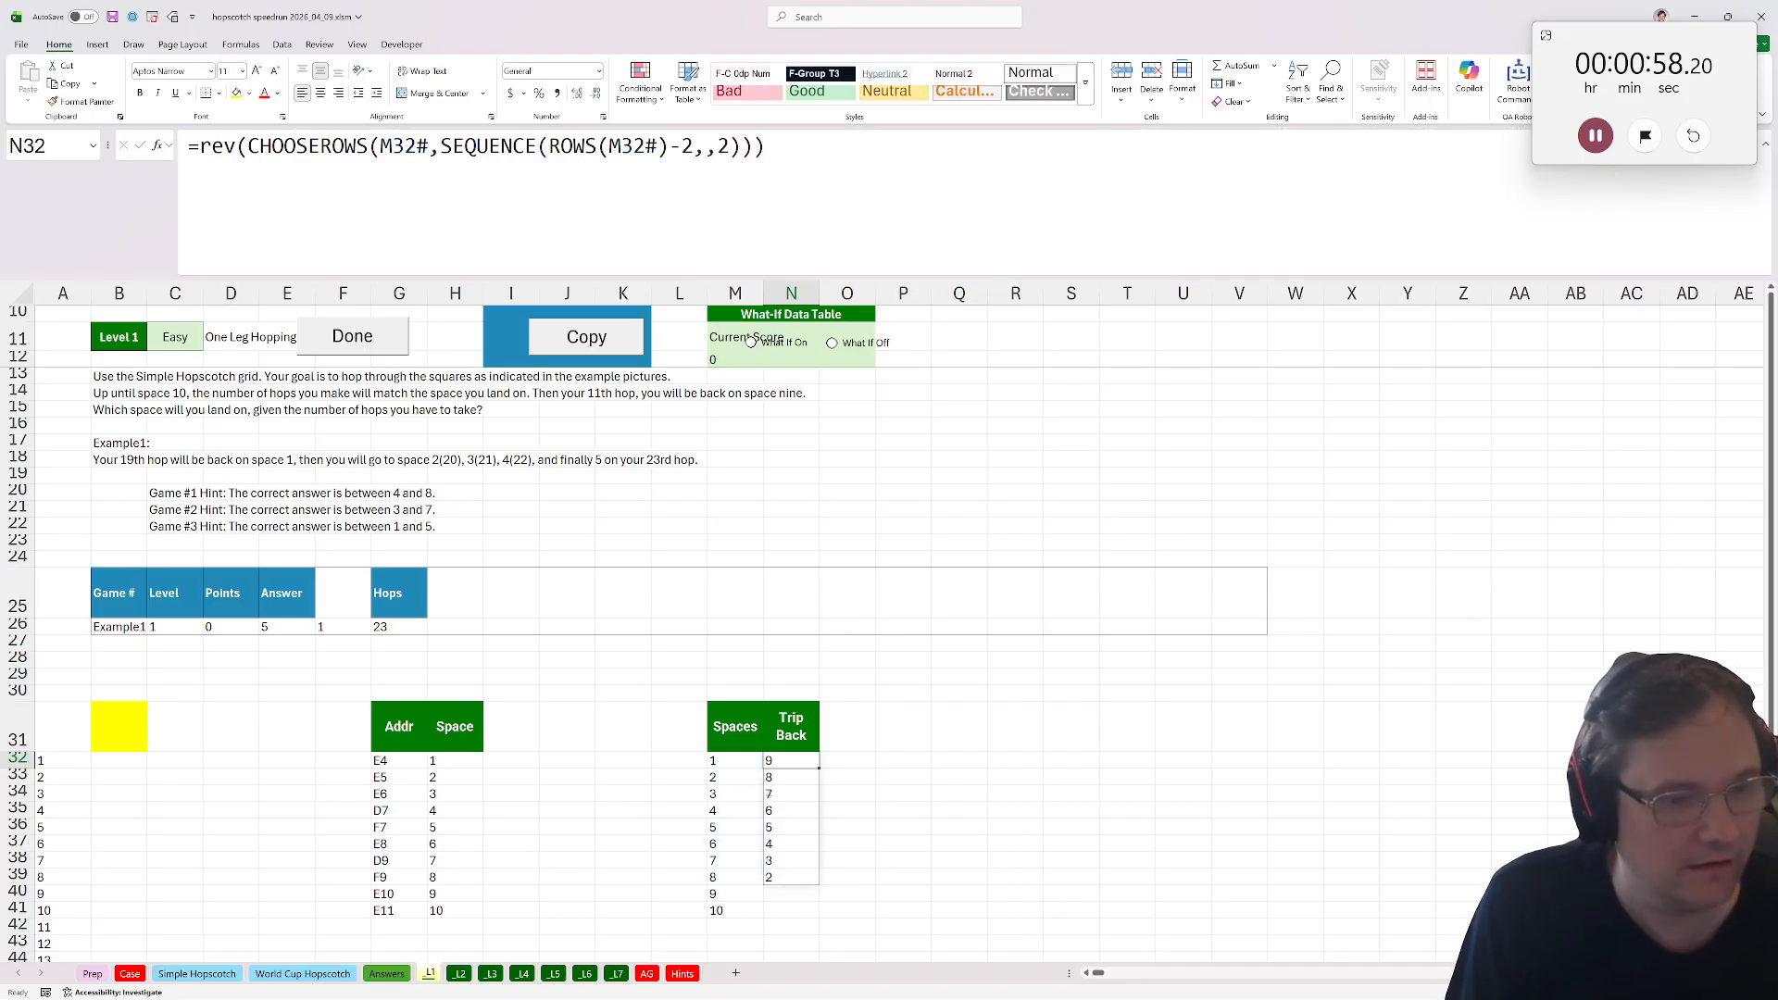
Examine the Spaces and Trip Back columns cell by cell.
drag(746, 763, 727, 912)
click(725, 912)
click(778, 762)
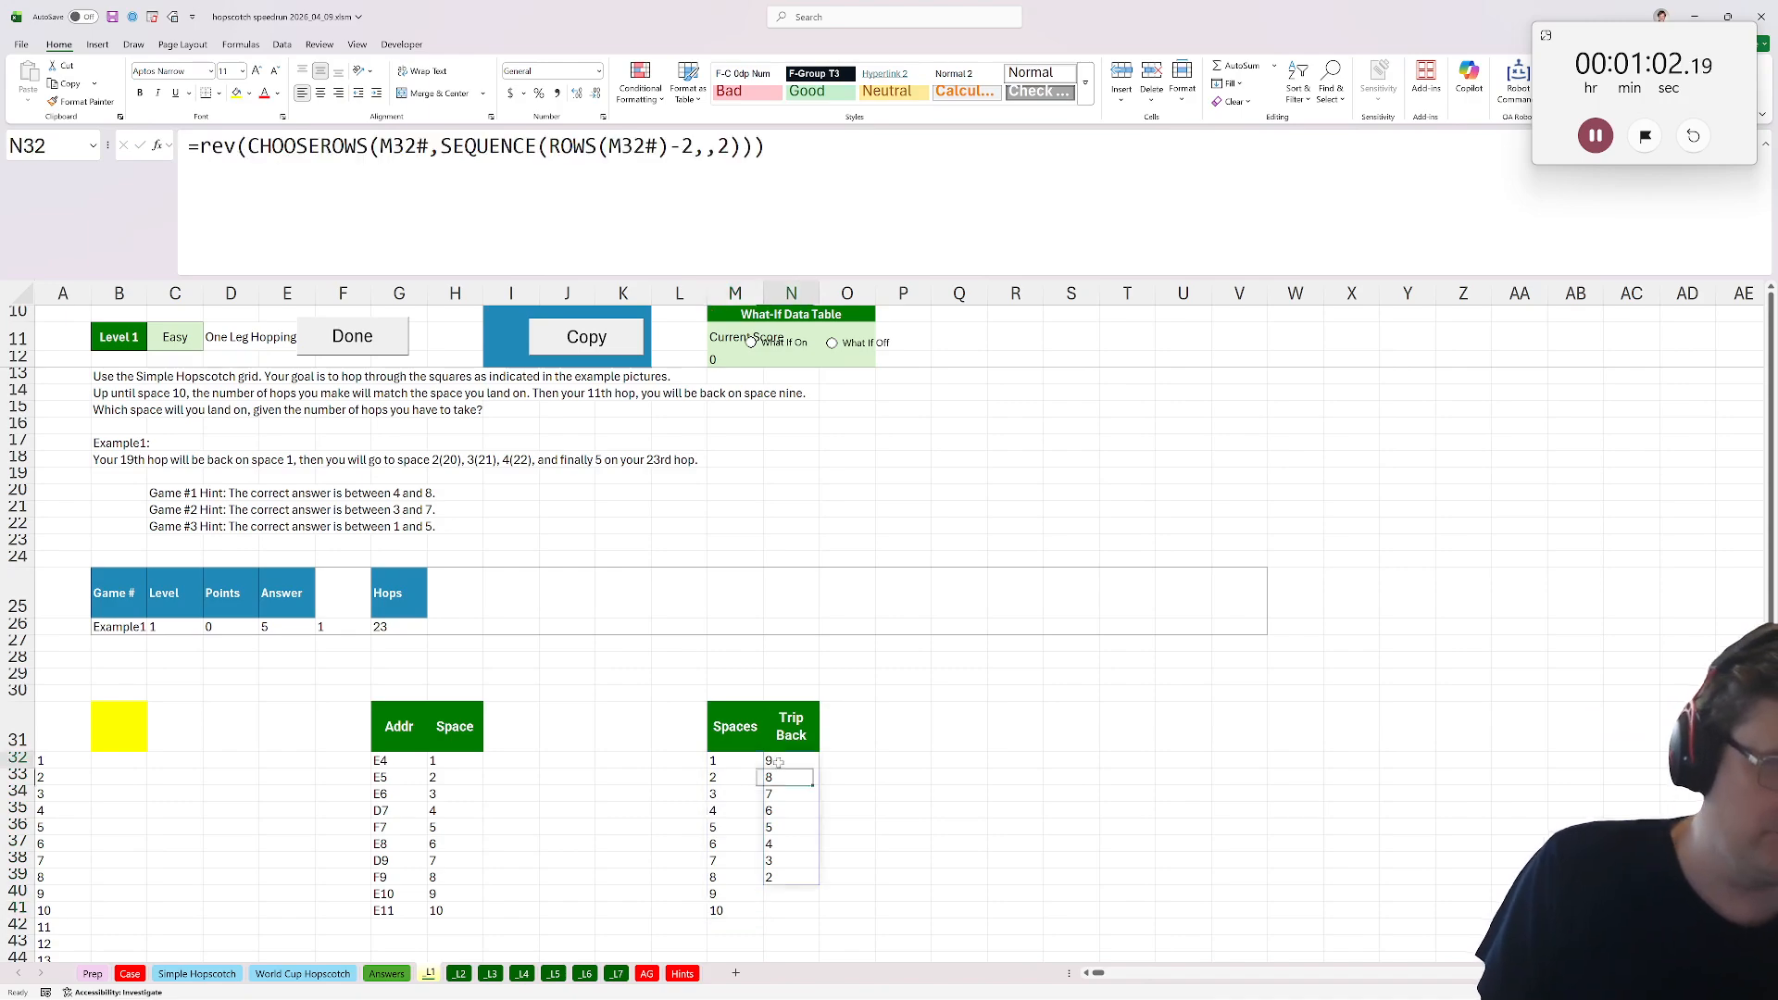
click(780, 776)
click(796, 877)
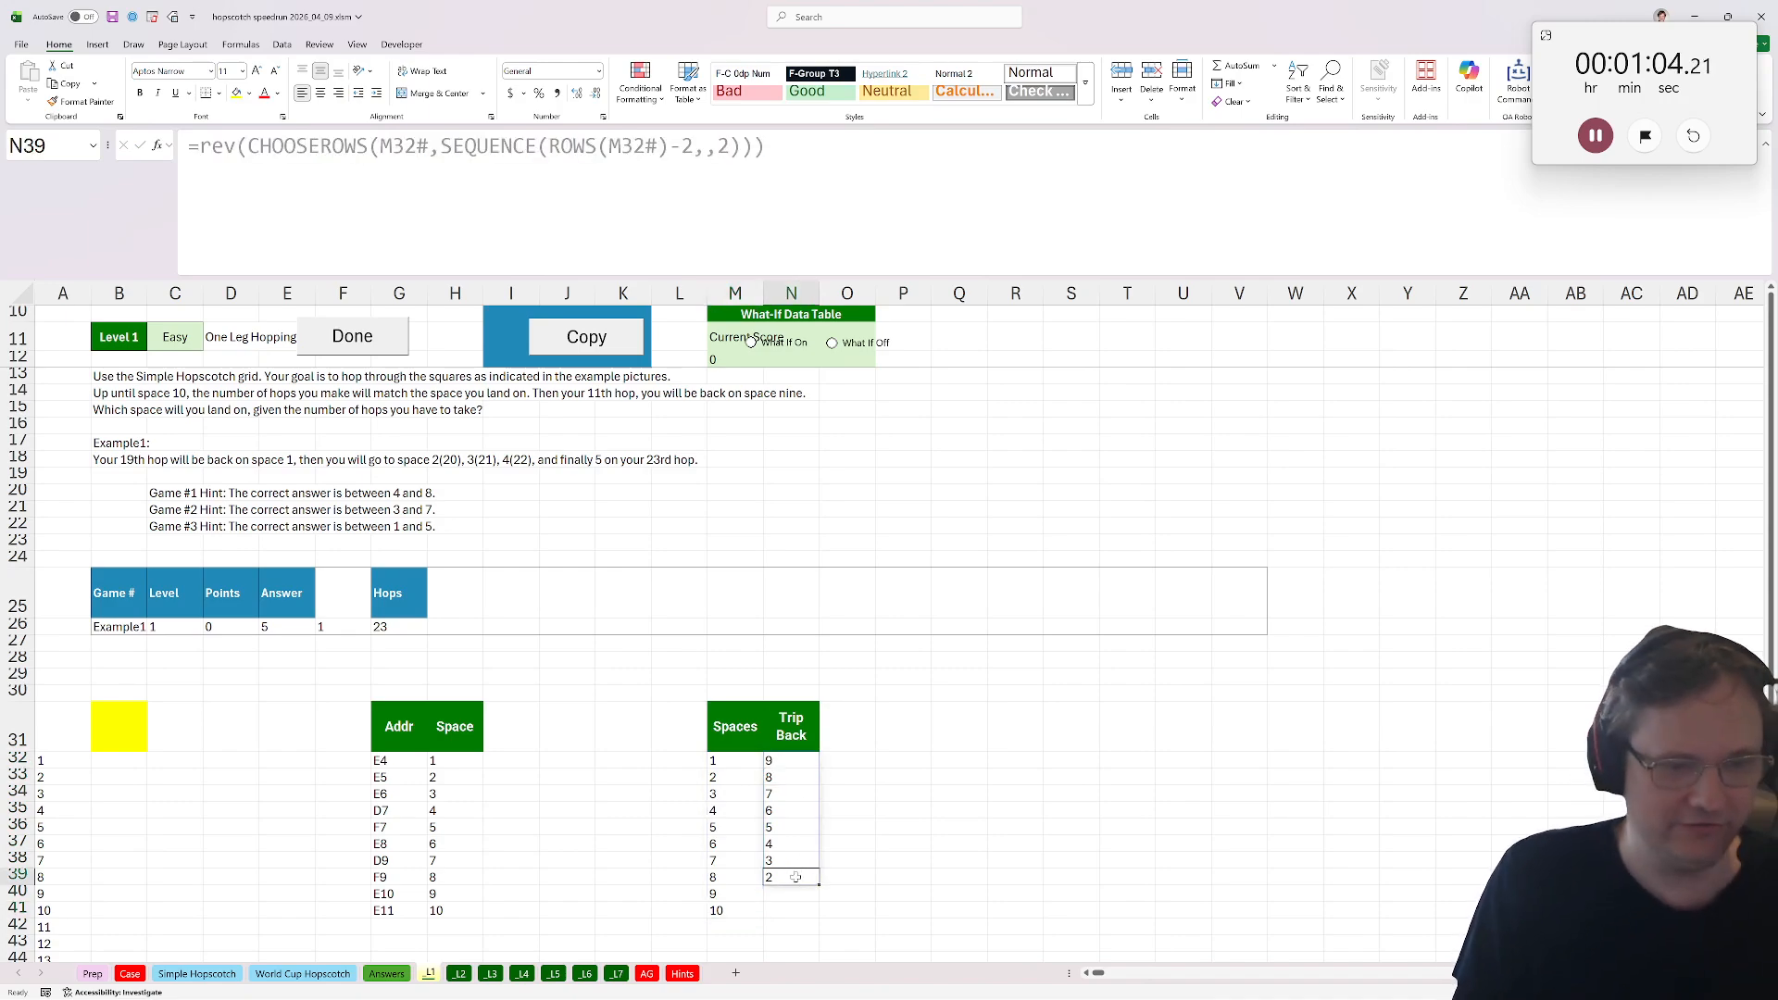
click(724, 761)
Add a Cycle header in T31.
click(1152, 734)
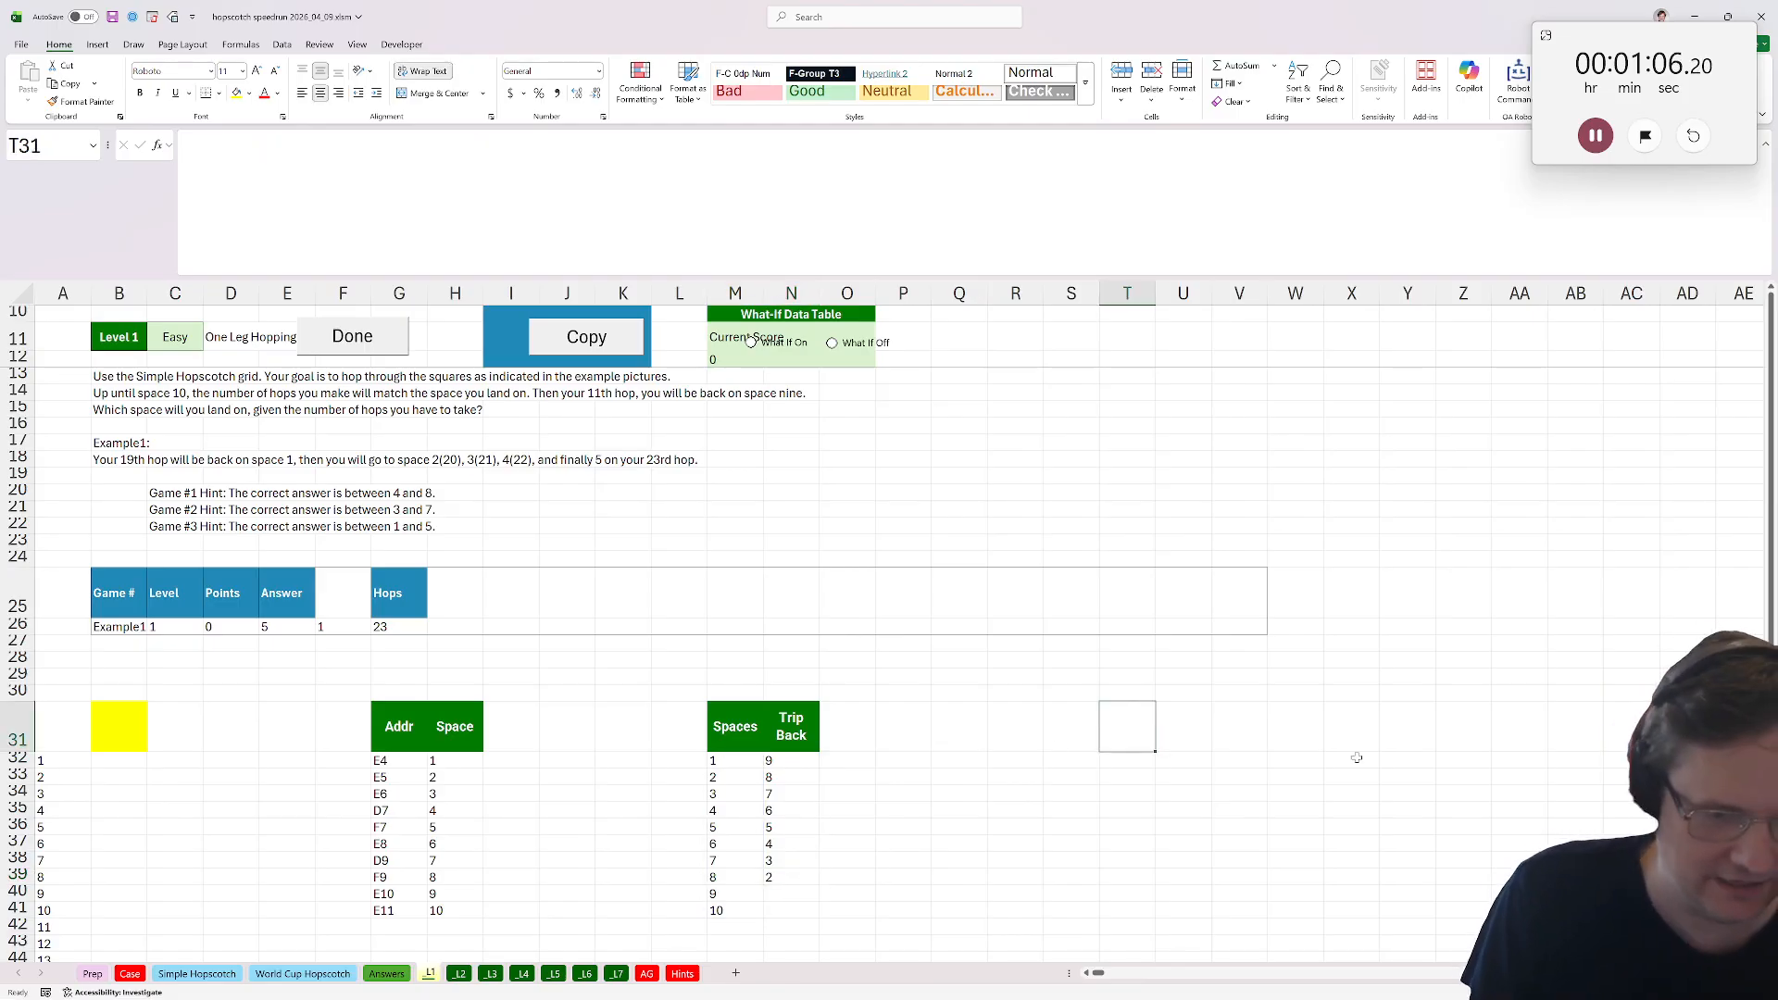
text(Cycle)
key(Return)
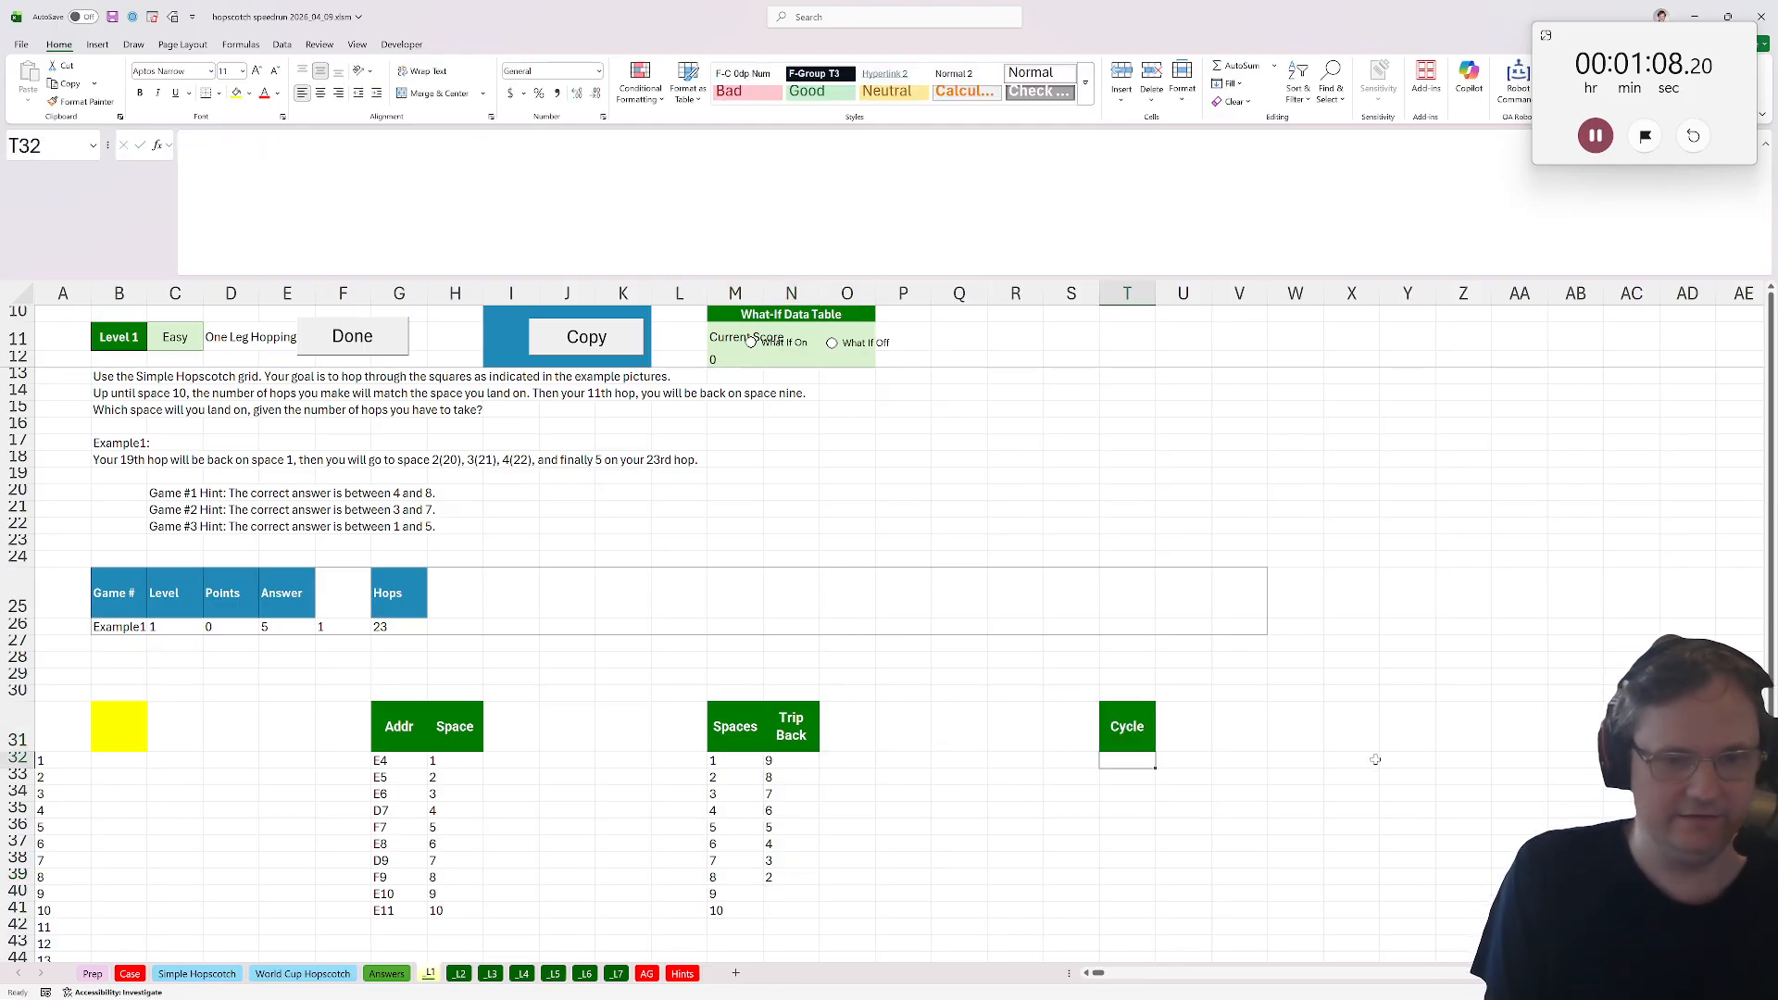
Enter =VSTACK(M32#,N32#) under Cycle to stack the forward and return spaces.
text(=vstack()
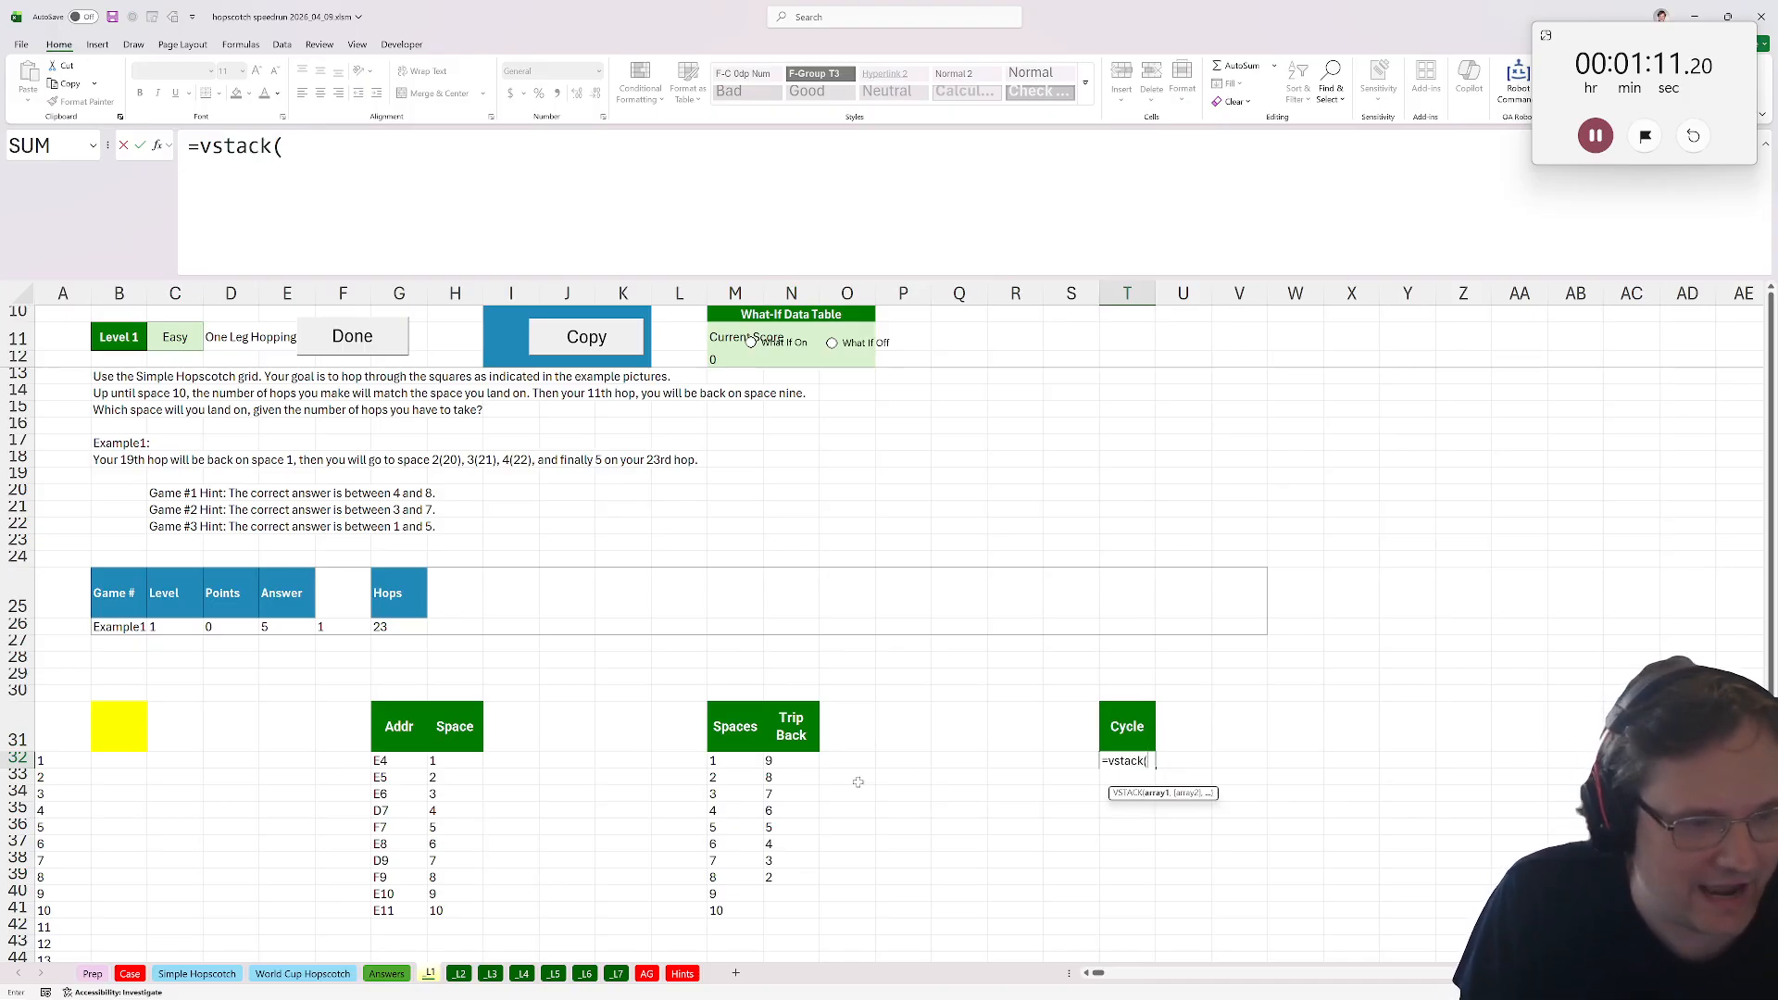
click(758, 761)
text(#,)
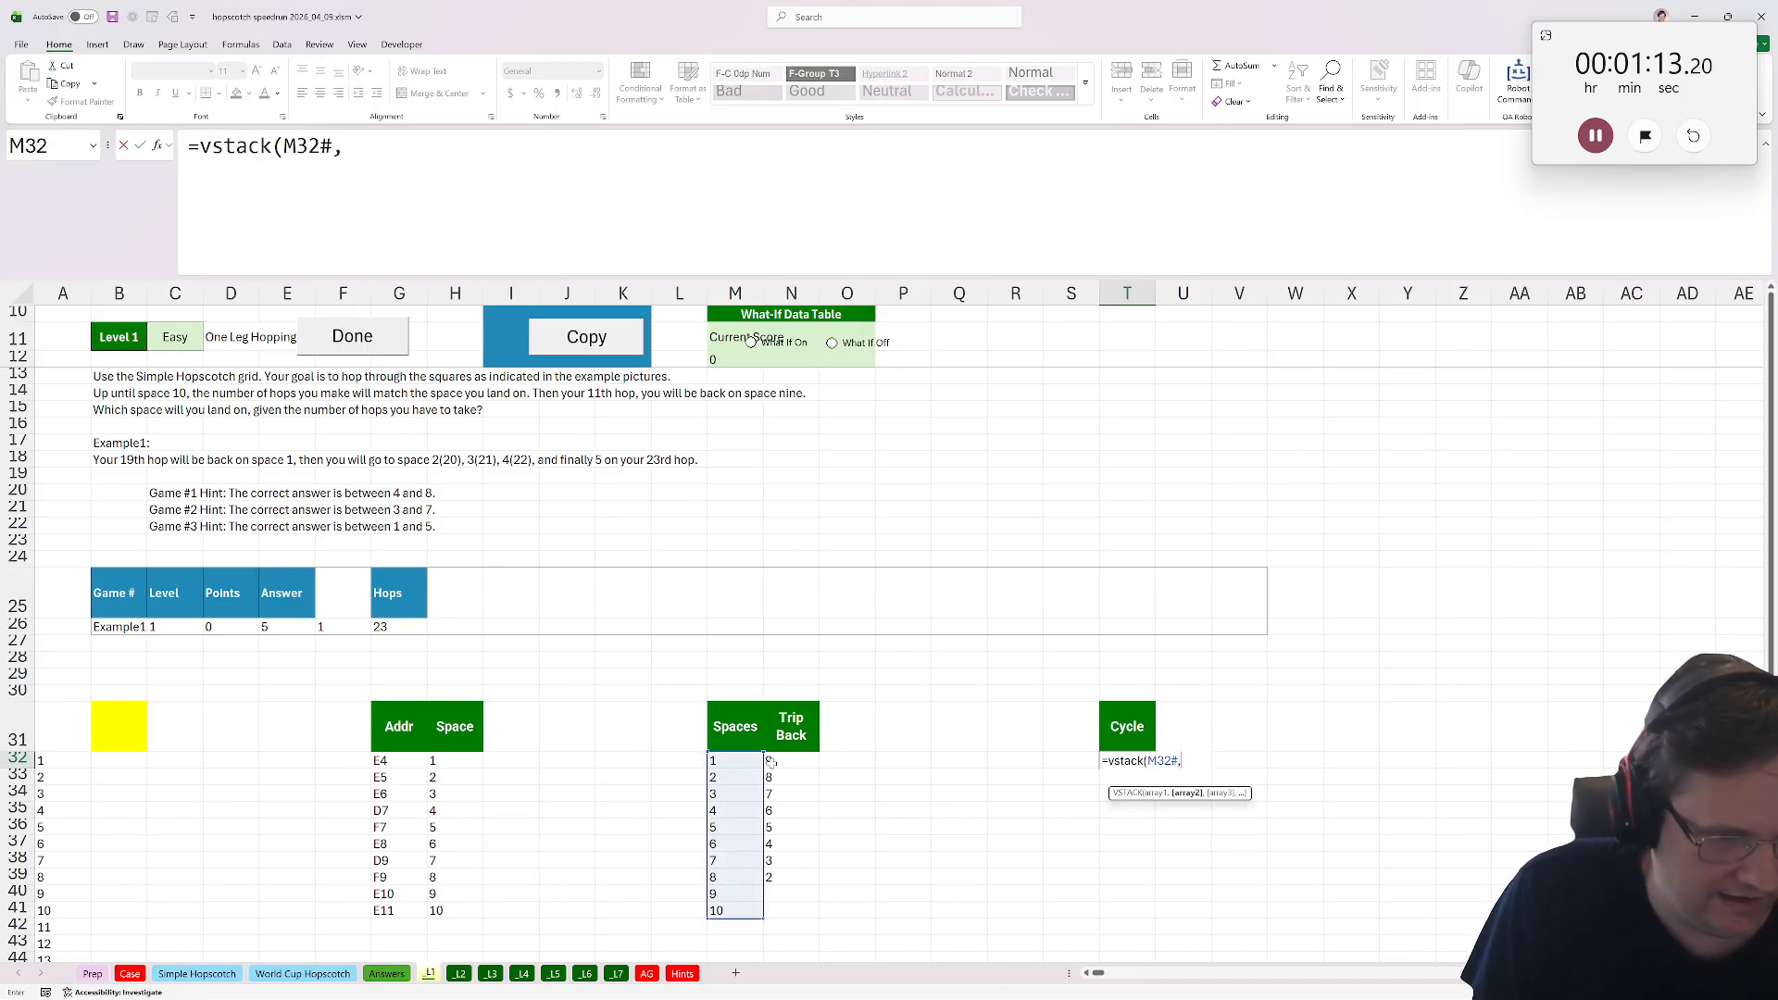
click(783, 761)
text(#))
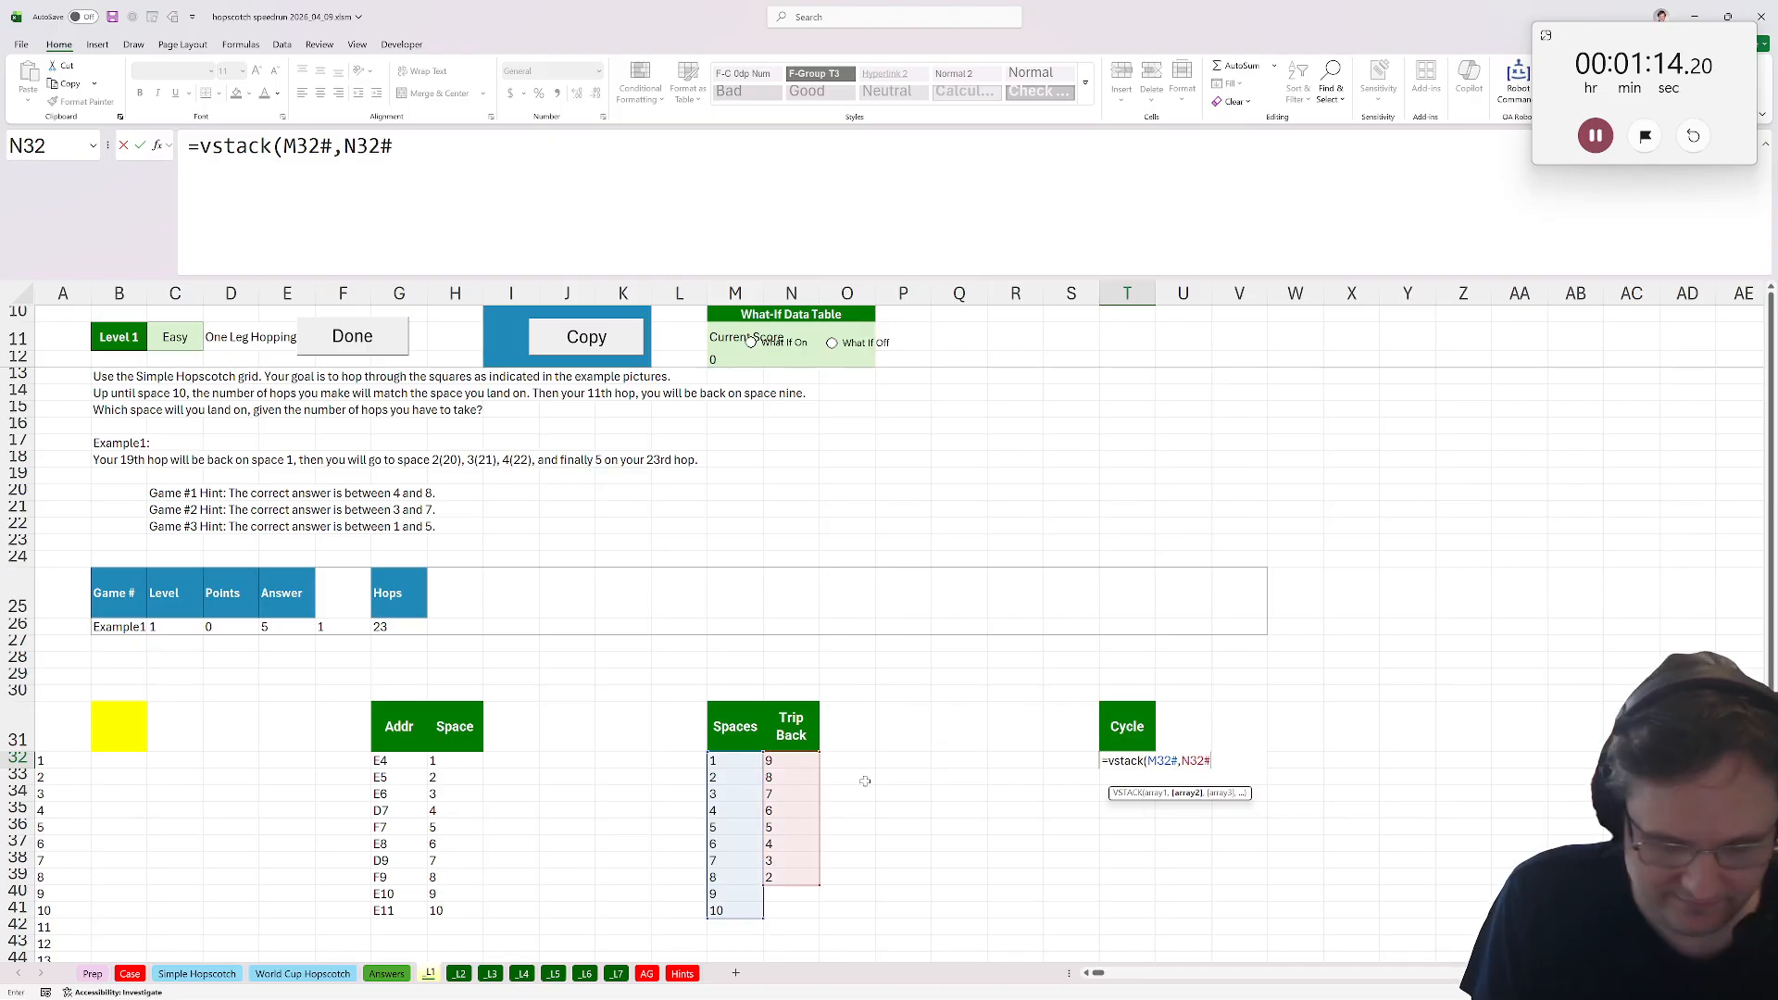
key(ctrl+Return)
scroll(1025, 772, down, 3)
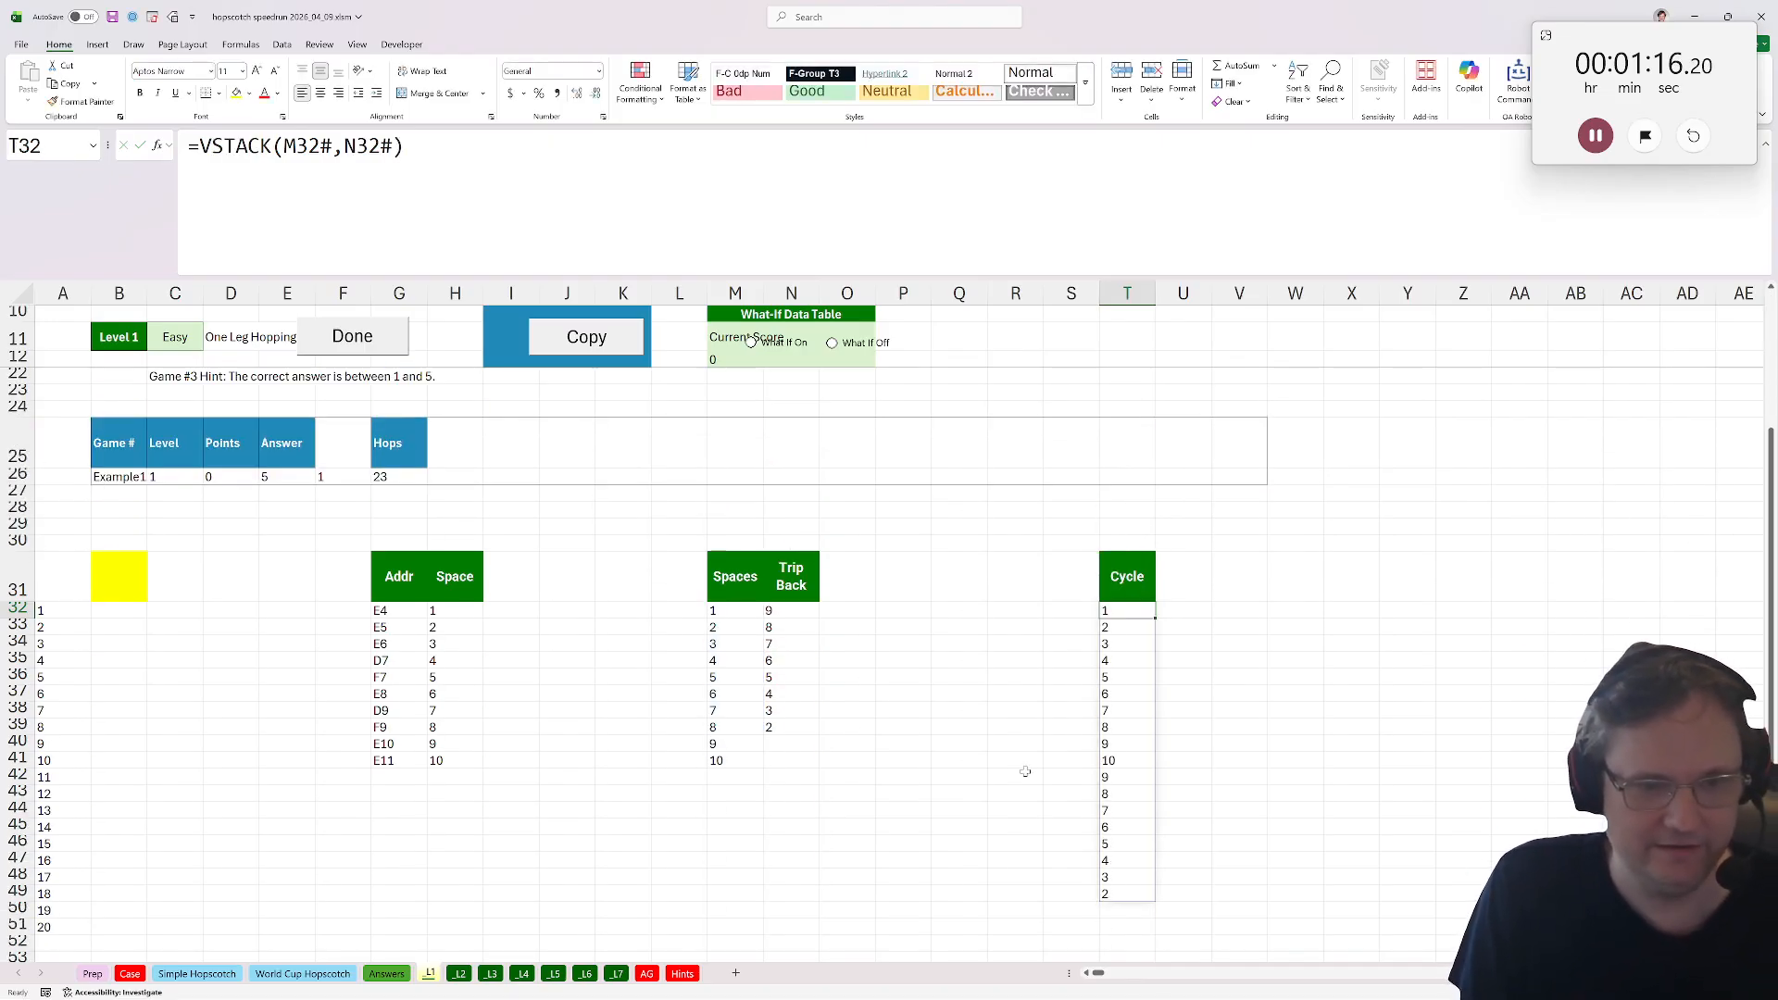
Rewrite the Cycle formula as =LET(a,VSTACK(M32#,N32#),VSTACK(a,a,…,a)) to repeat the forward-and-back sequence many times.
click(199, 146)
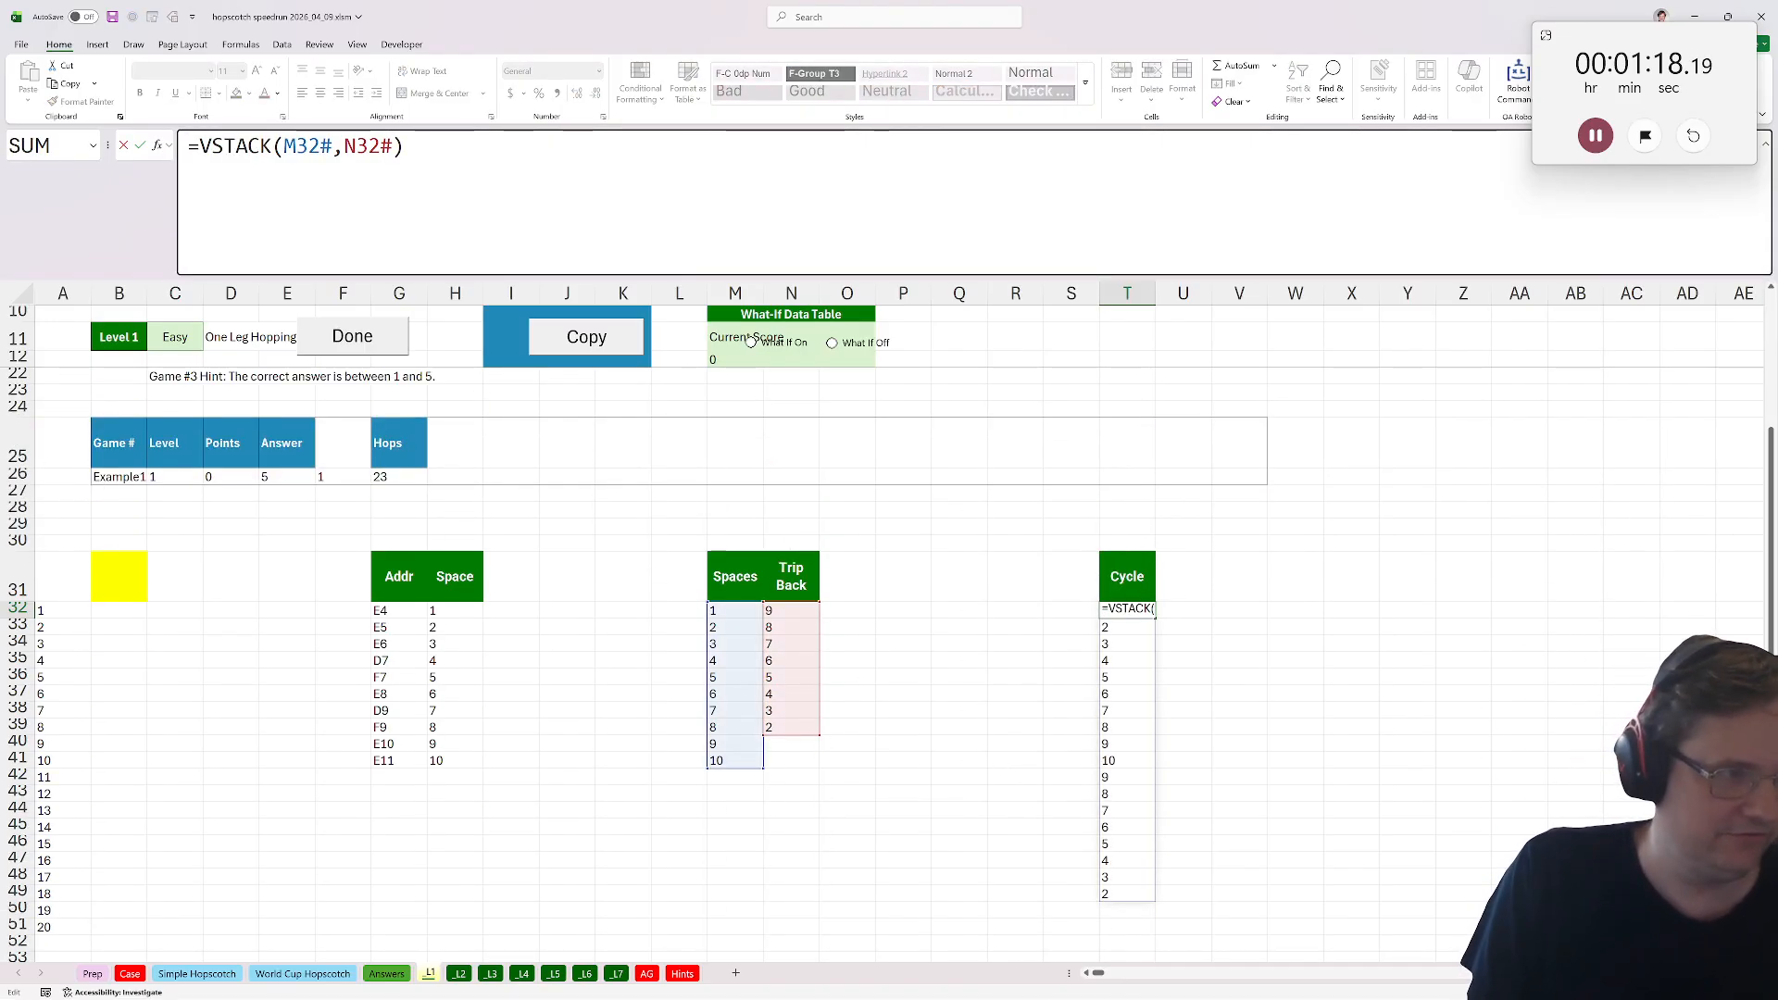
text(LET(a)
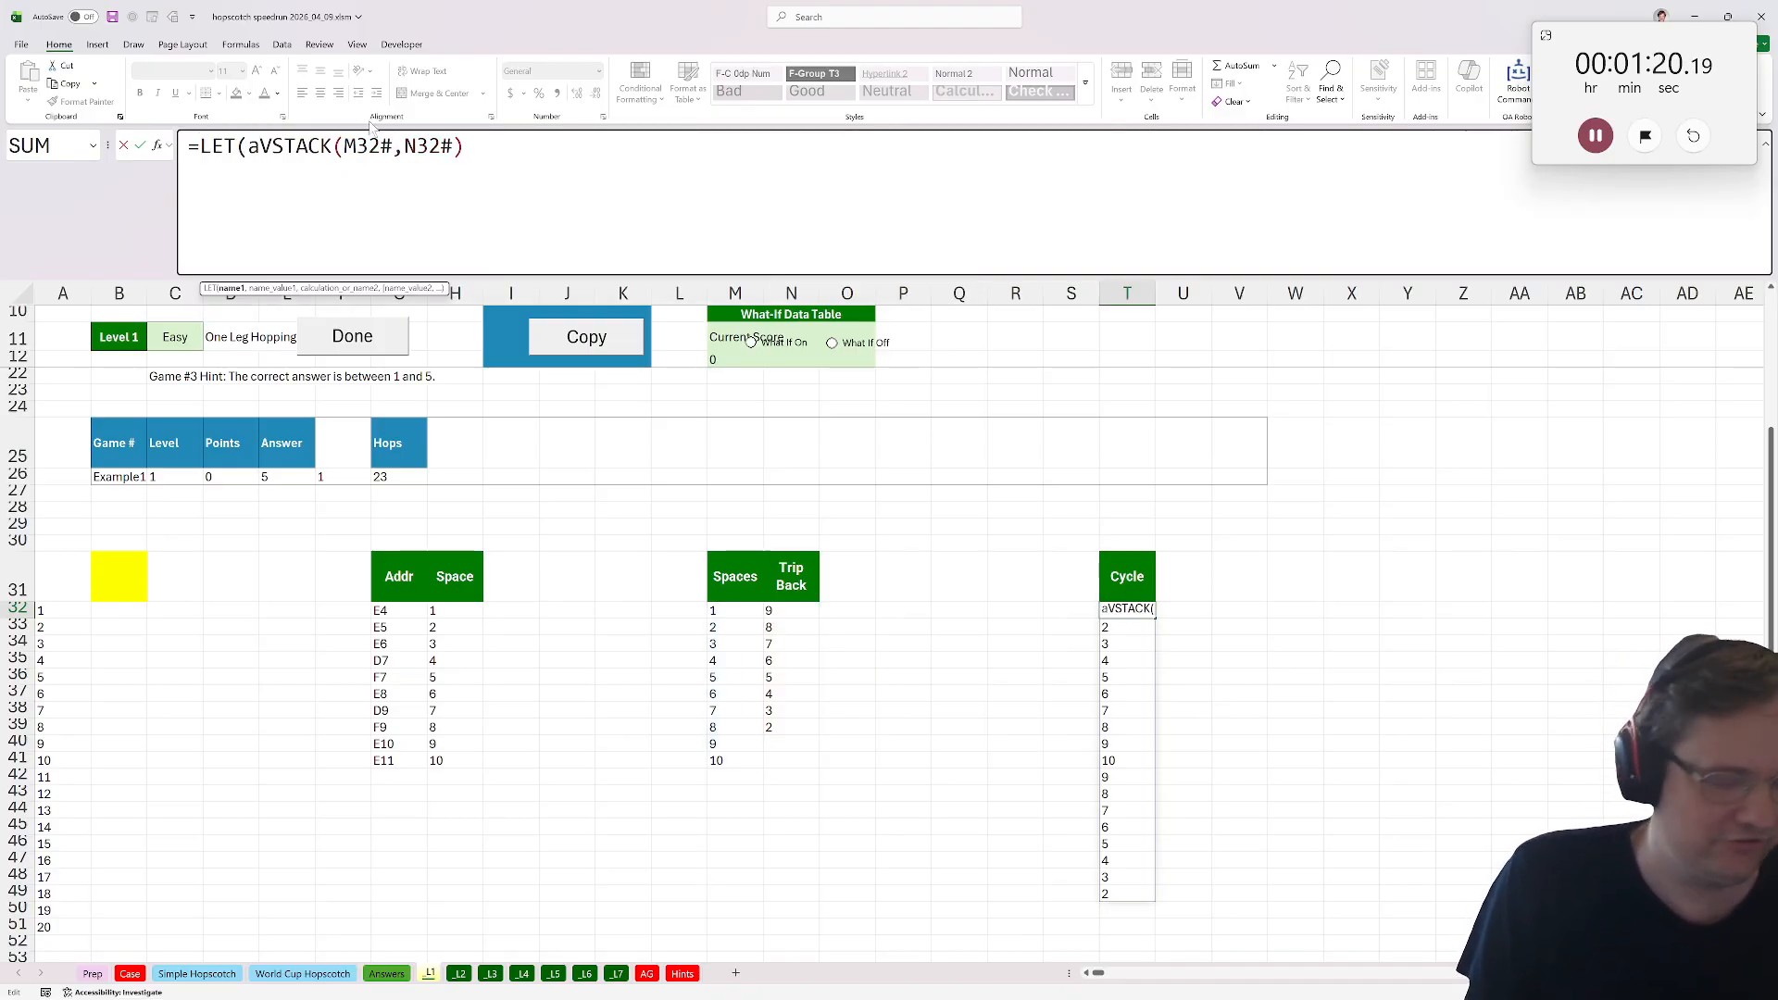
text(,)
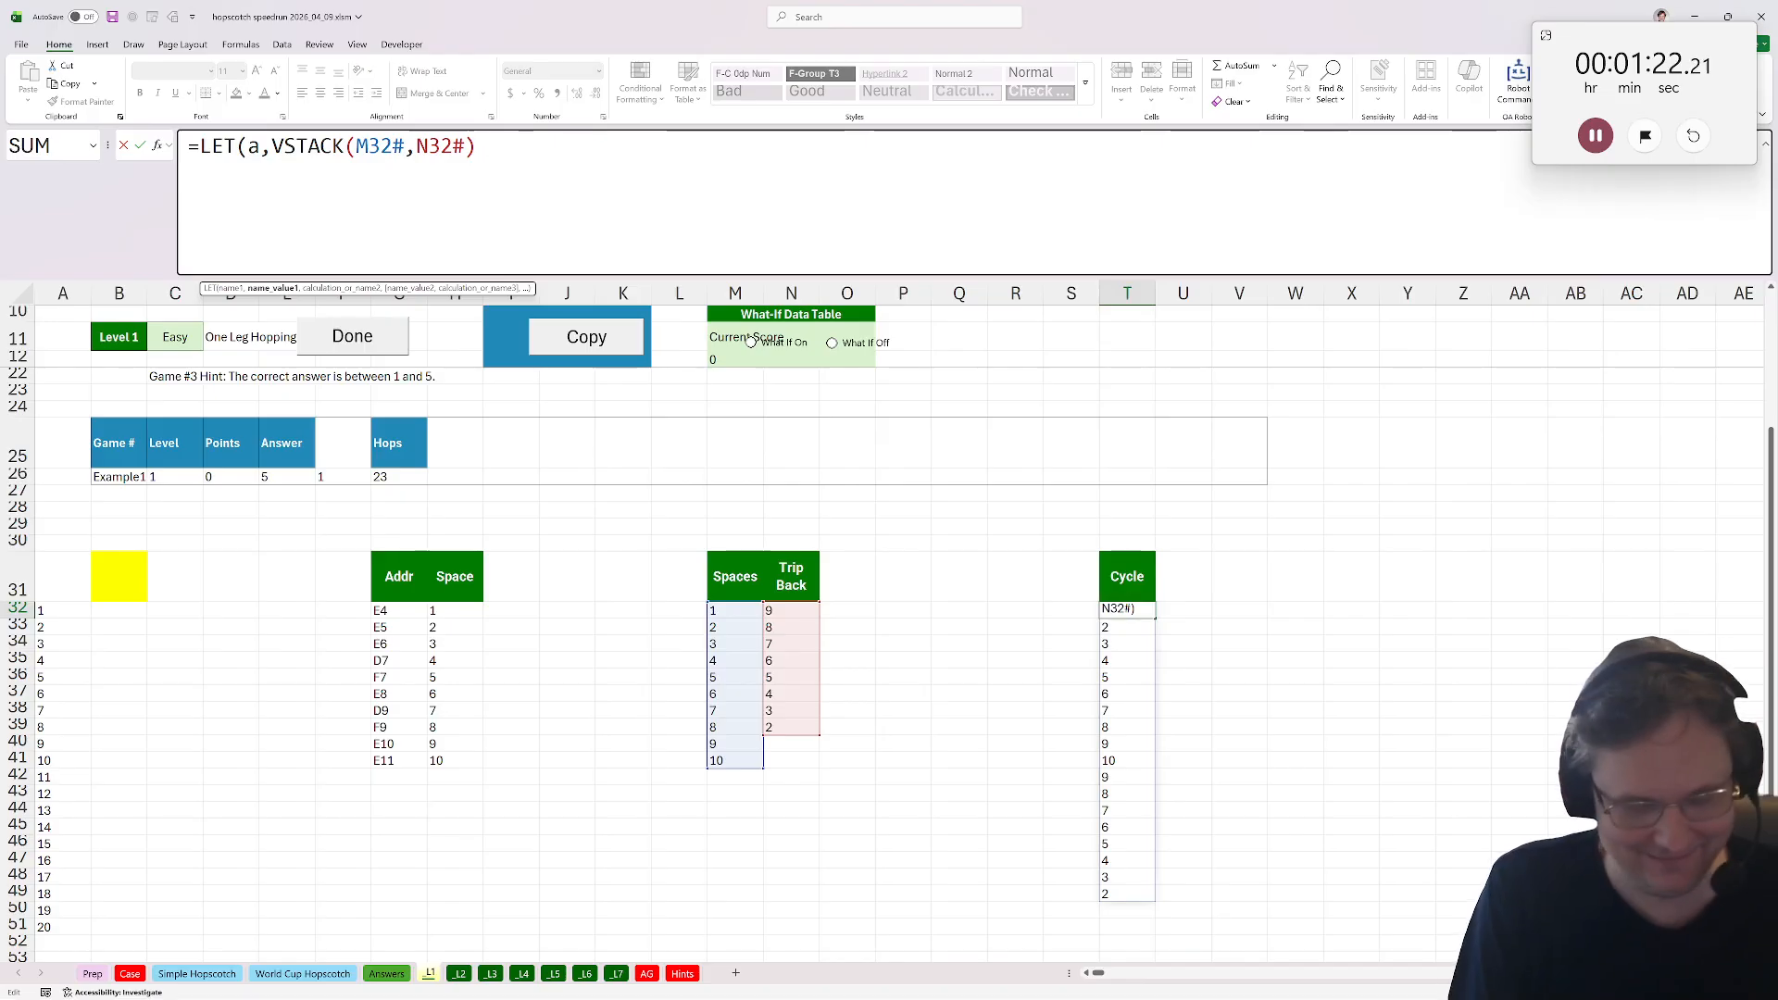
key(End)
text(,VSTACK(*)
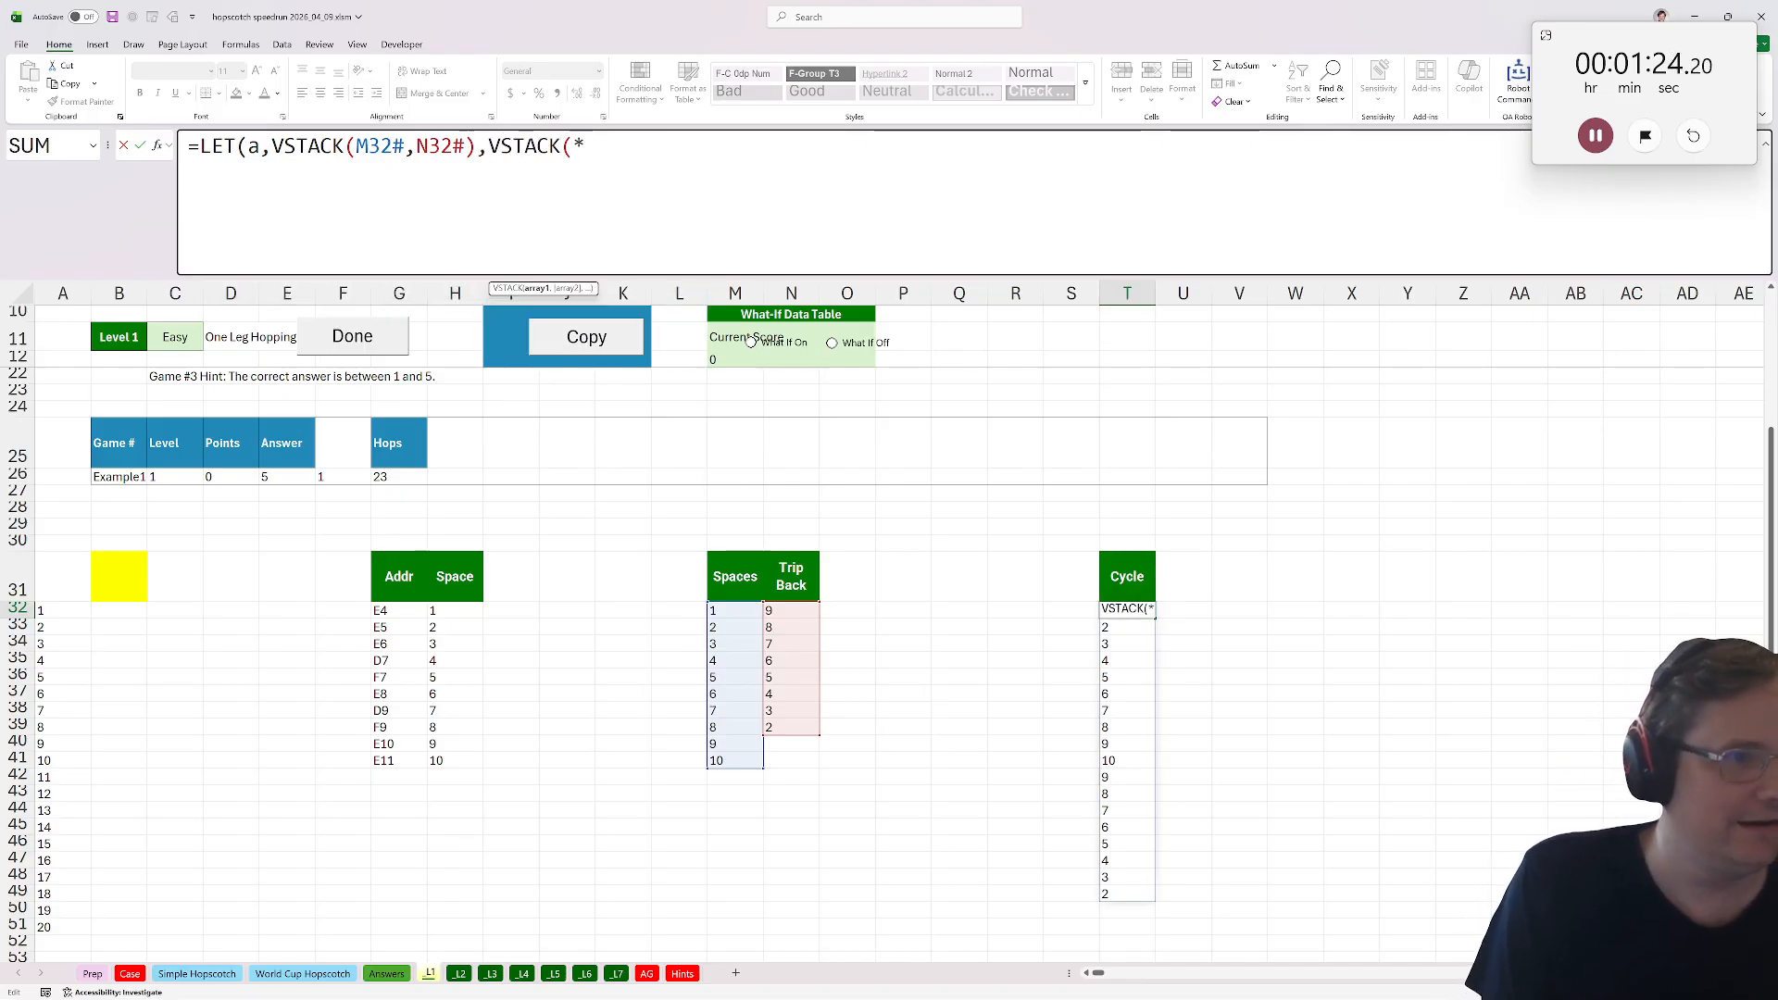
key(BackSpace)
text(a,a,a,a,a,a,a)
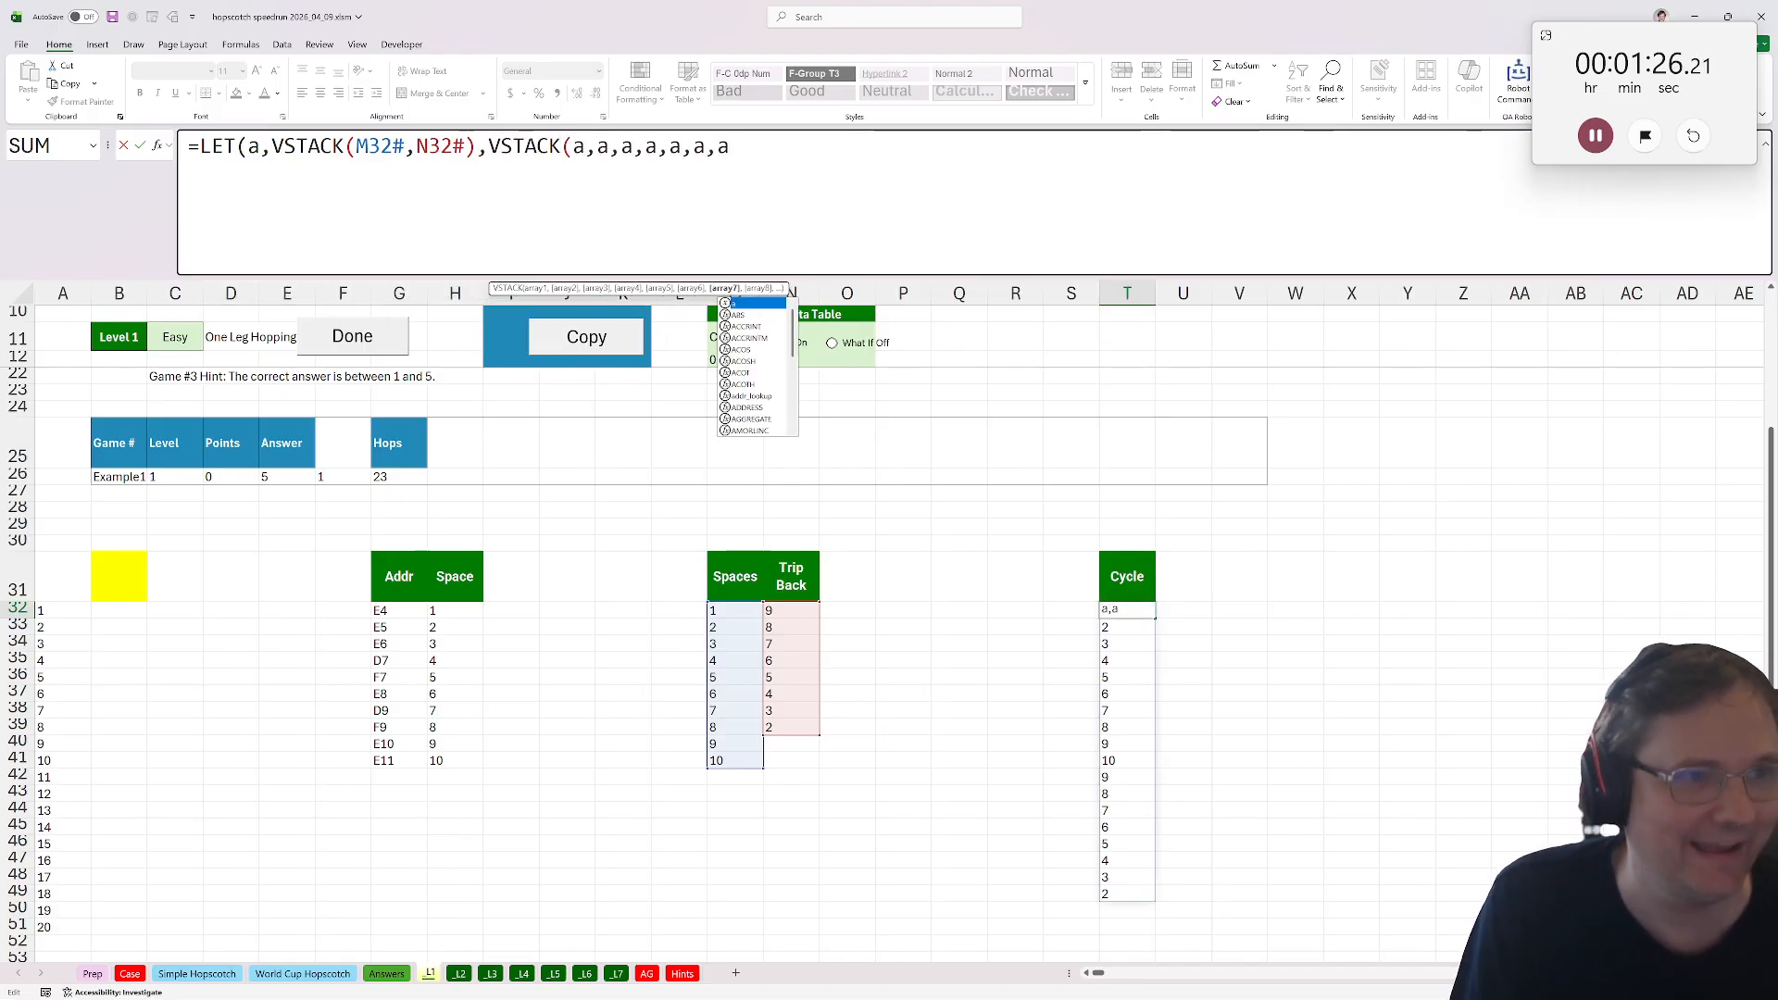
text(,a,a,a,a,a,a,a,a,a,a,a,a,a,a,a,a,a,a,a,a)
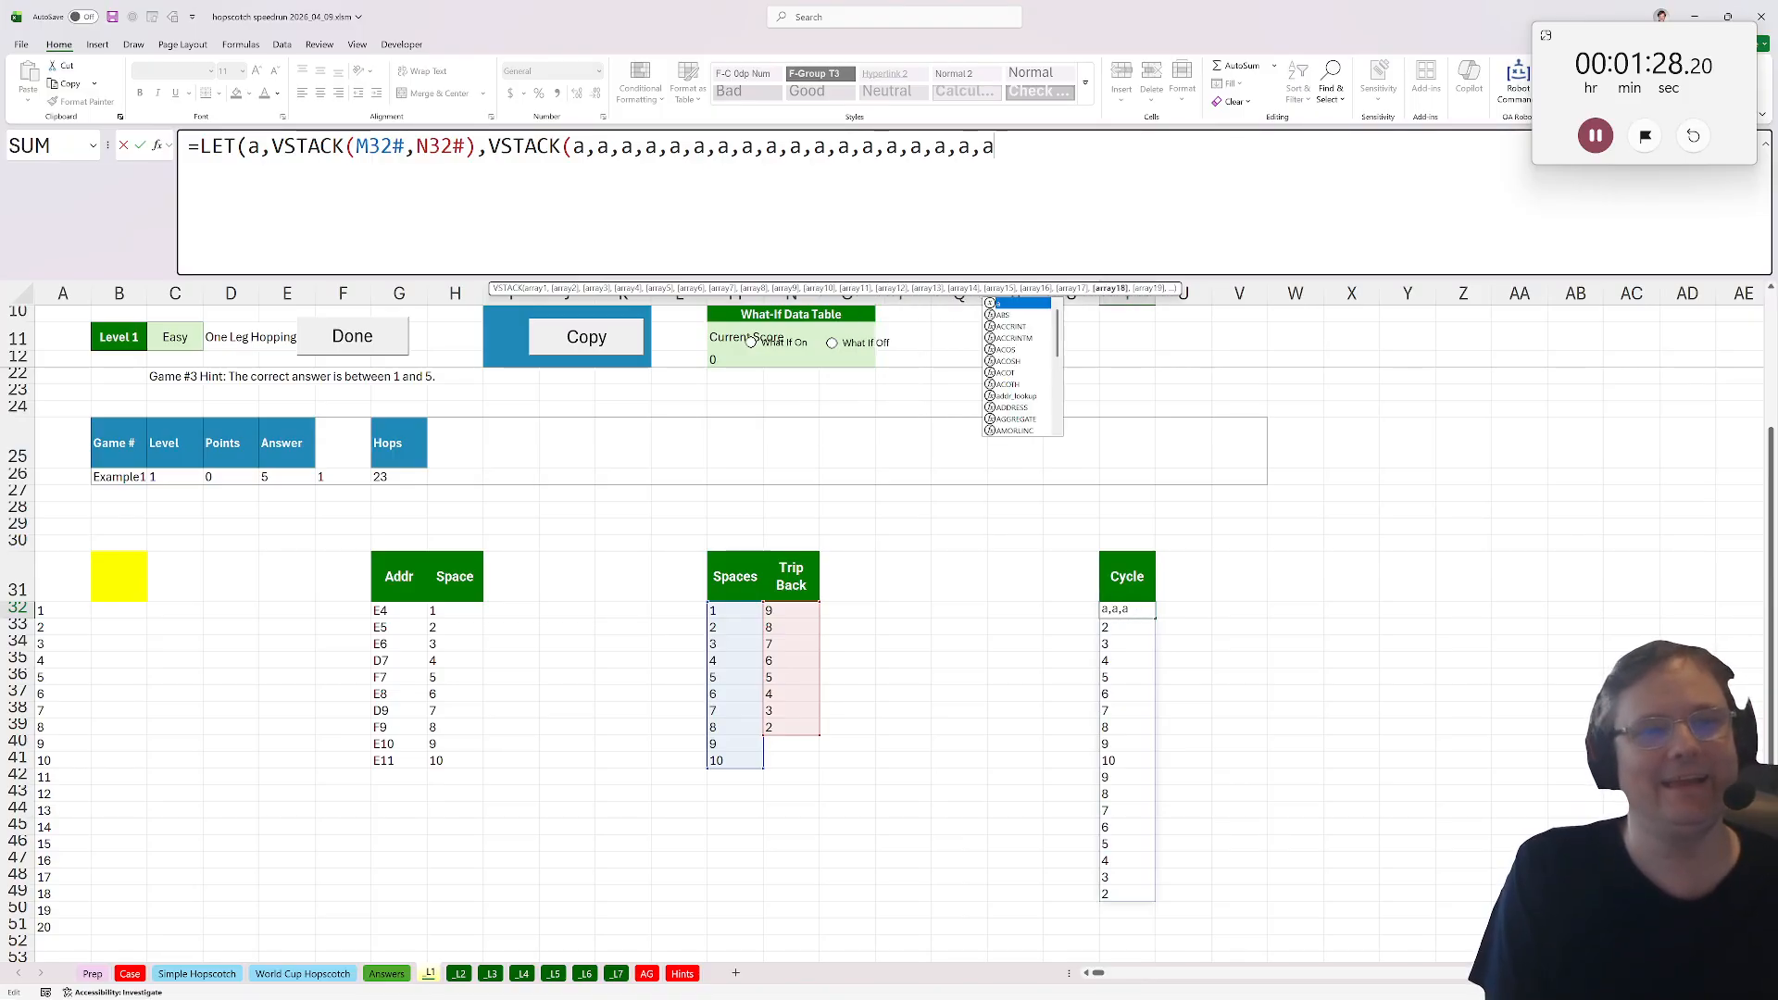
text())
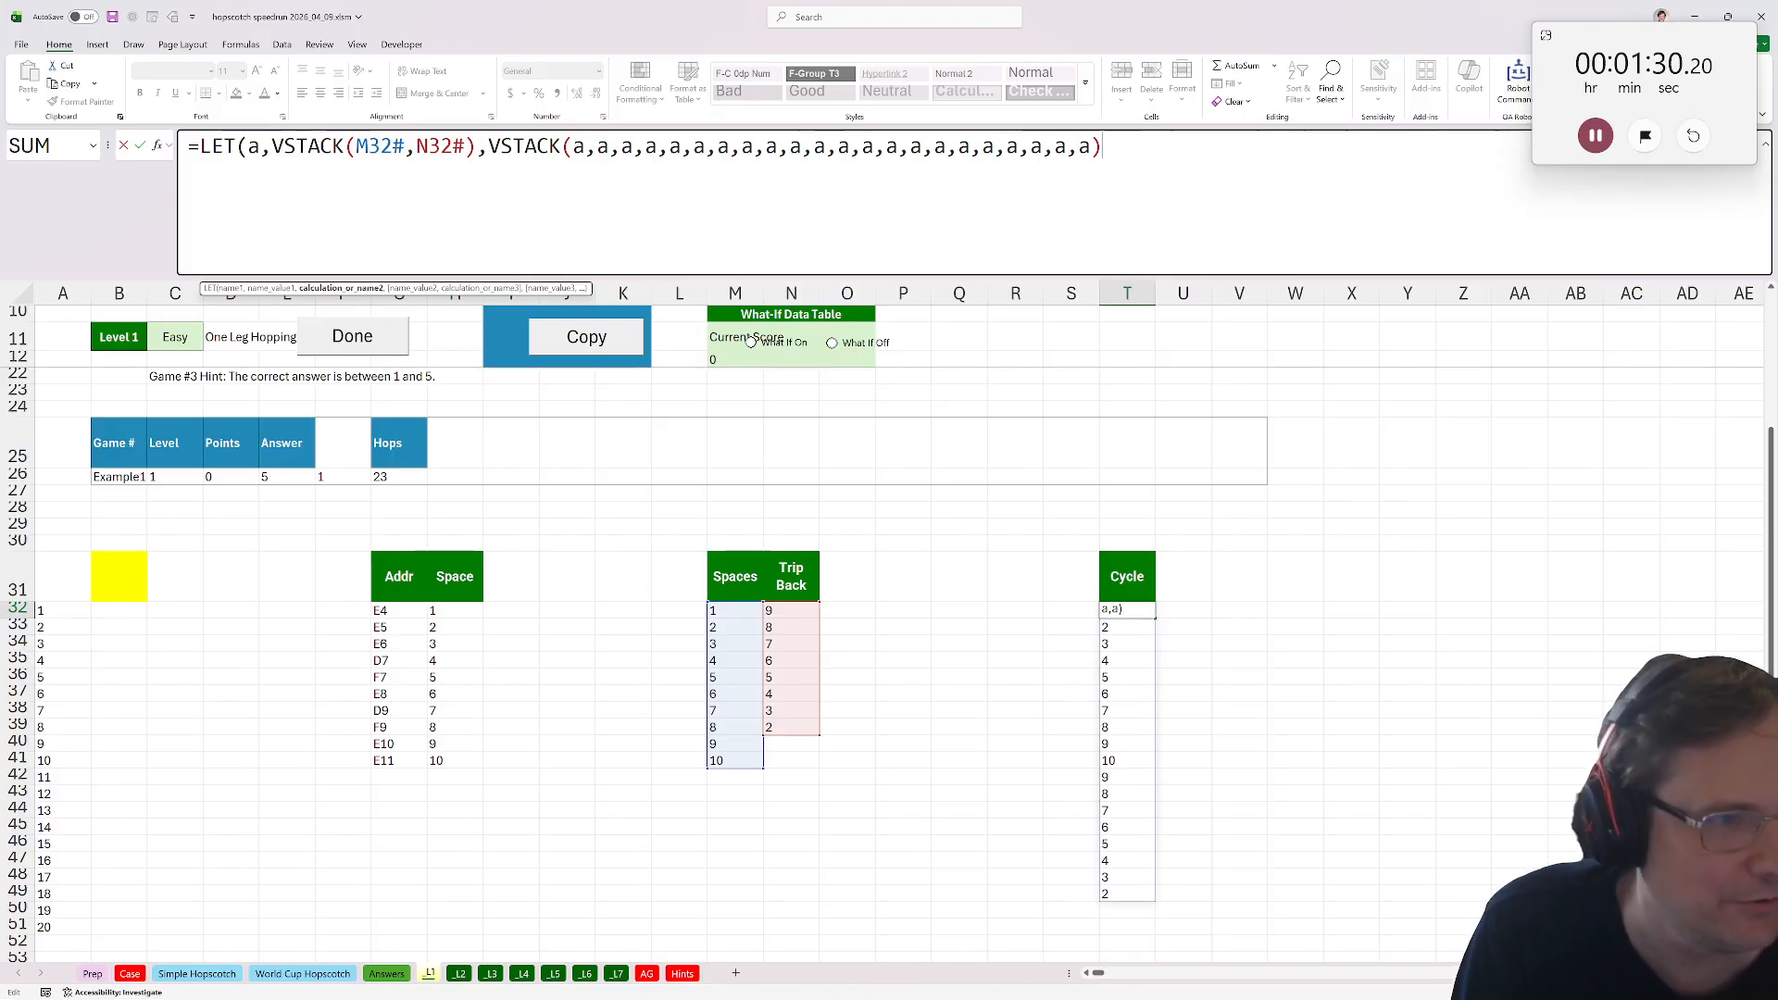
Decline the suggested formula correction, add the missing closing parenthesis and confirm the Cycle formula.
key(Return)
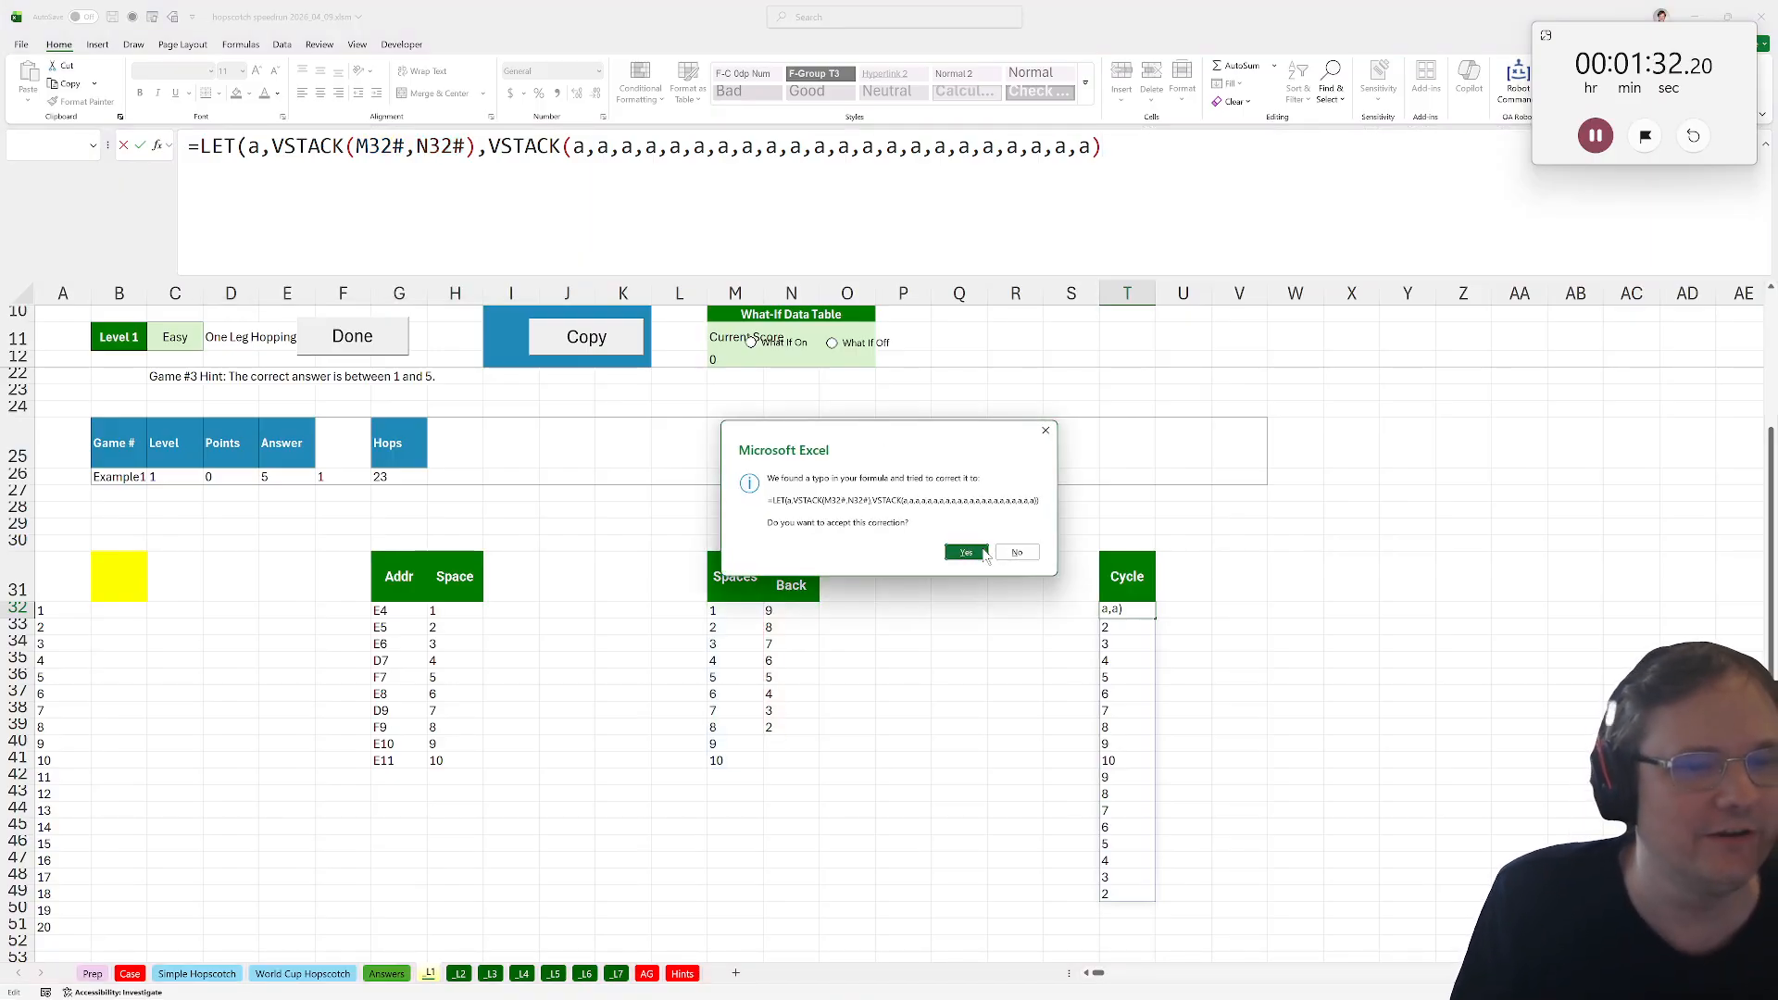
click(1016, 553)
click(963, 537)
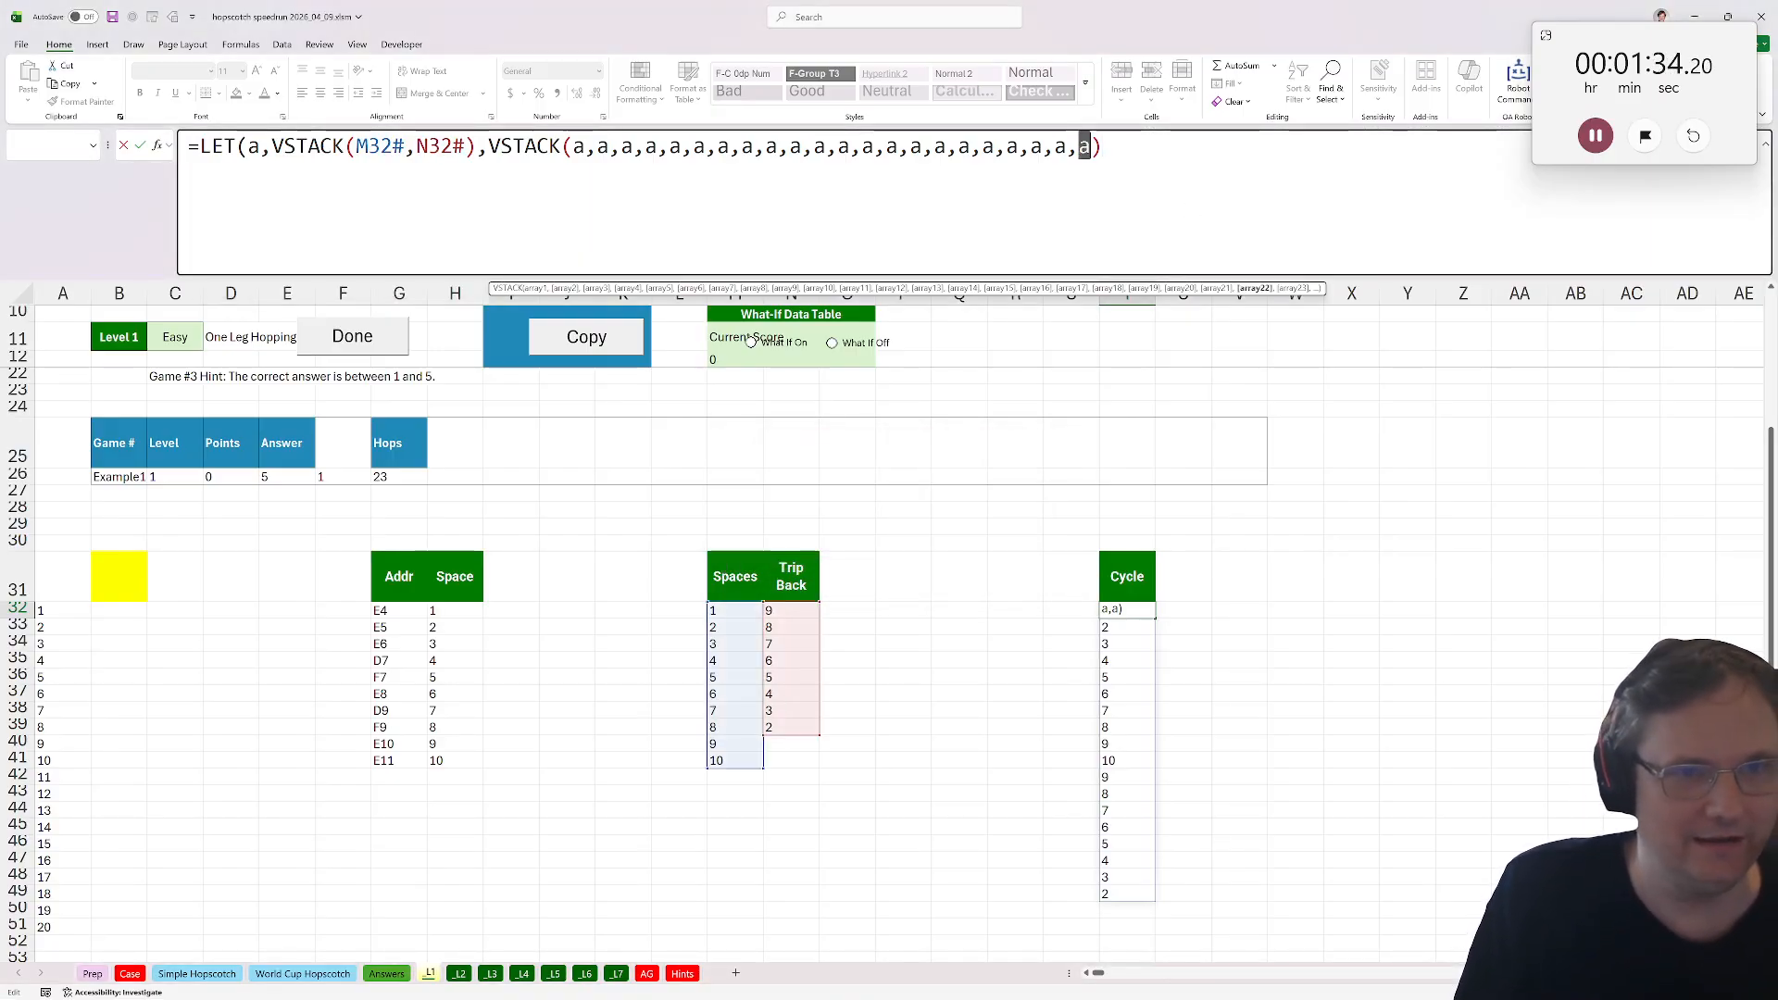
text())
key(Return)
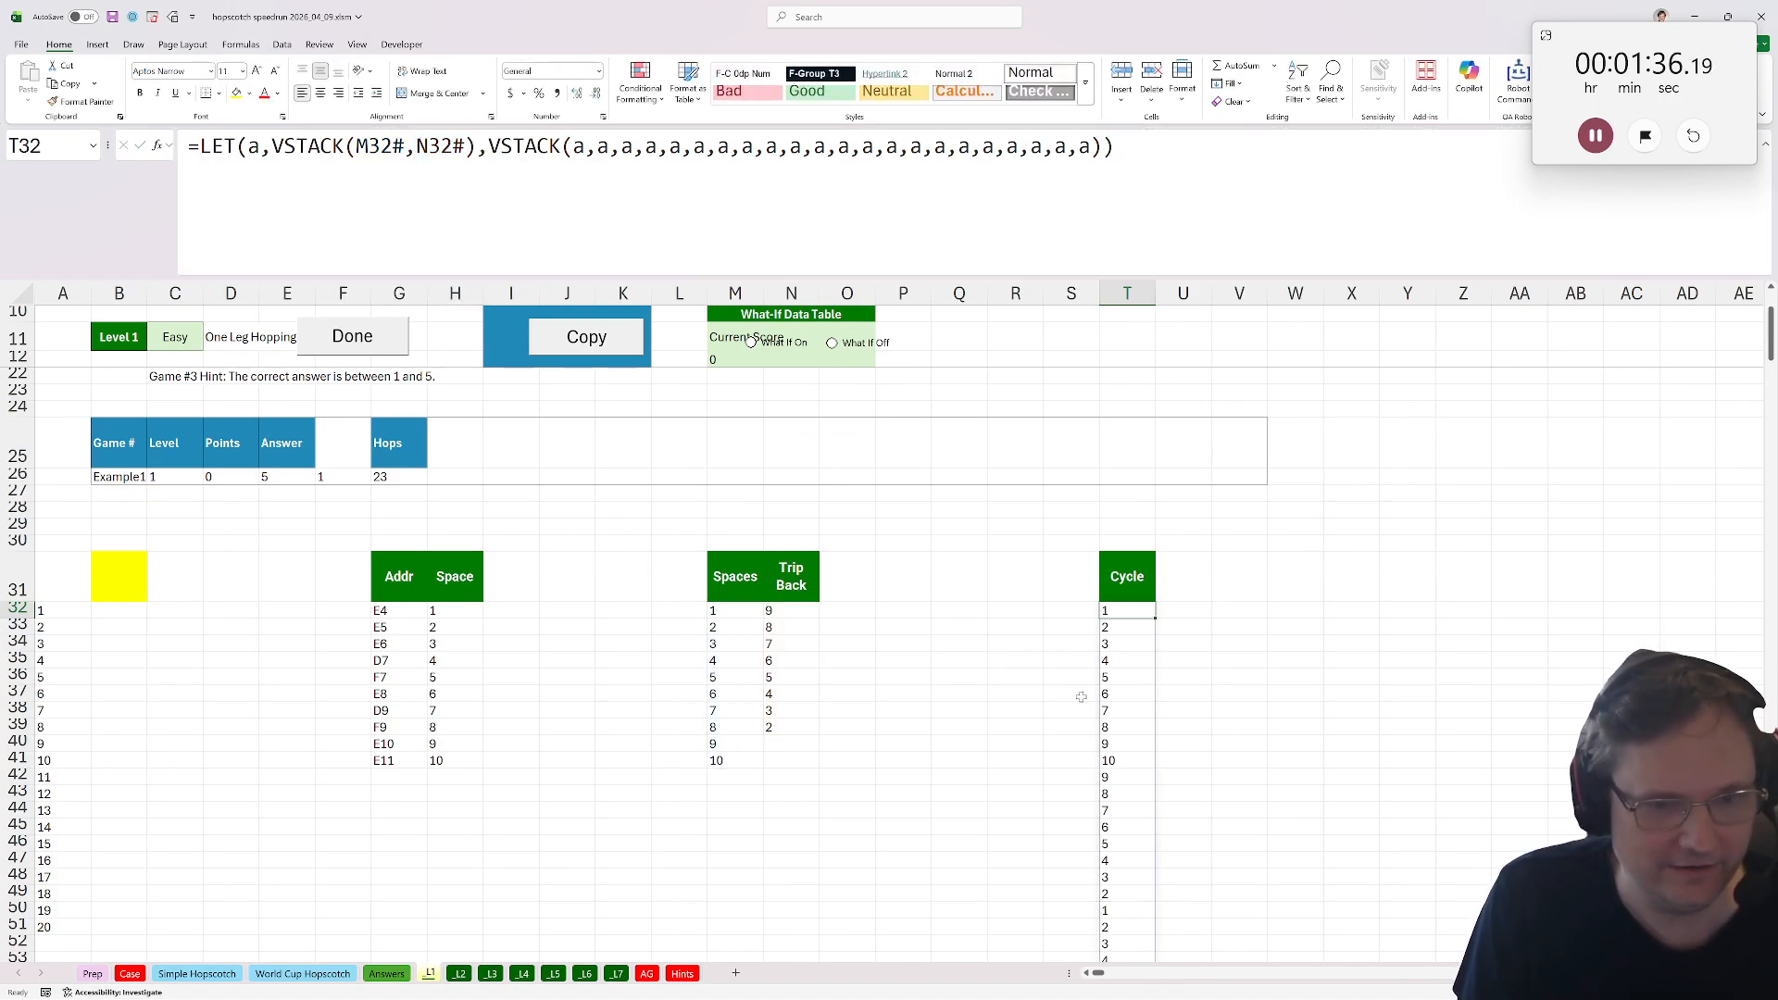
Enter =INDEX(T32#,G26) in the yellow B31 cell to get the landing space, then submit it with Done.
click(77, 587)
click(130, 590)
text(=in)
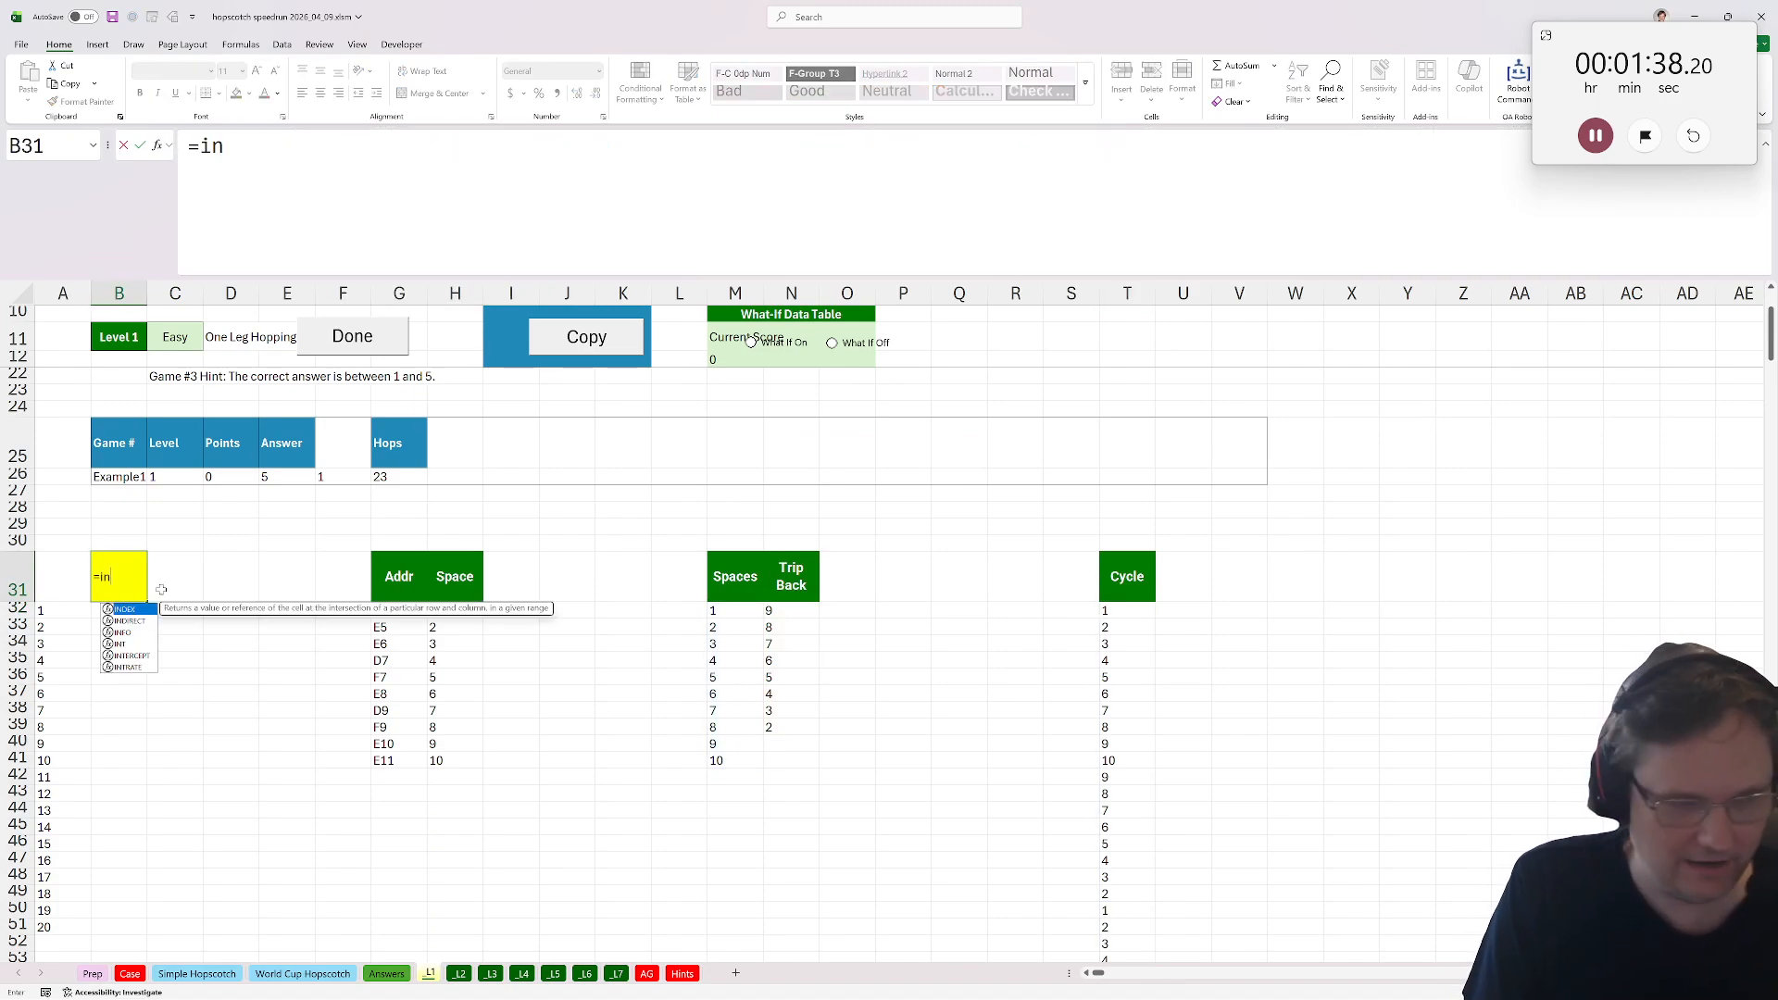
text(dex()
click(1142, 614)
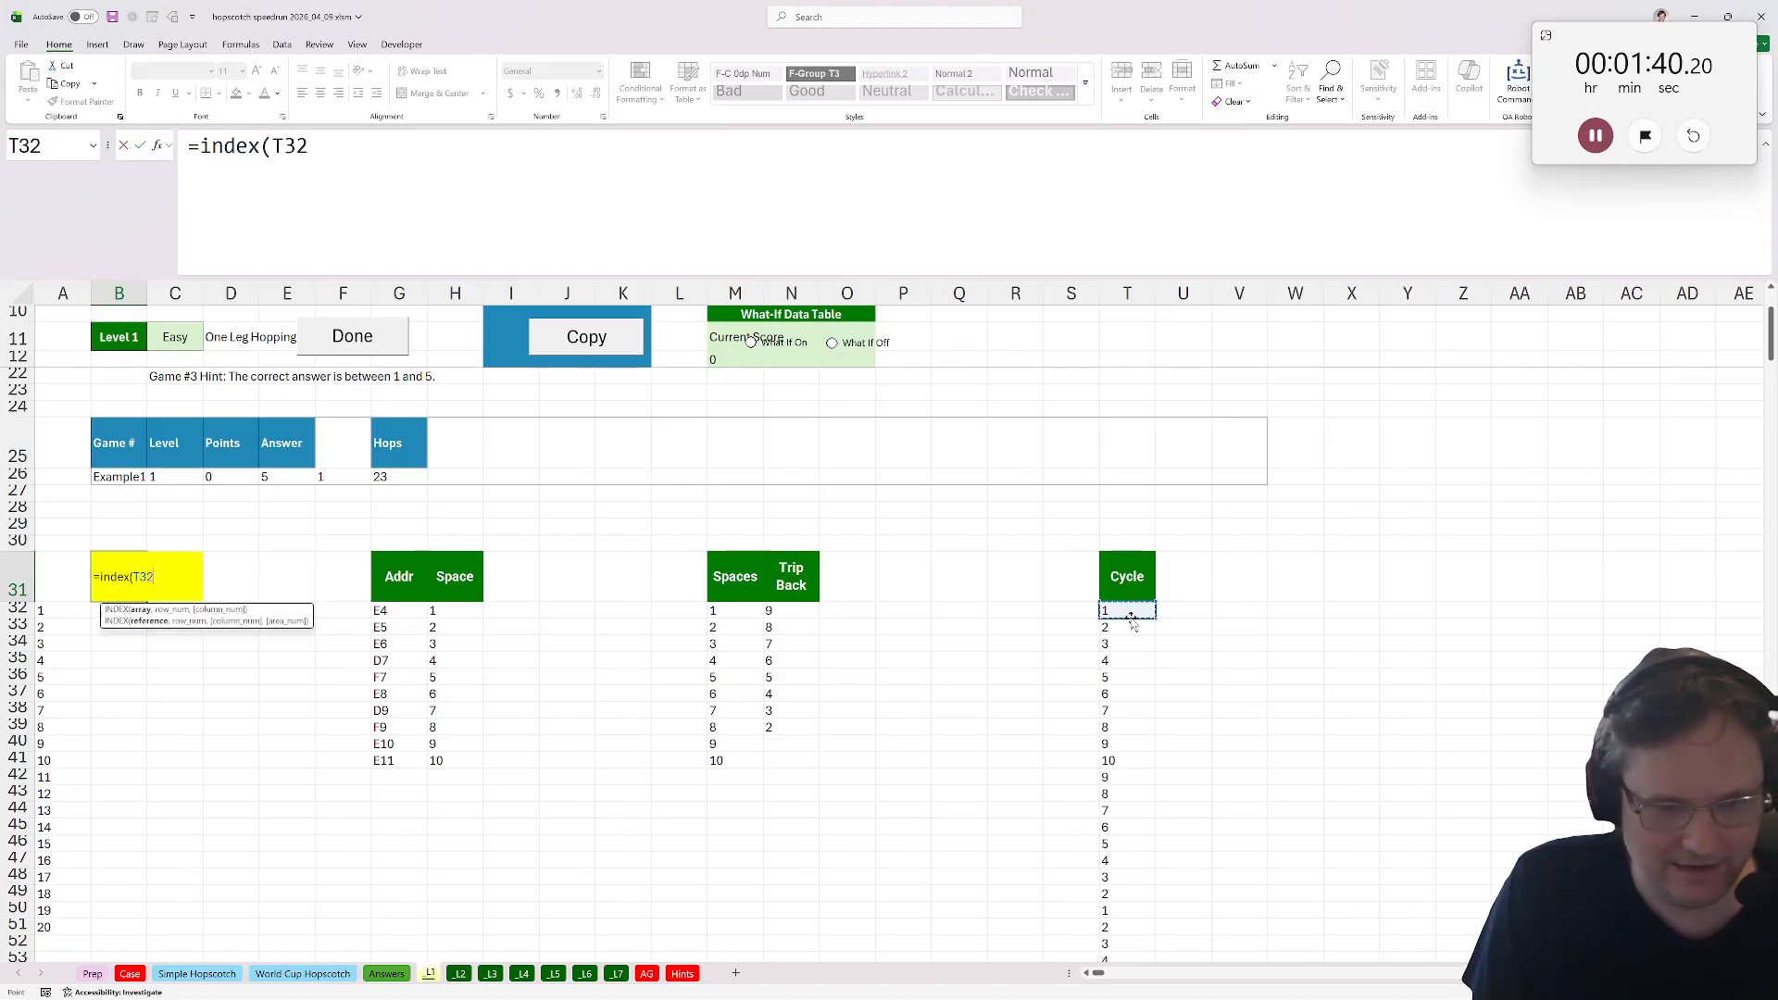
text(#,)
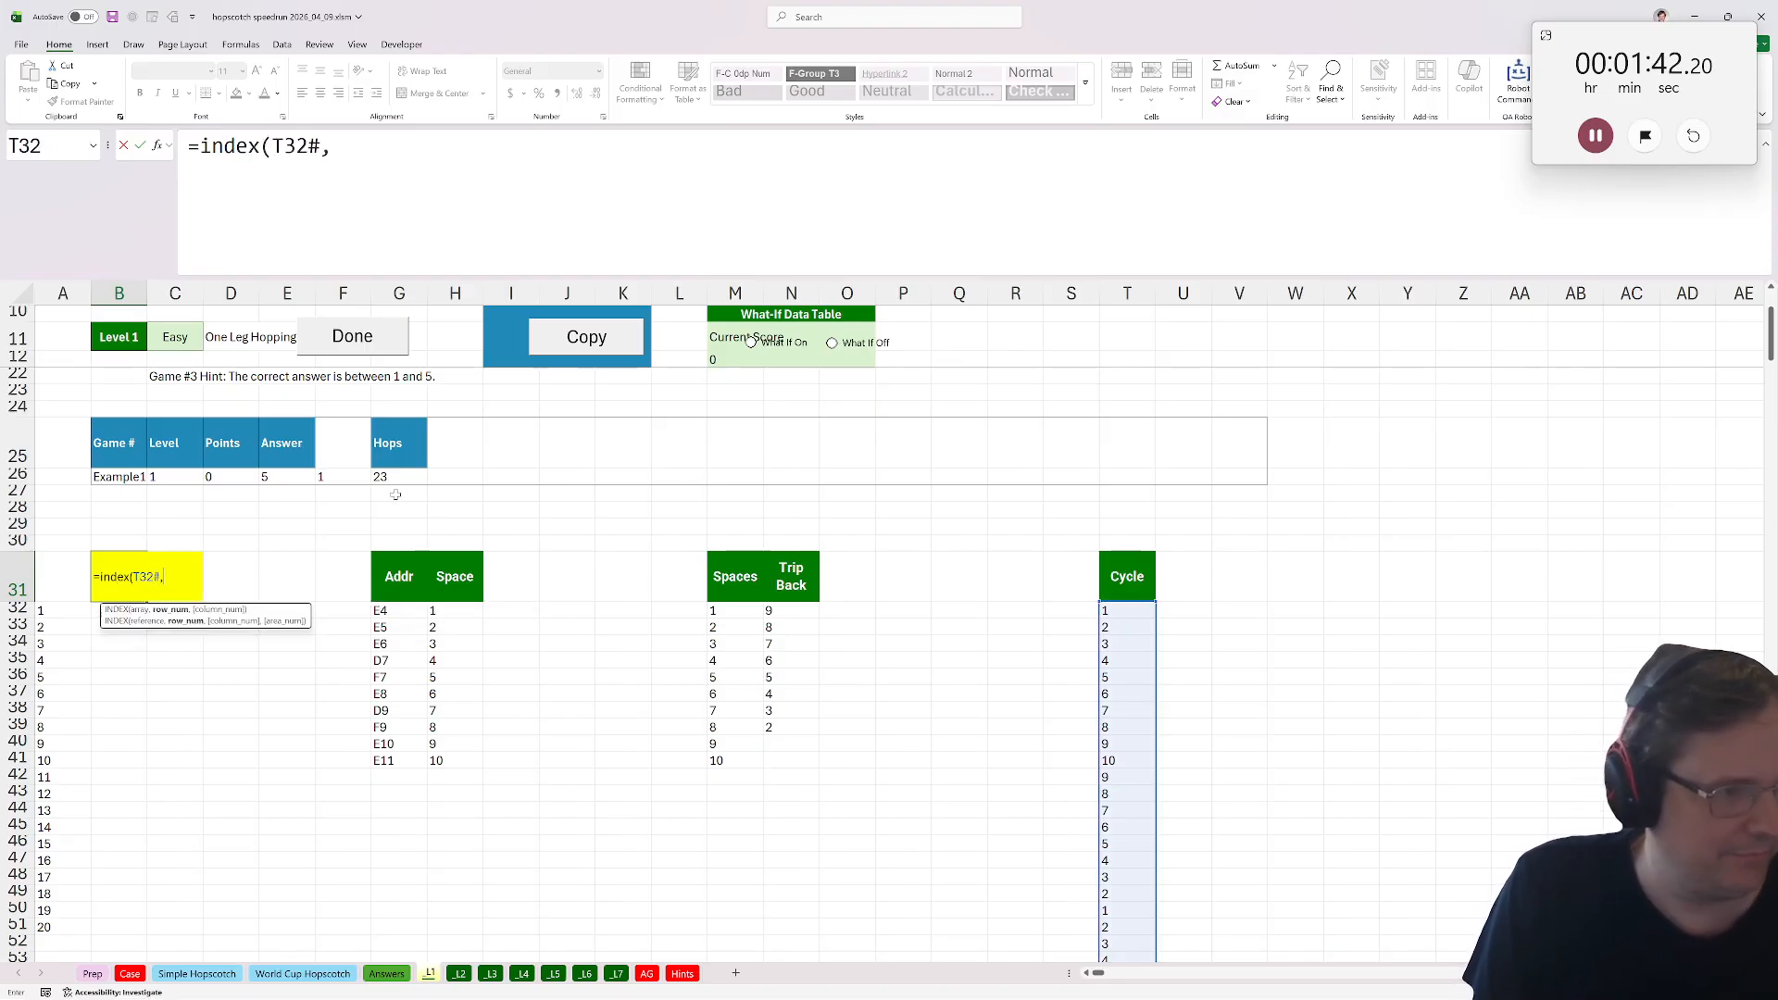
click(396, 480)
text())
key(Return)
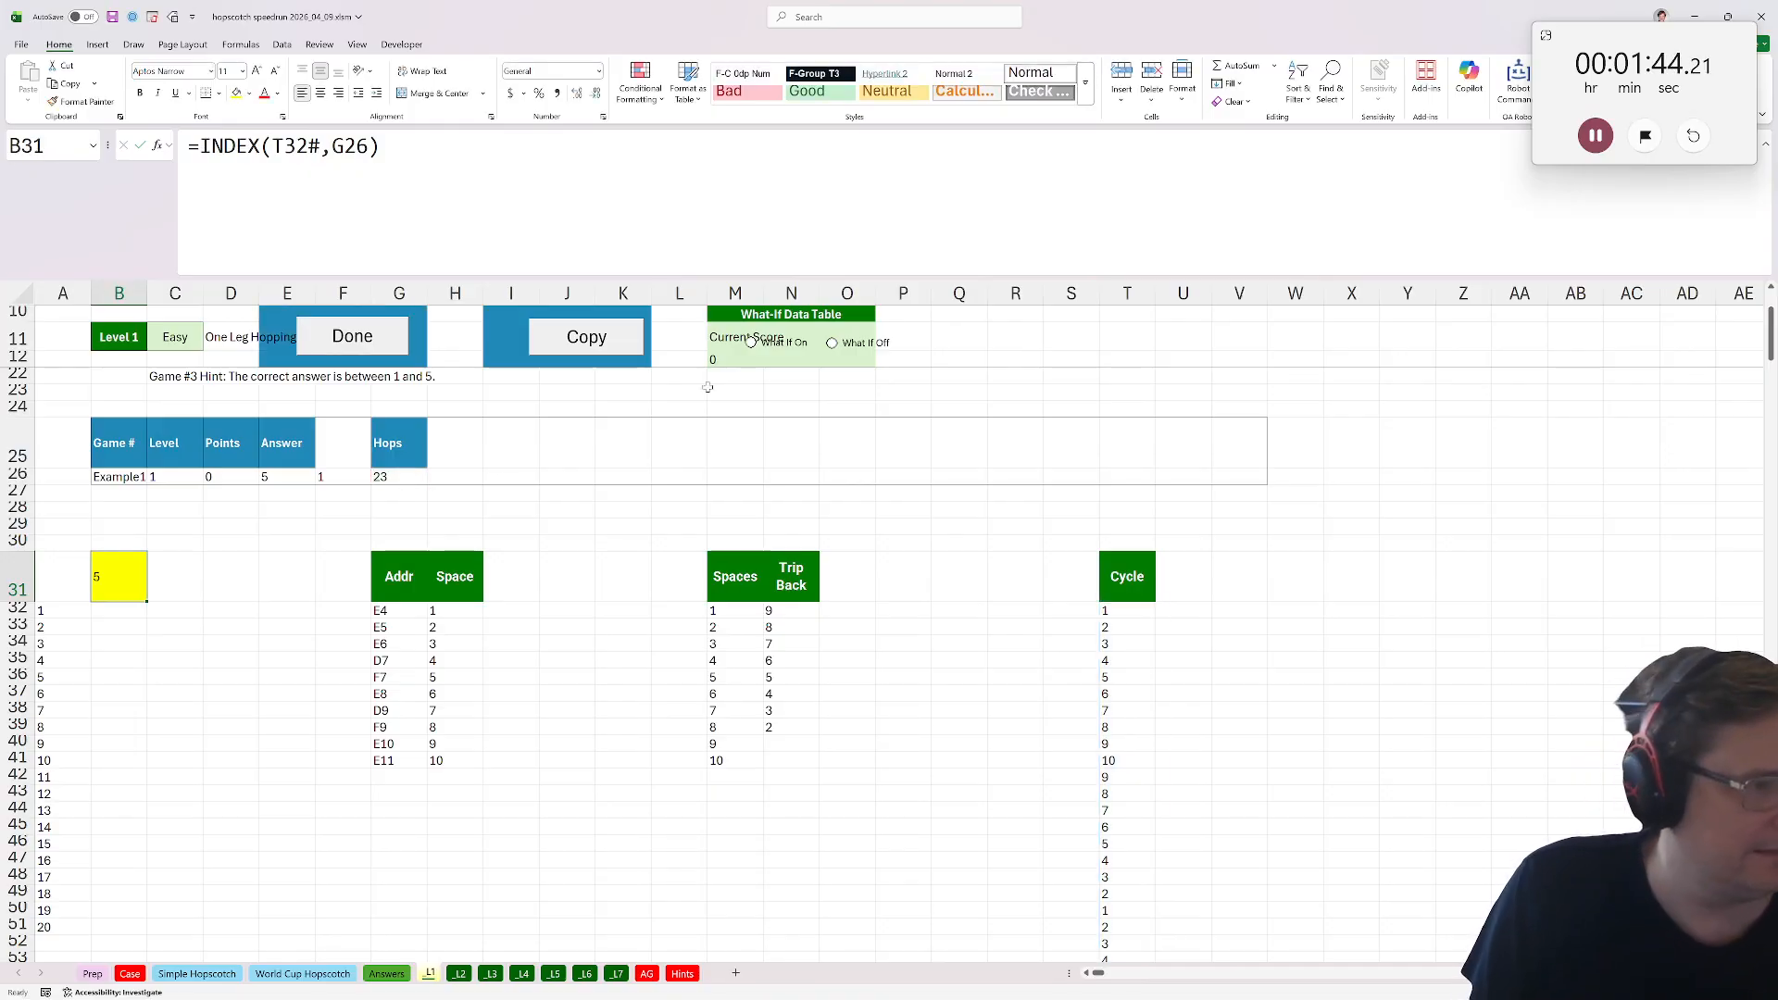
click(355, 345)
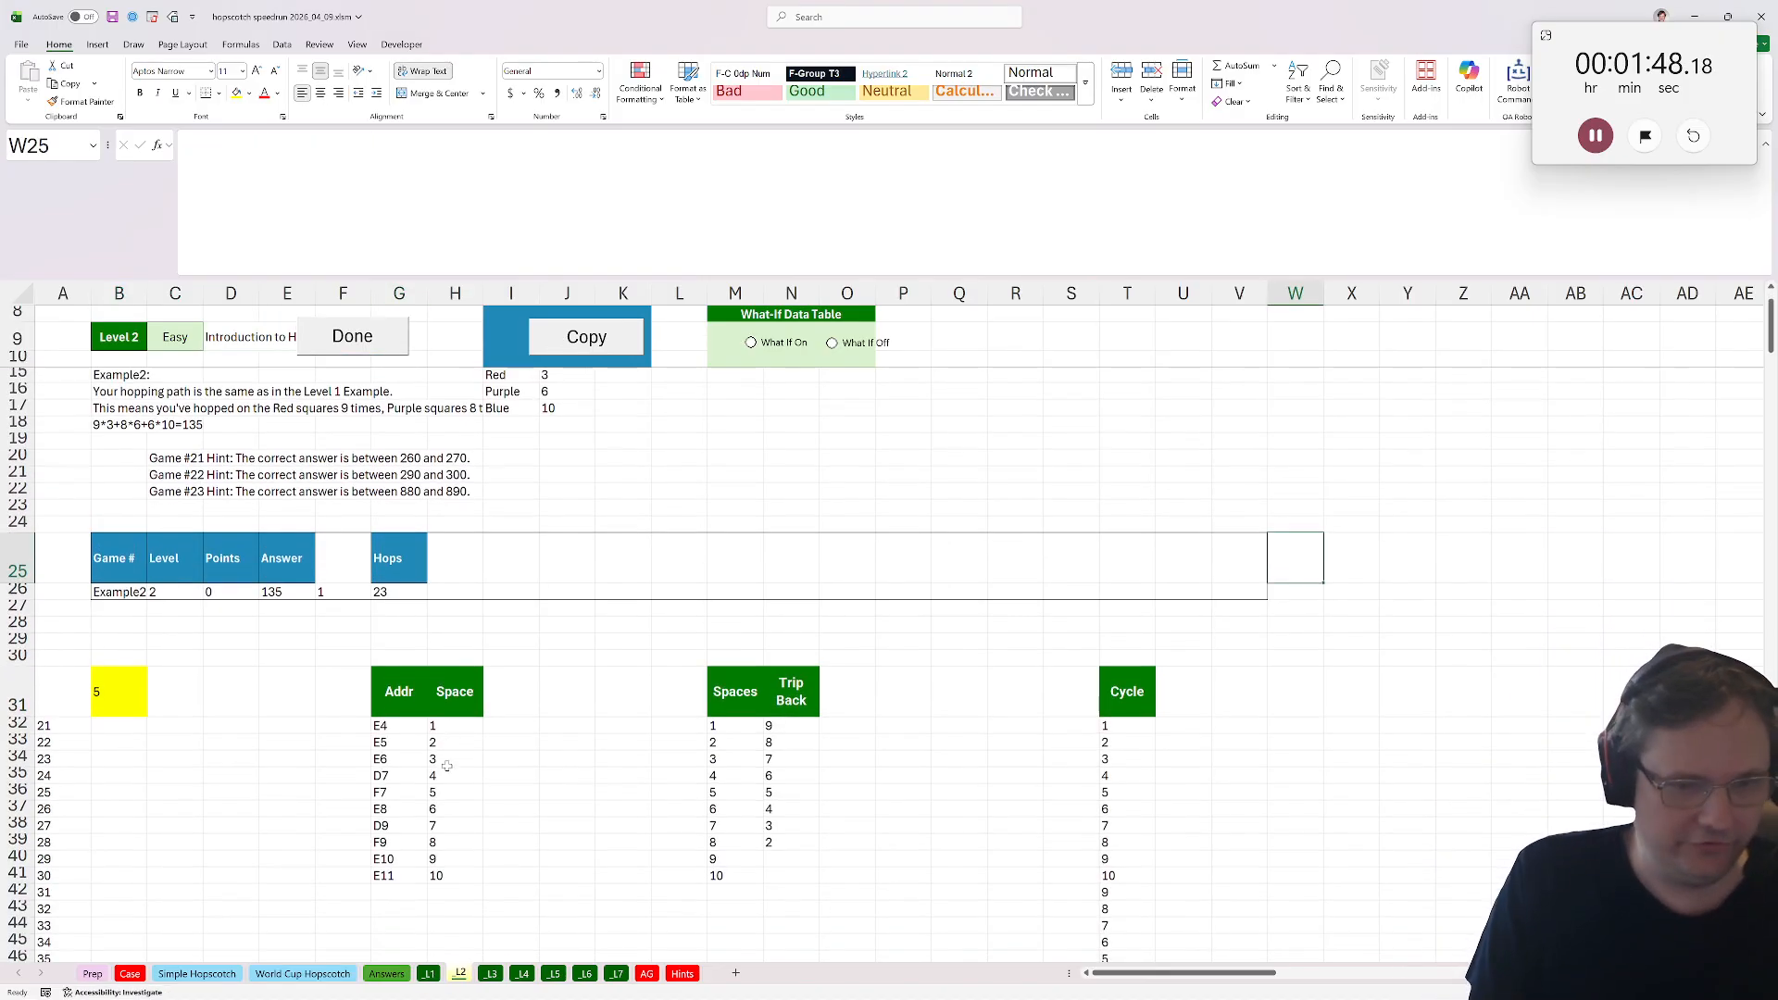
Make a copy of the Simple Hopscotch sheet and rename the copy pts.
right_click(232, 973)
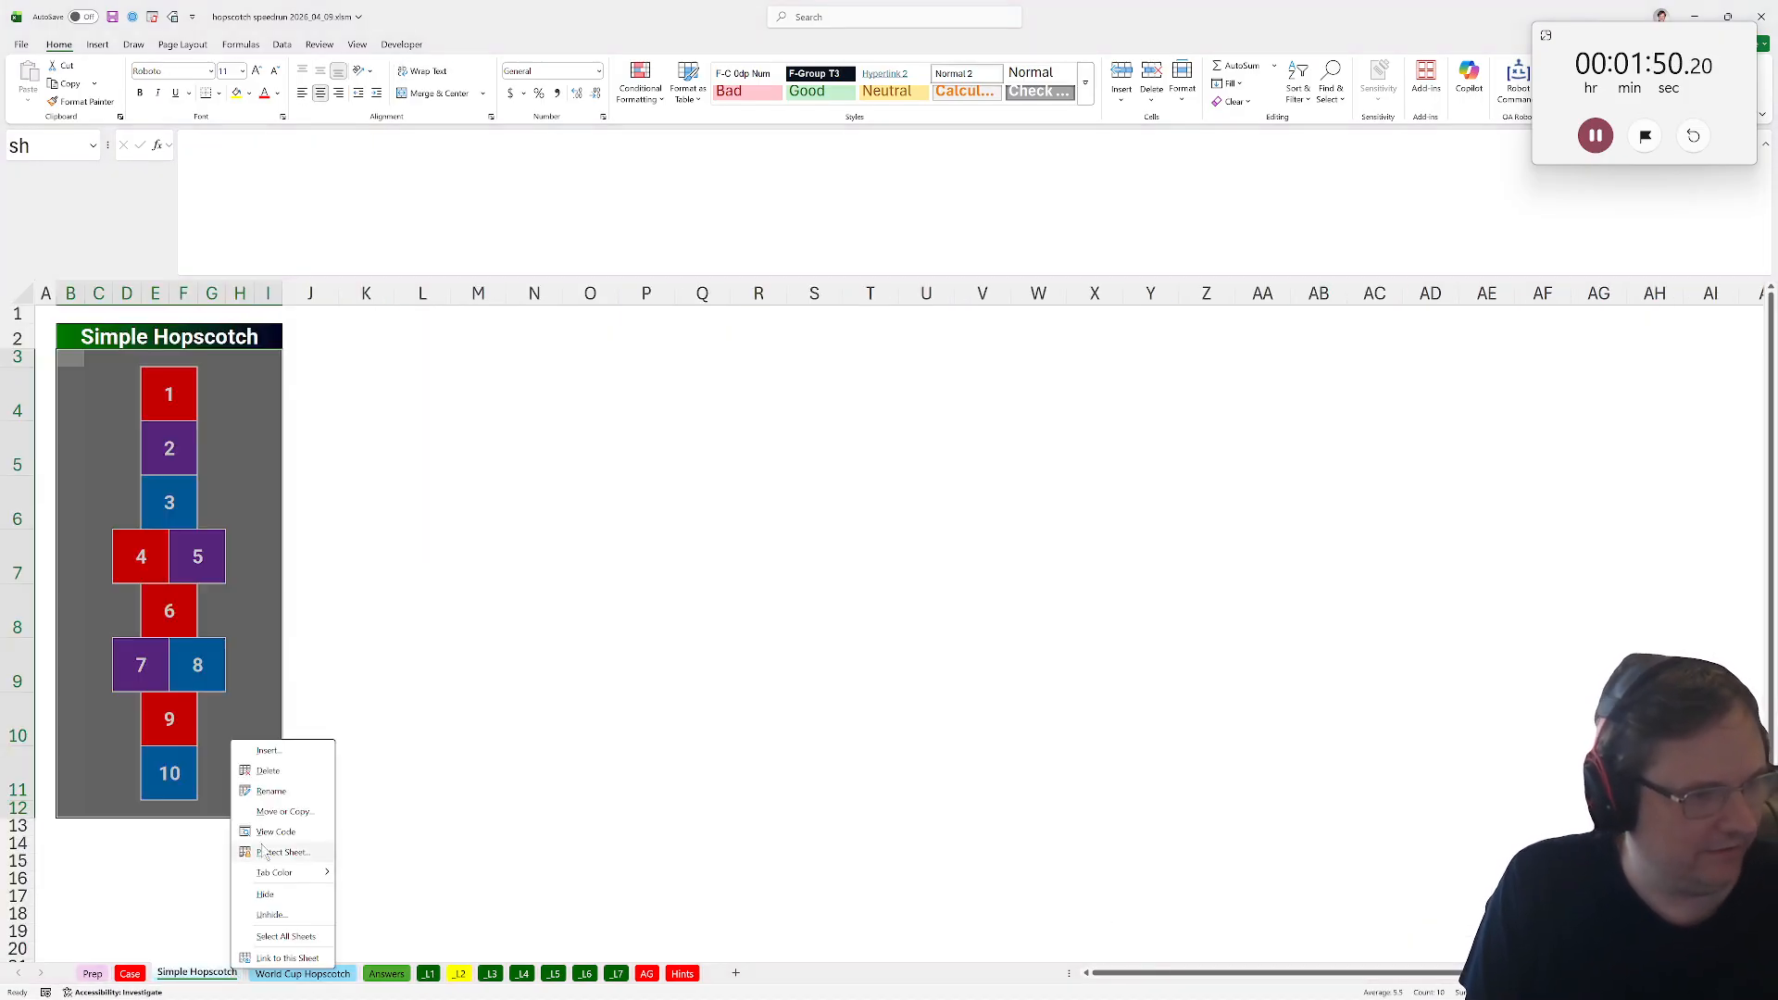
click(275, 811)
click(179, 932)
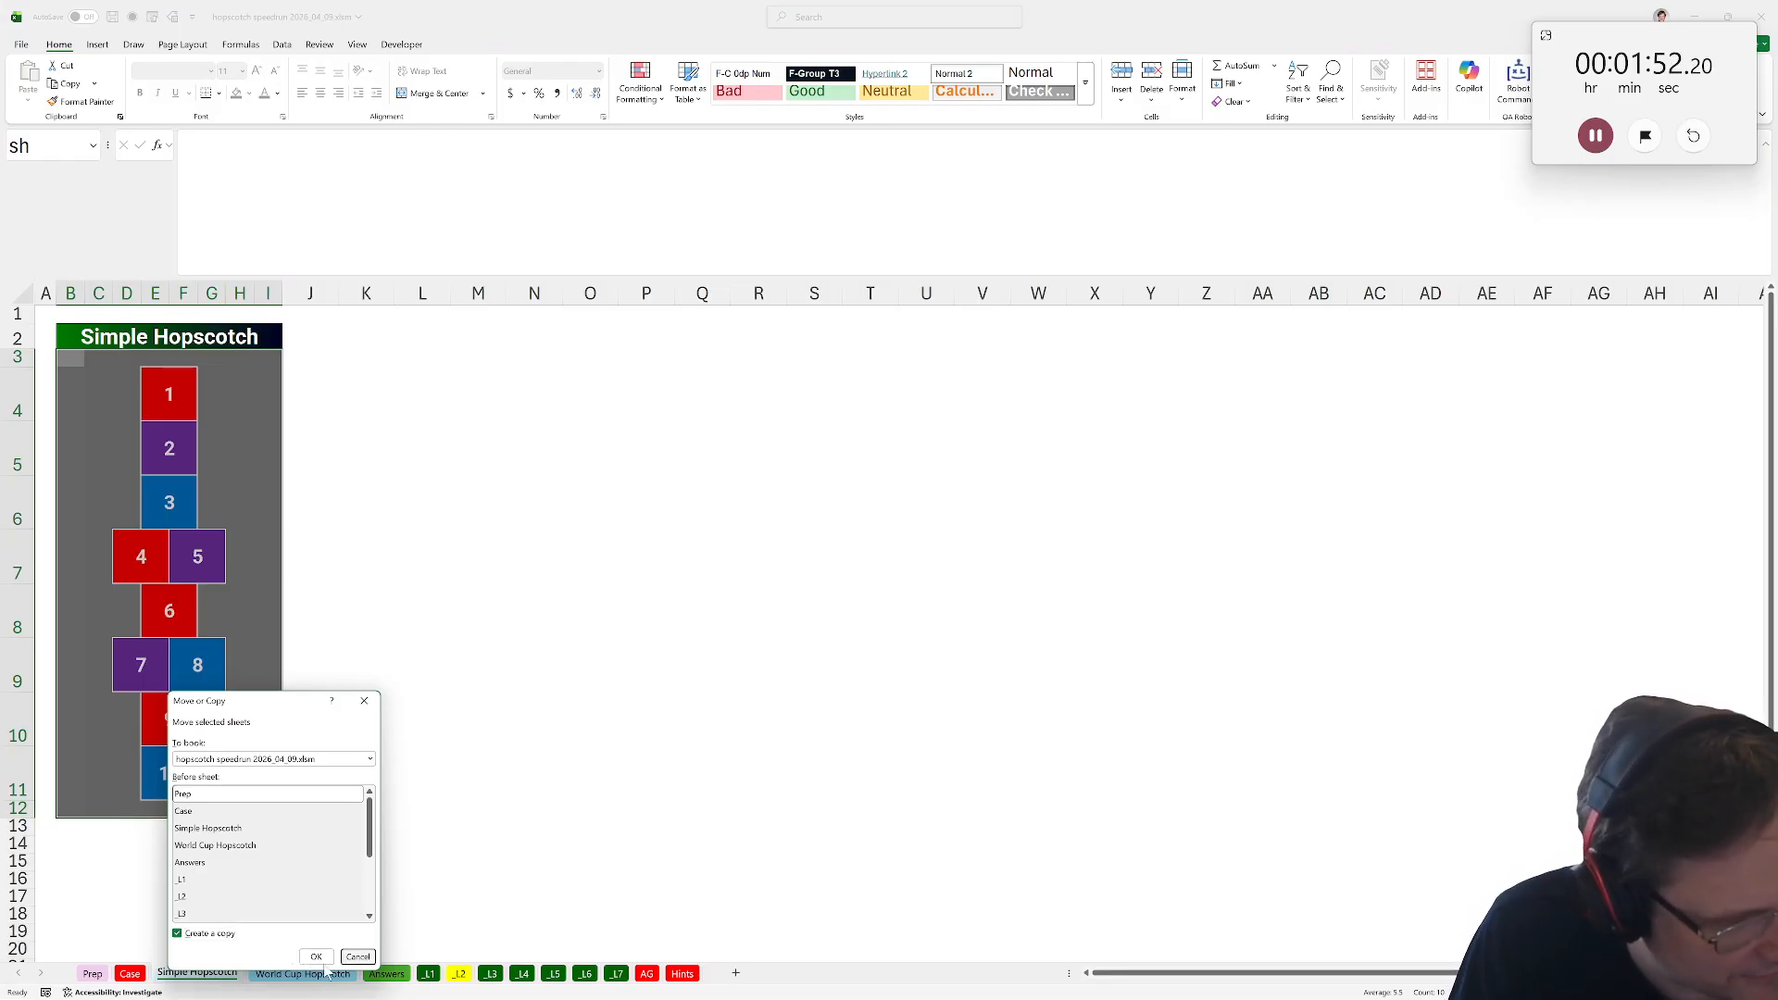
click(315, 961)
double_click(139, 973)
text(pts)
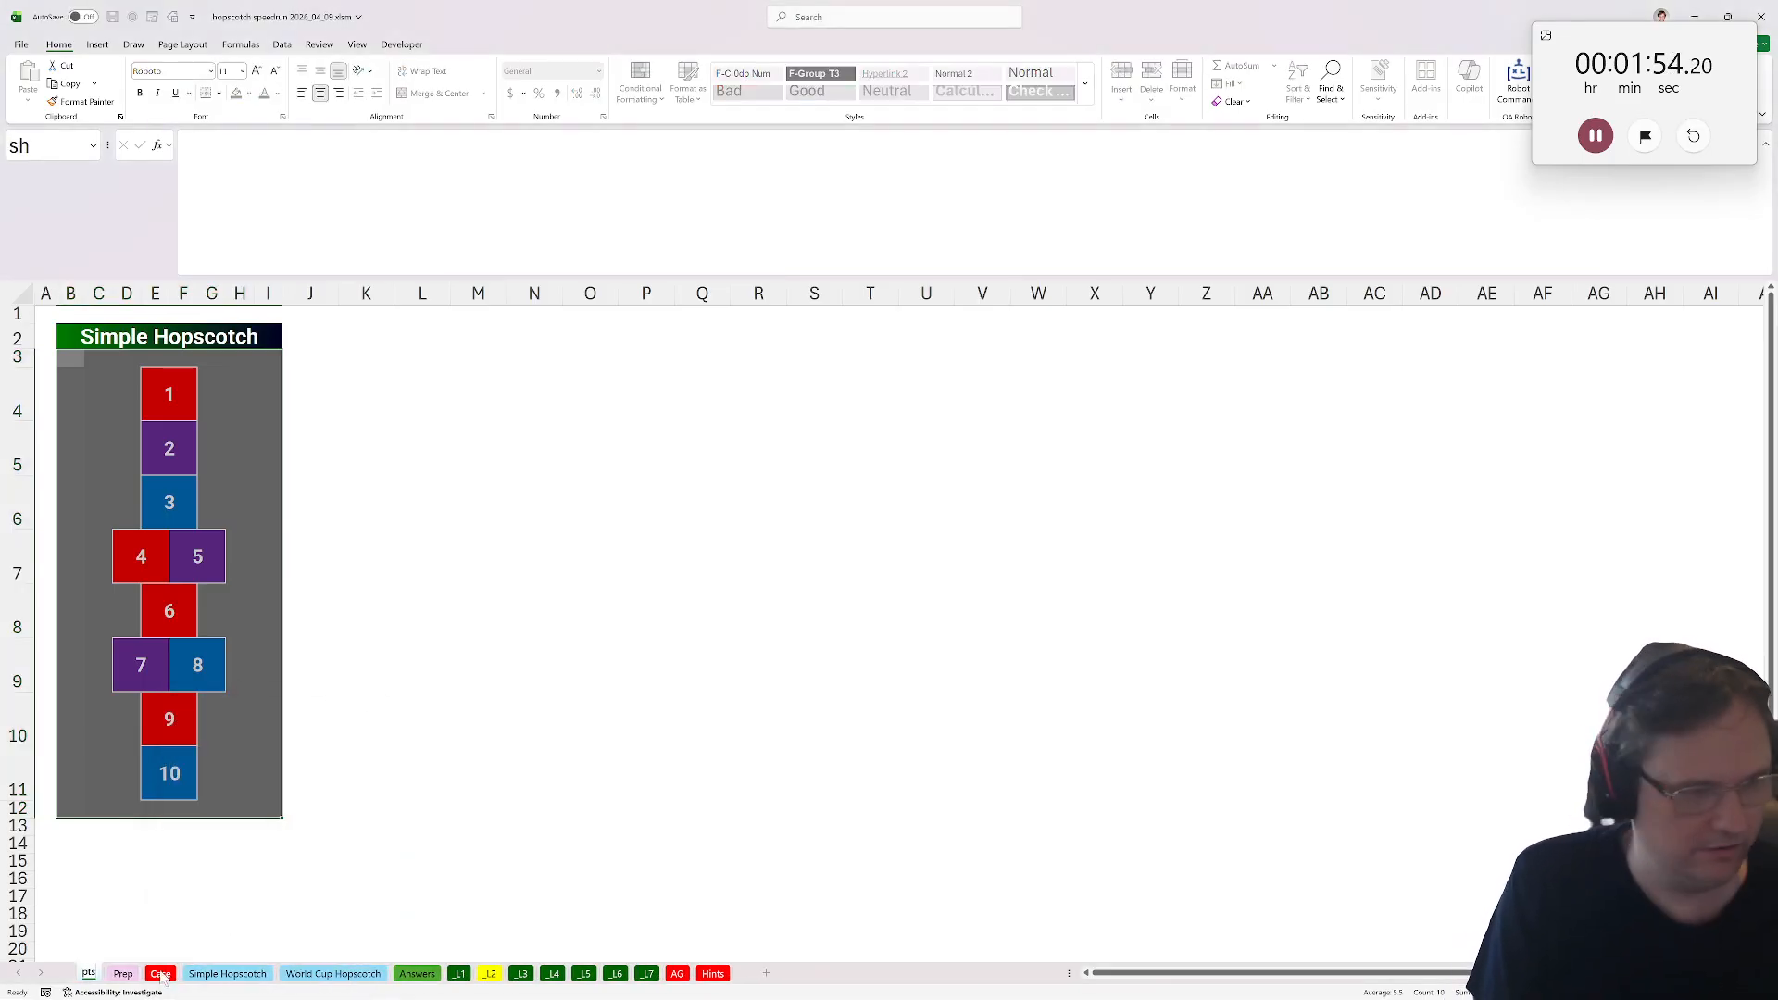
key(Return)
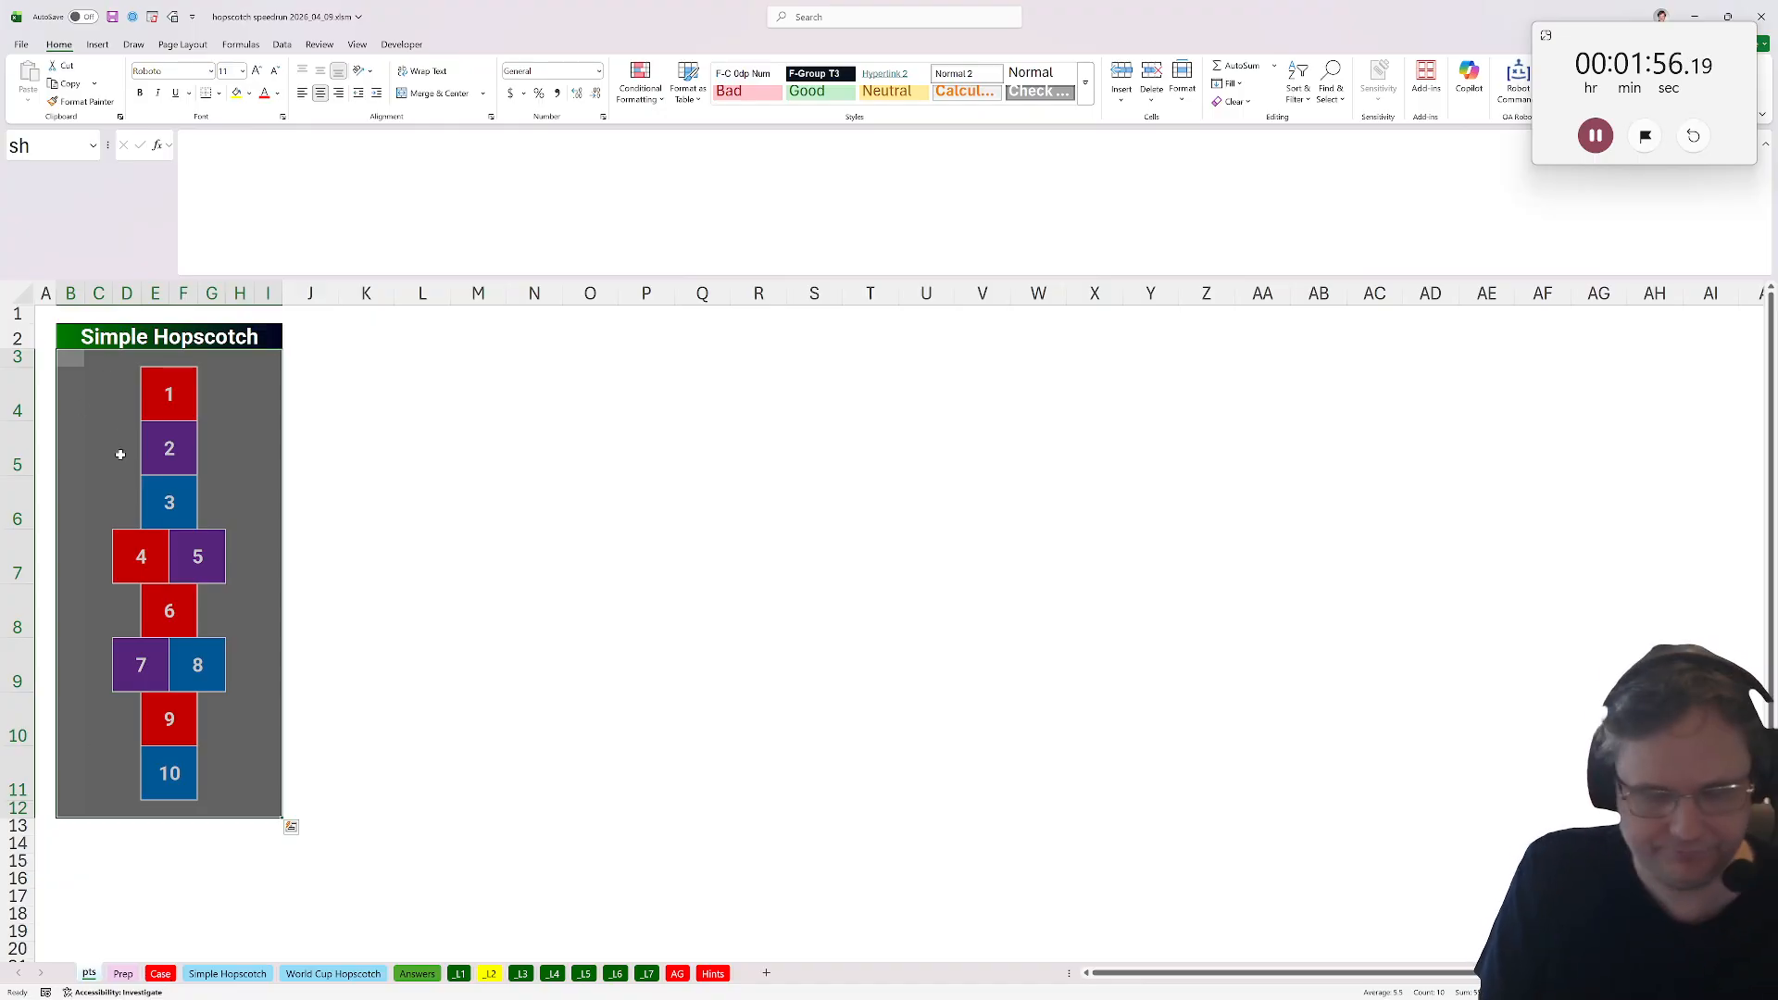
Clear the grid numbers on pts and enter point values 3, 6 and 10 in the first red, purple and blue squares.
key(Delete)
click(180, 383)
text(3)
key(Return)
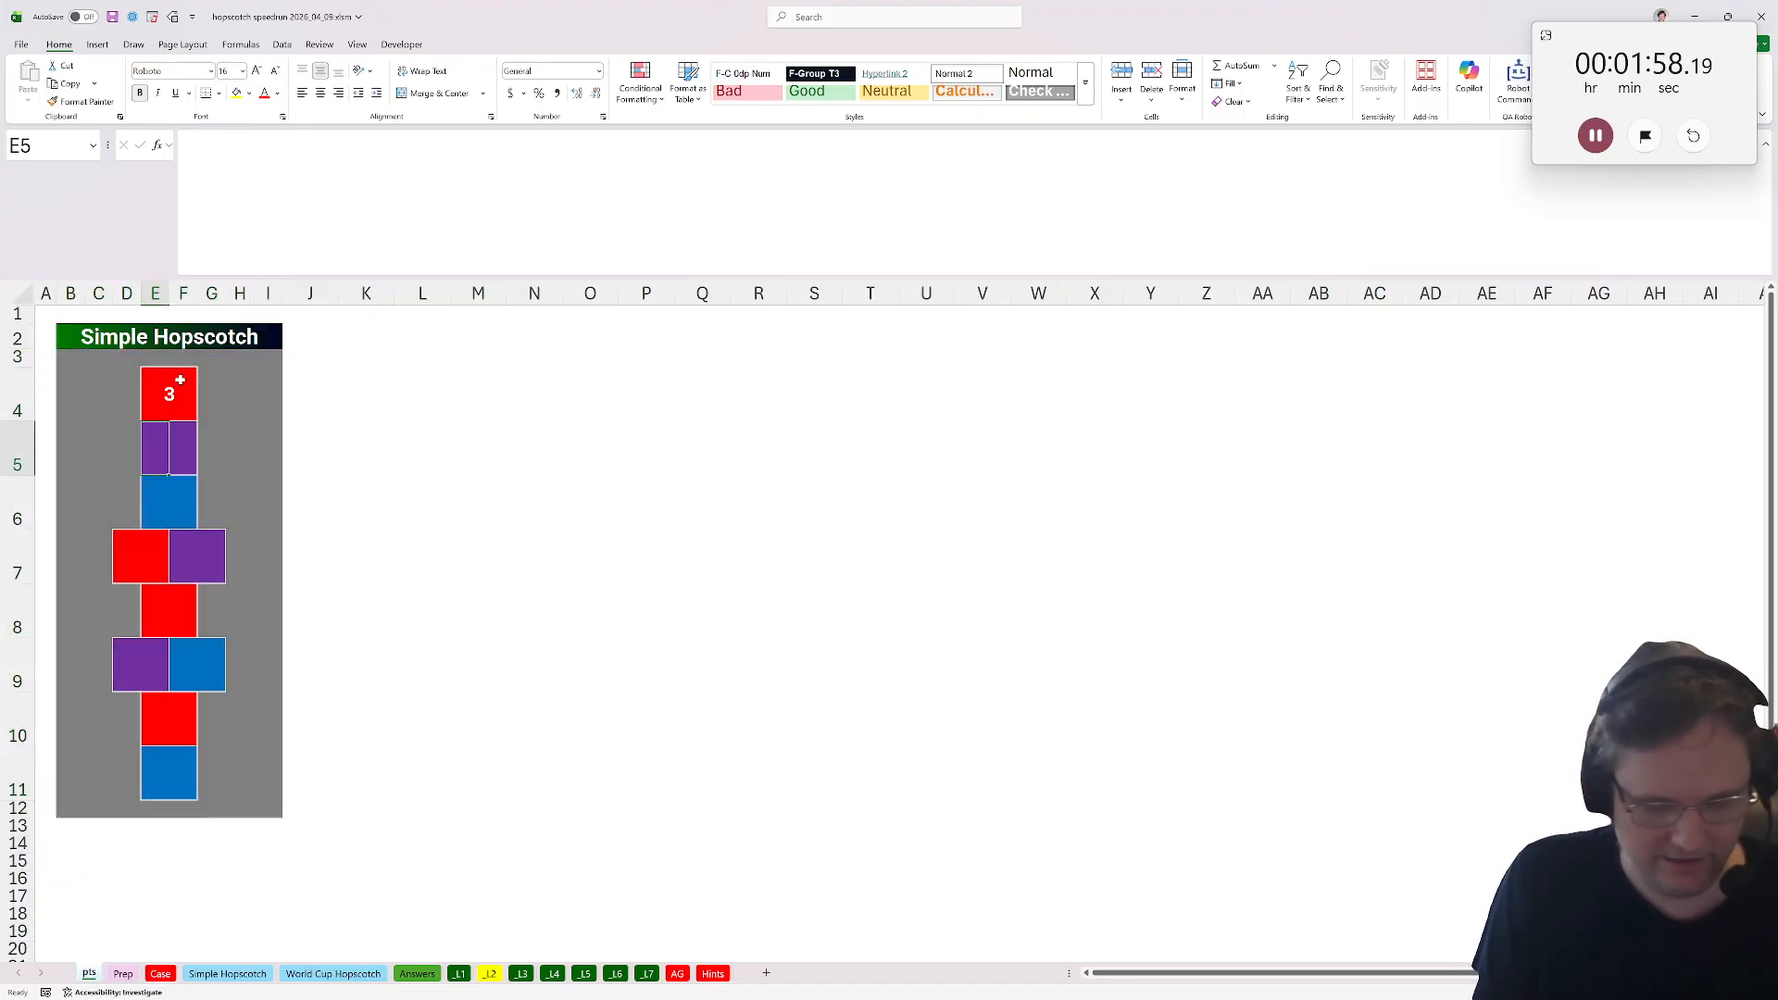
text(6)
key(Return)
text(9)
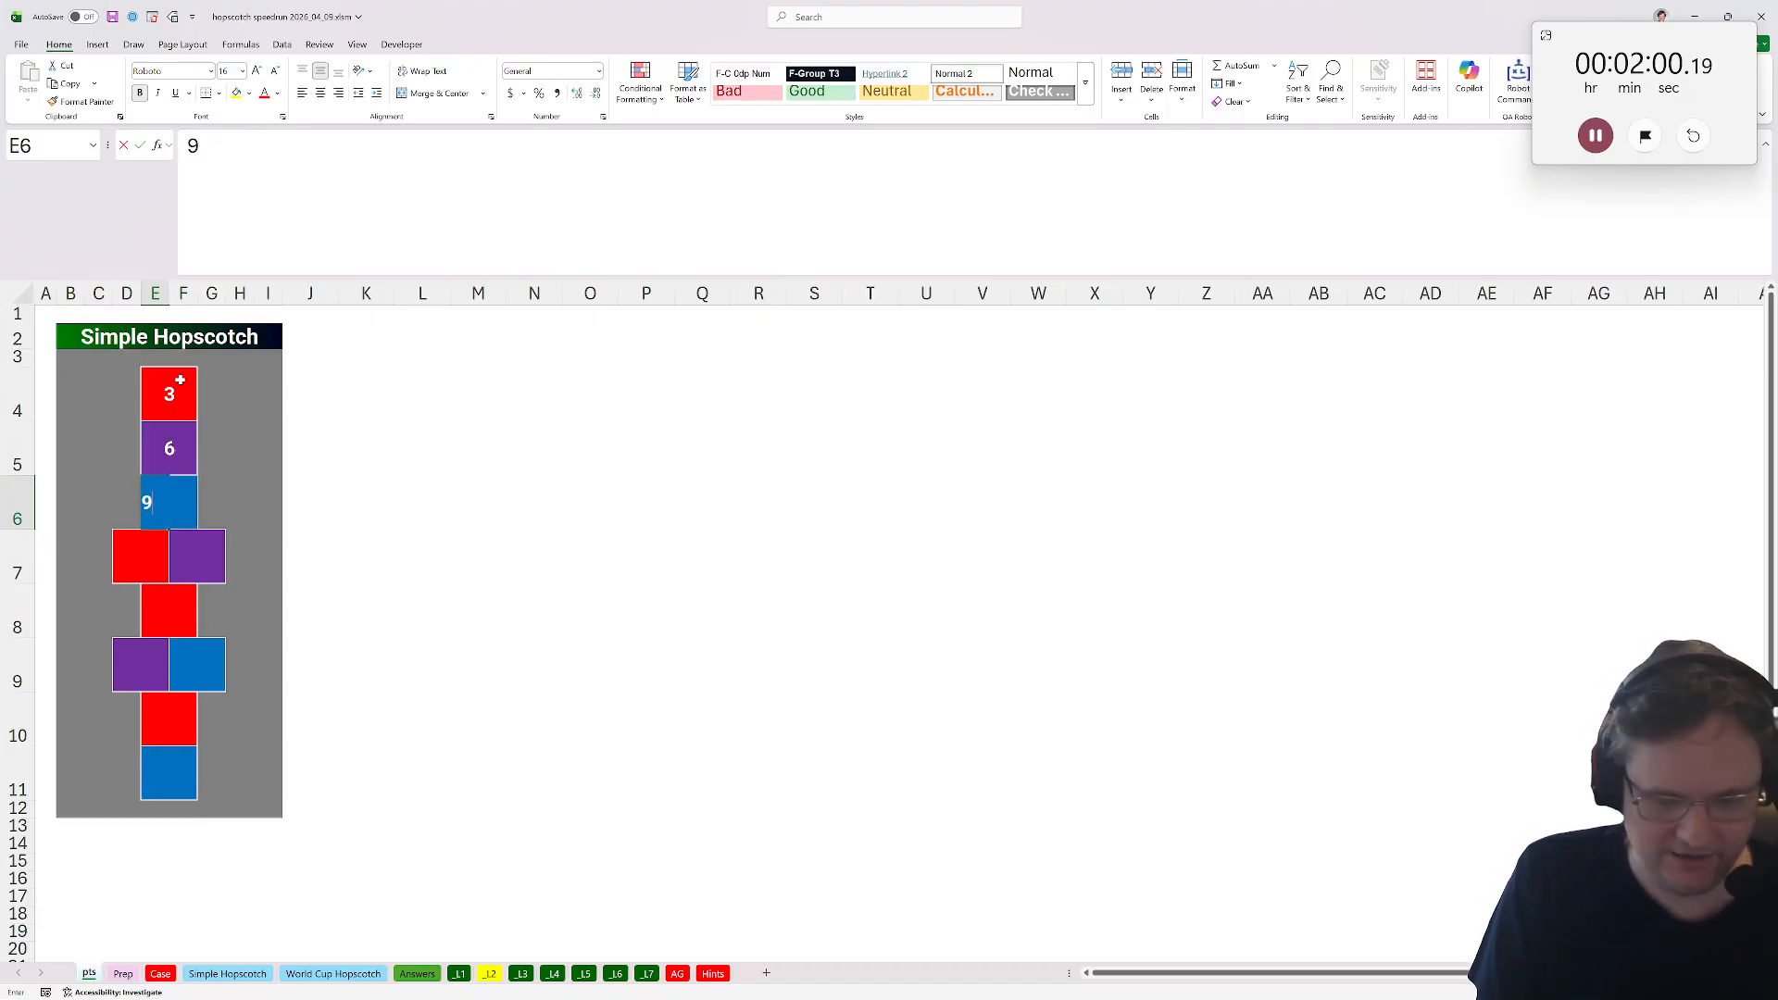
key(BackSpace)
text(10)
key(Return)
Select the three point squares and run the fill_color macro.
click(180, 380)
drag(165, 385, 171, 502)
click(400, 45)
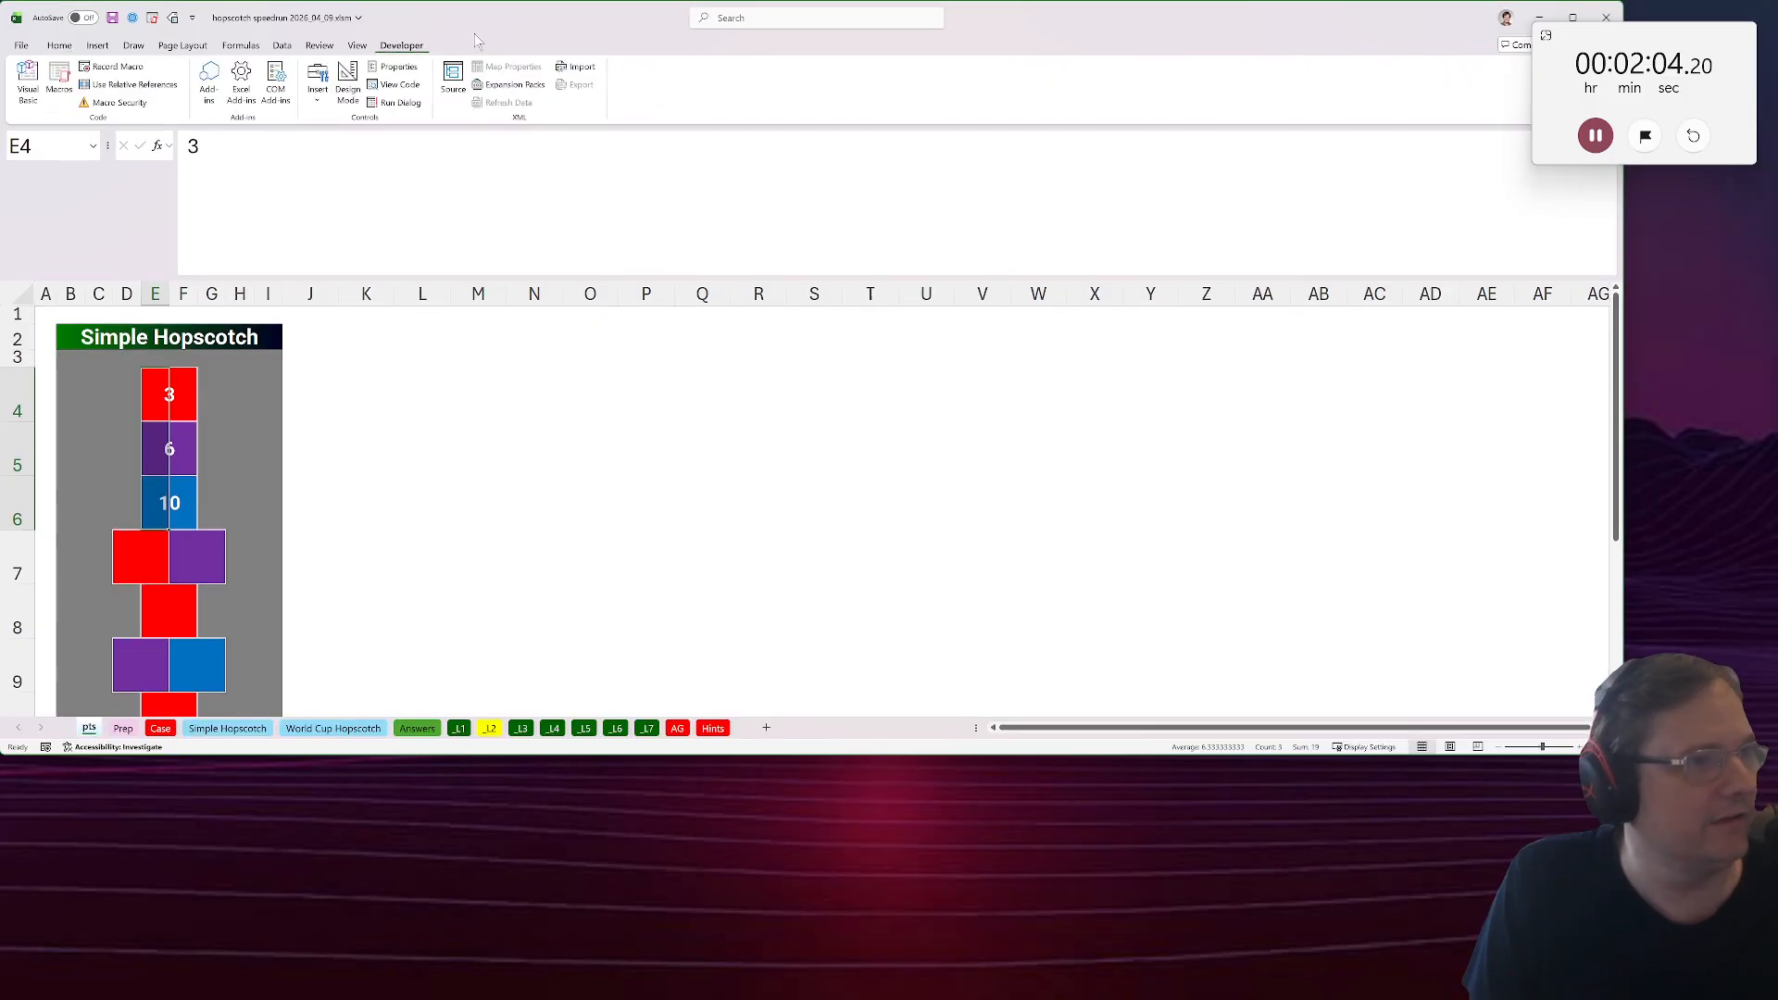
click(61, 82)
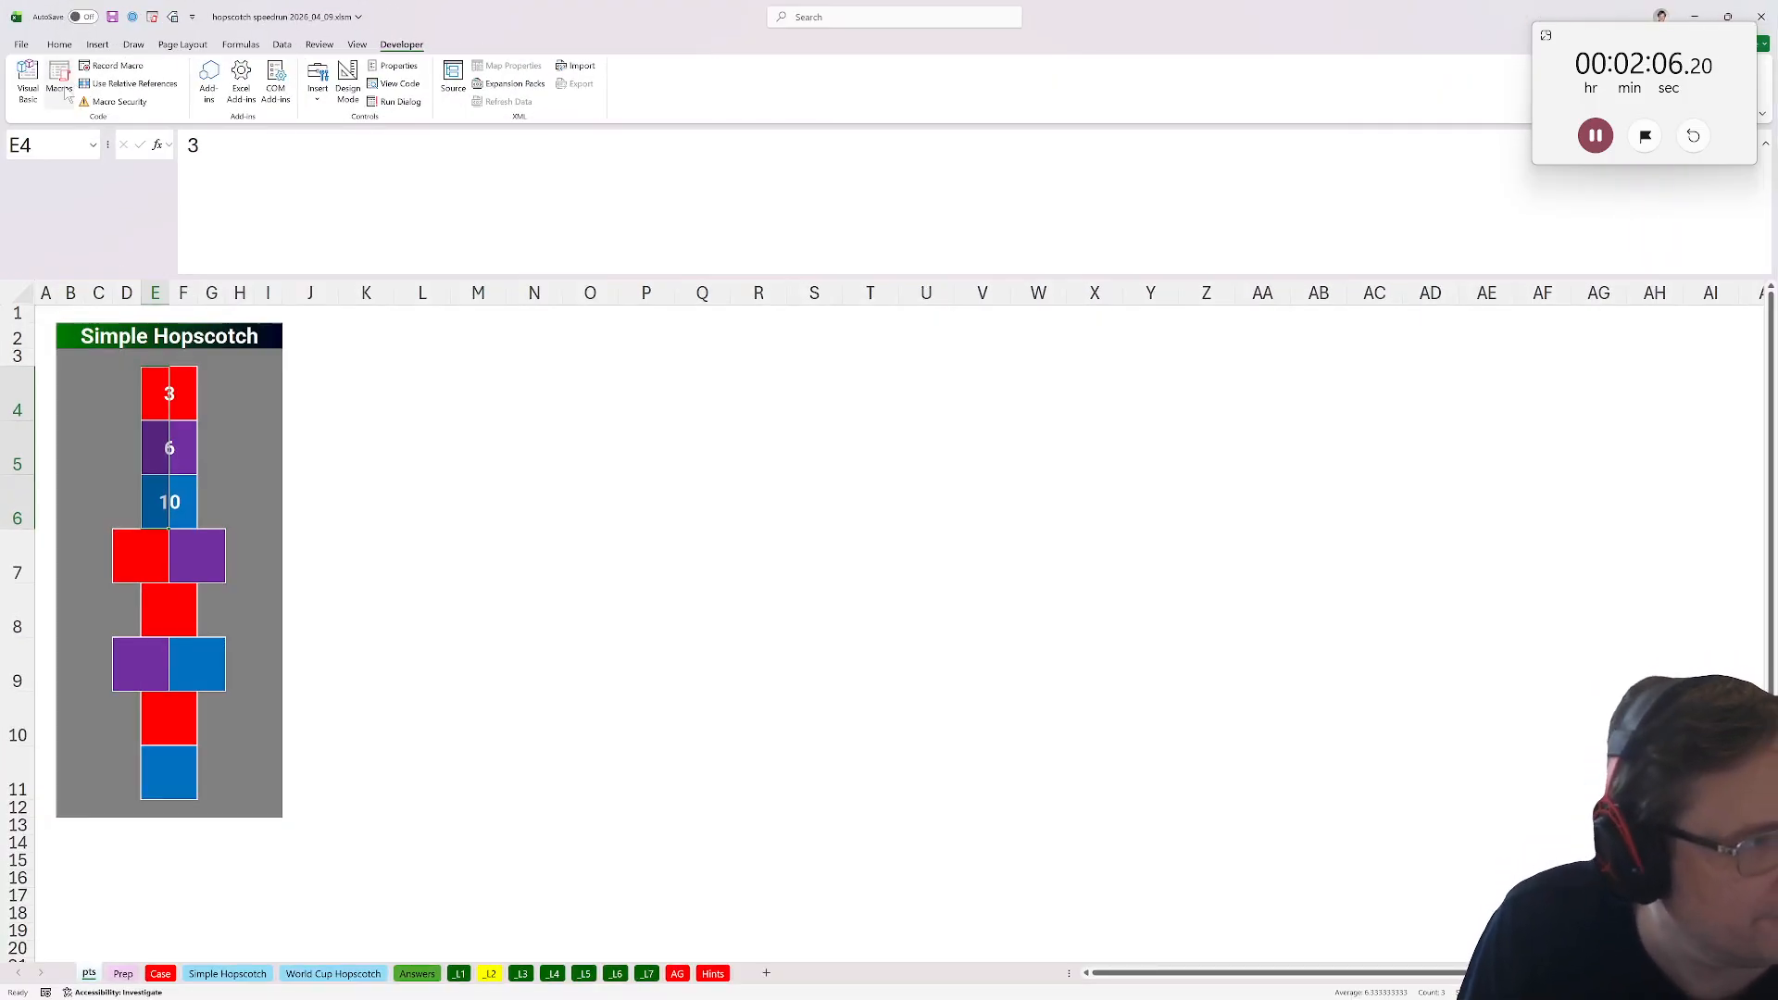
click(865, 679)
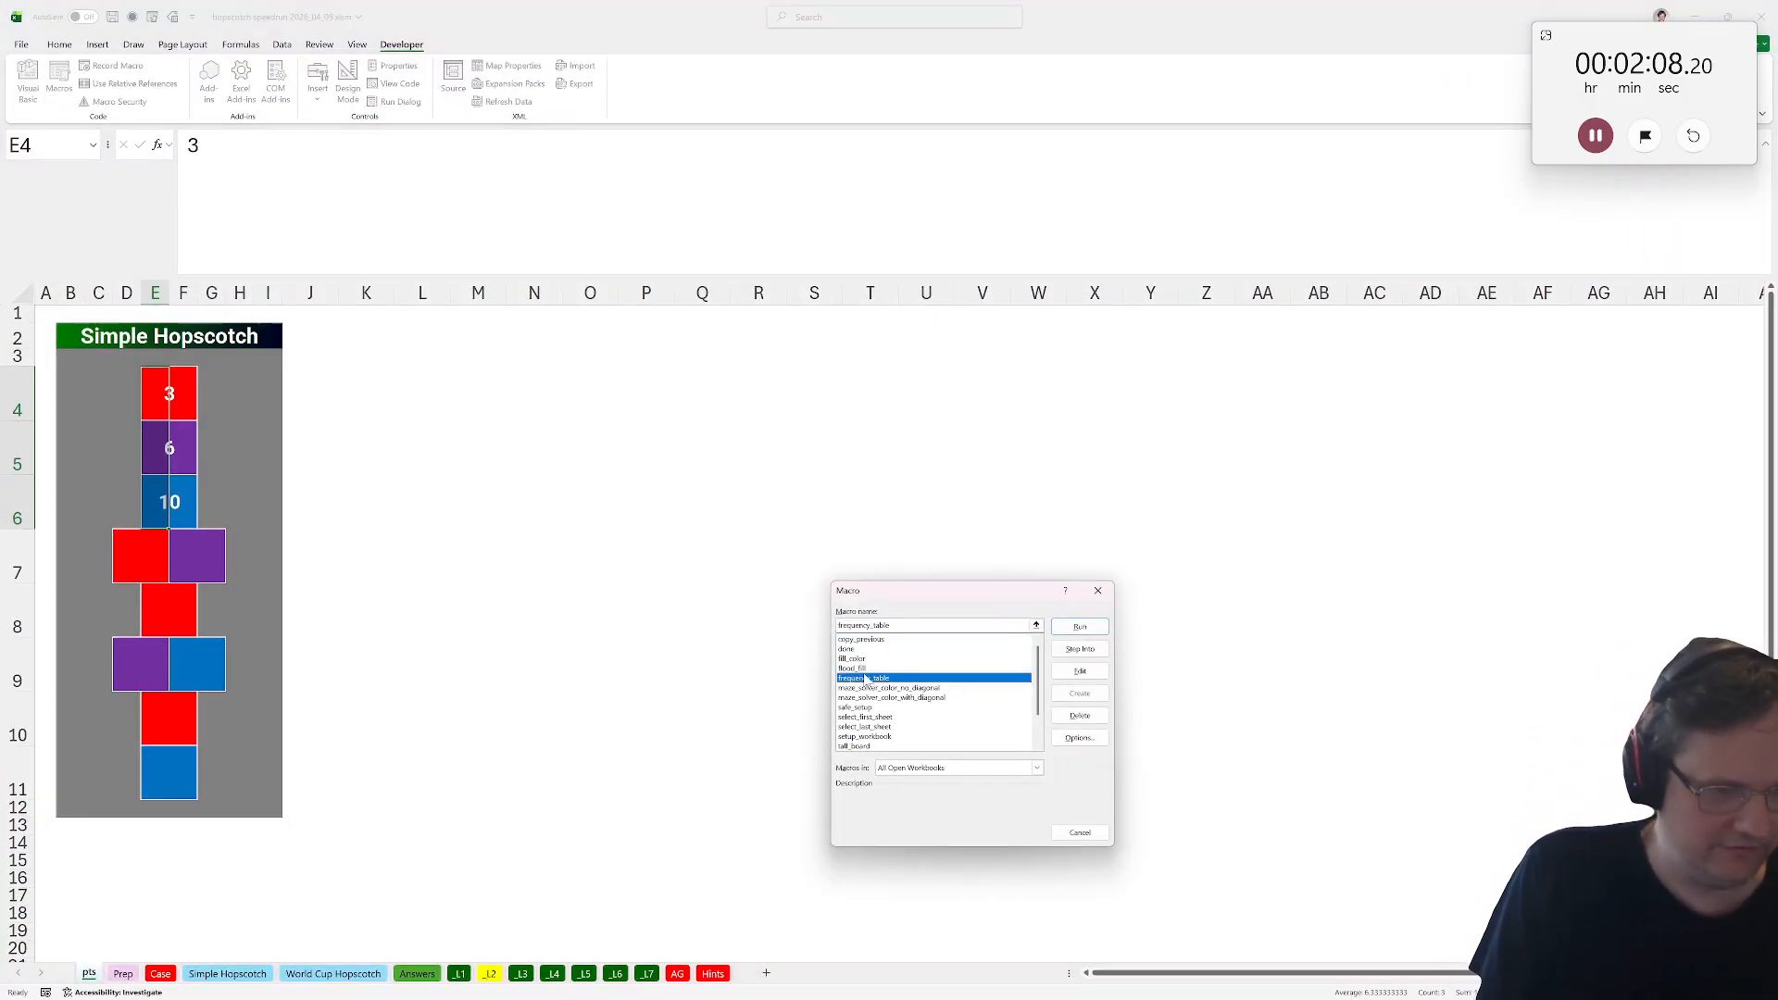
click(857, 659)
click(1079, 627)
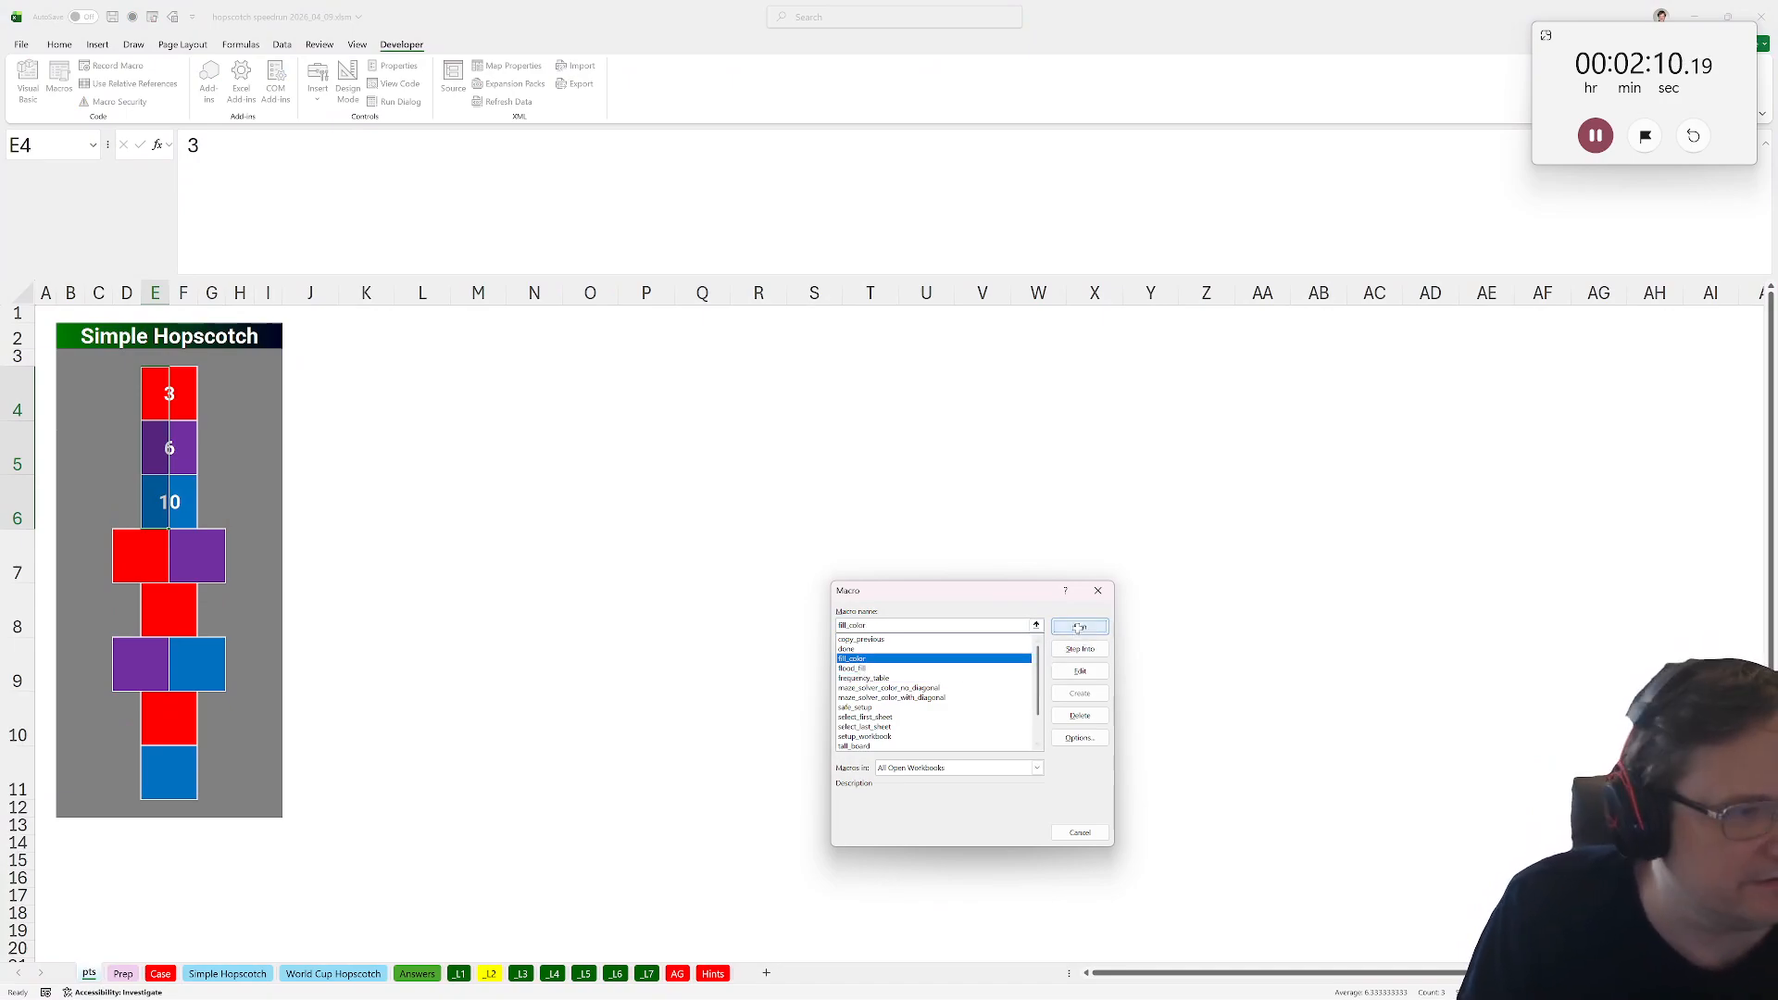
Go to the Level 2 sheet and add a Pts header in U31.
click(493, 974)
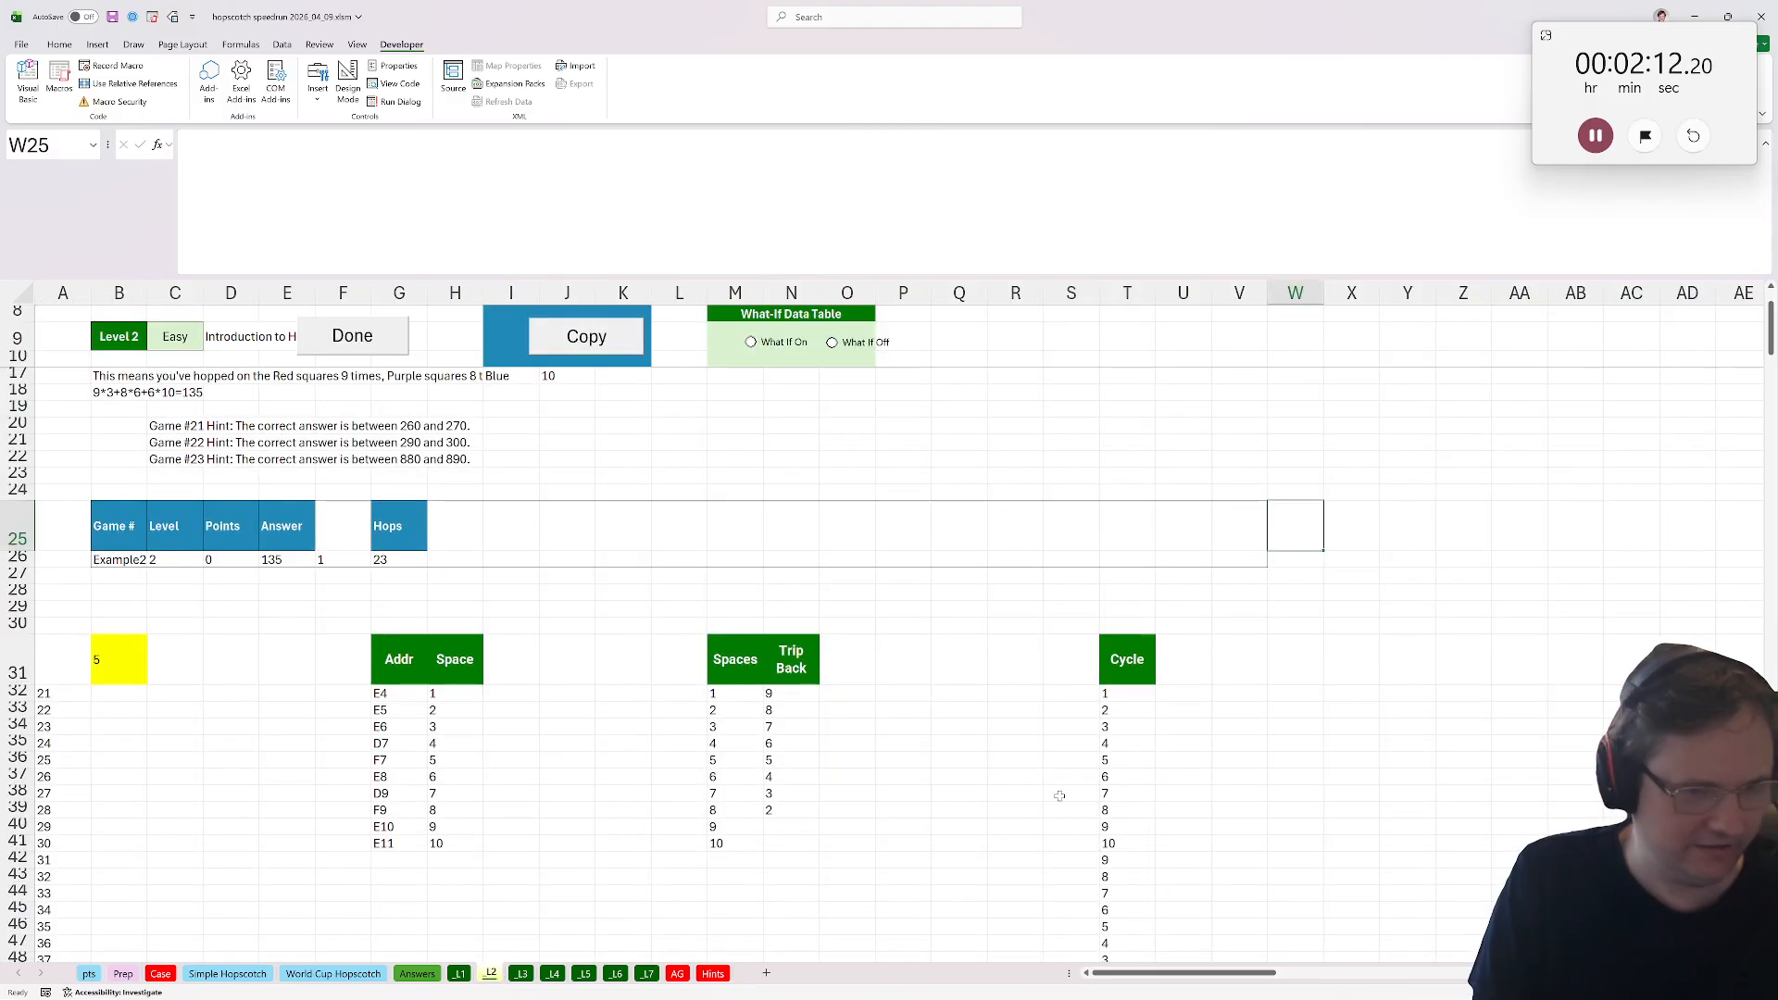
click(1168, 691)
click(1185, 667)
text(P{ts)
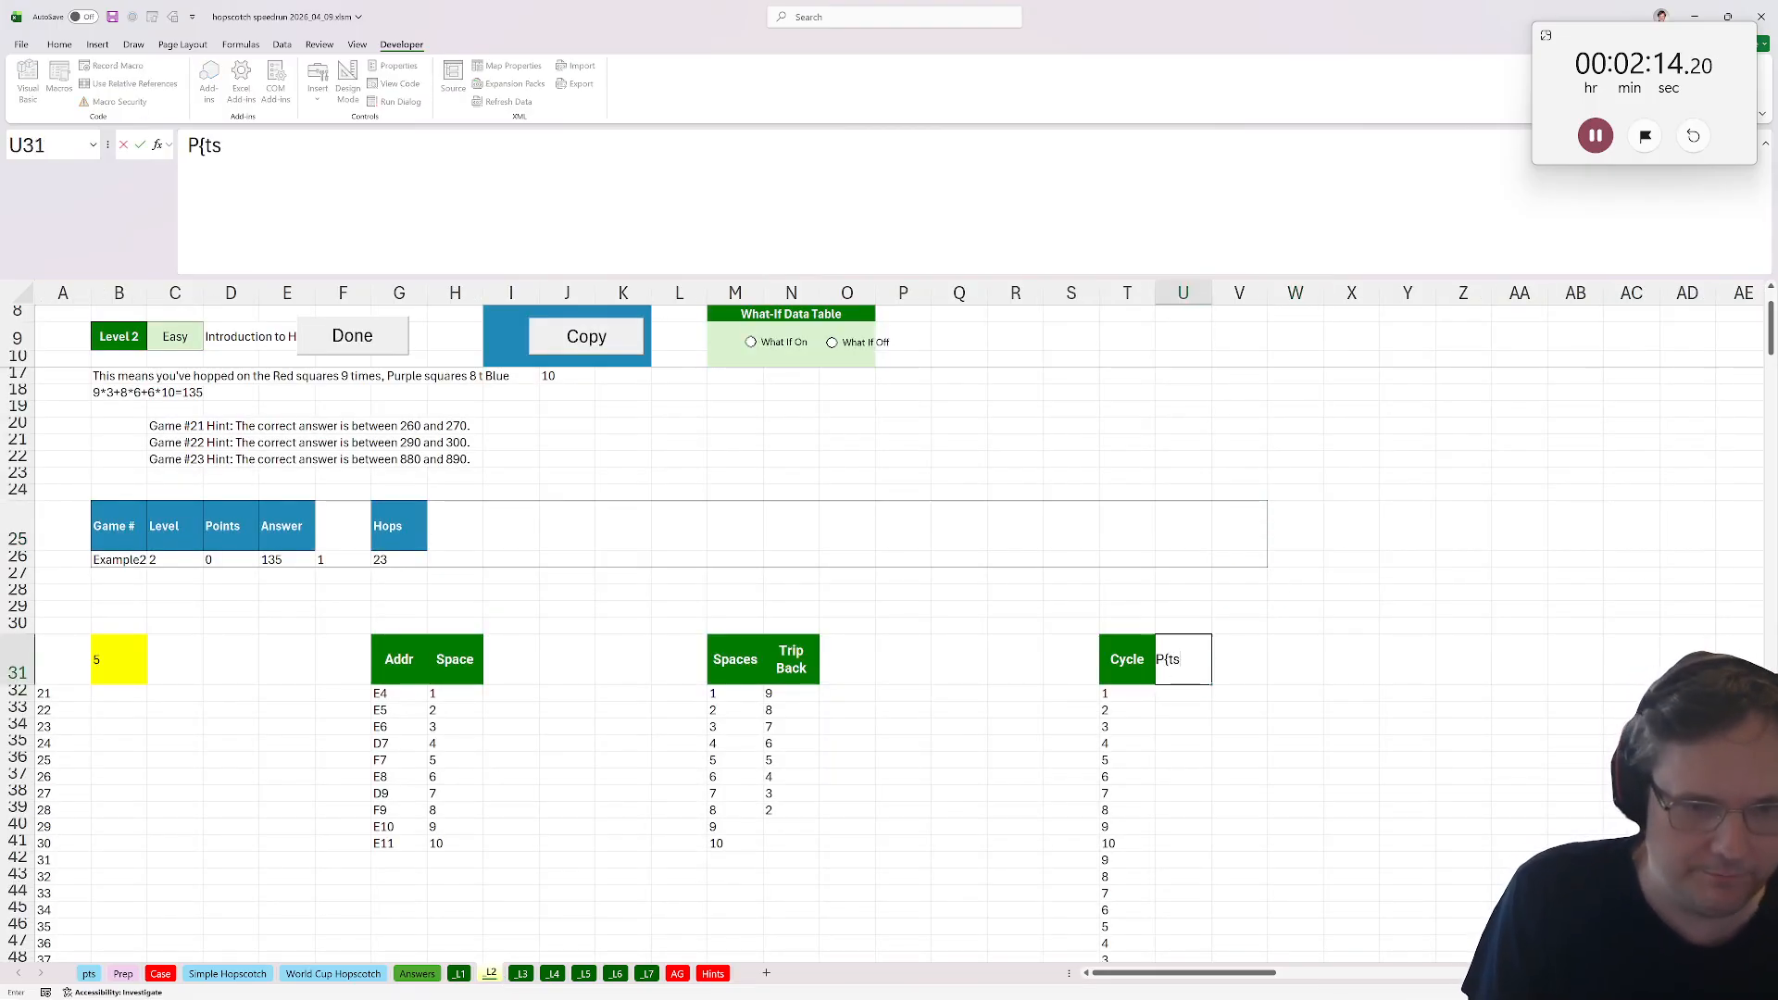
key(Return)
text(=addr_lookup()
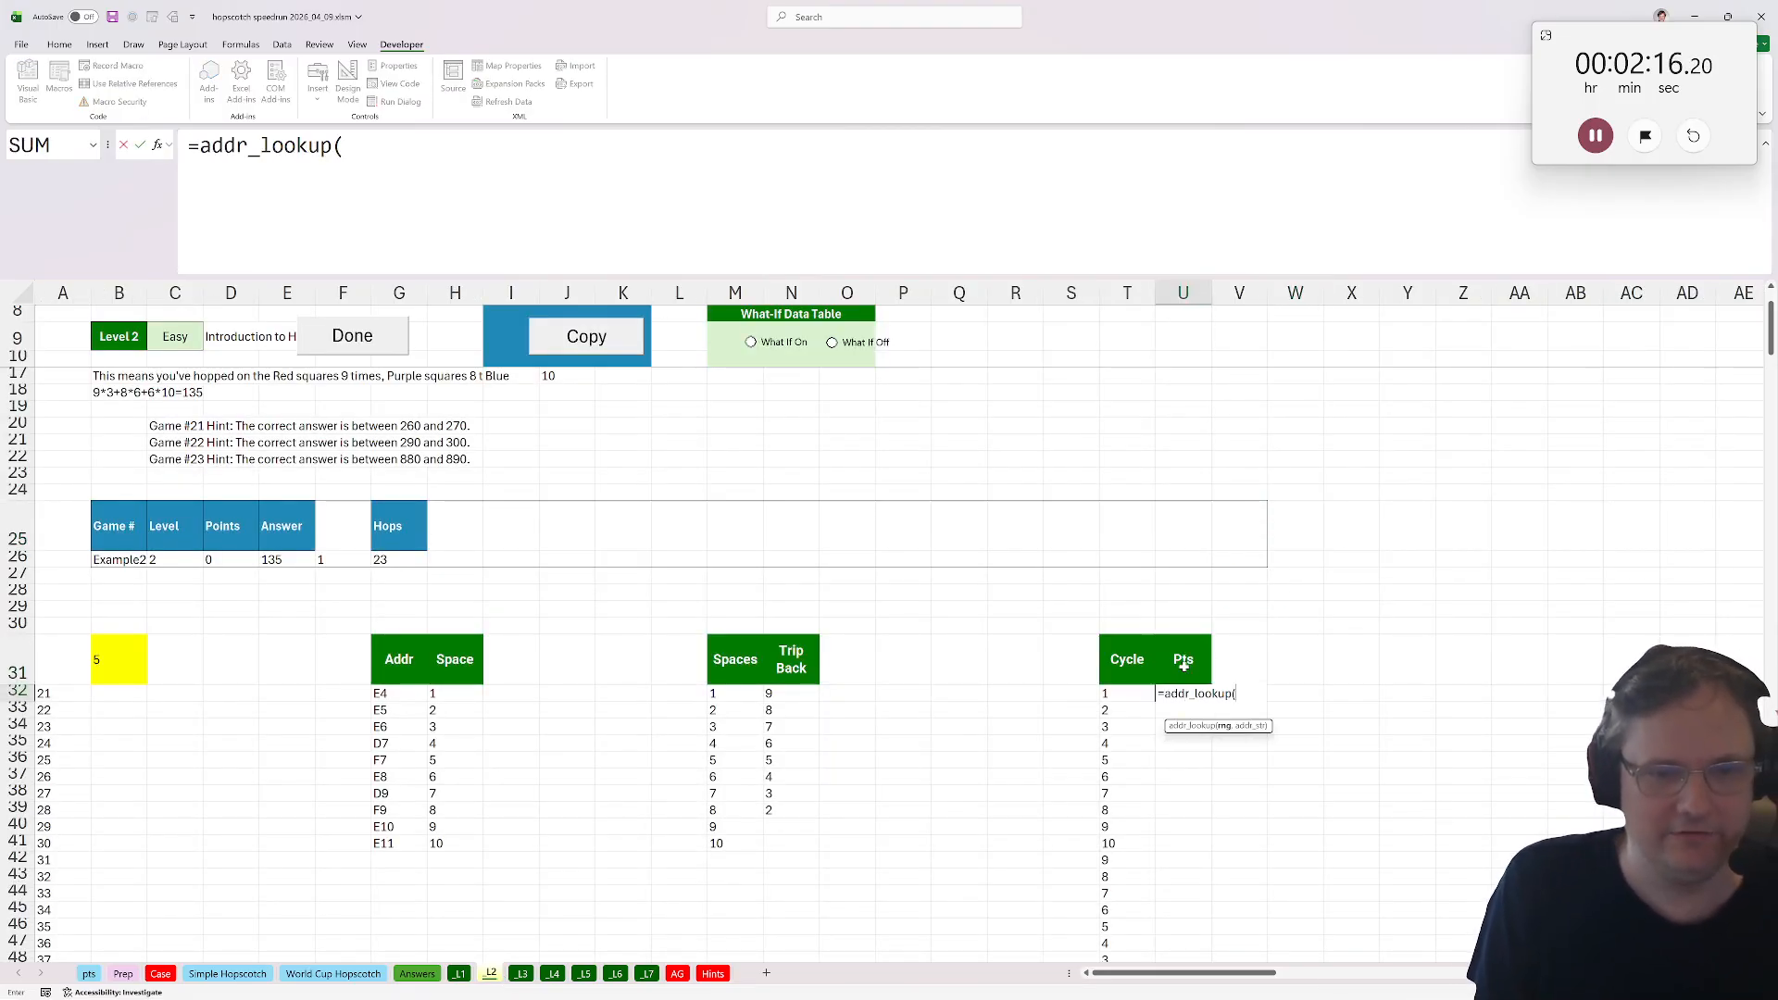
text(pts)
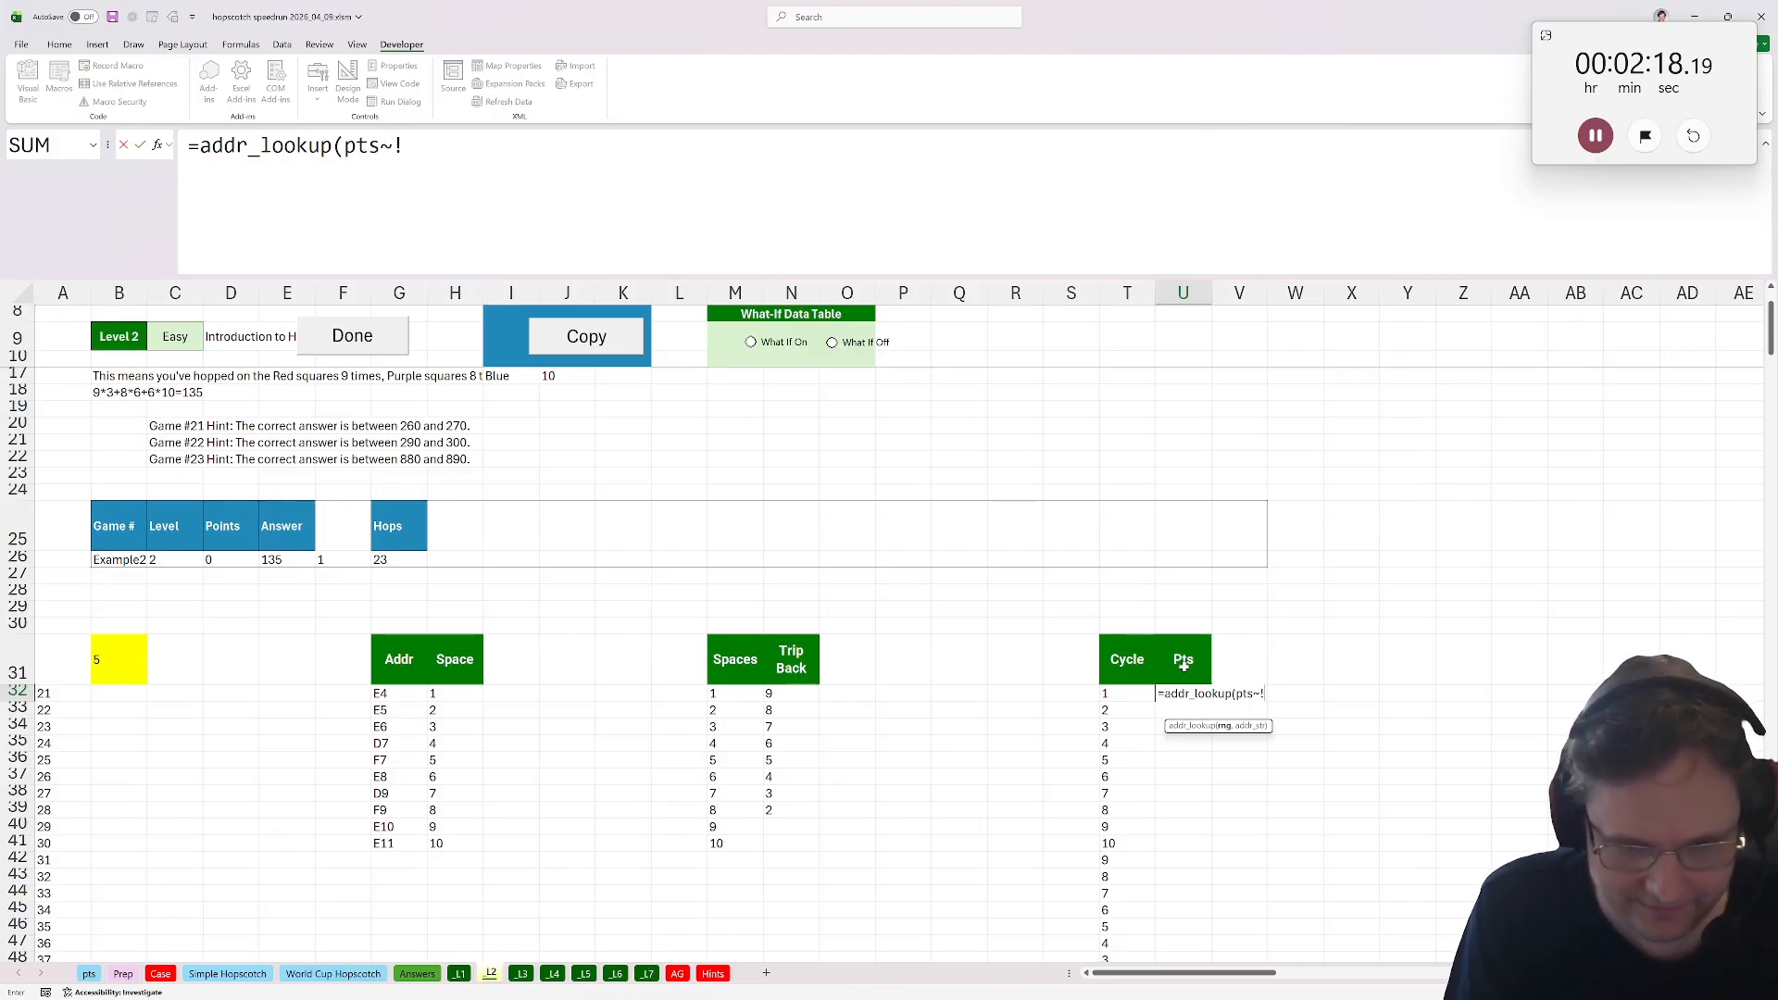
text(!)
key(Escape)
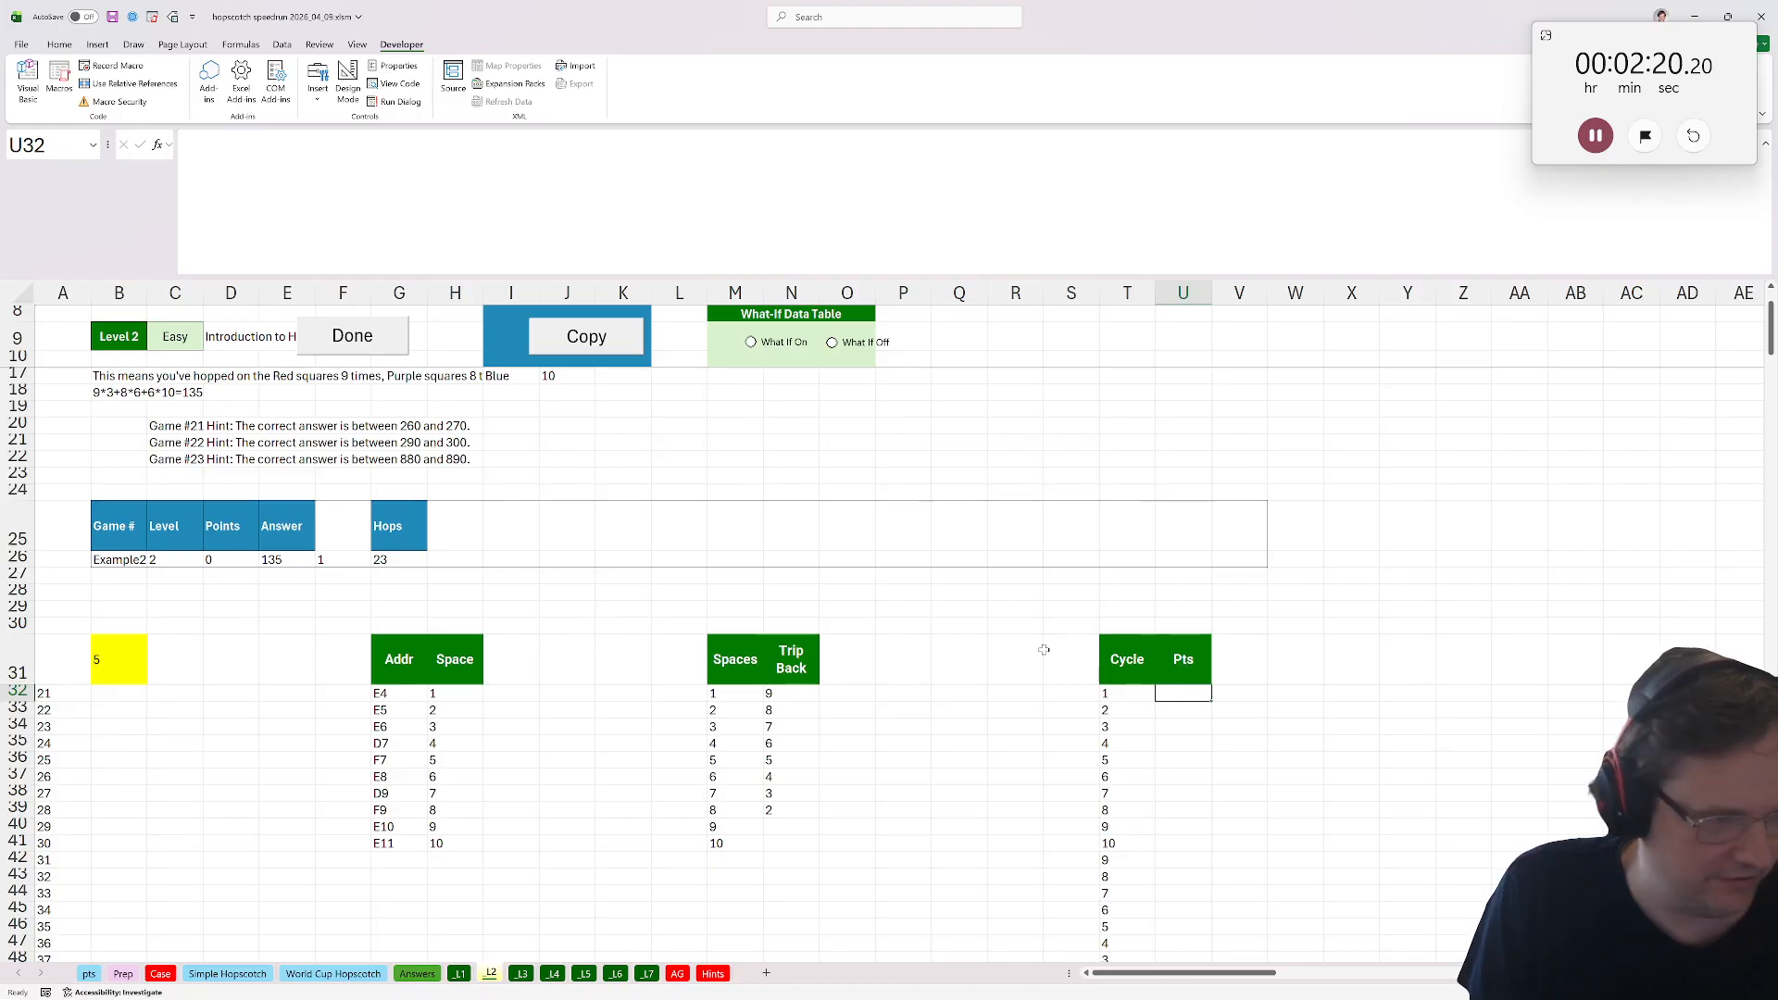
Add a Pts header in I31 and fill I32:I41 with =addr_lookup(pts!sh,G32) to pull each space's points.
click(518, 659)
text(Pts)
key(Return)
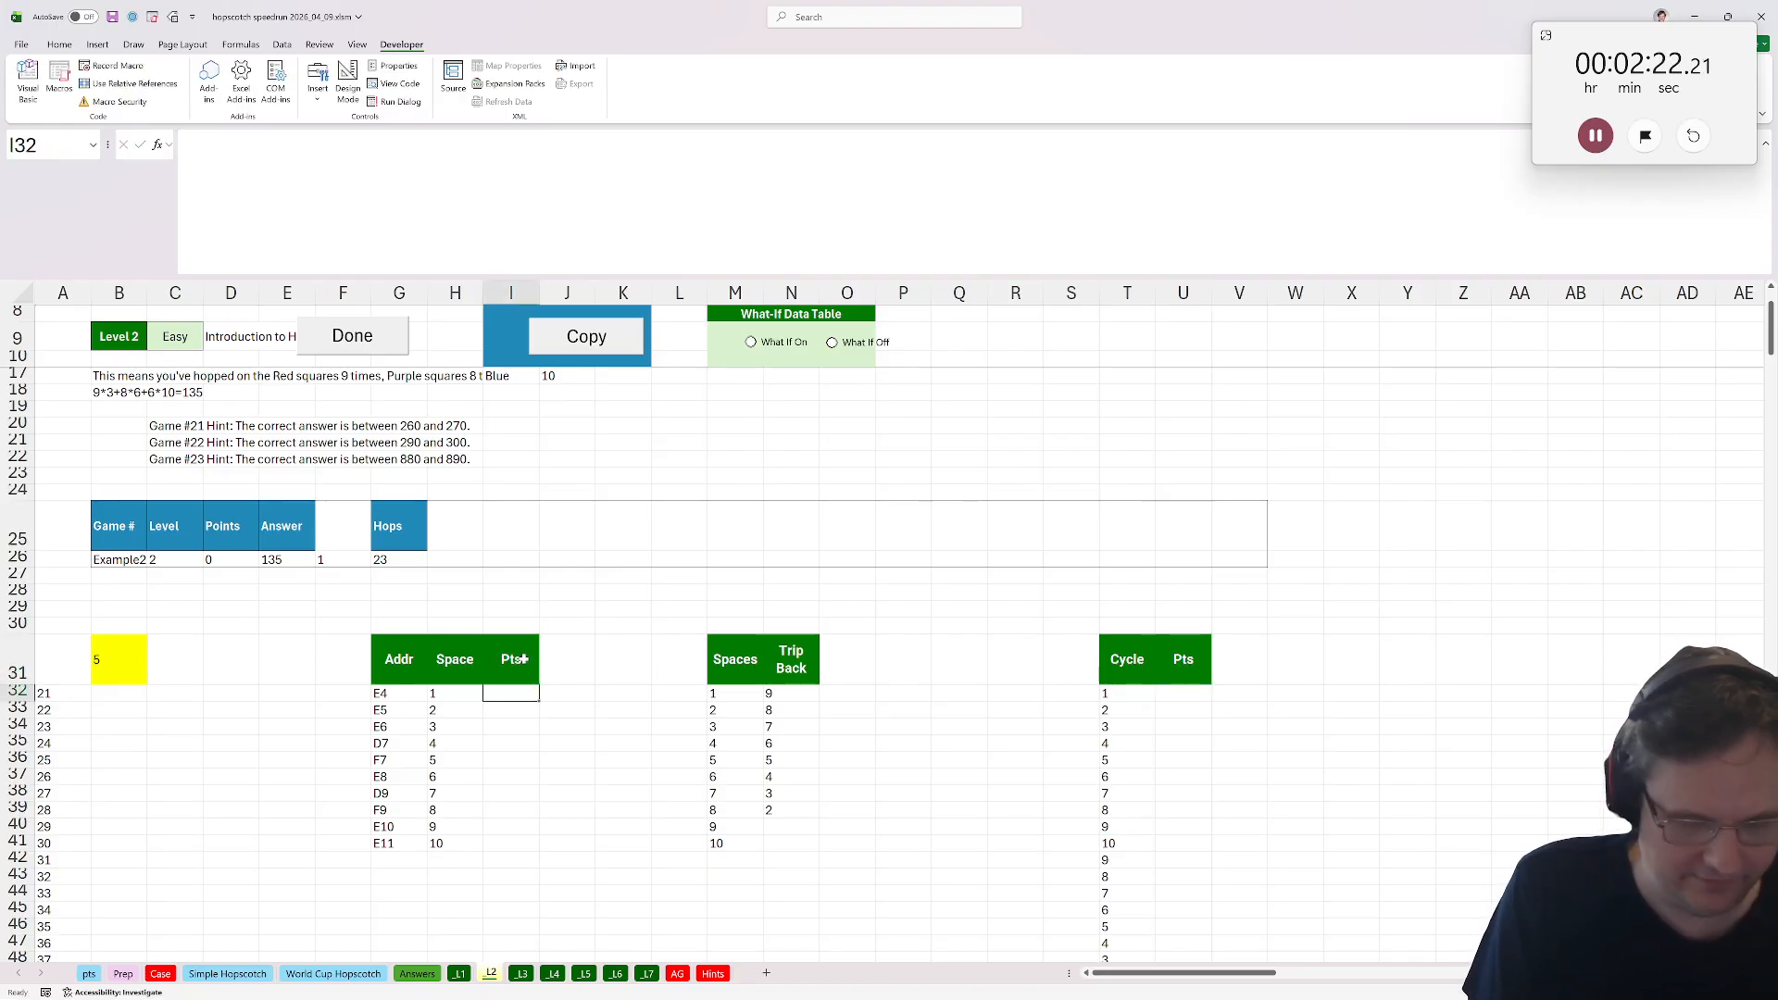
text(=)
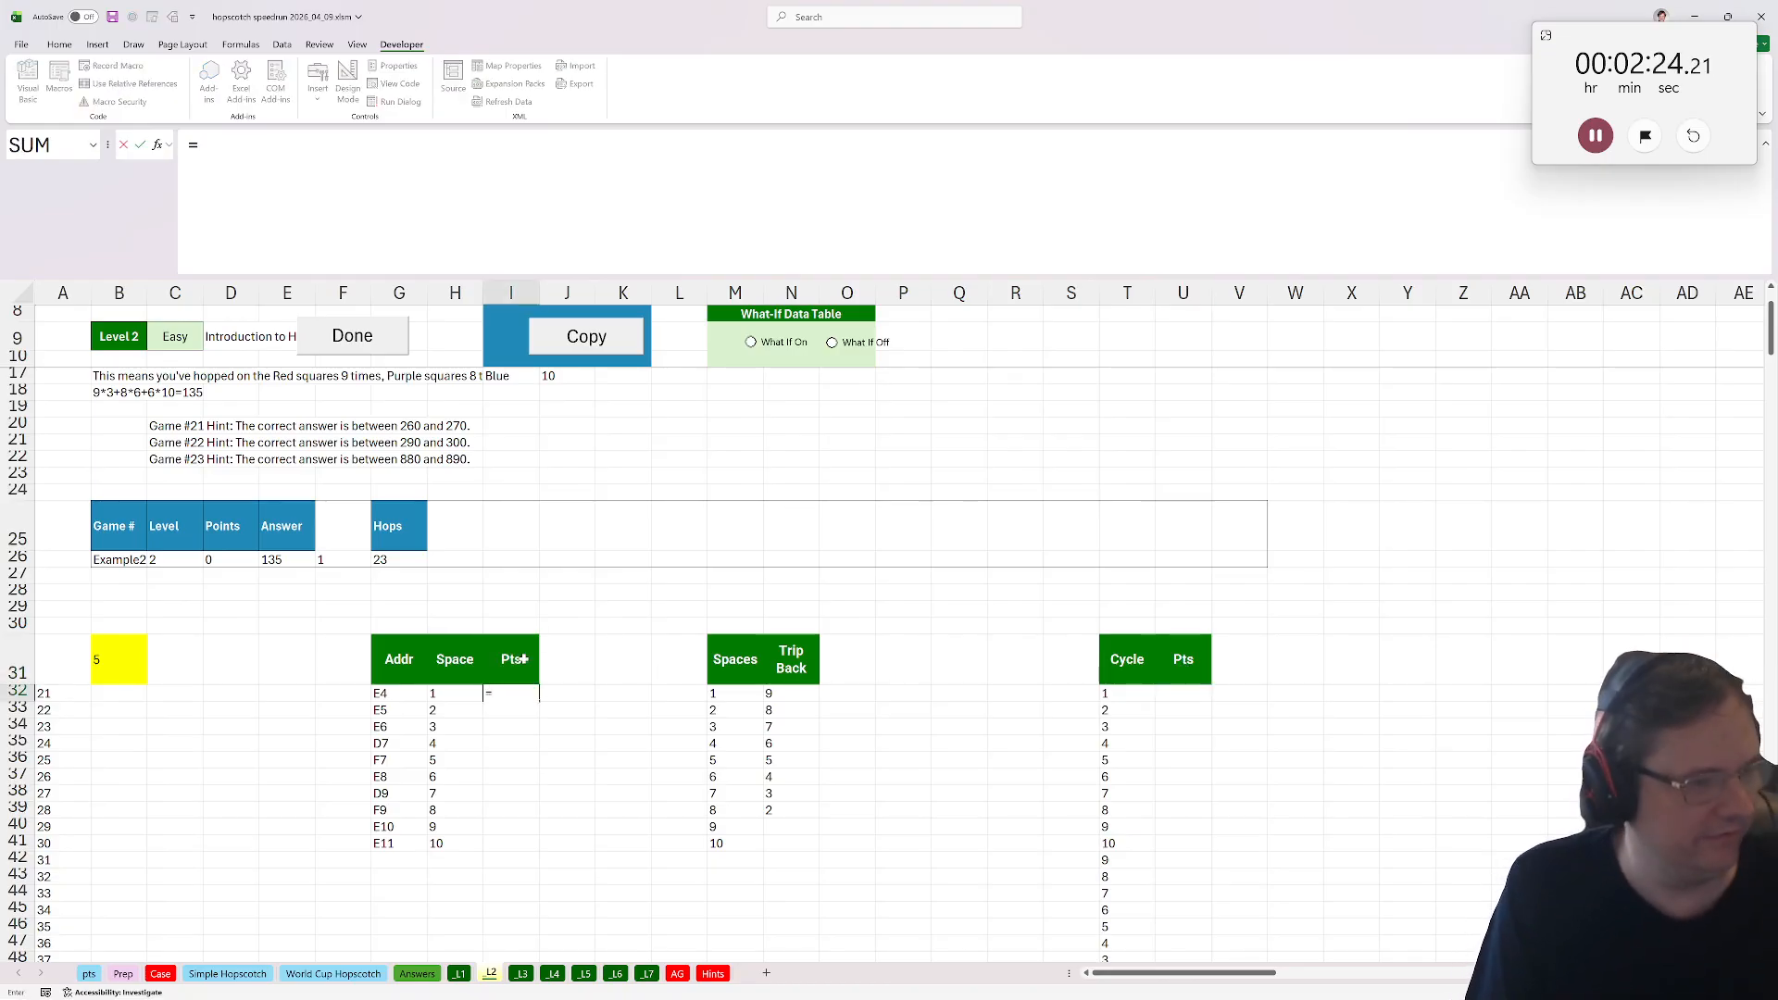
text(pts)
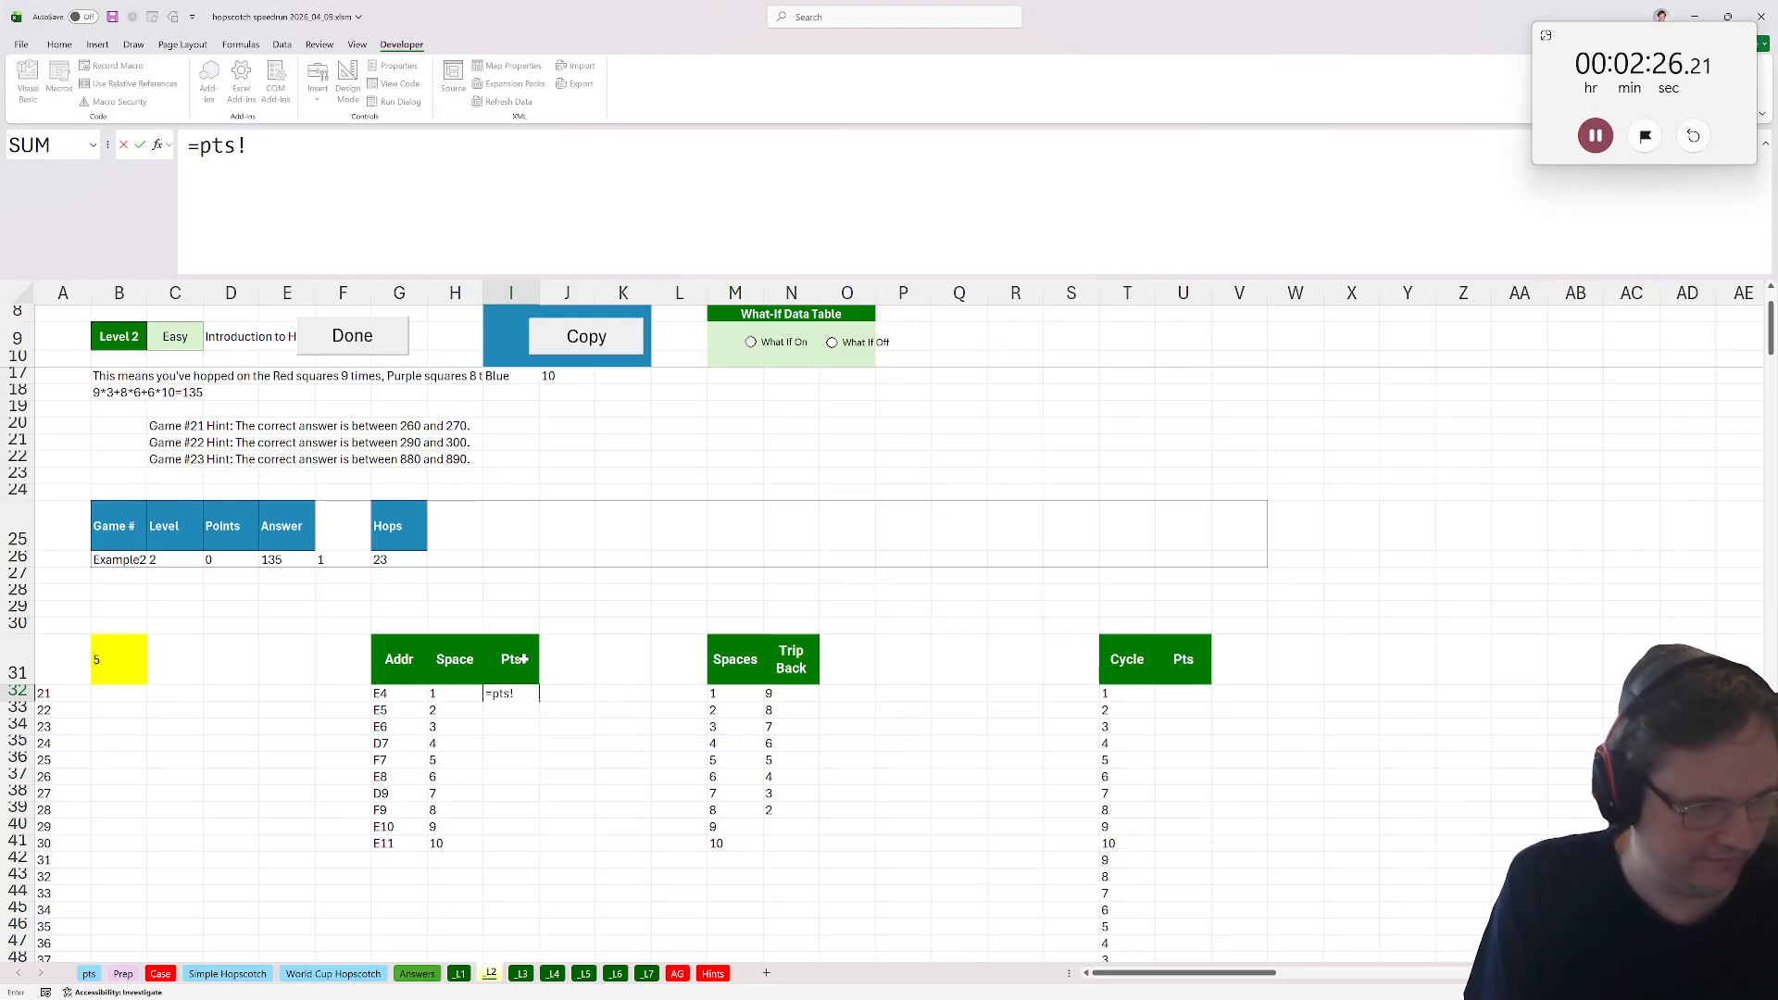
text(!)
click(198, 145)
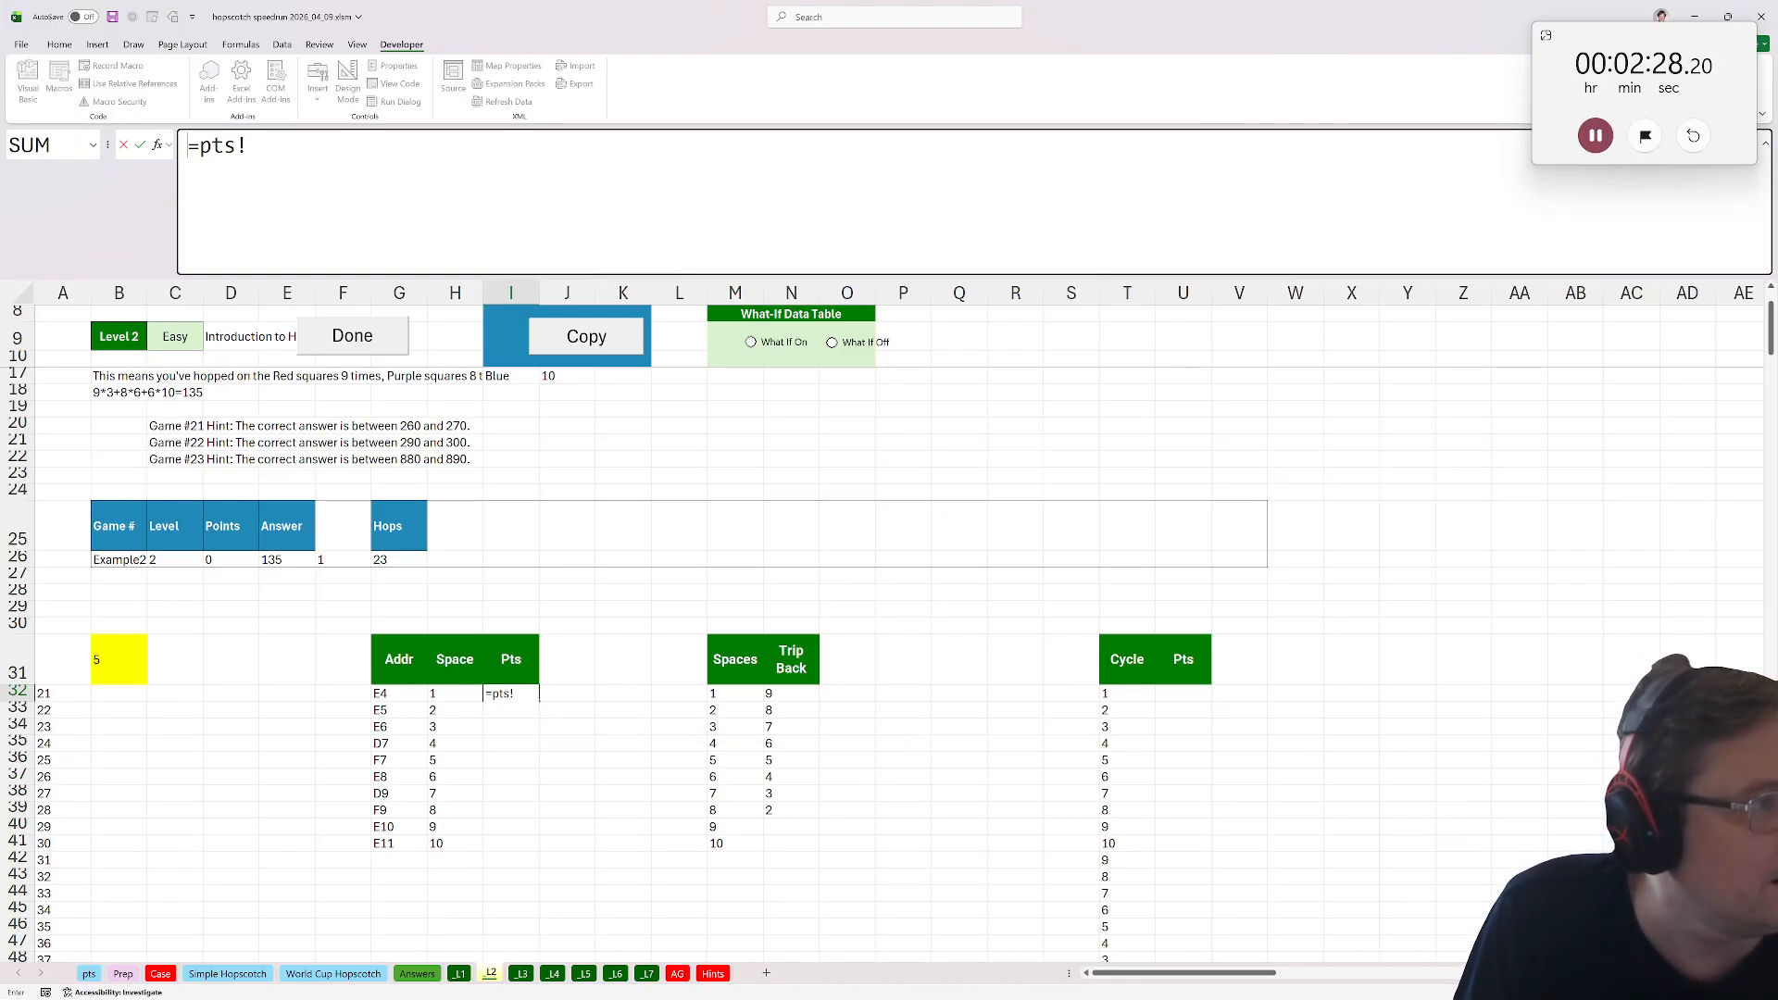
text(addr_lookup()
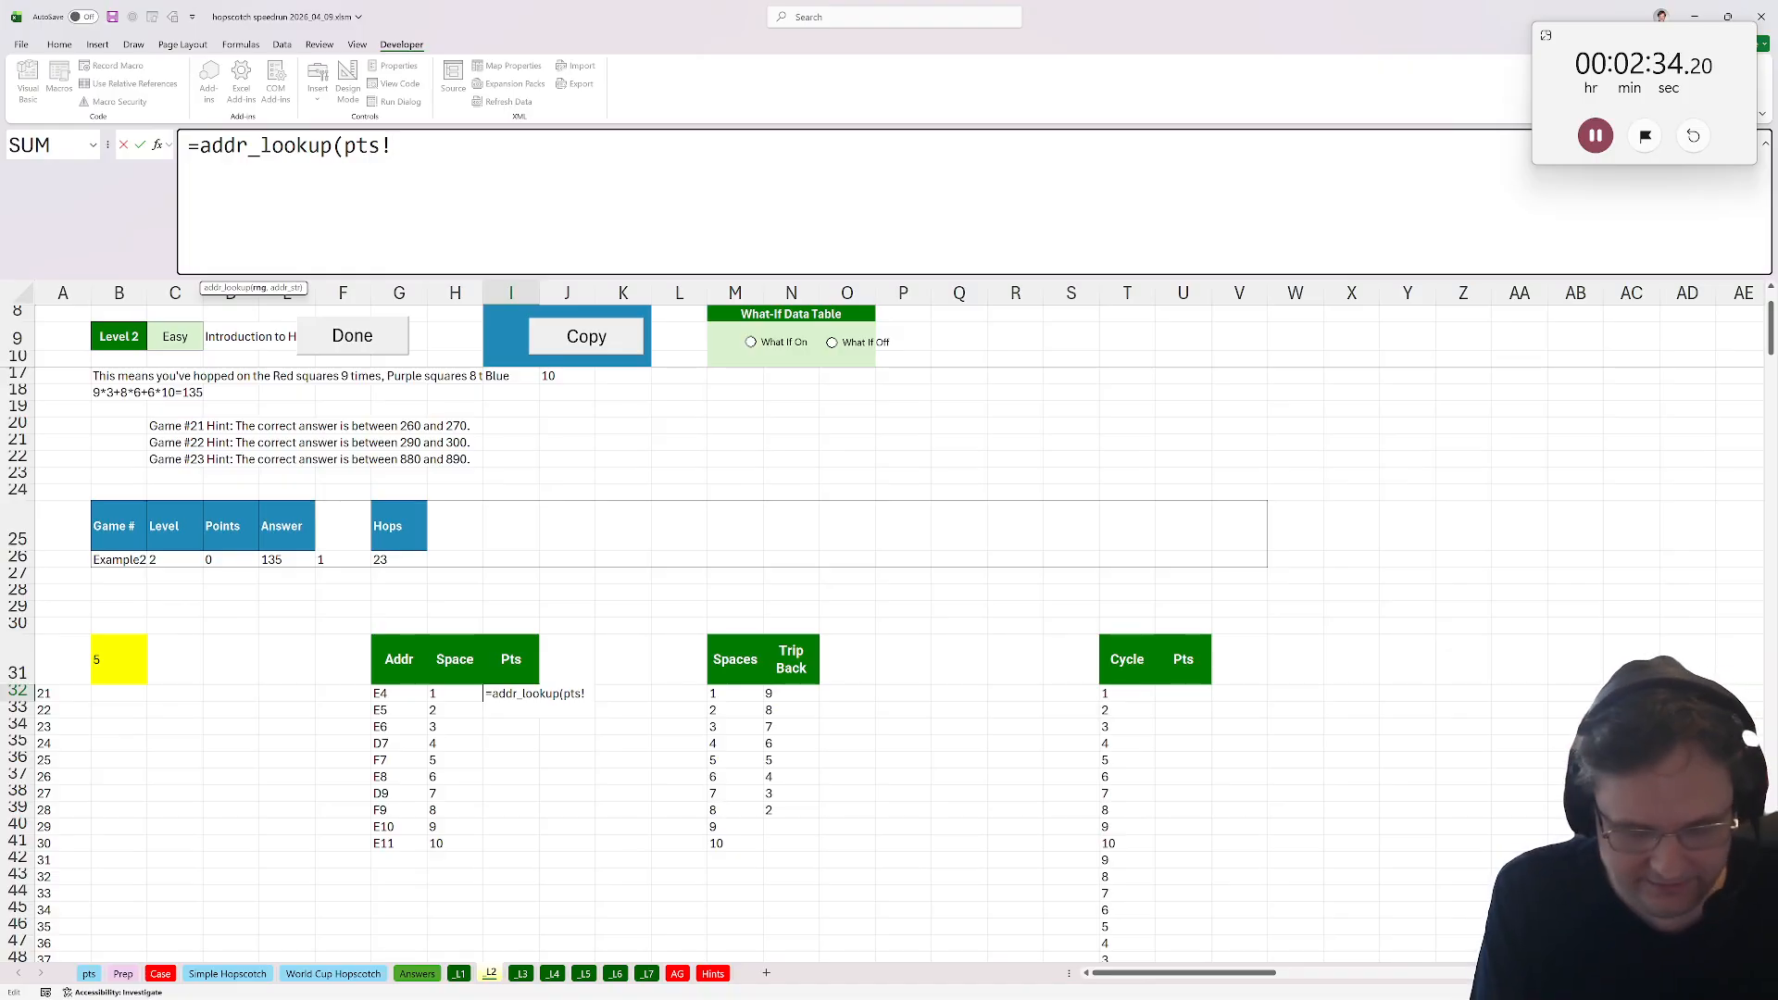
text(sh,)
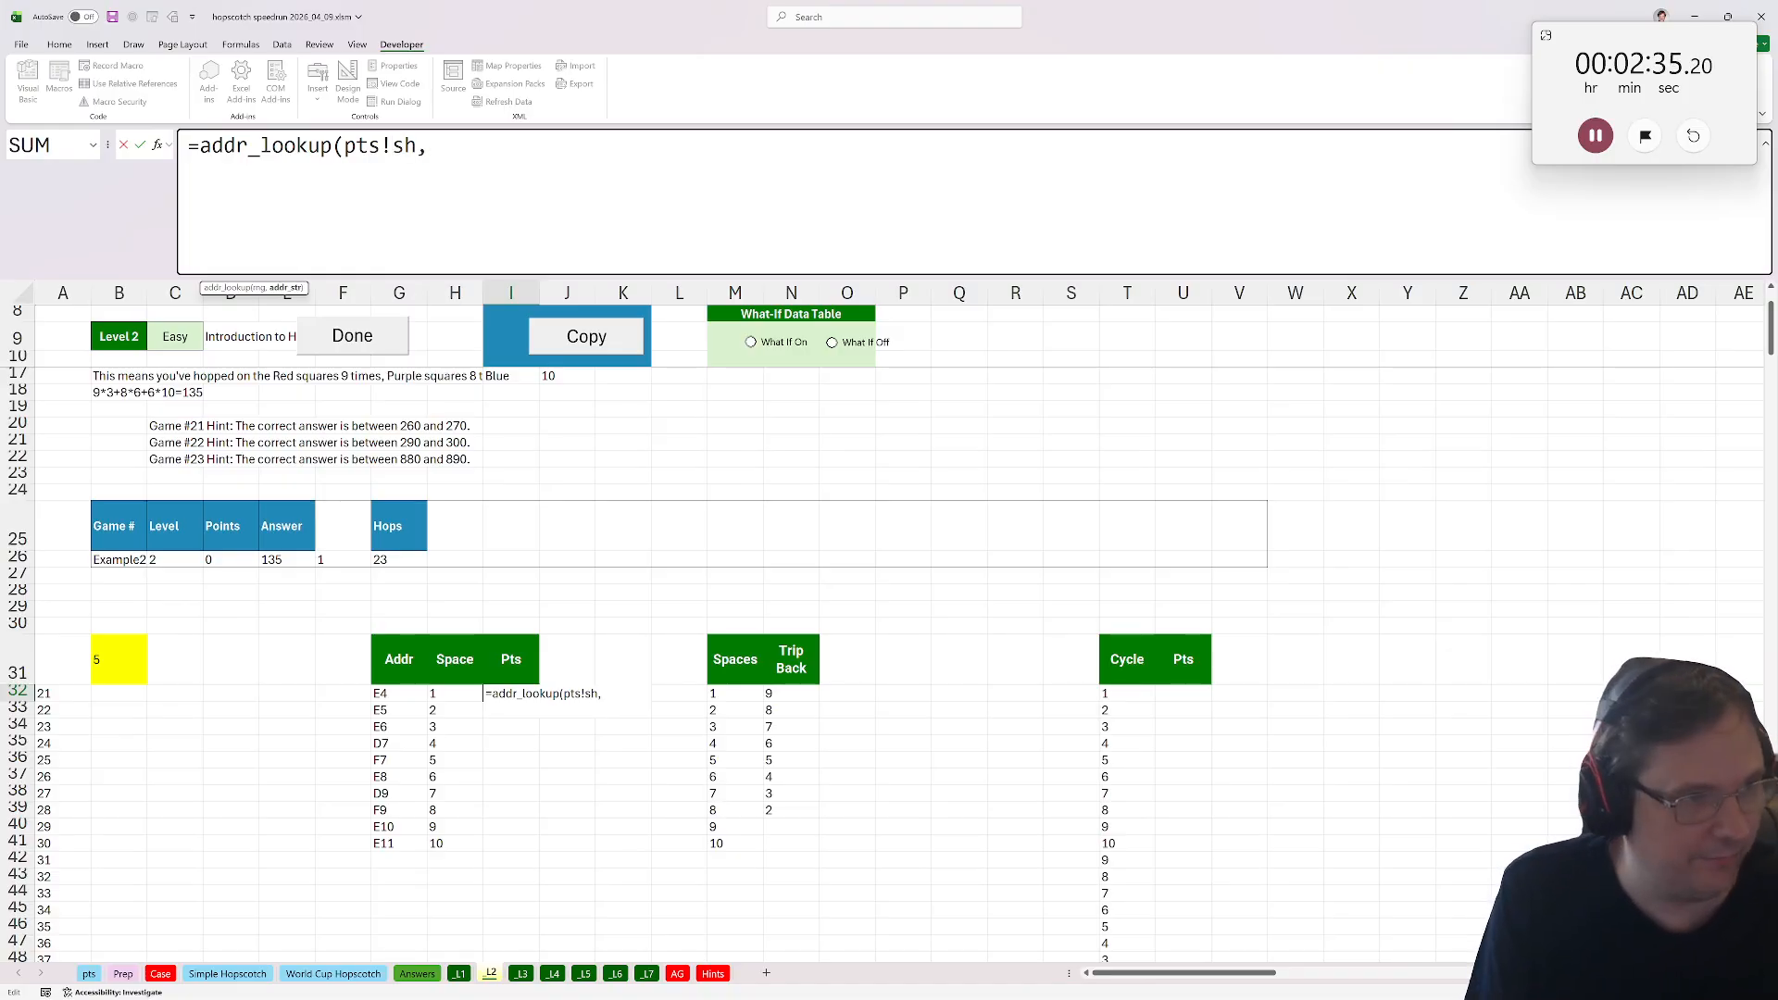
click(417, 692)
text())
key(ctrl+Return)
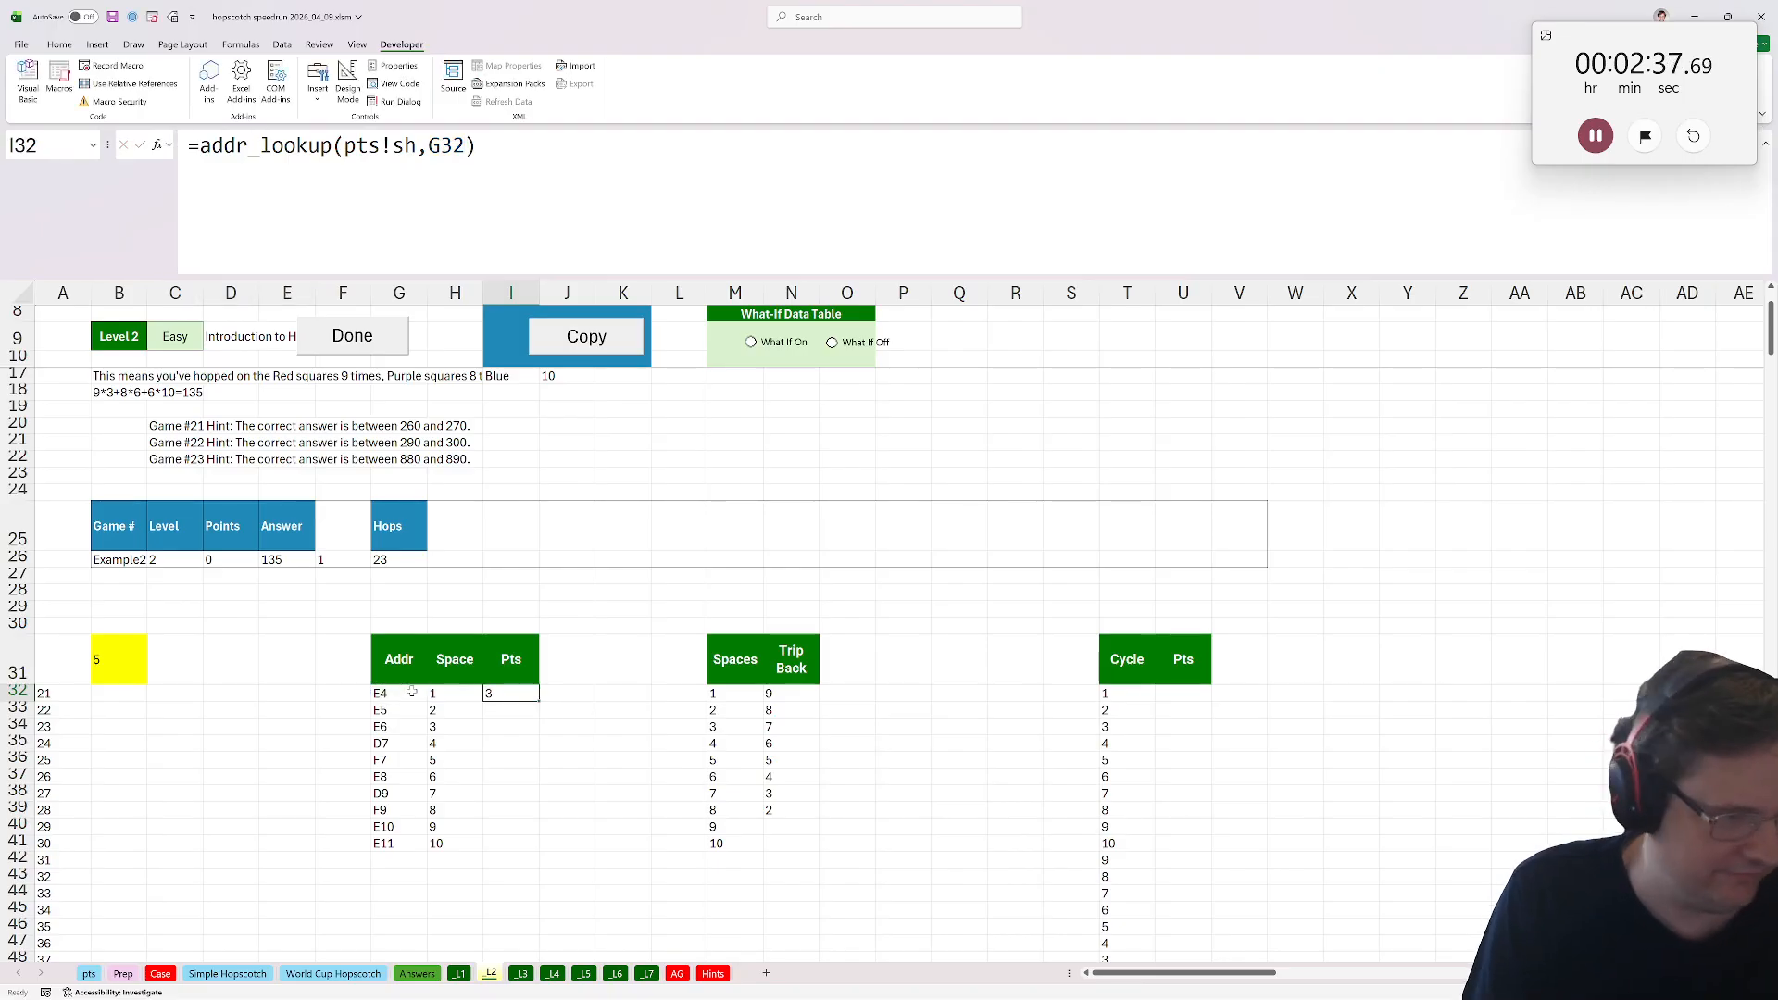
double_click(541, 702)
Enter =xlookuP(T32#,H32:H41,I32:I41) in U32 to spill the points for each cycle step.
click(1174, 695)
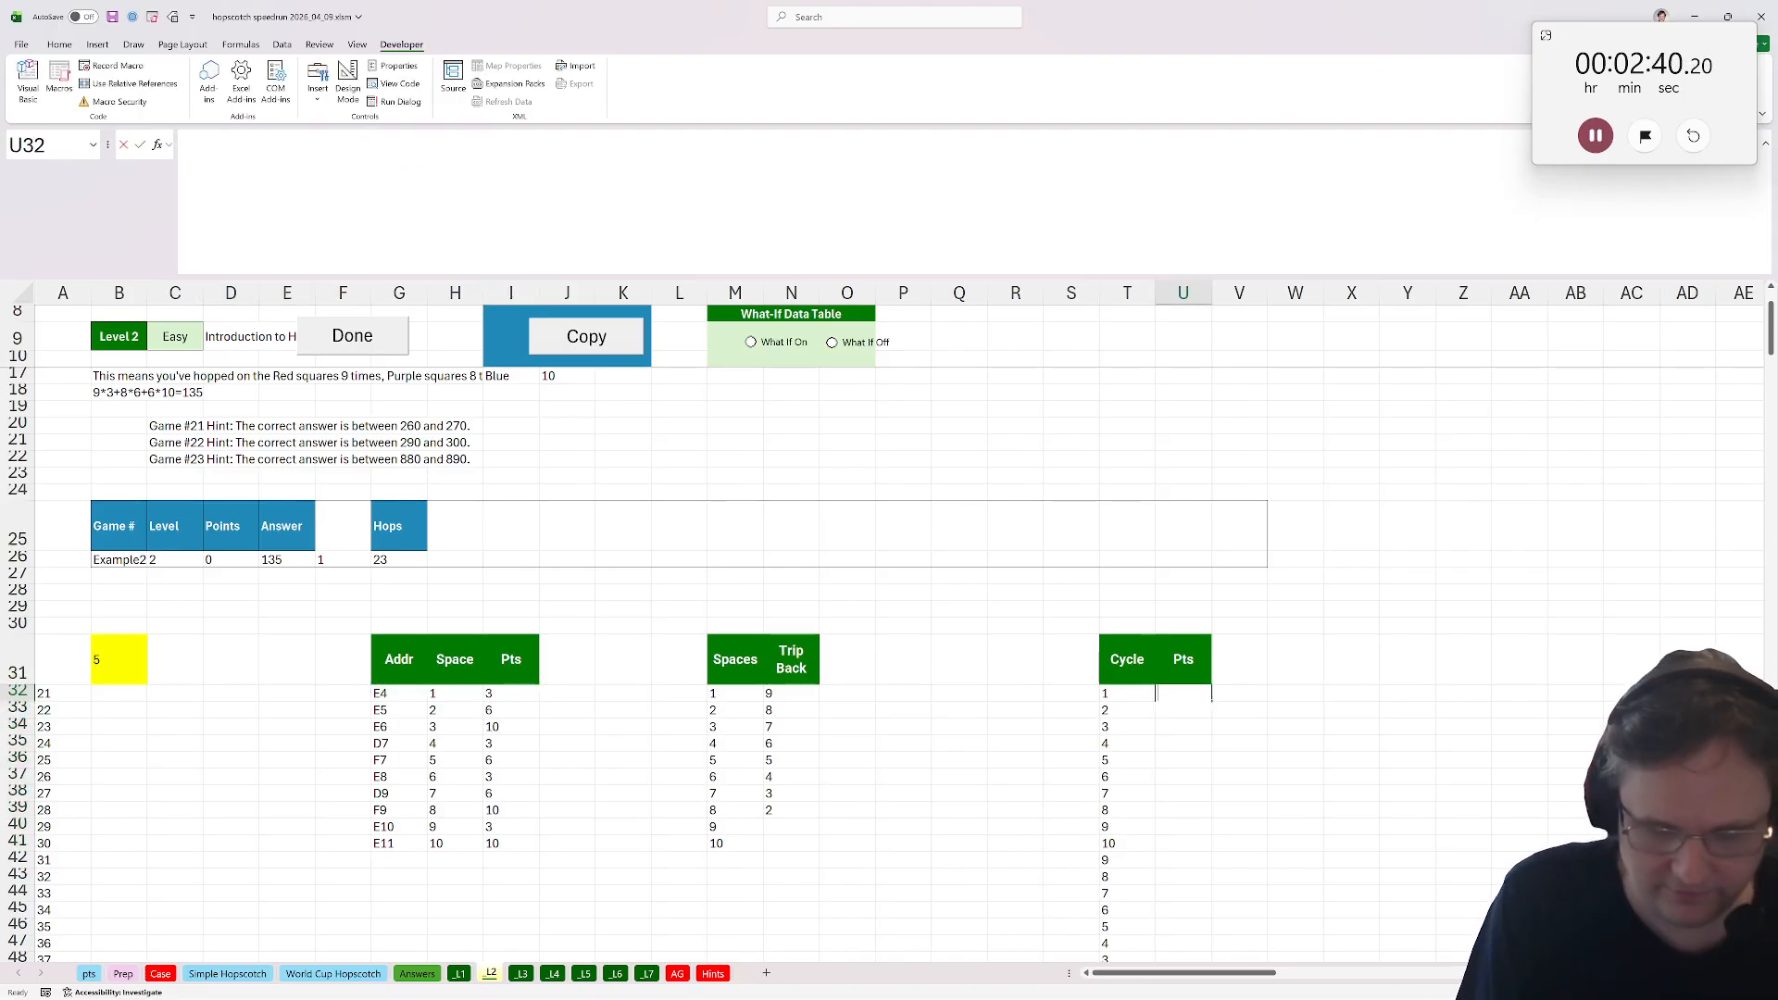
text(=xlookuP()
click(1104, 710)
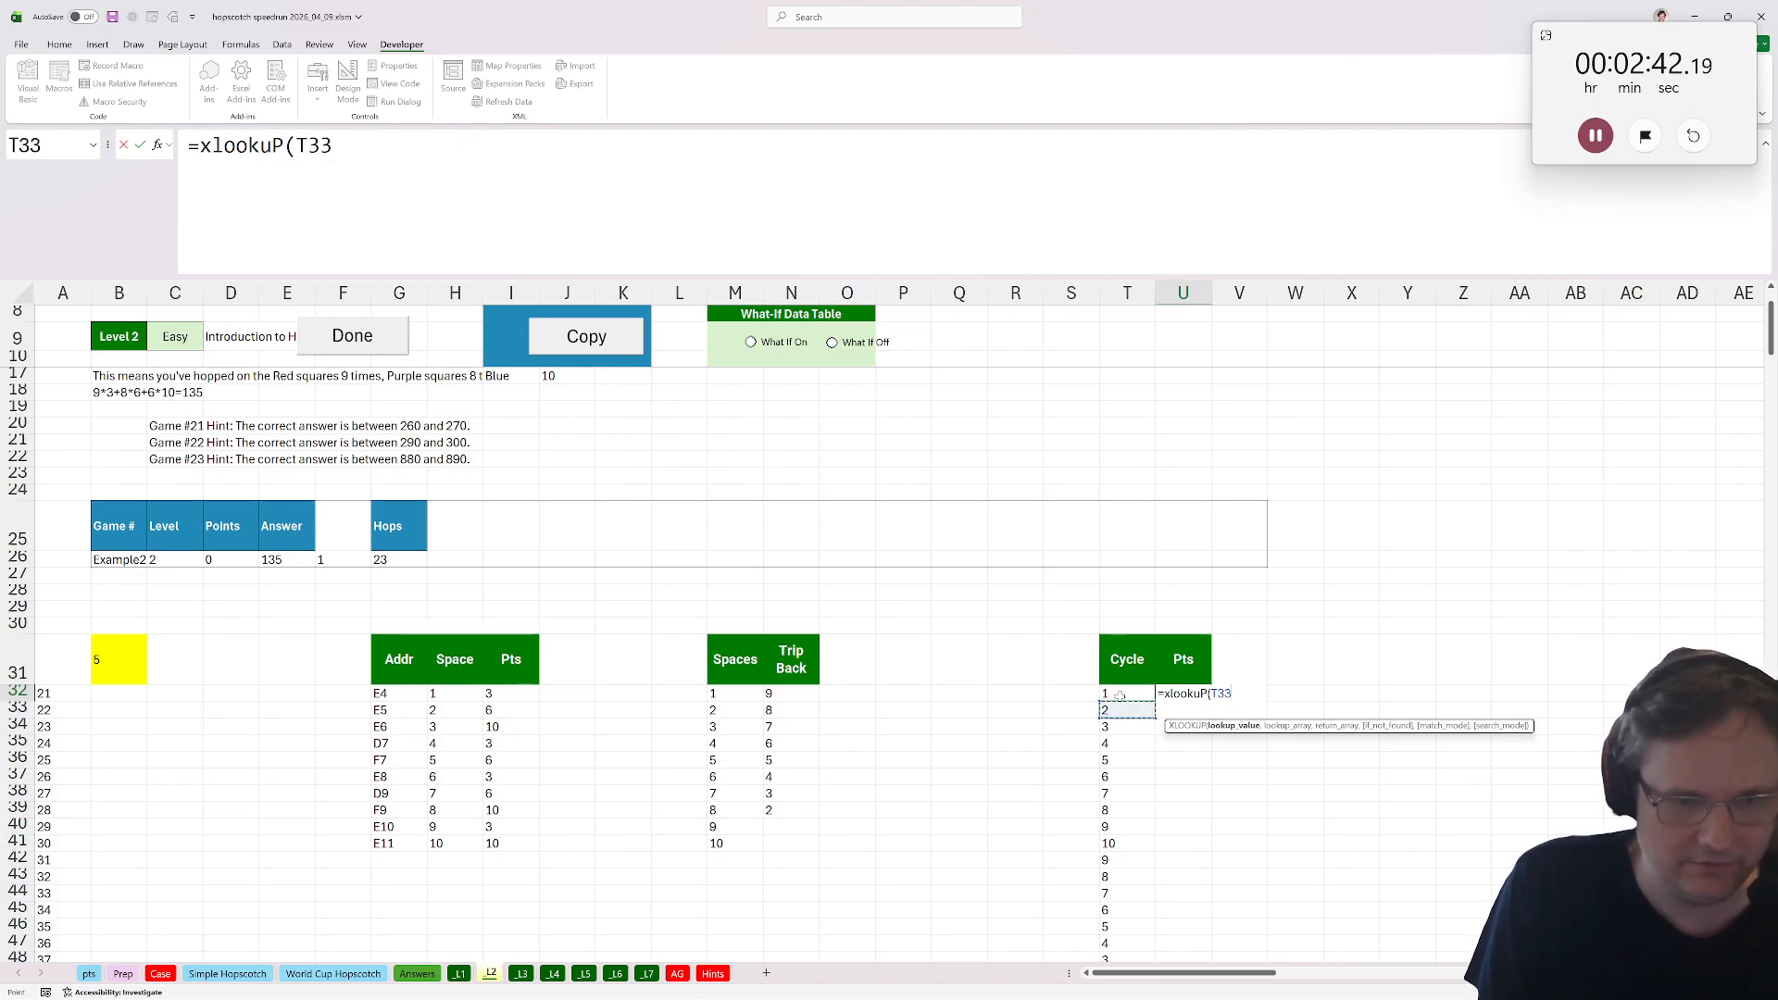
click(1104, 694)
text(,)
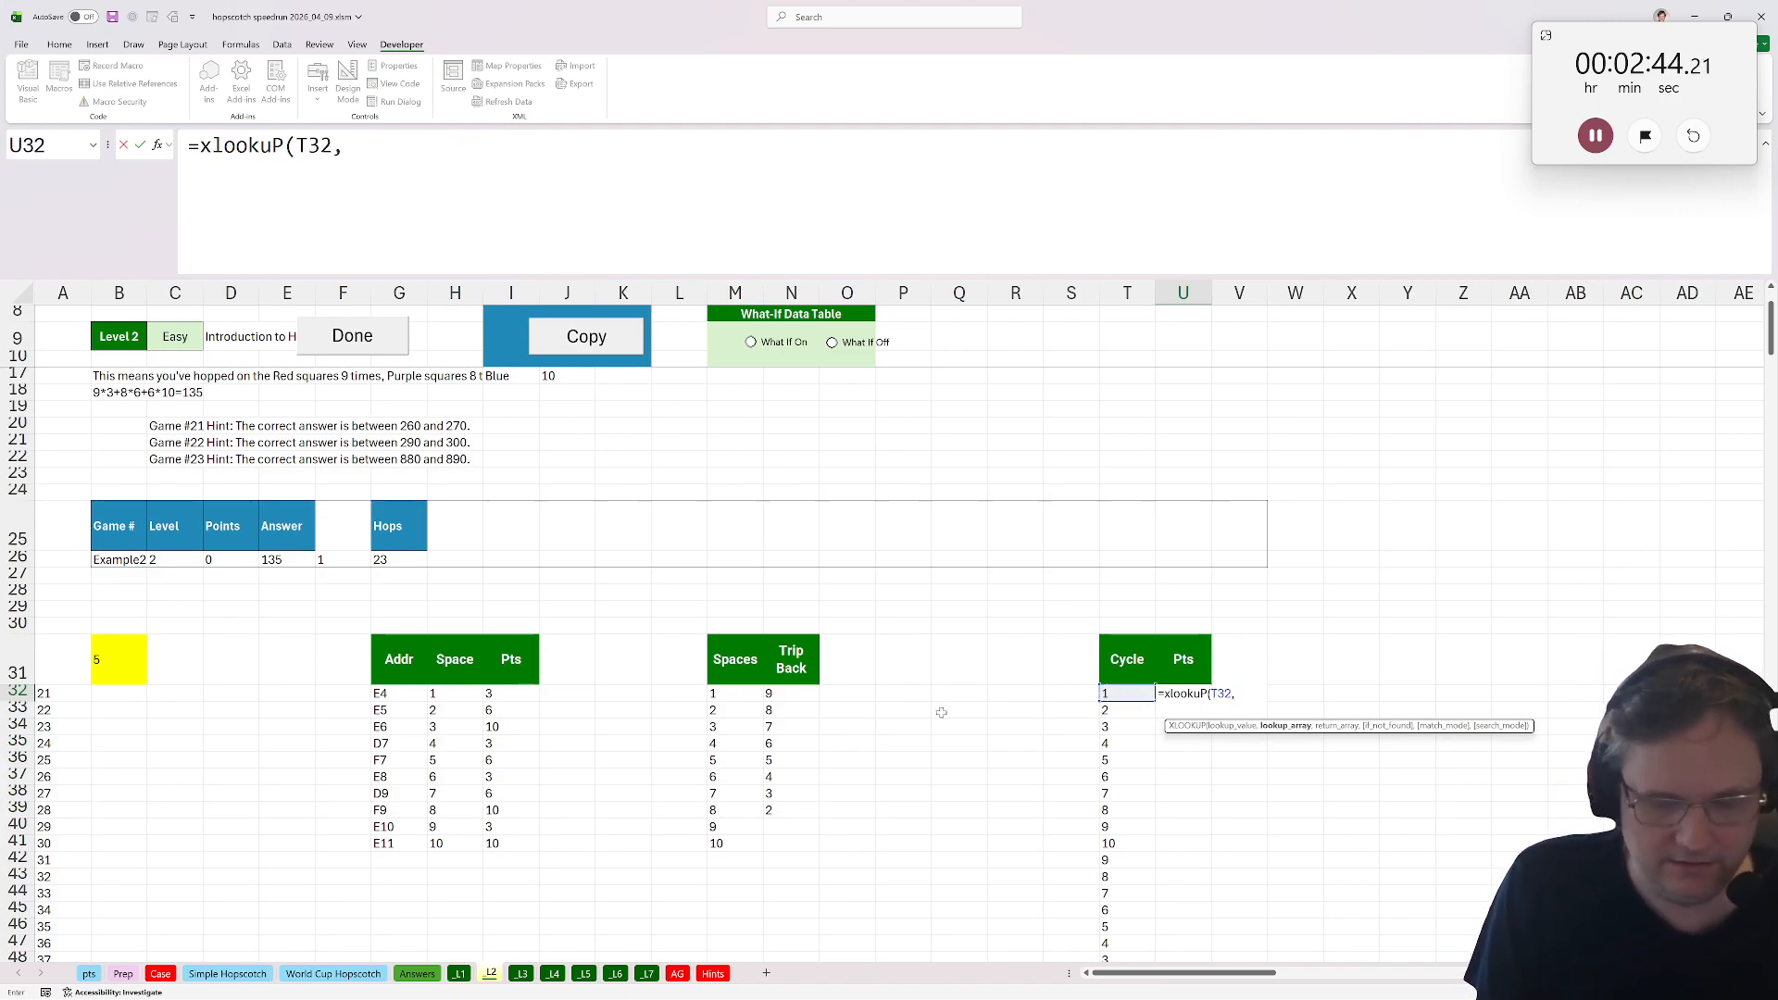
key(BackSpace)
text(#,)
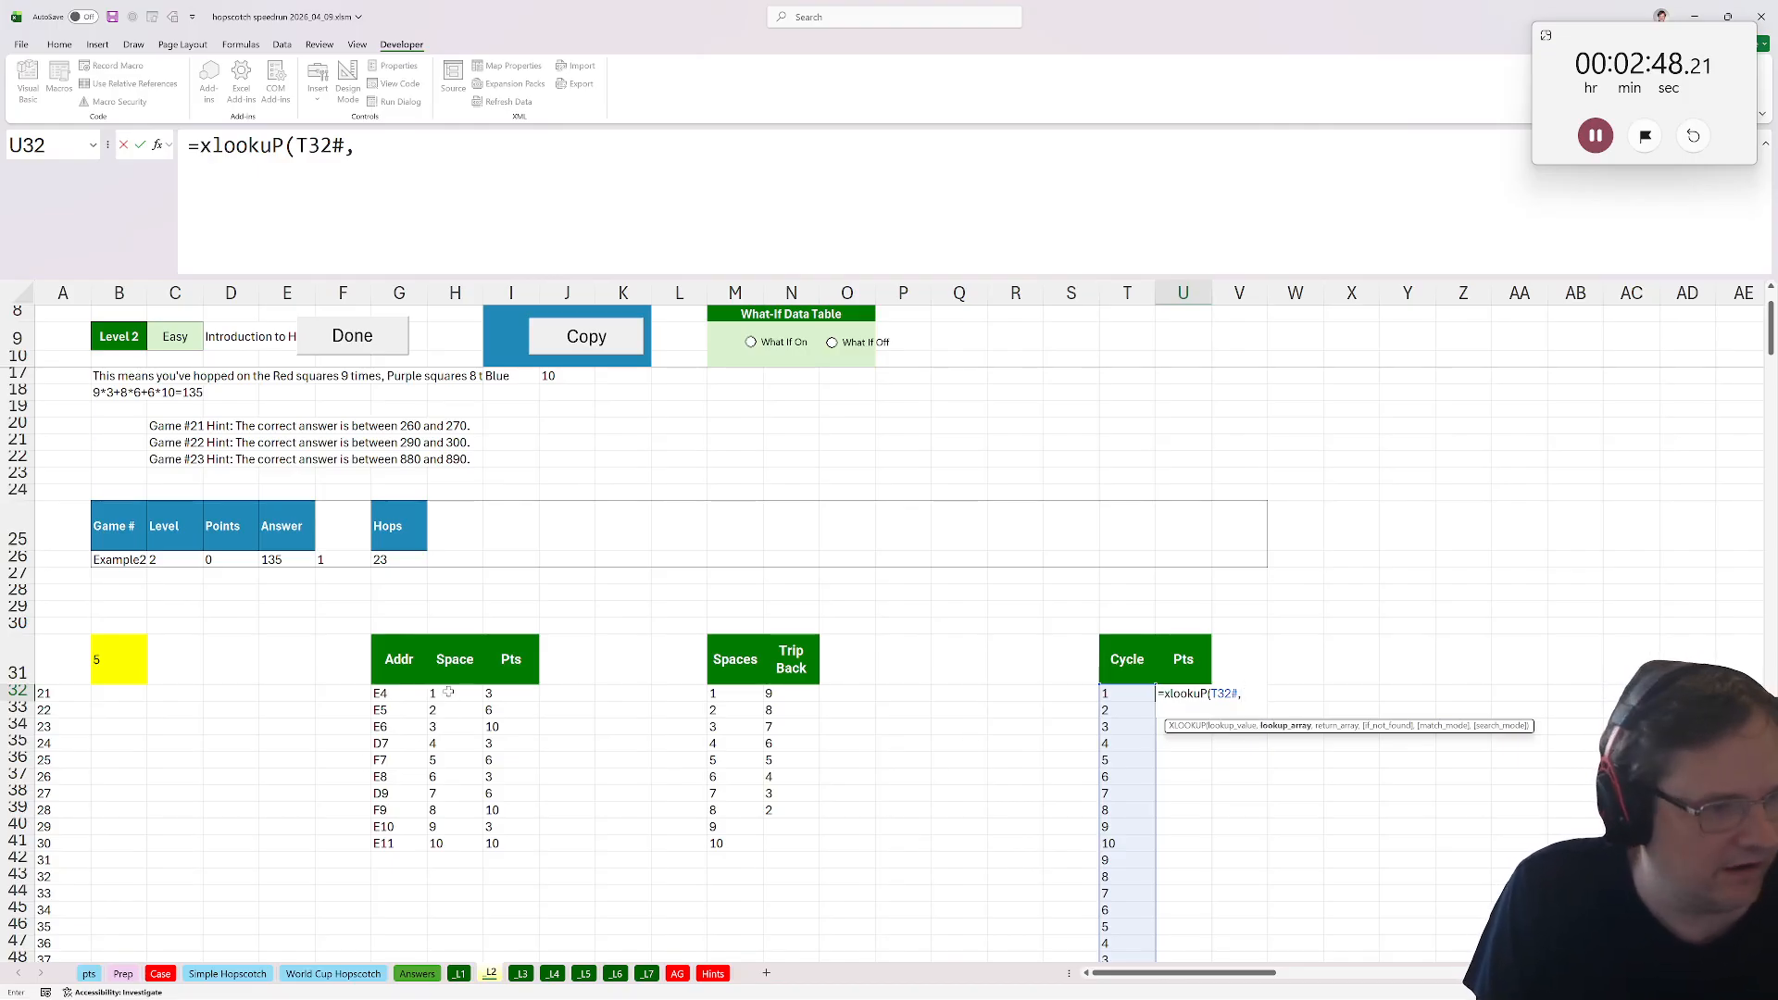
drag(447, 692, 449, 843)
text(,)
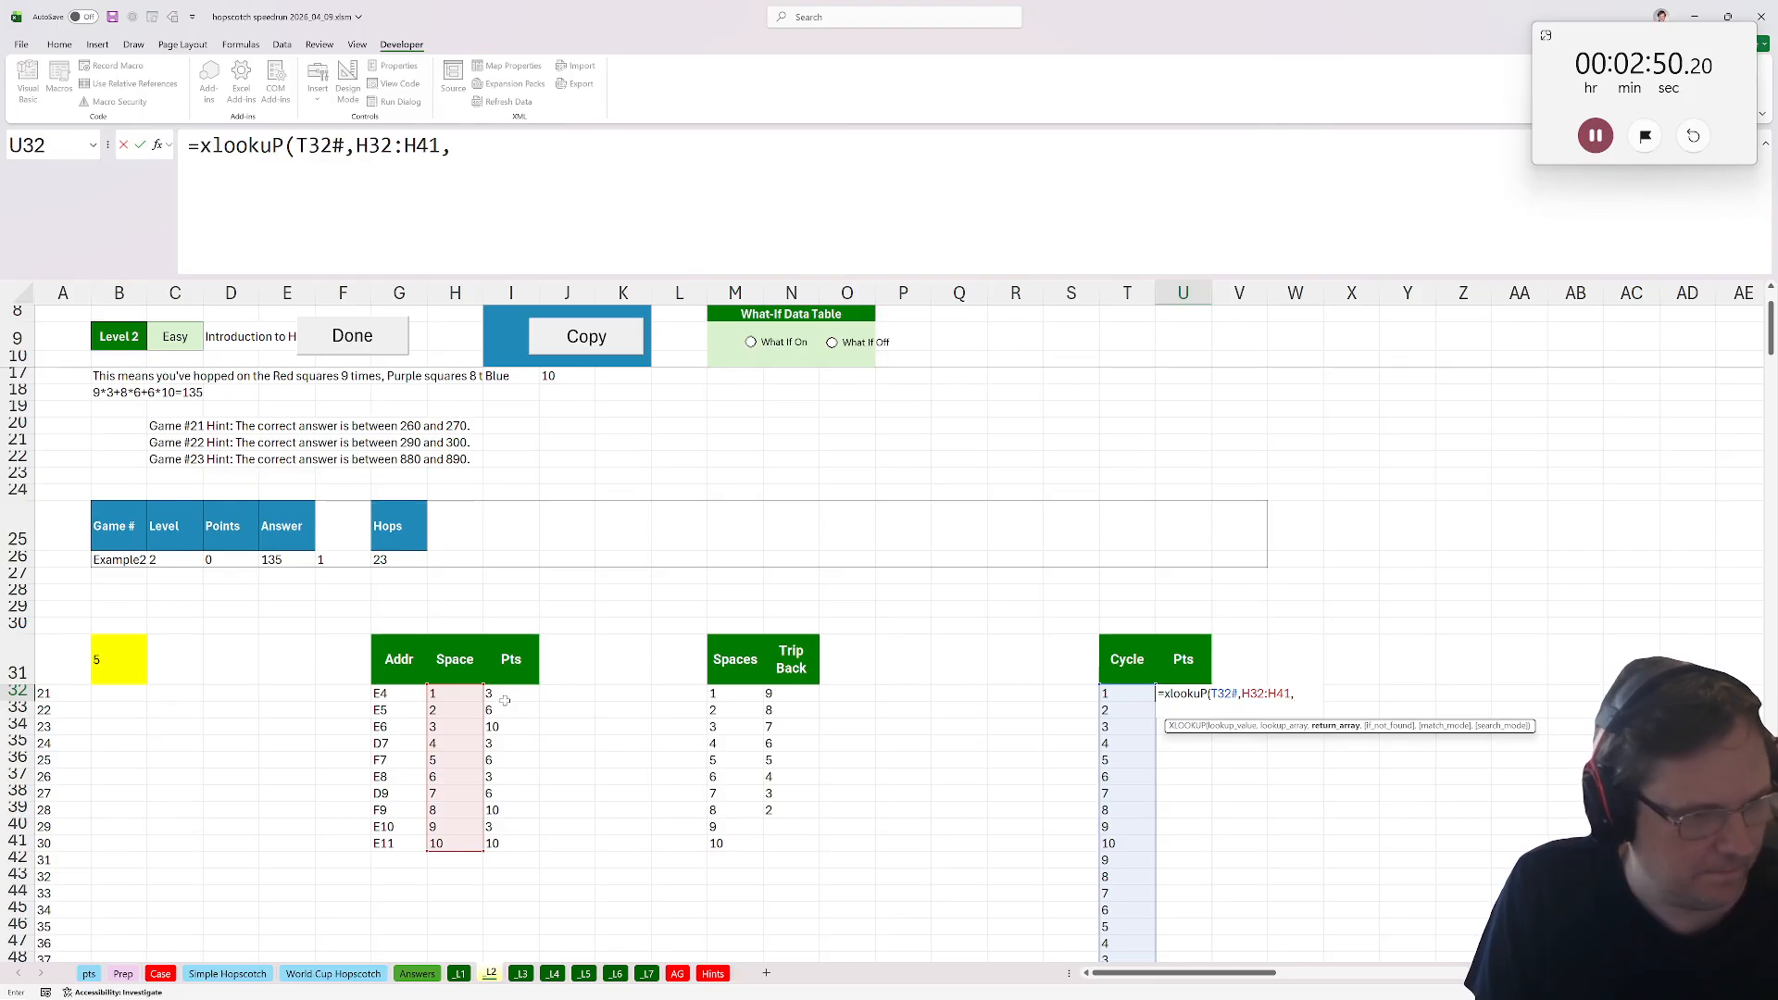
drag(505, 701, 525, 846)
text())
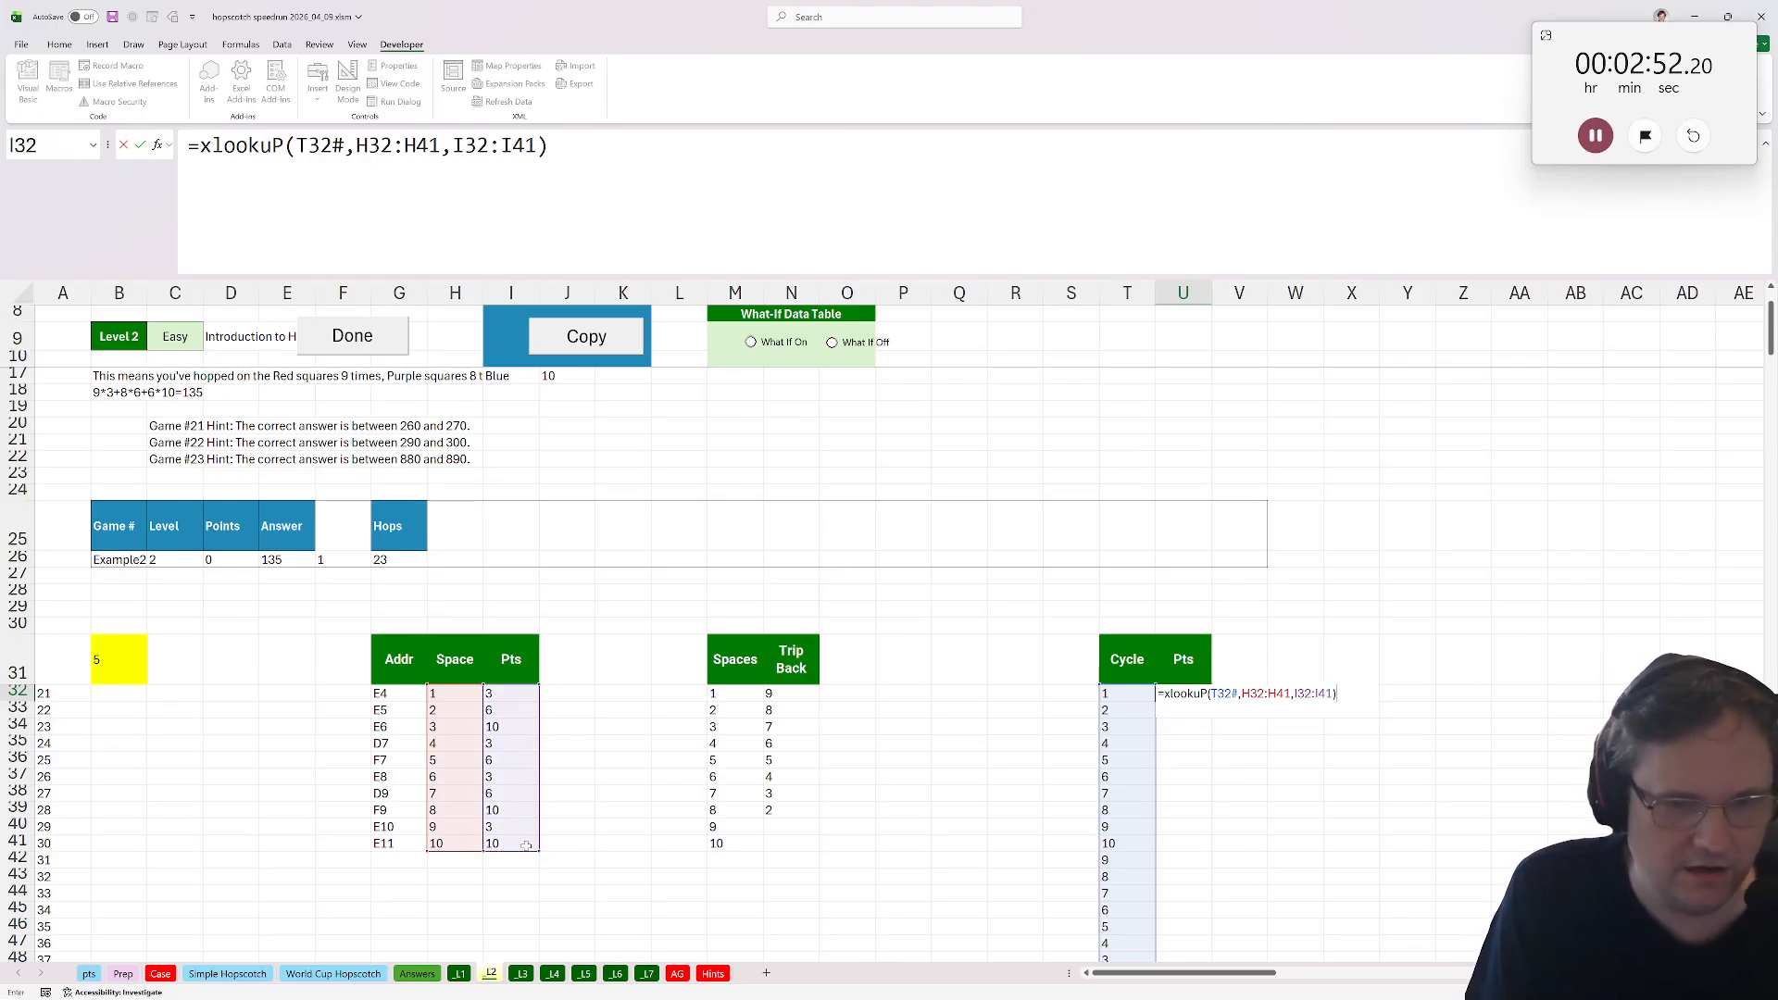
key(Return)
Inspect the answer formula in the yellow cell B31.
click(119, 659)
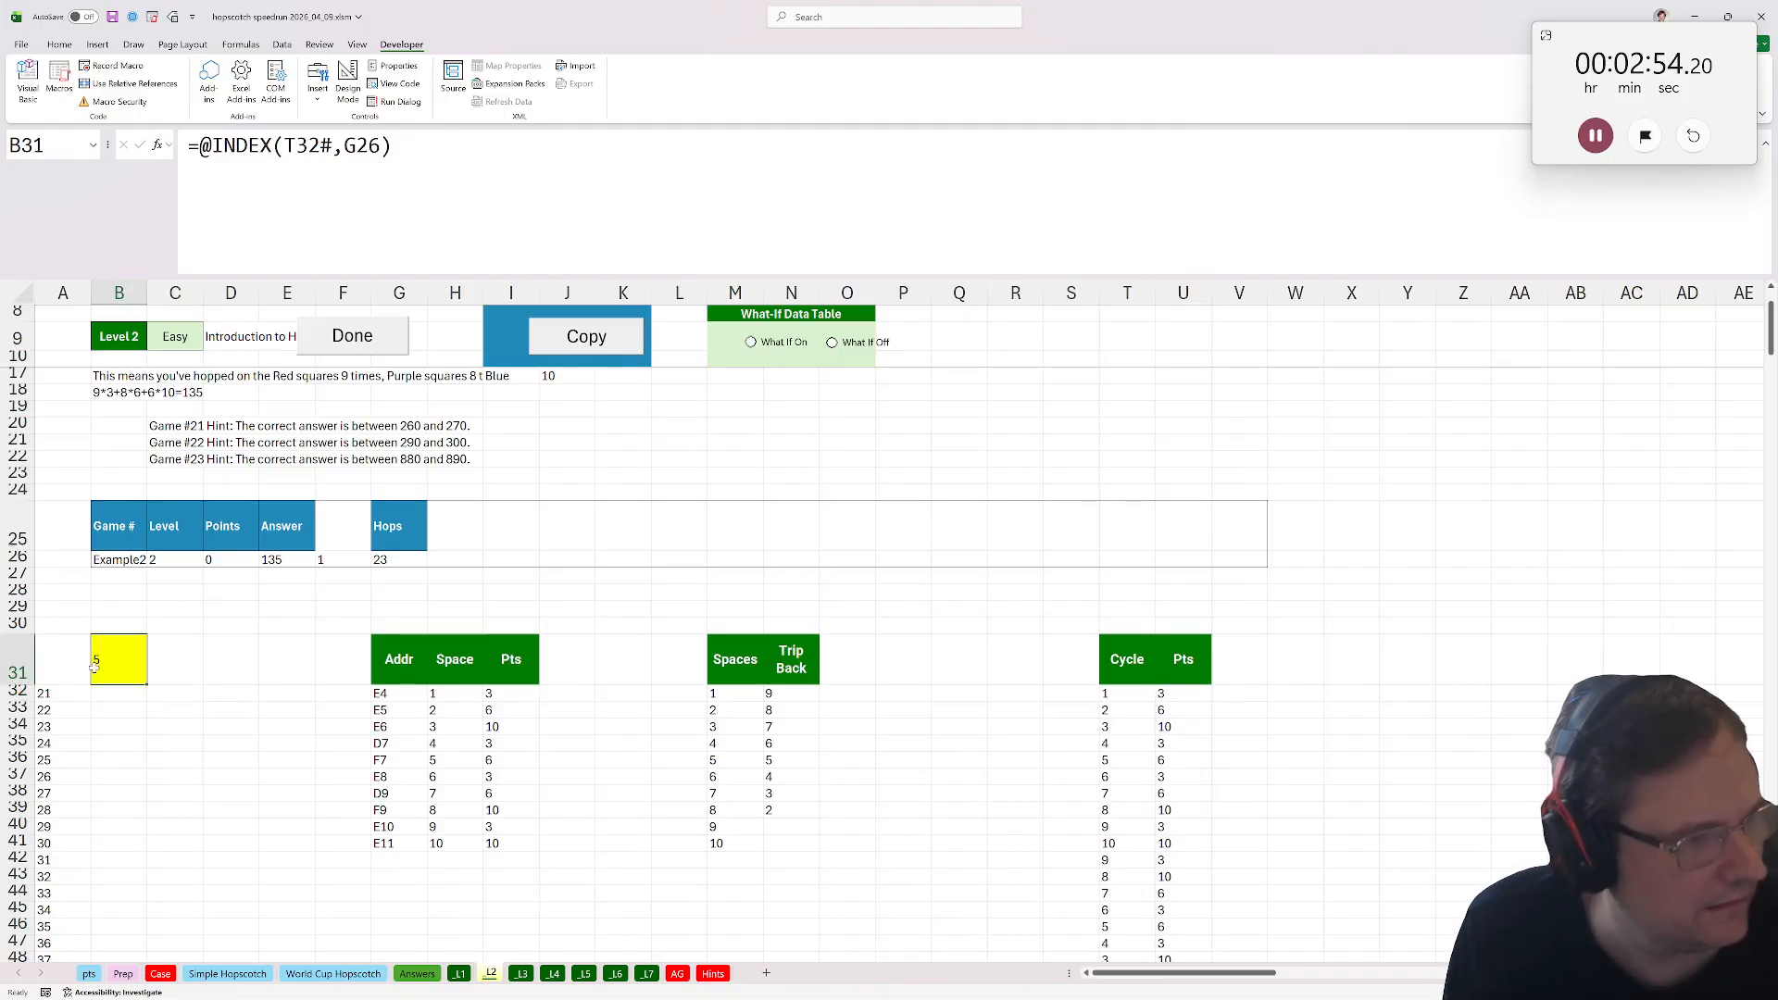
key(F2)
key(Escape)
Add a Total Pts header in V31 and fill V32 downward with the running total =SUM(U32:U$32).
click(1238, 660)
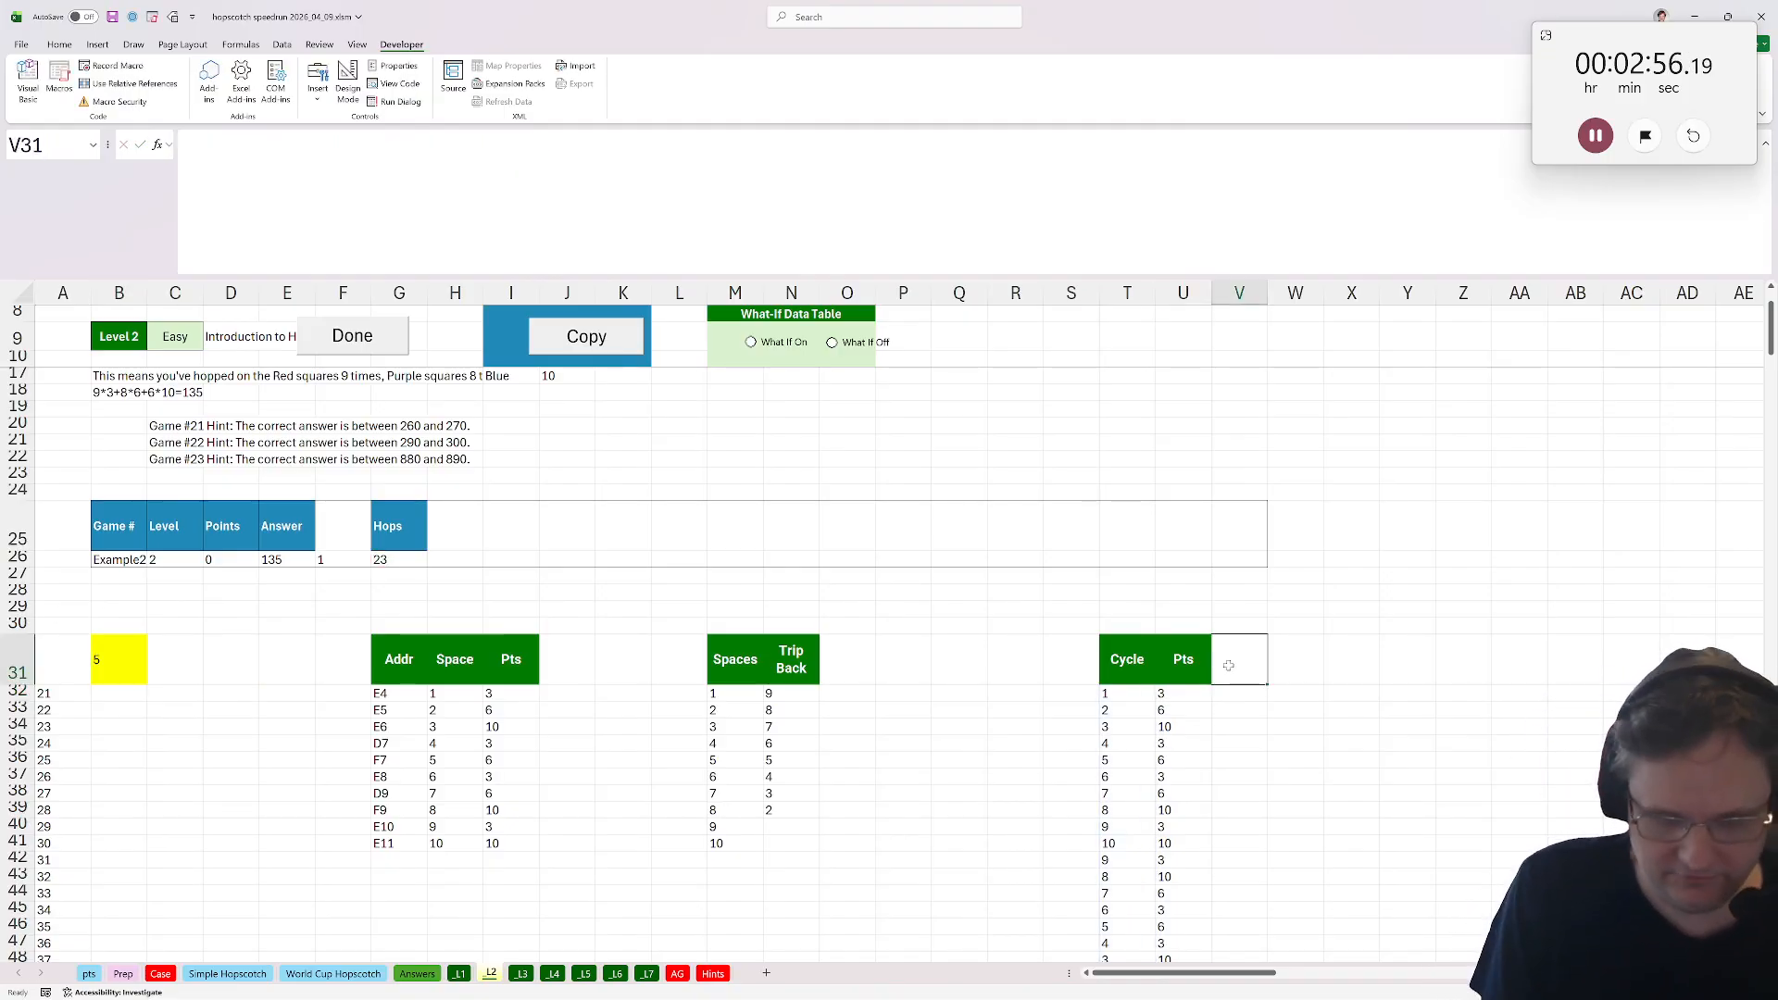
text(Total Pts)
key(Return)
text(=sum()
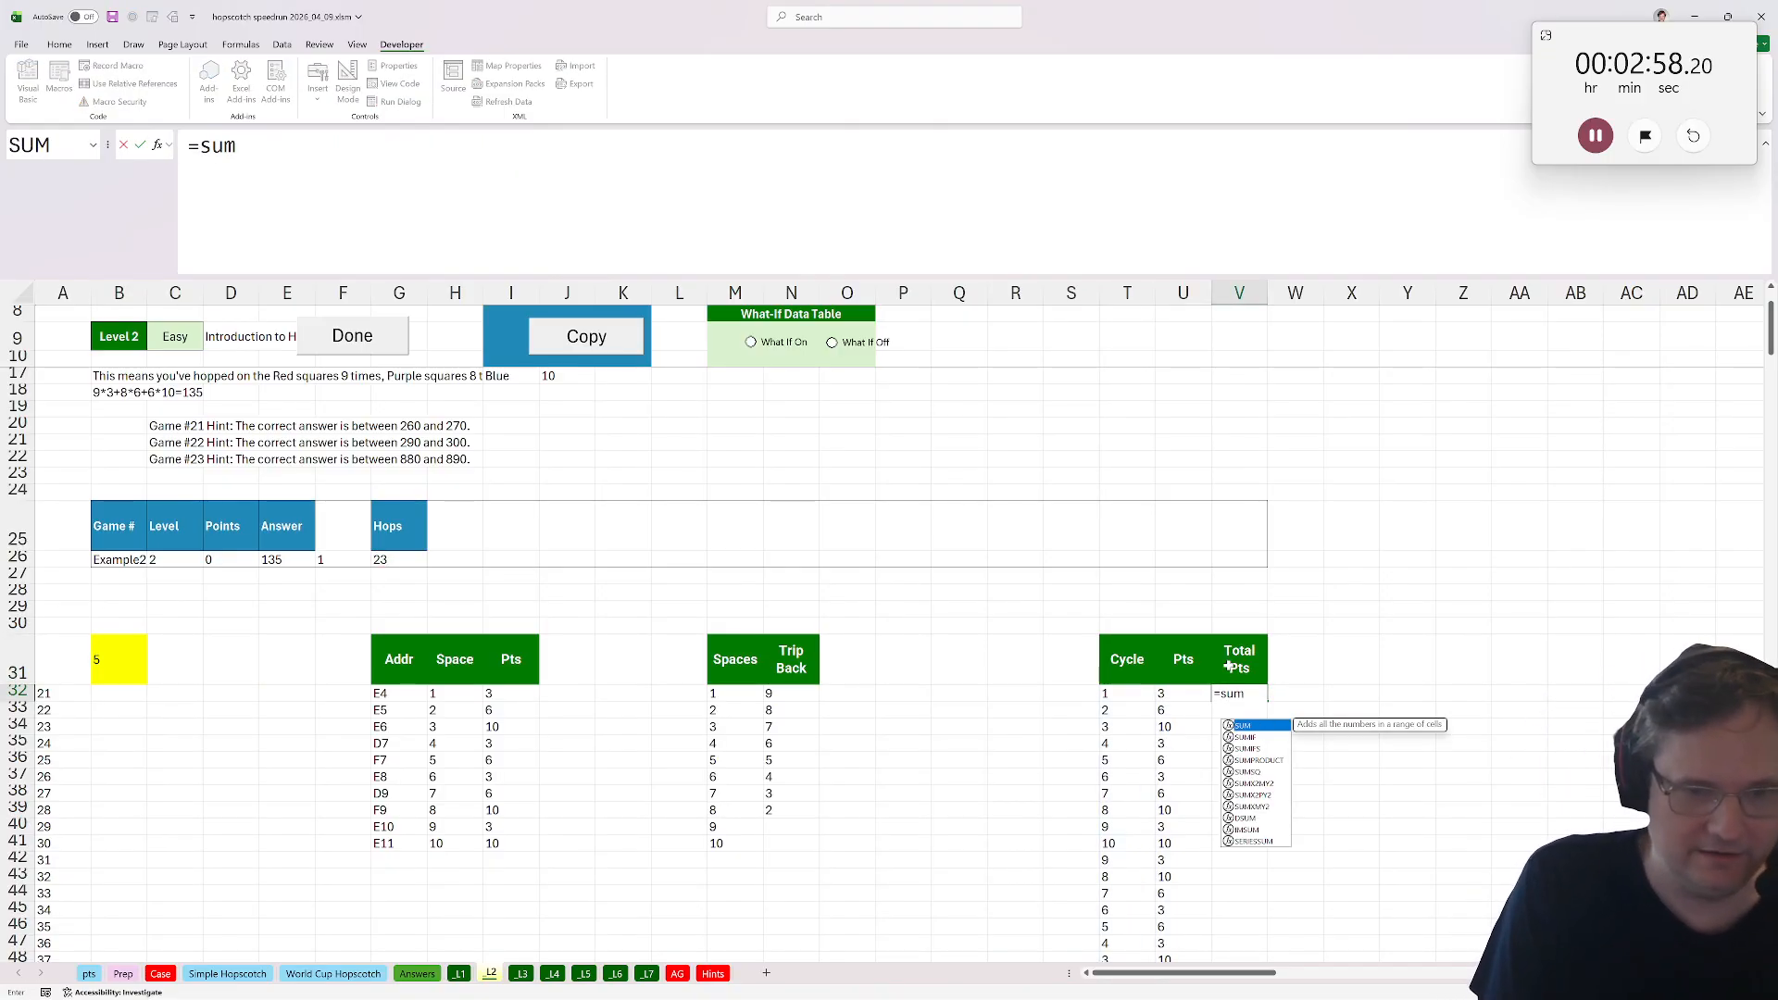
click(1177, 696)
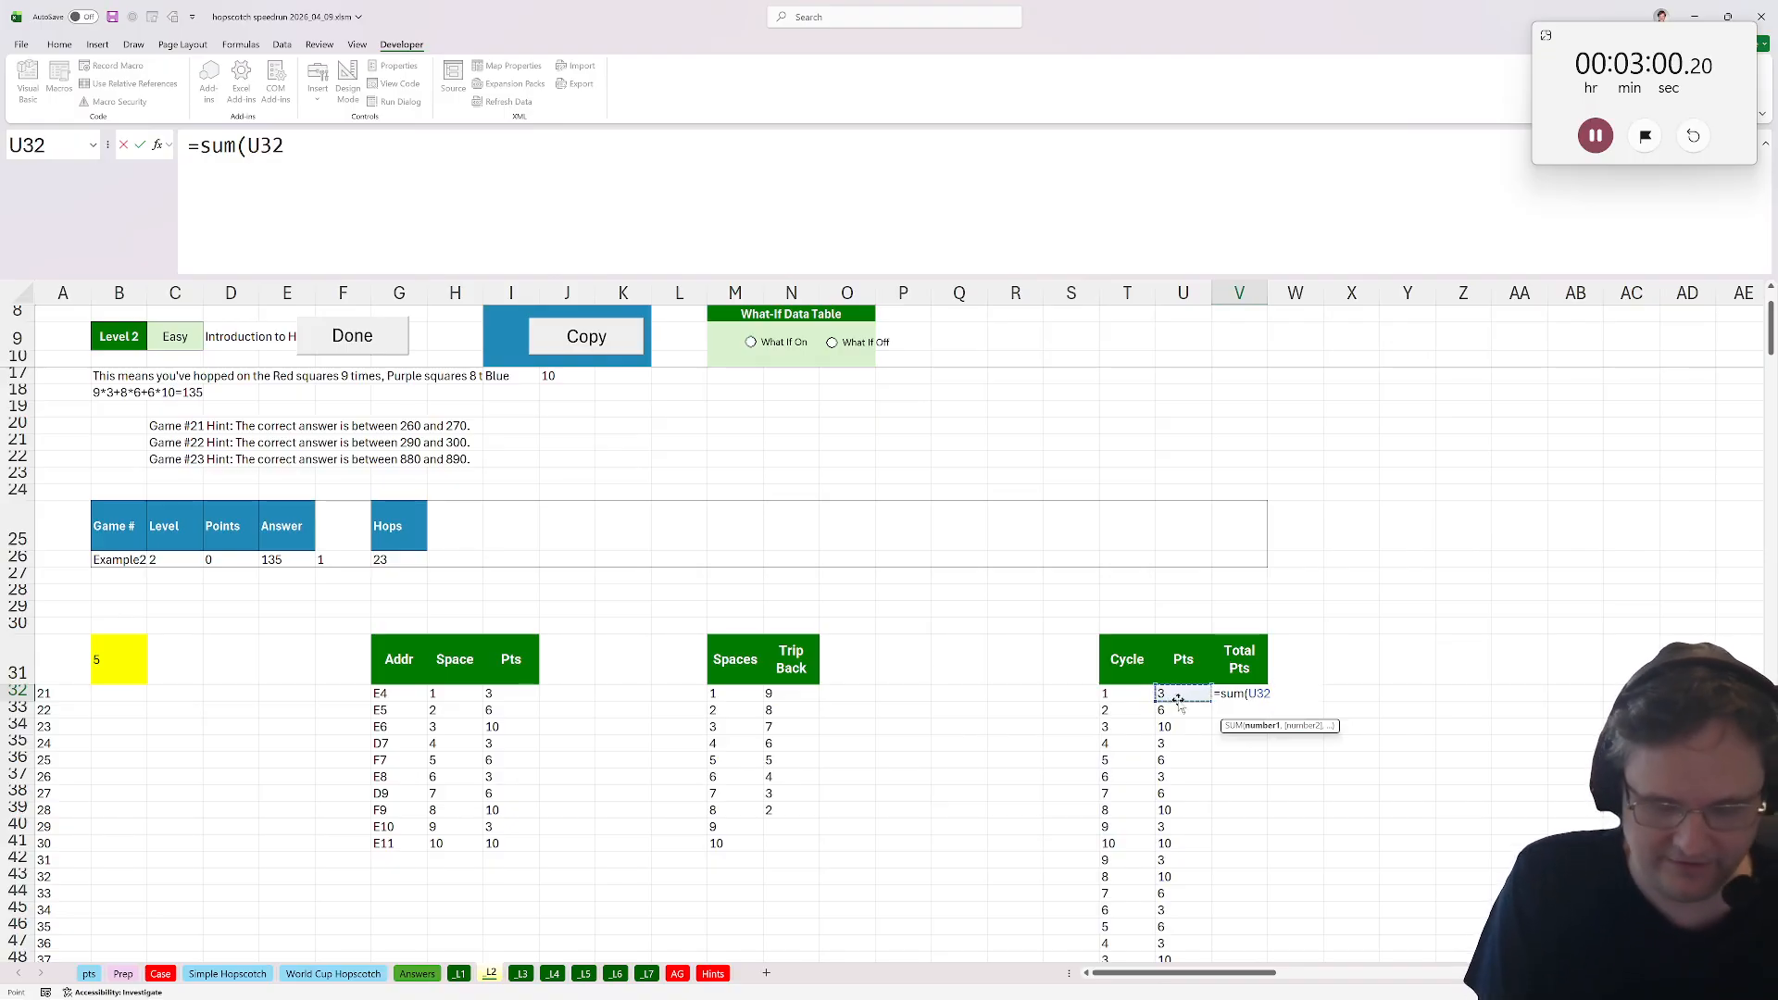
key(F8)
click(308, 146)
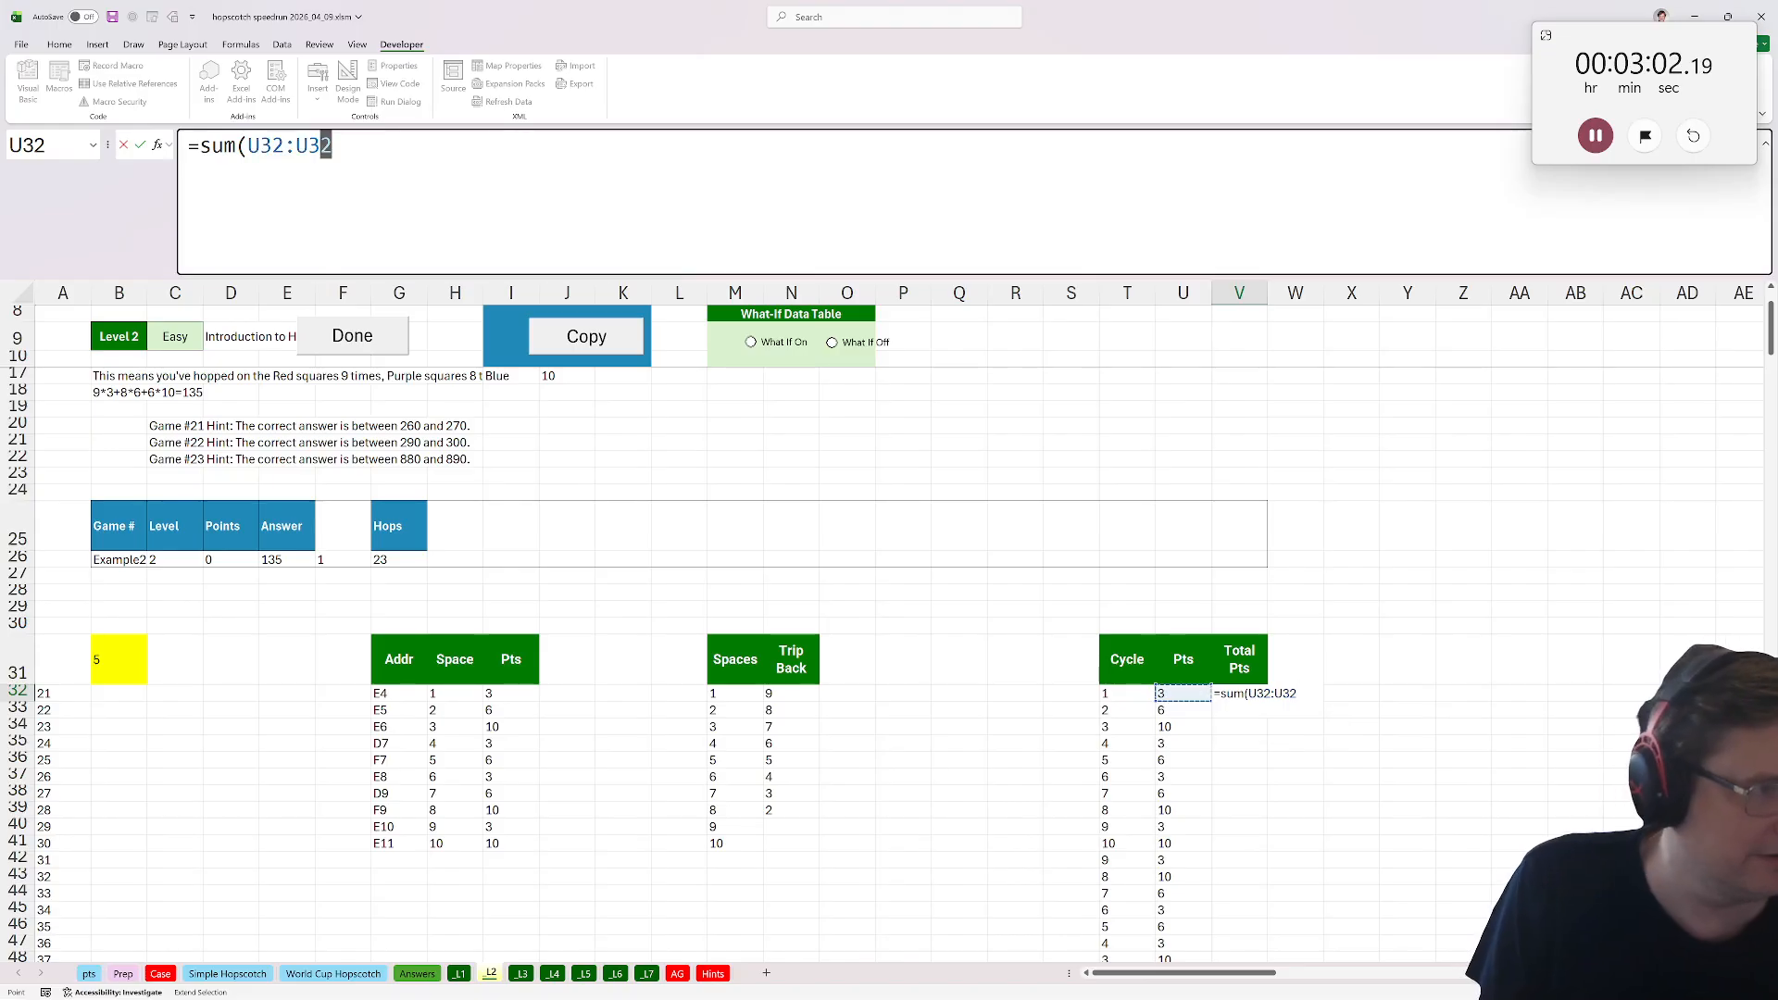
text($32)
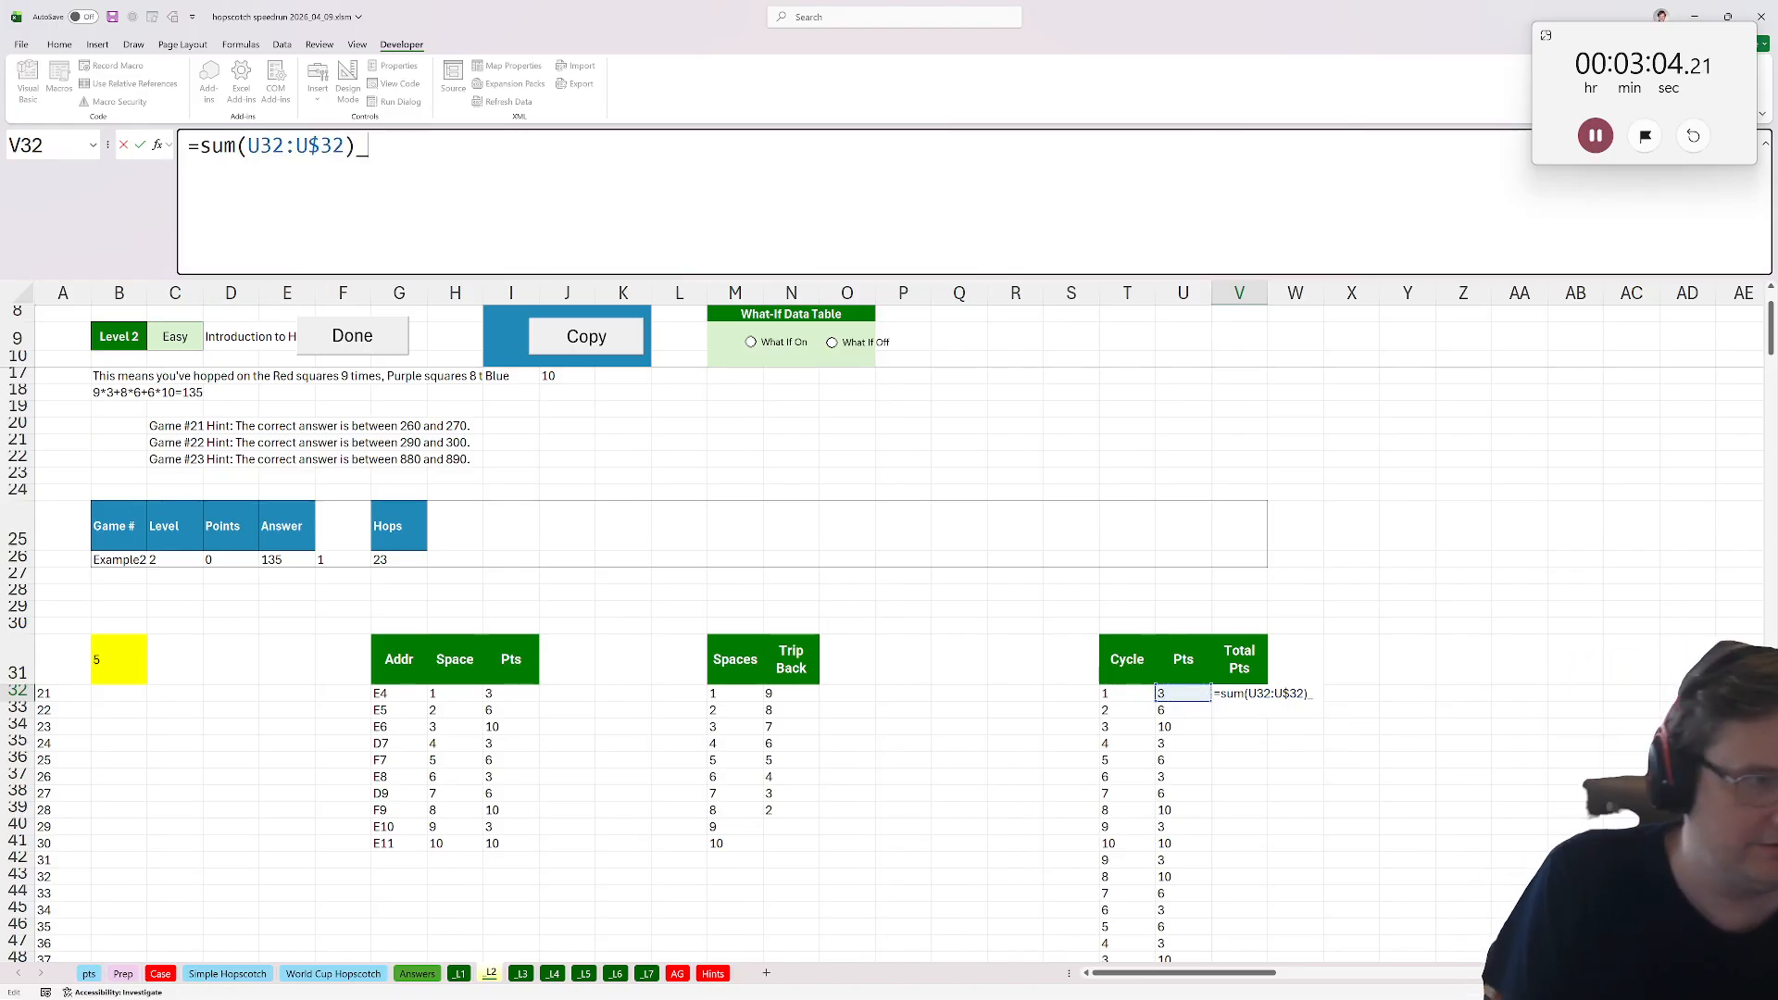
text())
key(ctrl+Return)
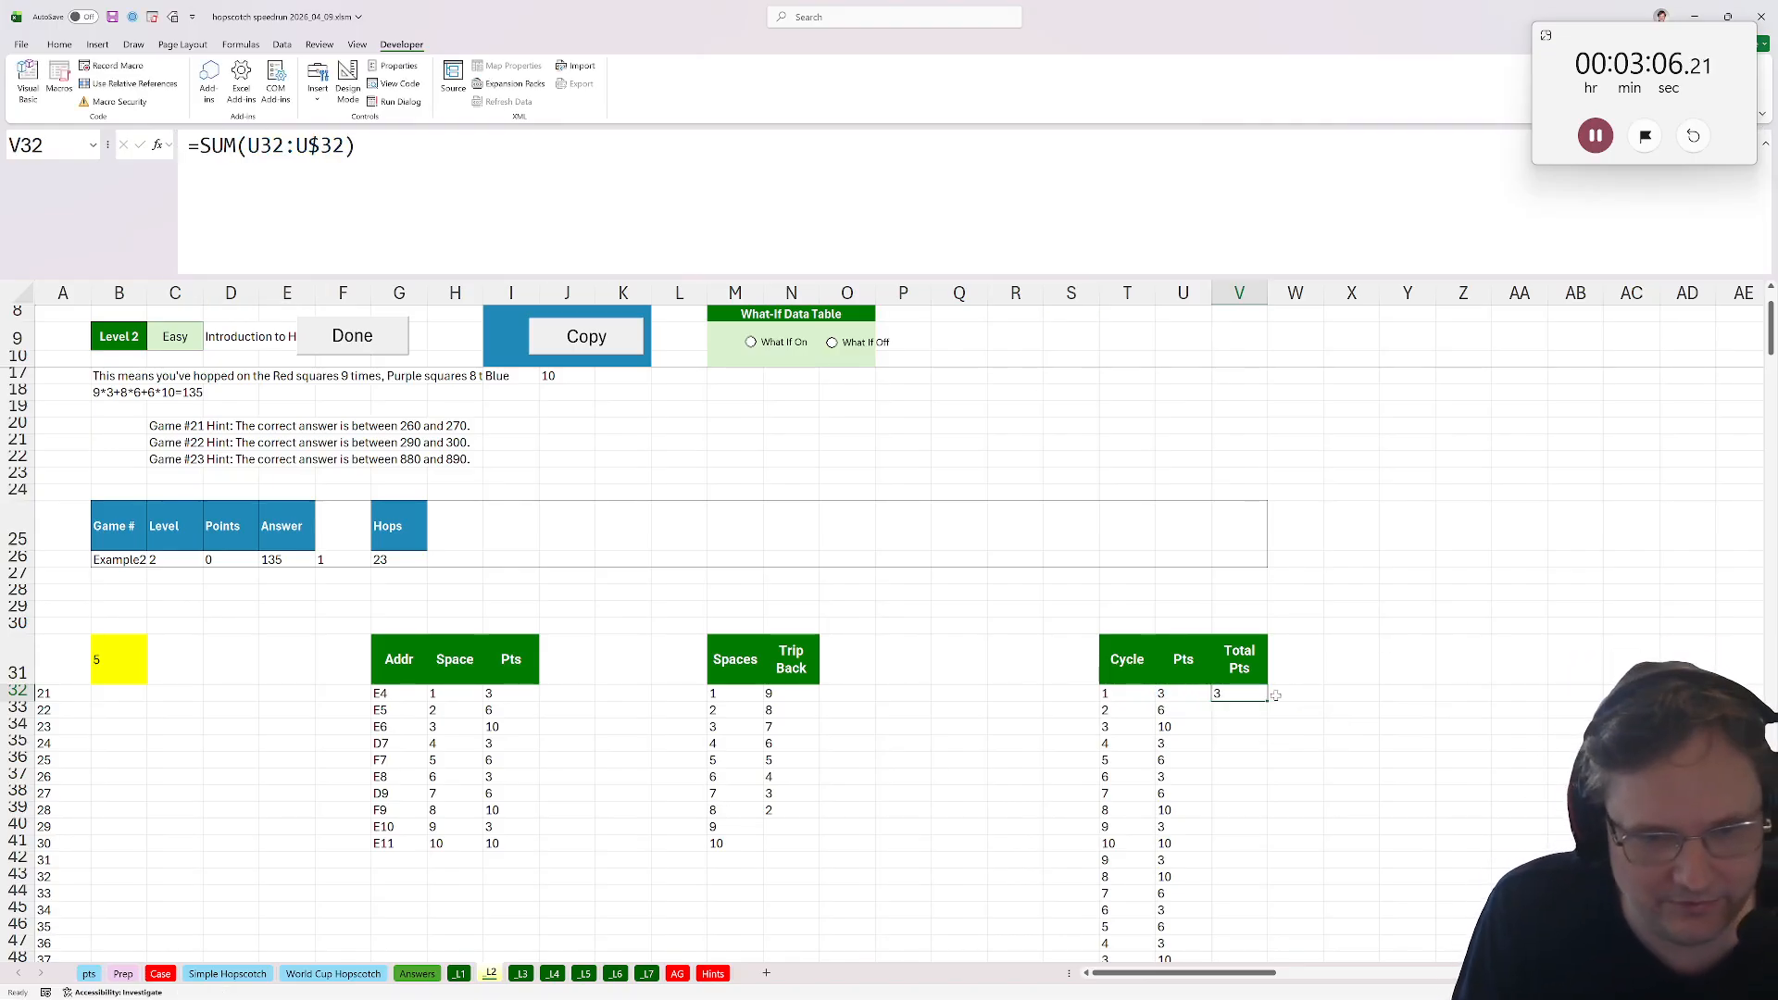
double_click(1268, 703)
Point the answer formula in B31 at the Total Pts column instead of the Cycle column.
double_click(111, 665)
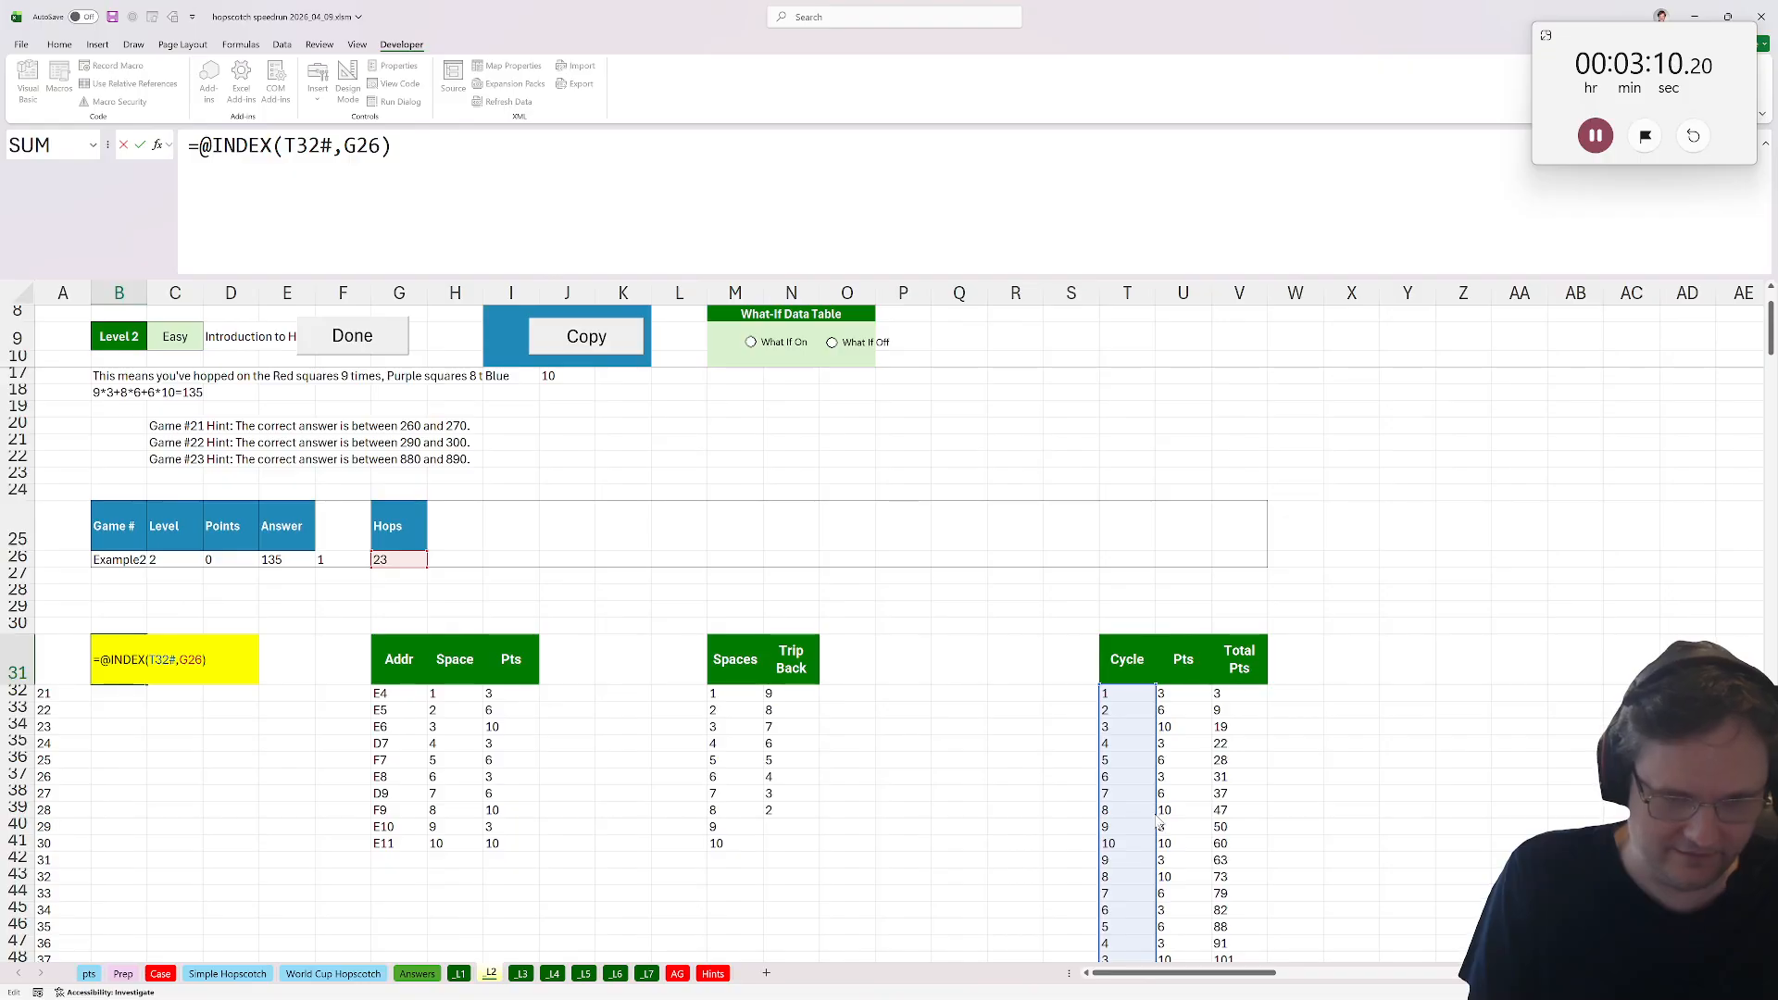
drag(1154, 813, 1204, 802)
key(Return)
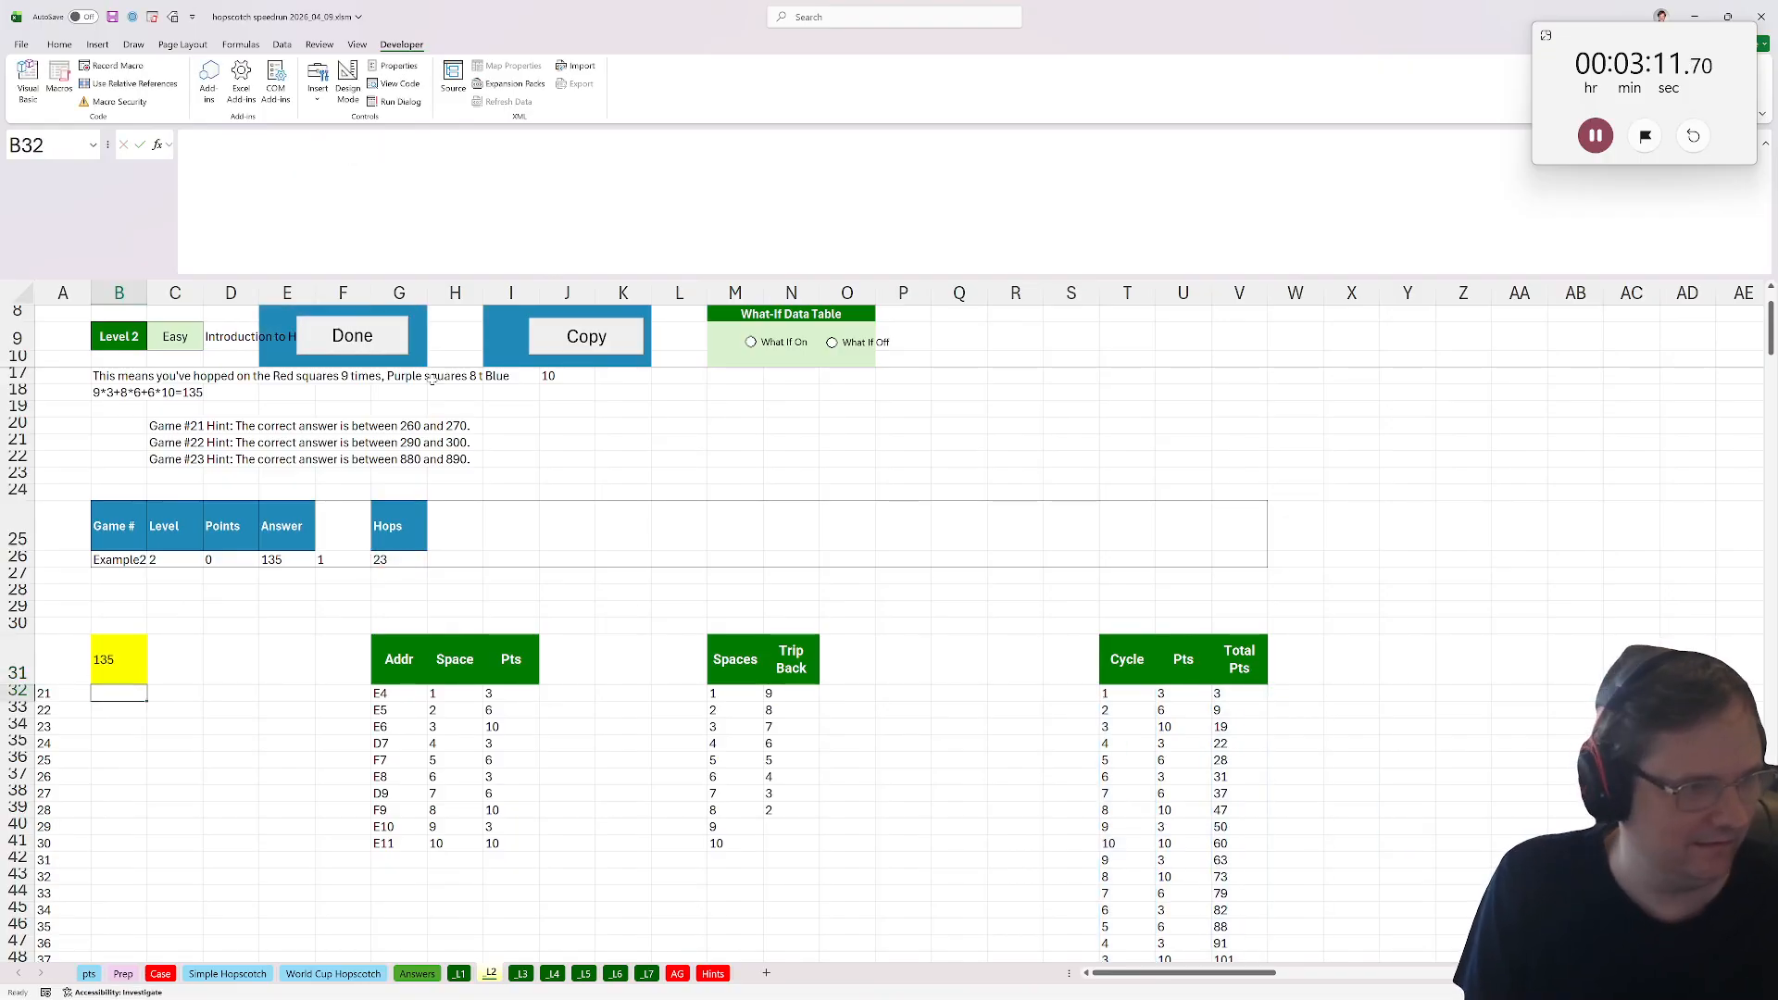
Go to the Level 3 sheet and move the Addr, Space and Pts table two columns left to E31:G41.
click(352, 335)
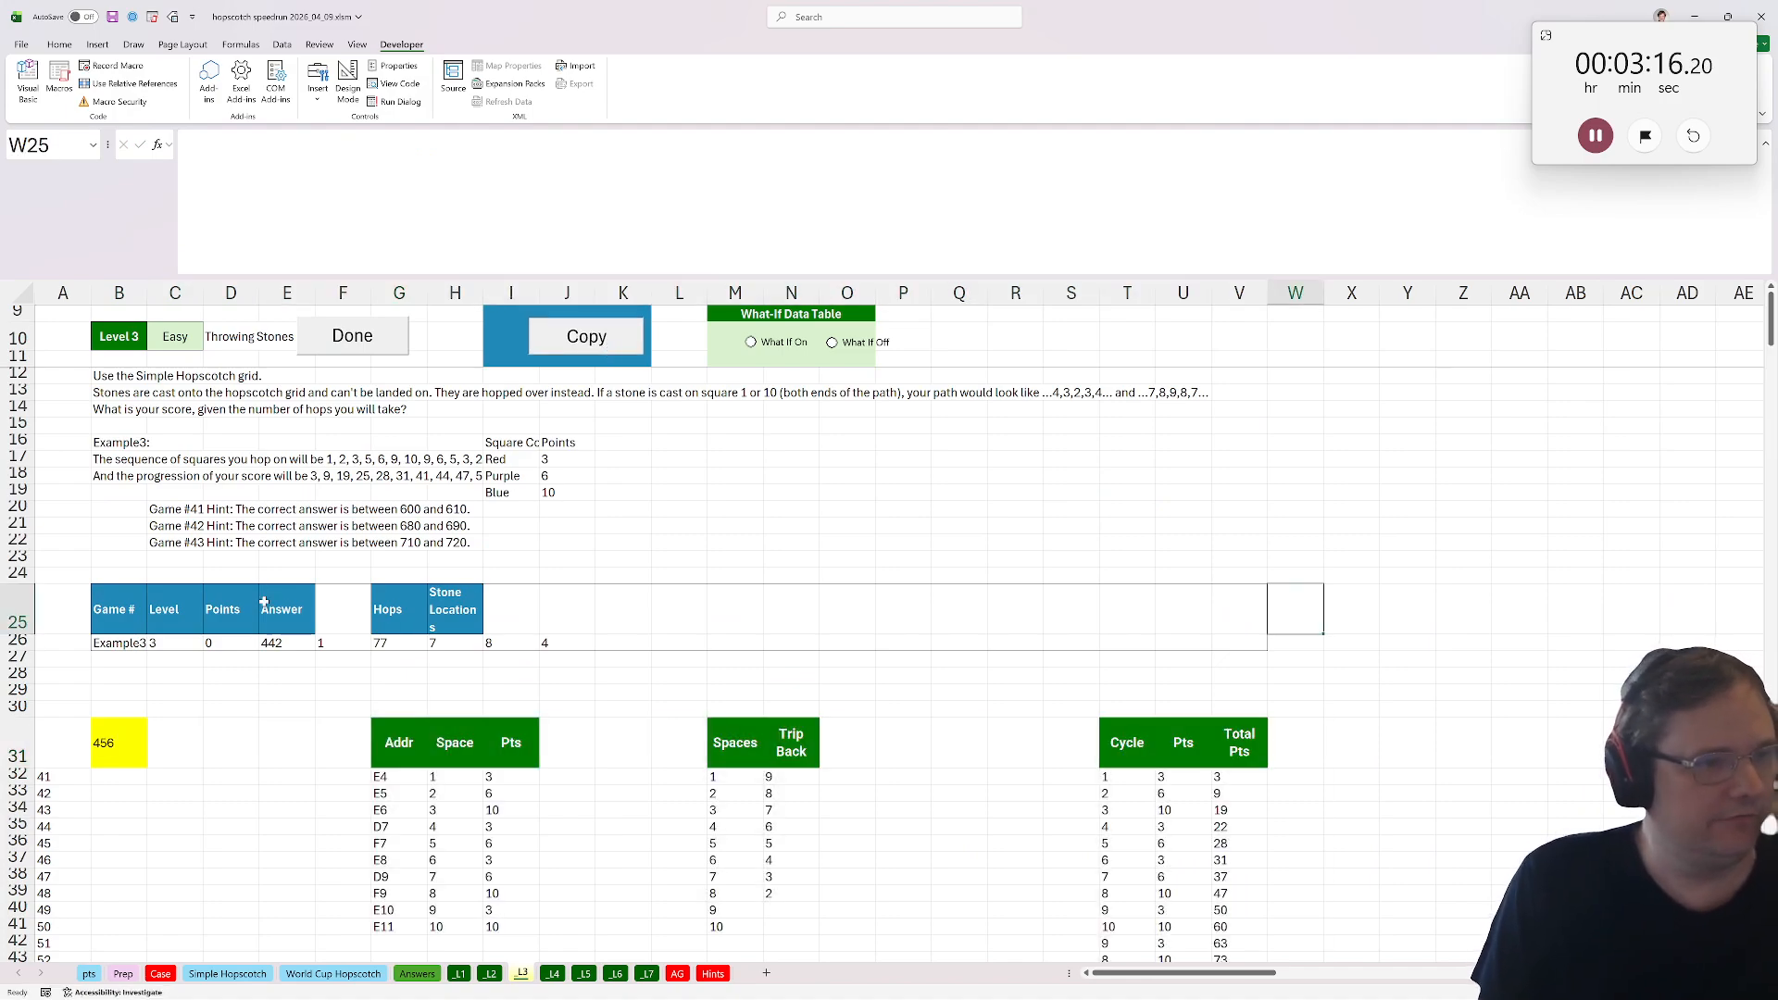
click(560, 764)
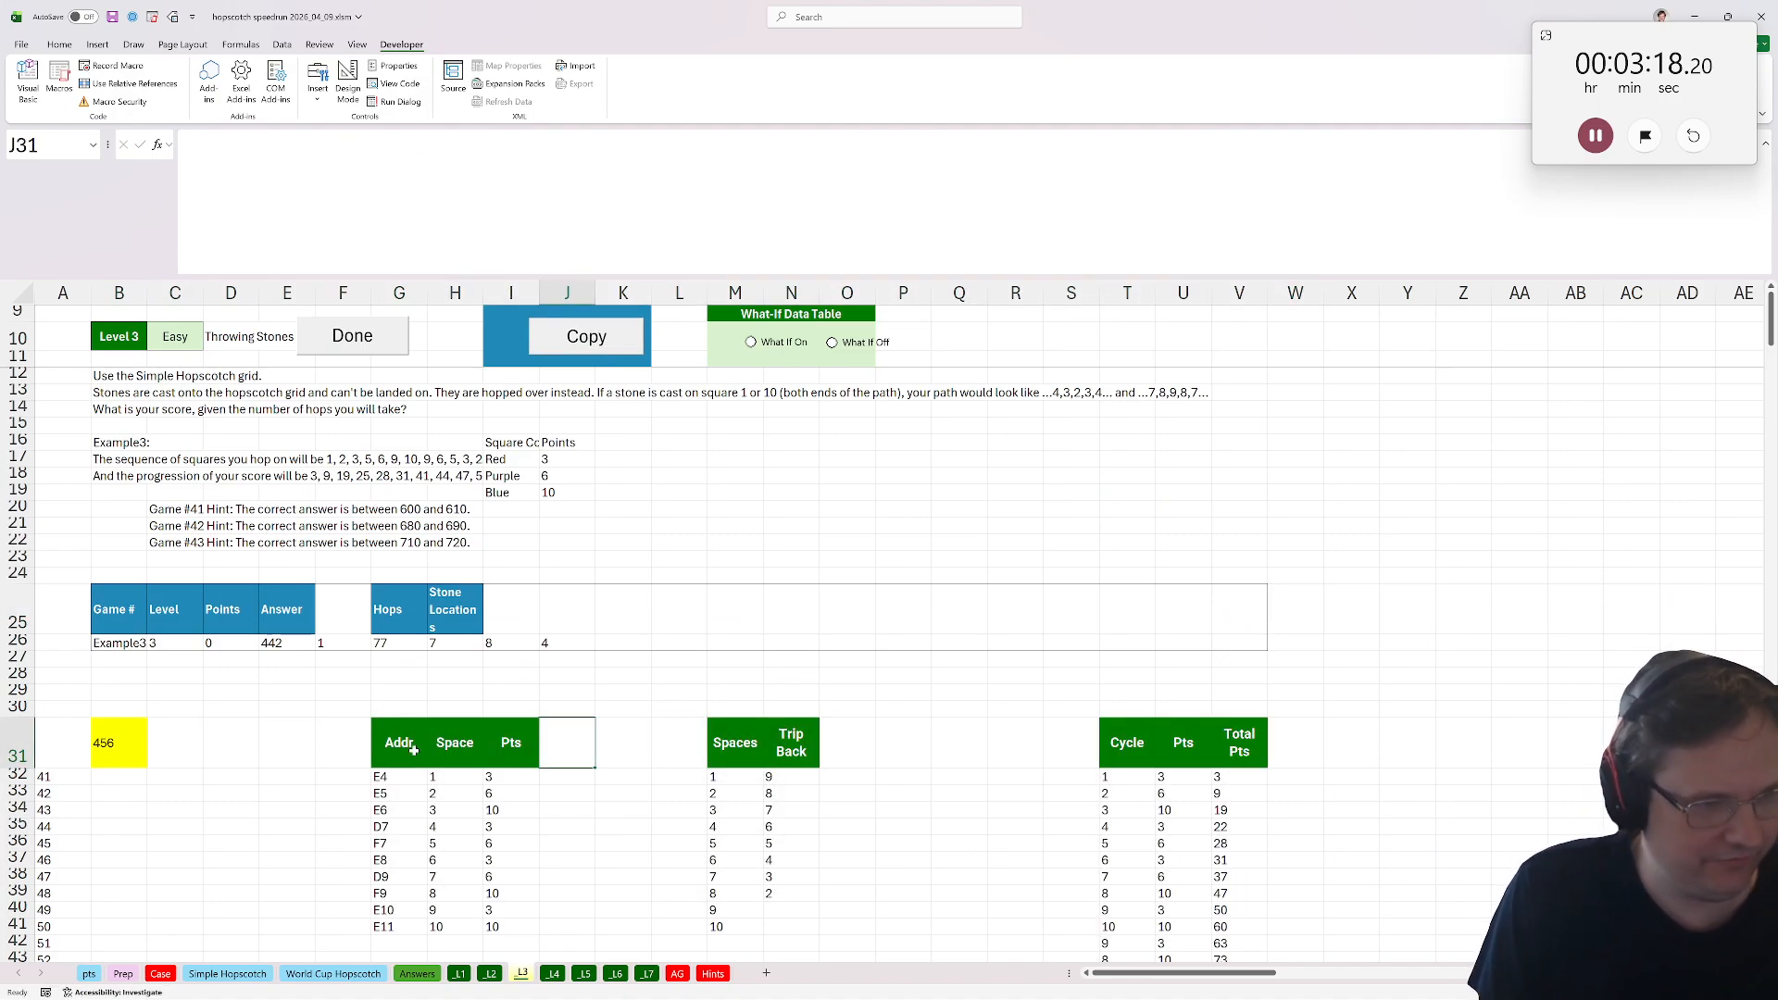
drag(413, 749, 519, 926)
drag(467, 719, 355, 757)
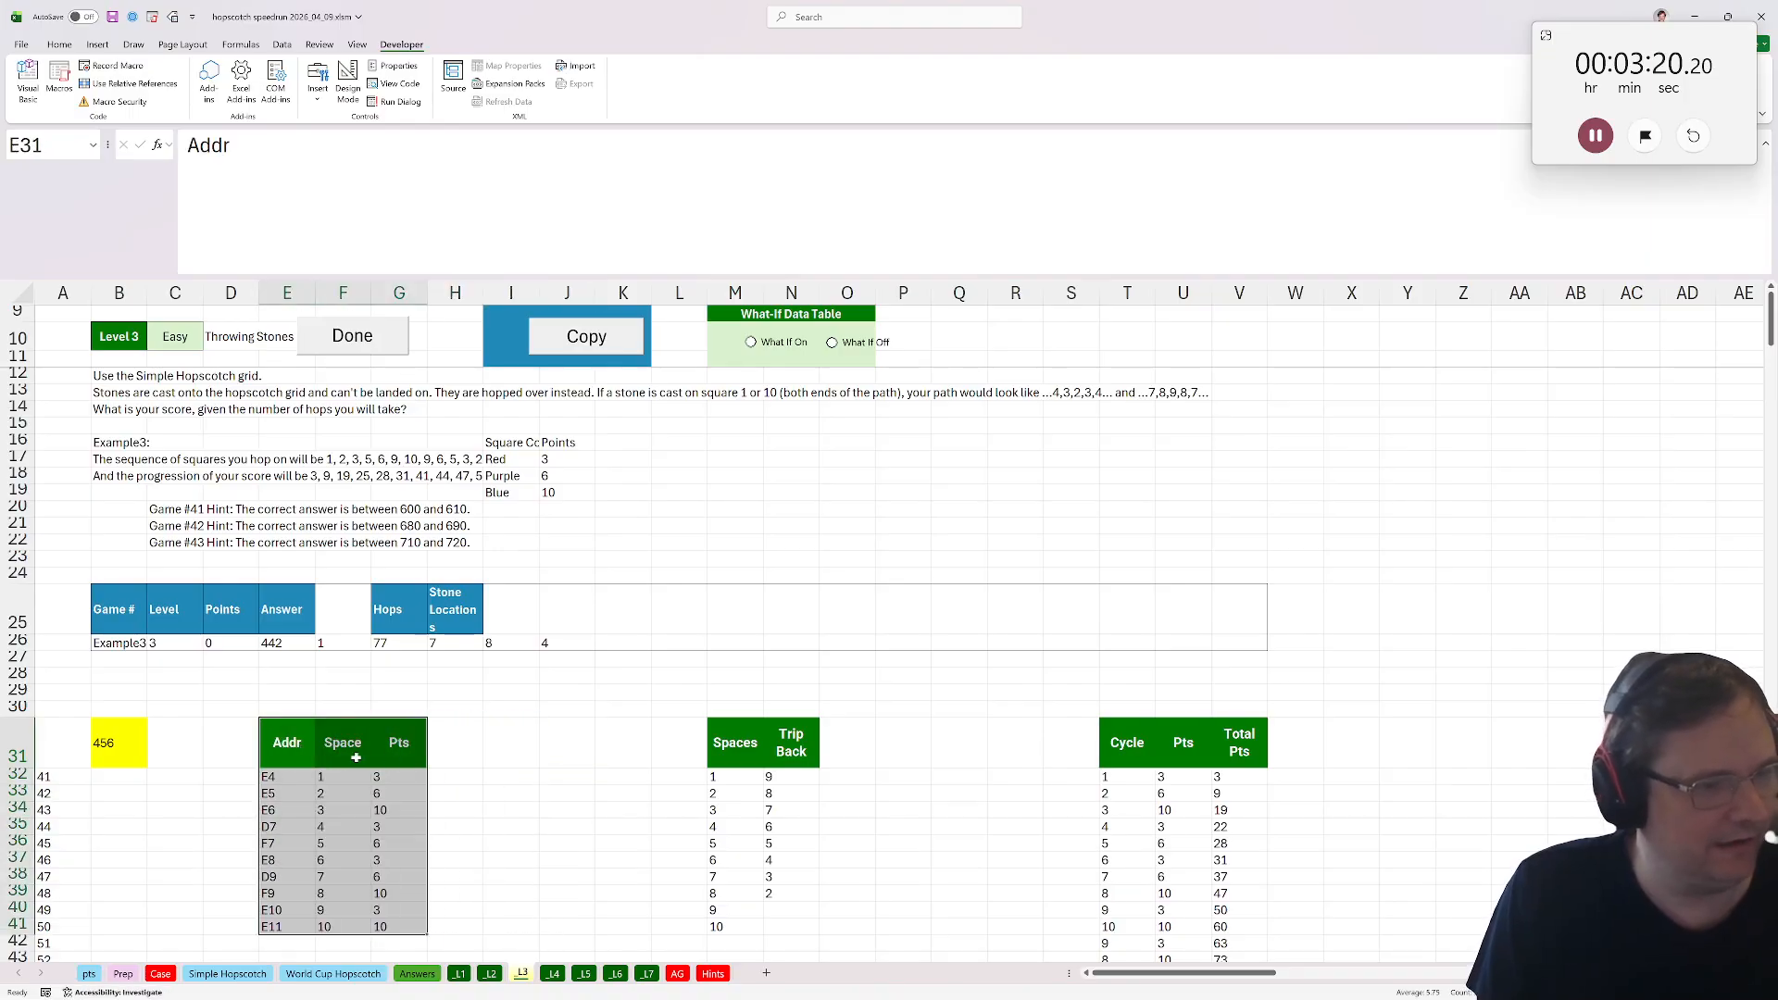
Add a Skip header in H31 and fill H32:H41 with =exists($H$26:$J$26,F32) to flag stone squares.
click(455, 743)
text(Skip[)
key(BackSpace)
key(Return)
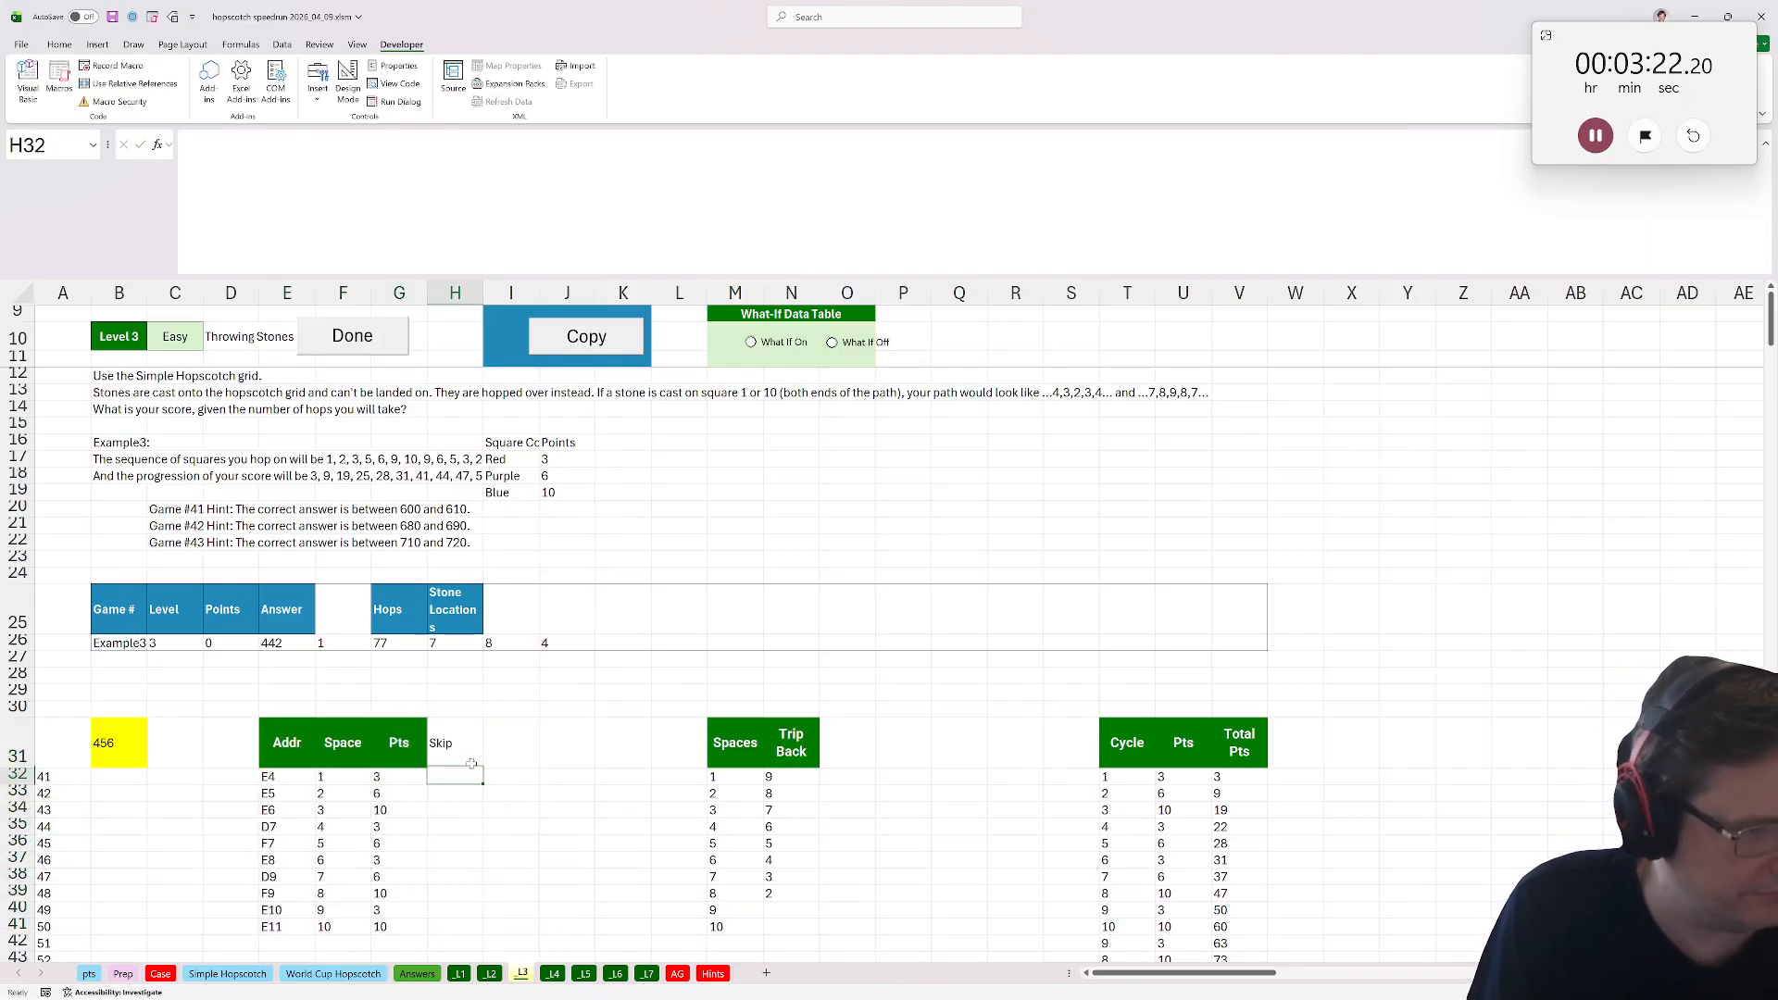
text(=exists()
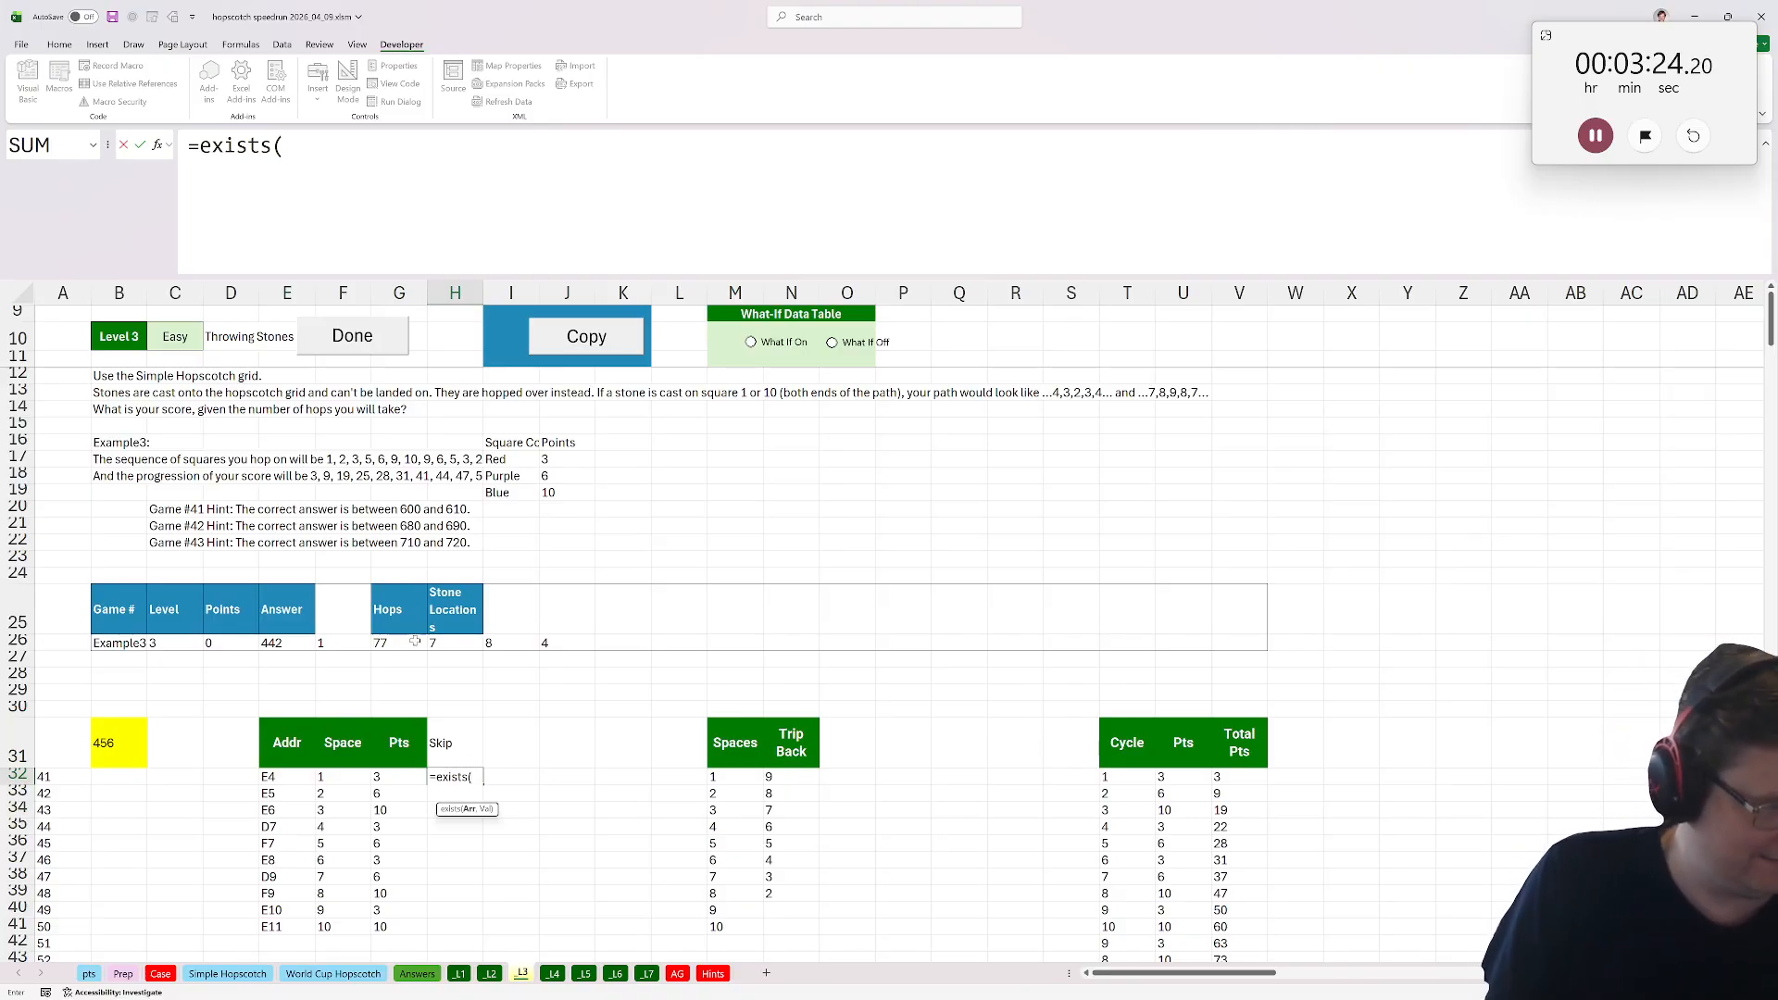
drag(435, 642, 563, 656)
key(F4)
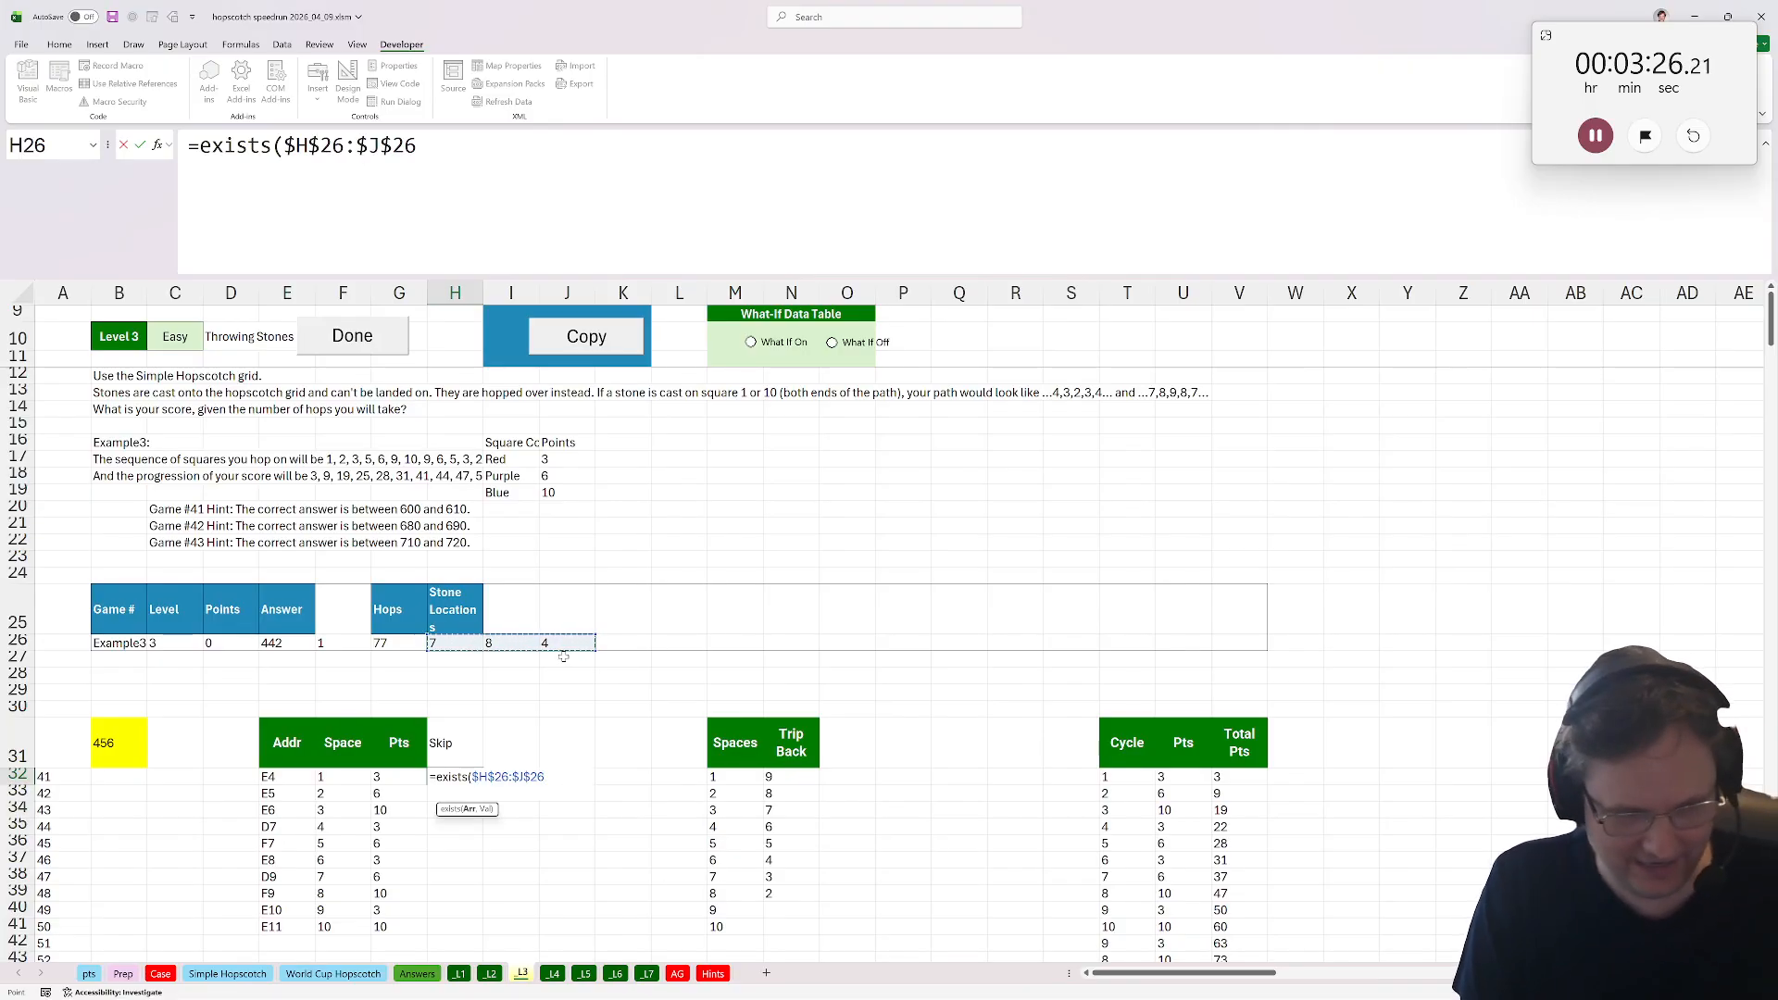
text(,)
click(406, 776)
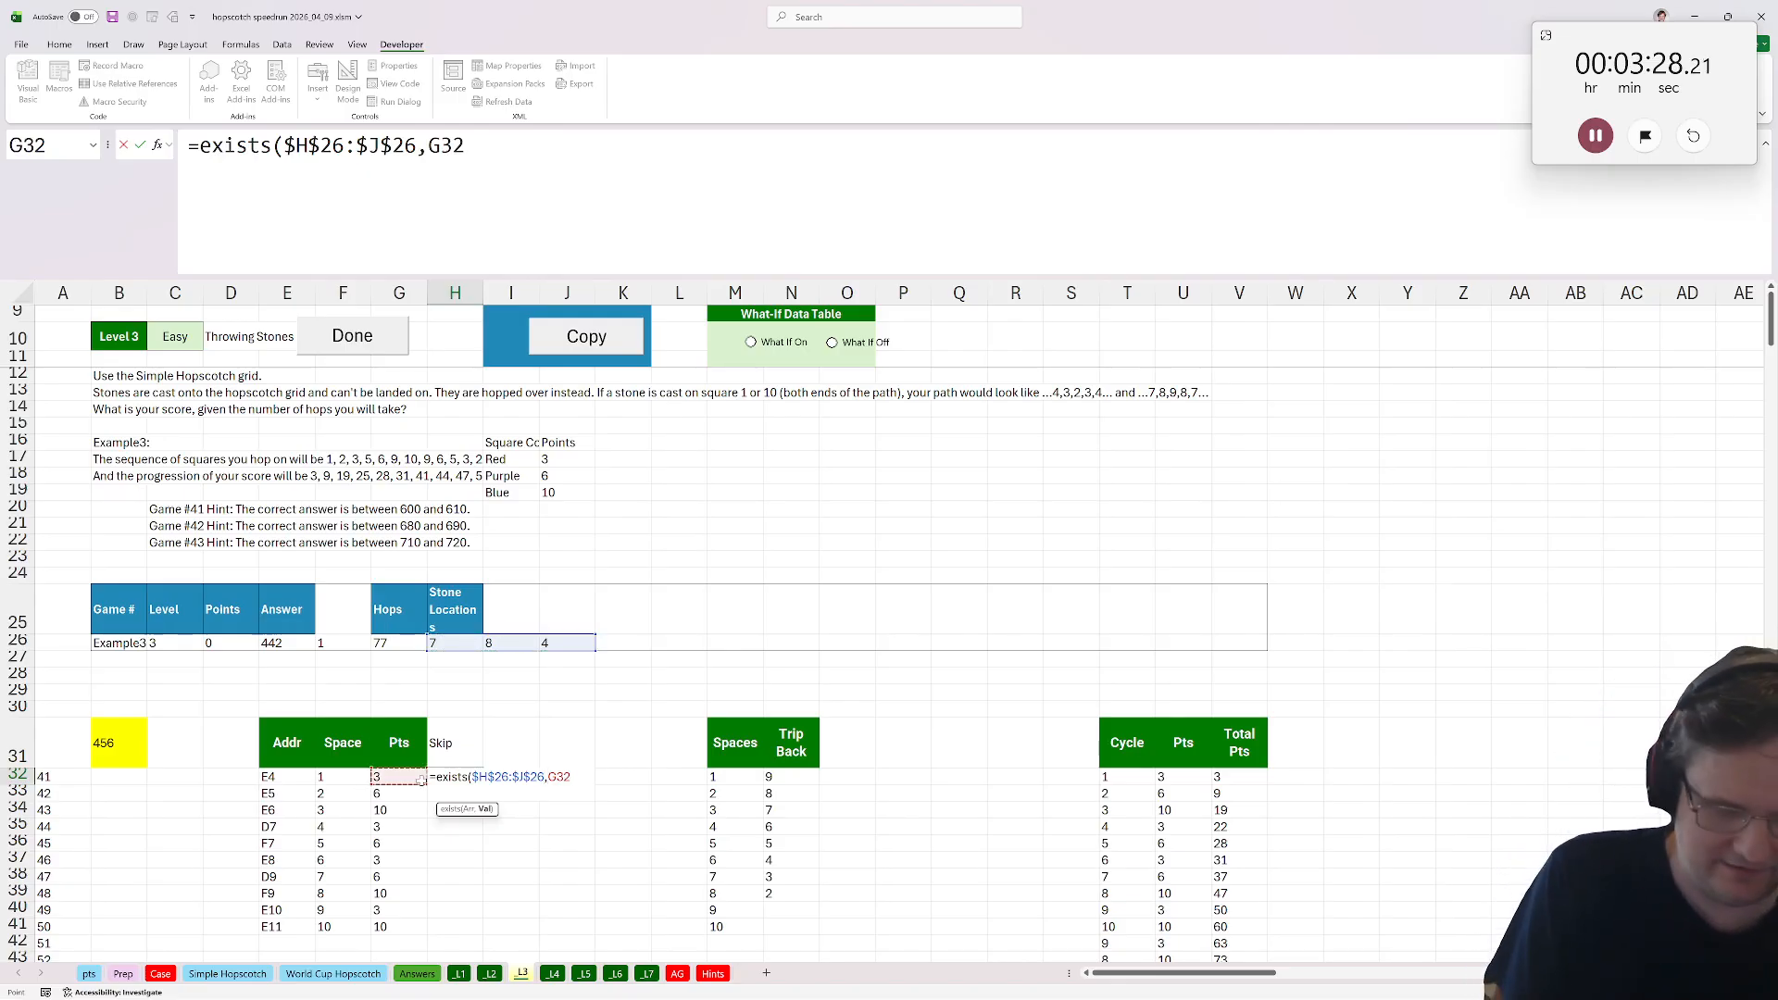
key(Left)
key(Up)
key(Down)
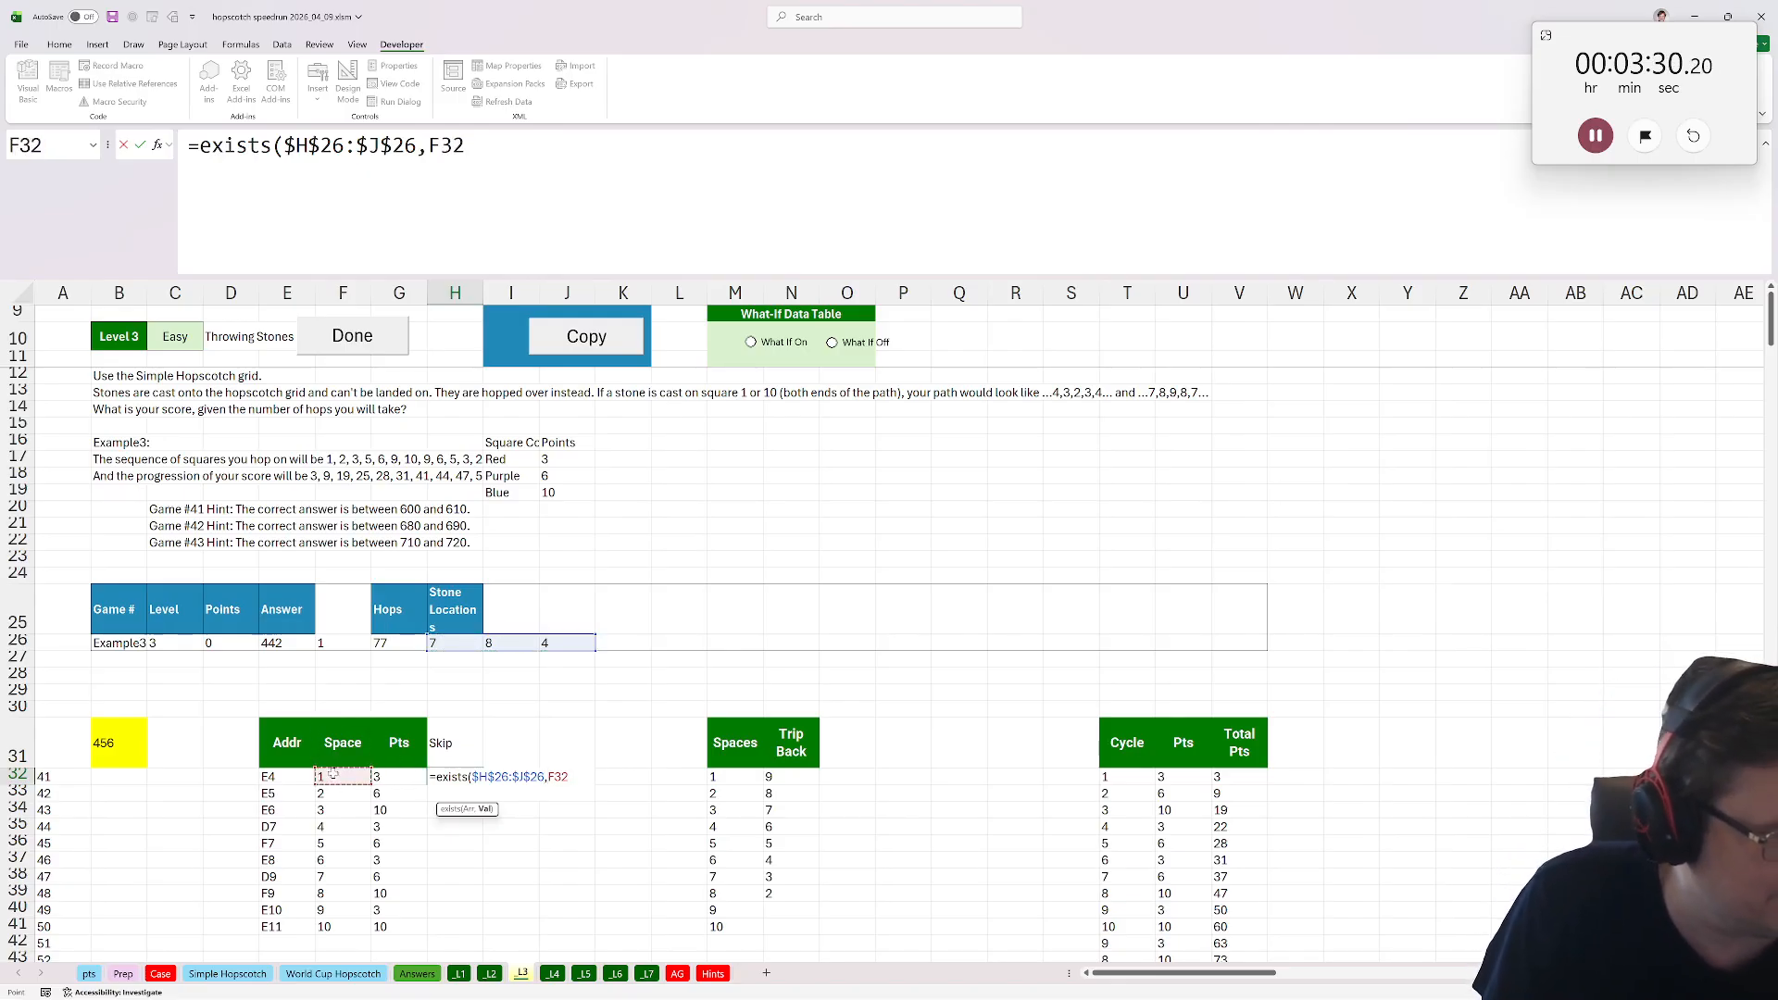
text())
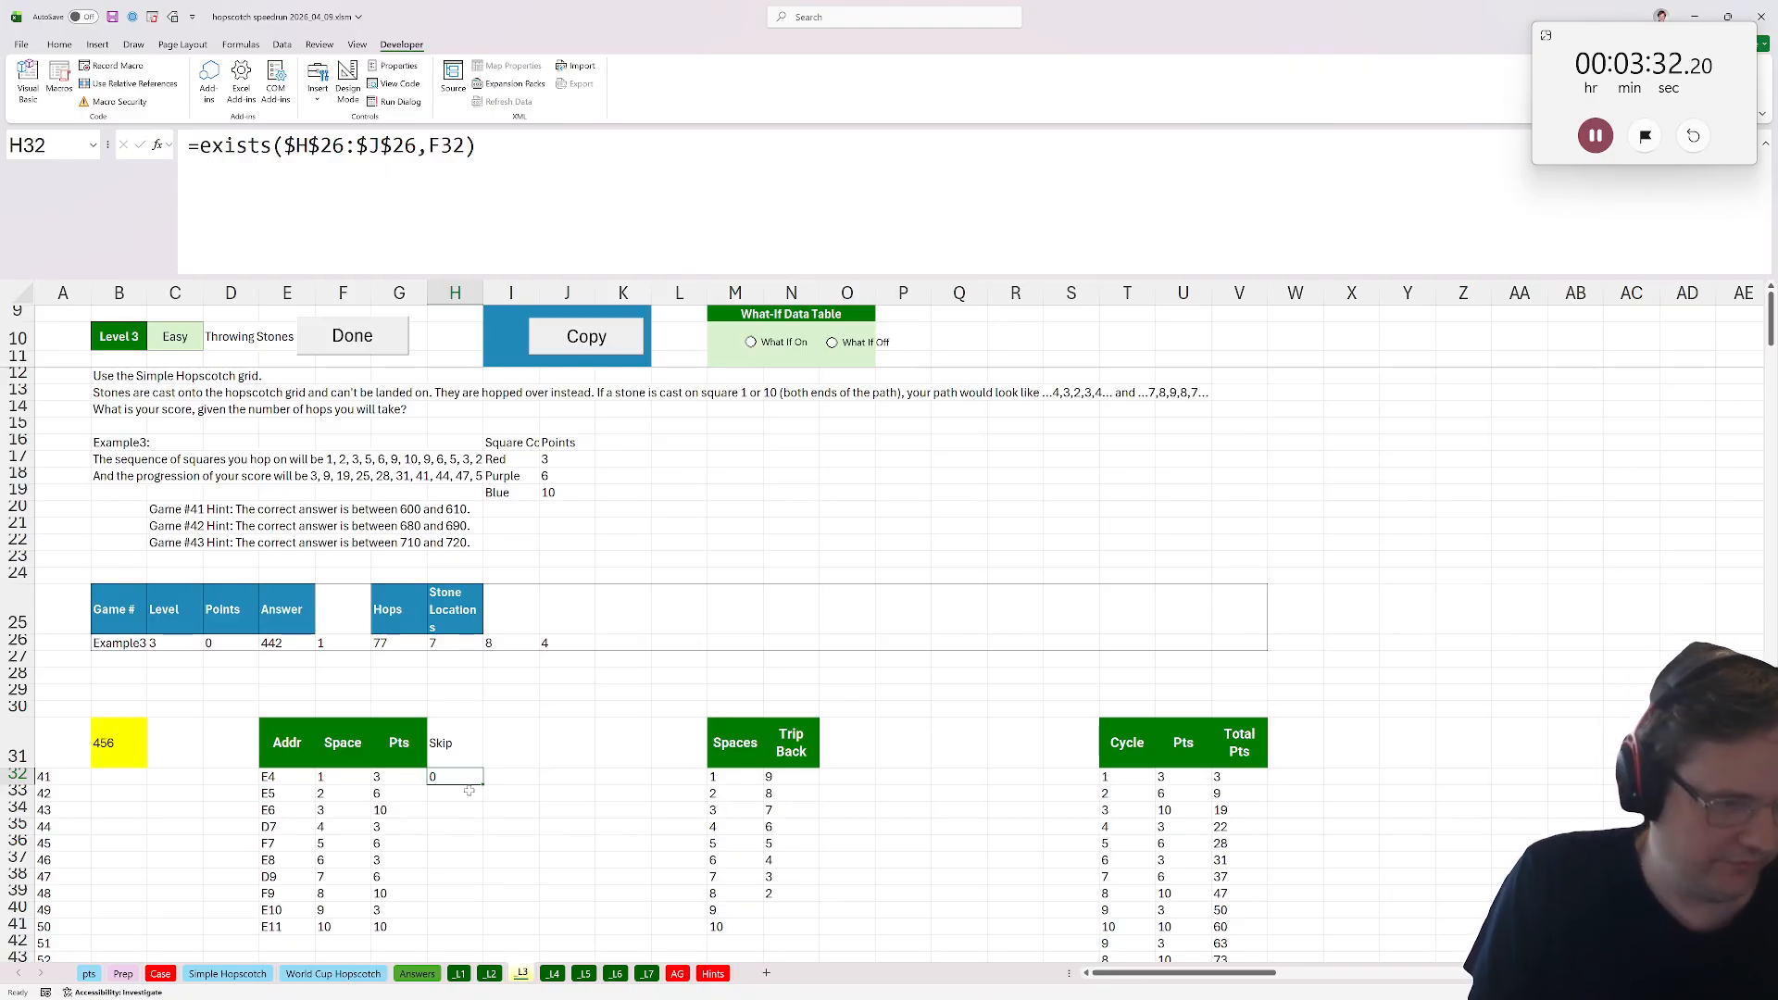
double_click(484, 786)
Copy the Pts header formatting onto the Skip header with Format Painter.
click(399, 742)
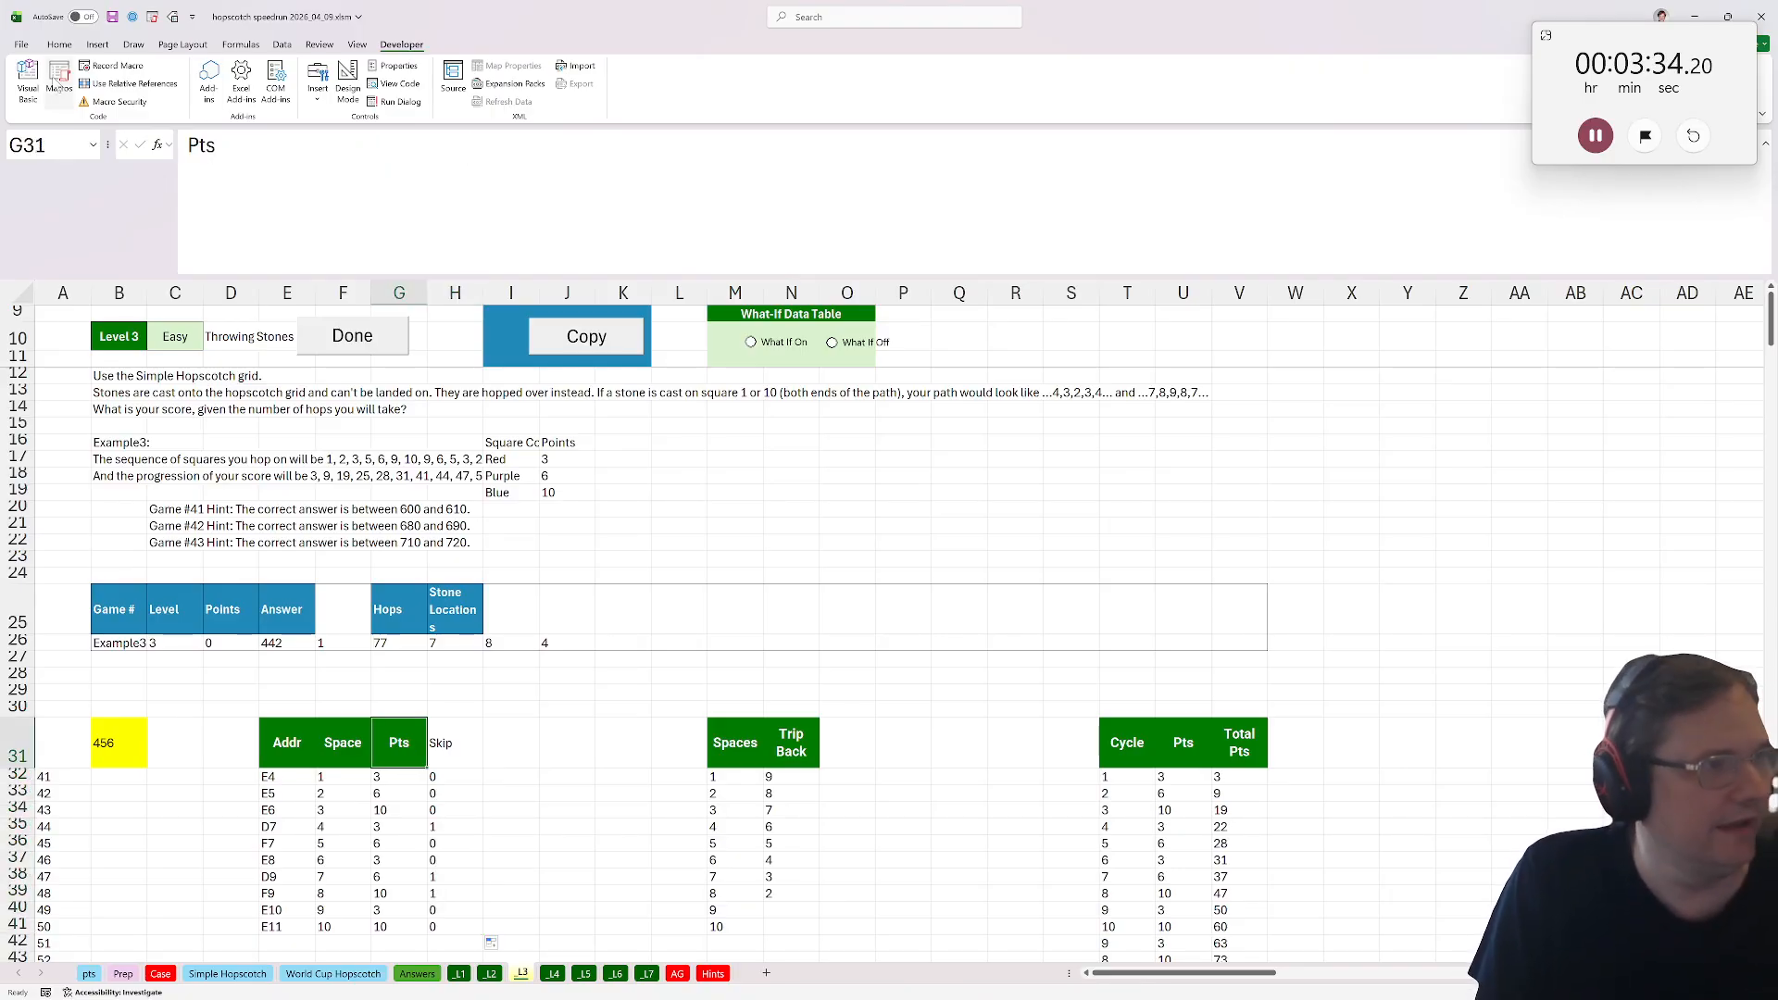
click(58, 47)
click(79, 100)
click(454, 742)
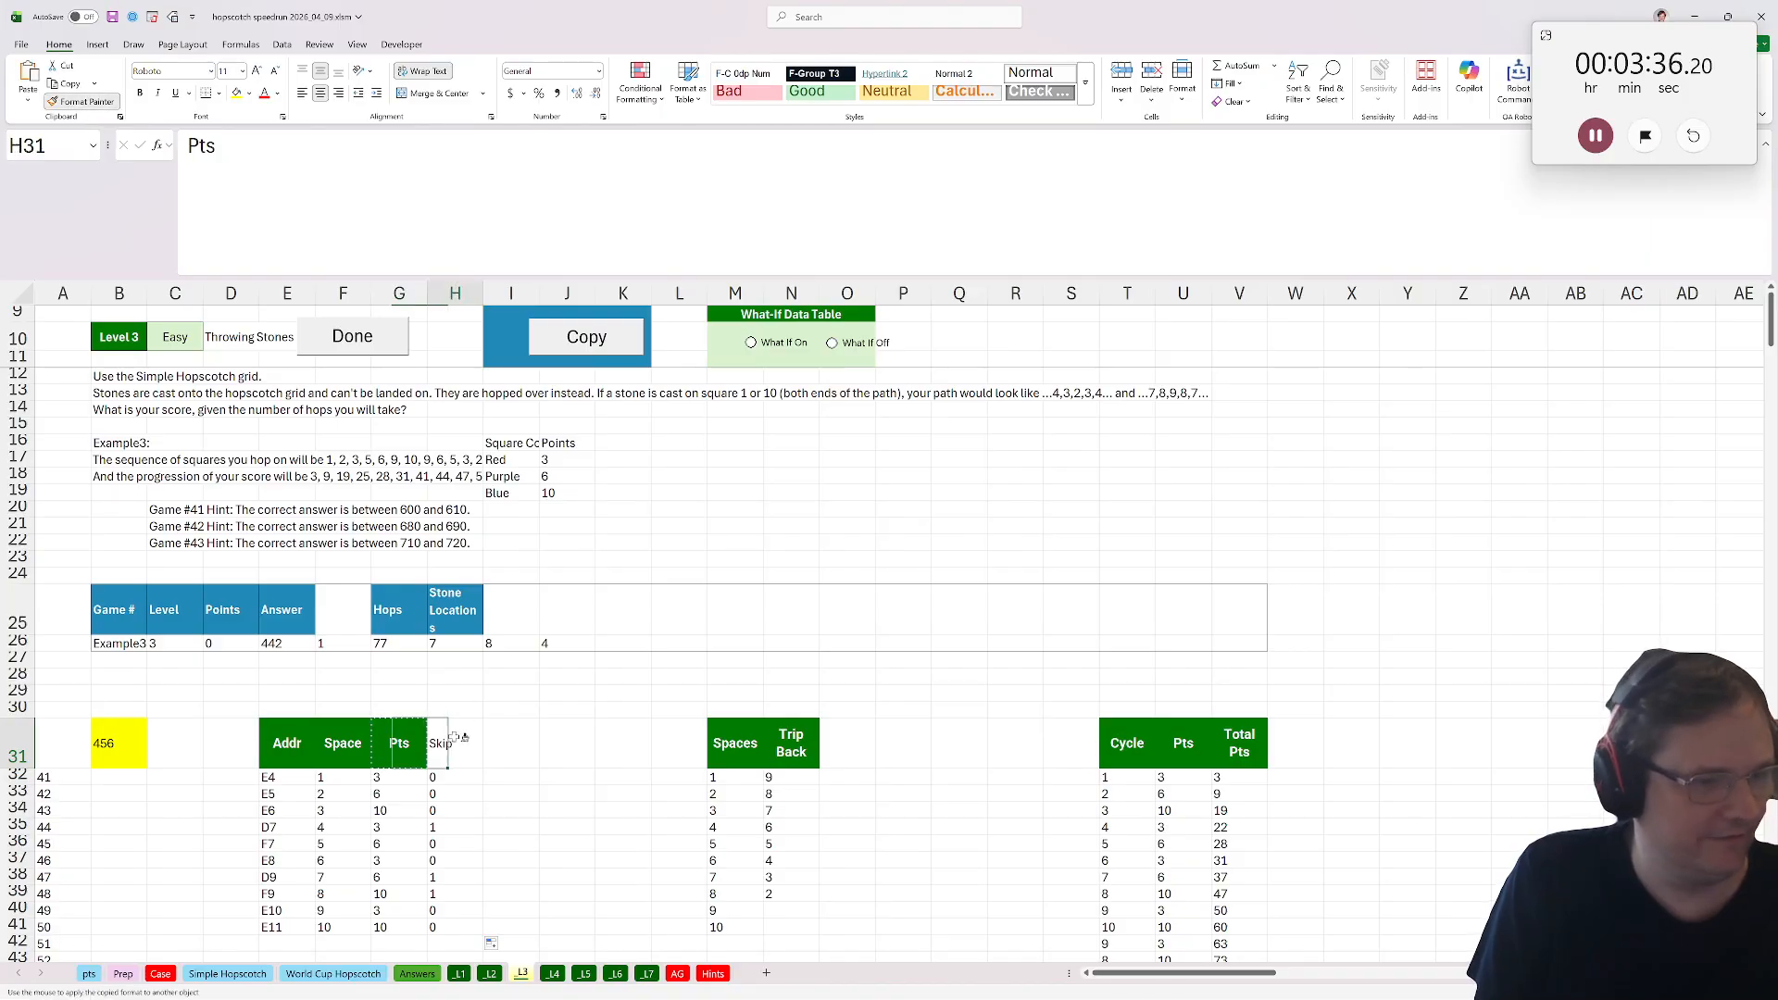
Replace the Spaces formula in M32 with =FILTER(F32:F41,H32:H41=0) so skipped stone squares are dropped.
click(730, 778)
click(201, 139)
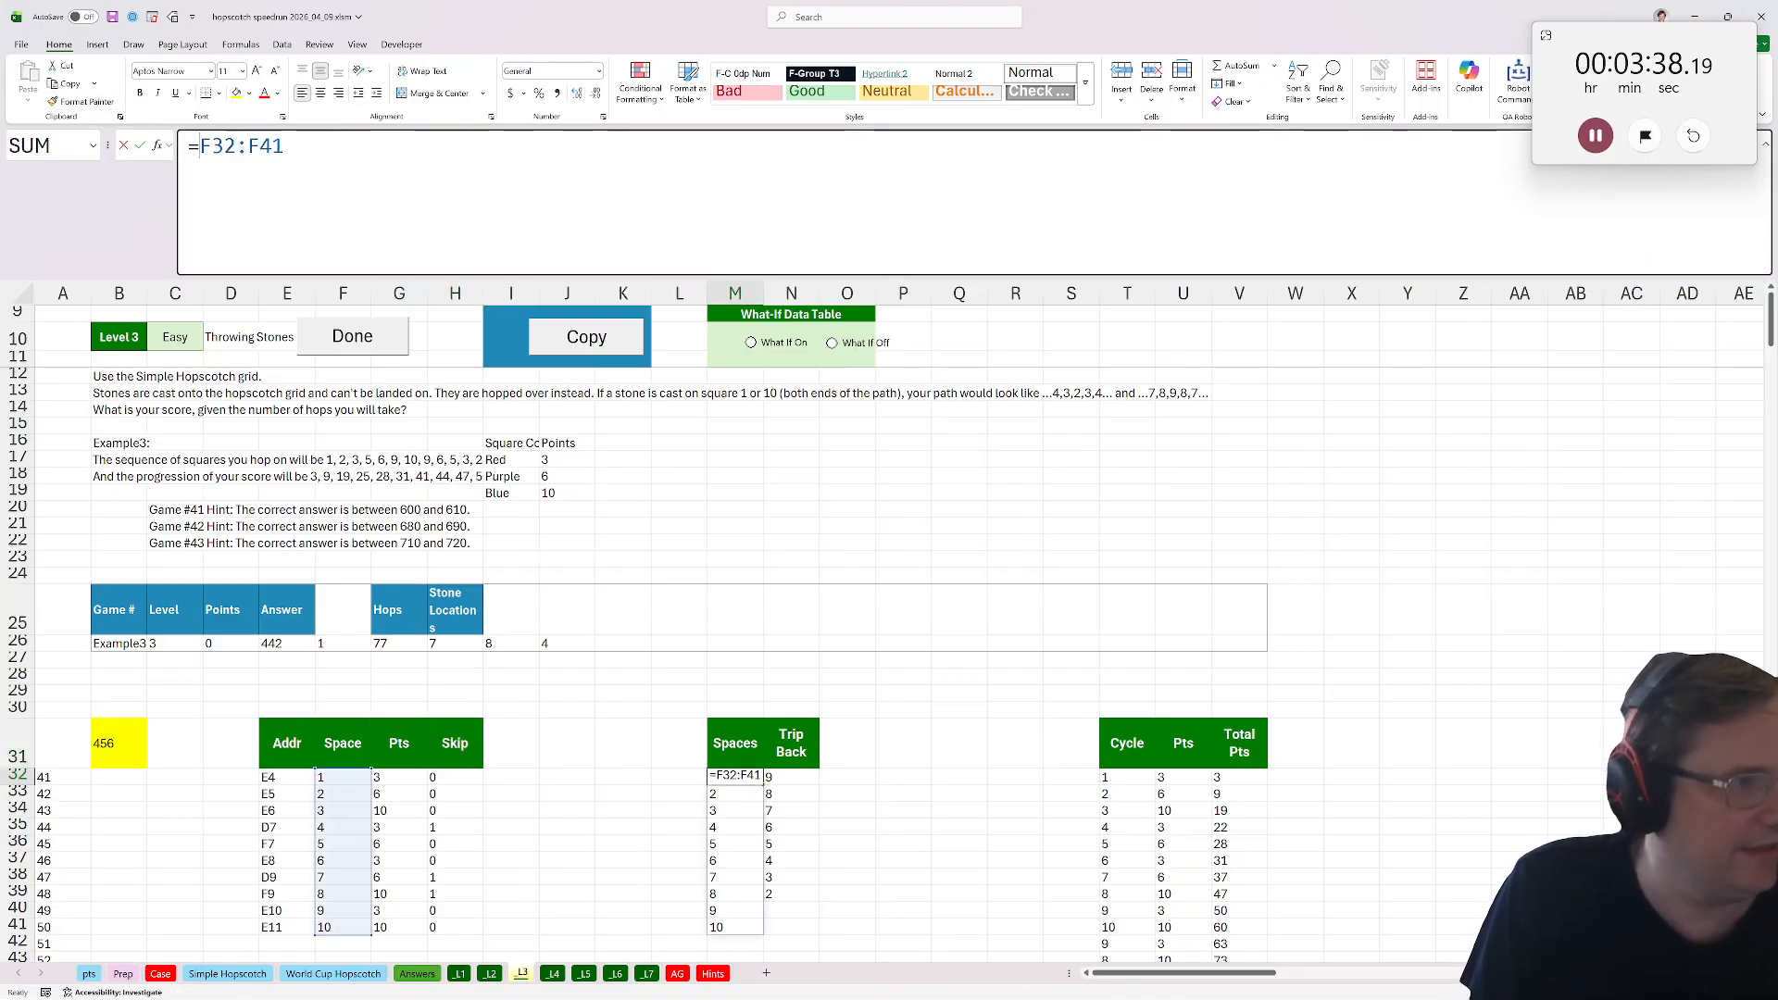
text(filter(F32:F41)
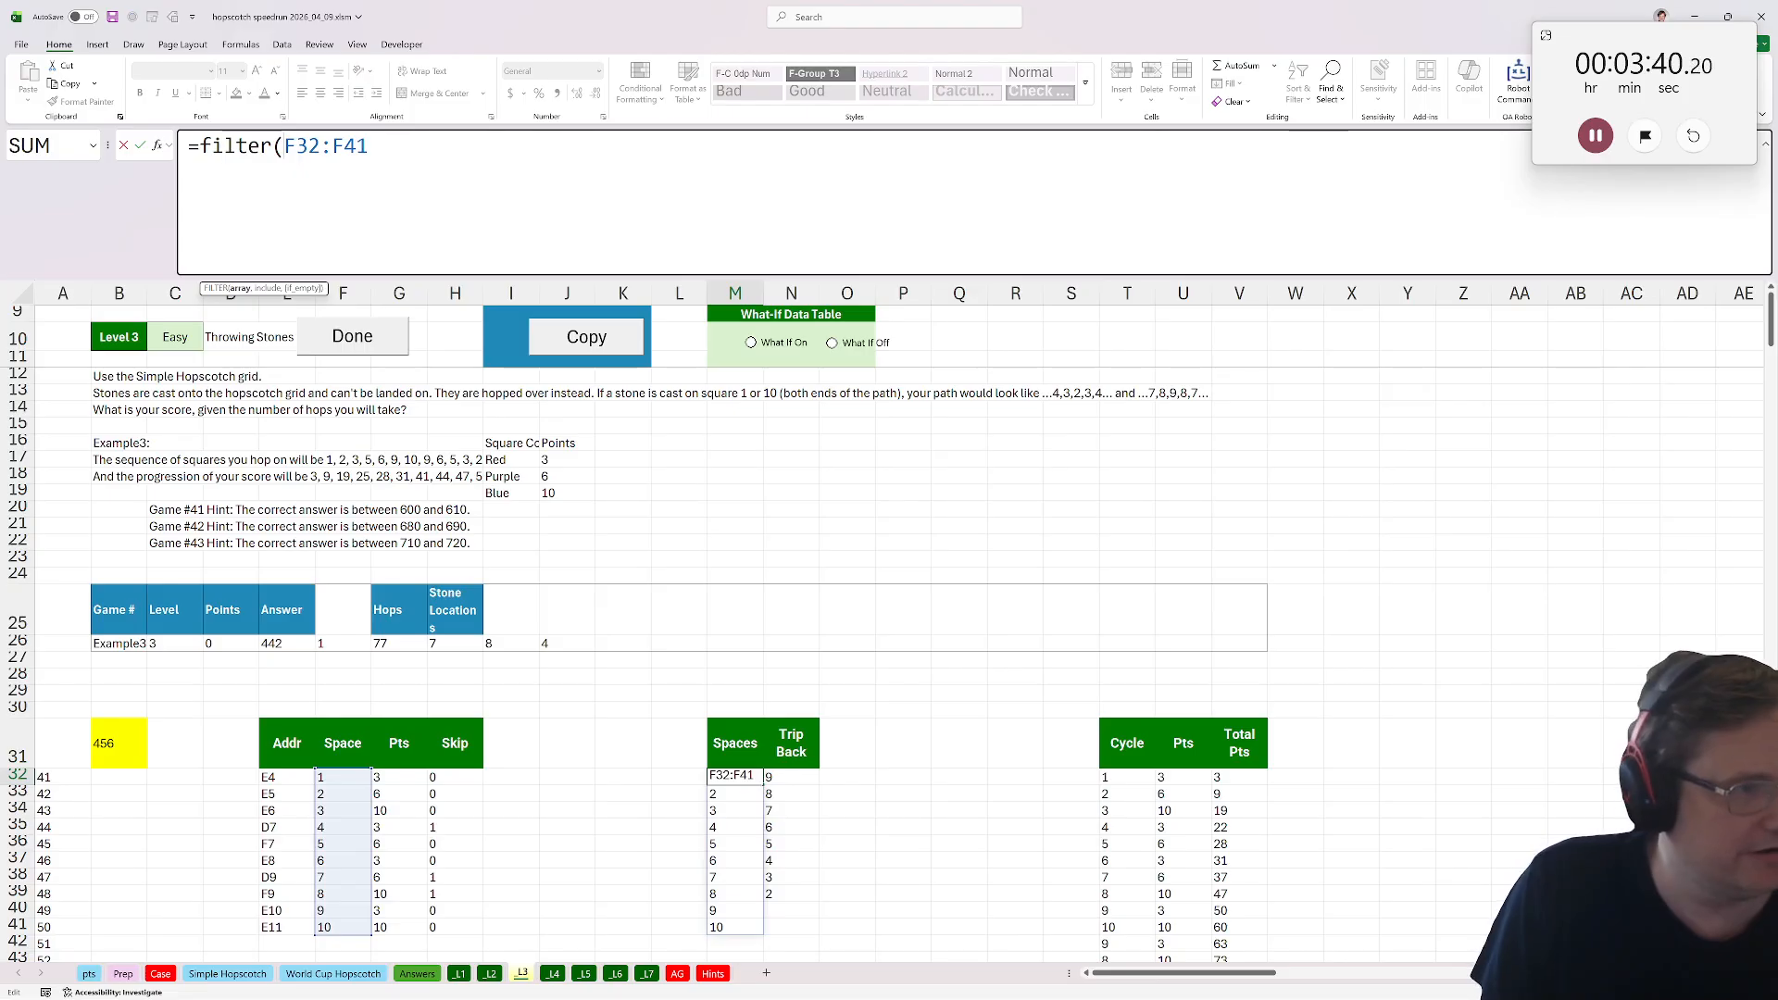
text(,)
drag(455, 777, 516, 946)
text(=0))
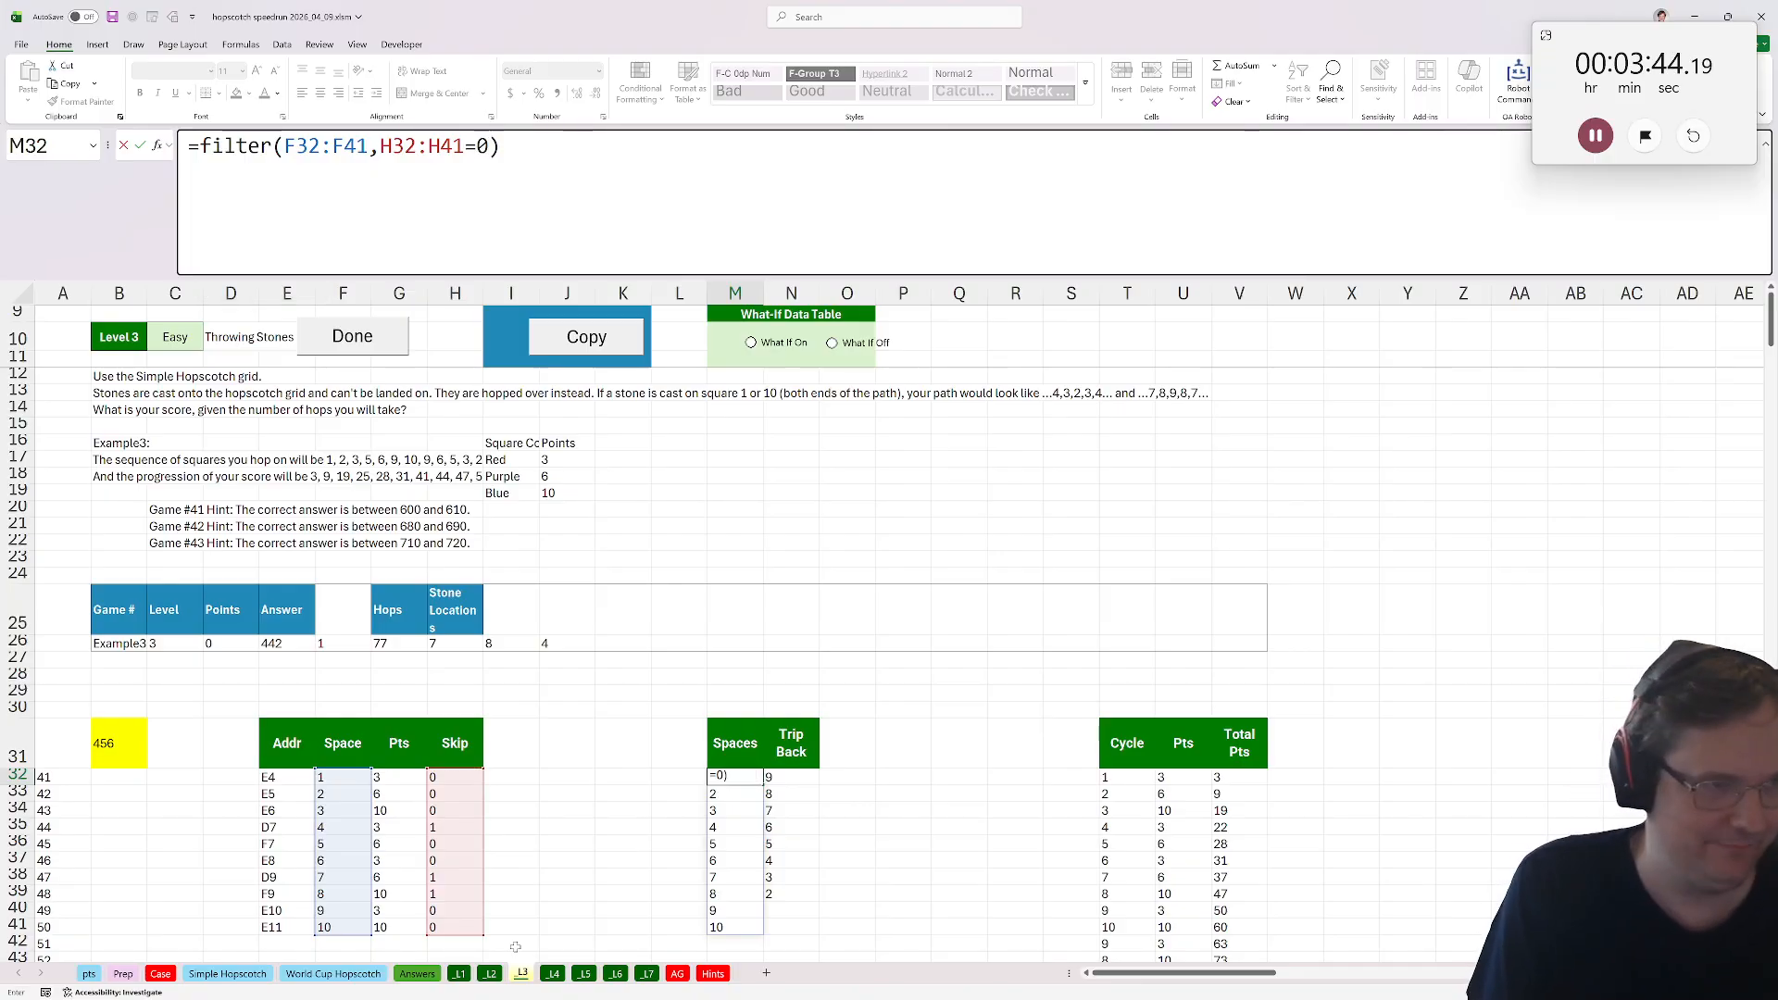
key(Return)
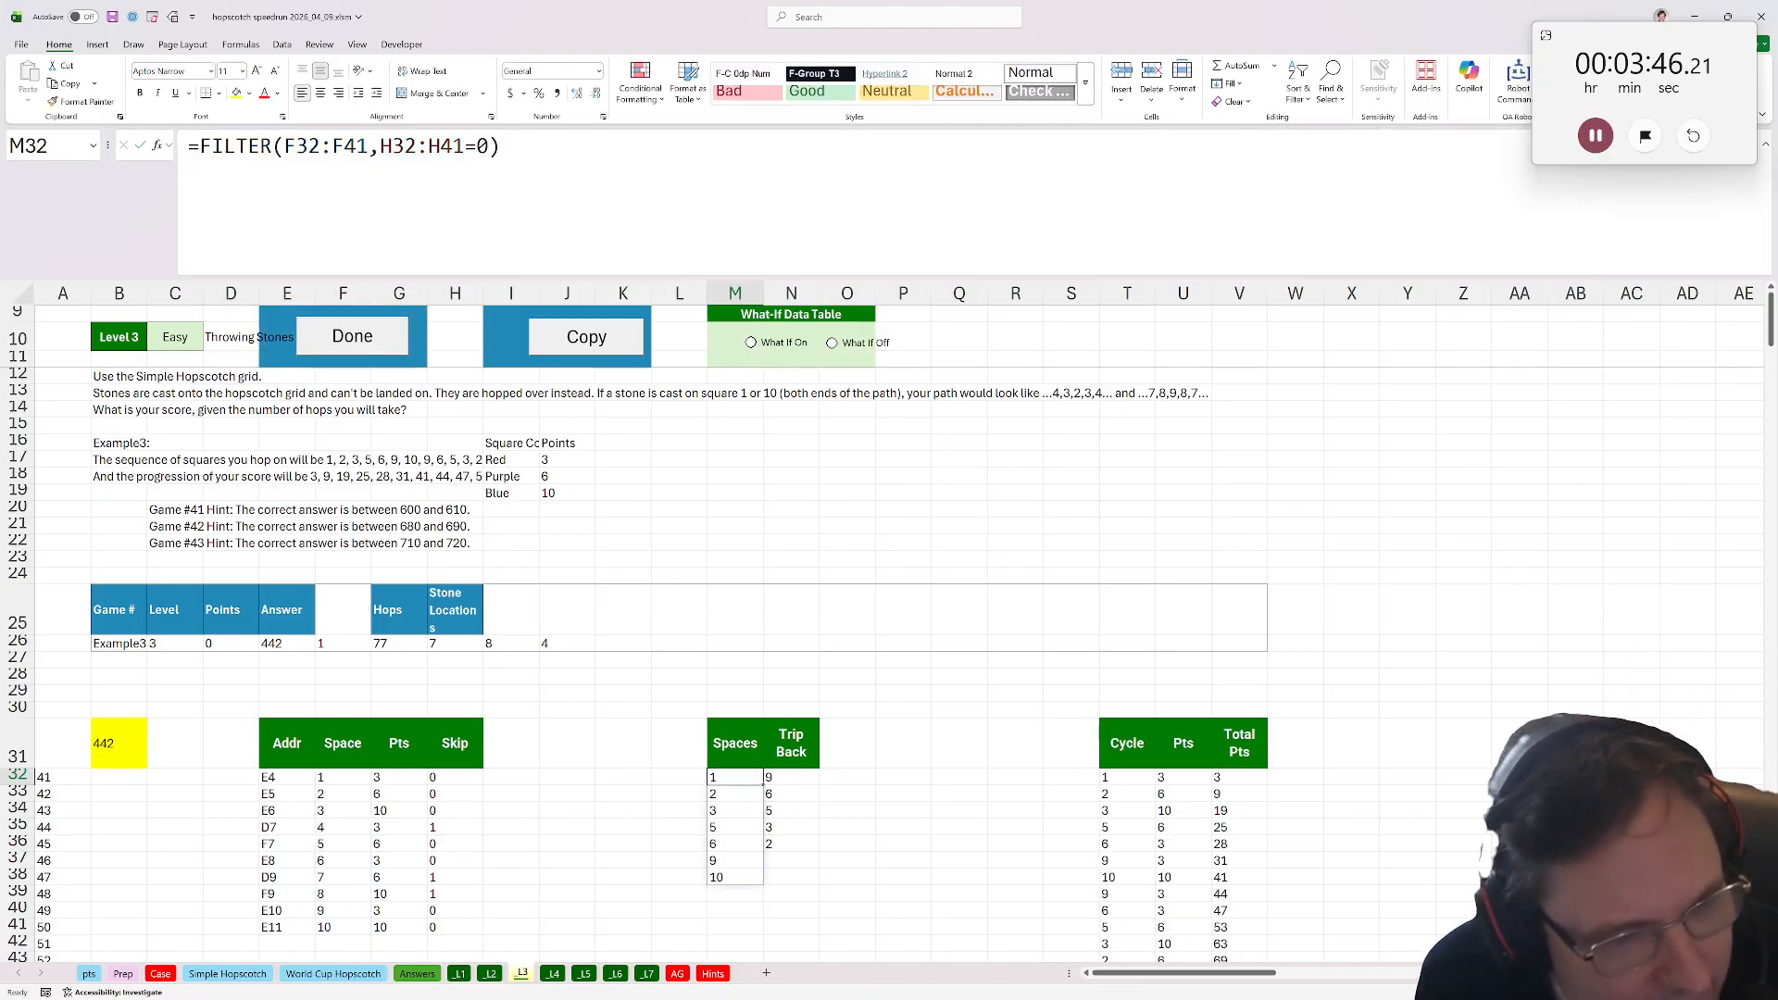
Mark Level 3 done, move to the Level 4 sheet and copy the calculation tables into it.
click(1109, 776)
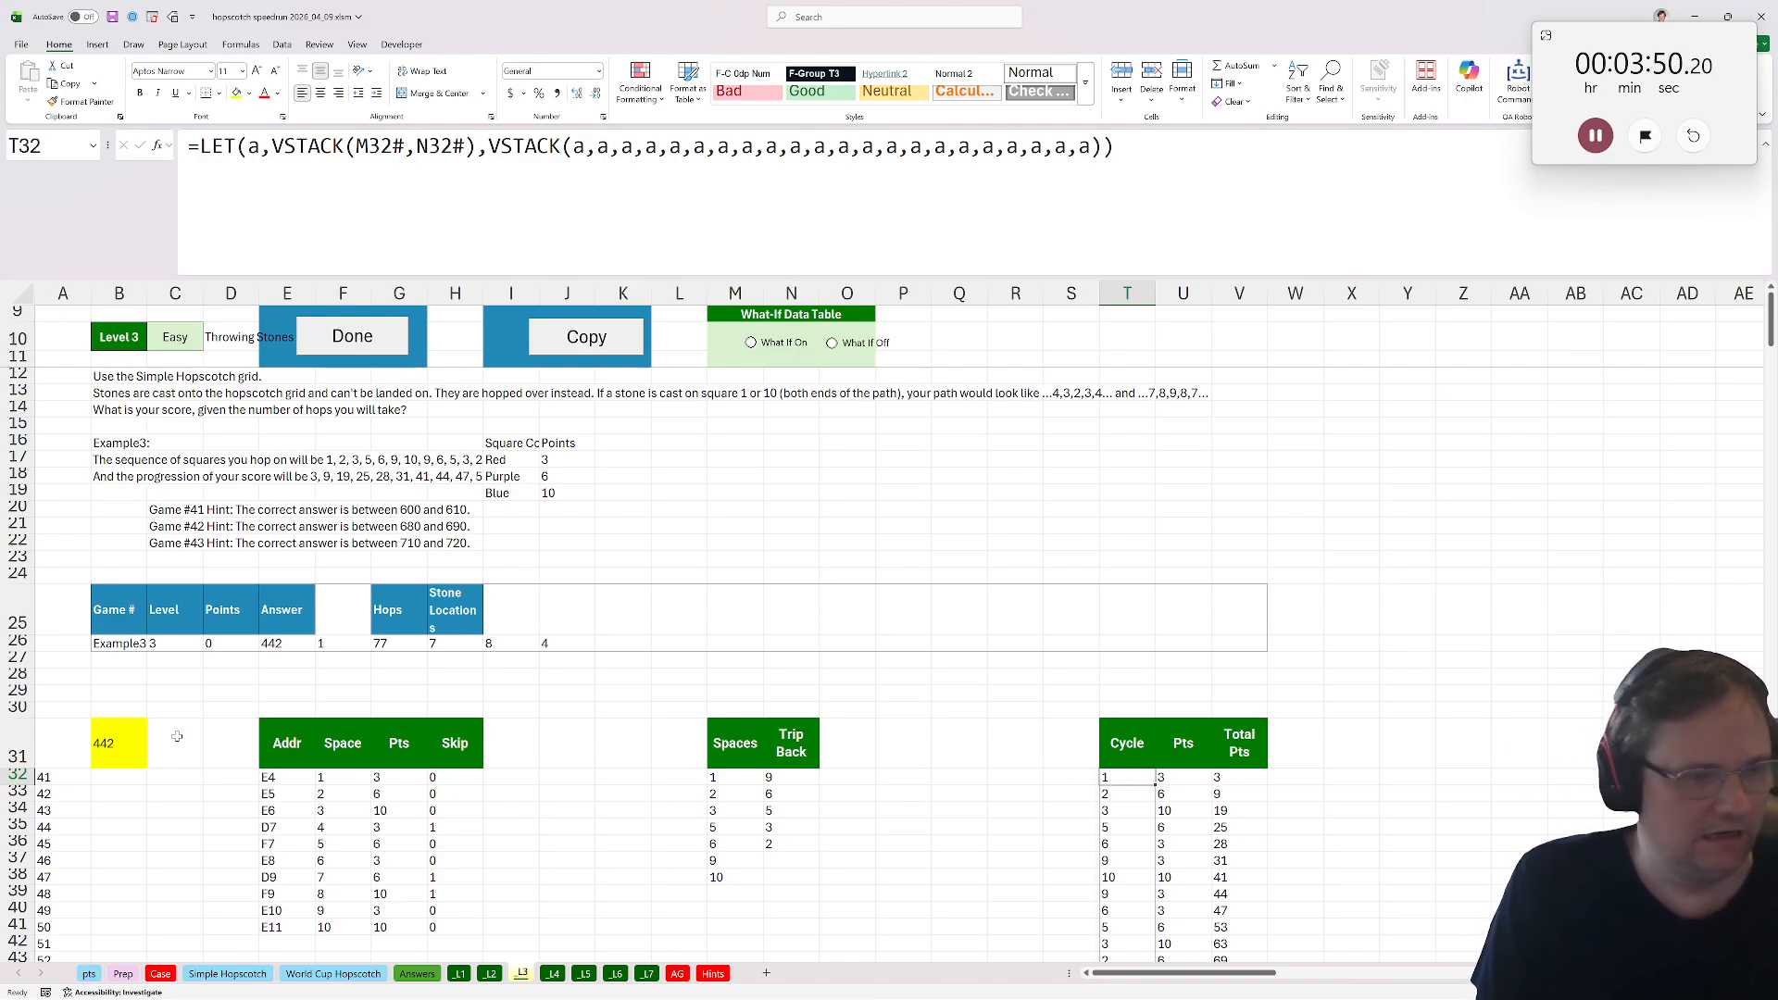
click(122, 748)
click(346, 341)
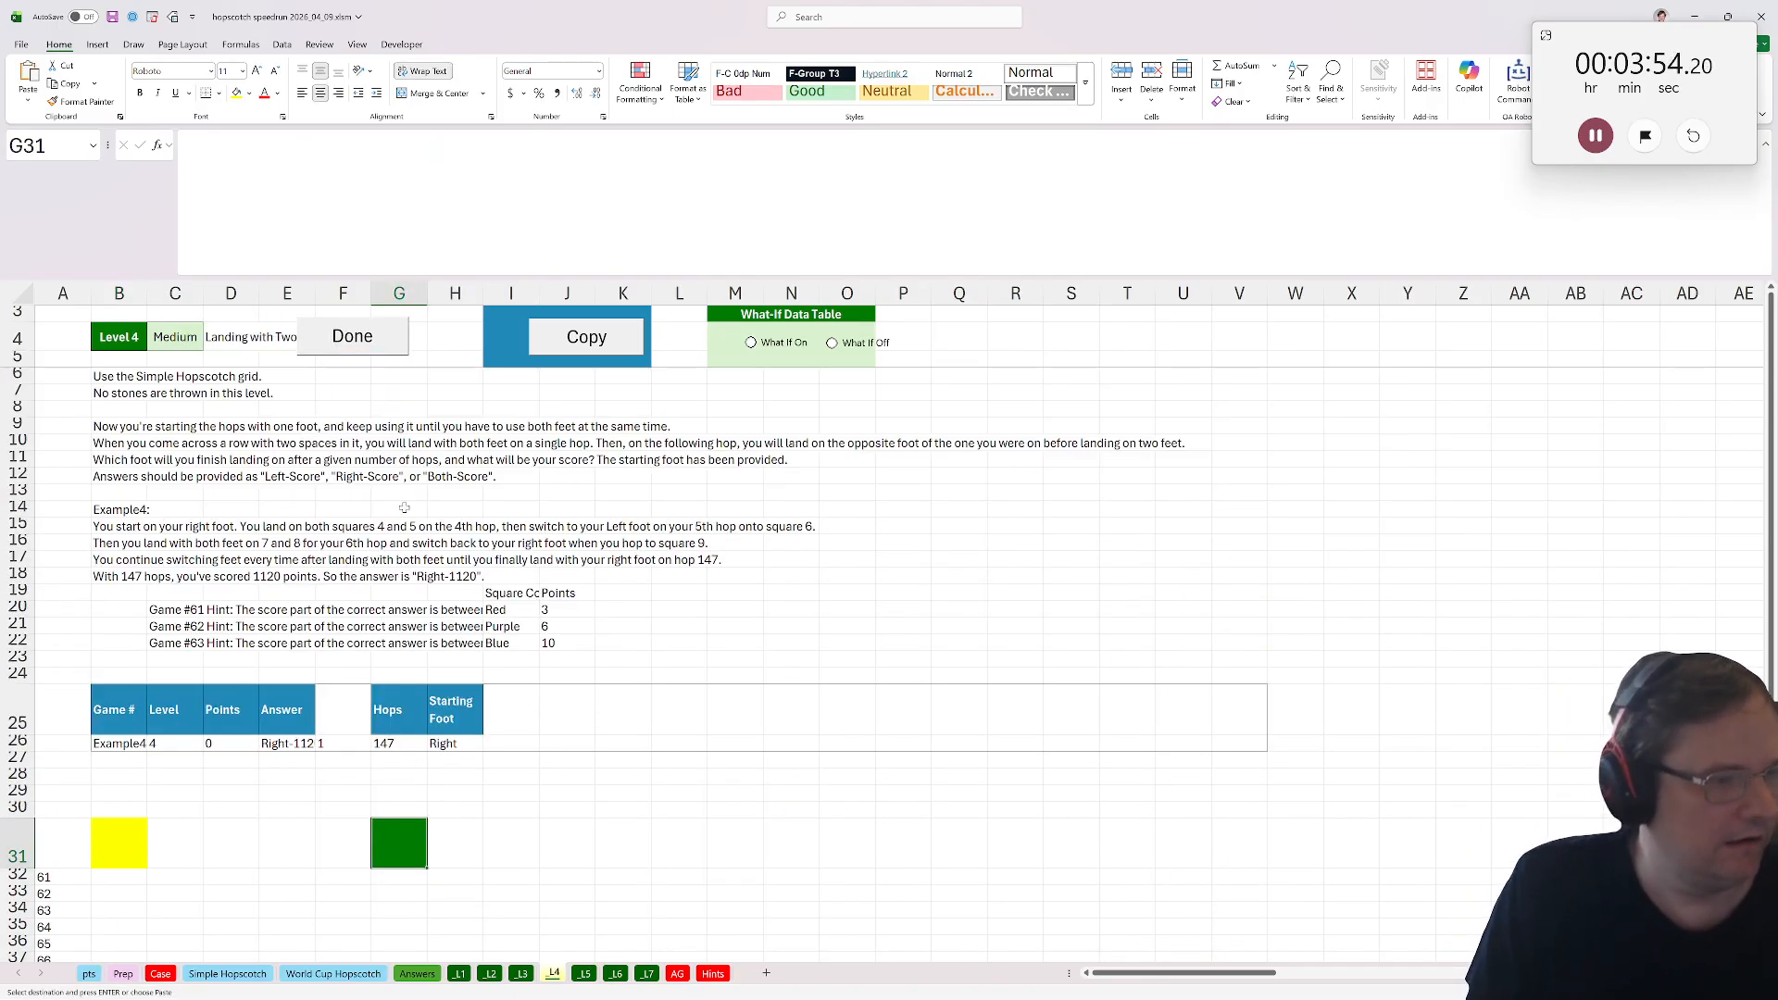
click(571, 359)
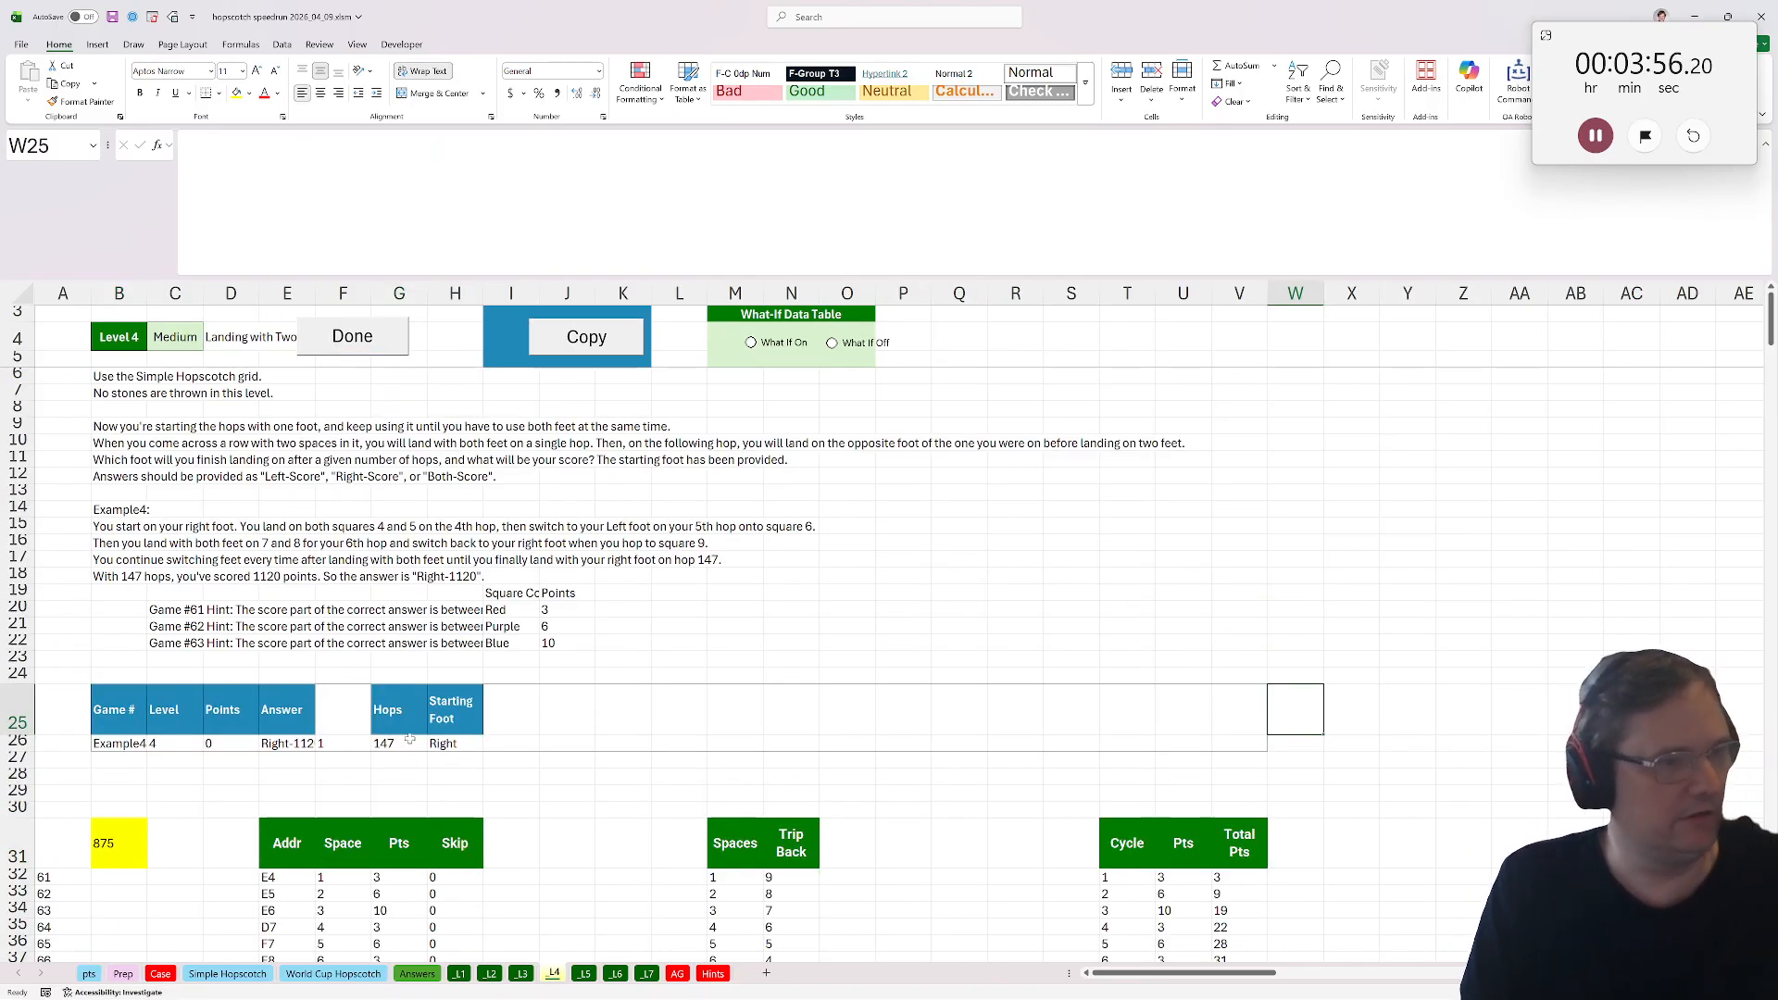
Add a Rows header in I31 and copy the Skip header's formatting onto it with Format Painter.
scroll(459, 747, down, 3)
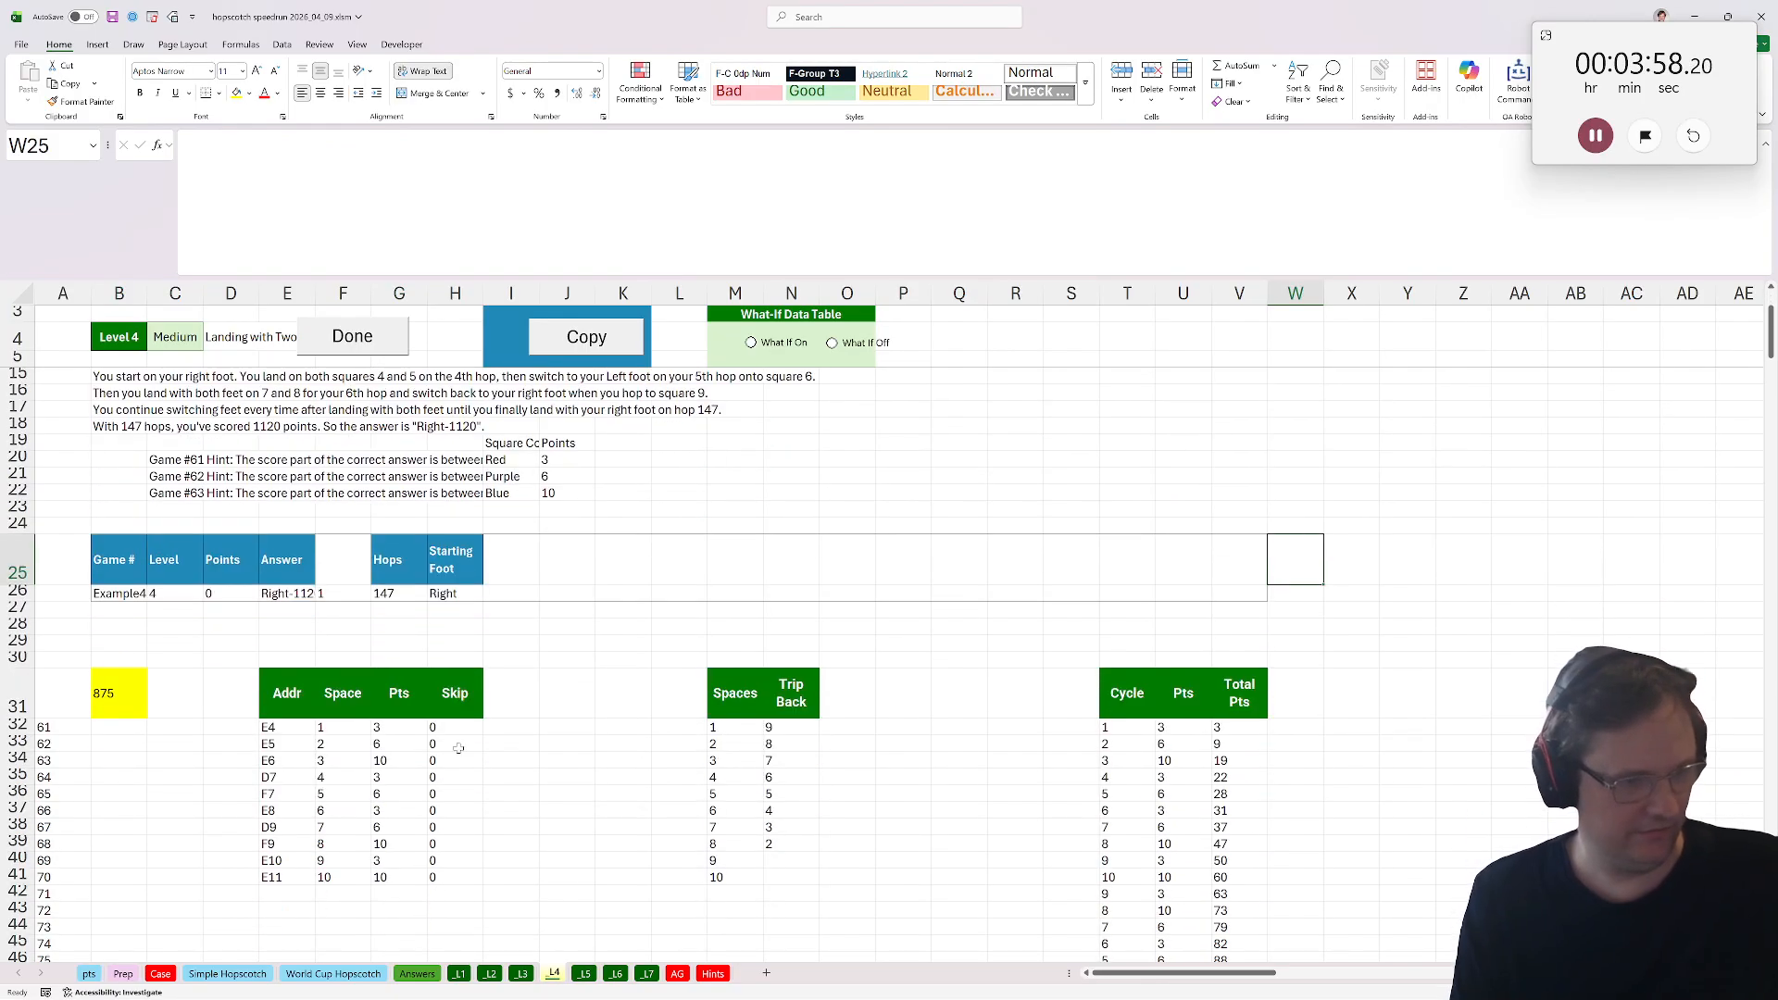
scroll(459, 747, up, 1)
click(500, 752)
text(Row)
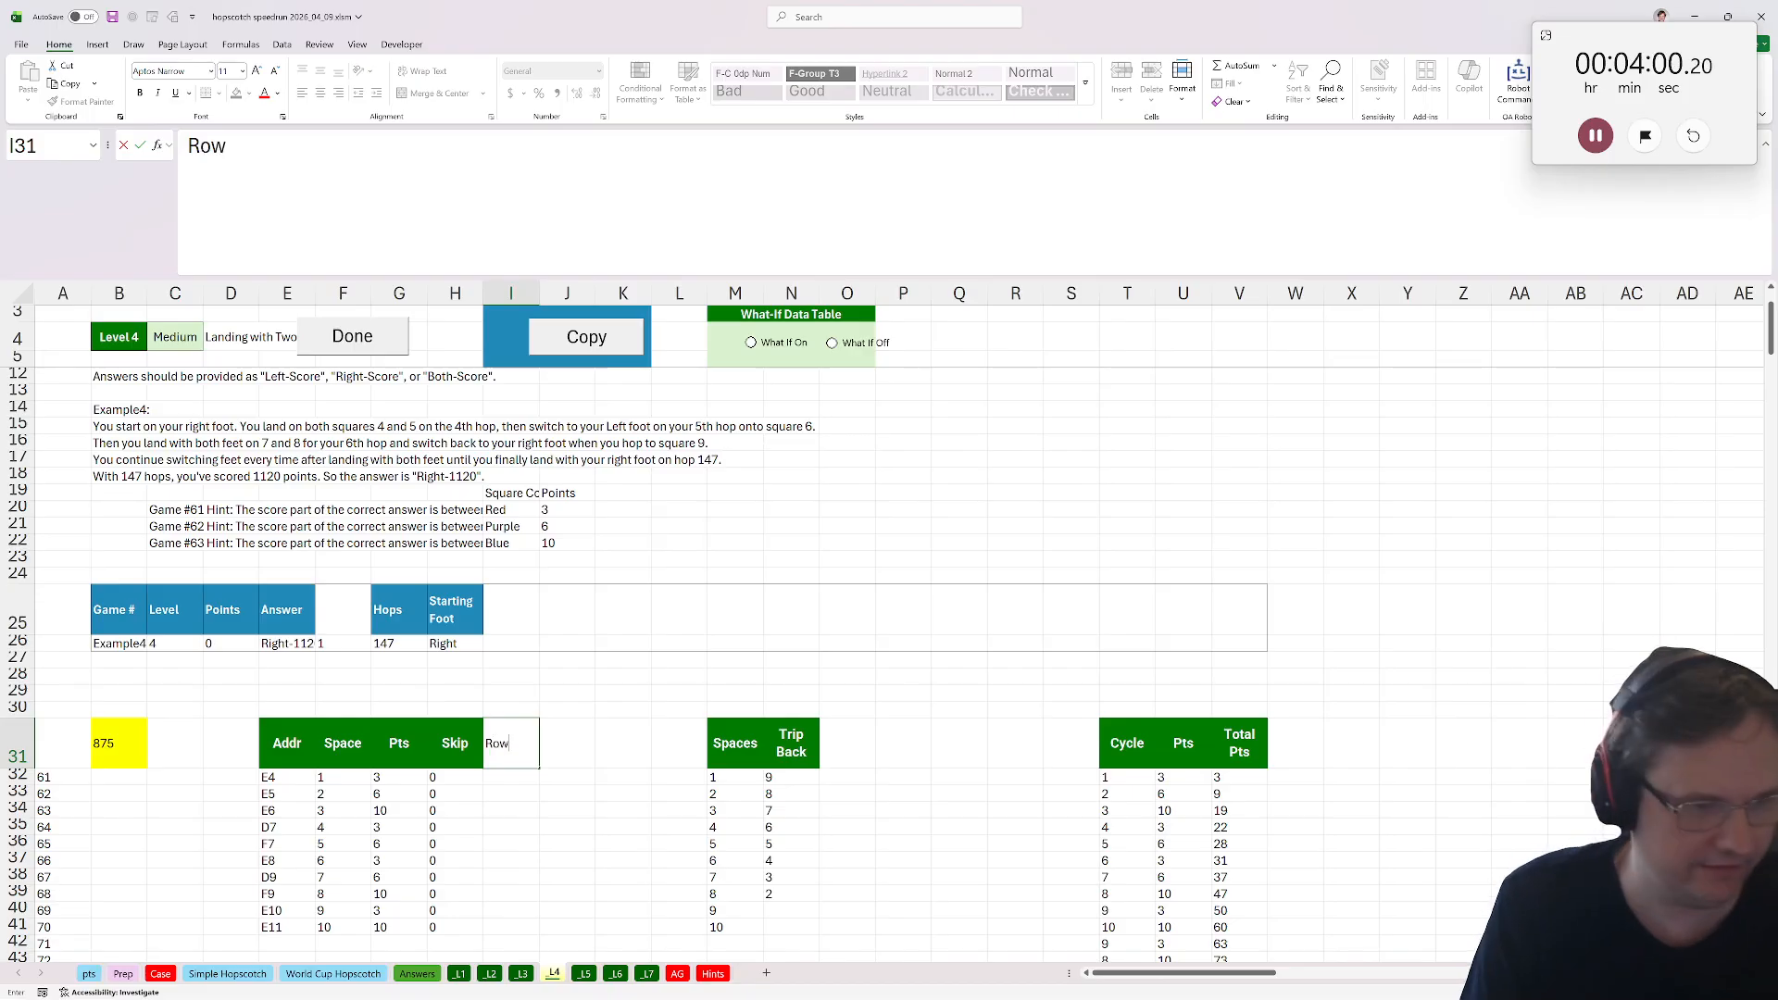
text(s)
key(Return)
click(494, 758)
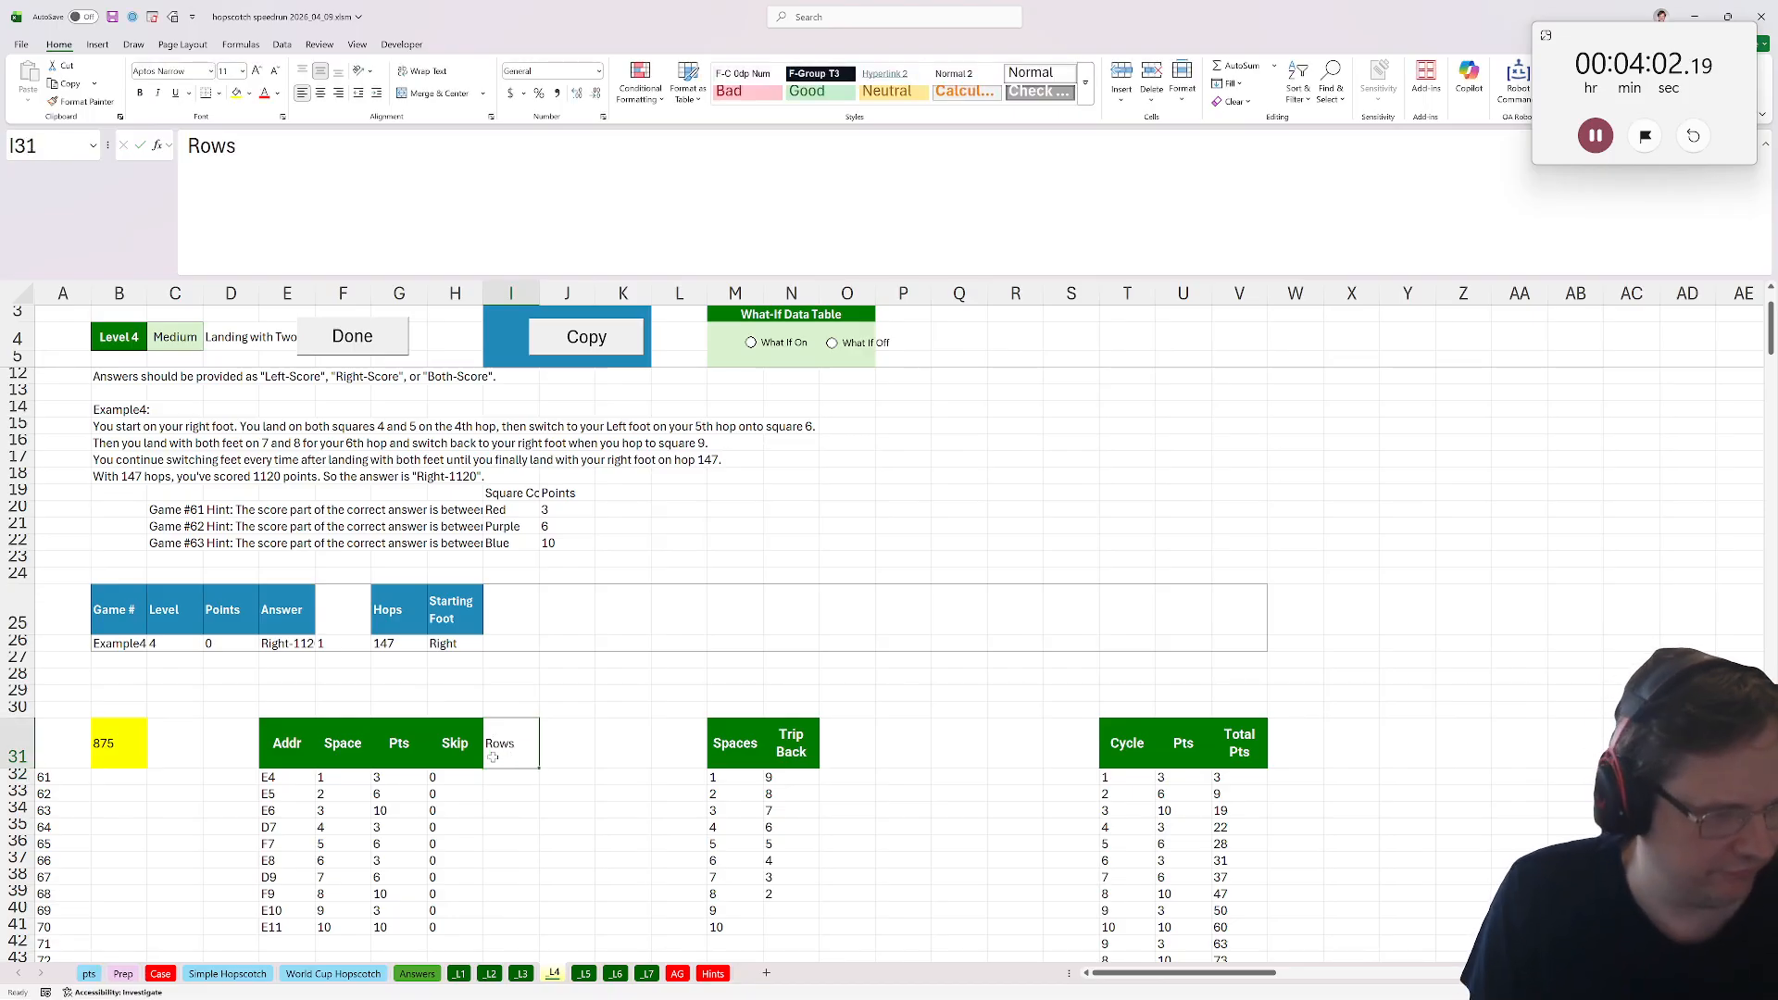
click(455, 746)
click(81, 101)
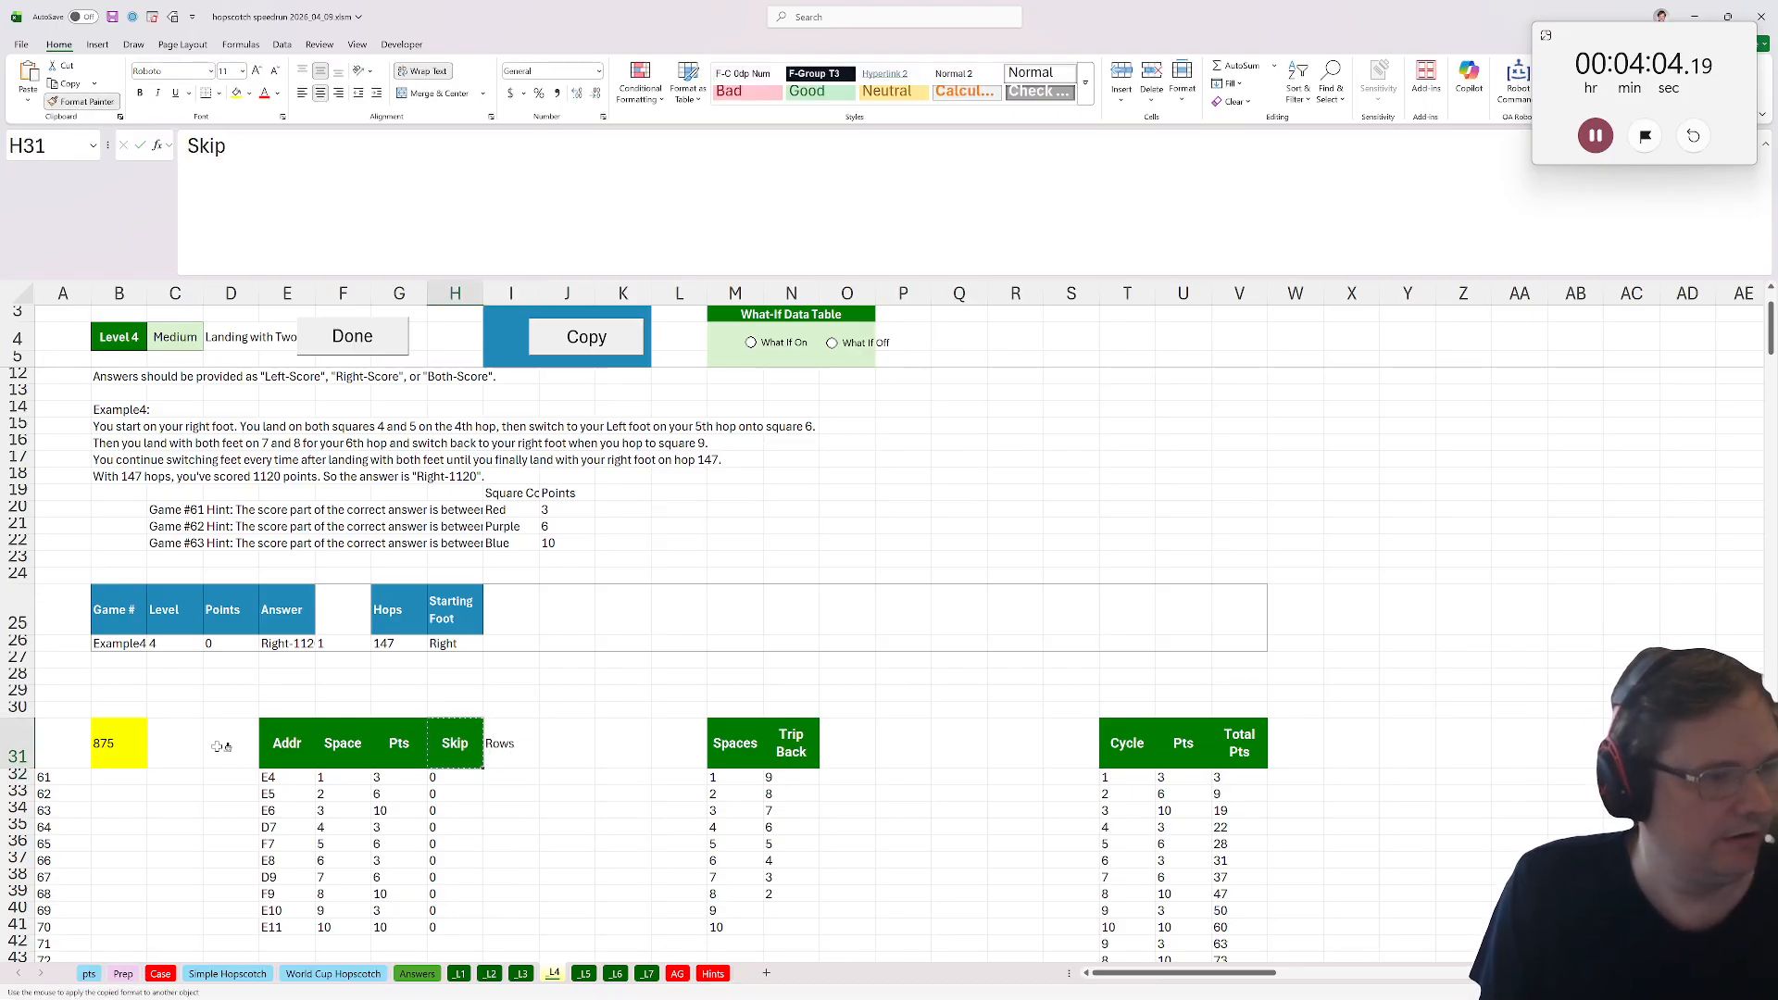
drag(218, 746, 1575, 734)
Fill I32:I41 with =only_numbers(E32) to extract each address's row number.
click(533, 774)
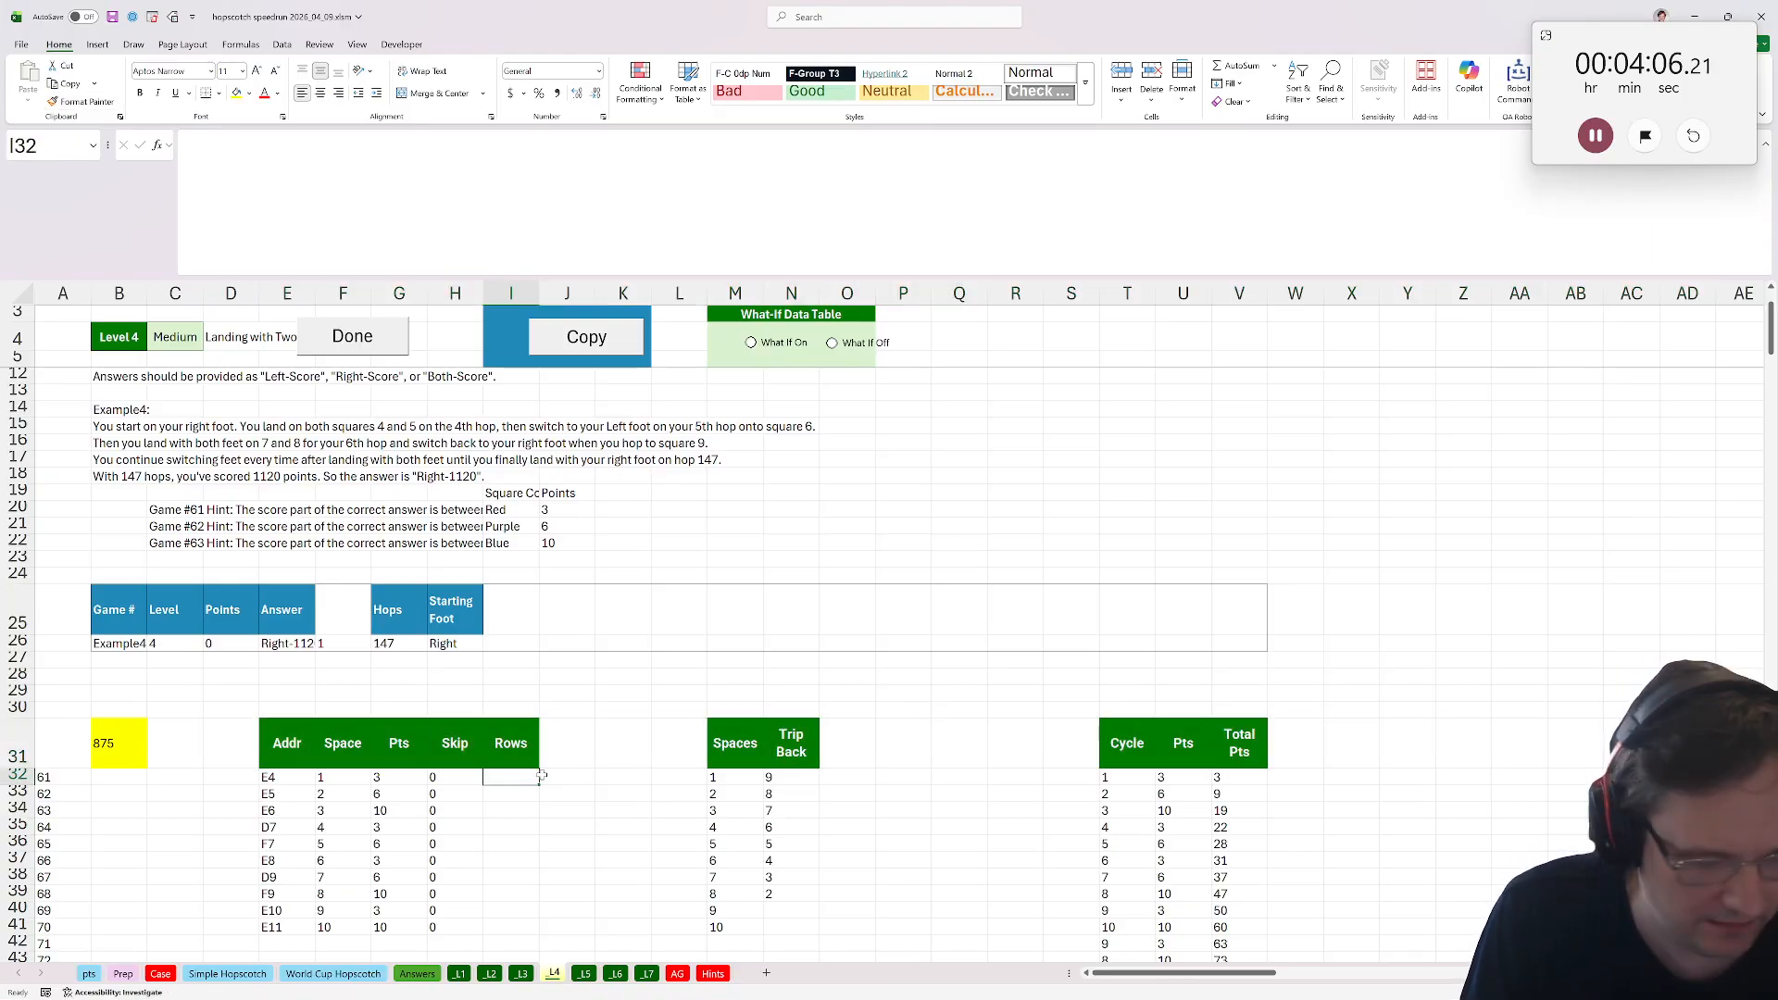
text(=row()
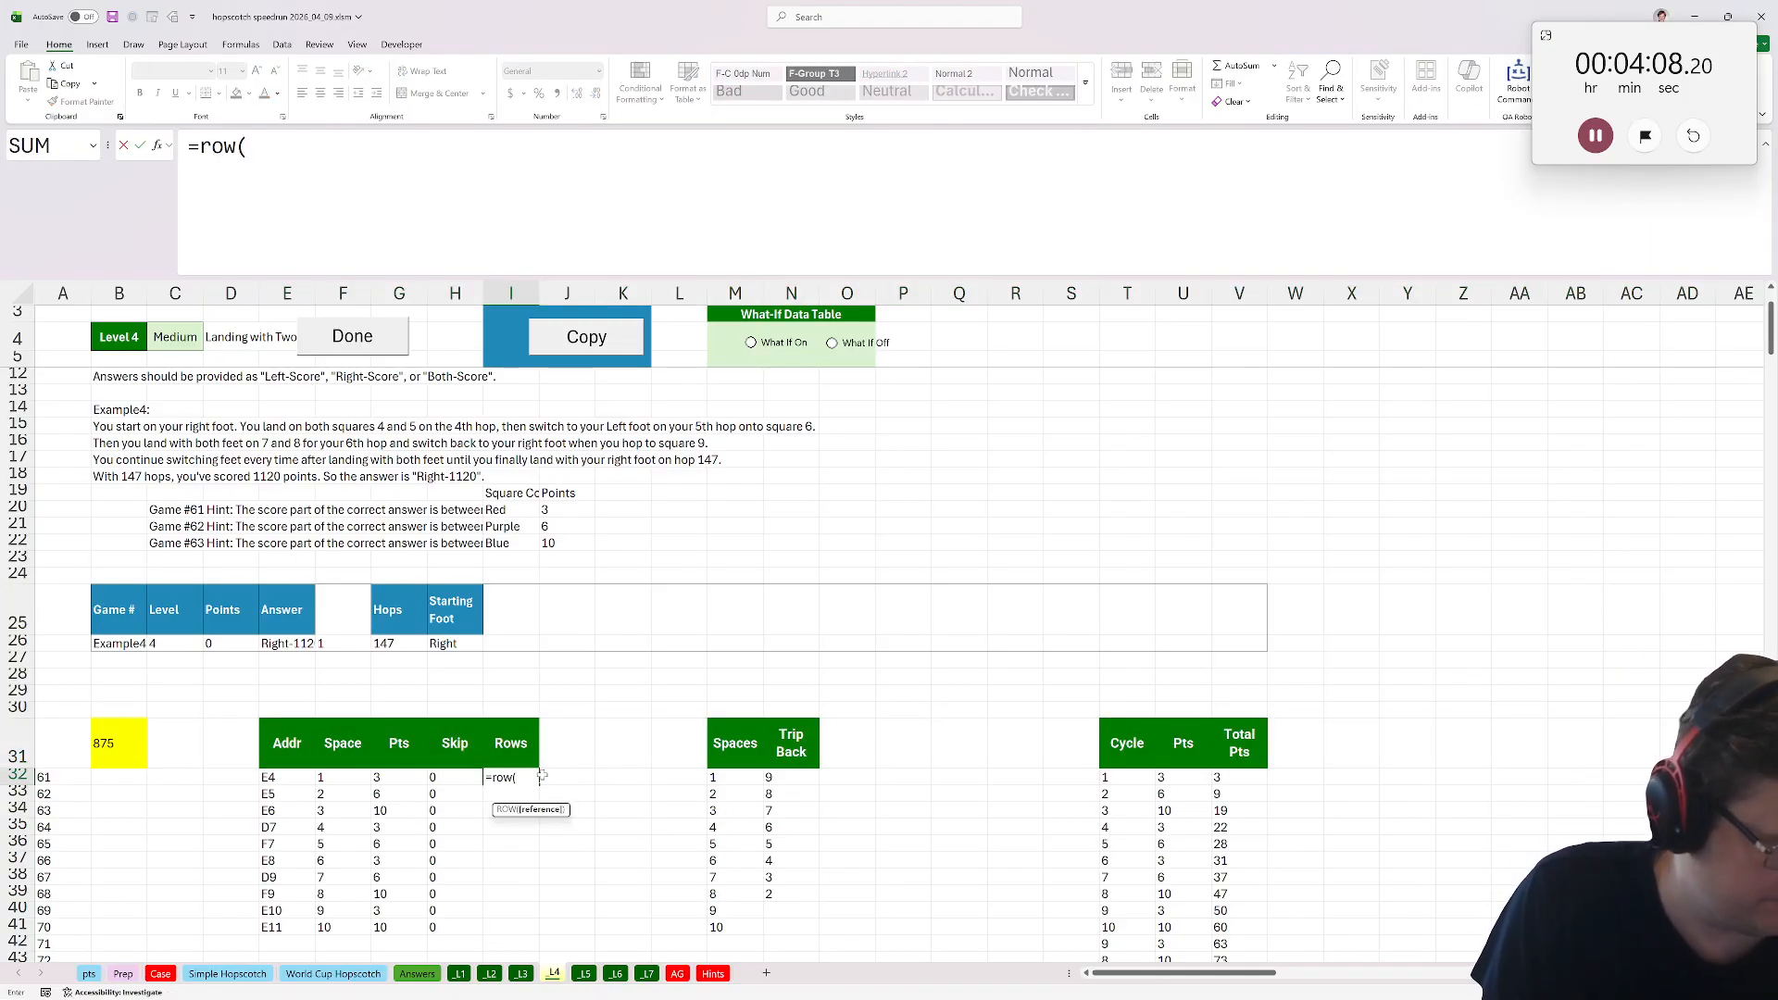
click(301, 776)
key(BackSpace)
key(BackSpace)
key(BackSpace)
key(BackSpace)
key(BackSpace)
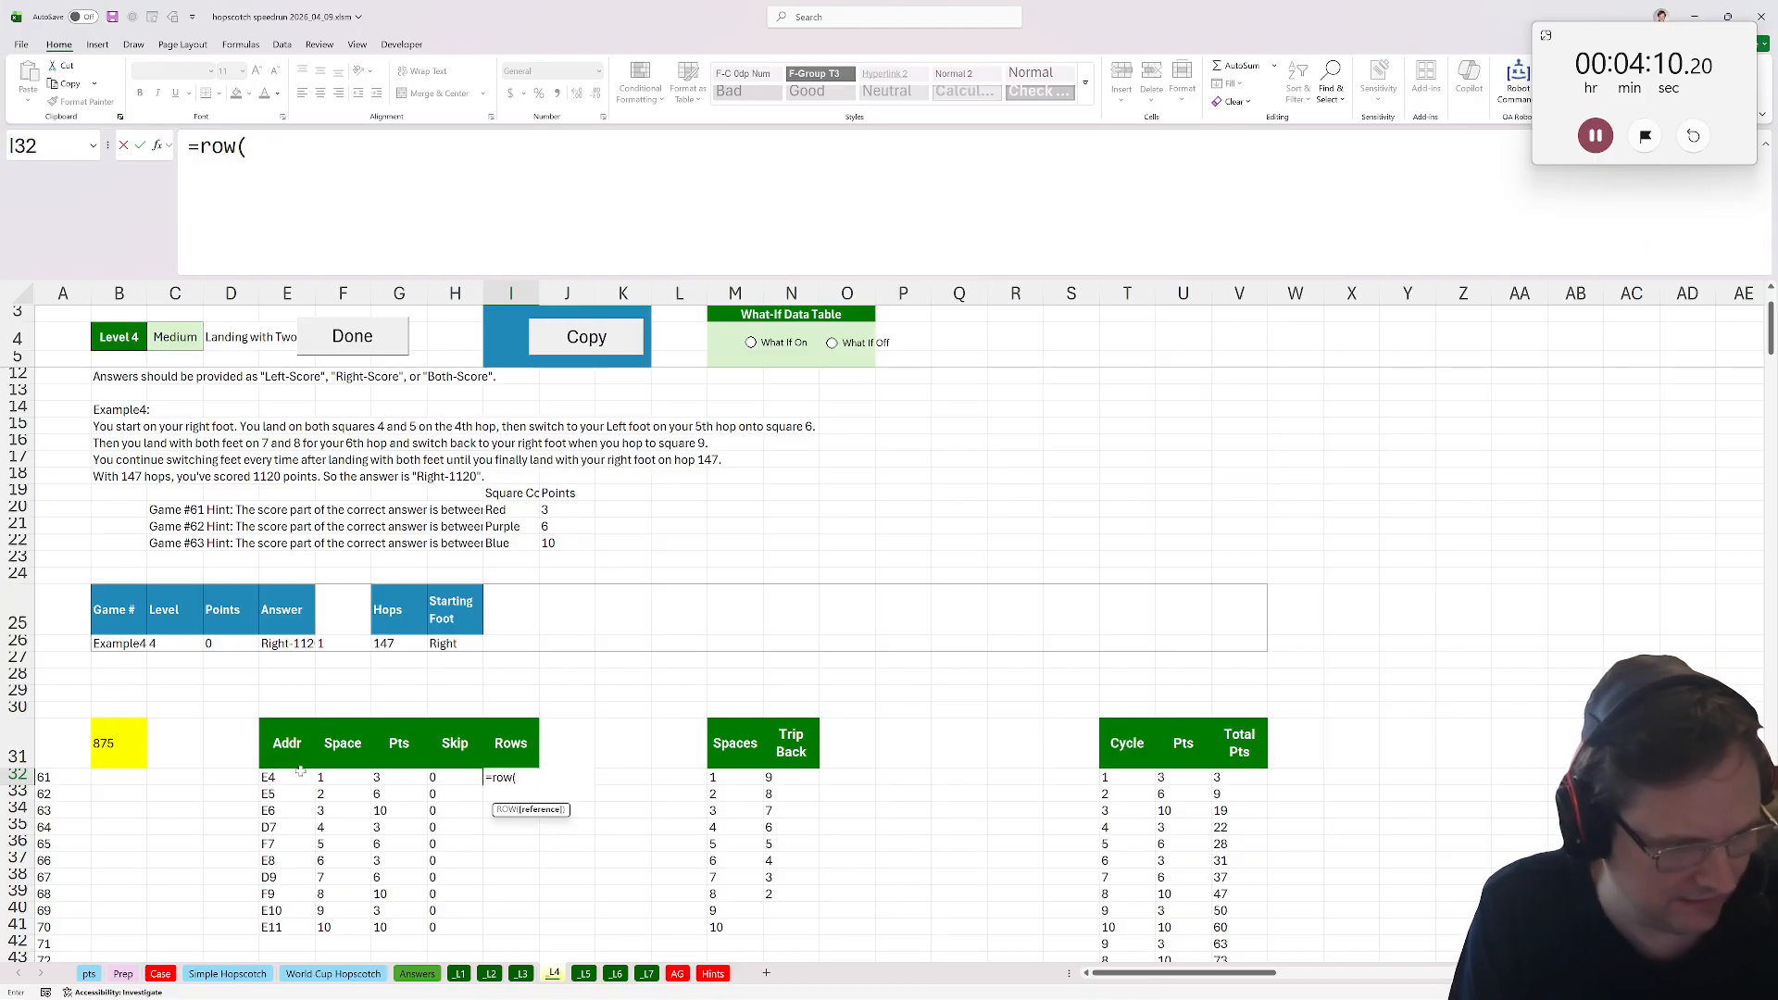
key(BackSpace)
key(BackSpace)
text(on)
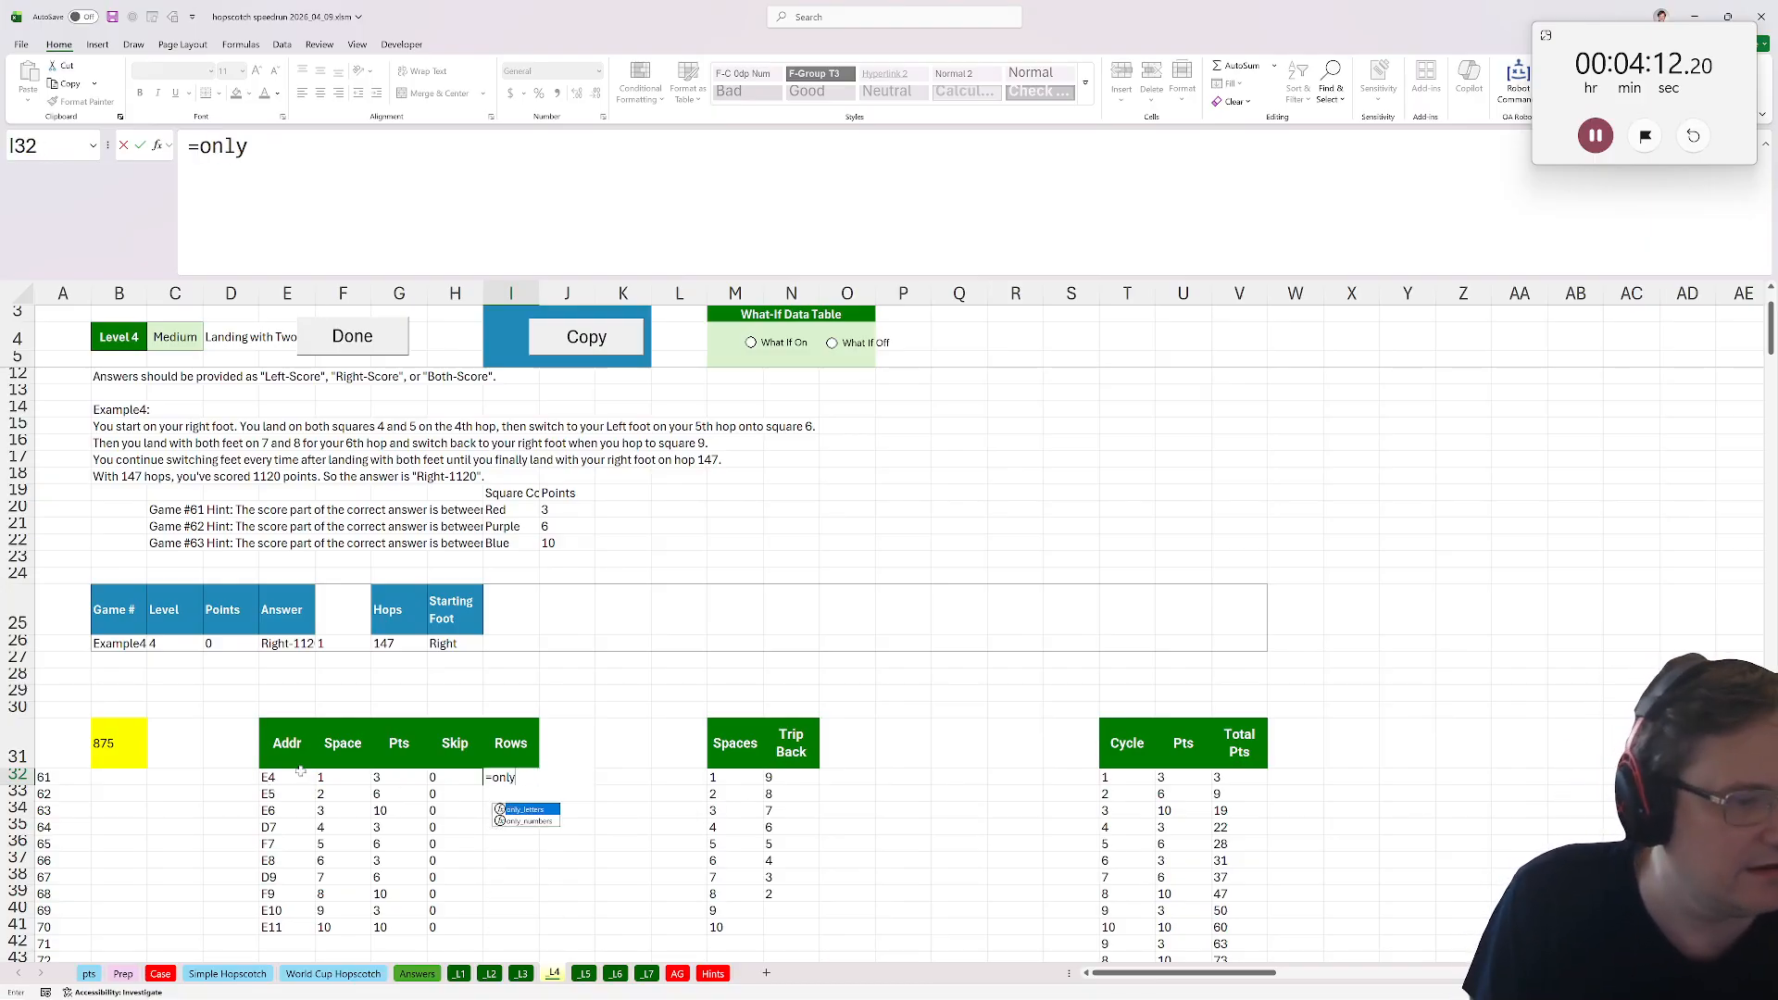
text(ly)
key(Down)
key(Tab)
click(302, 776)
key(ctrl+Return)
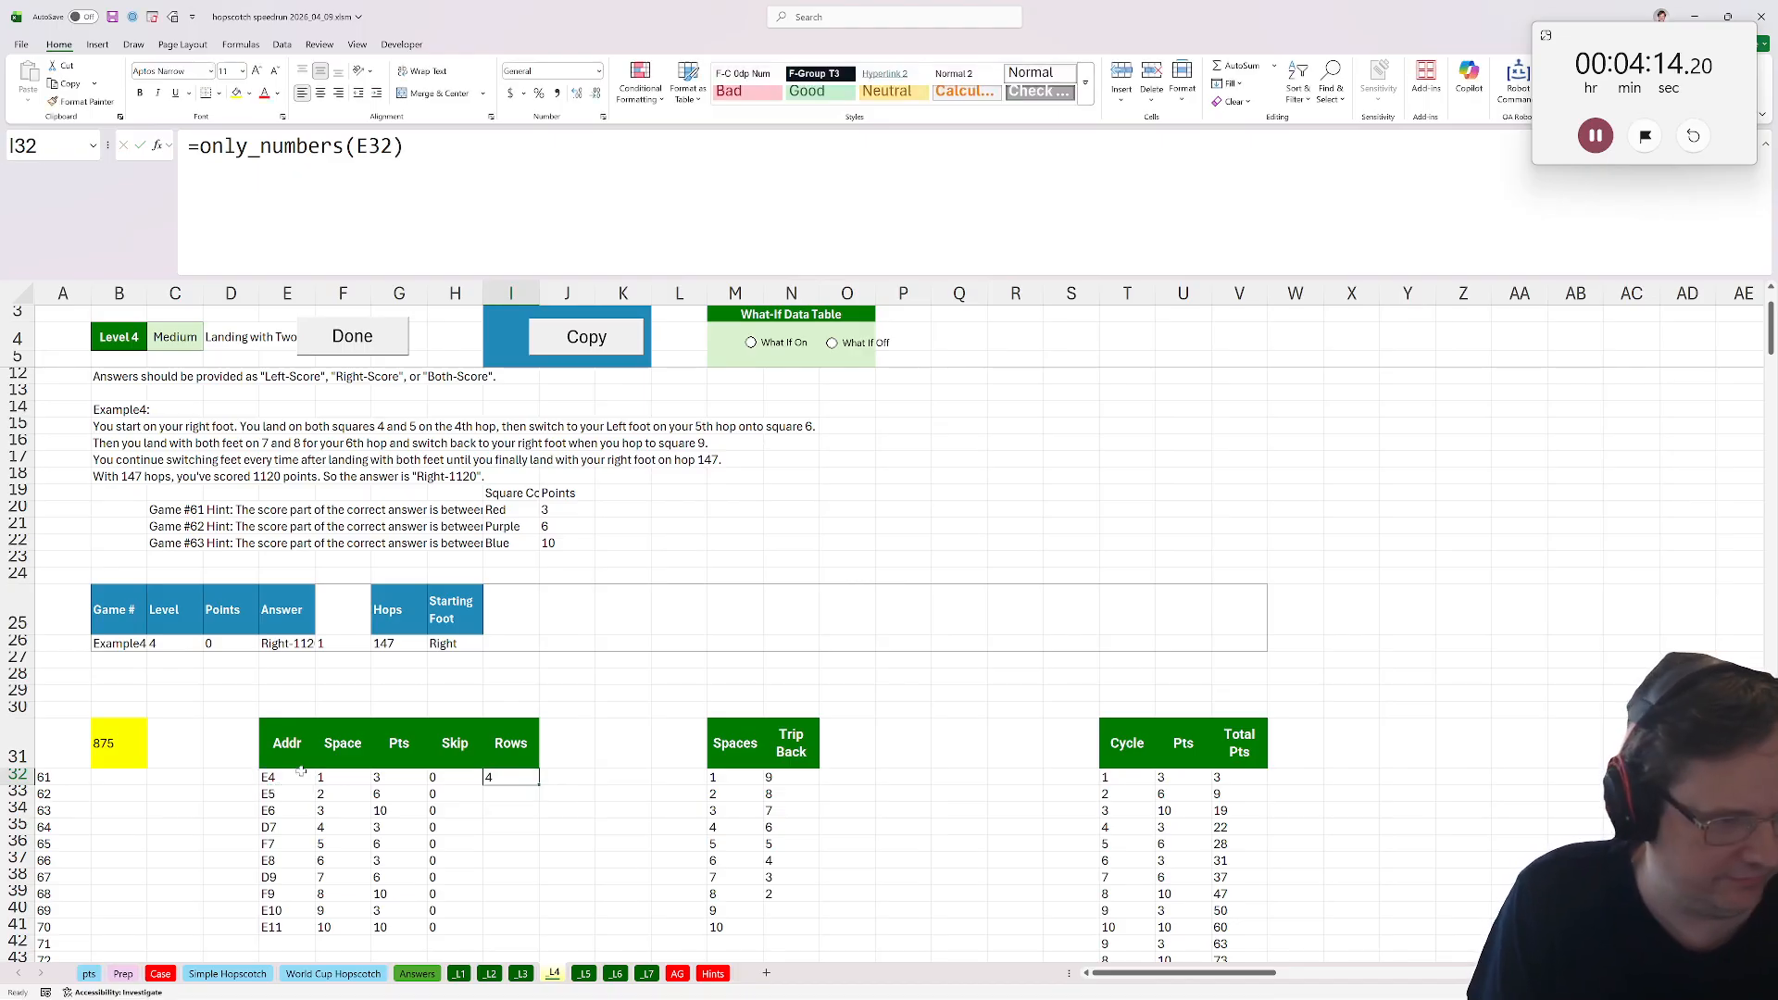
double_click(541, 782)
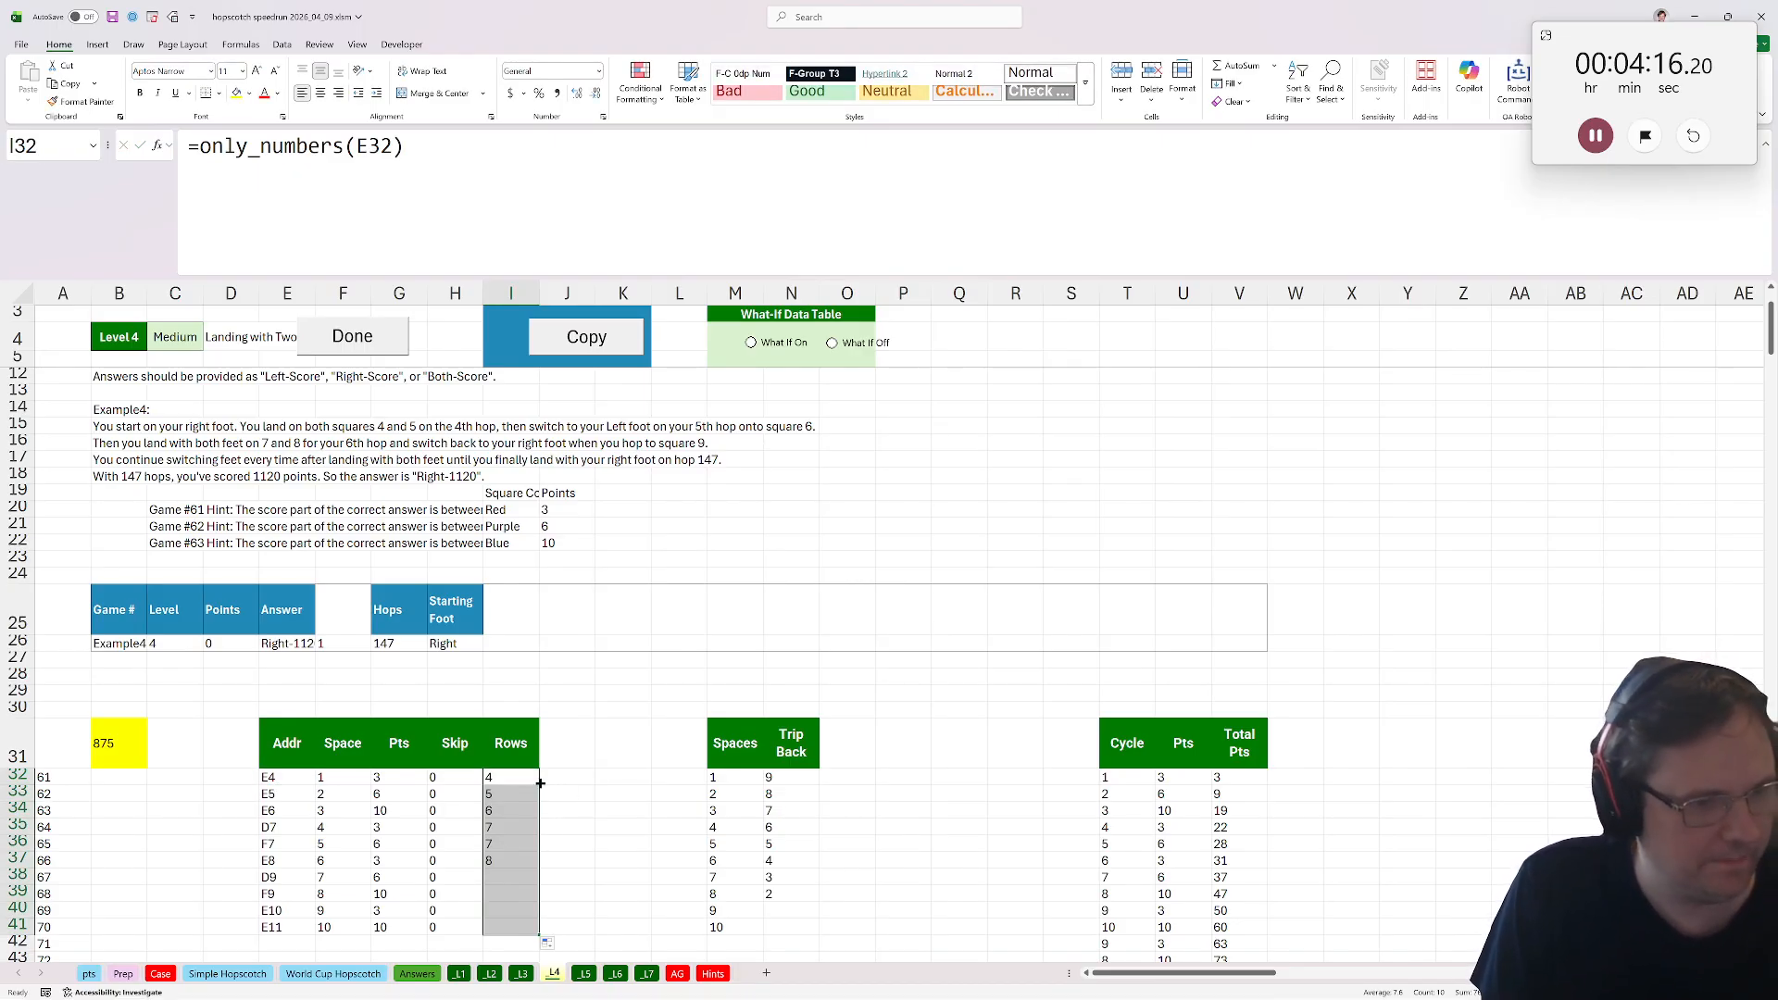
Add a Rows header in L31 next to the Spaces column.
scroll(276, 781, down, 1)
click(724, 724)
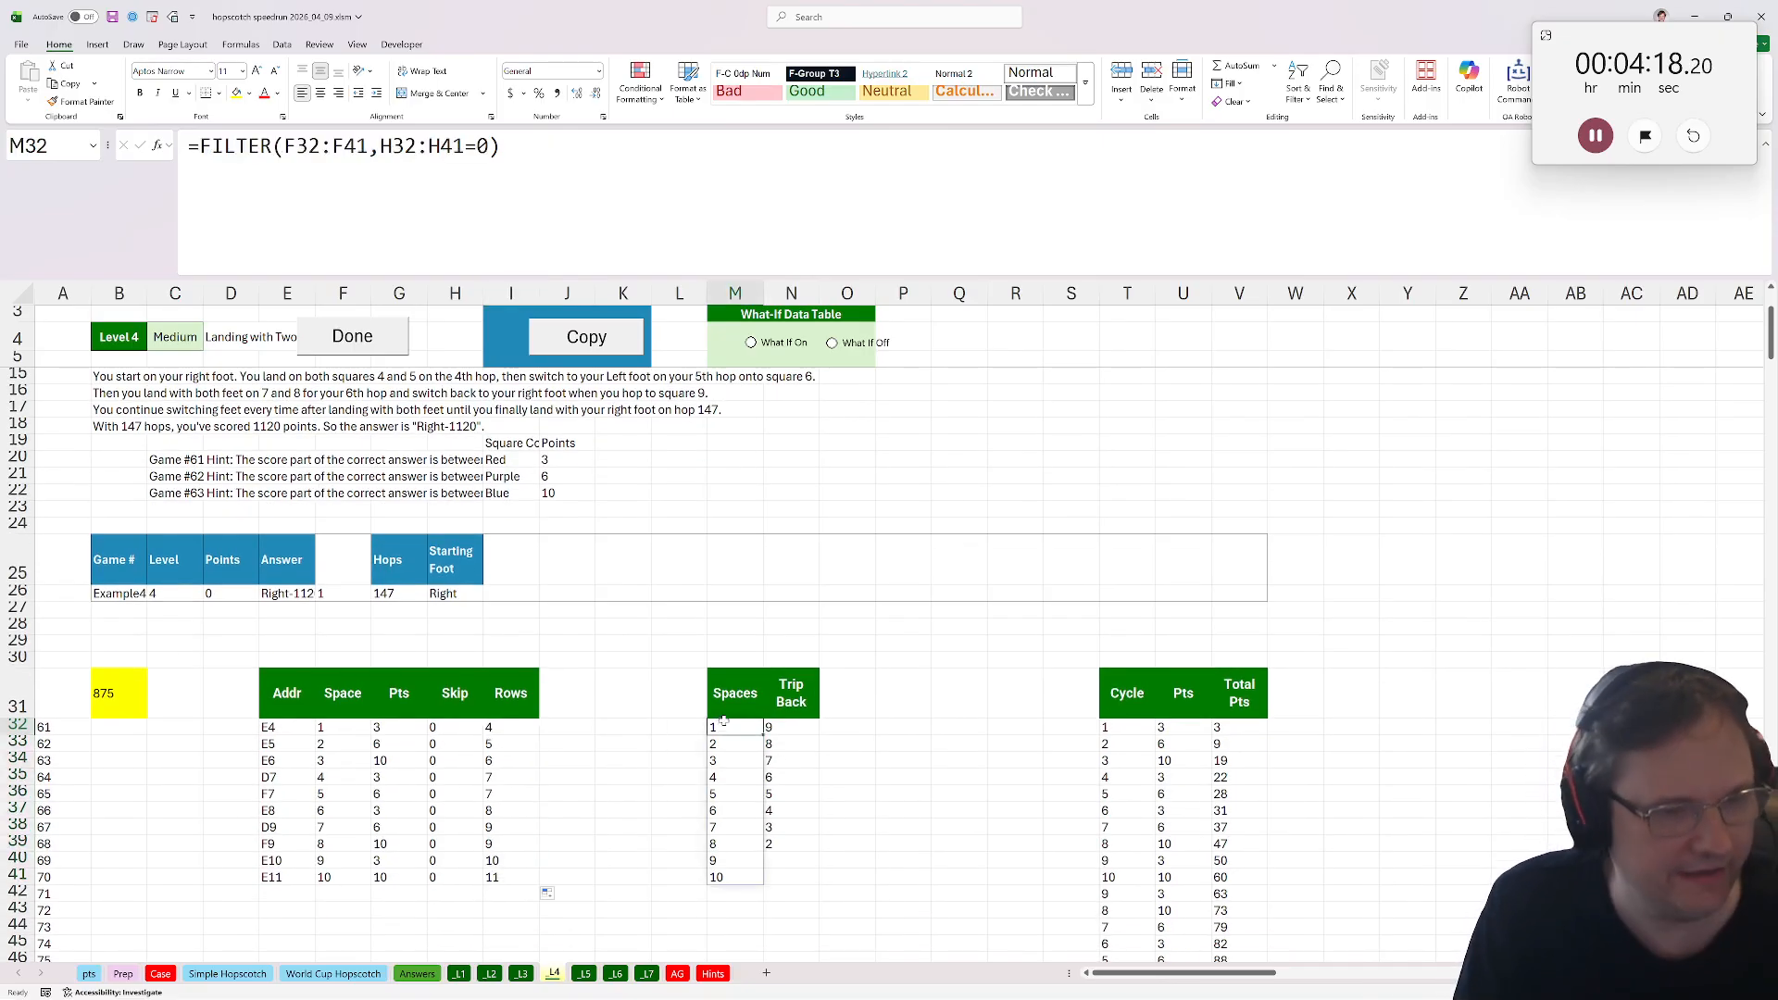
click(745, 711)
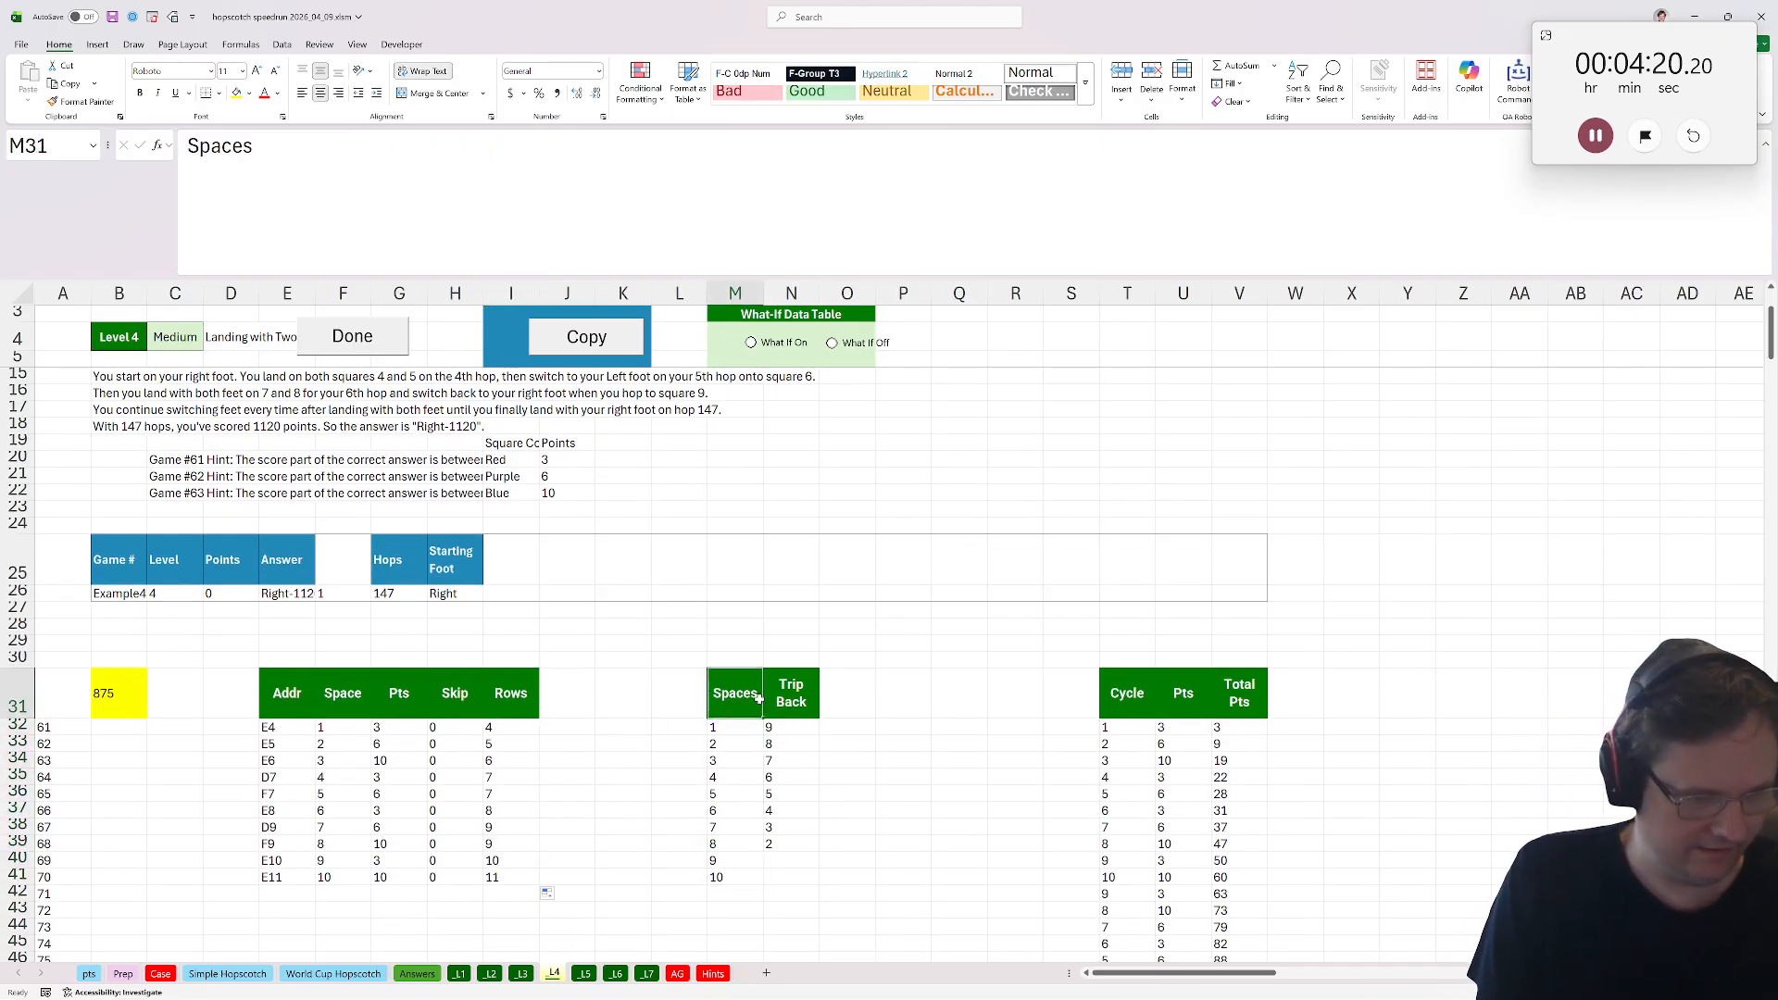
drag(755, 704, 792, 871)
click(681, 701)
text(Rows)
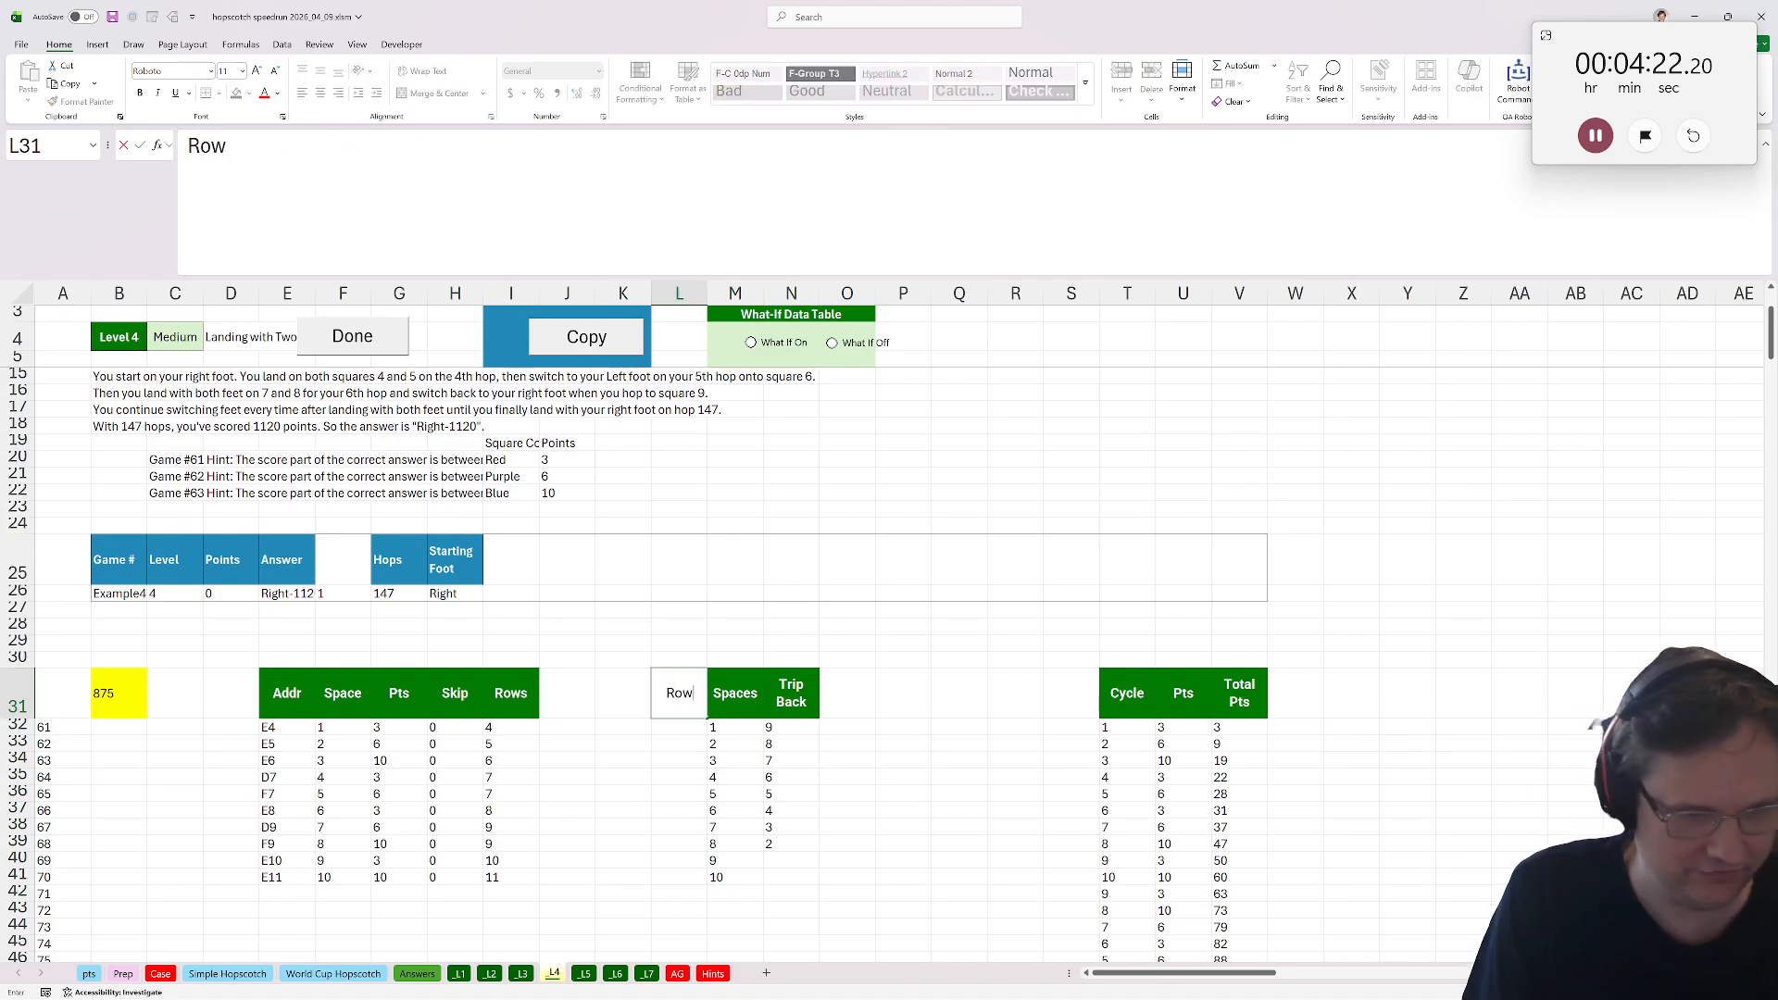
key(Return)
Enter =UNIQUE(FILTER(I32:I41,H32:H41=0)) in L32 to list the distinct non-skipped rows.
text(=filter()
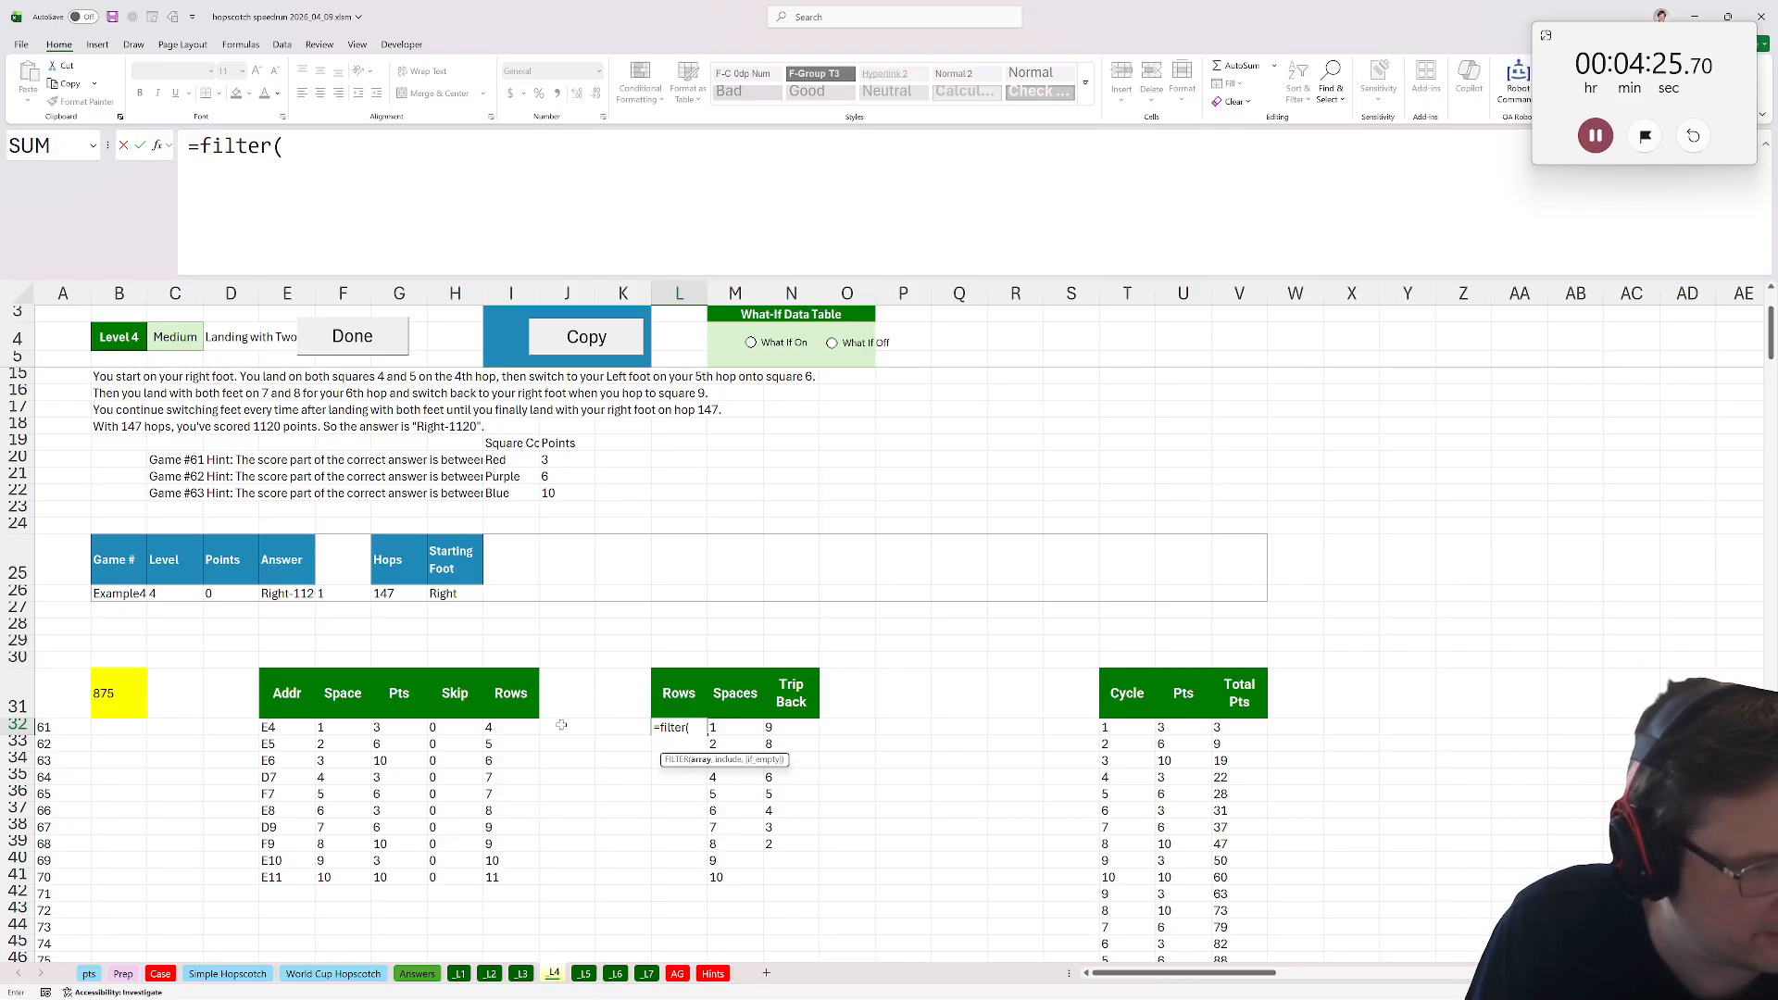
drag(491, 727, 491, 876)
text(,)
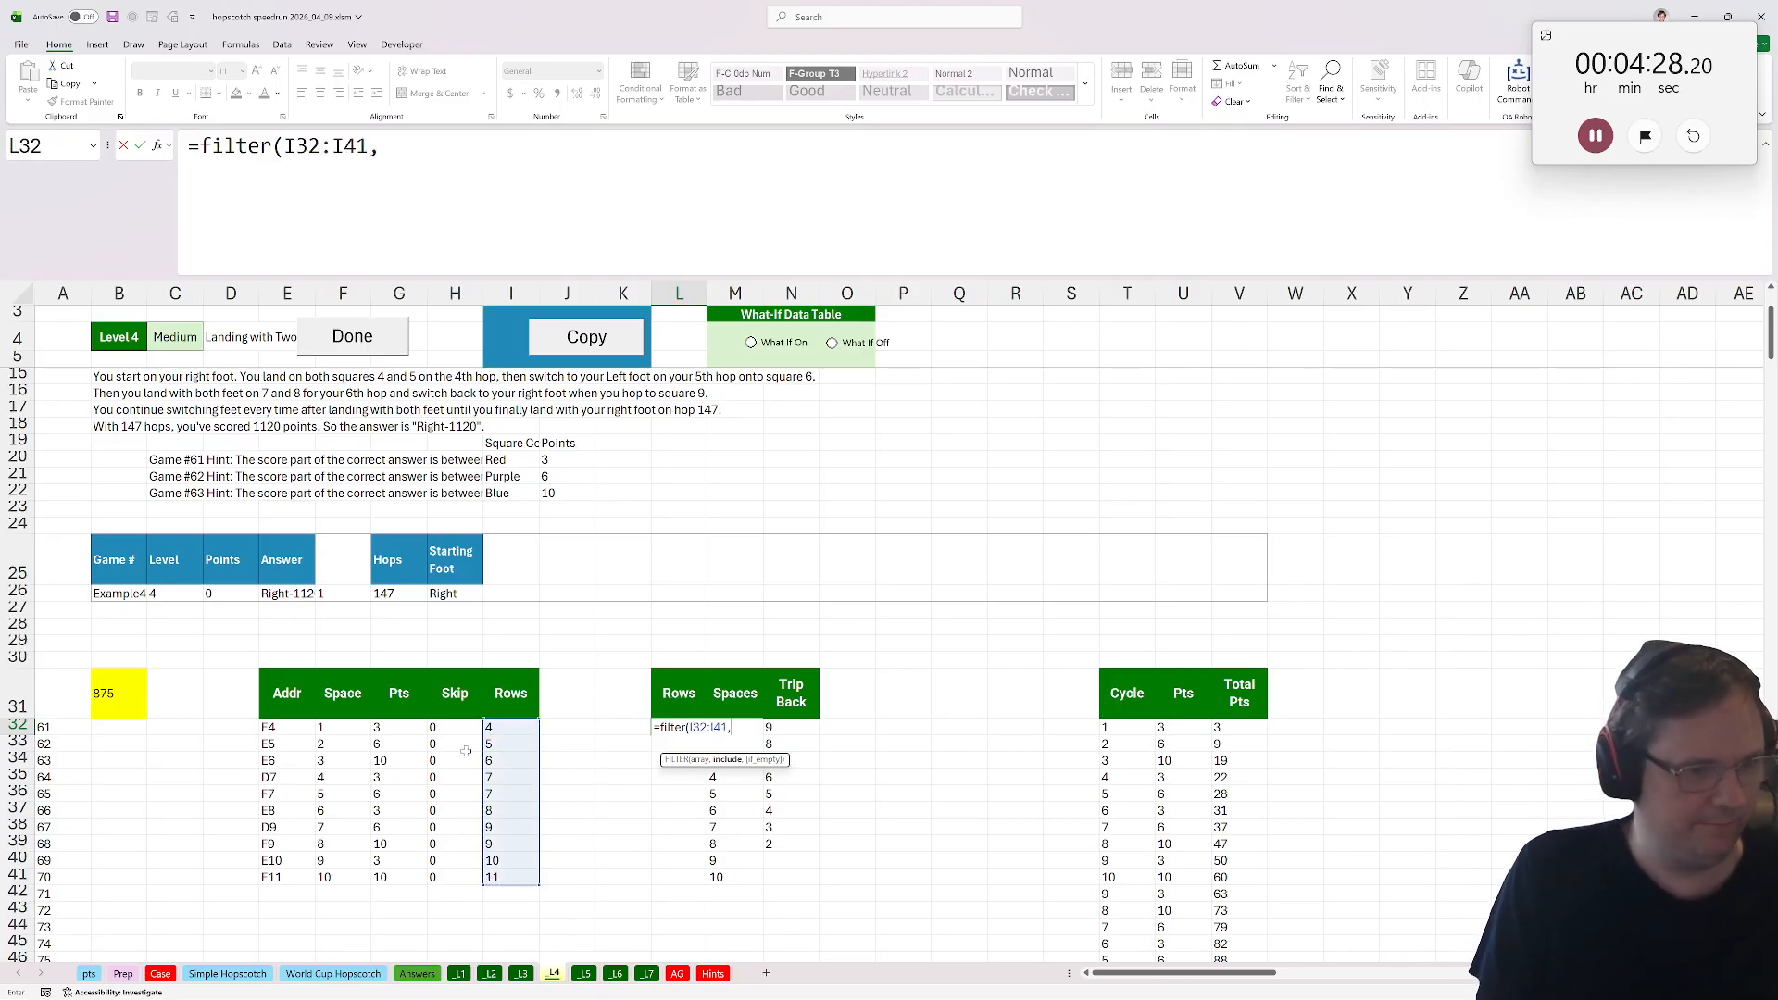
drag(457, 730, 437, 875)
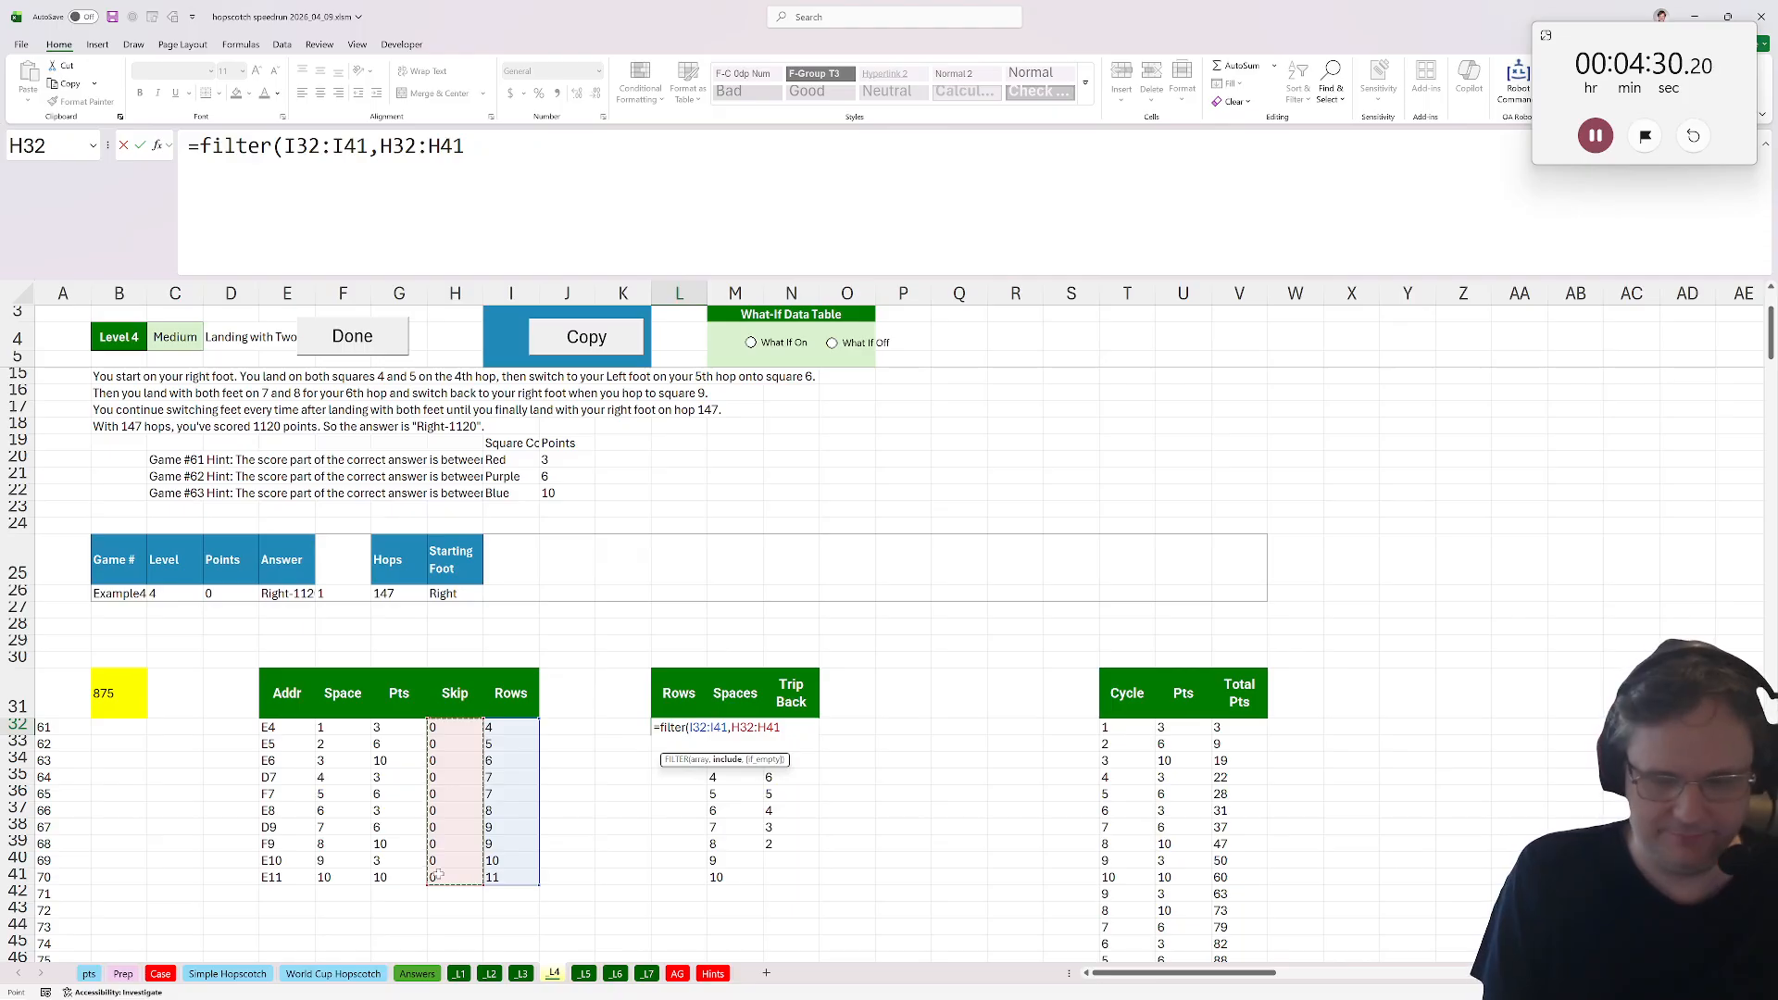
text(=0))
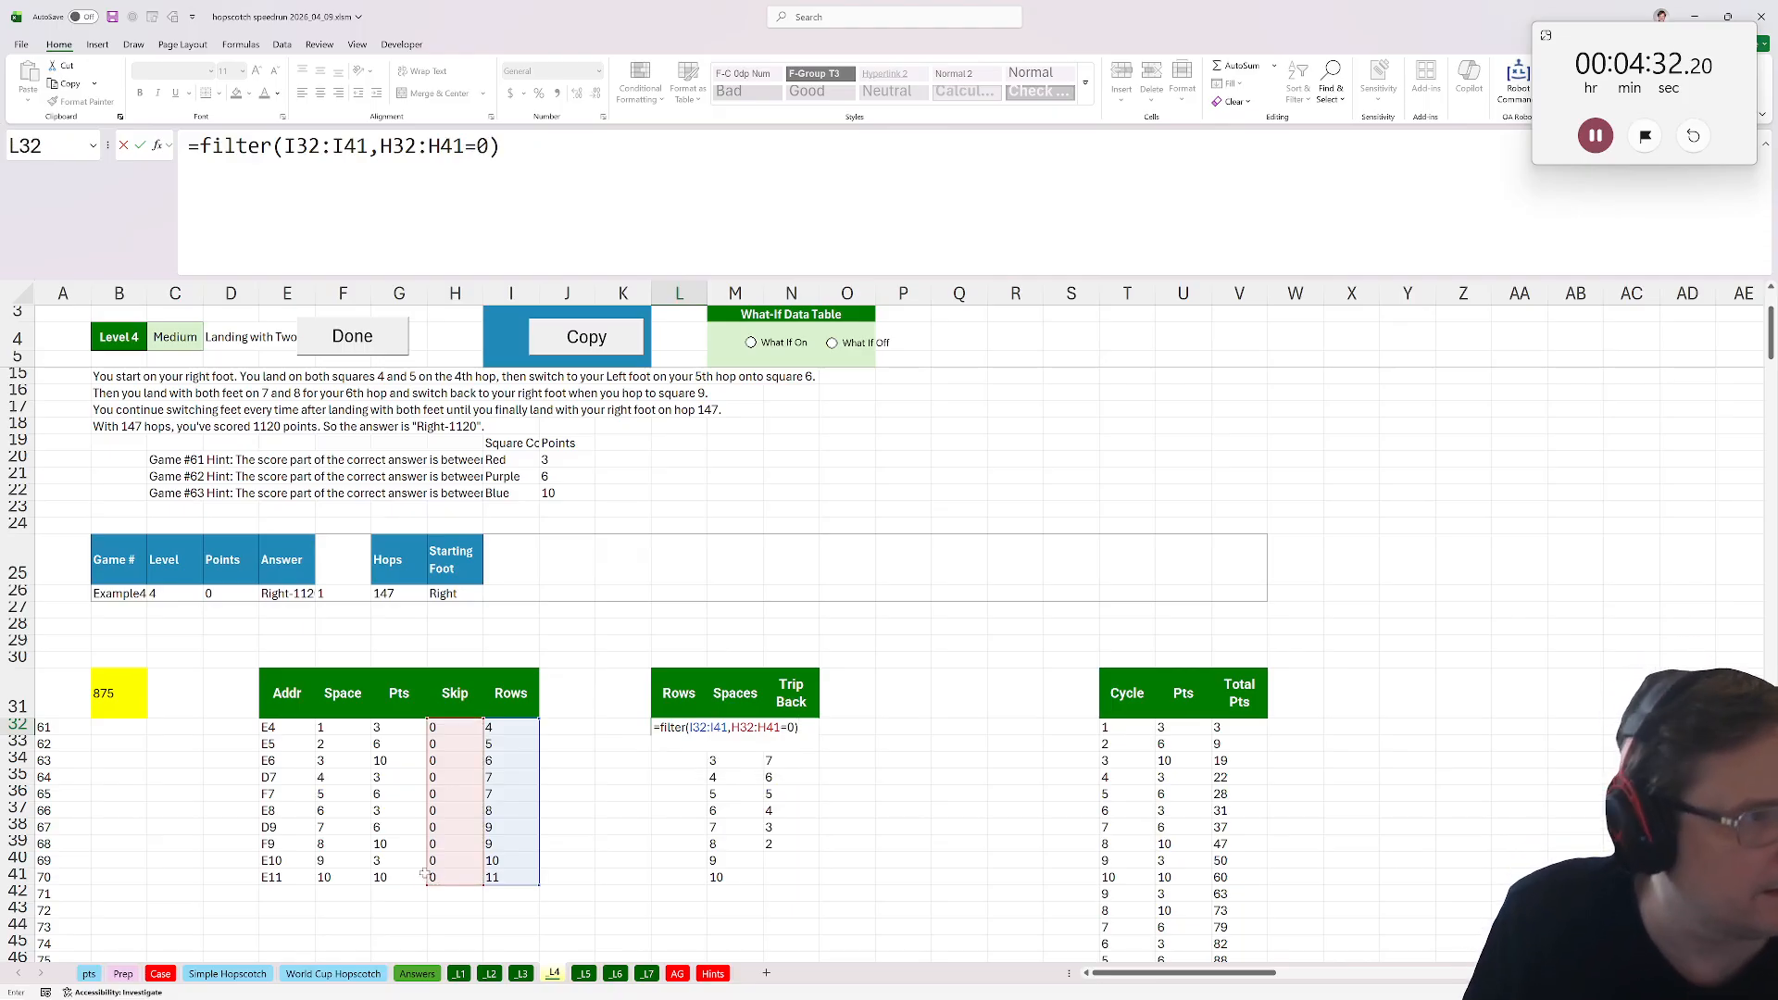
click(200, 147)
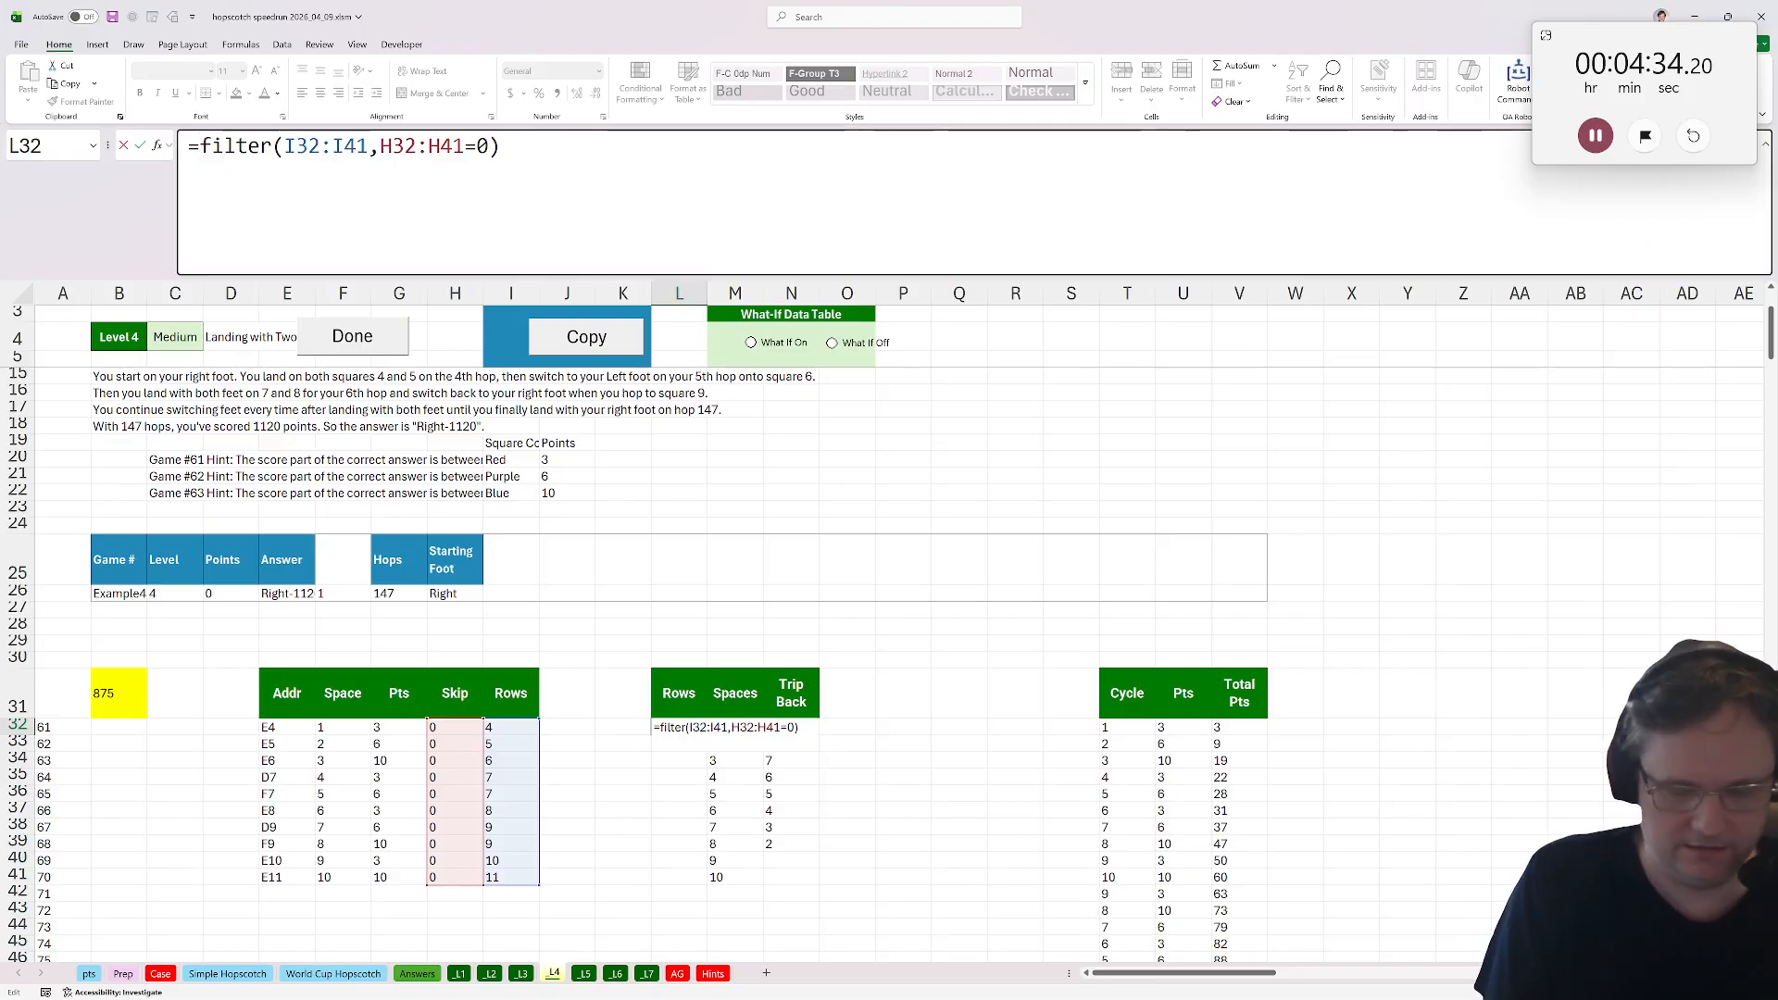
text(unique()
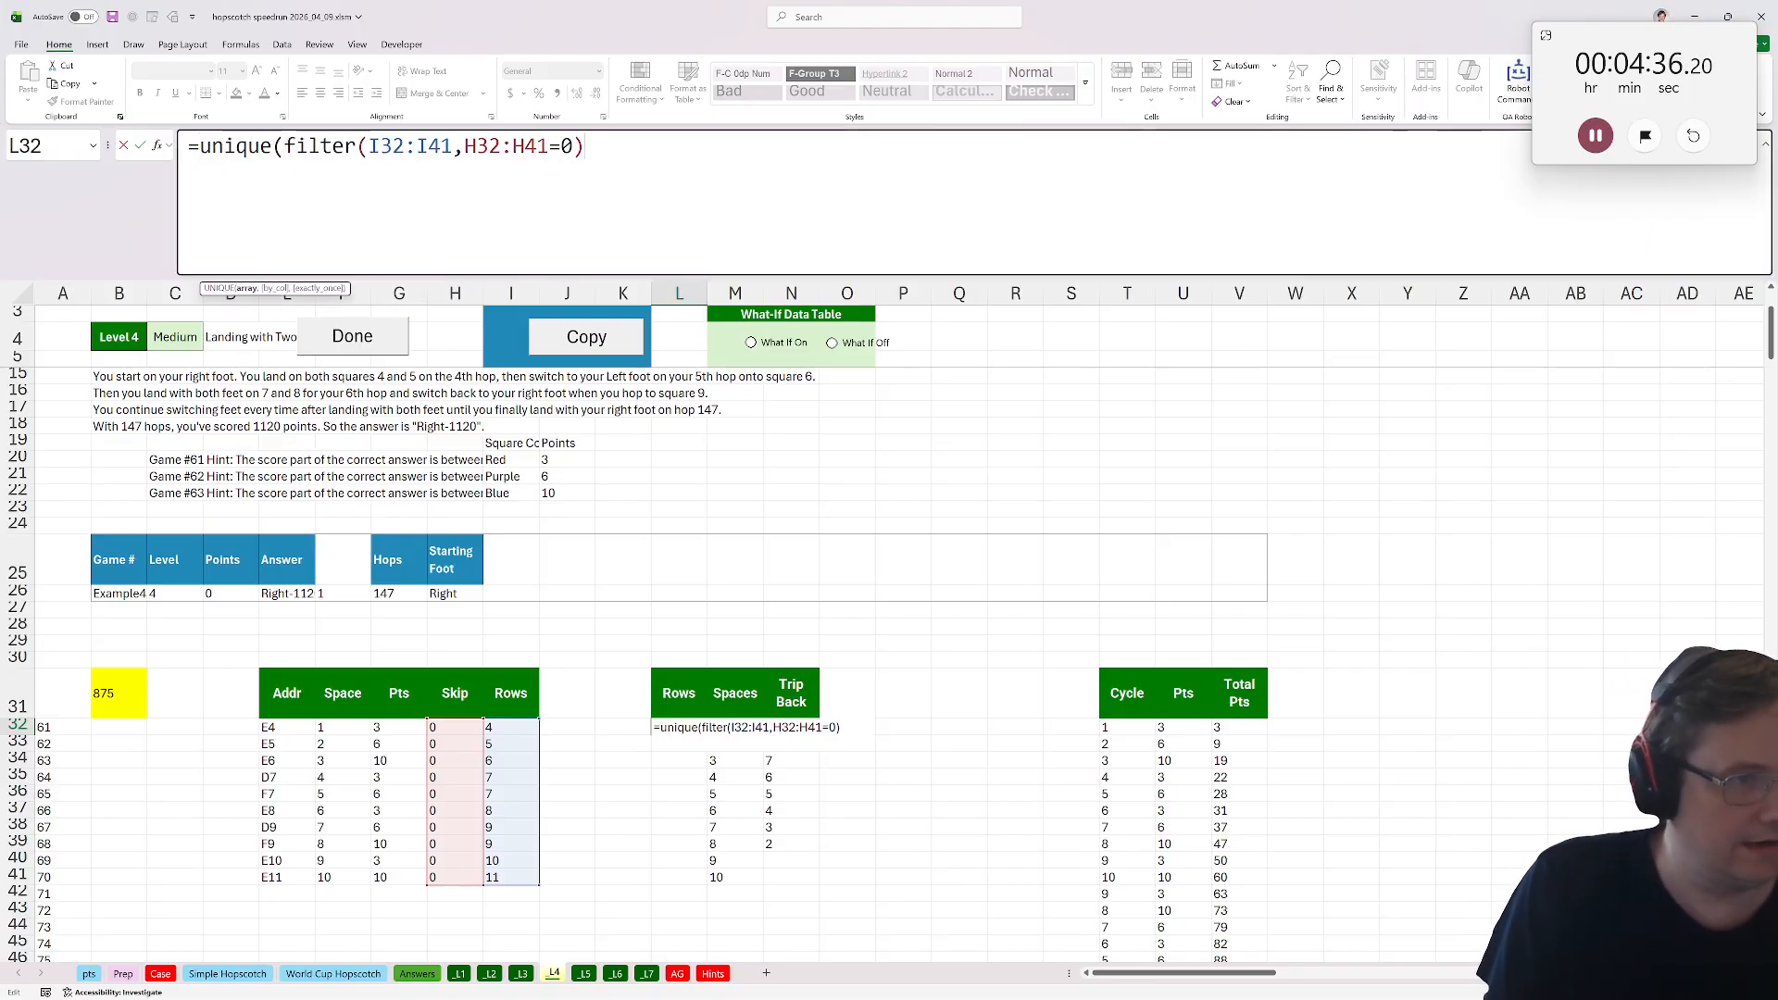
key(End)
text())
key(Return)
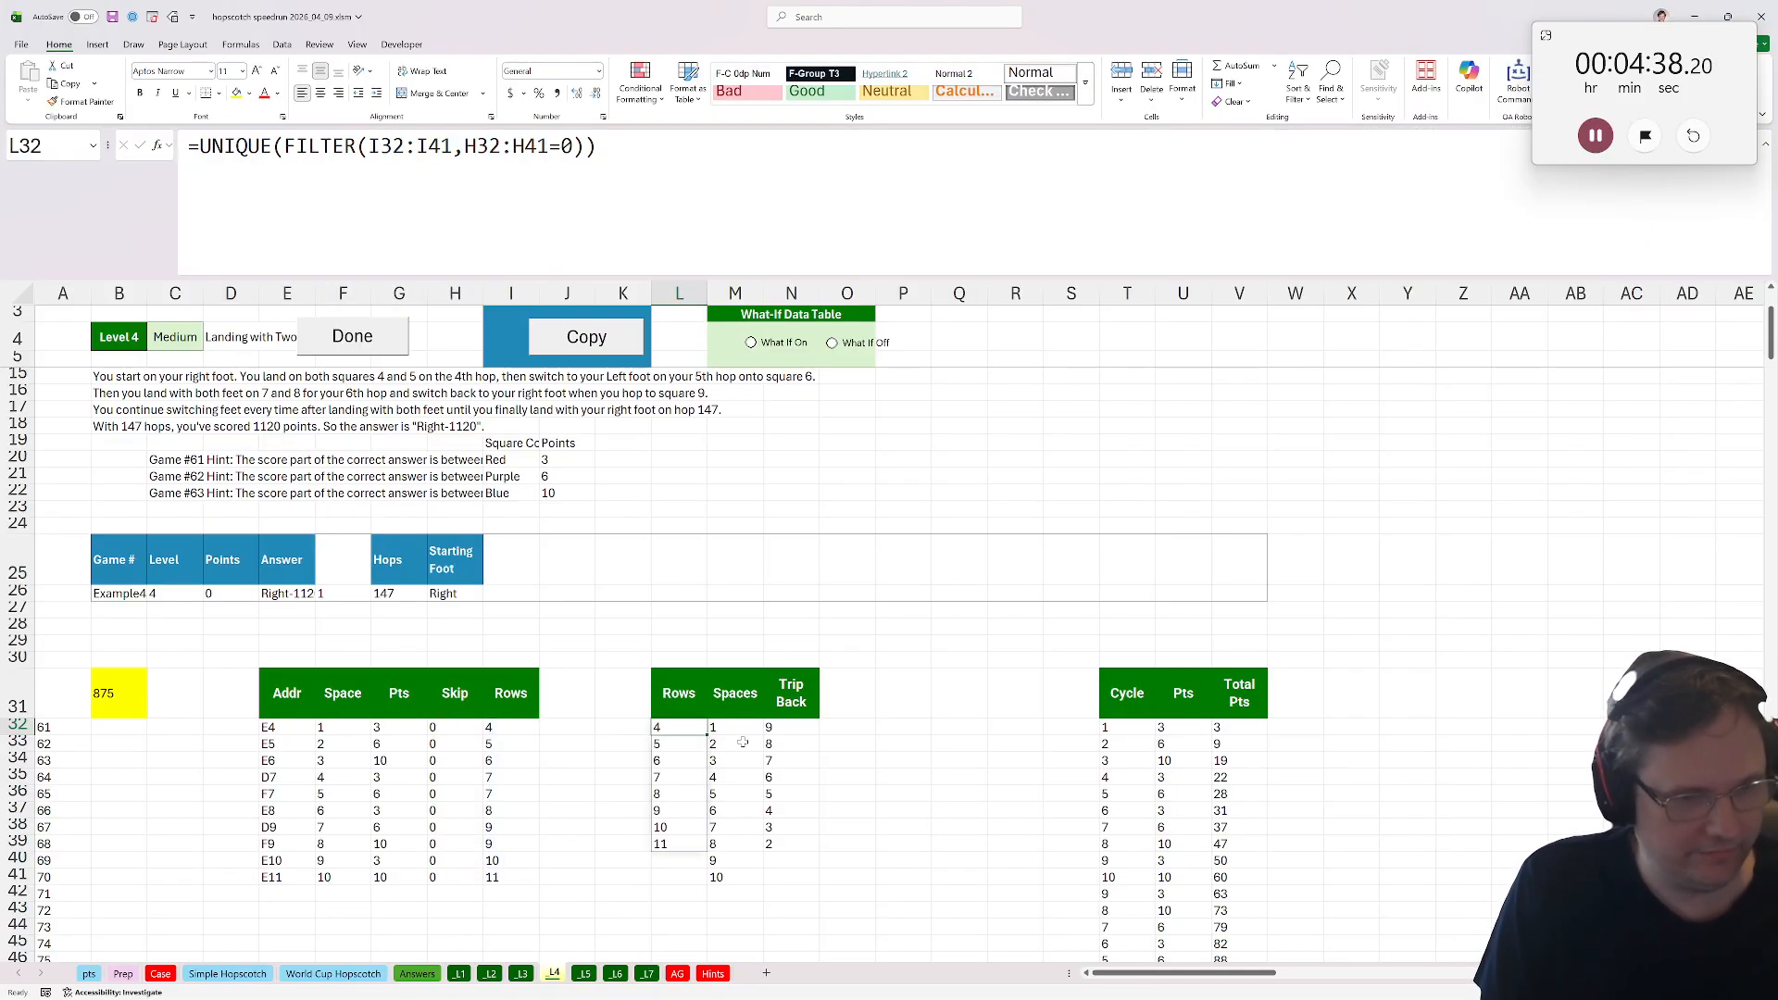
Replace the Spaces formula in M32 with =FILTER($F$32:$F$41,$I$32:$I$41=L32) to list the spaces in each row.
key(Right)
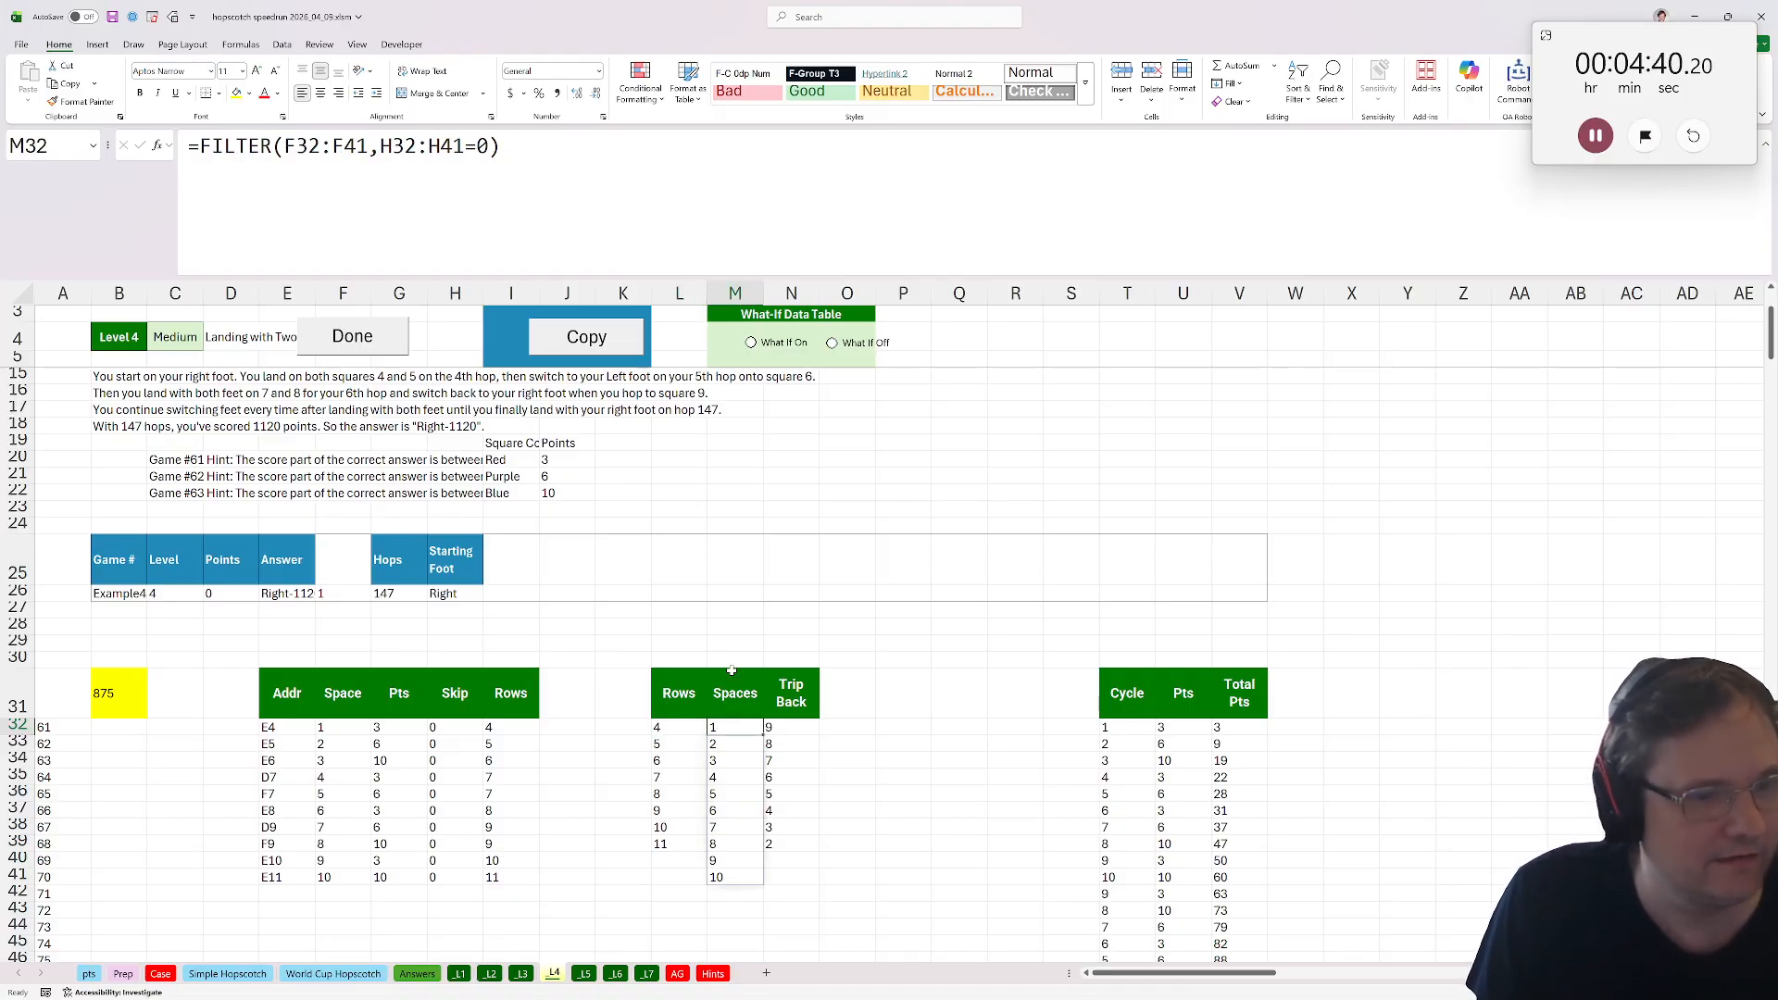
double_click(725, 730)
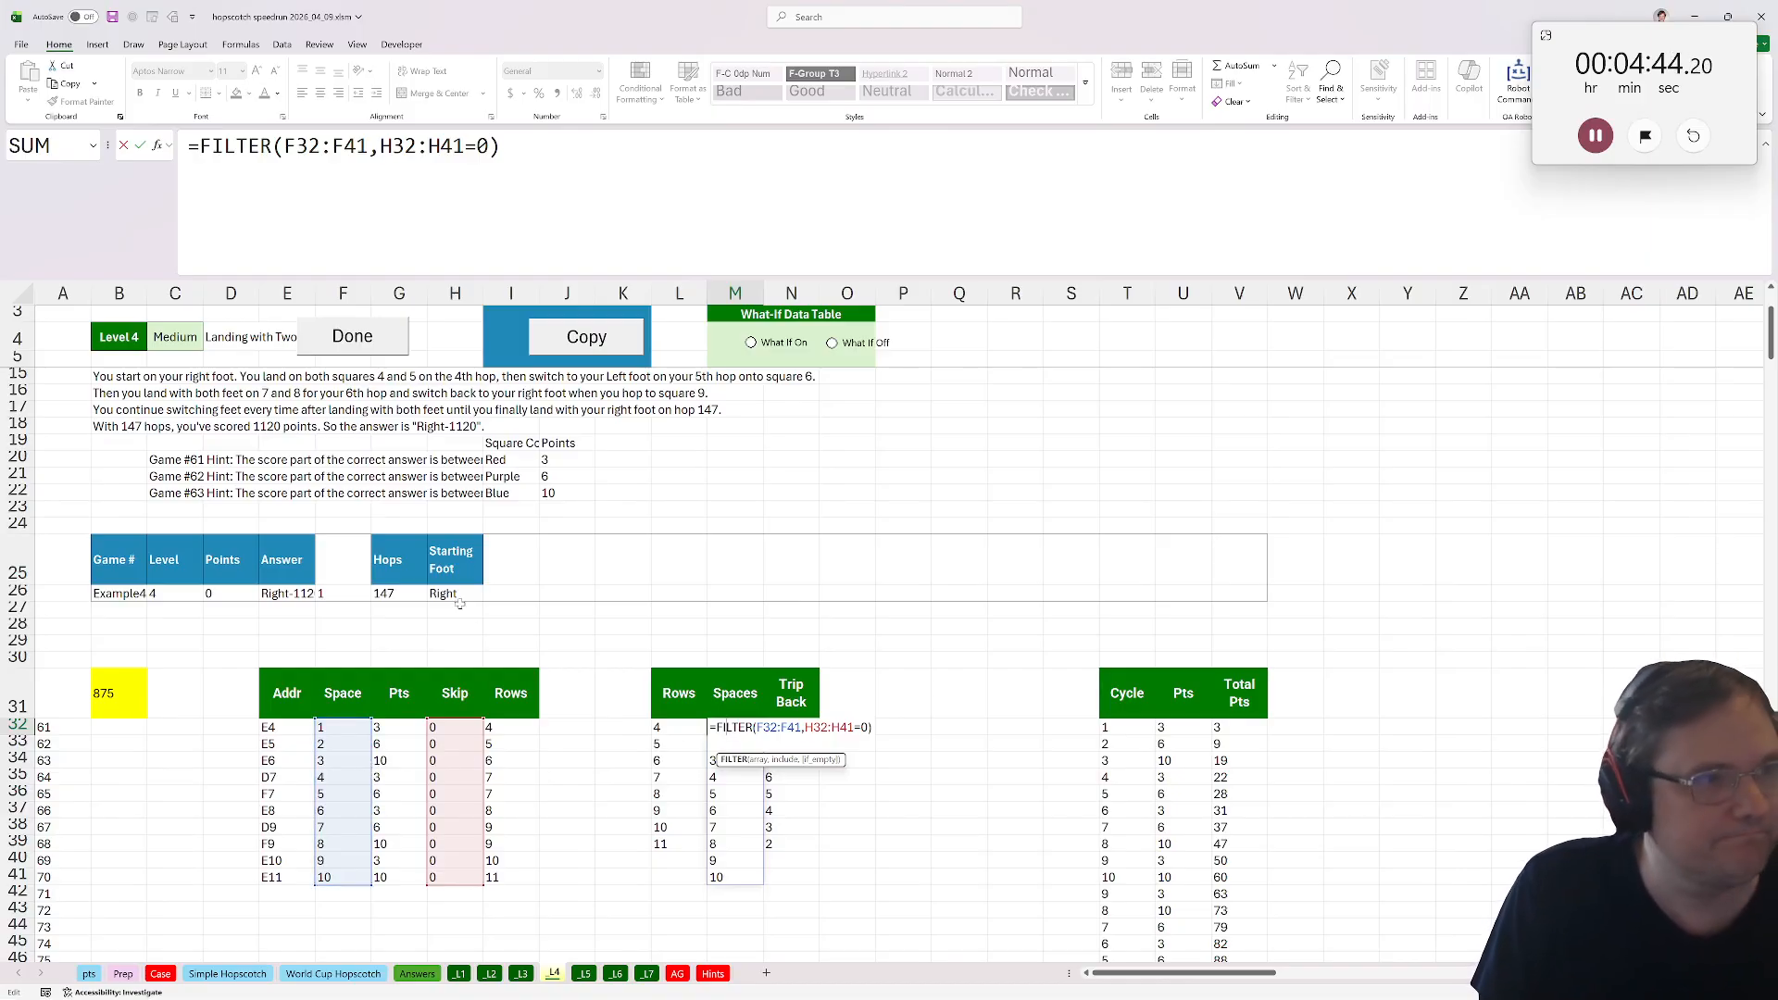
key(ctrl+Return)
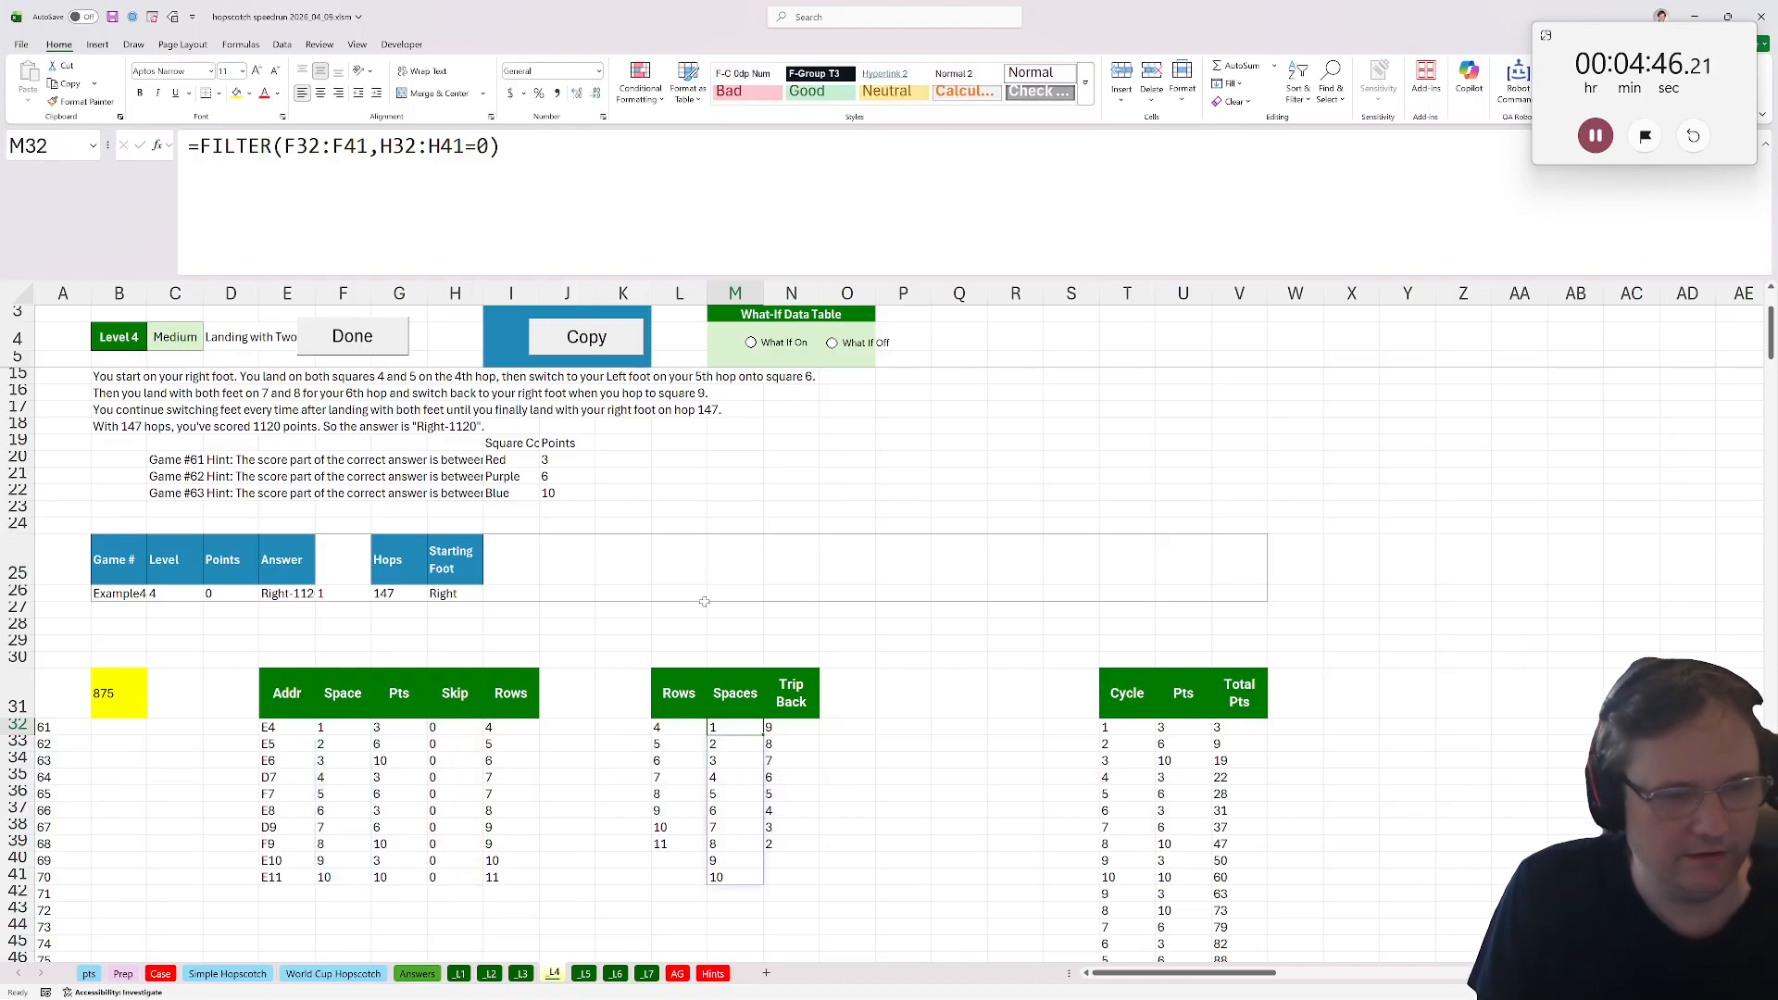
key(Delete)
text(=)
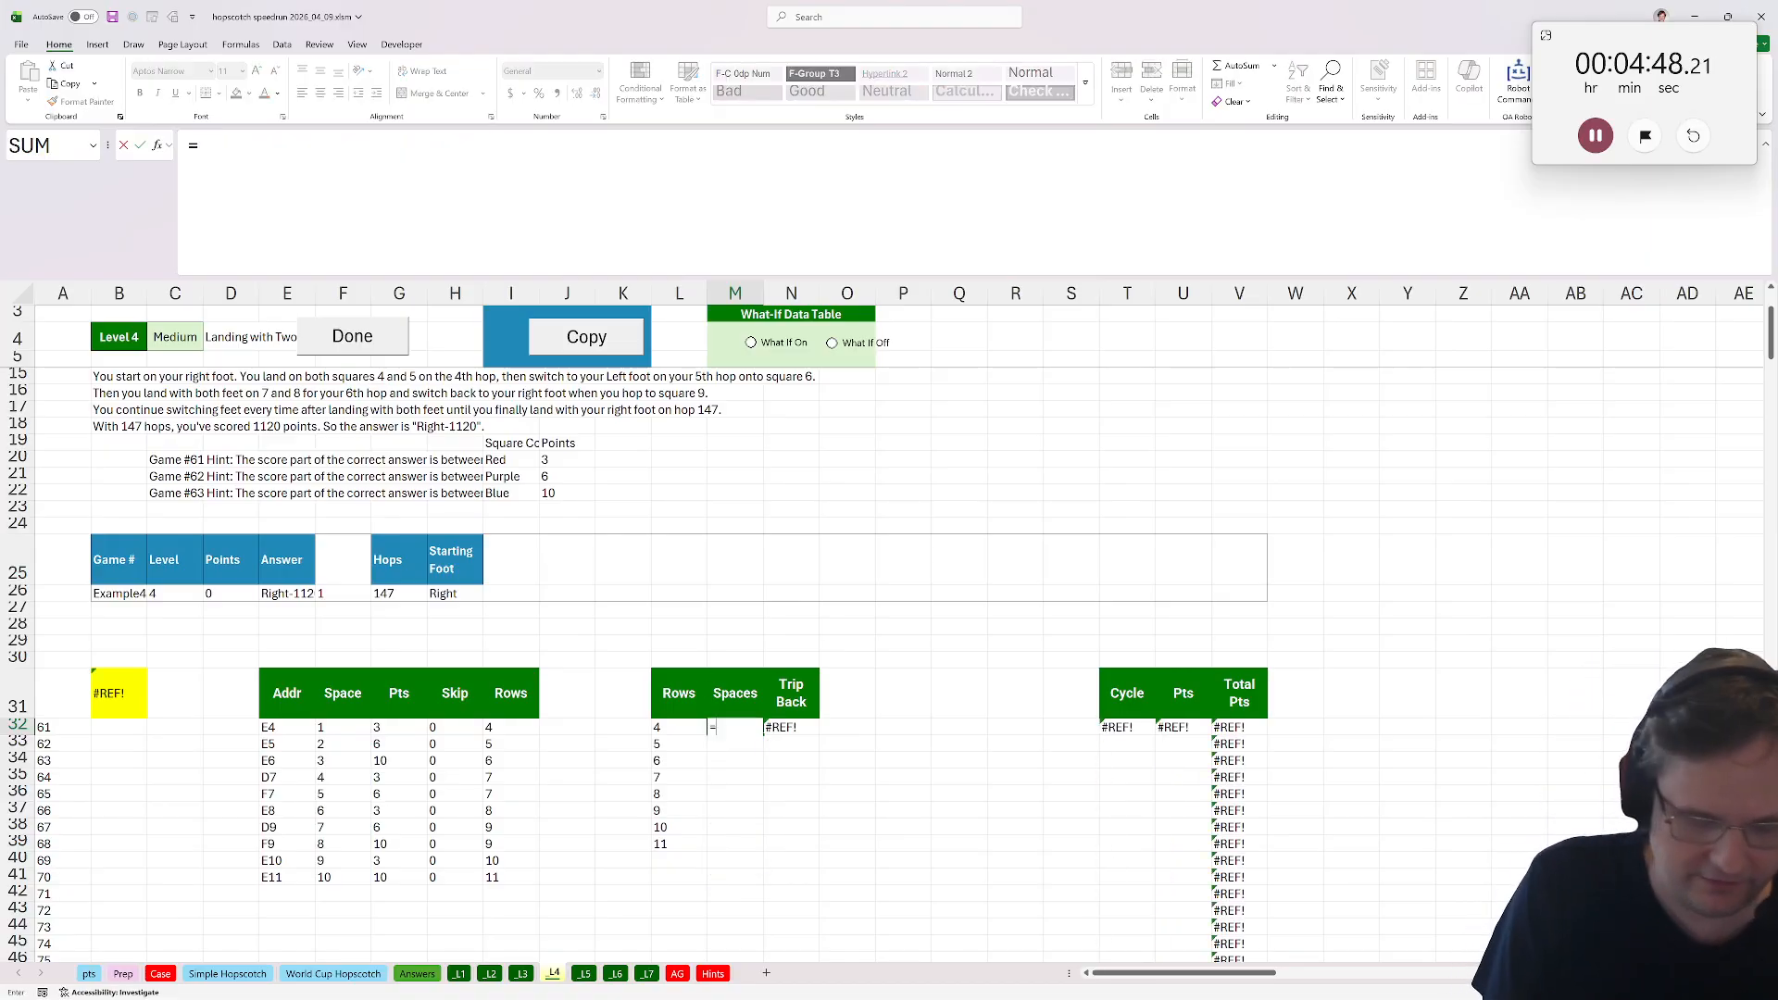
text(filter()
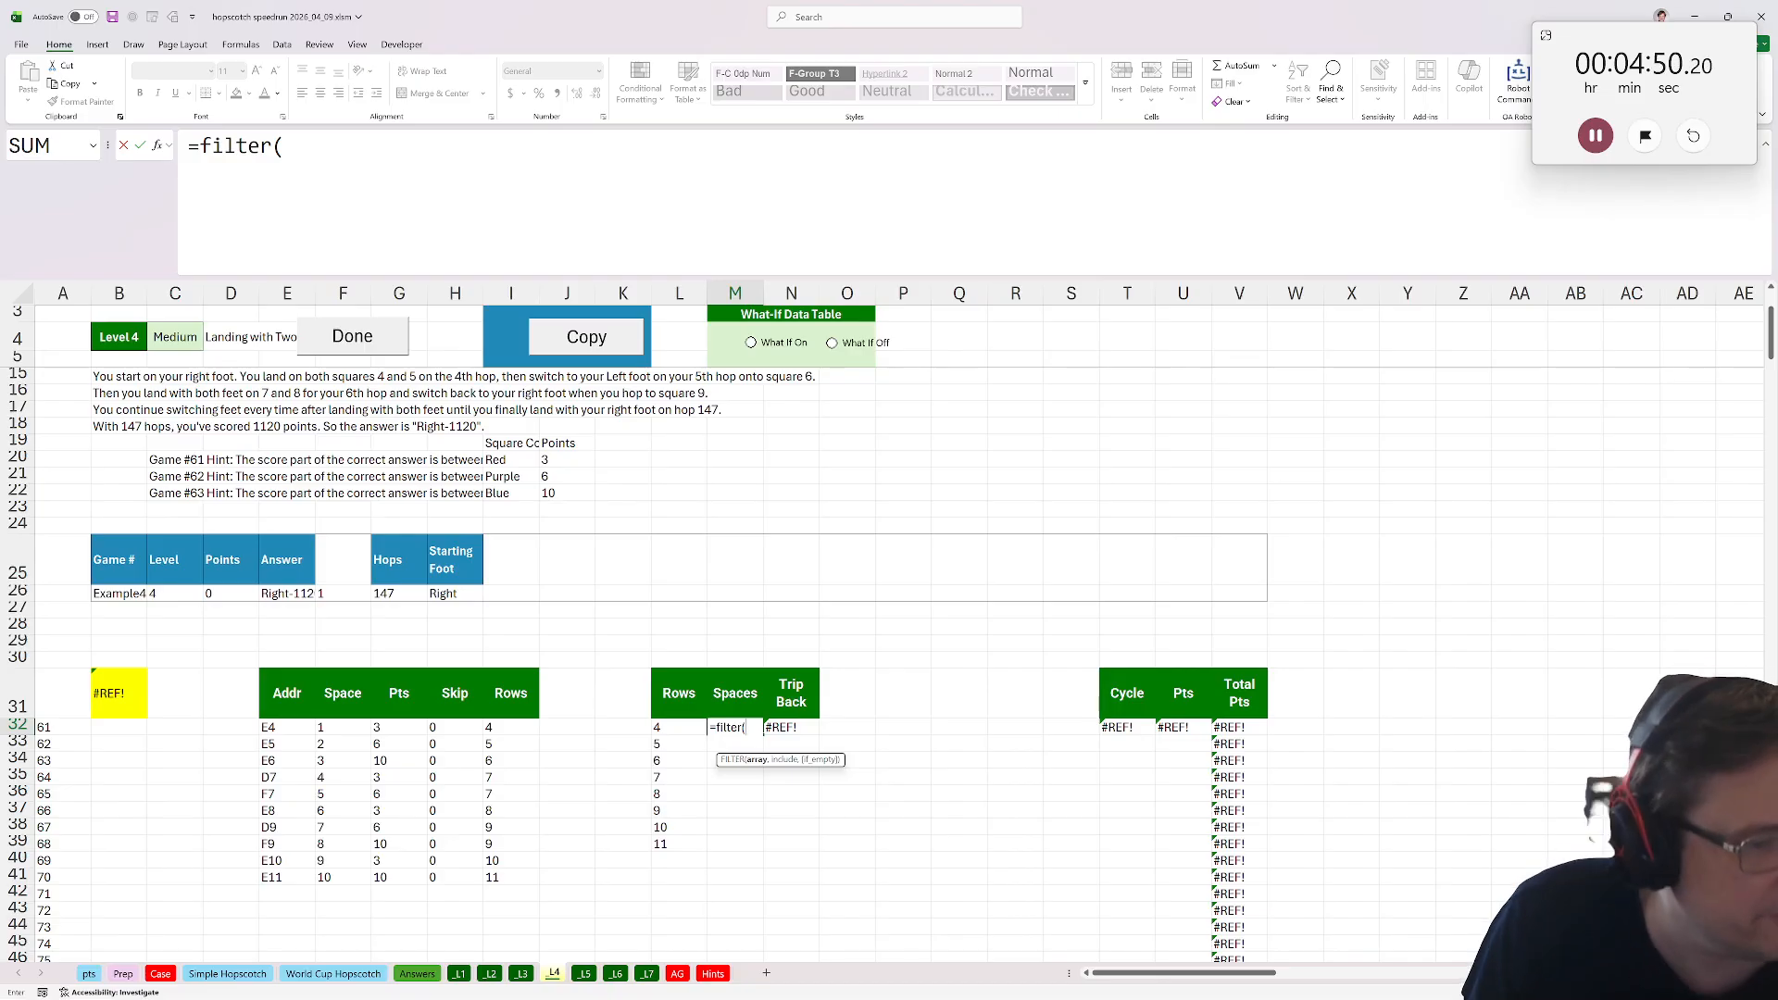
click(512, 727)
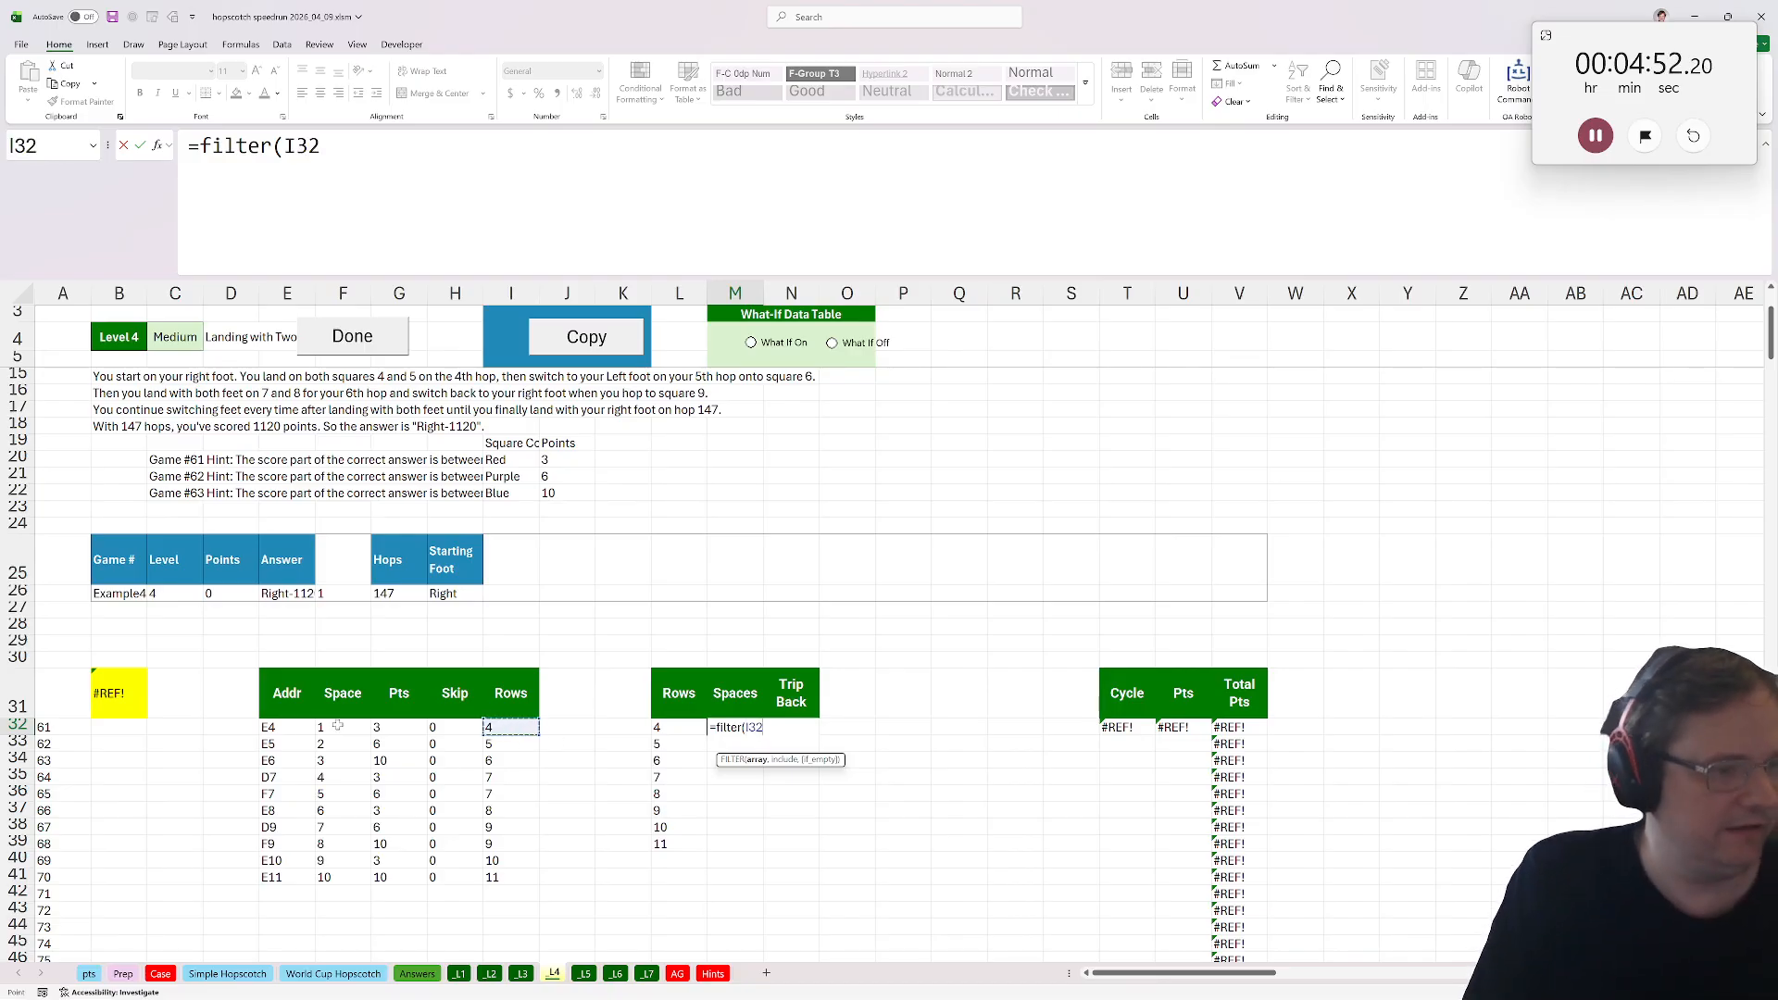
drag(324, 727, 344, 881)
text(,)
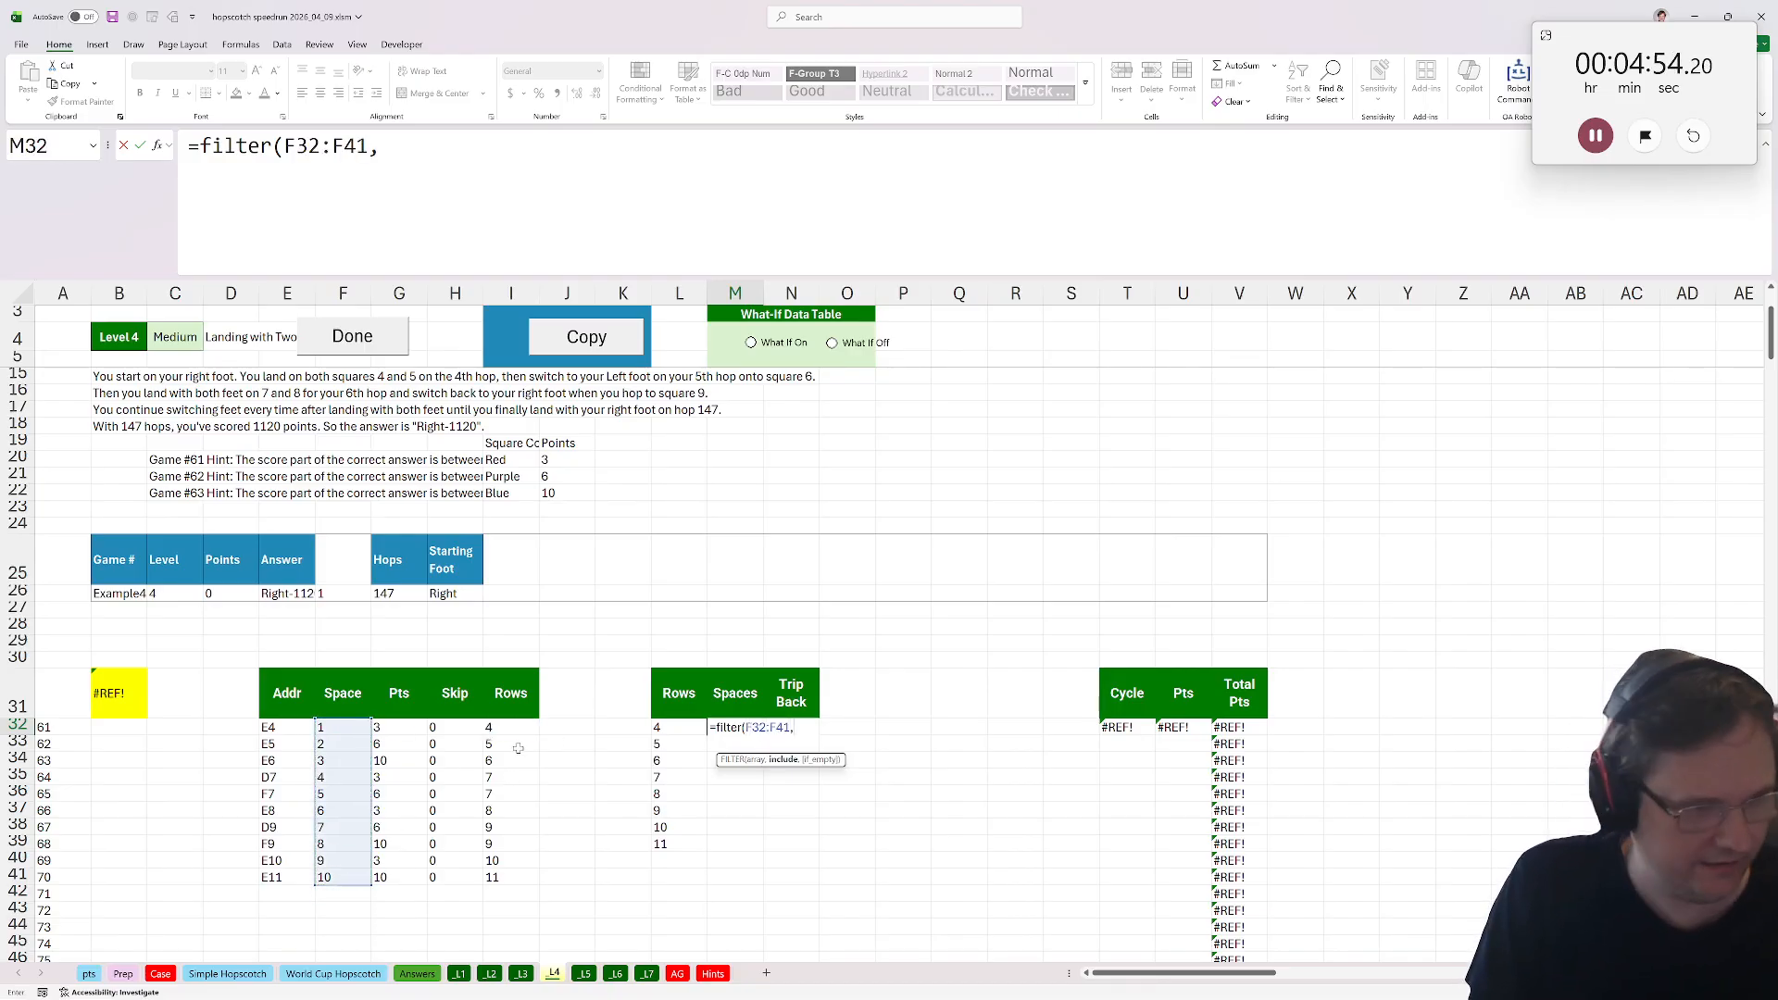
drag(509, 727, 506, 884)
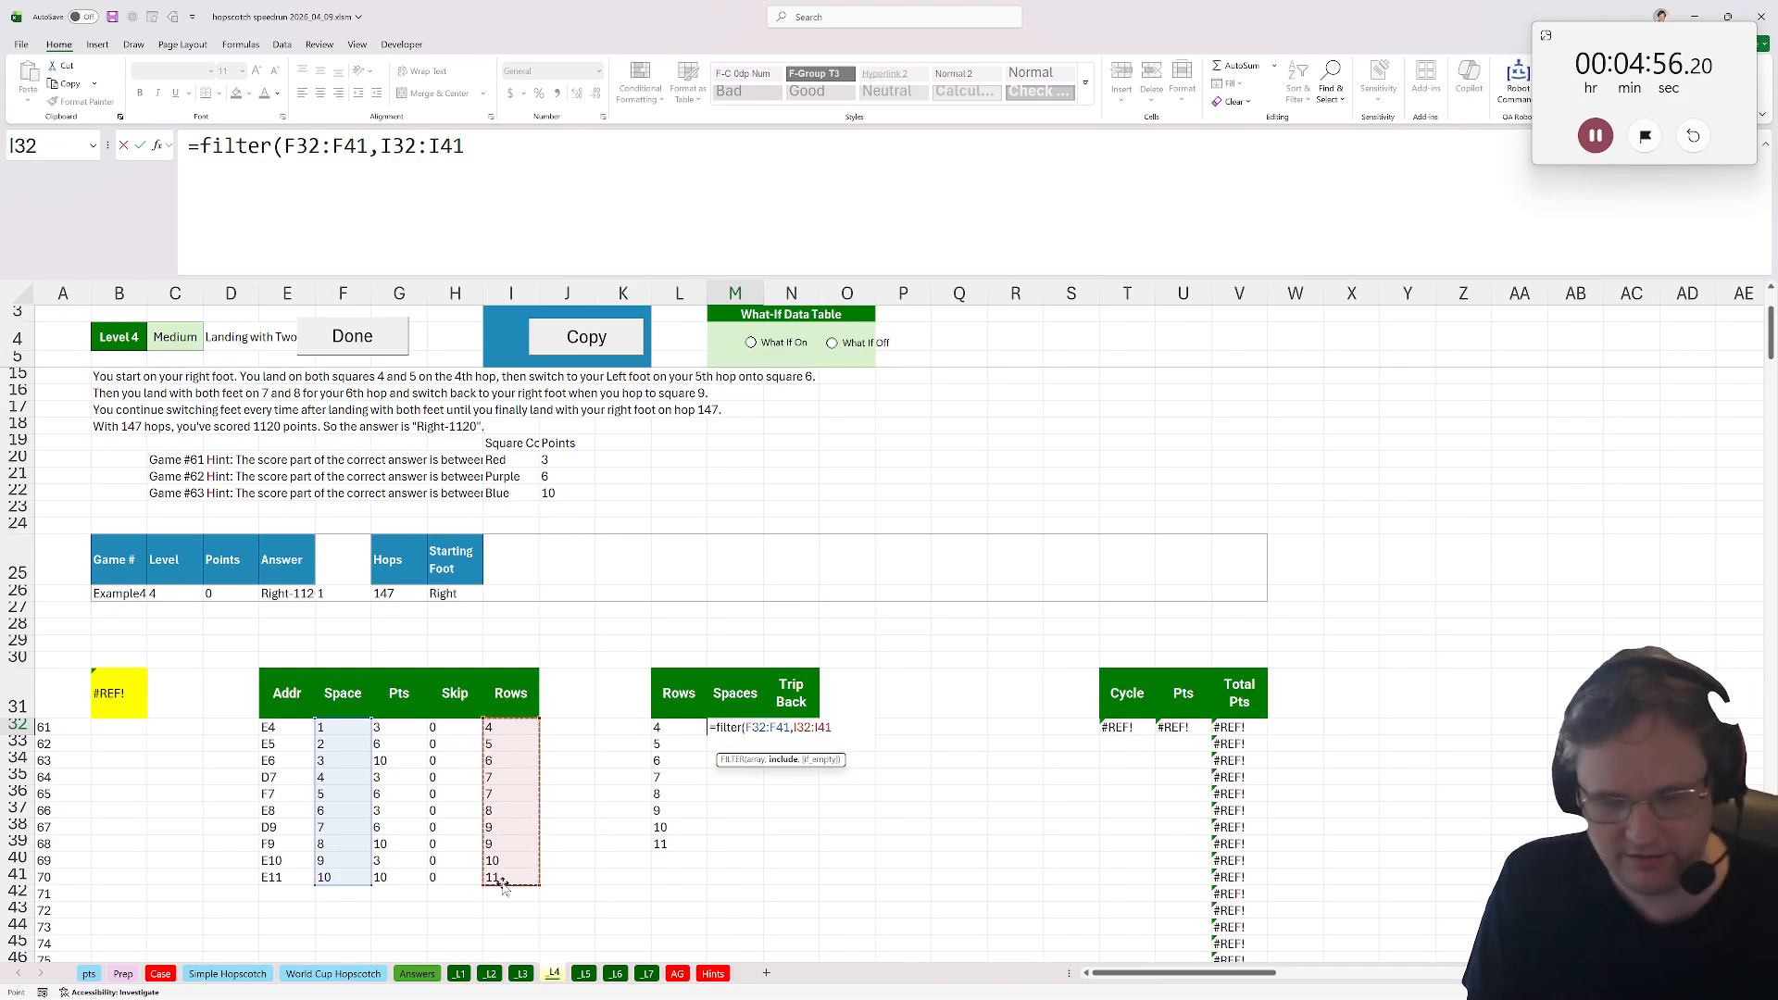
text(=)
click(669, 728)
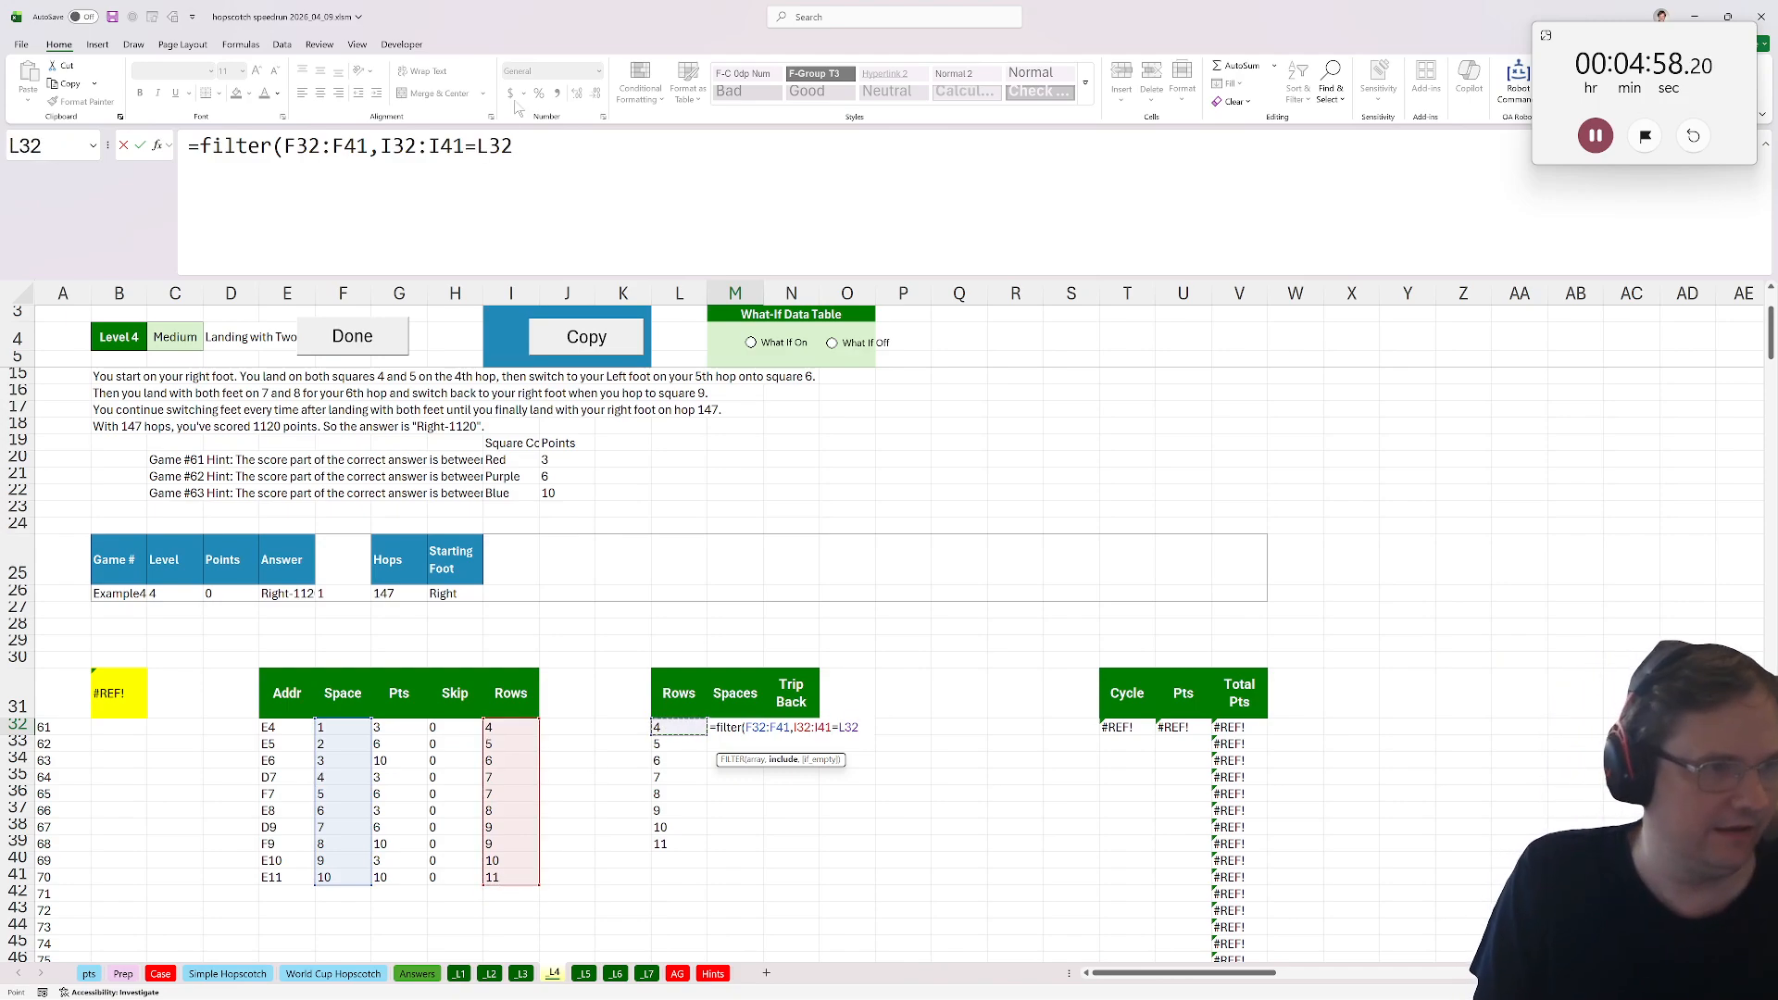
drag(465, 146, 284, 147)
key(F4)
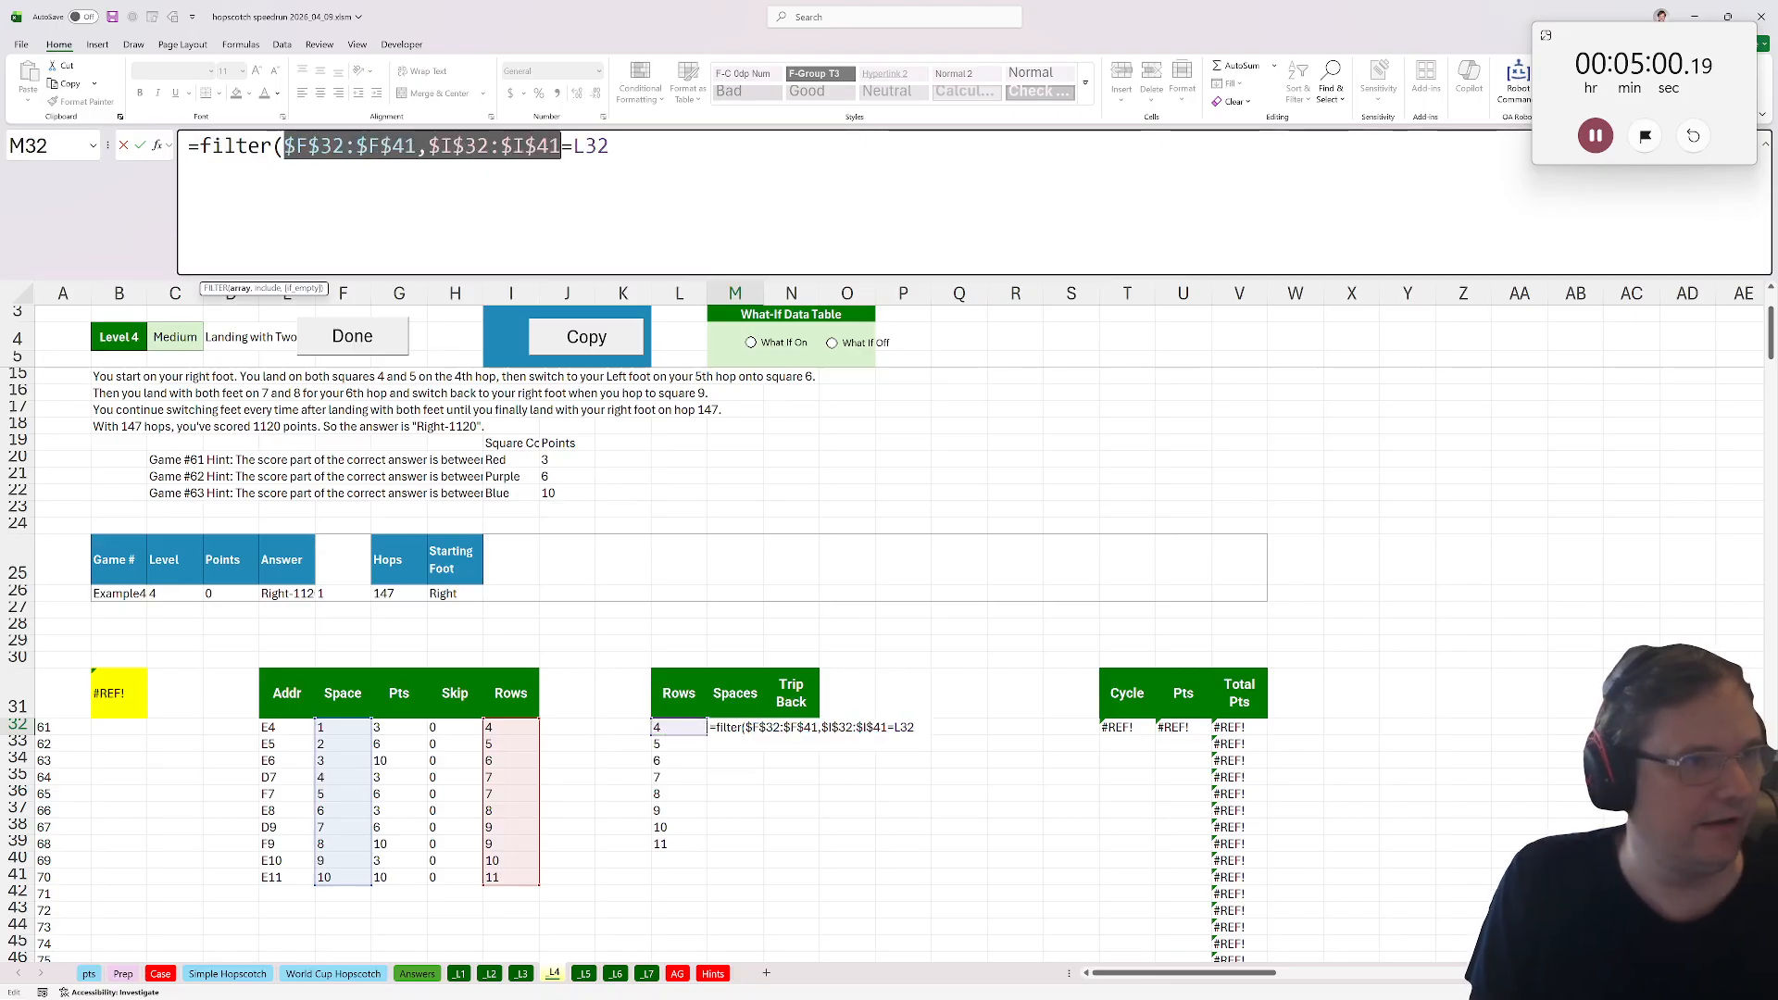
key(End)
text())
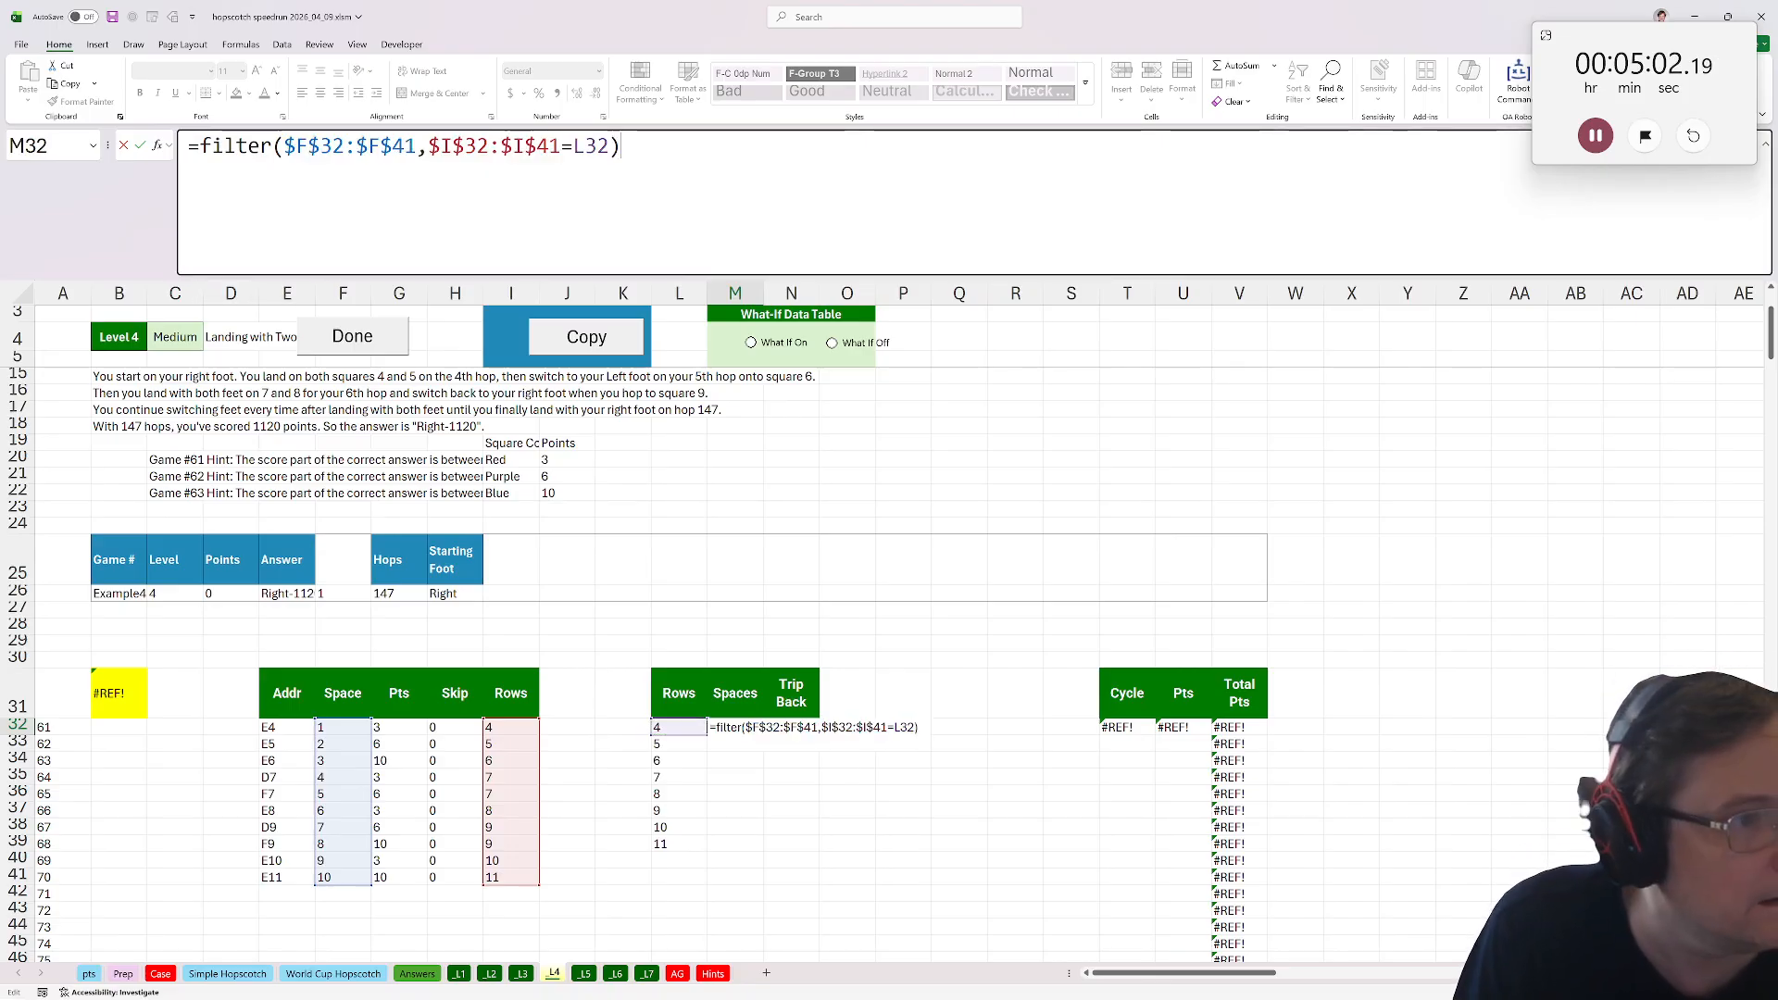
key(ctrl+Return)
Copy the M32 formula down the Spaces column through M44.
key(ctrl+c)
drag(734, 728, 734, 926)
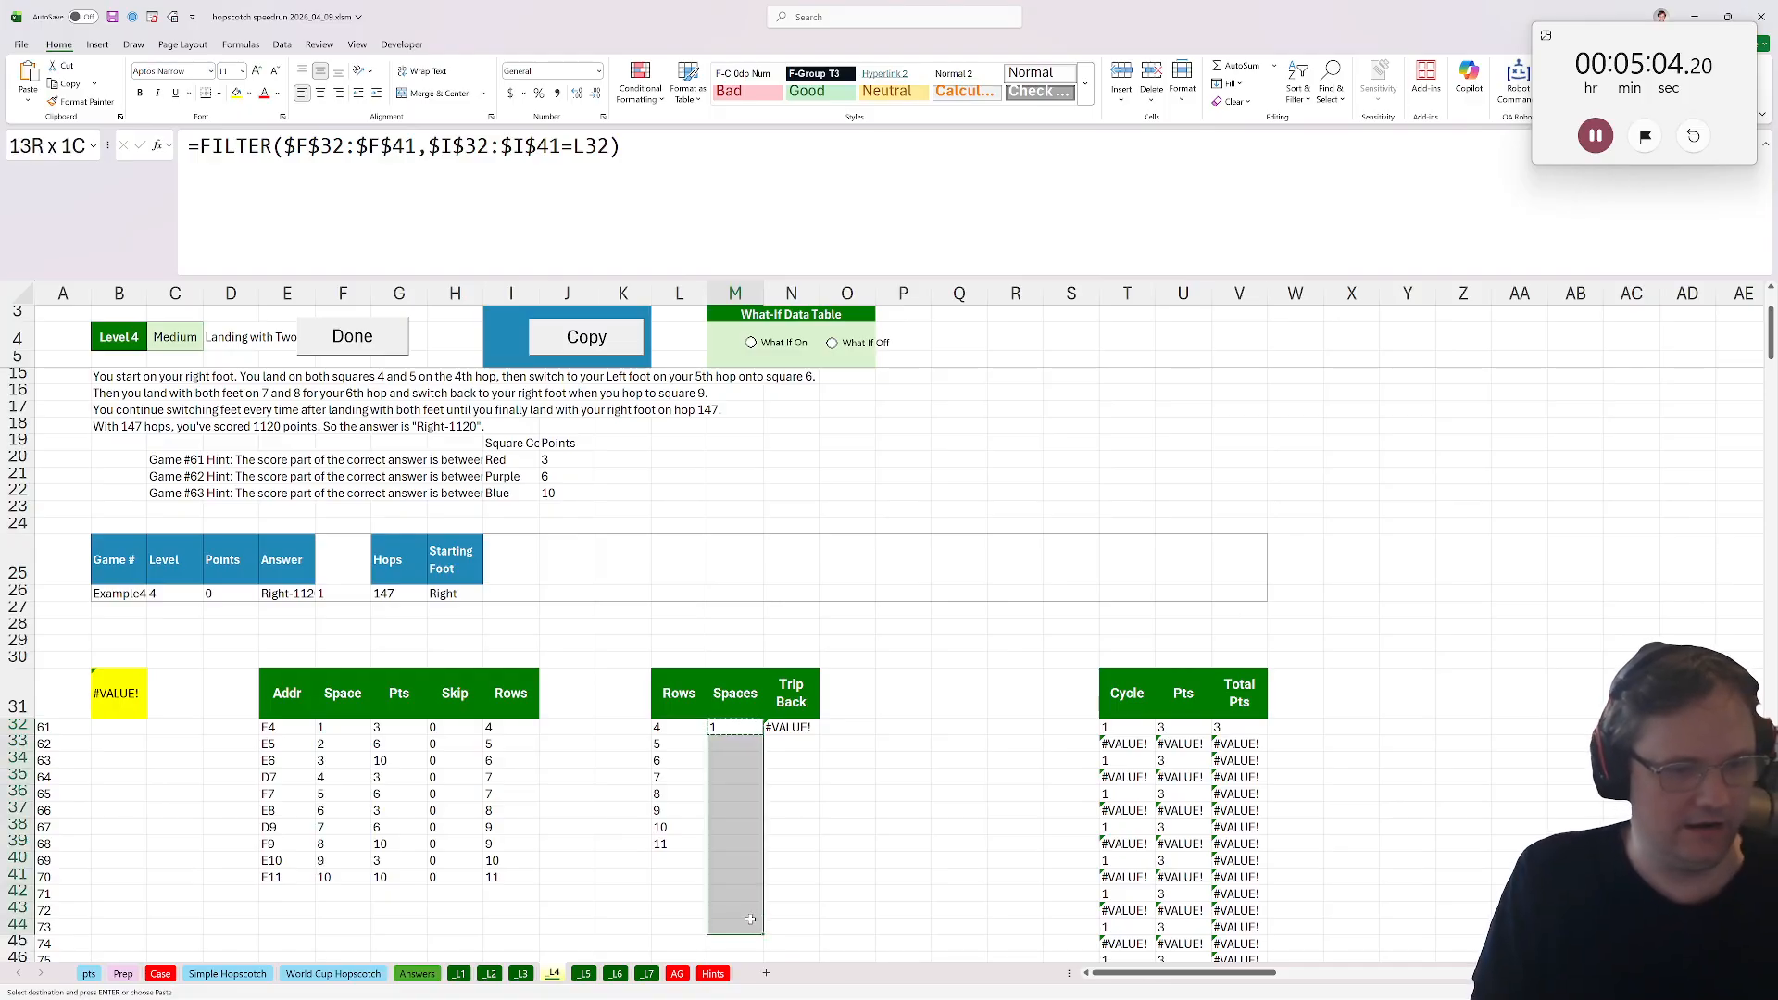
key(ctrl+v)
click(732, 778)
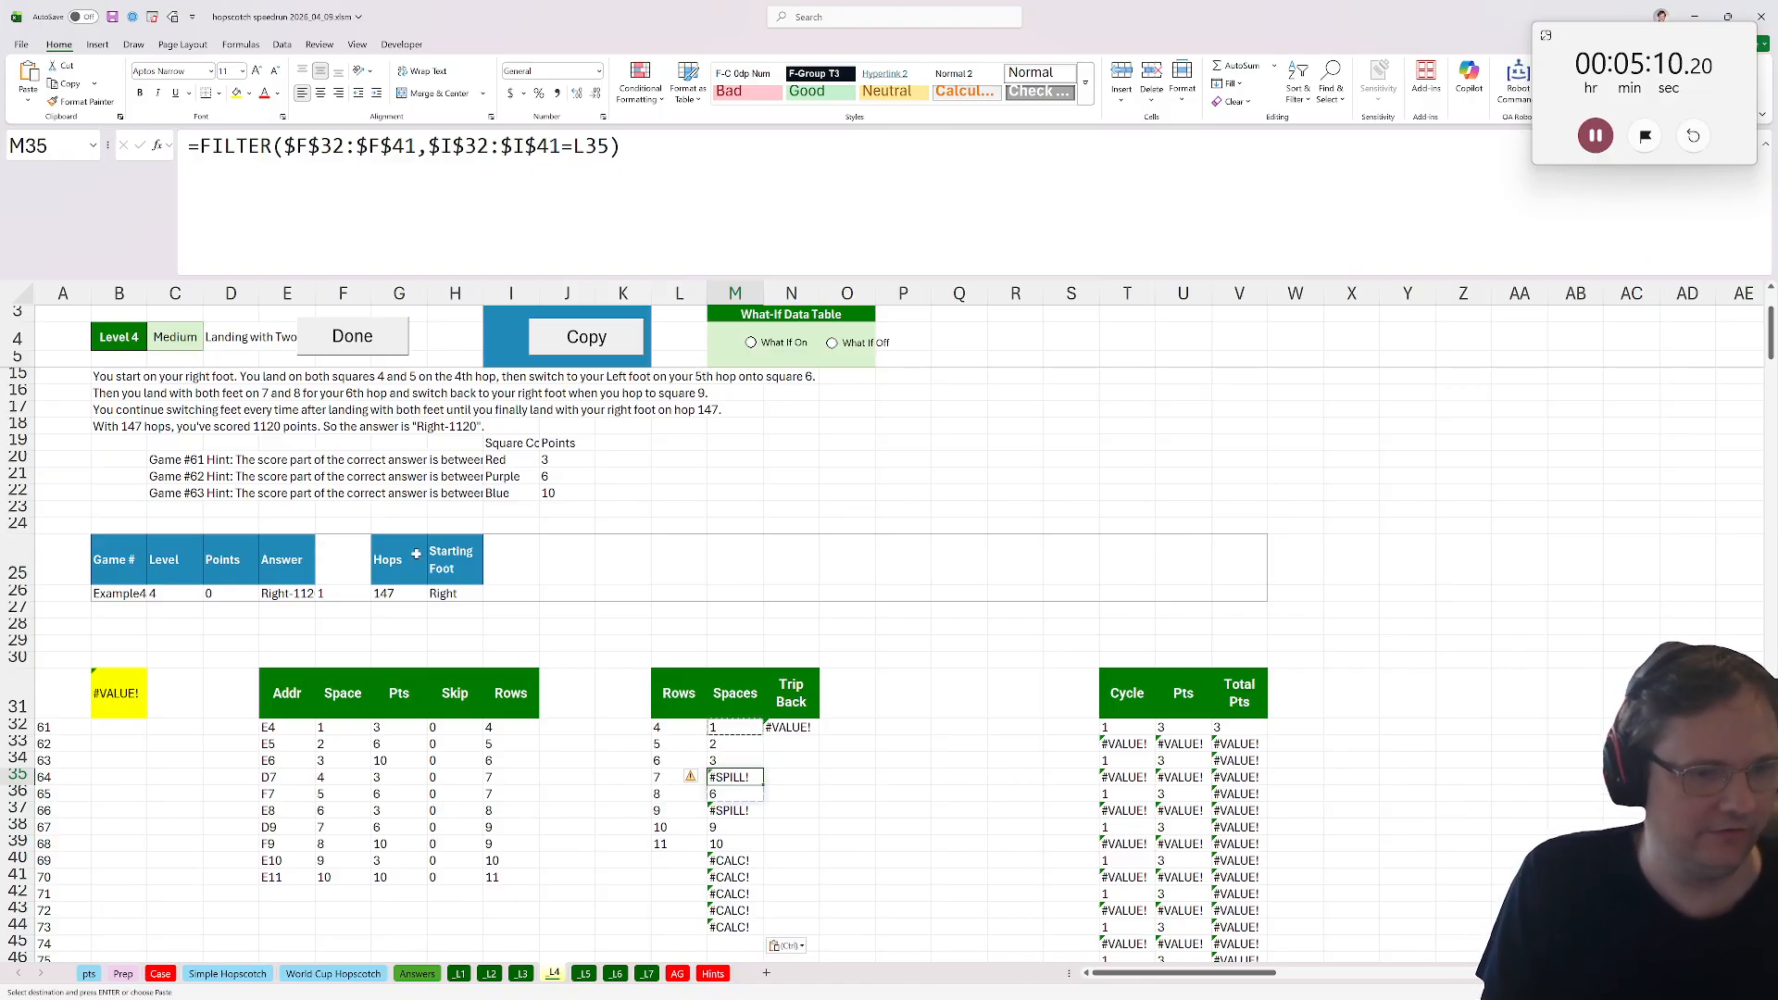
Wrap the M35 formula in save_array so it becomes =save_array(FILTER($F$32:$F$41,$I$32:$I$41=L35)).
click(194, 146)
text(save_array()
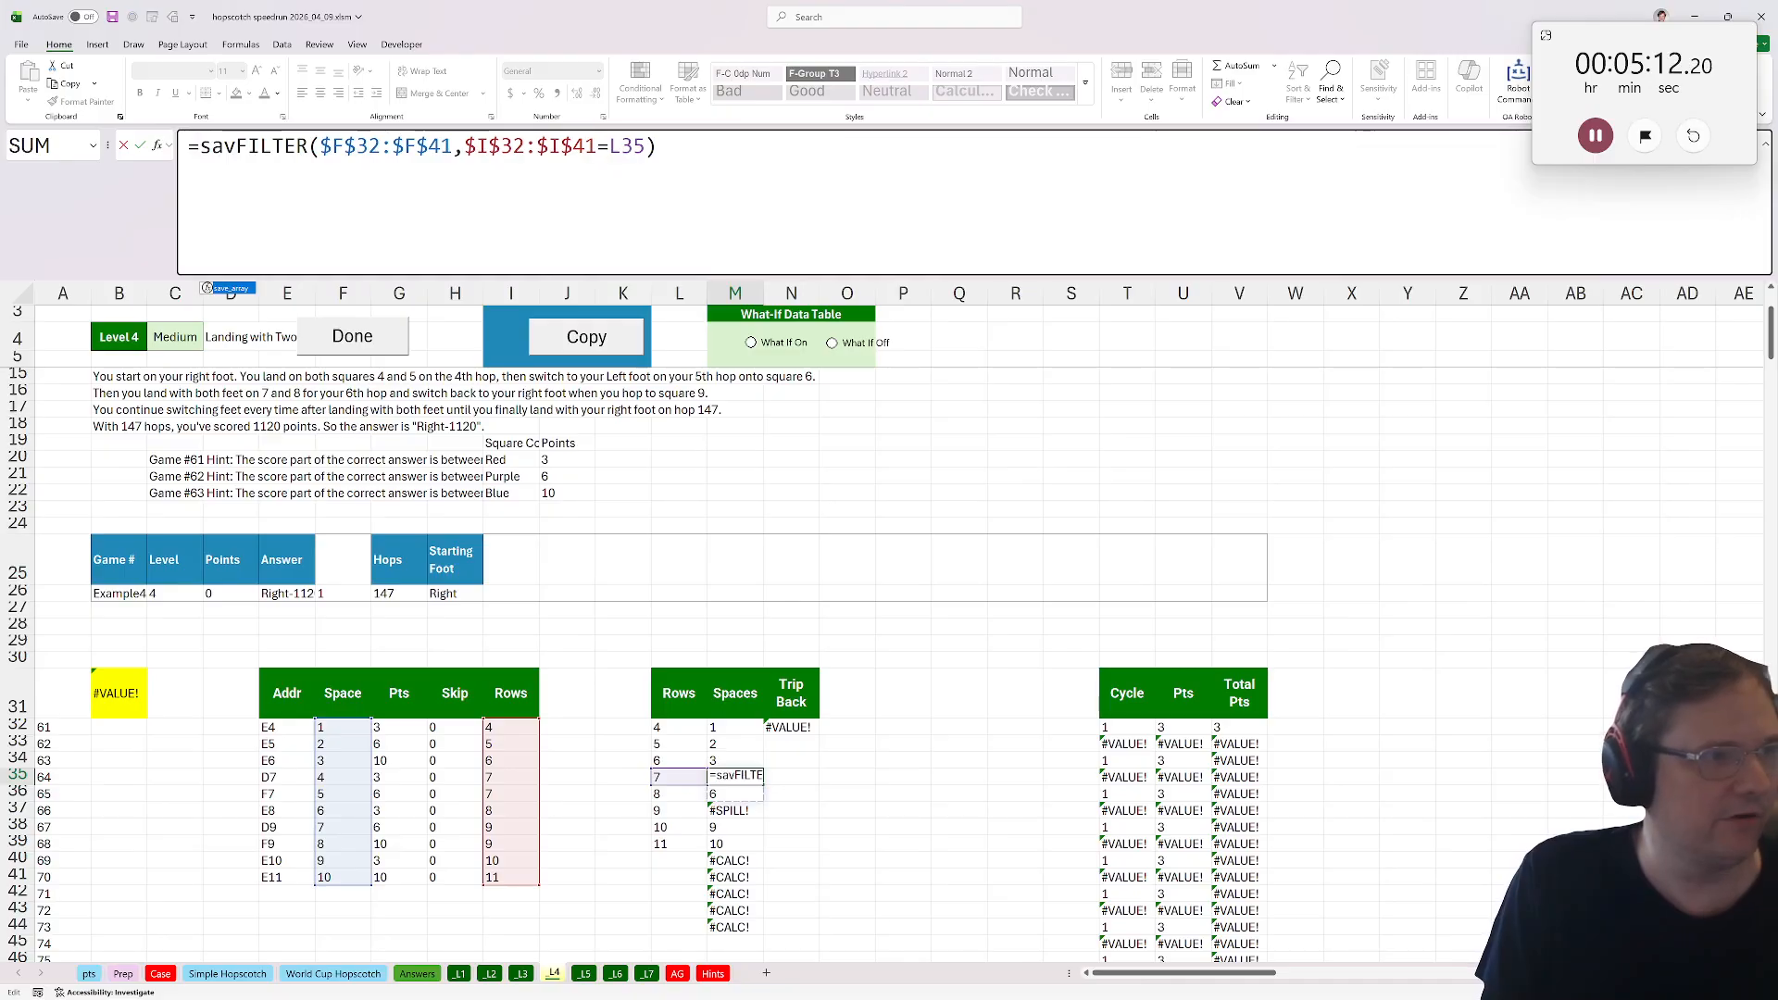
key(End)
text())
key(Return)
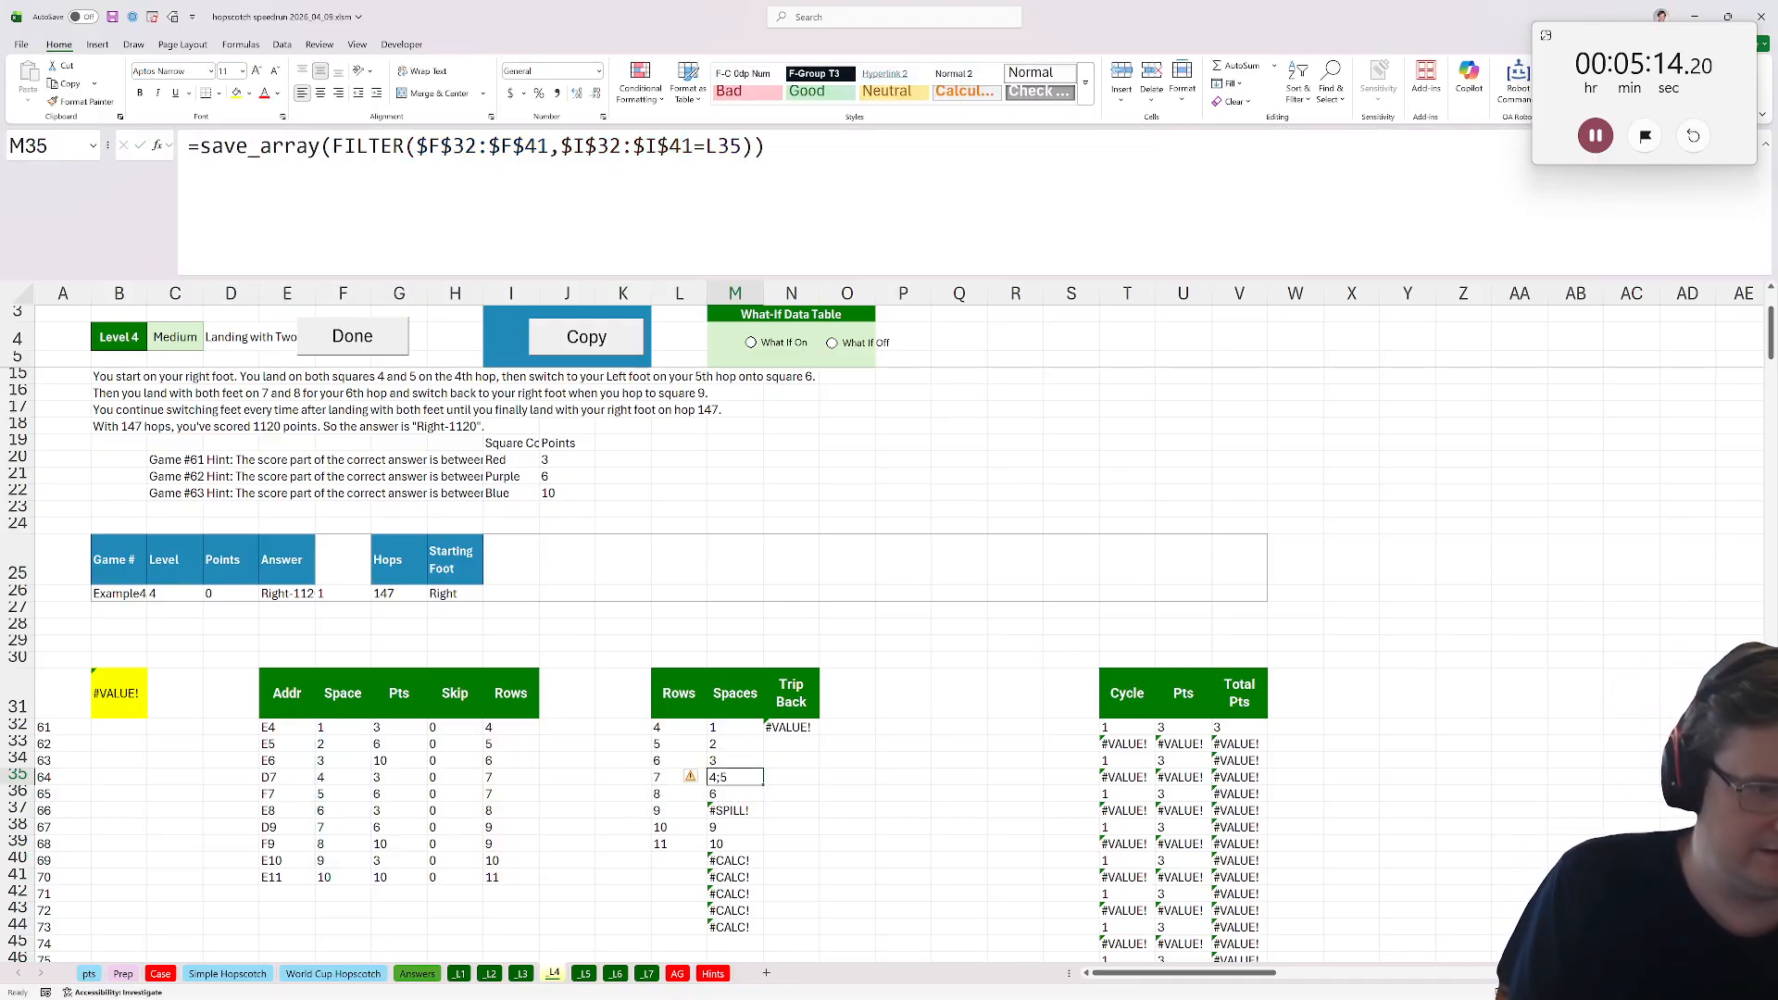
Fill M32:M44 with the save_array version of the Spaces formula.
drag(726, 727, 732, 926)
key(ctrl+v)
click(809, 725)
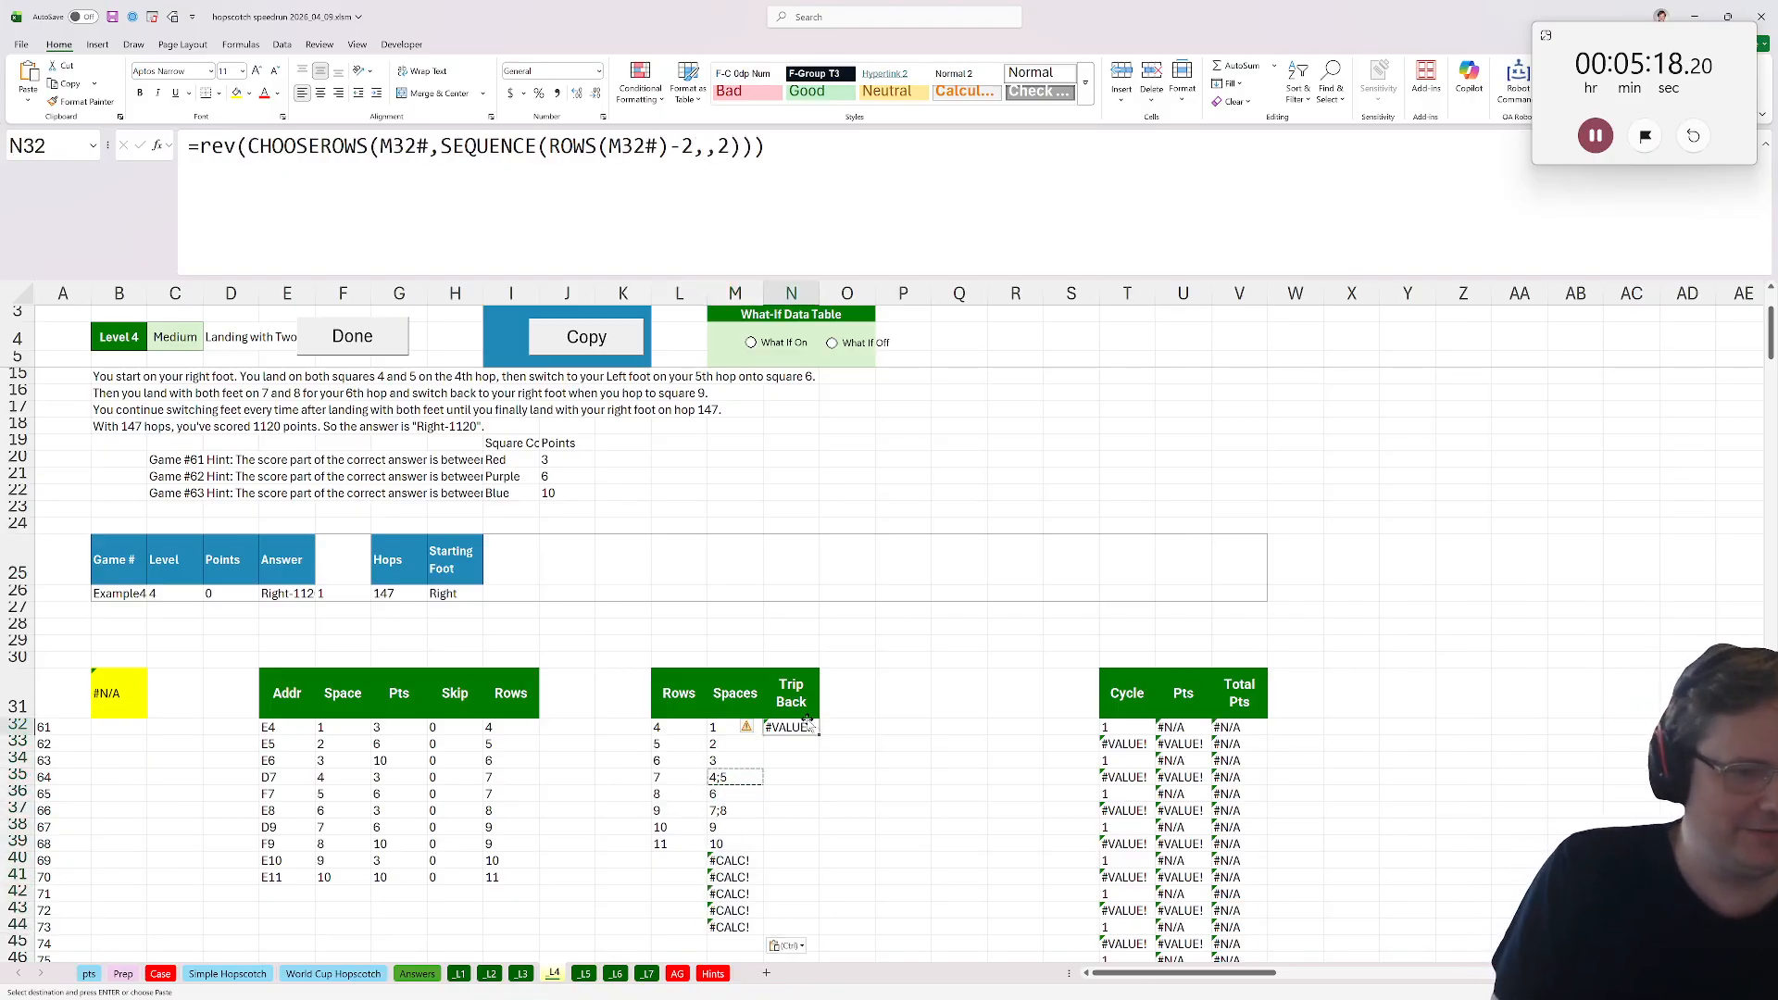
click(726, 759)
mouse_move(725, 776)
mouse_down()
mouse_move(703, 783)
mouse_move(727, 777)
mouse_up()
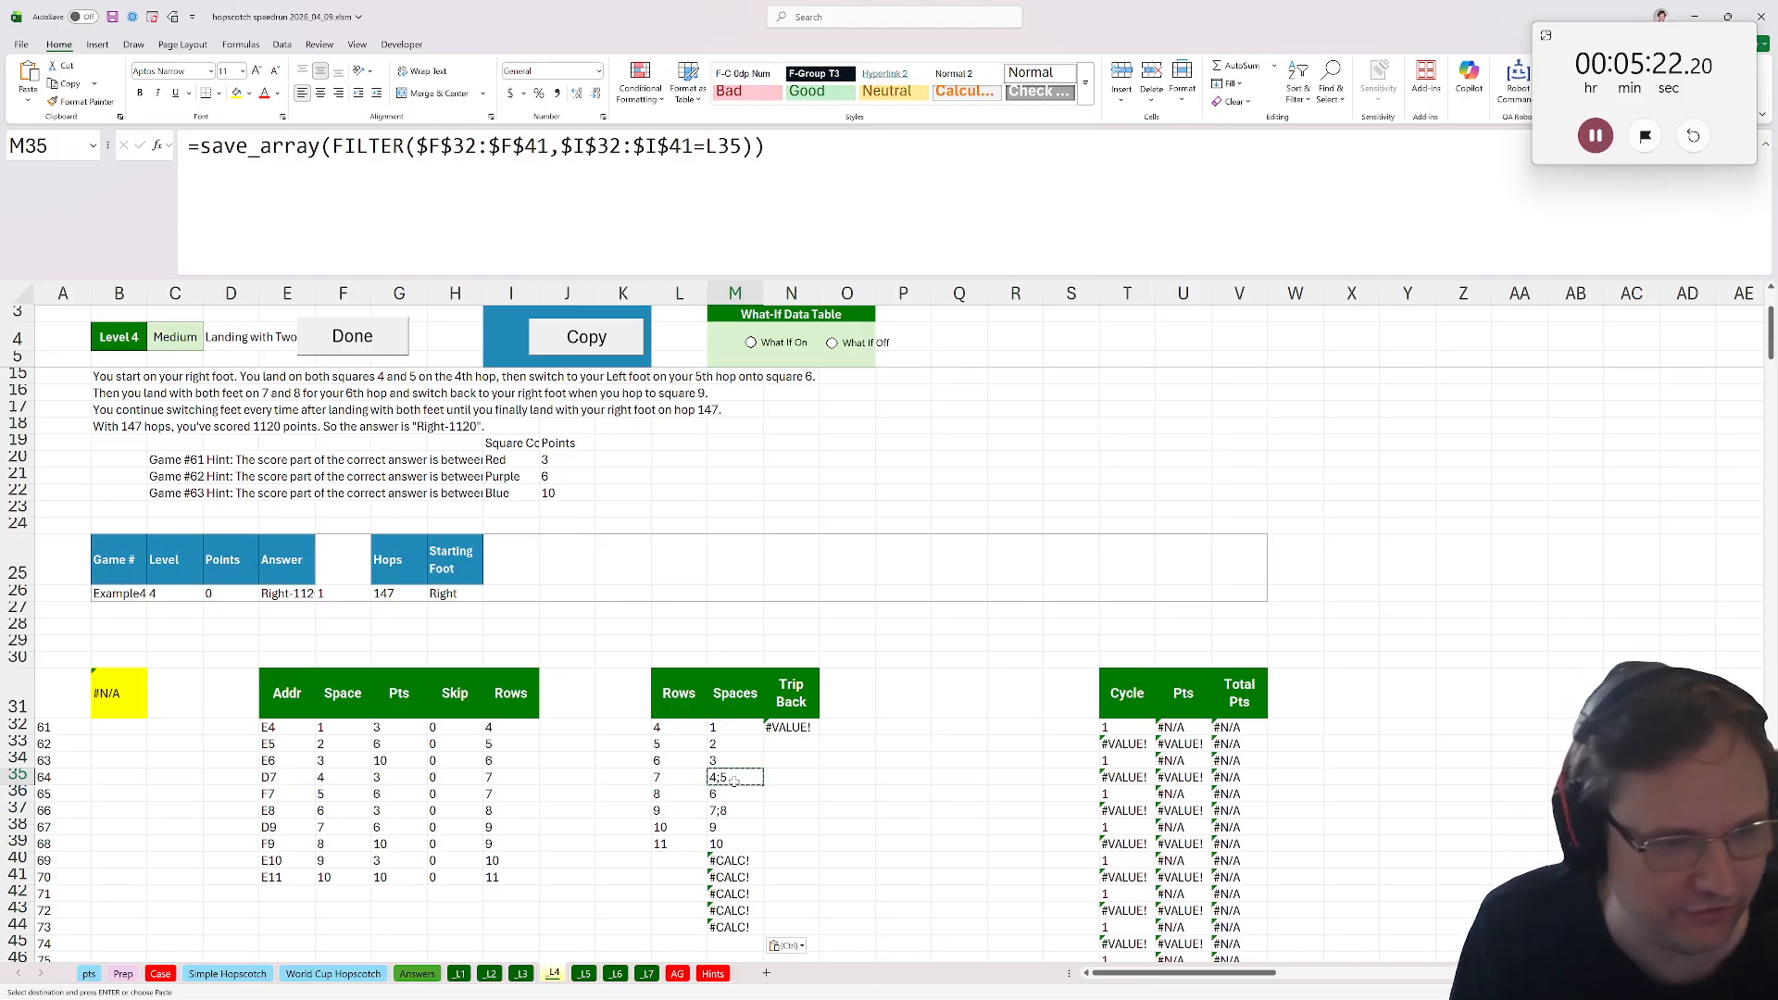
Insert a new column before Trip Back and give it the header Spaces in N31.
drag(794, 694, 869, 713)
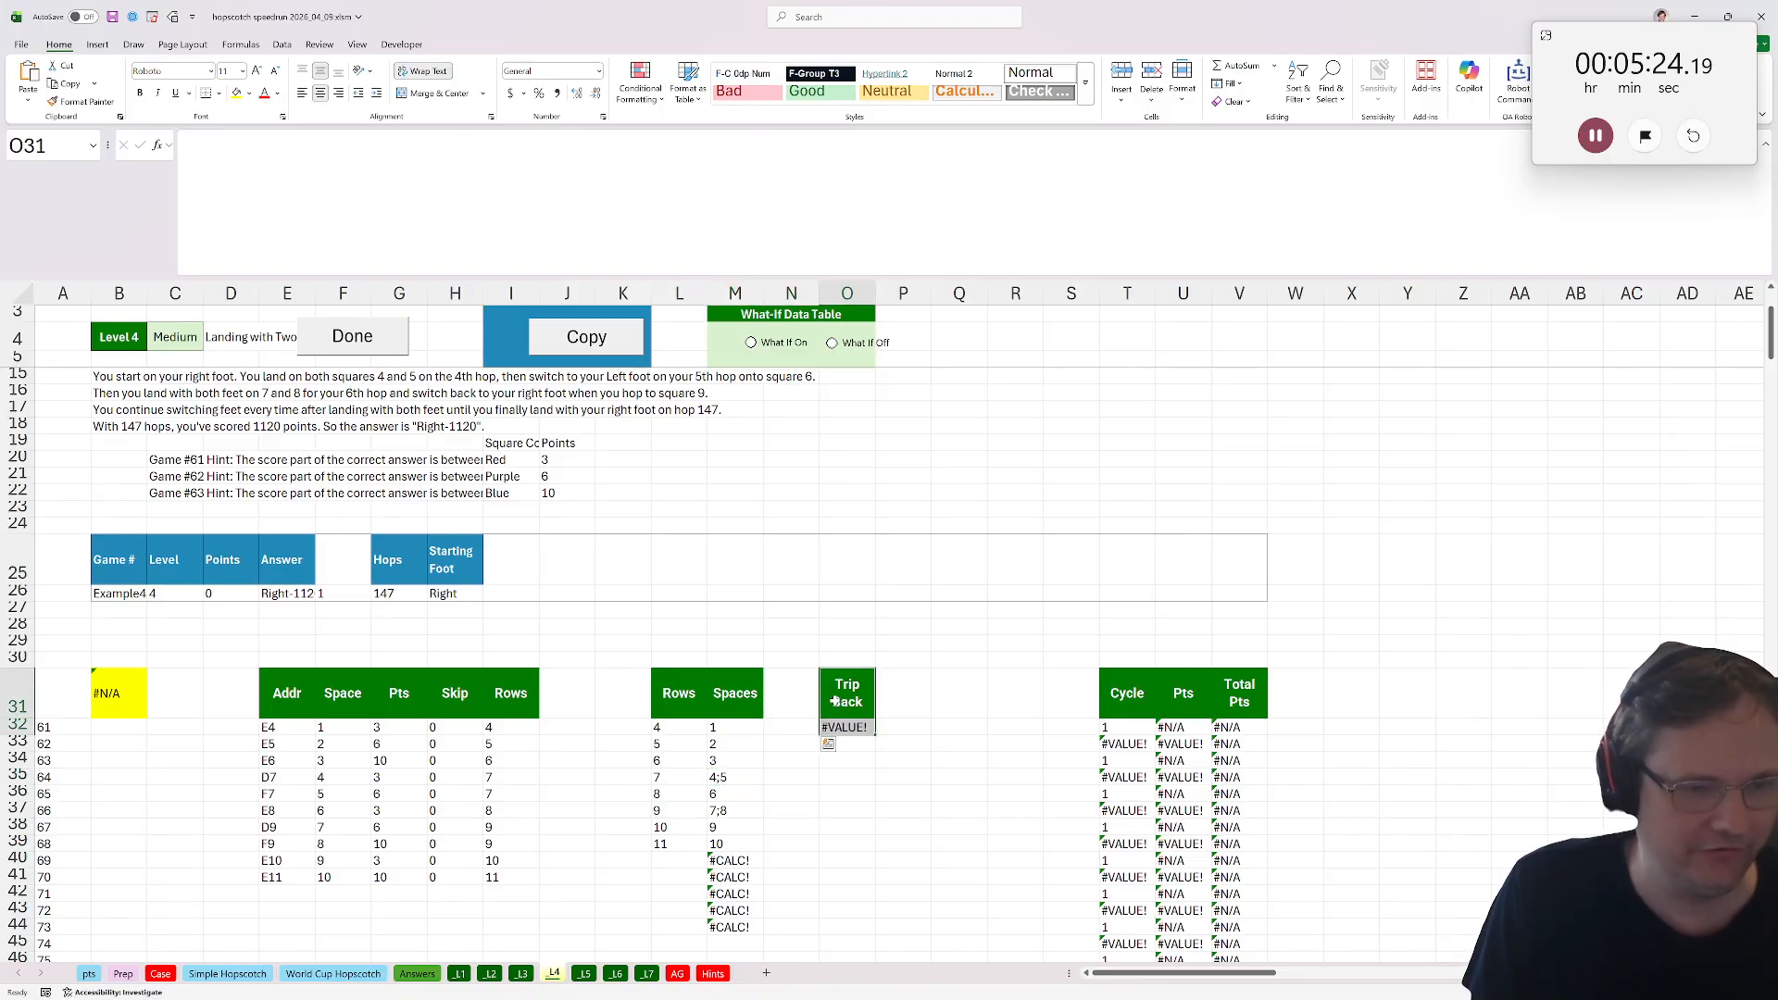
click(800, 690)
text(Spaces)
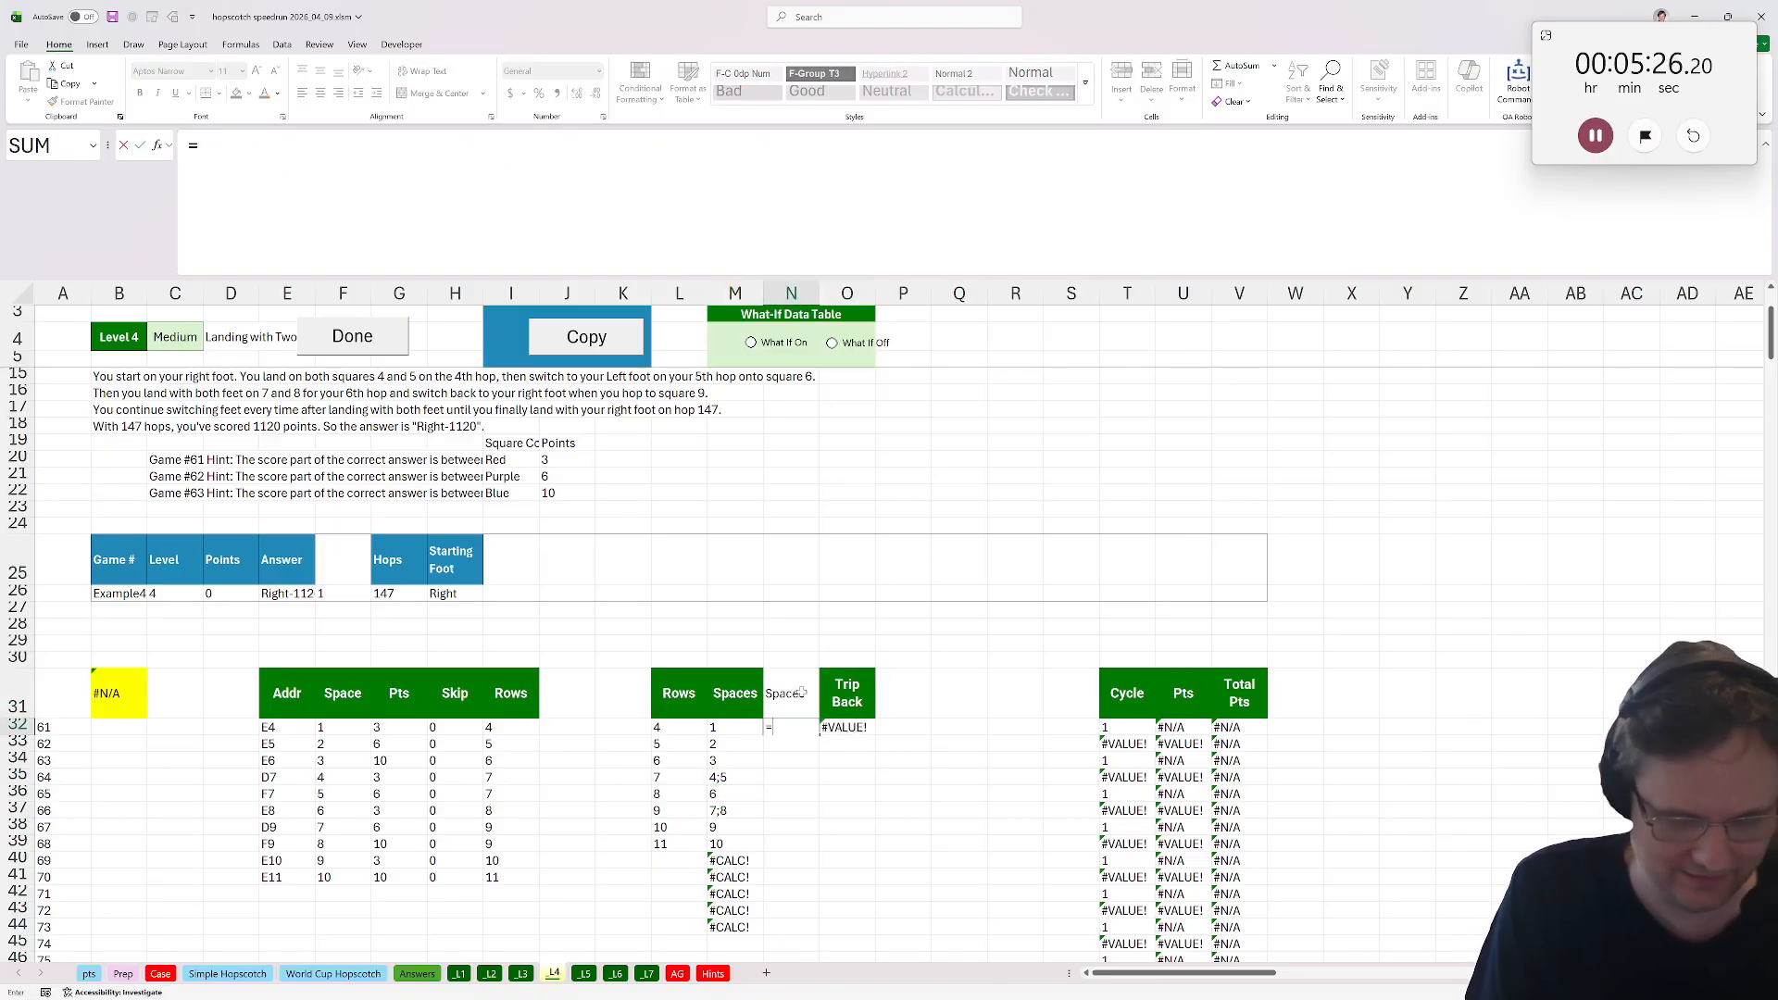
Copy the M31 header formatting onto the new Spaces header in N31 with Format Painter.
key(Left)
key(alt+h)
key(f)
key(p)
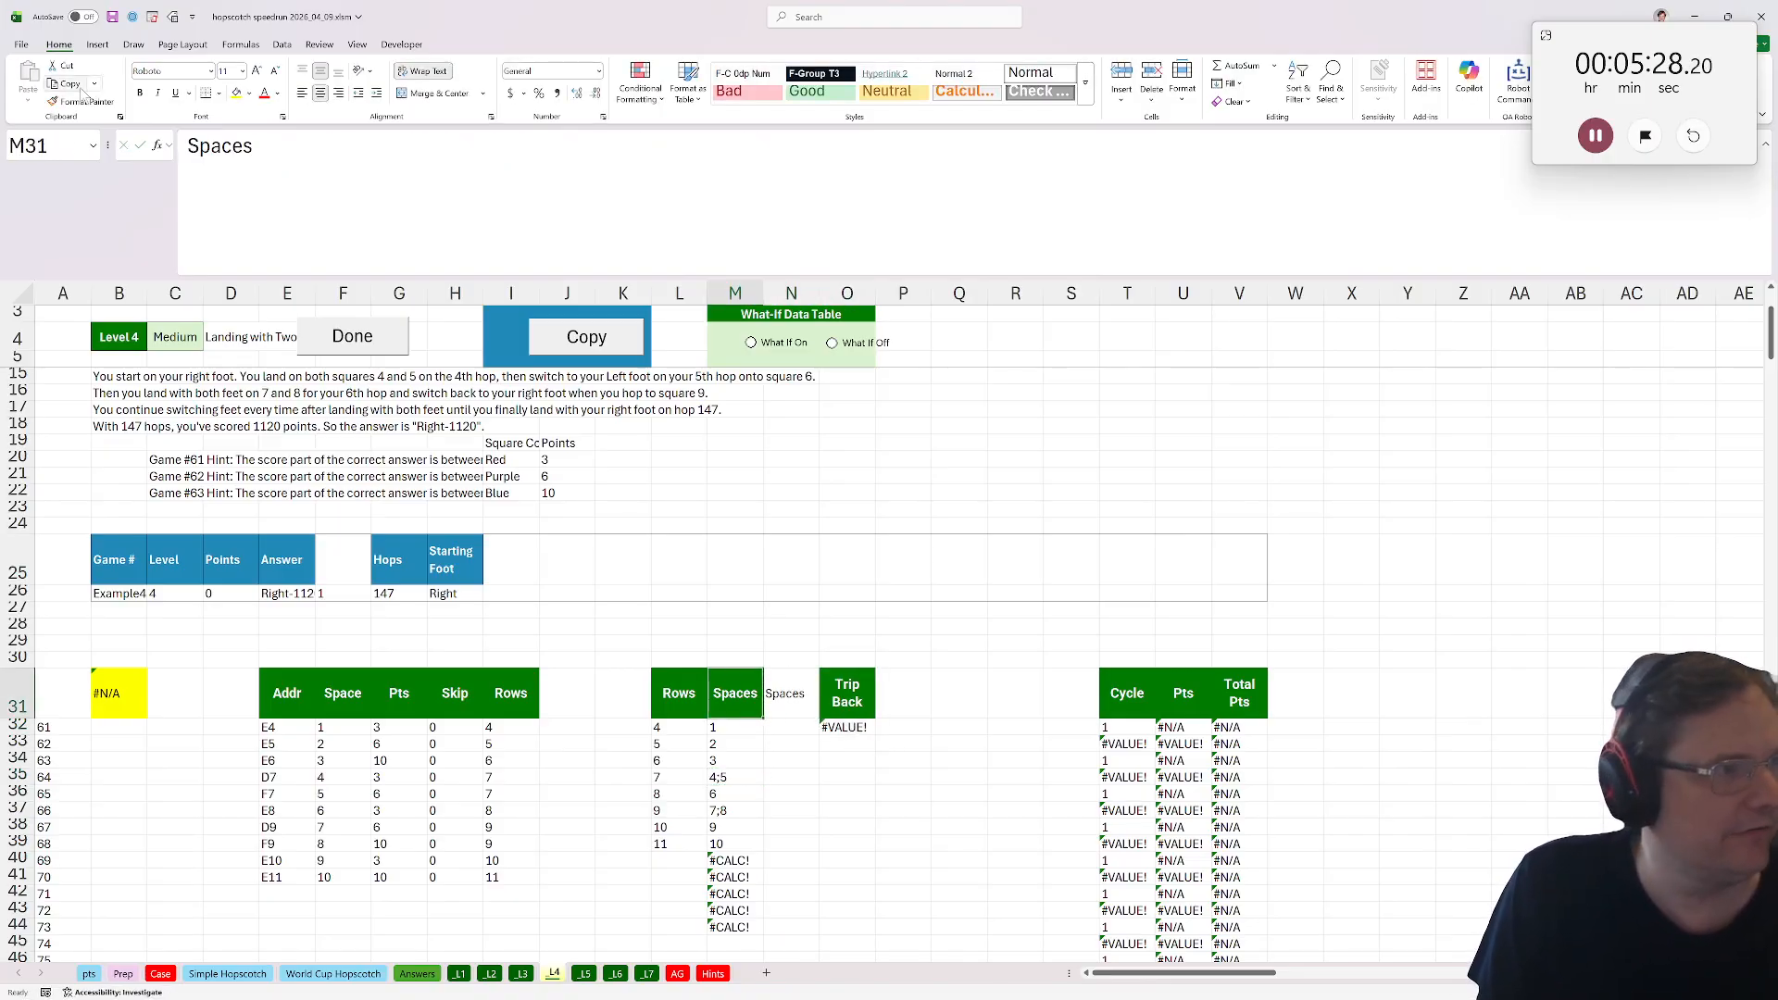
click(813, 692)
Enter =XTOCOL(M32:M44,0) in N32 to flatten the row spaces into a single column, ignoring blanks.
click(784, 733)
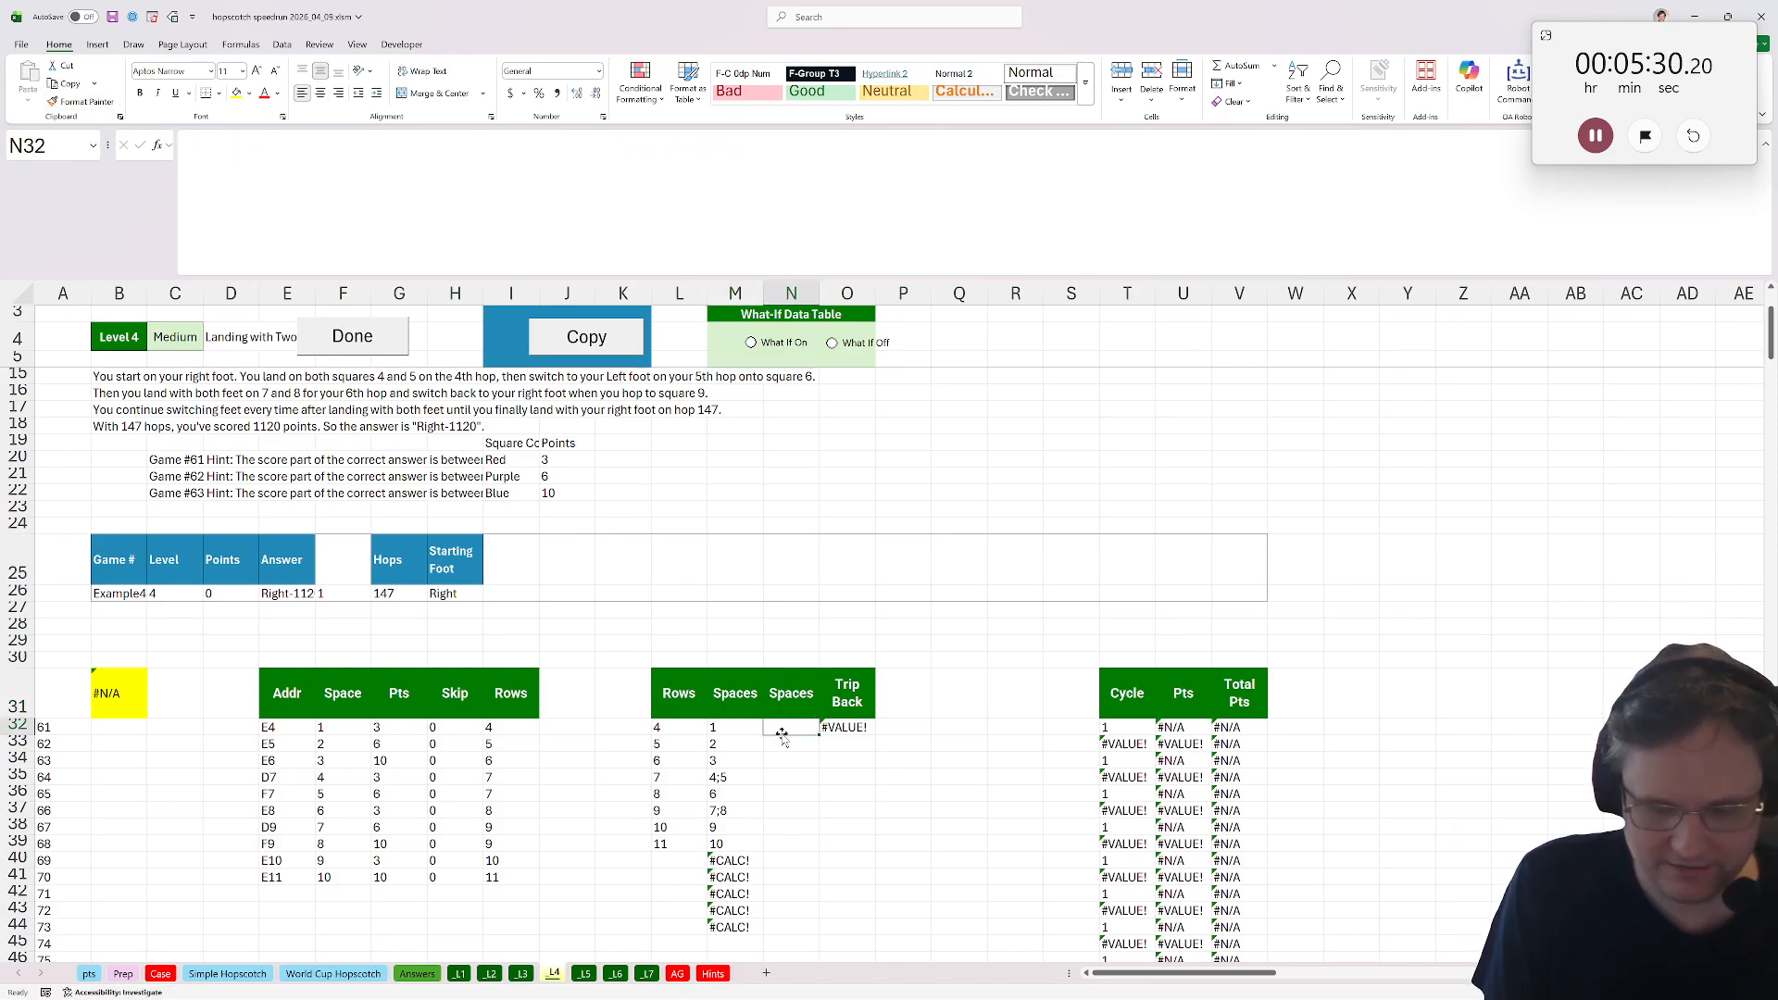
text(=xtocol()
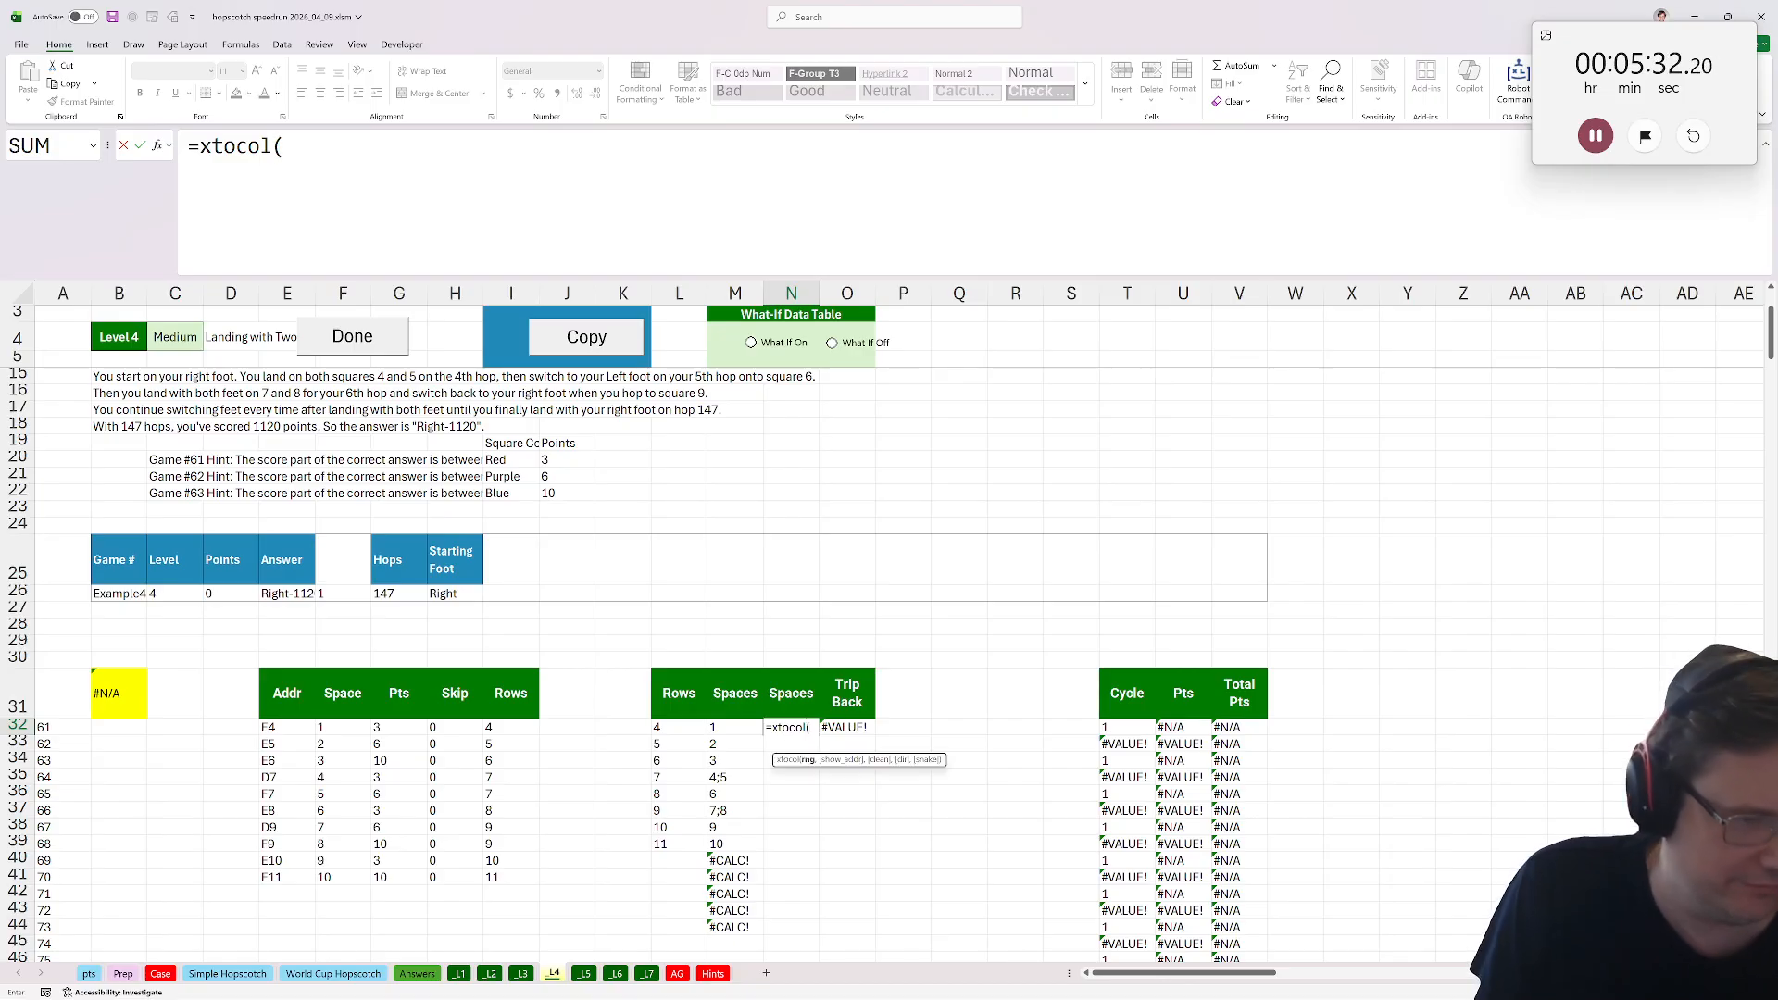
drag(735, 728, 721, 928)
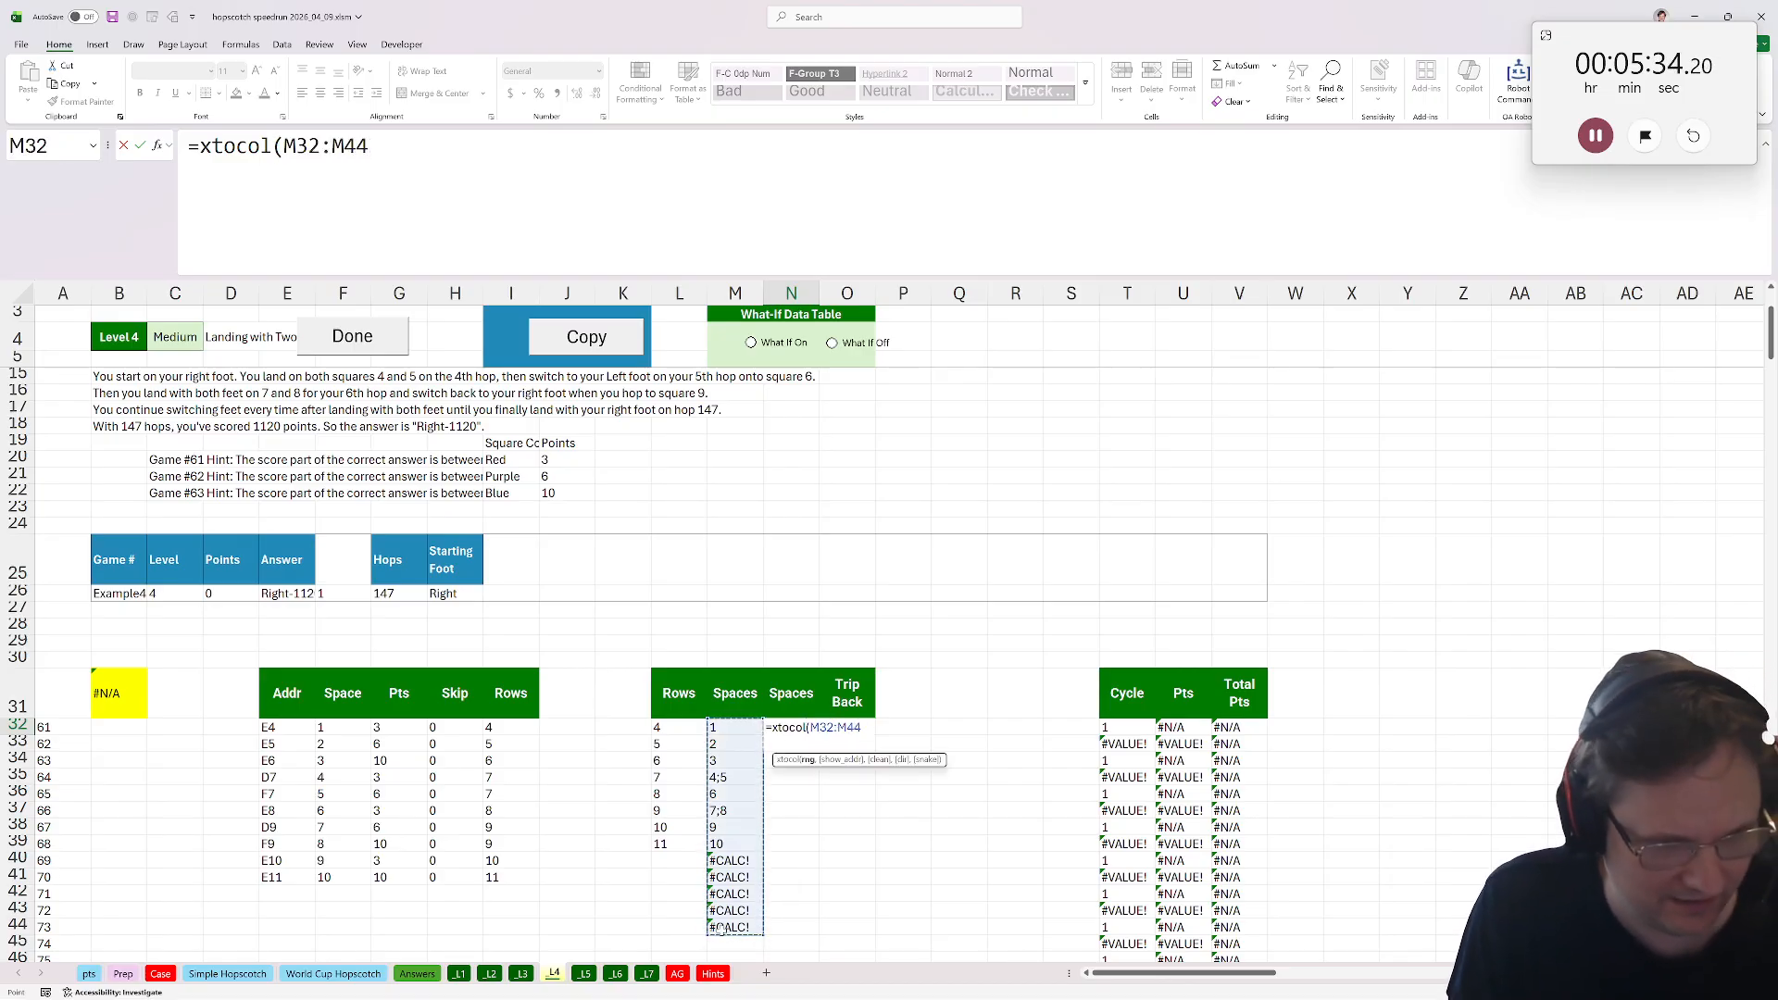
text())
key(ctrl+Return)
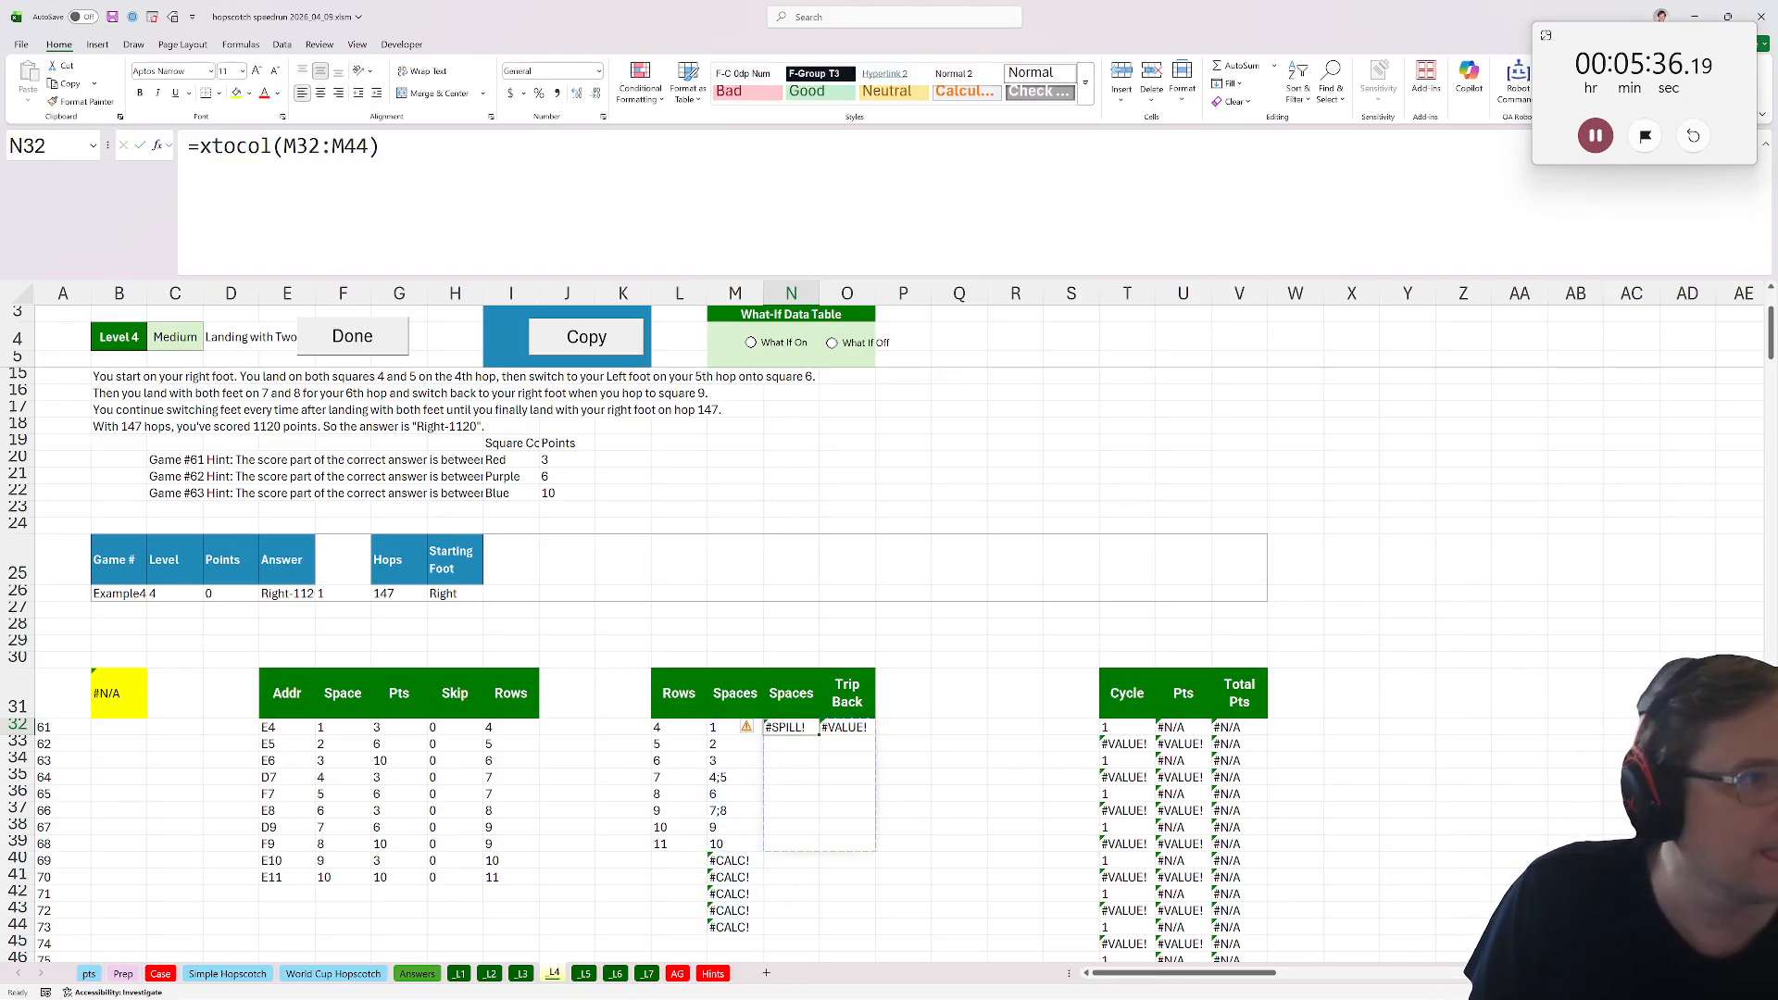
key(F2)
key(Left)
text(m,)
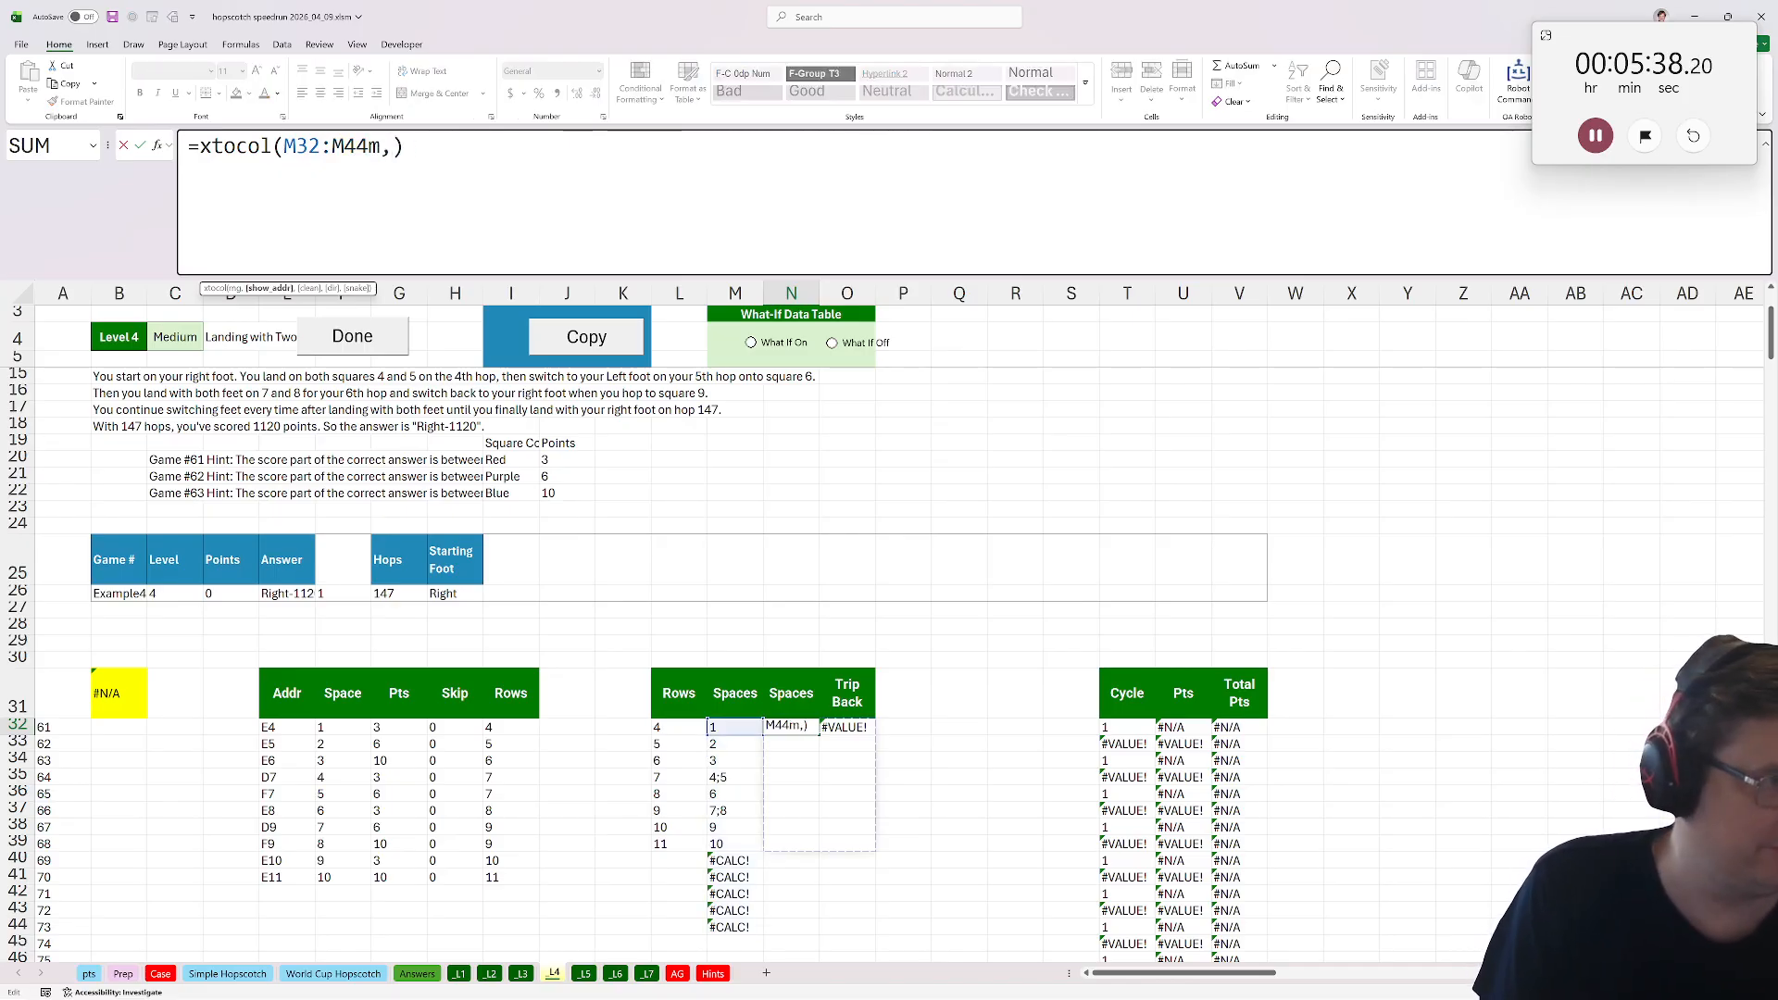
text(0)
key(BackSpace)
key(BackSpace)
key(BackSpace)
text(,0)
key(ctrl+Return)
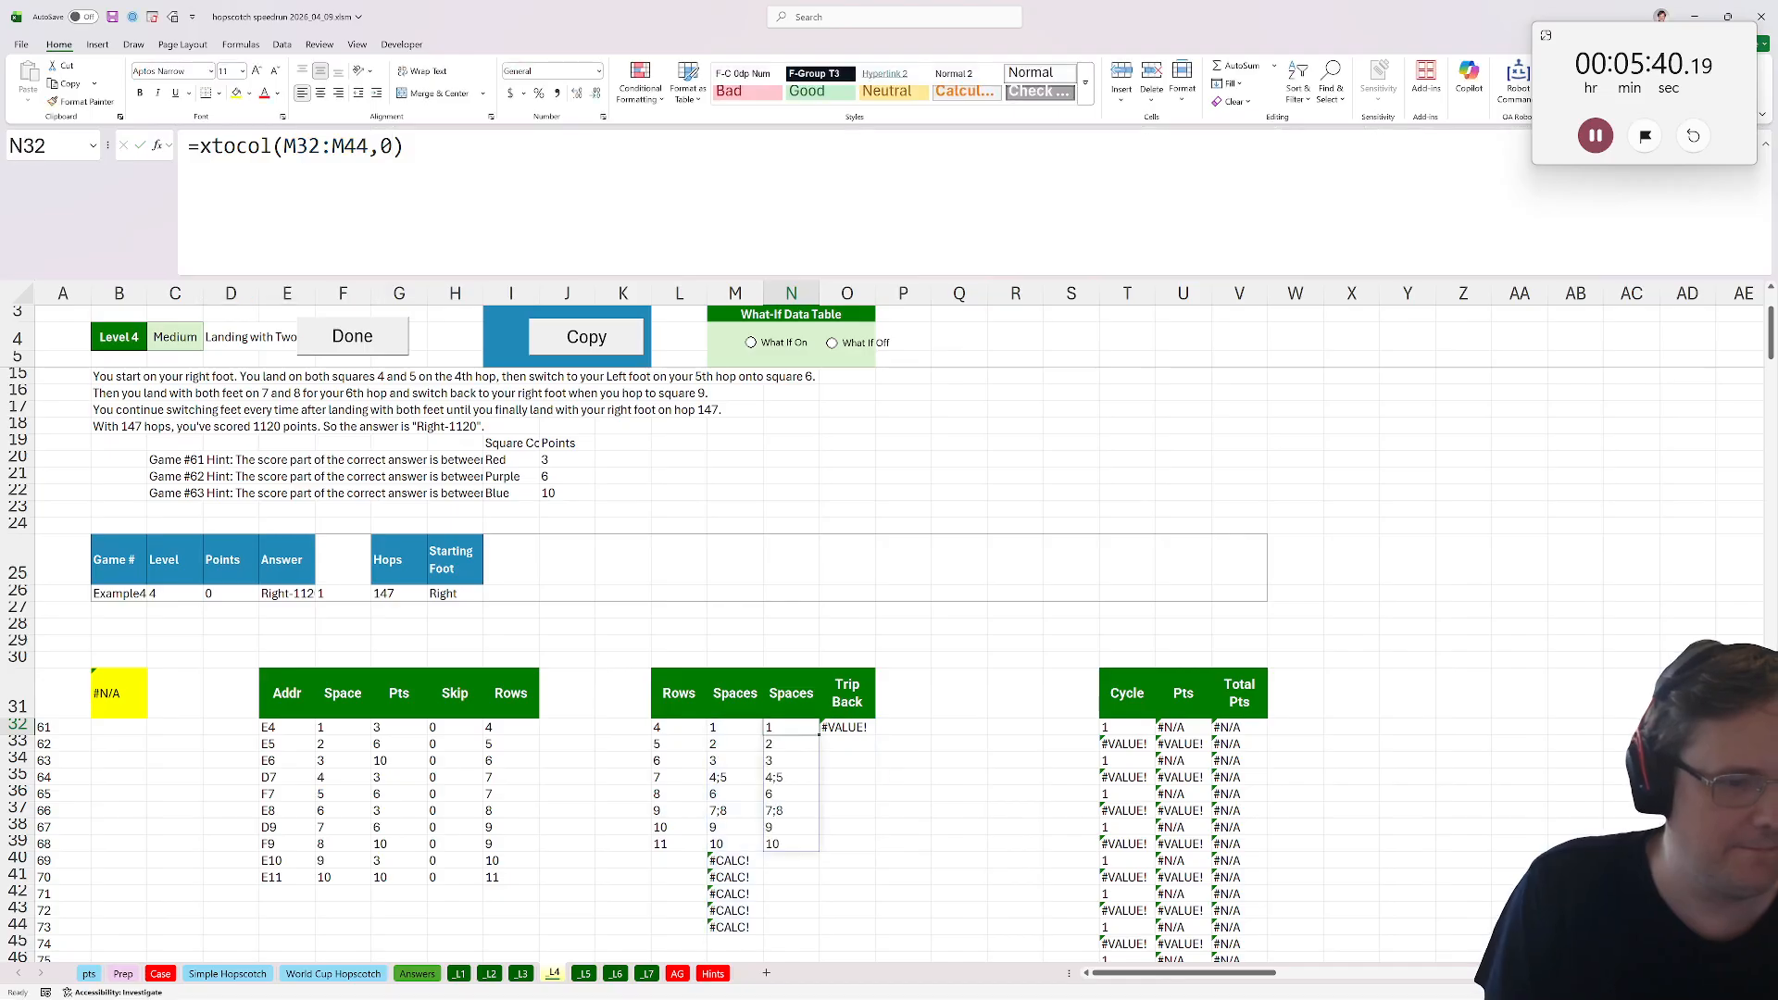
Change the Trip Back formula in O32 to reference N32# instead of M32#.
key(Right)
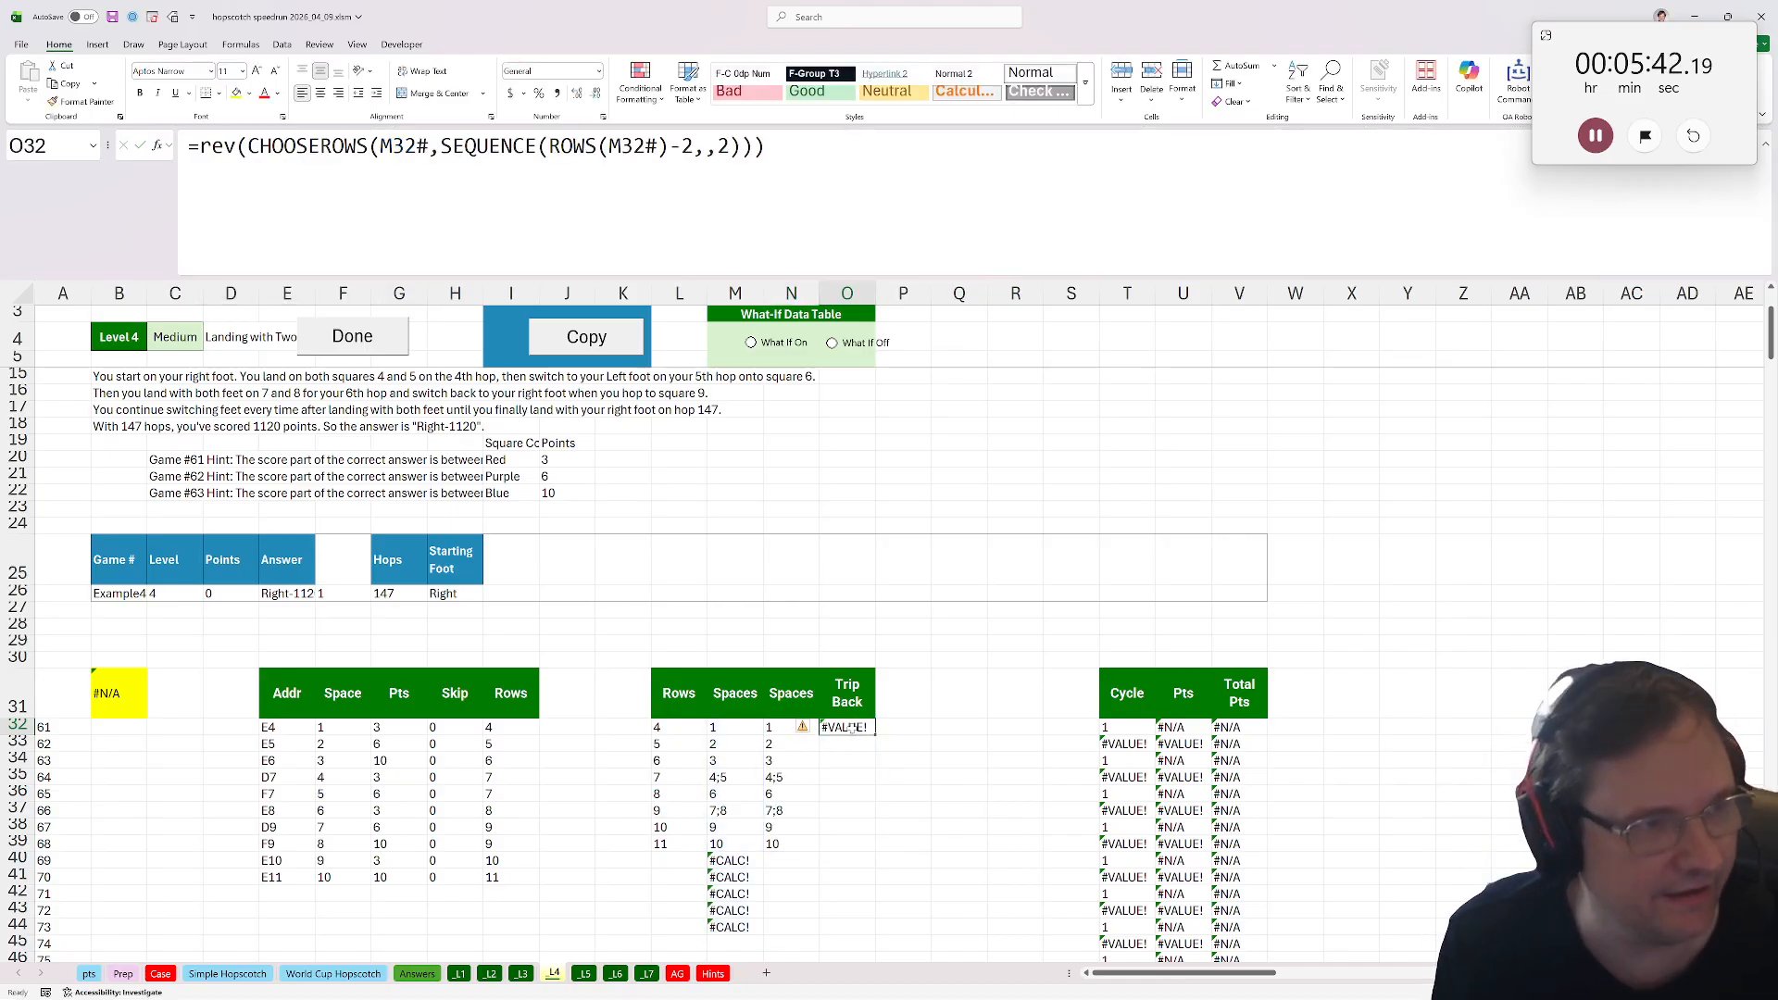
key(F2)
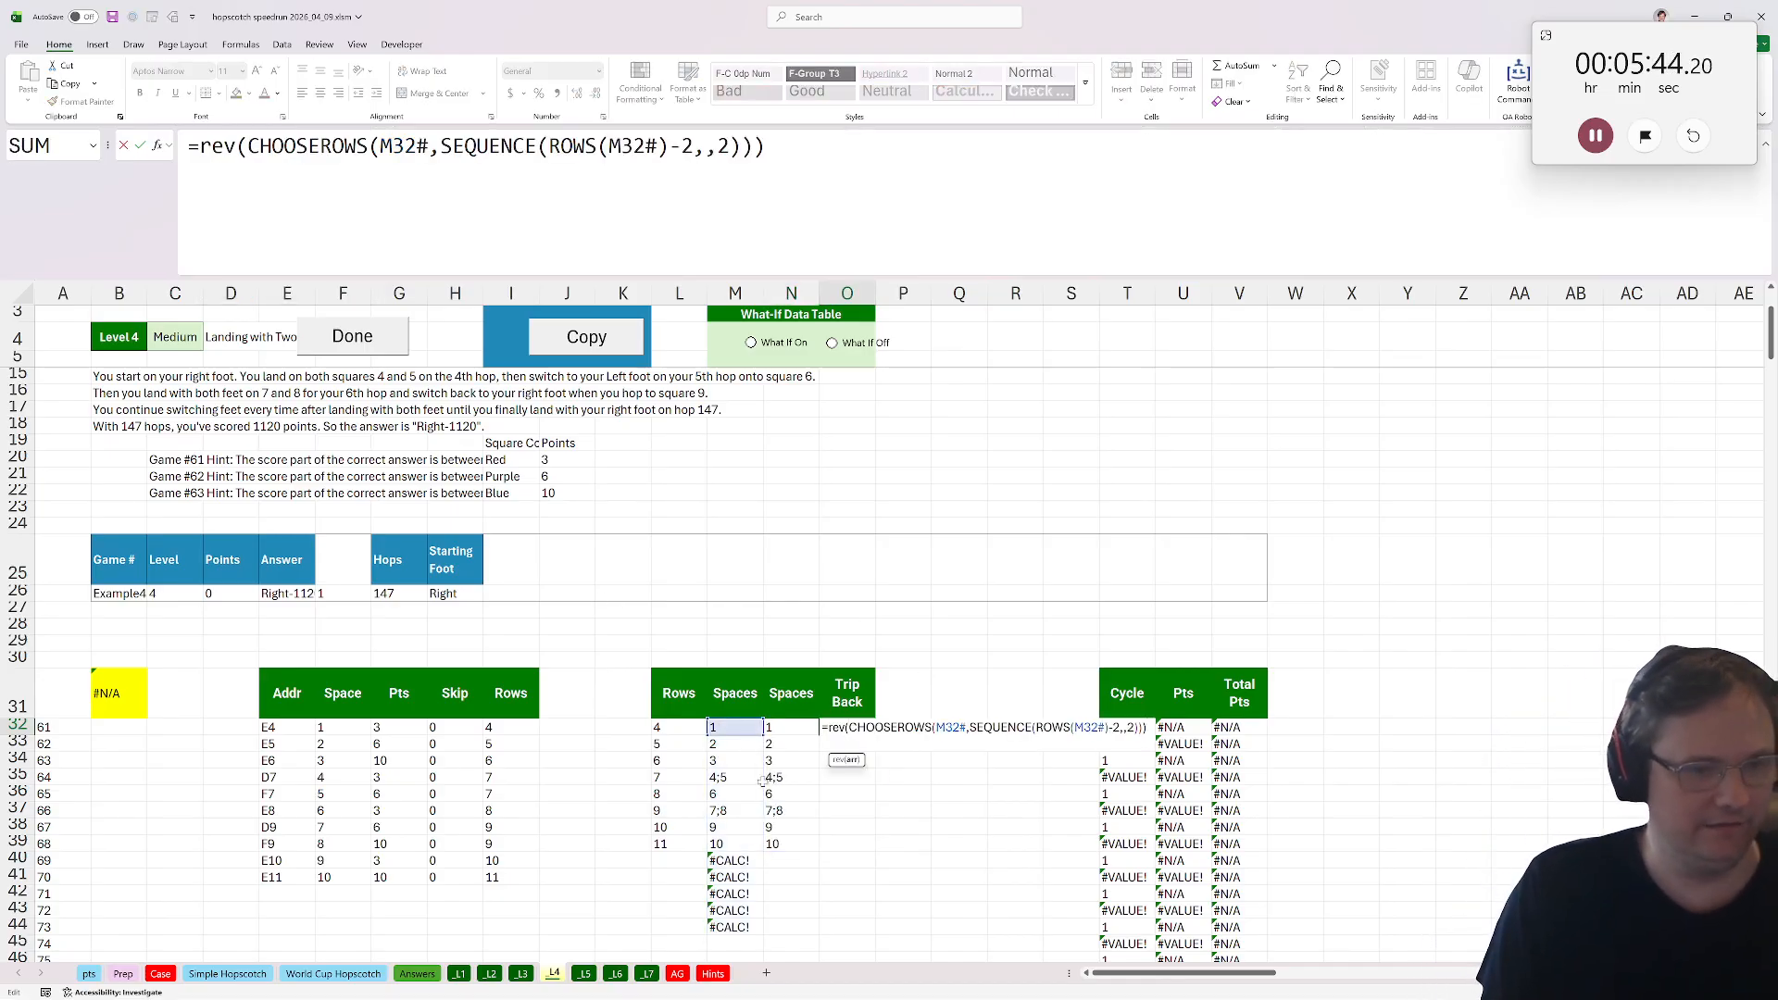
click(786, 732)
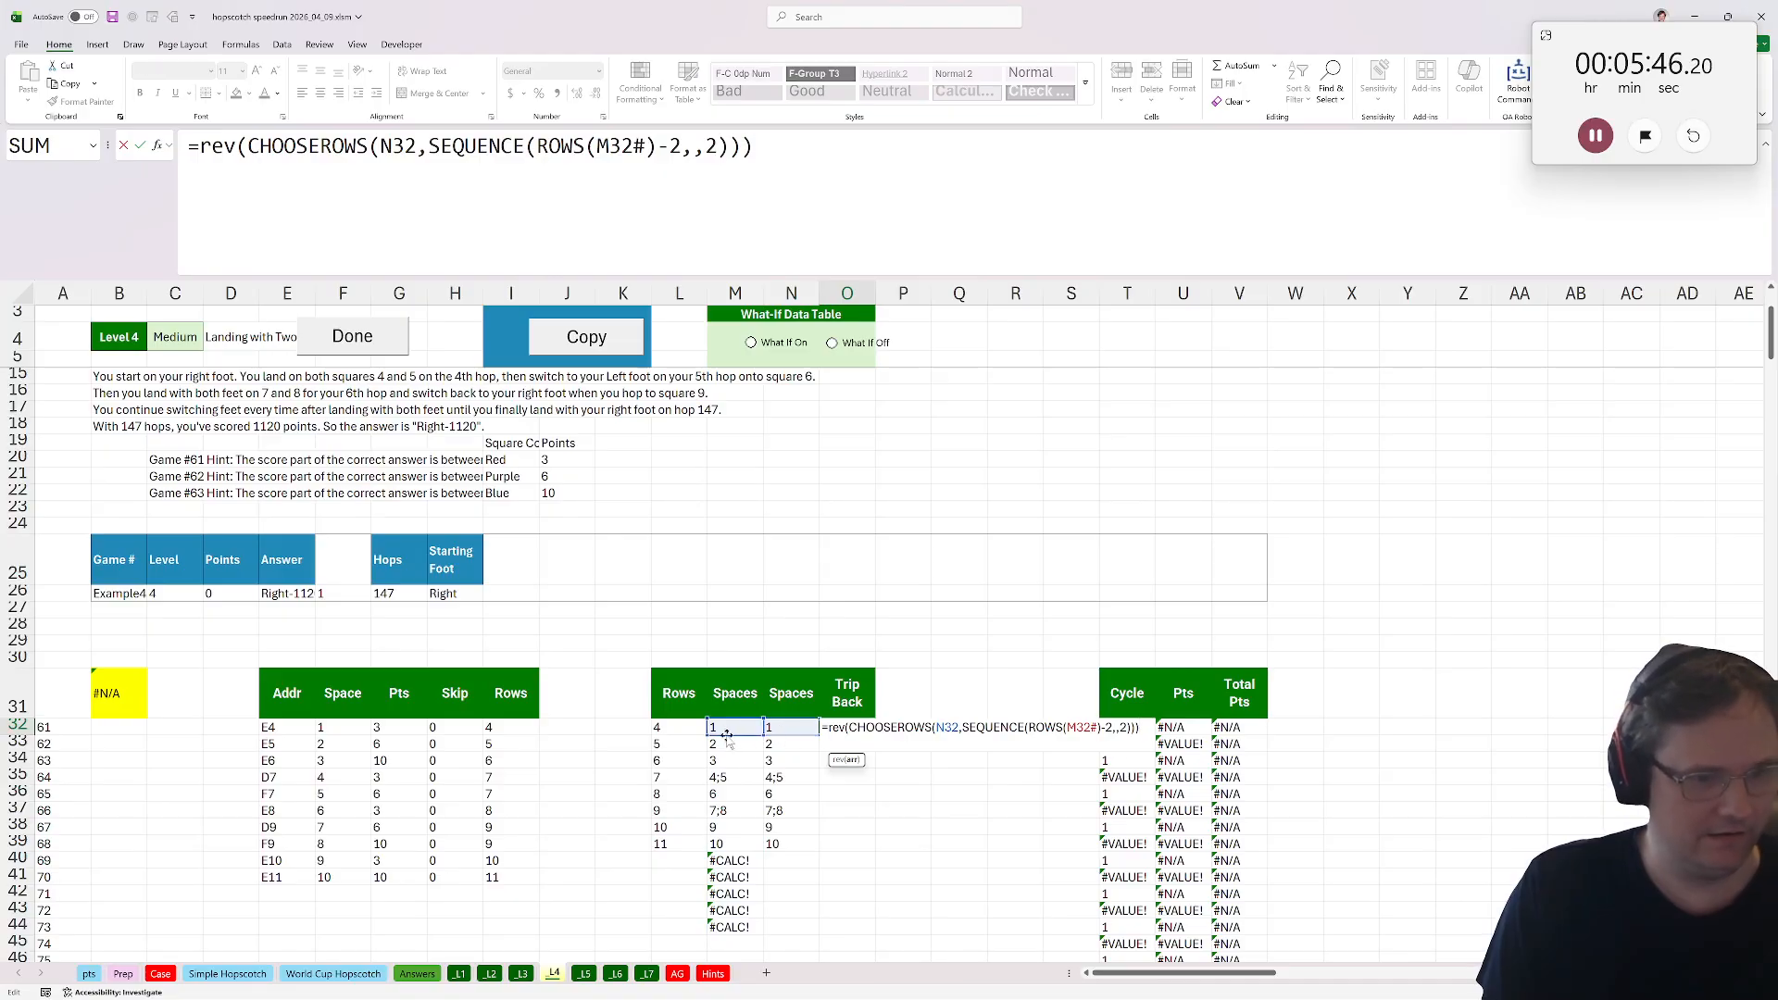
drag(727, 734, 786, 734)
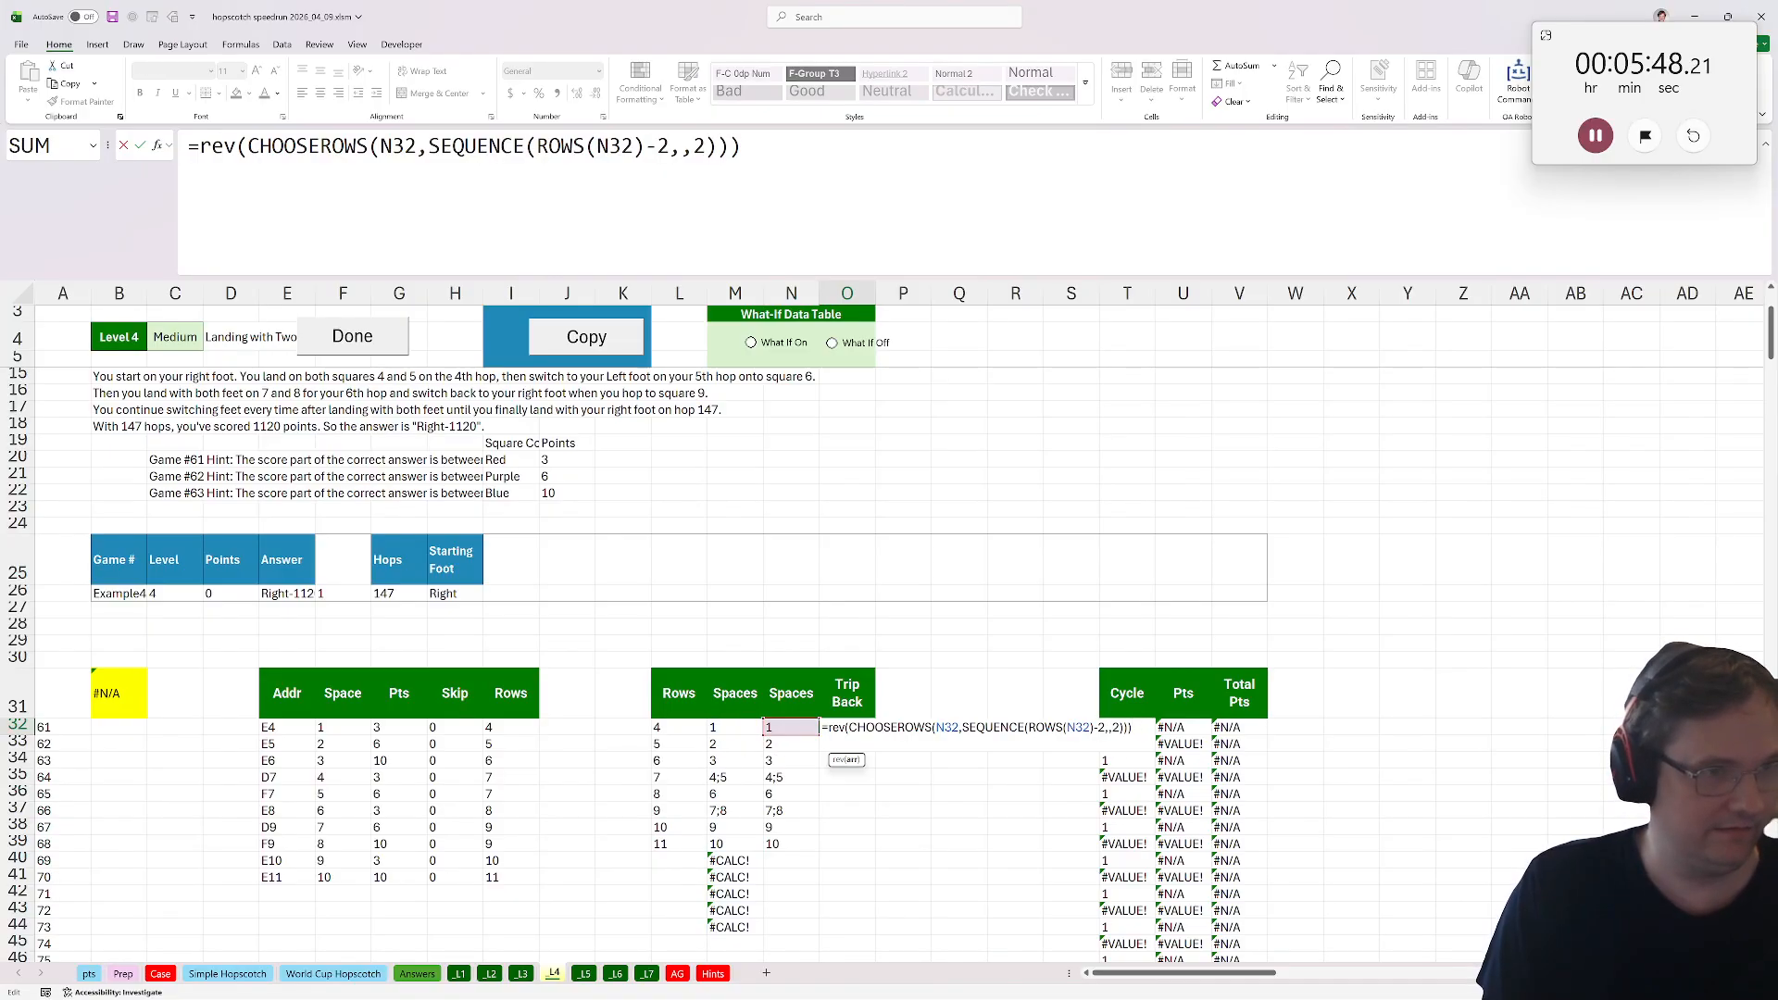
click(634, 147)
text(#)
click(417, 147)
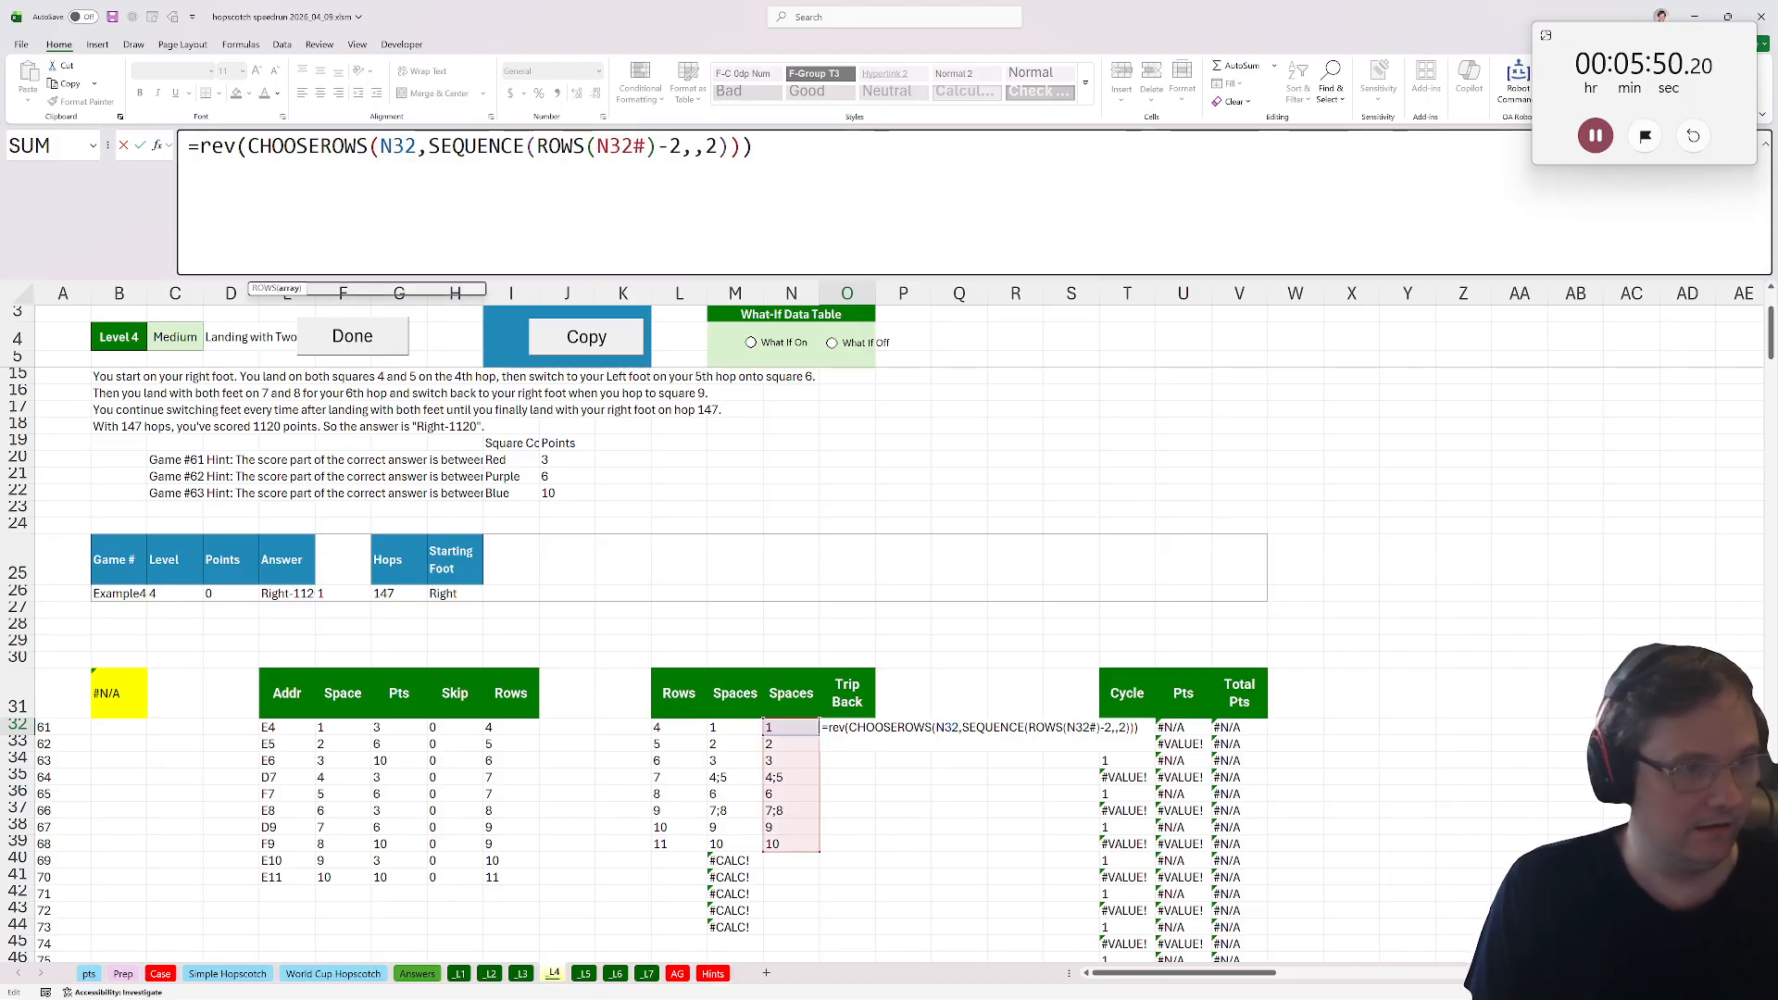
text(#)
key(ctrl+Return)
Review the formulas in the Spaces, flattened Spaces and Trip Back columns.
click(732, 730)
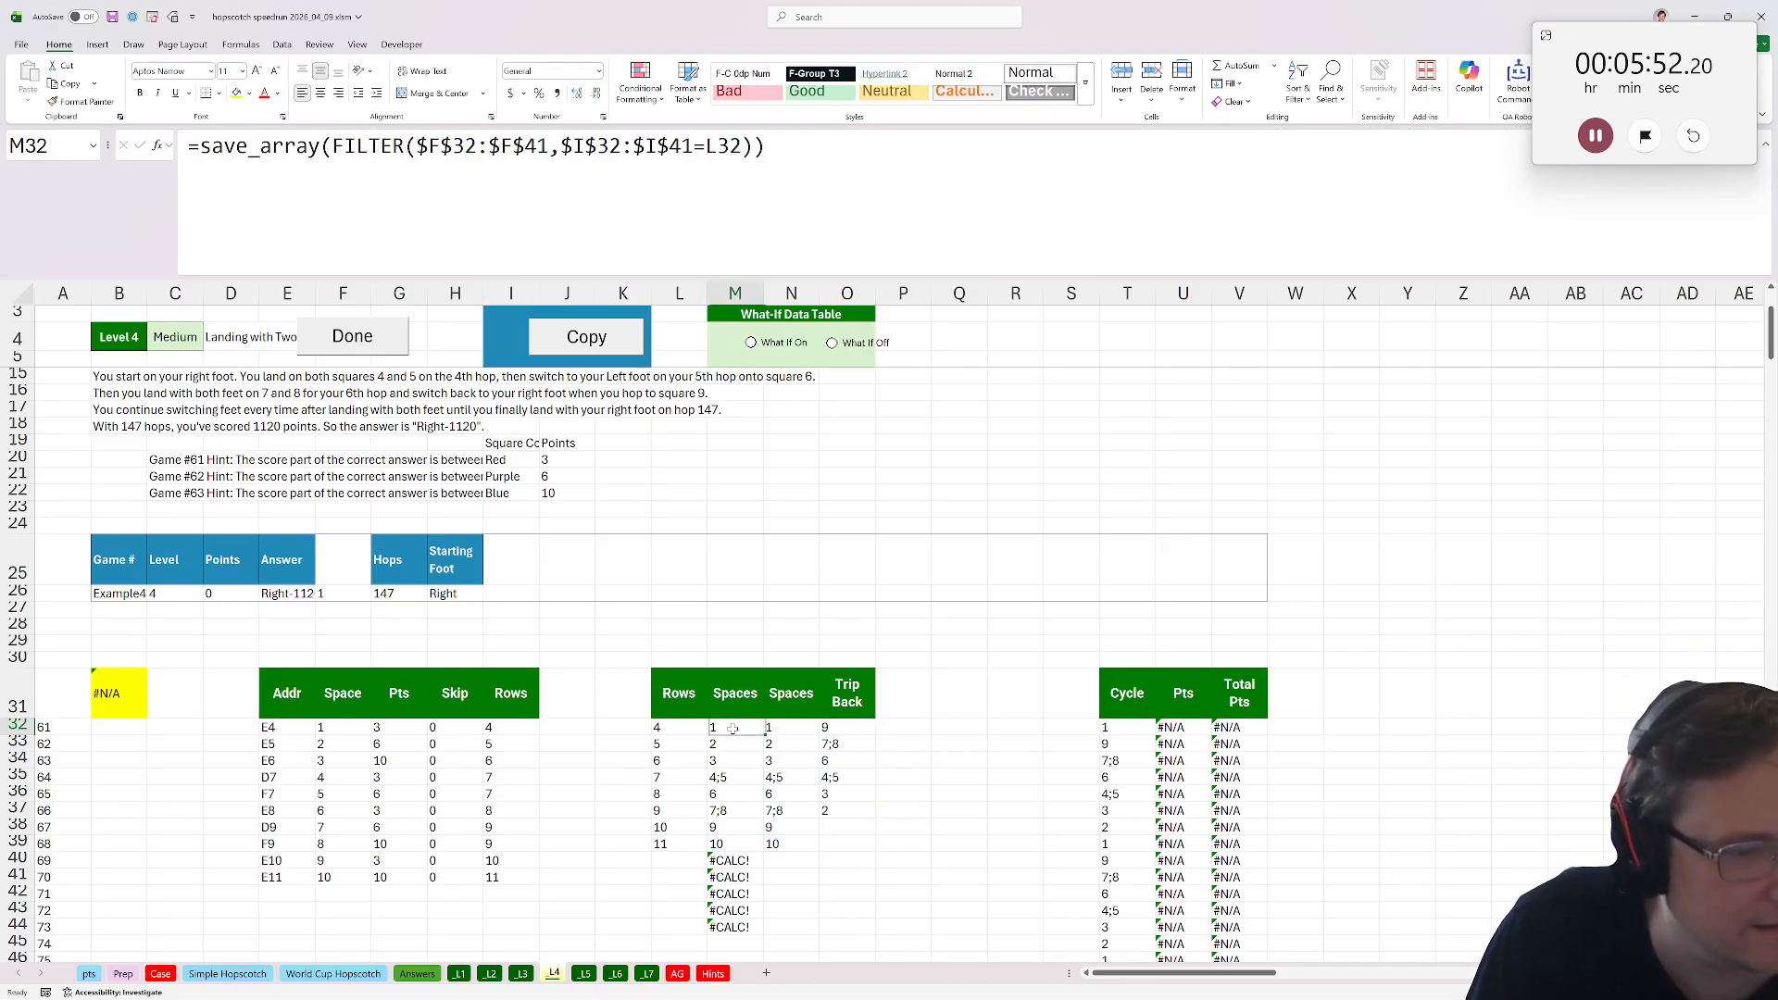
click(843, 725)
click(778, 728)
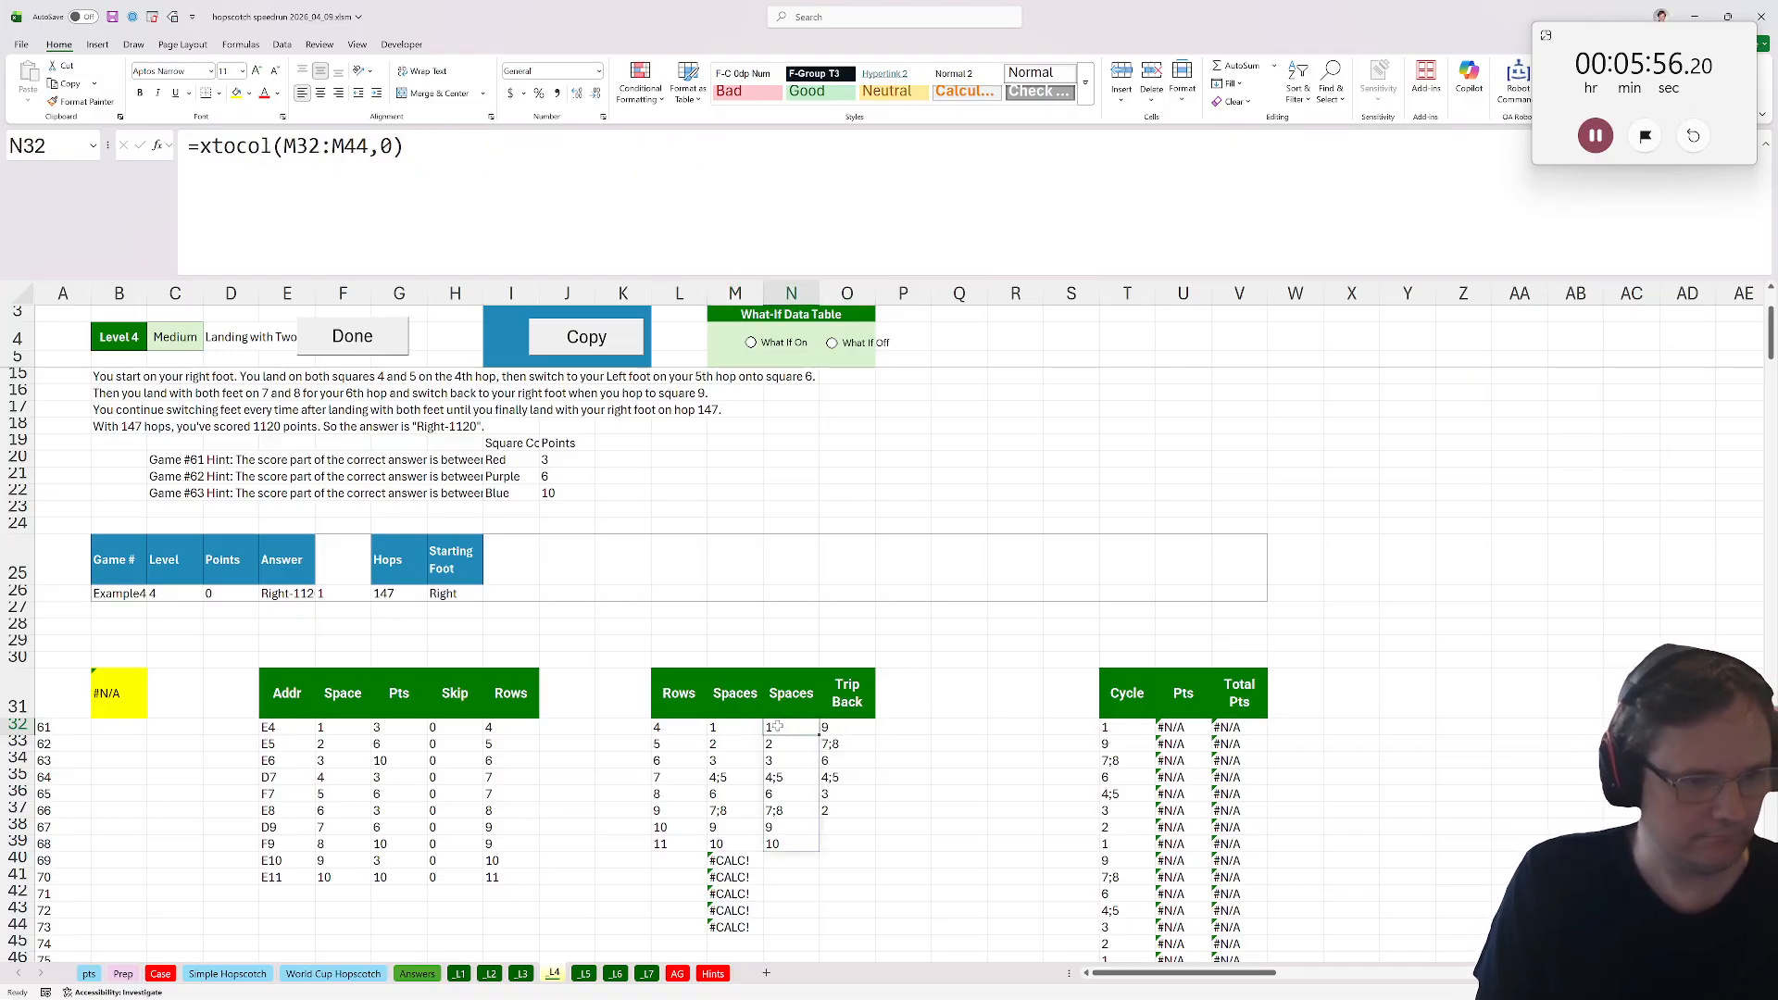
click(715, 727)
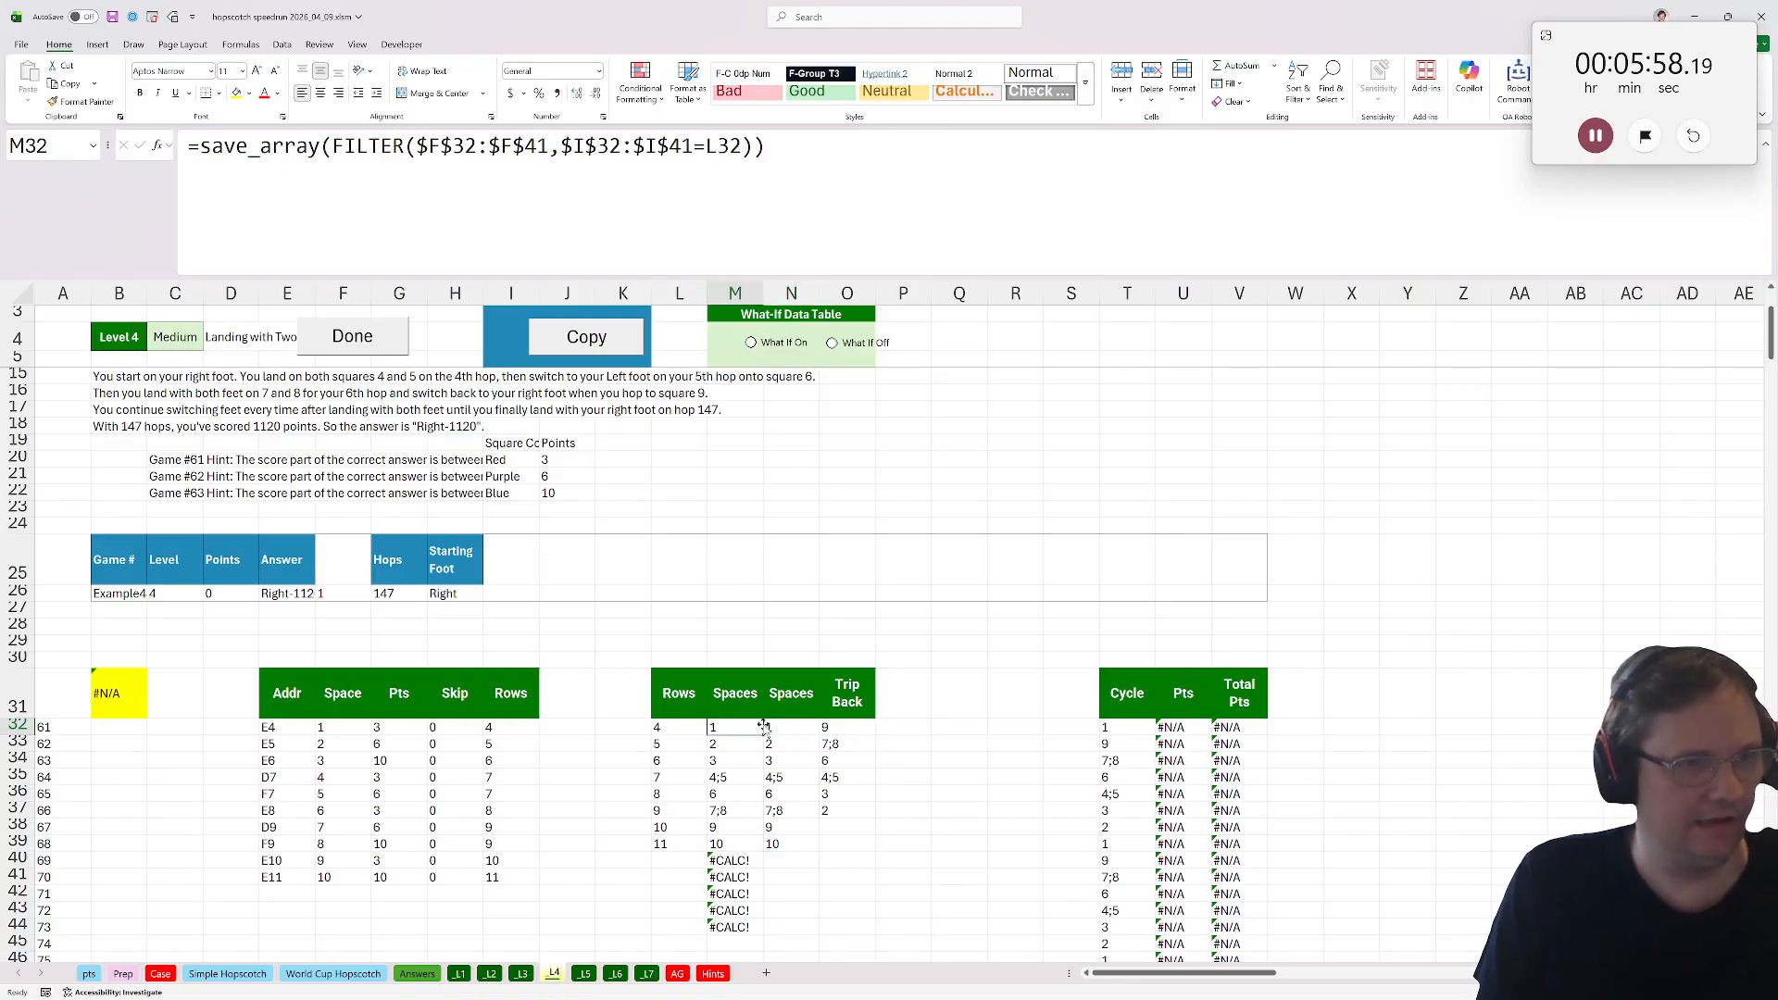
click(769, 728)
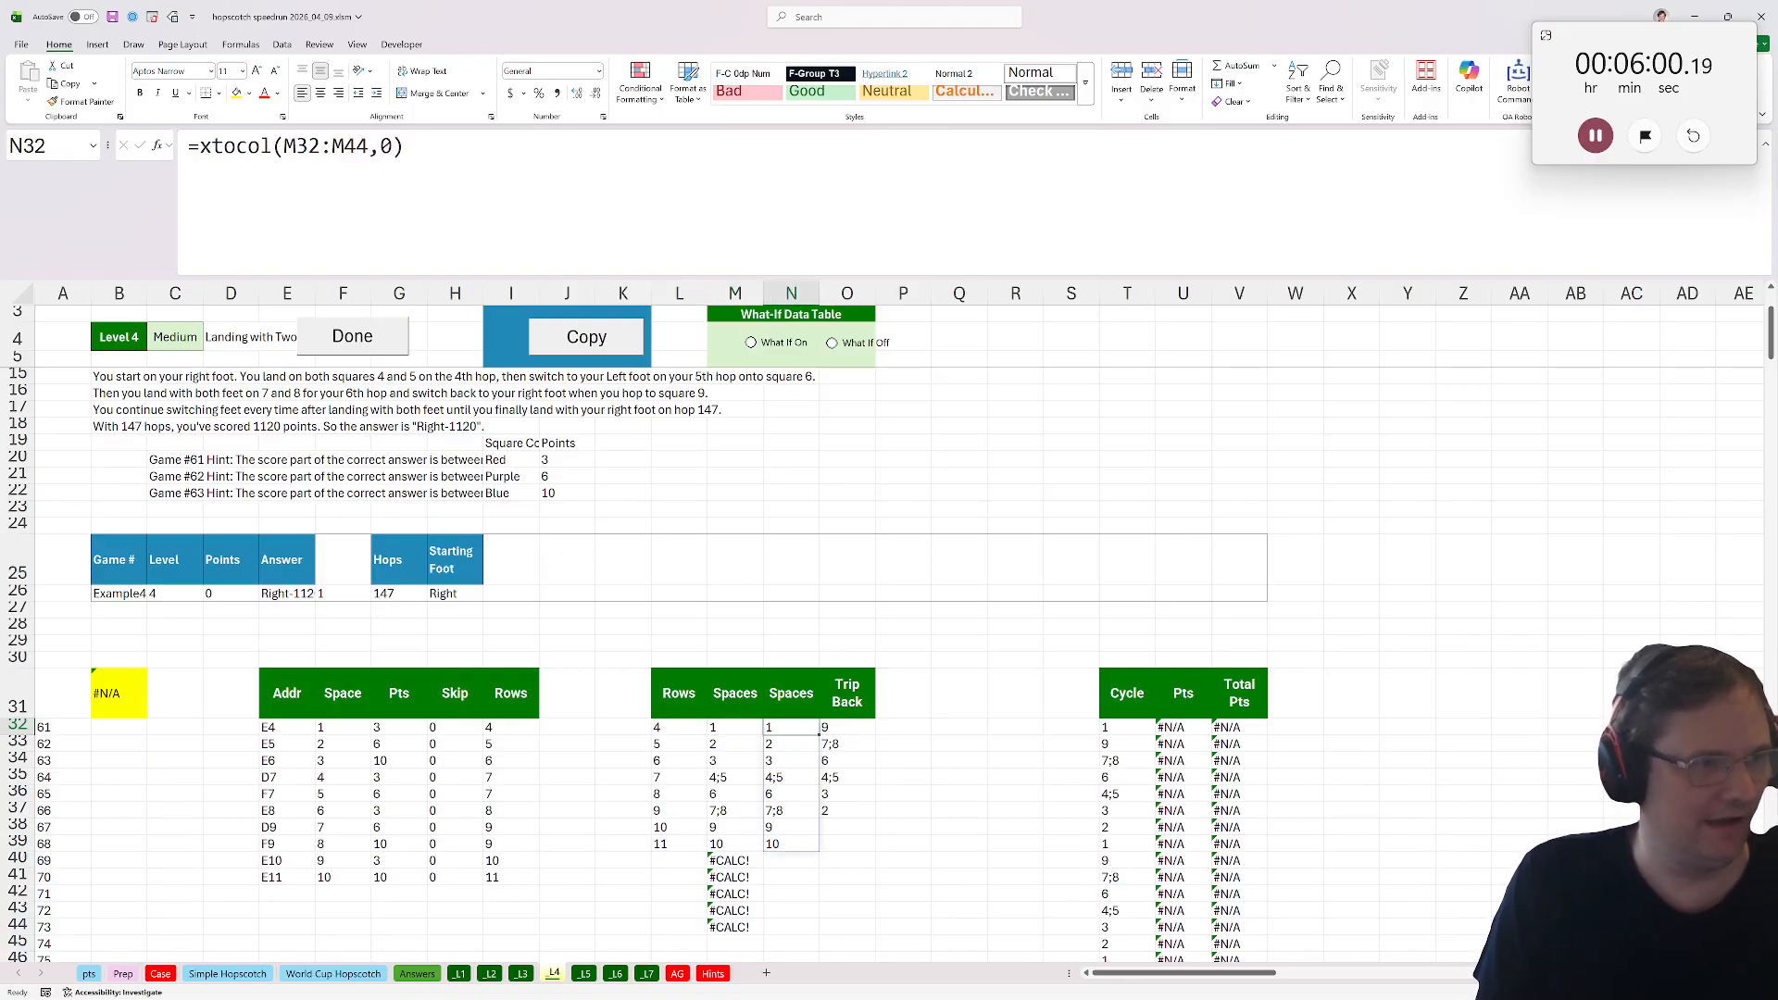
Extend the M32 FILTER formula to also require H32:H41=0 (no skip), then fill it down the Spaces column.
key(Left)
click(568, 146)
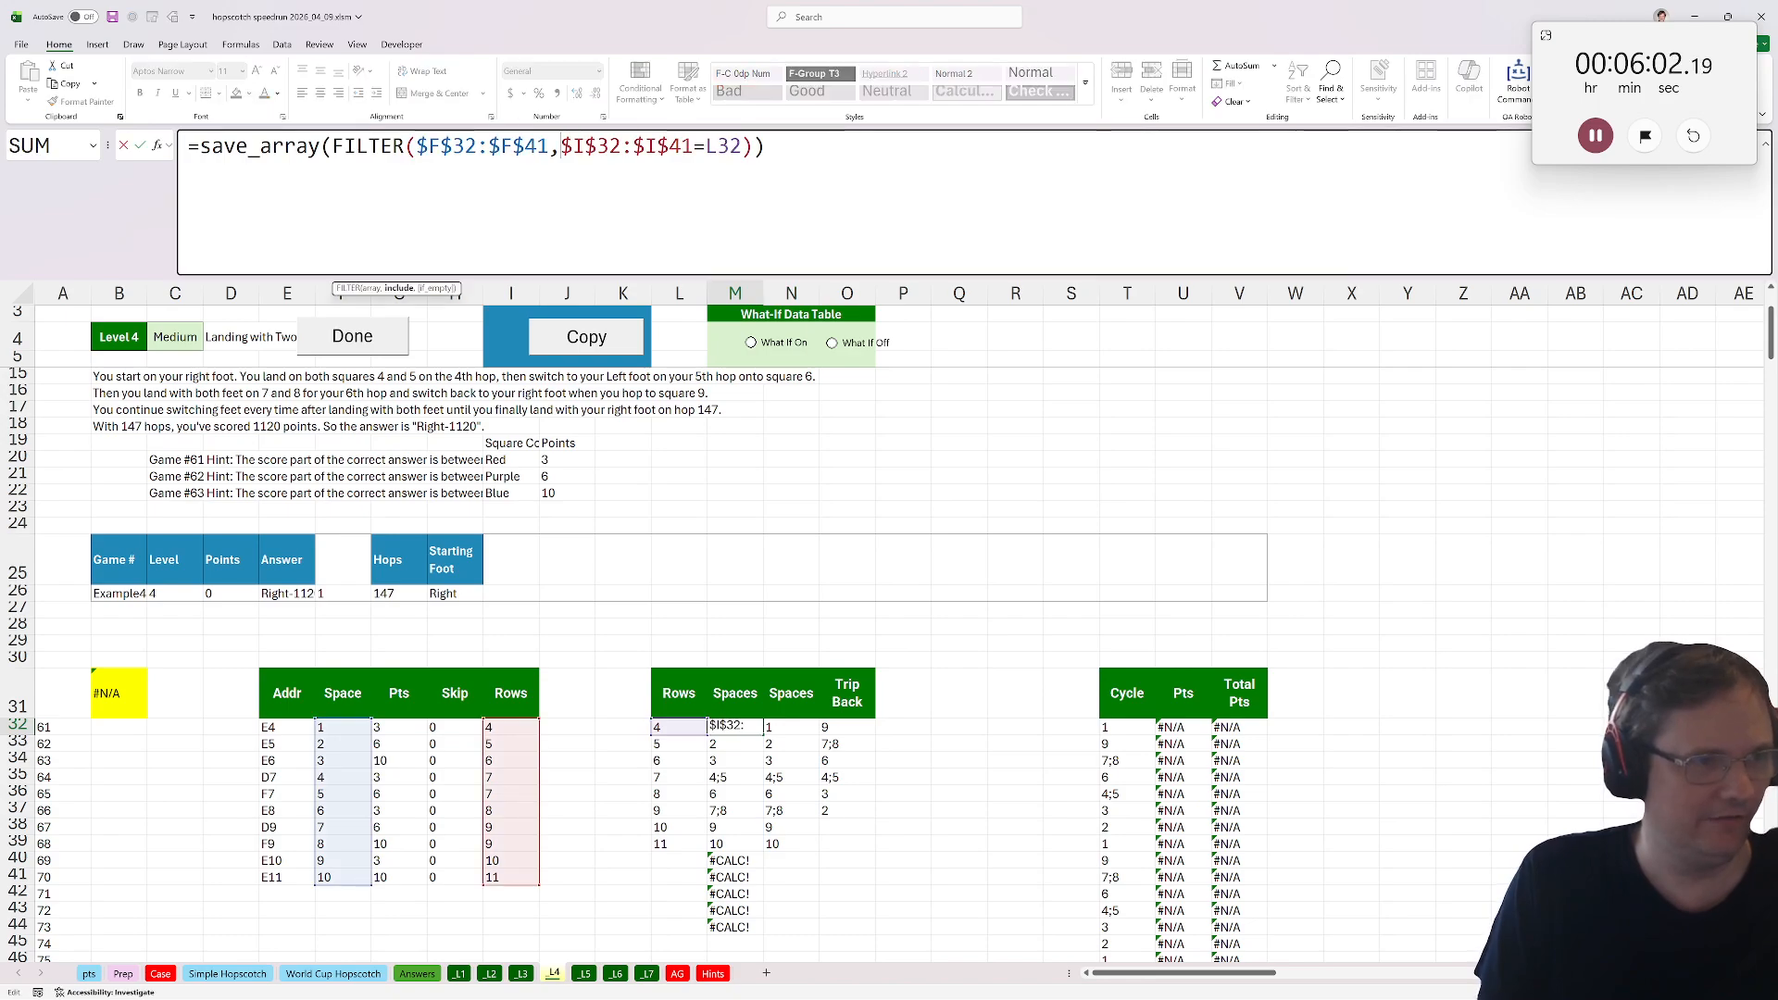
text(()
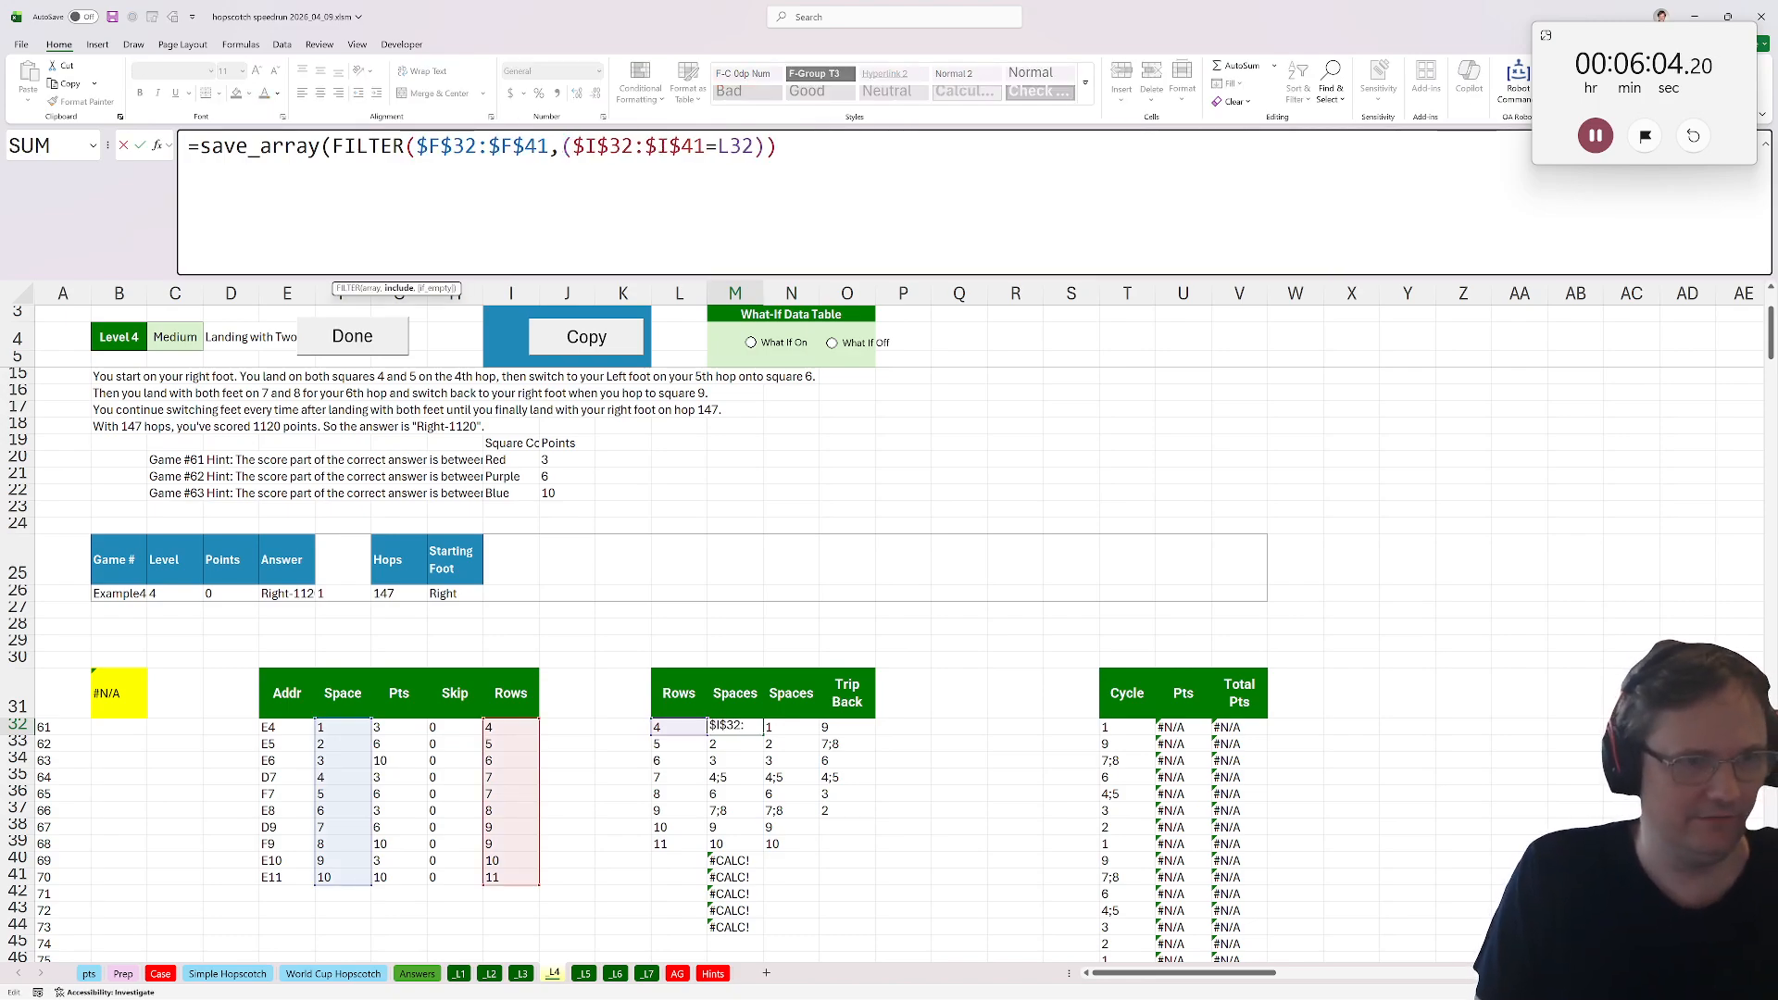
text())
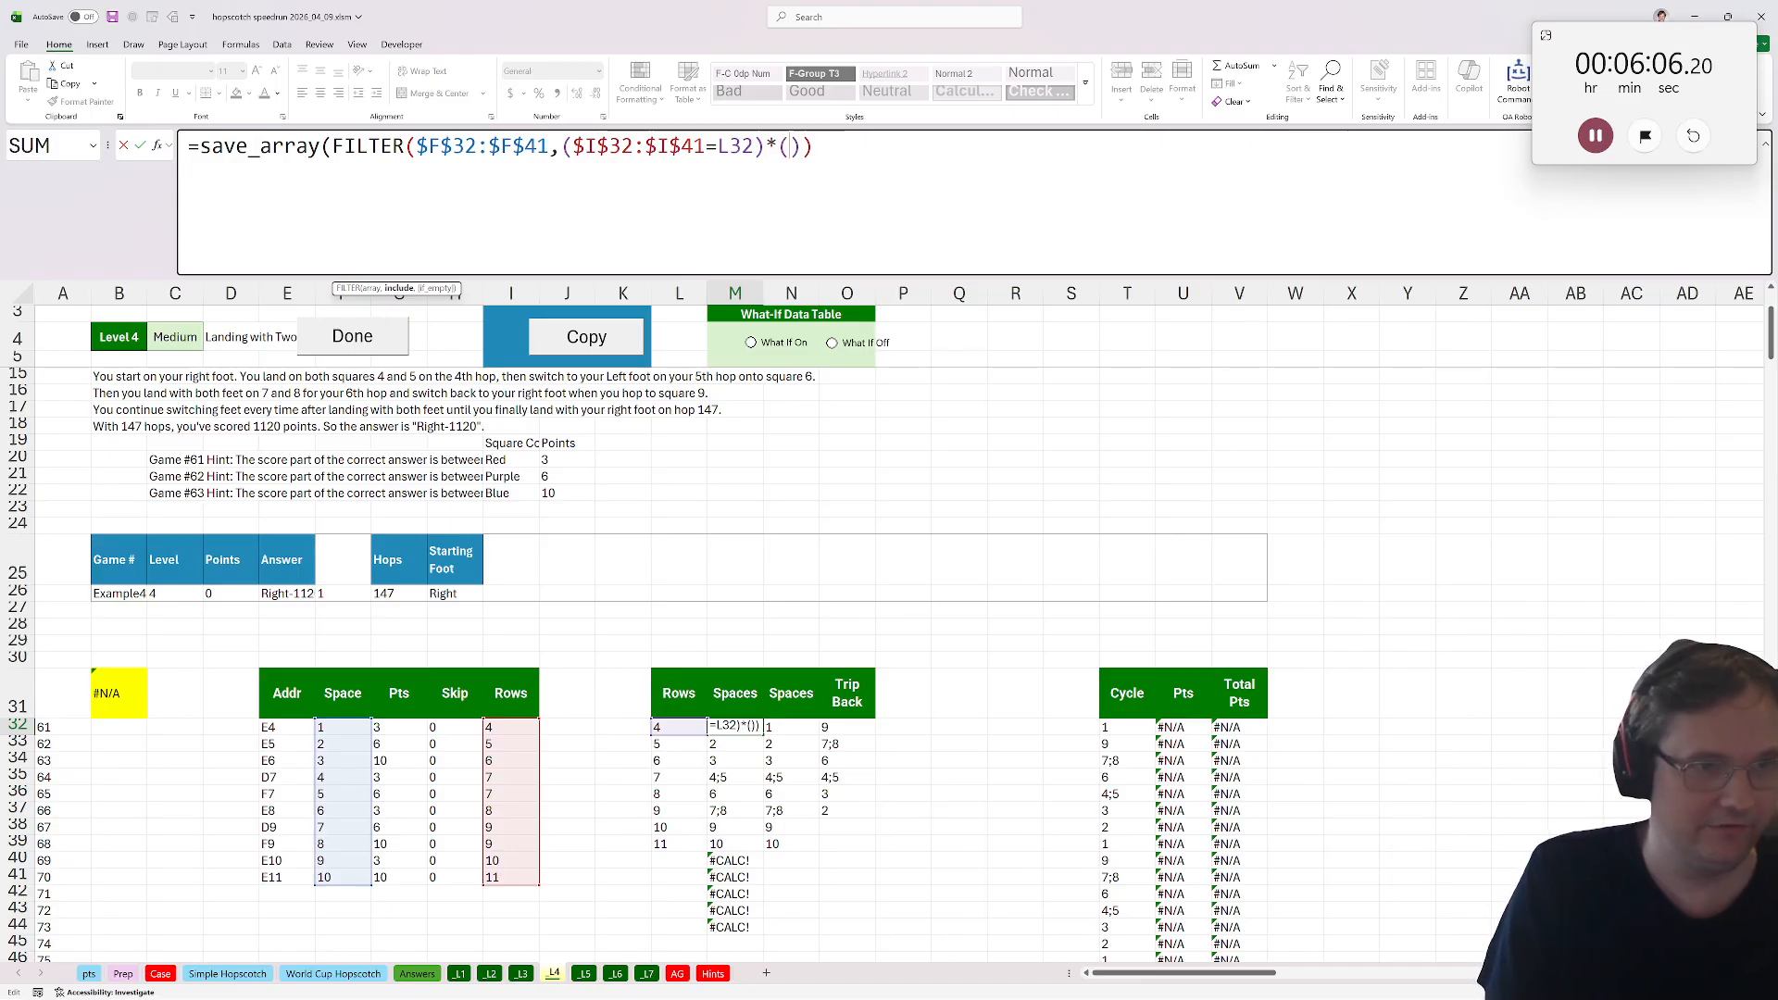
drag(463, 729, 468, 880)
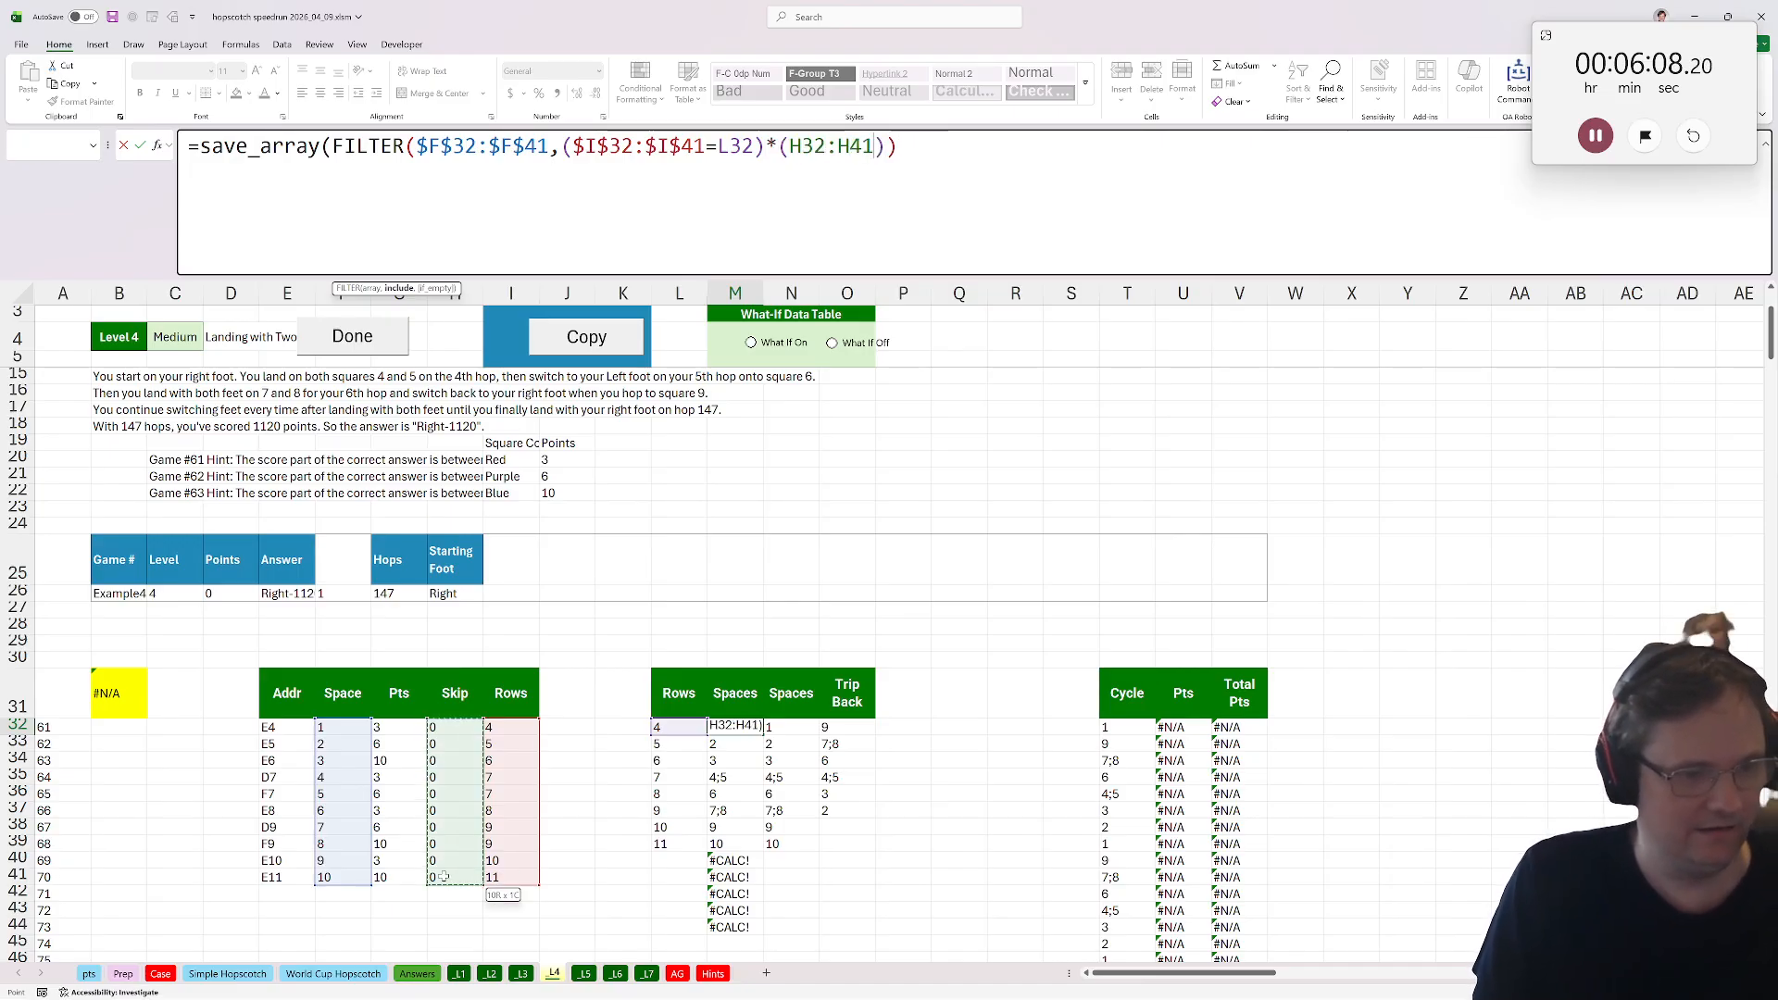
text(=0)
key(ctrl+Return)
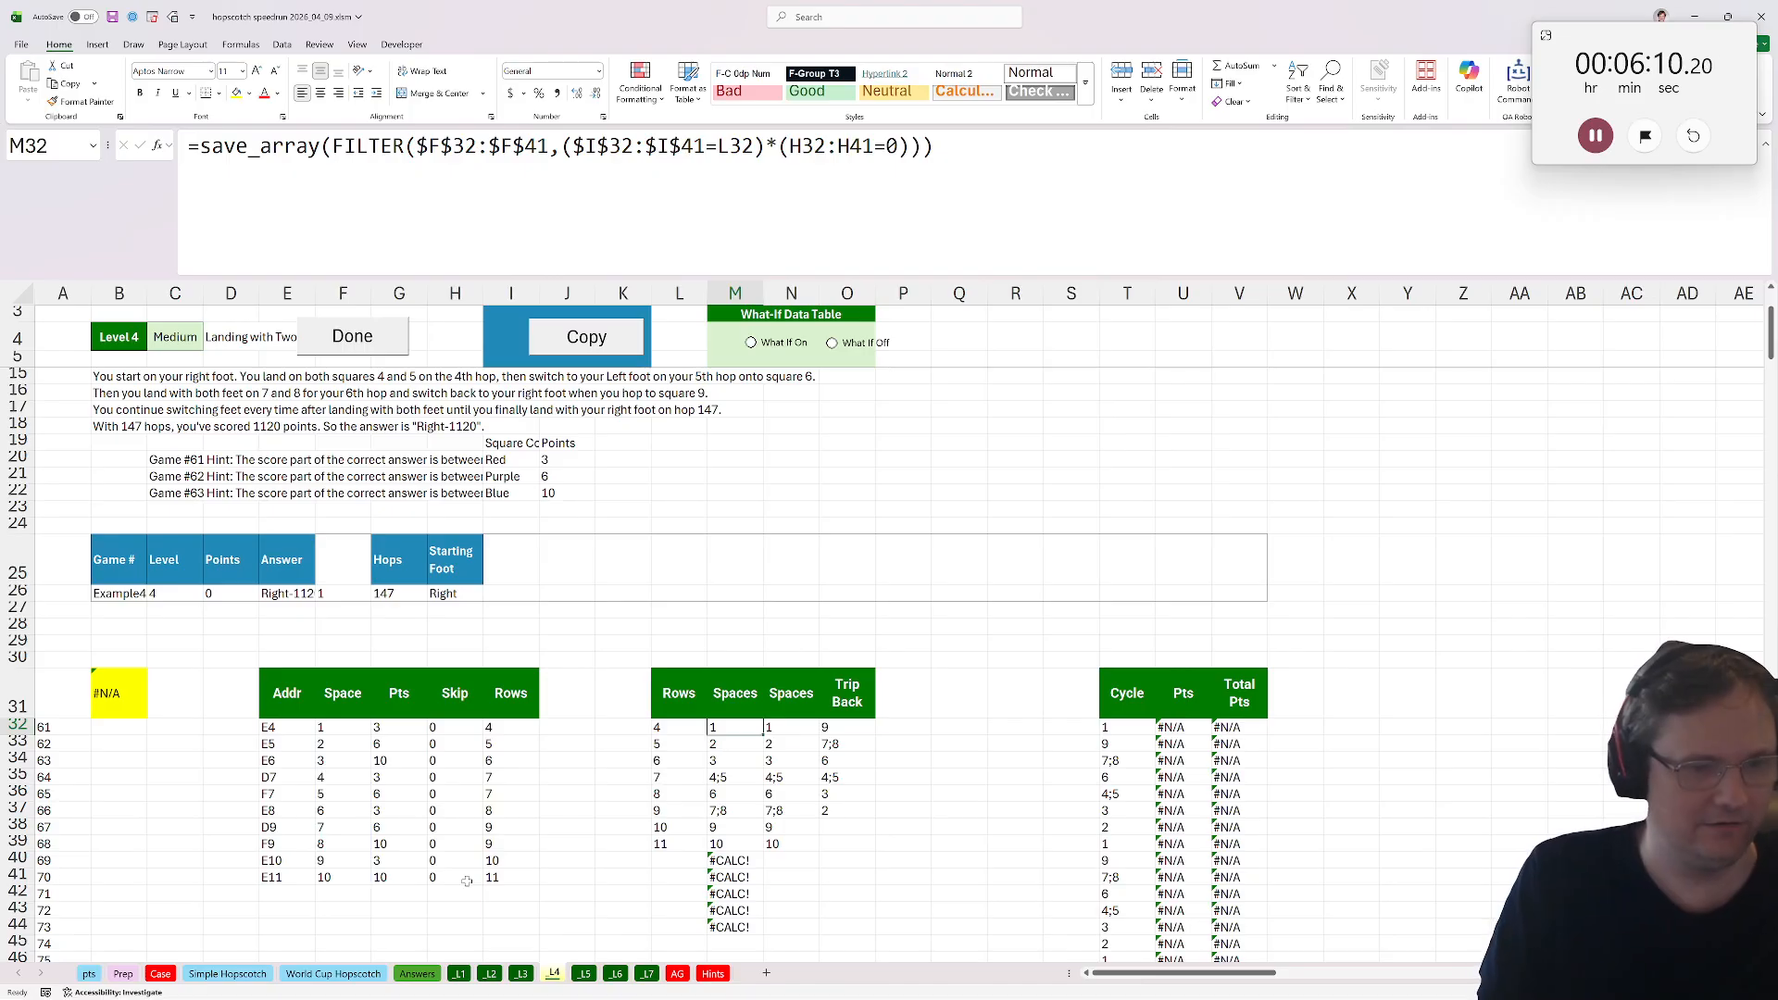
double_click(761, 735)
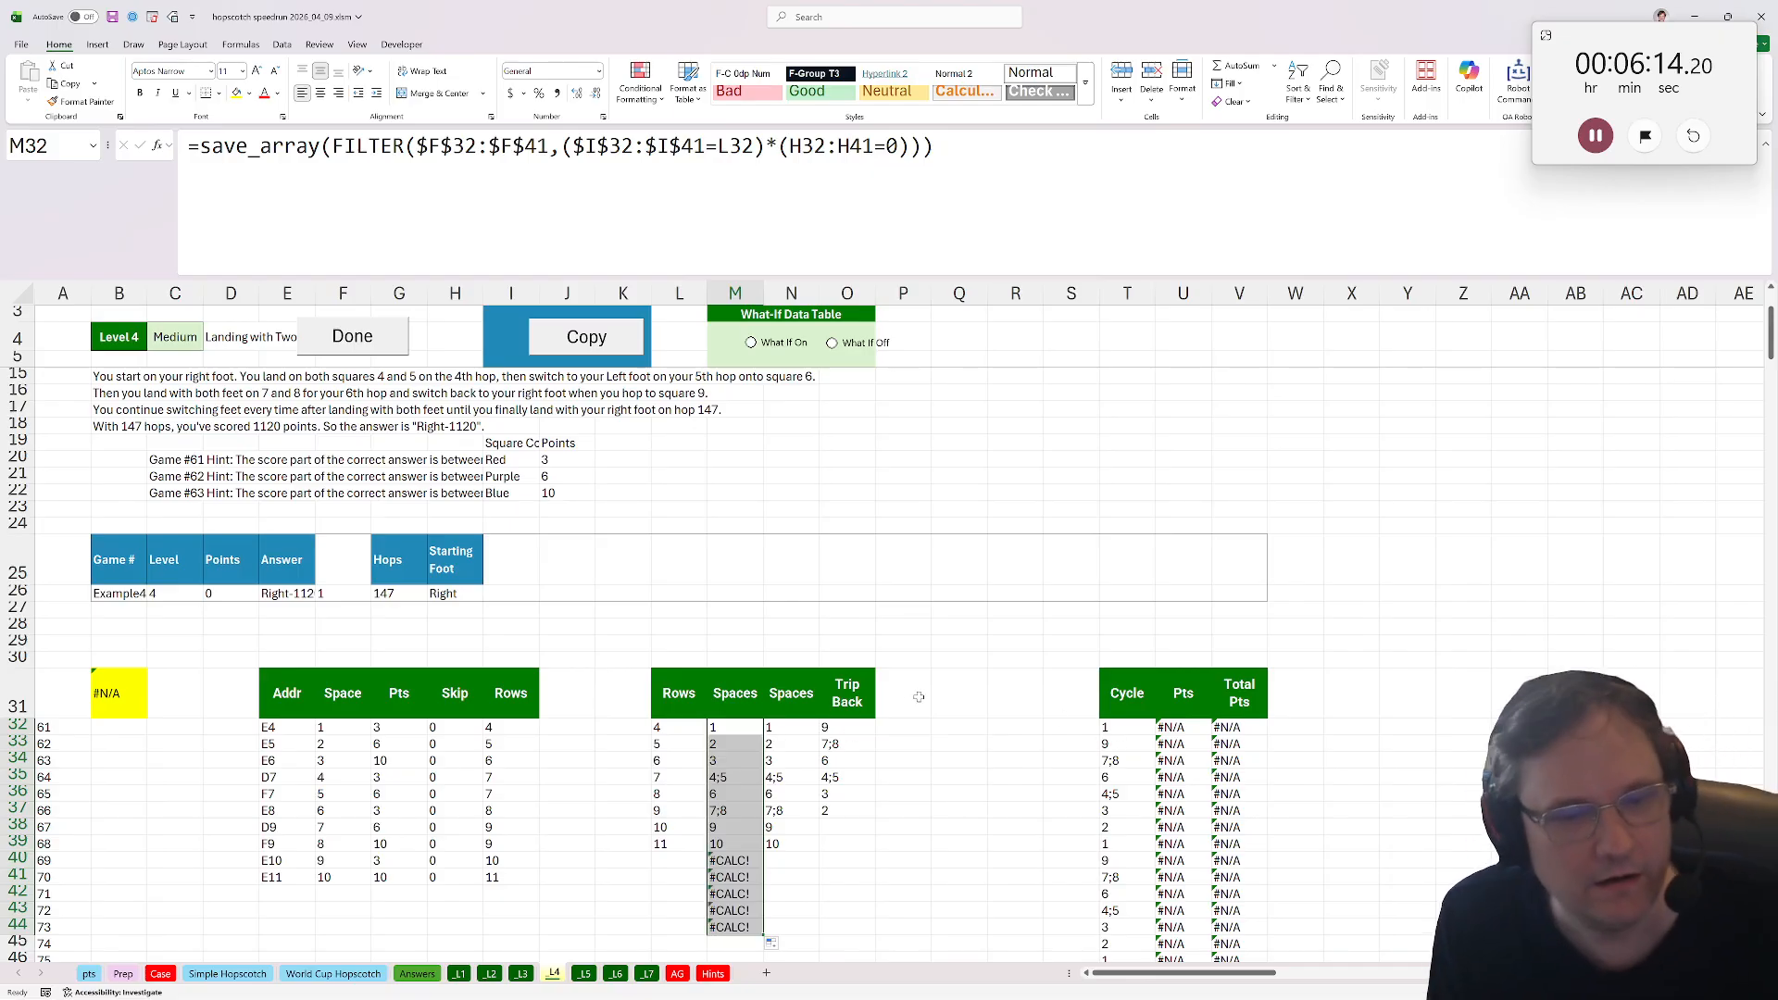
Delete the existing XLOOKUP points formula from the Pts column.
click(1174, 727)
scroll(1153, 727, down, 2)
scroll(1150, 728, up, 1)
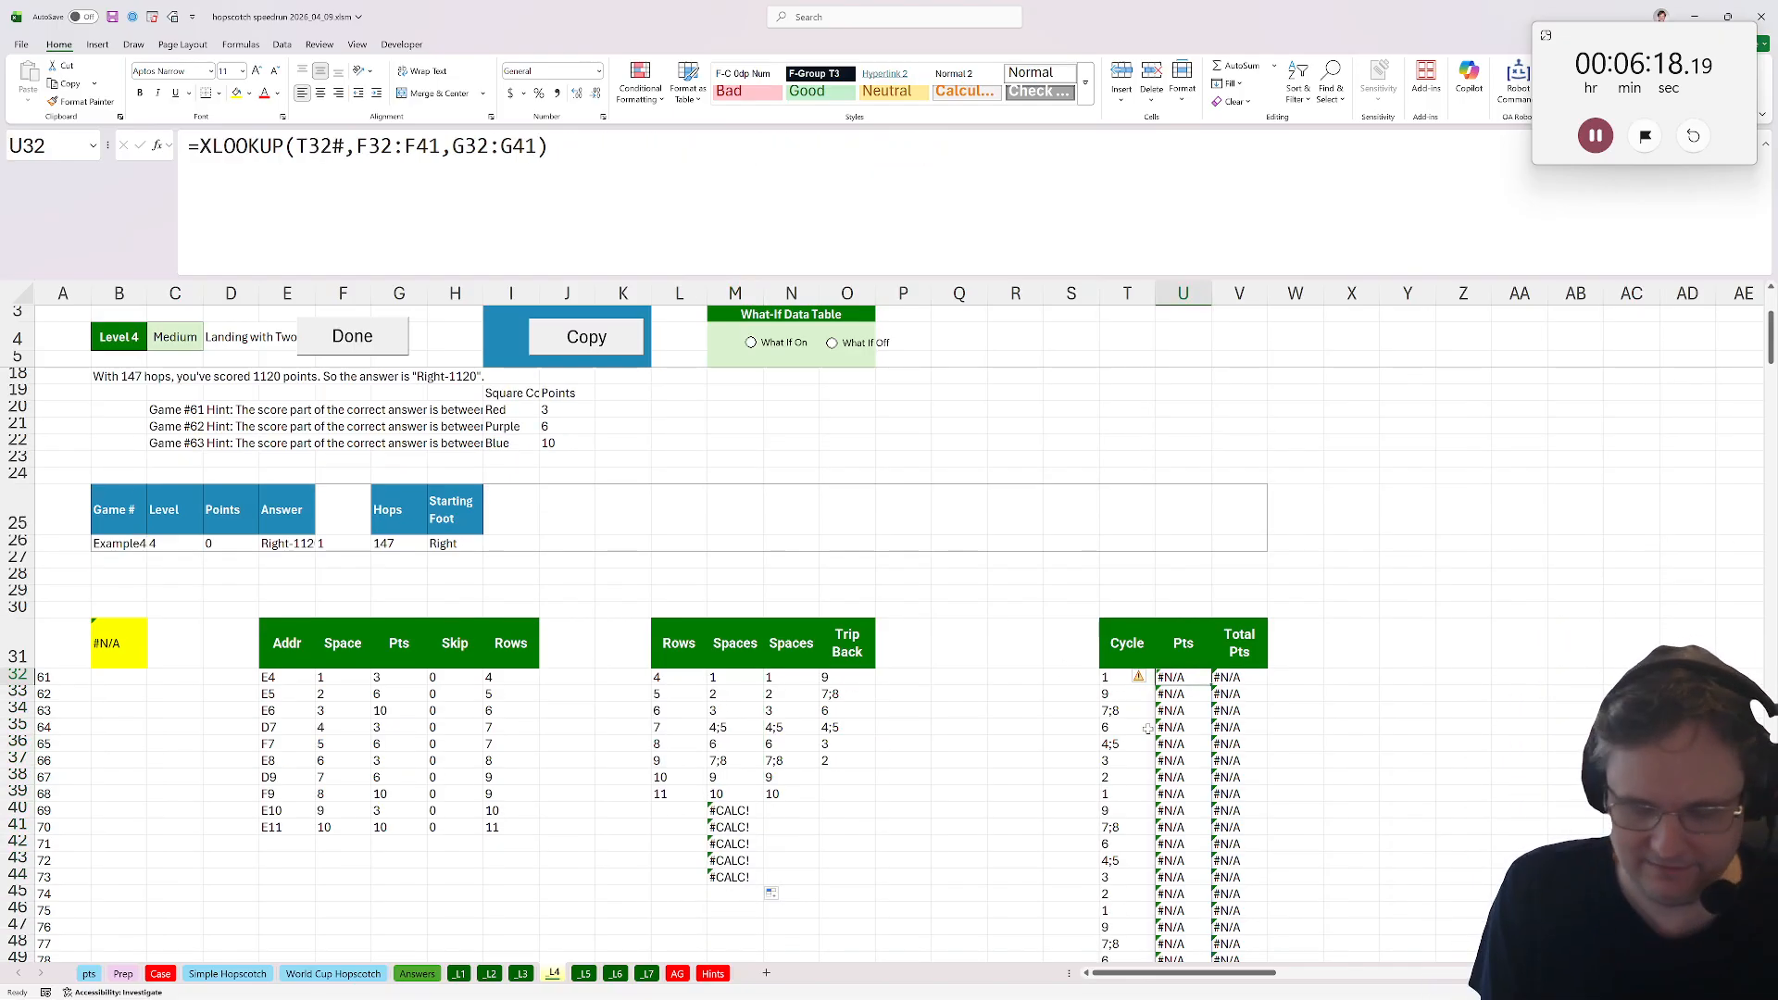
drag(1139, 760, 1179, 764)
click(1185, 677)
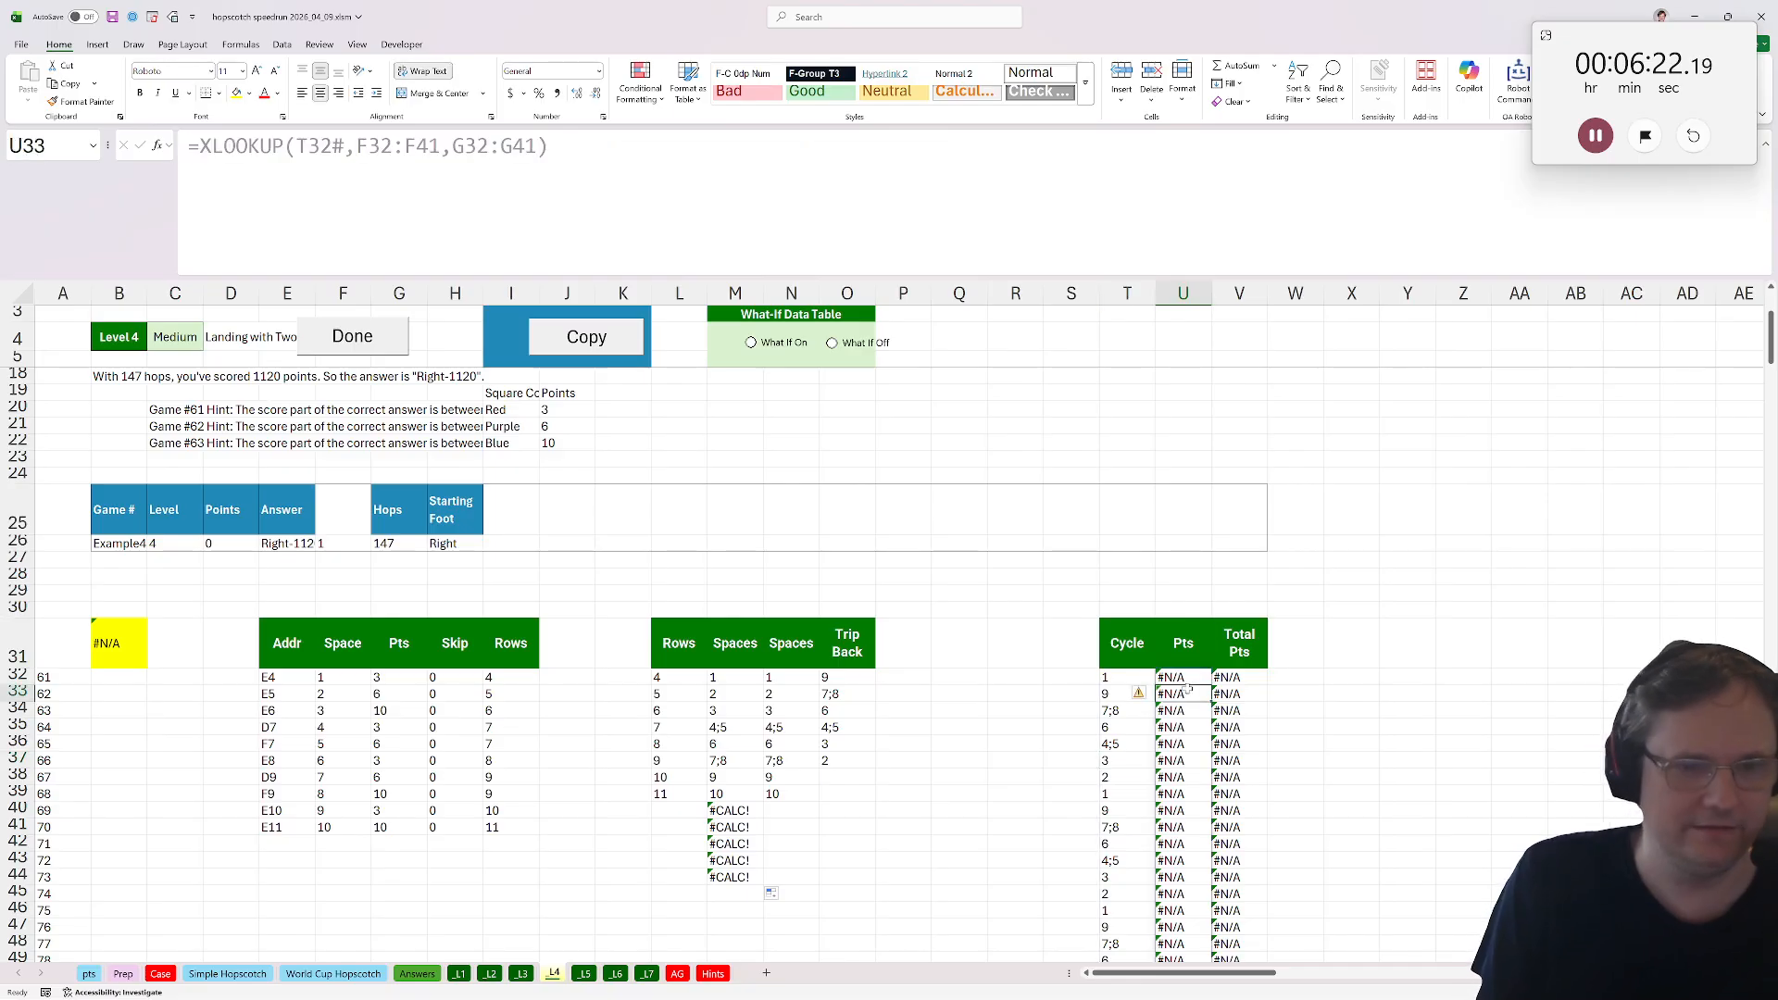
key(Delete)
Enter =SUM(XLOOKUP(load_array(T34),$F$32:$F$41,$G$32:$G$41)) in U34 to total the points for that cycle's spaces.
click(1176, 709)
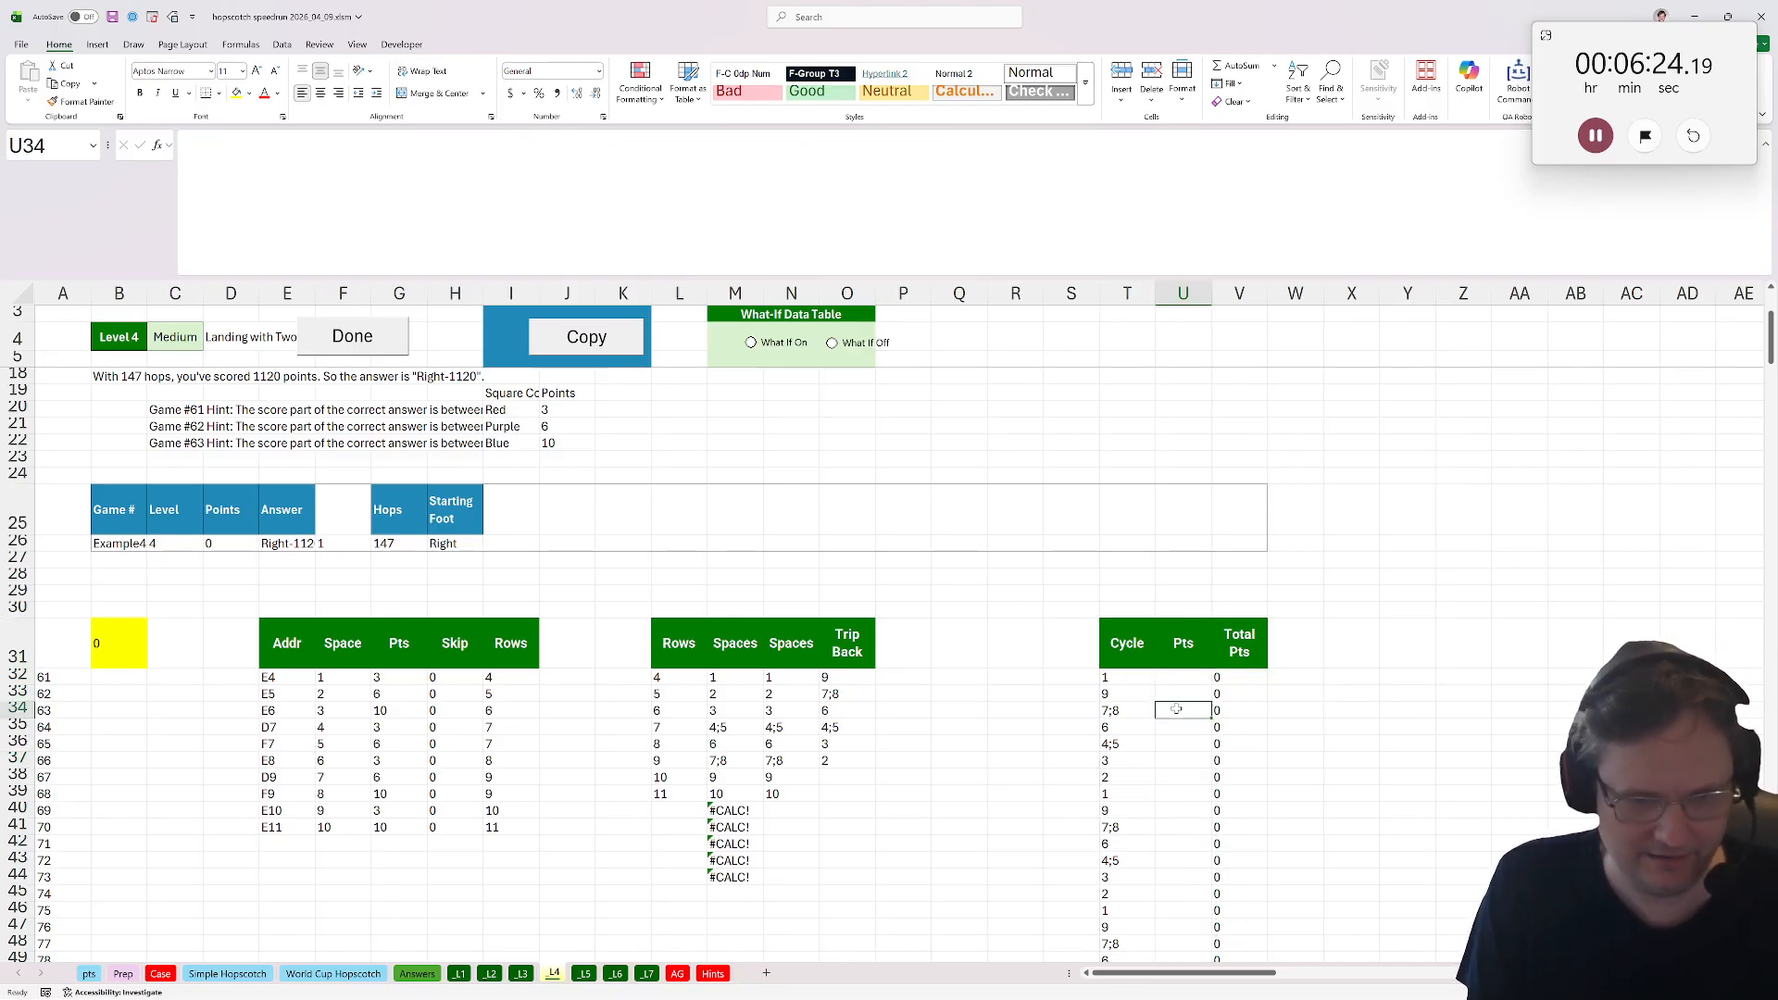
text(=)
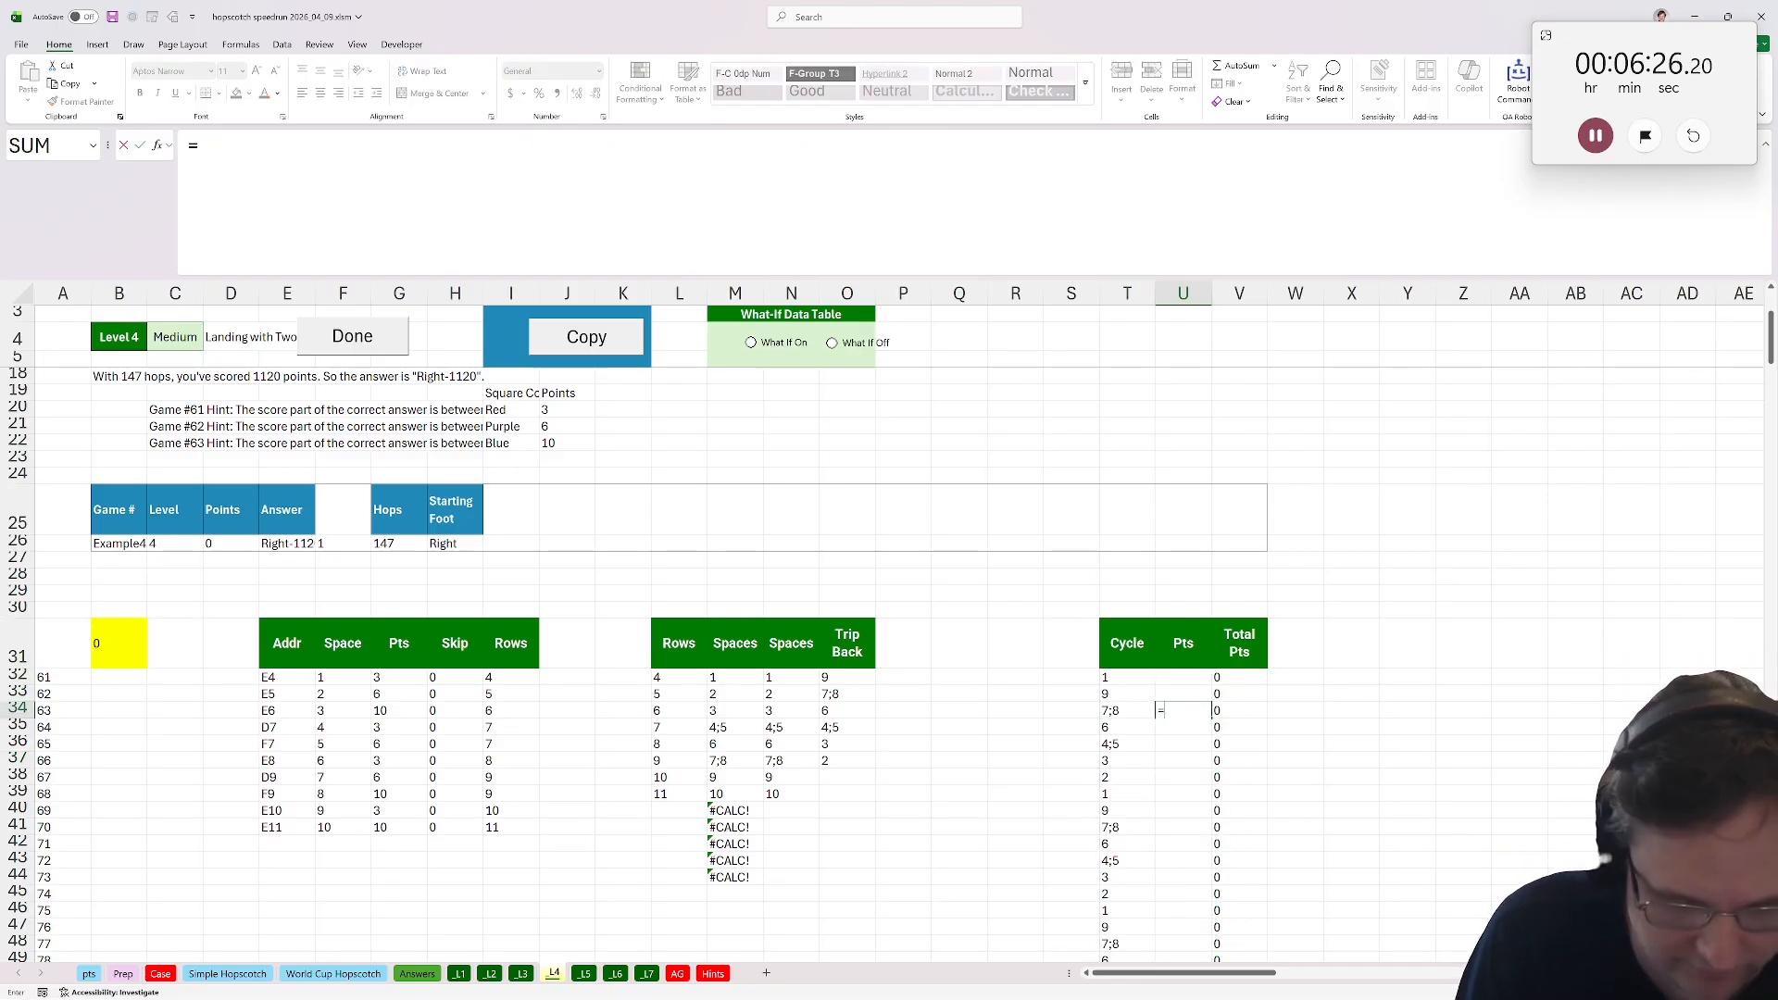
text(sum(xlookuP()
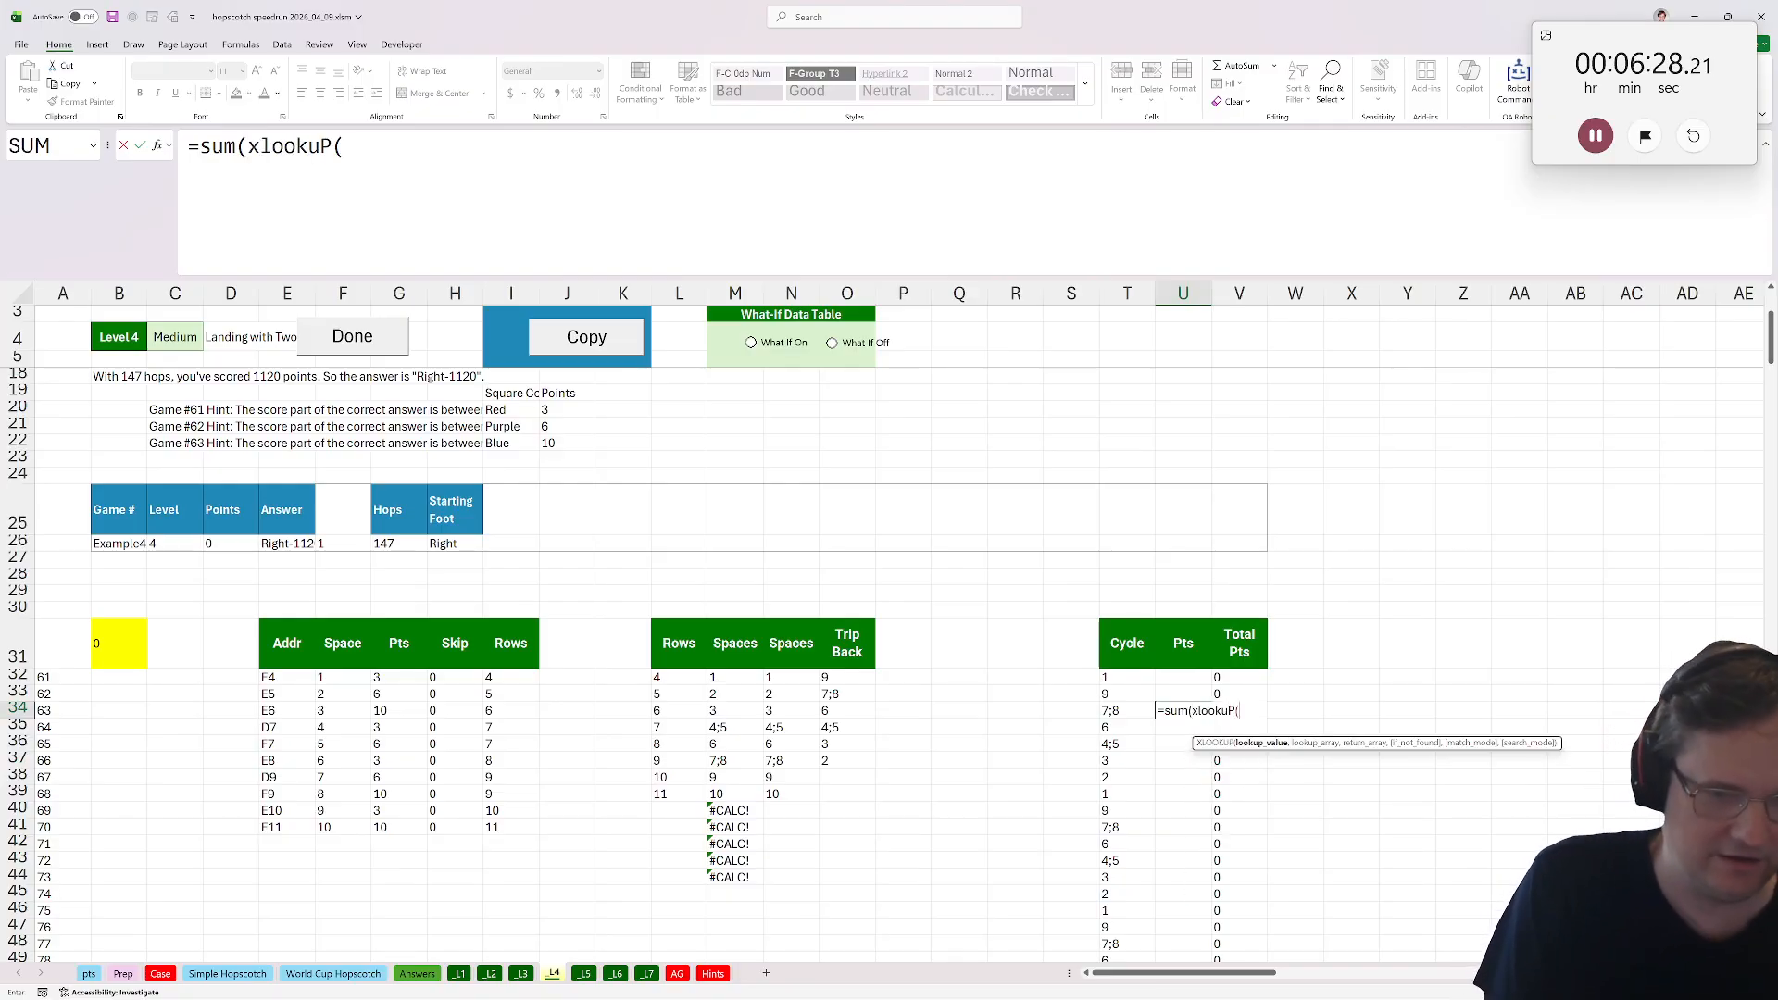
text(load_array()
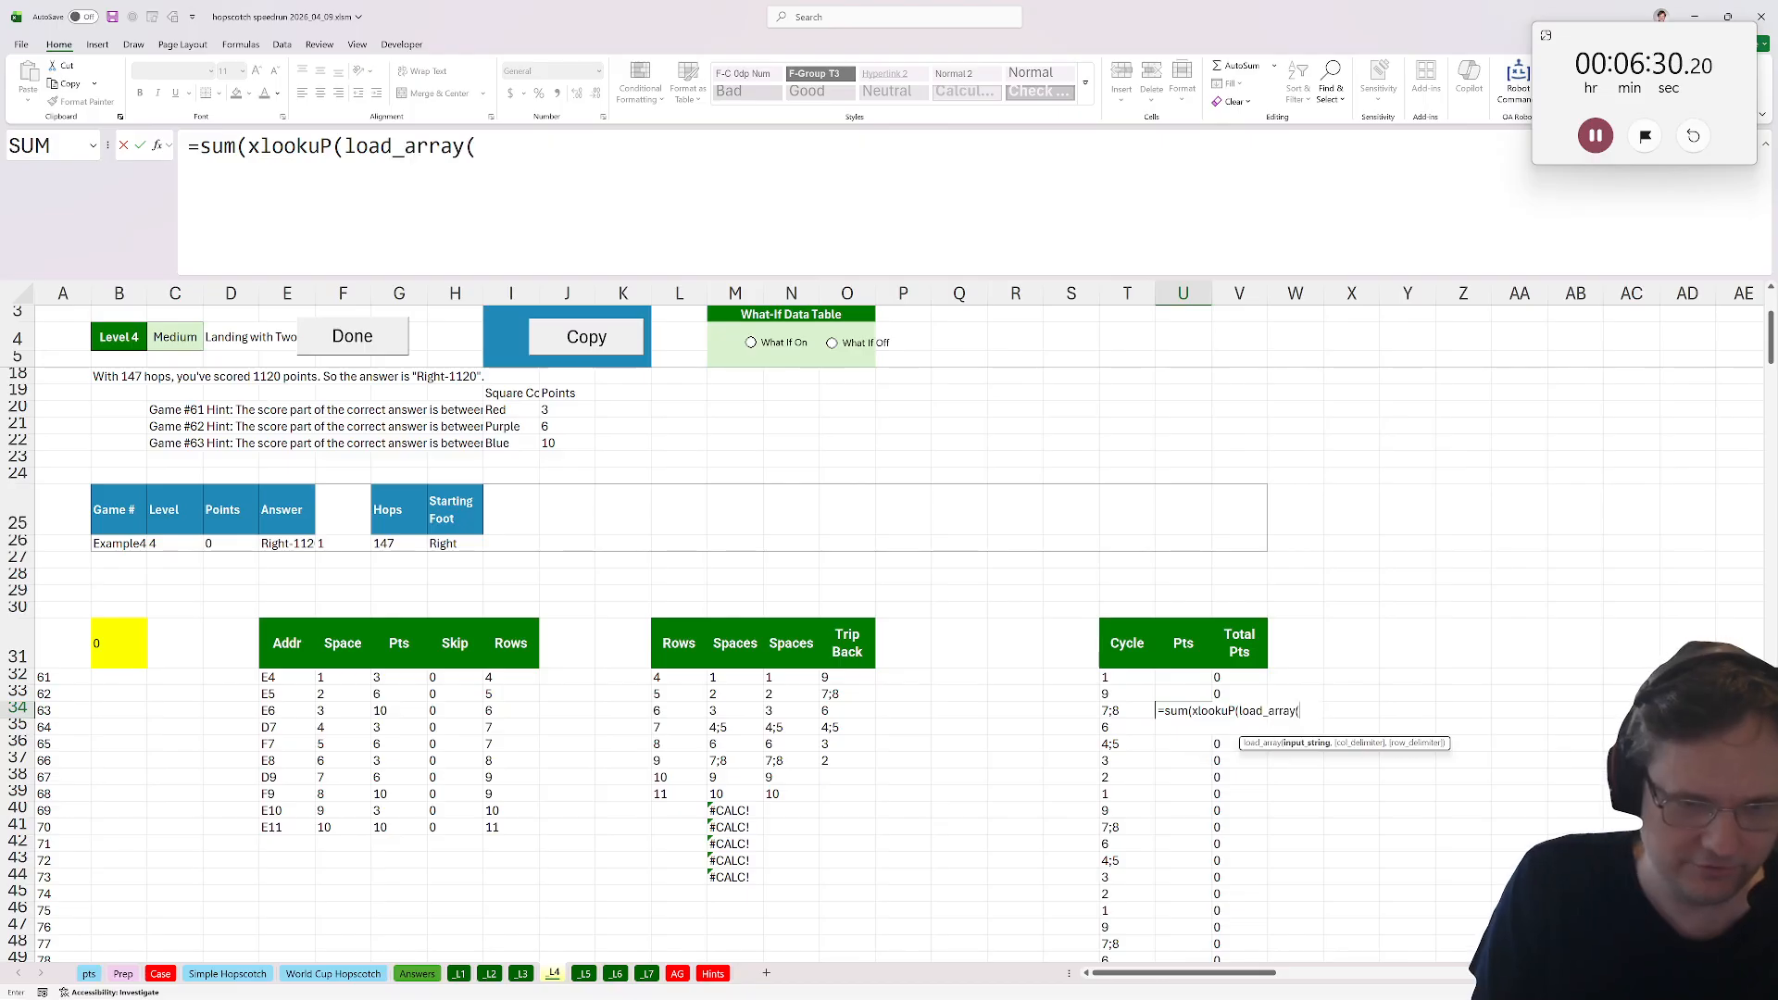
click(1122, 707)
text(),)
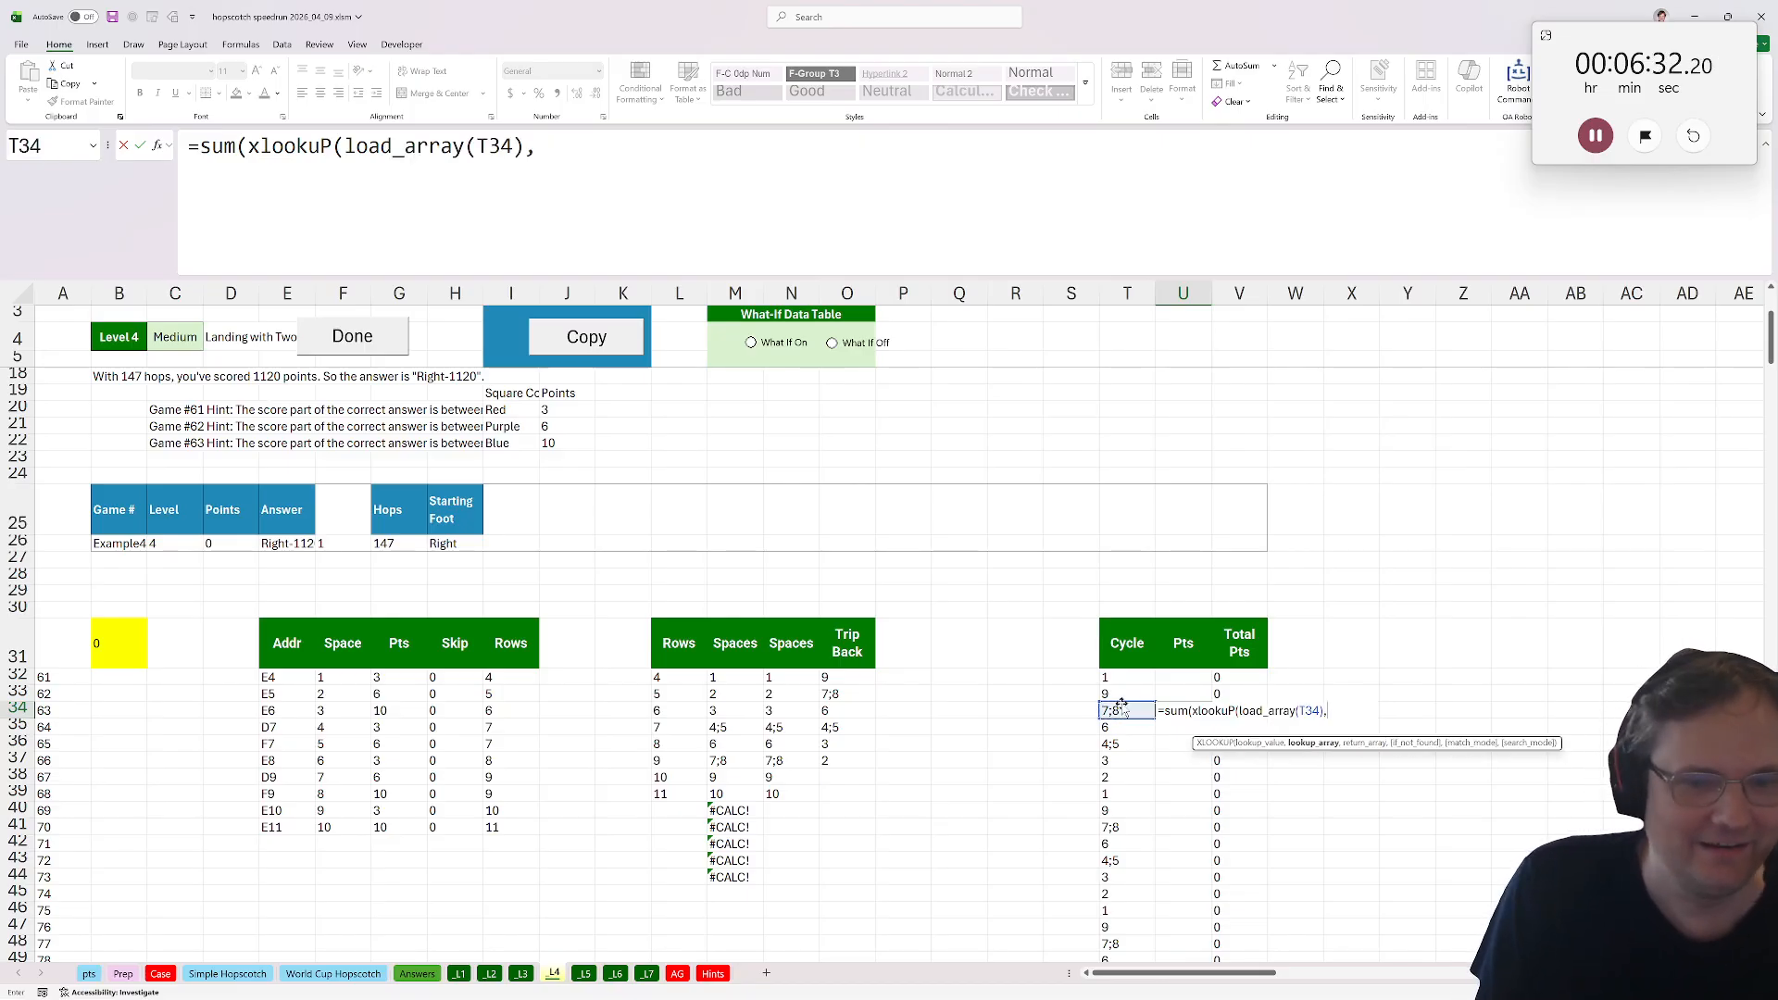
drag(350, 683, 344, 831)
key(F4)
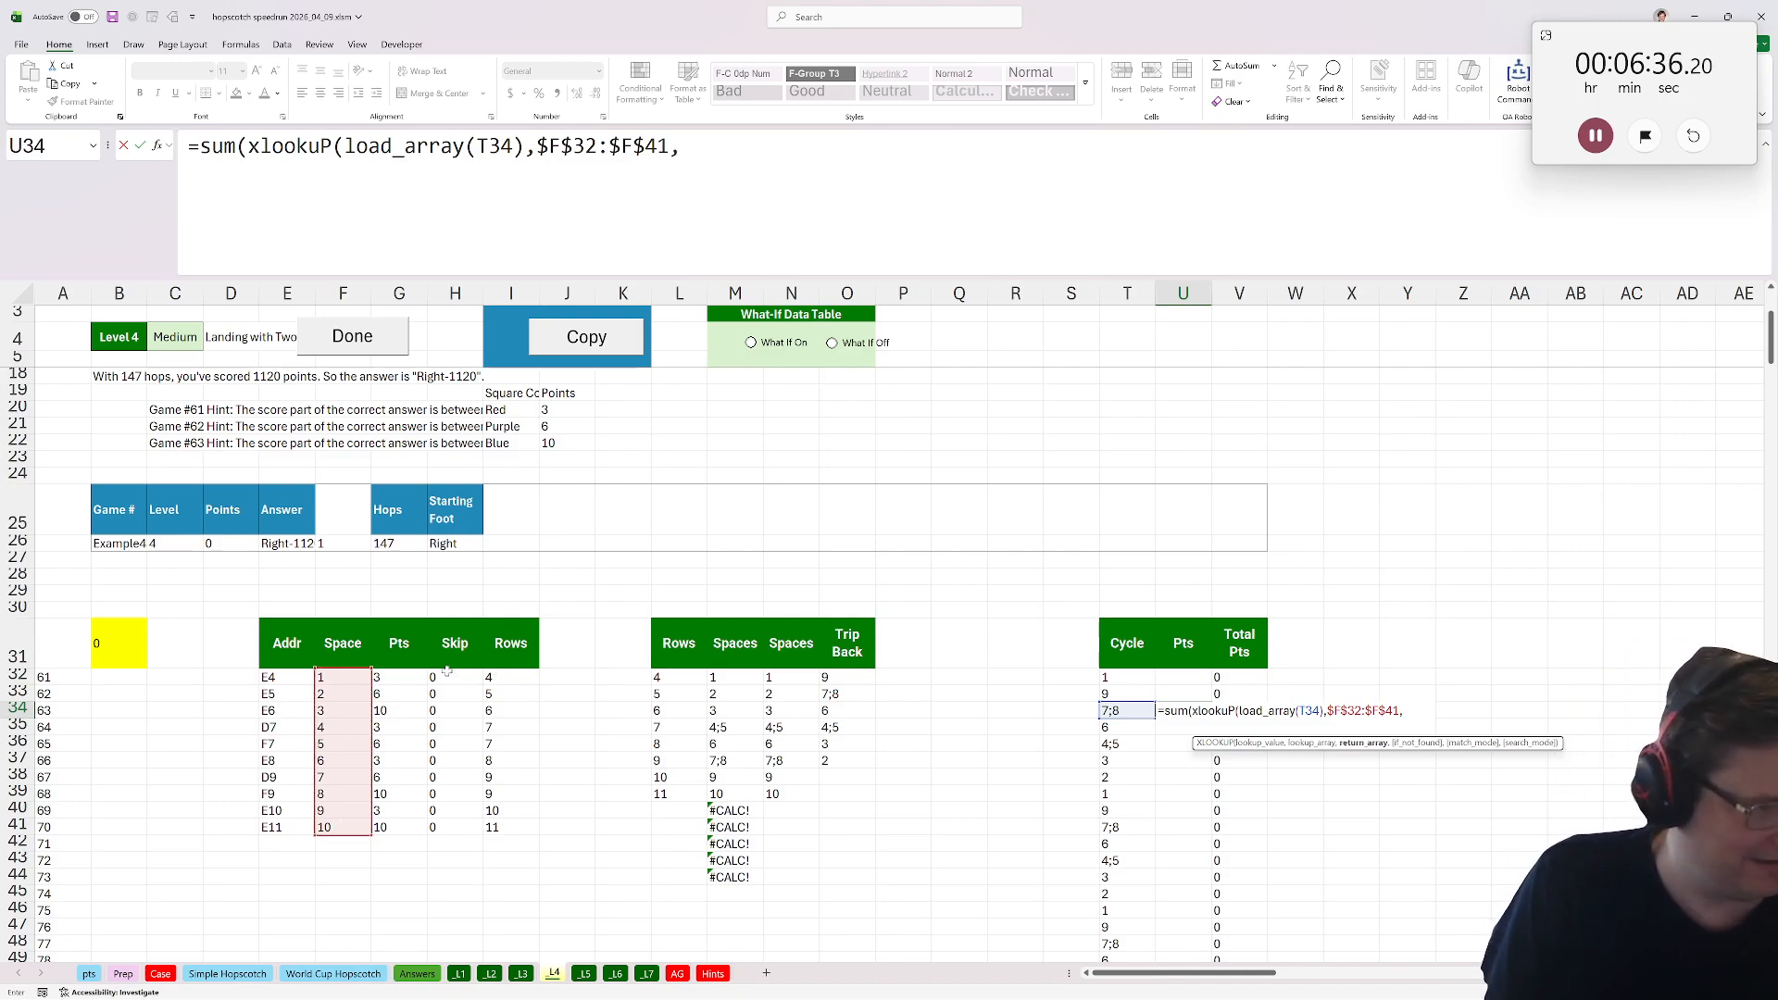
drag(408, 681, 424, 830)
key(F4)
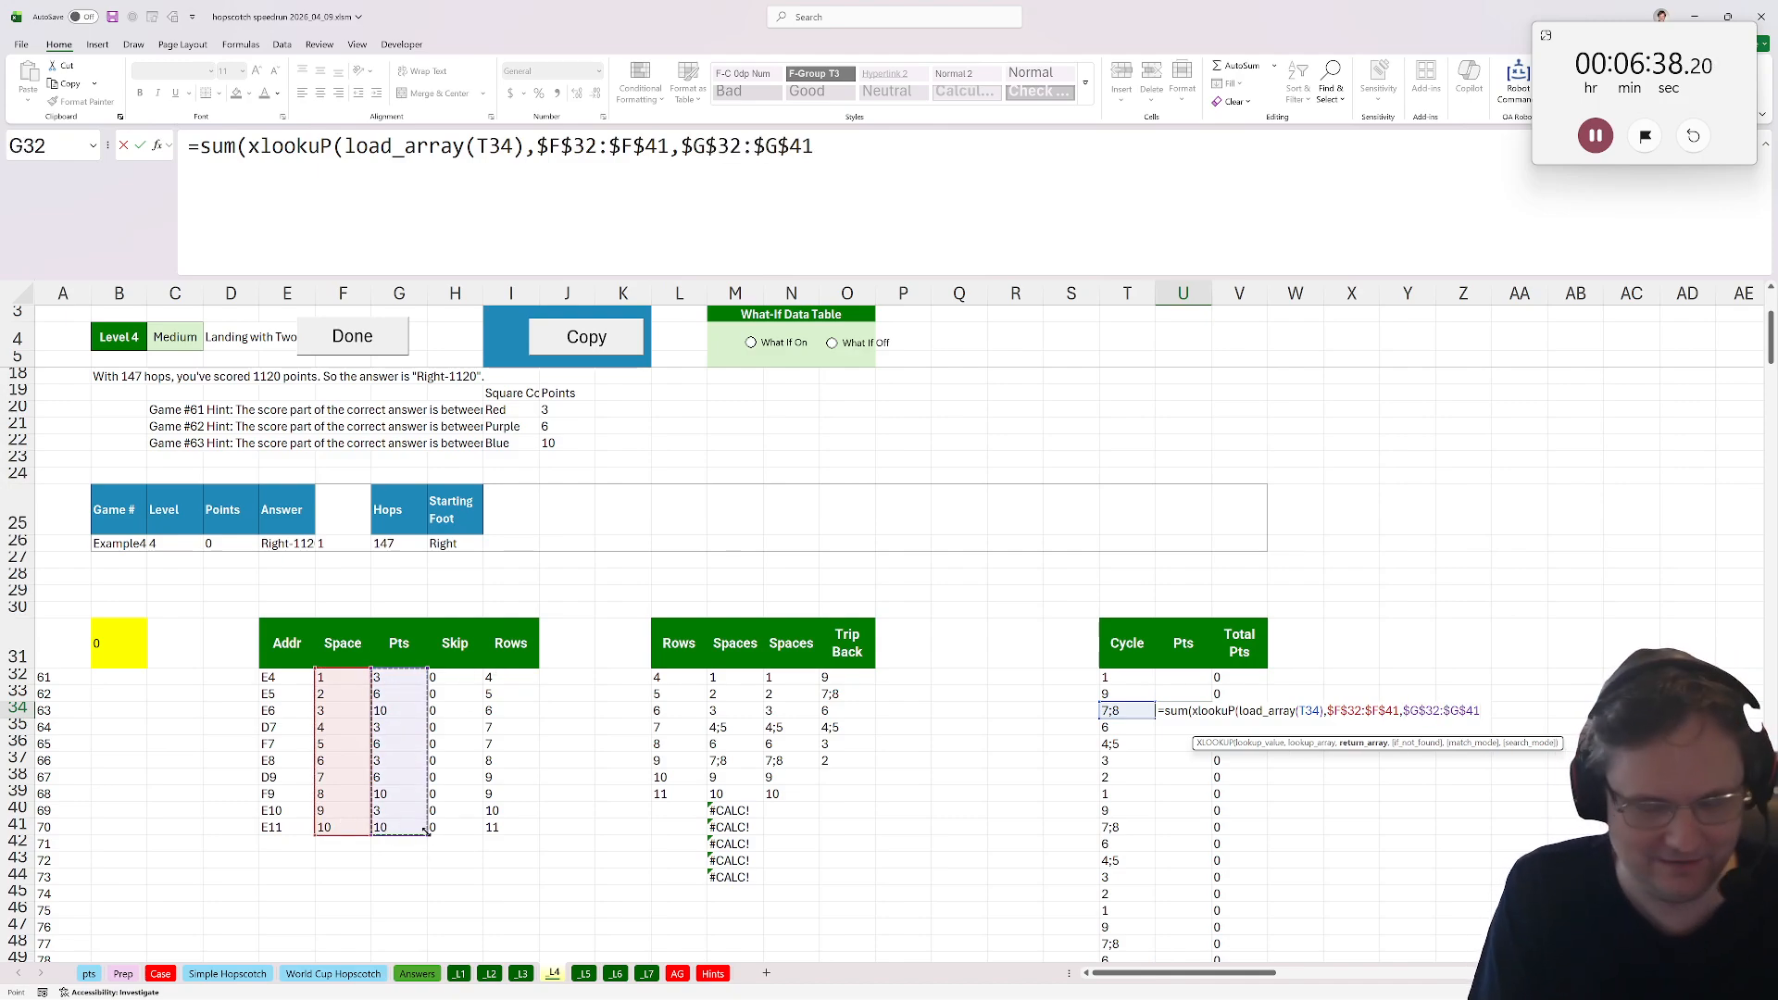
text()))
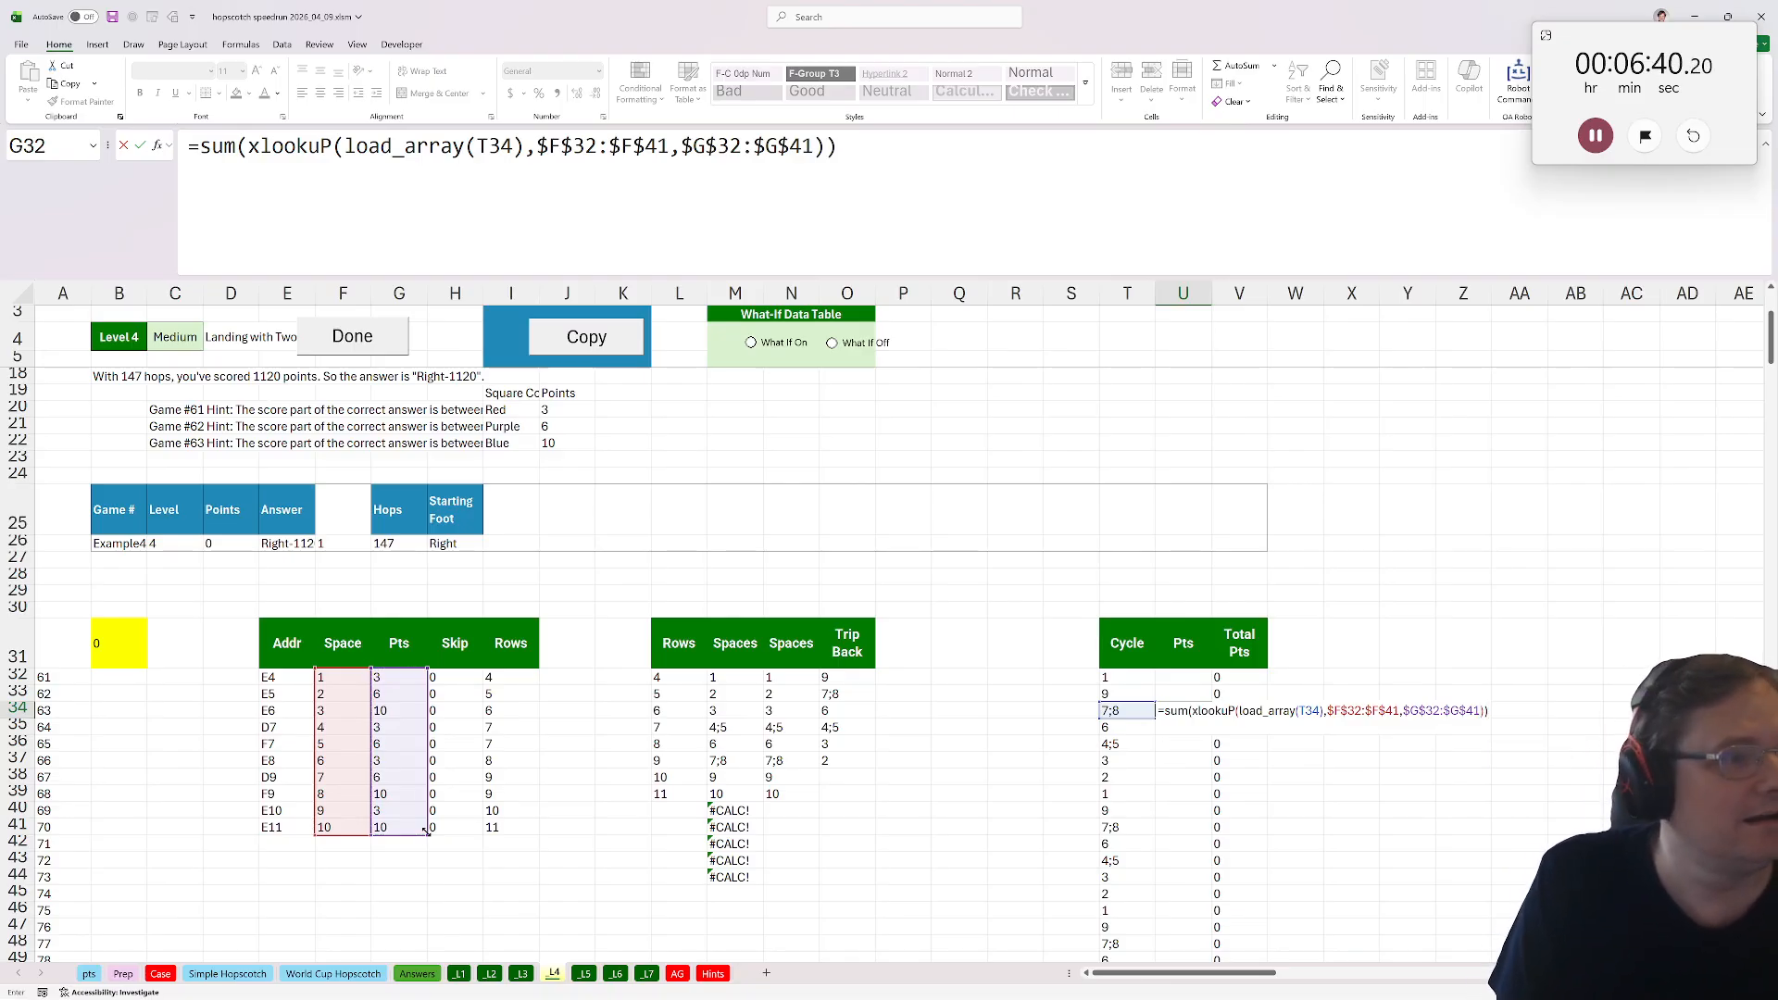
key(Return)
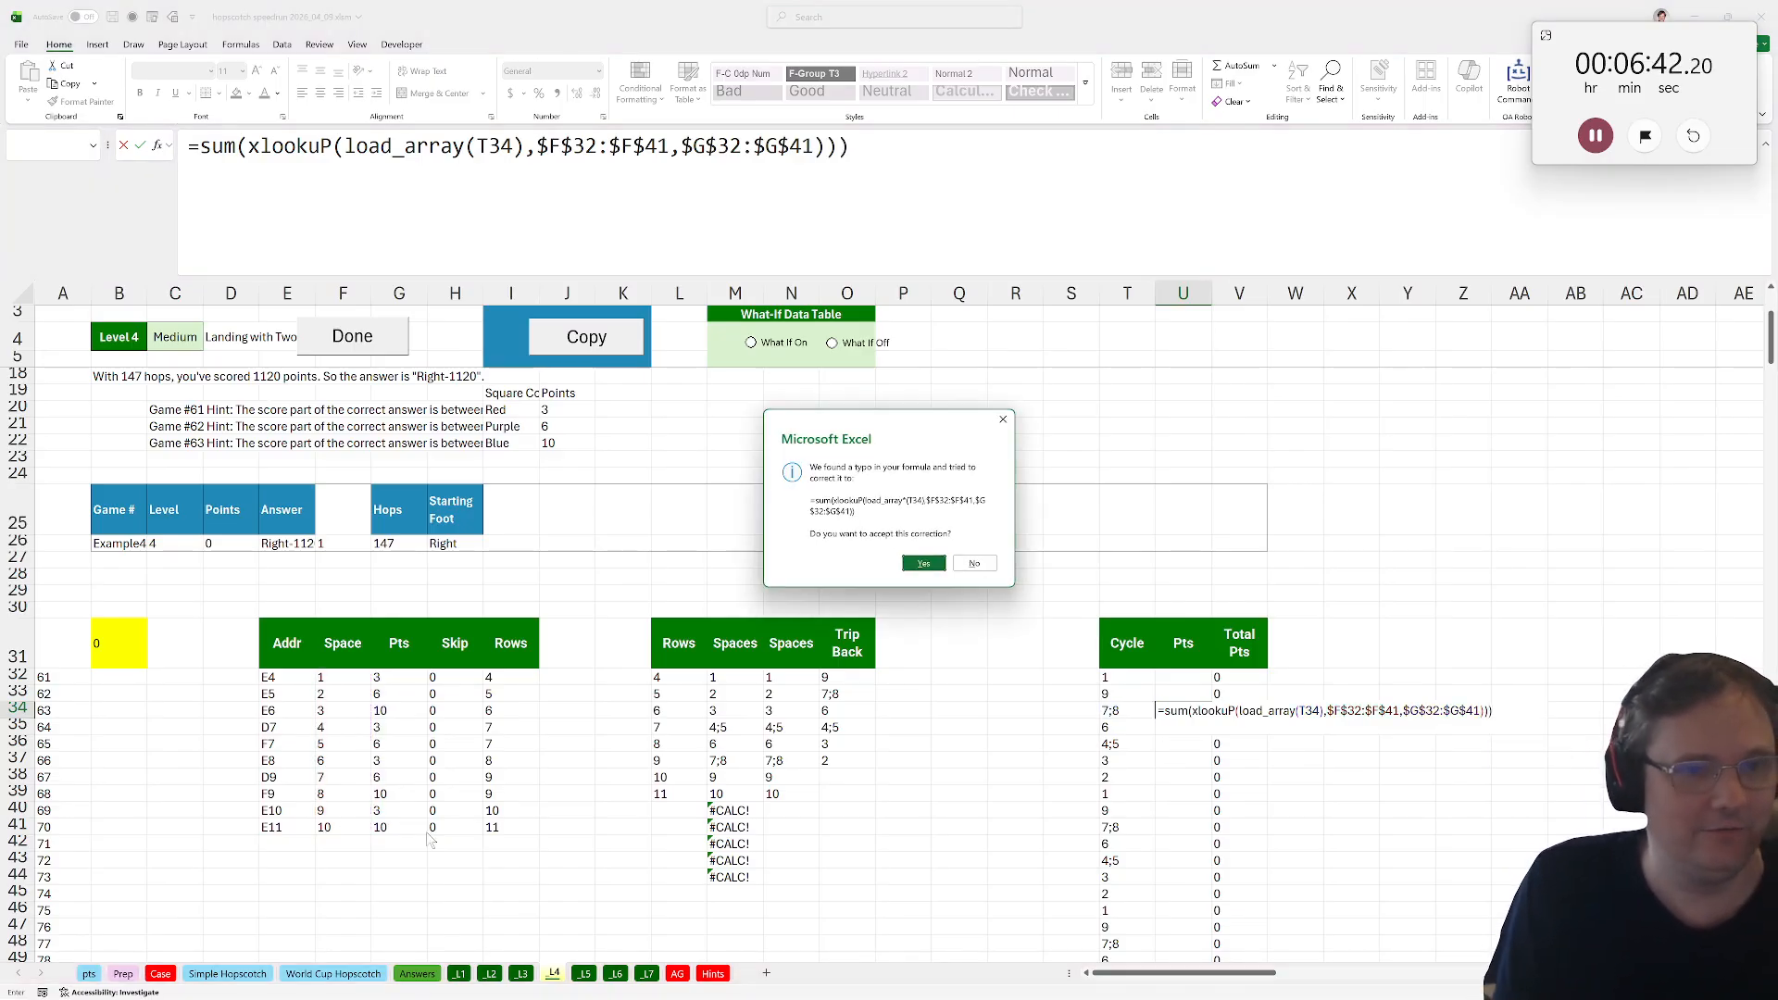
key(Return)
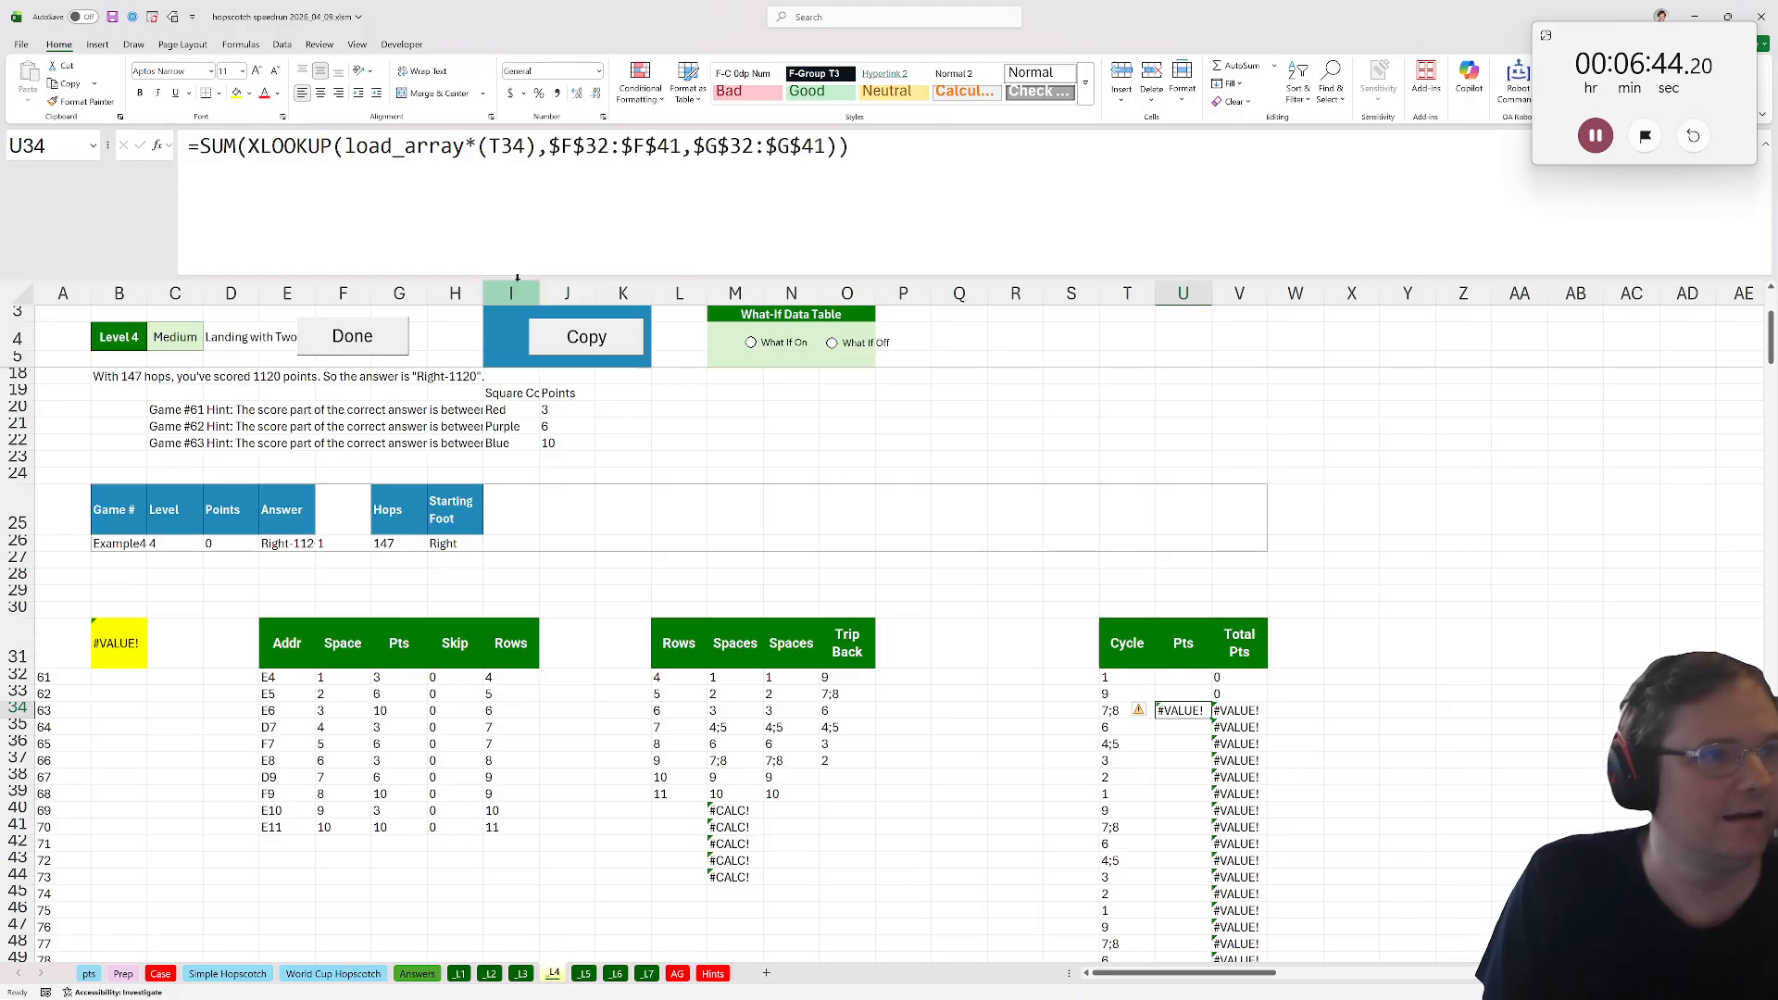
key(F2)
key(Return)
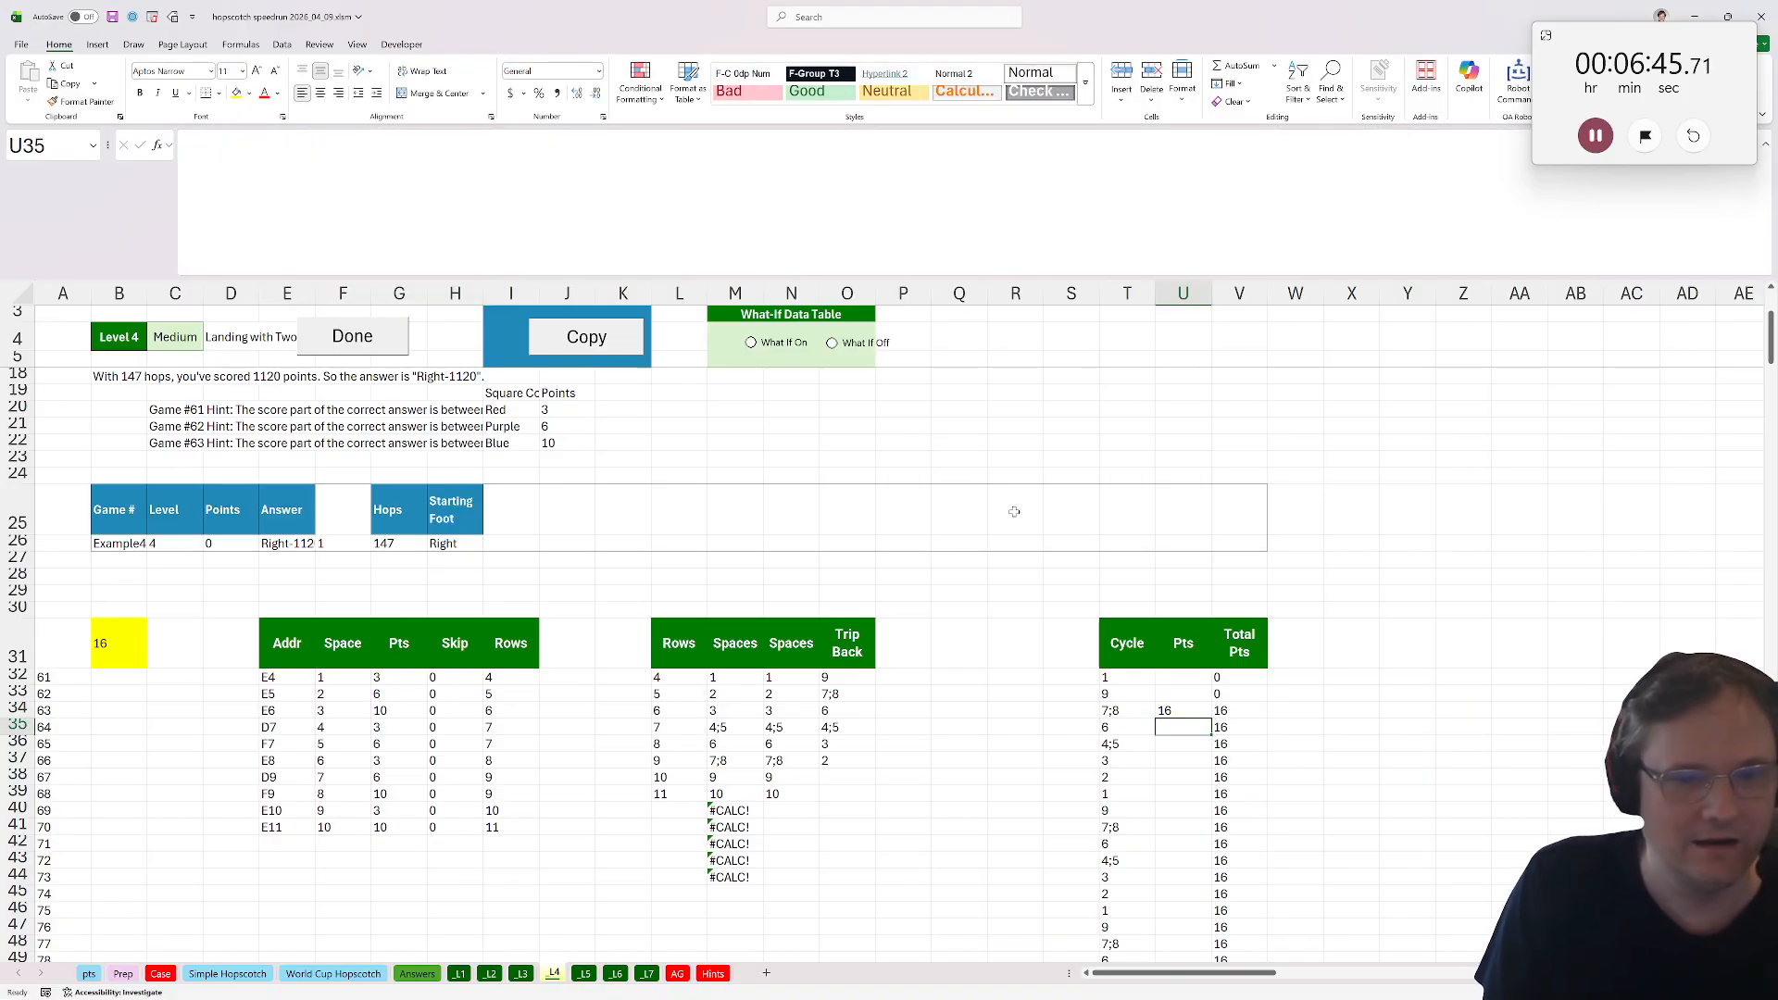
Copy the U34 points formula down the Pts column and into U32:U33.
click(1158, 711)
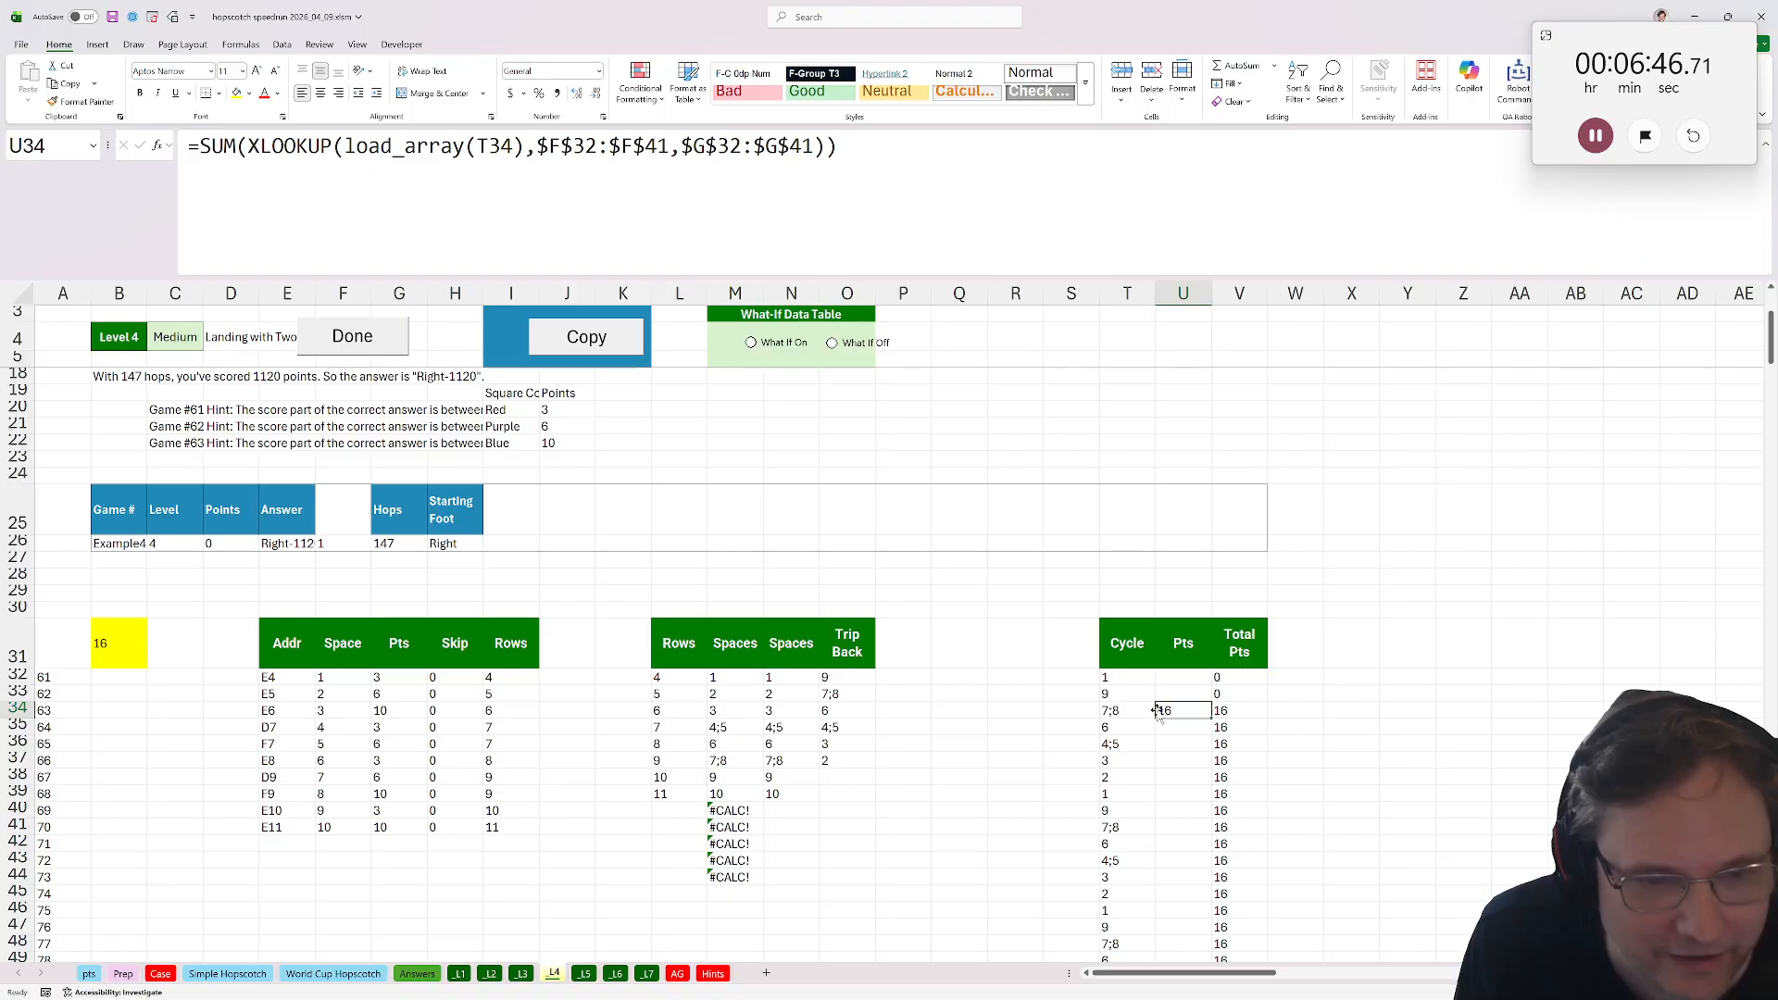
double_click(1209, 721)
click(1183, 709)
key(ctrl+c)
drag(1183, 678, 1183, 694)
key(ctrl+v)
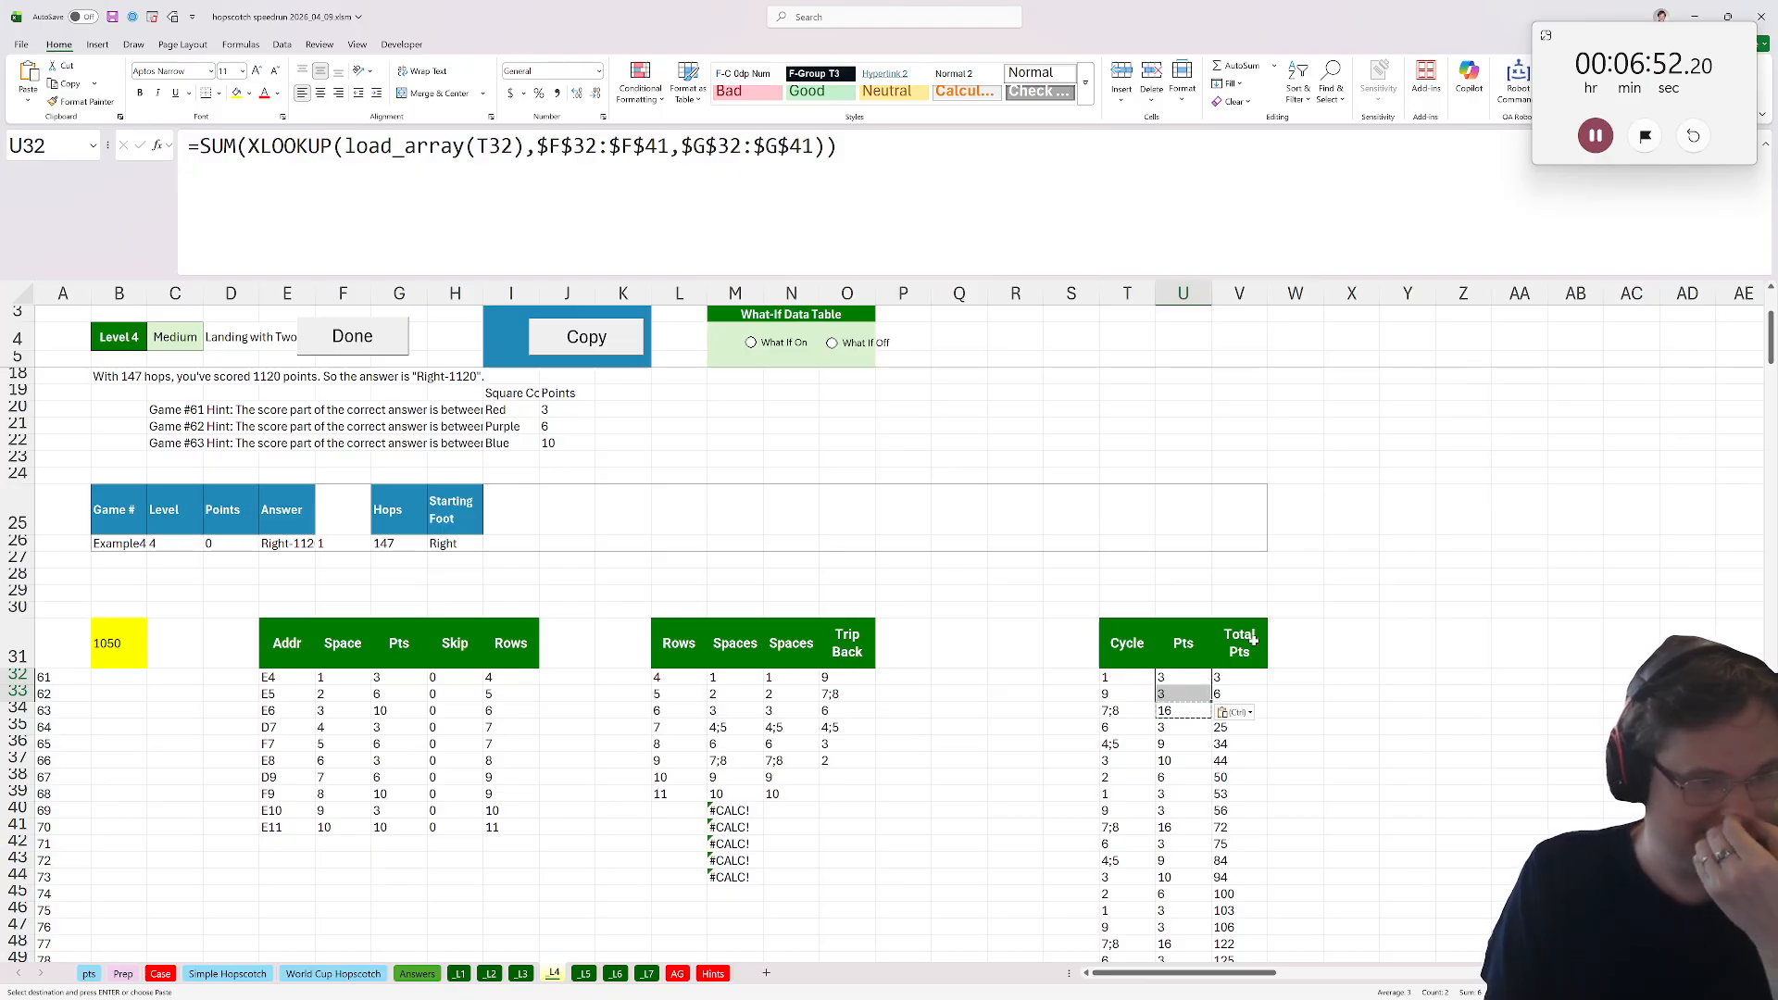
Change the Cycle formula in T32 to stack N32# instead of M32#.
click(1254, 643)
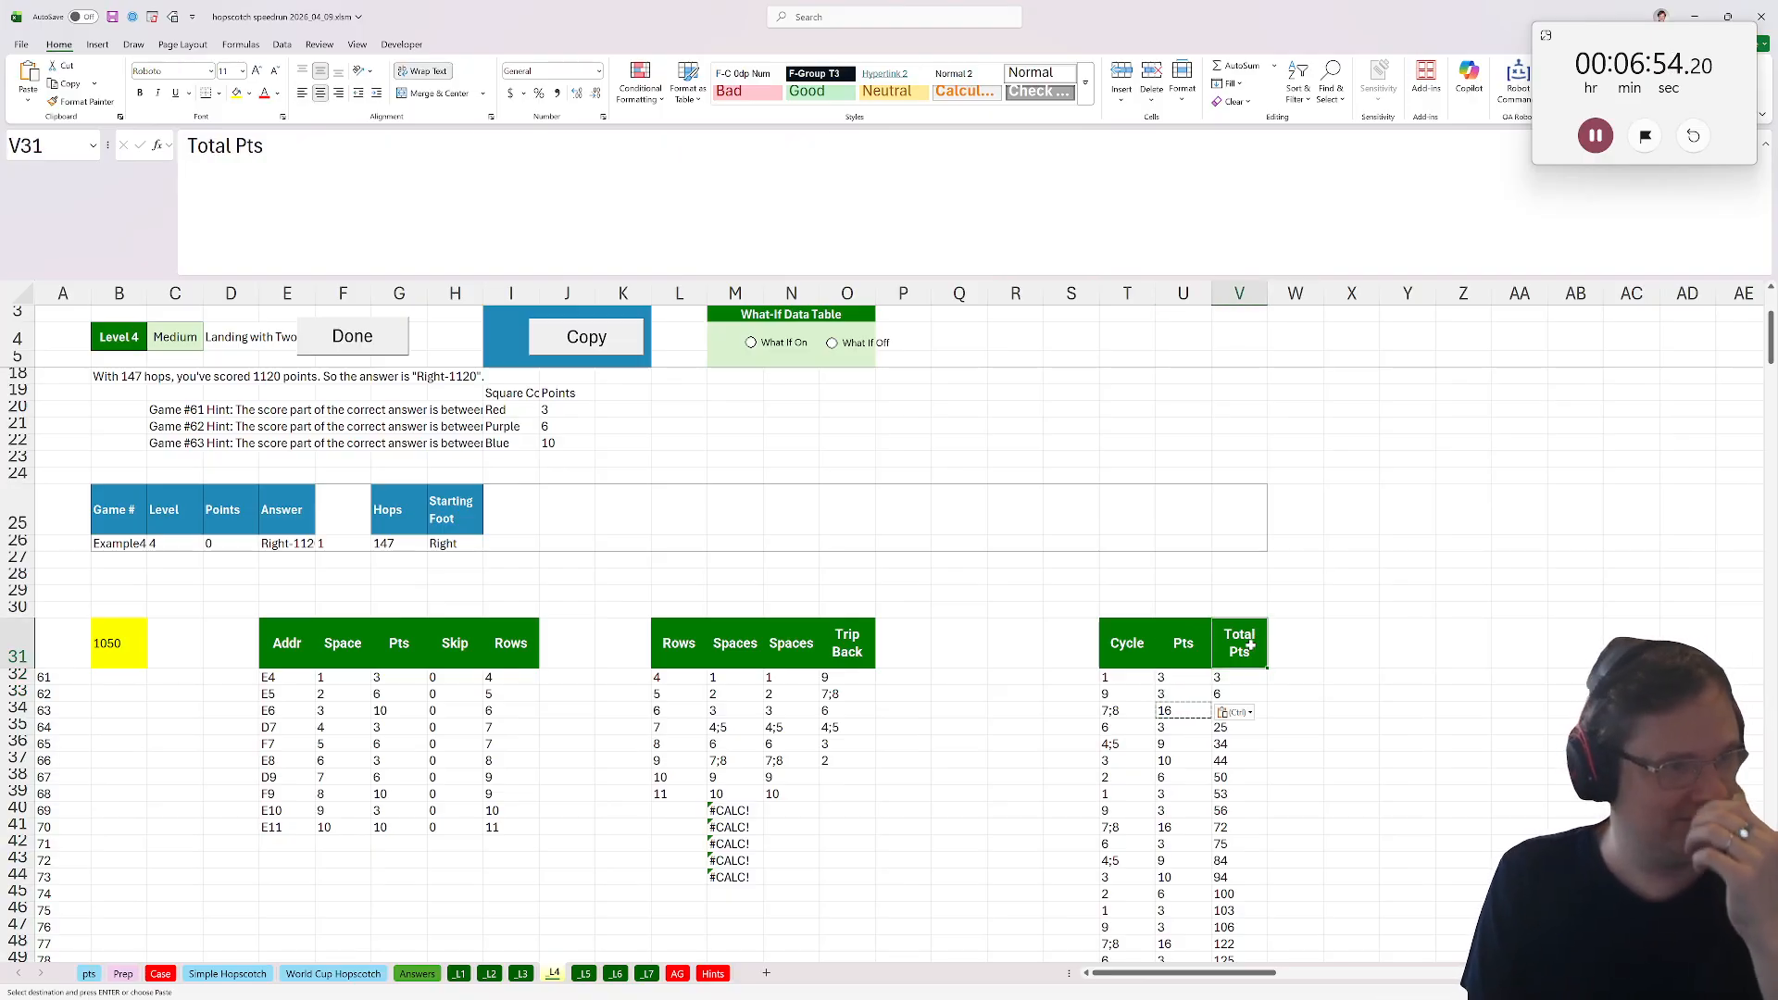
scroll(1157, 686, up, 3)
scroll(1046, 727, down, 2)
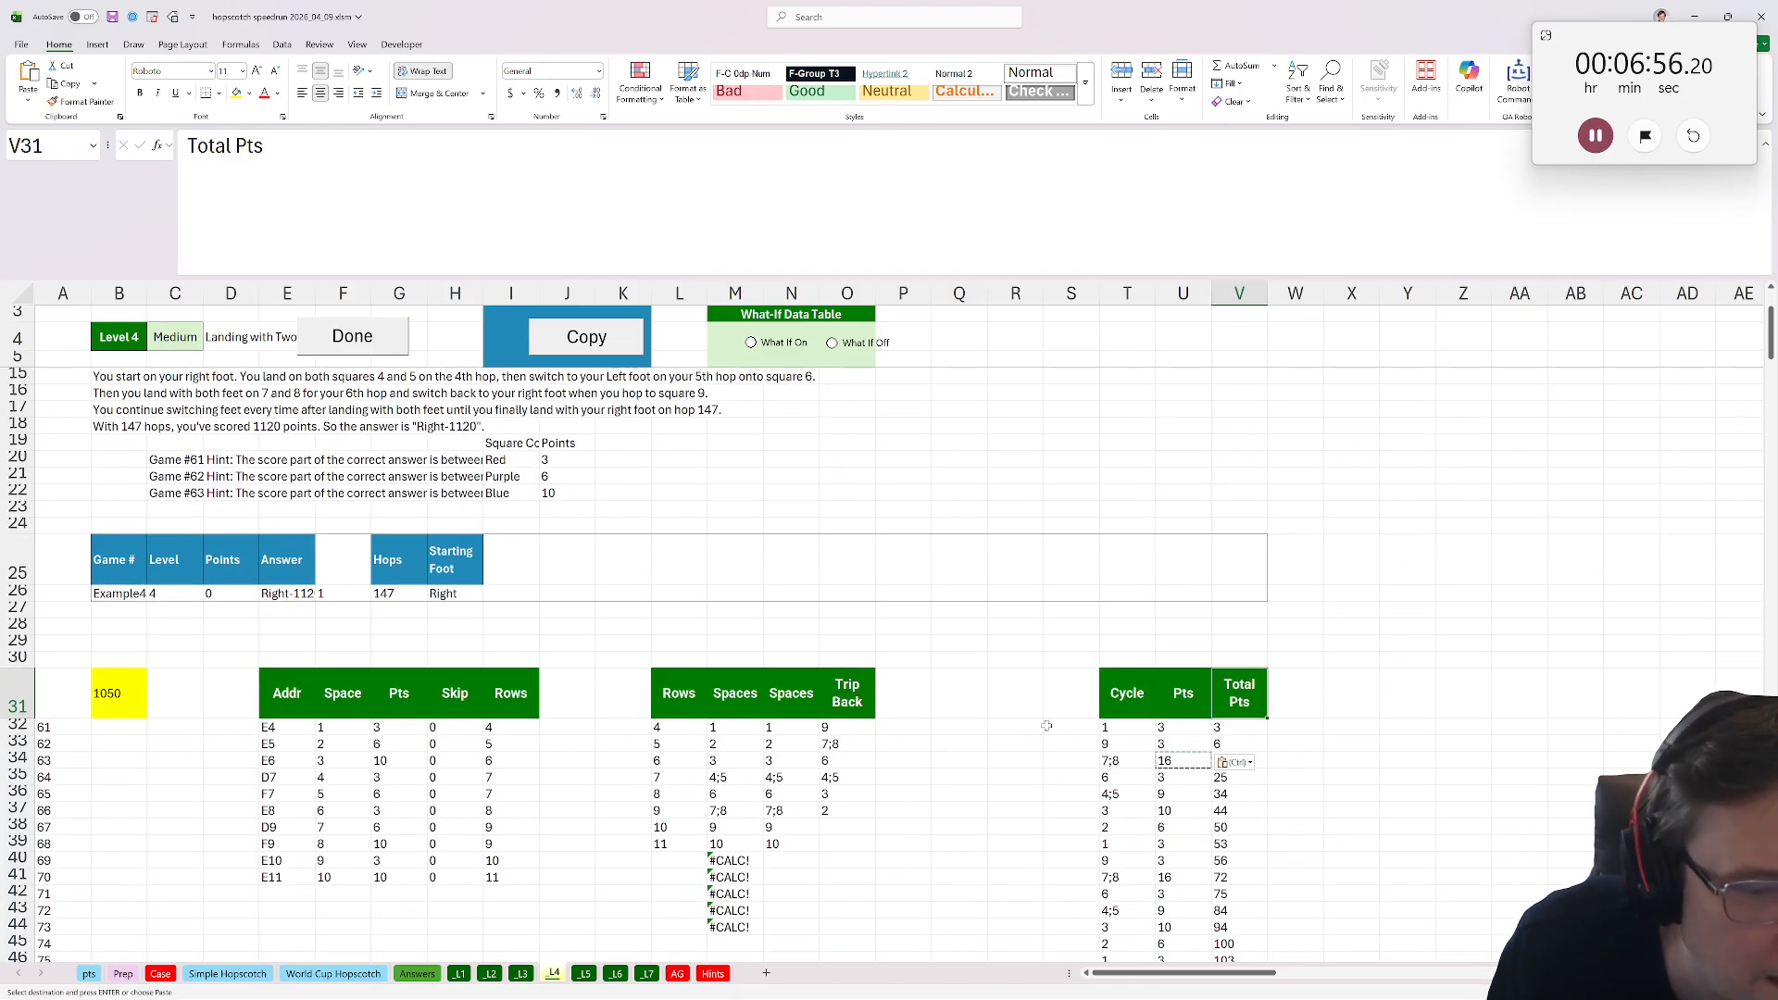
double_click(1105, 726)
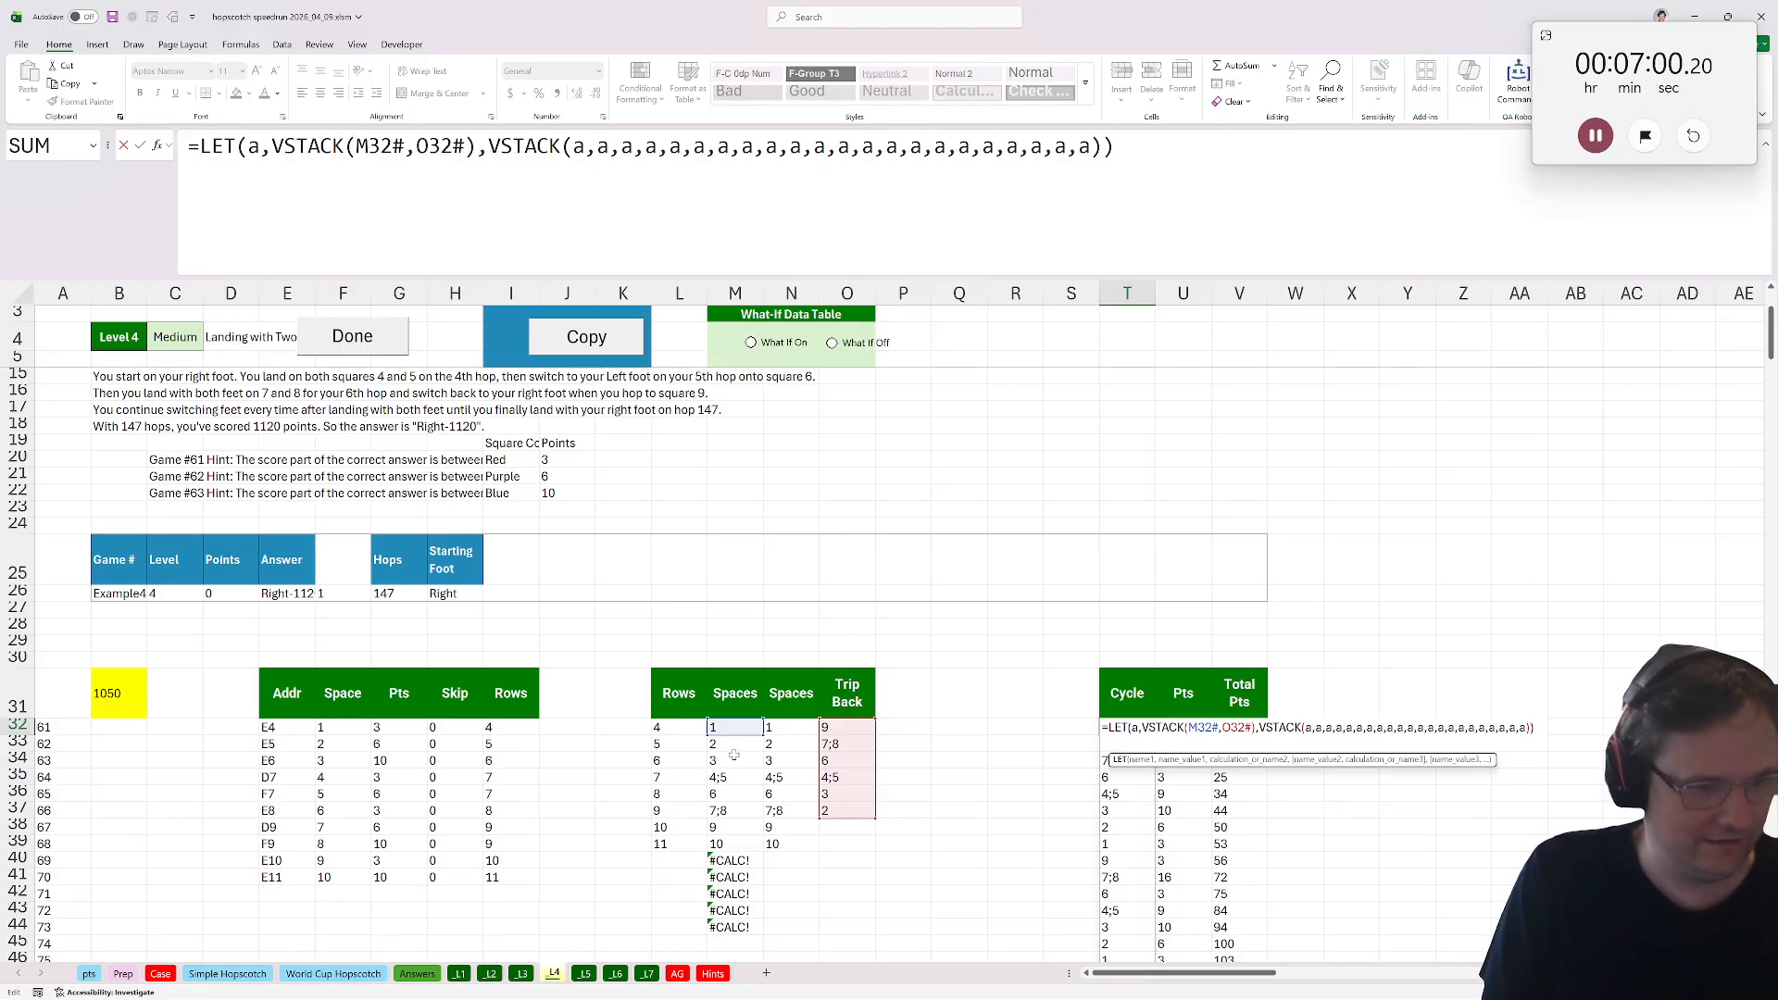
drag(739, 723, 783, 730)
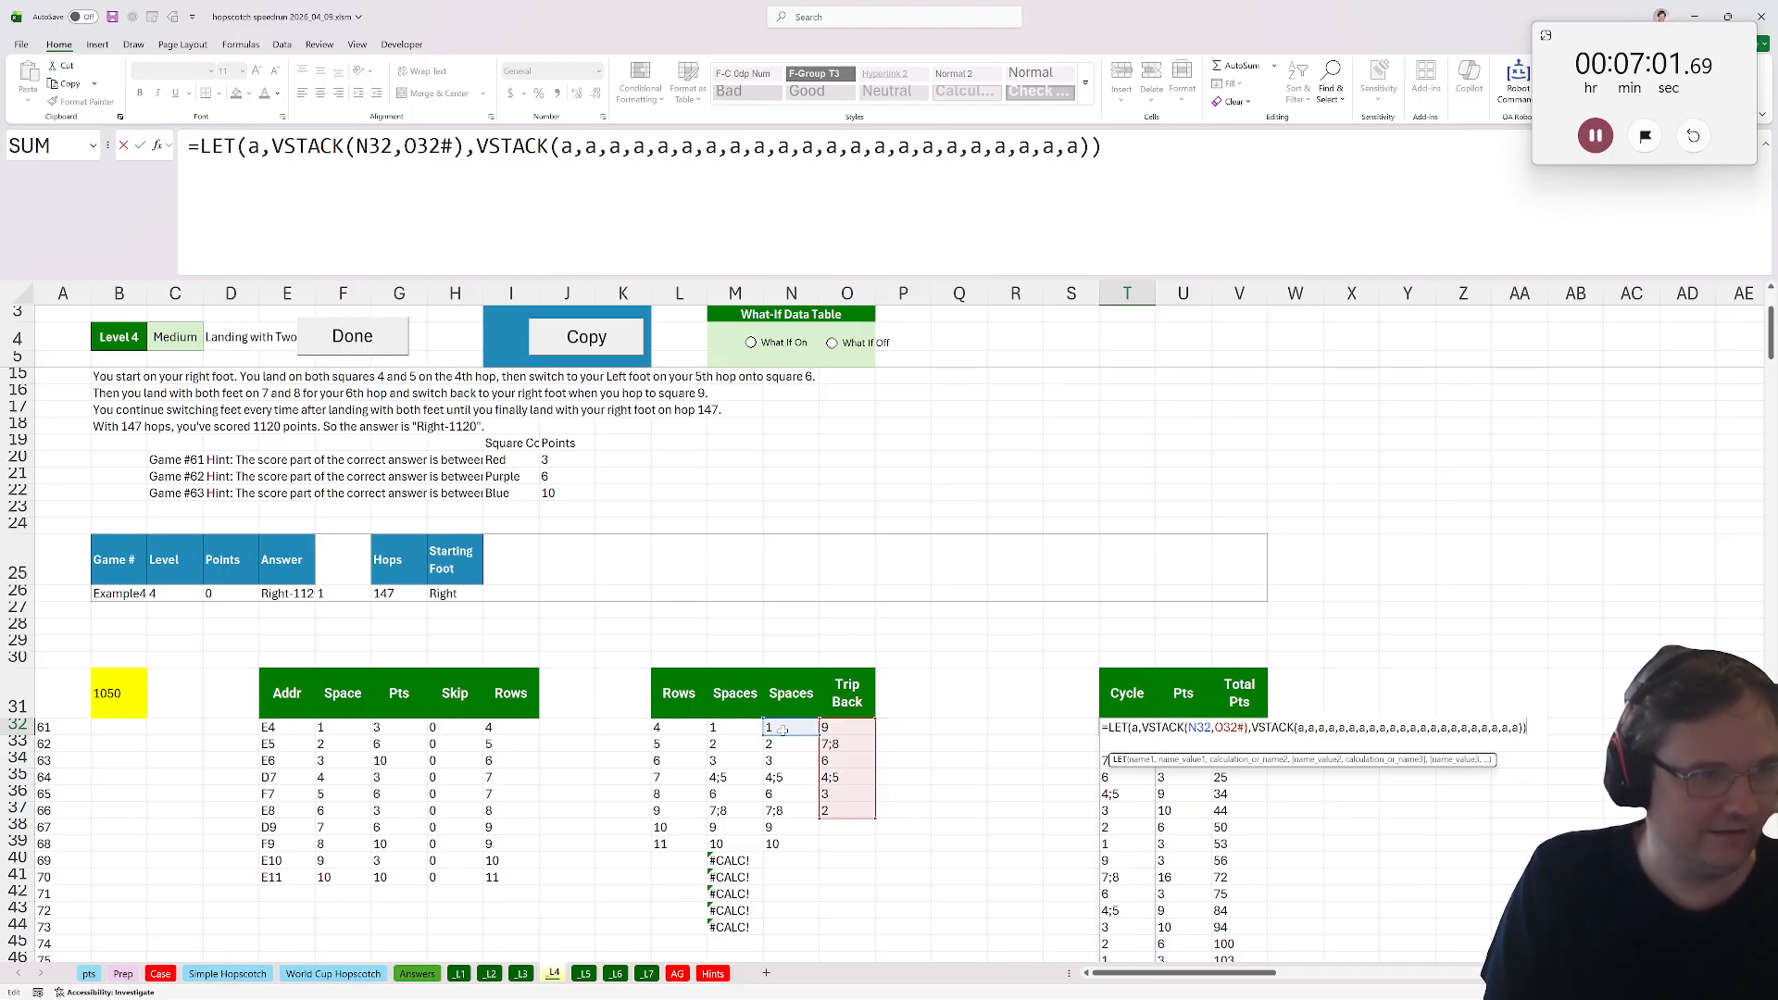
click(395, 139)
text(#)
key(ctrl+Return)
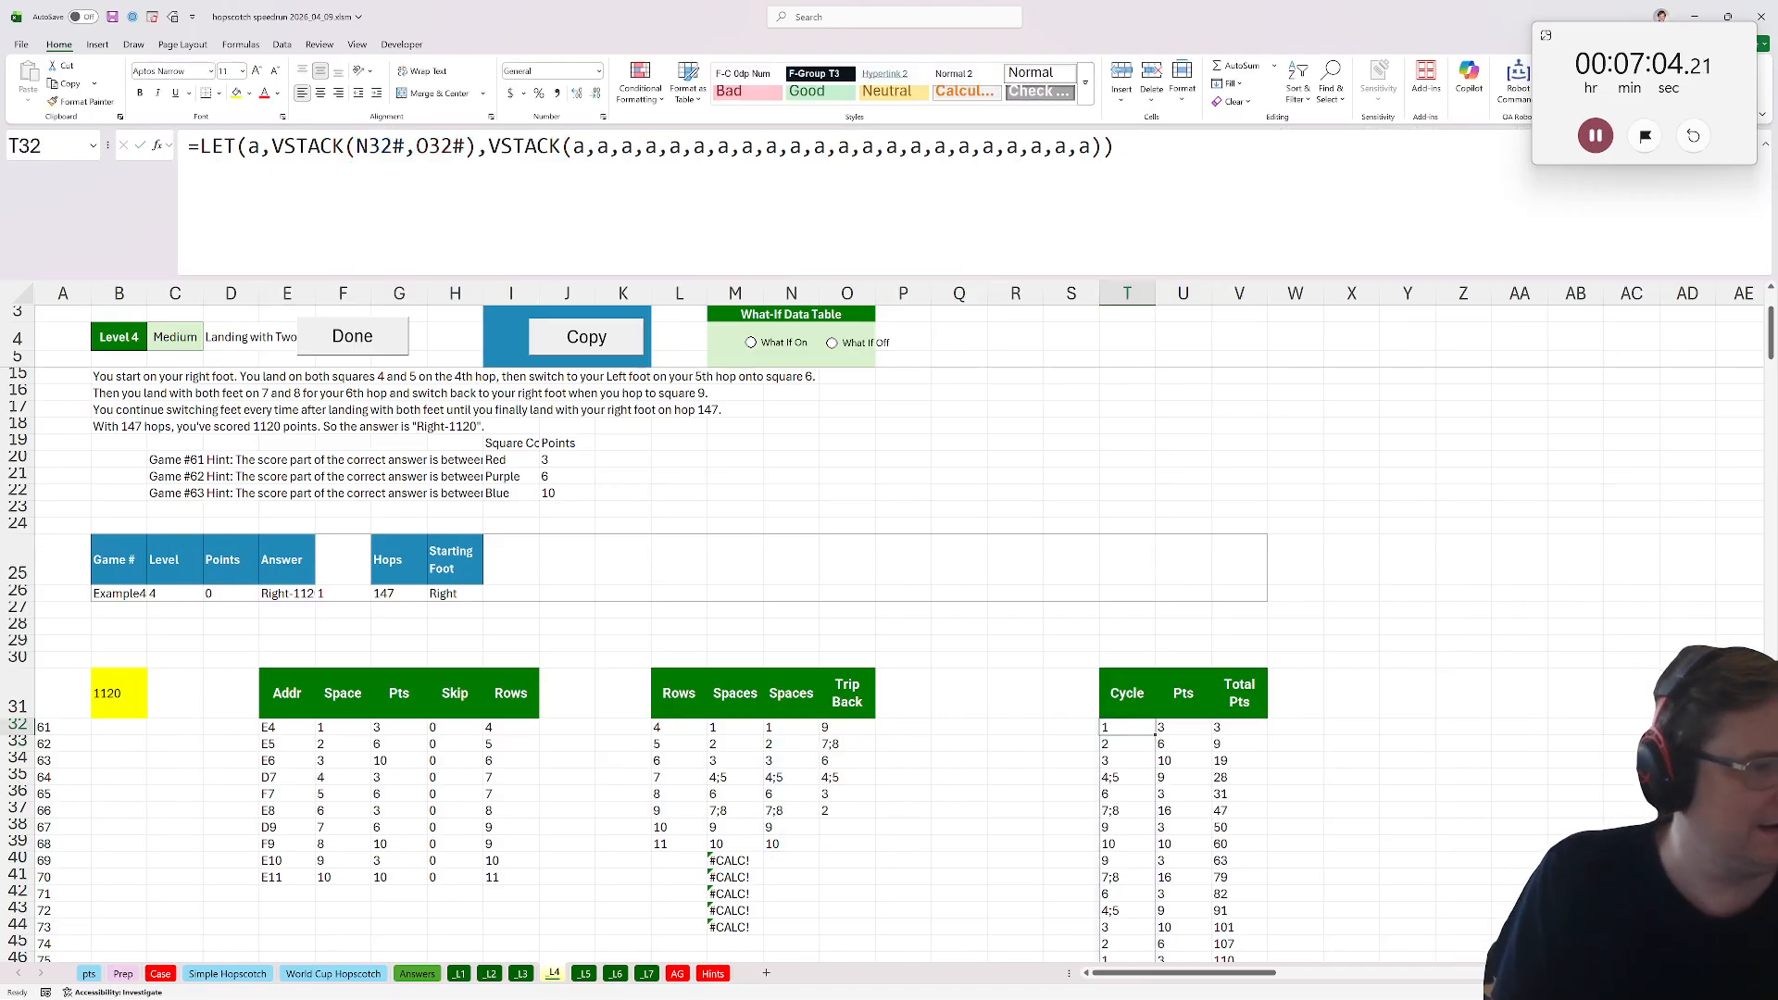
Add a Foot header in W31.
click(1285, 703)
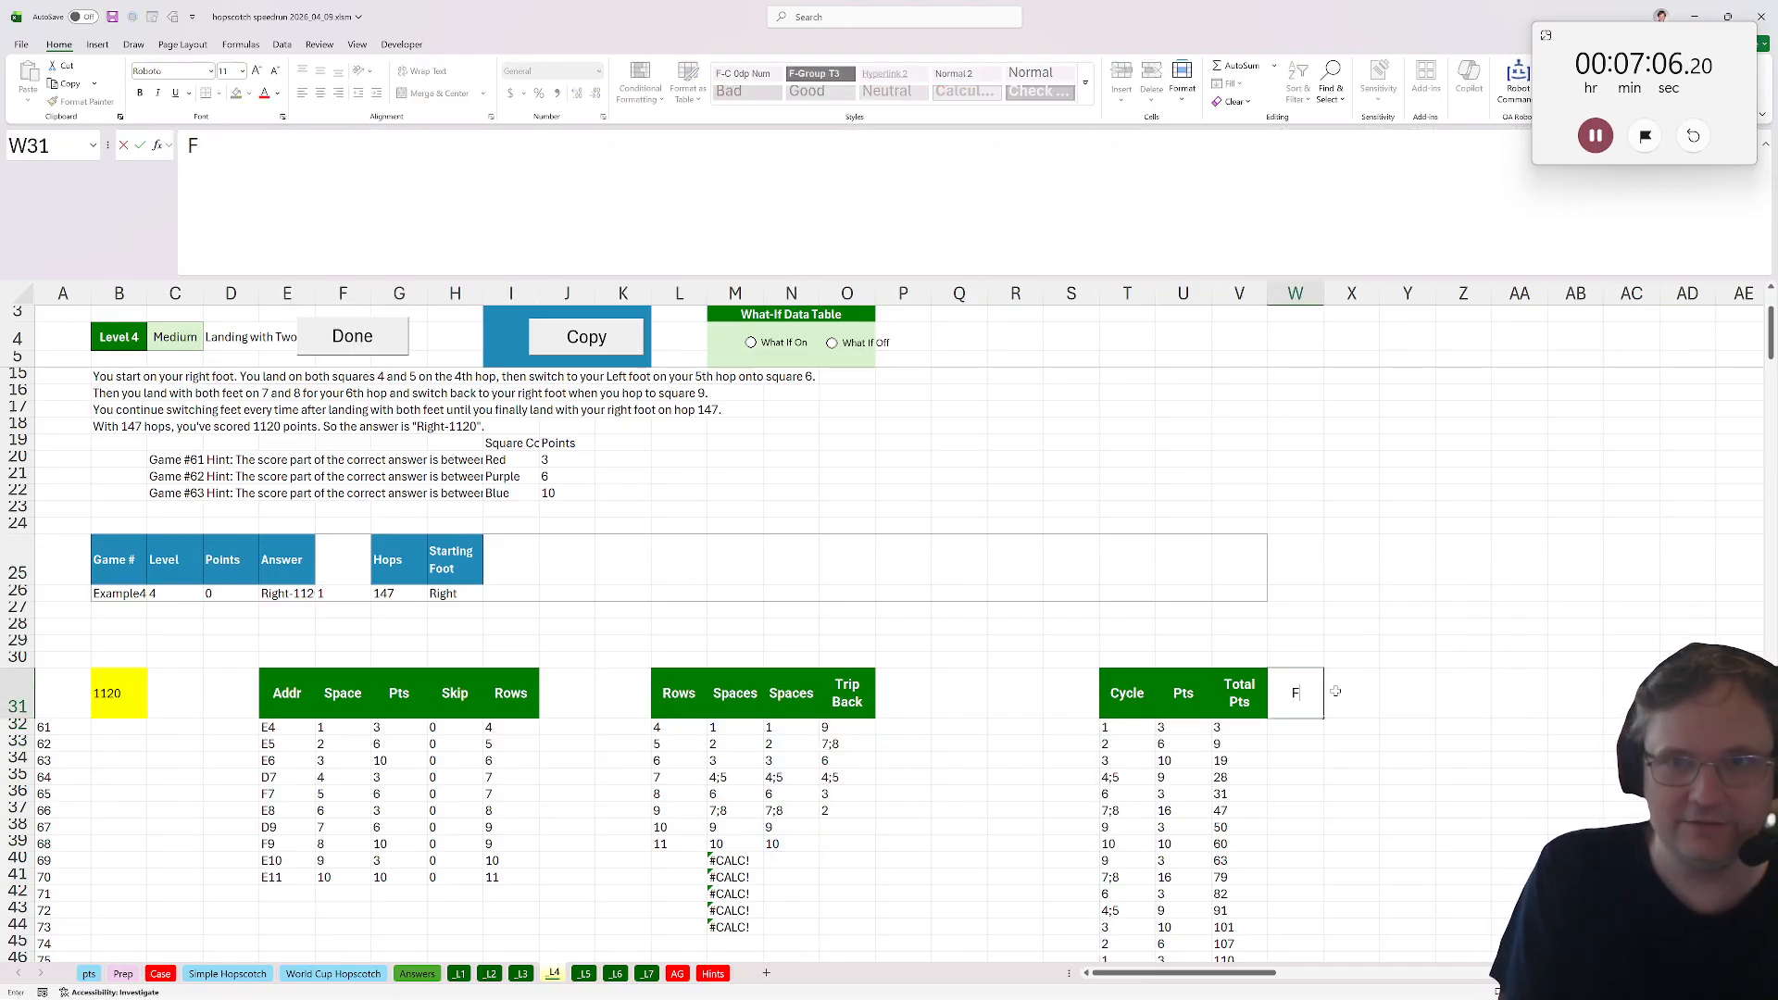
text(Foot)
key(Return)
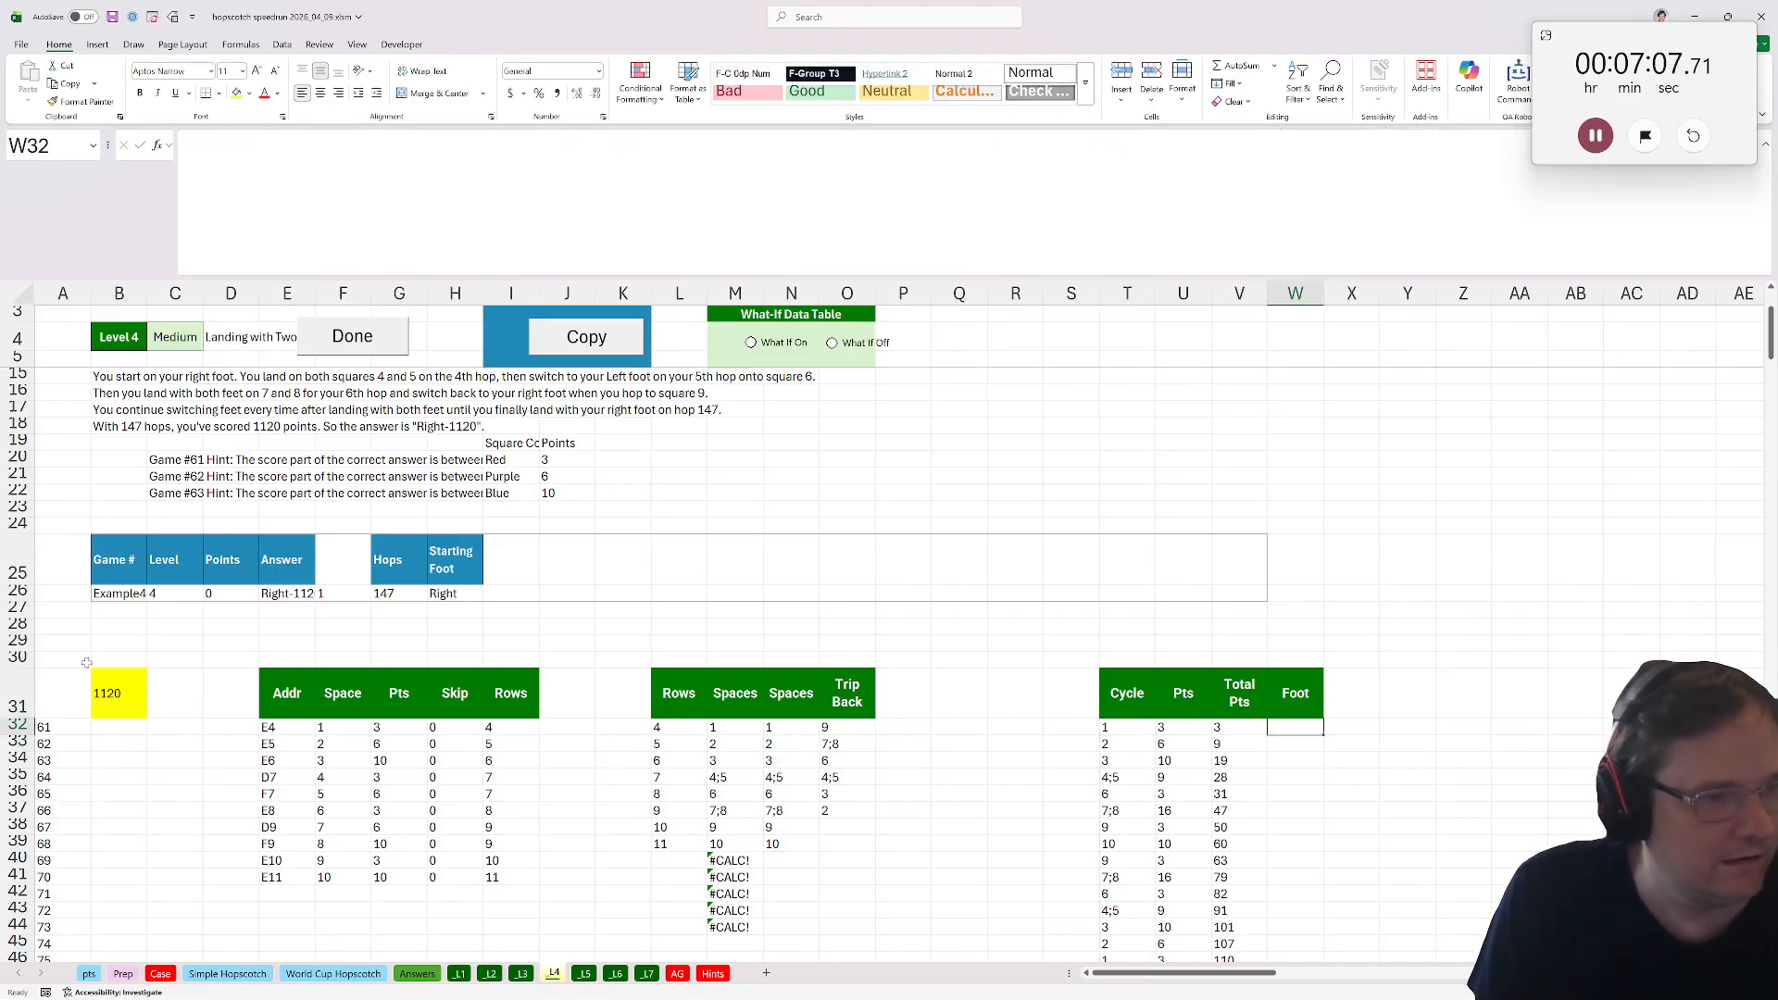
Label G27 as Foot N and H27 as Foot Desc.
click(421, 610)
text(Fo)
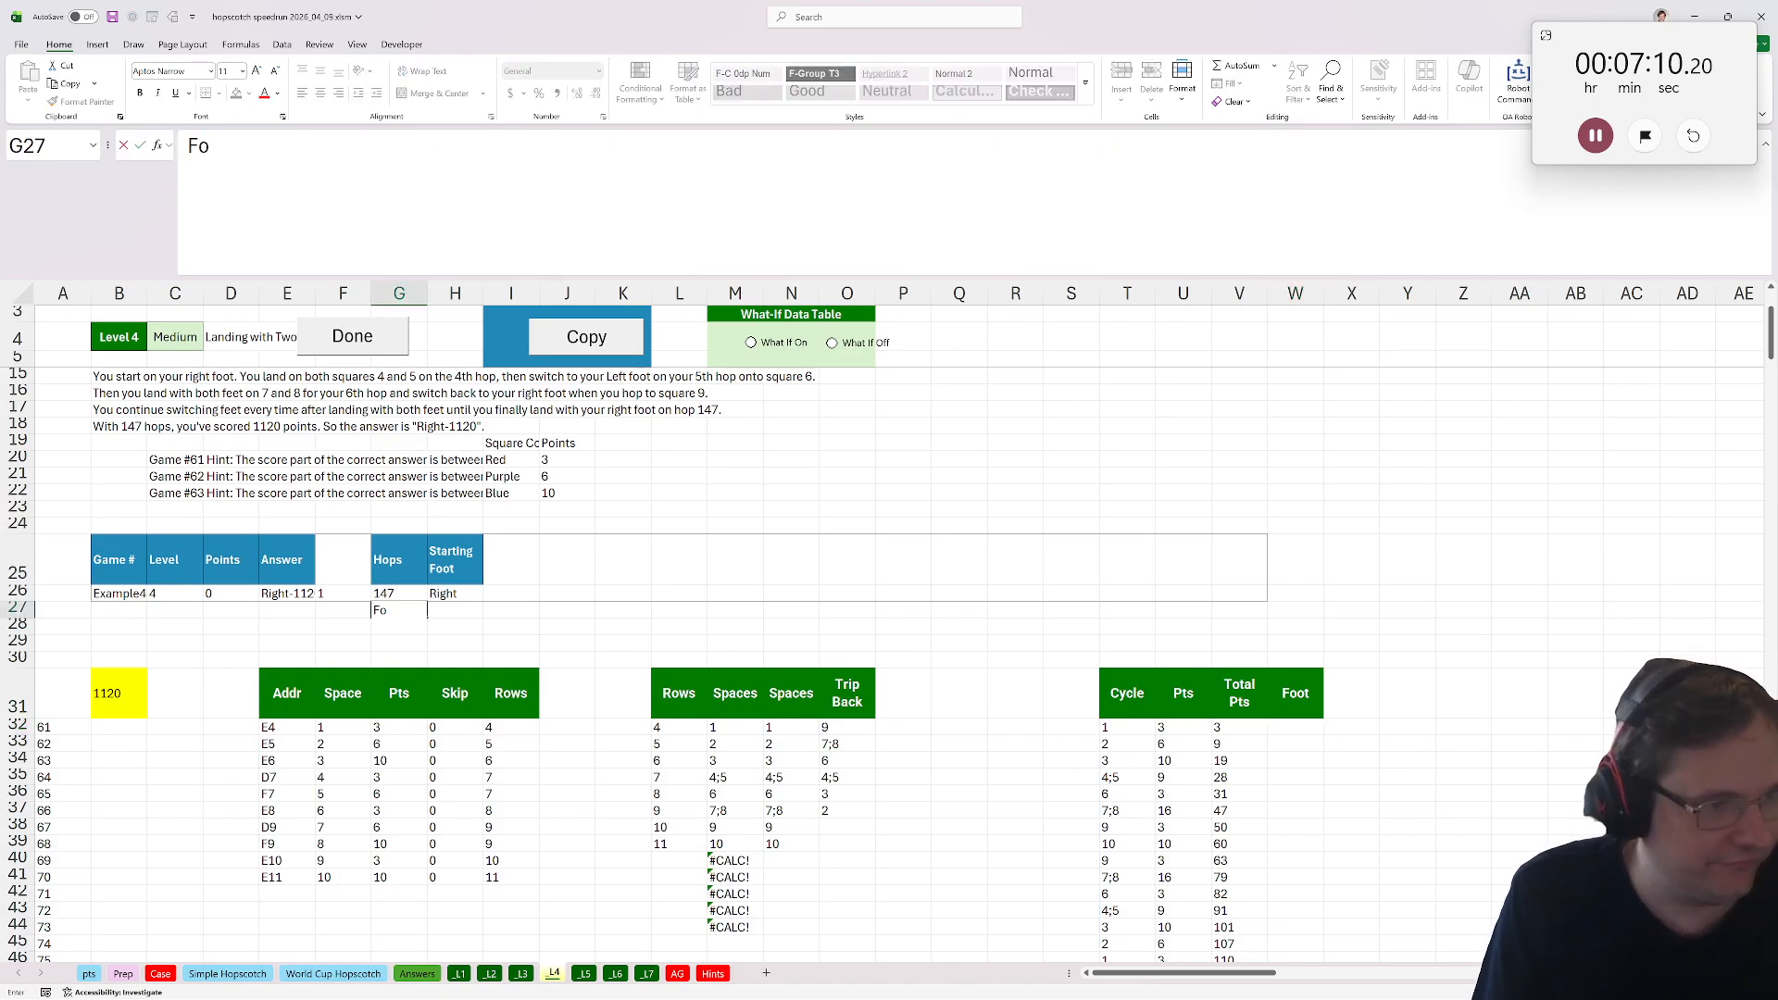
text(ot N)
key(Tab)
text(Foto)
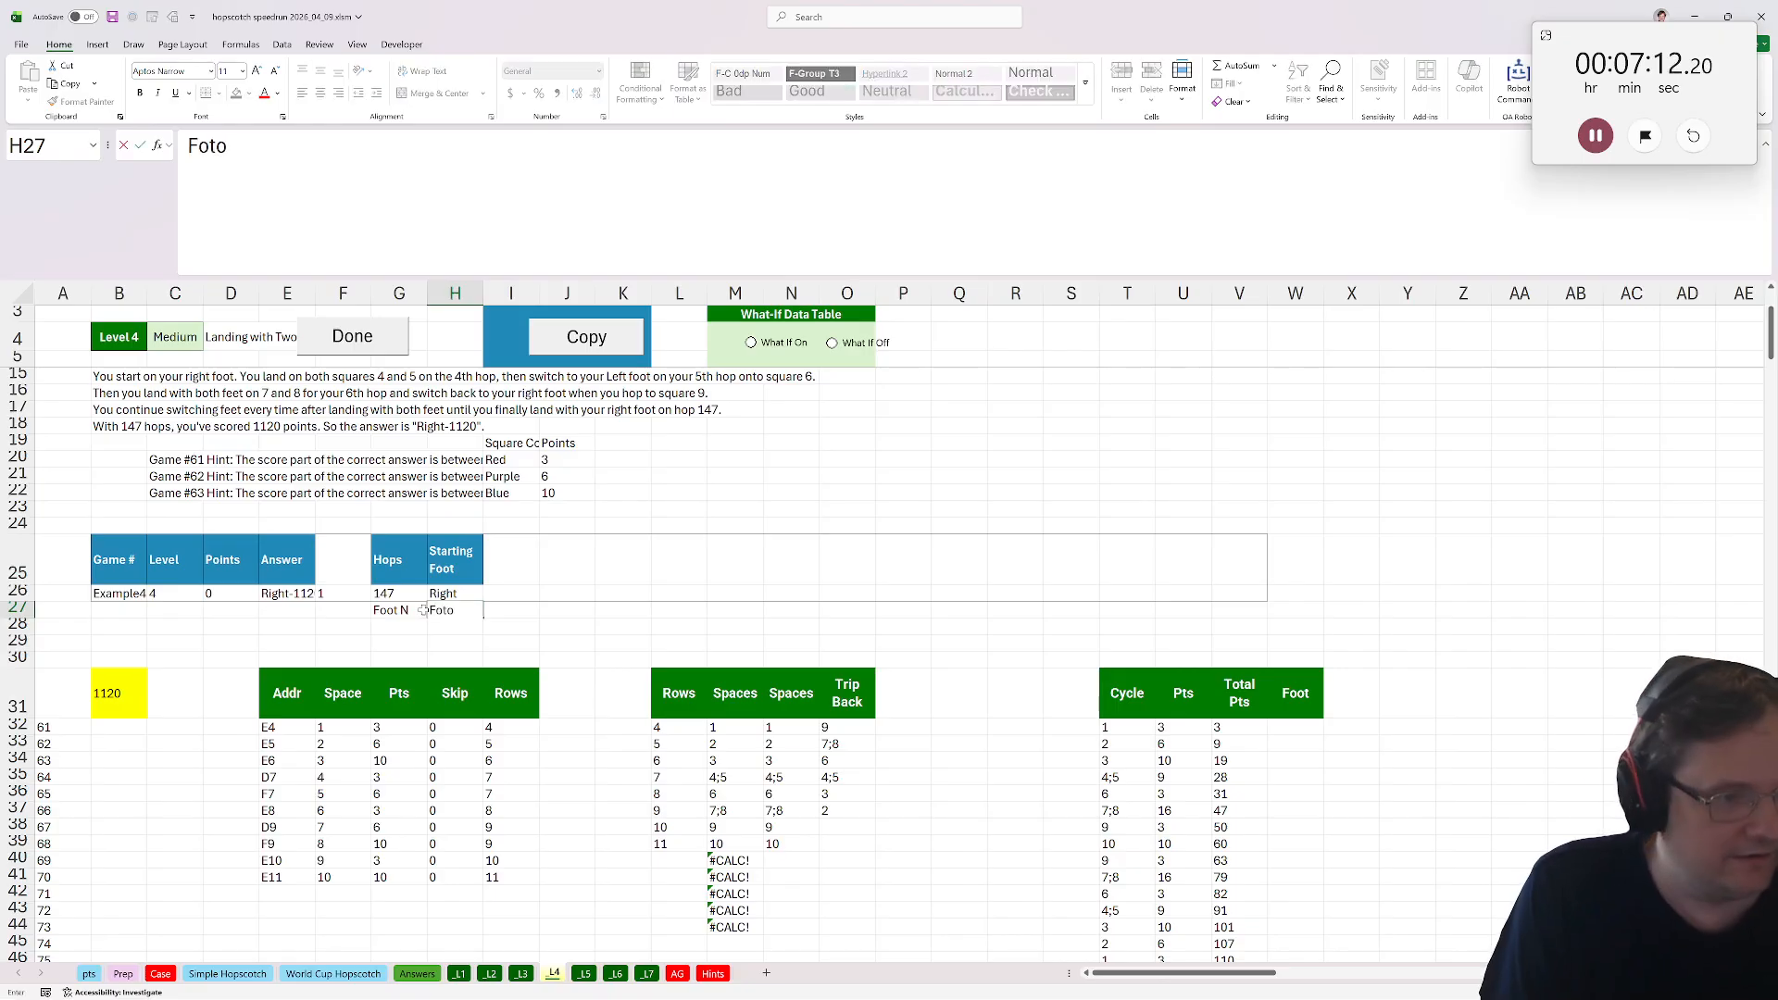
key(BackSpace)
key(BackSpace)
text(ot Desc)
key(Return)
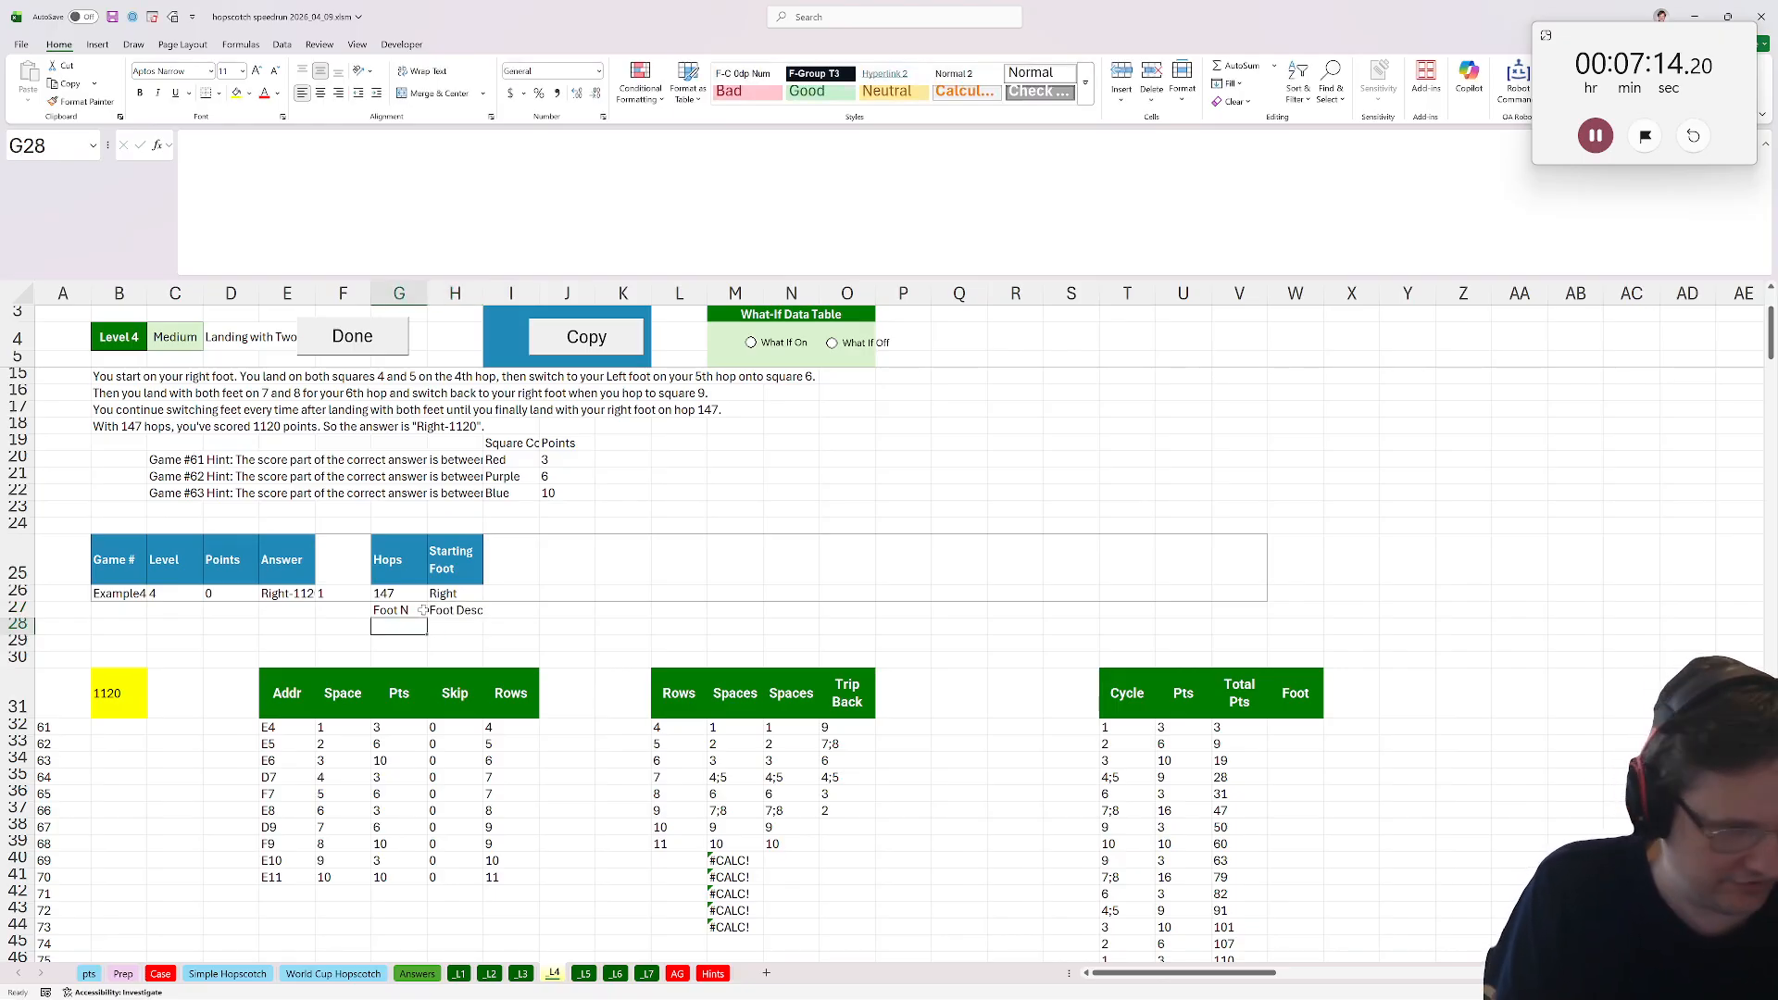
Enter 1, 2 and B as the Foot N values in G28:G30.
text(1)
key(Return)
text(2)
key(Return)
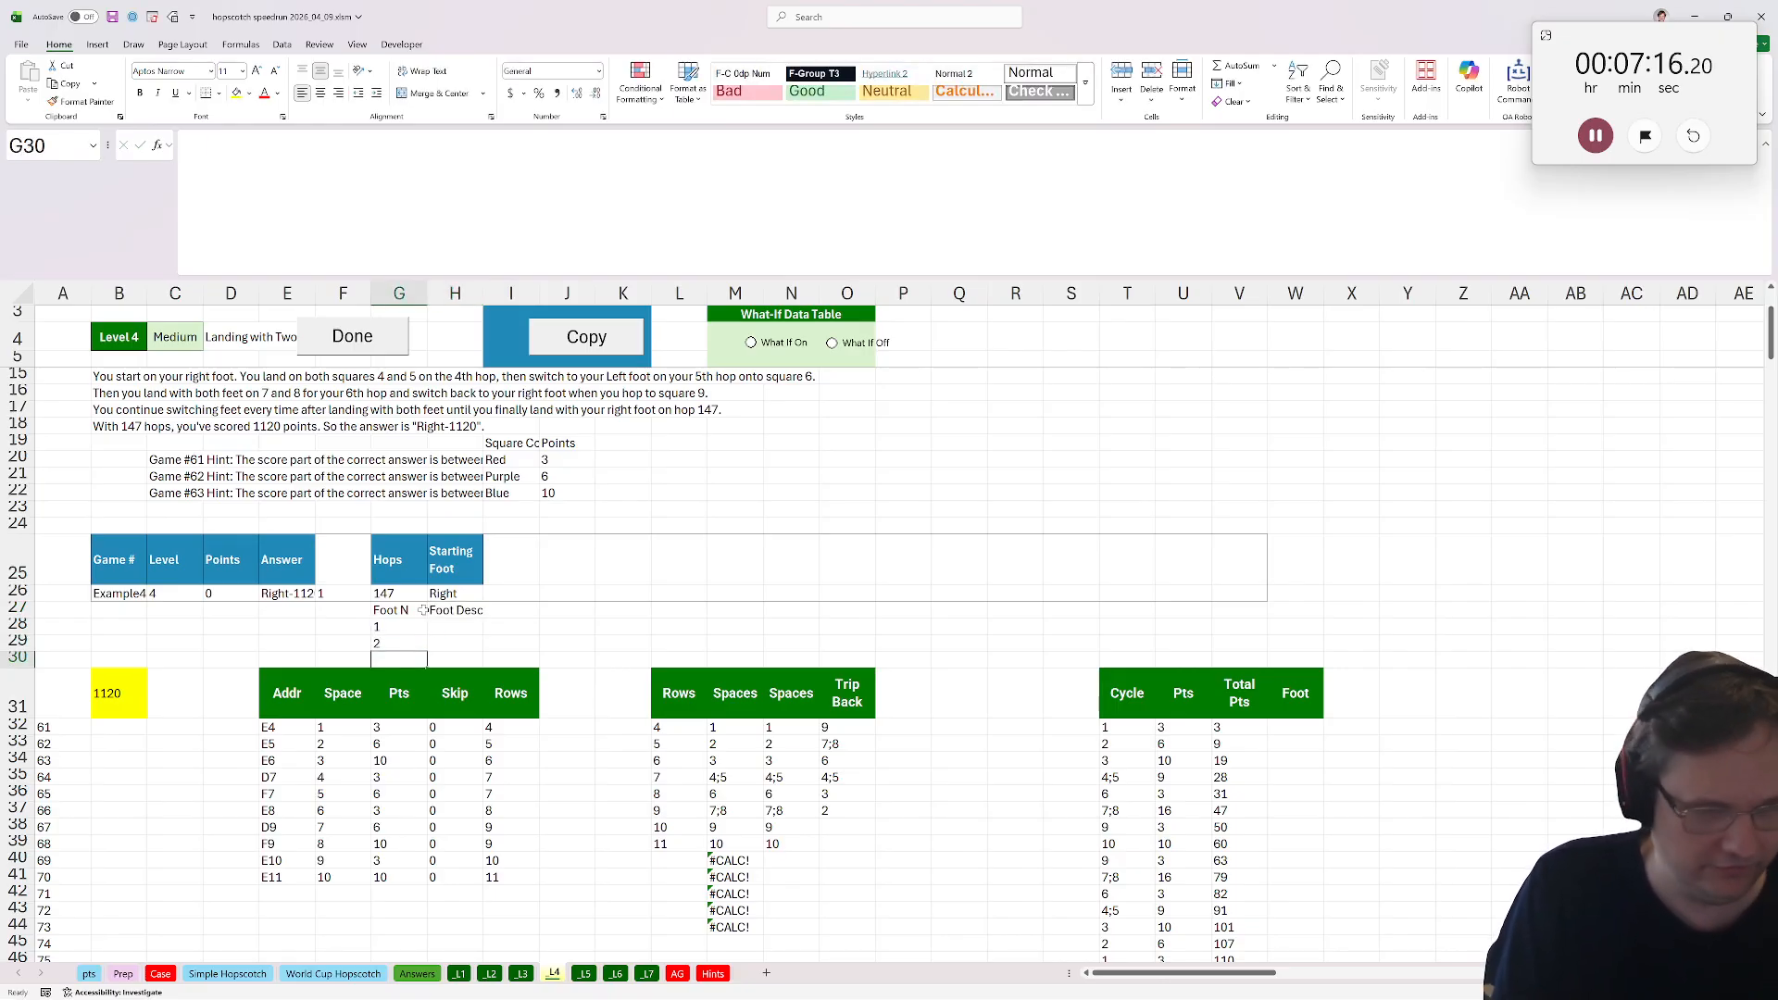
text(B)
In H28, enter a formula returning "Right-" when the starting foot in H26 is Right, otherwise "Left-".
key(Up)
key(Right)
key(Up)
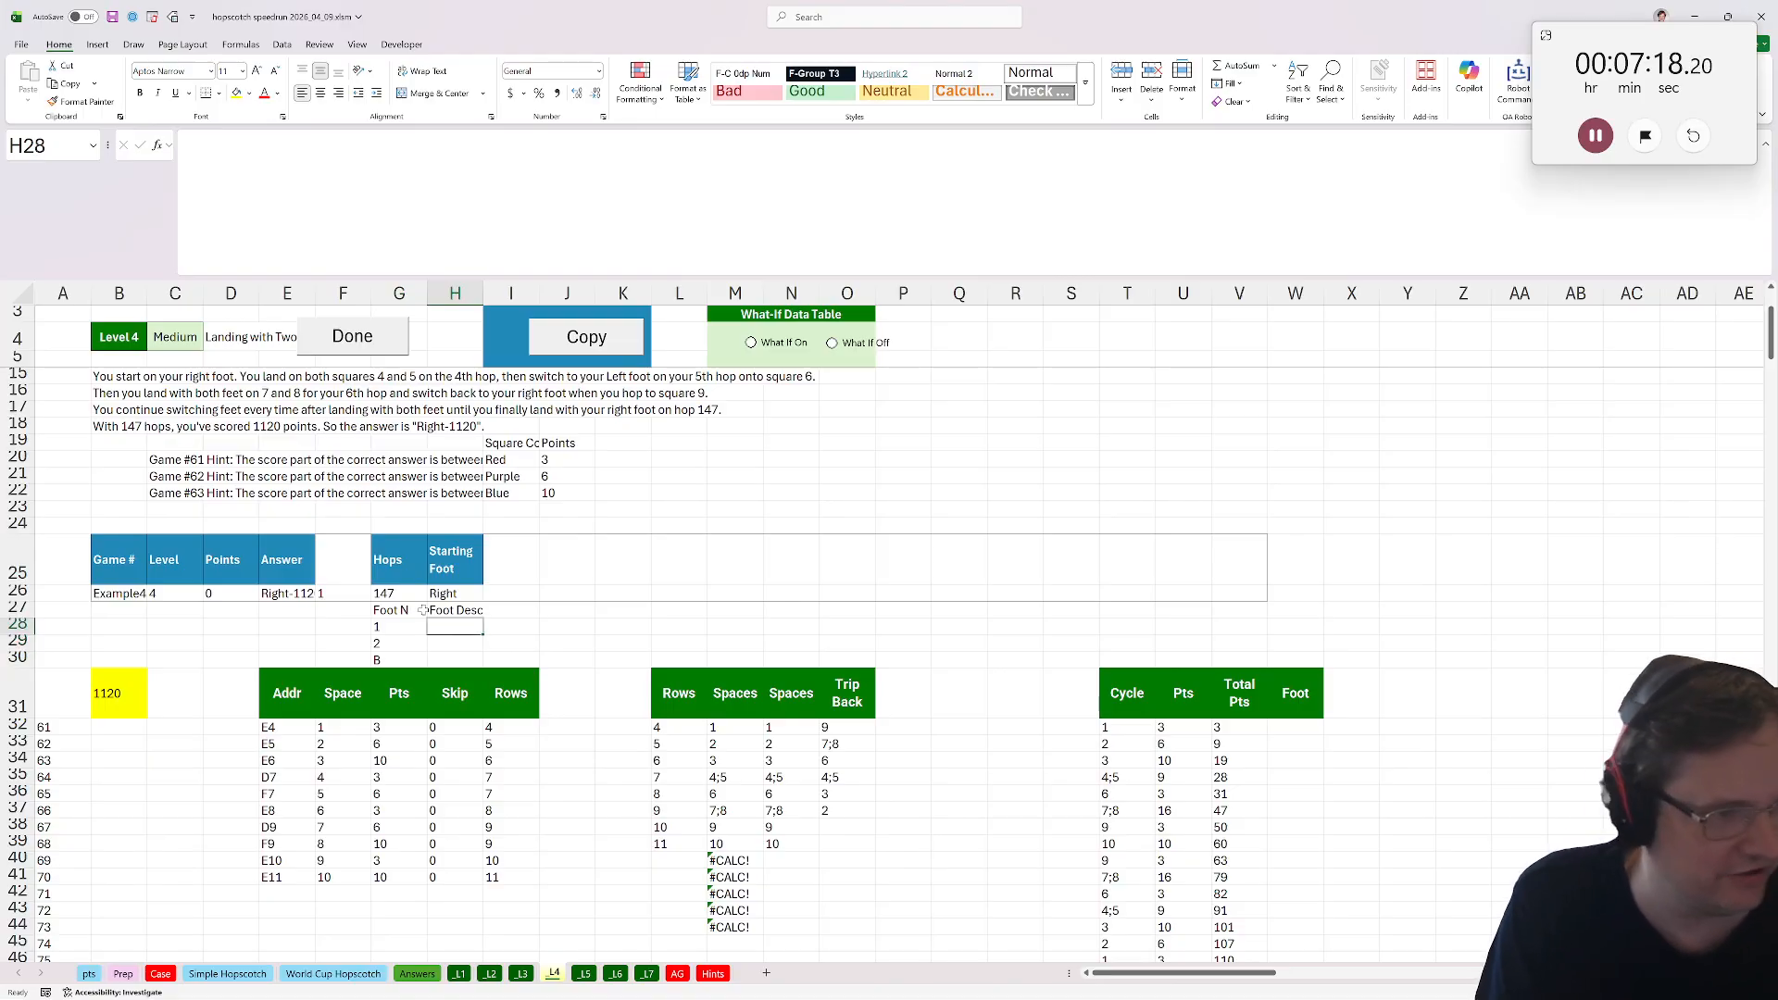
text(=if()
click(456, 594)
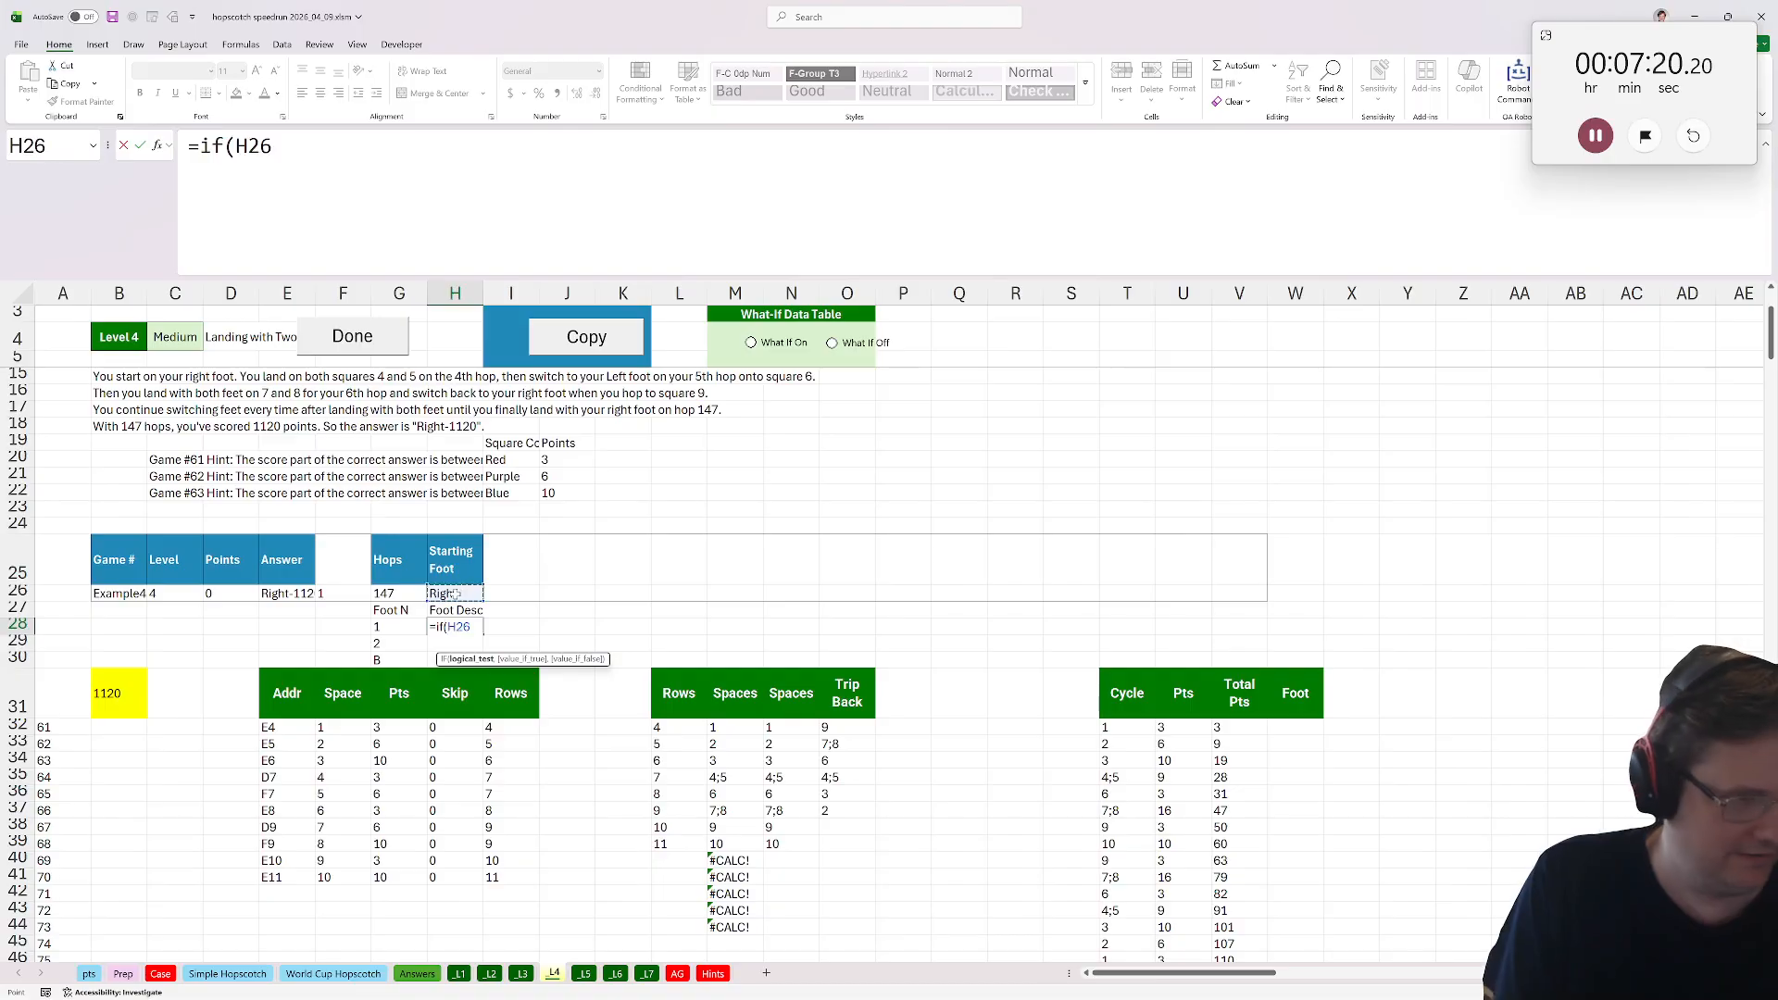
text(="Right","Righ)
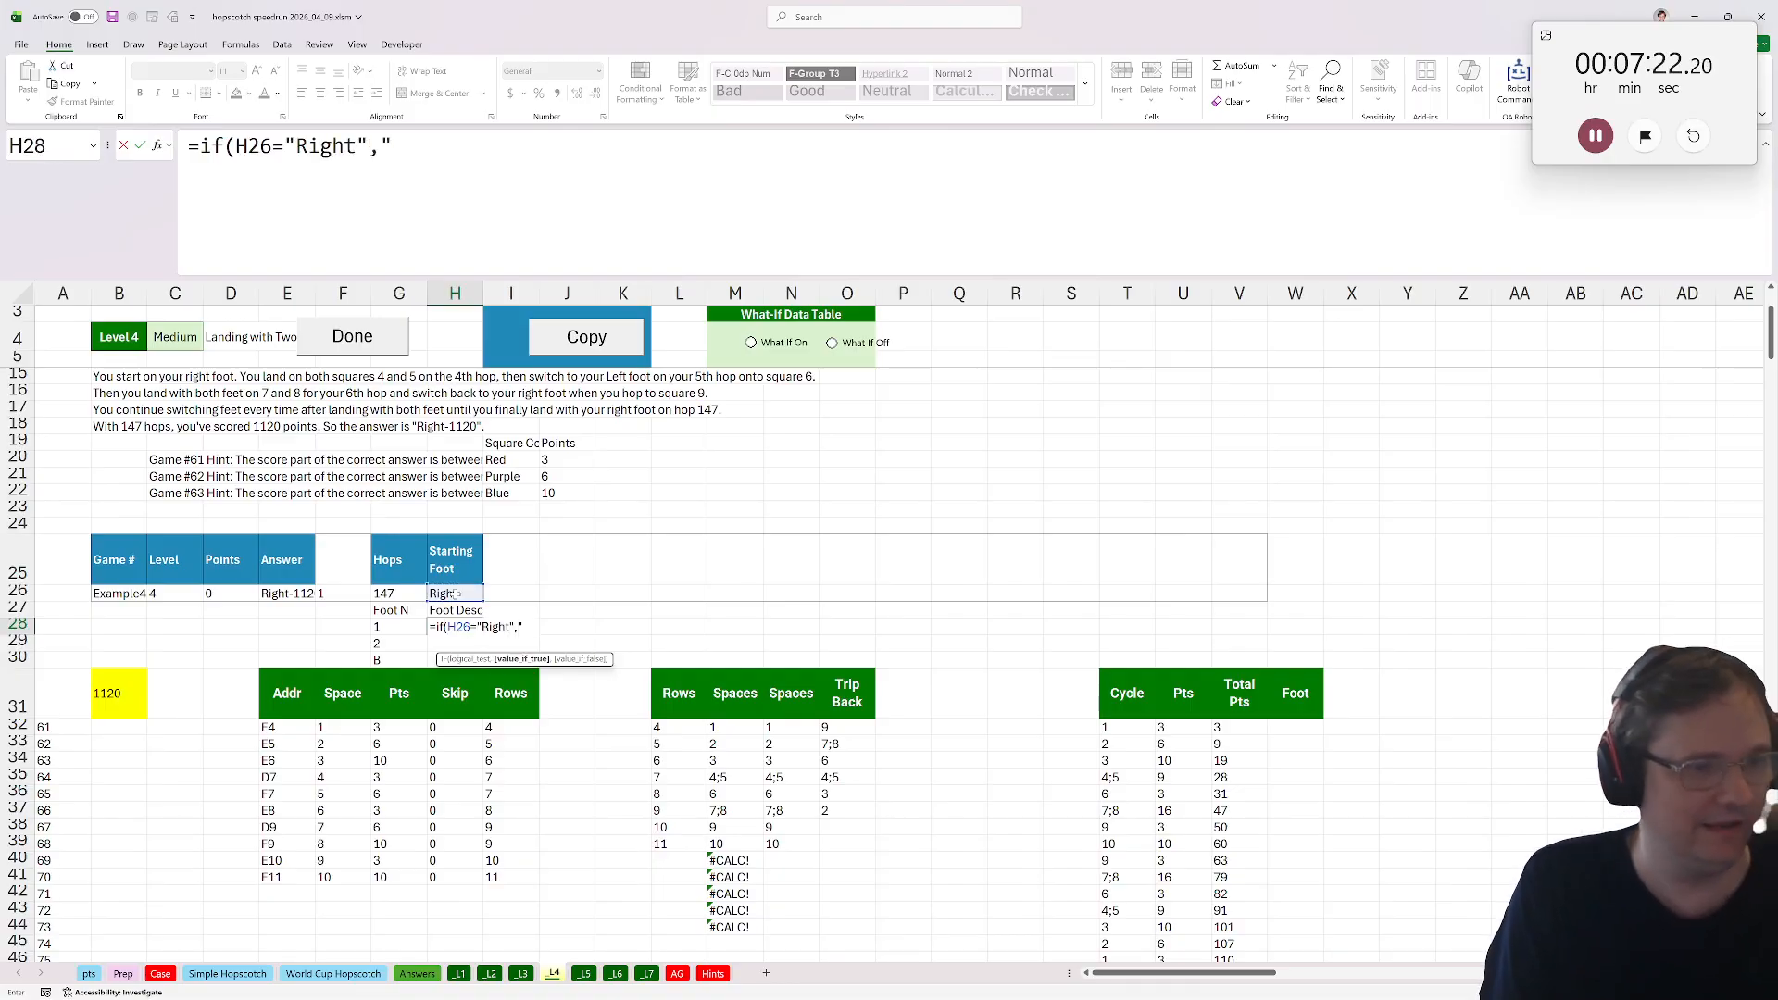
text(t-","L)
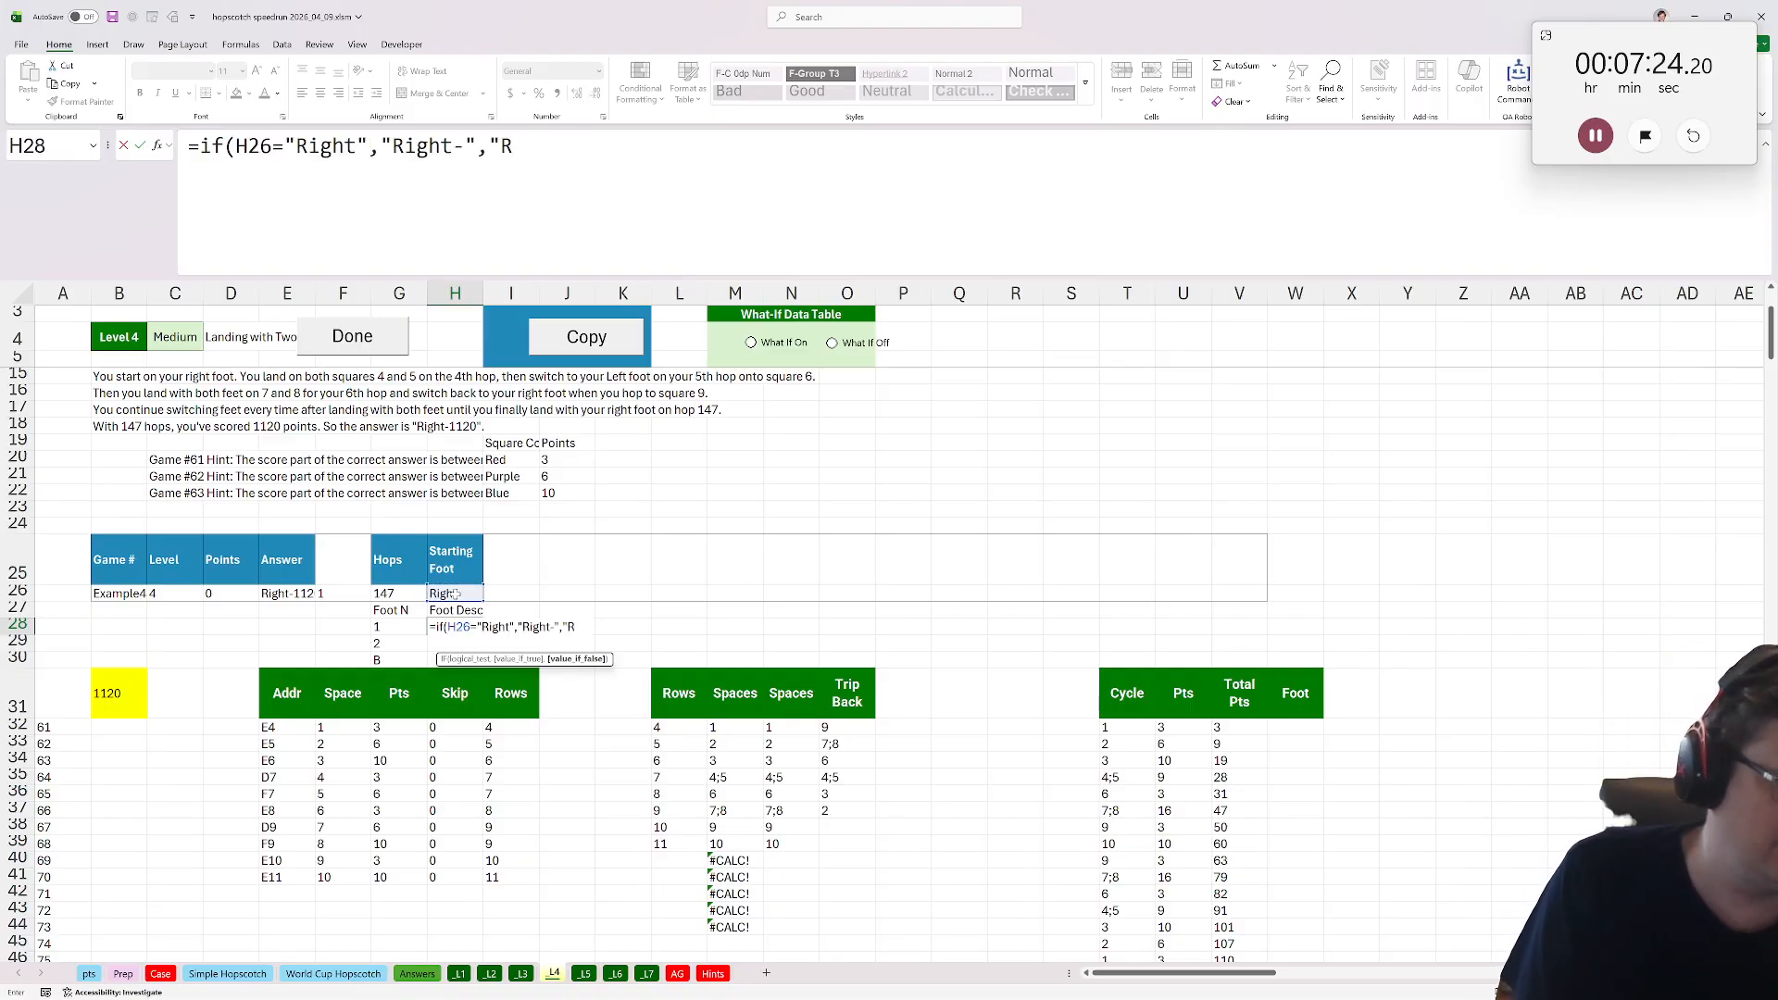
text(eft-")
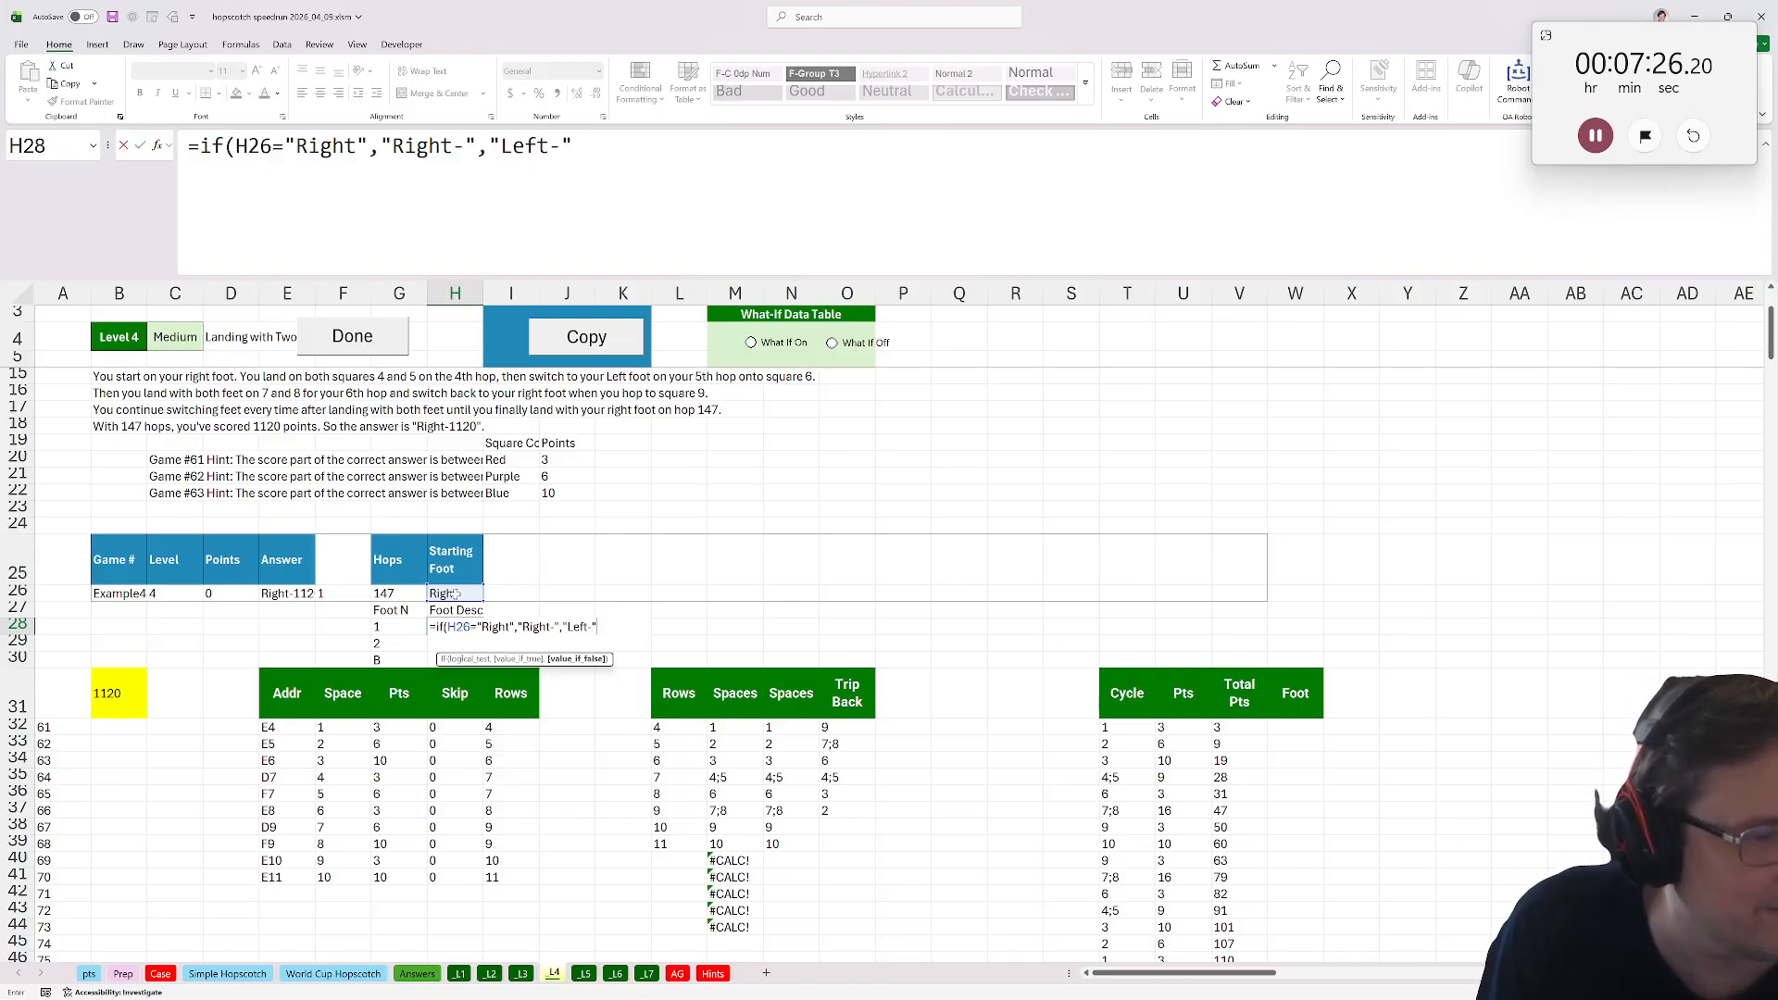
text())
key(Return)
Copy H28's formula into H29 and change its condition to test whether H26 equals "Left".
text(=)
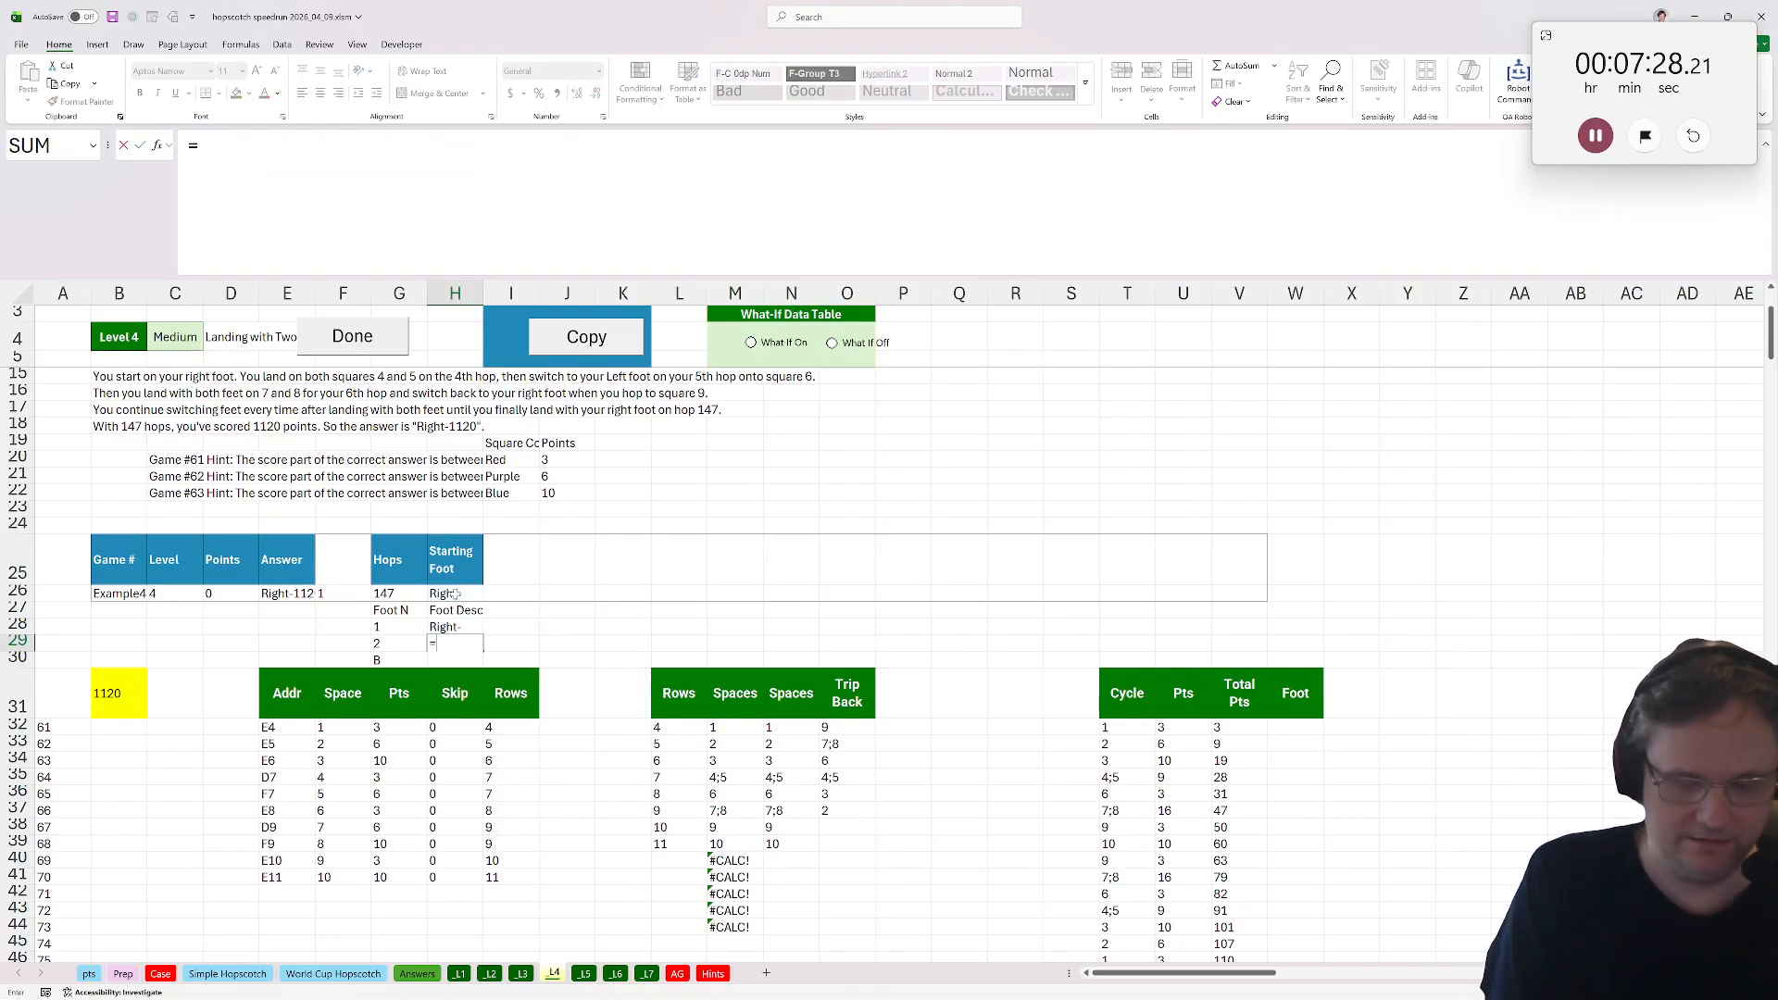
key(Escape)
key(Up)
key(F2)
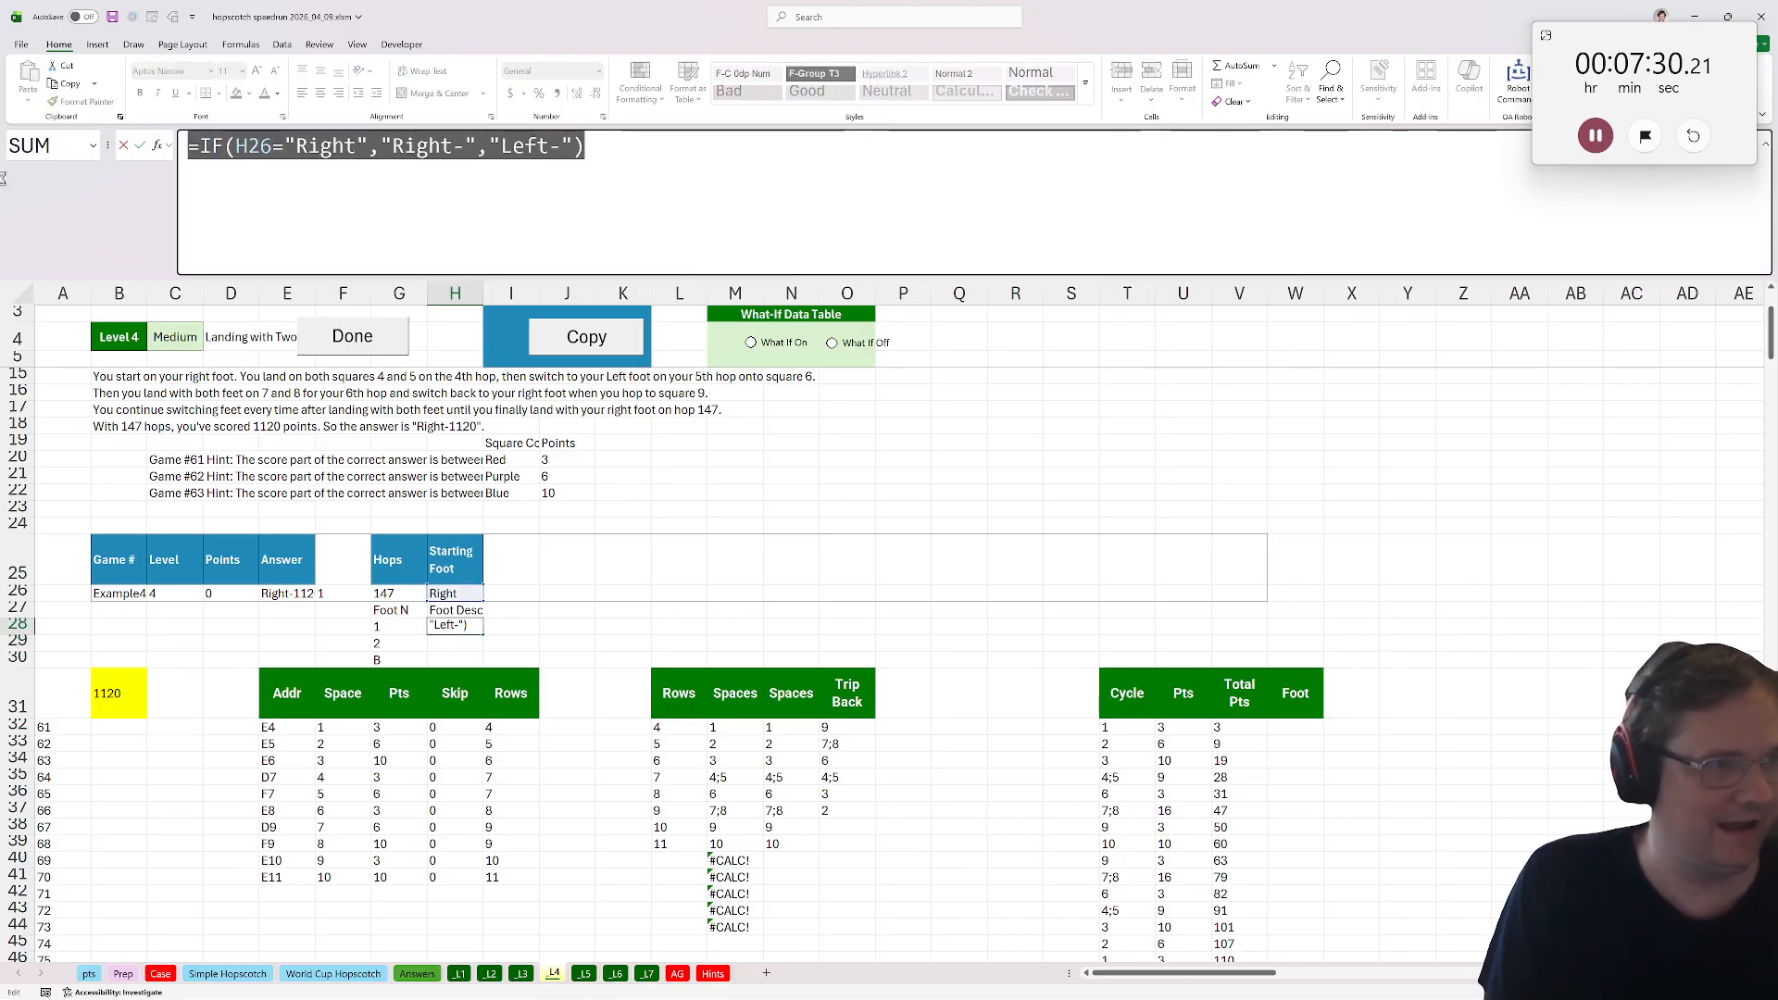
key(Escape)
key(Down)
key(ctrl+apostrophe)
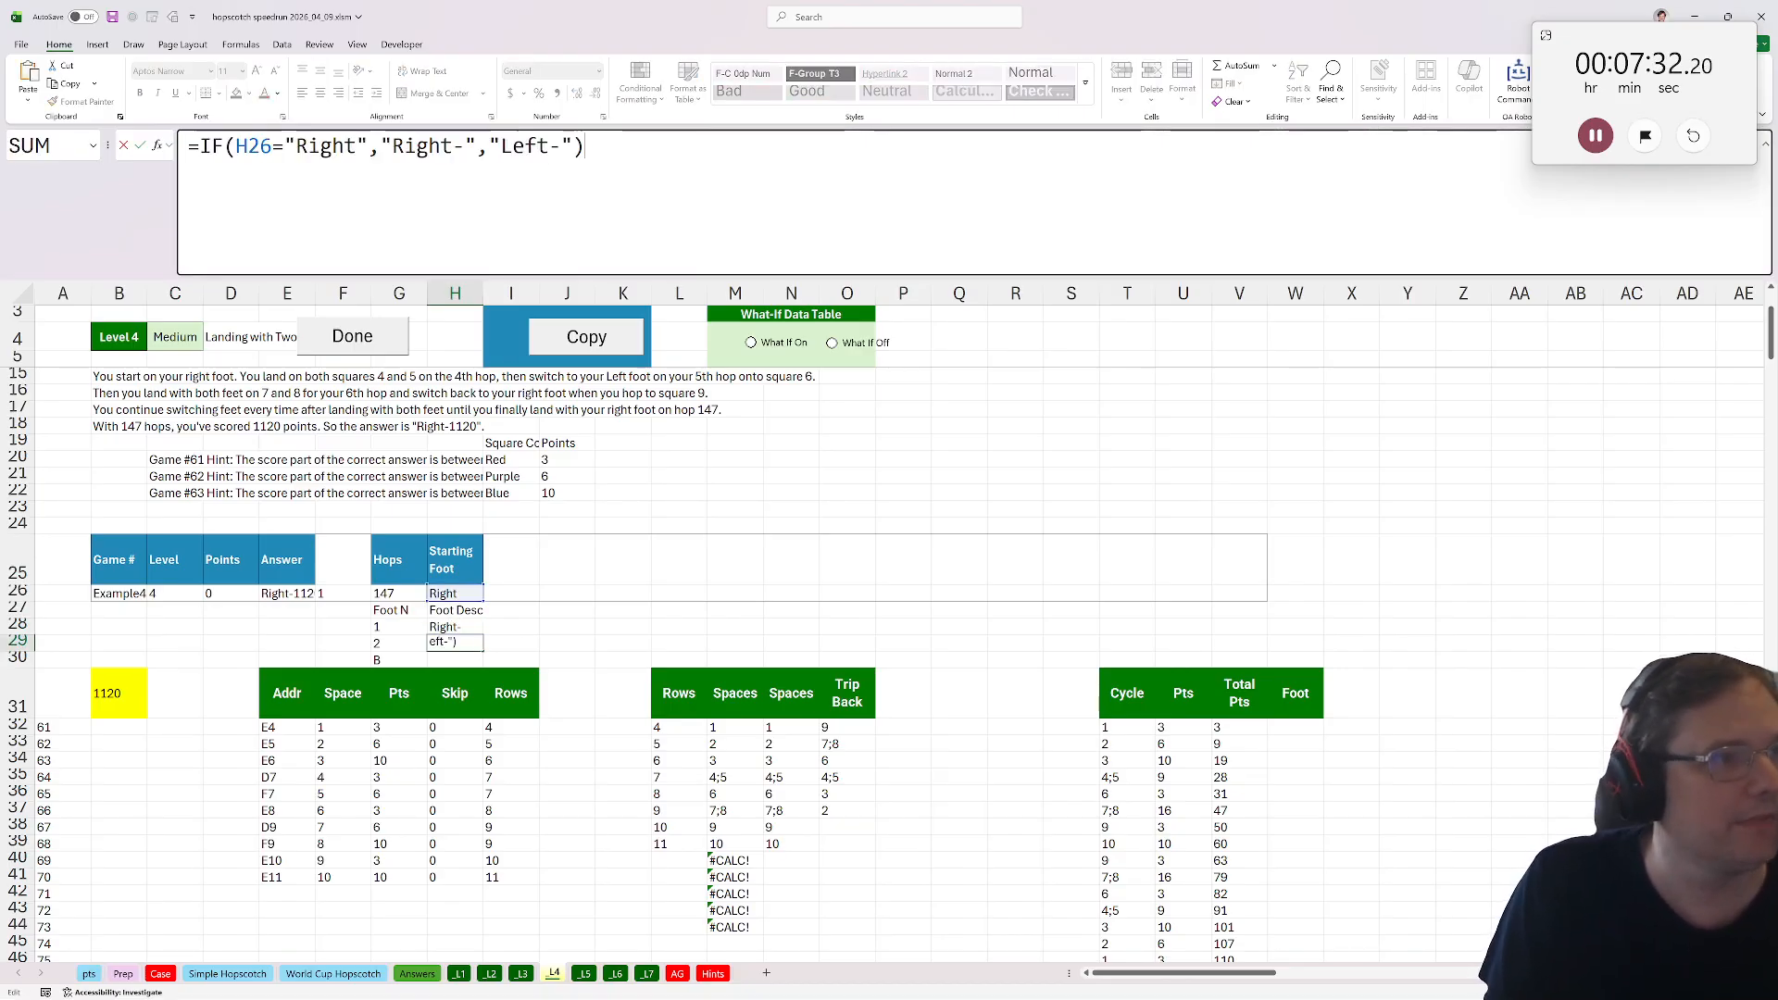
drag(357, 146, 296, 148)
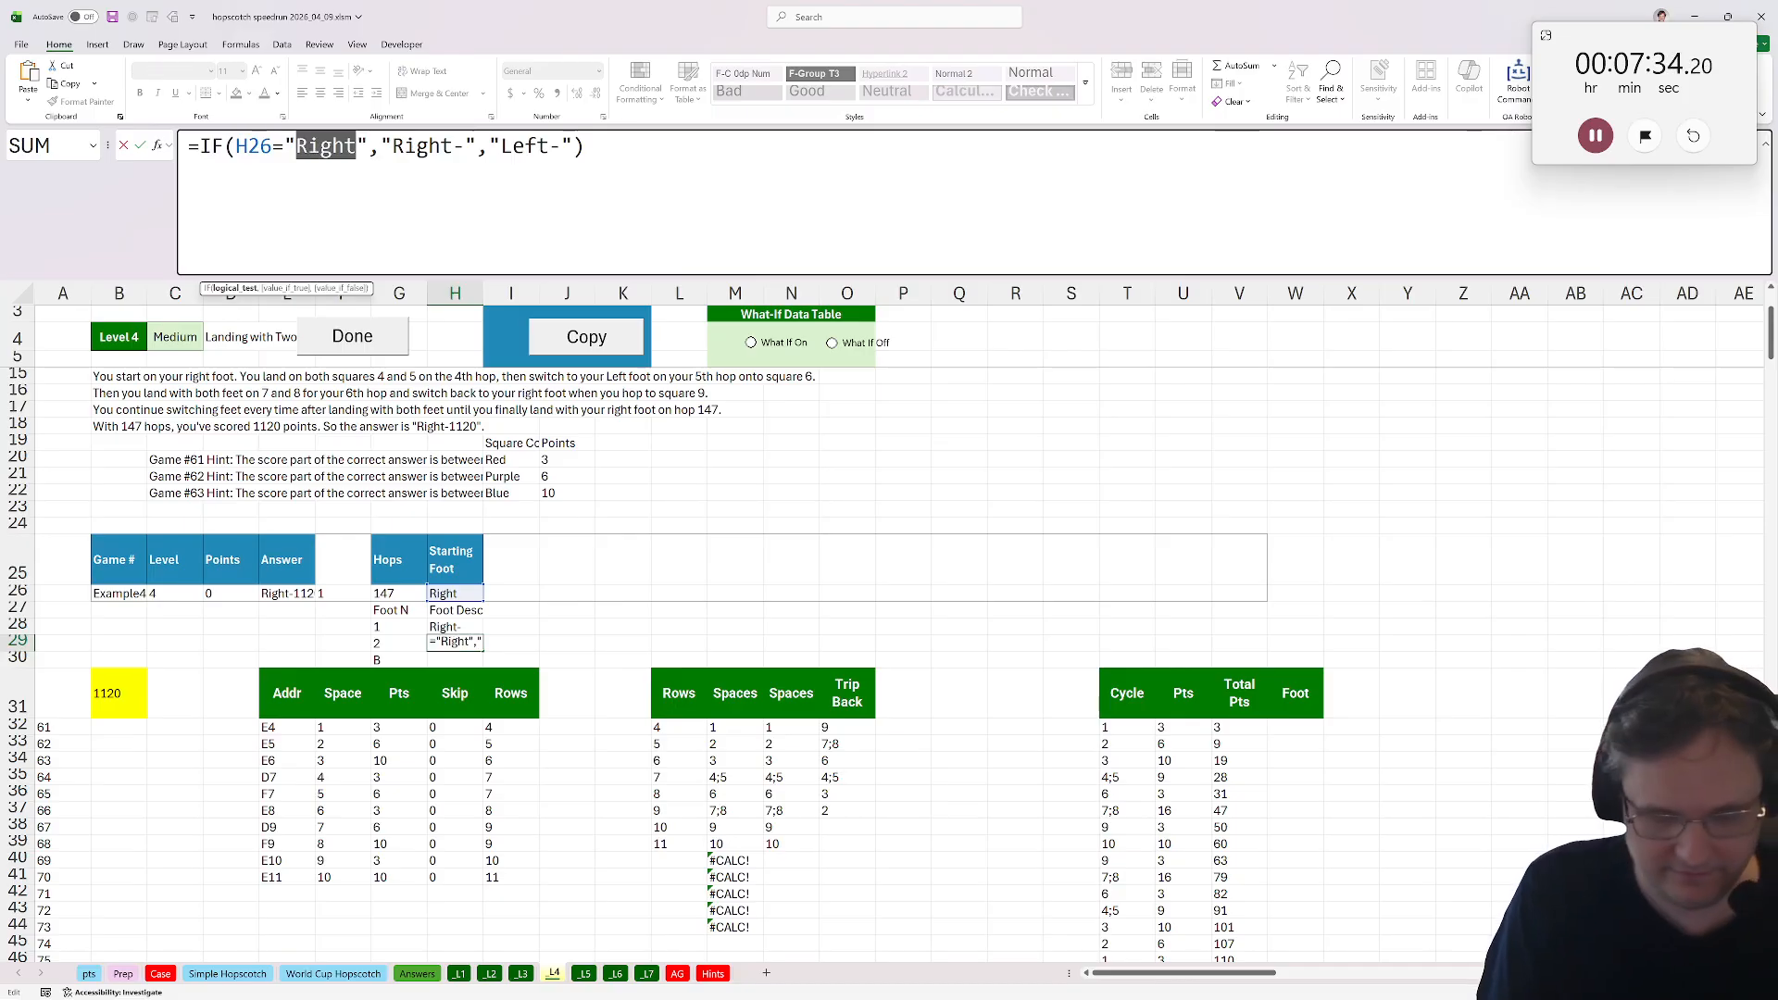
text(LEF)
key(BackSpace)
key(BackSpace)
key(BackSpace)
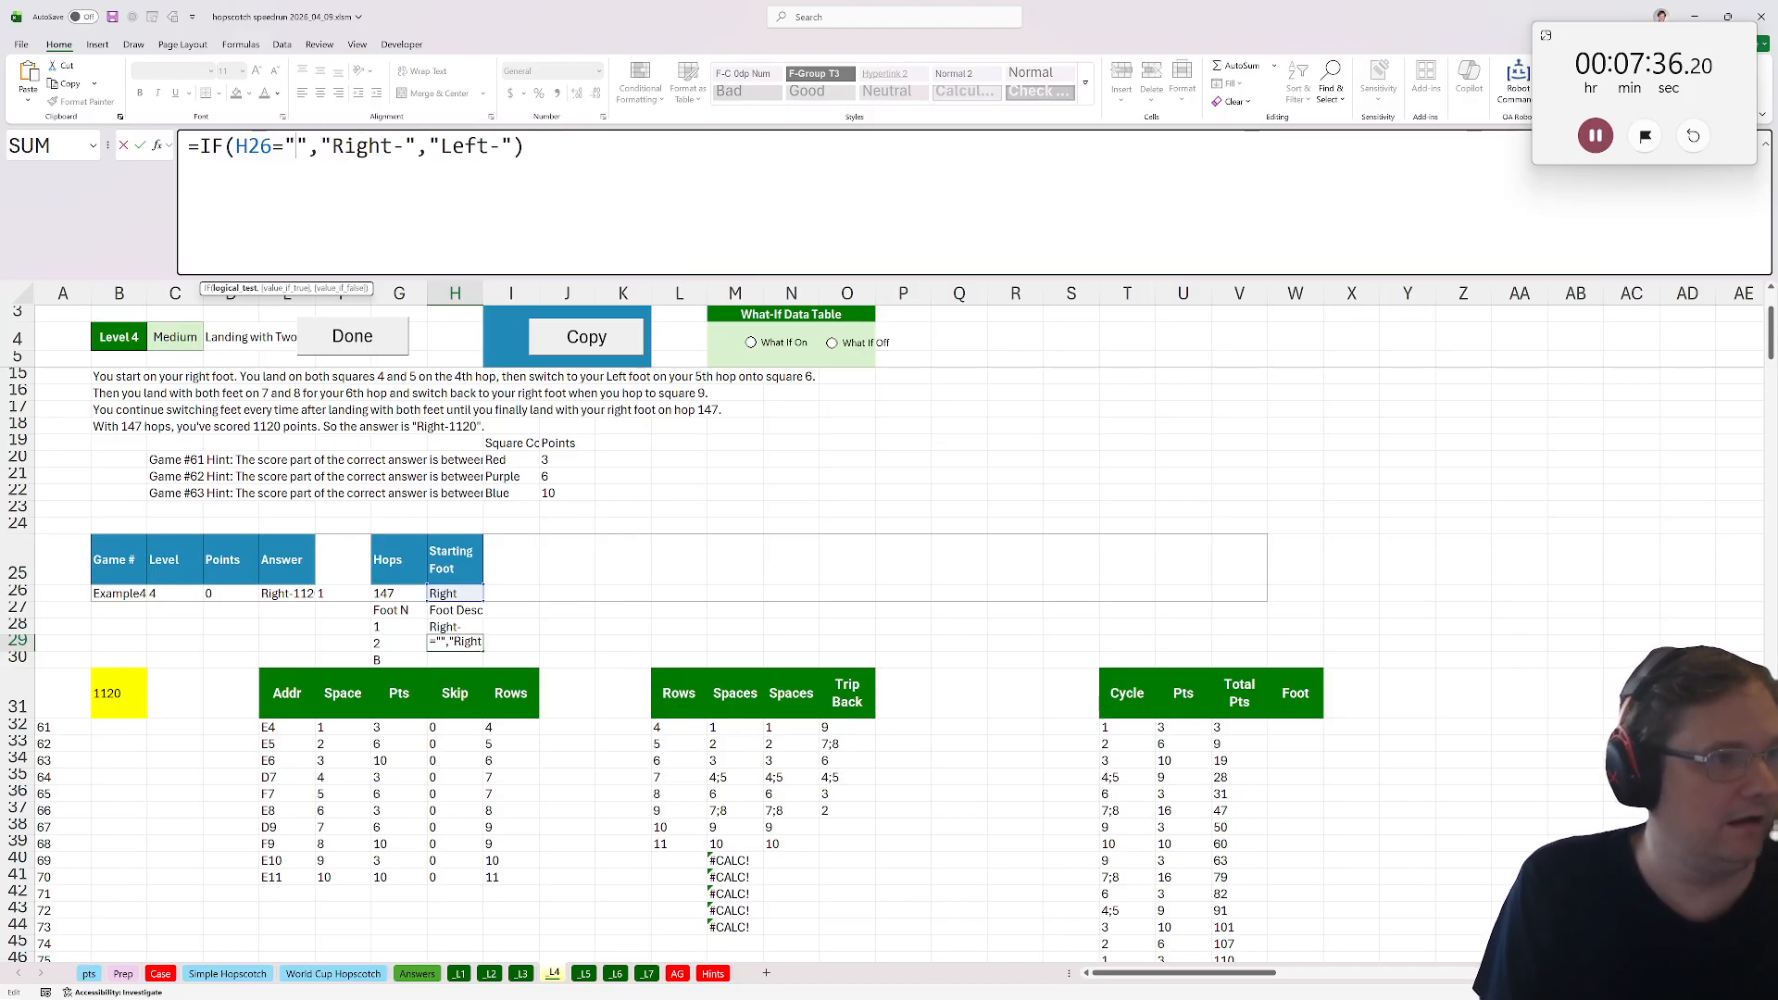
text(LEFT)
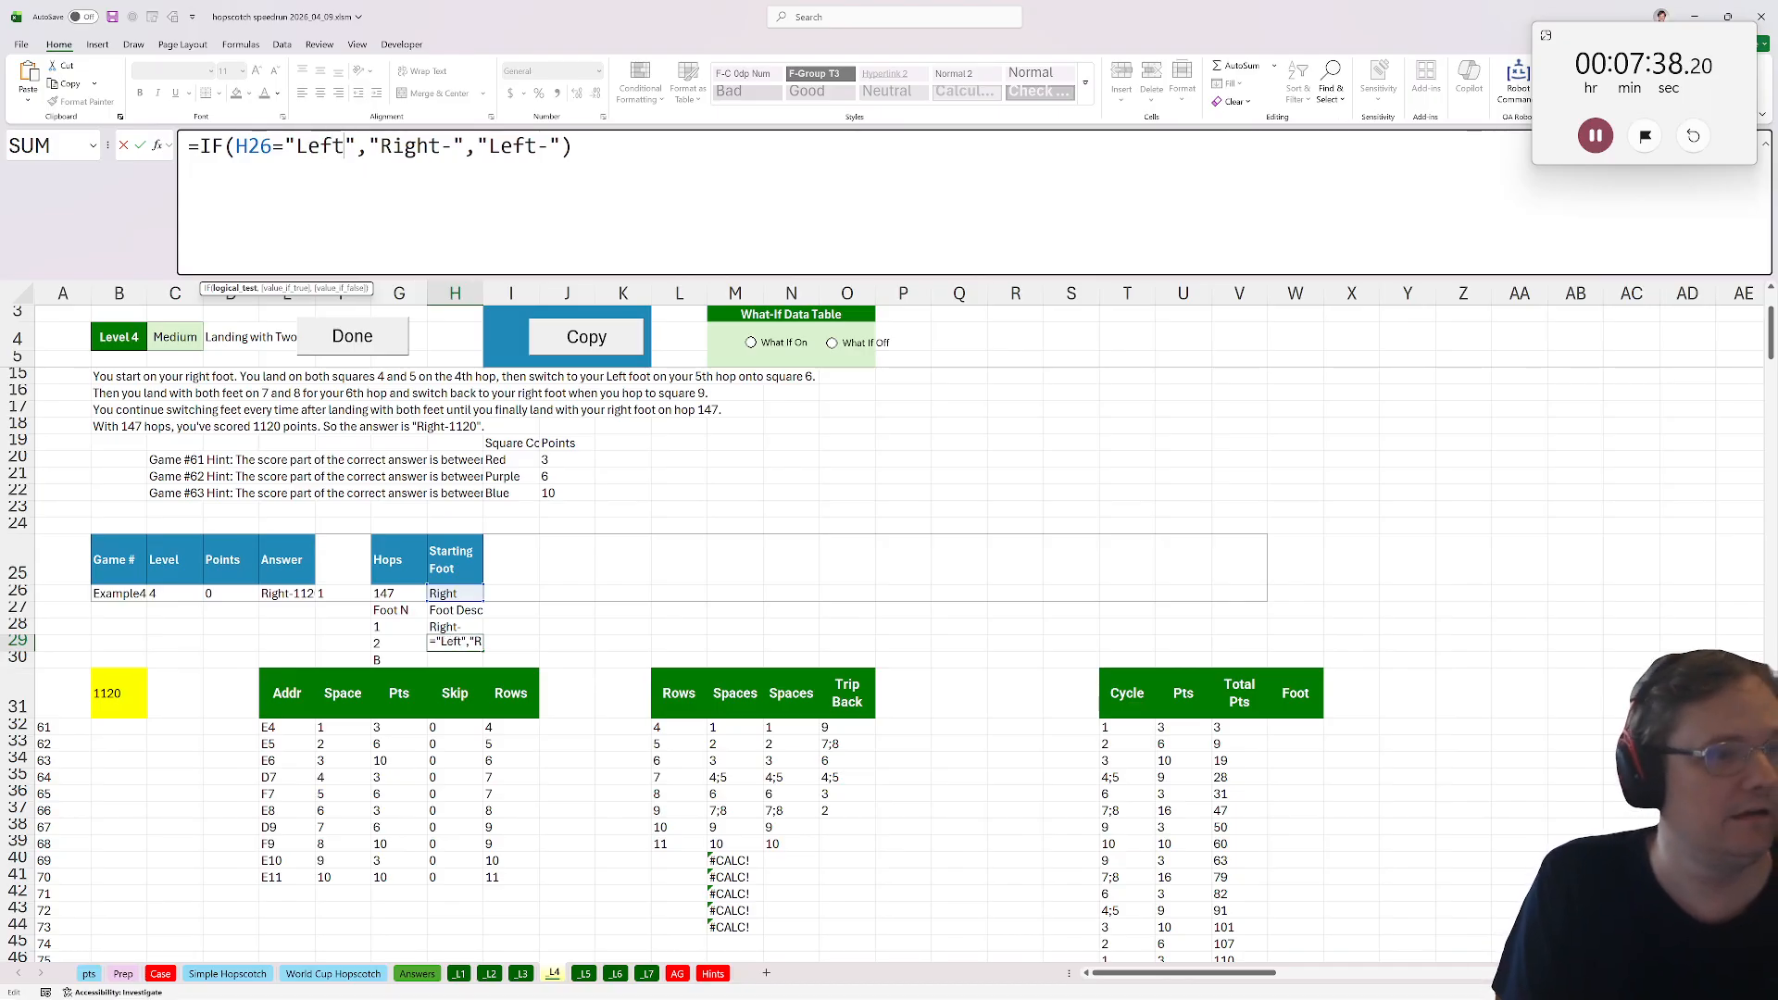
key(Return)
Enter Both- as the Foot Desc for B in H30.
text(Bot)
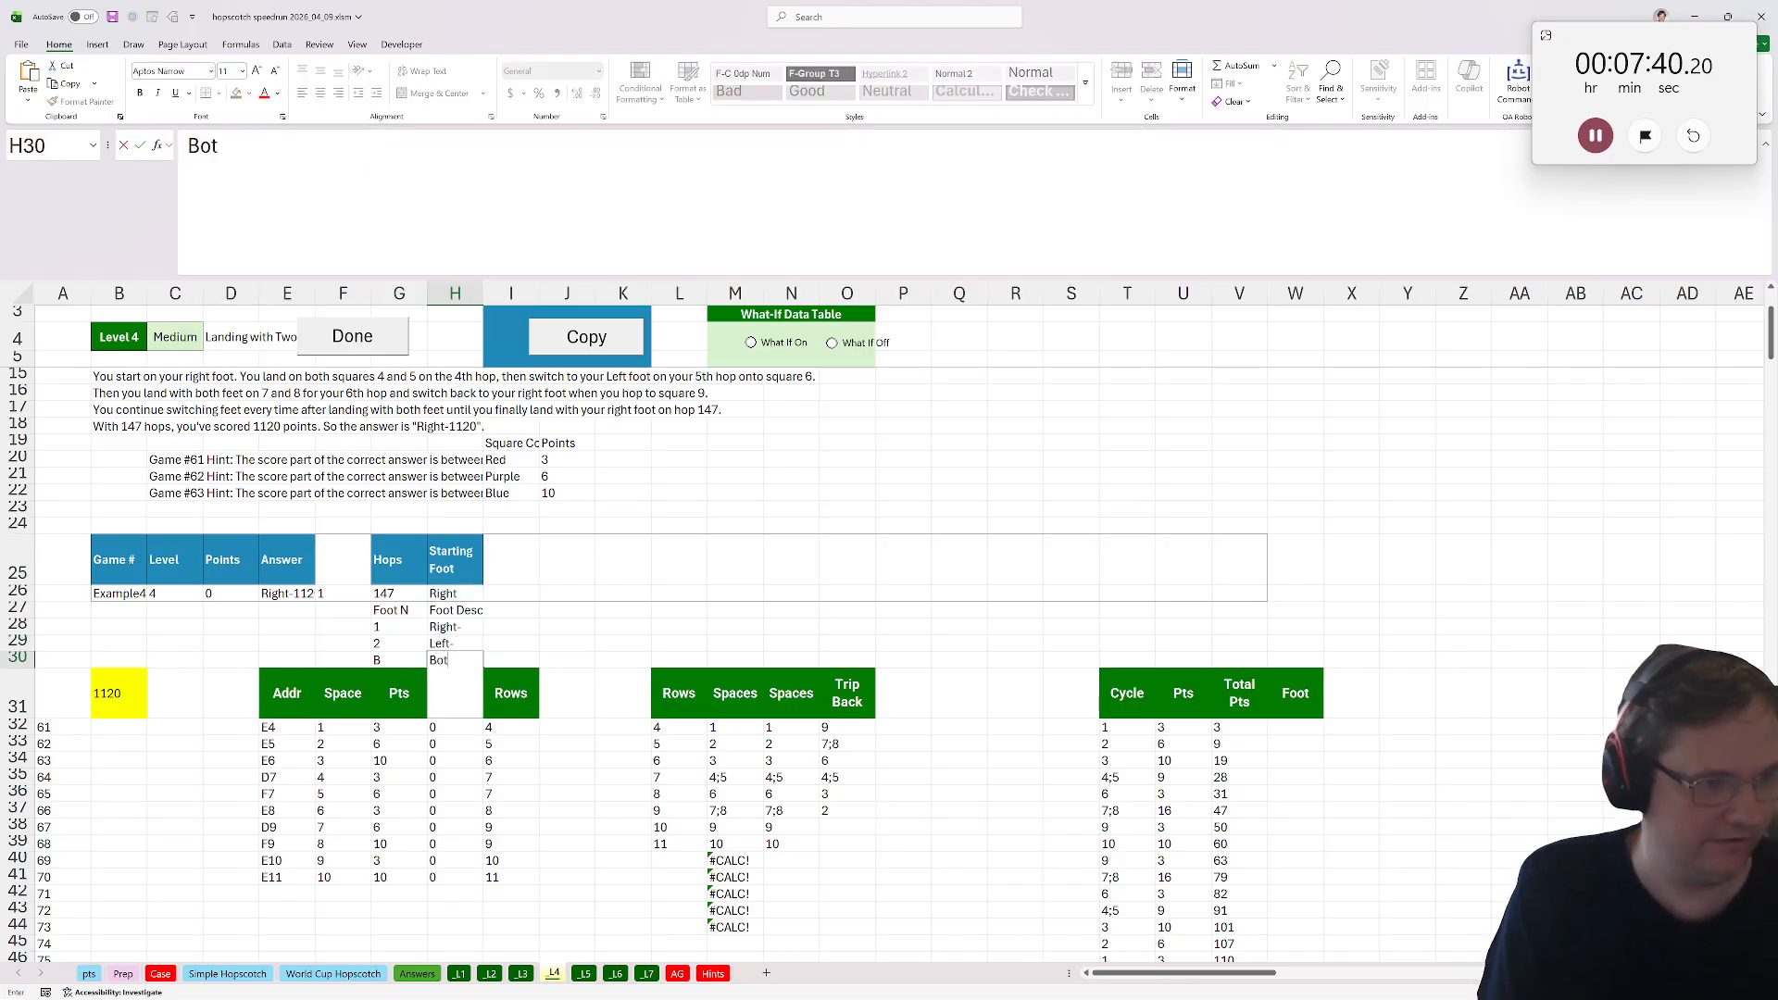
text(h-0)
key(BackSpace)
key(Return)
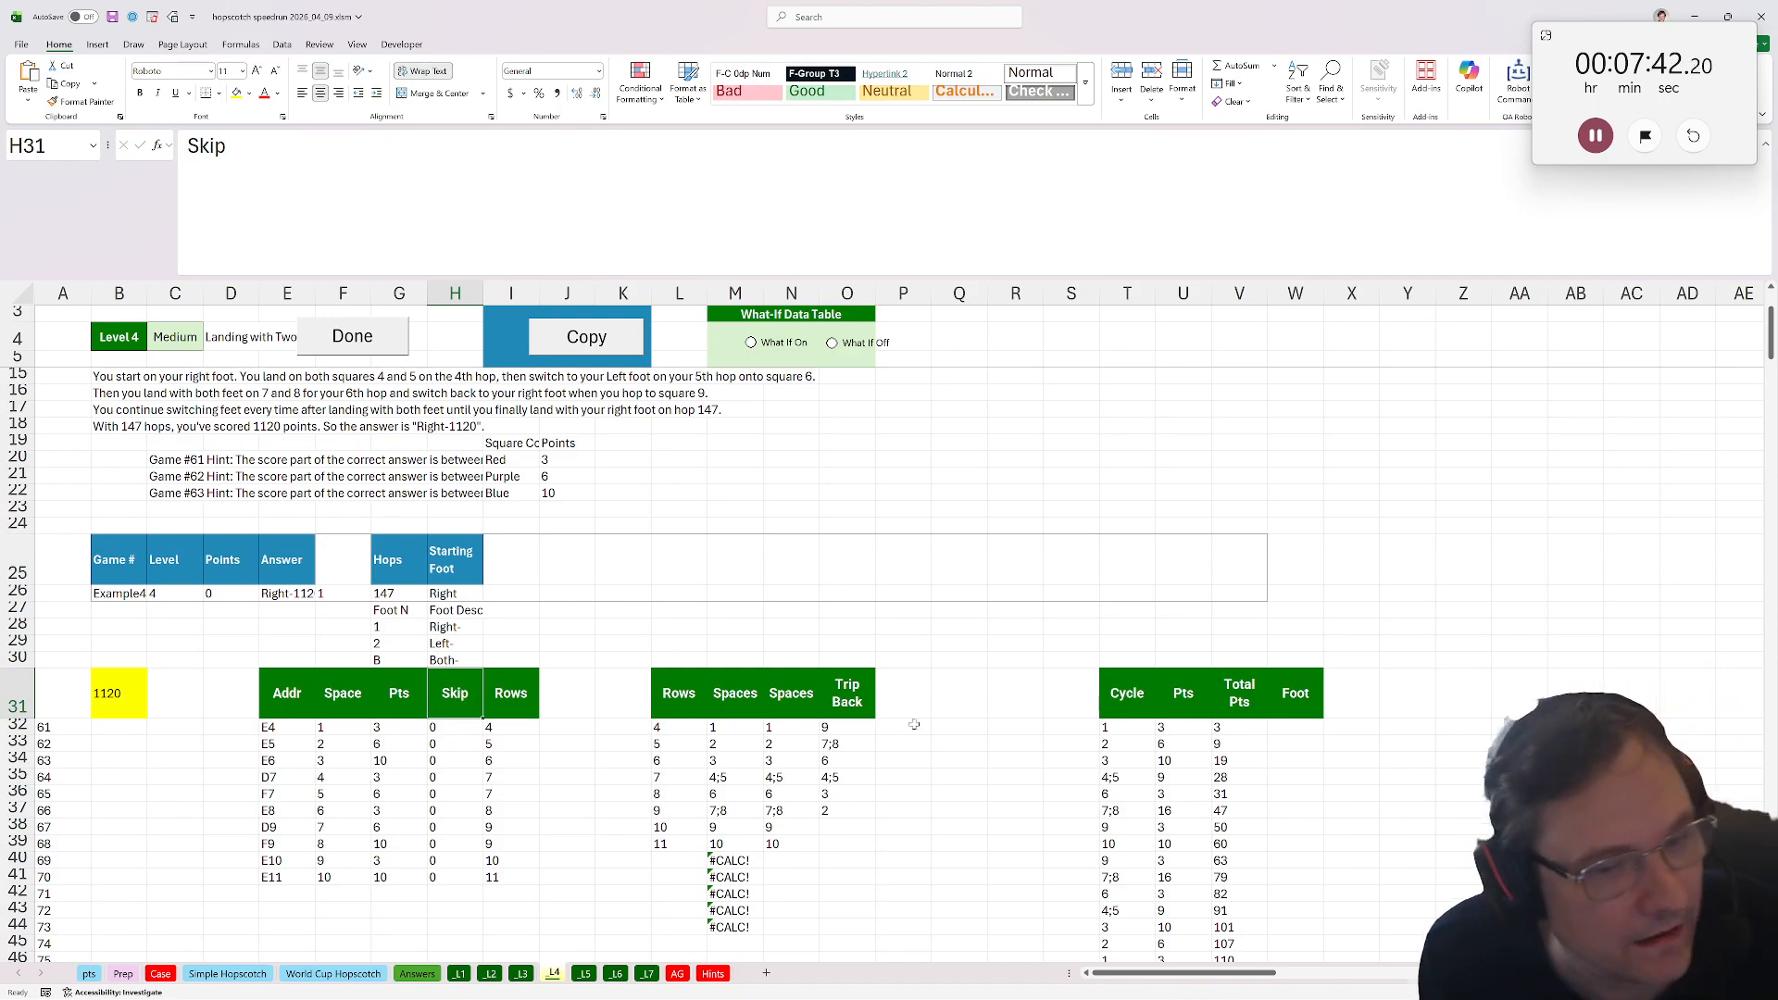
Enter 1 as the first Foot value in W32.
click(1323, 722)
text(1)
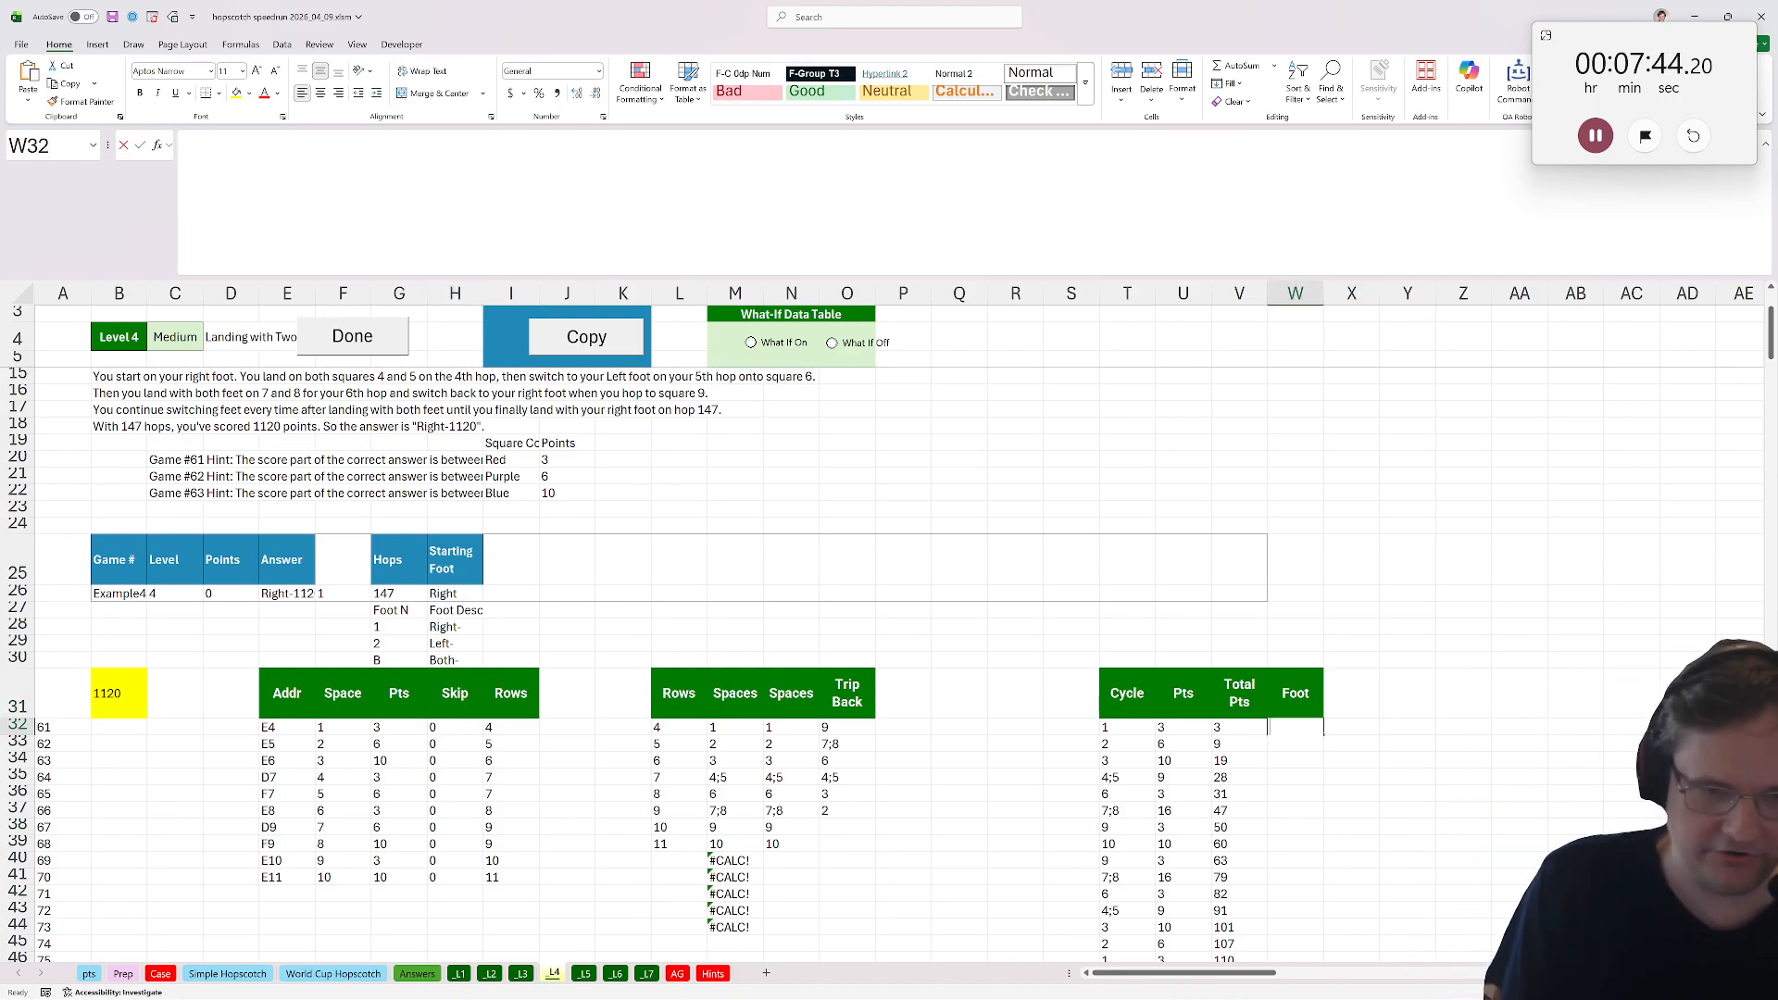
key(Return)
In W33, enter =IFS(count_substring(T33,";"),"B",ISNUMBER(W32),W32,ISNUMBER(W31),3-W31,ISNUMBER(W30),3-W30) and fill it down the Foot column.
text(=ifs(count)
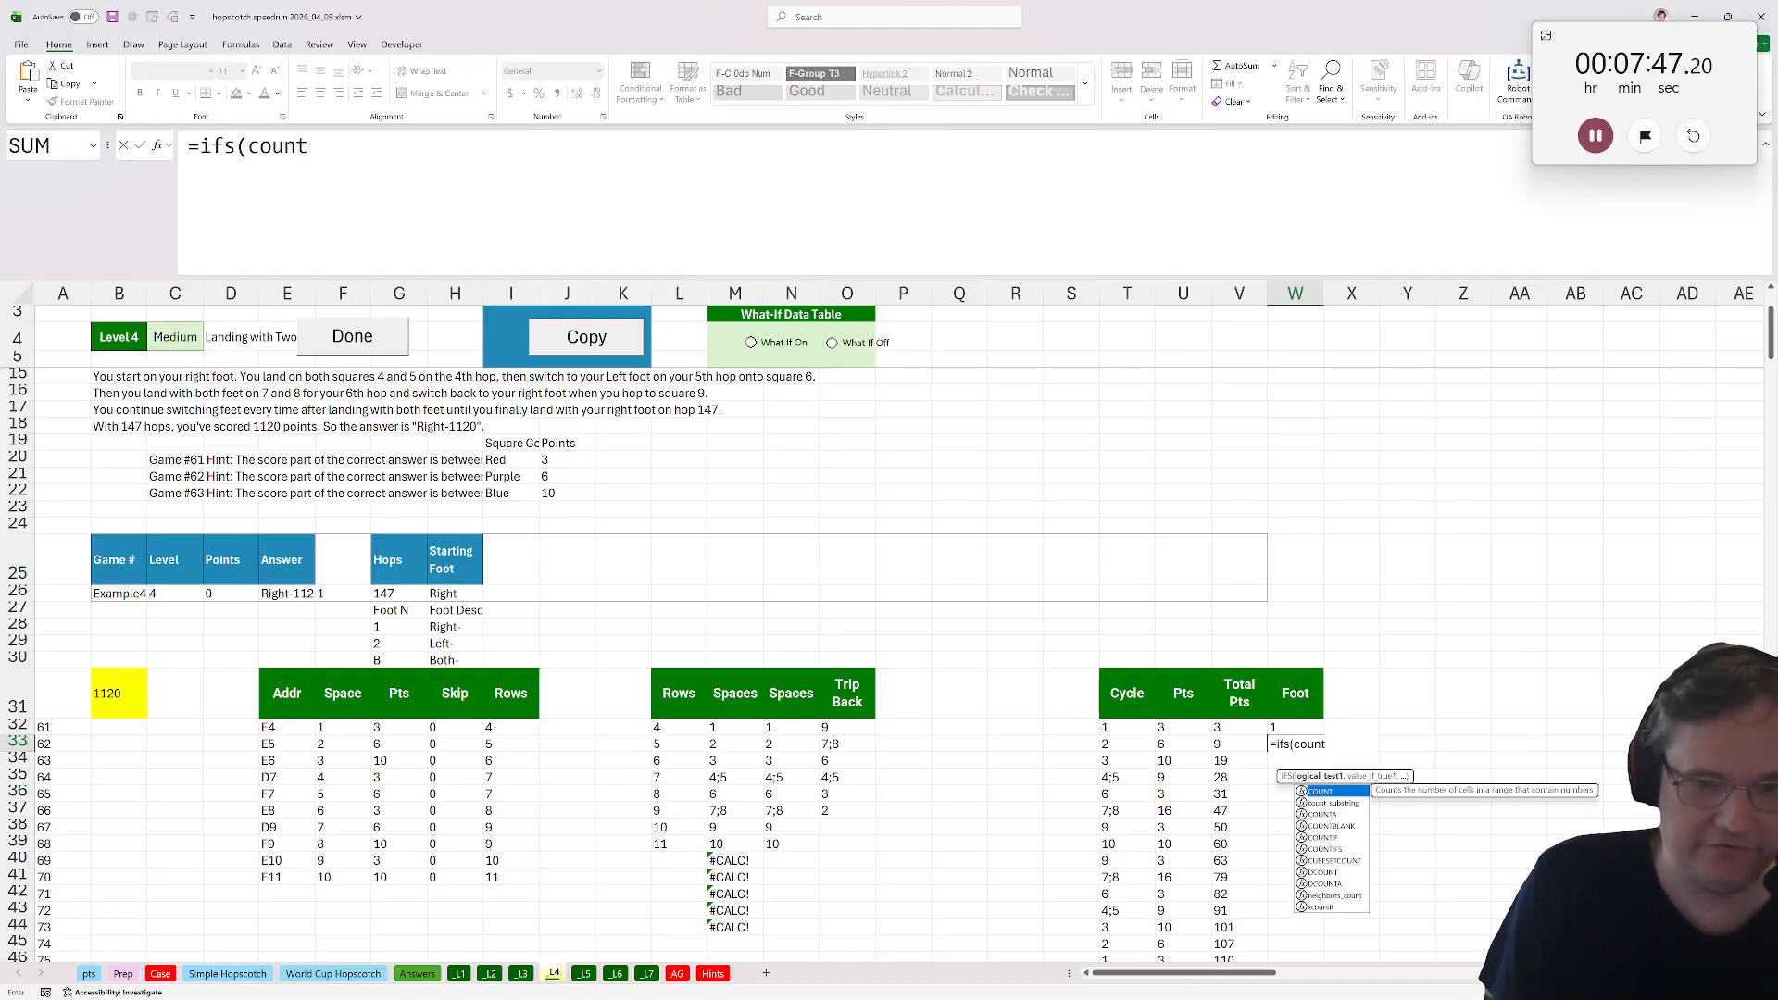
key(Down)
key(Tab)
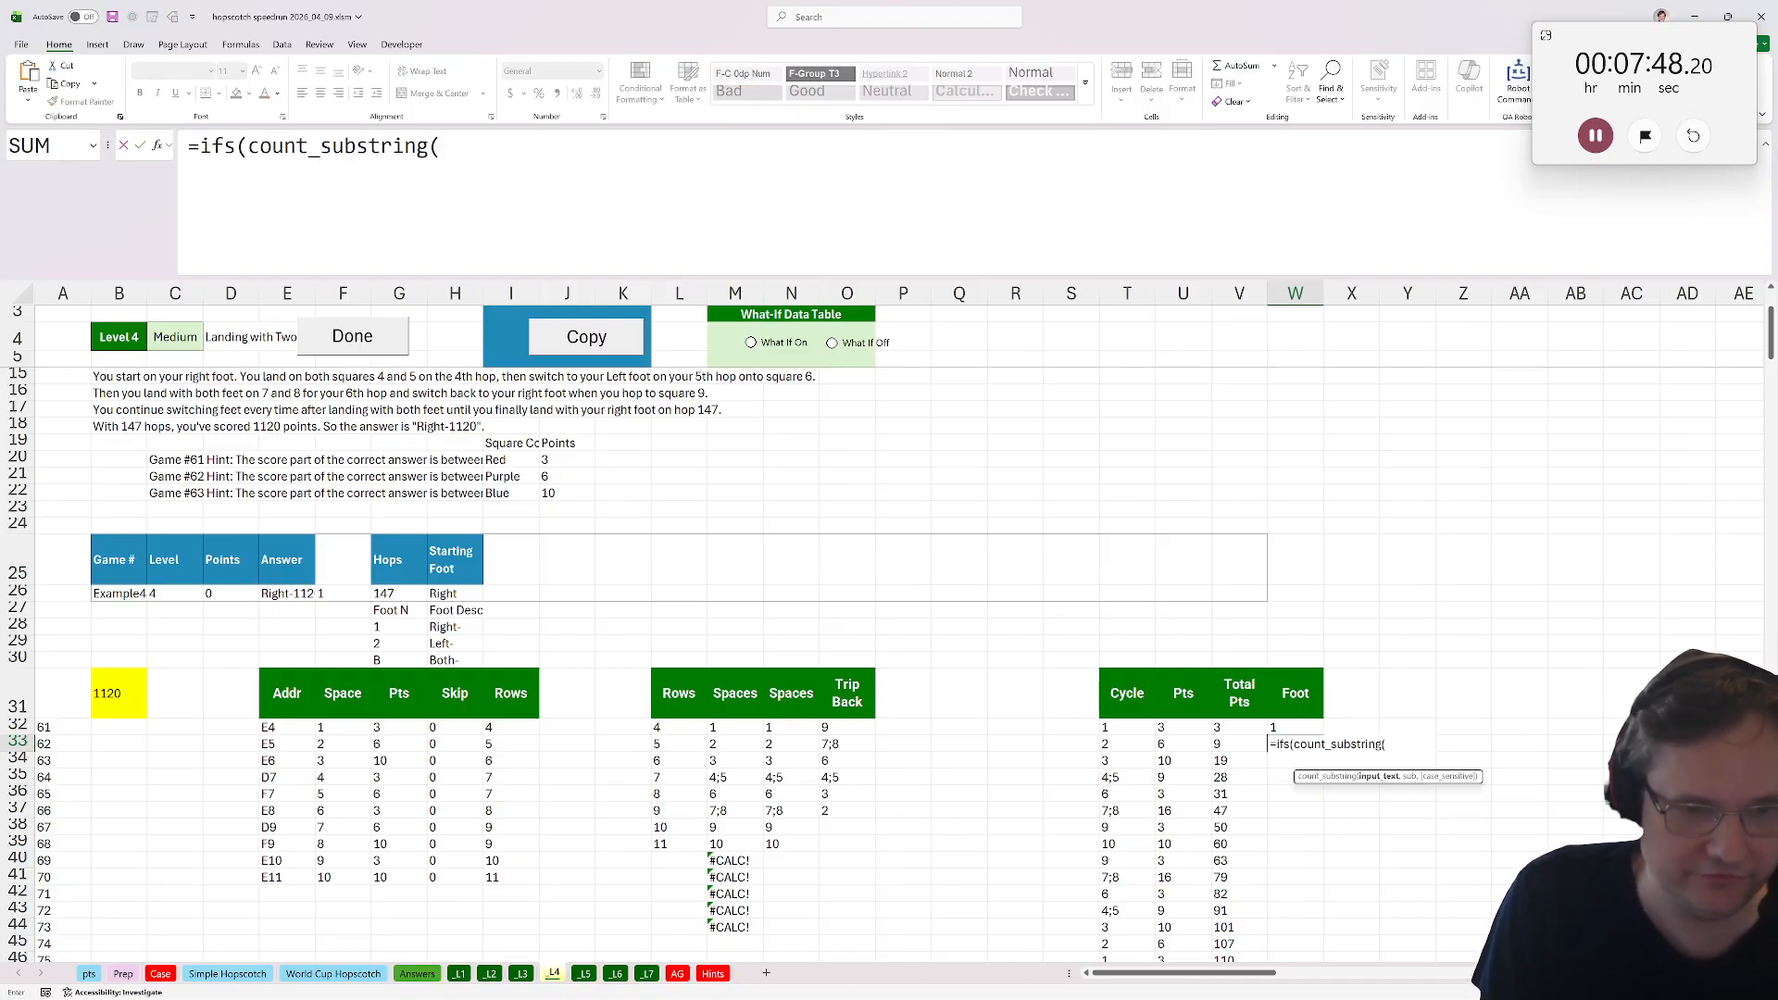
click(1145, 742)
text(,";")
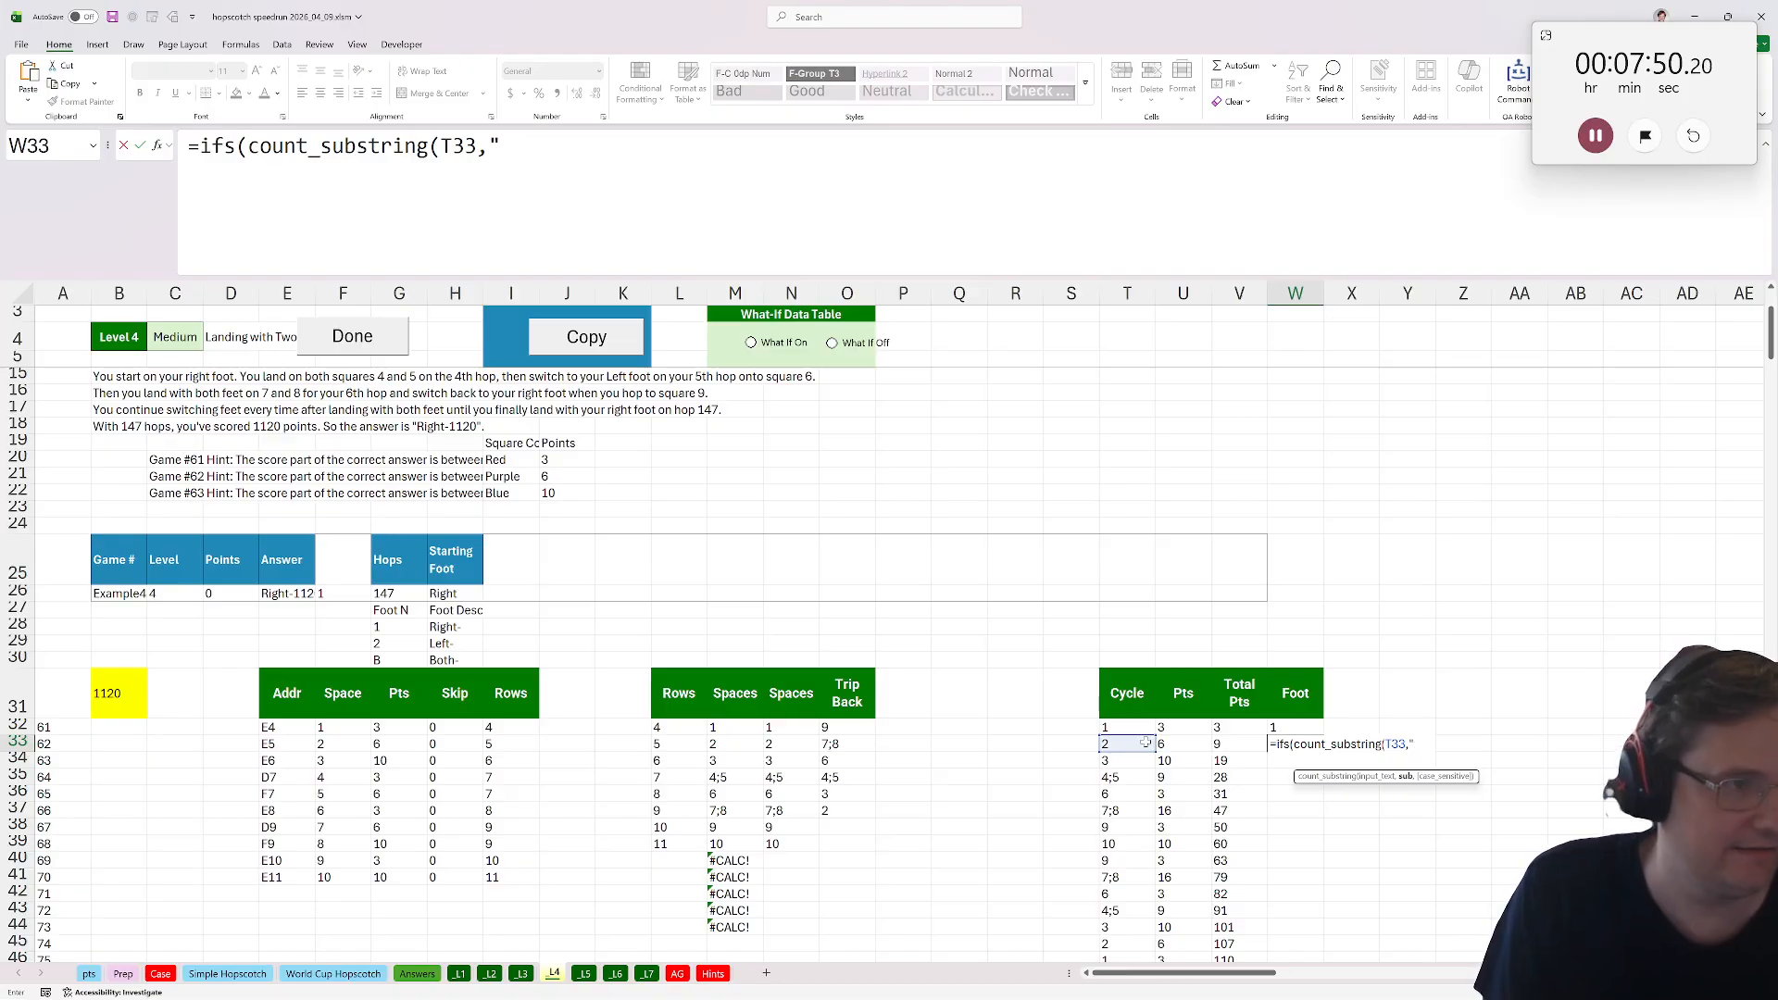
text(),)
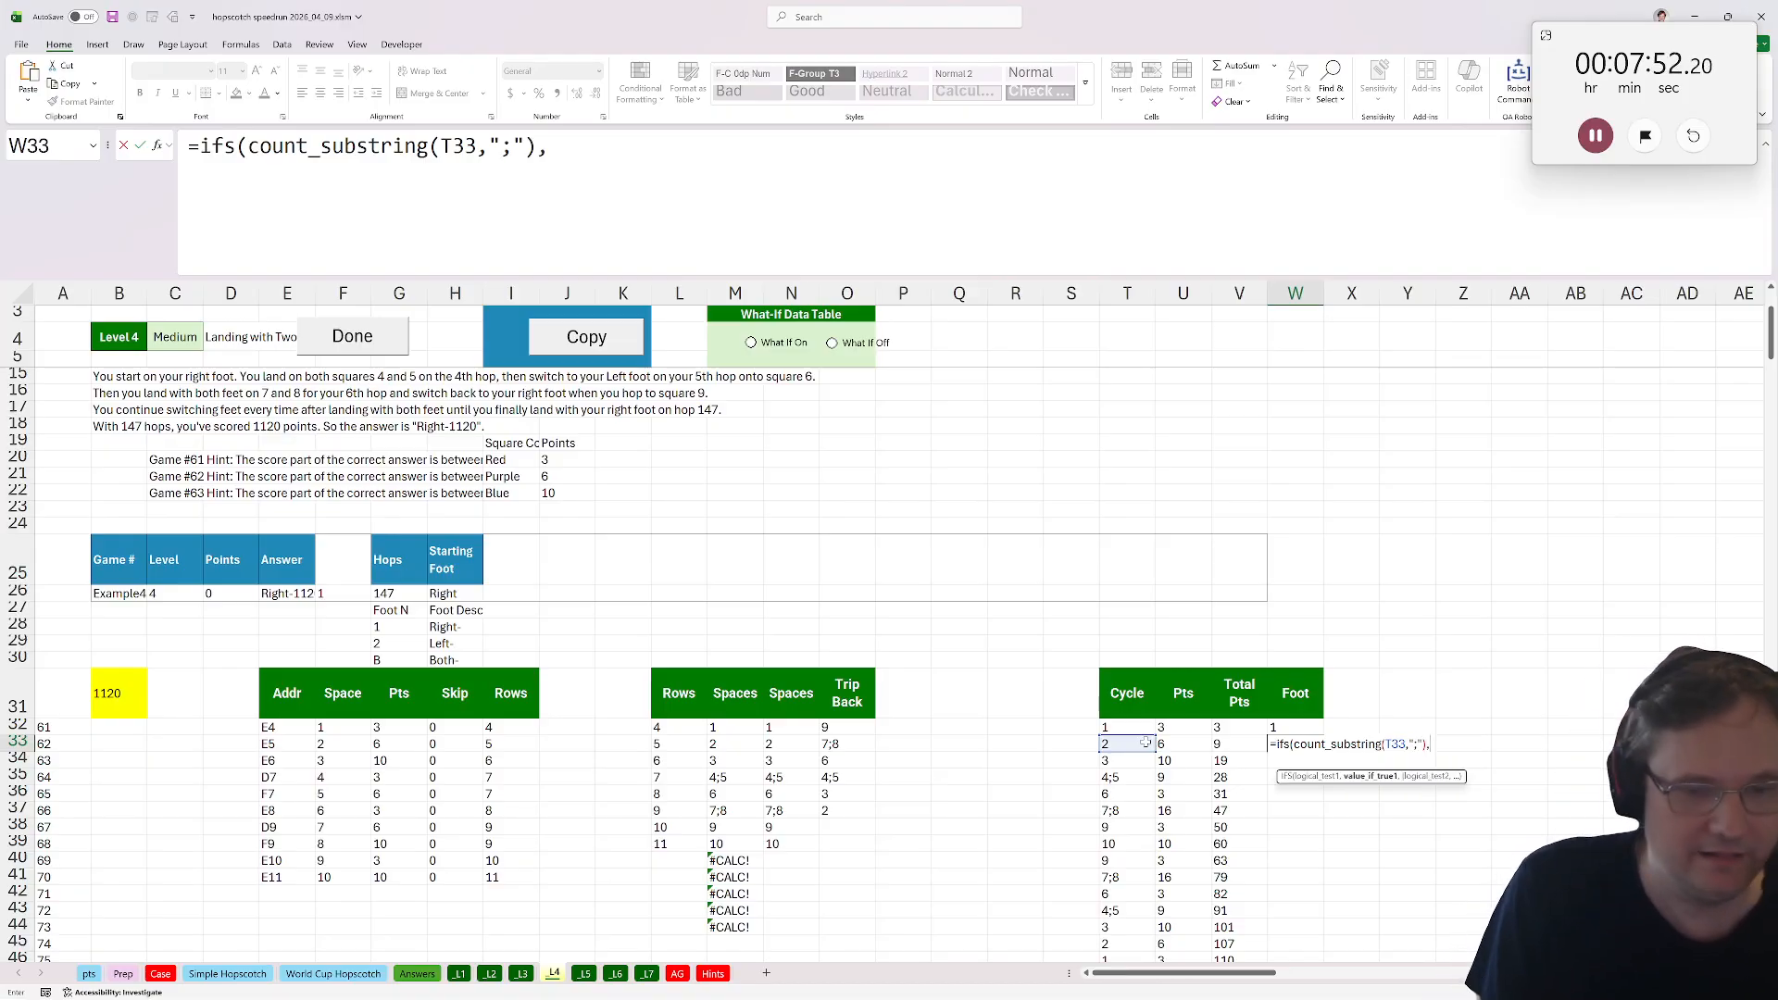
text("B")
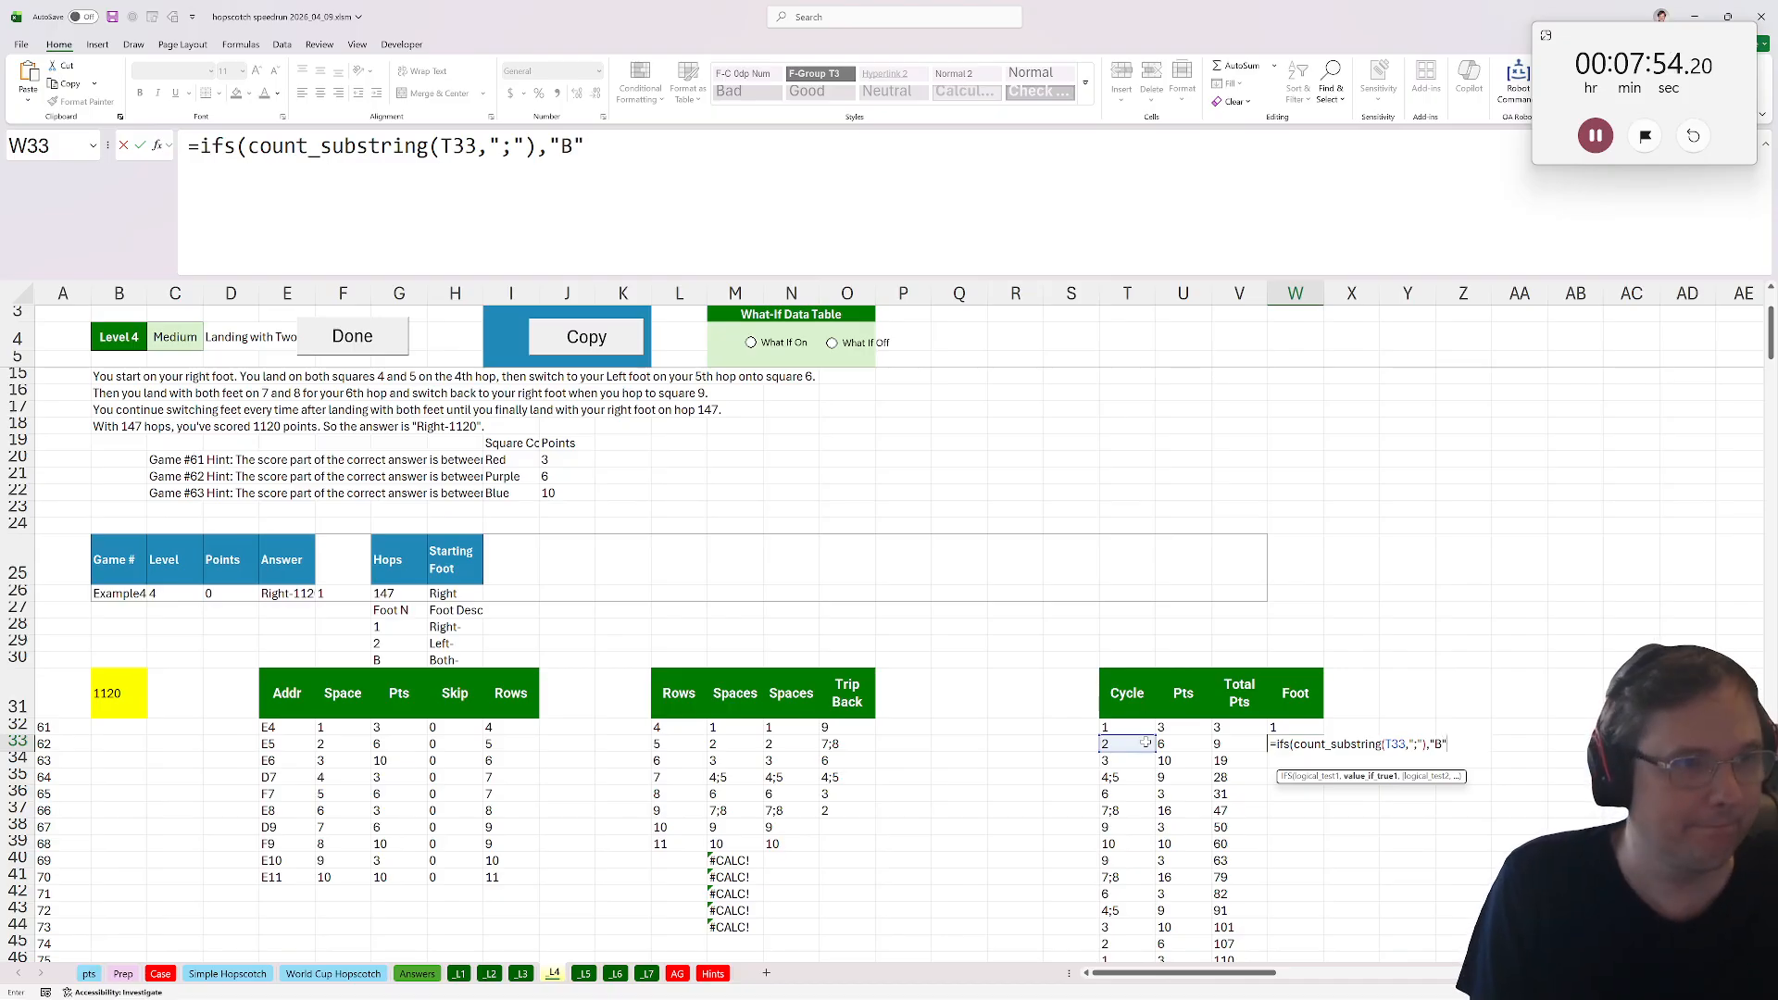
text(,)
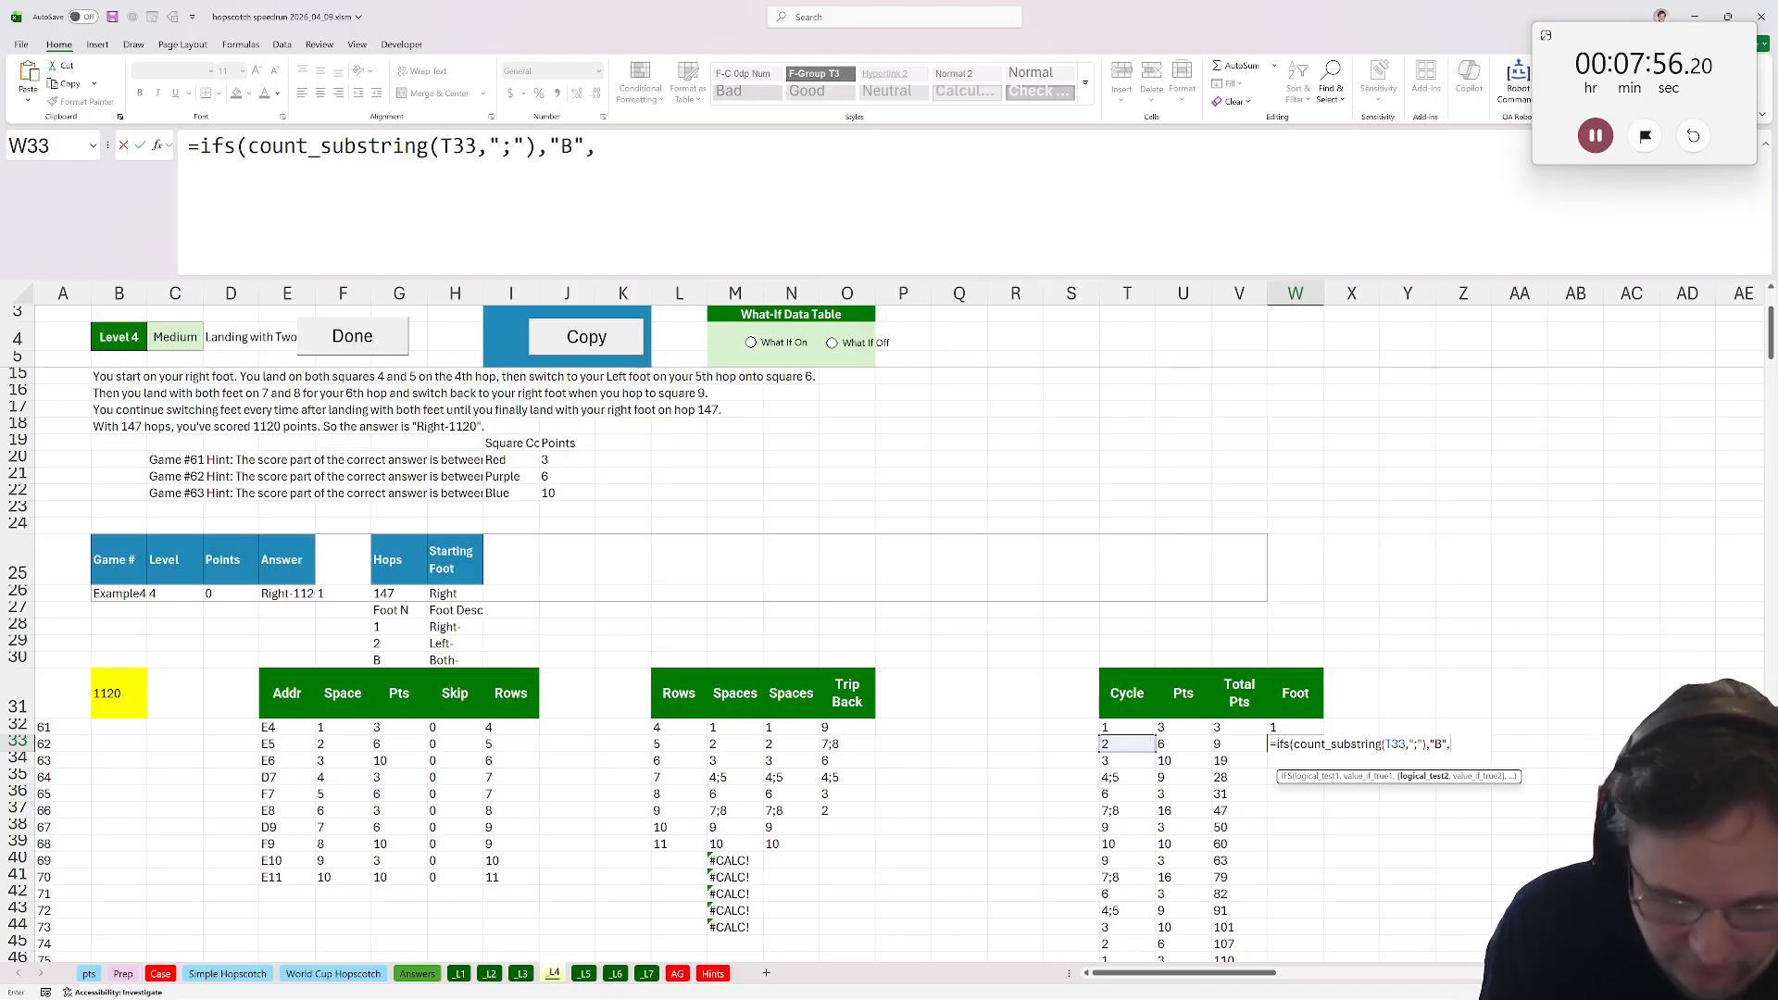
text(isnu)
key(Tab)
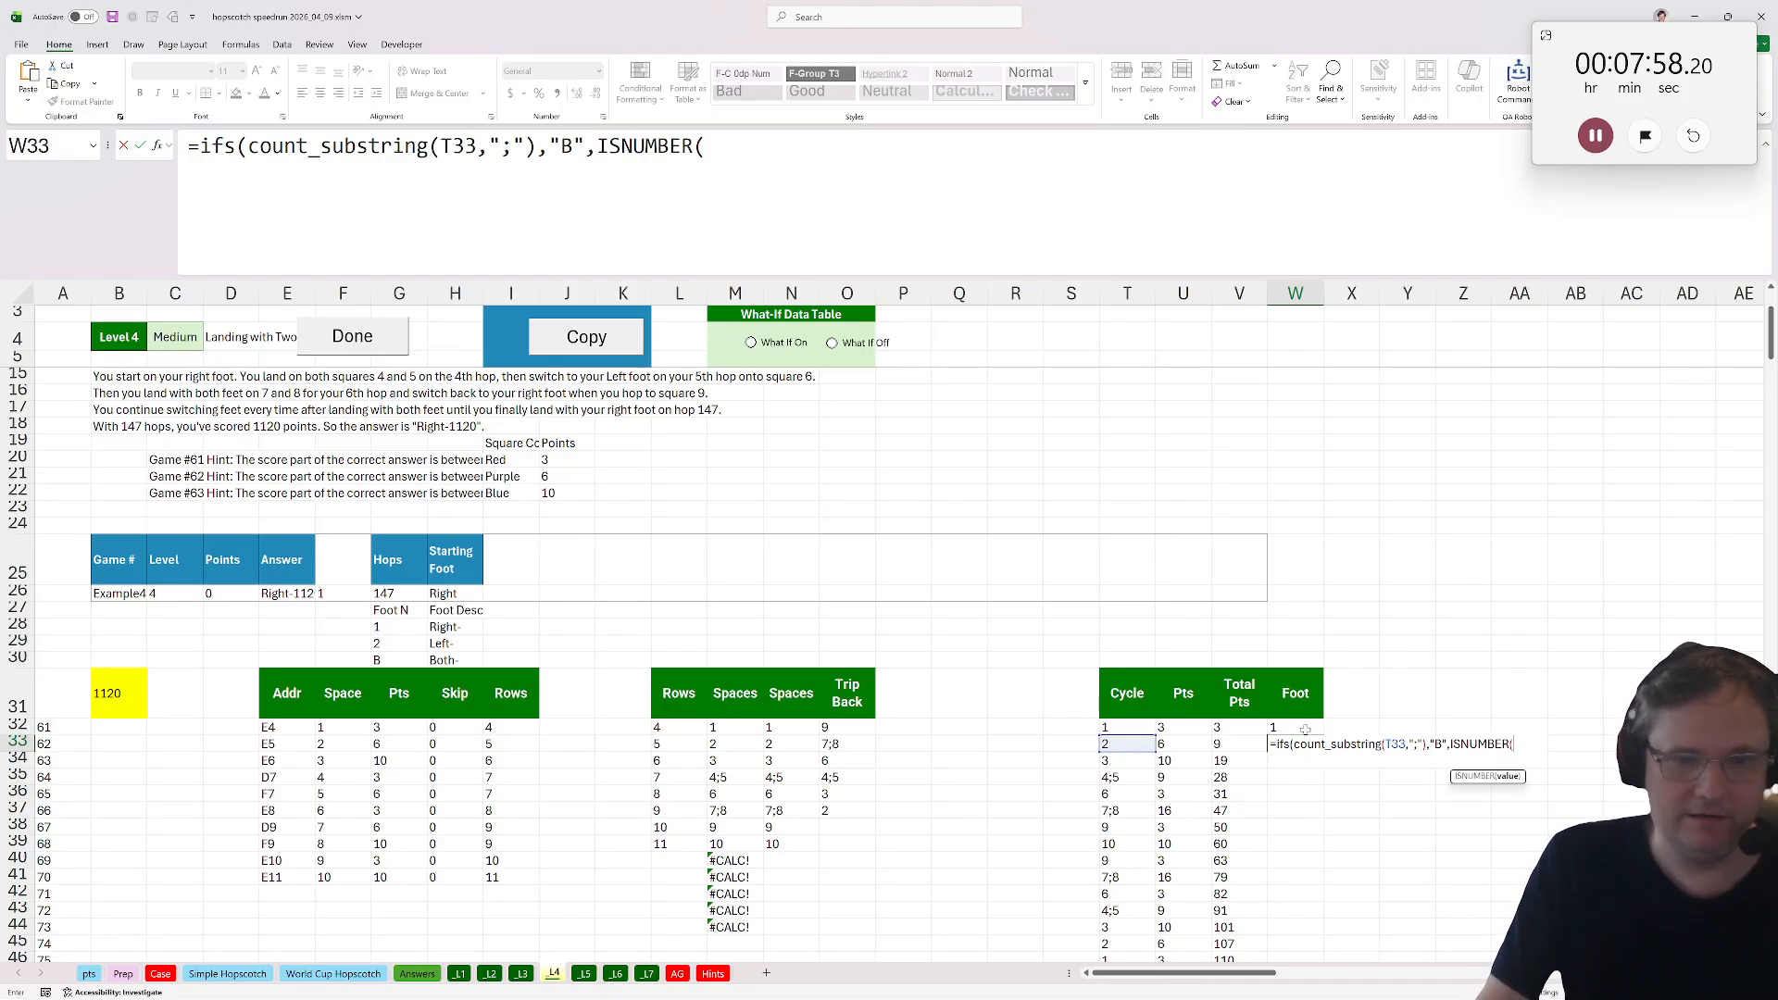
click(1305, 728)
text(),)
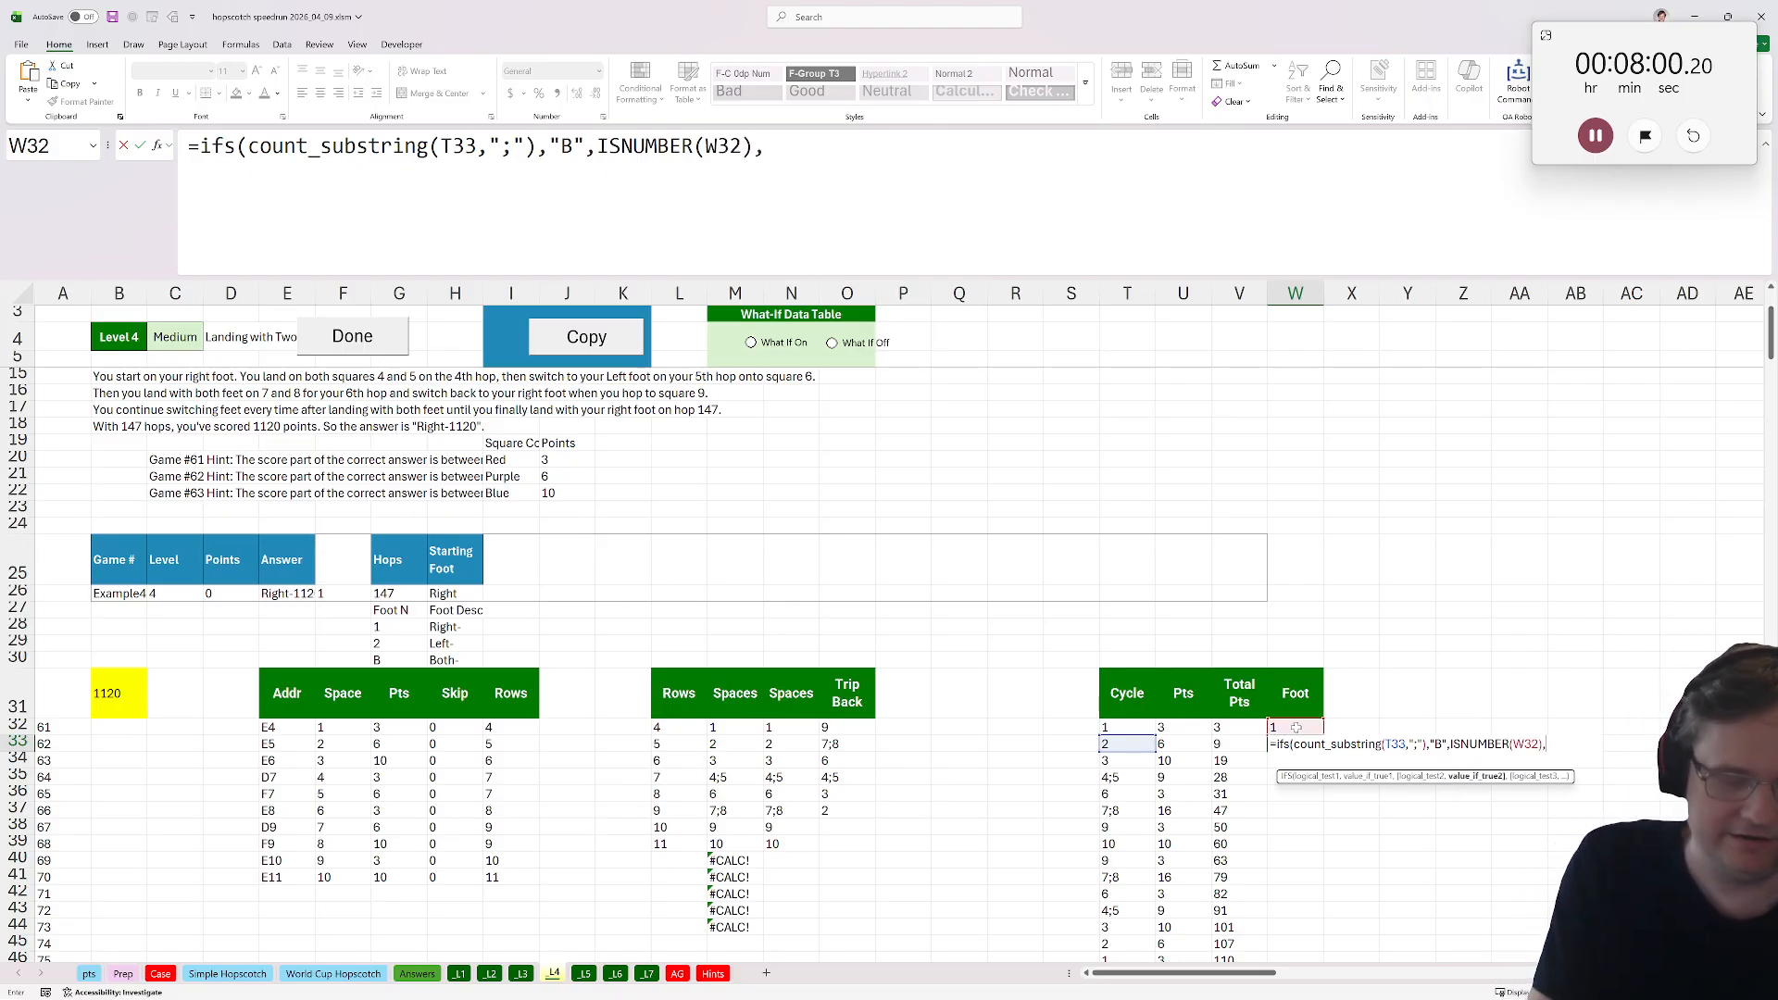
text(W32)
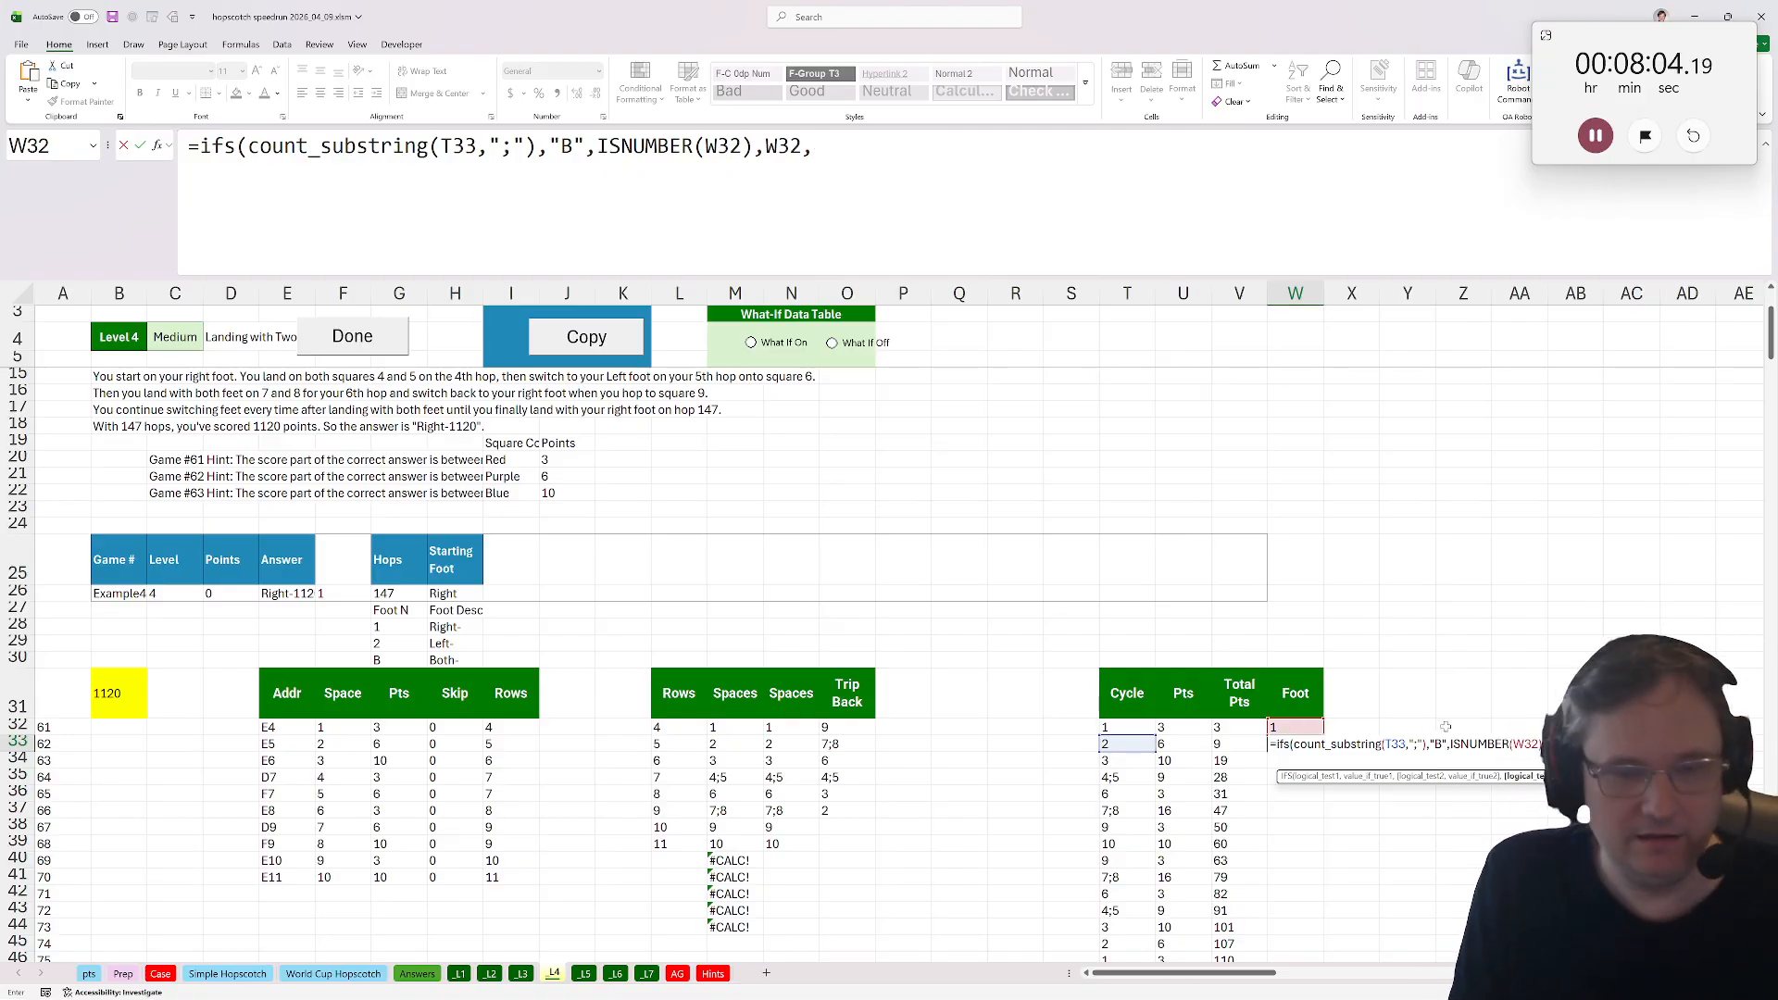
text(,isnumber()
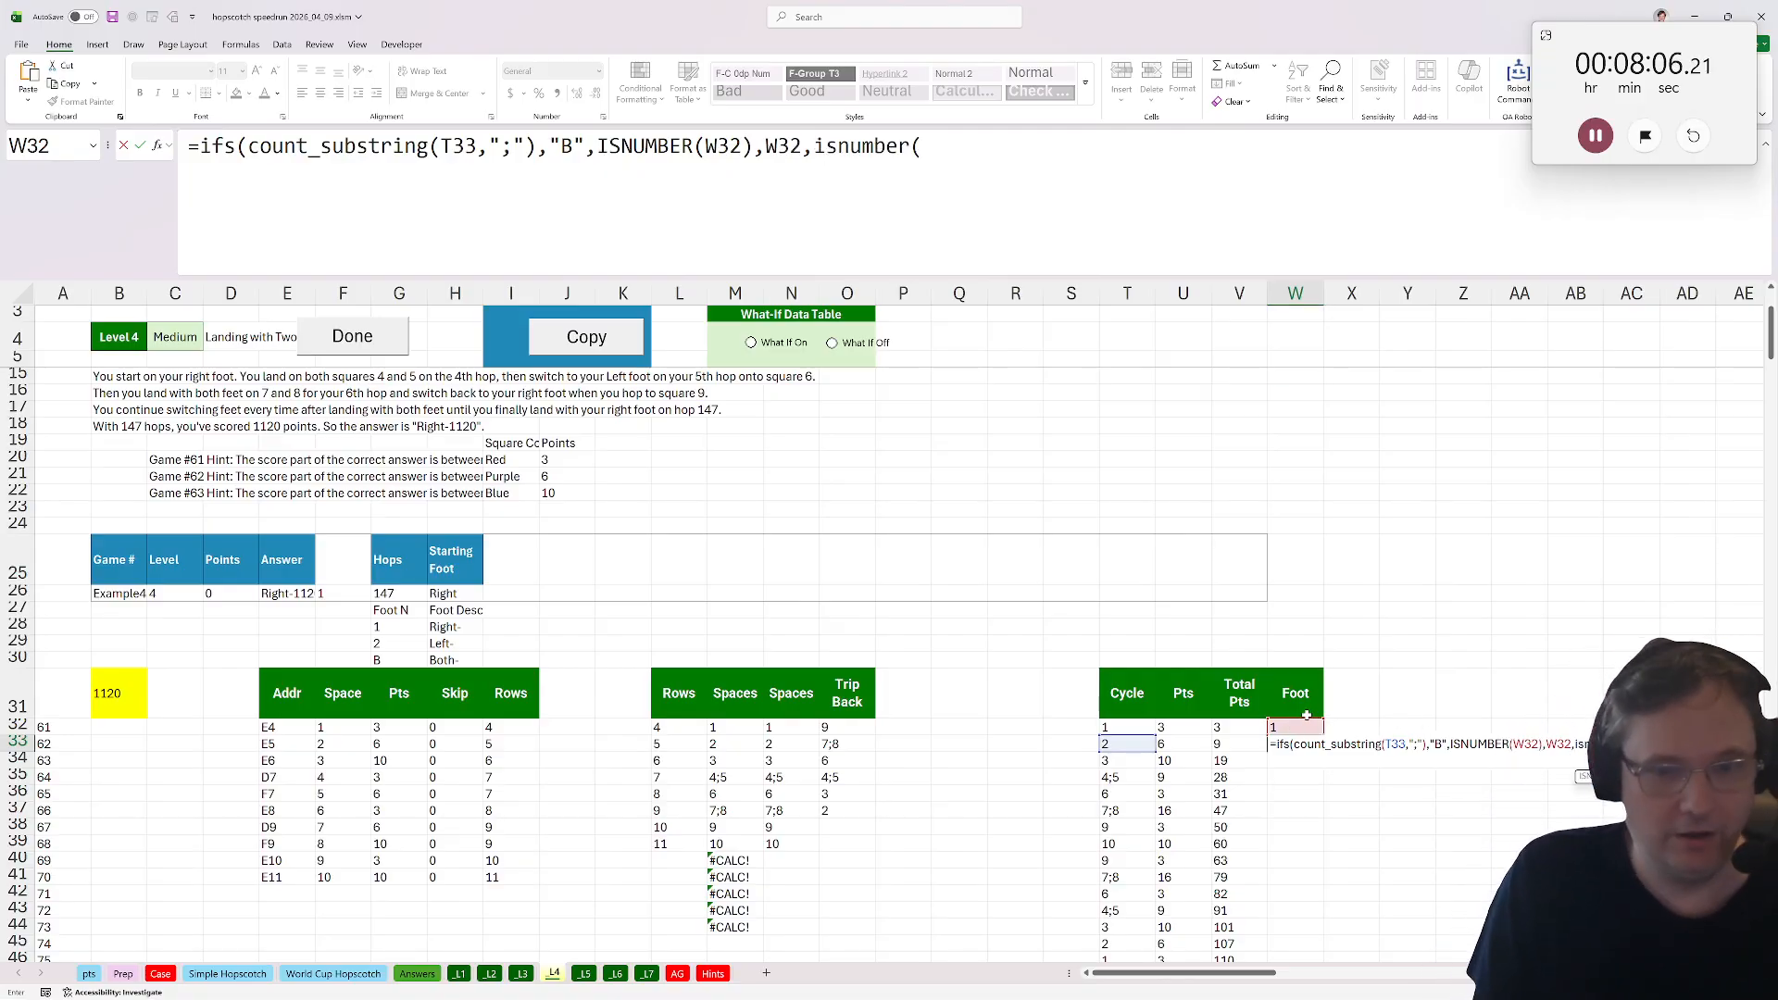
click(1312, 699)
text())
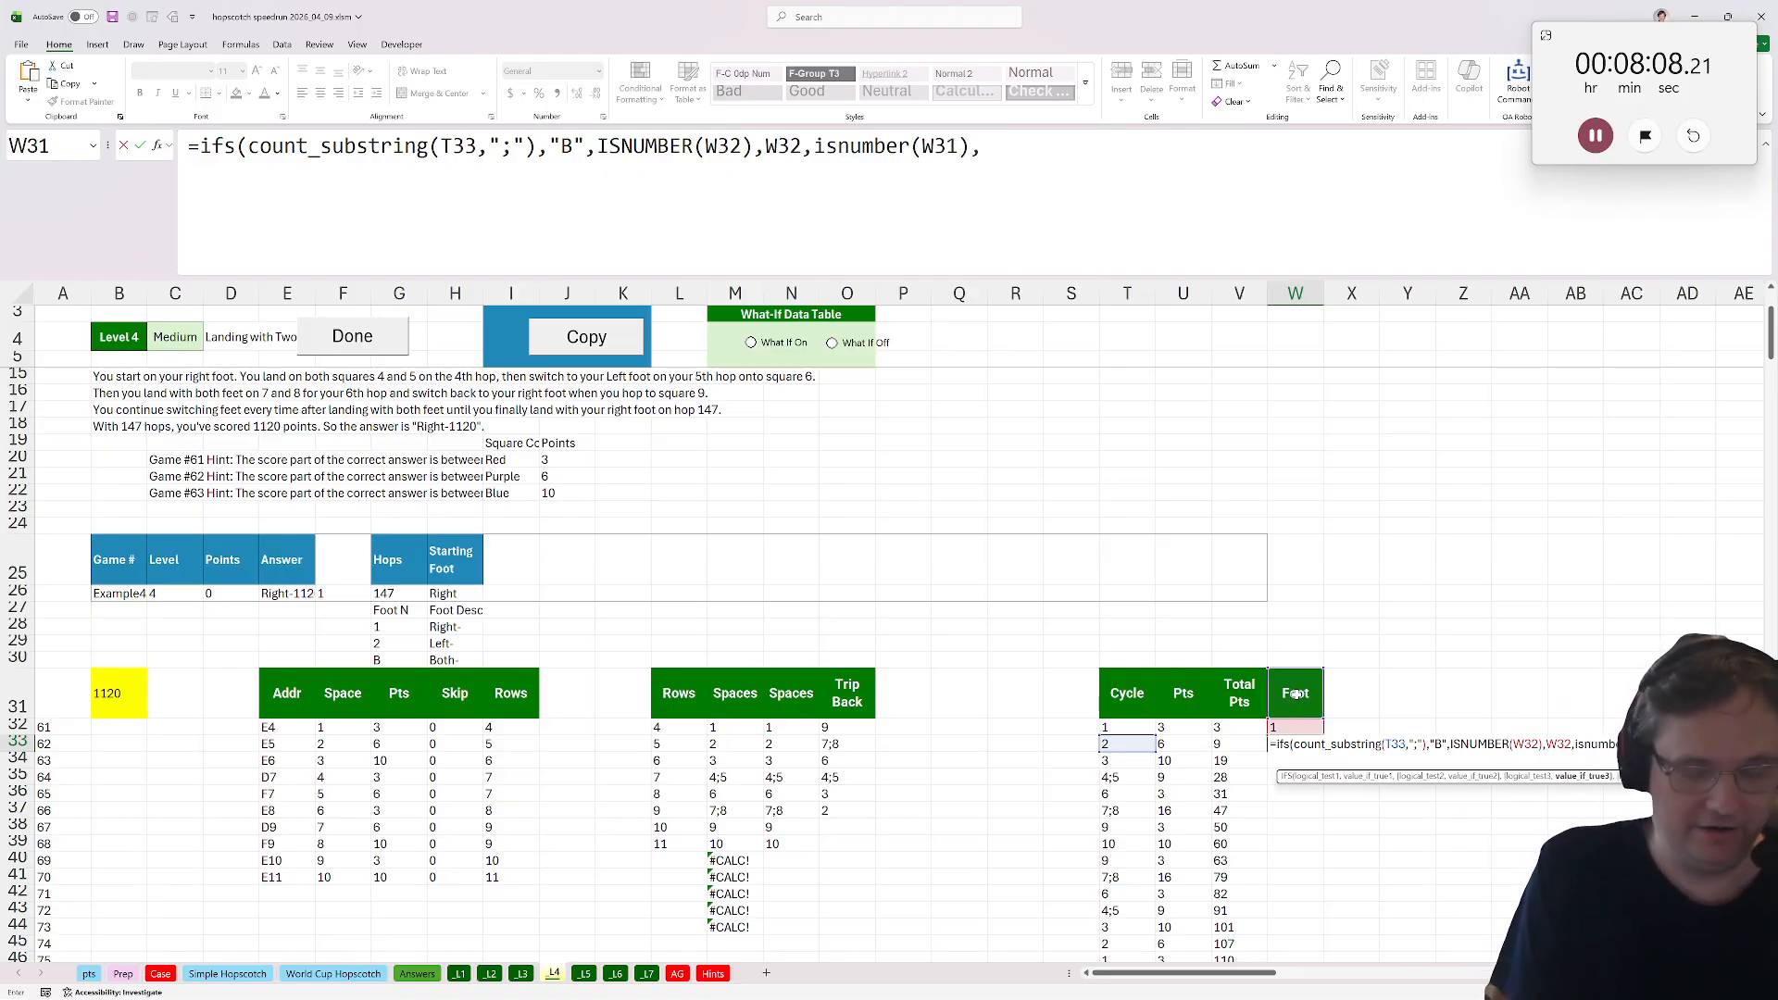
text(,3-)
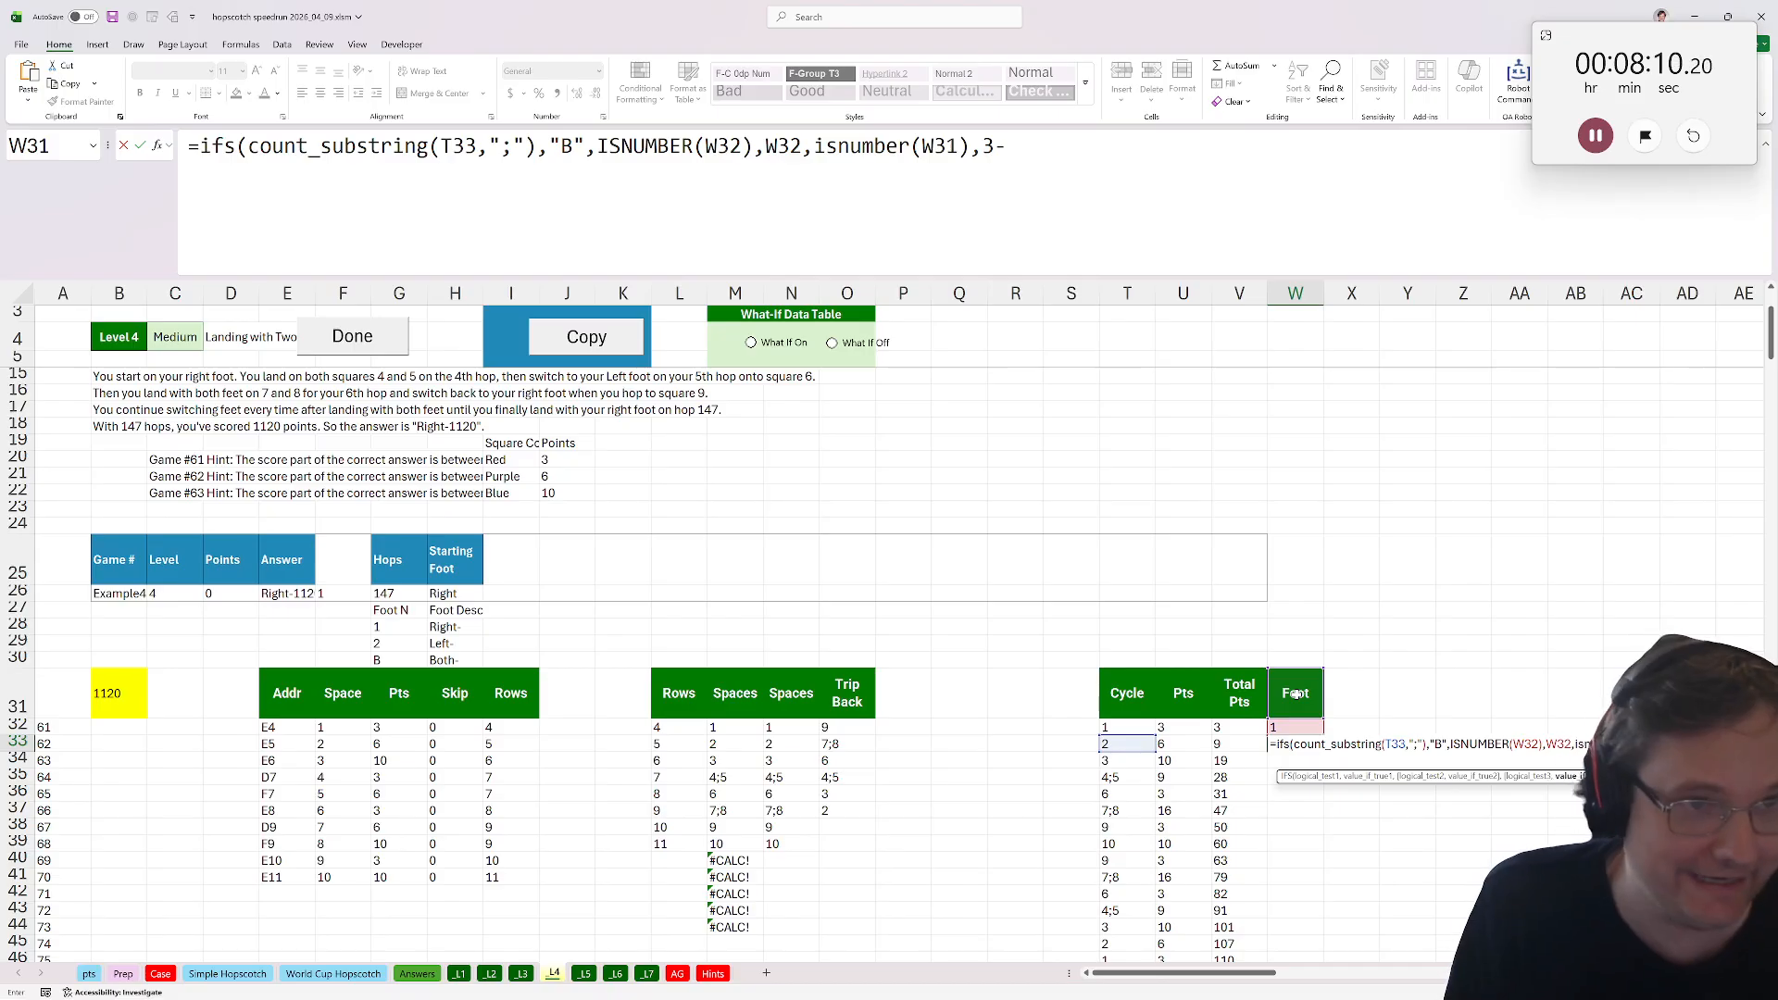
text(W31))
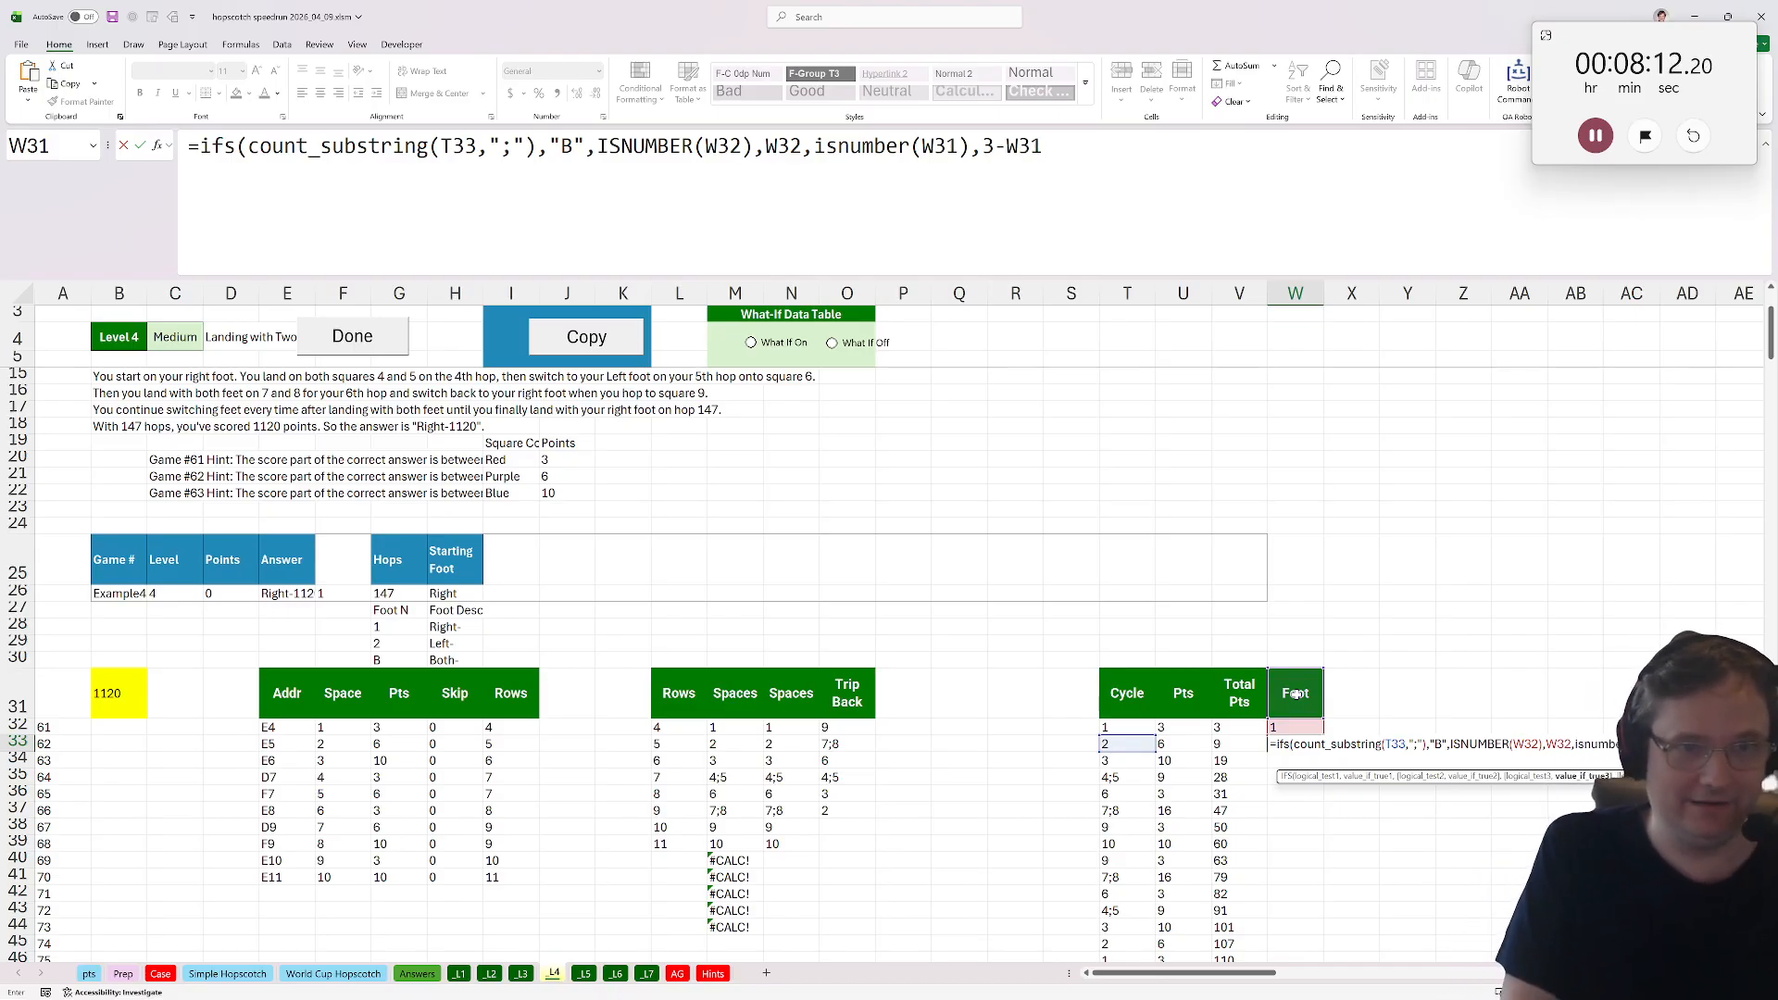
key(BackSpace)
text(,)
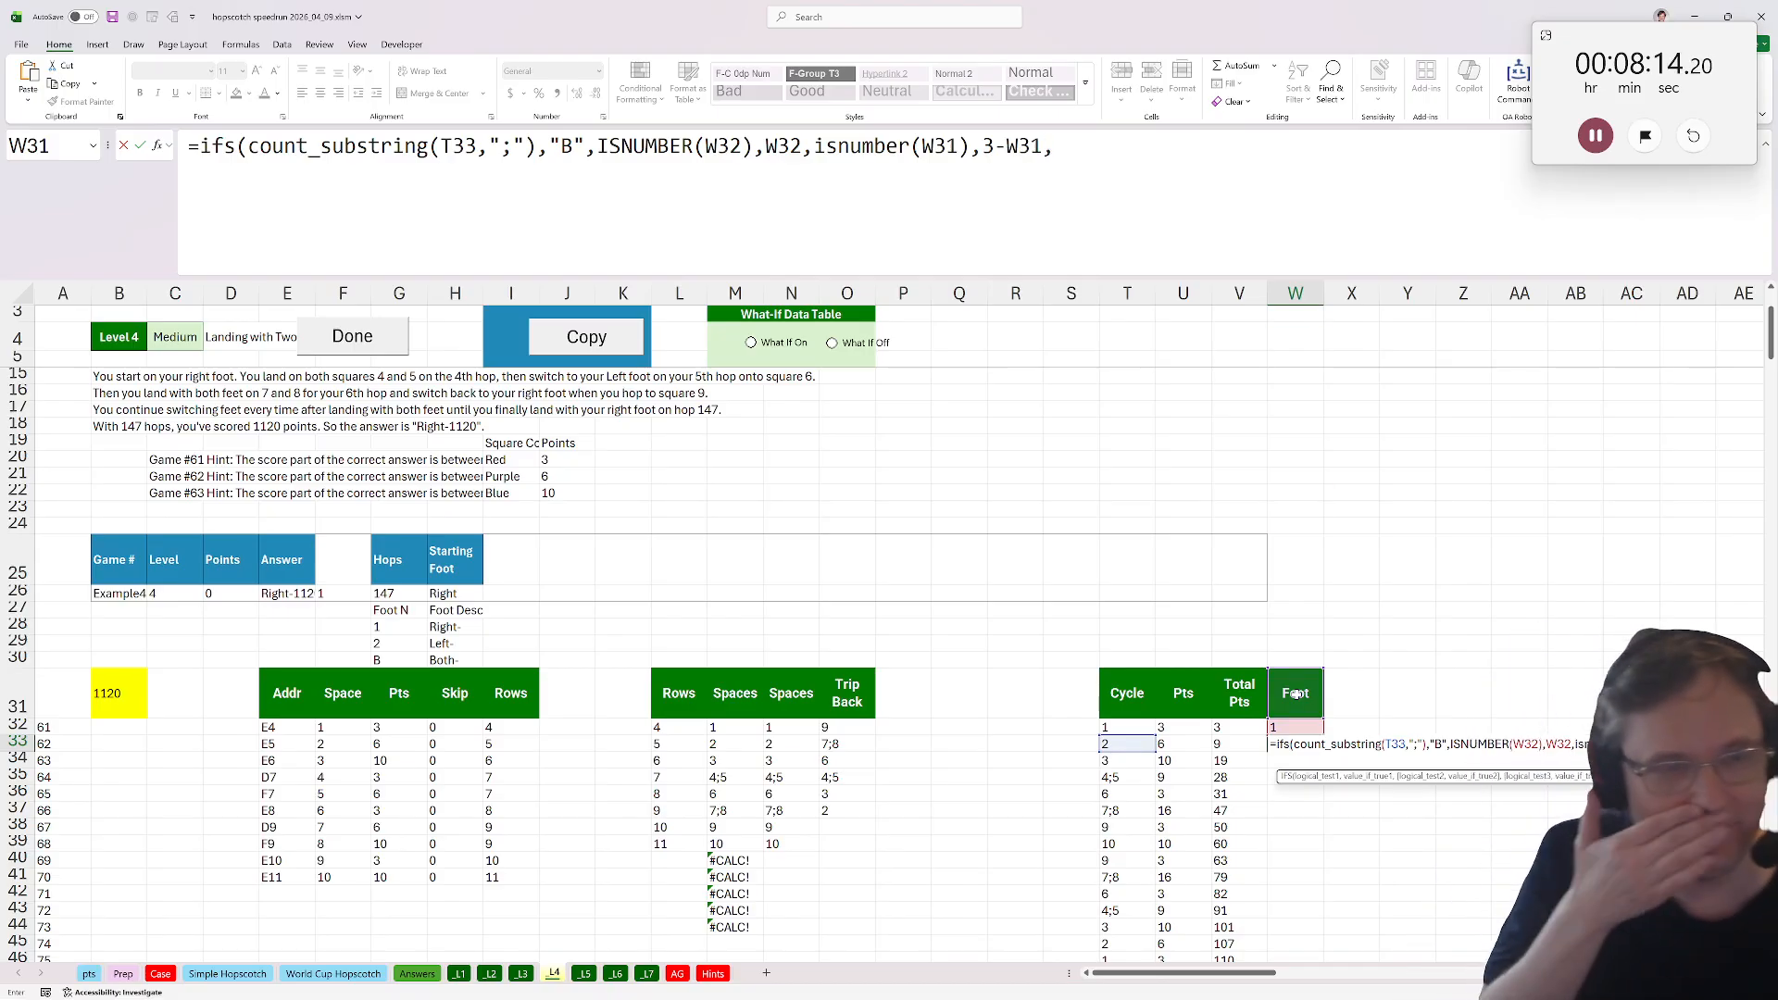
text(isnumber()
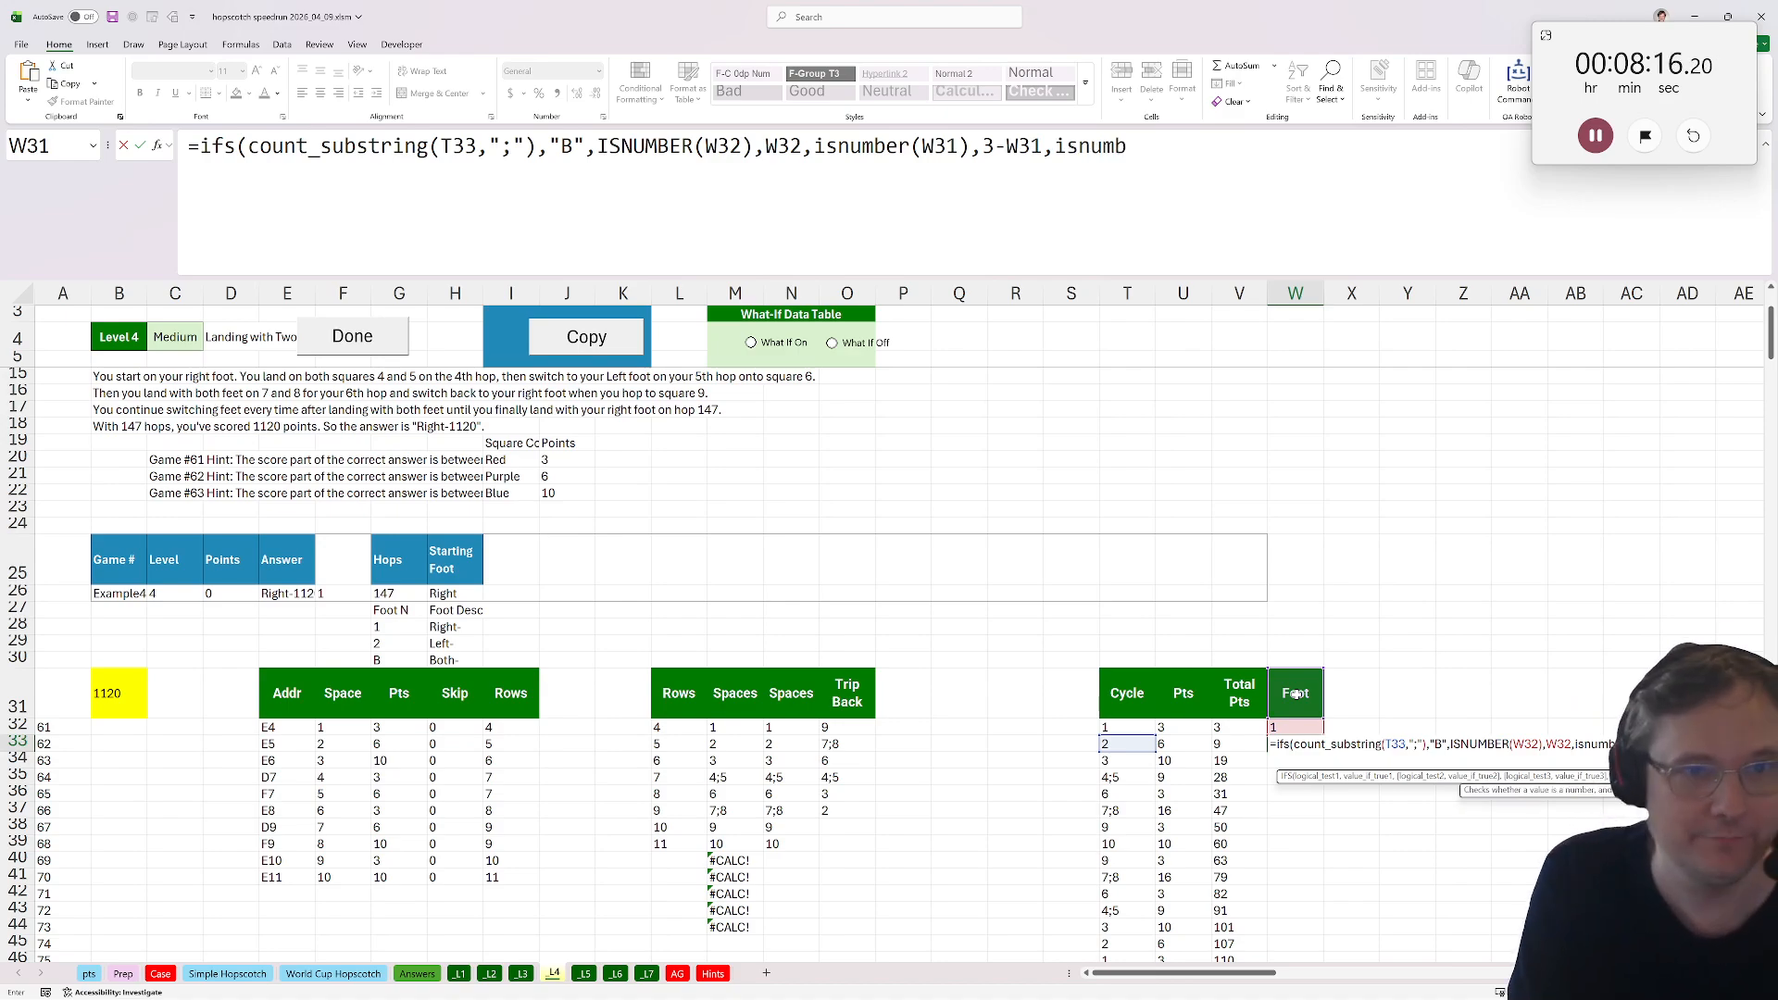
click(1301, 656)
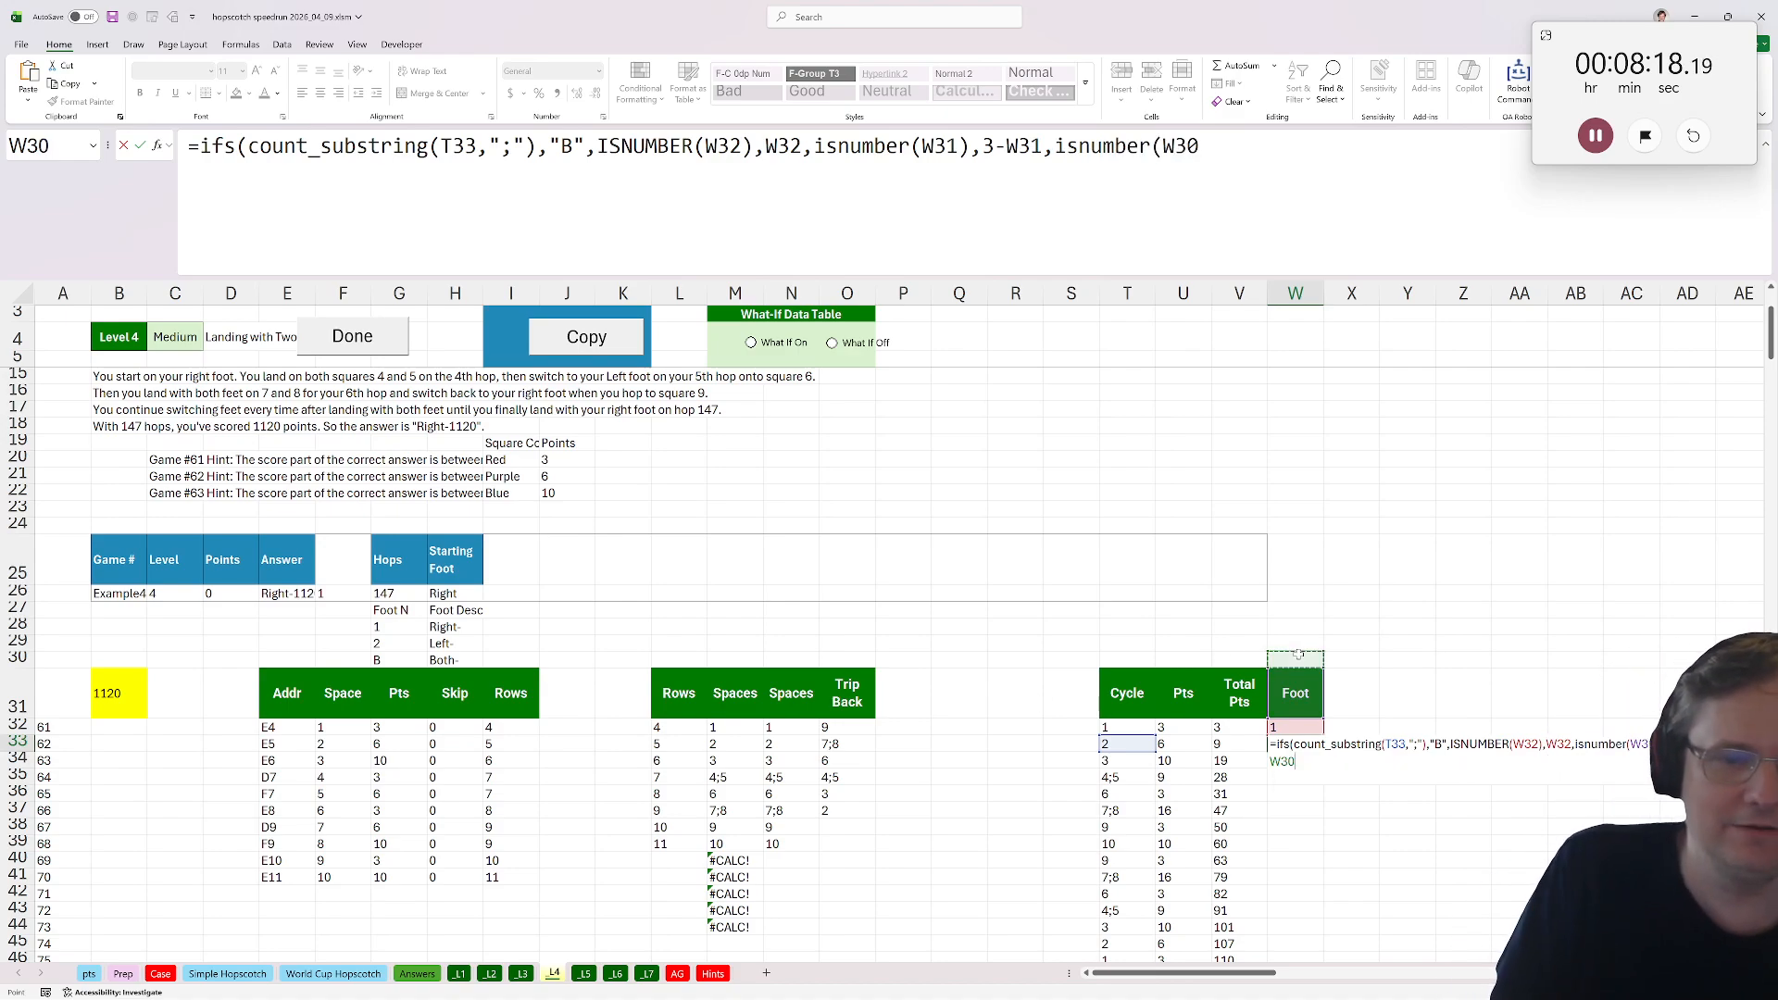
text())
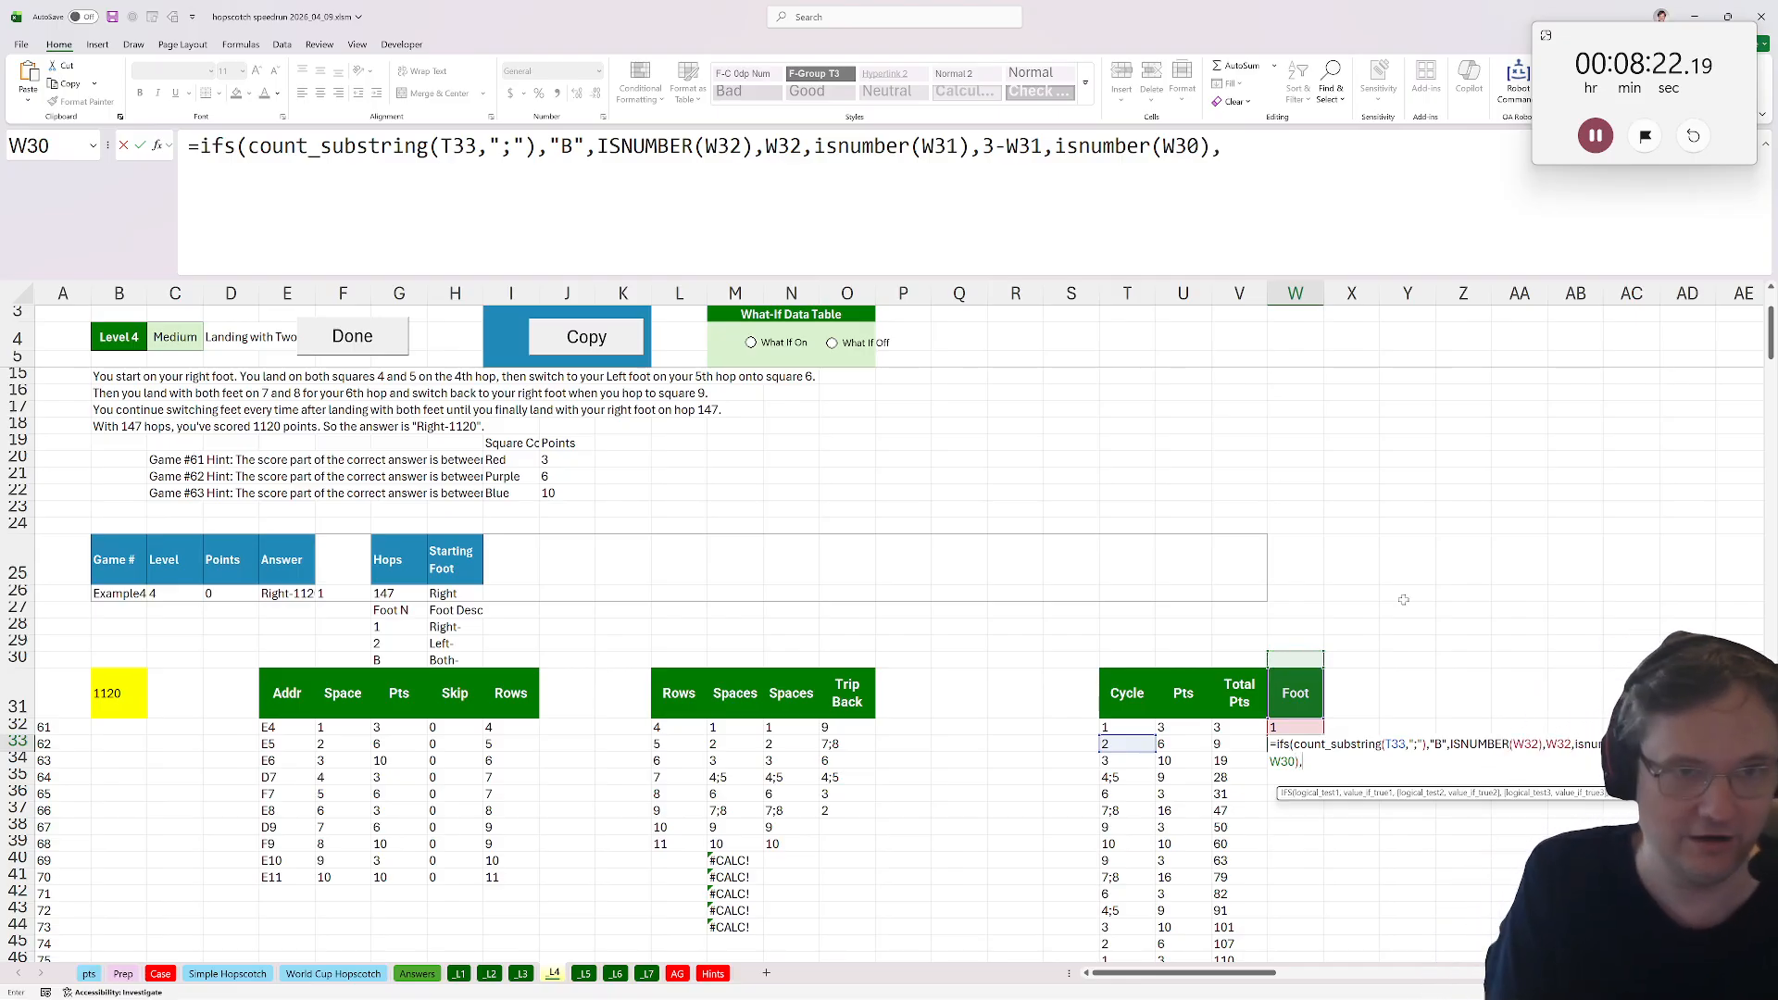
text(,3-W30))
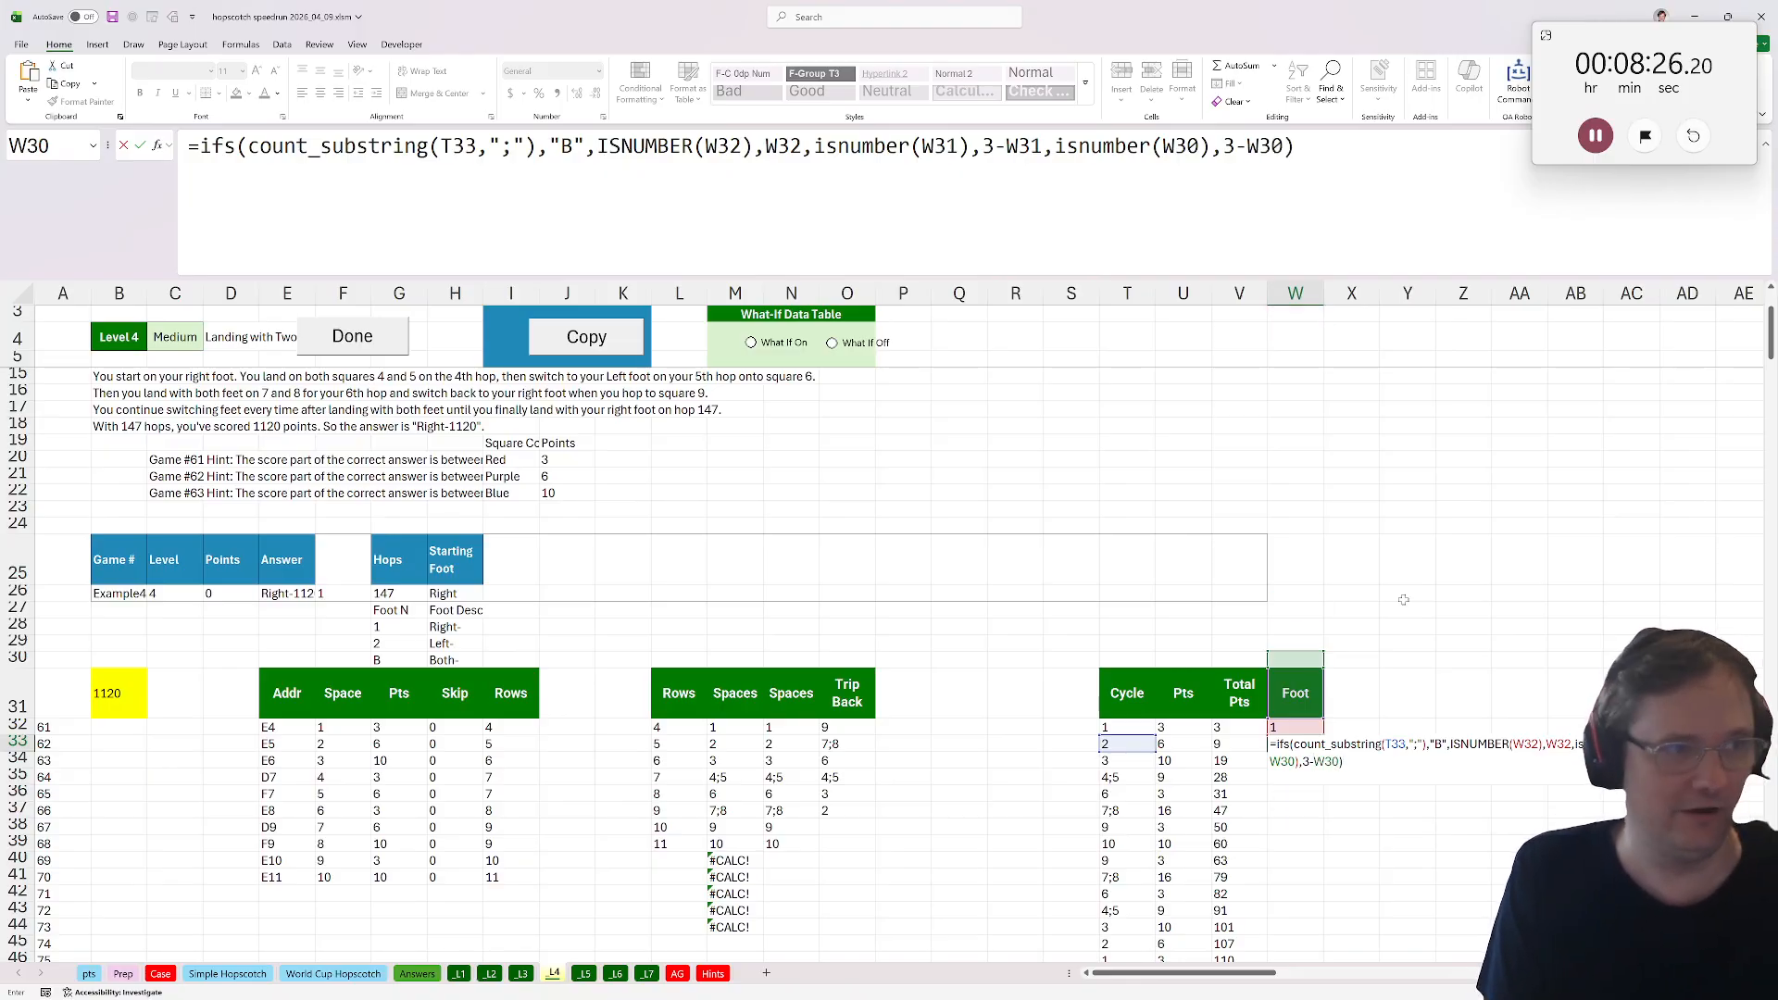
key(BackSpace)
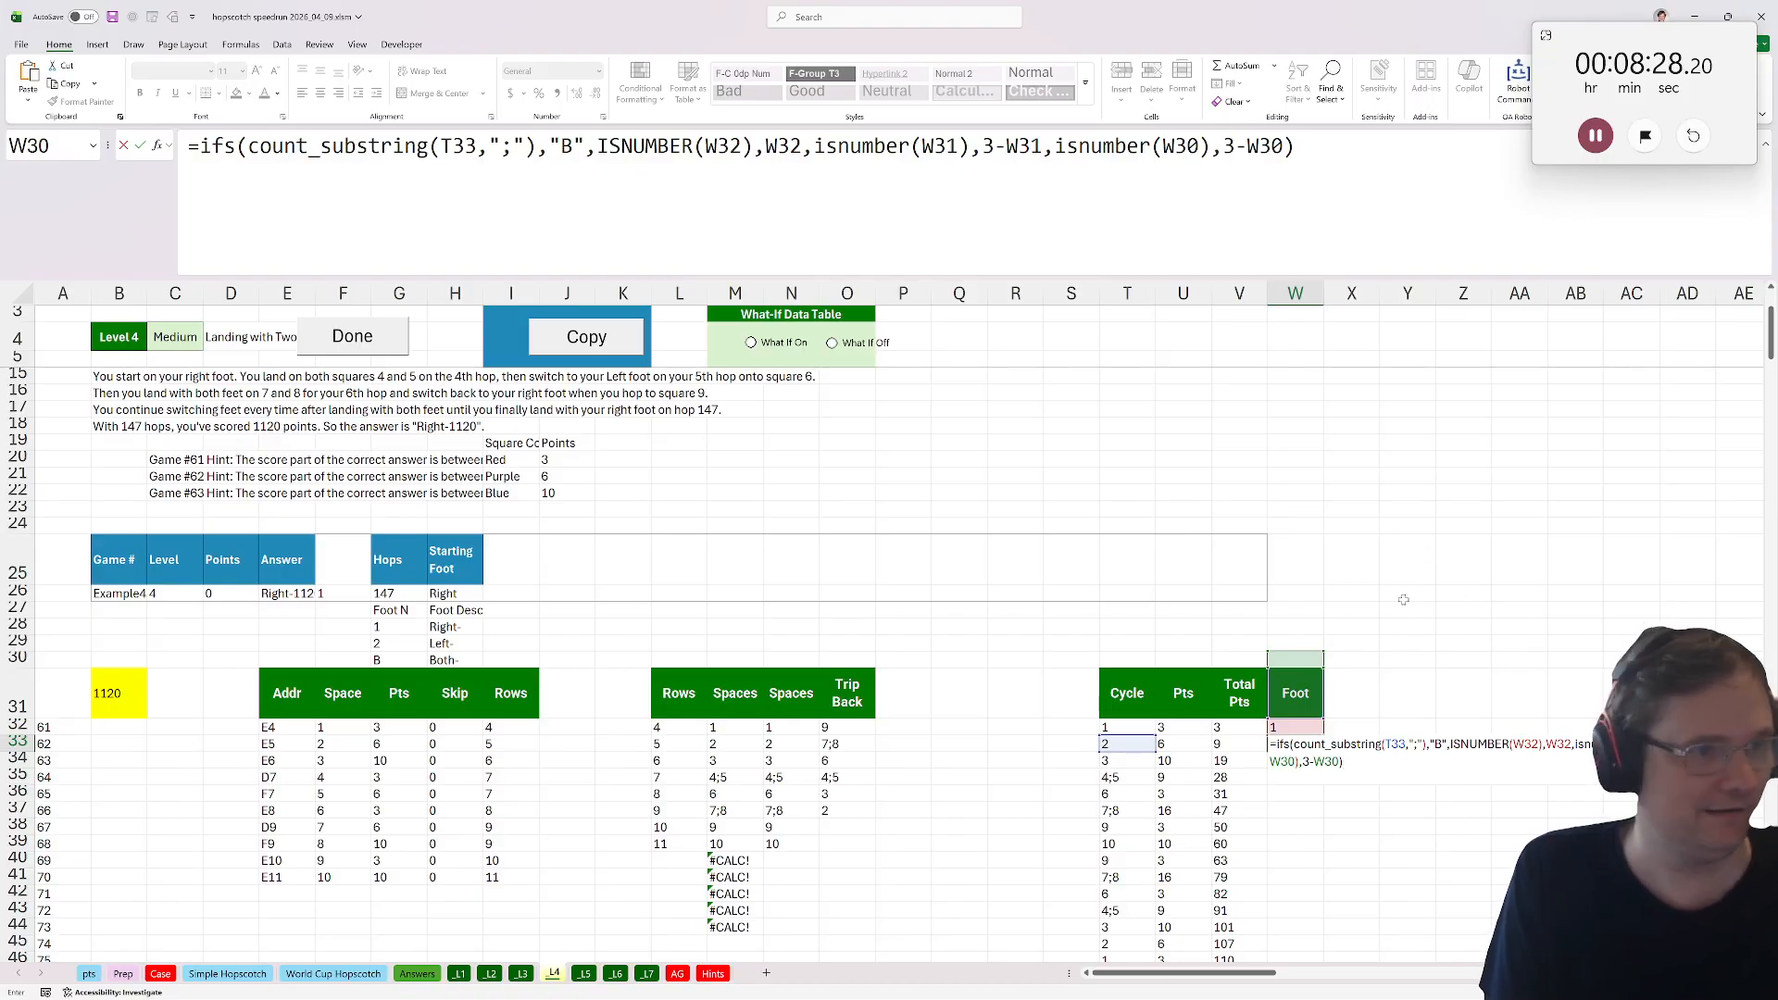
key(ctrl+Return)
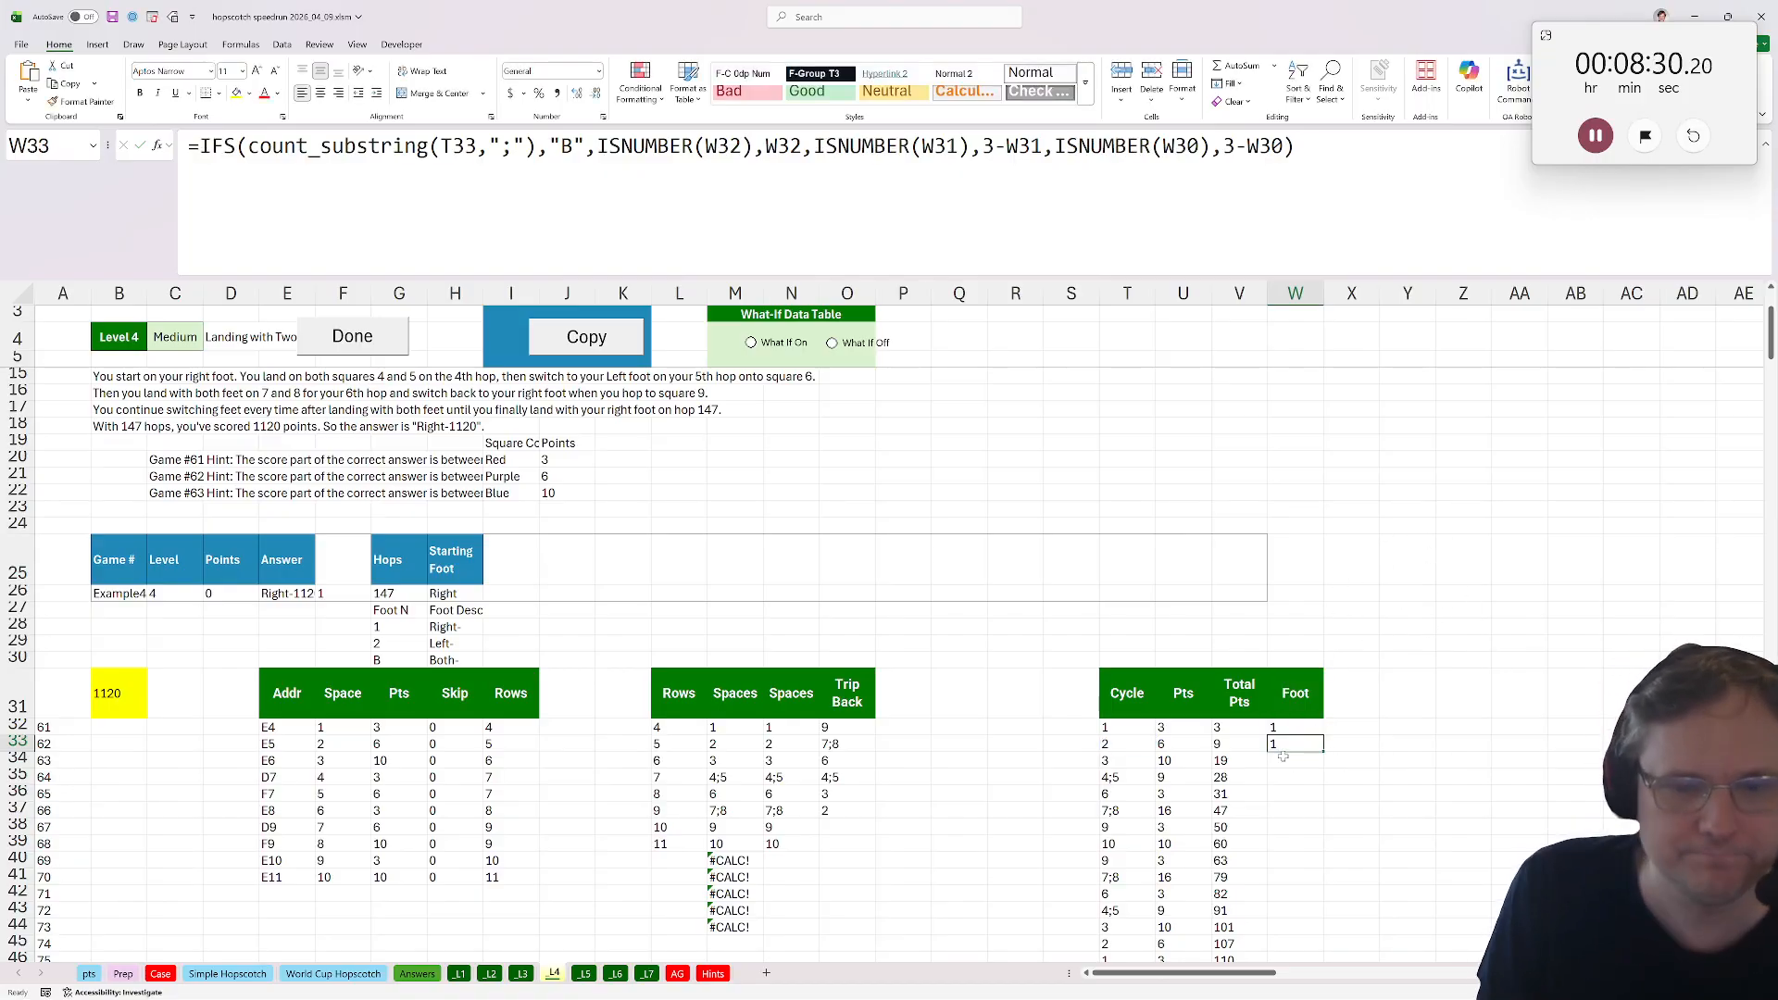
double_click(1329, 748)
drag(1296, 736, 1294, 771)
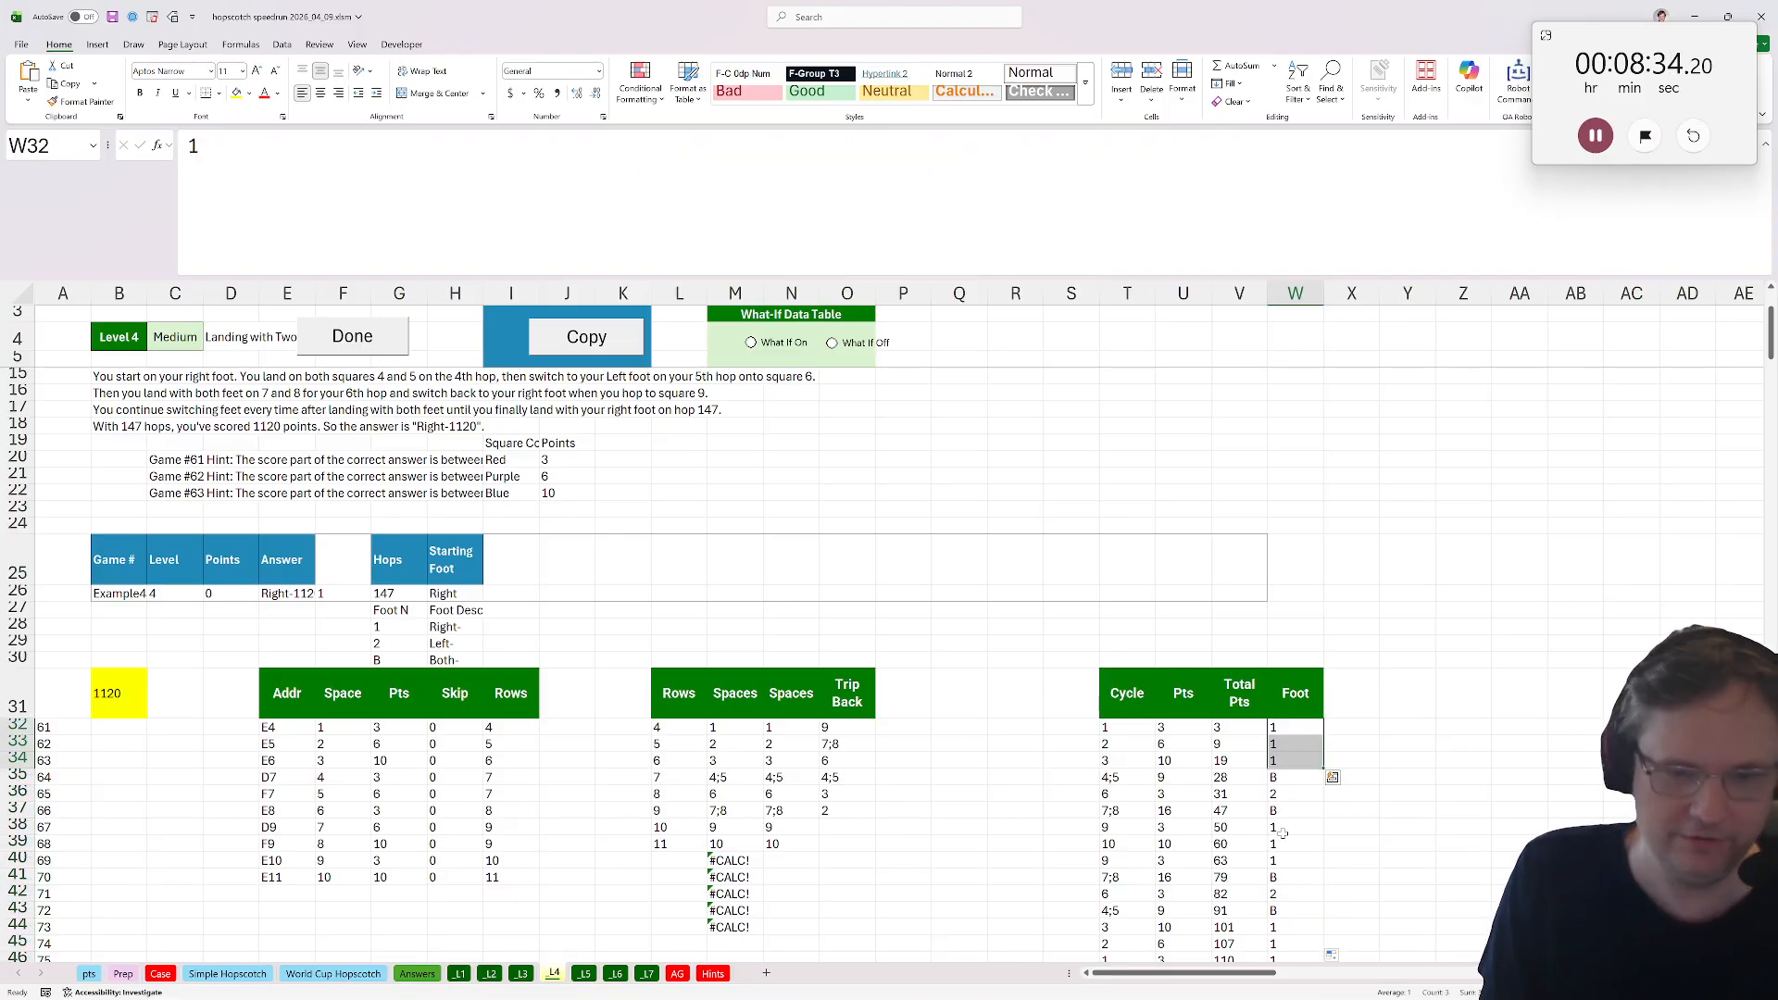
In B31, prefix the answer formula with INDEX(W32:W427,G26)& so the landing foot precedes the total points.
click(123, 686)
click(200, 147)
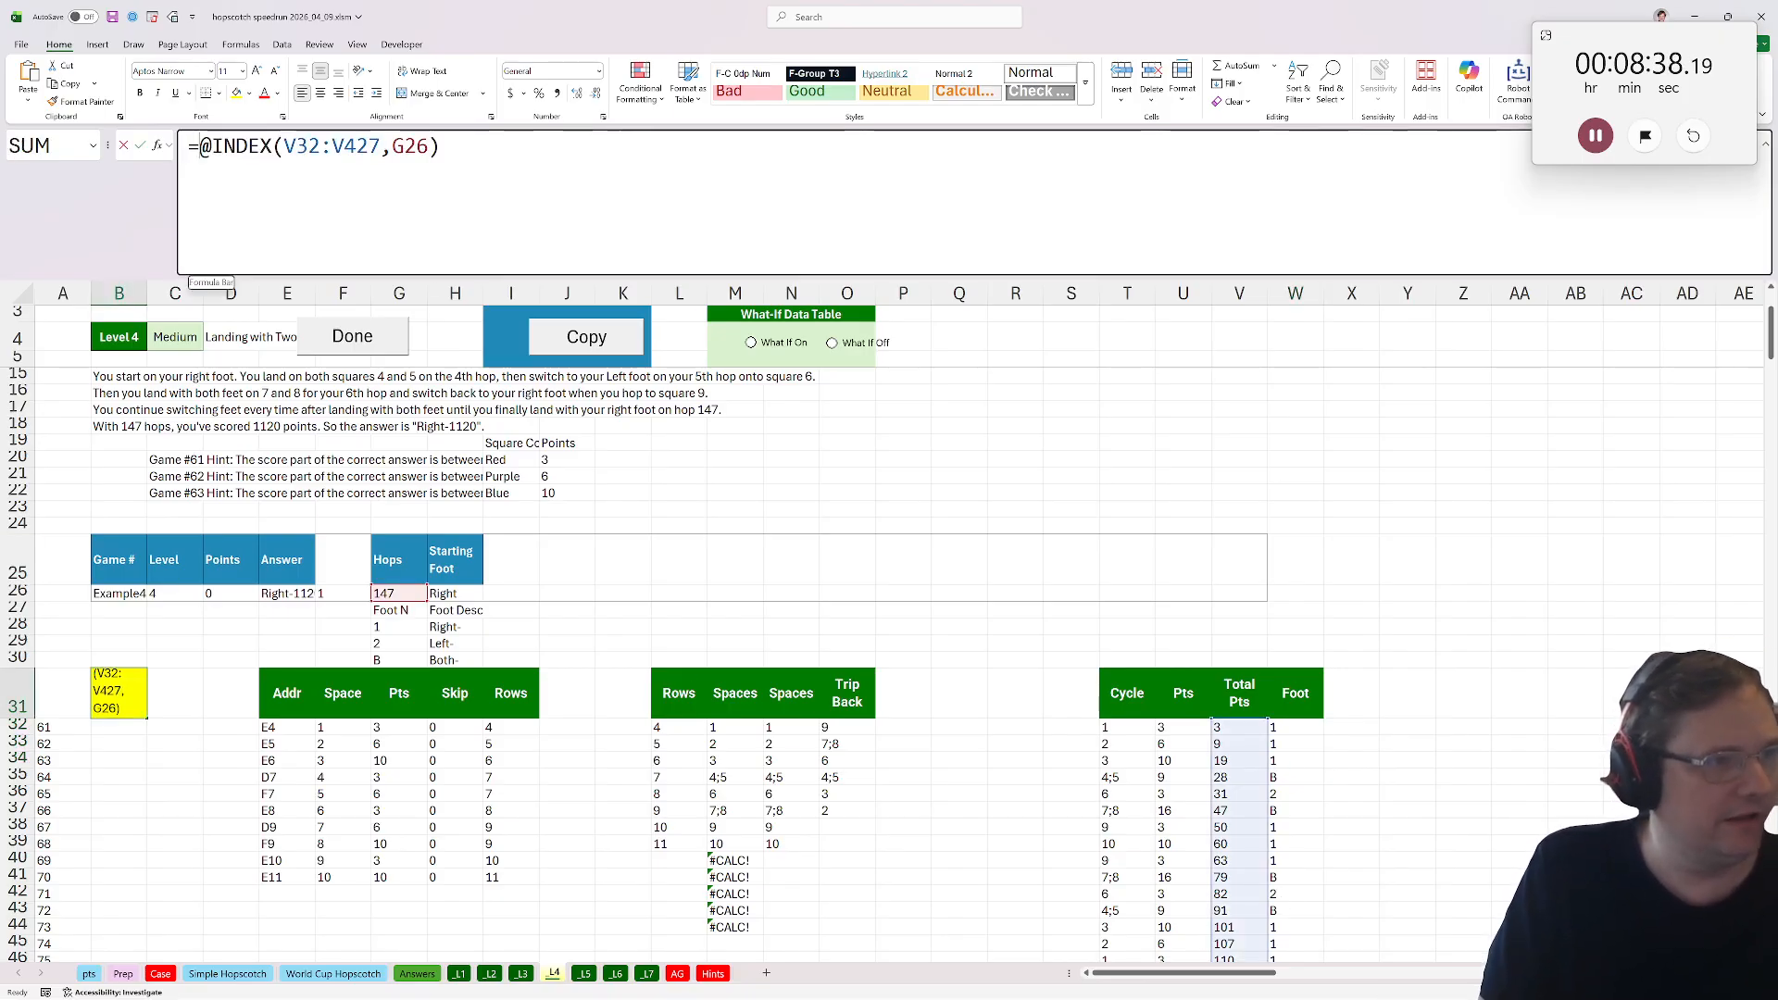
text(xl)
key(BackSpace)
key(BackSpace)
text(index()
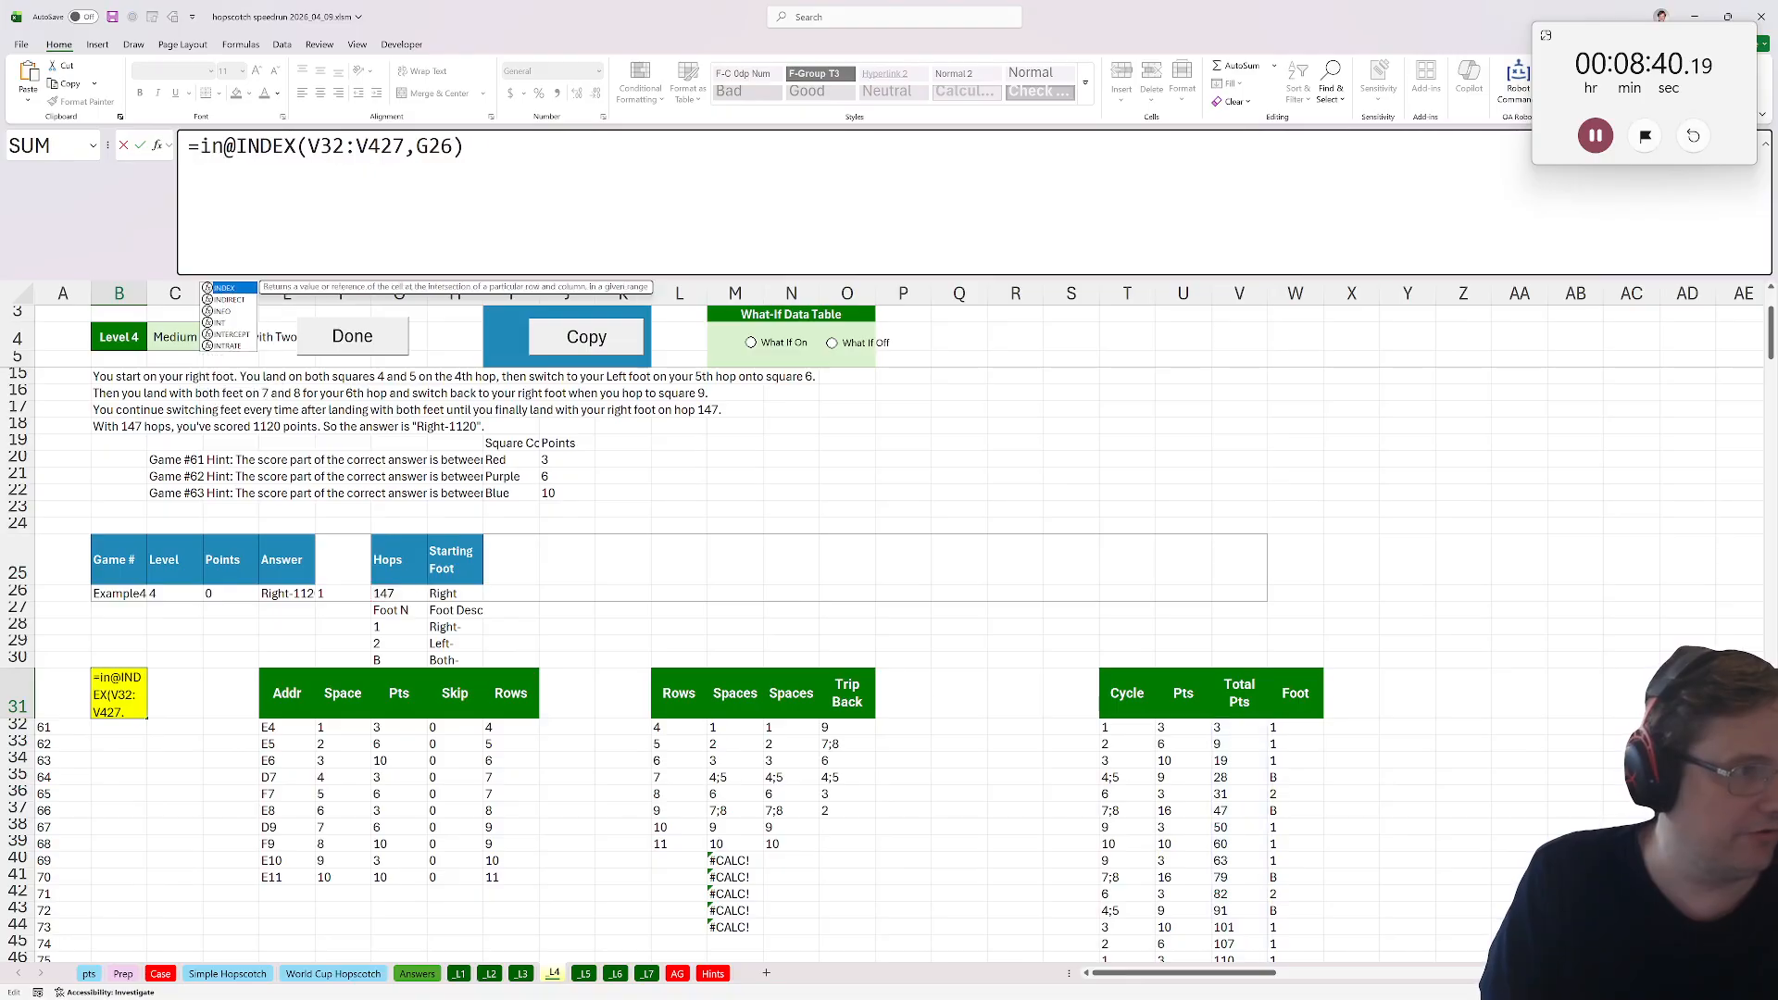
click(1288, 727)
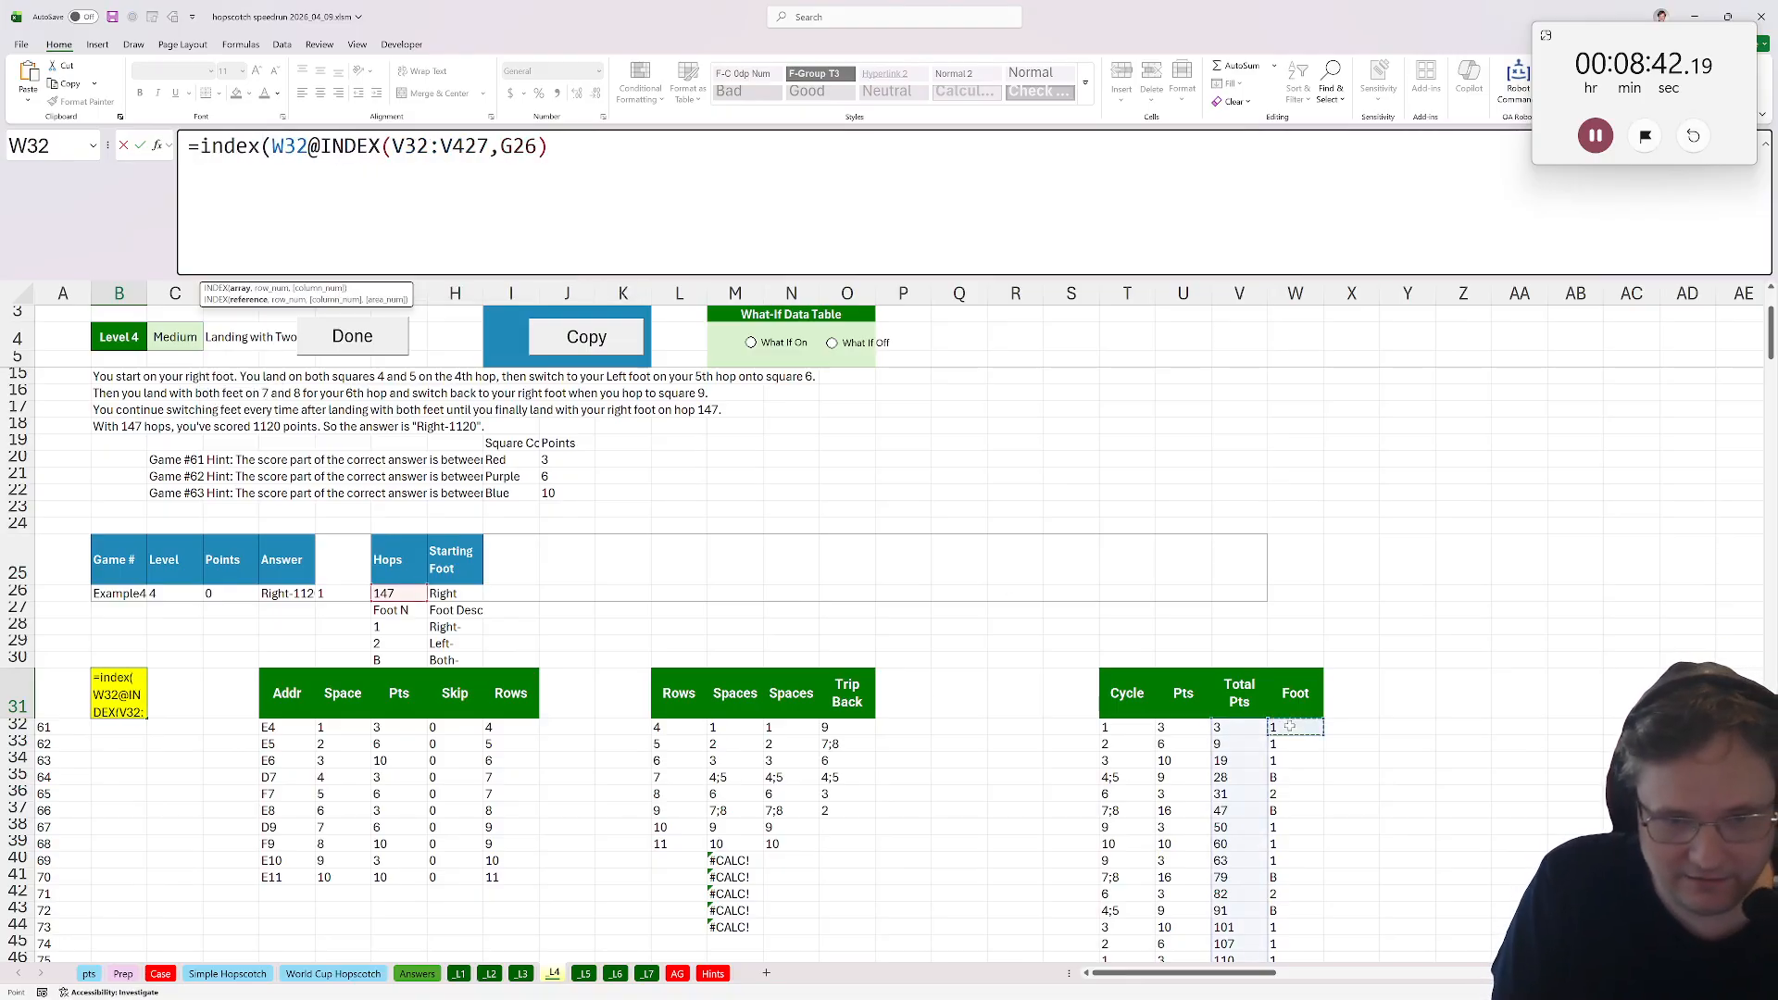
key(ctrl+shift+Down)
text(,)
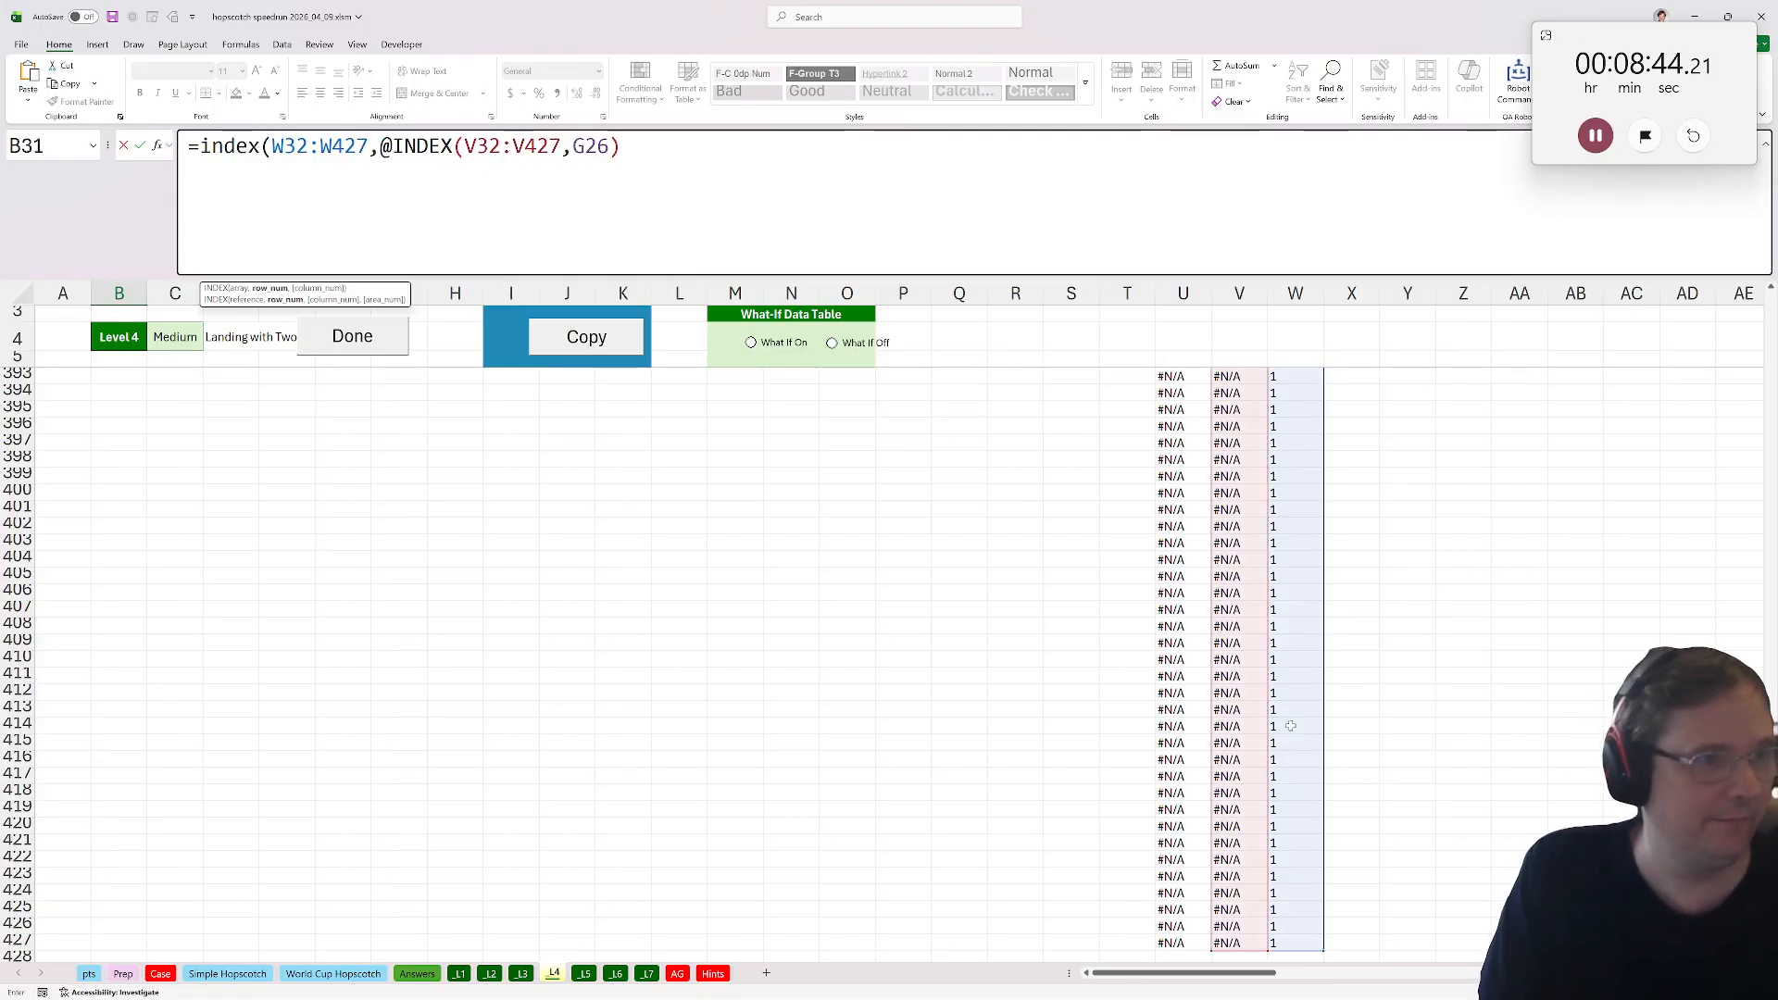
text(G26))
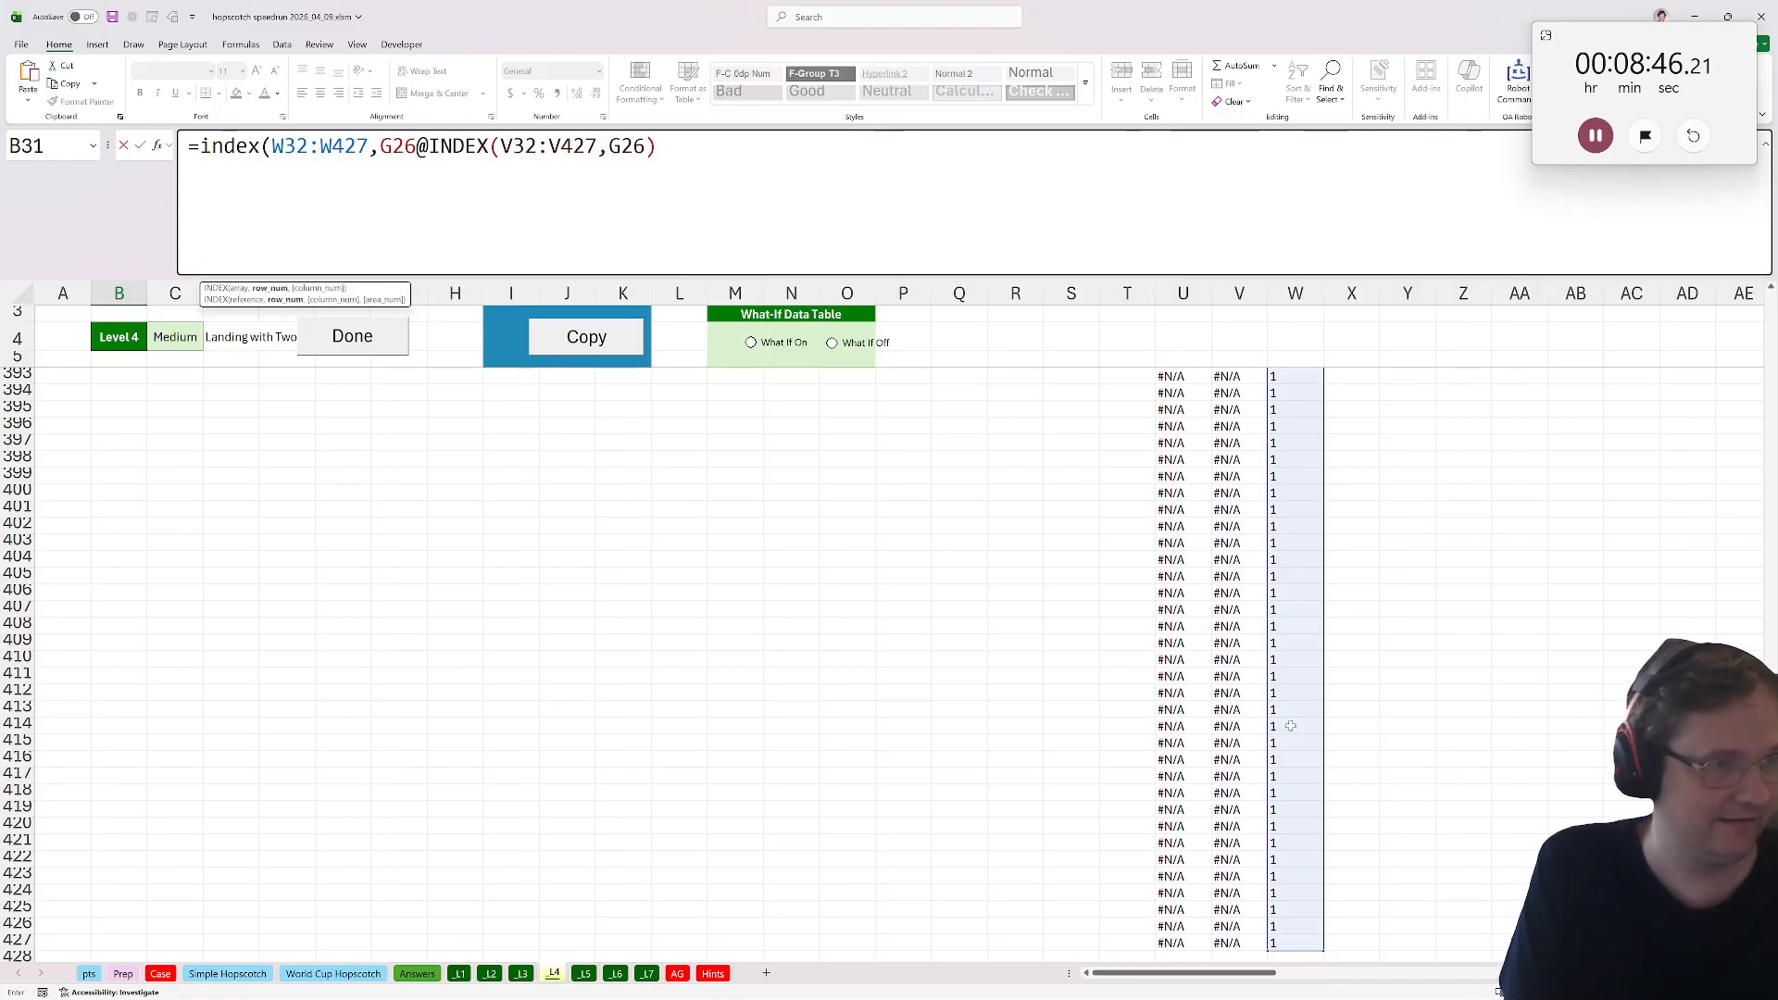
key(Return)
Wrap the foot INDEX in B31 in XLOOKUP against $G$28:$G$30, returning the foot description from $H$28:$H$30.
key(Up)
key(Up)
key(Up)
key(Up)
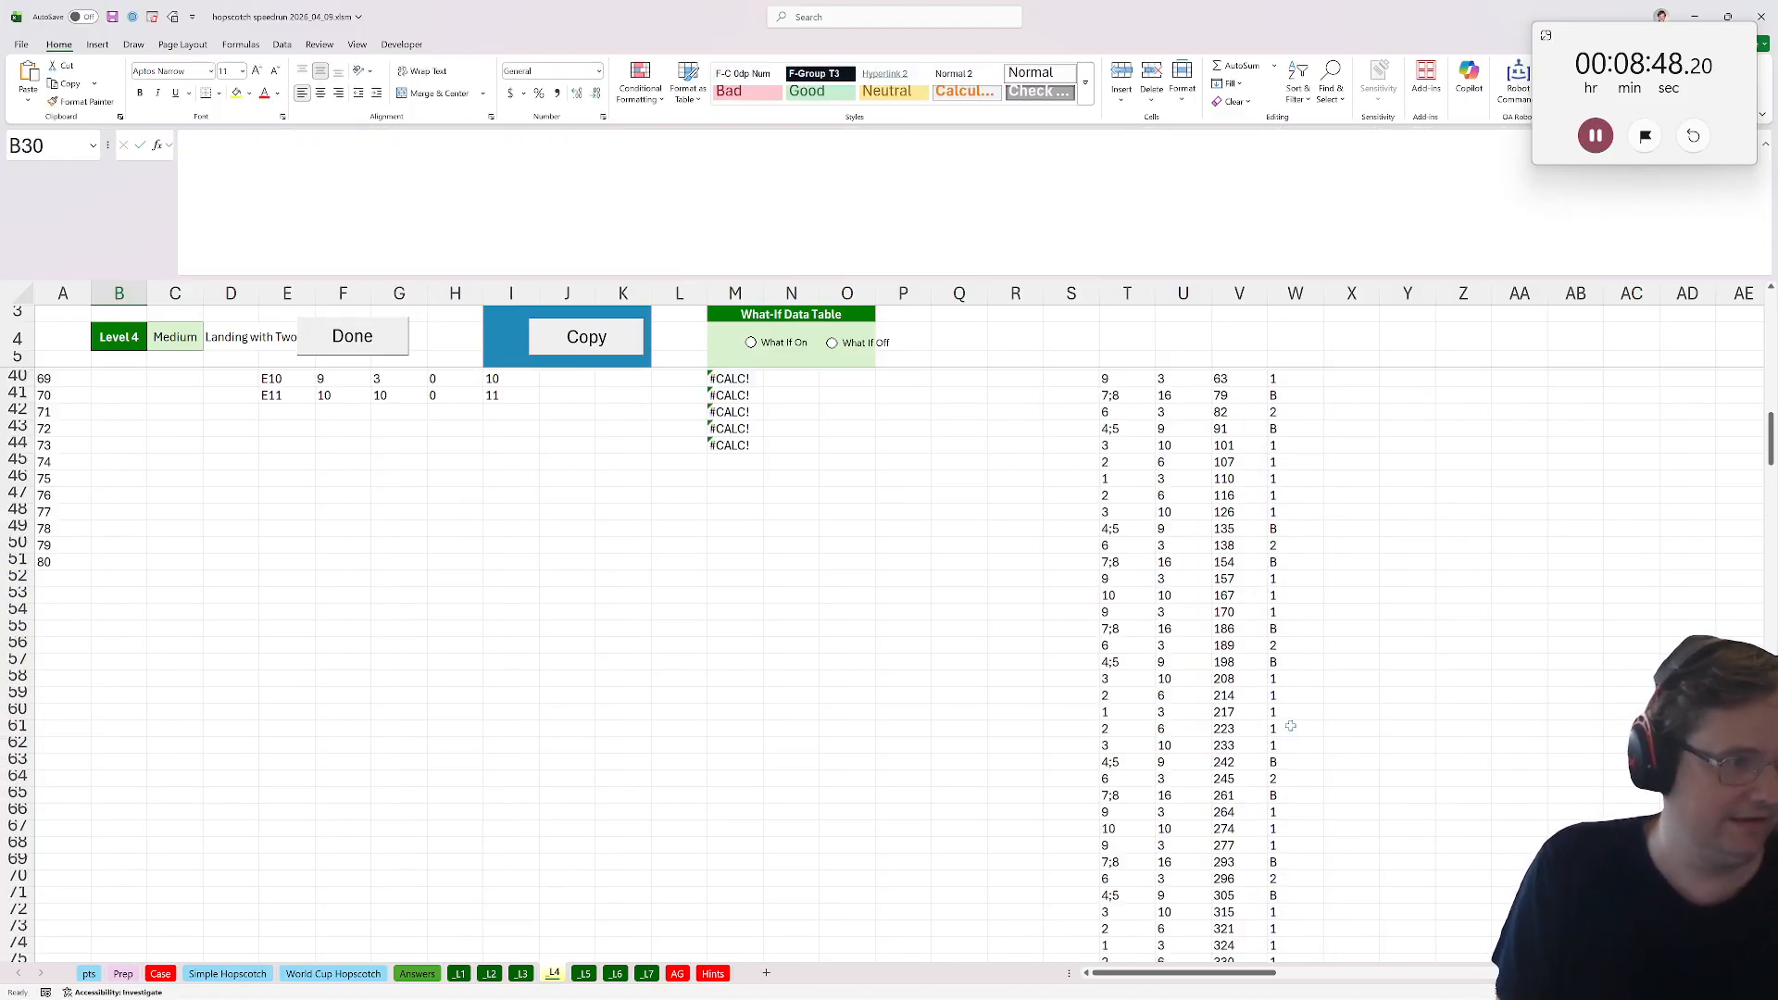
click(79, 437)
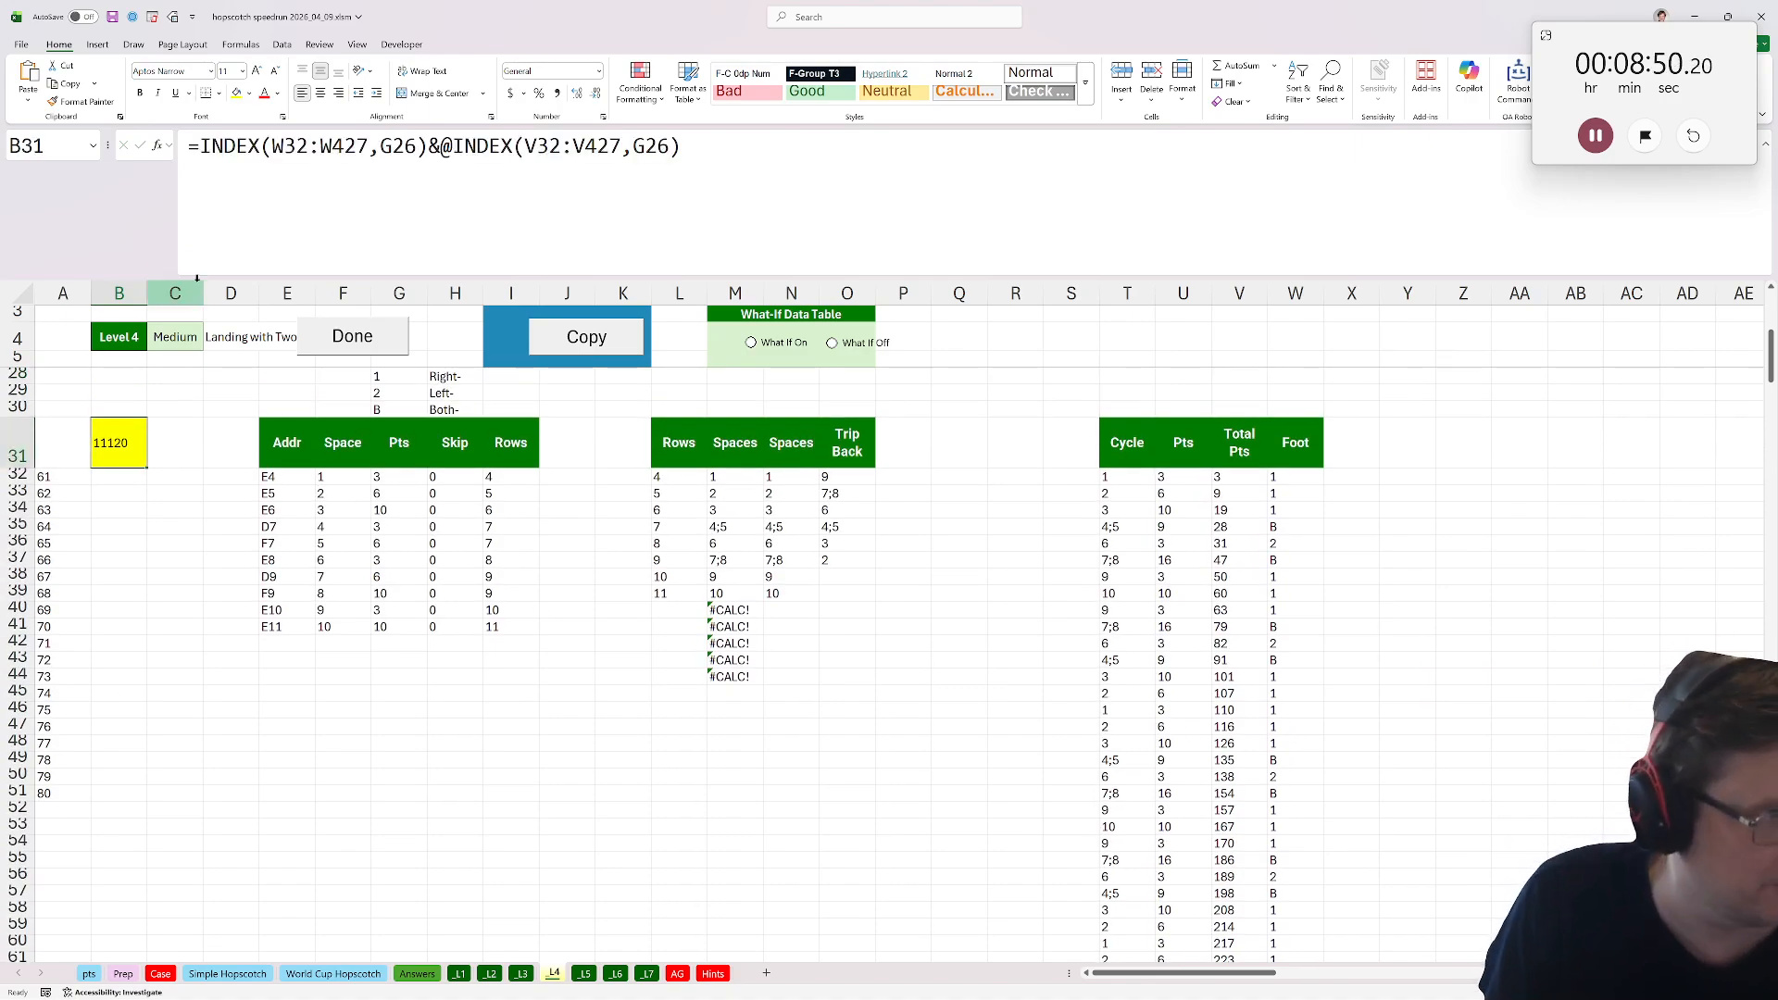
click(197, 145)
text(xlookuP()
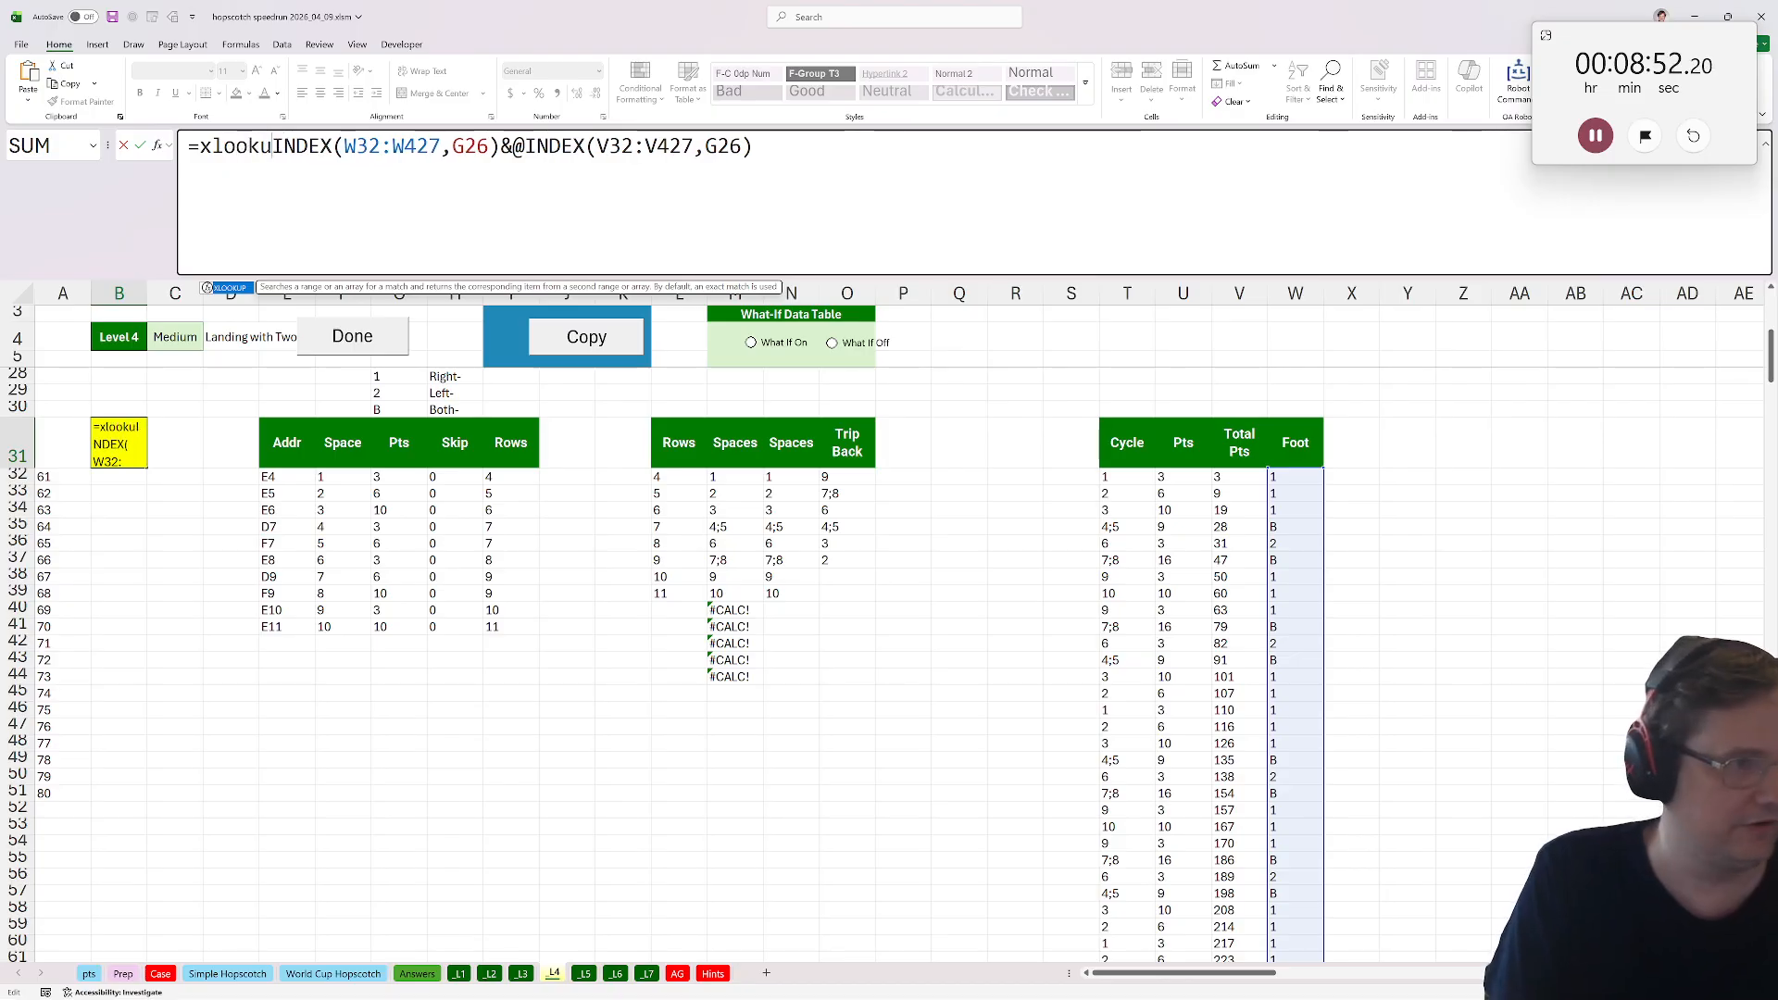
click(525, 146)
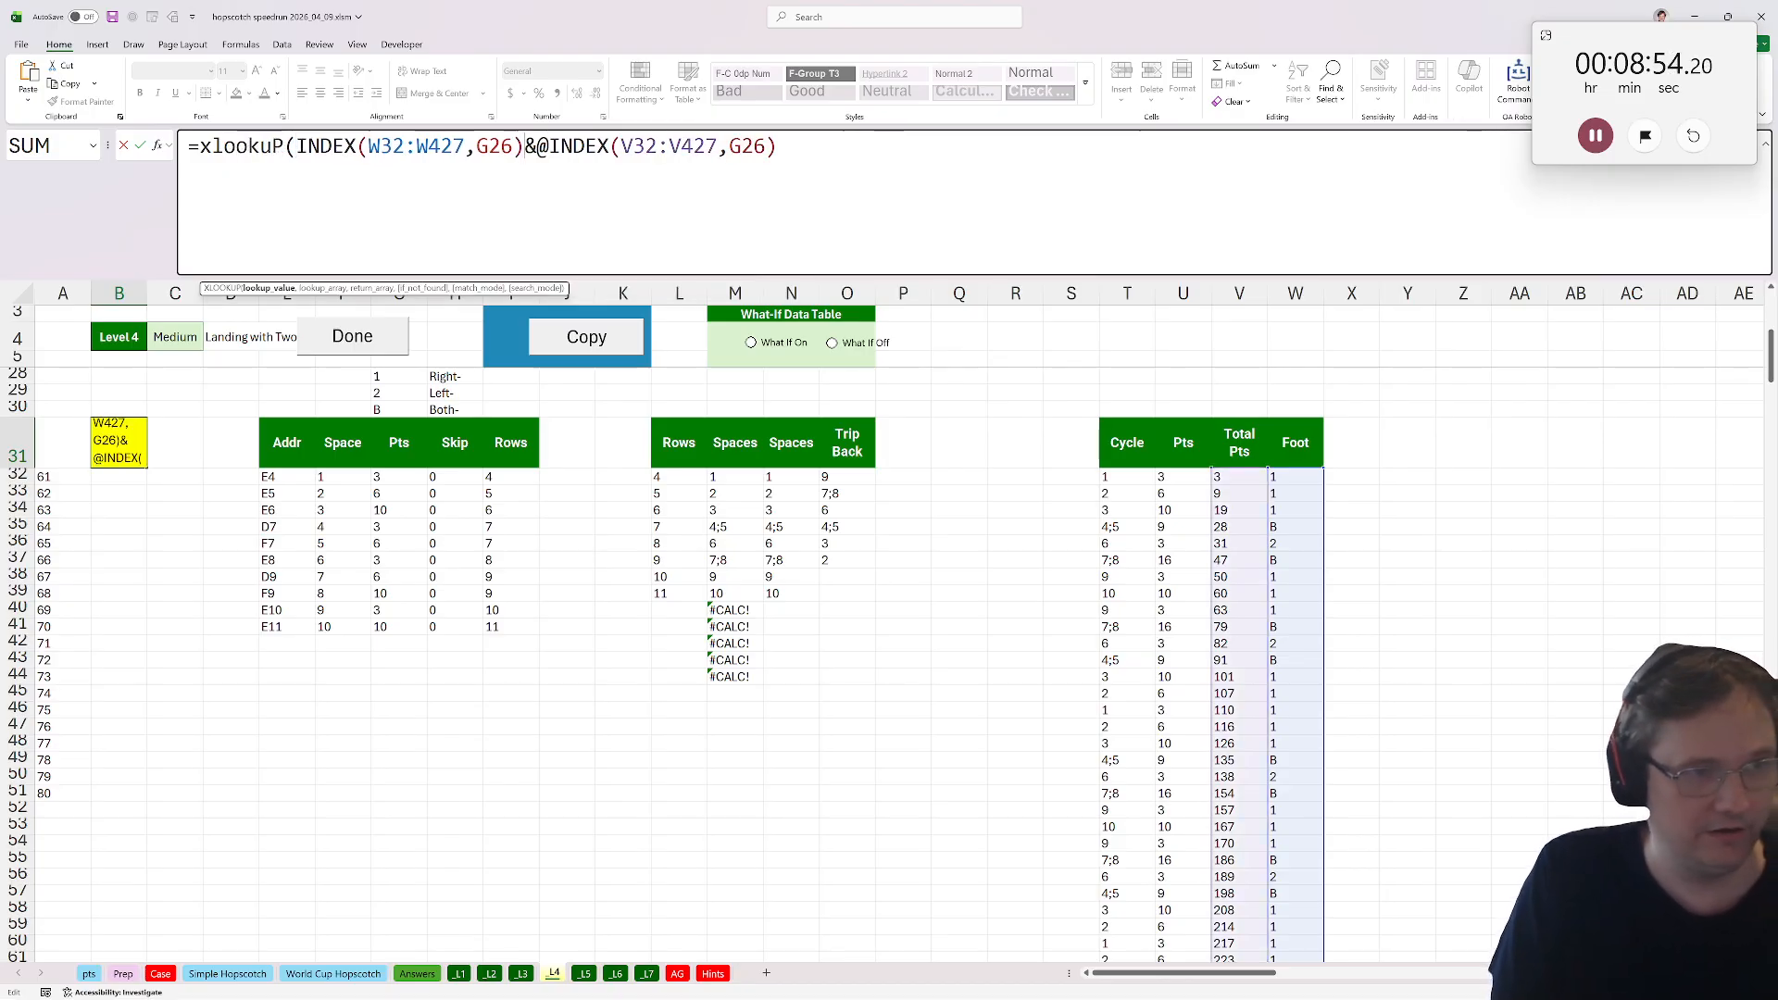
text(,)
scroll(408, 398, up, 1)
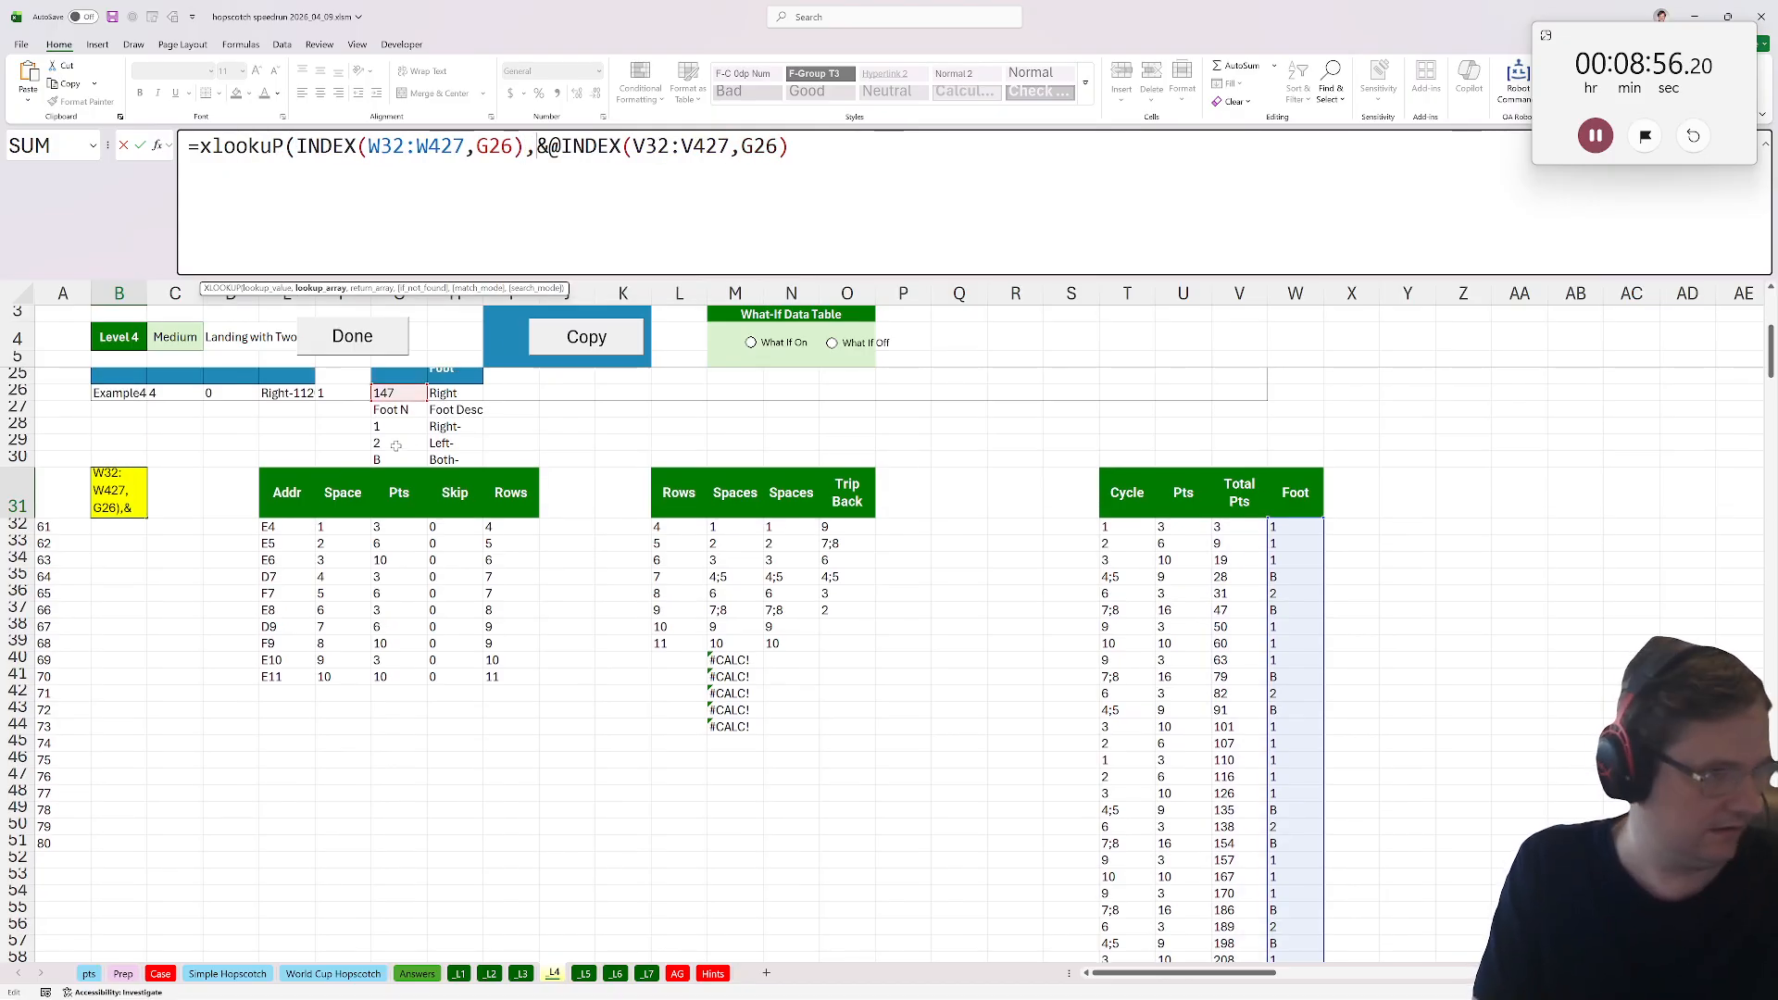
drag(396, 426, 462, 460)
key(F4)
text(,)
key(F4)
text())
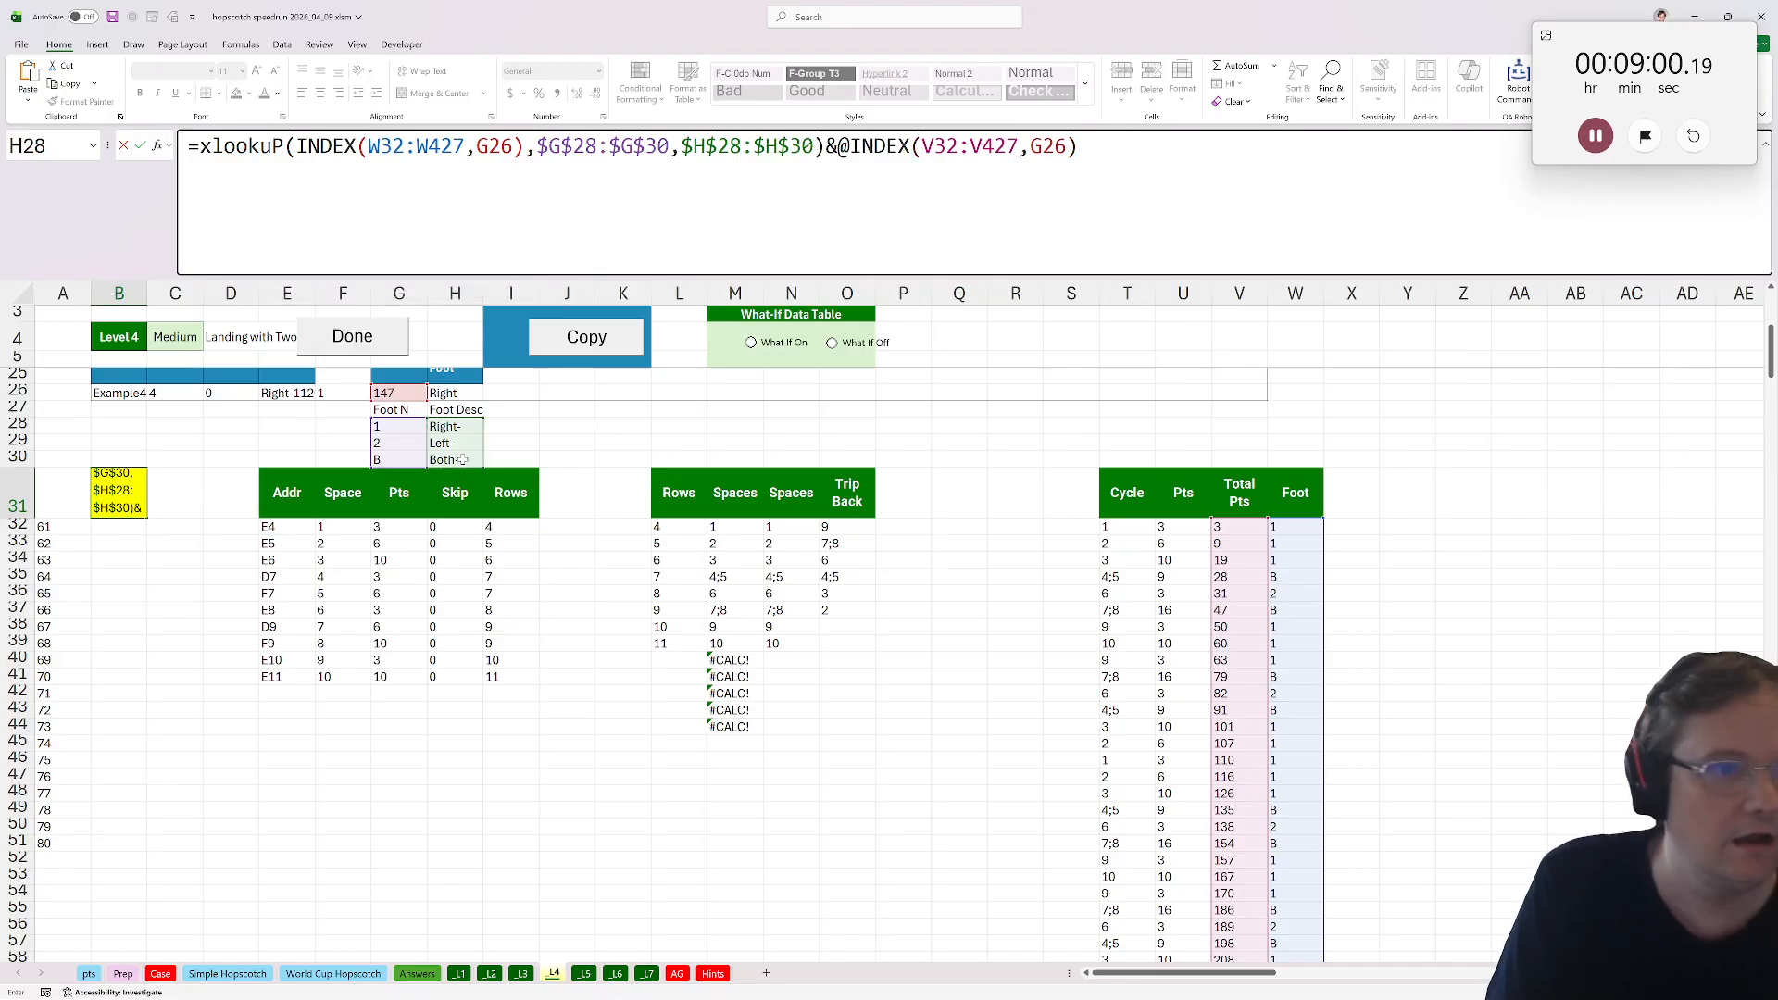
key(ctrl+Return)
Mark Level 4 as done and copy the hopscotch model into the Level 5 sheet.
click(350, 344)
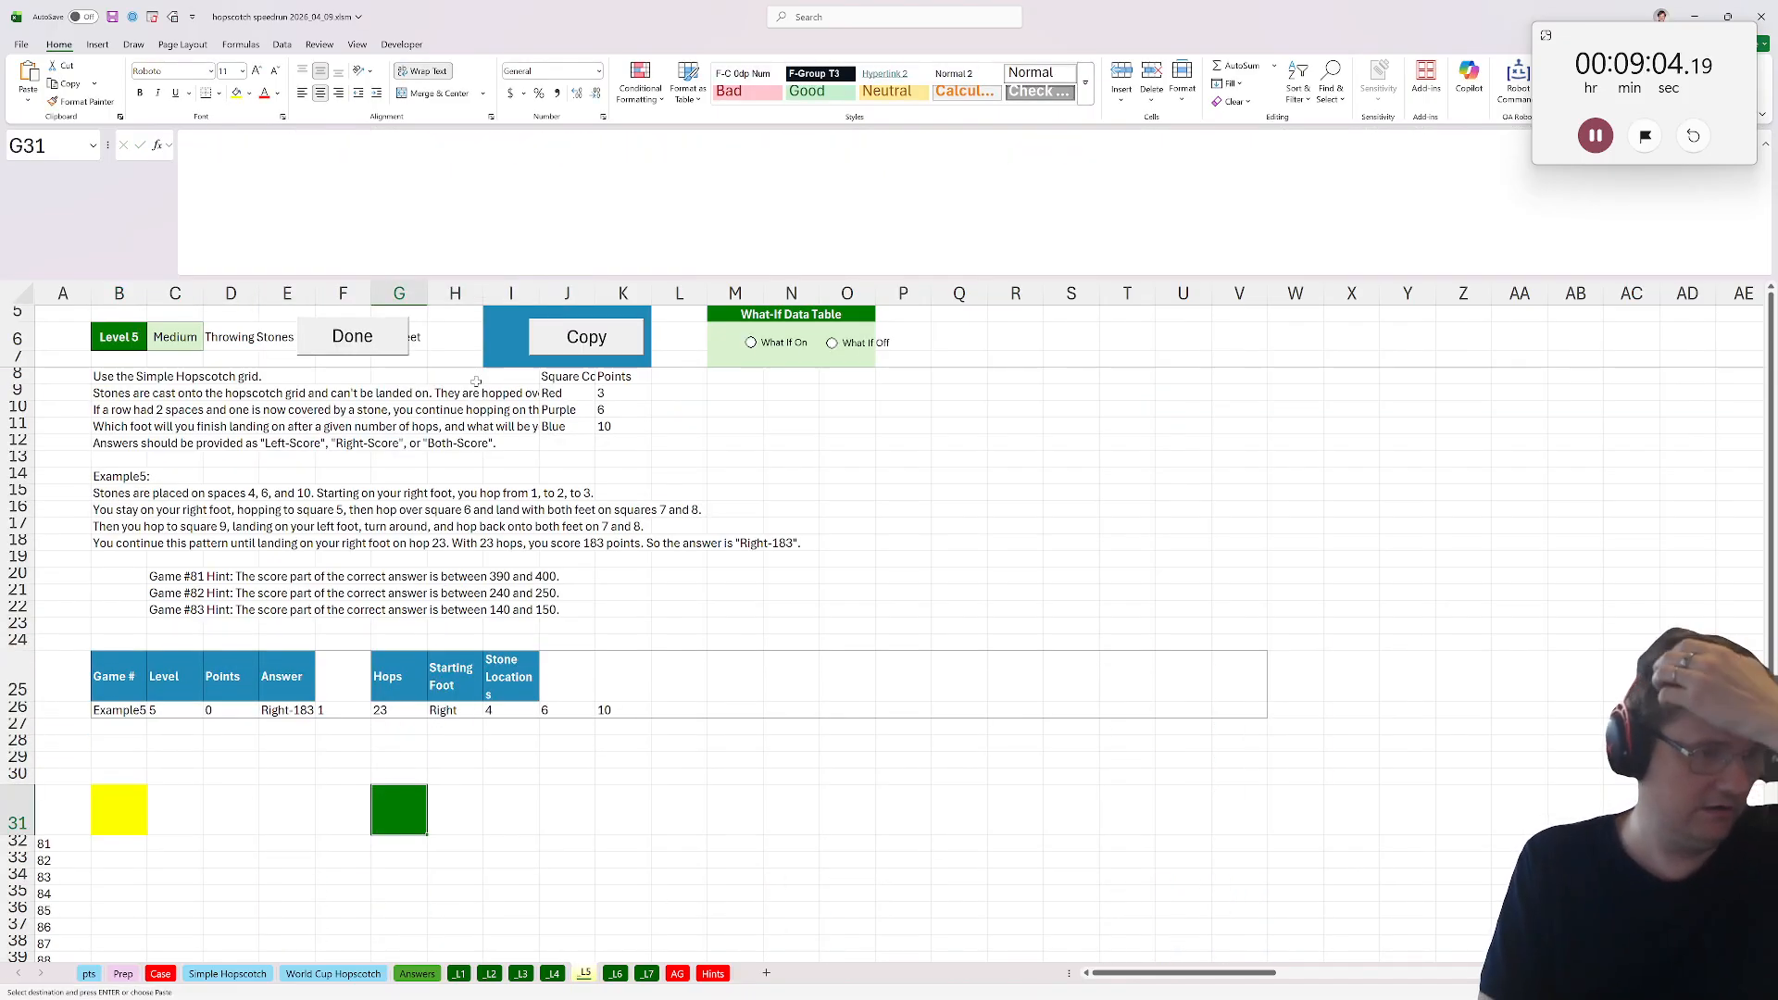
click(574, 339)
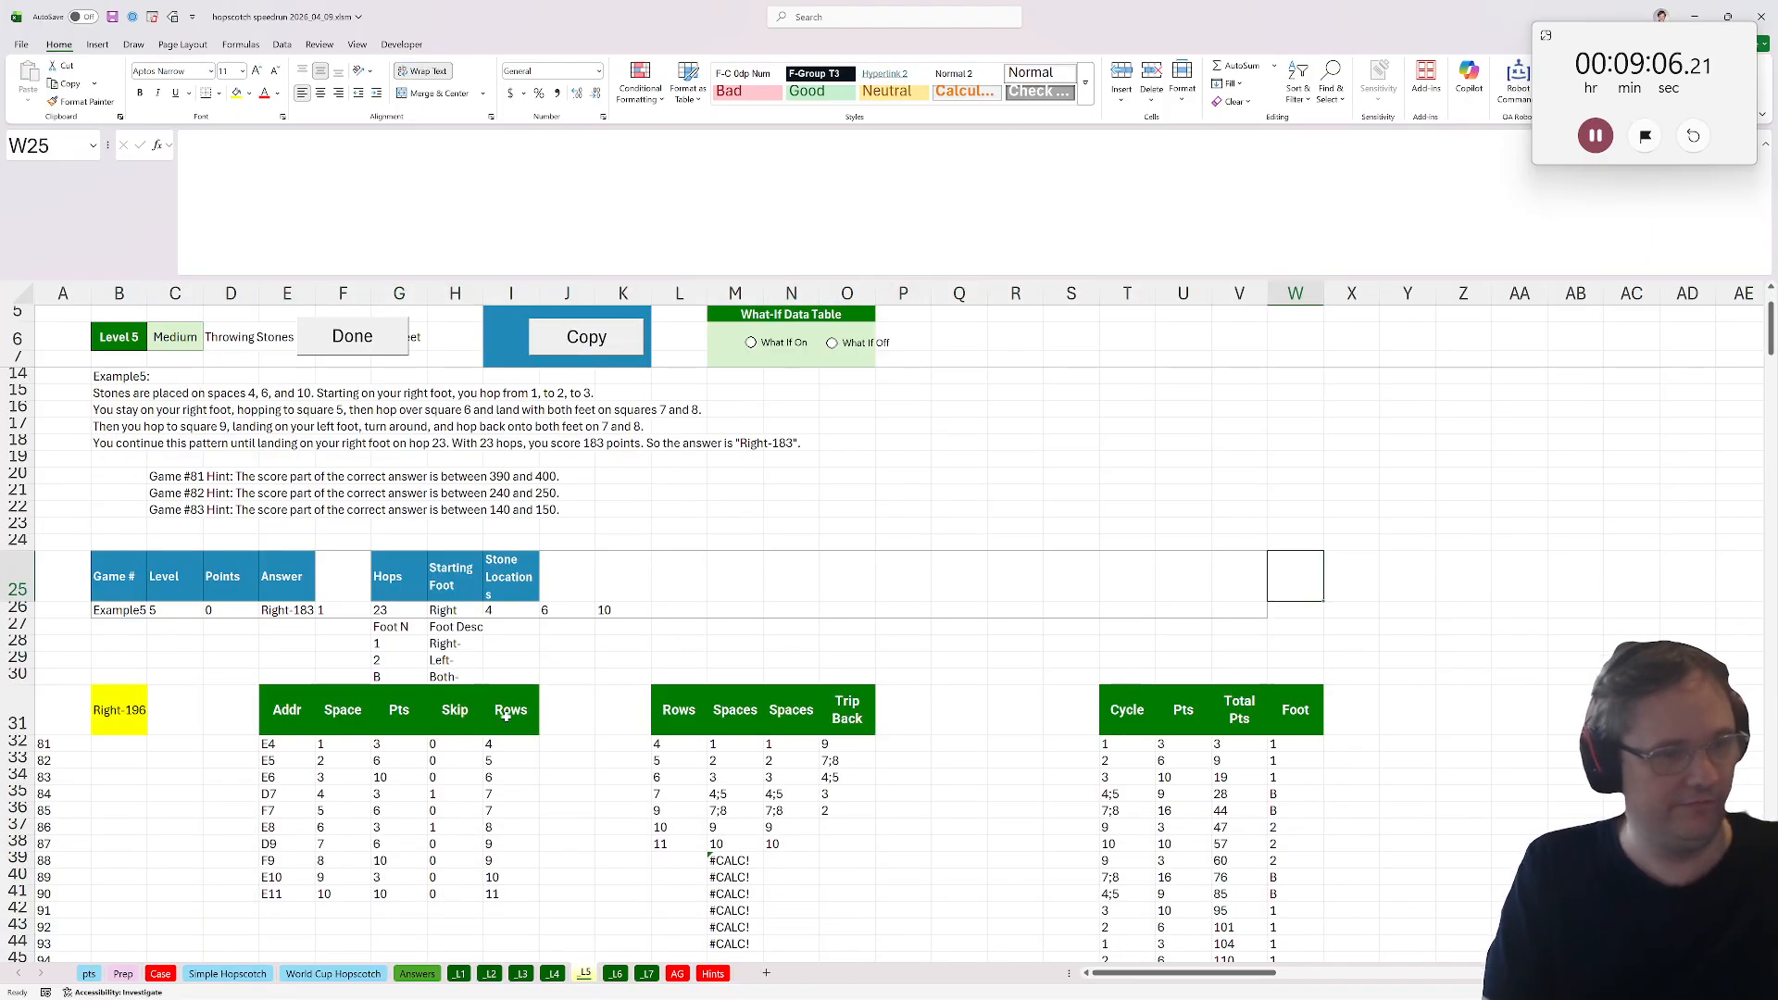
Point the Skip formula in H32 at the stone locations, =exists($I$26:$K$26,F32), and fill it down the column.
click(472, 746)
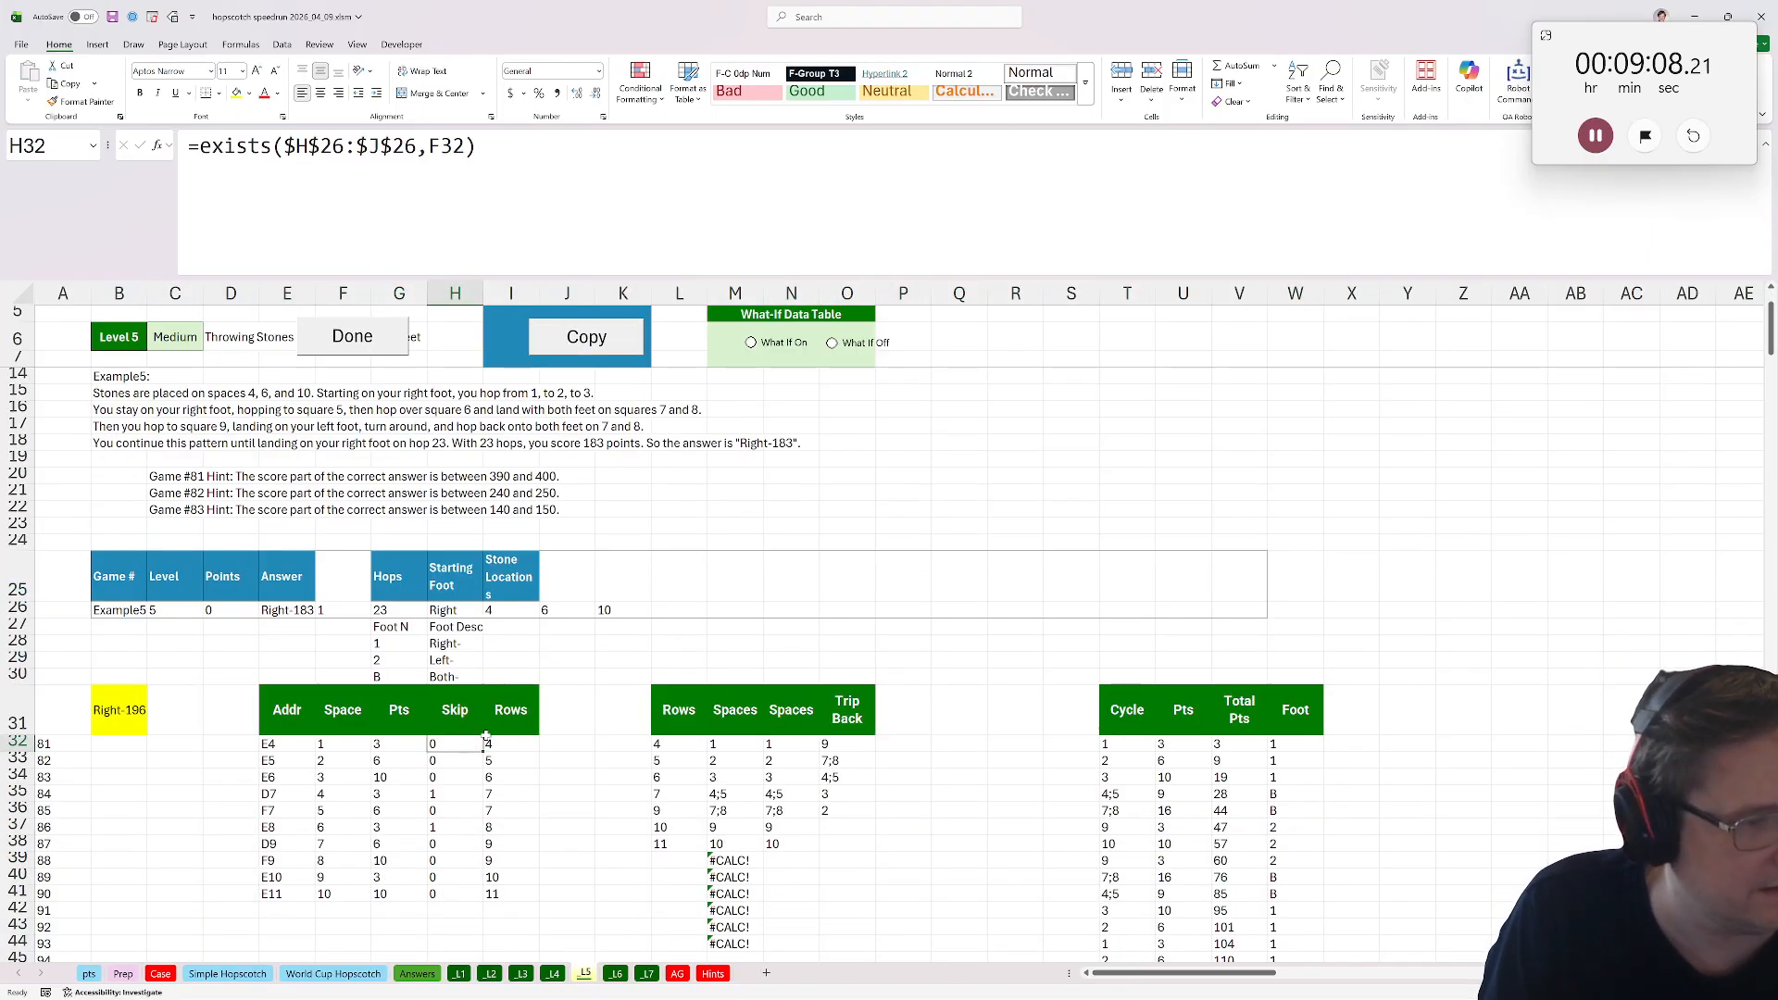
key(F2)
drag(486, 616, 542, 616)
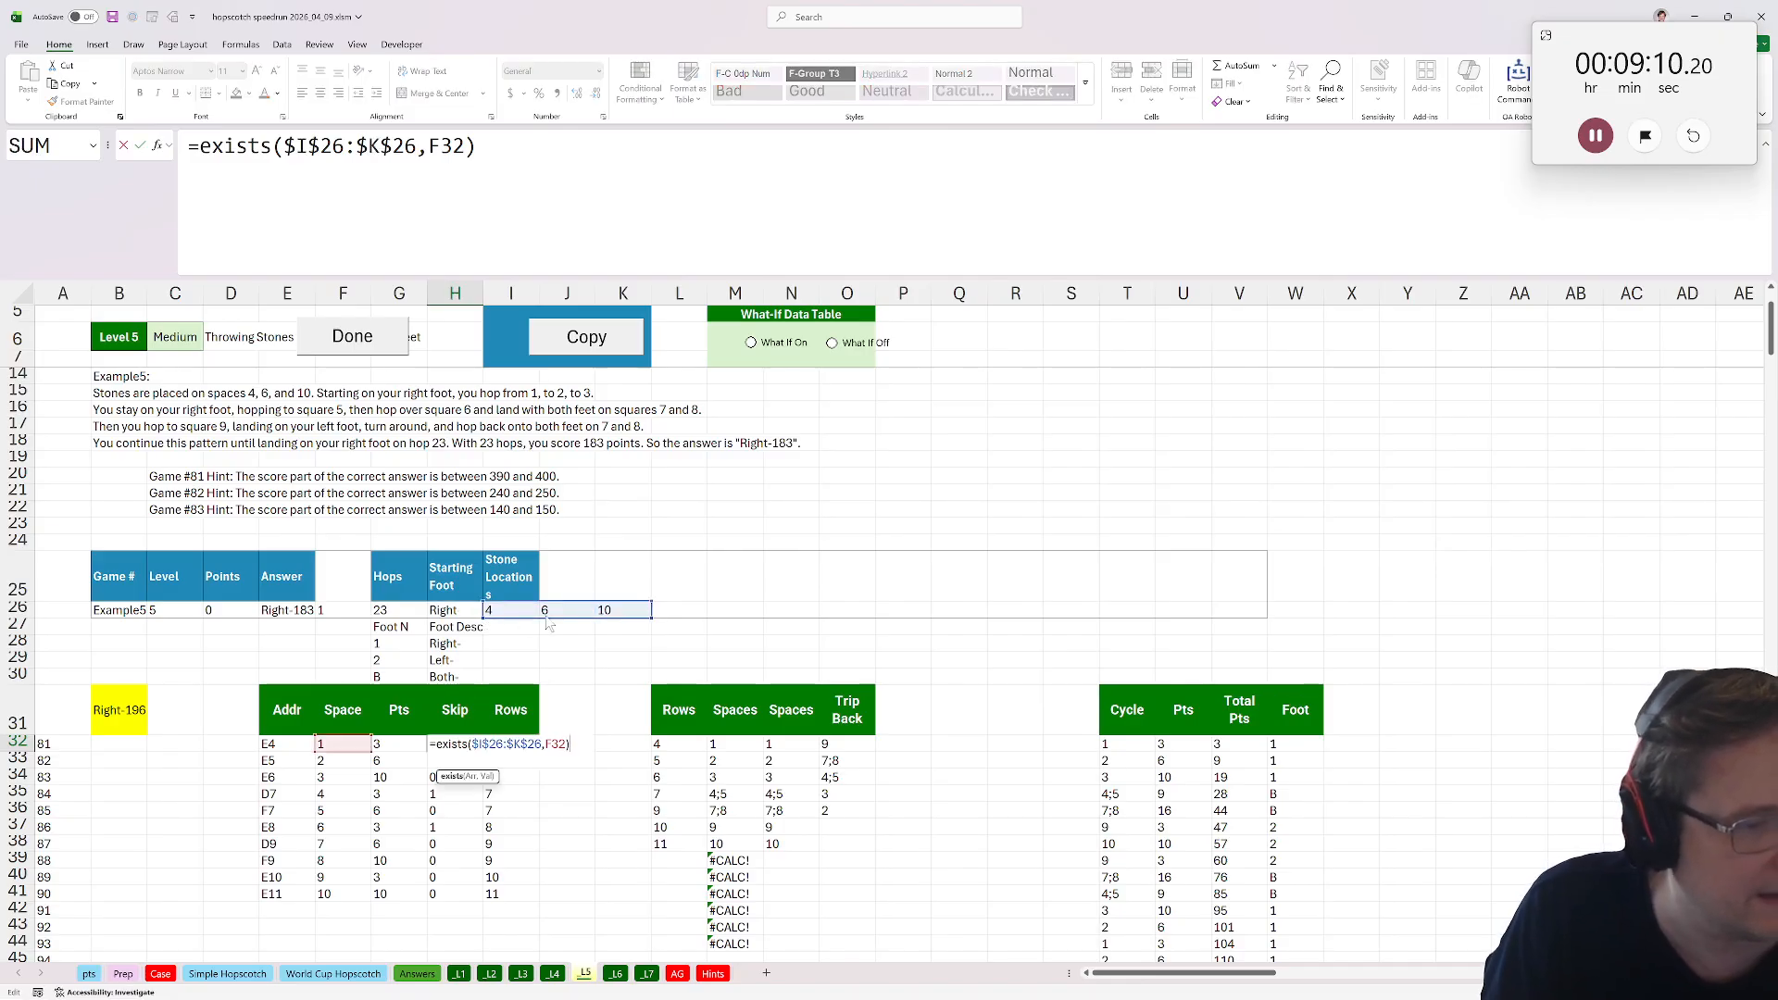
key(Return)
click(466, 748)
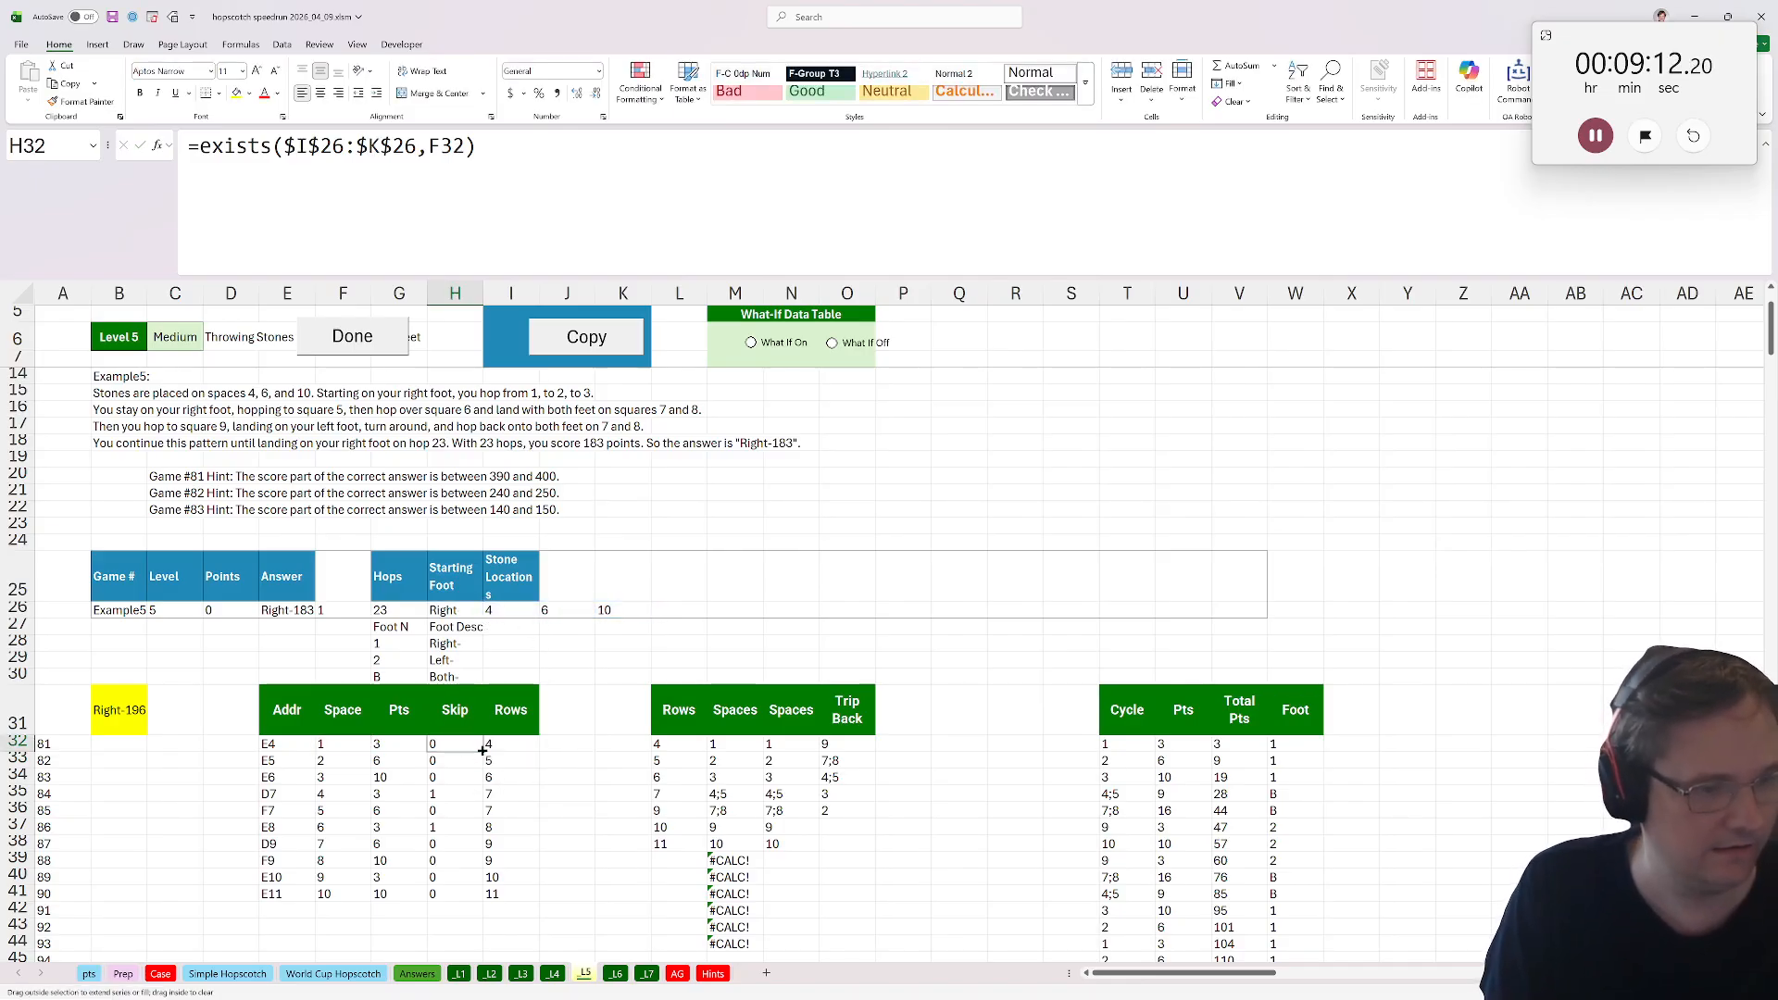
double_click(483, 752)
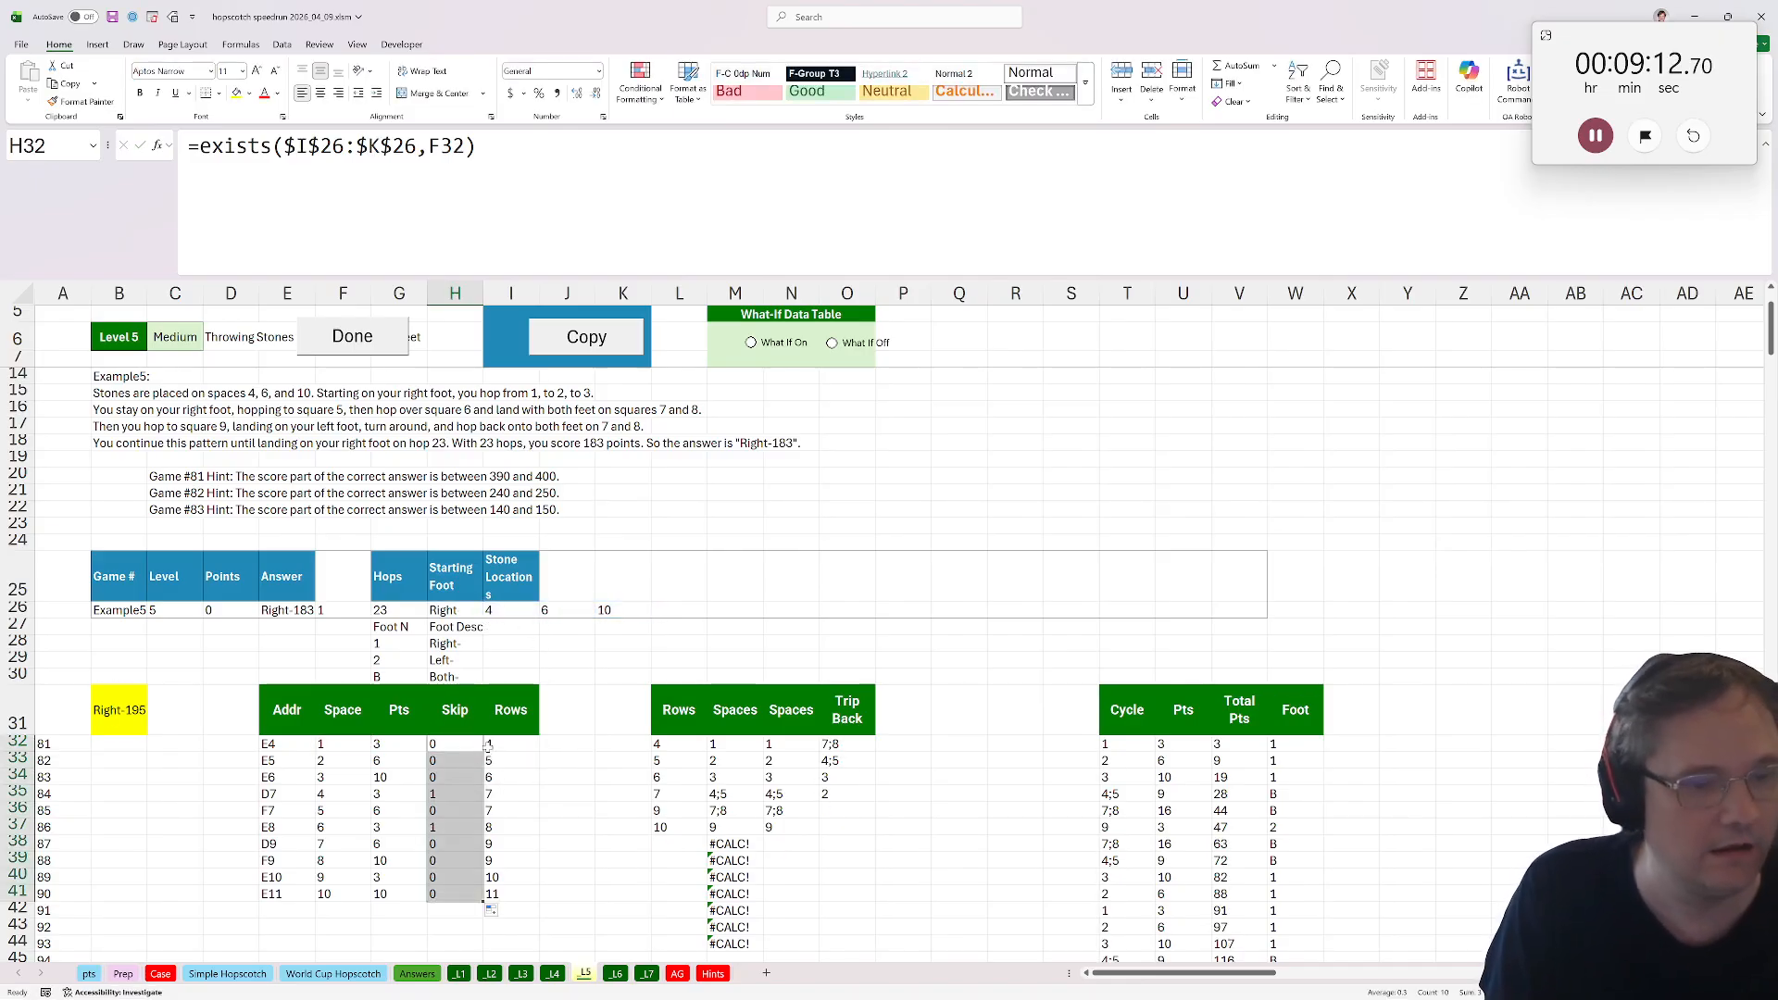
In M32's FILTER formula, make the skip range absolute as $H$32:$H$41, then mark the level as done.
click(743, 796)
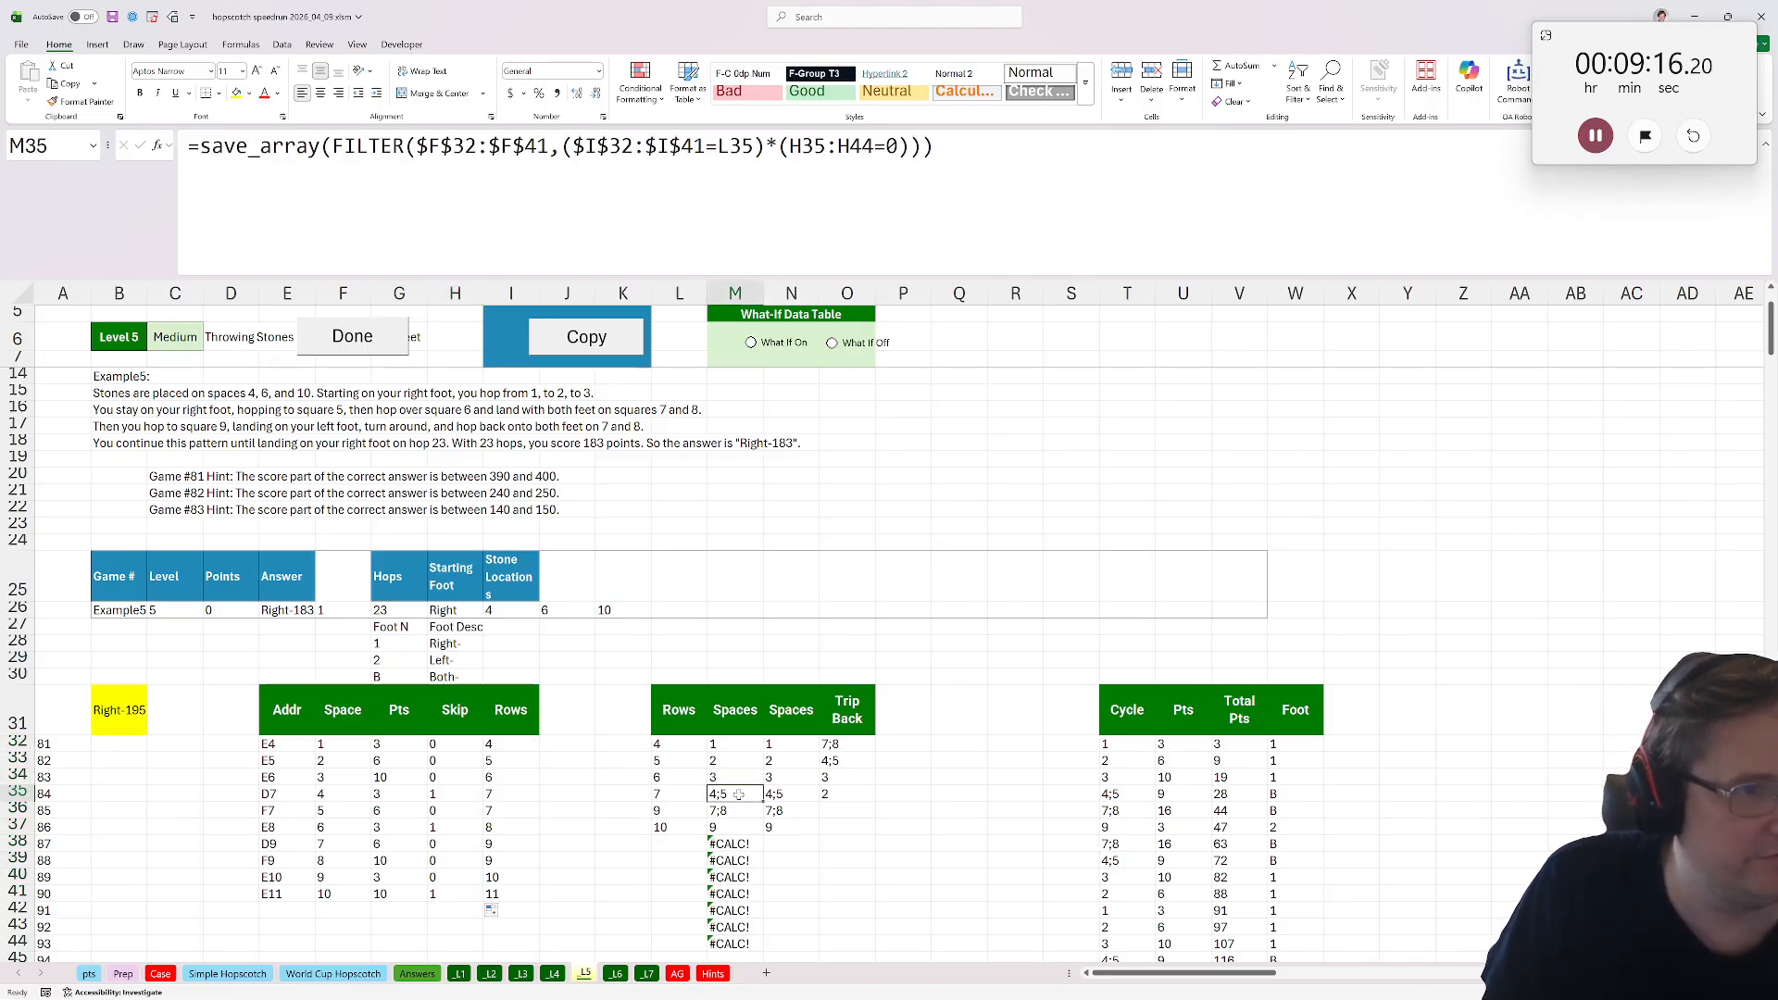
key(F2)
key(Return)
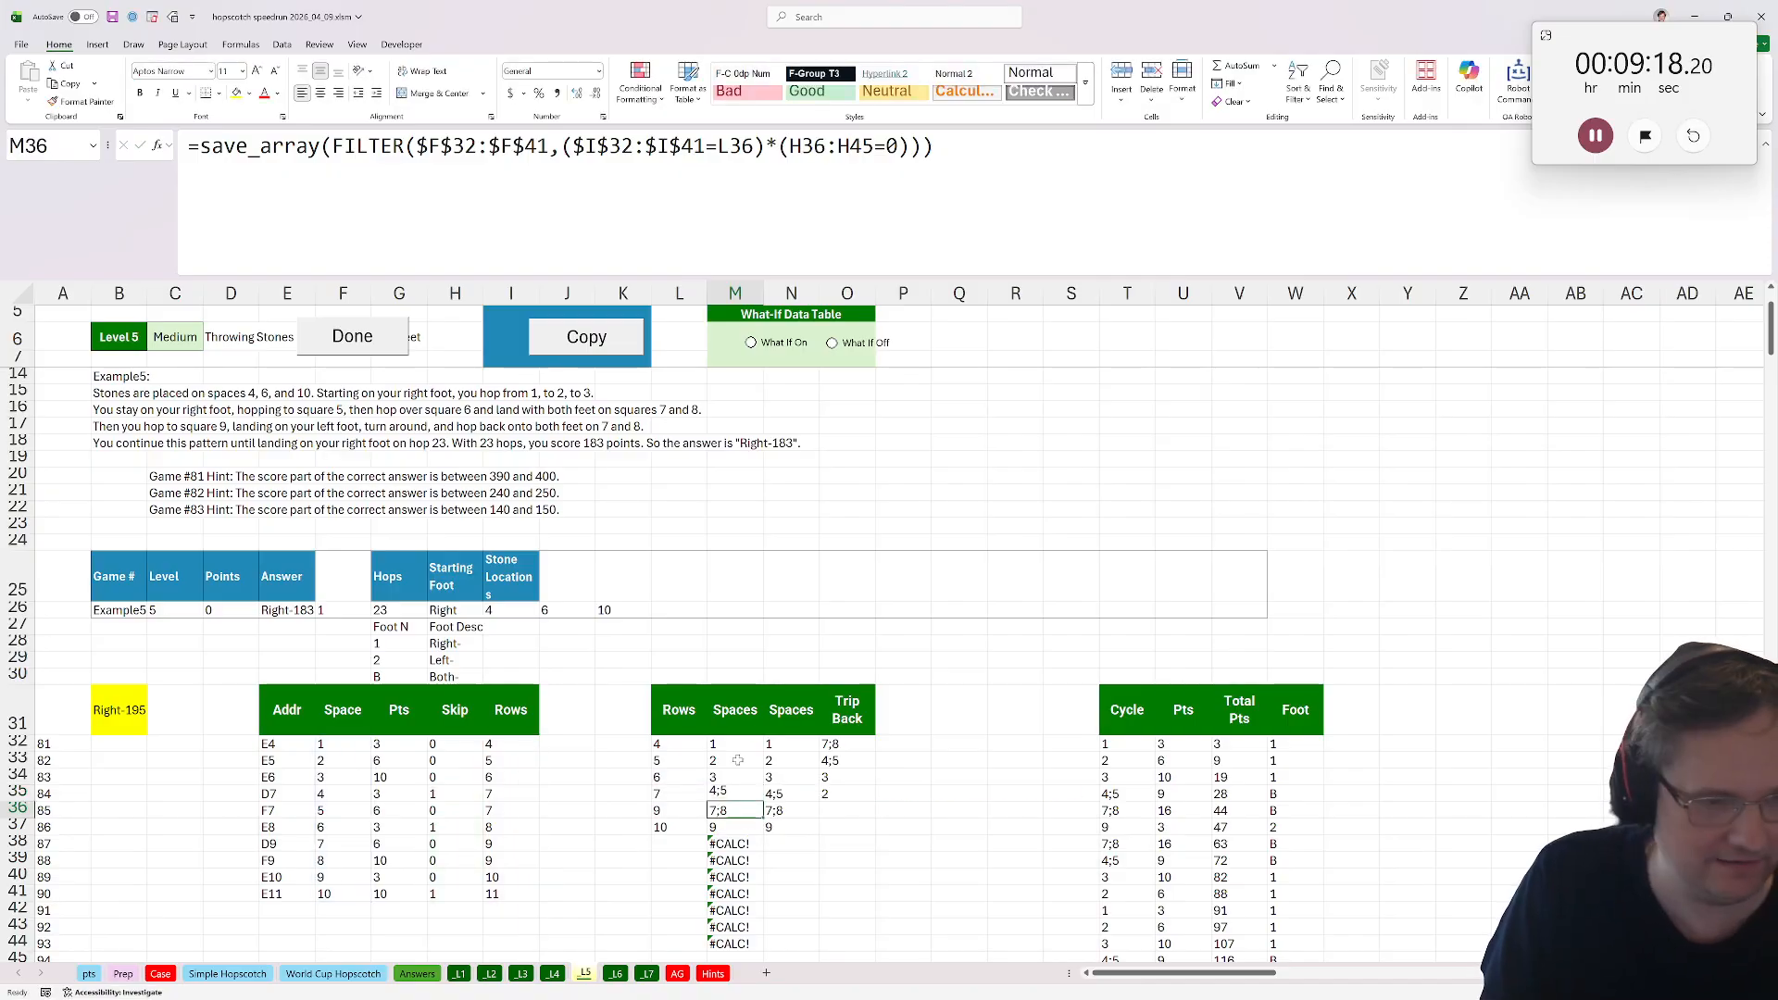
click(740, 744)
drag(873, 146, 790, 146)
key(F4)
key(ctrl+Return)
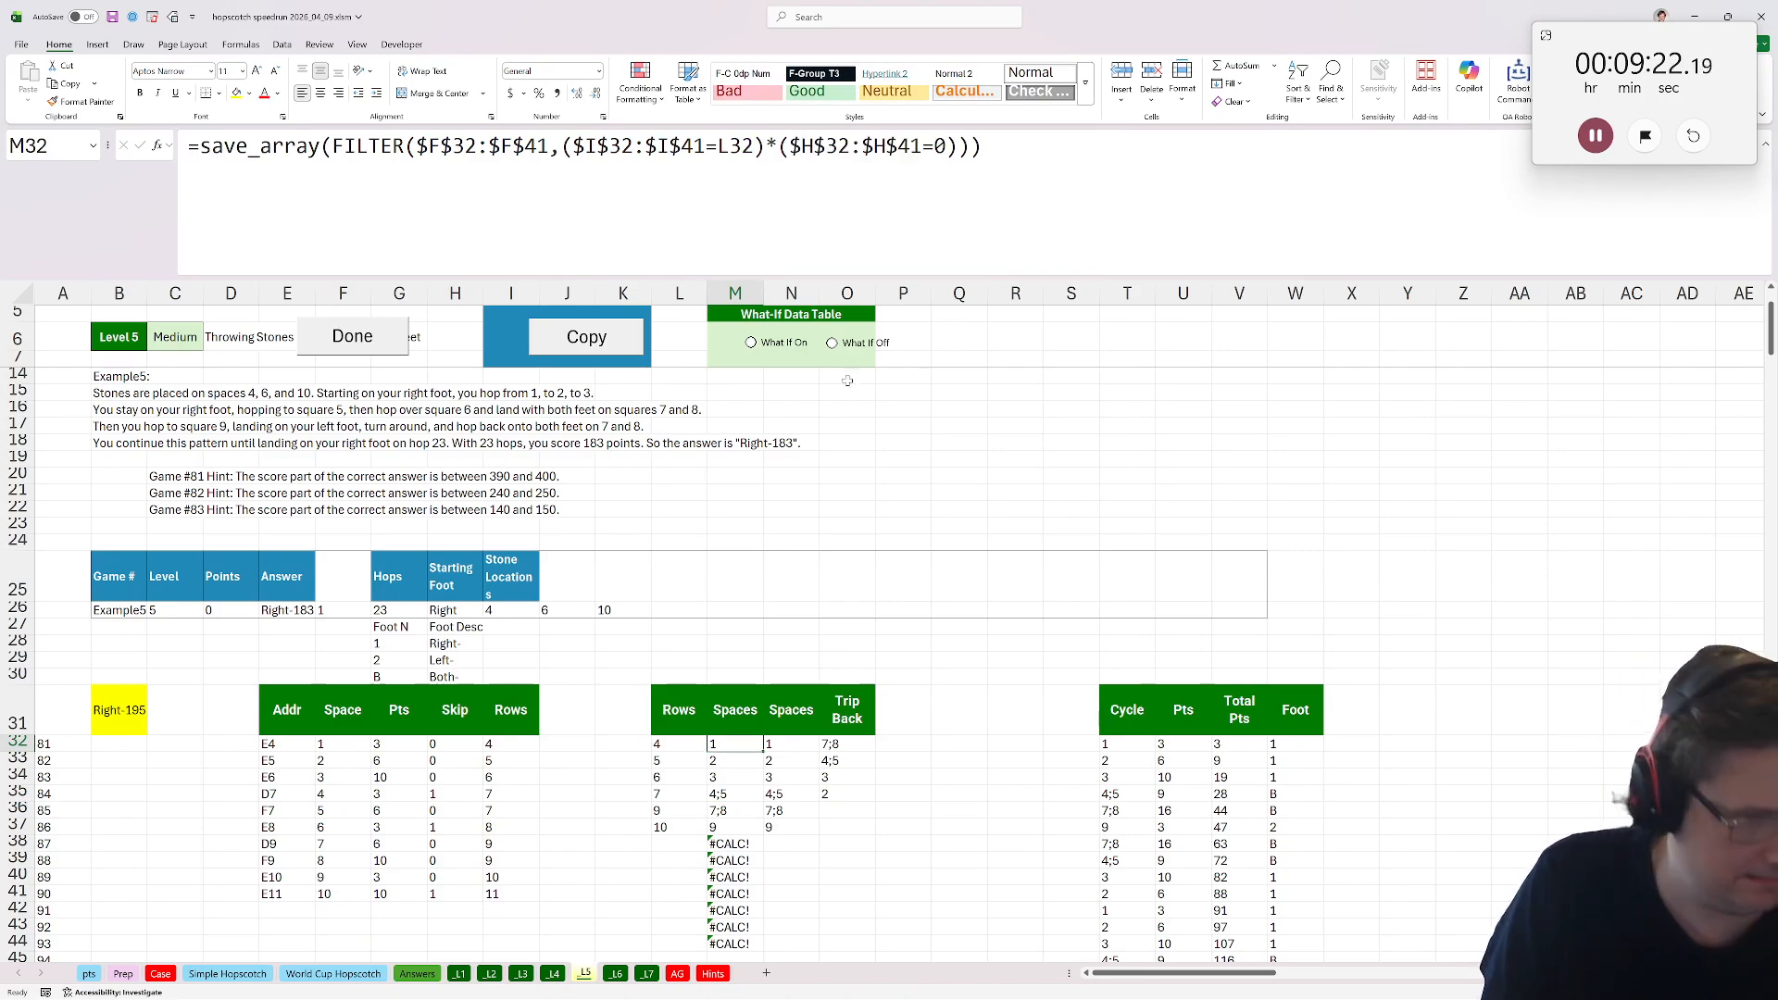
click(360, 318)
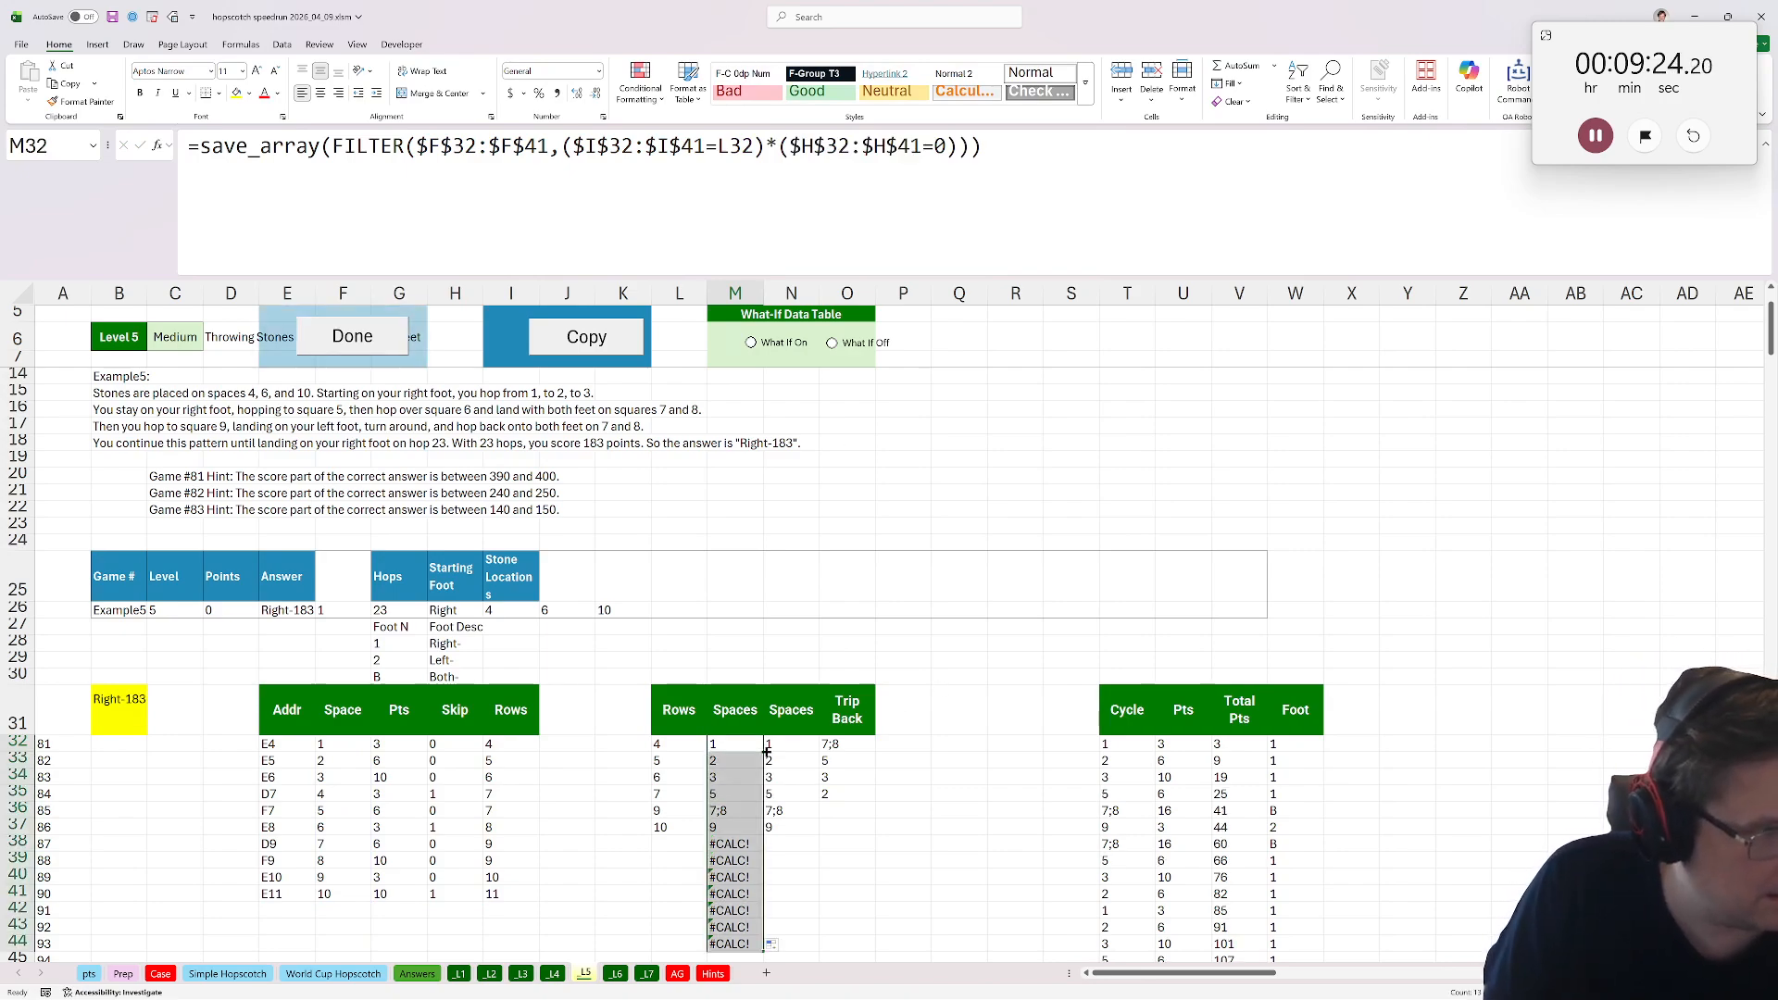
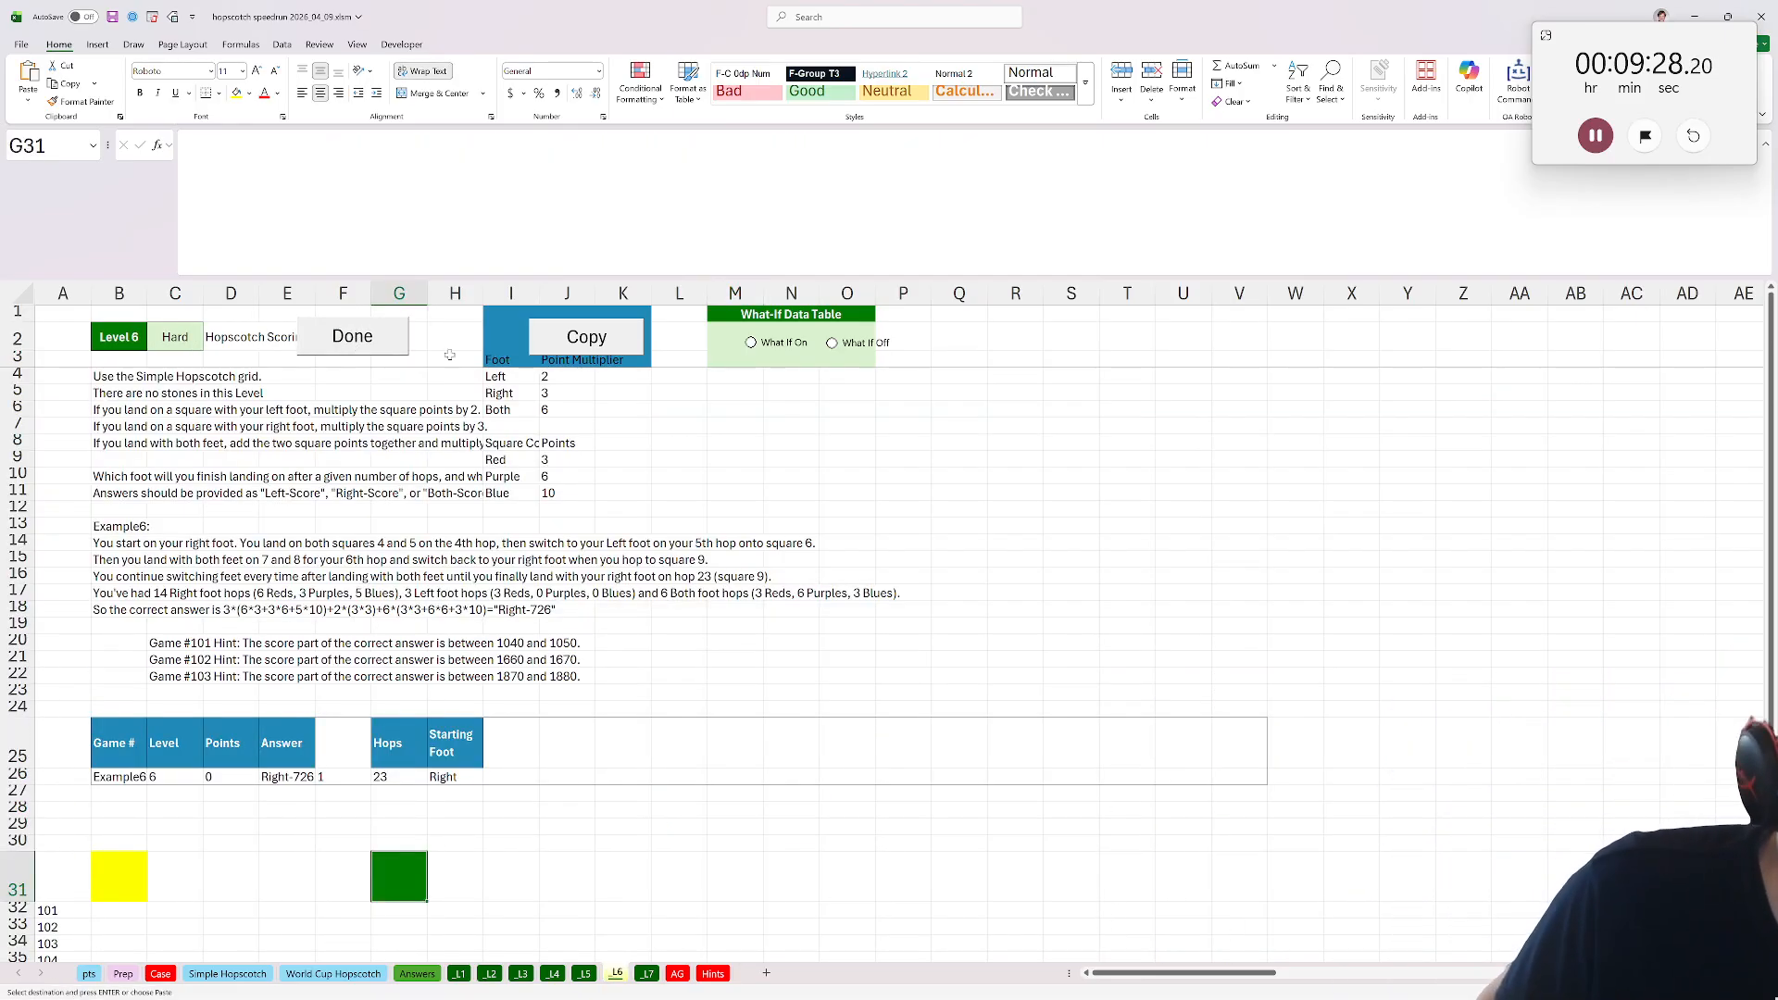
Copy the hopscotch model into the Level 6 sheet and set I28 to =IF(H26="Right",3,2) for the starting foot's multiplier.
click(580, 338)
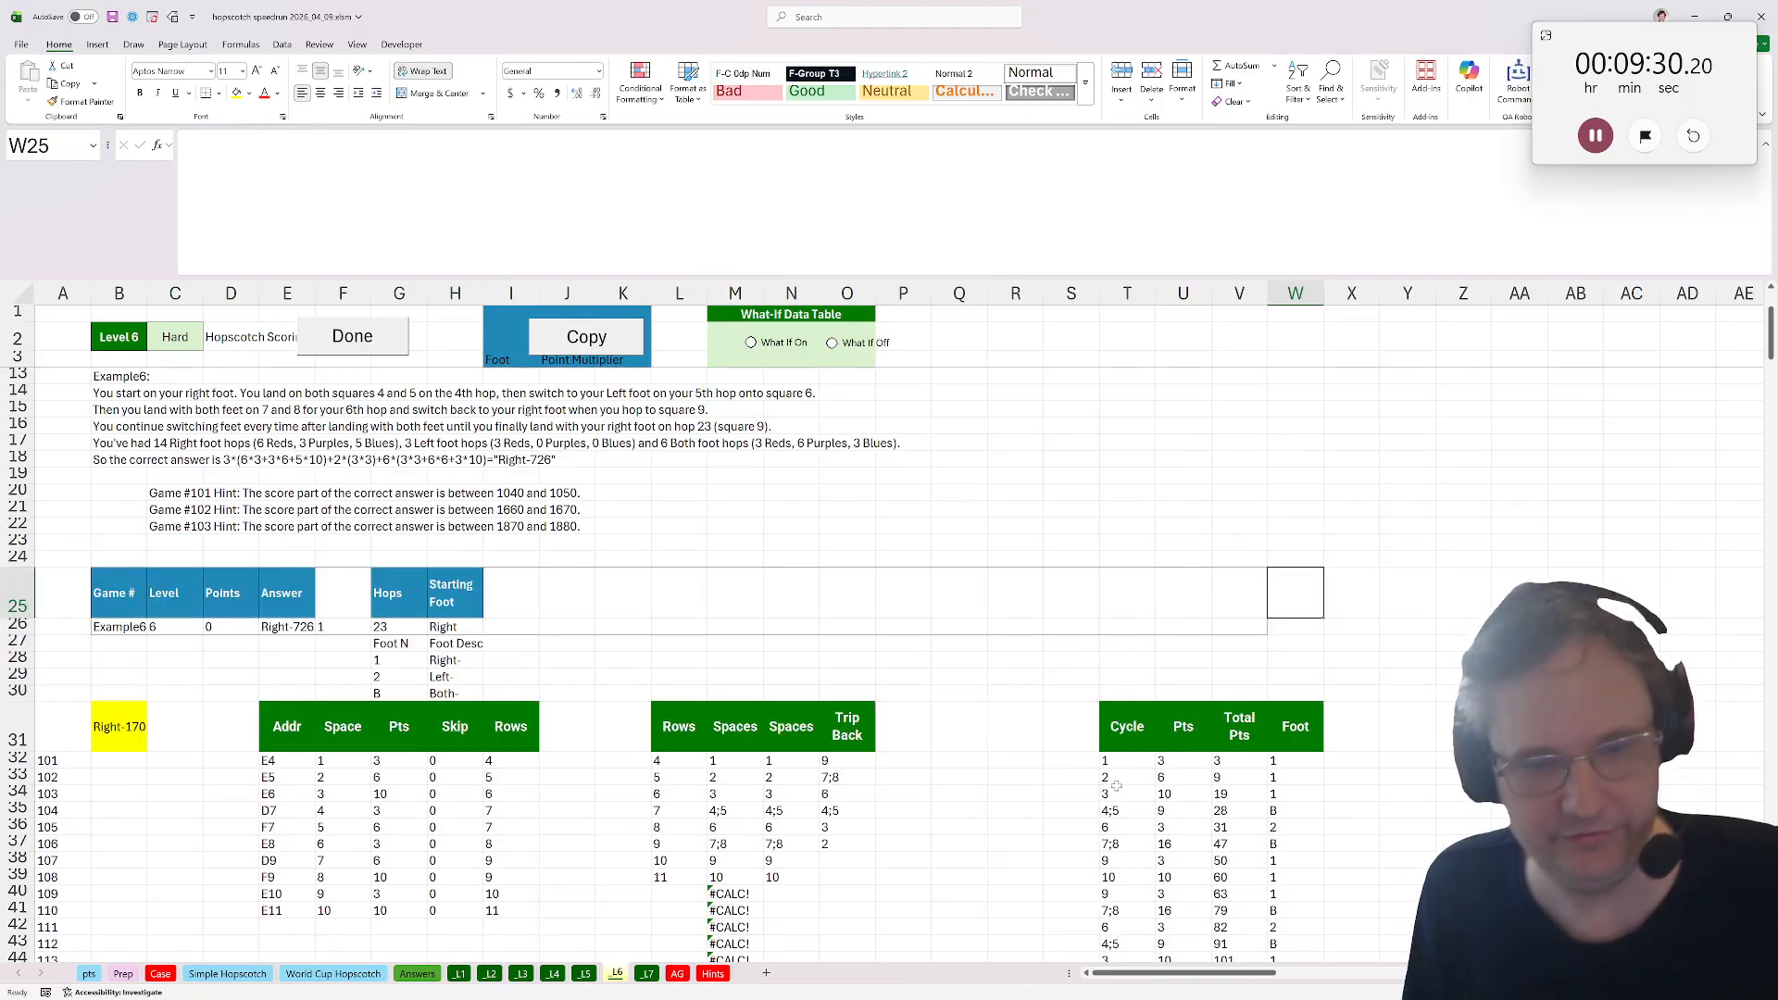
click(499, 666)
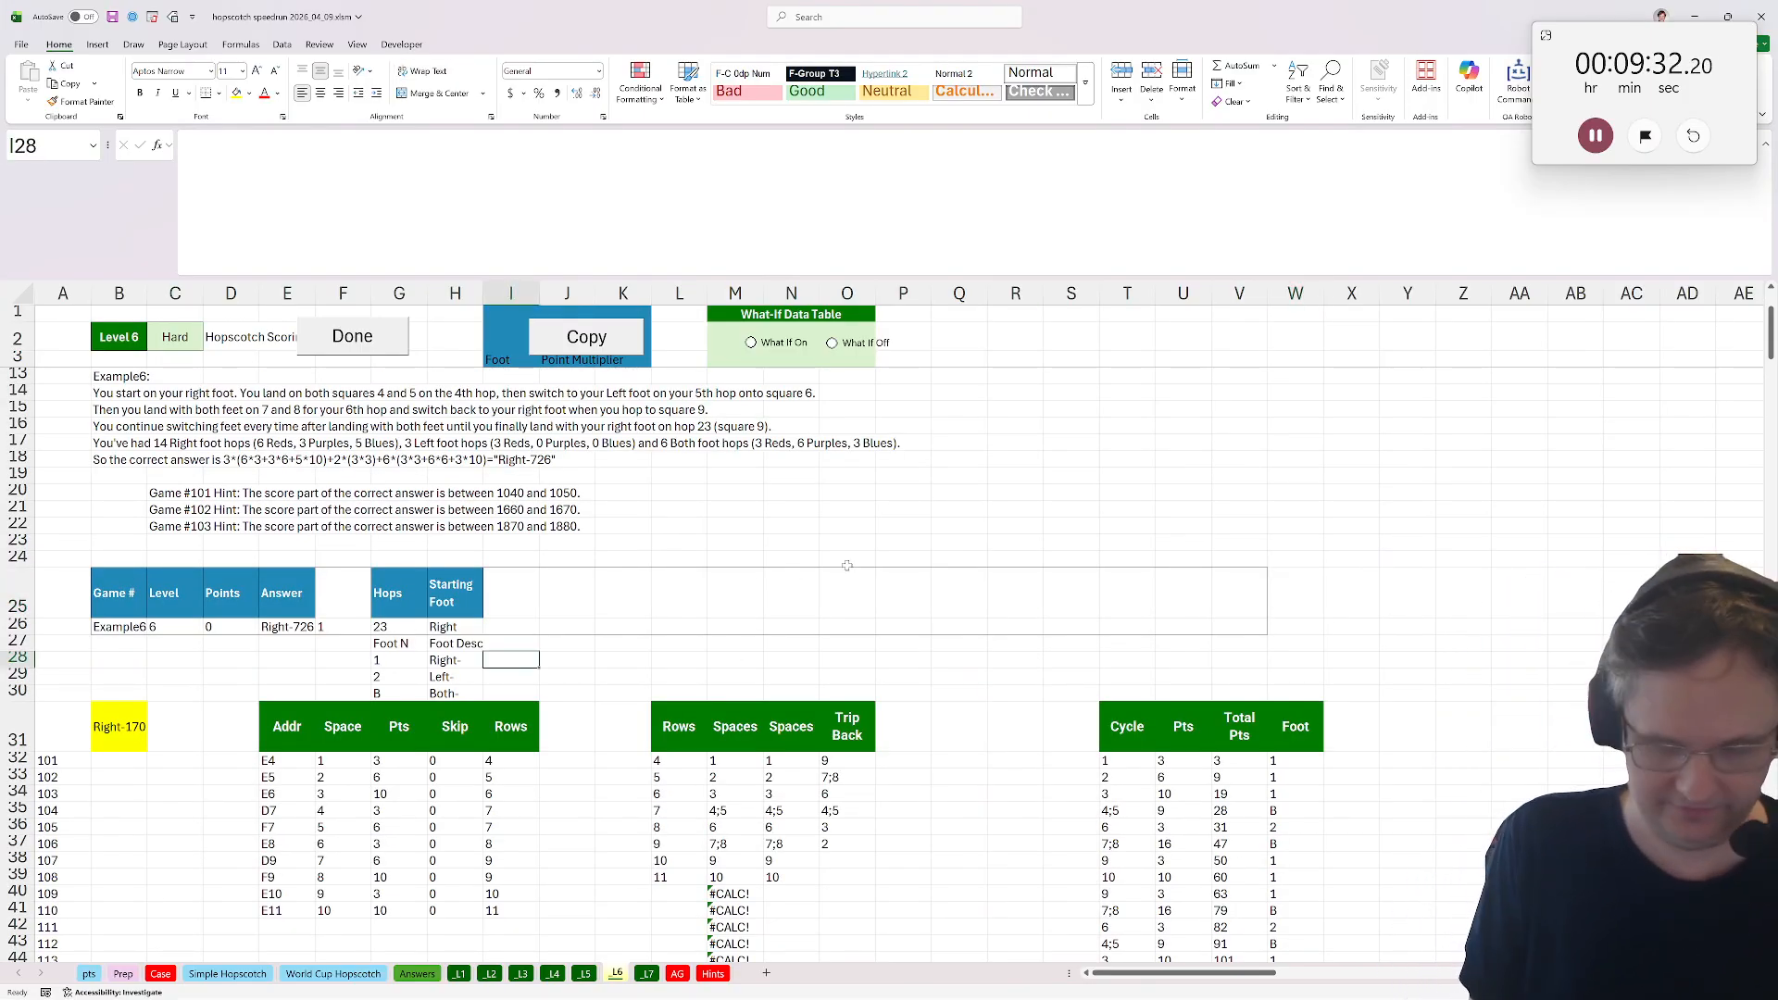
text(=if()
click(442, 626)
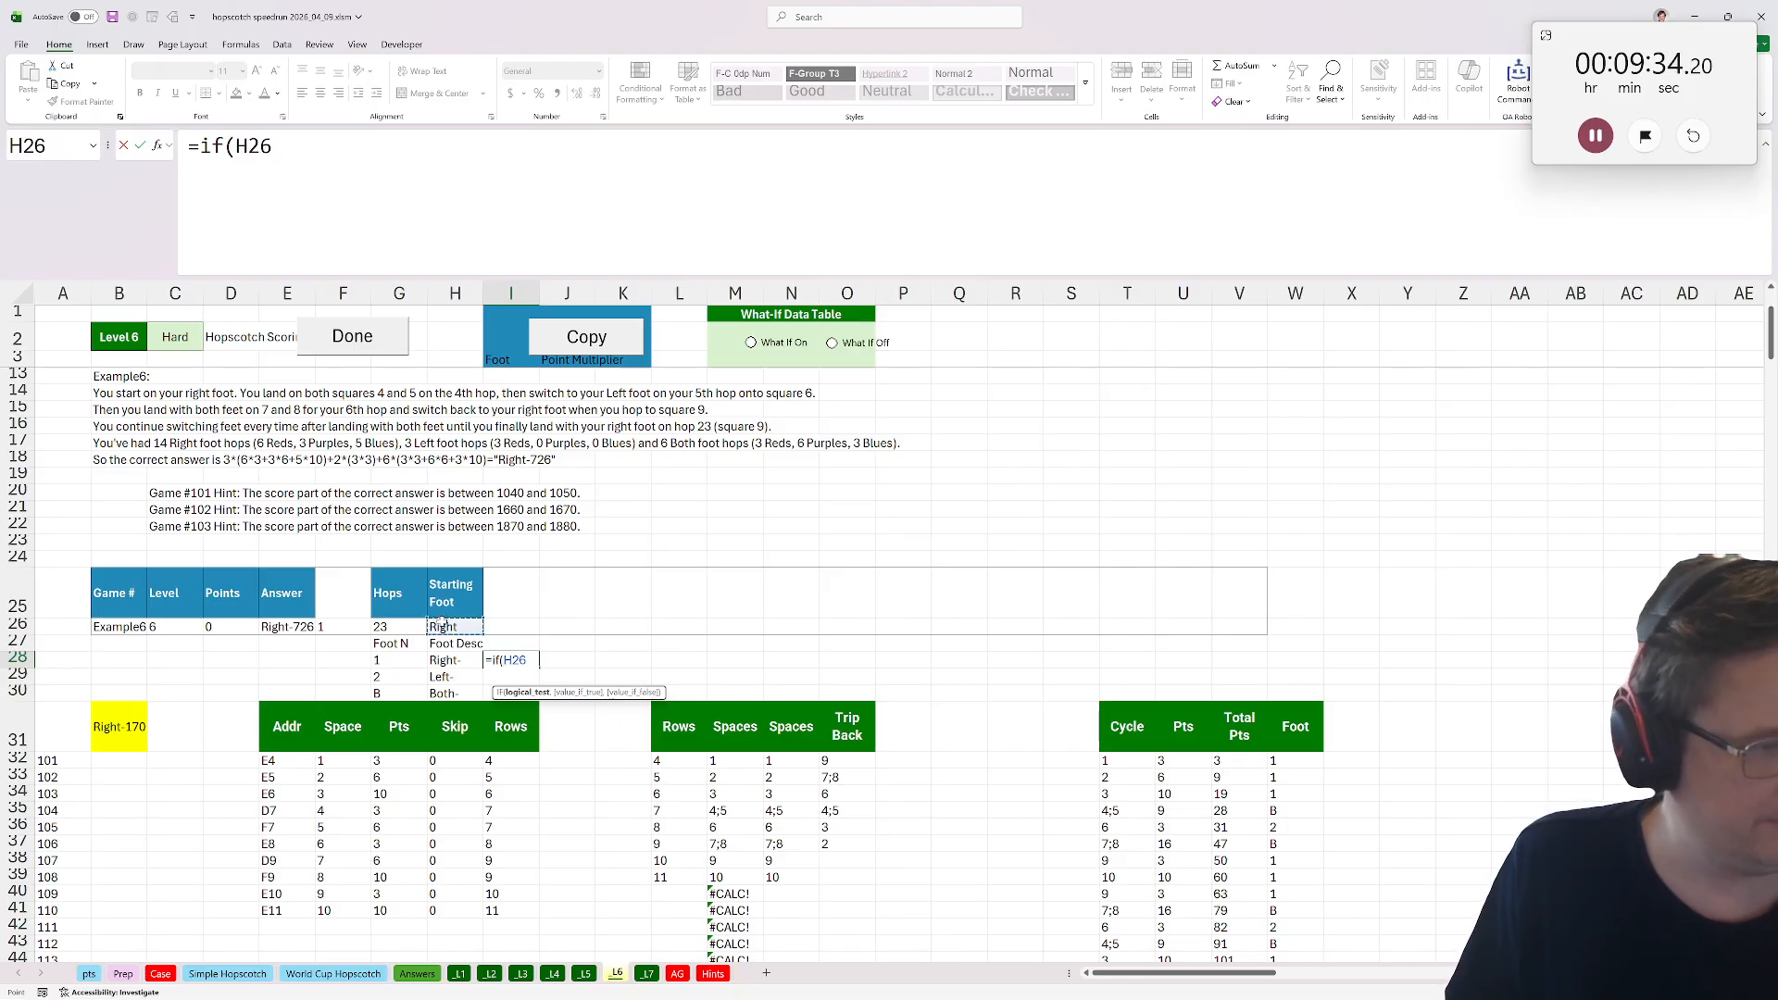
text(="righ)
key(BackSpace)
key(BackSpace)
key(BackSpace)
key(BackSpace)
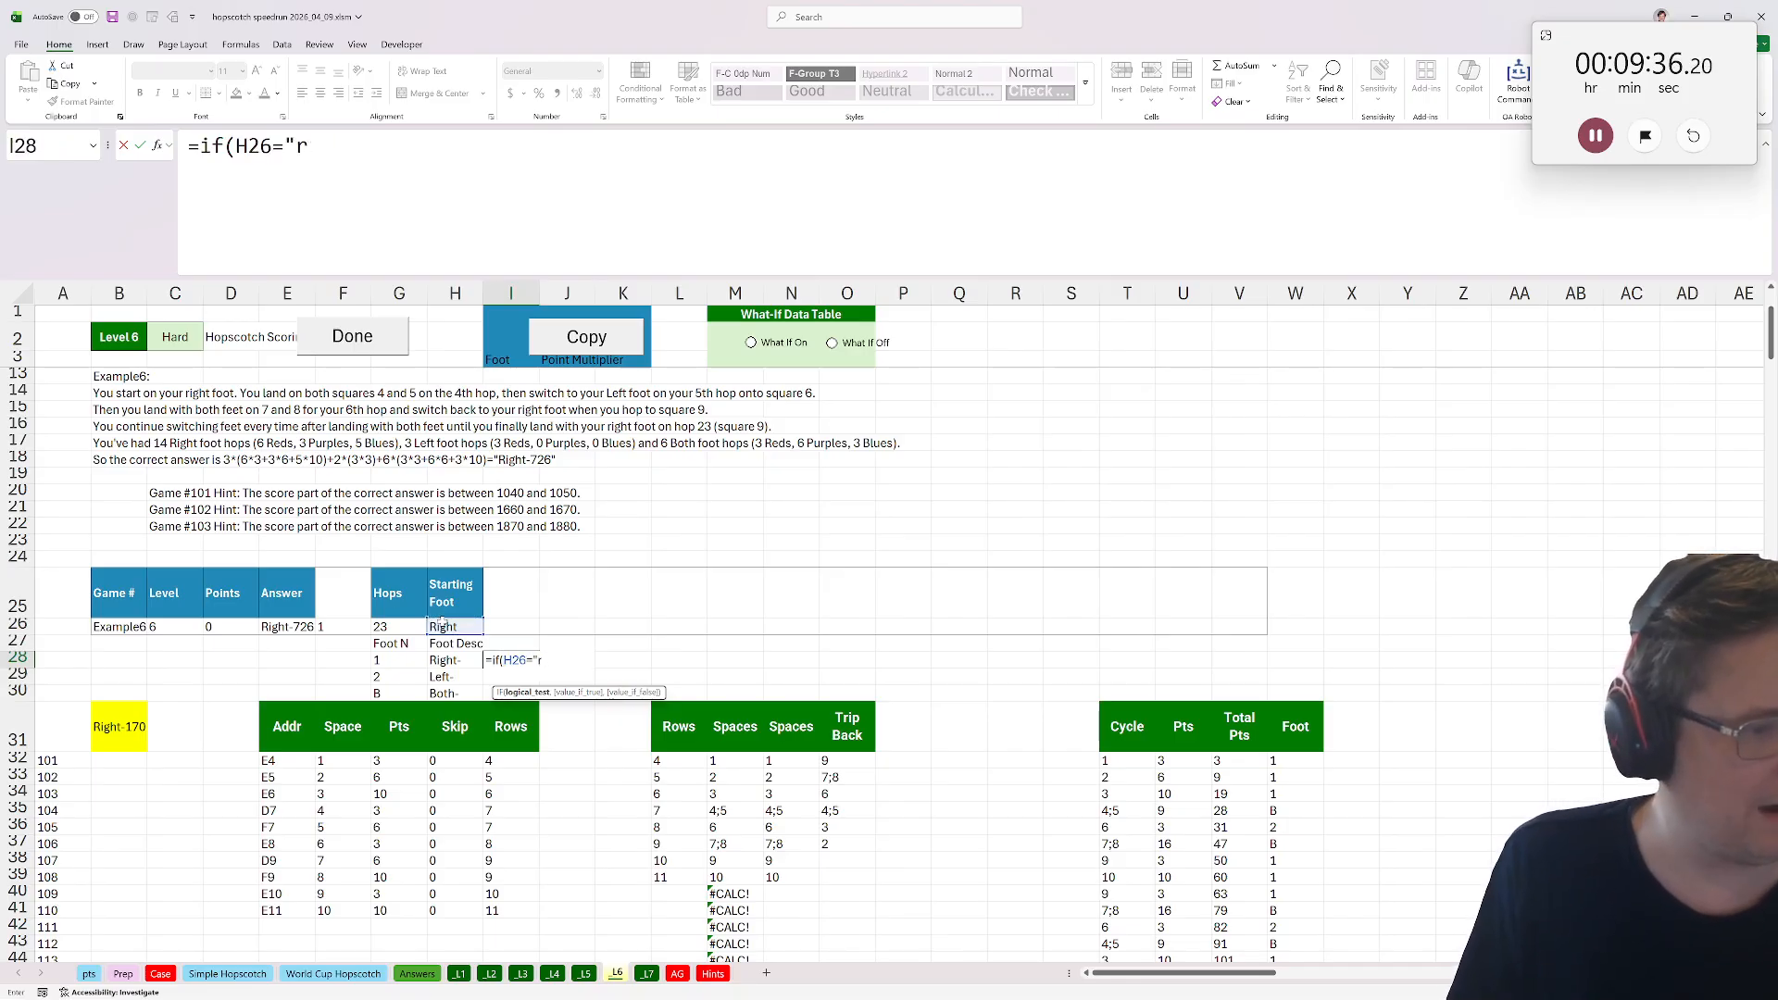
text(Right)
scroll(719, 570, up, 3)
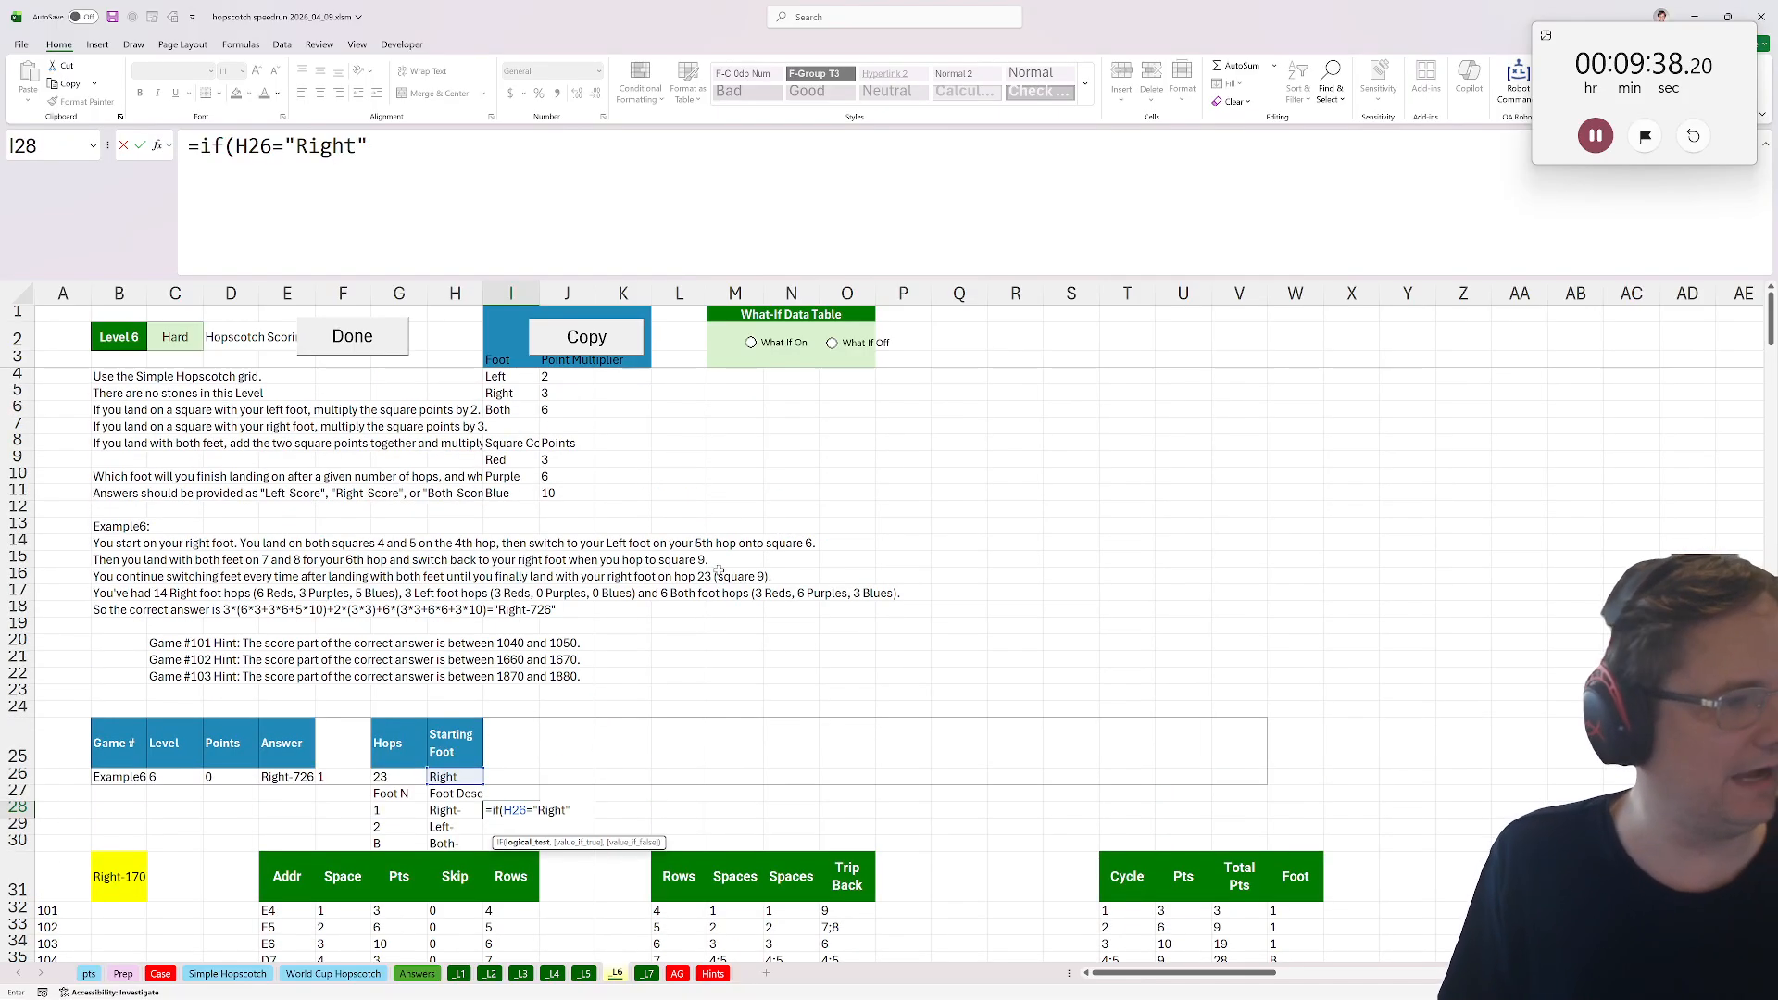
text(t",3)
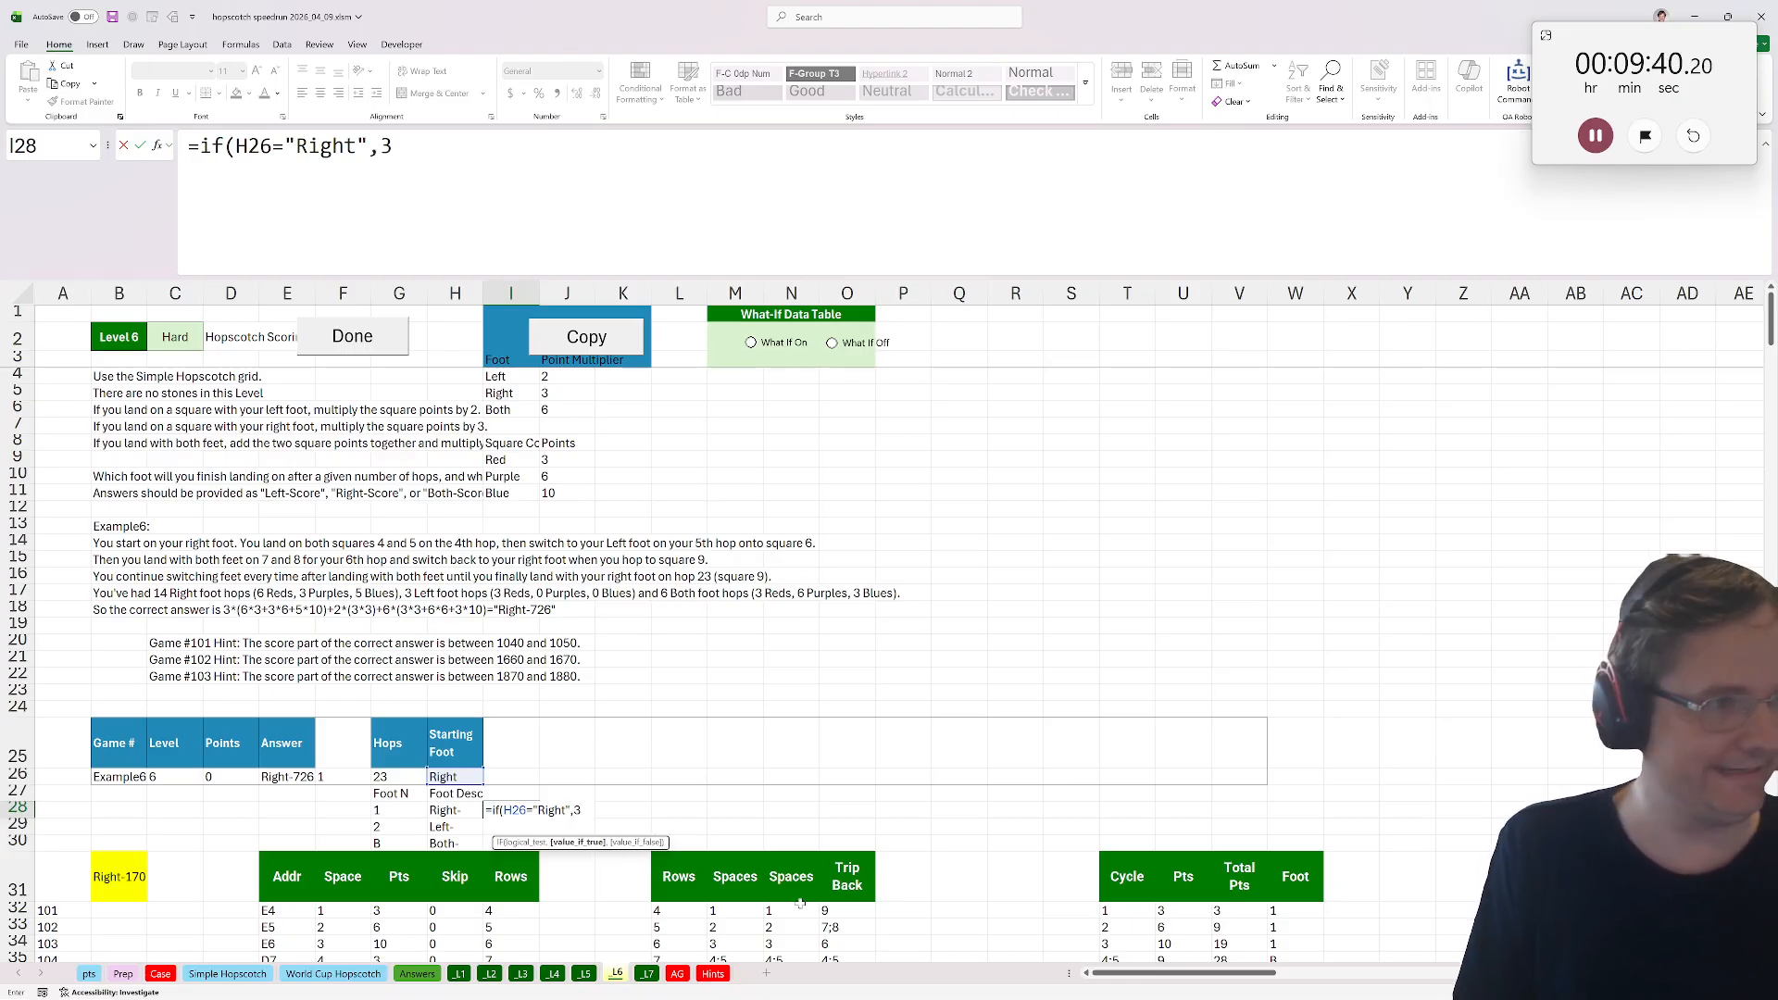
text(,2))
key(ctrl+Return)
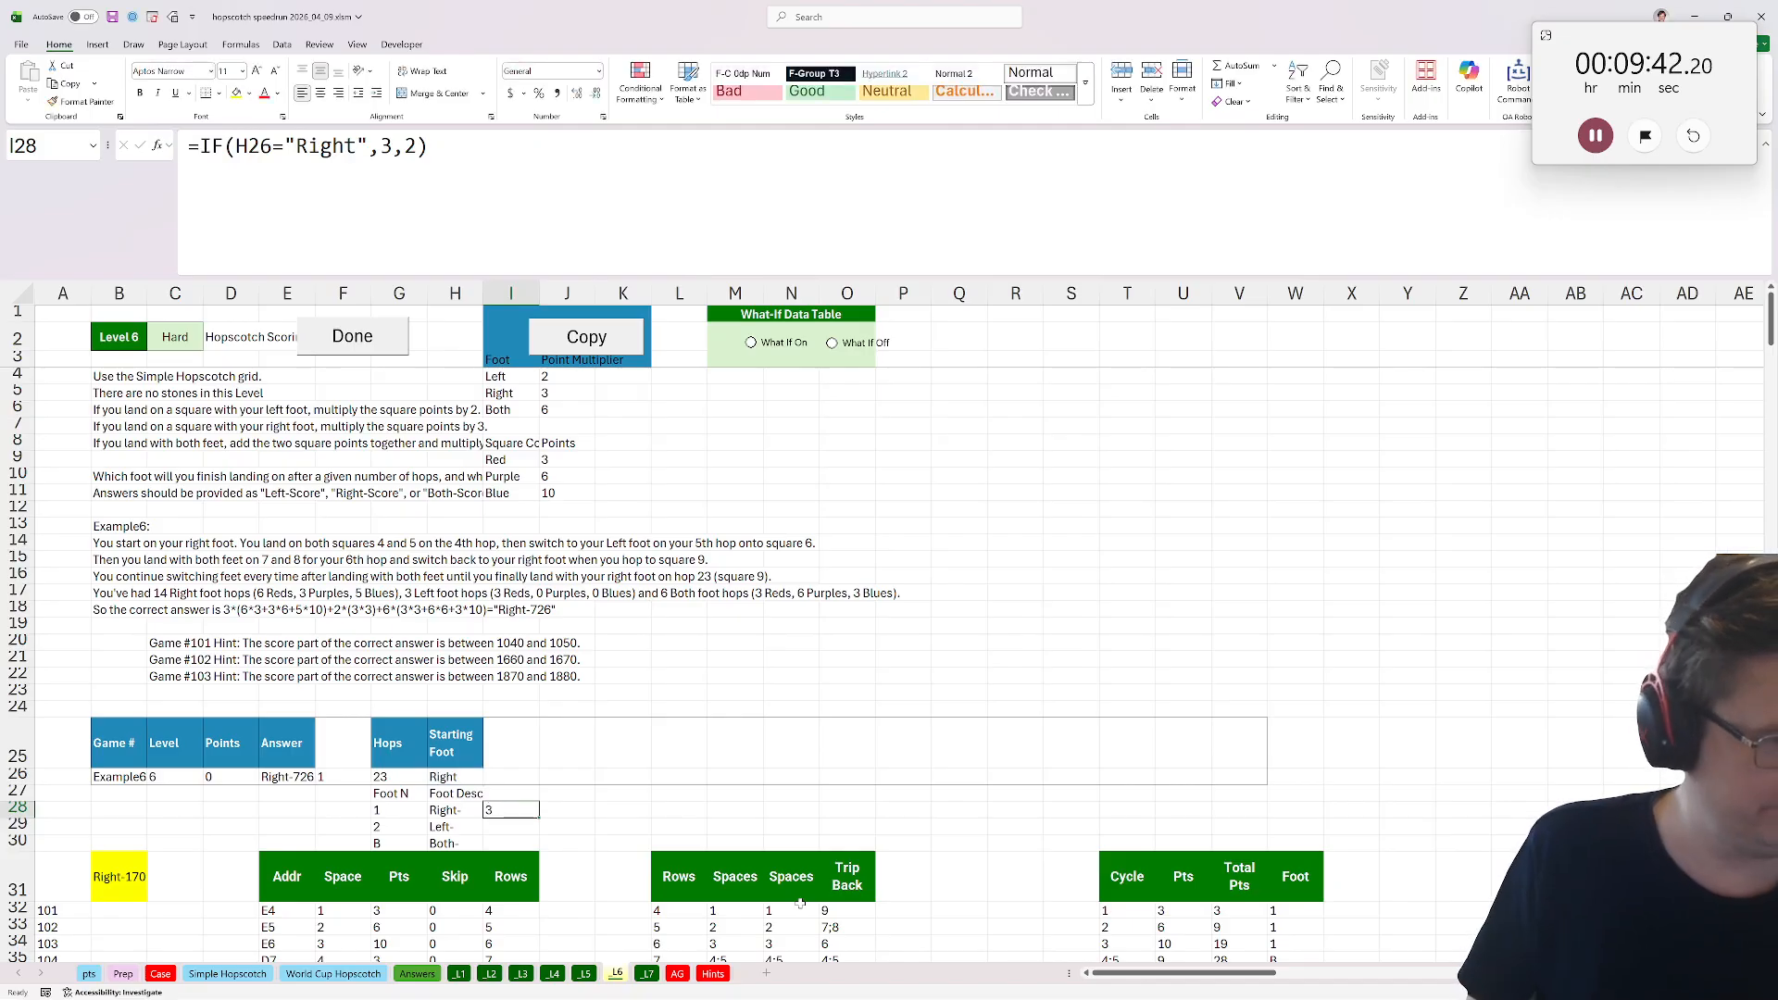
Complete the foot multiplier column with =IF(I28=3,2,3) in I29 and 6 in I30.
key(Down)
text(=if()
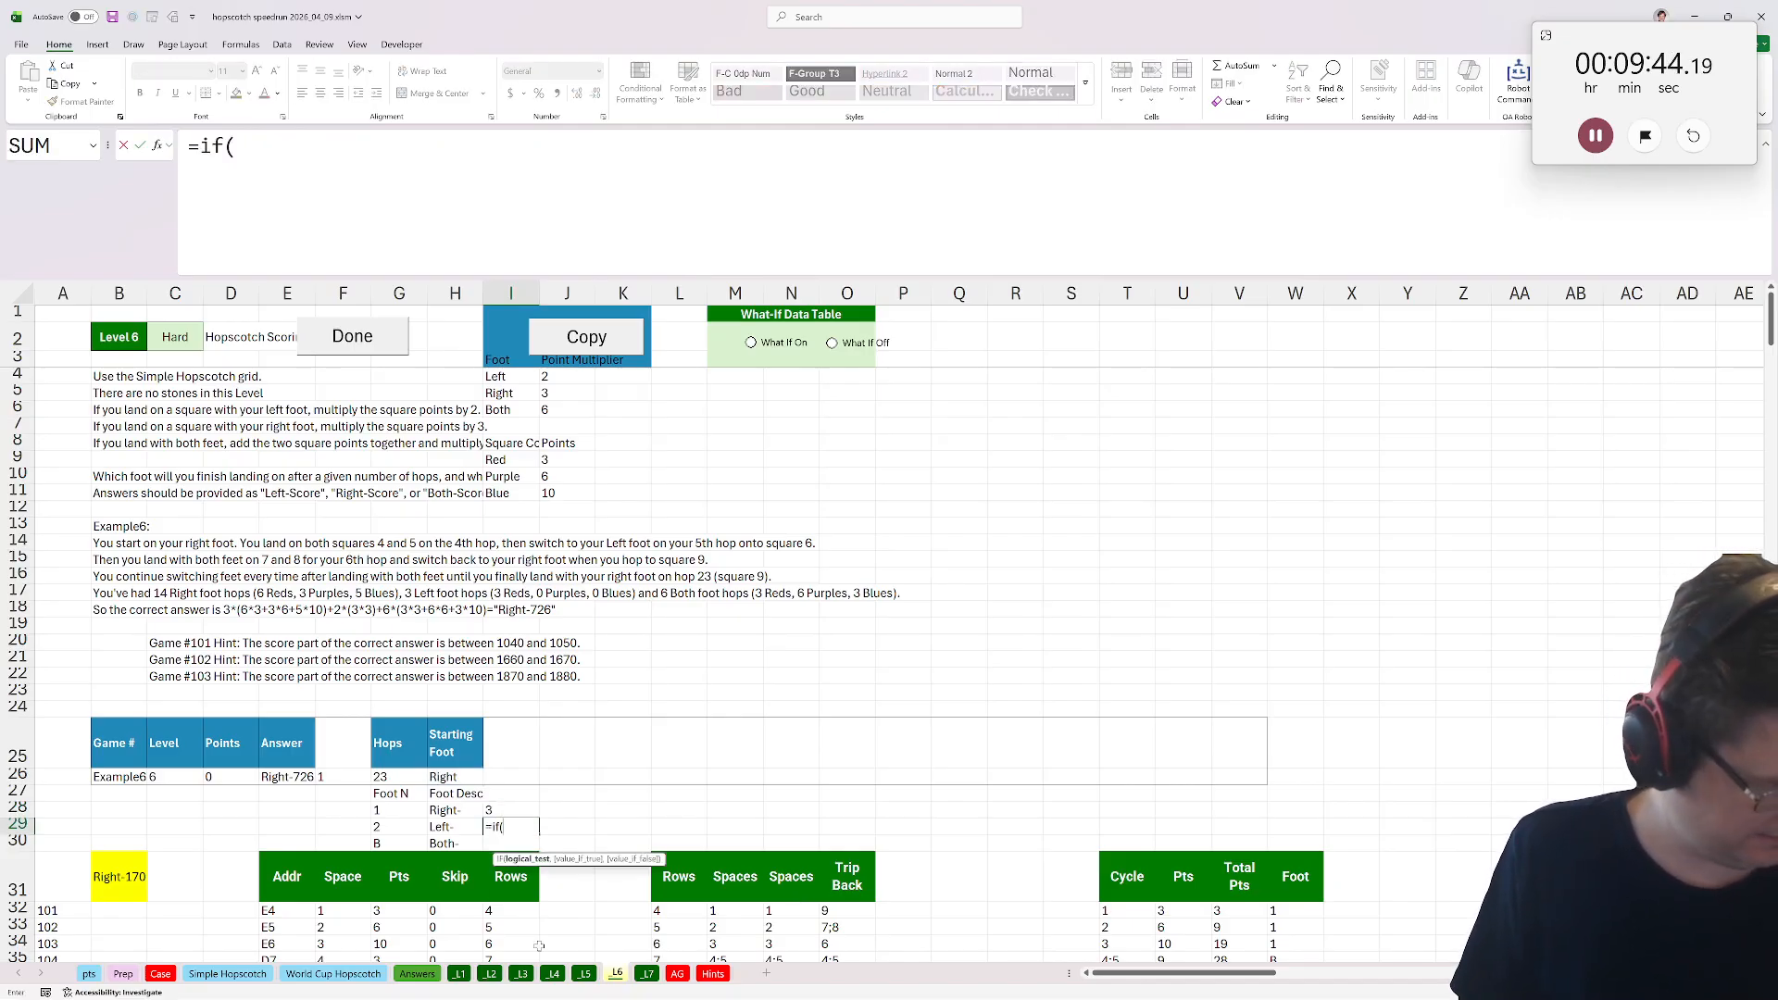
click(498, 809)
text(=3,2)
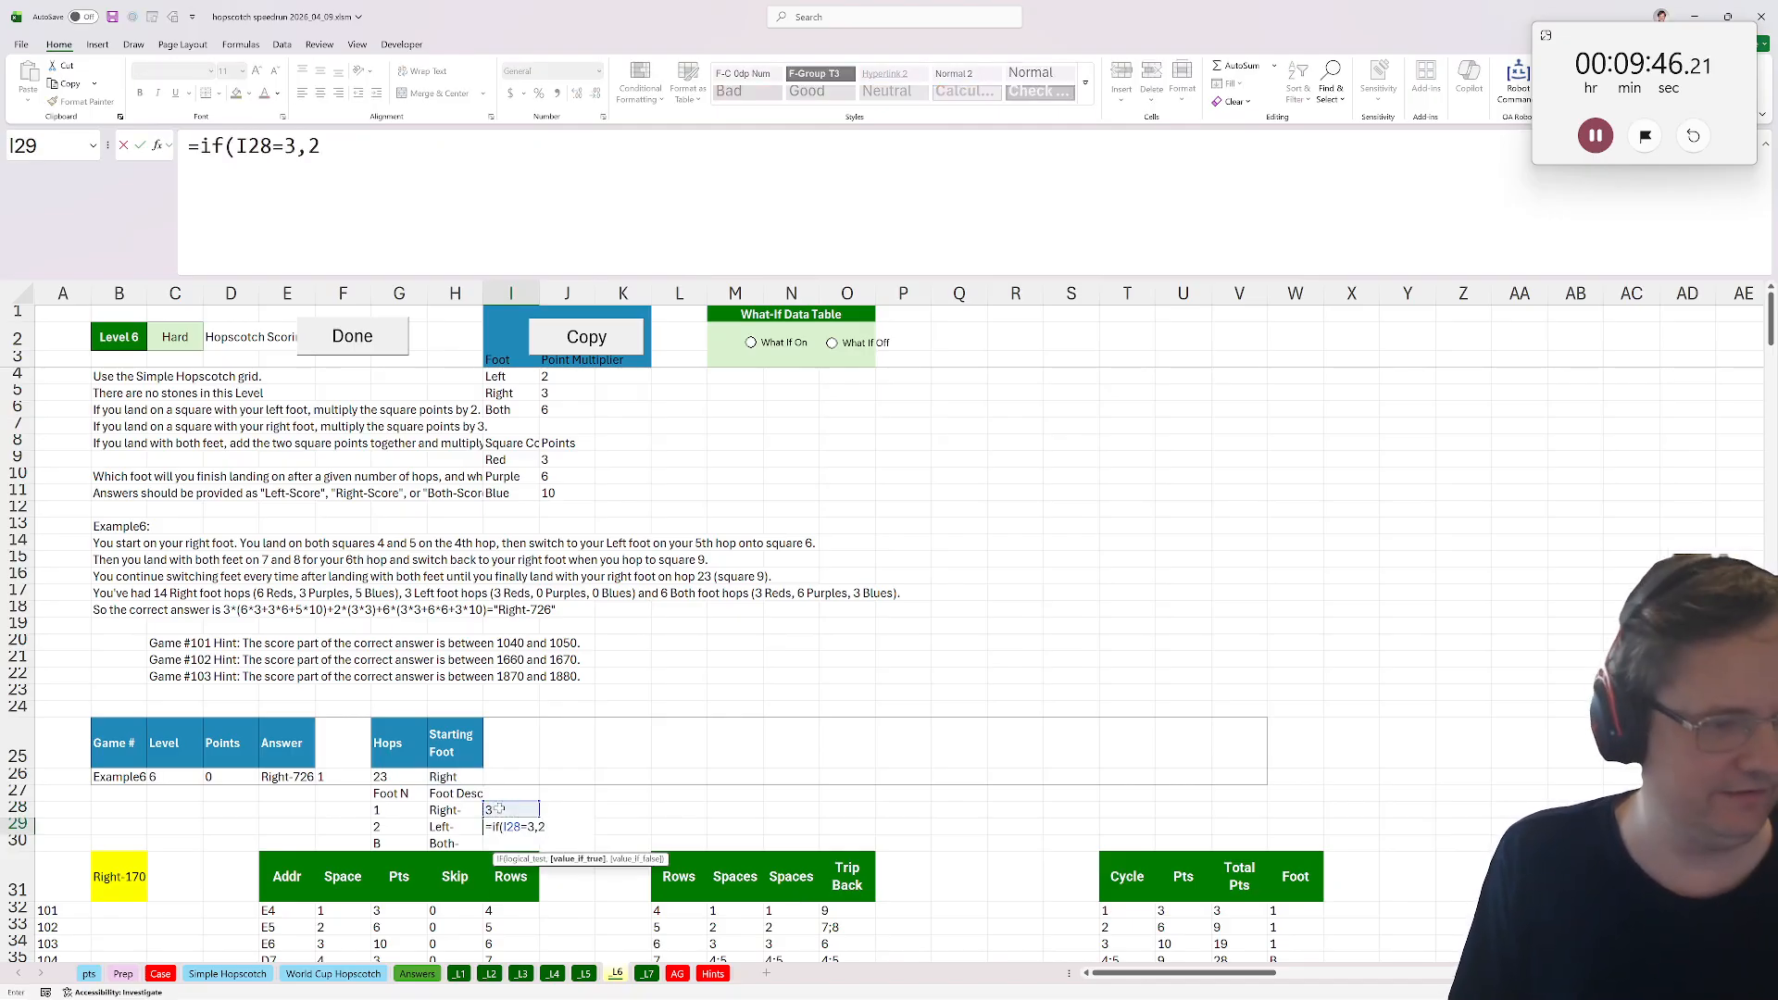
text(,3)
key(ctrl+Return)
key(Down)
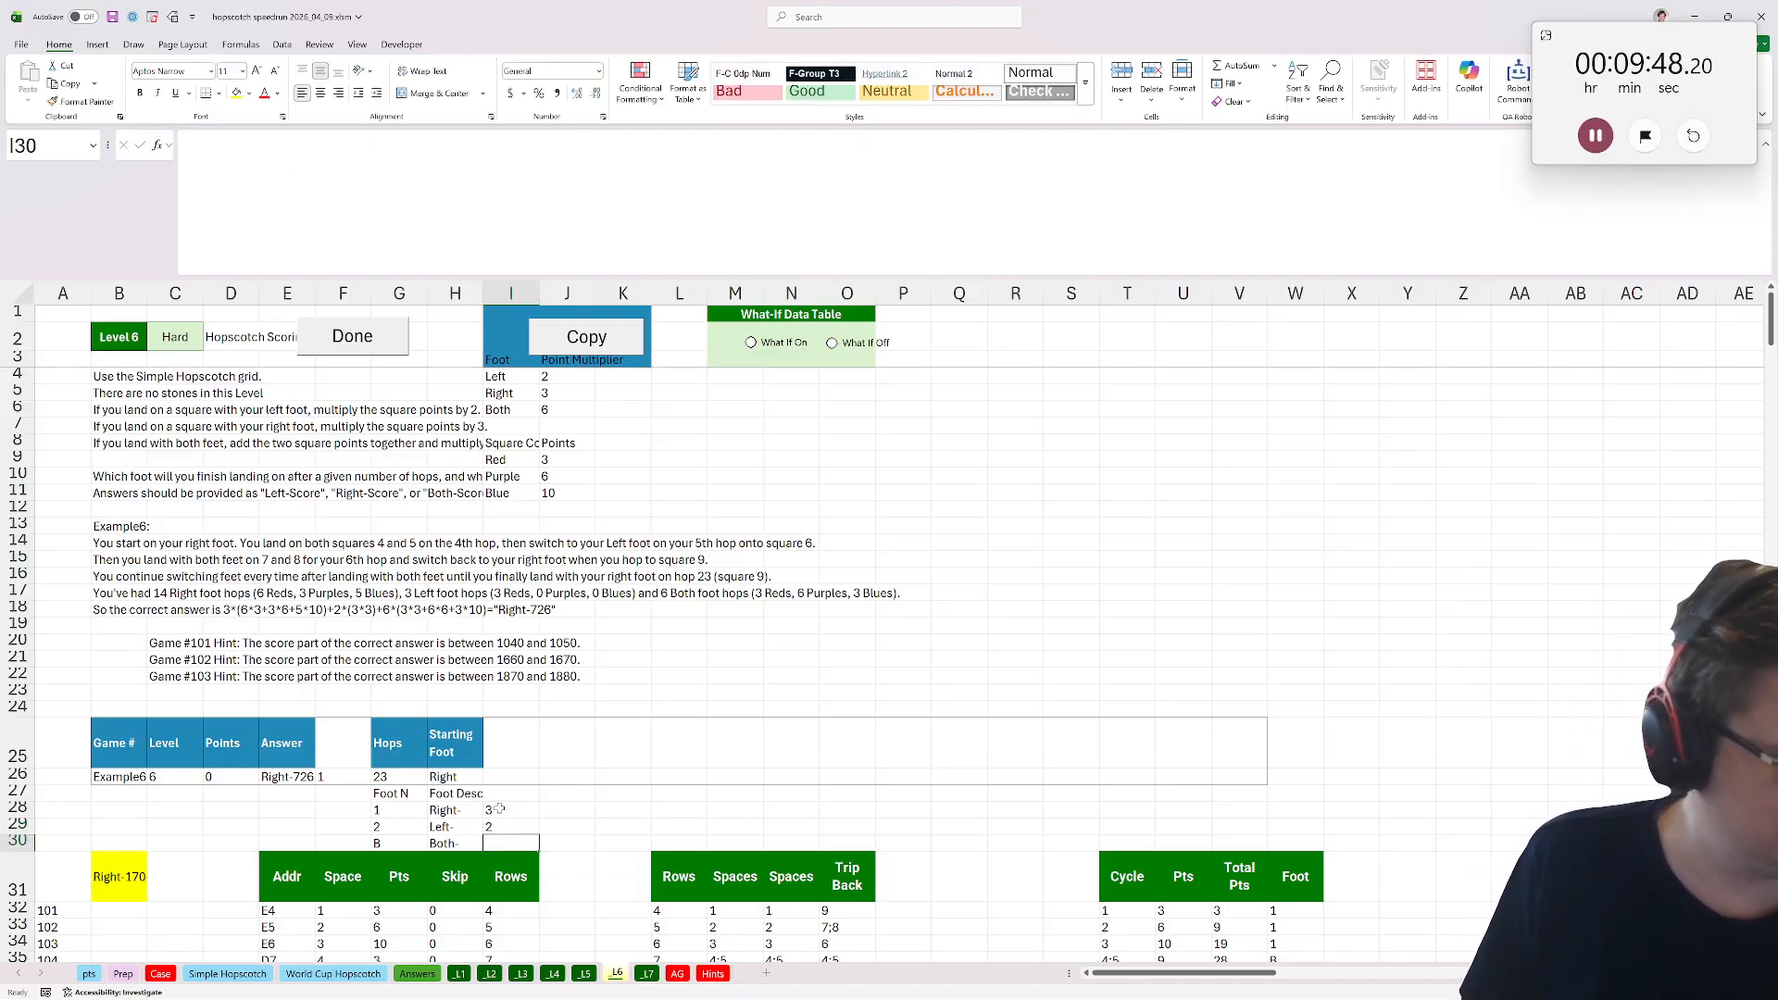
text(6)
key(Return)
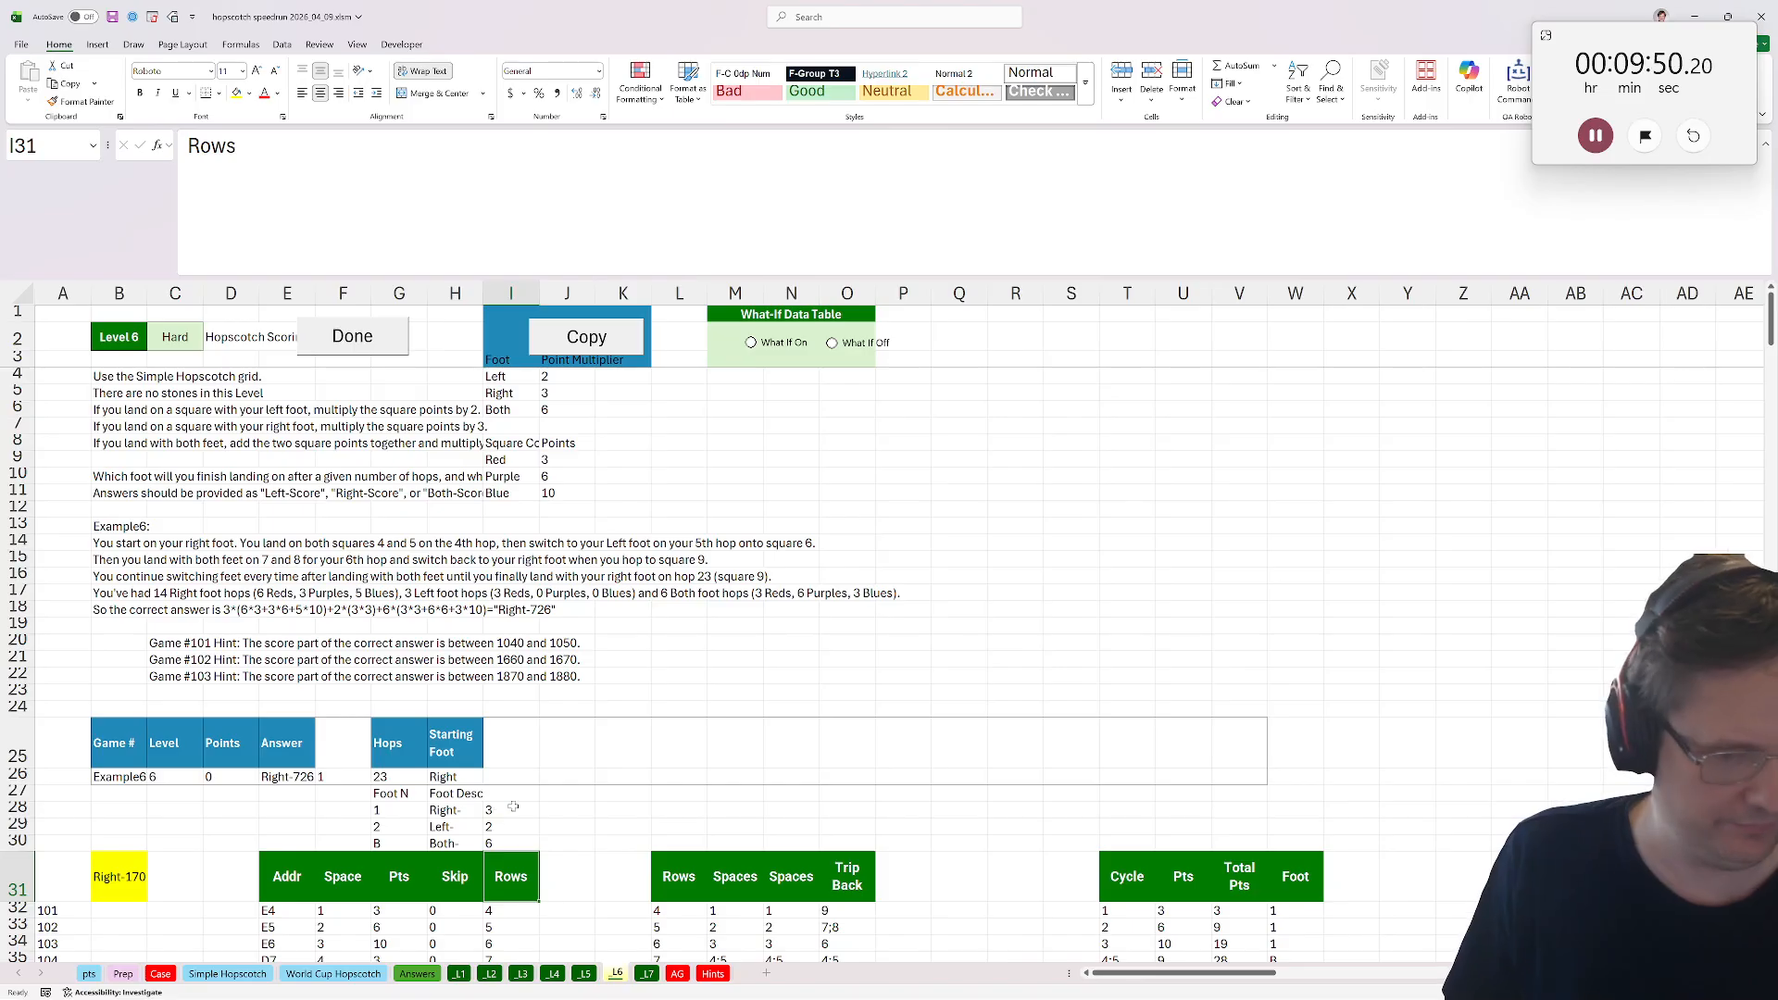
Add a Mult column header in X31 beside the Foot column.
scroll(926, 720, down, 3)
click(1348, 717)
text(Multy)
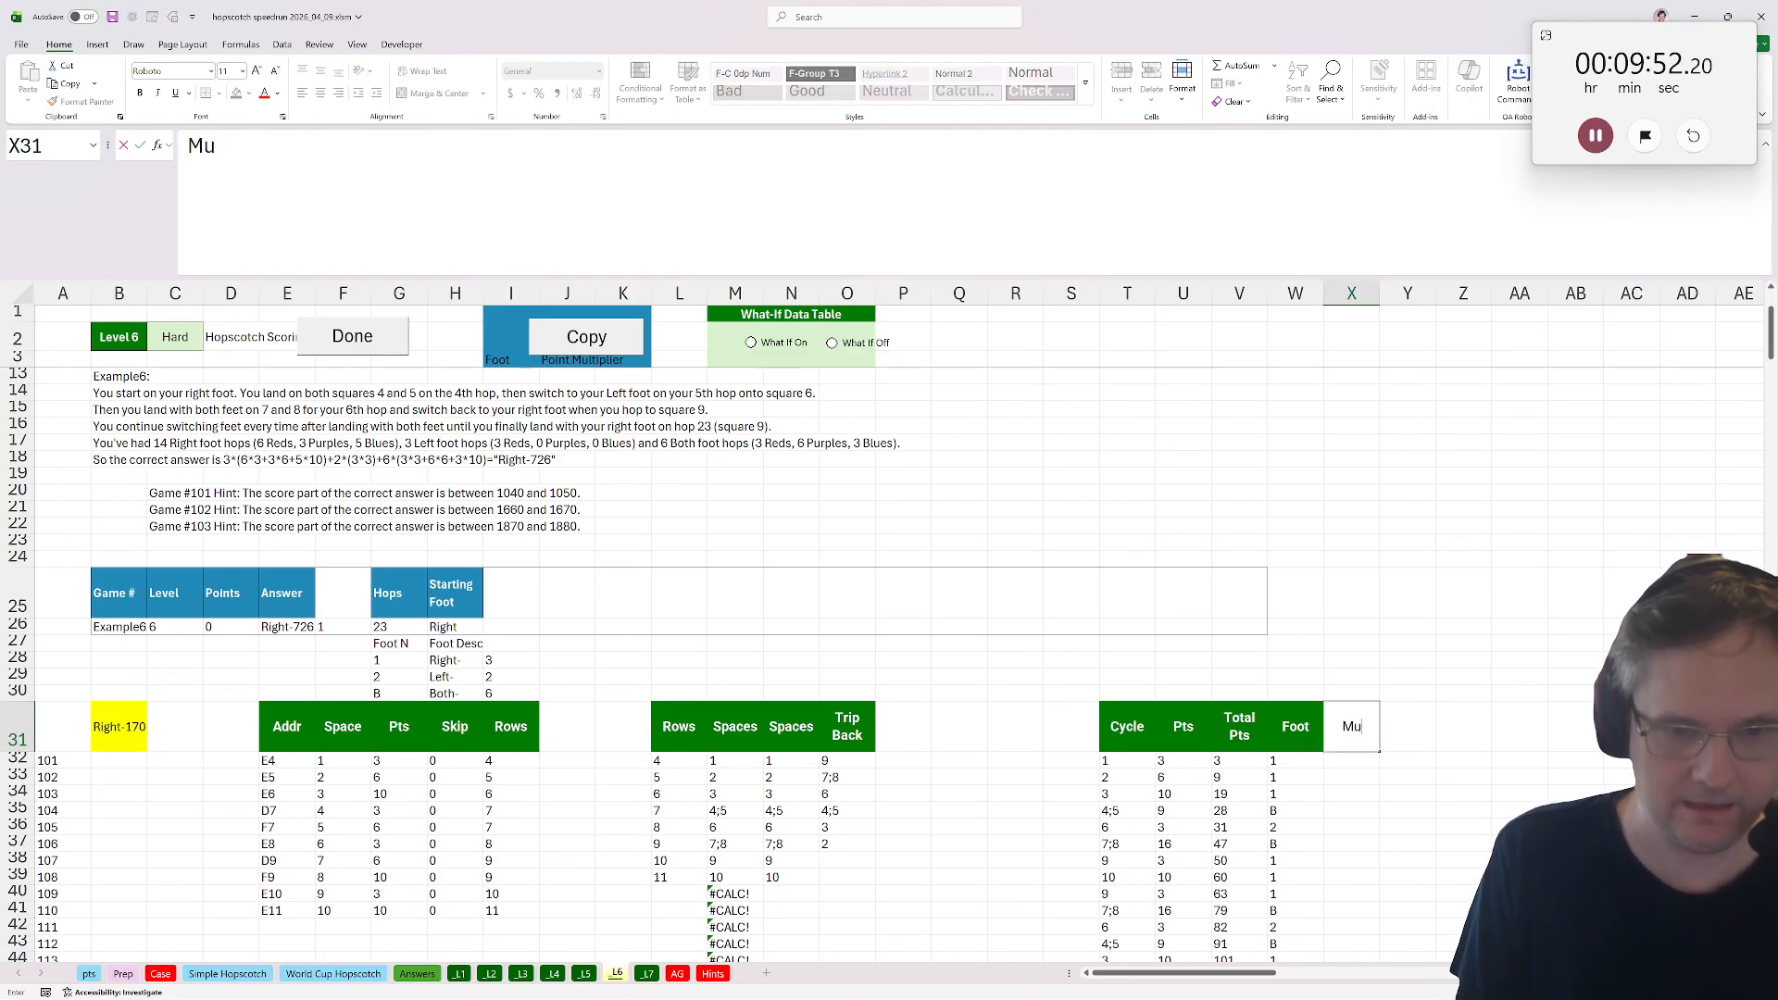
key(Return)
click(1350, 722)
text(Mult)
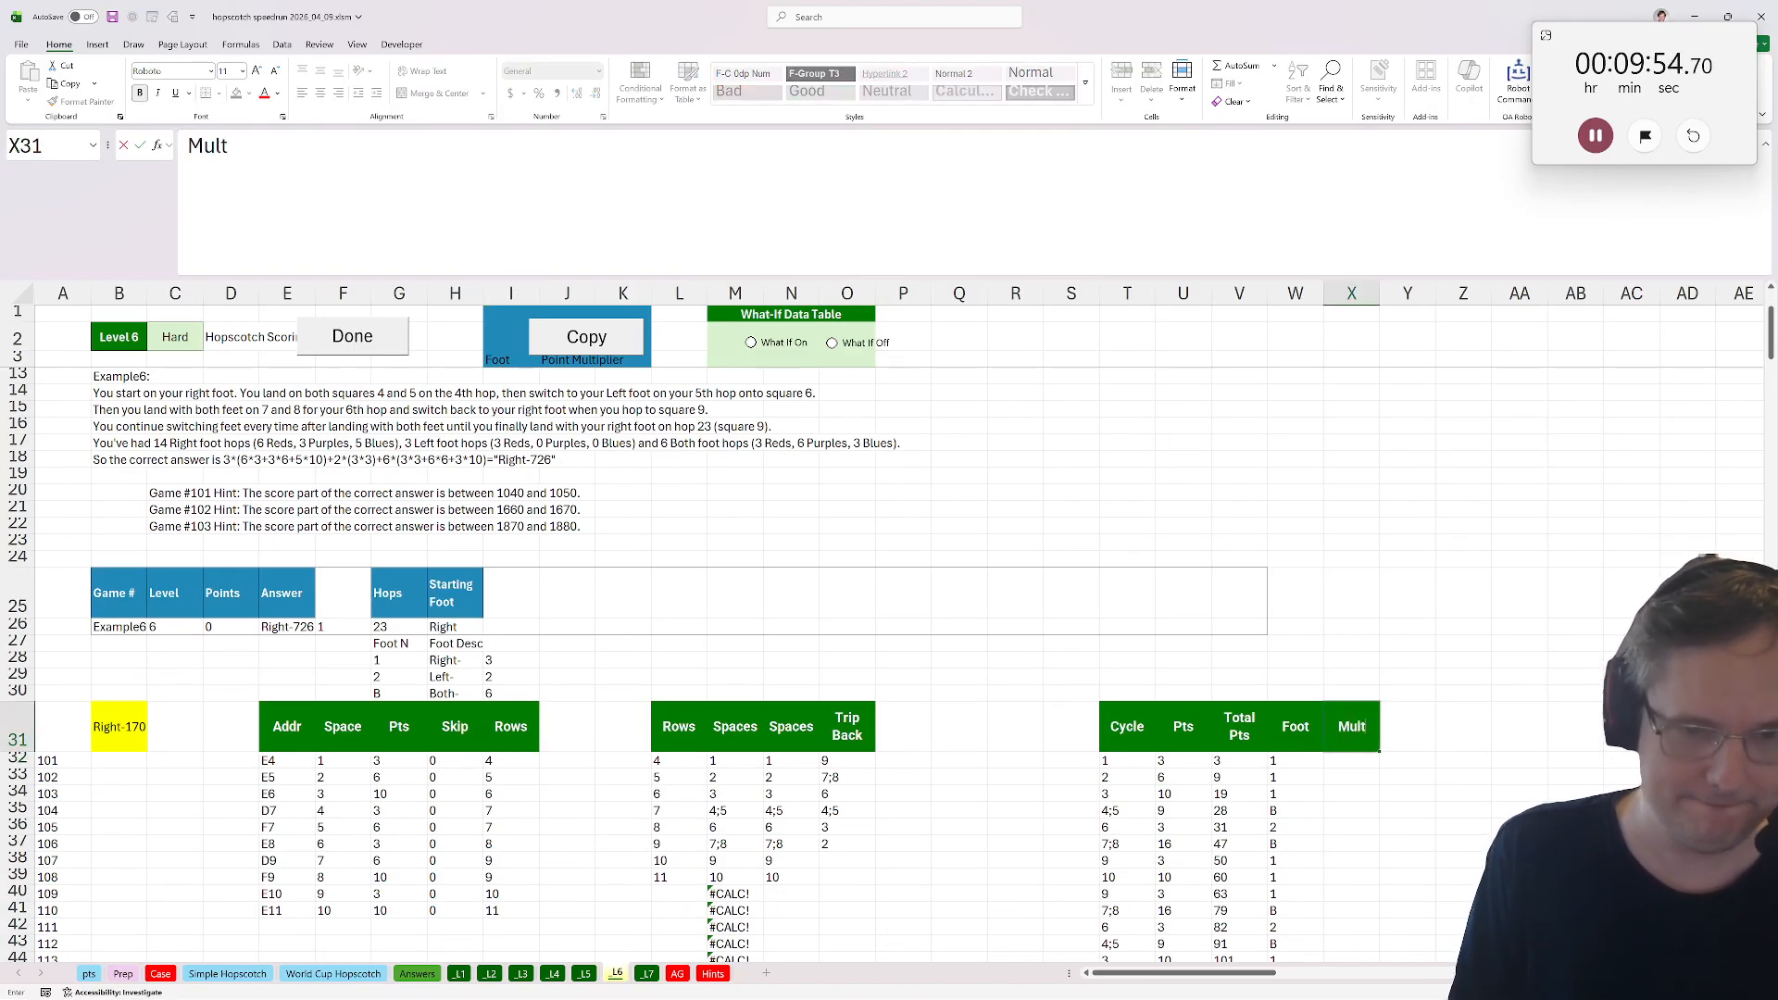
key(Return)
In X32 enter =XLOOKUP(W32,$G$28:$G$30,$I$28:$I$30) to get each hop's foot multiplier and fill it down.
text(=xlookuP()
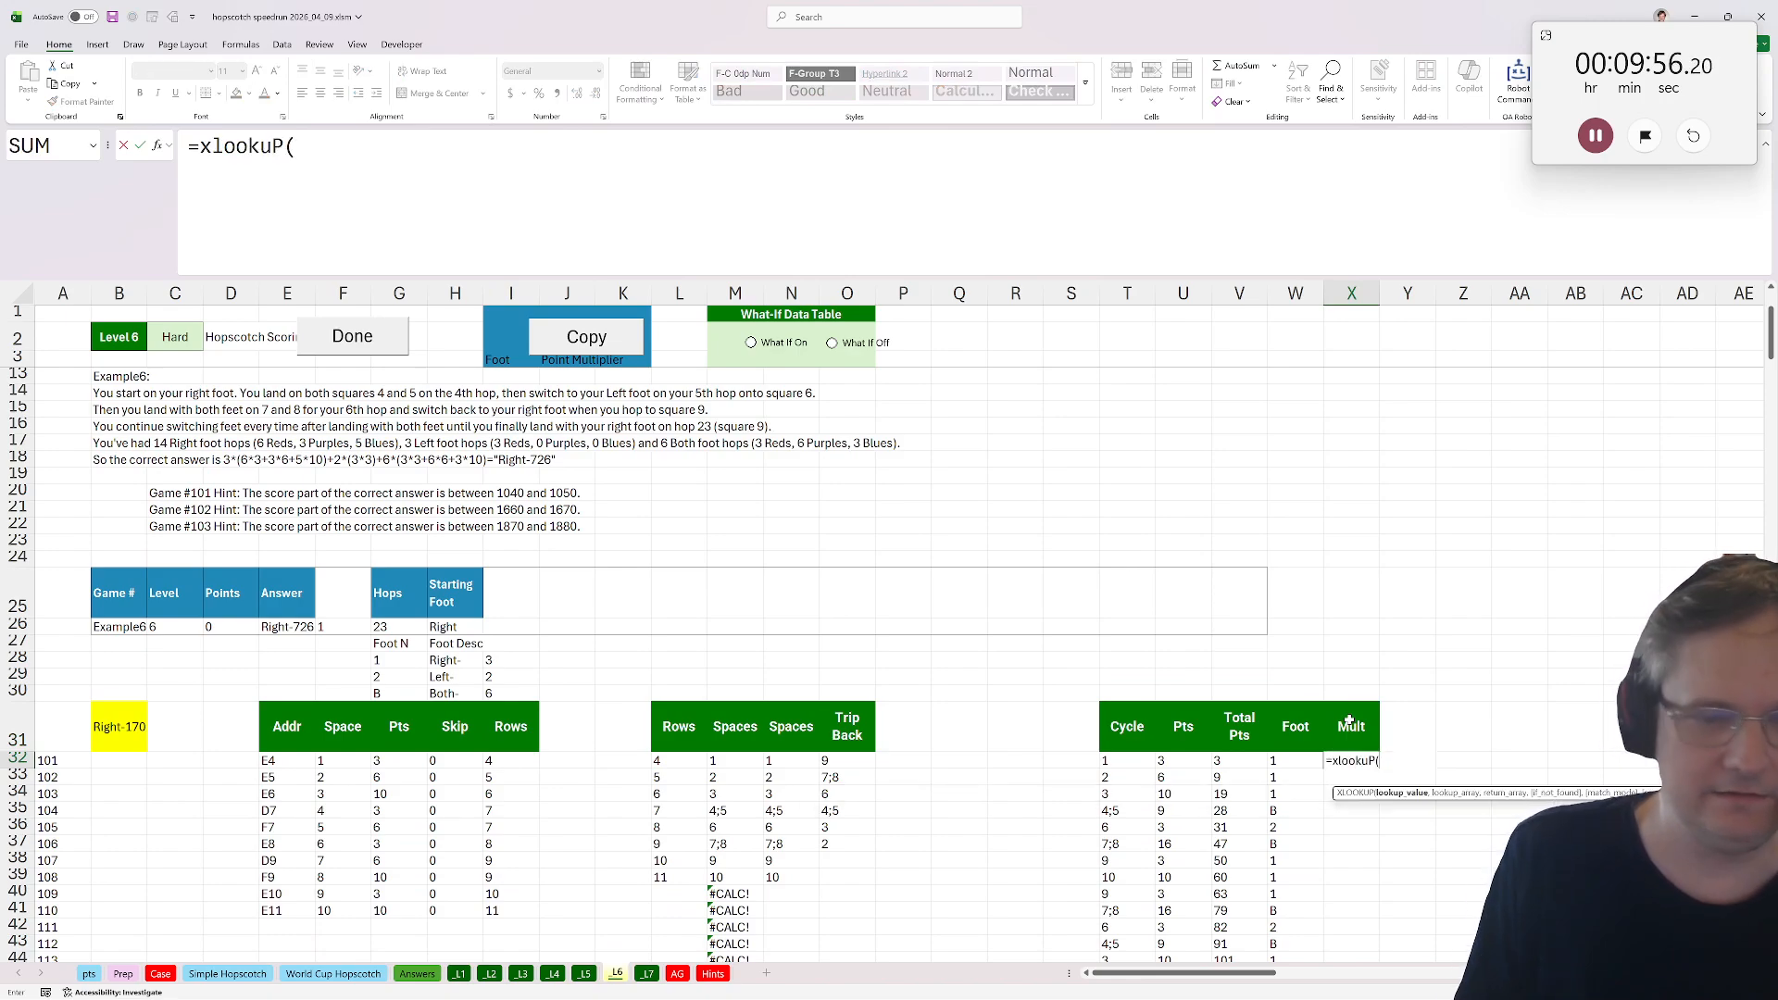
key(Left)
key(Down)
key(Up)
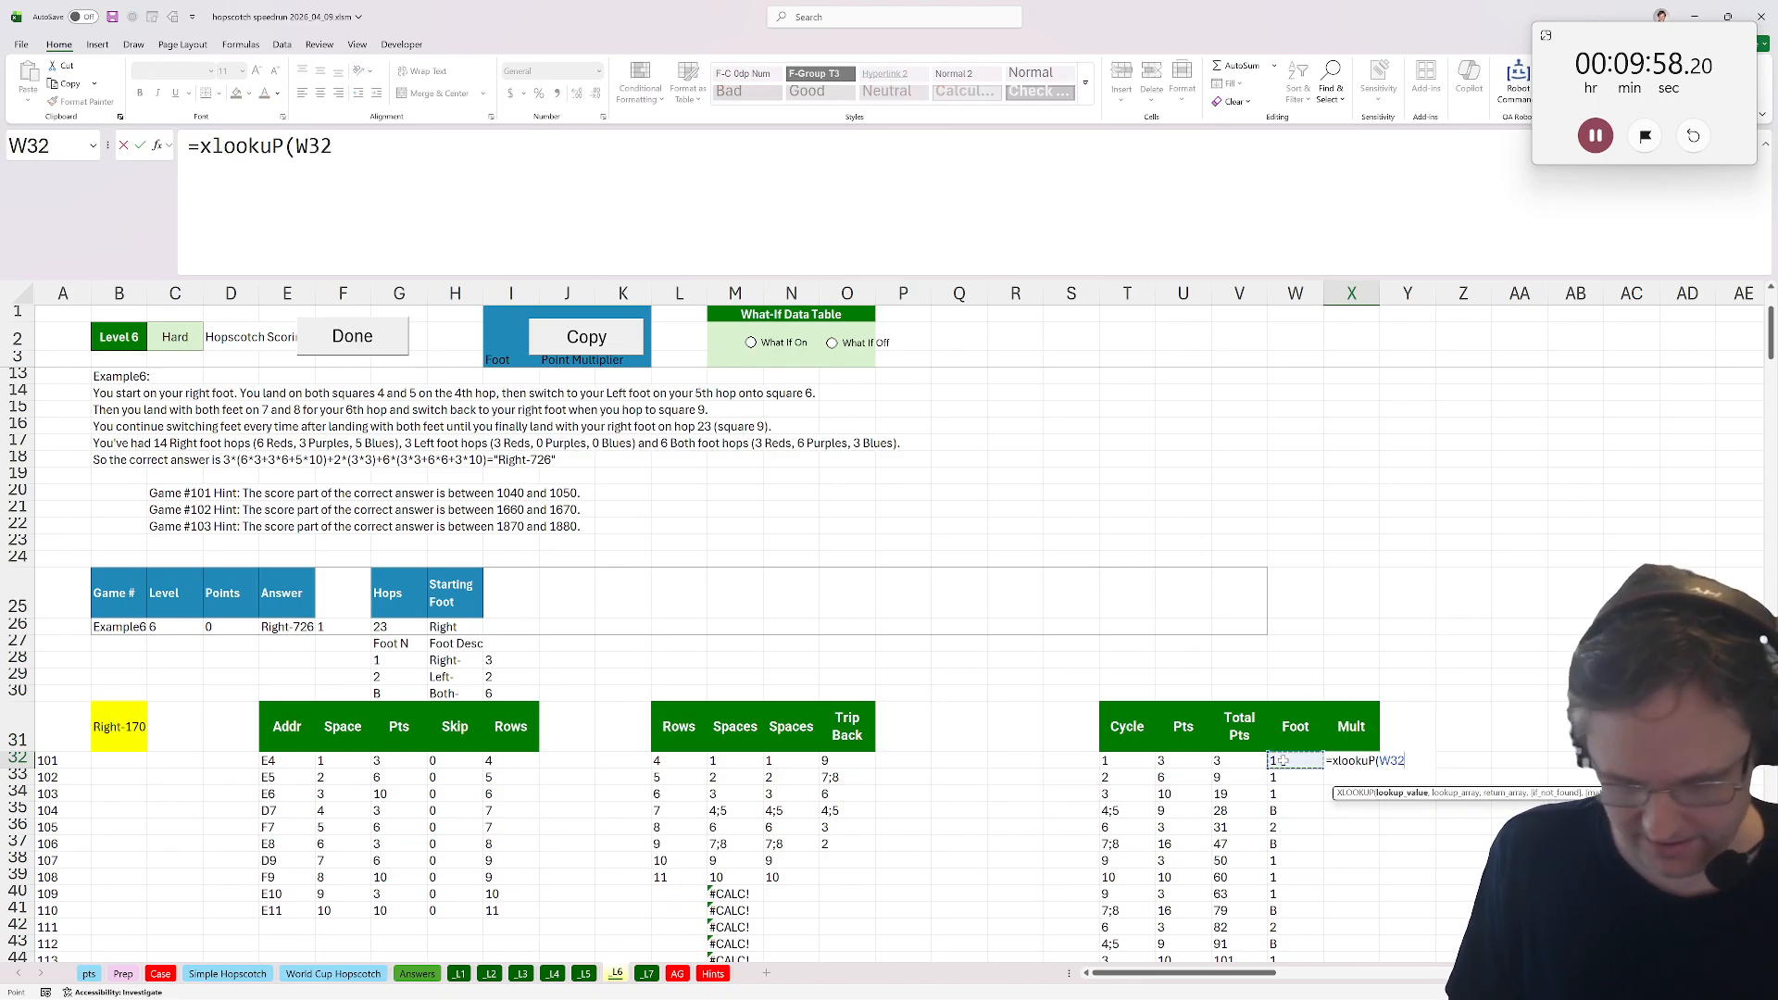
text(,)
drag(398, 660, 399, 694)
key(F4)
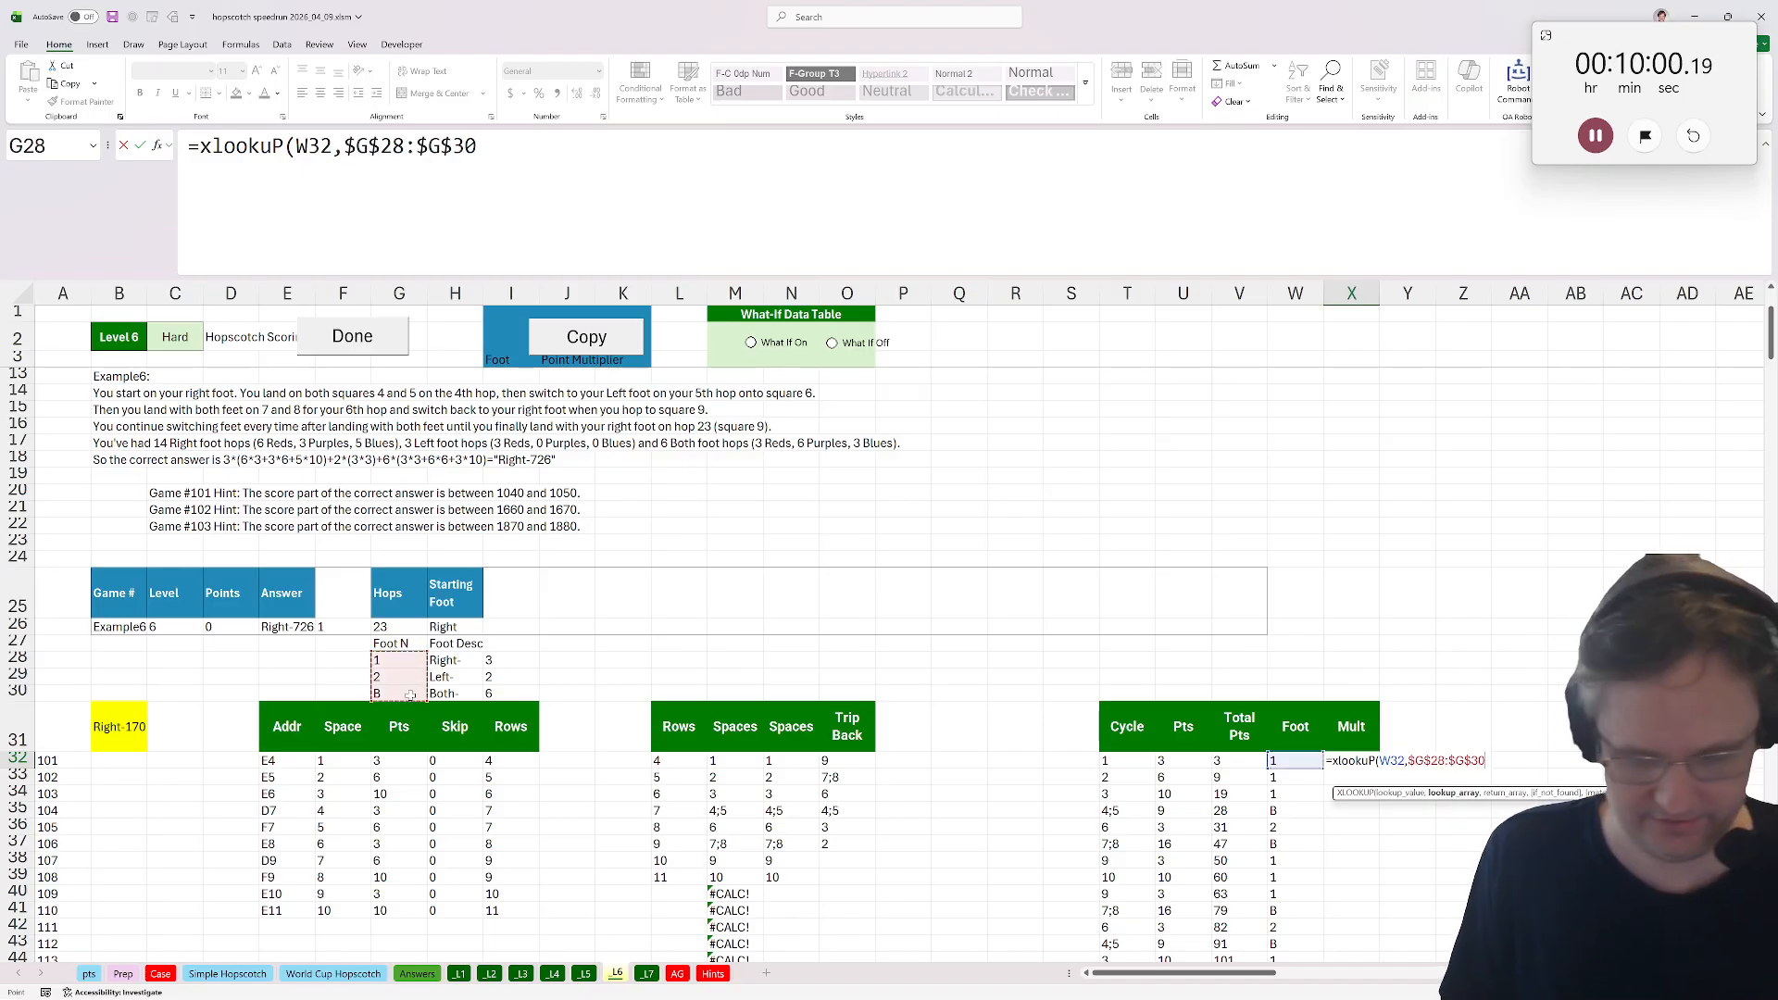
text(,)
drag(489, 660, 533, 701)
key(F4)
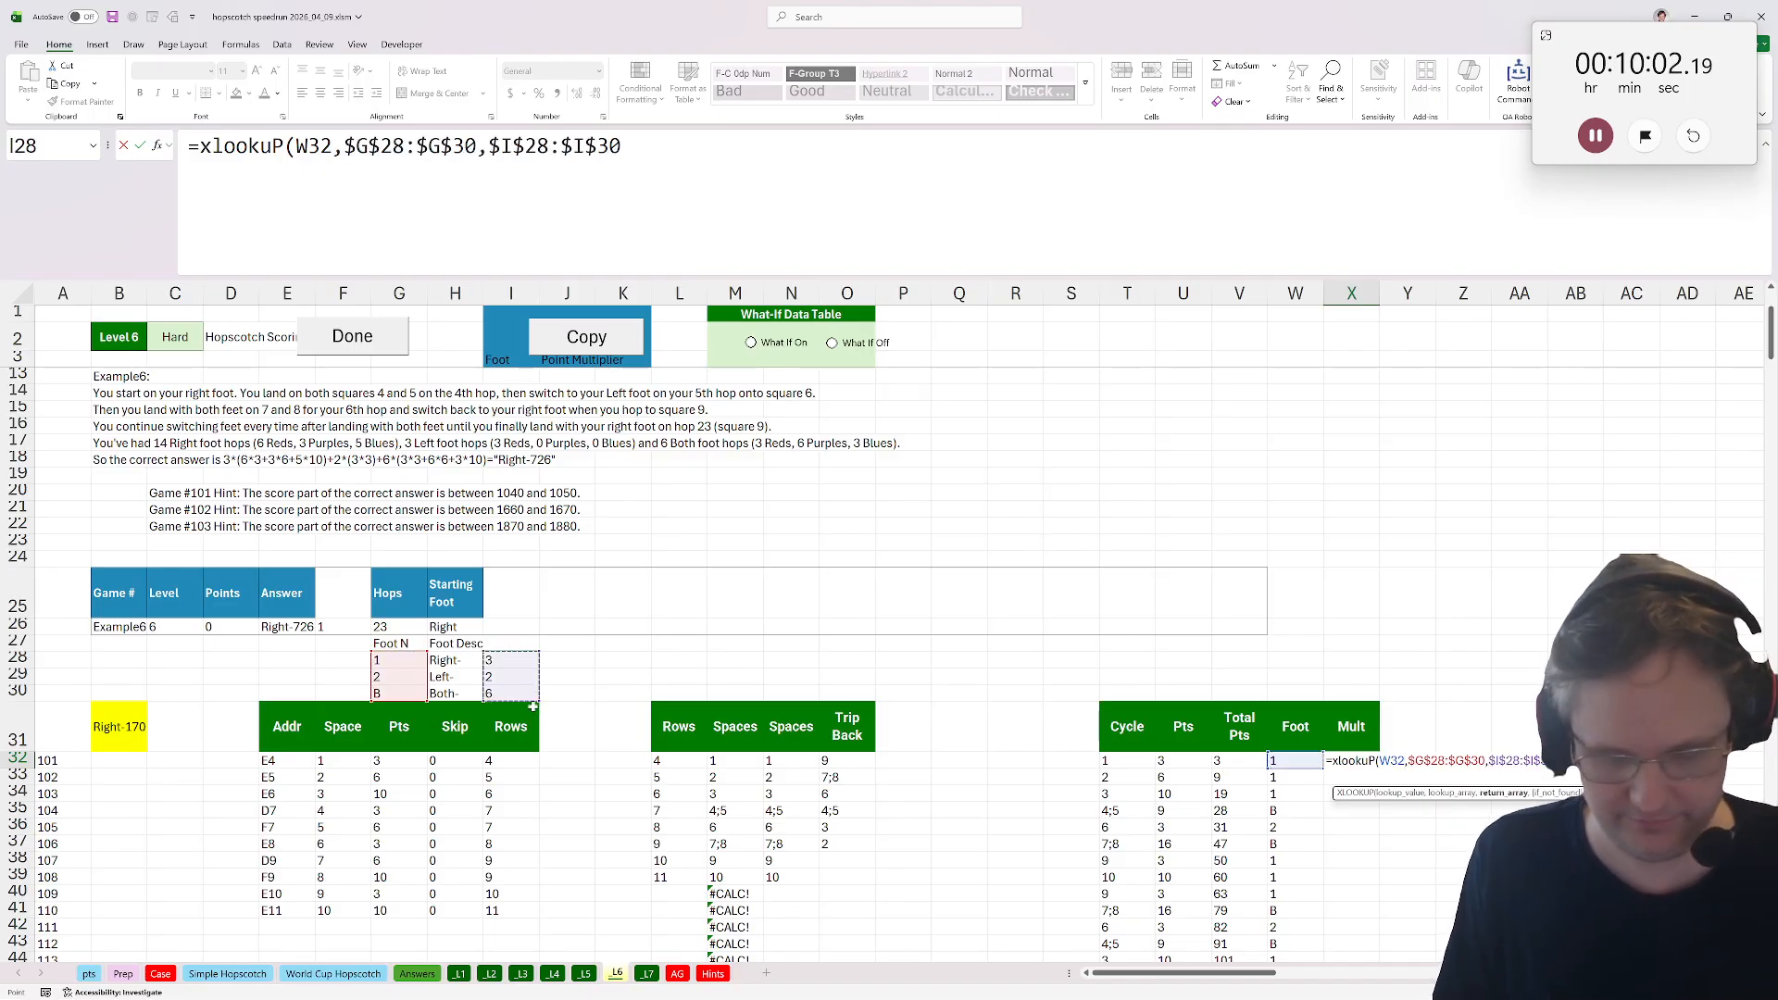
text())
key(ctrl+Return)
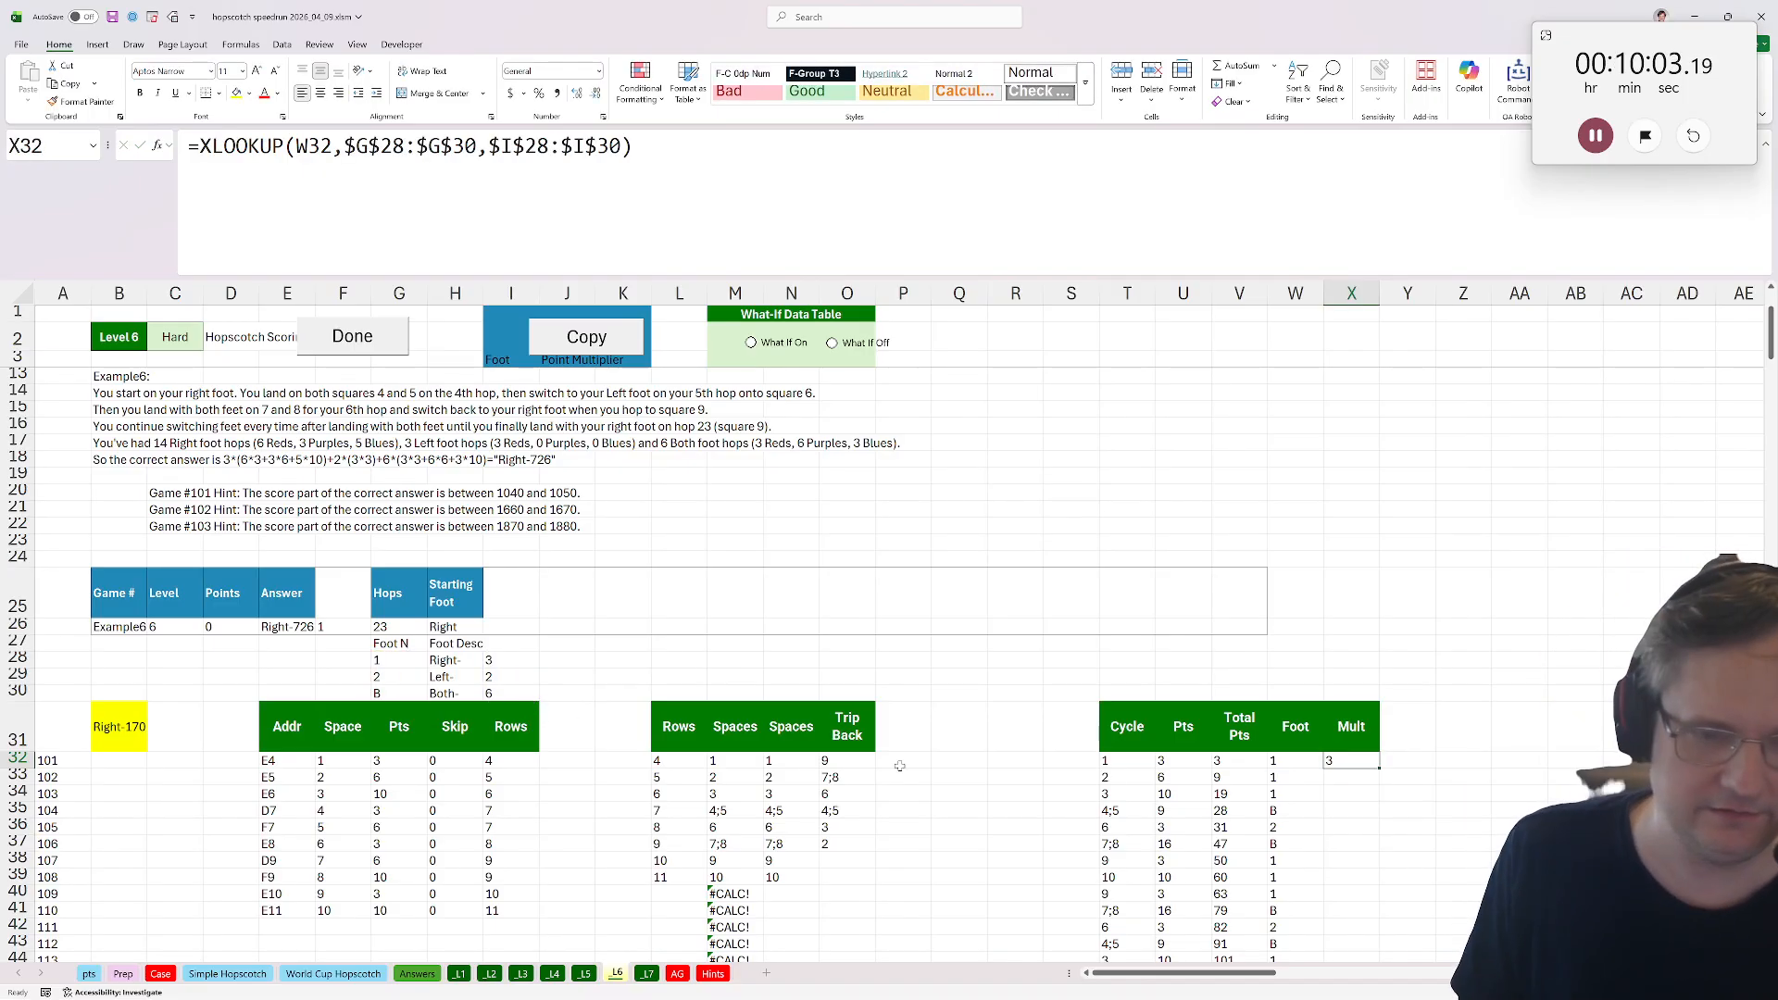
double_click(1385, 768)
Rename the U31 header to Base Pts and add a Pts2 header in Y31.
click(1410, 742)
click(1206, 748)
text(B)
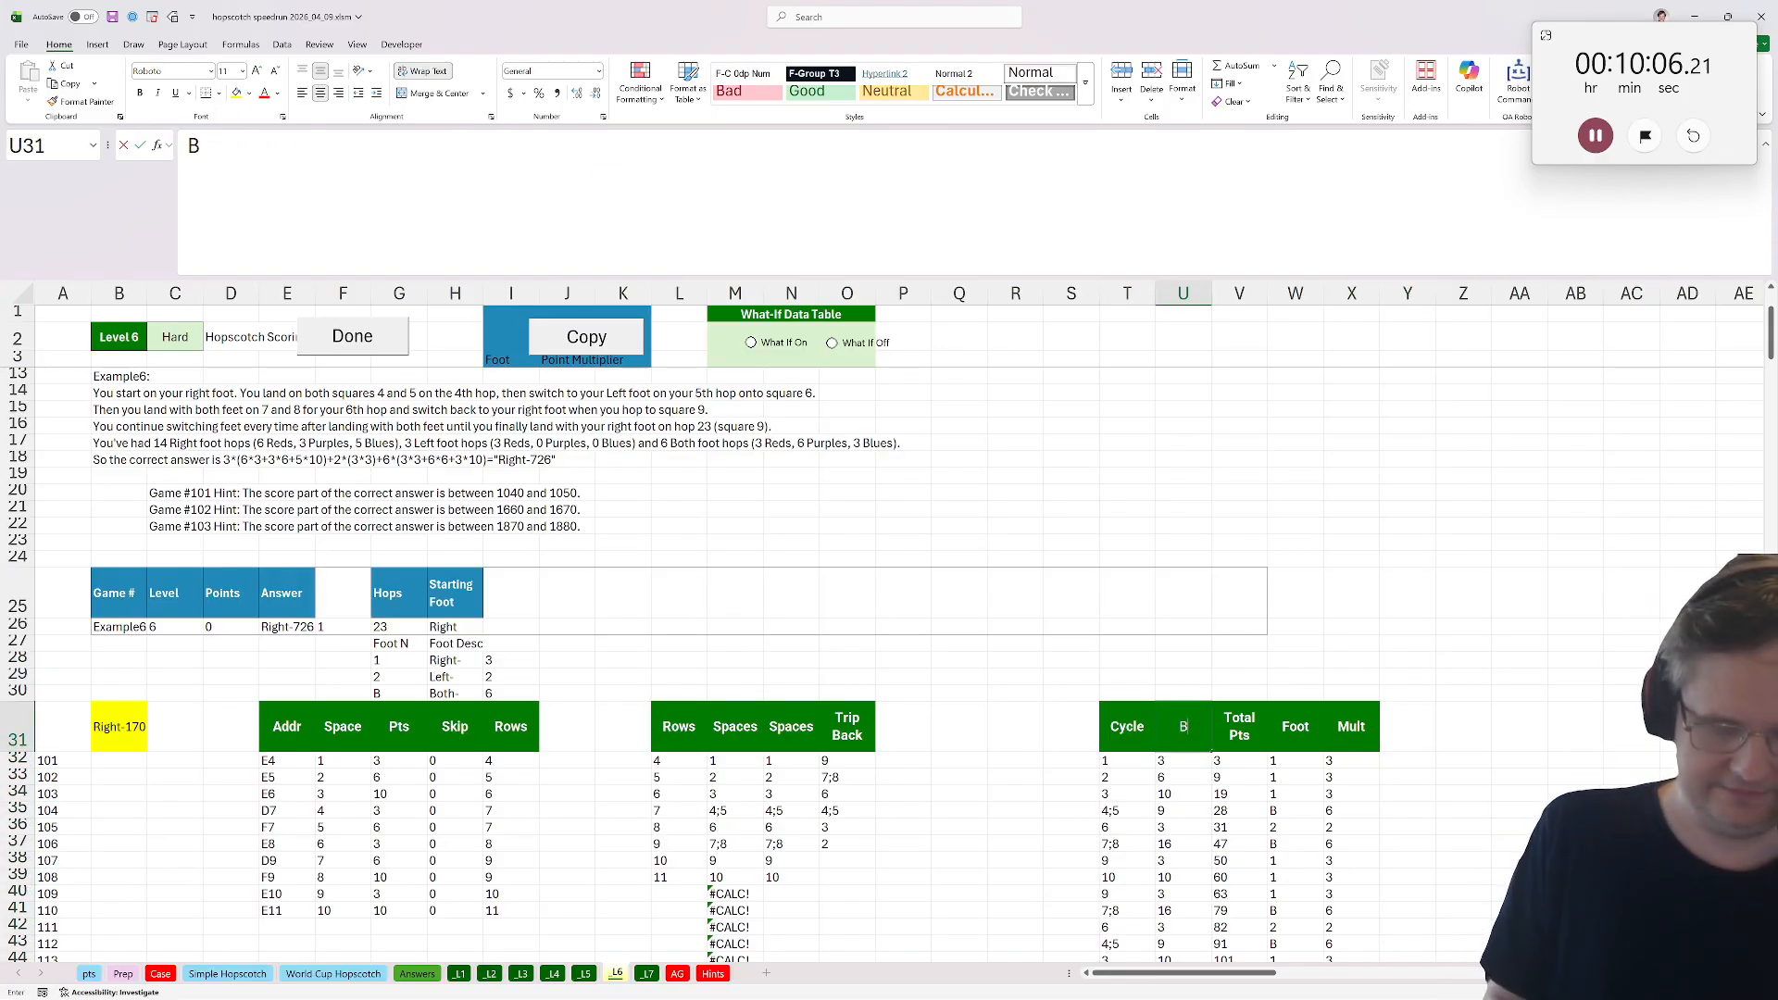
text(ase Pts)
key(Tab)
drag(1463, 734, 1412, 737)
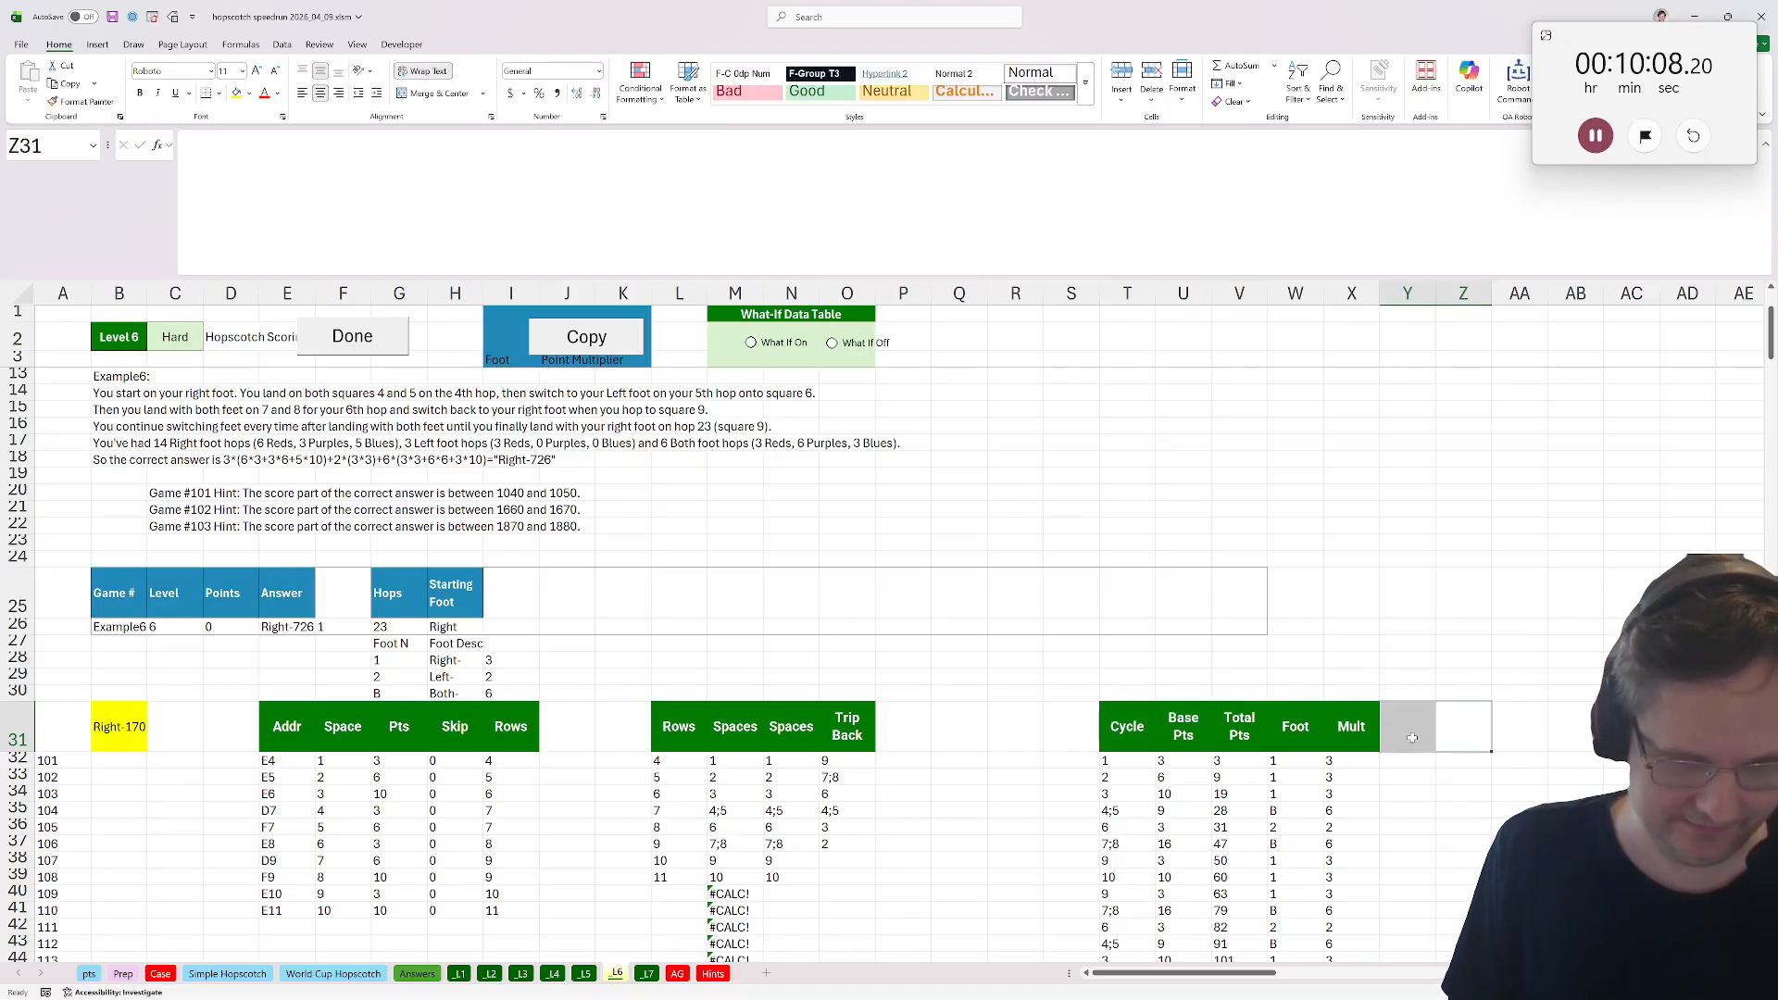
click(1412, 737)
text(Pts23)
key(Return)
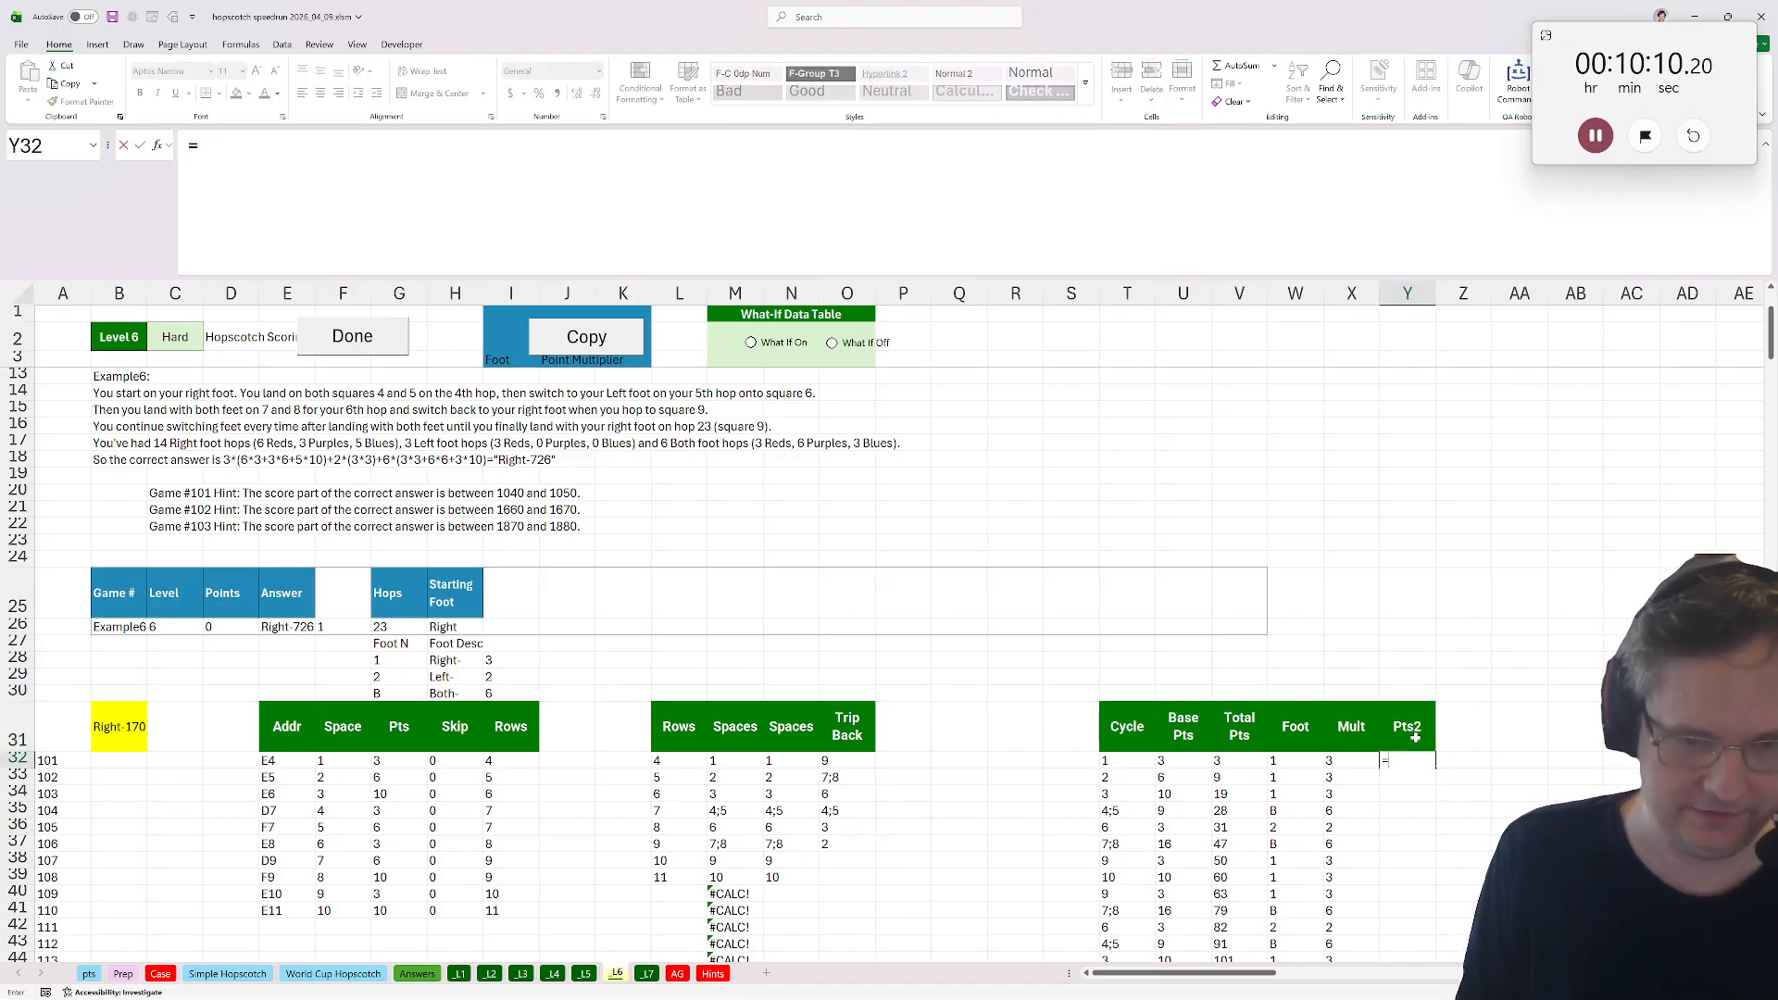
In Y32 multiply the multiplier by the base points with =X32*U32 and fill it down.
text(=)
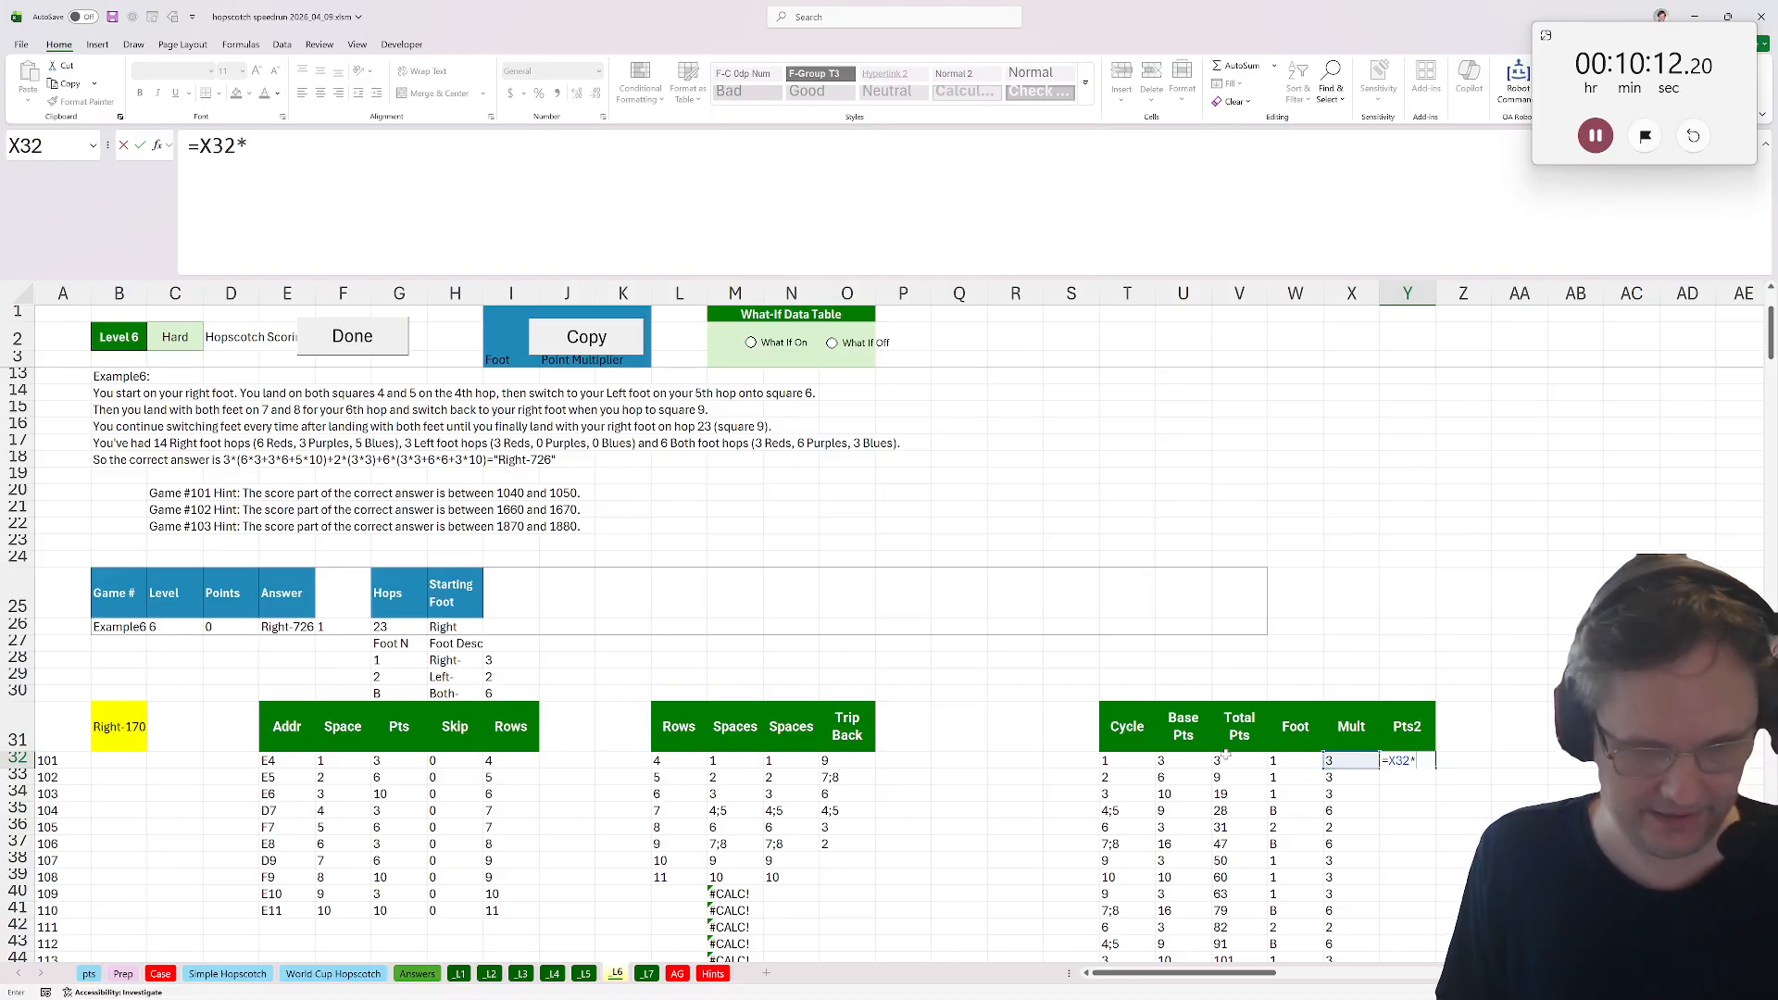
click(1163, 760)
key(Return)
click(1425, 759)
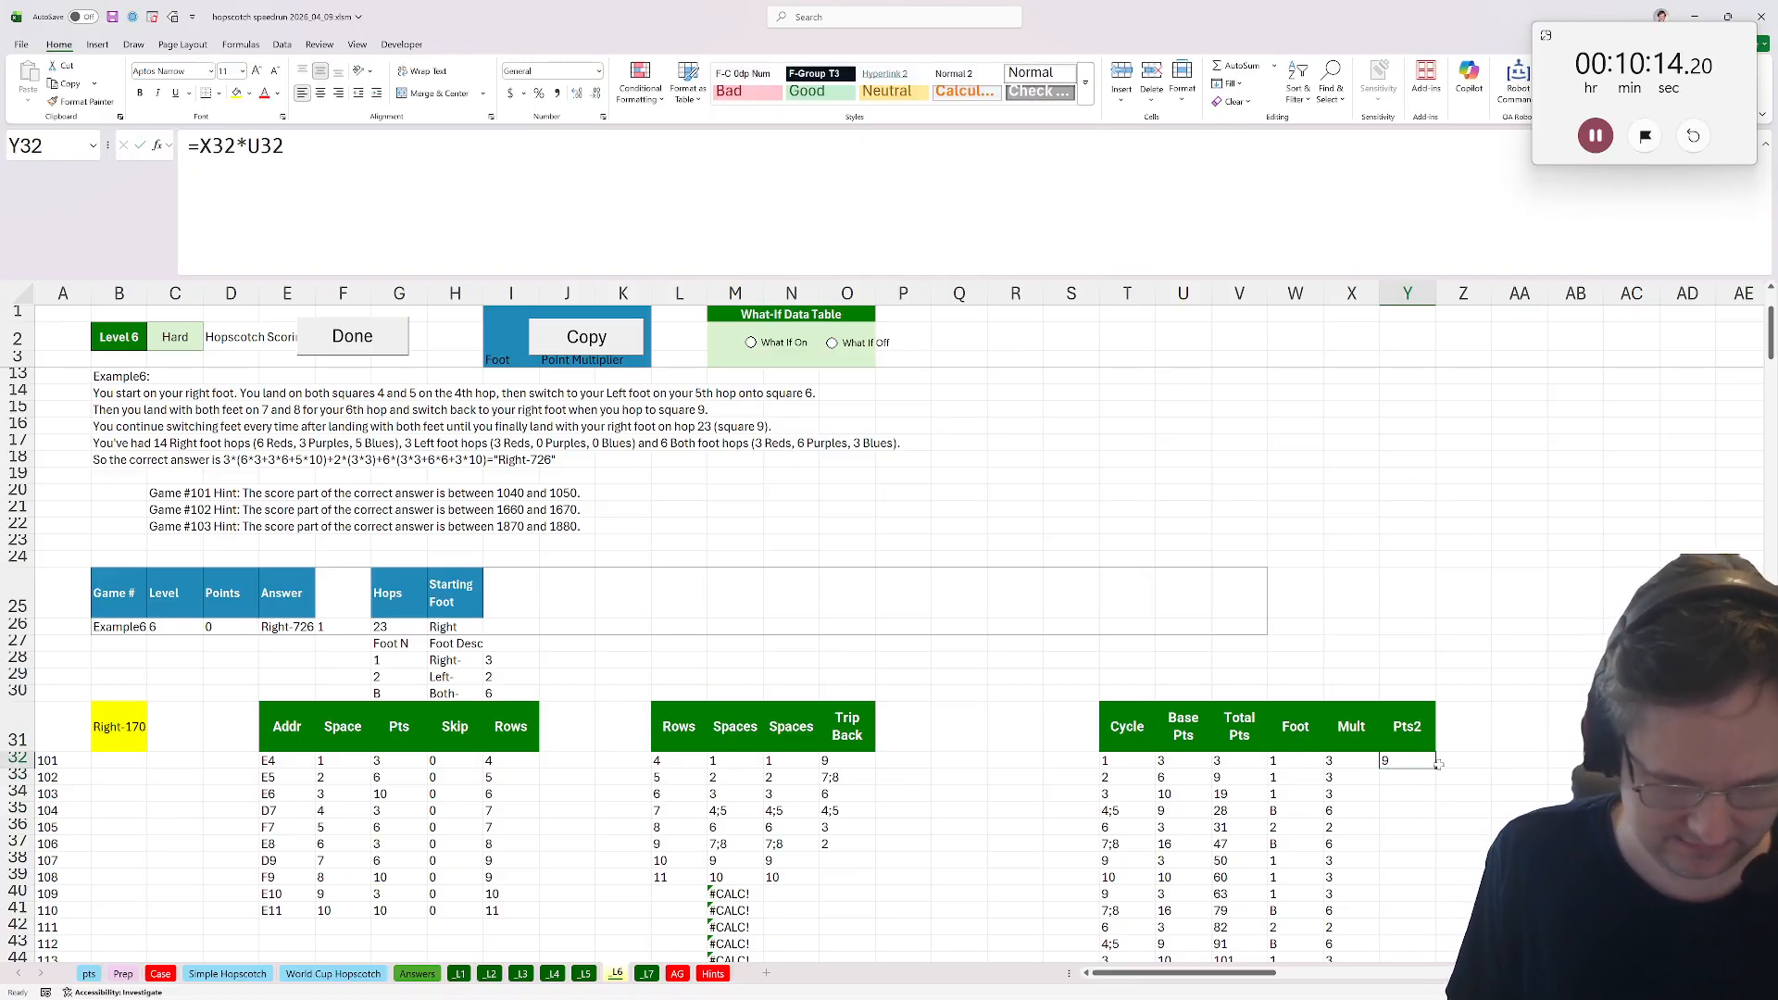
double_click(1437, 763)
click(1404, 761)
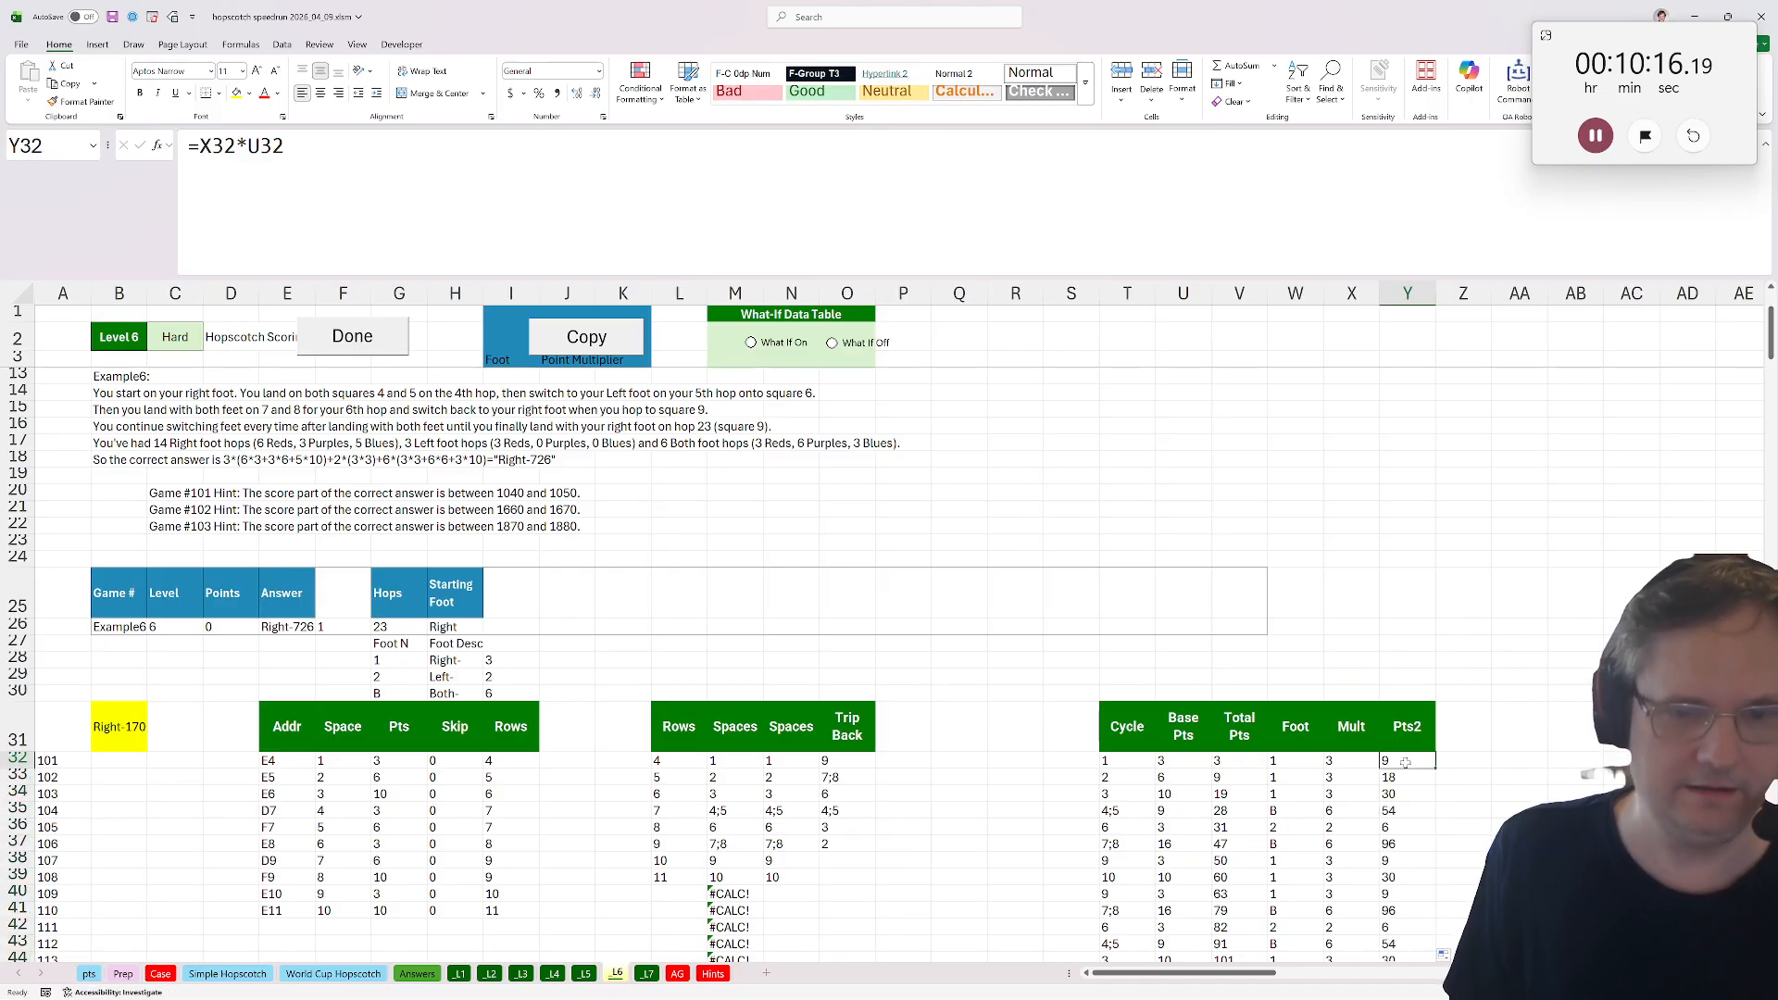
Change the Total Pts formula in V32 to =SUM(Y32:Y$32) and fill it down the column.
double_click(1245, 763)
click(1171, 764)
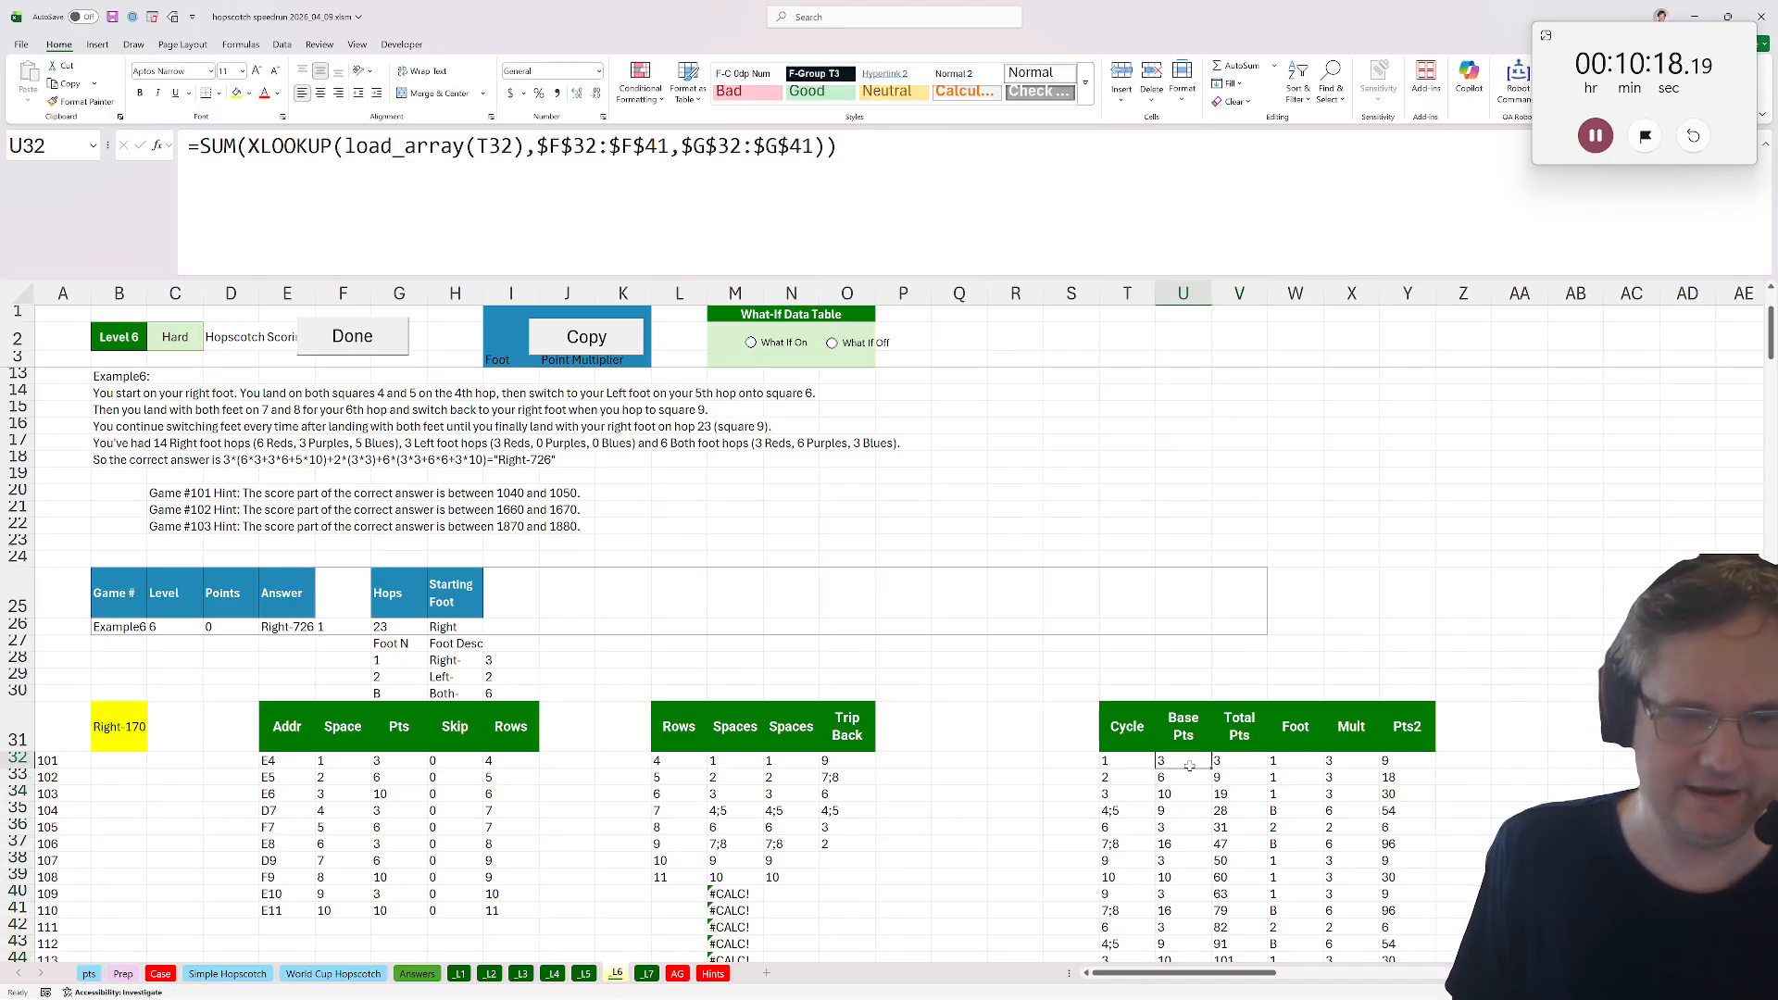
double_click(1220, 761)
drag(1178, 772, 1396, 769)
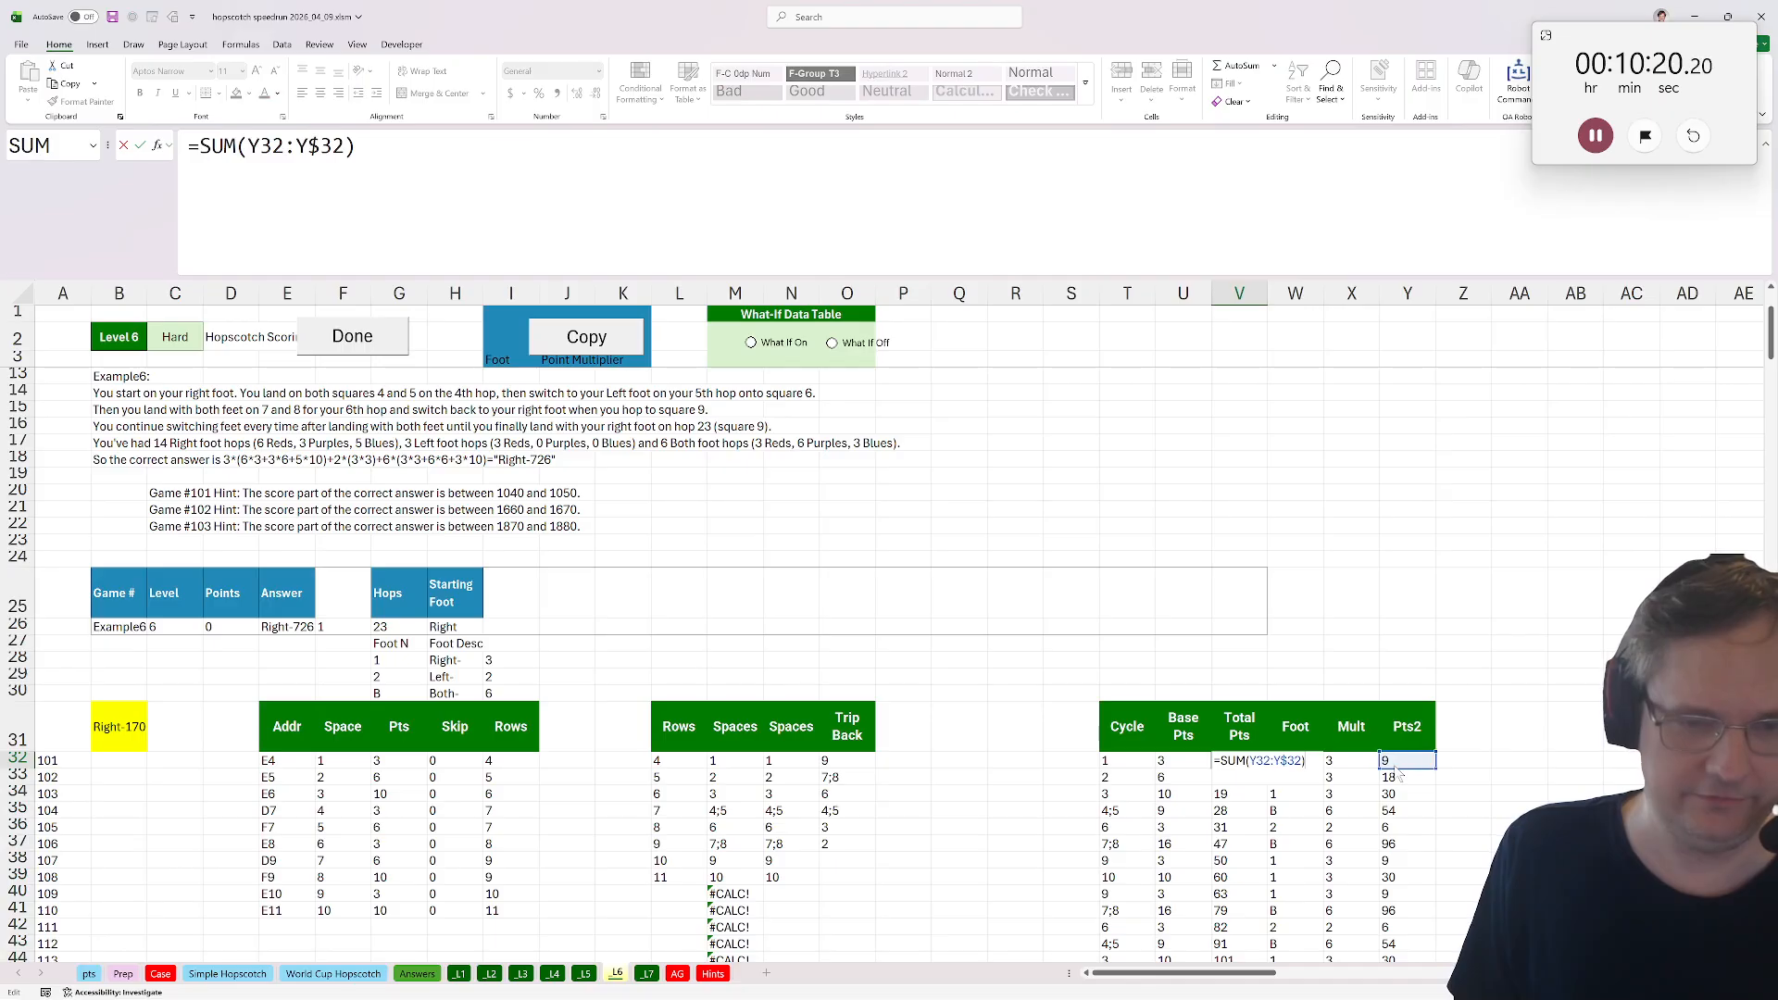
key(Return)
click(1250, 761)
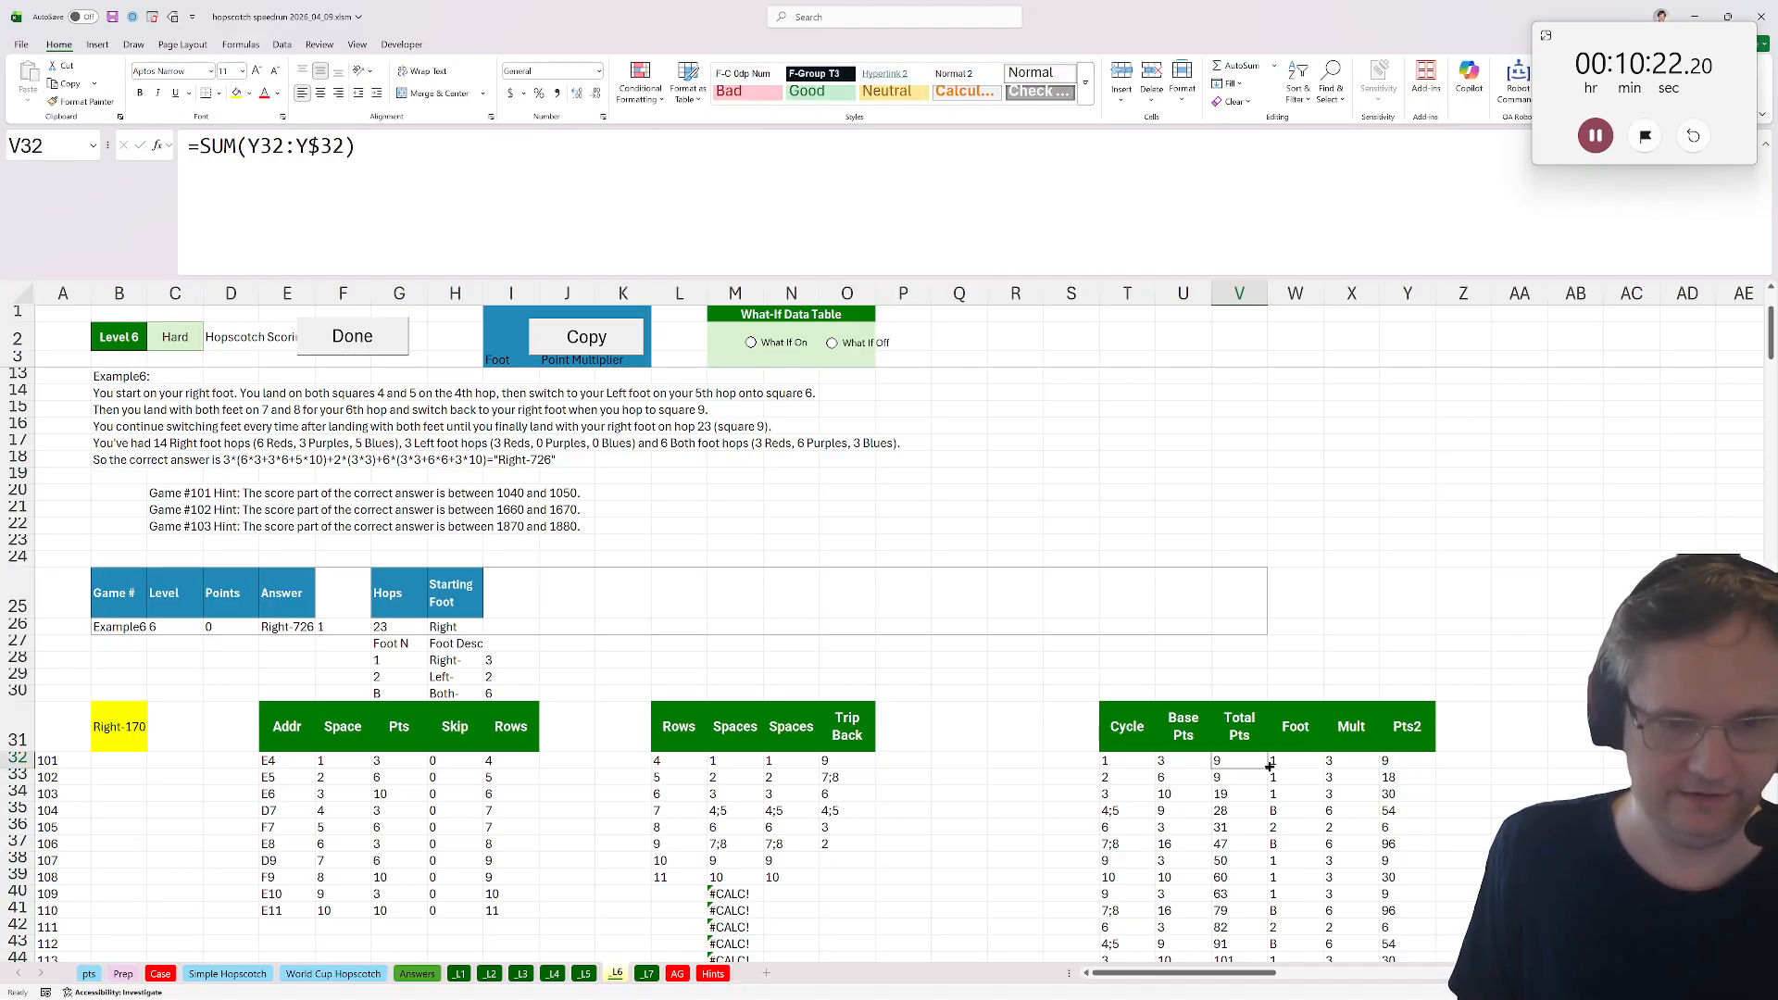
double_click(1269, 766)
Mark Level 6 as done and copy the hopscotch model into the Level 7 sheet.
click(351, 336)
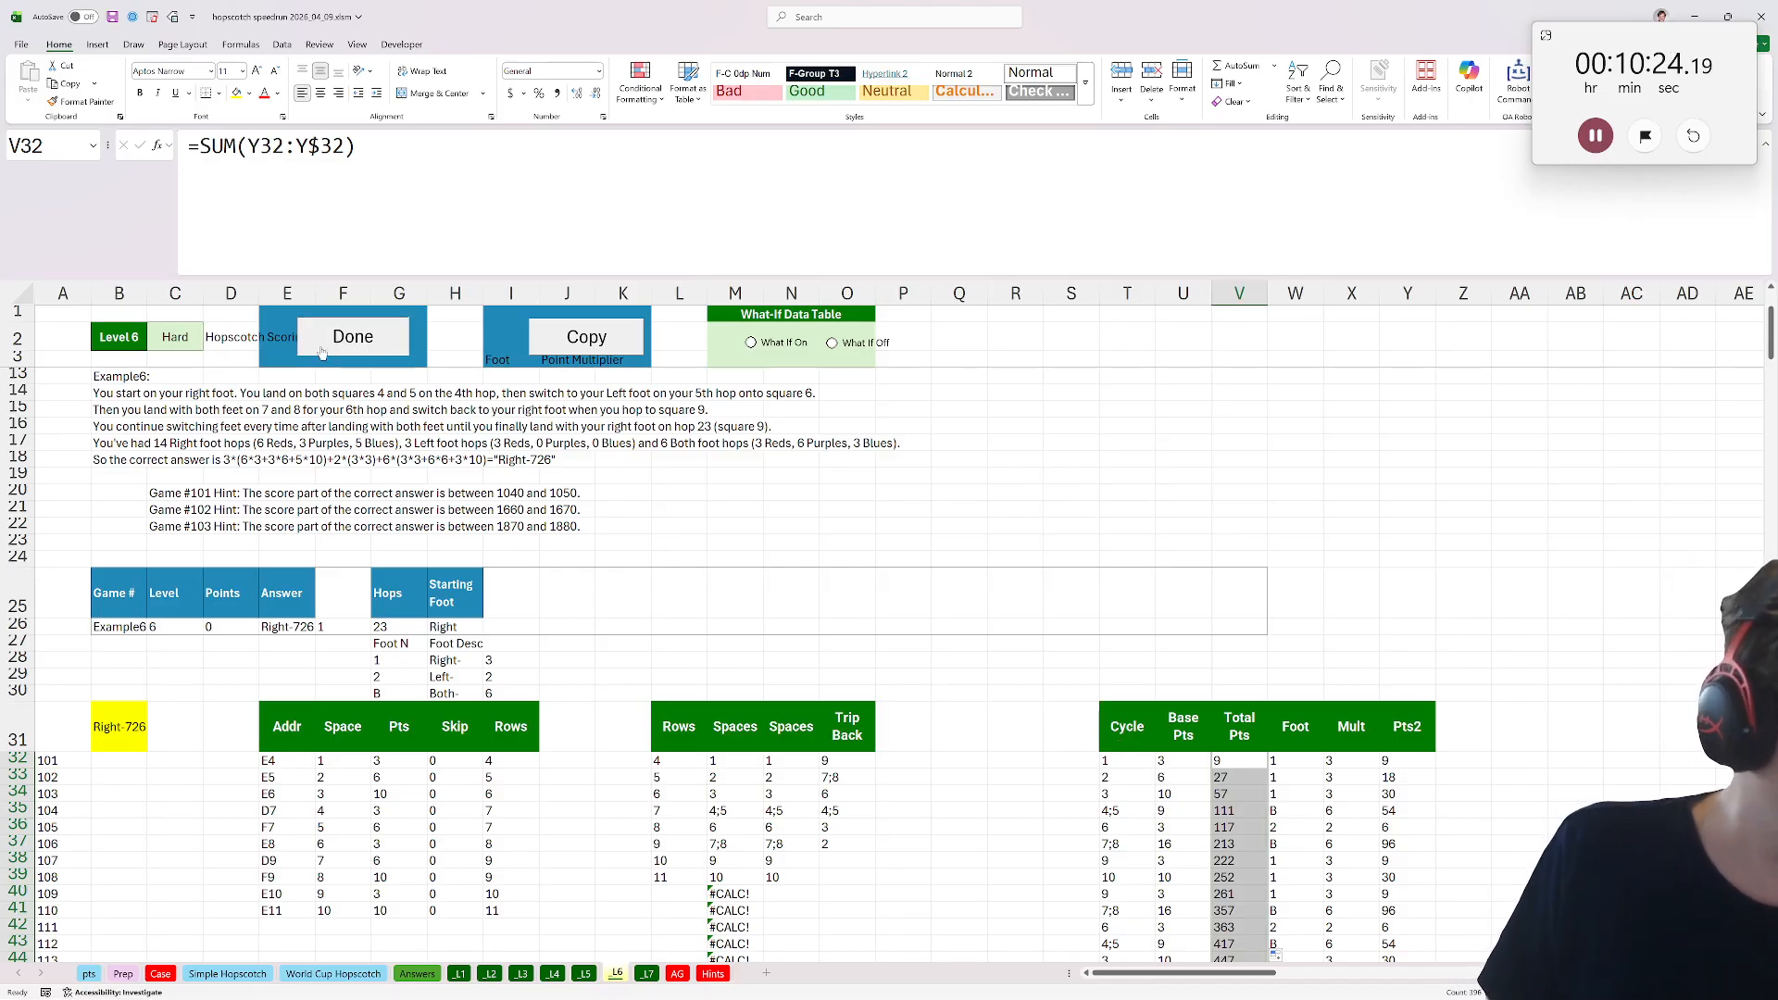
click(159, 973)
scroll(380, 613, down, 20)
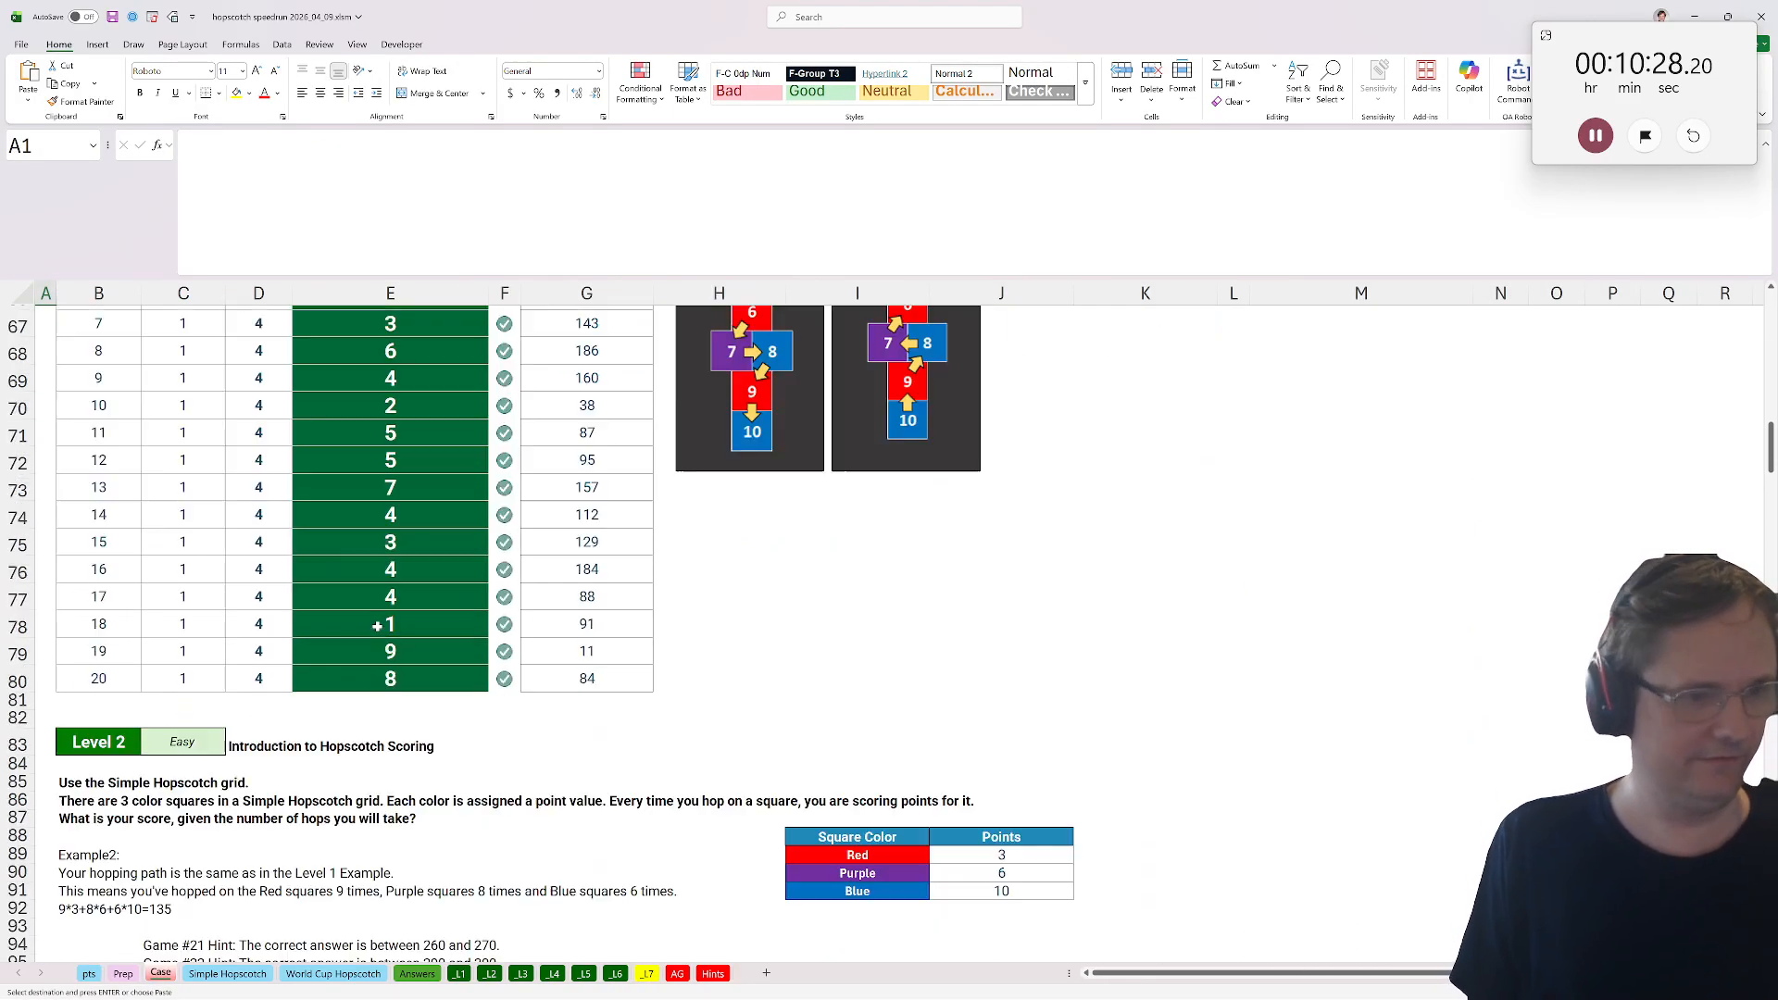
scroll(380, 613, down, 20)
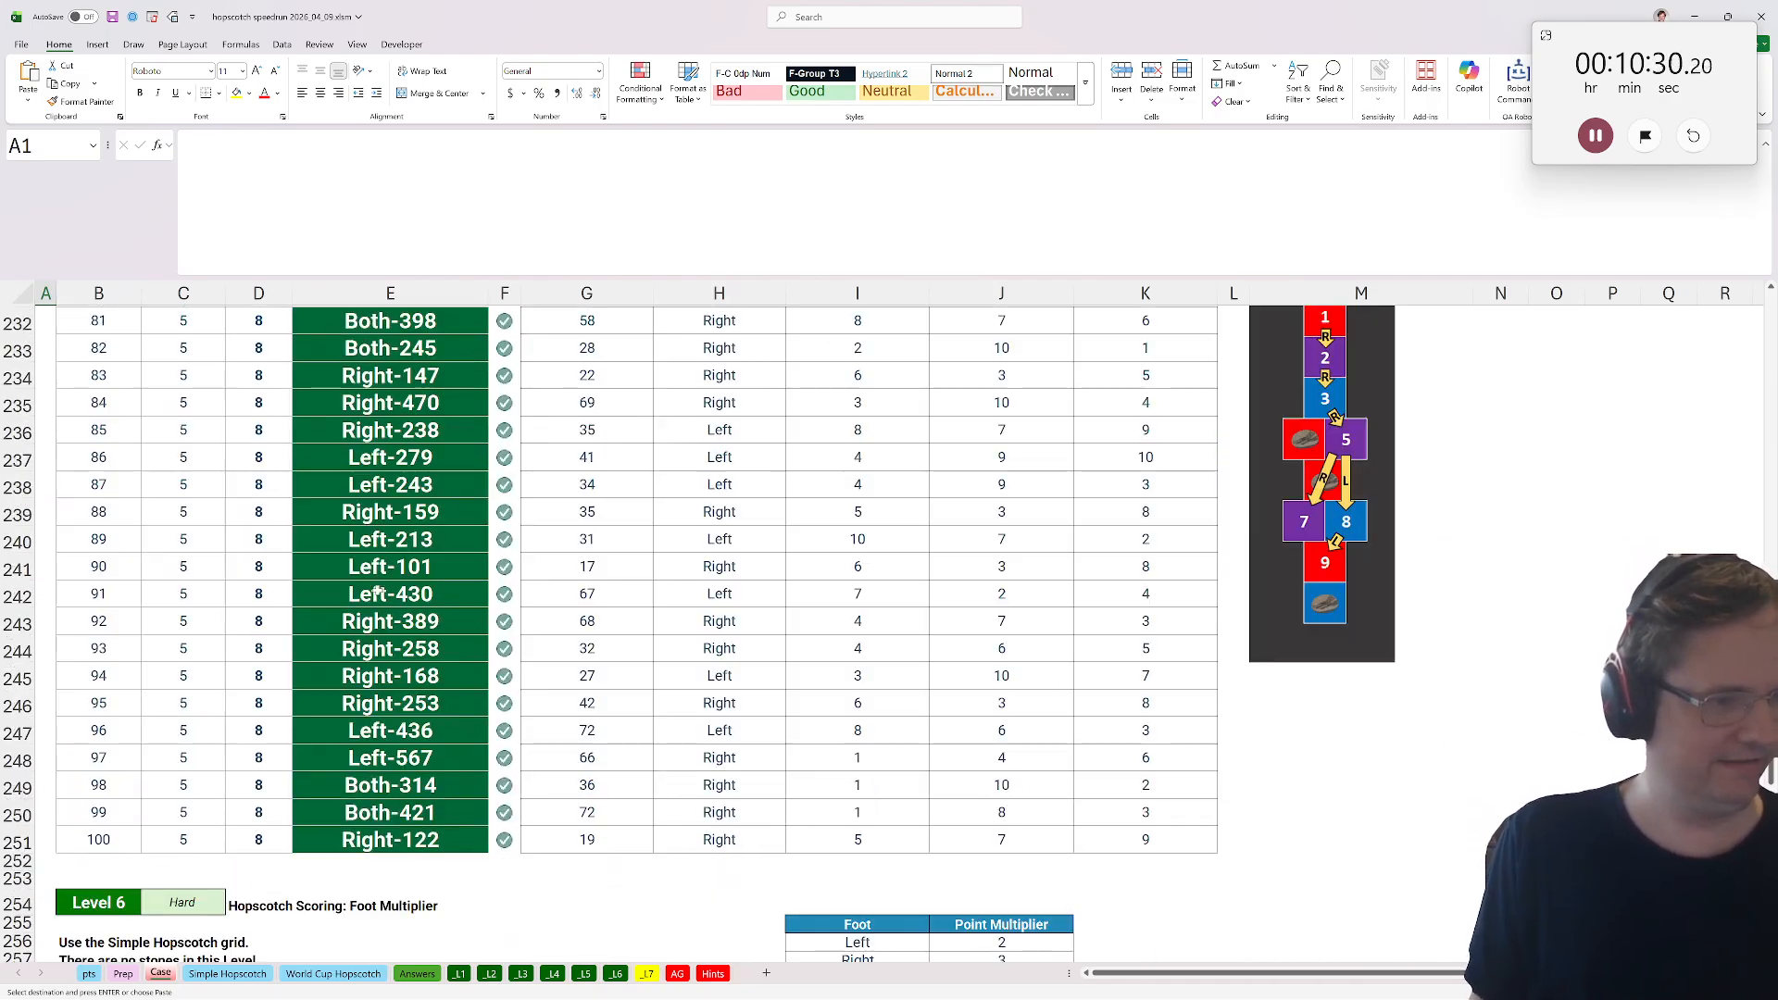
scroll(405, 639, down, 12)
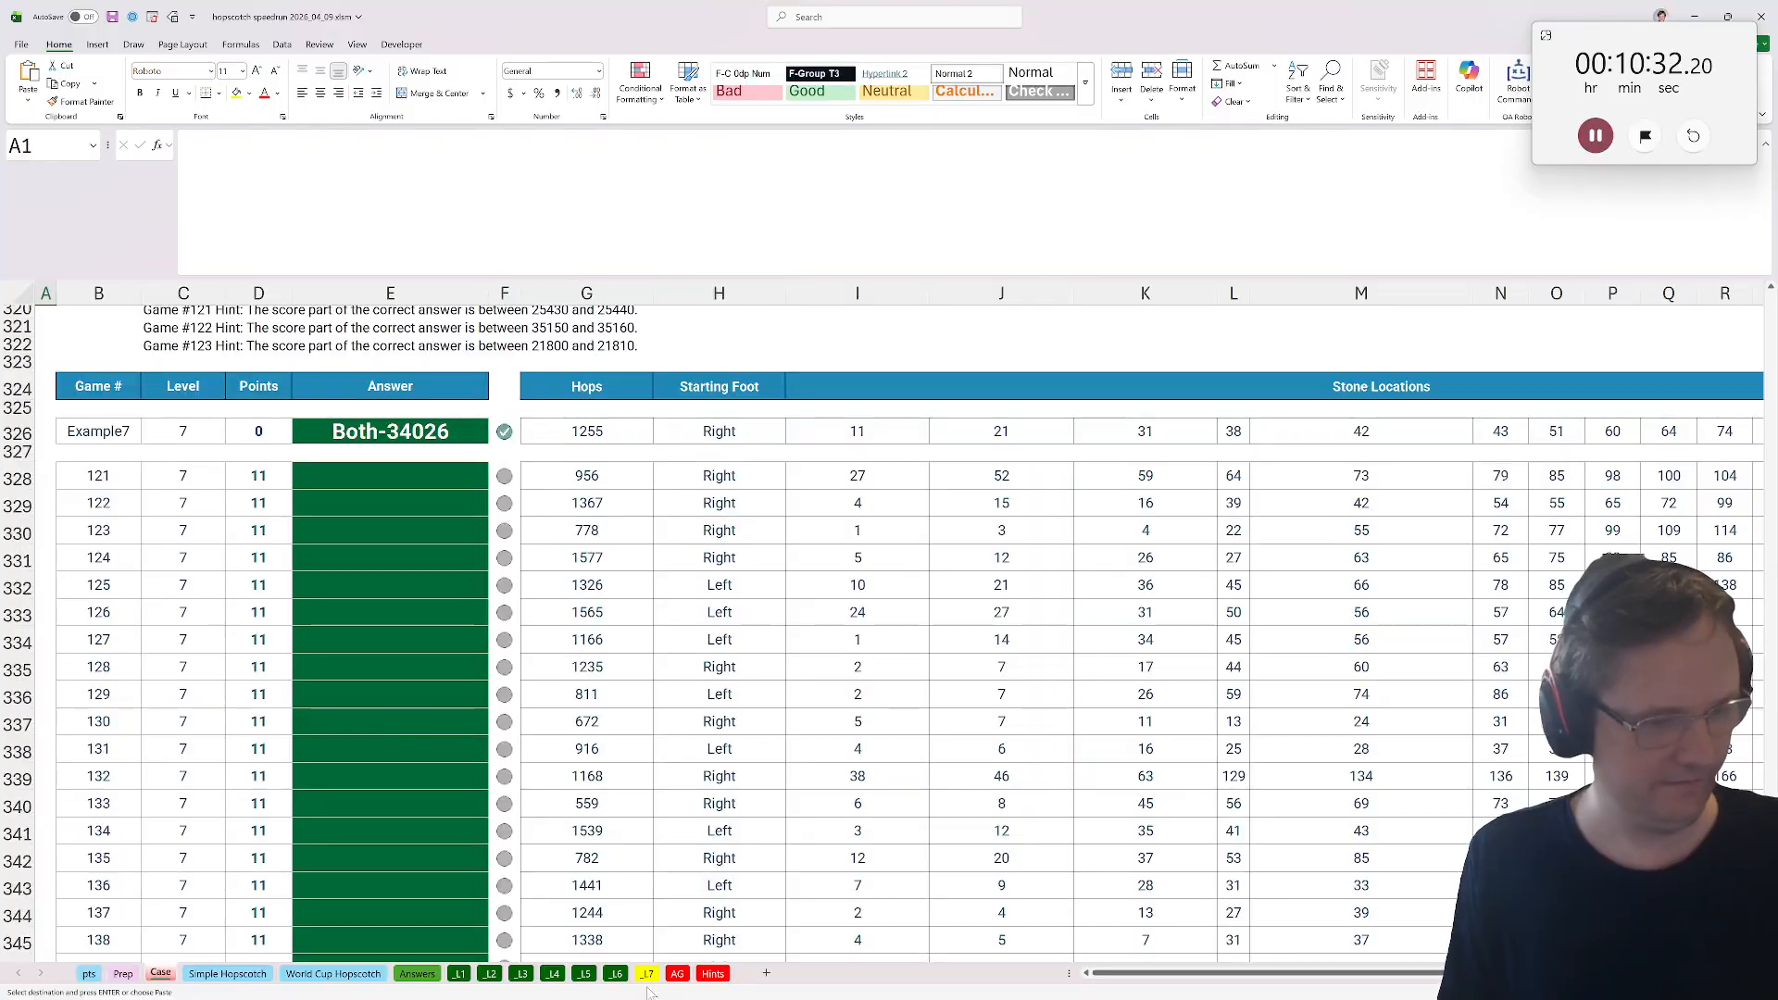
click(648, 973)
click(597, 359)
click(592, 342)
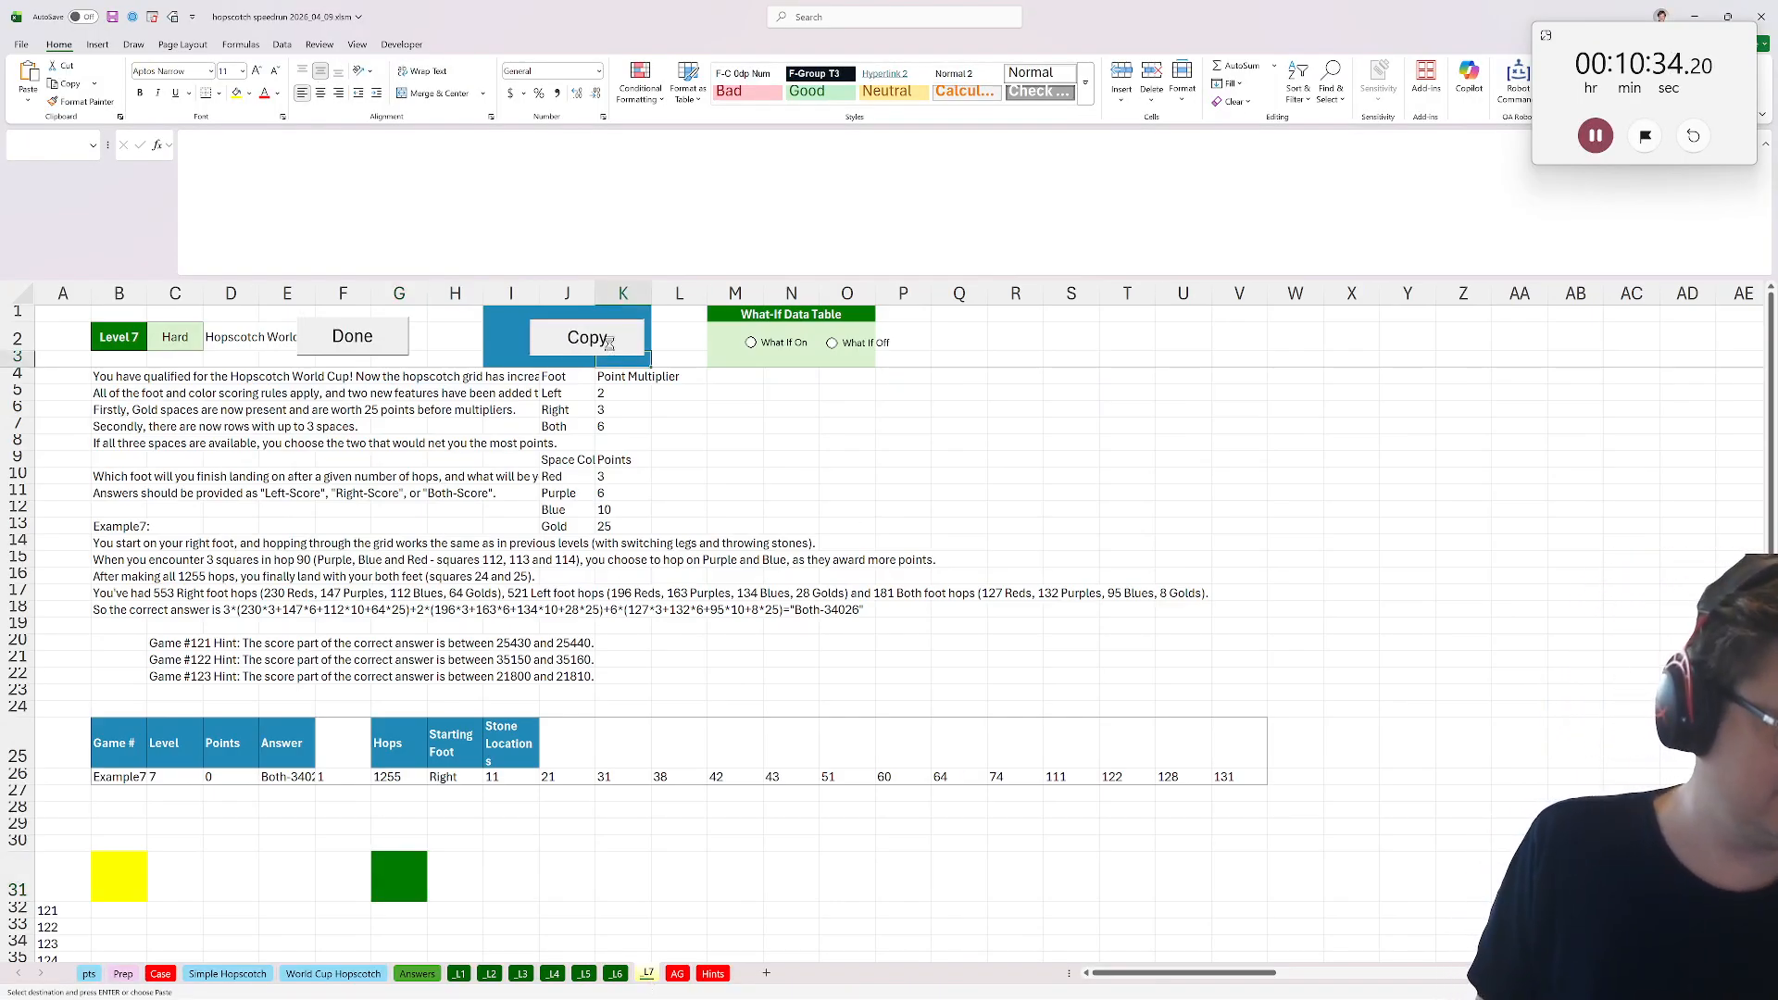
Examine the World Cup Hopscotch grid from top to bottom.
scroll(533, 842, down, 3)
scroll(533, 843, down, 1)
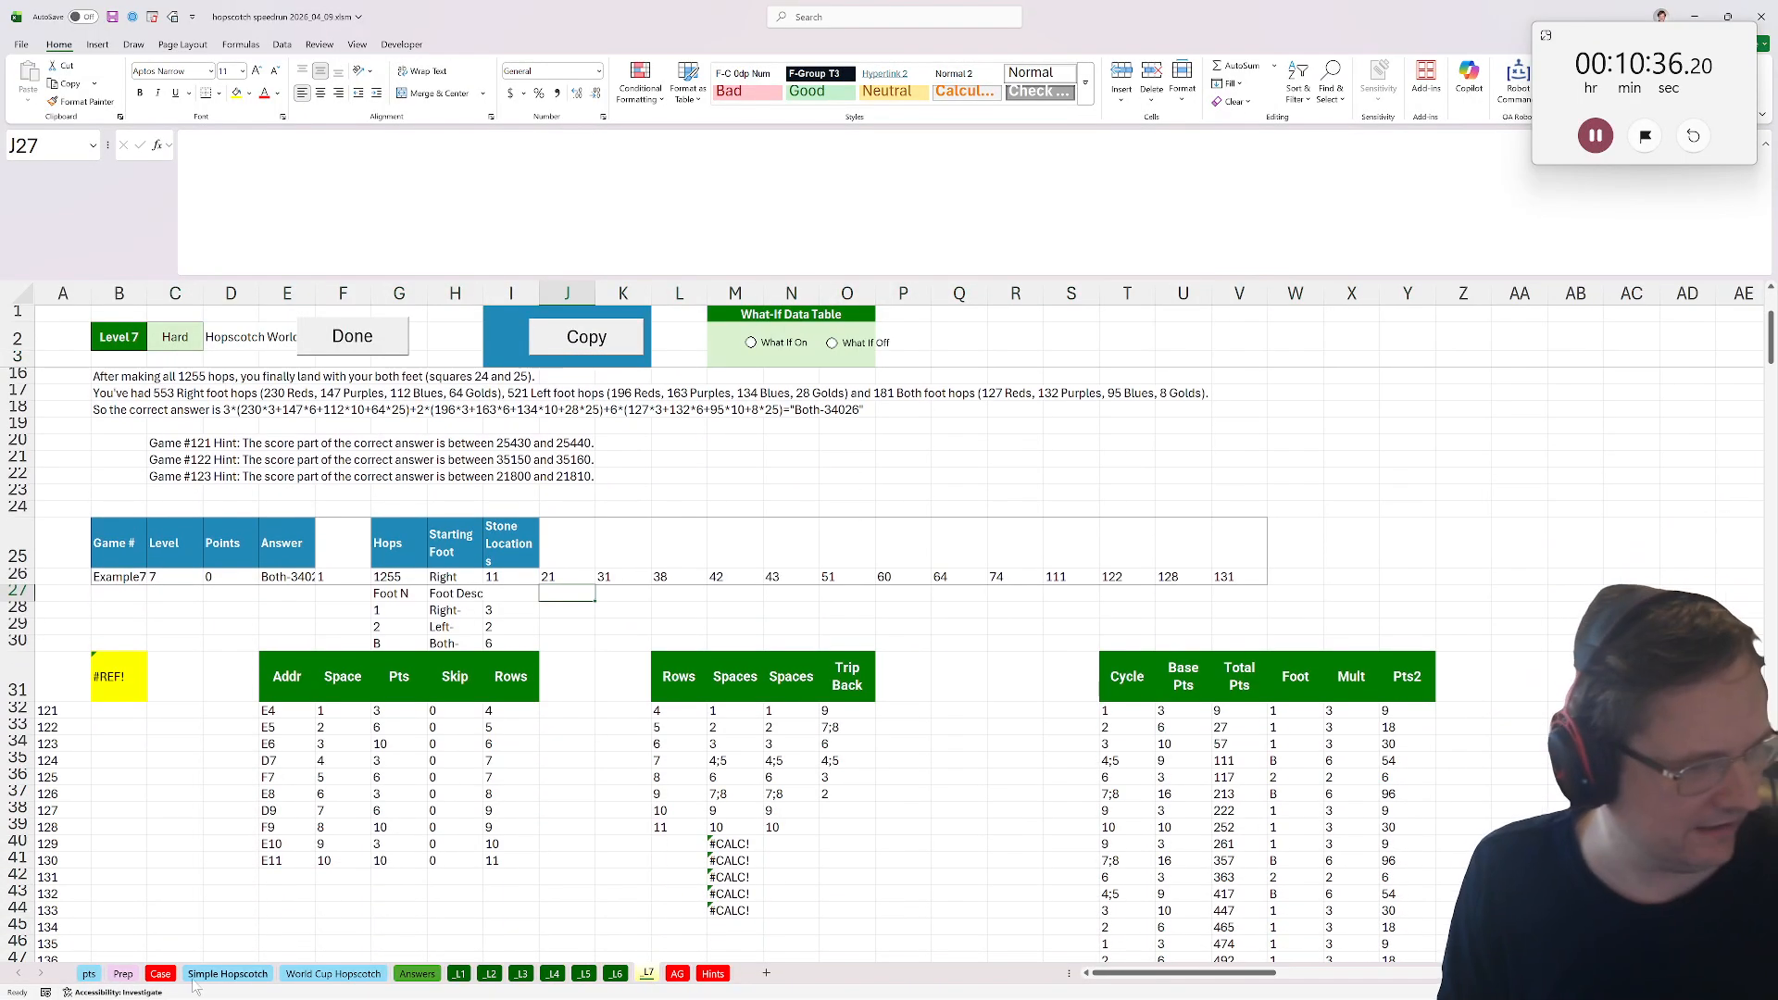
click(298, 973)
click(73, 387)
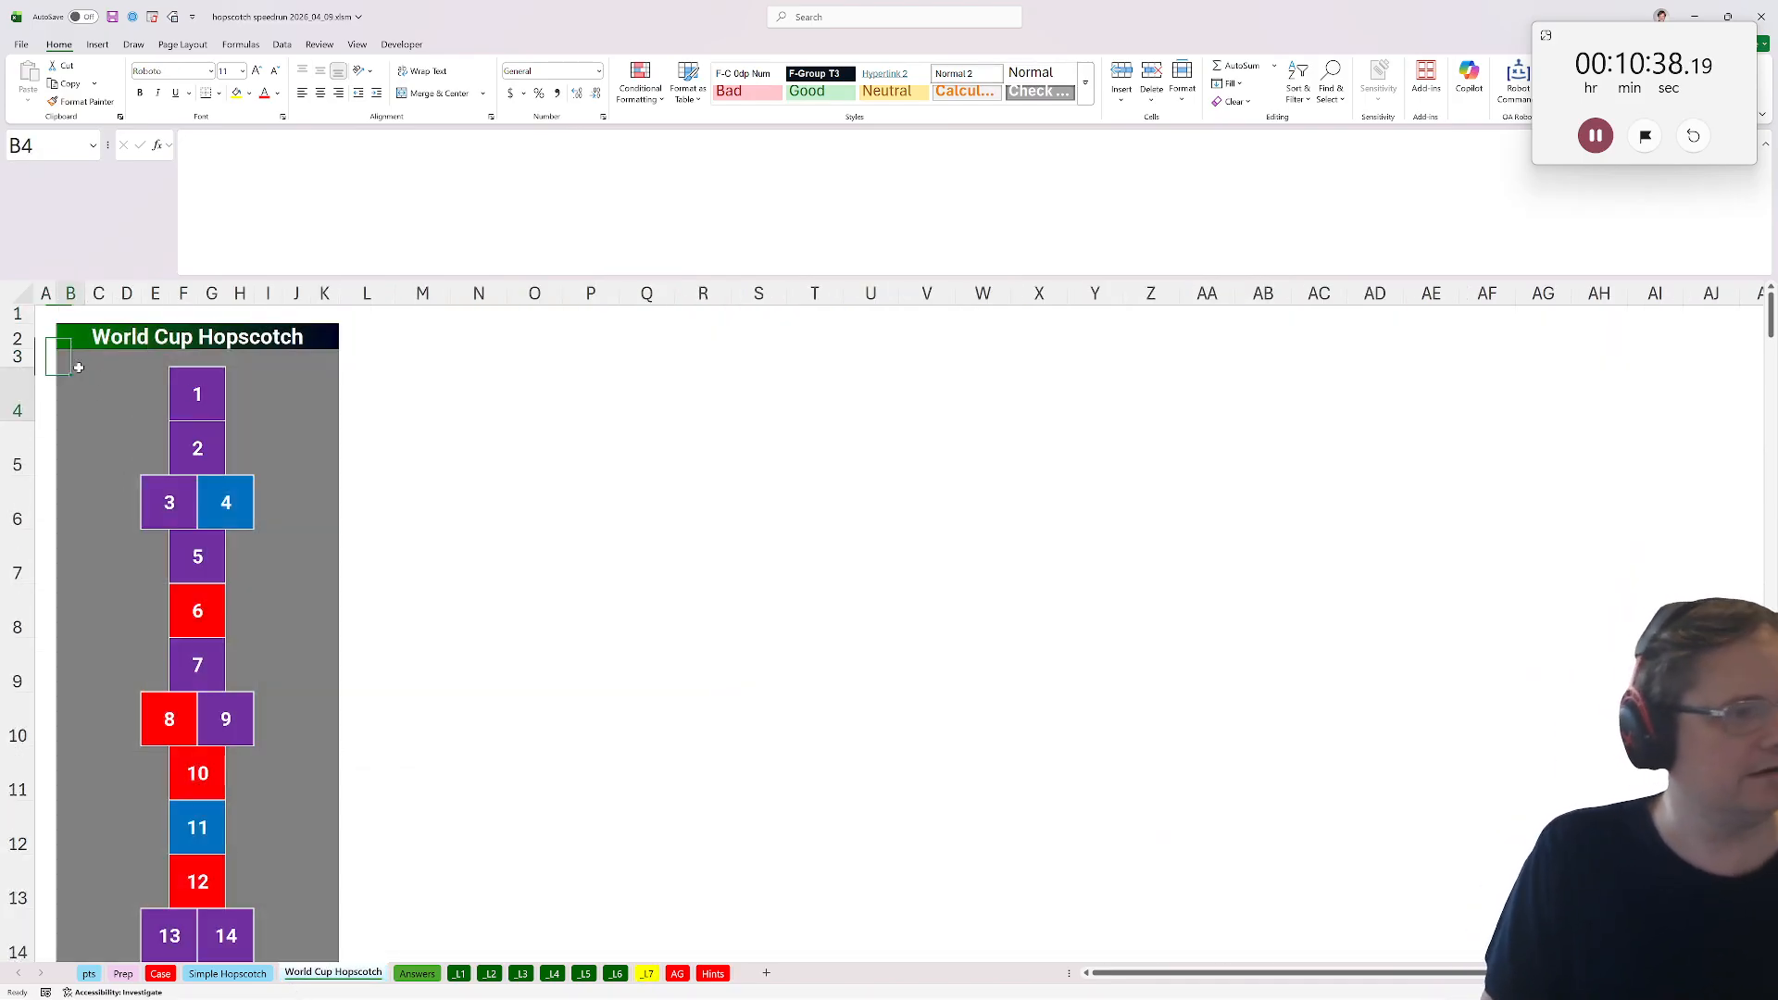
drag(1770, 336, 1770, 936)
shift+click(320, 940)
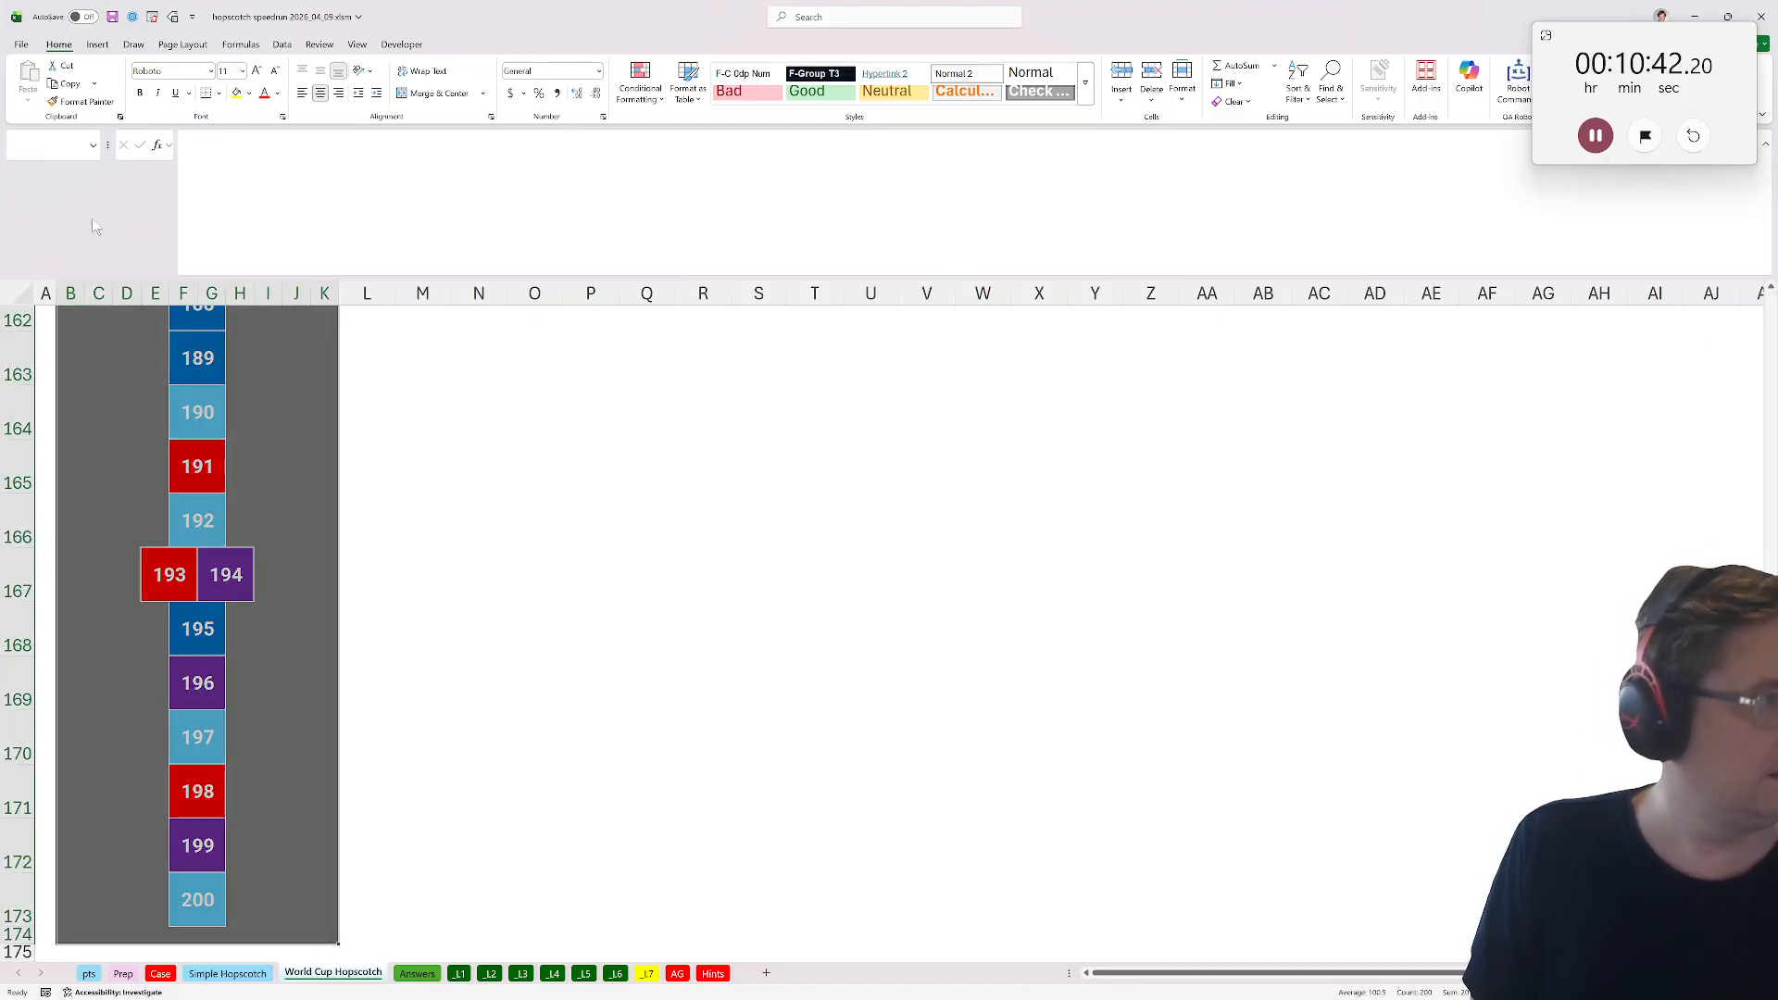
Duplicate the World Cup Hopscotch sheet, rename the copy pts_2, and clear the square numbers from its wch grid.
click(53, 145)
text(wch)
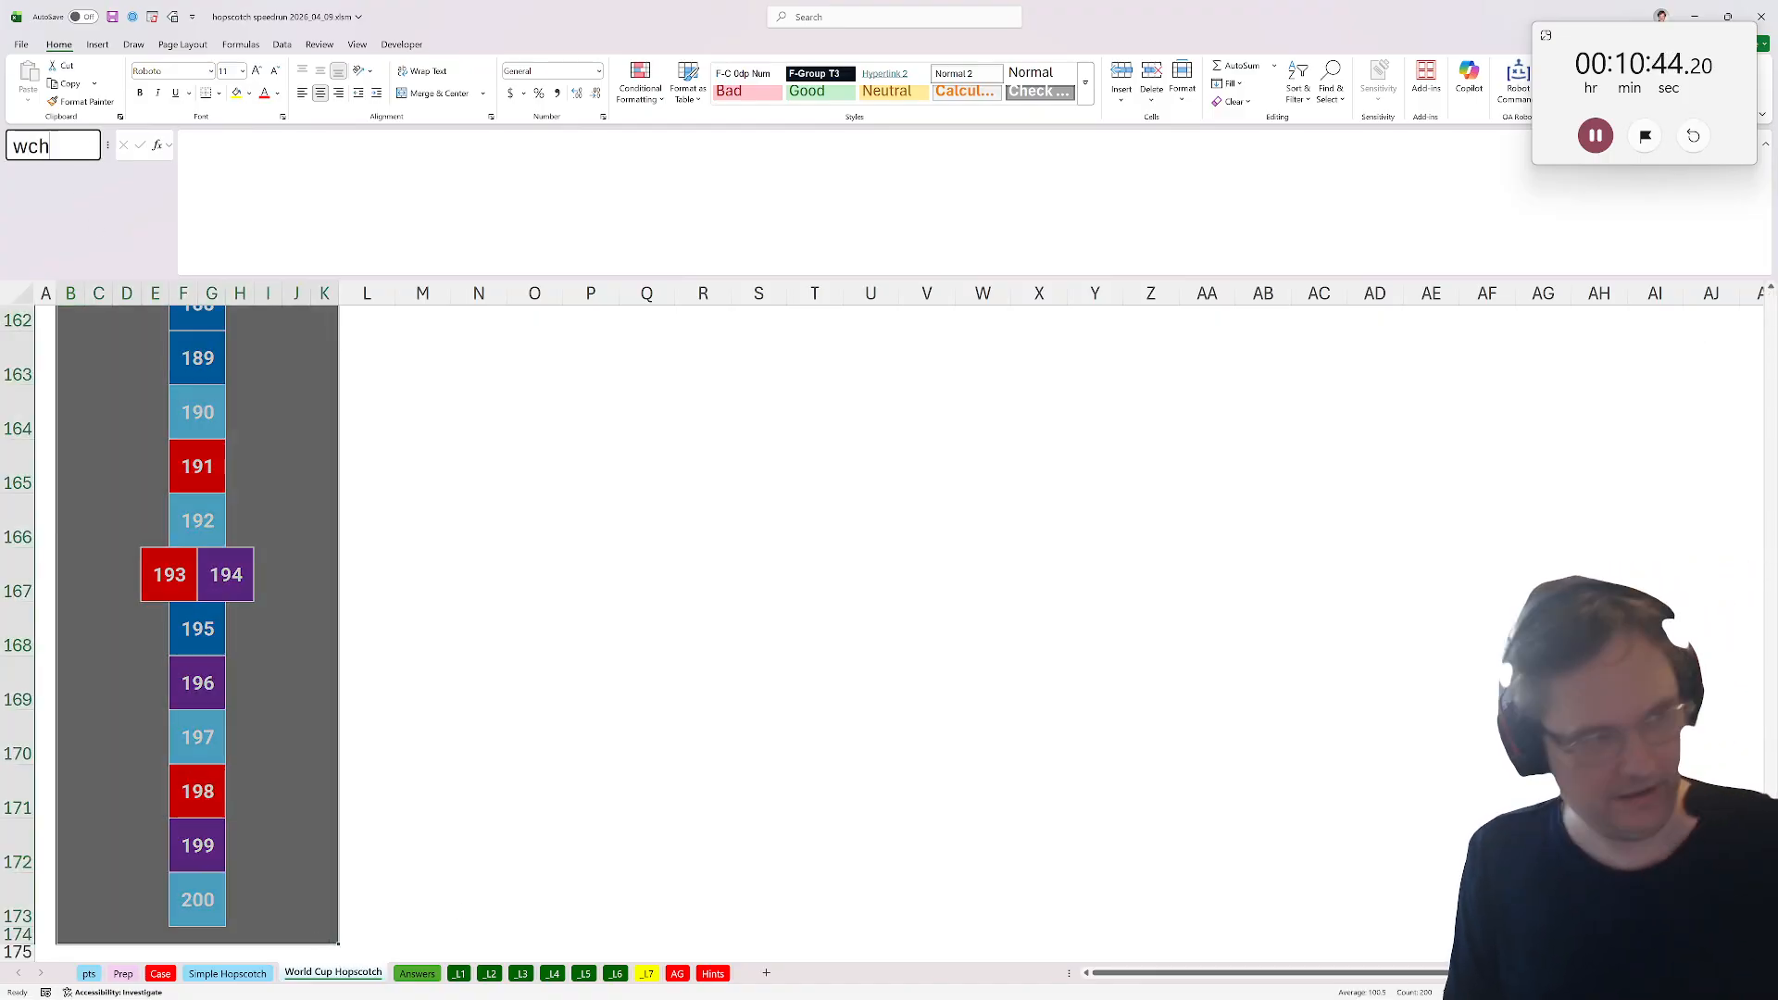
key(Return)
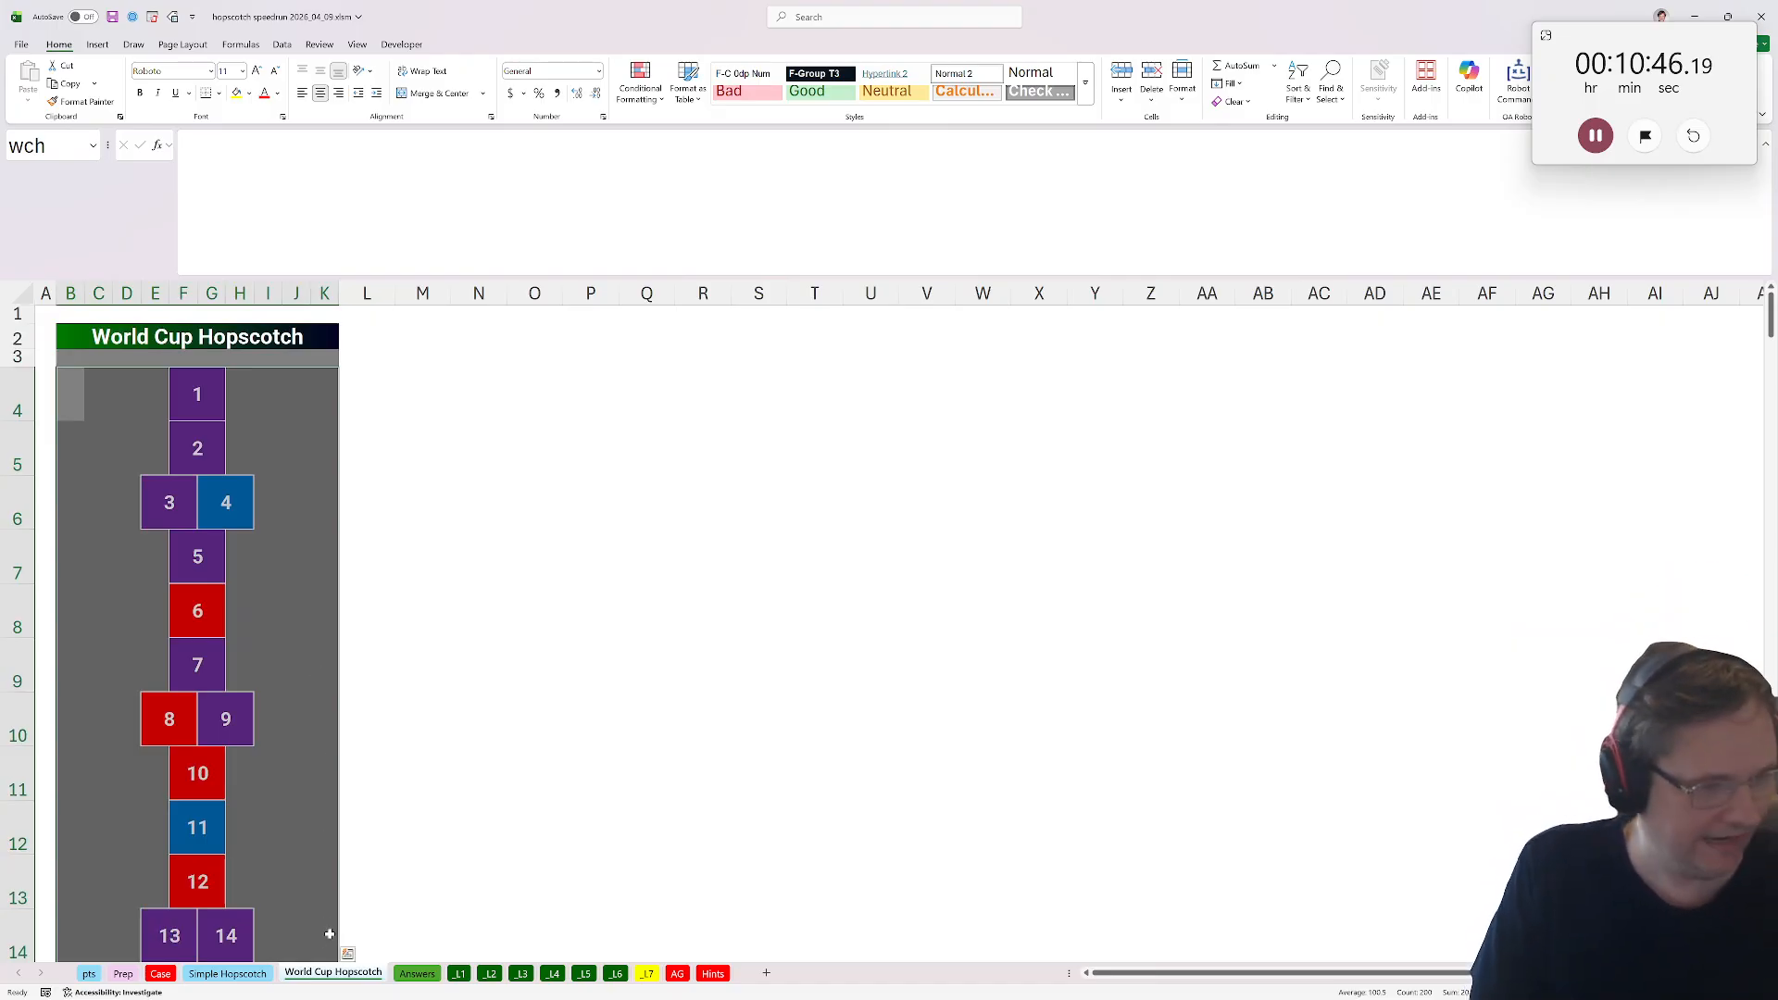
right_click(331, 987)
click(389, 815)
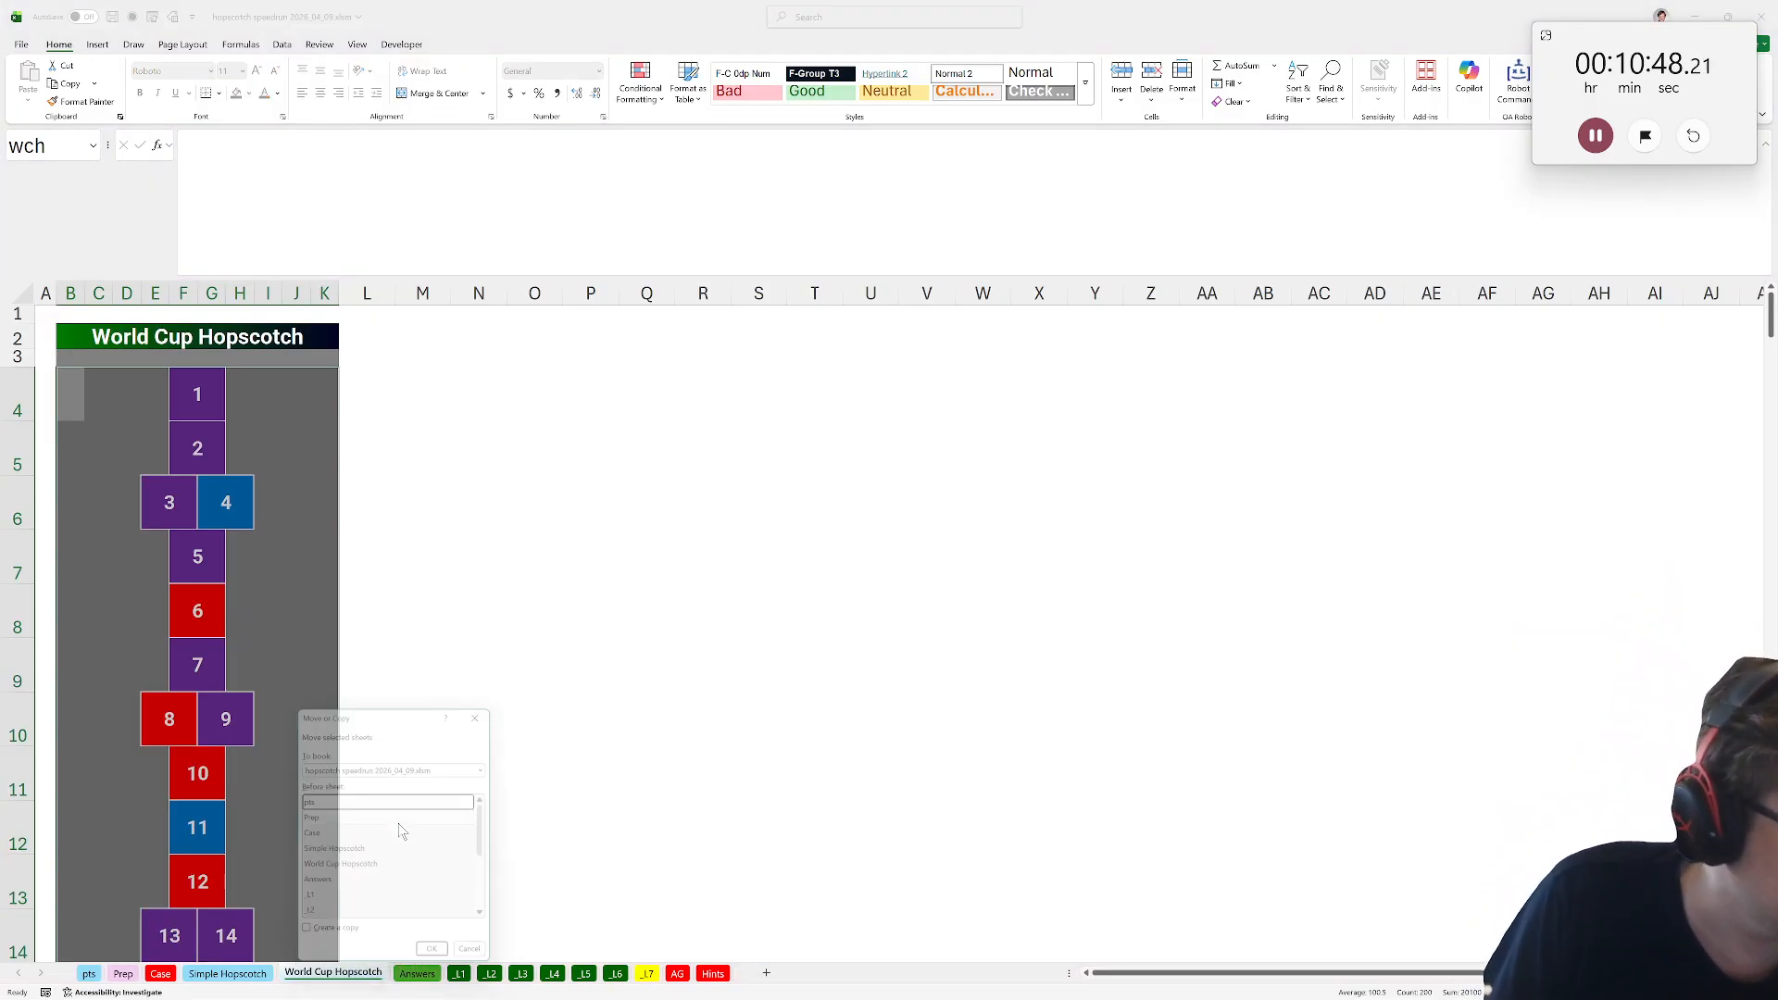
click(340, 940)
click(441, 963)
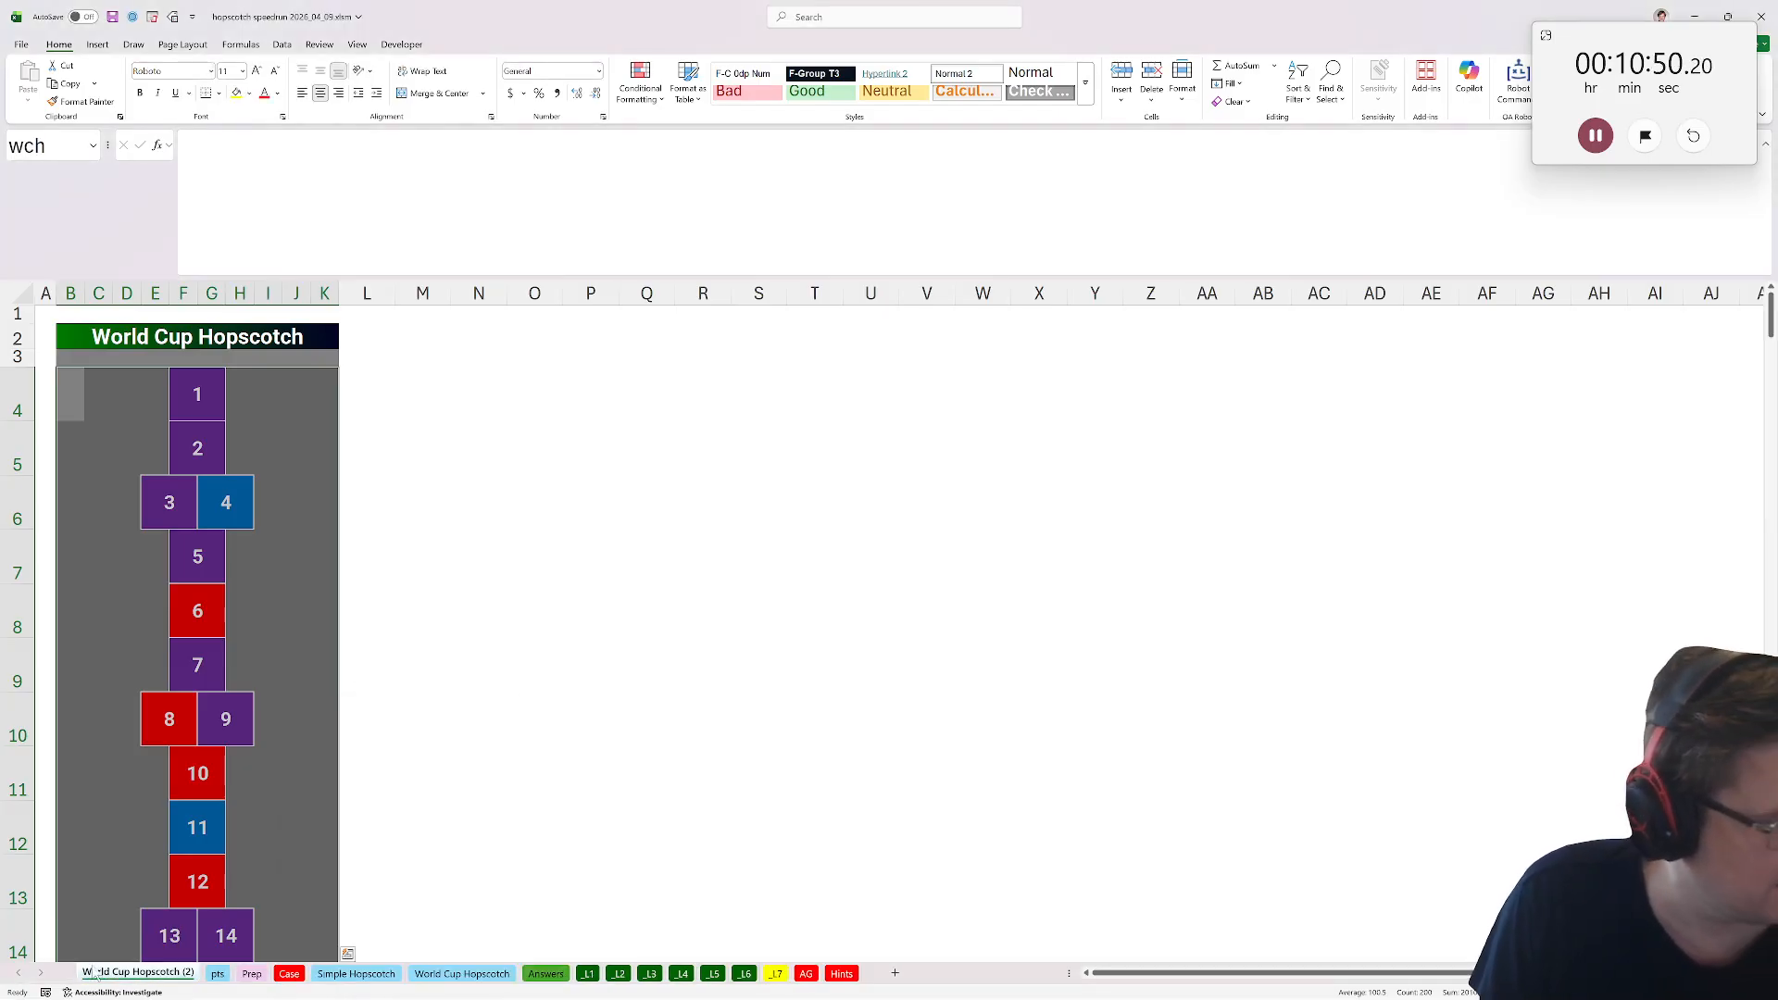
text(pts 2)
key(Return)
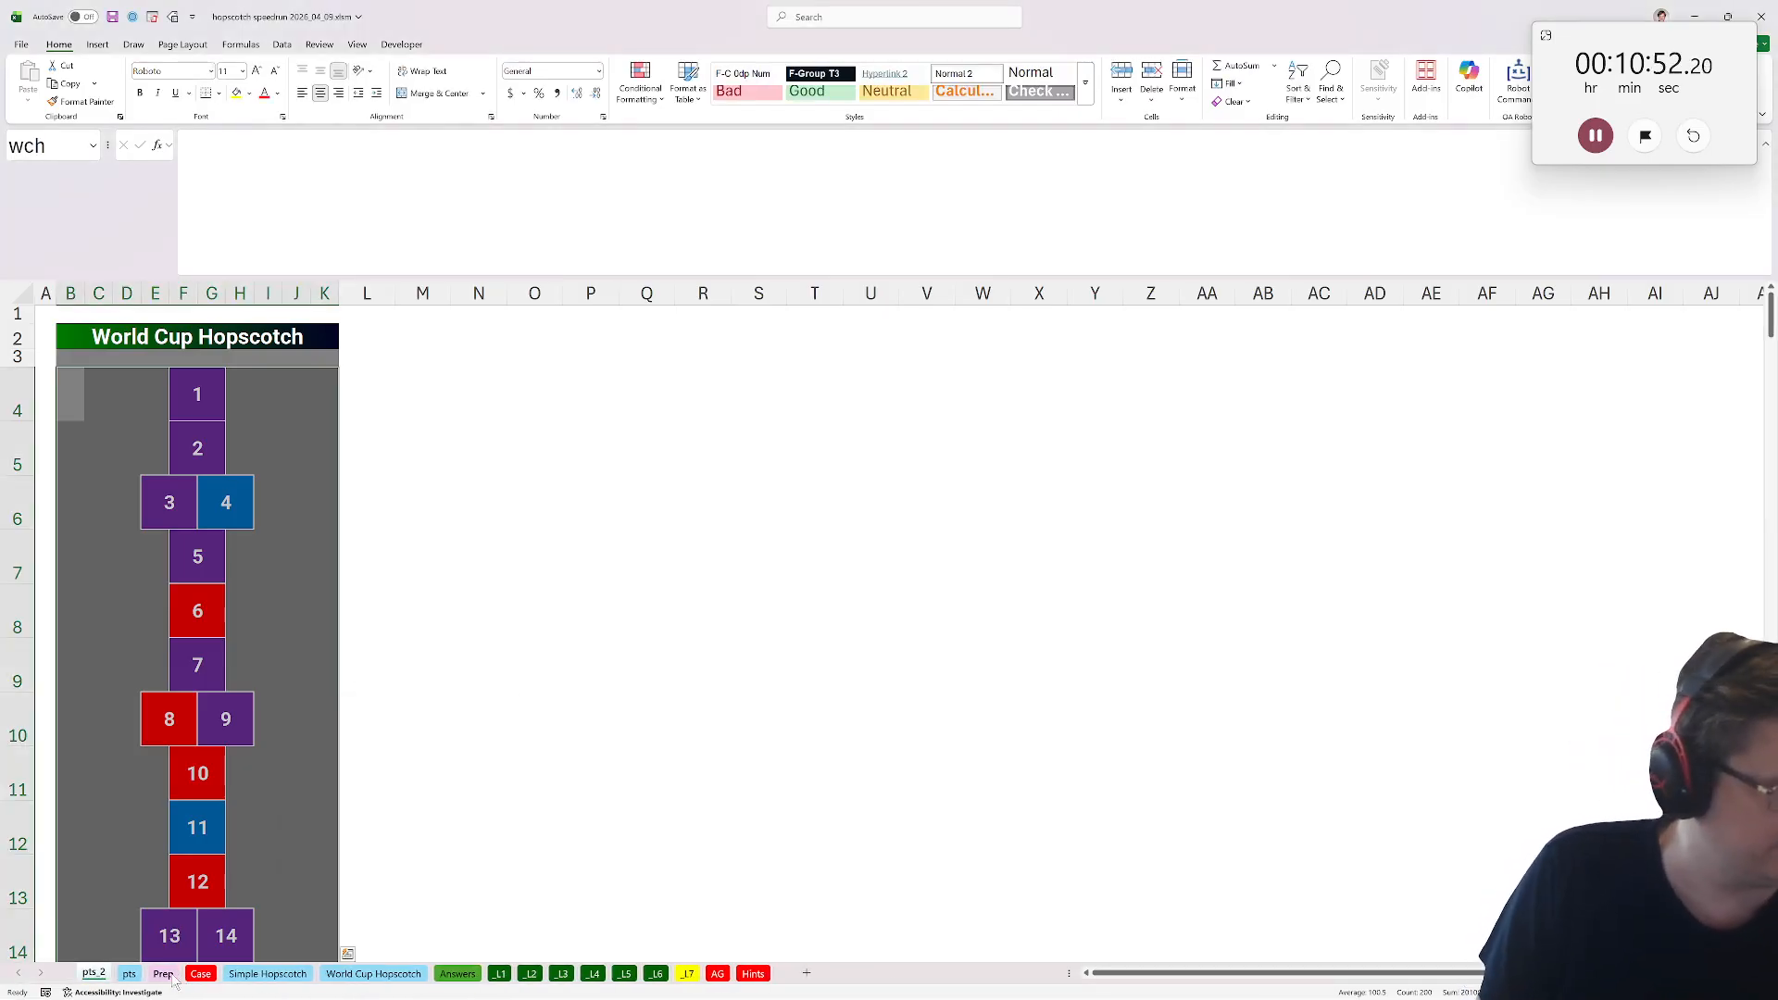
key(Delete)
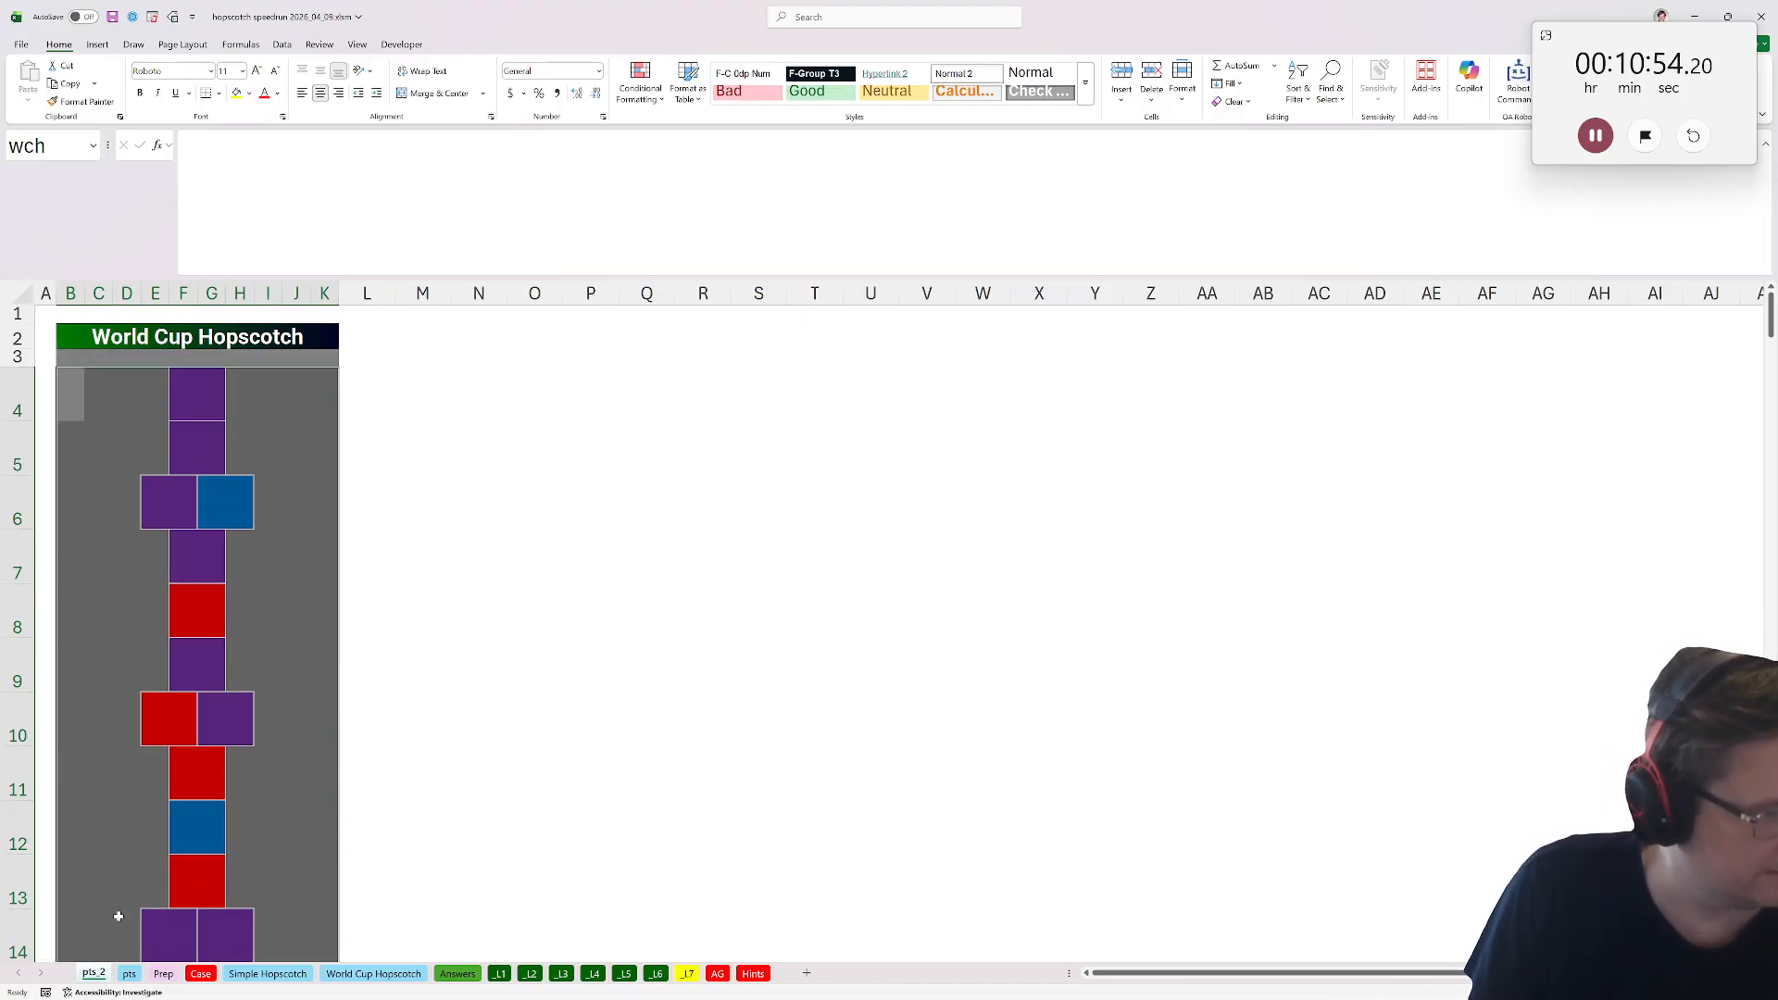
Copy the Space Color points table from the Case sheet into pts_2 and paste the point values over its colour cells.
click(198, 974)
scroll(409, 917, up, 8)
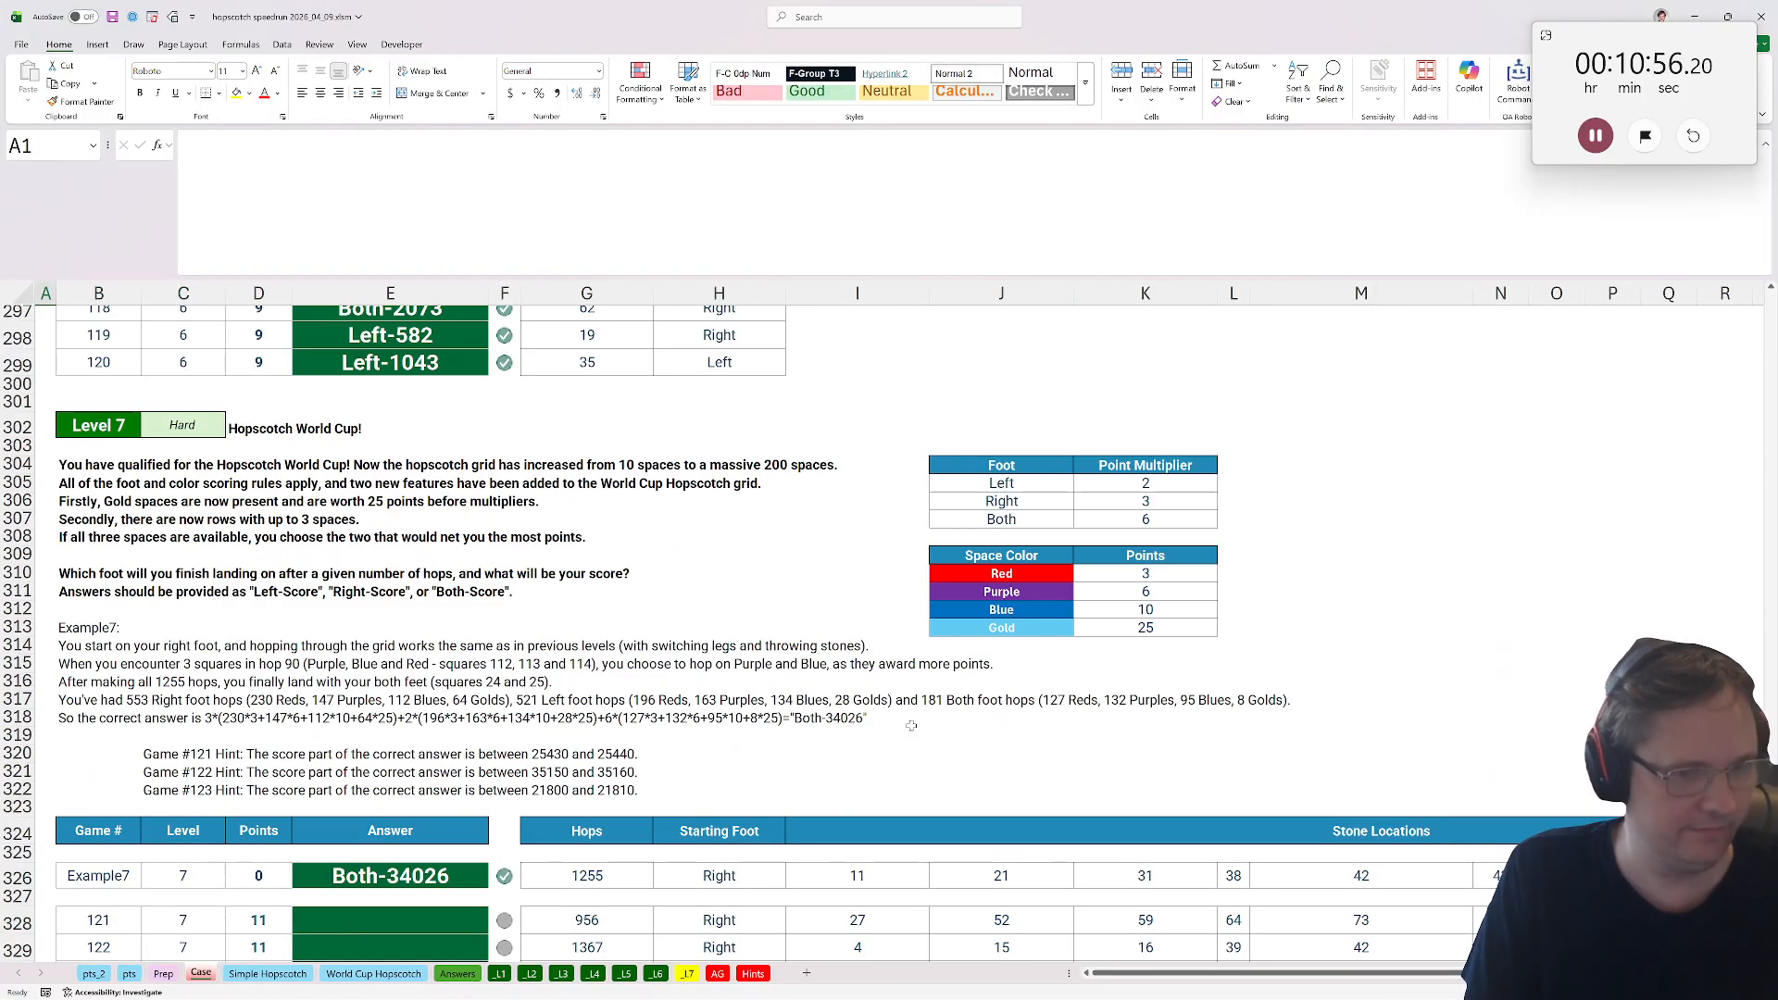
drag(1016, 557, 1149, 627)
key(ctrl+c)
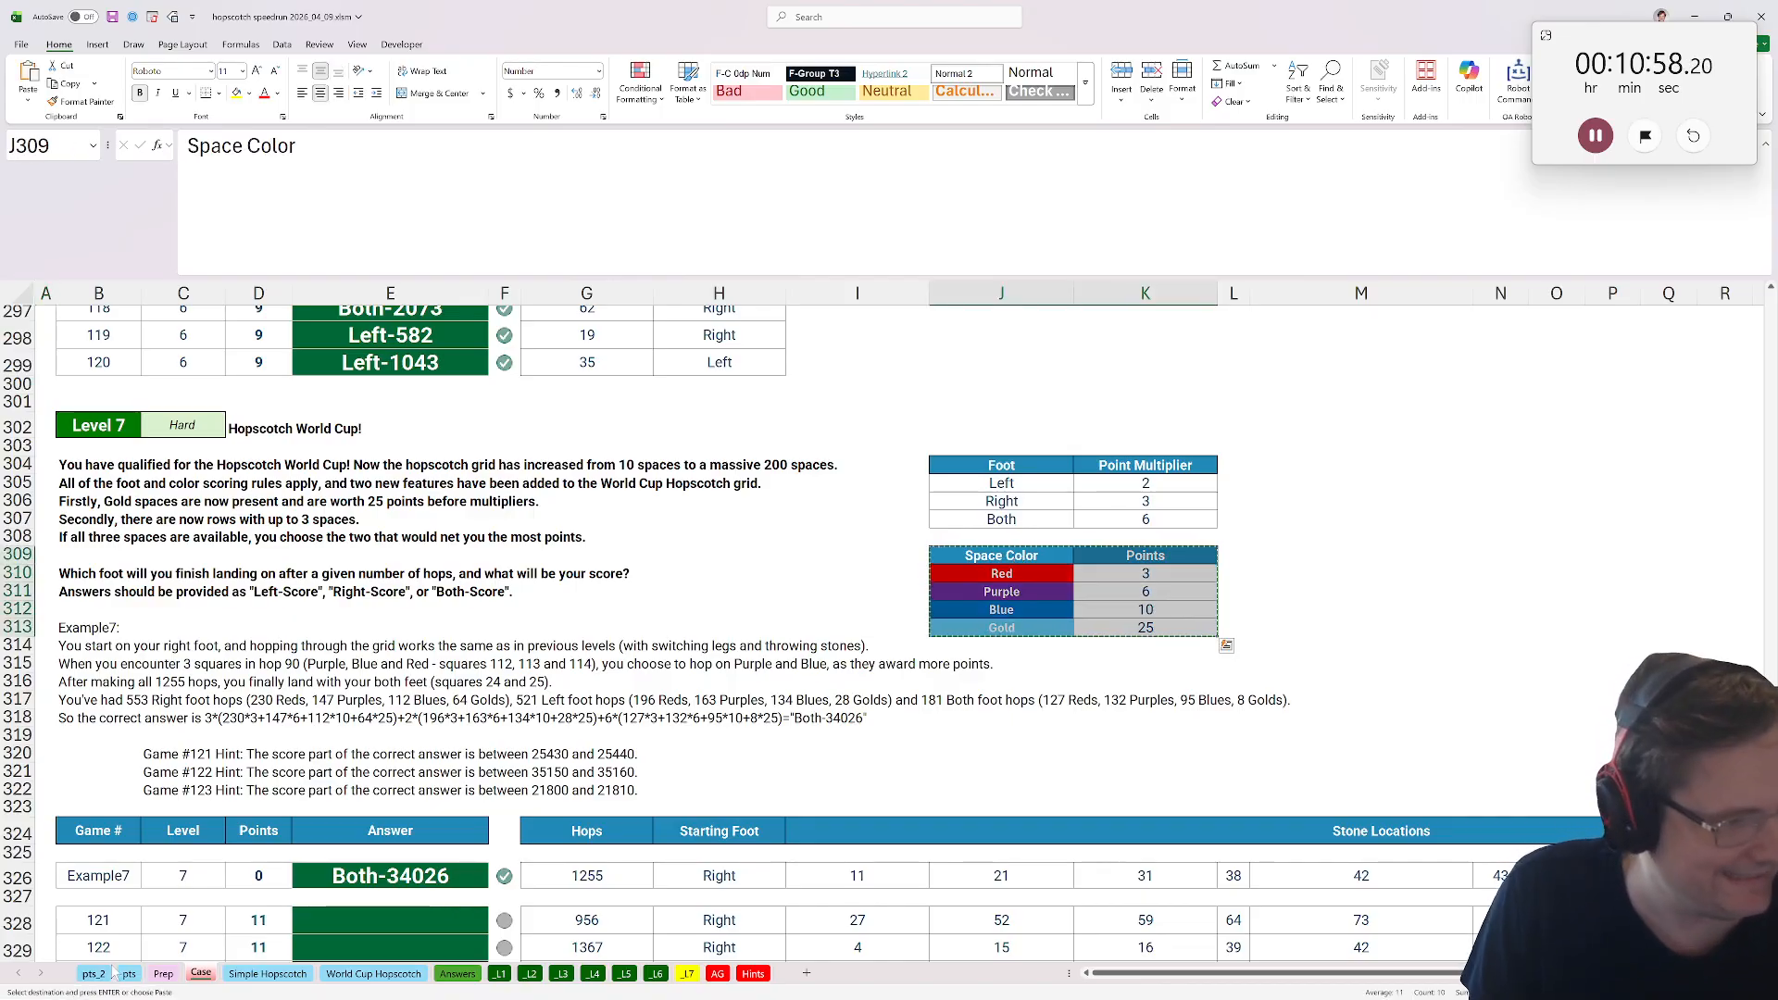
key(ctrl+Page_Up)
key(ctrl+Page_Up)
key(ctrl+Page_Up)
key(ctrl+v)
mouse_move(579, 508)
mouse_down()
mouse_move(584, 708)
mouse_move(583, 504)
mouse_up()
key(ctrl+c)
click(537, 502)
key(ctrl+v)
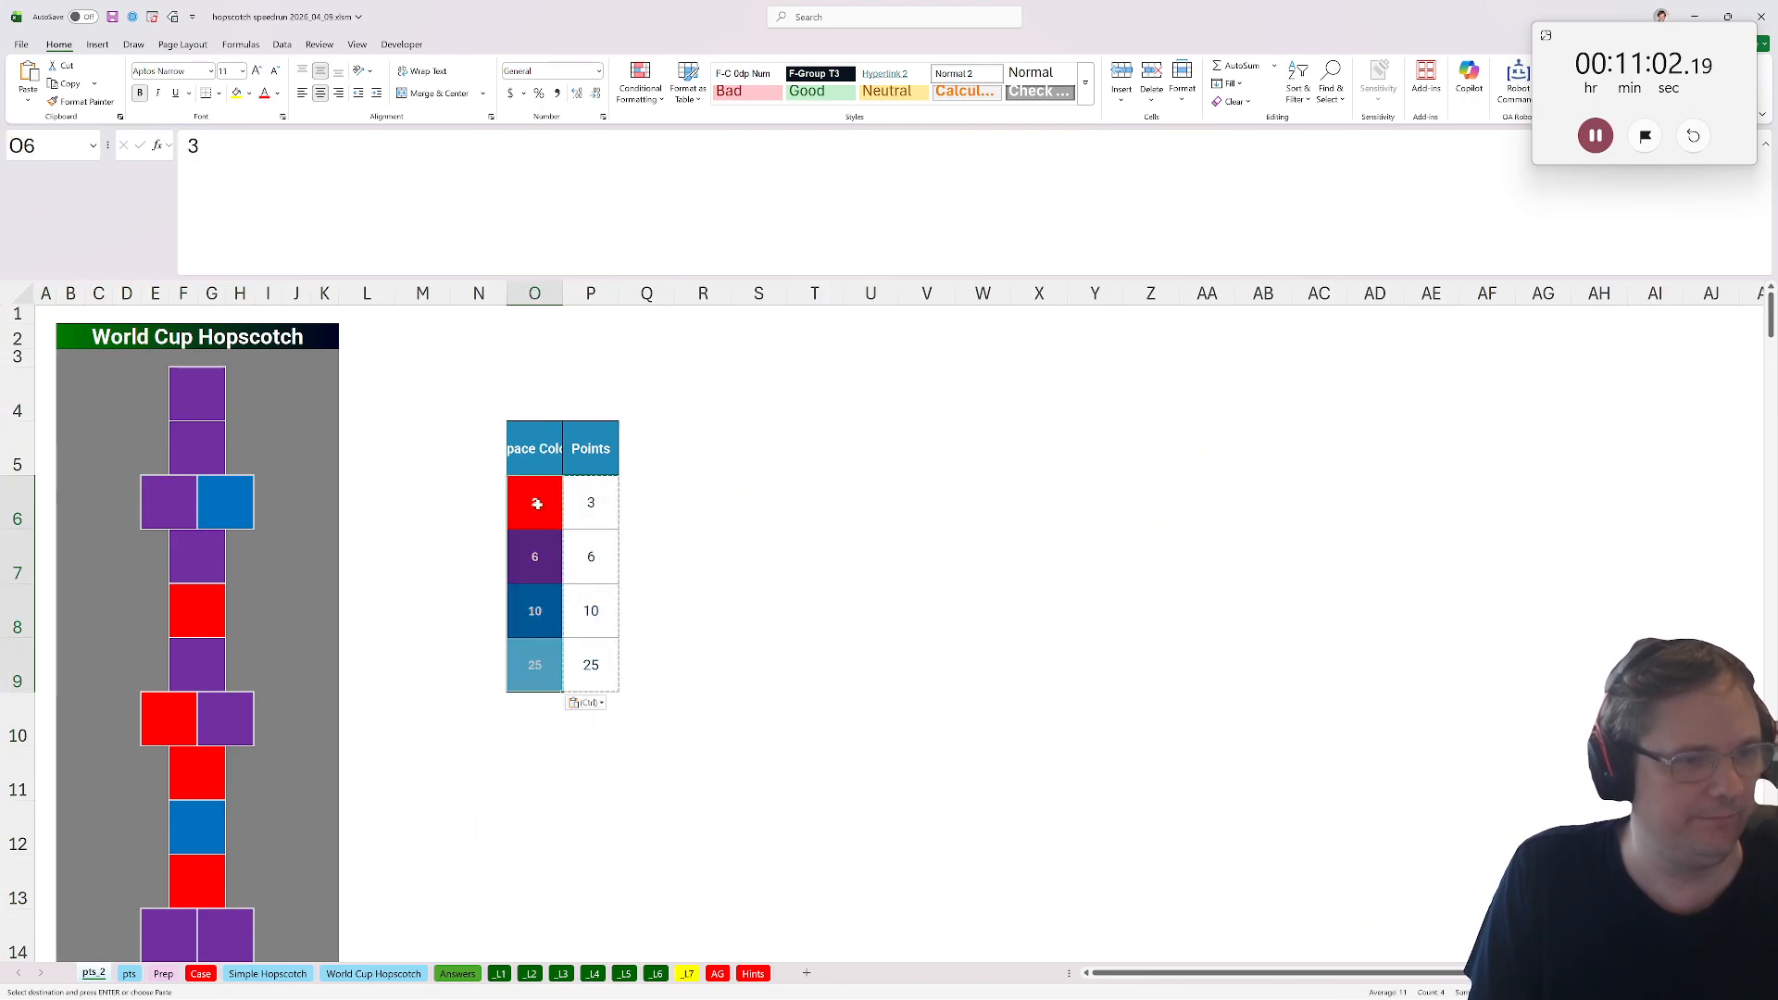
Run the fill_color macro to fill every grid square in pts_2 with the points of its colour.
click(401, 44)
click(58, 81)
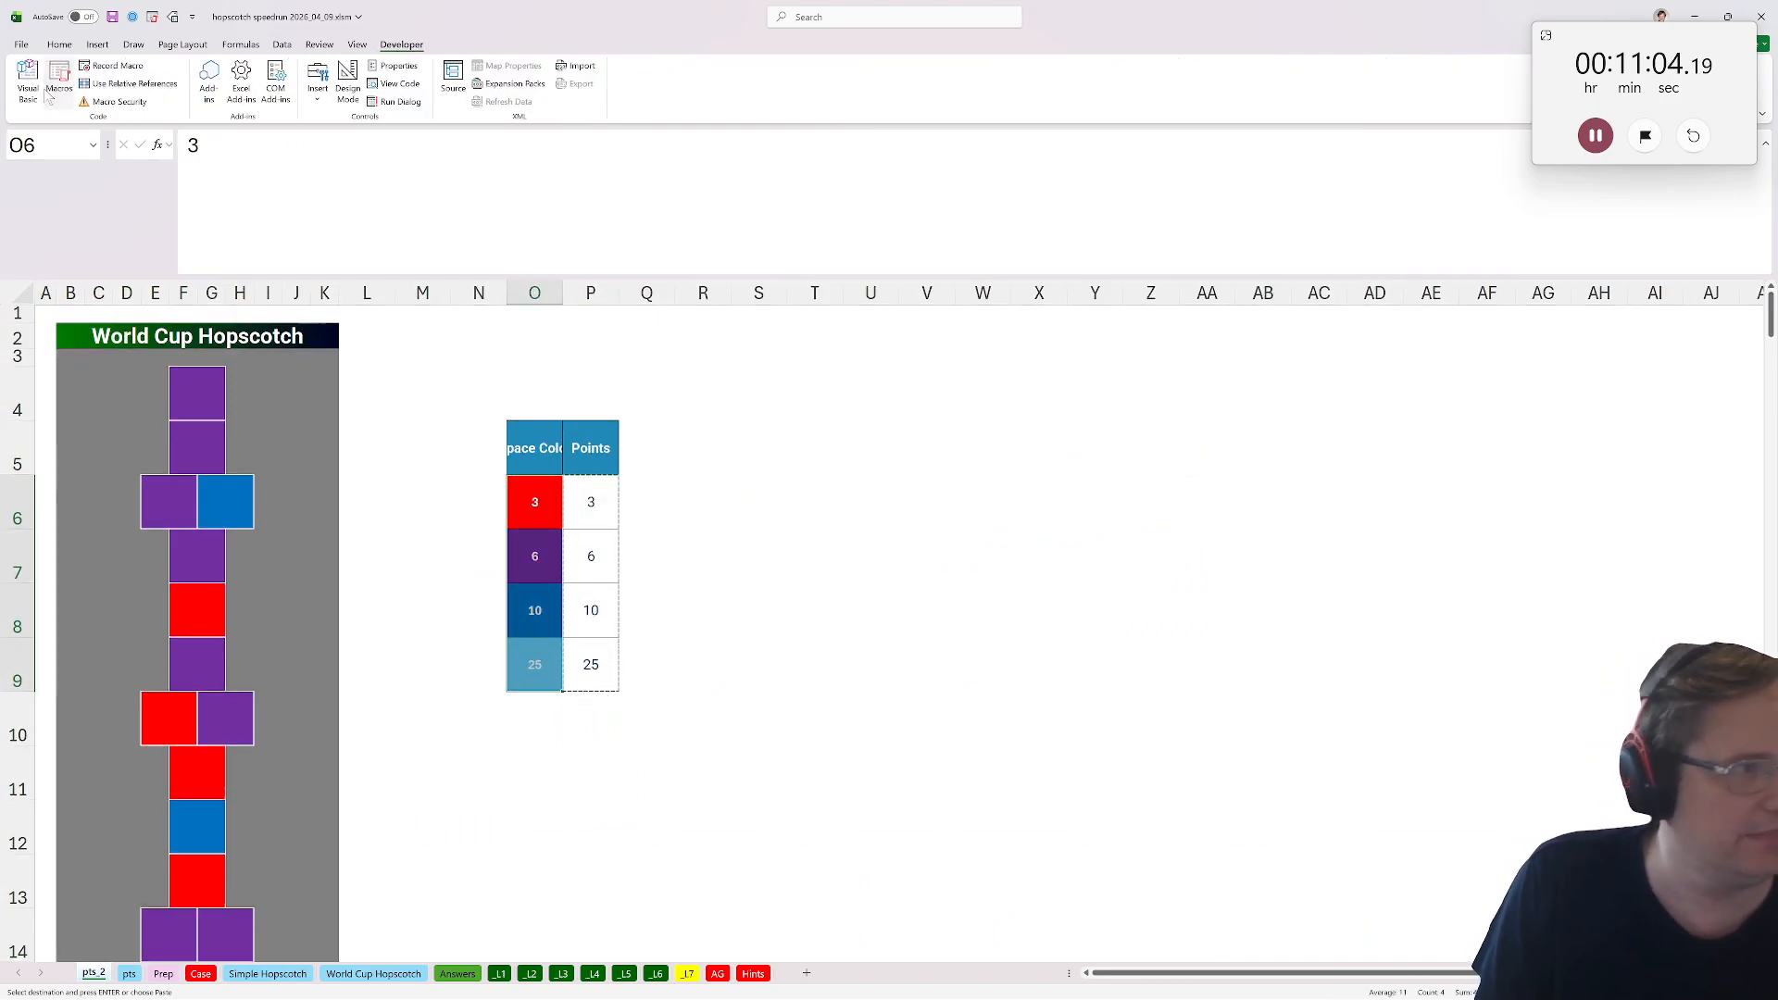
click(856, 658)
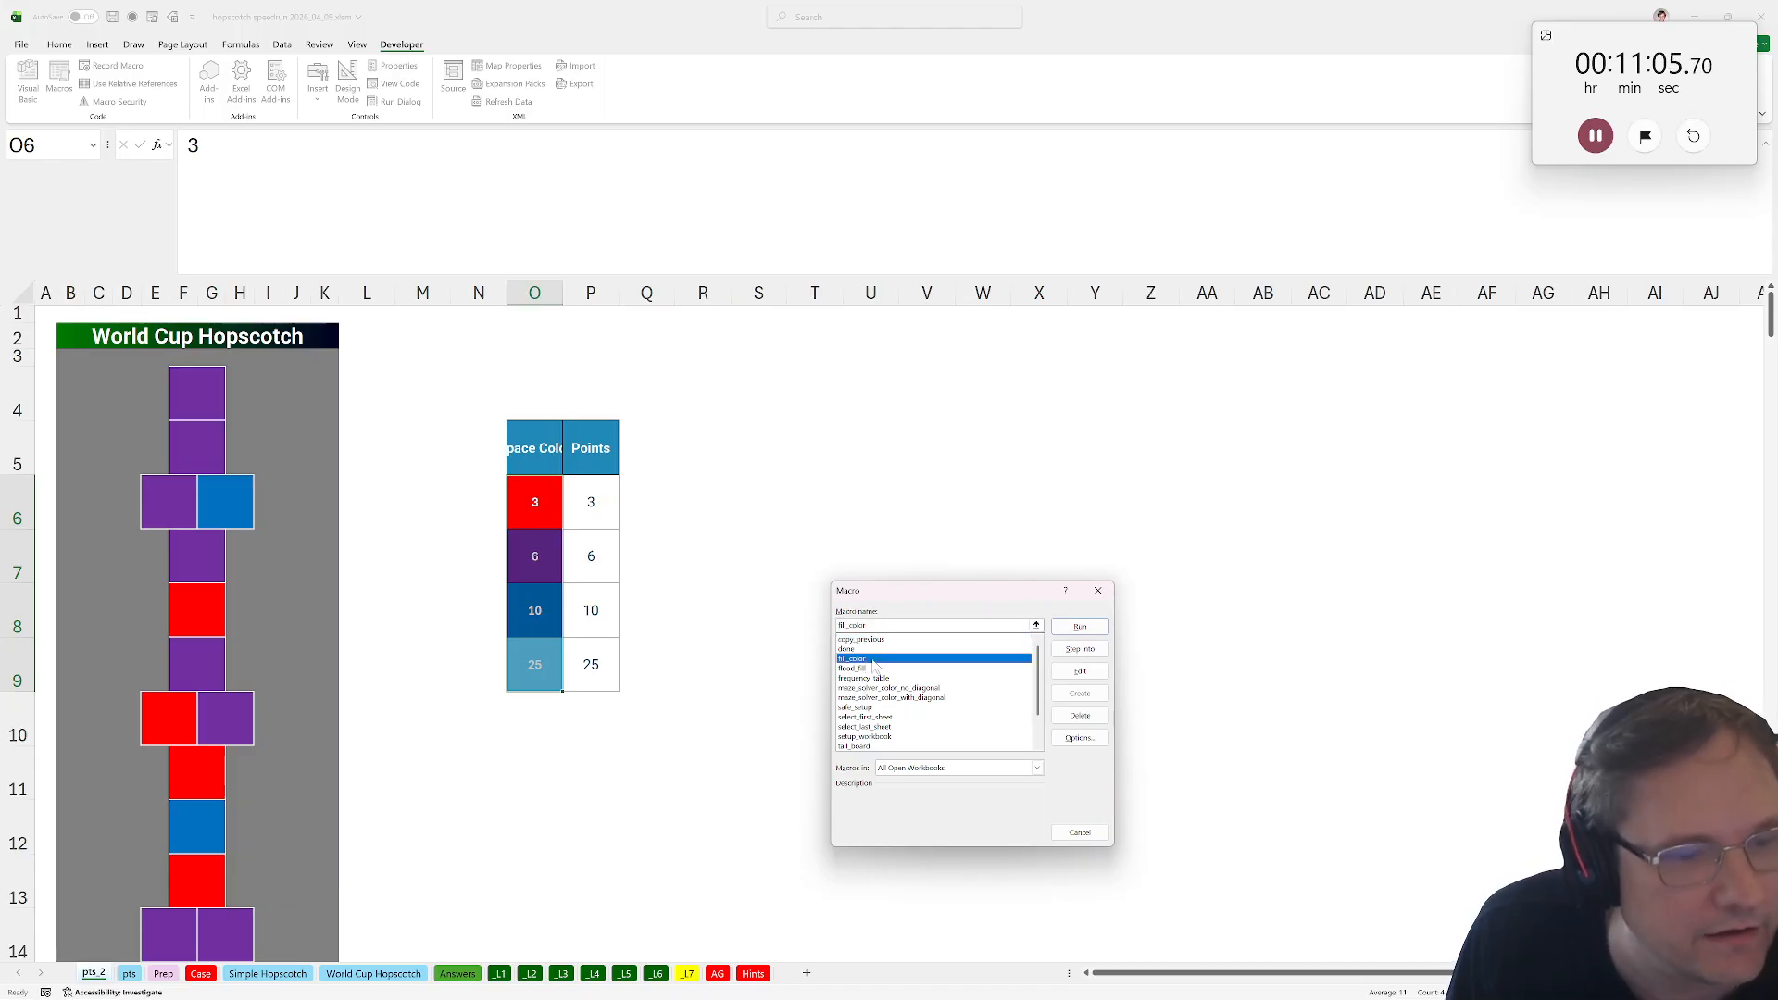
click(1080, 626)
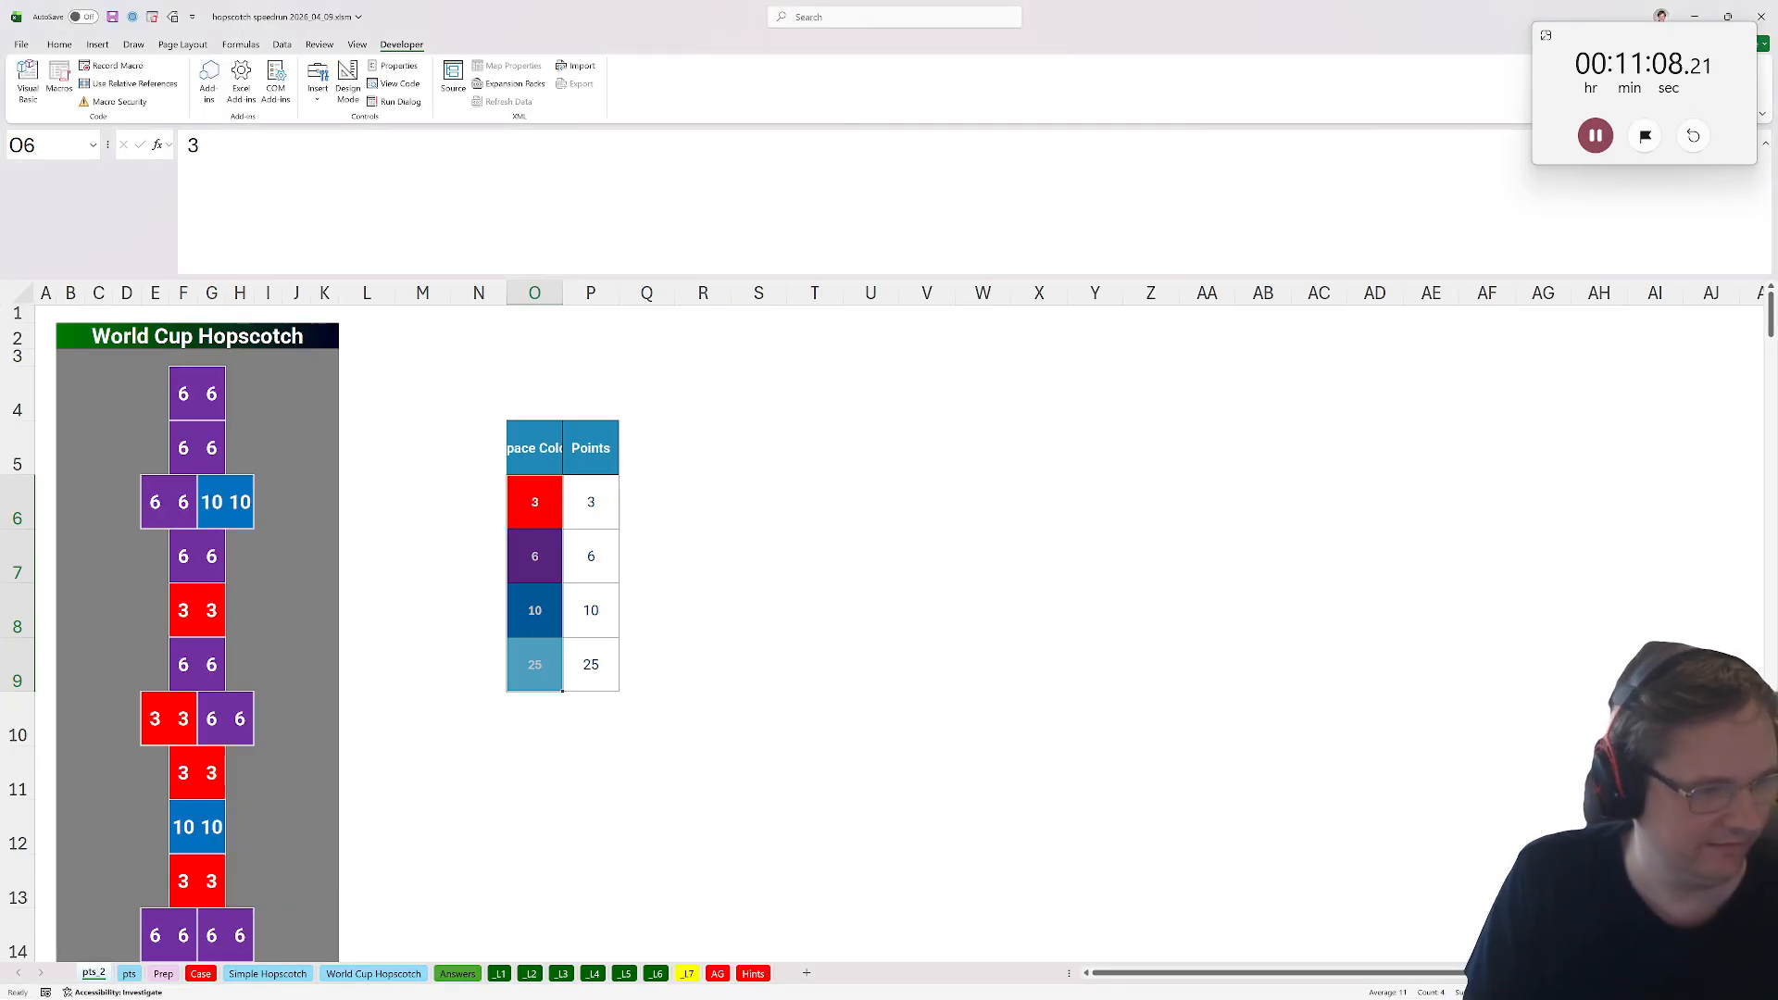
On the Level 7 sheet, change the Addr formula in E32 to =xtocol(wch).
click(701, 974)
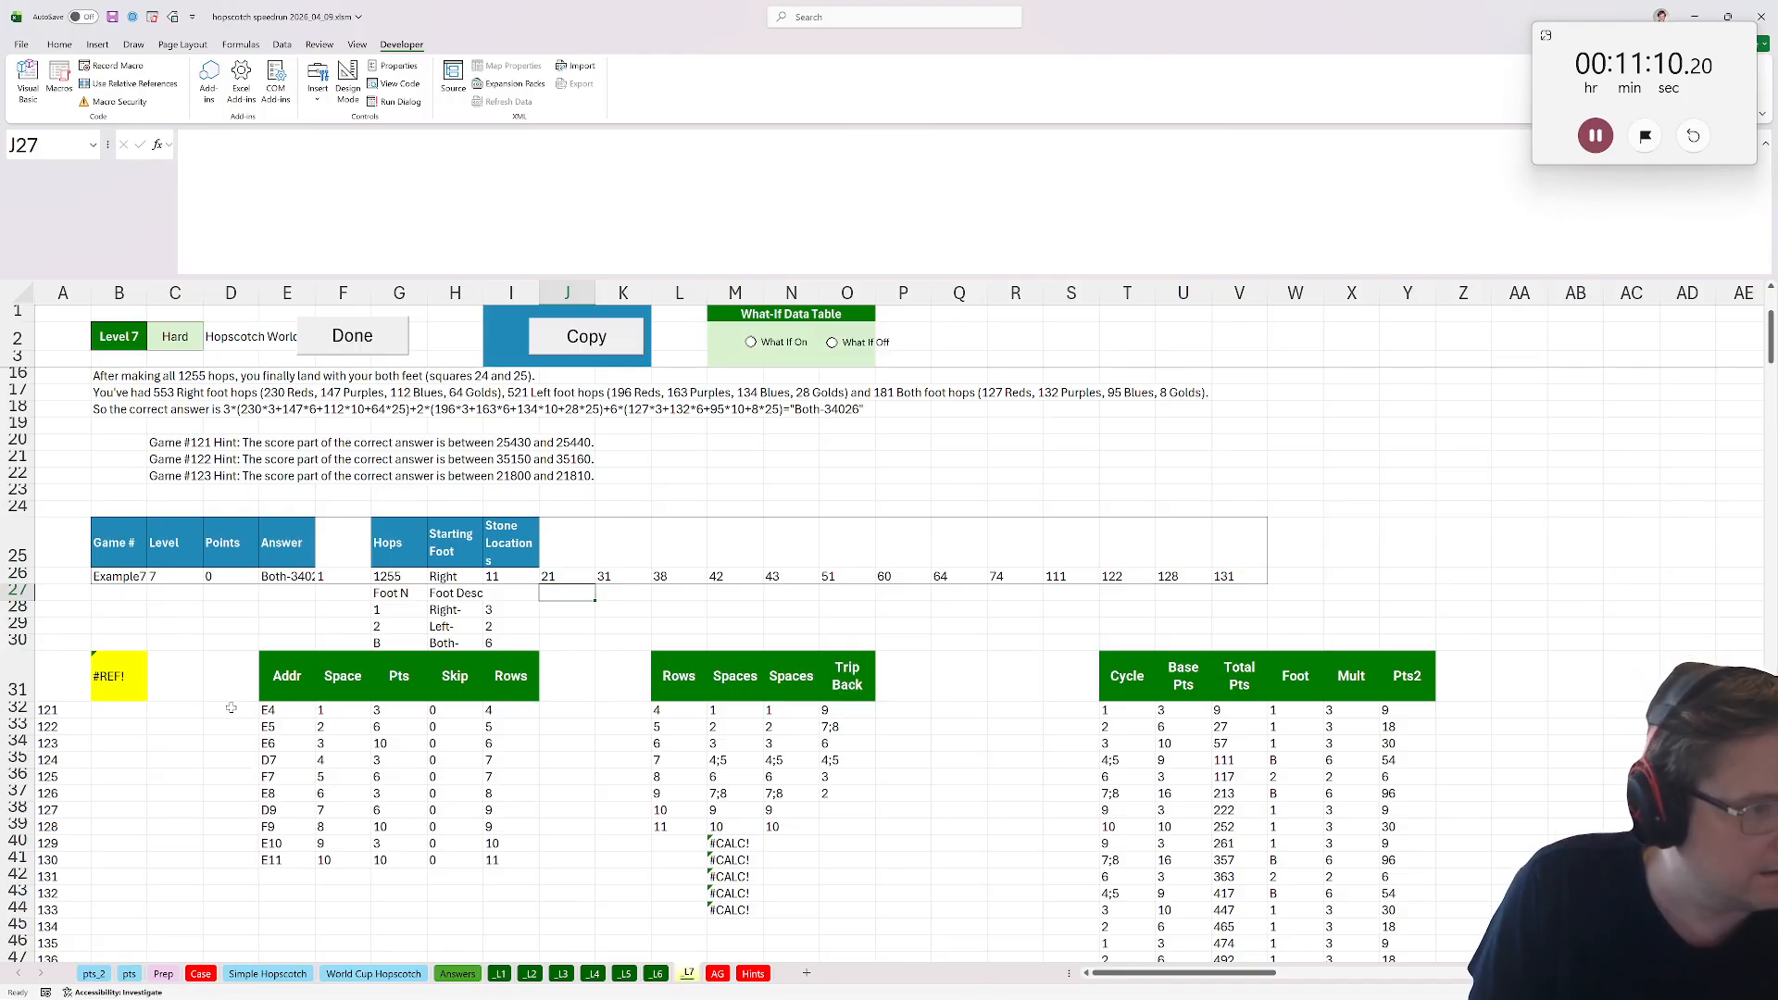
click(296, 709)
double_click(296, 146)
text(wc)
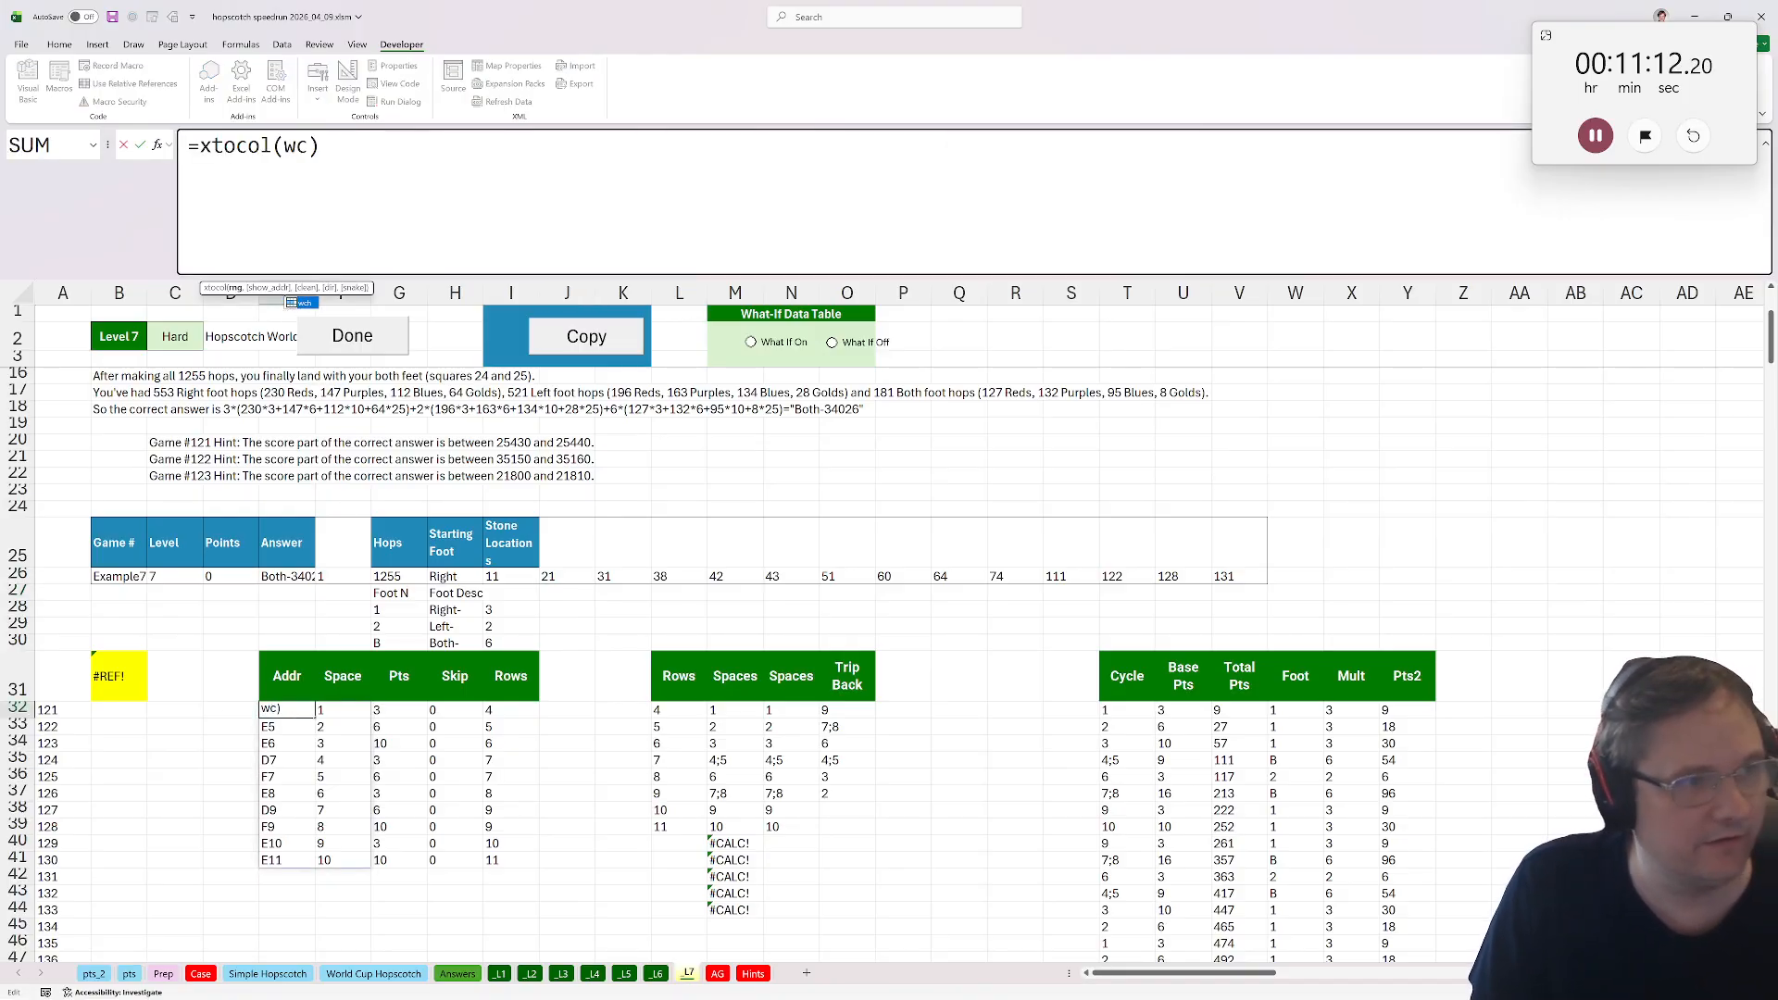
text(h)
key(Return)
Set G32 to =addr_lookup(pts_2!wch,E32) and fill it down the Pts column.
click(283, 709)
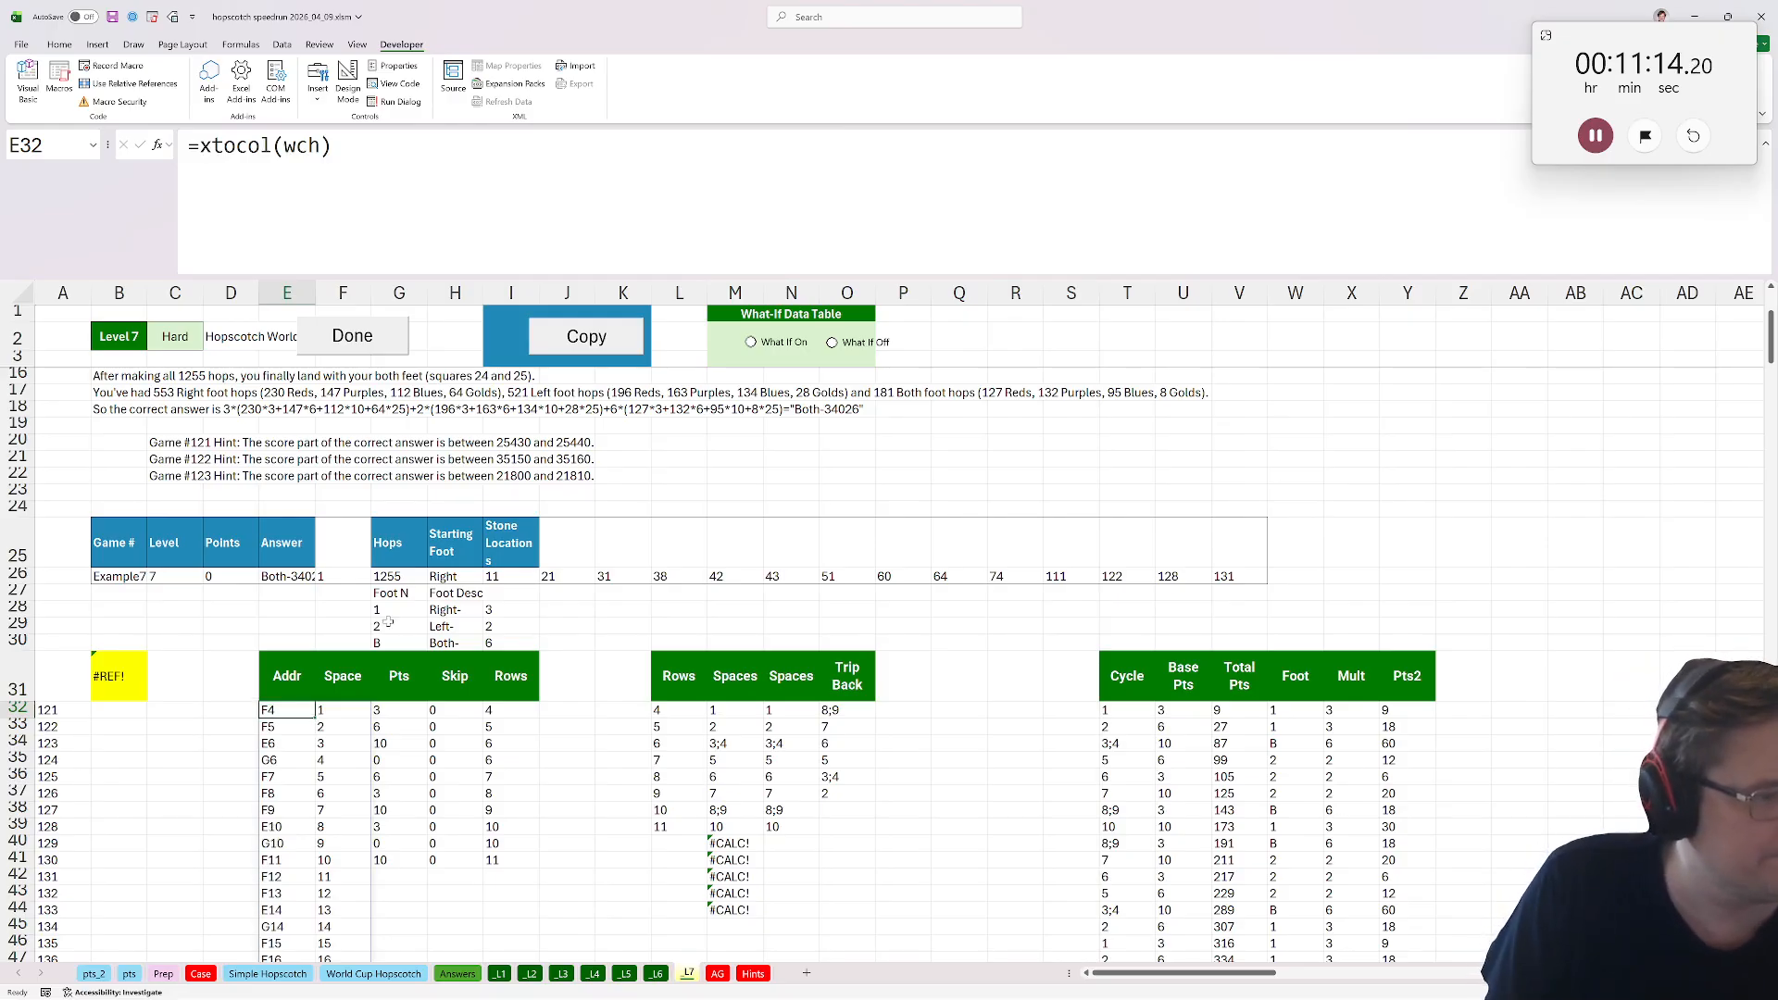
click(403, 710)
click(409, 146)
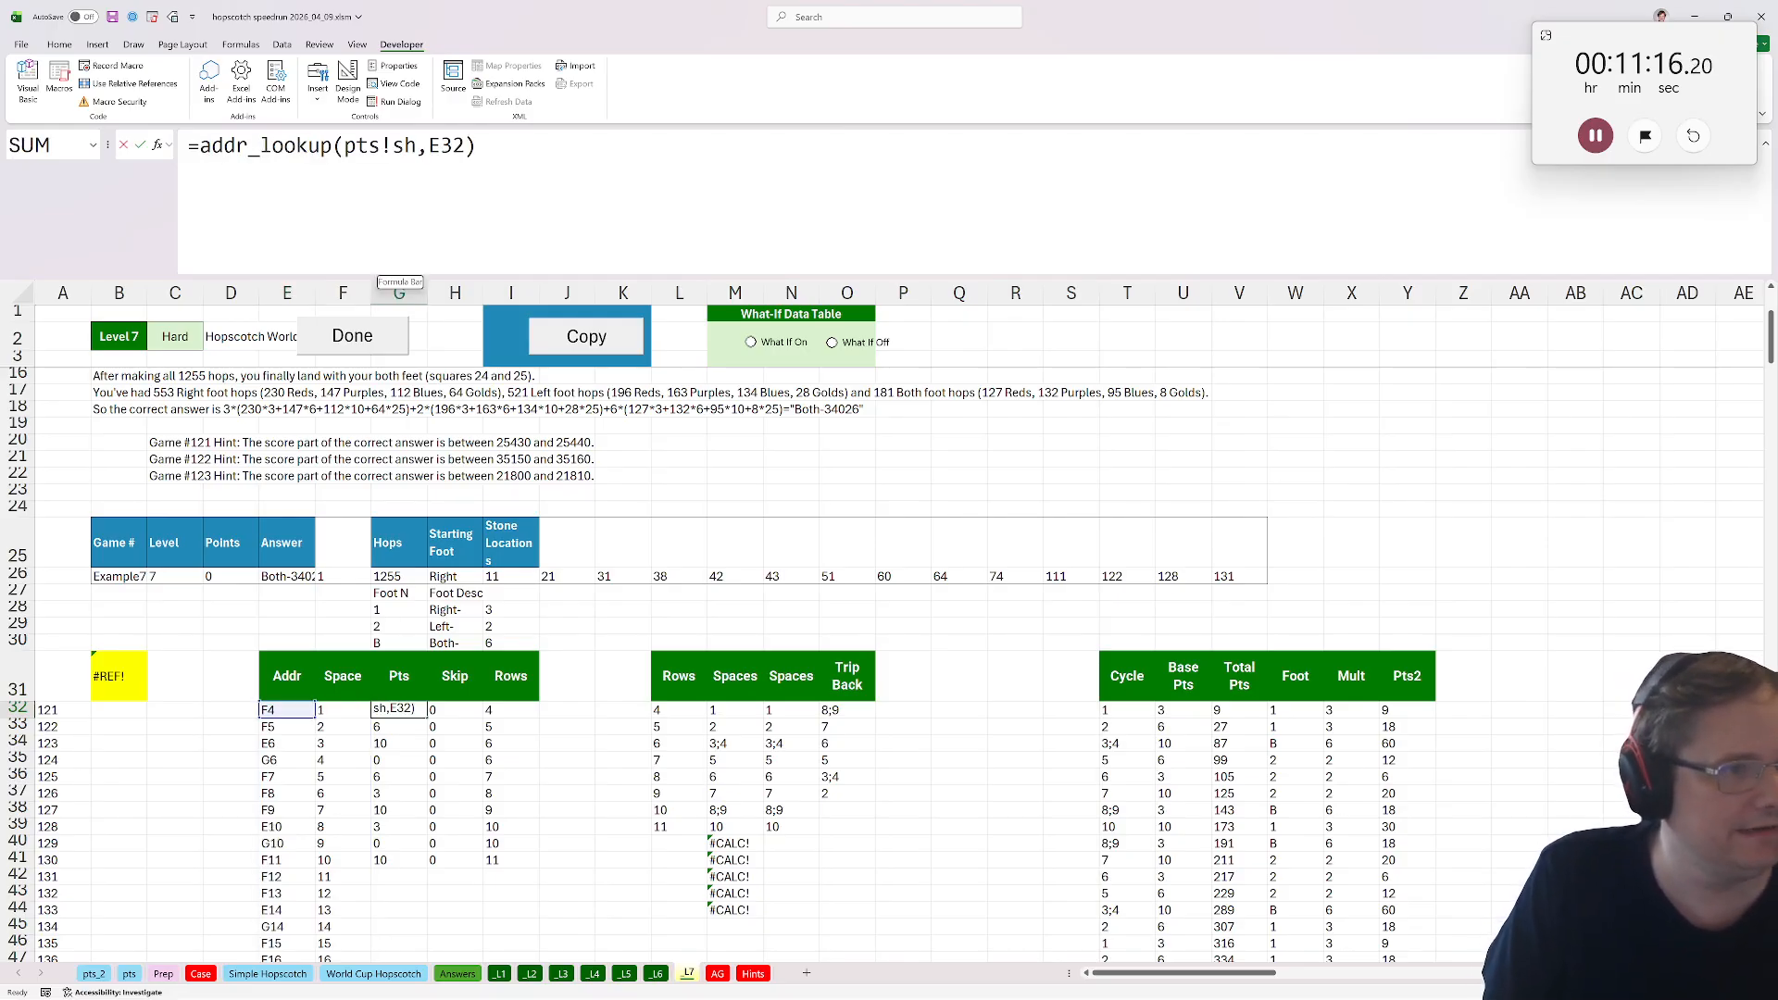
double_click(409, 145)
text(wch)
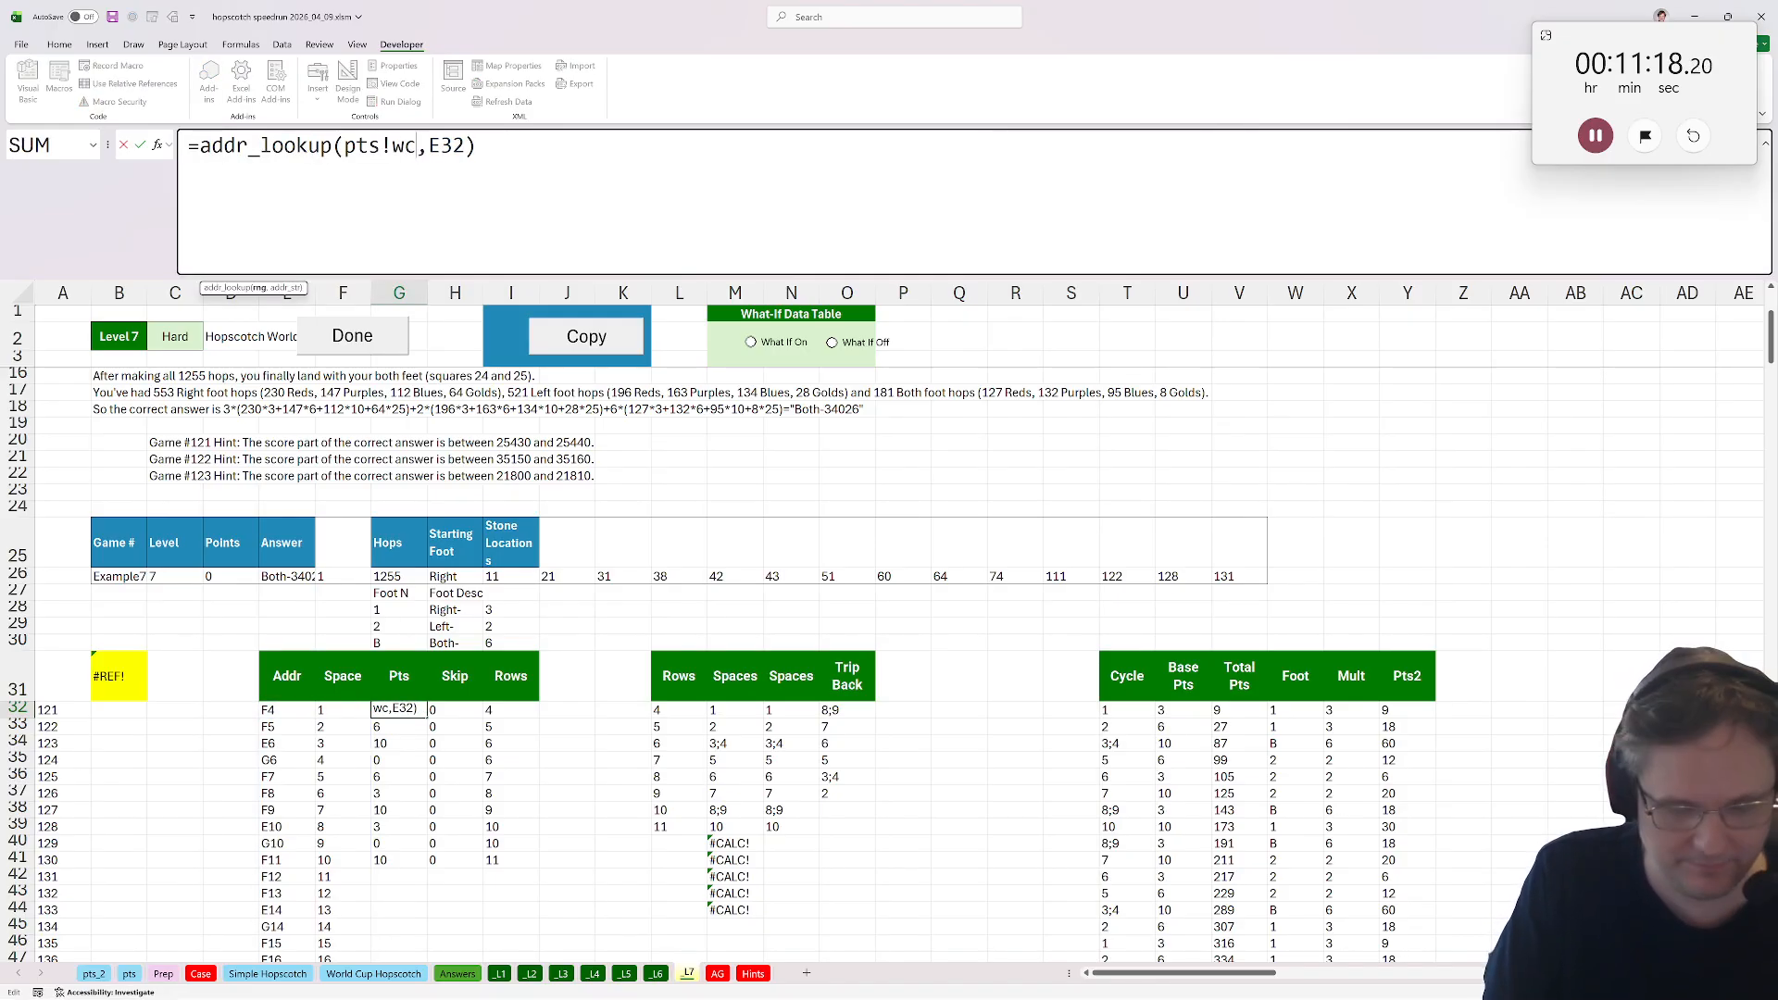
text(_2)
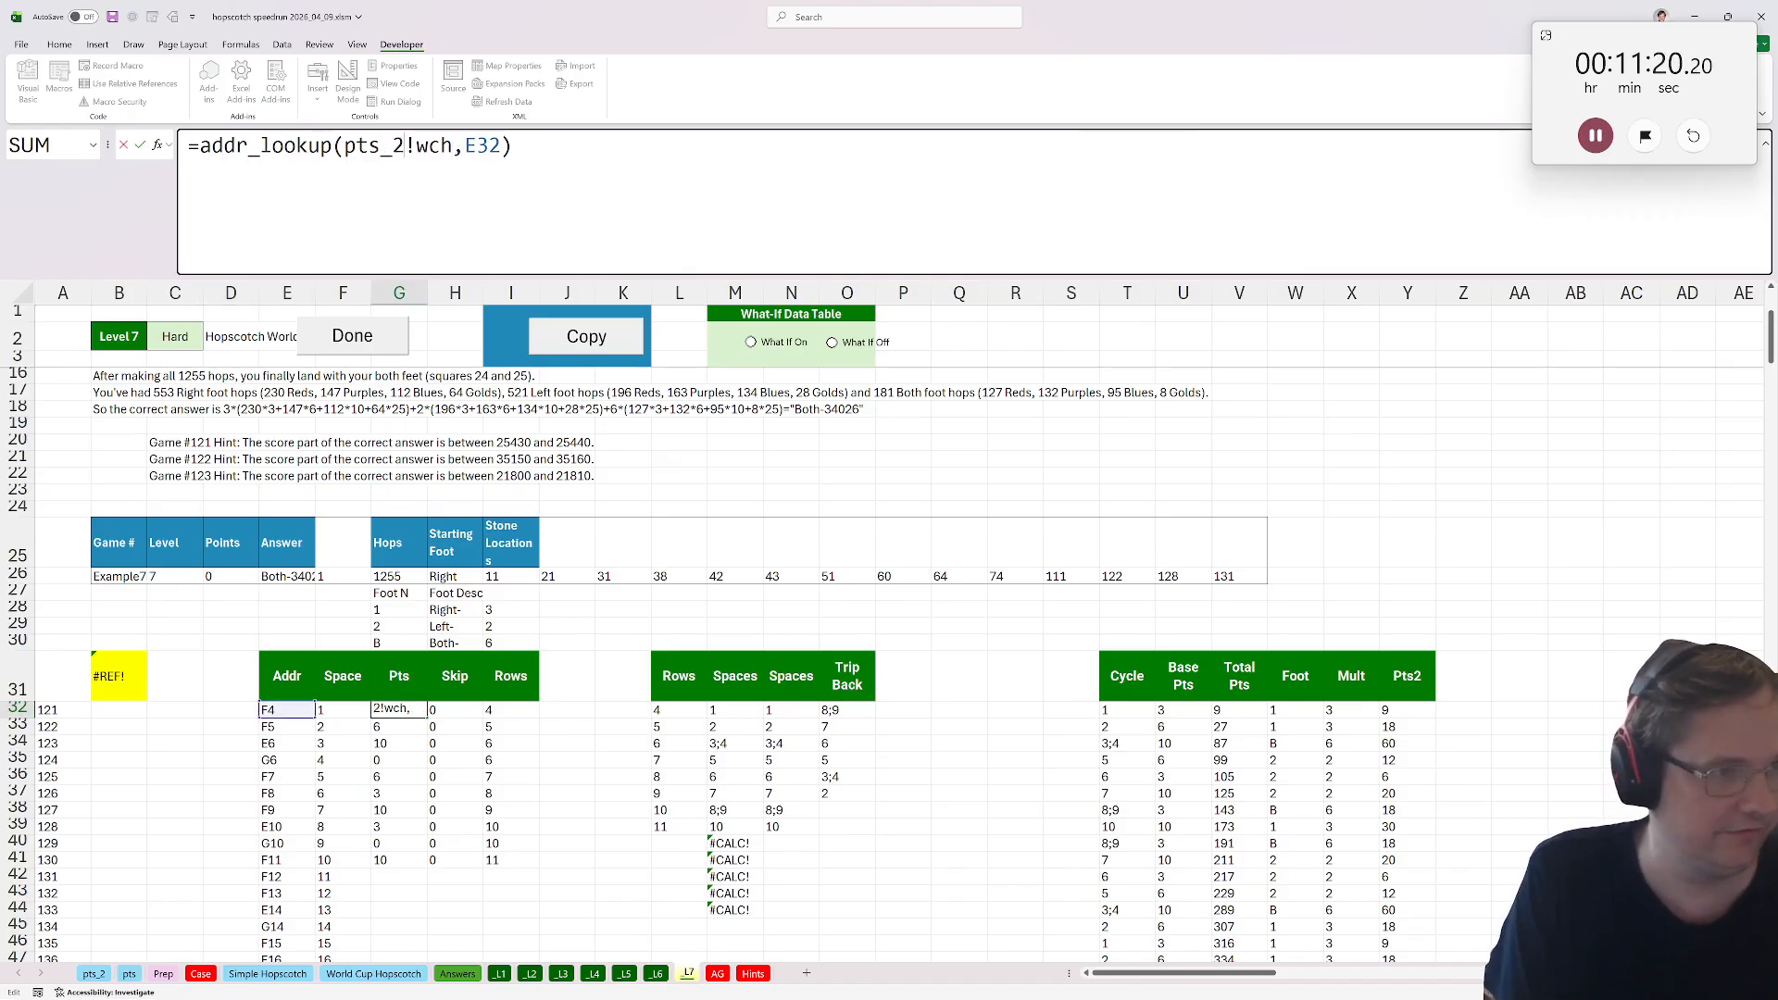
key(ctrl+Return)
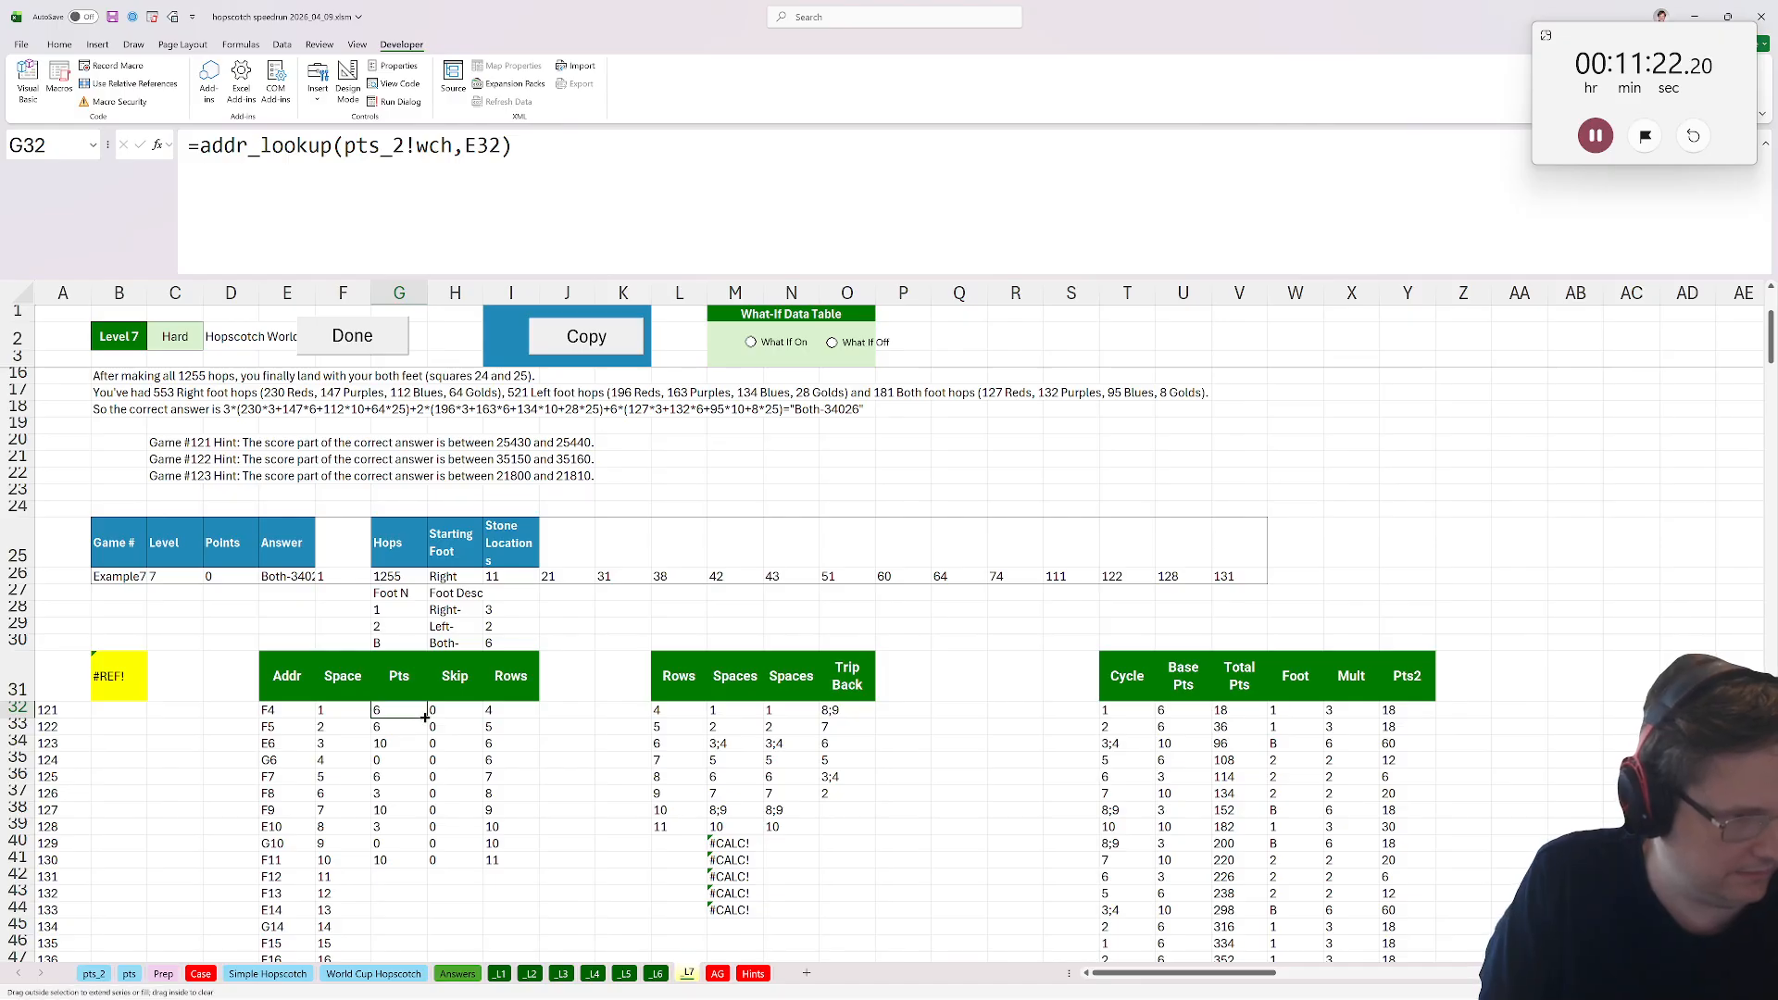
drag(427, 717, 399, 863)
scroll(396, 870, down, 2)
click(421, 761)
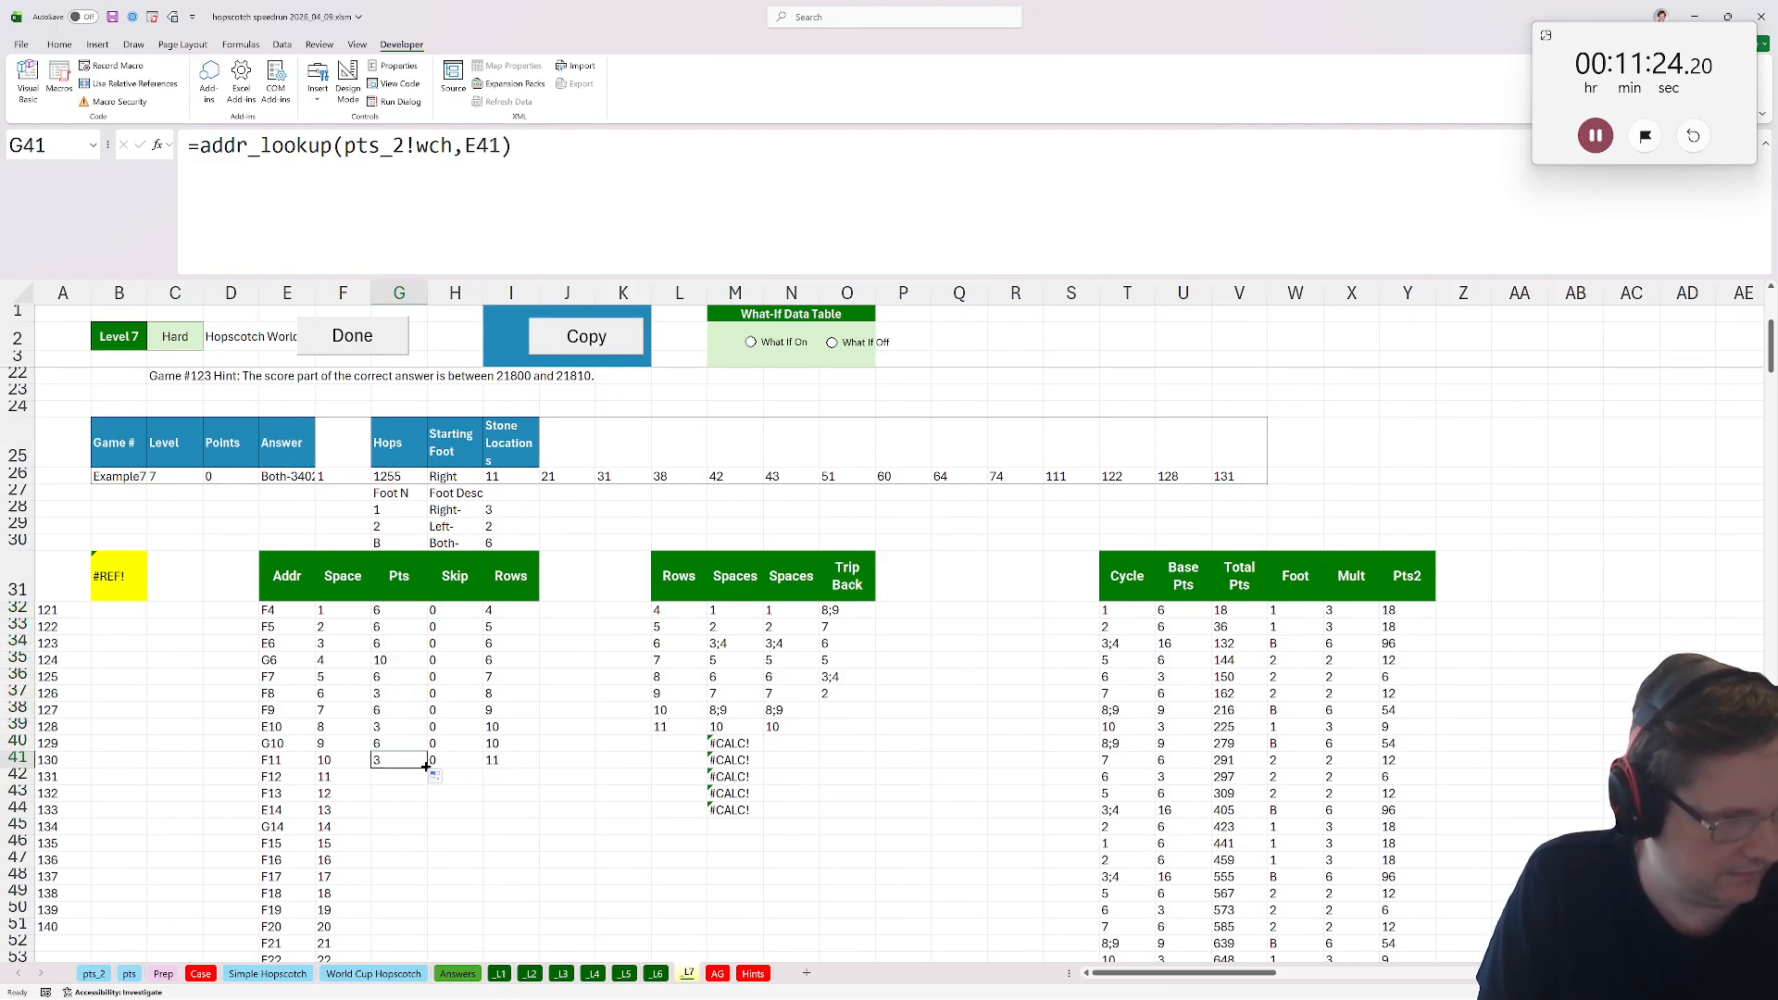
double_click(426, 764)
Extend the stone range in H32's Skip formula to =exists($I$26:$V$26,F32).
click(455, 610)
key(F2)
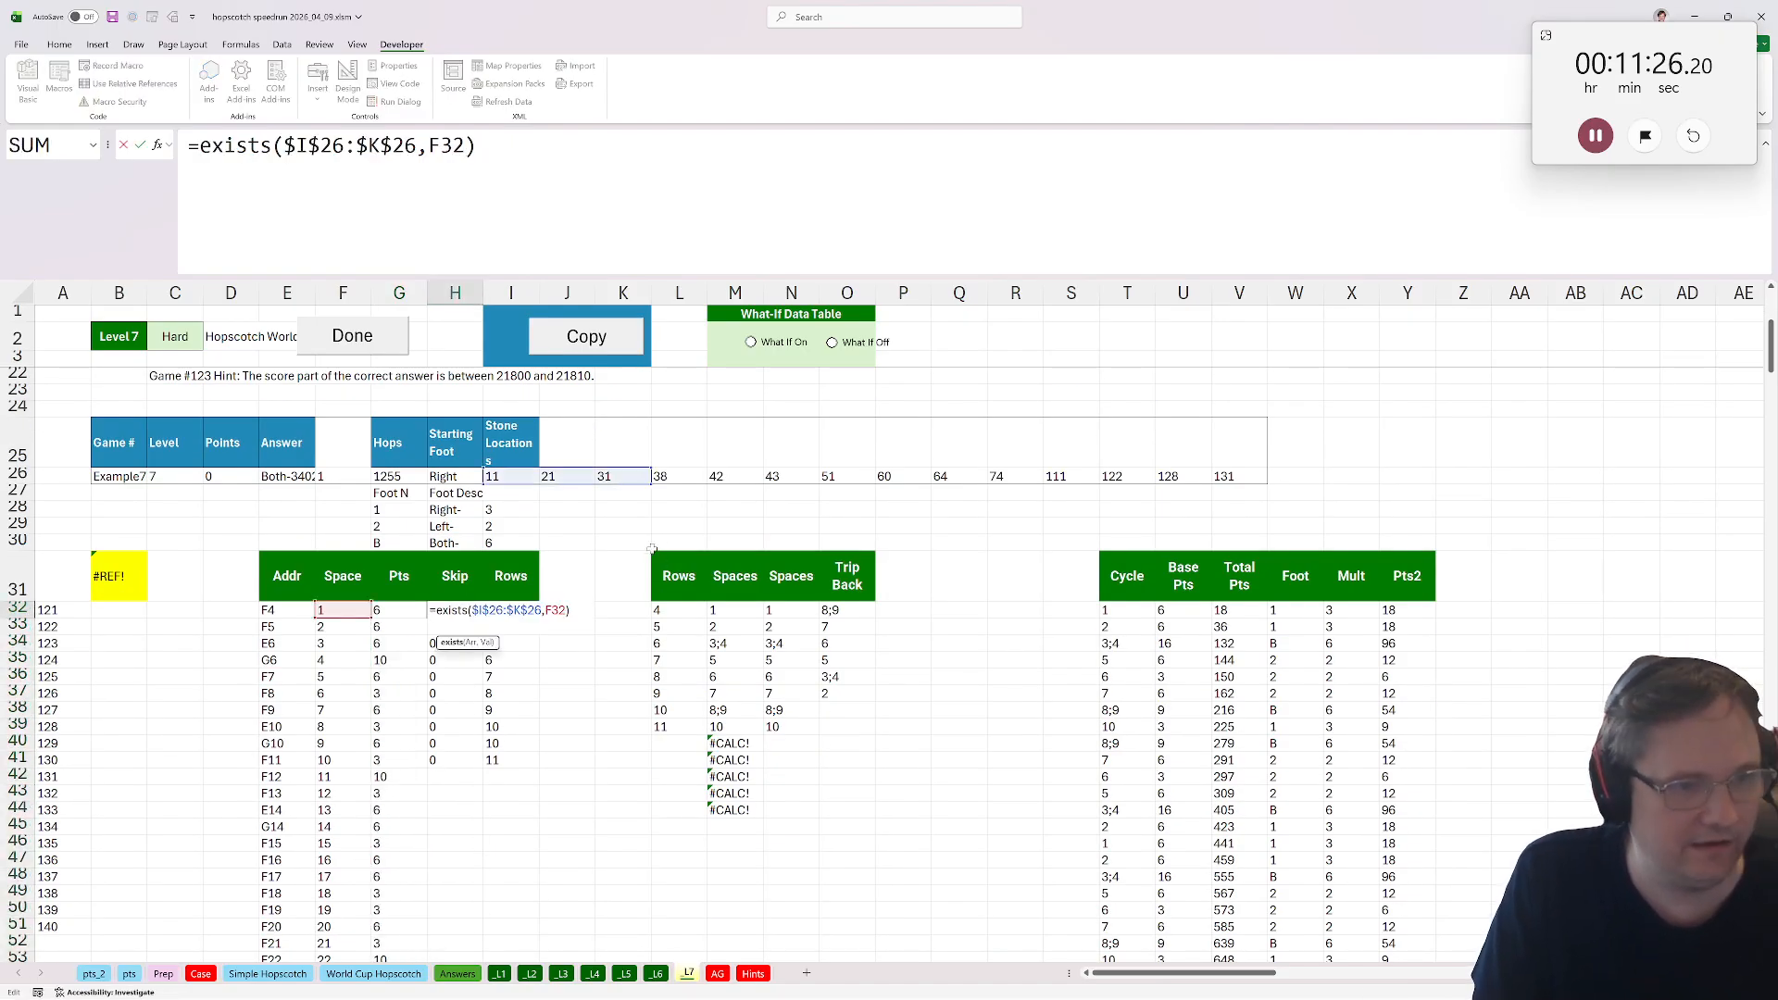
drag(651, 483, 1244, 488)
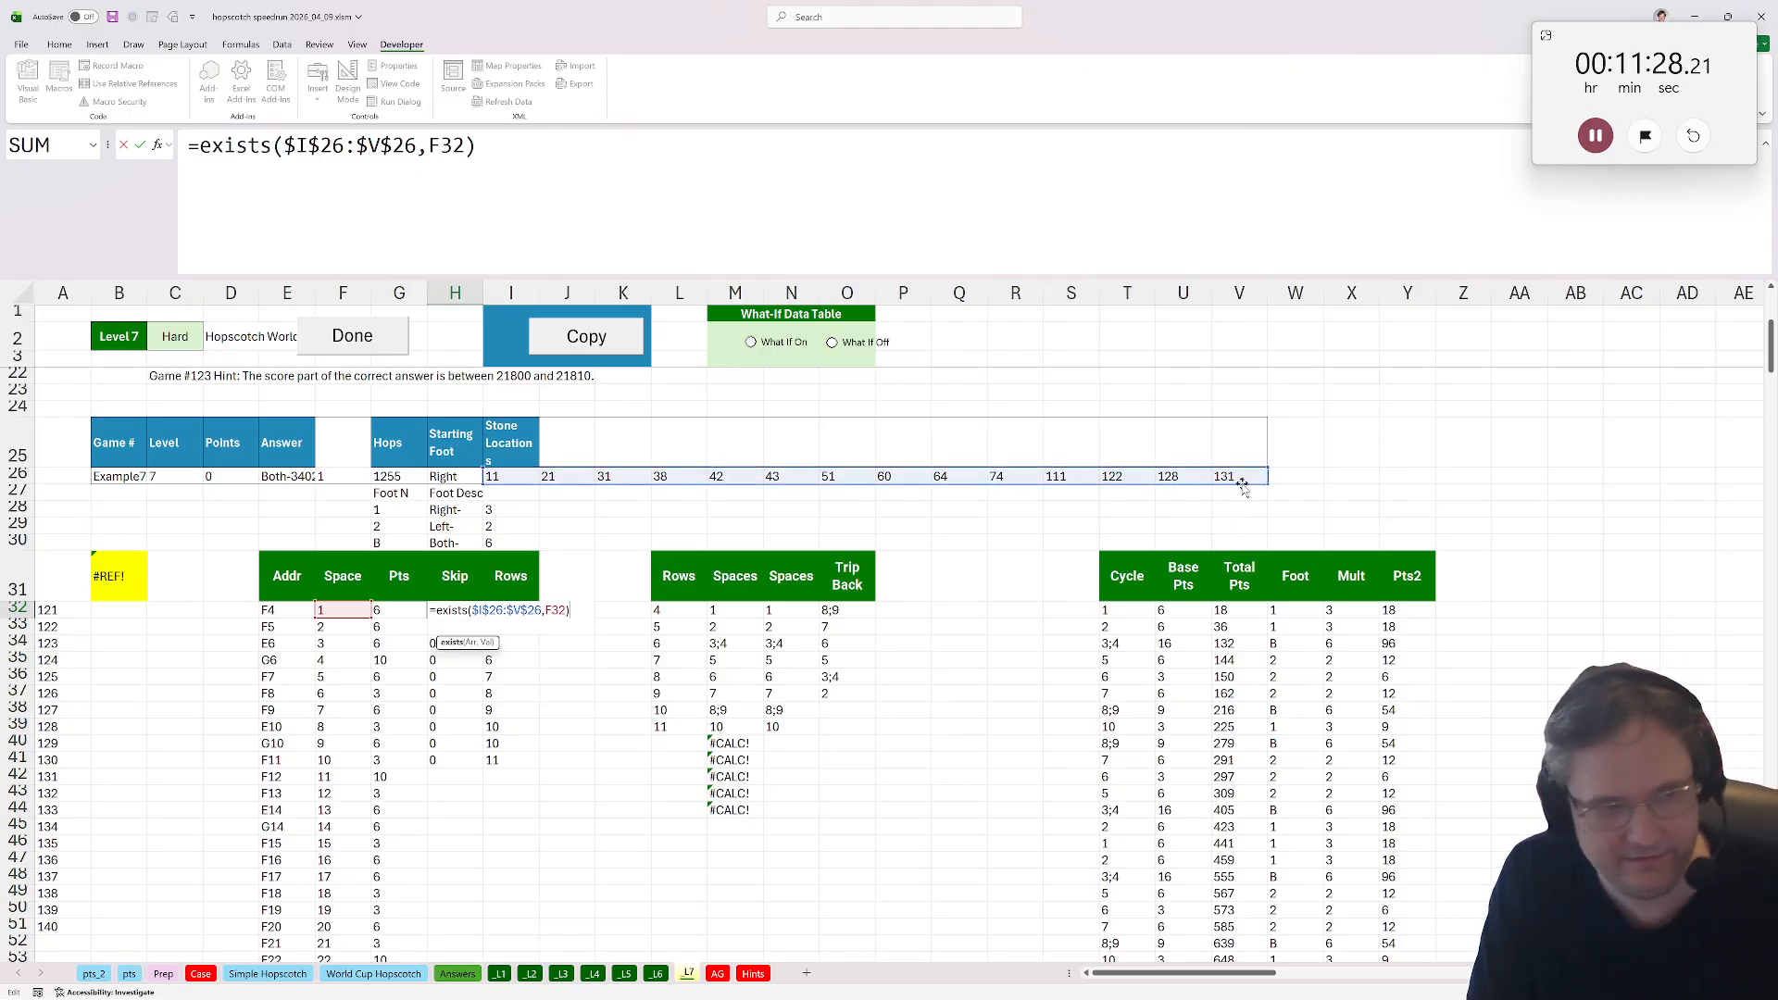
key(Return)
key(Up)
click(502, 625)
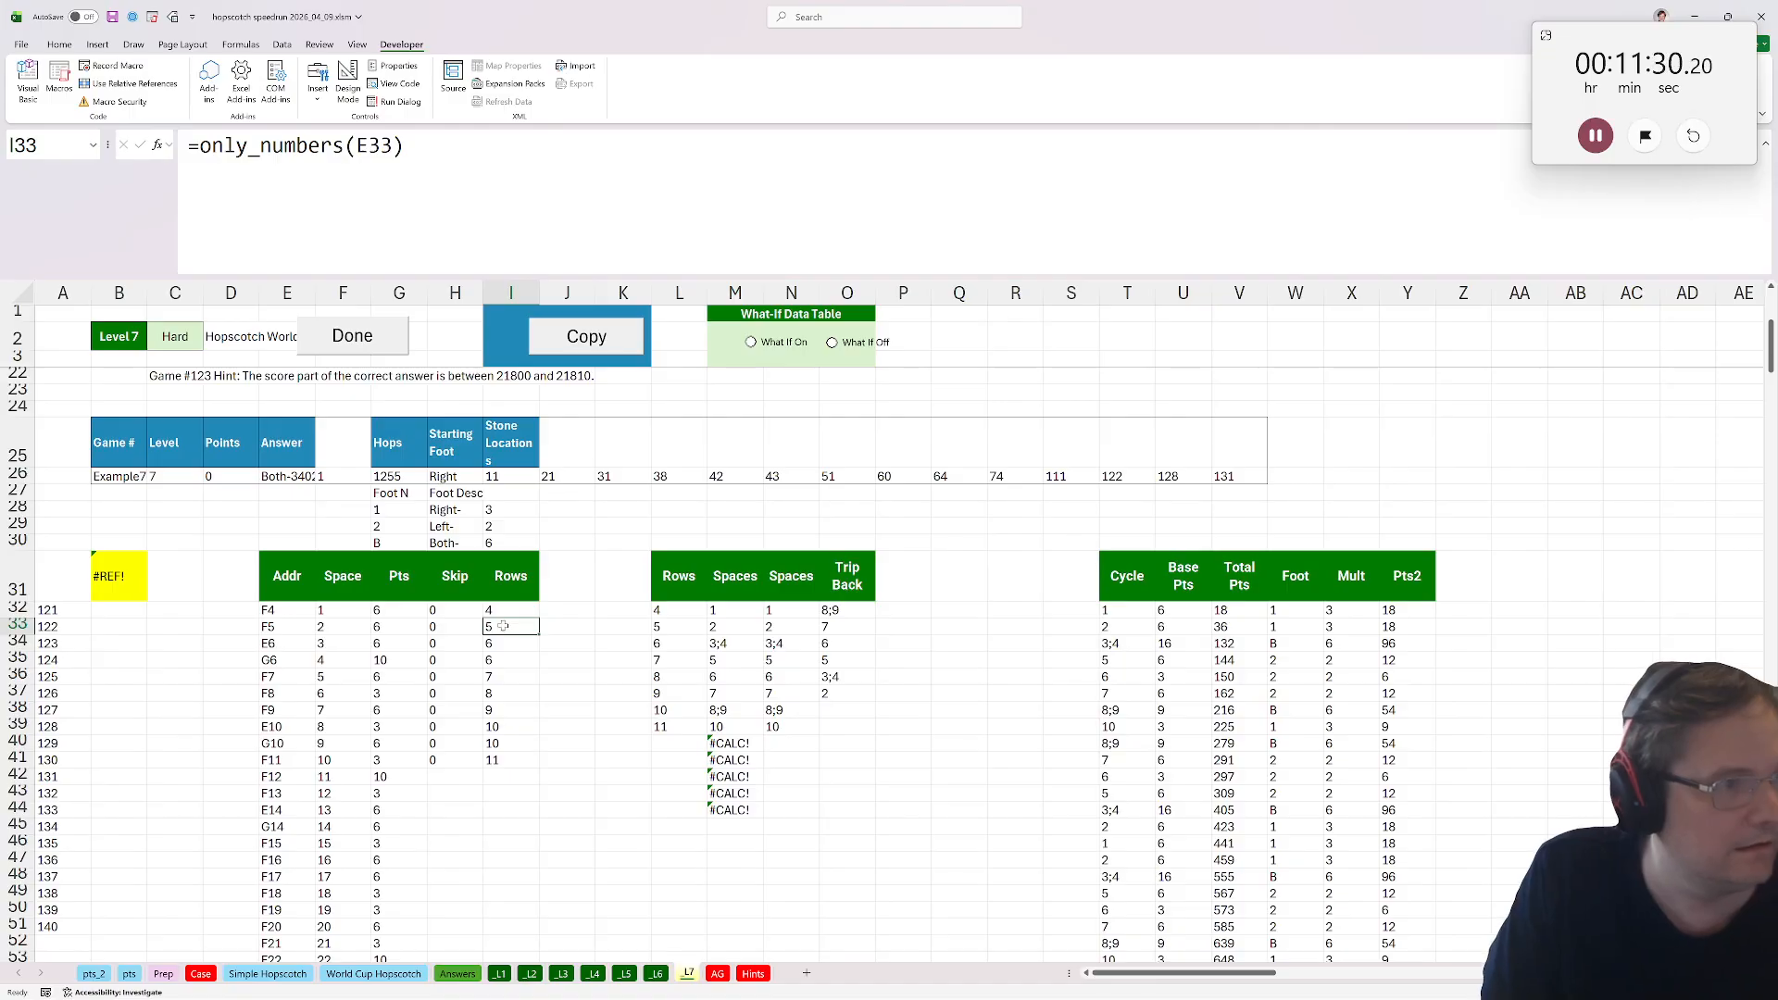
Copy the Skip and Rows formulas in H32:I32 down to row 231.
drag(454, 611, 501, 612)
key(ctrl+c)
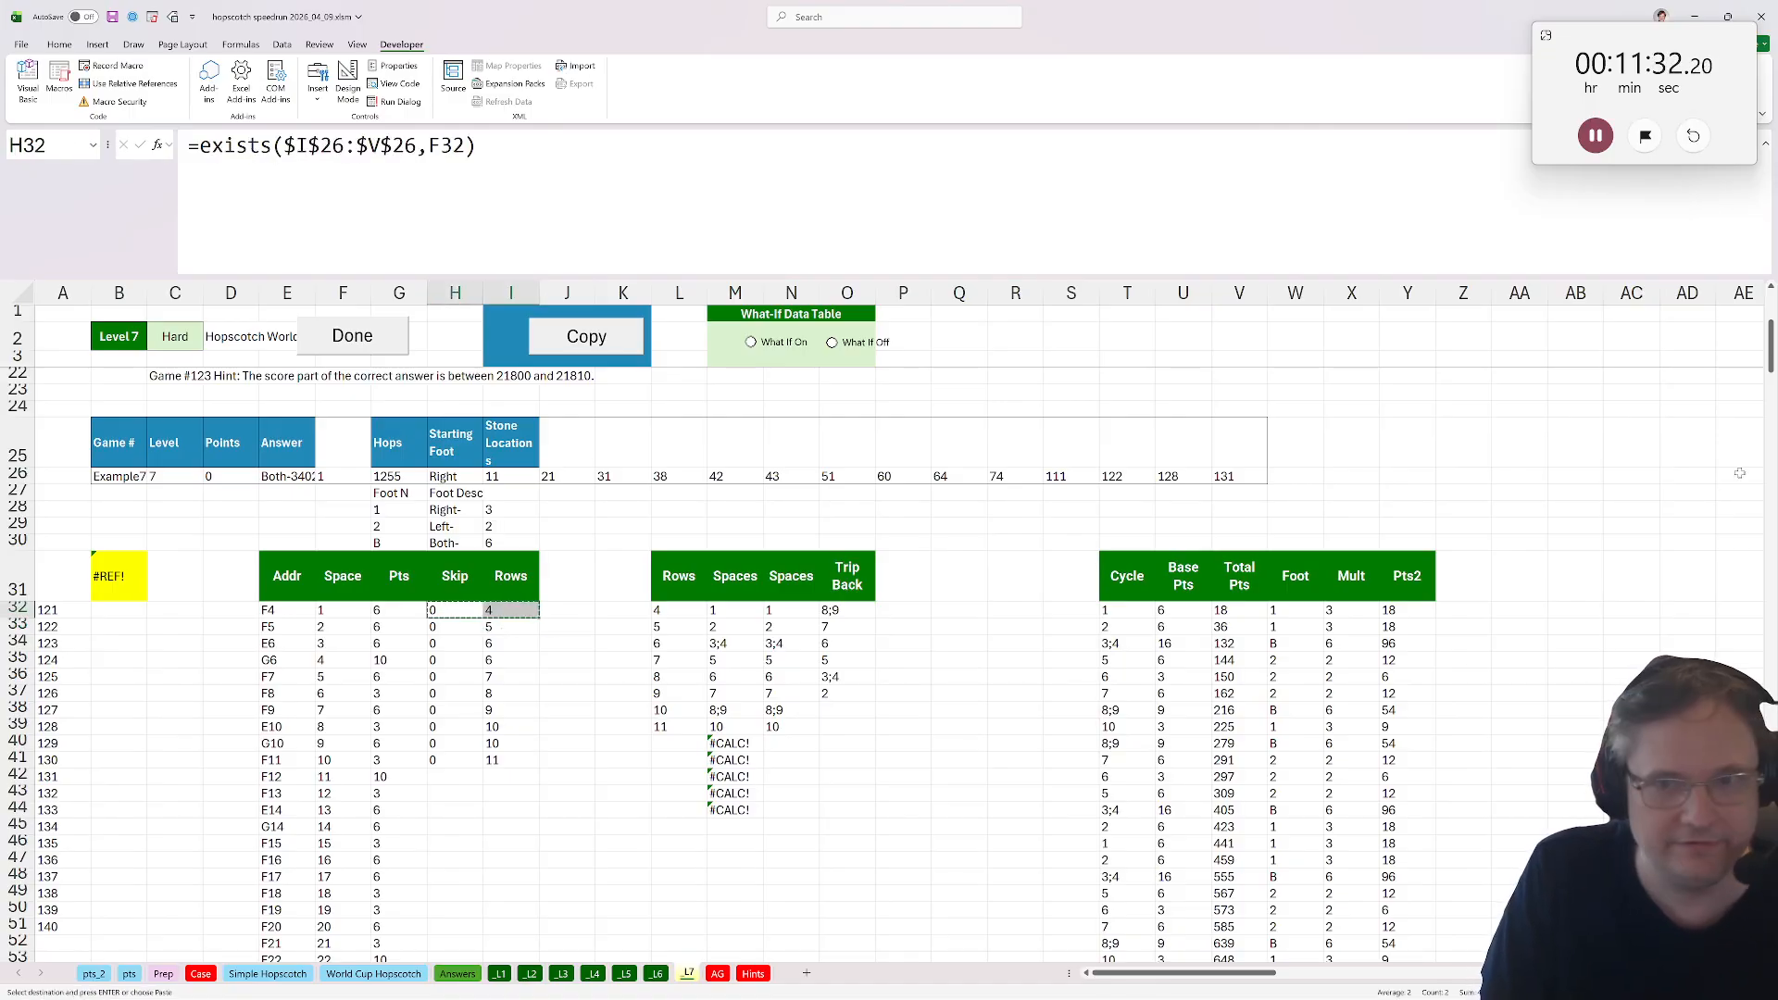
drag(1768, 344, 1721, 654)
shift+click(503, 847)
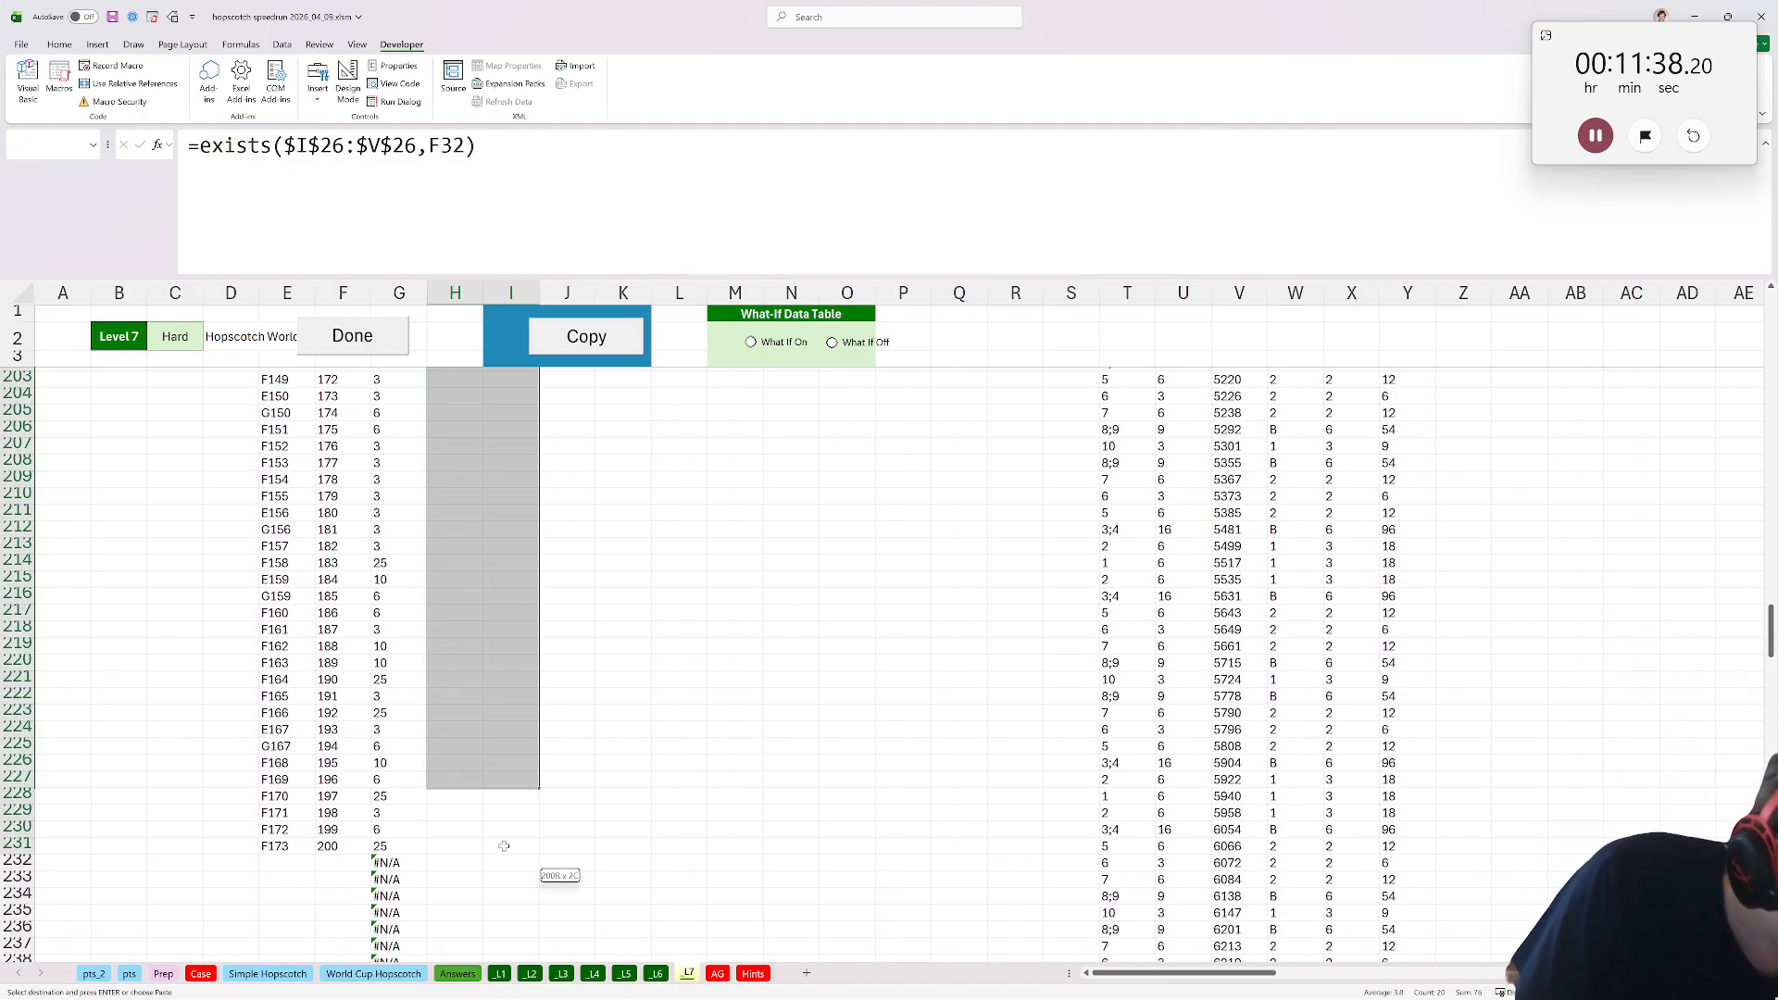
key(ctrl+v)
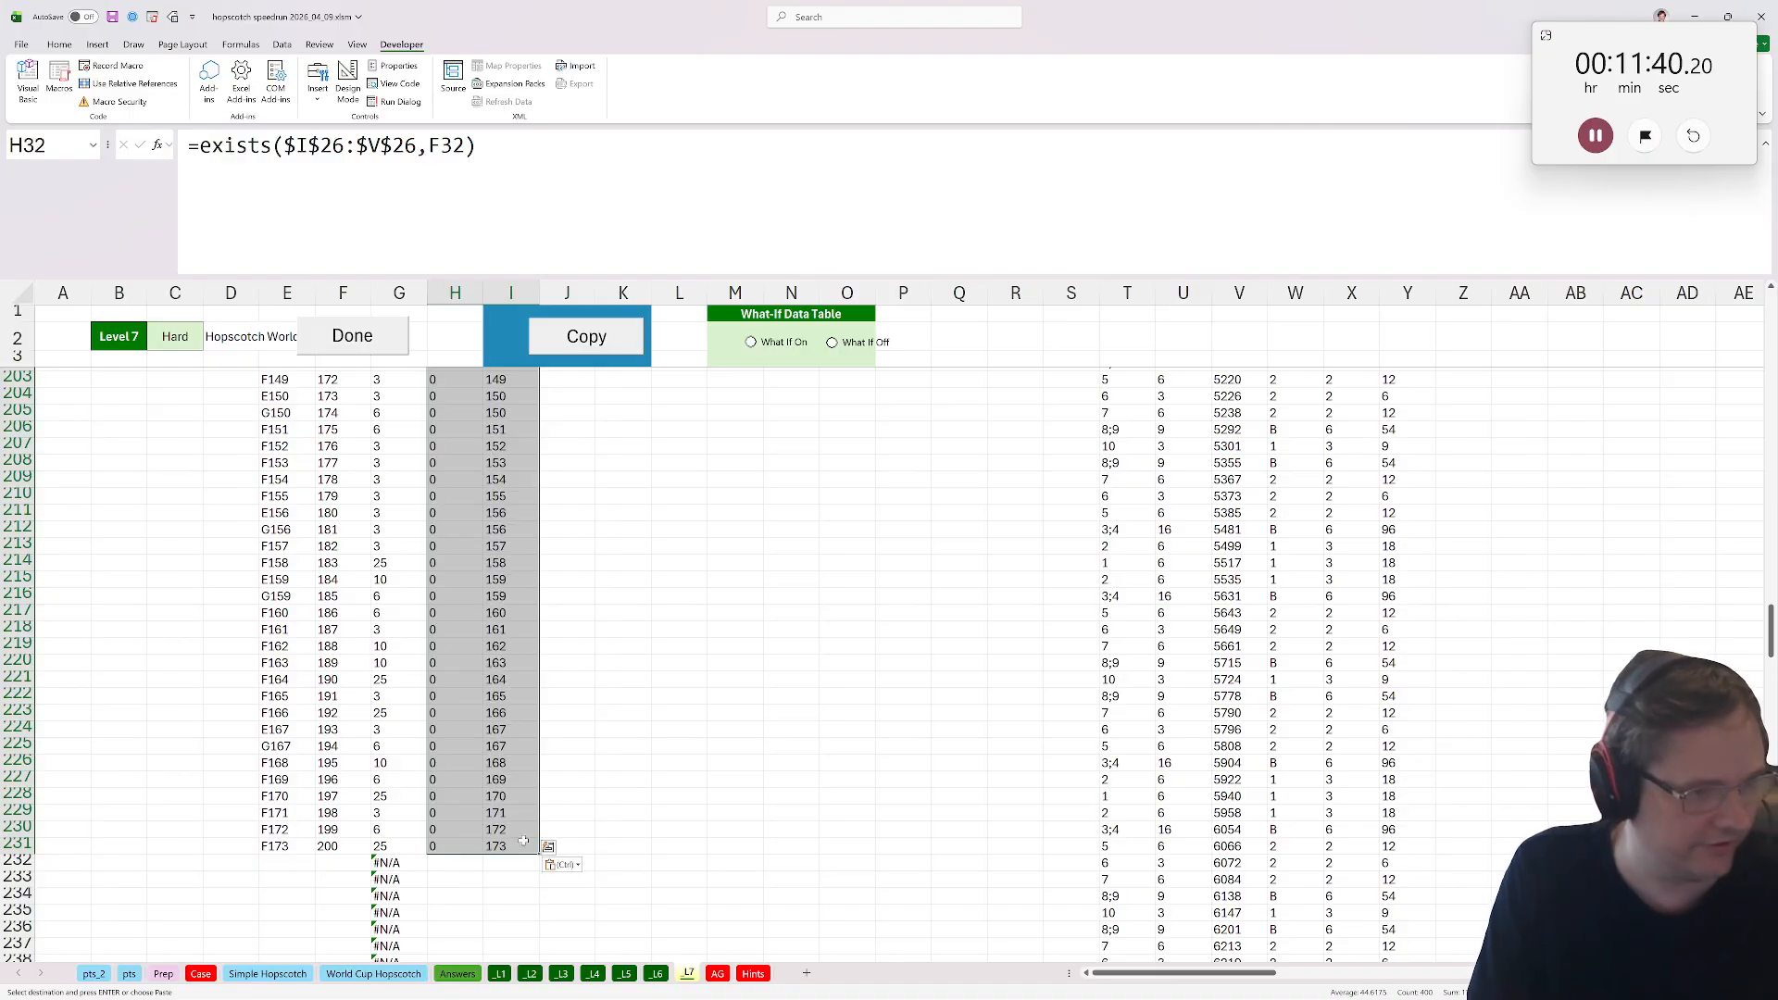
Clear the extra #N/A cells below row 231 in the Pts column.
click(394, 862)
key(ctrl+shift+Down)
key(Delete)
key(ctrl+Up)
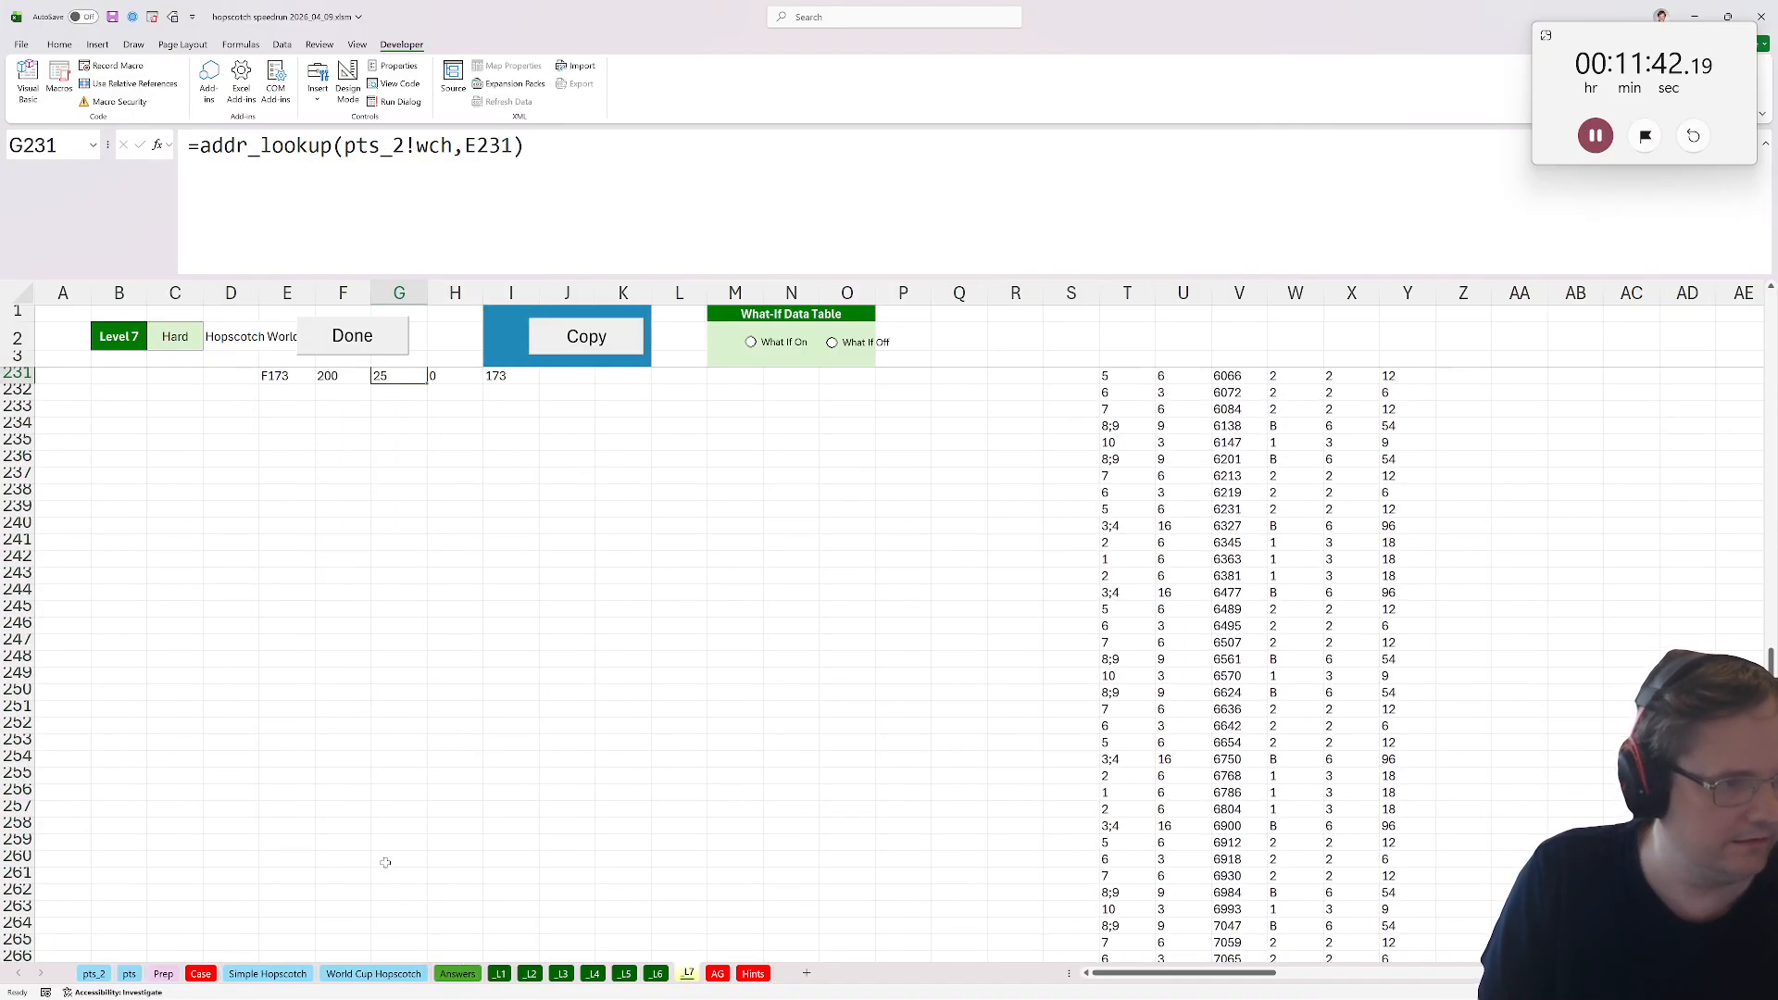
key(ctrl+Up)
scroll(638, 615, up, 1)
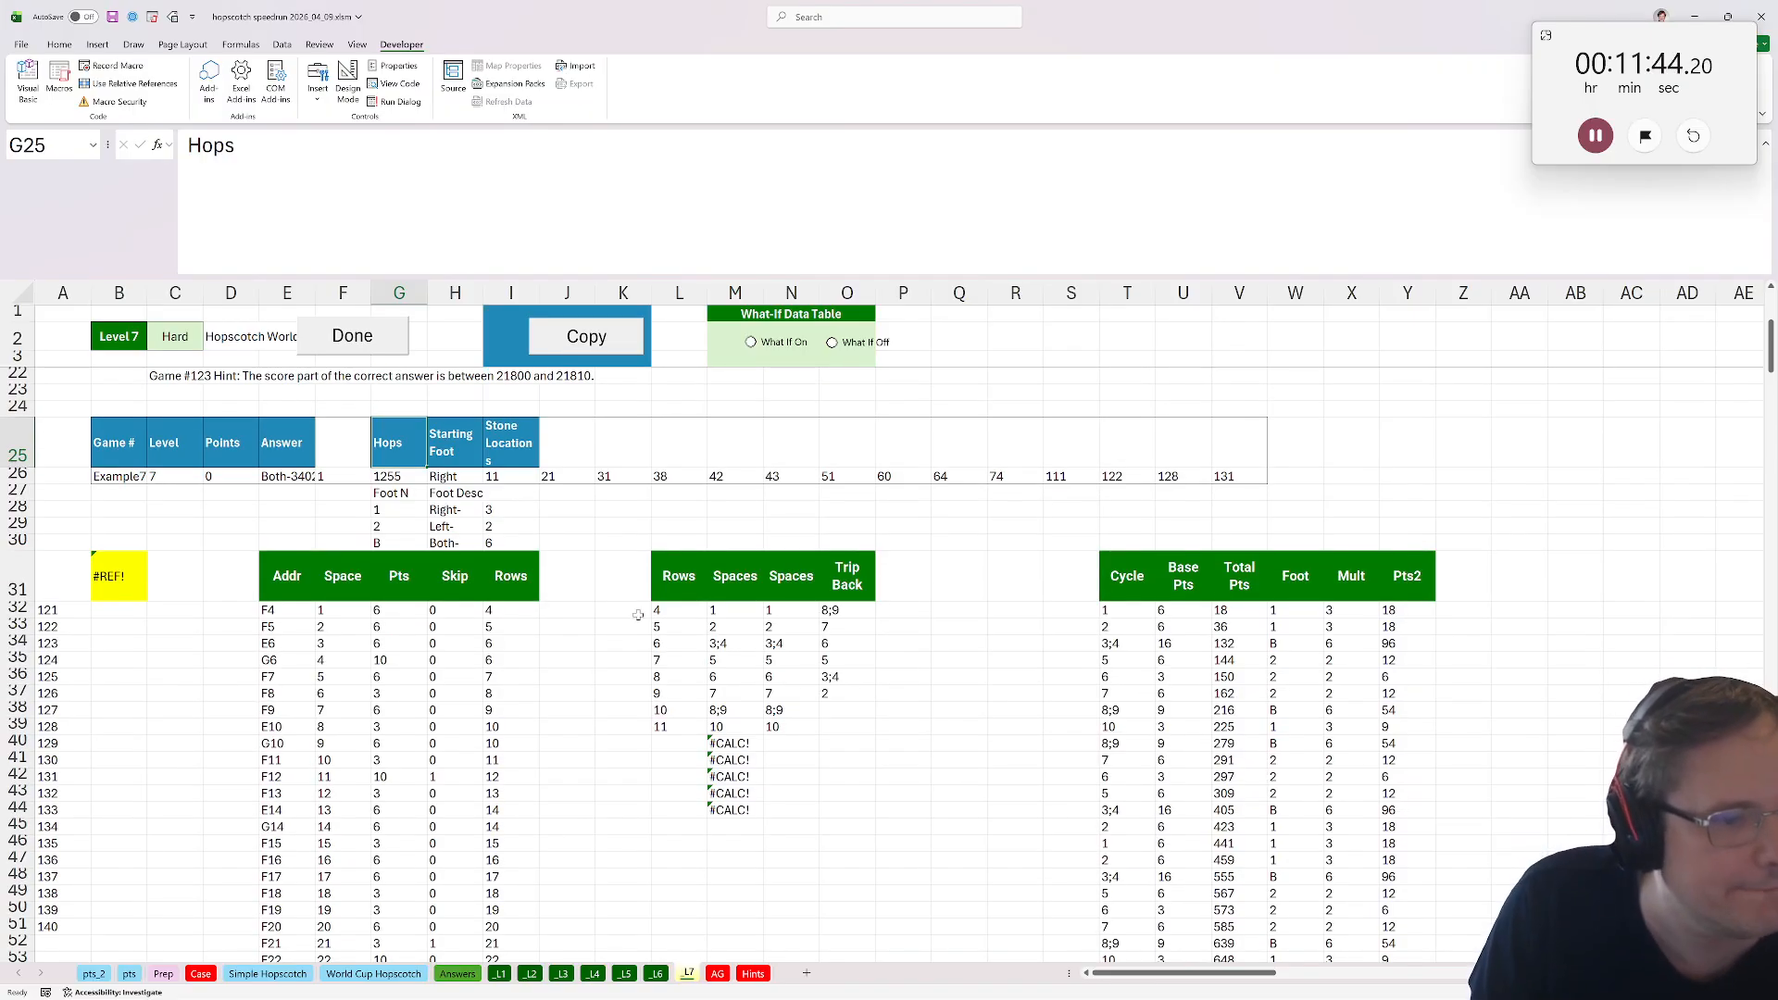
Extend L32's formula to =UNIQUE(FILTER(I32:I231,H32:H231=0)).
click(667, 611)
double_click(440, 146)
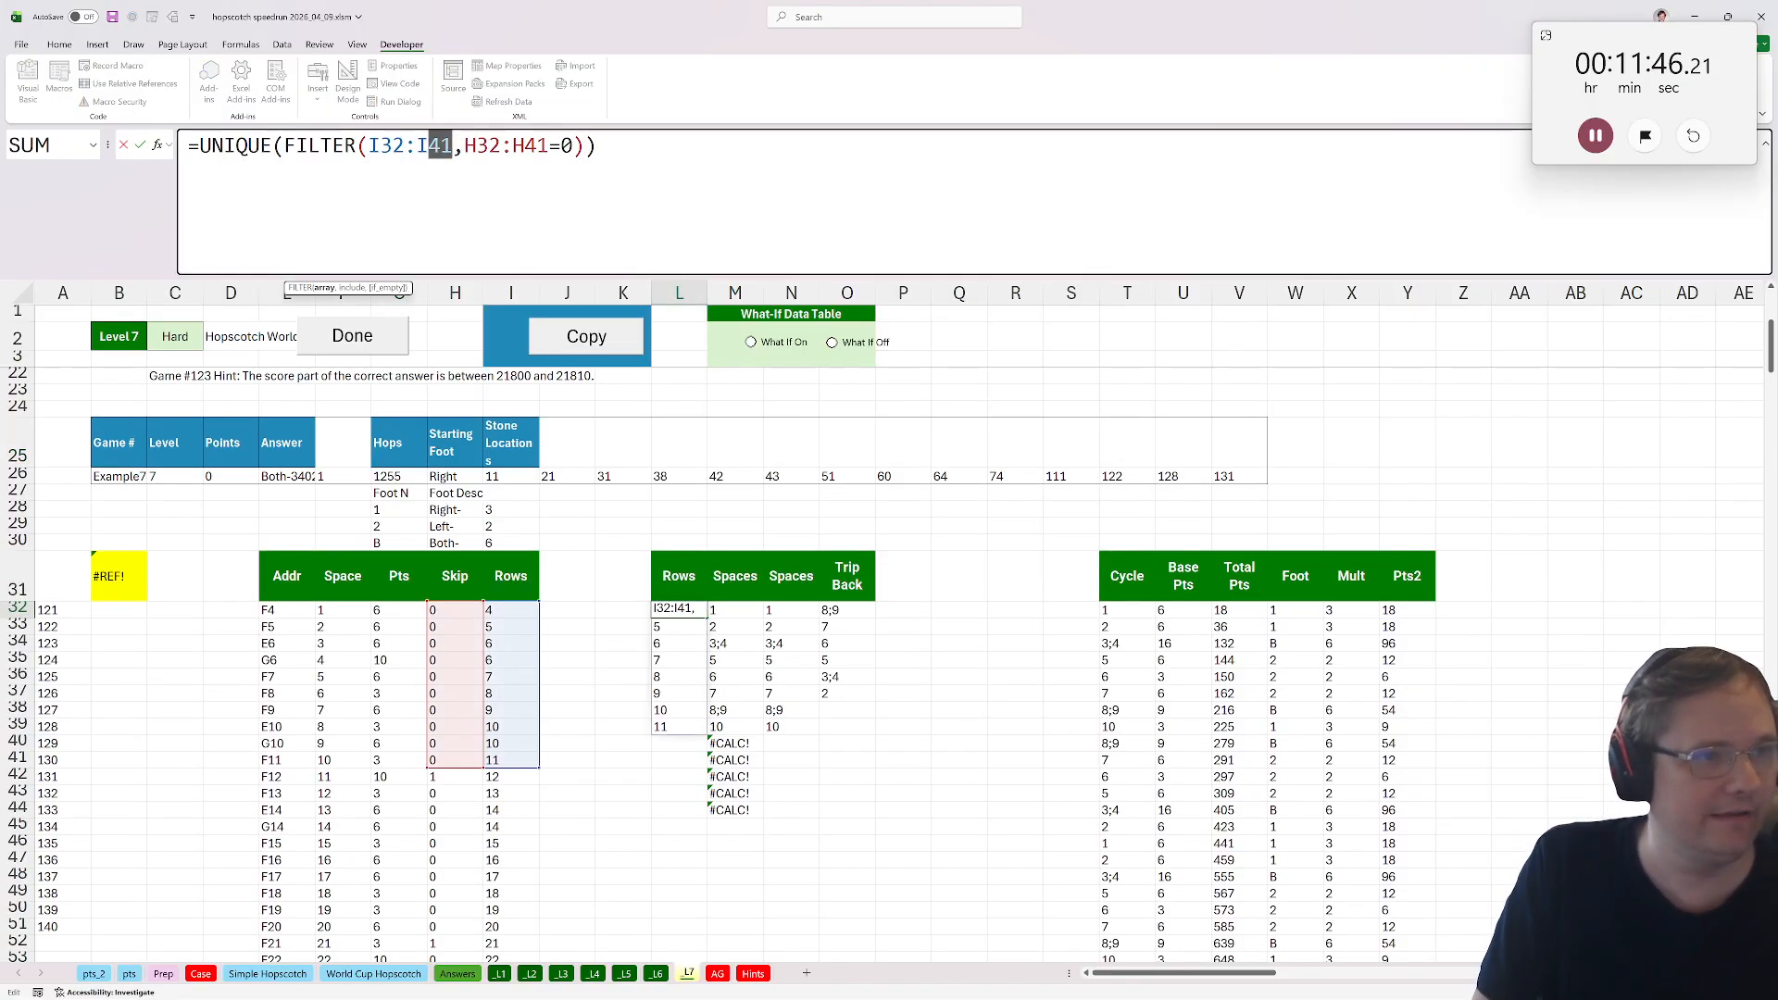
text(I231)
double_click(544, 146)
text(H2)
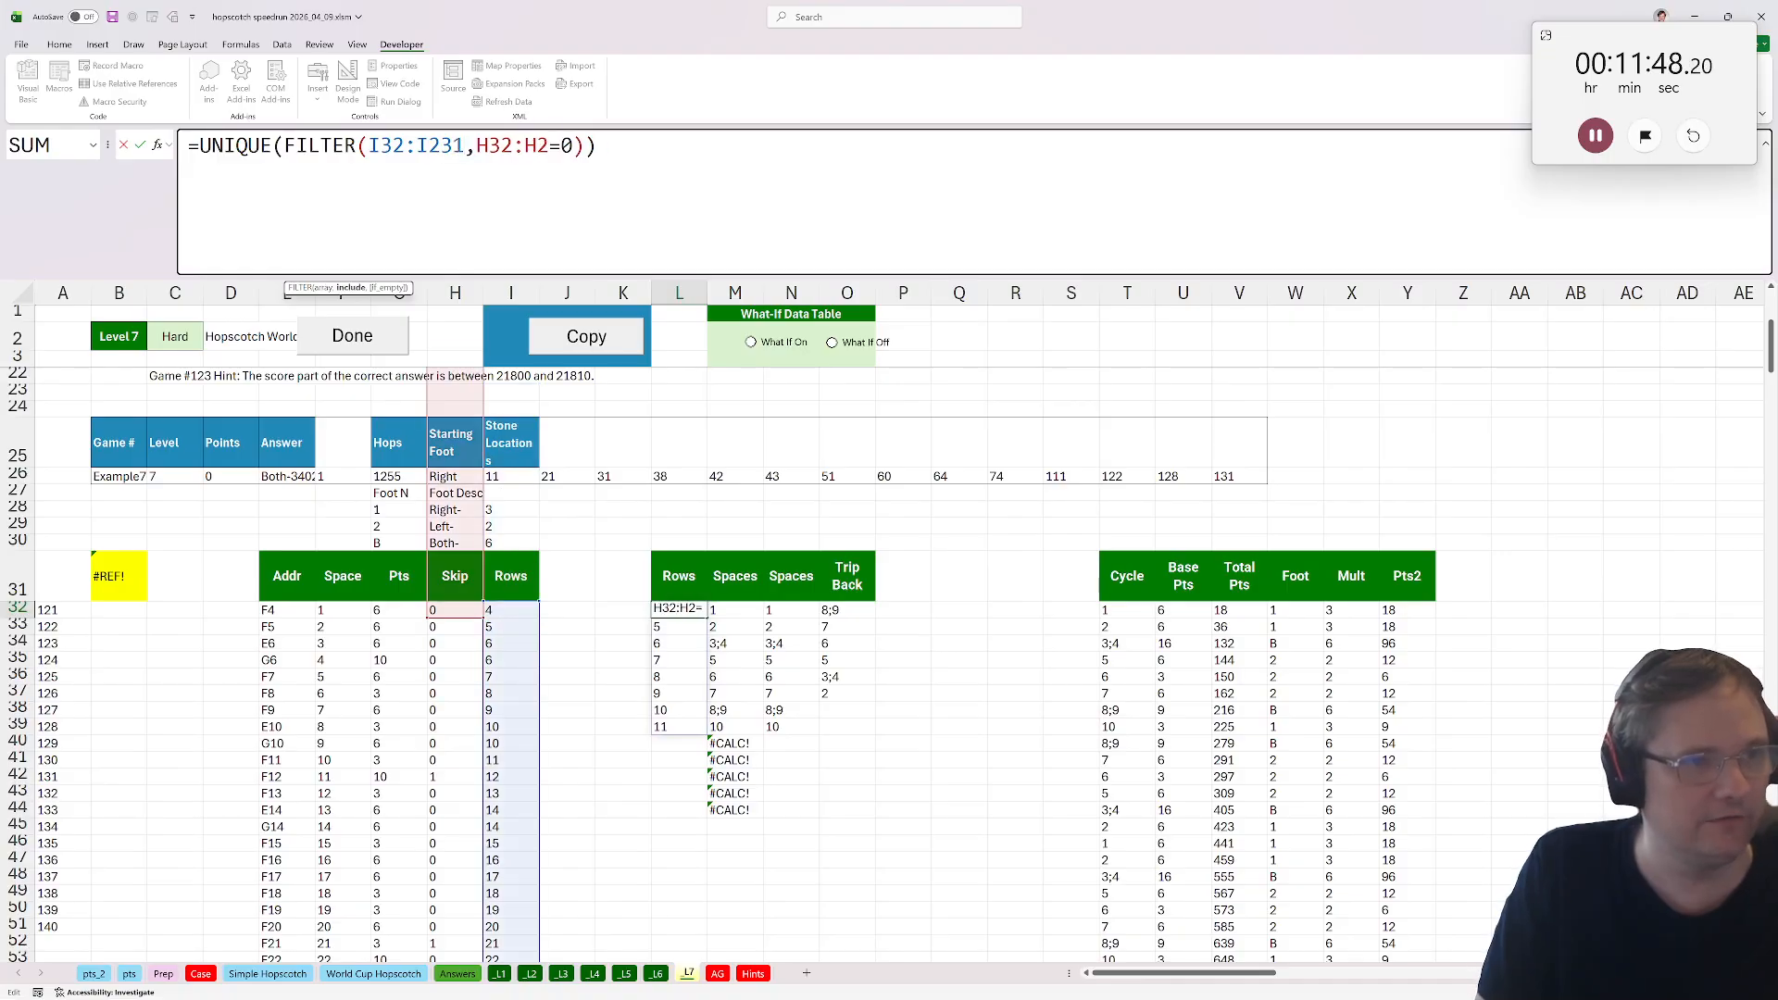
text(31)
key(Tab)
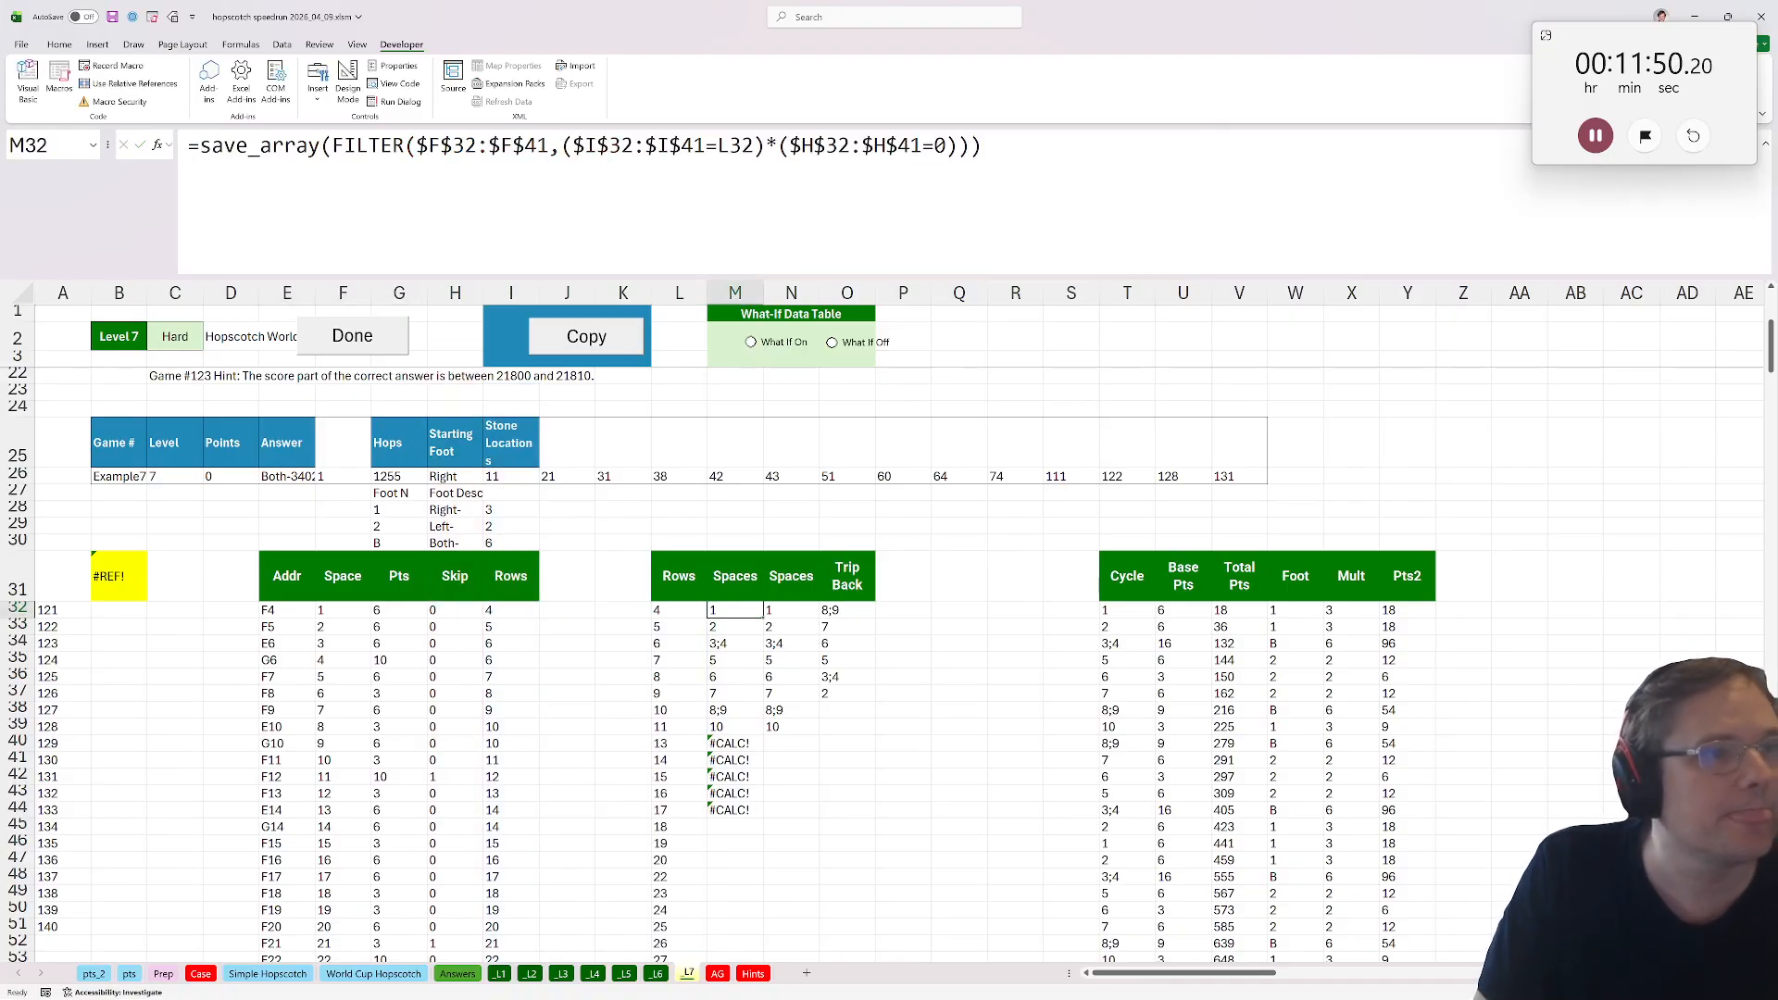
Extend M32's formula to =save_array(FILTER($F$32:$F$231,($I$32:$I$231=L32)*($H$32:$H$231=0))).
double_click(530, 146)
text(F231)
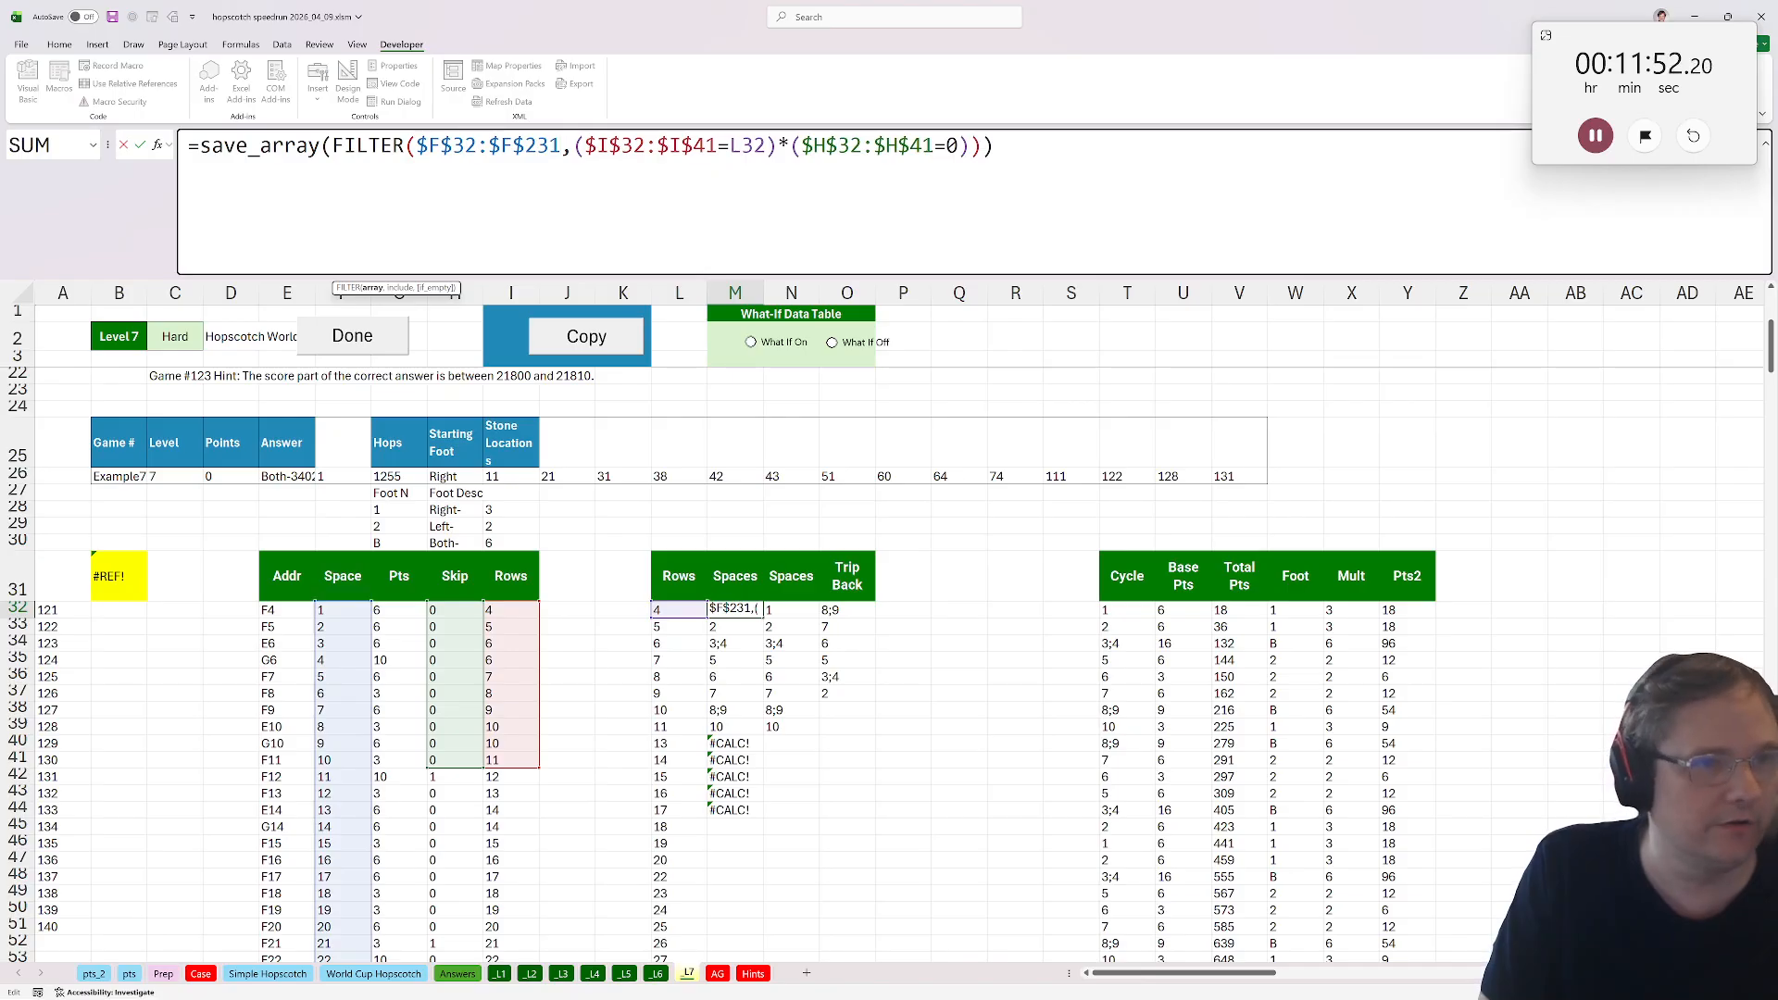
text(231)
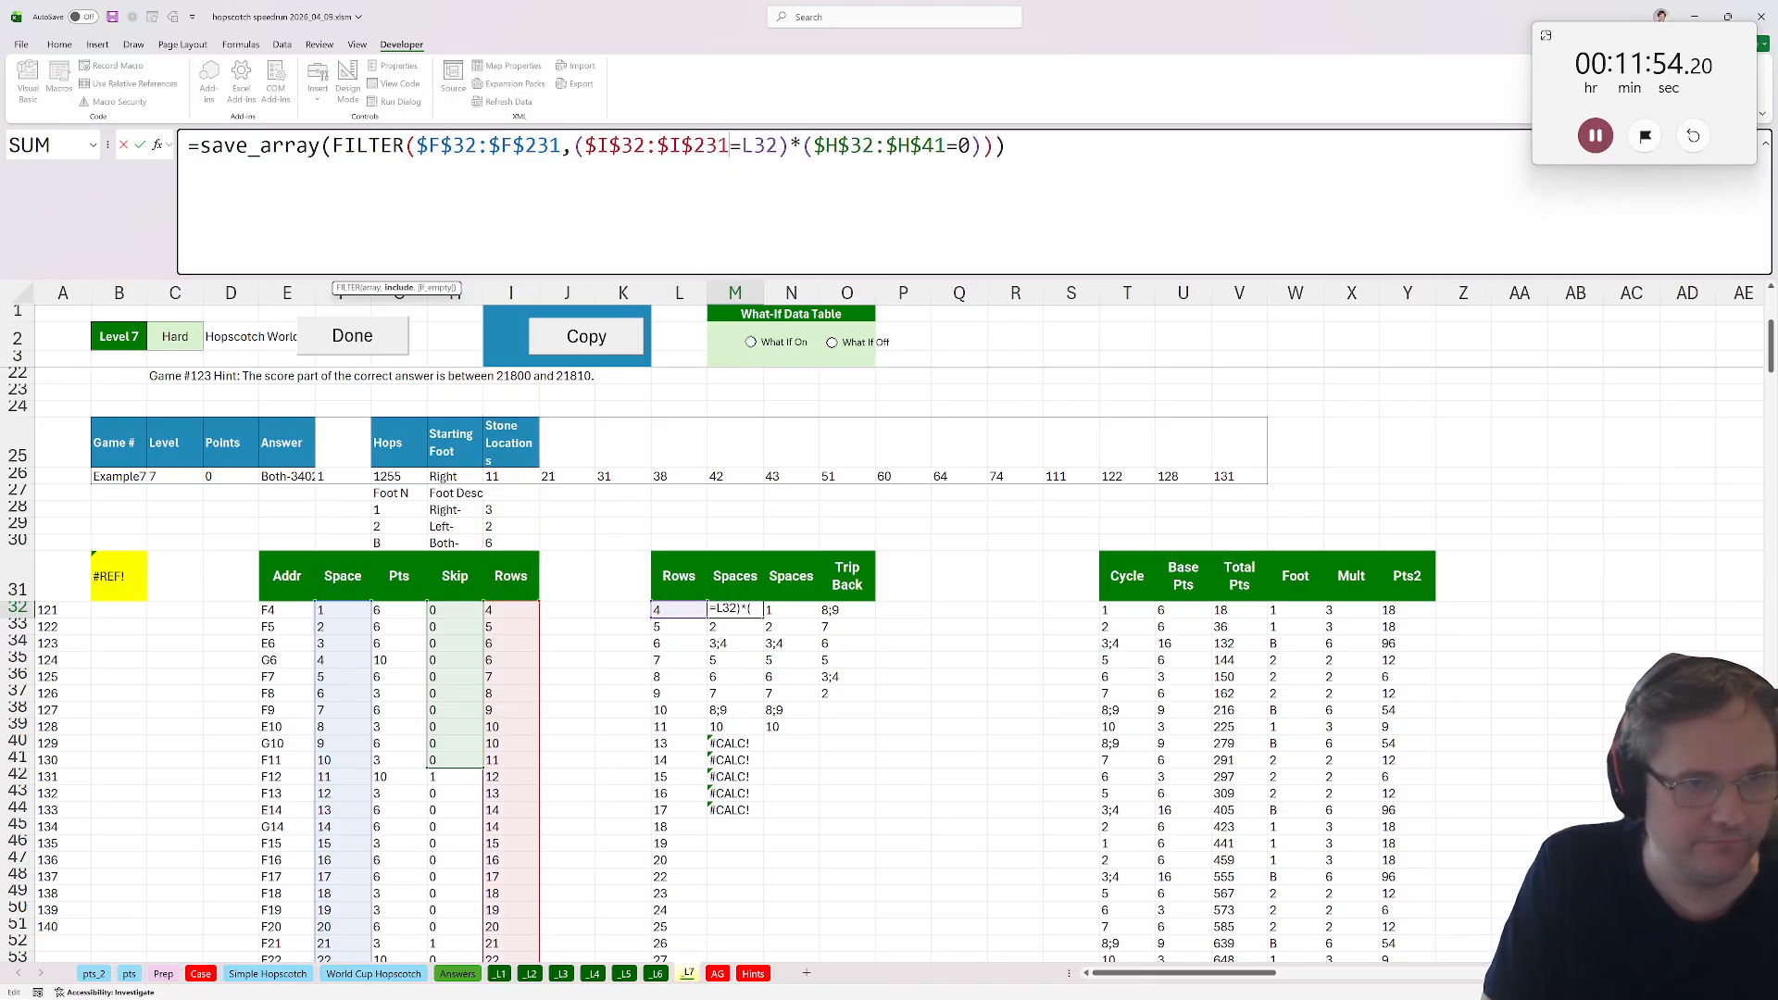
drag(945, 146, 922, 145)
text(231)
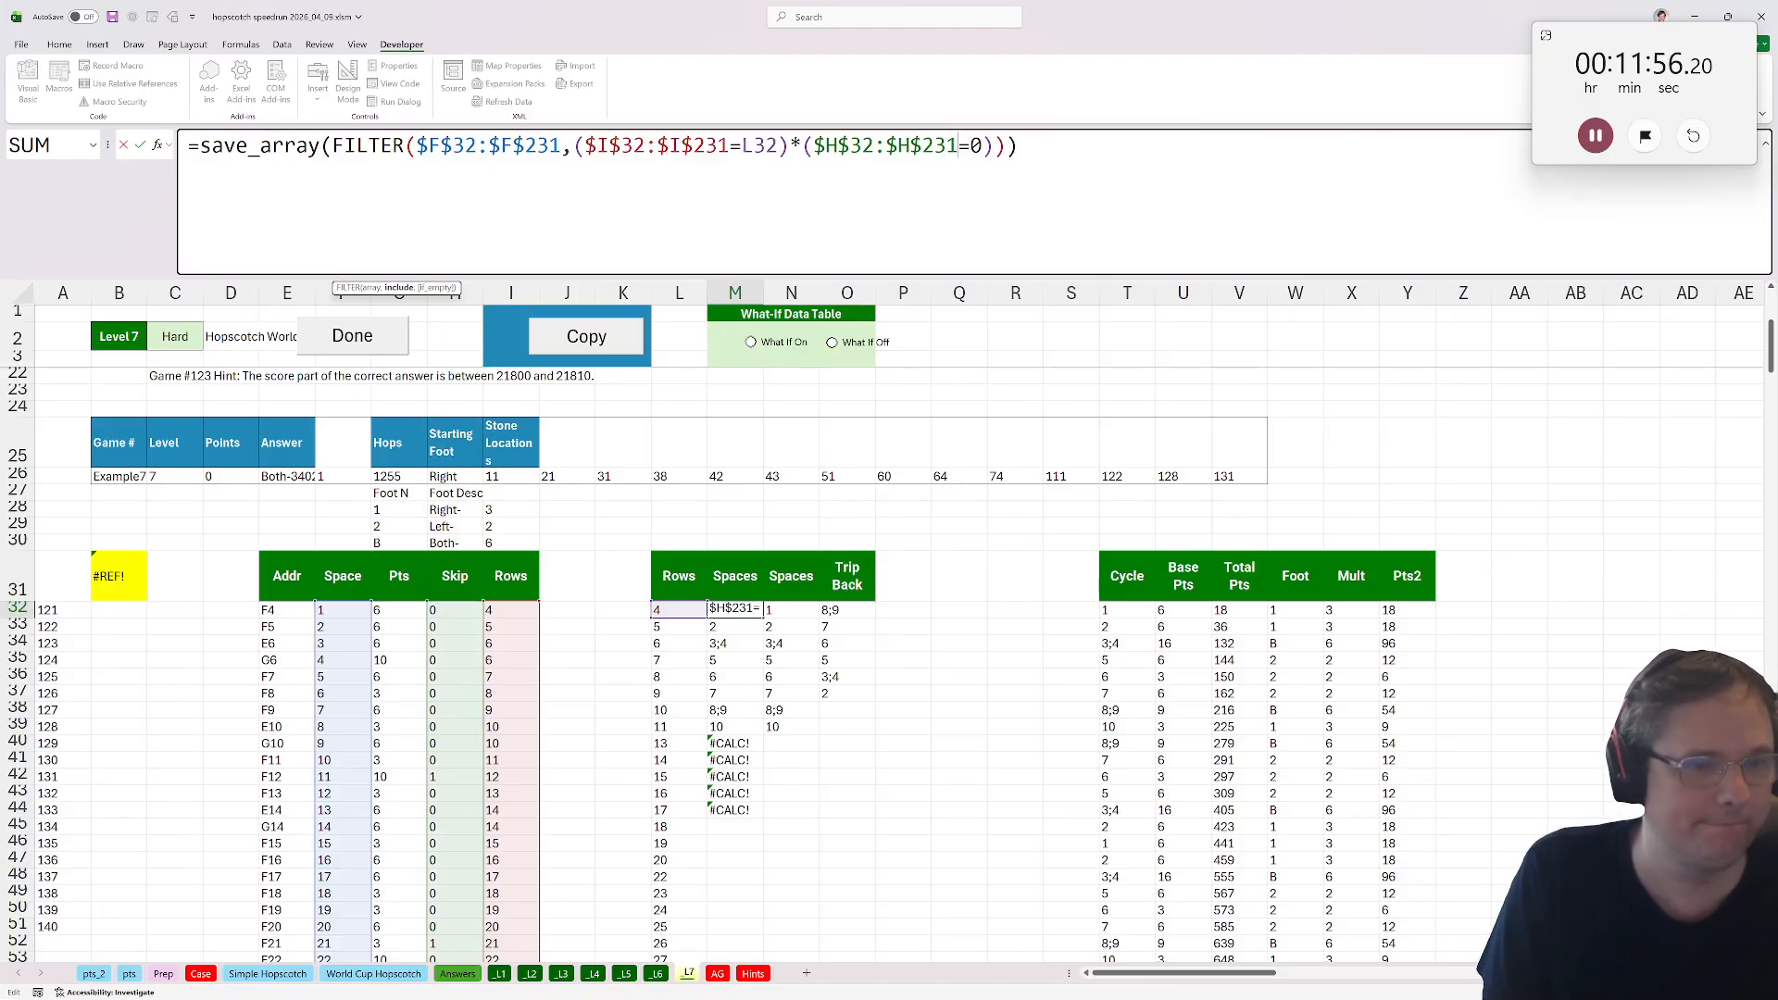
key(Return)
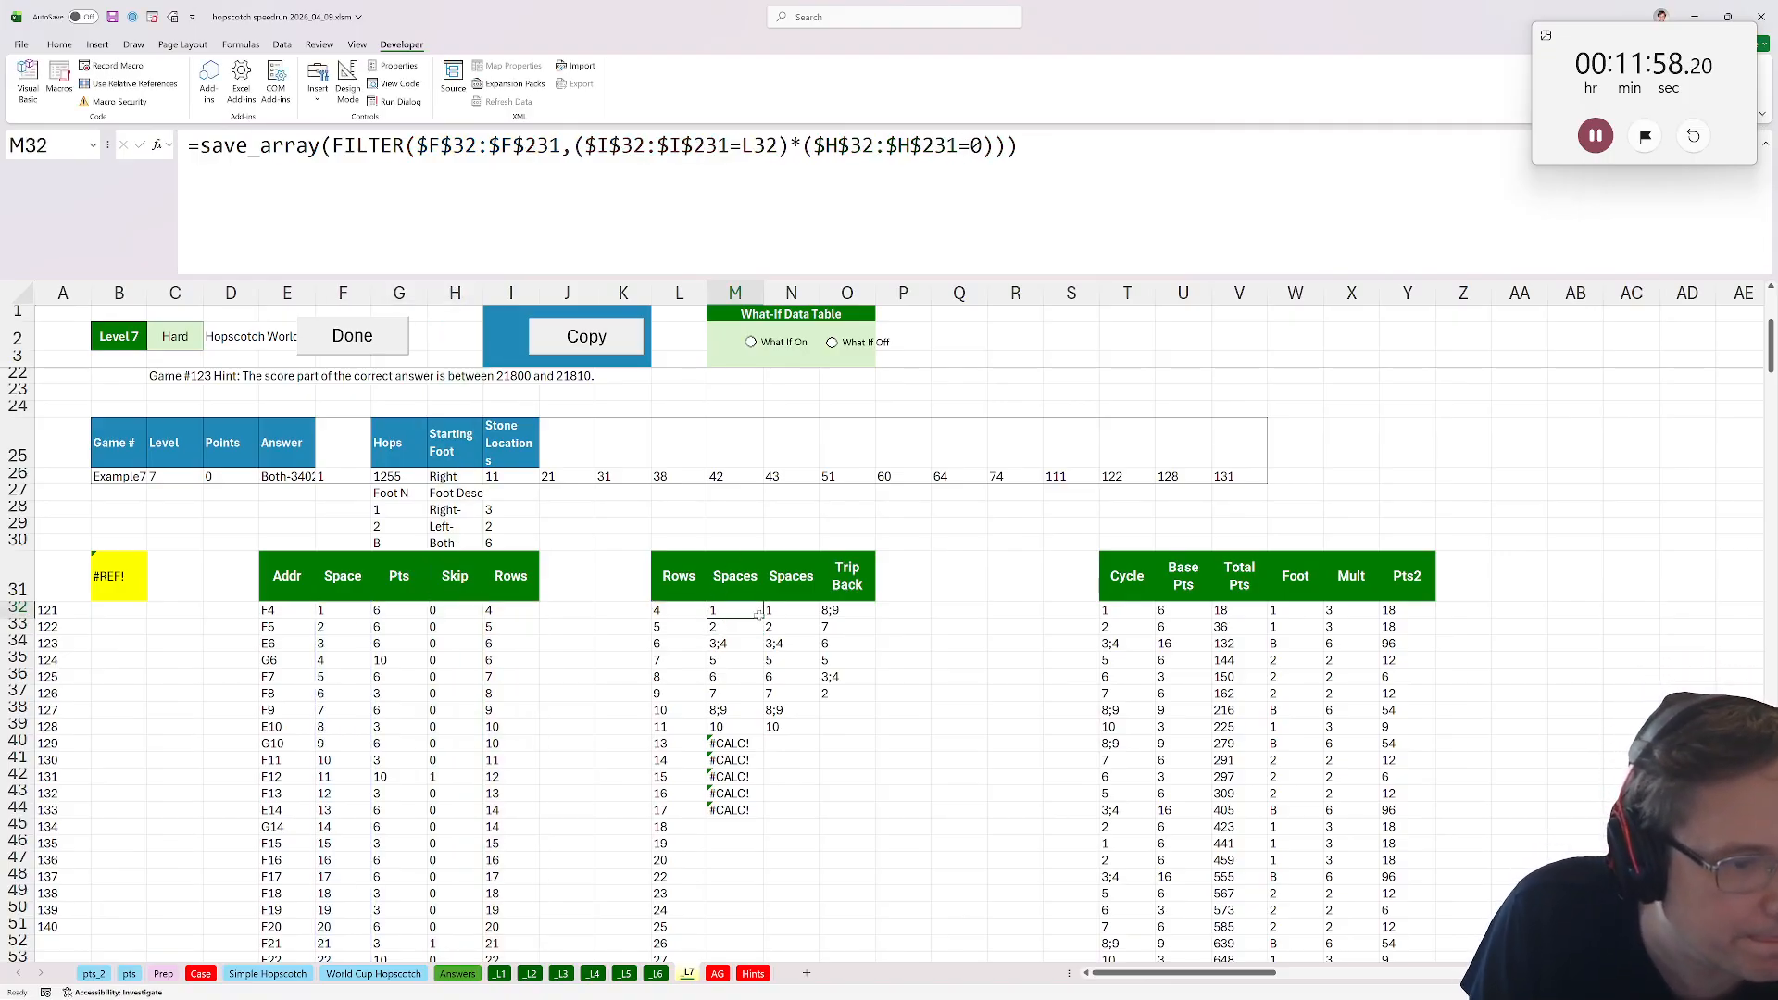
Copy M32's Spaces formula down the column as far as the adjacent data reaches.
drag(762, 618, 755, 814)
click(741, 811)
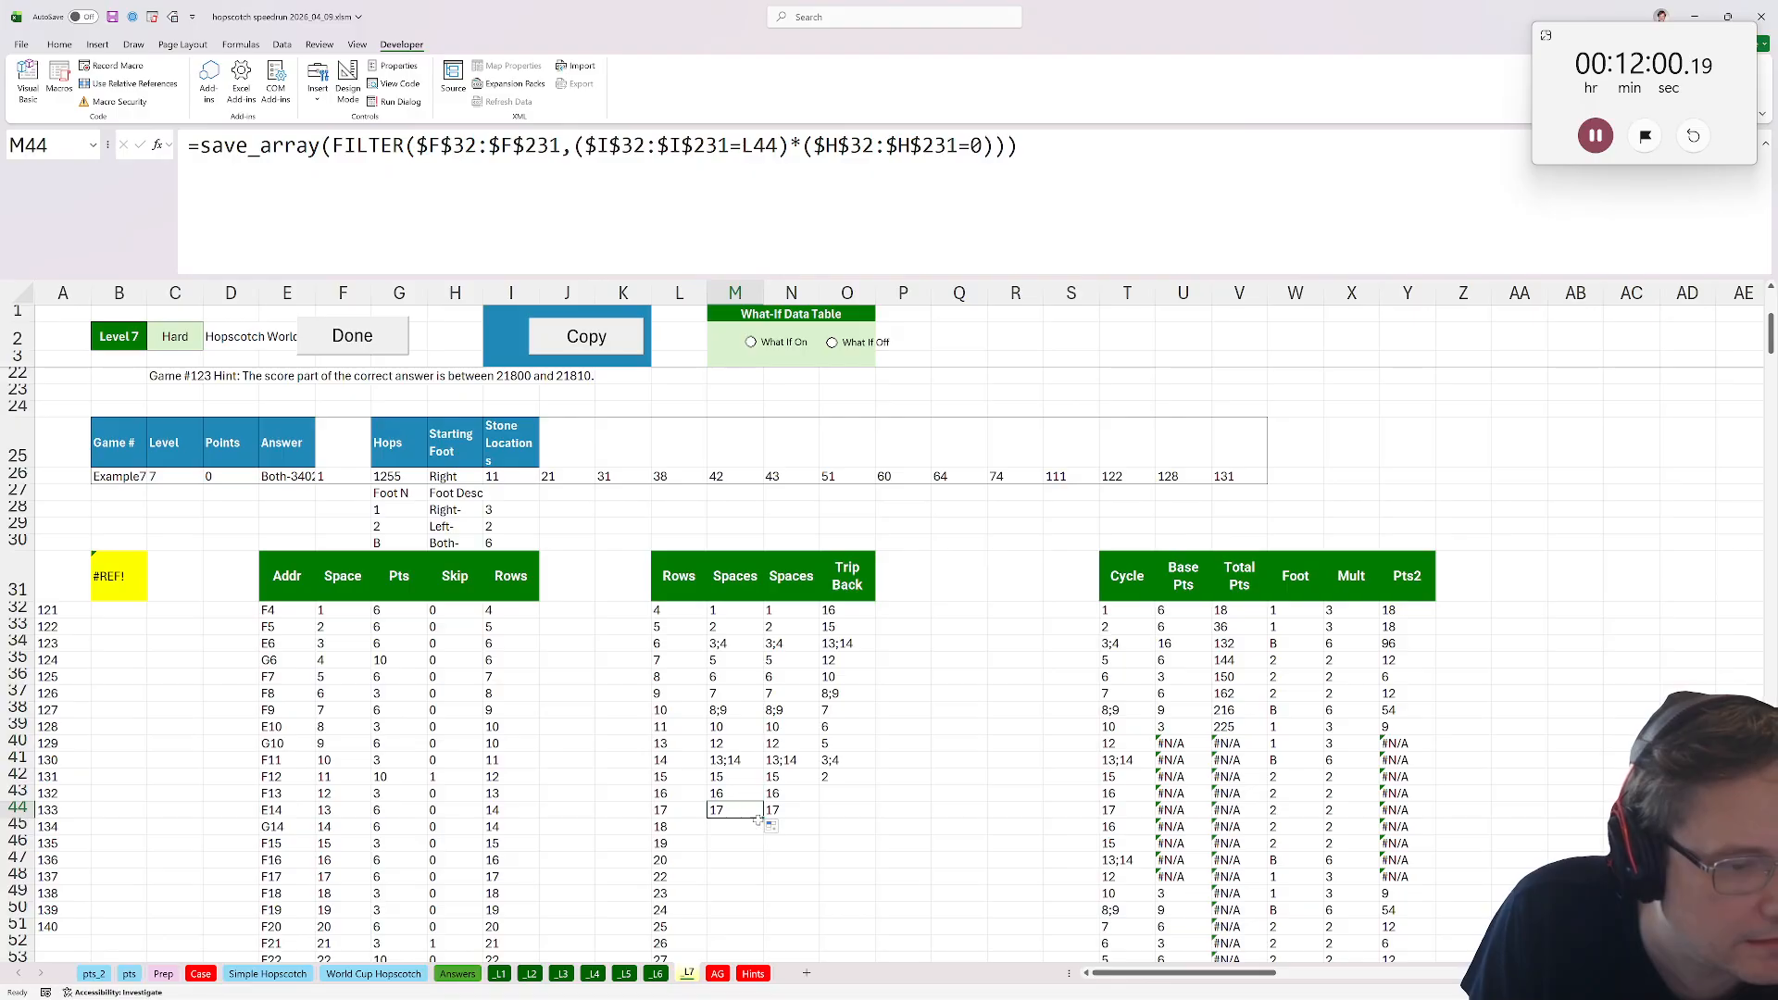
double_click(763, 818)
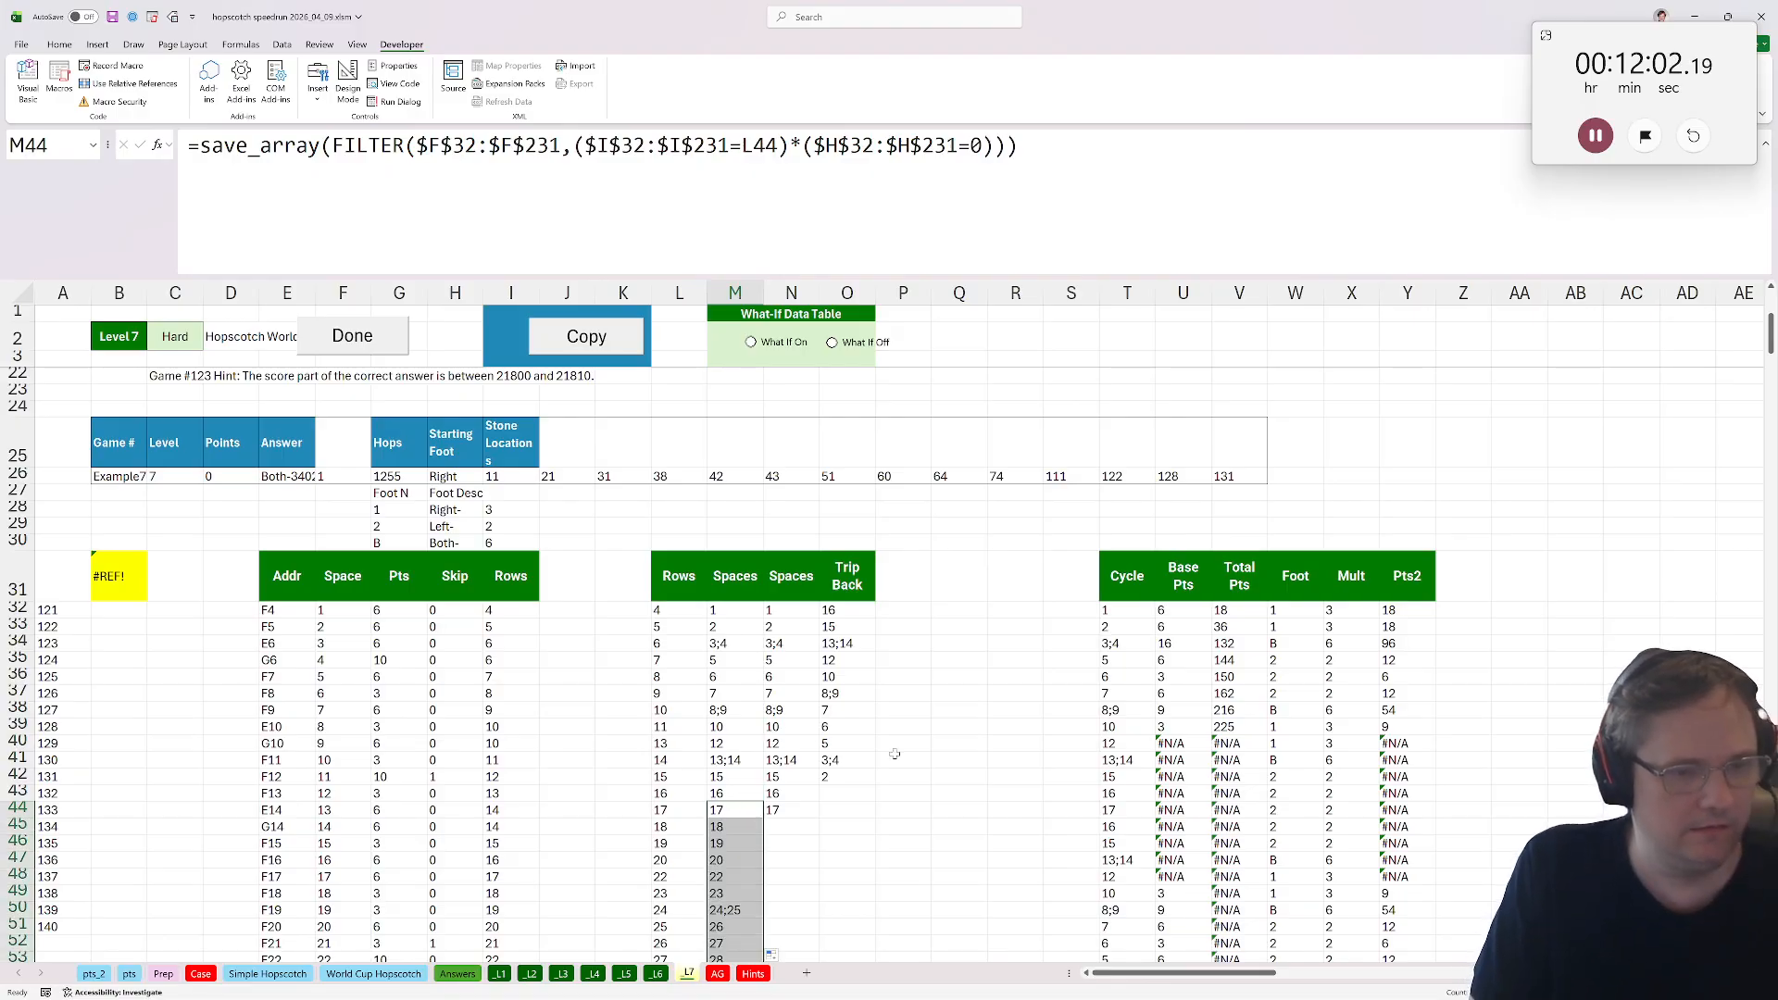
Paste the Spaces formula into the remaining cells of column M down to row 231, replacing existing content.
scroll(894, 755, down, 5)
drag(1771, 357, 1771, 517)
click(732, 669)
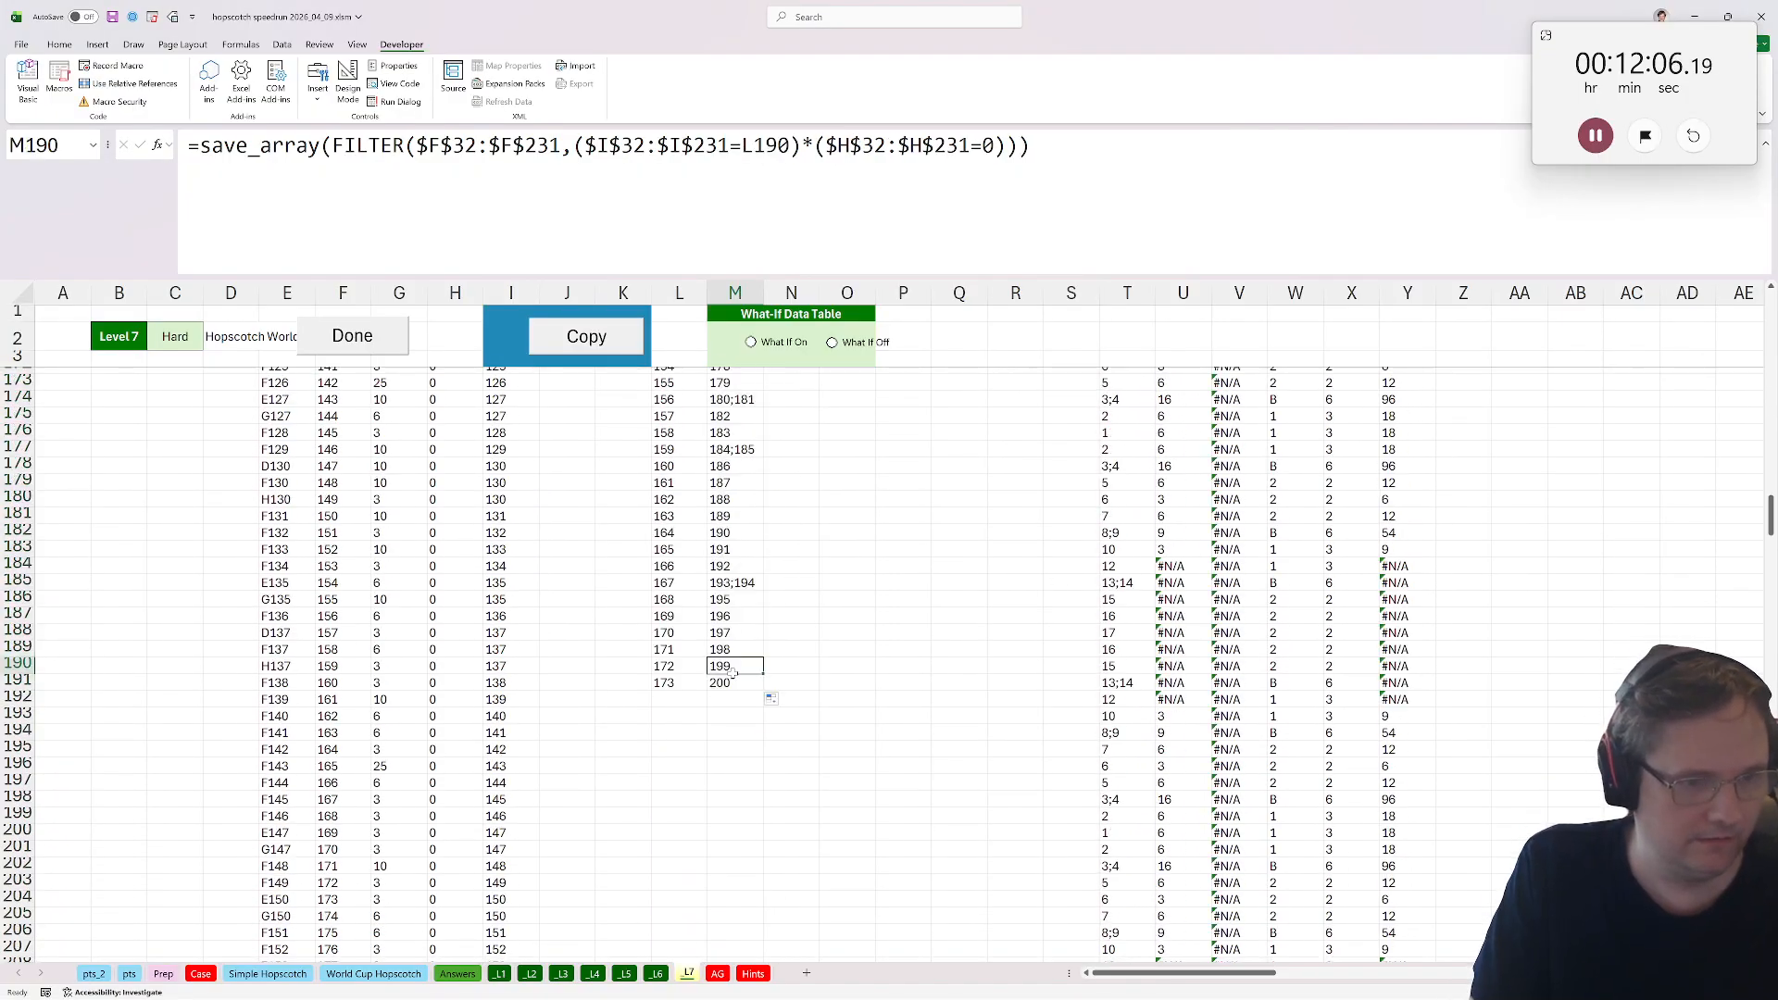
click(730, 695)
key(ctrl)
drag(730, 692, 731, 685)
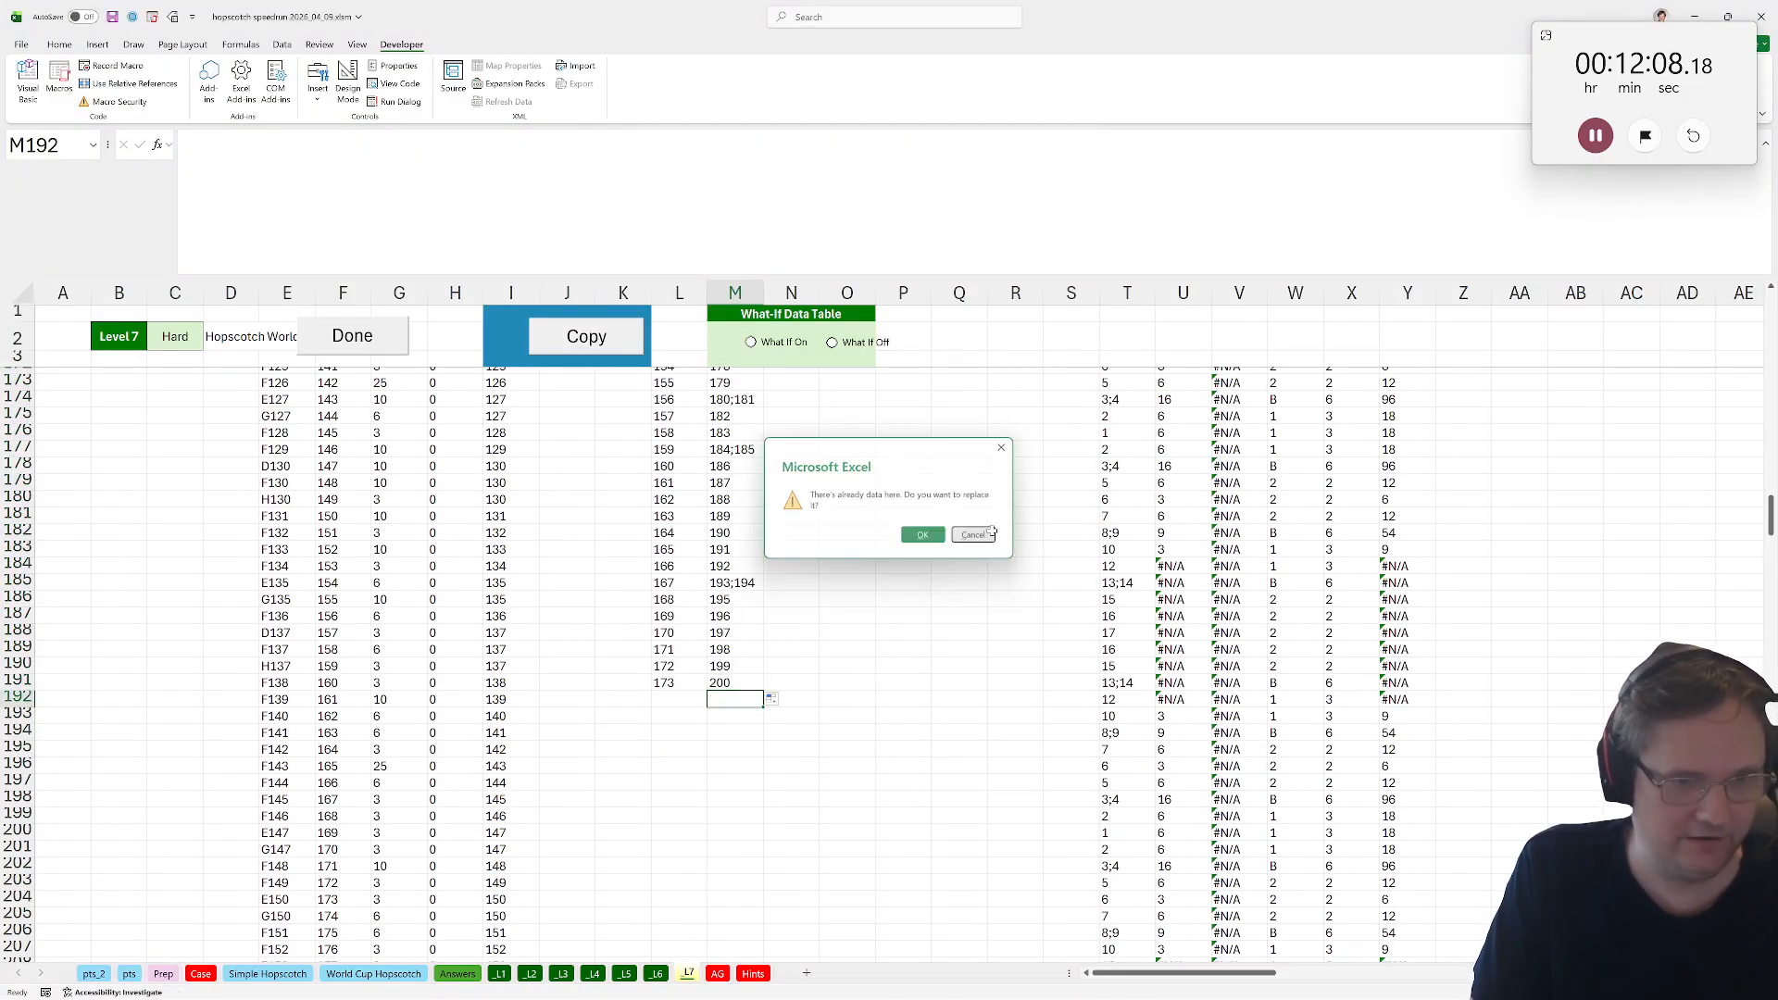
key(Return)
shift+click(734, 848)
text(#CALC! #CALC! #CALC! #CALC! #CALC! #CALC! #CALC! #CALC! #CALC! #CALC!)
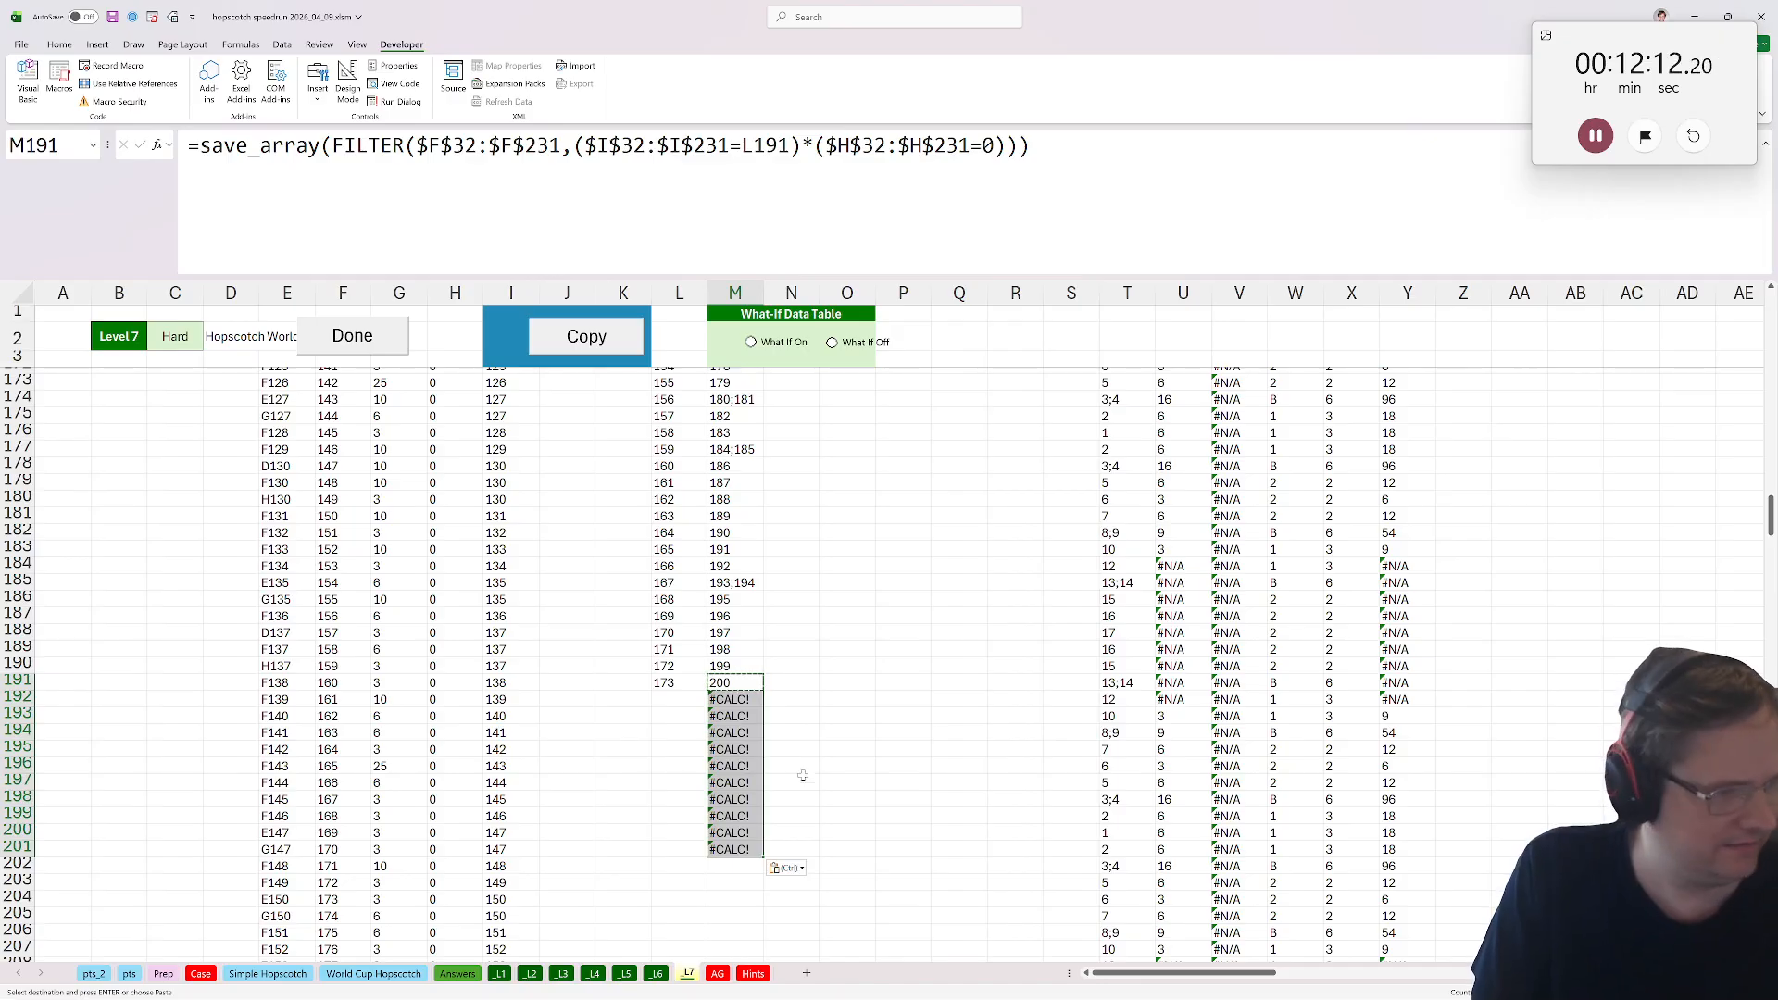
click(750, 848)
scroll(745, 846, down, 13)
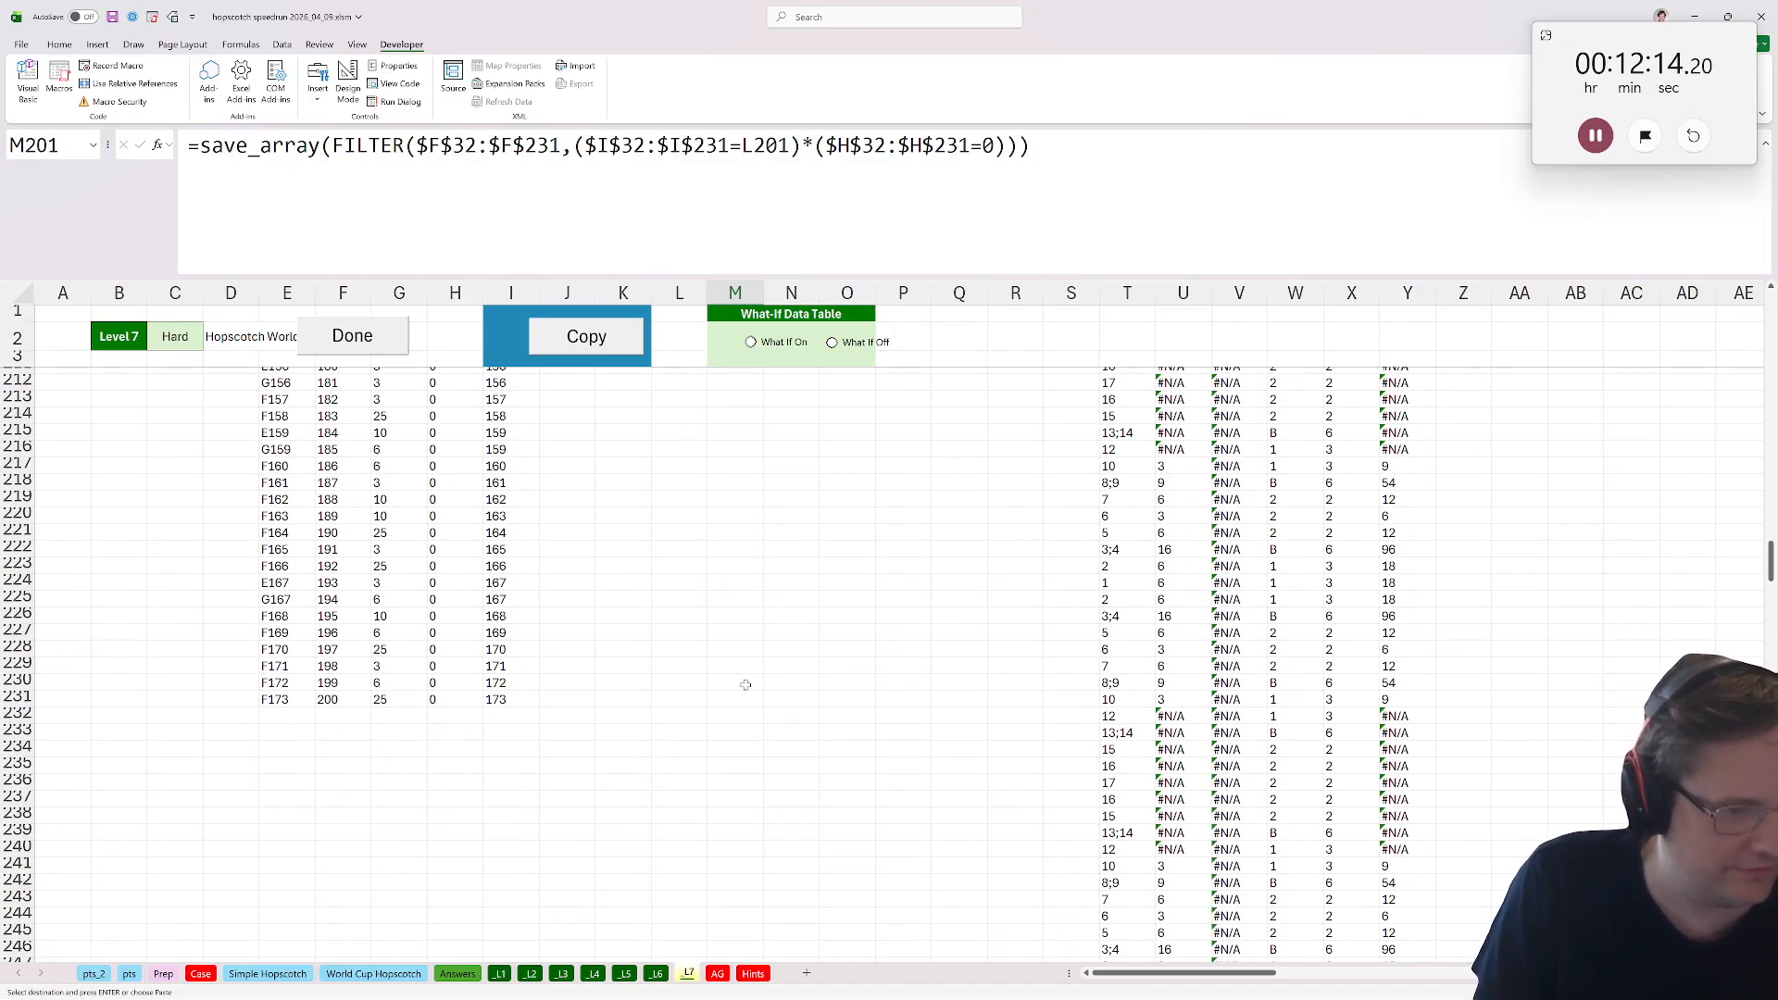
drag(746, 684, 740, 701)
scroll(1767, 581, up, 7)
key(ctrl+v)
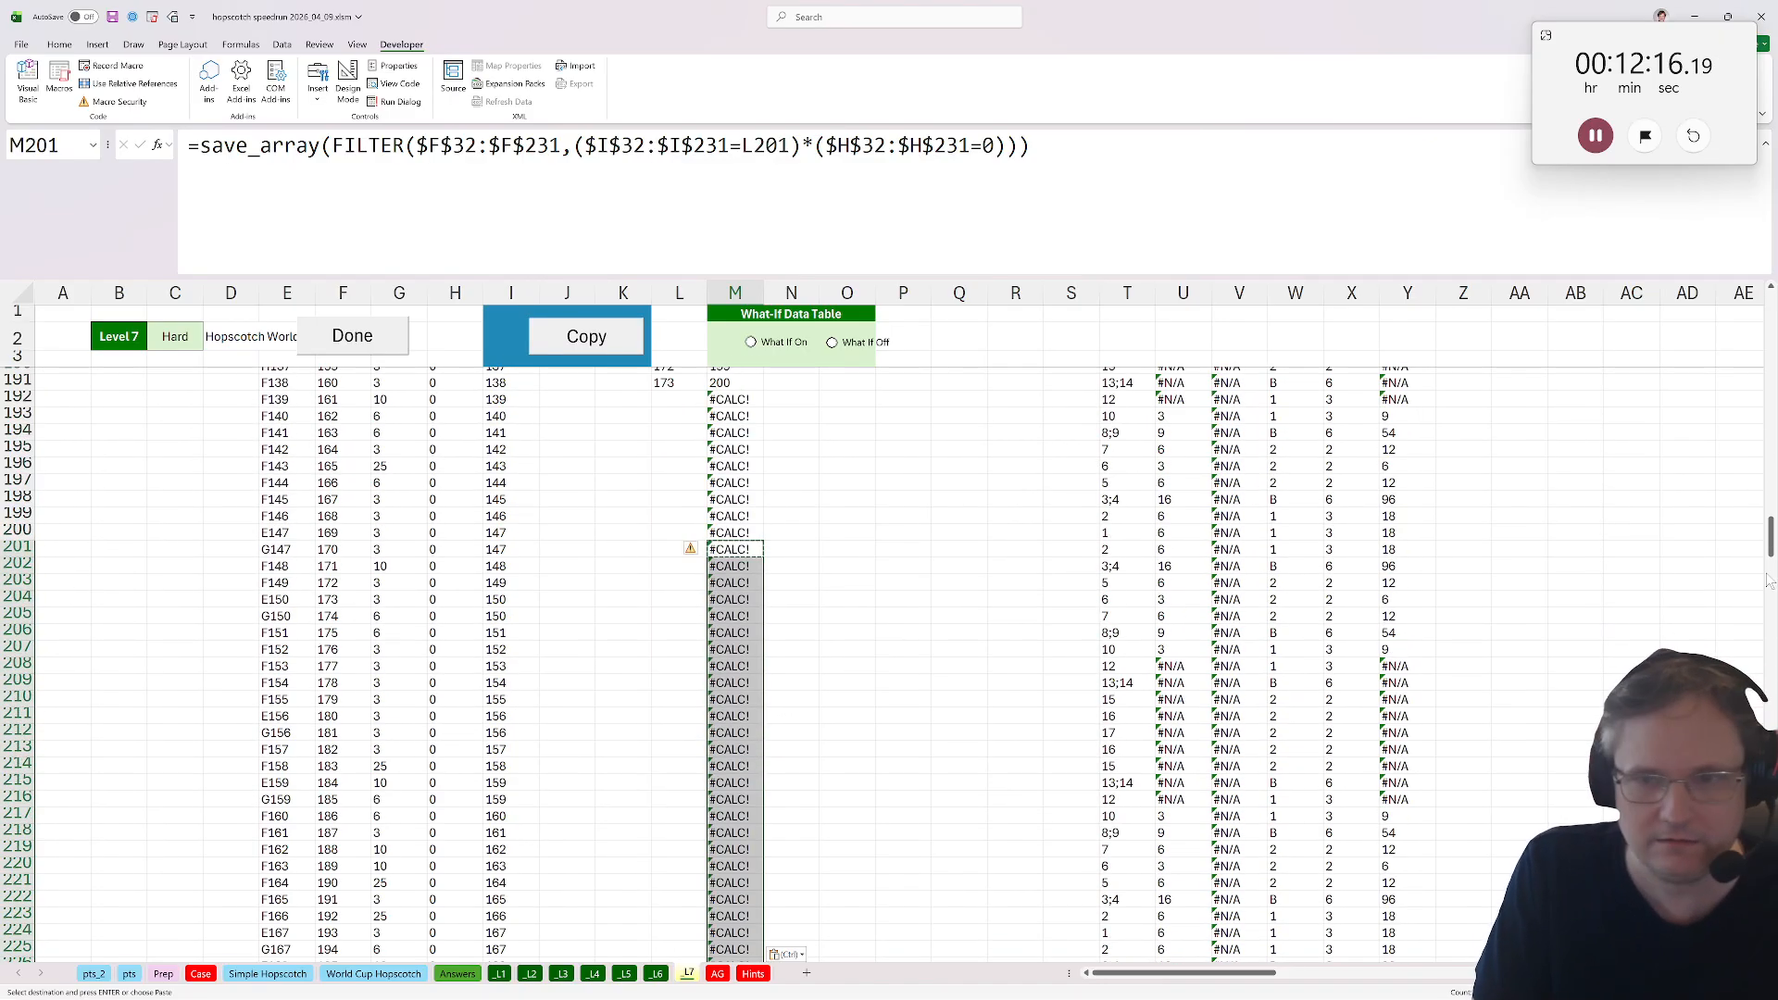
Extend N32's formula to =xtocol(M32:M231,0).
drag(1769, 553, 1769, 338)
click(797, 730)
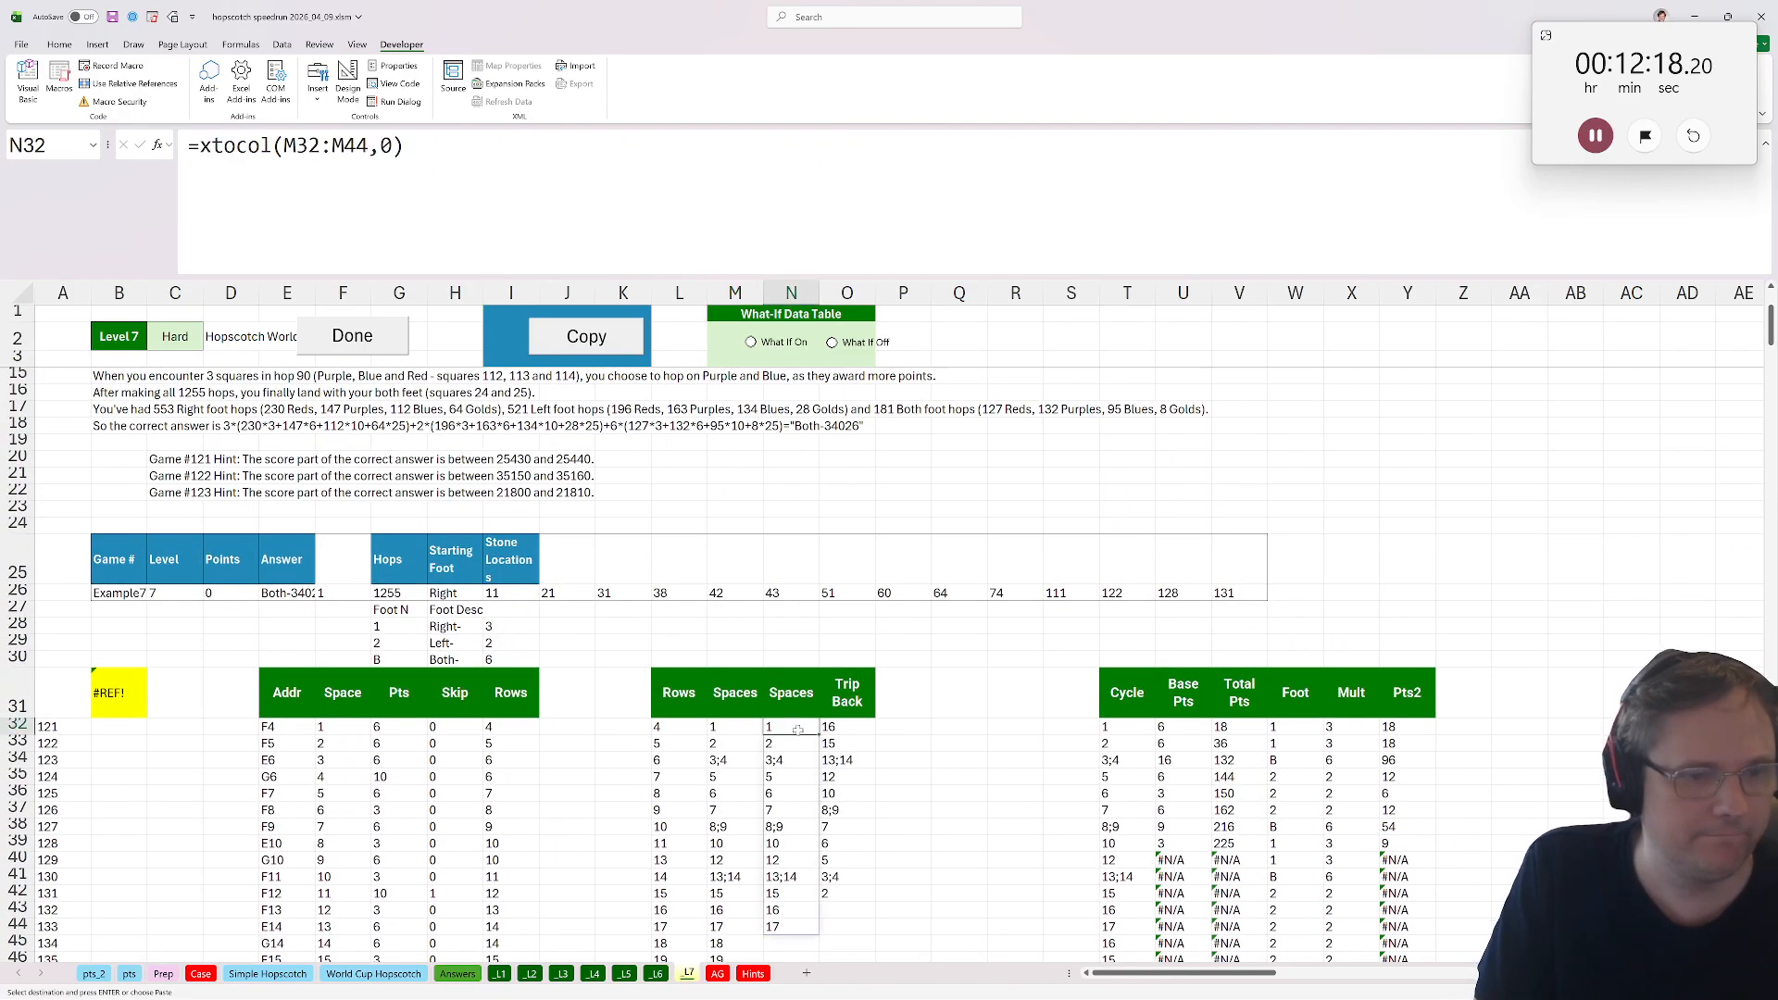
drag(368, 146, 343, 146)
text(231)
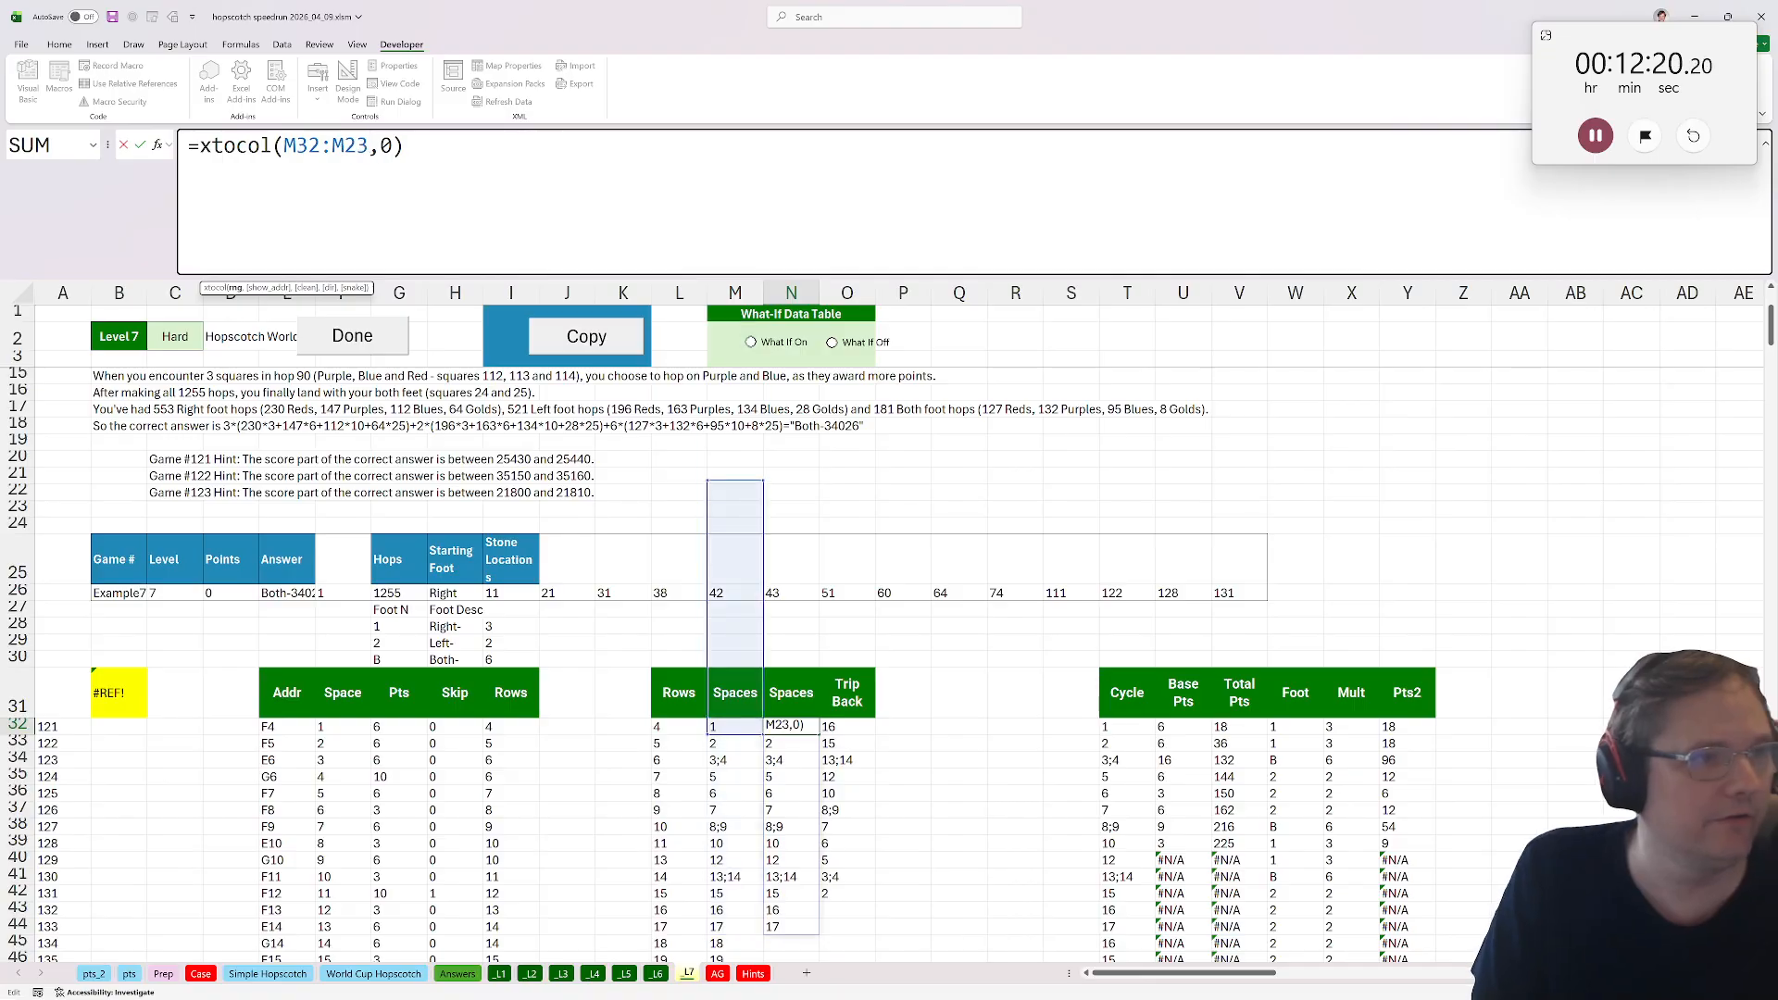
key(Return)
Inspect the Spaces and Trip Back columns from top to their last filled rows.
scroll(789, 596, down, 9)
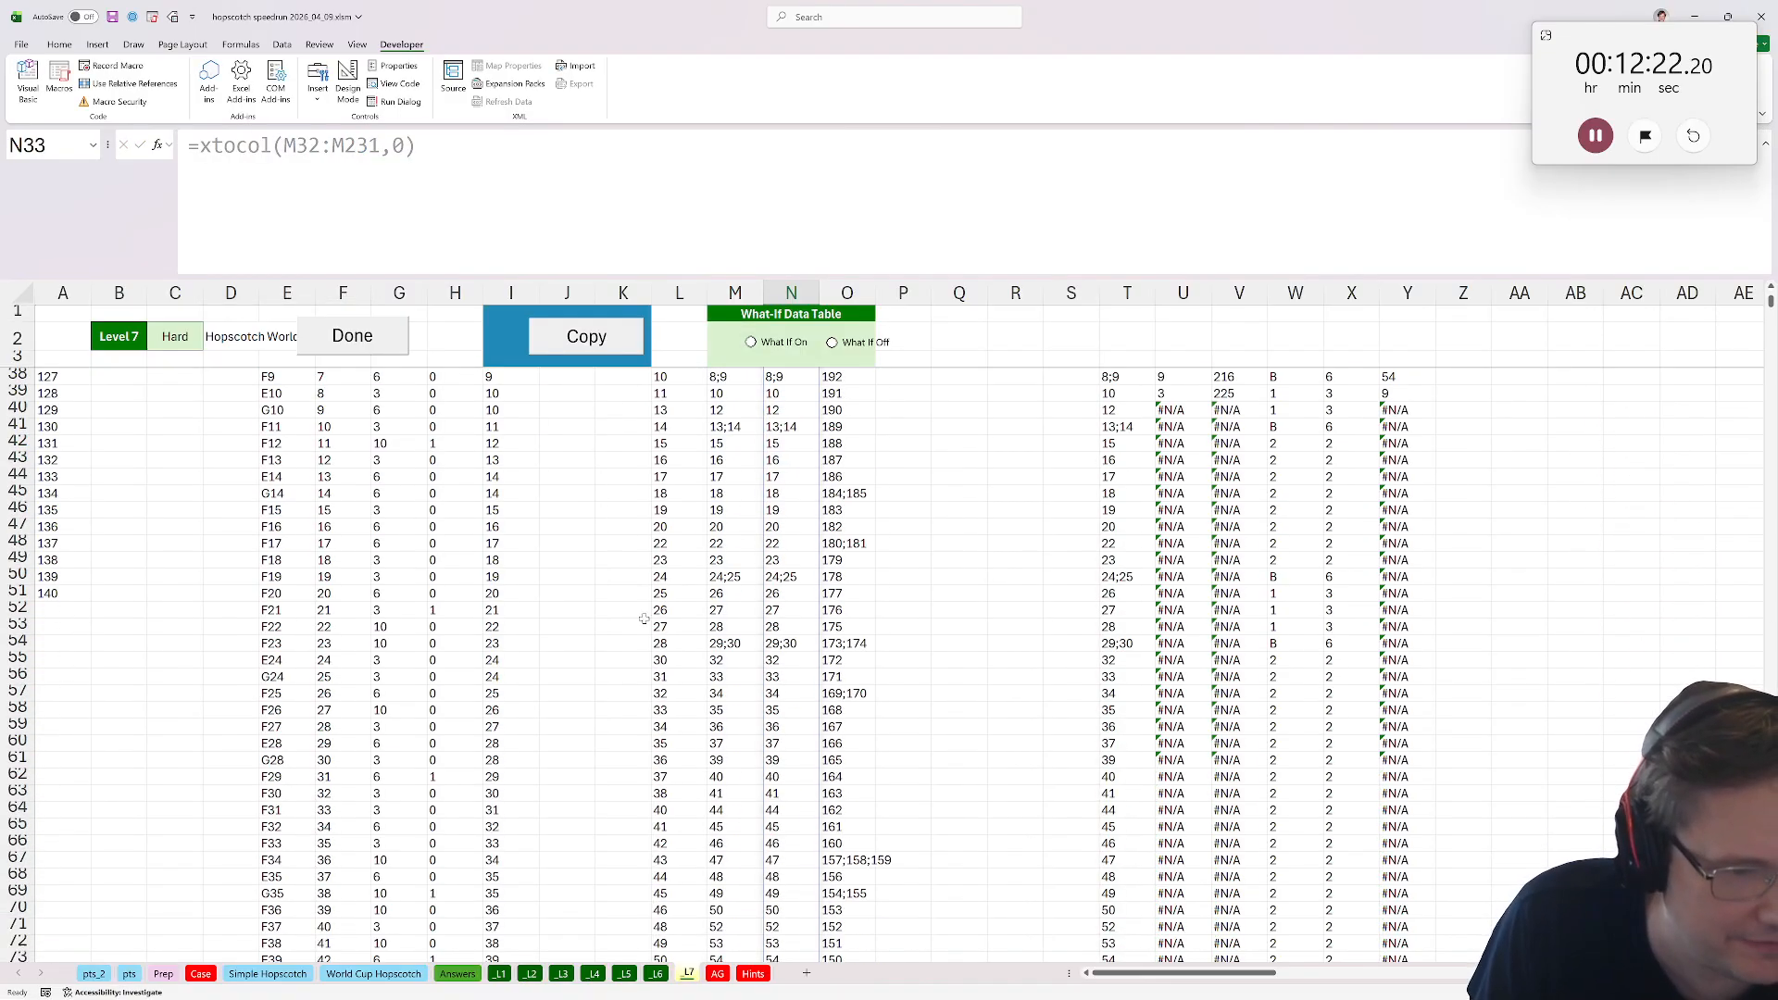
click(789, 595)
key(ctrl+Down)
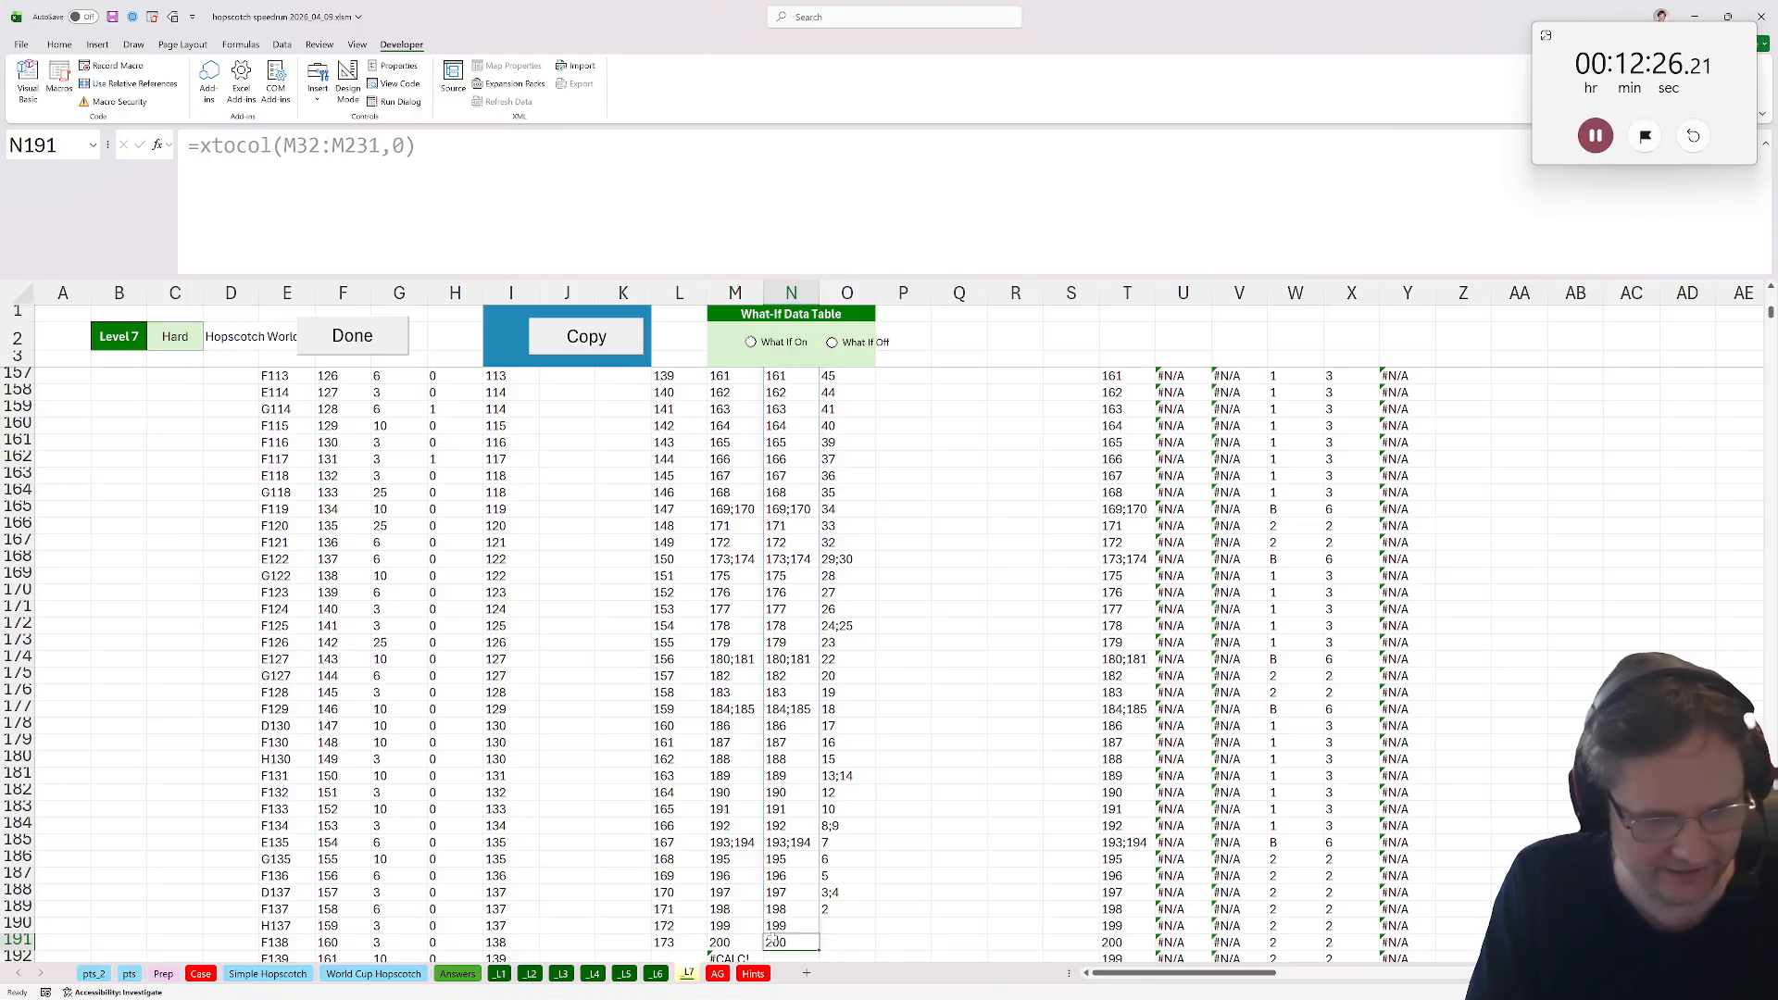
key(ctrl+Up)
scroll(760, 480, up, 1)
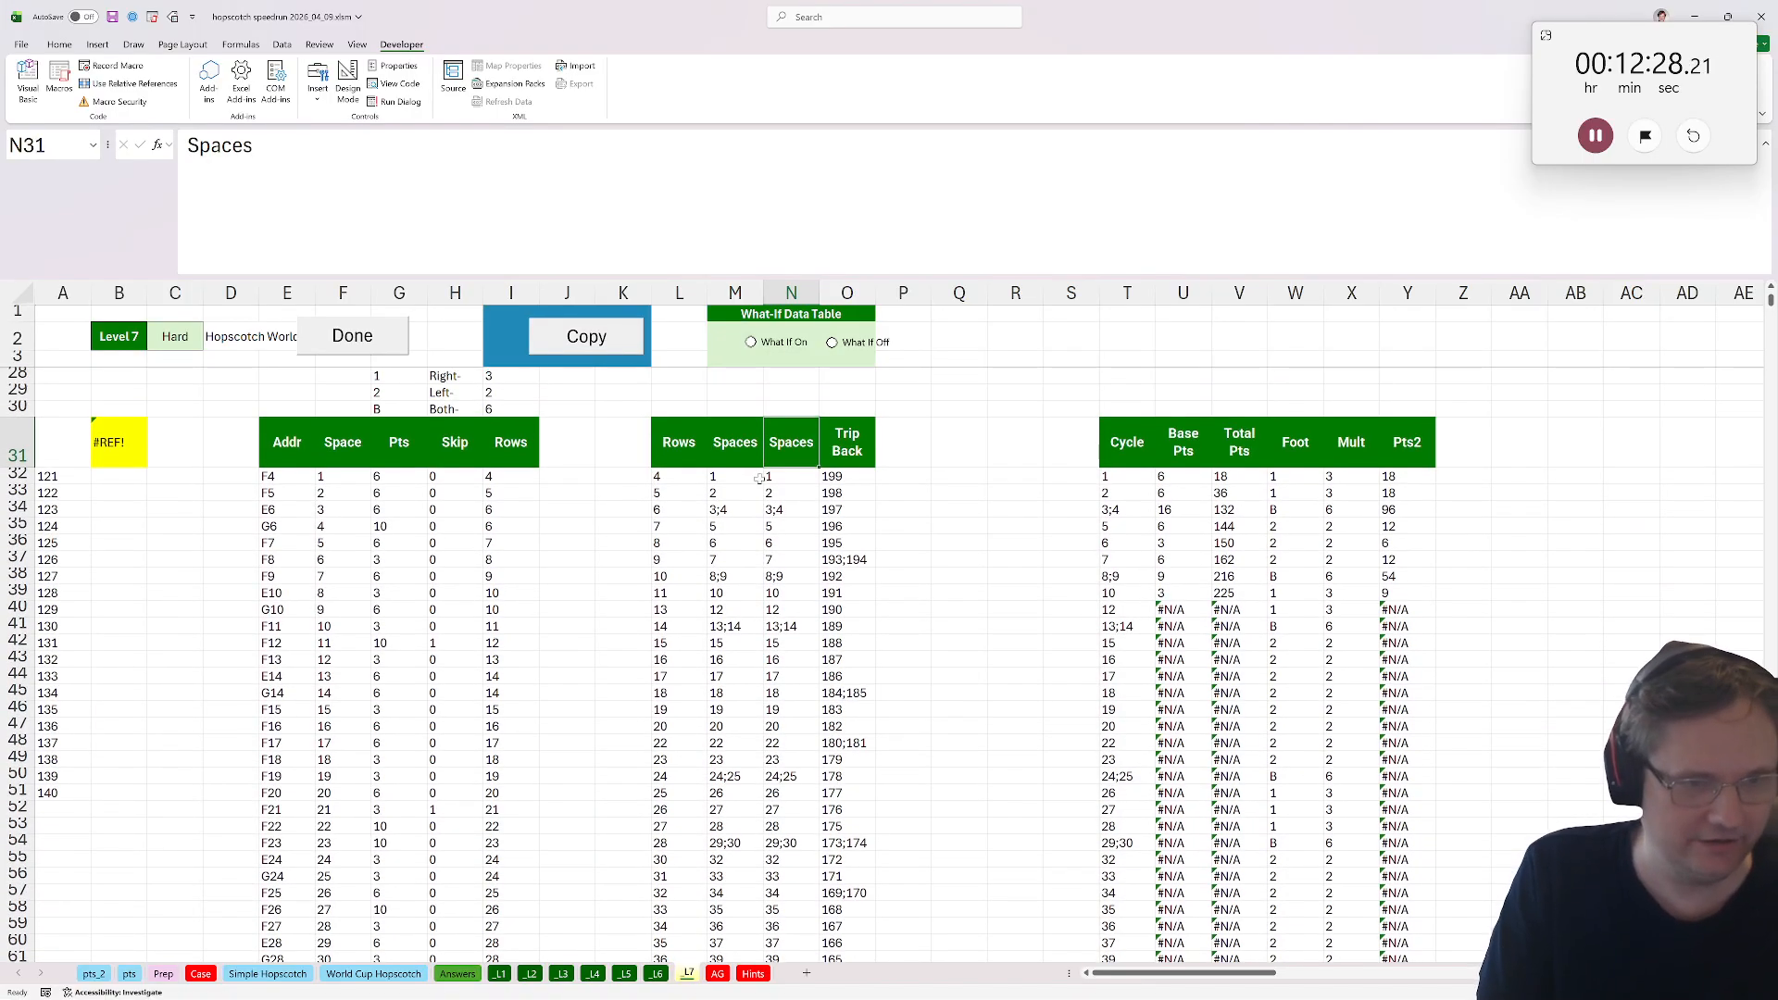
click(852, 490)
scroll(890, 552, down, 4)
scroll(885, 552, up, 3)
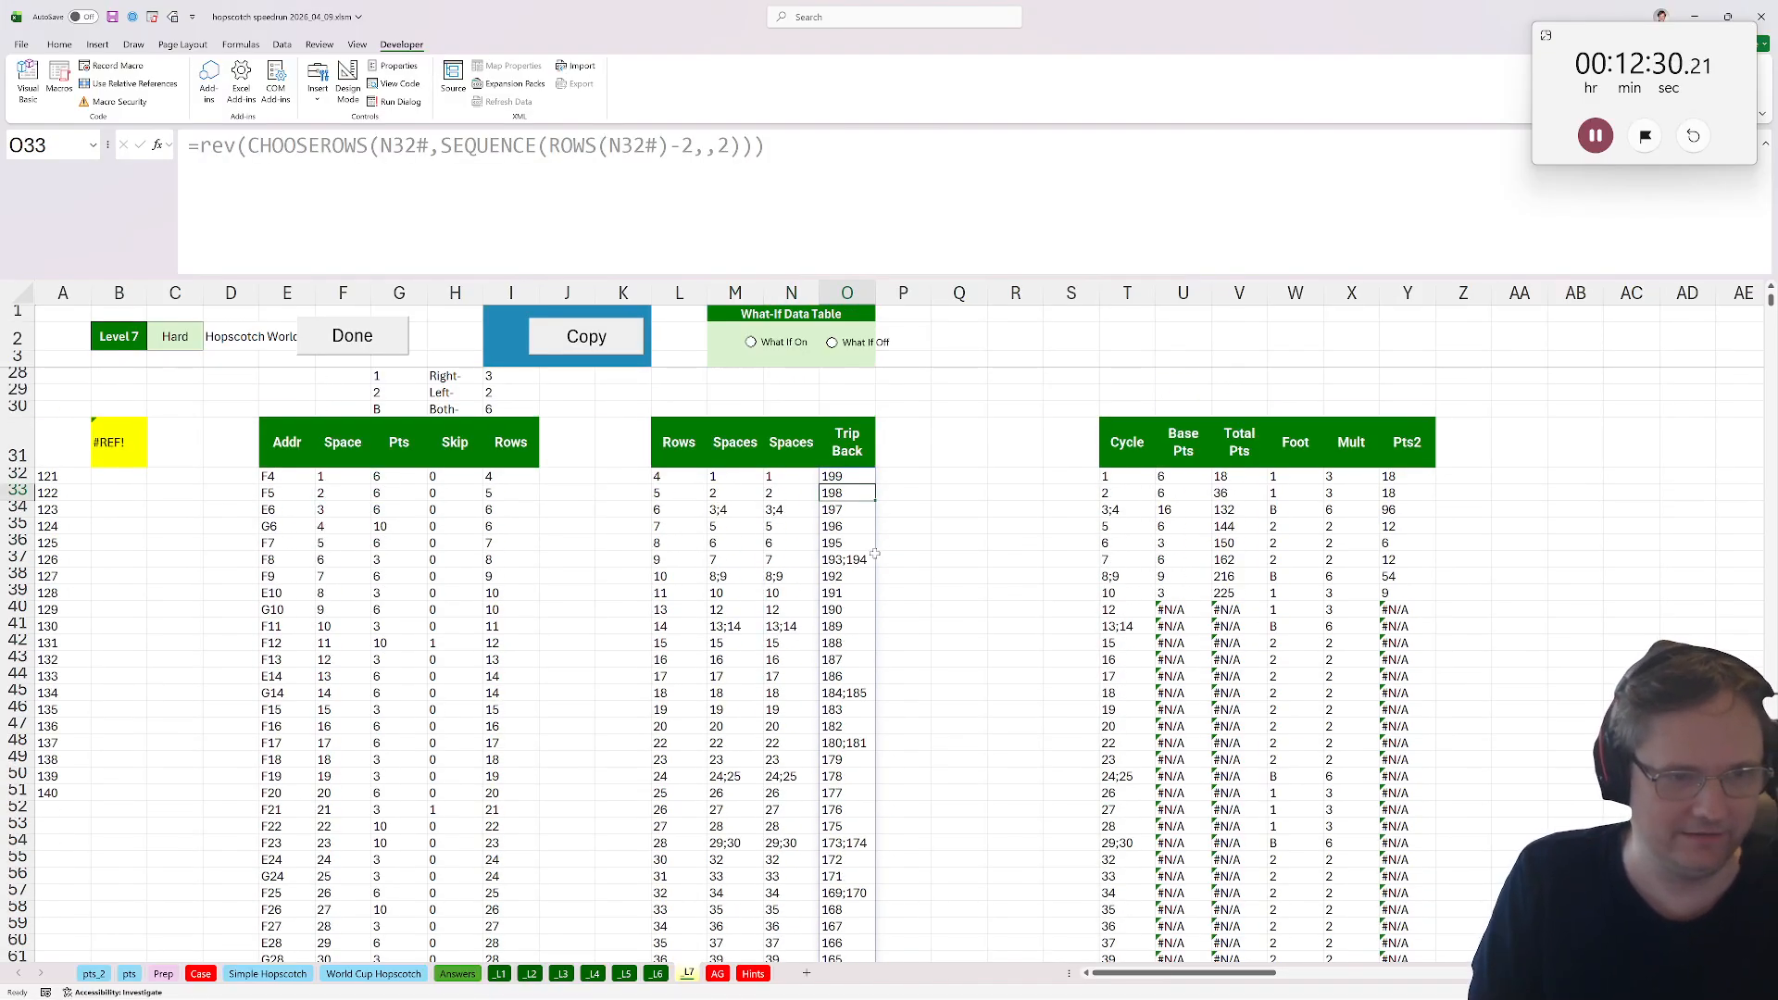
key(ctrl+Down)
key(ctrl+Up)
scroll(874, 553, up, 2)
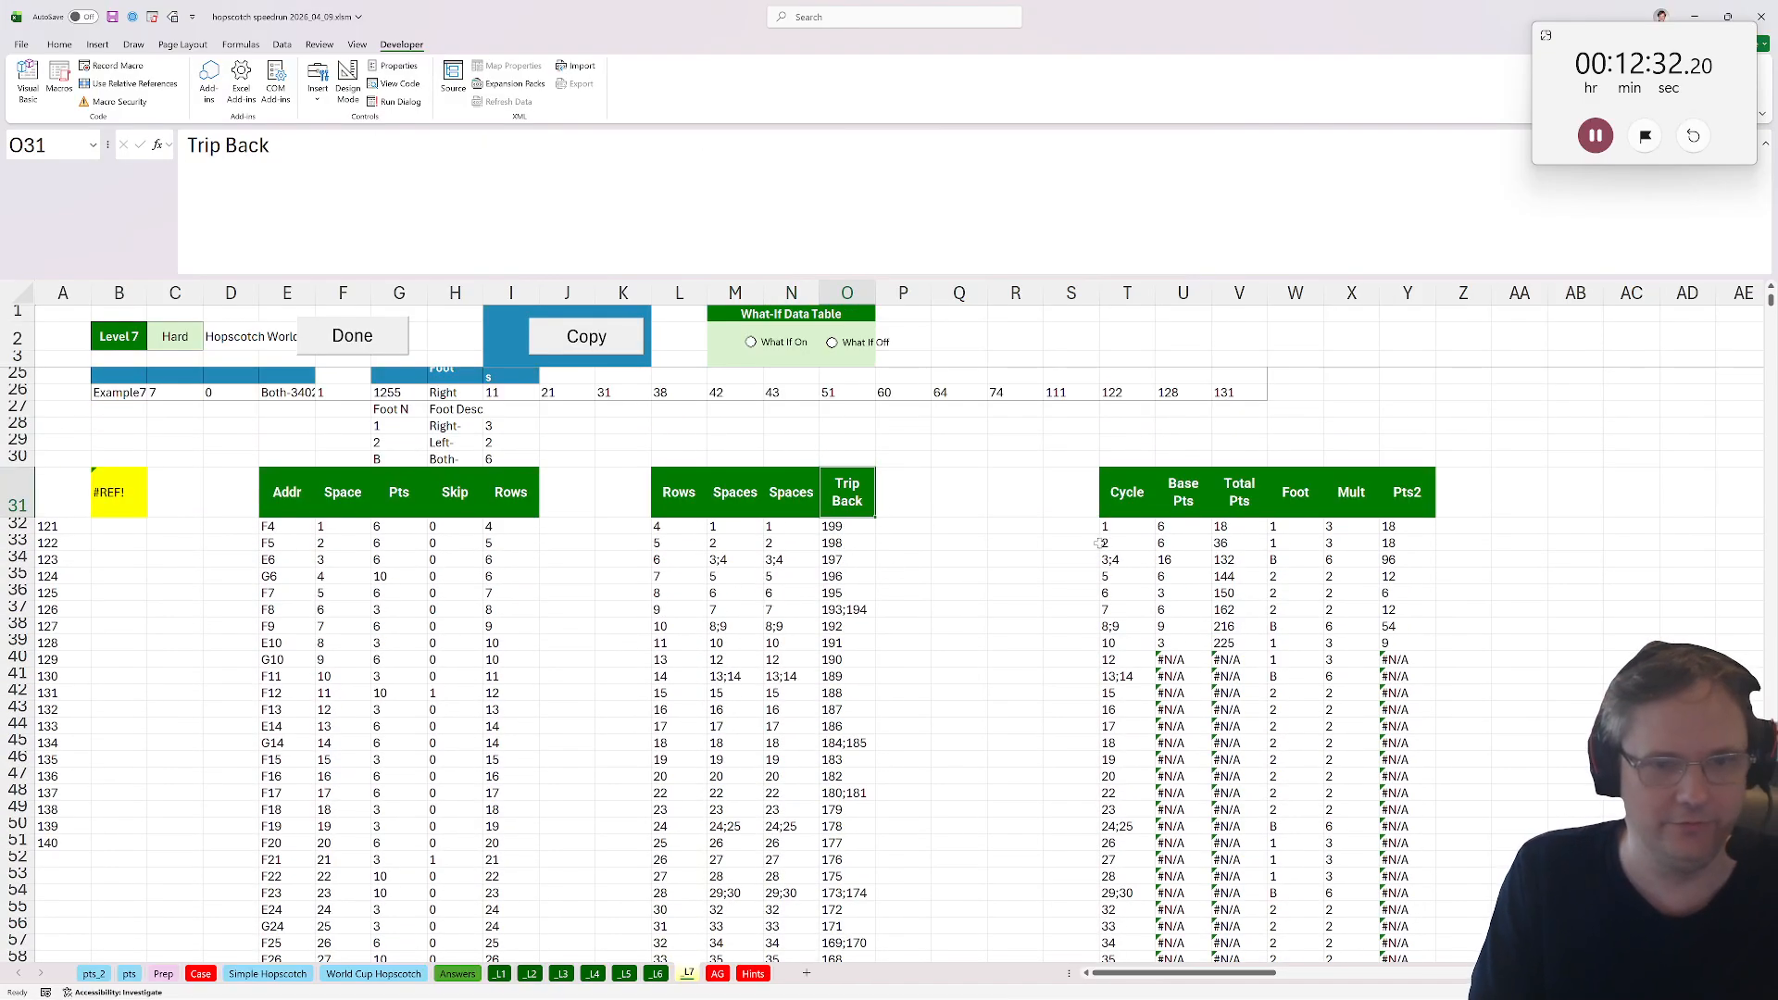
Extend U32's lookup ranges to $F$32:$F$231 and $G$32:$G$231.
click(1125, 527)
click(1201, 527)
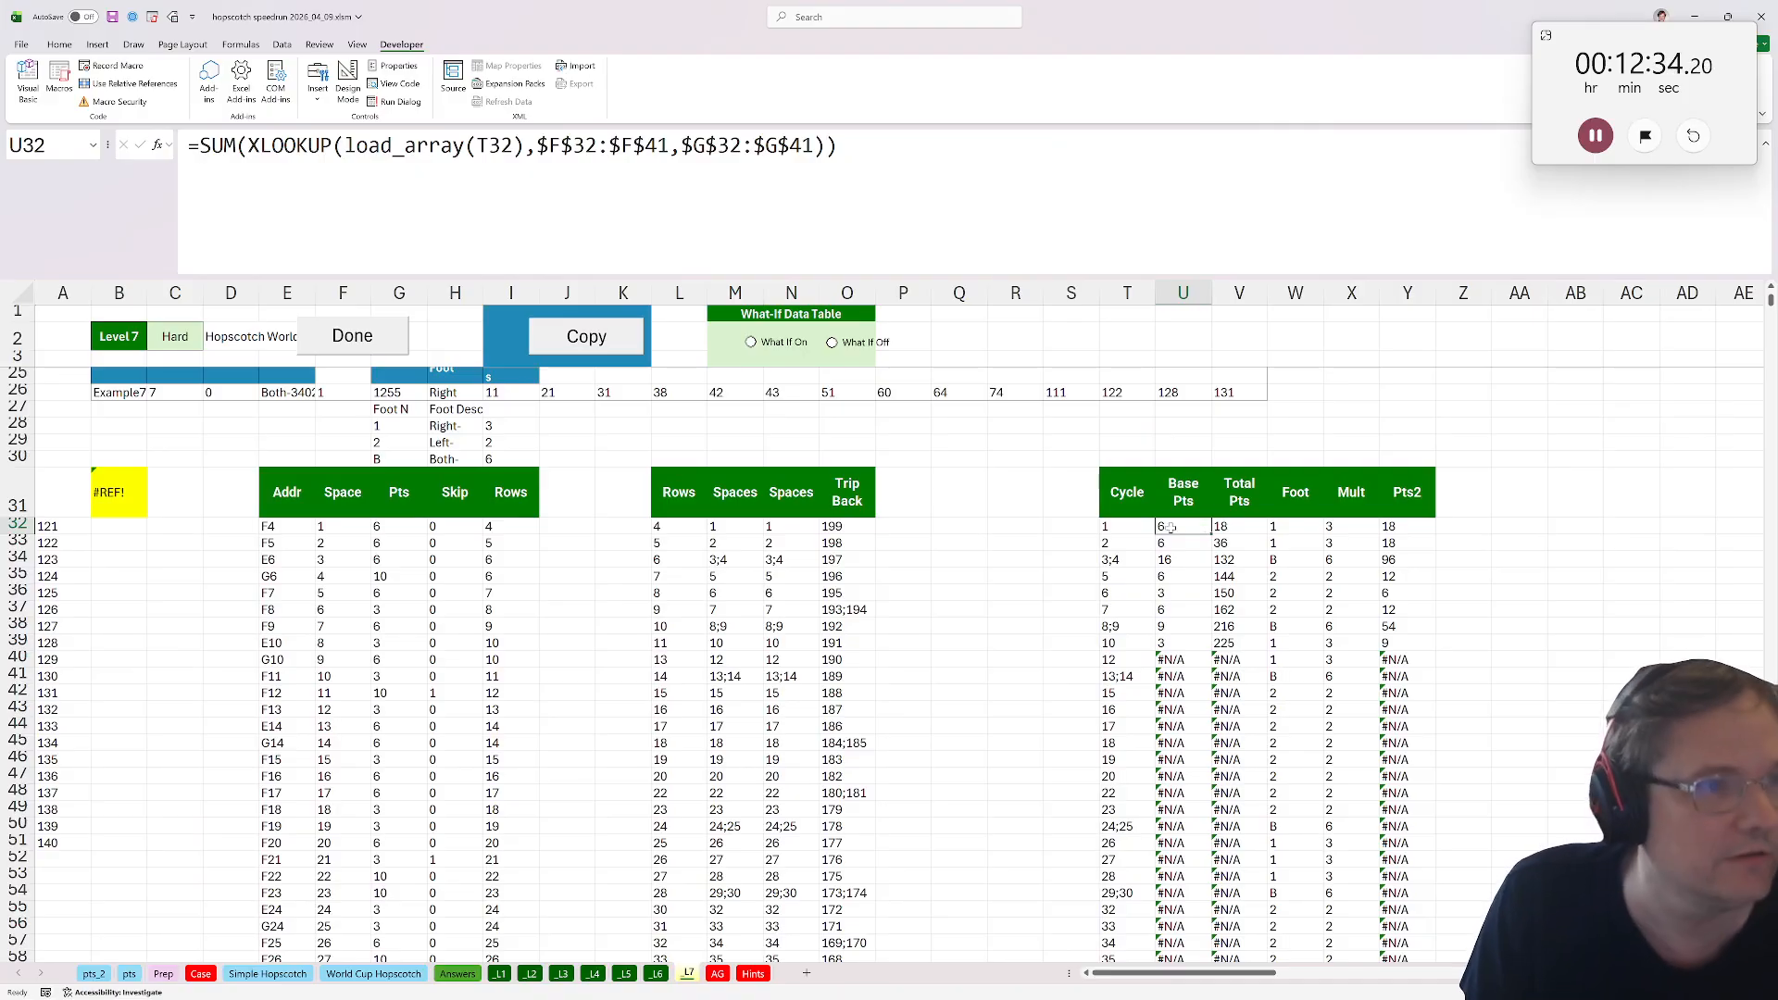
click(658, 146)
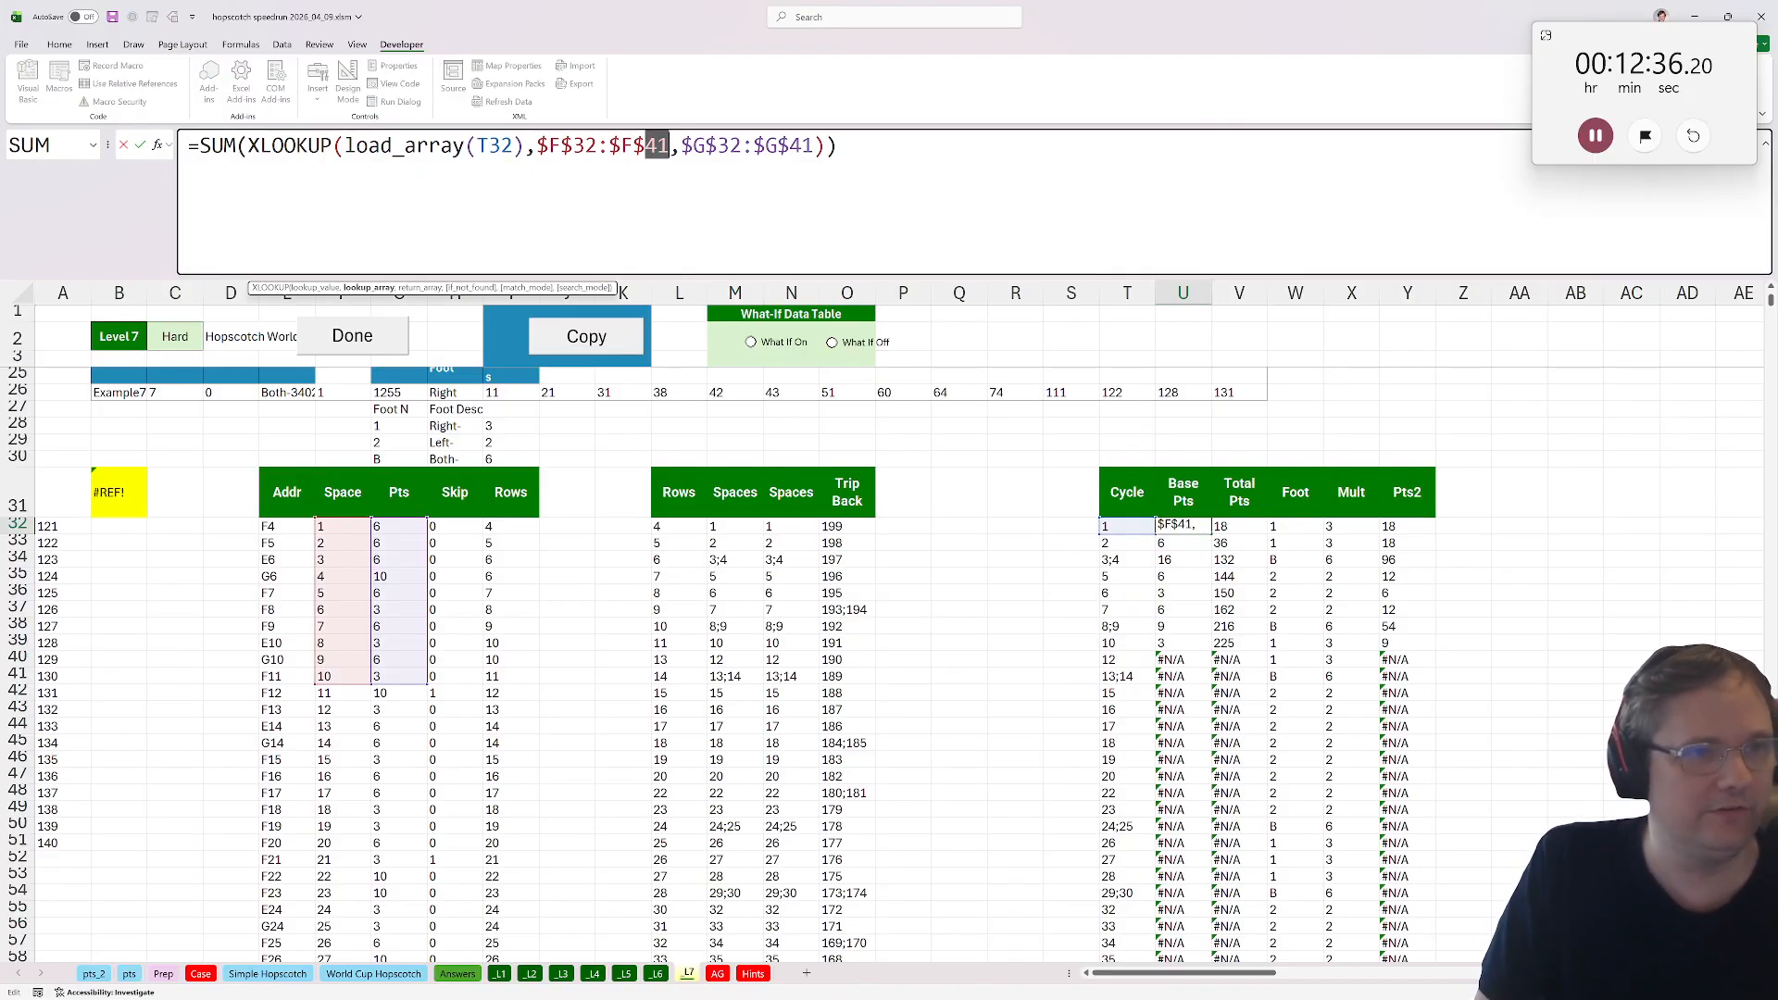
text(231)
key(BackSpace)
key(BackSpace)
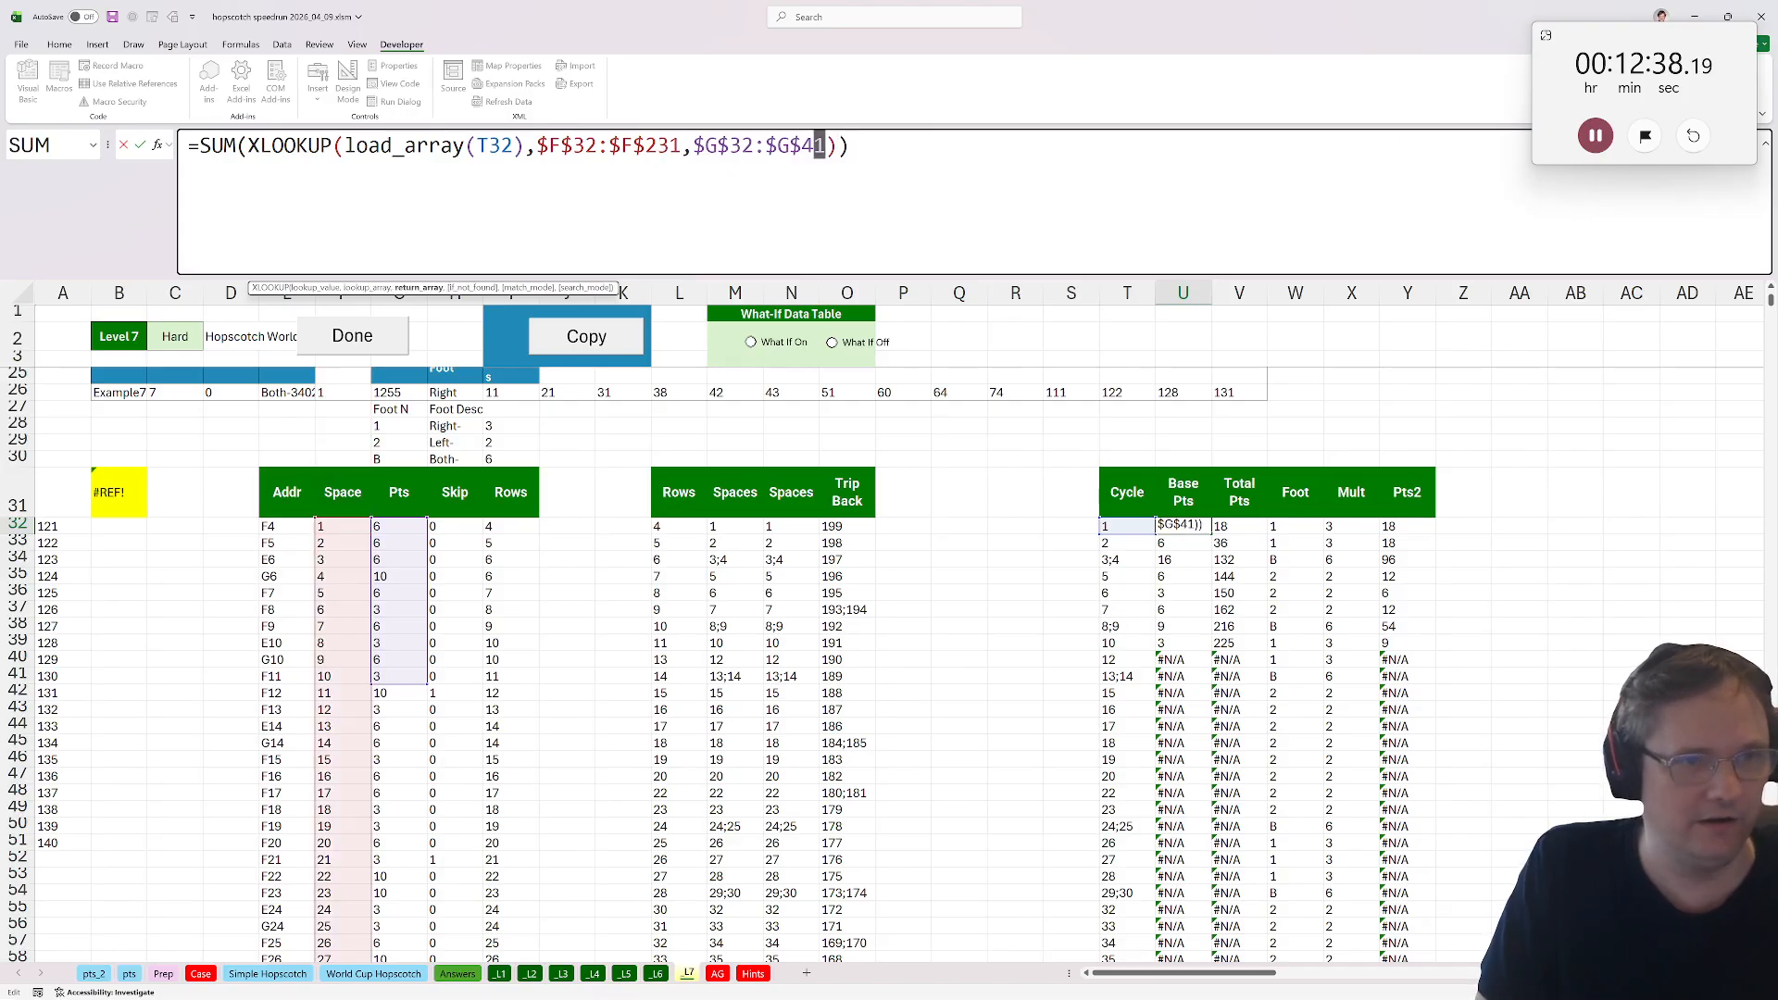
text(231)
key(ctrl+Return)
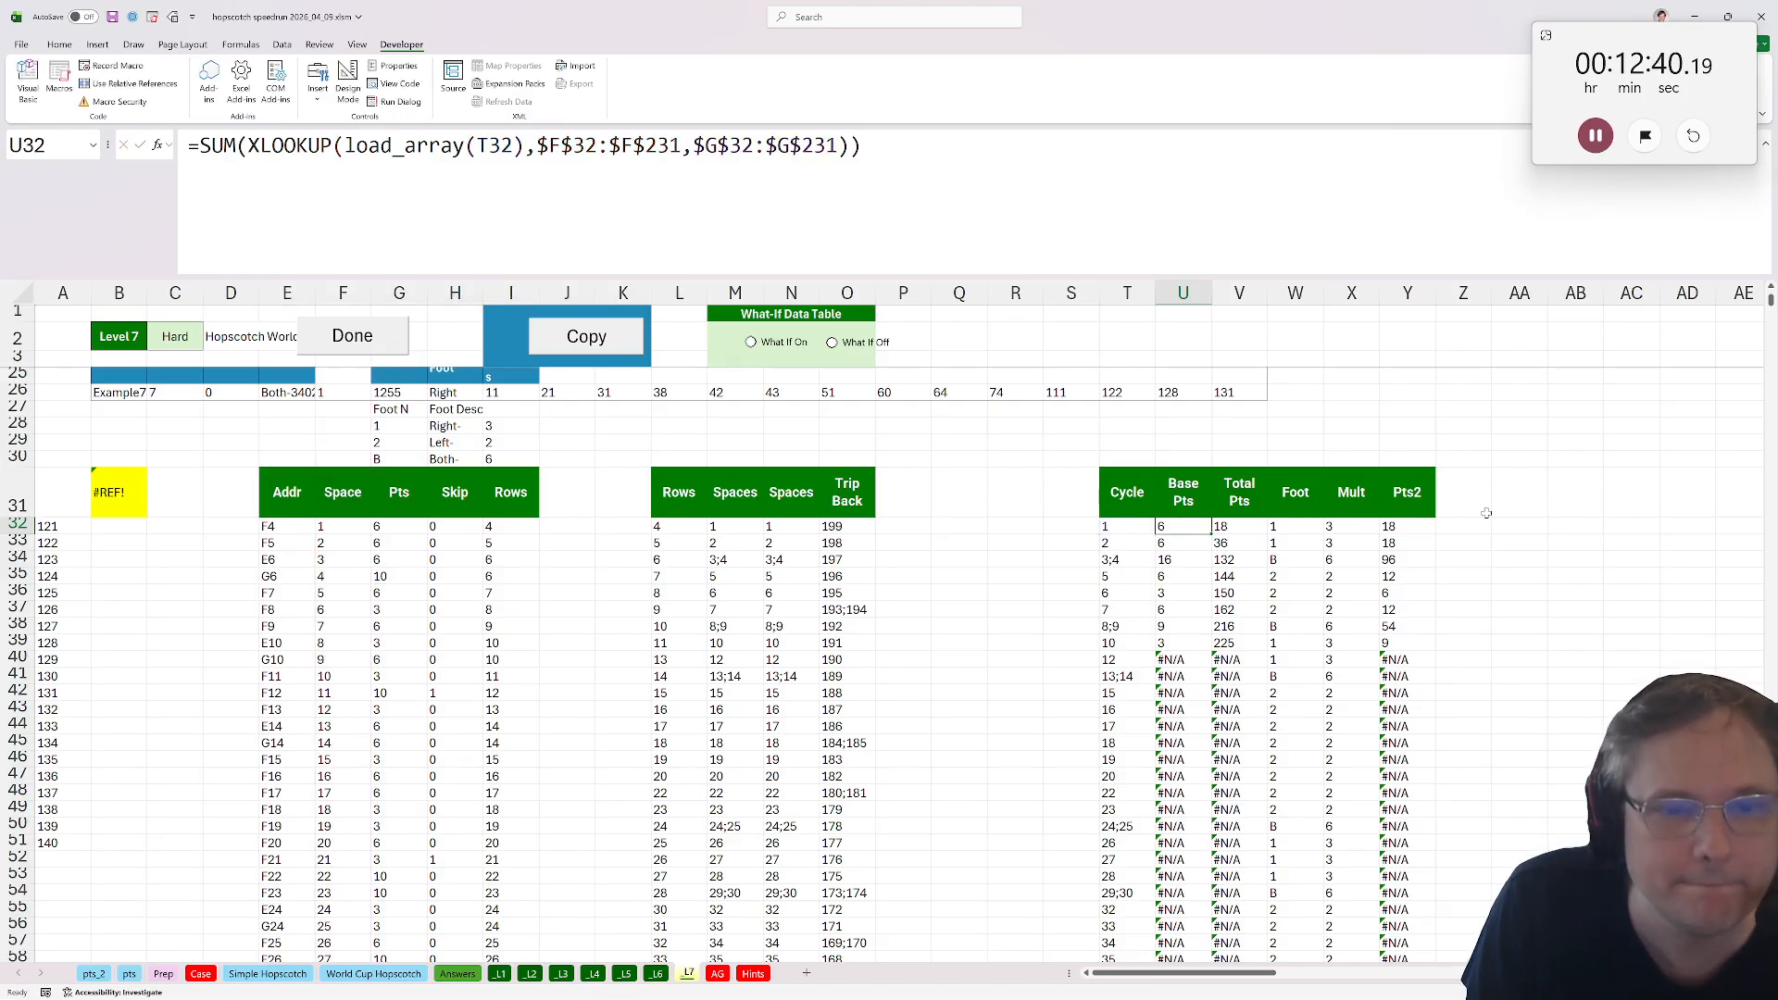
Copy U32's SUM formula down the Base Pts column.
double_click(1211, 537)
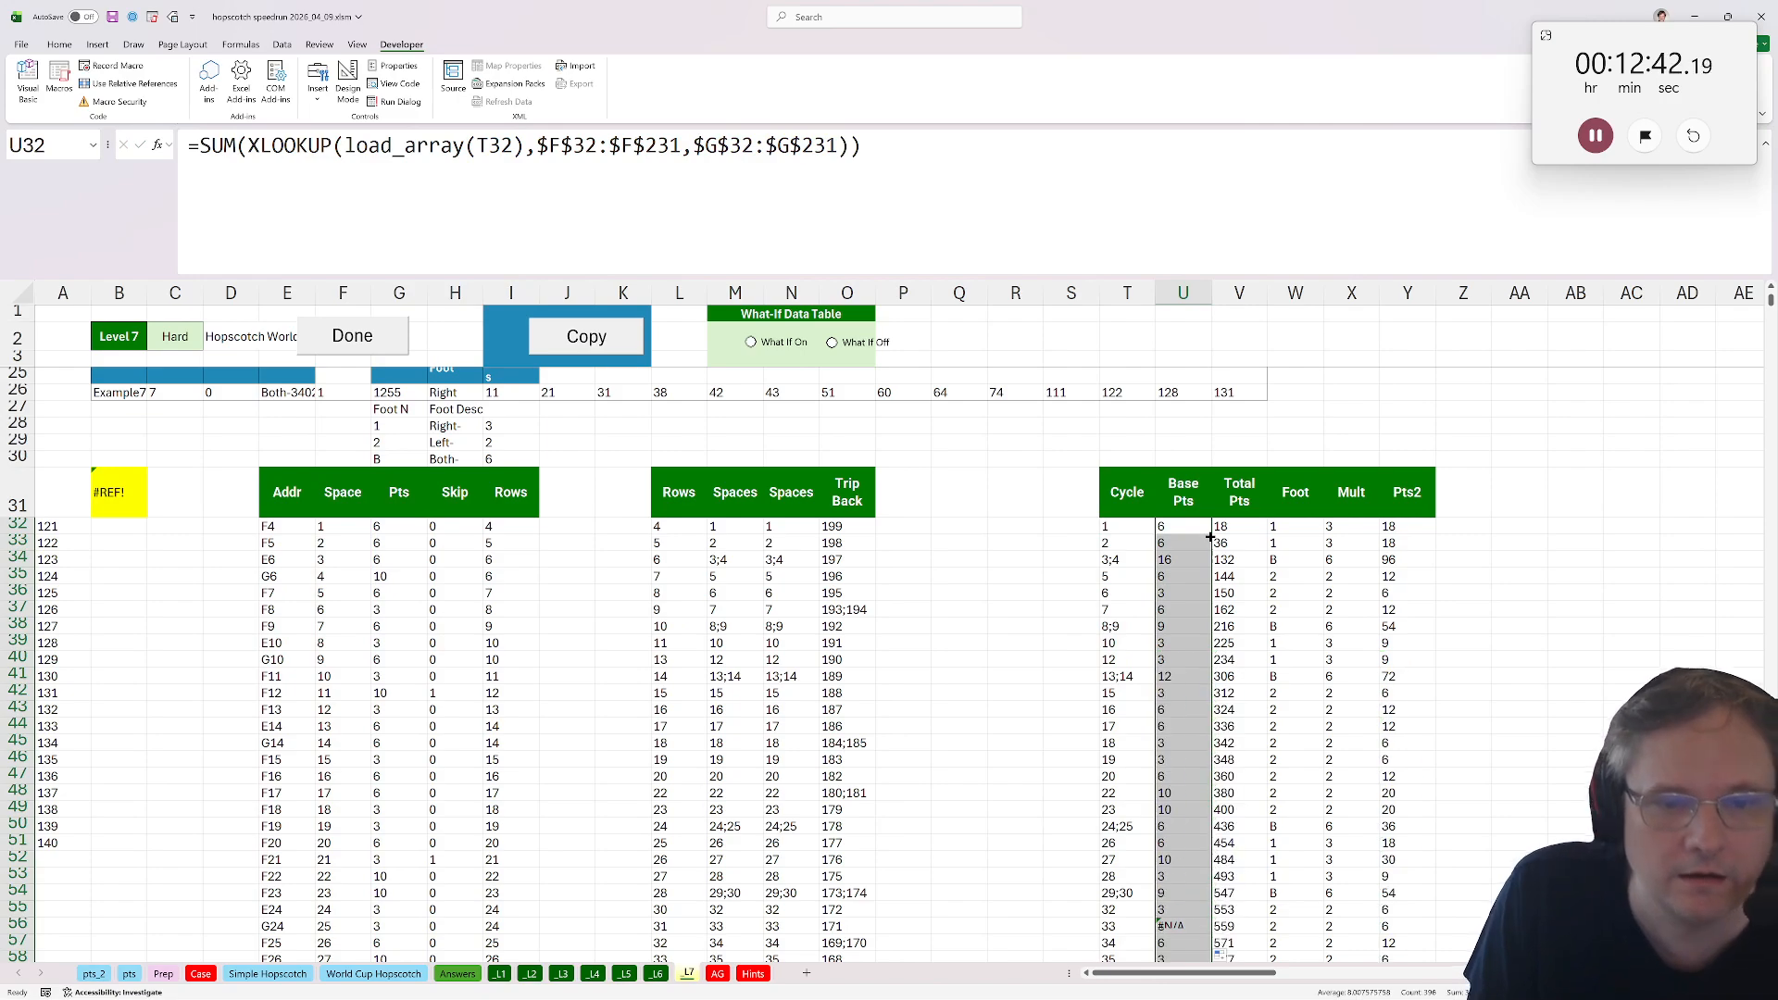
click(1183, 534)
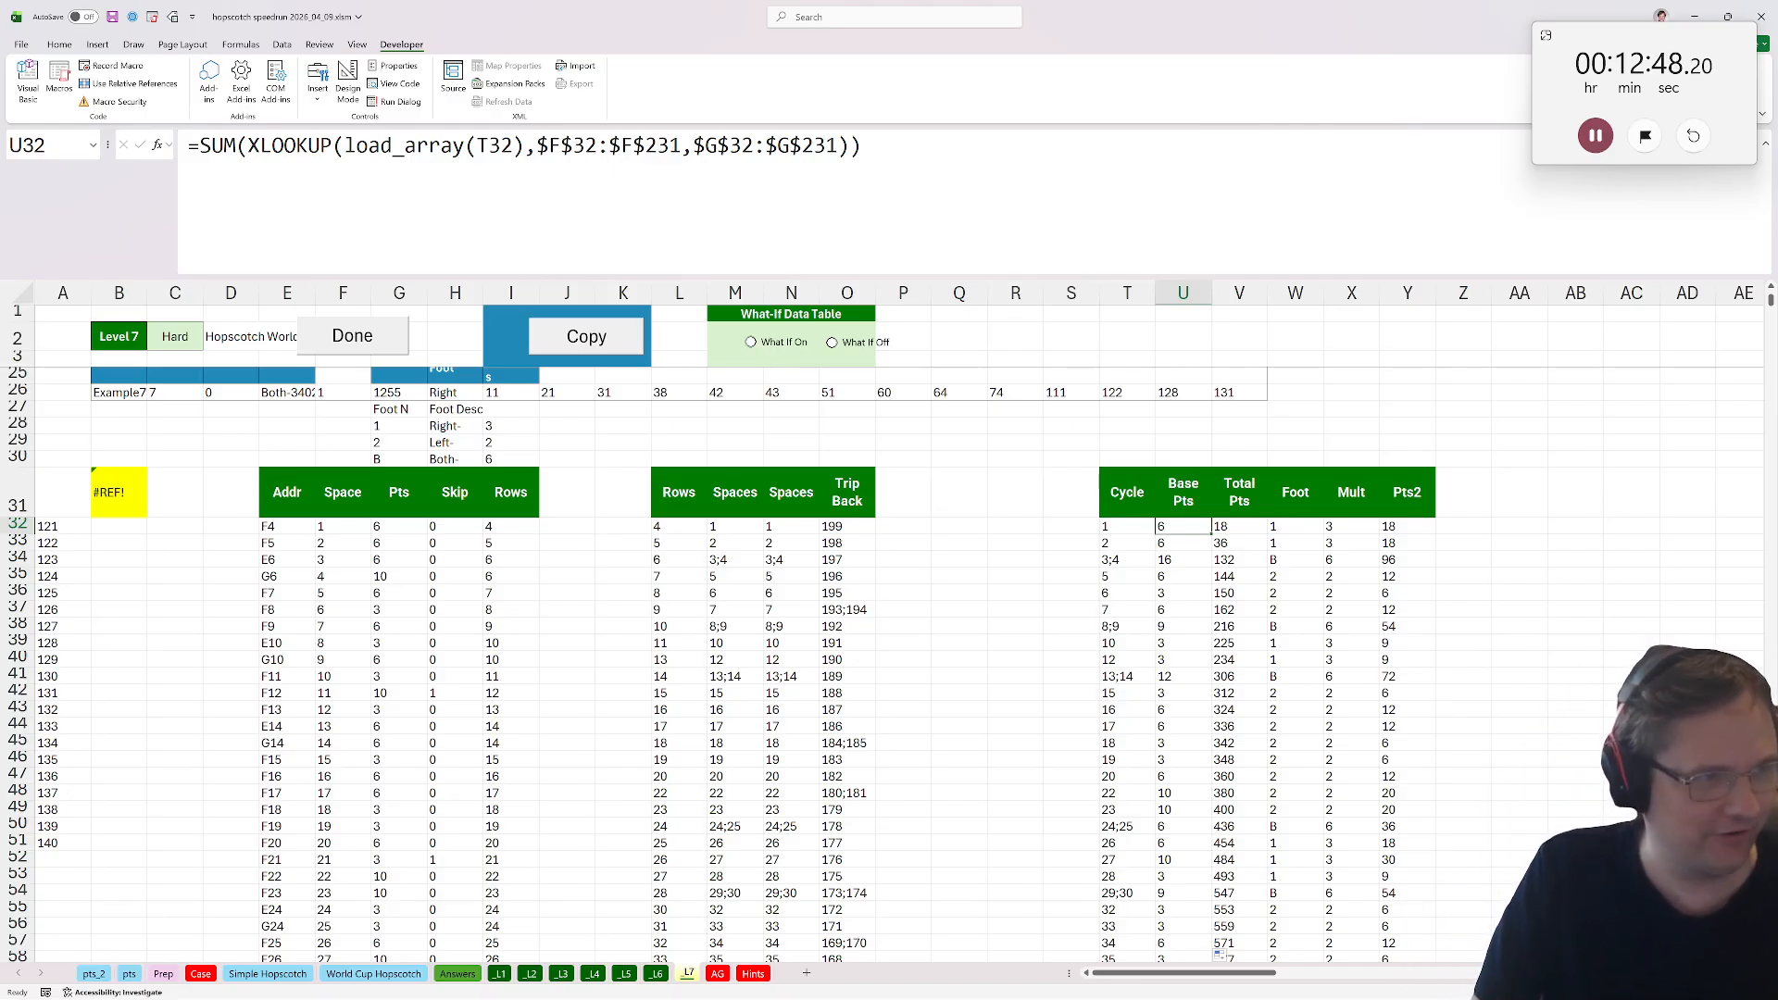
Replace SUM with save_array in U32, giving =save_array(XLOOKUP(load_array(T32),$F$32:$F$231,$G$32:$G$231)).
click(237, 146)
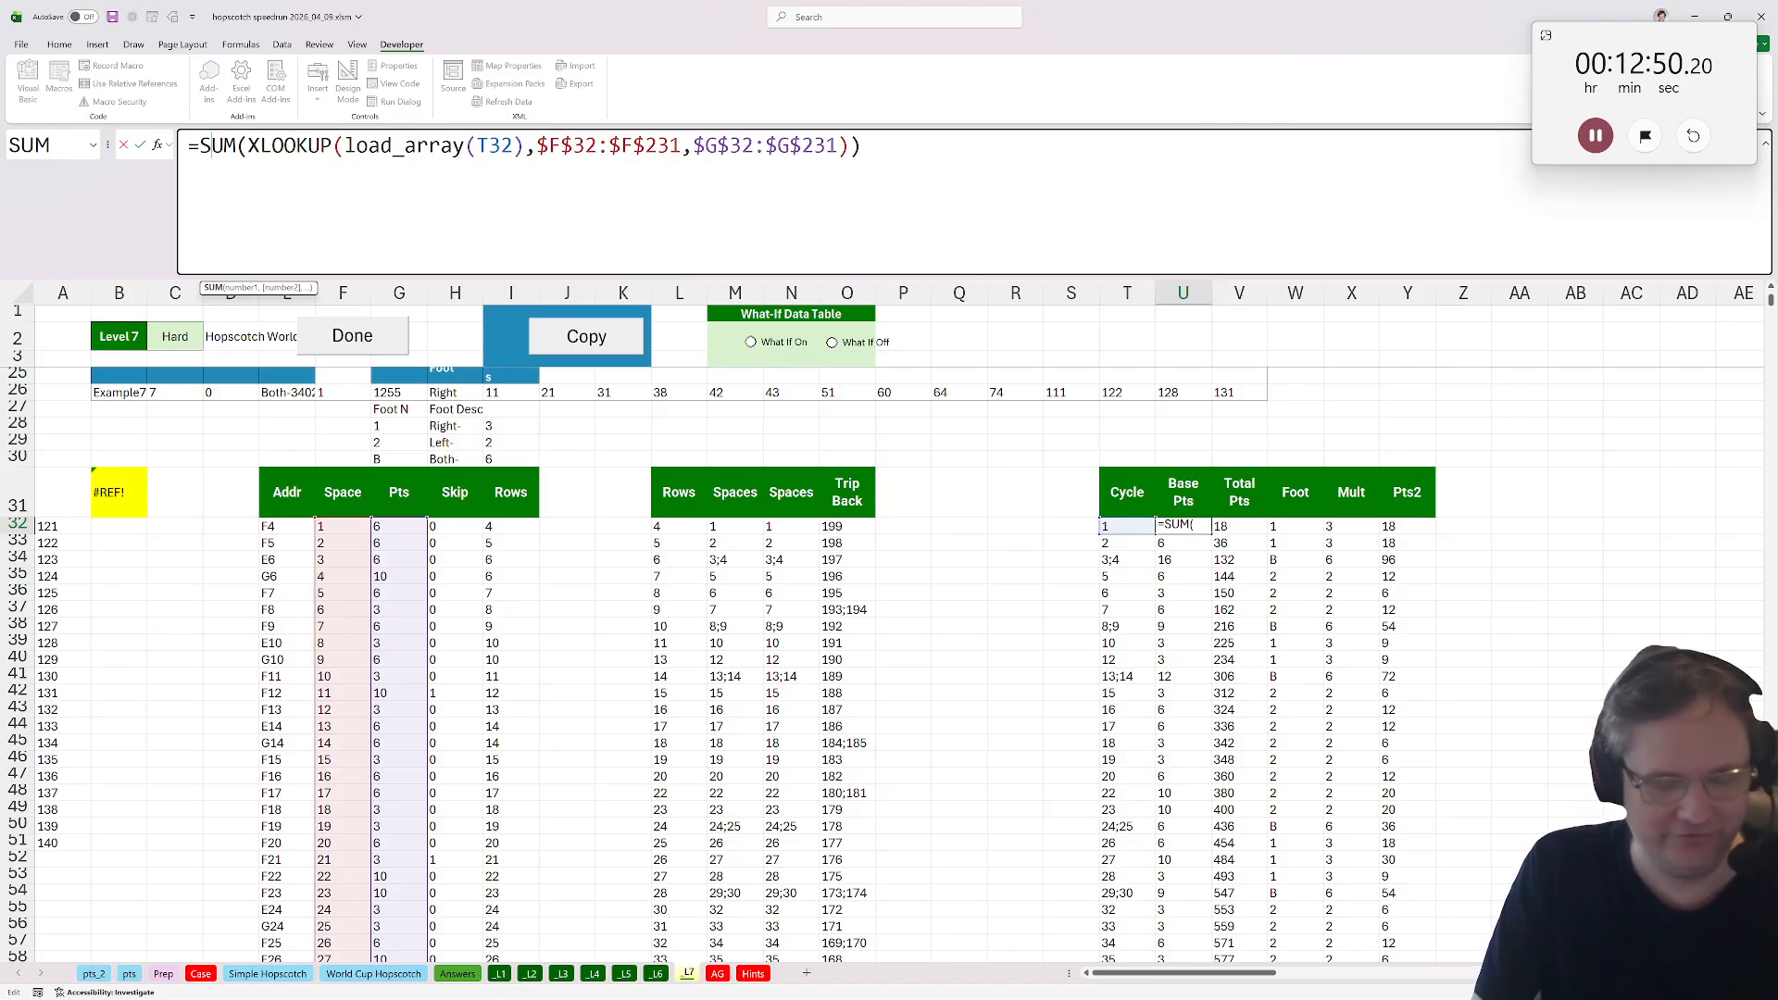
double_click(211, 146)
text(save_array)
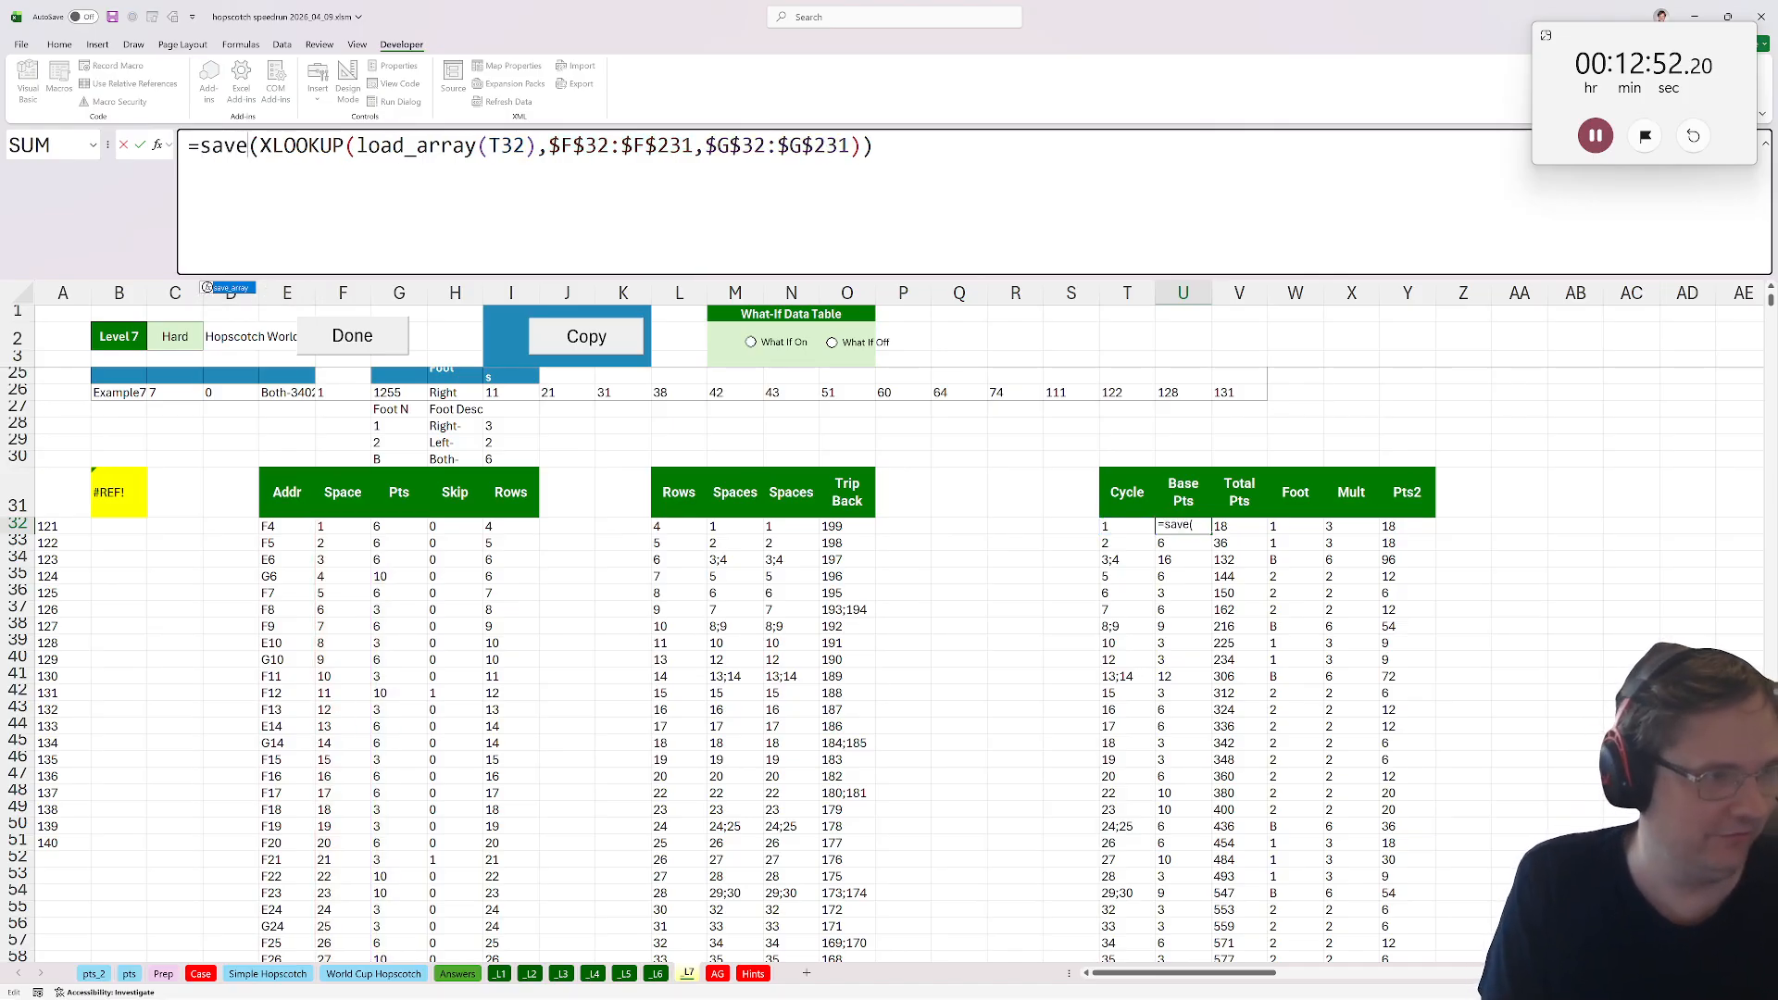
key(End)
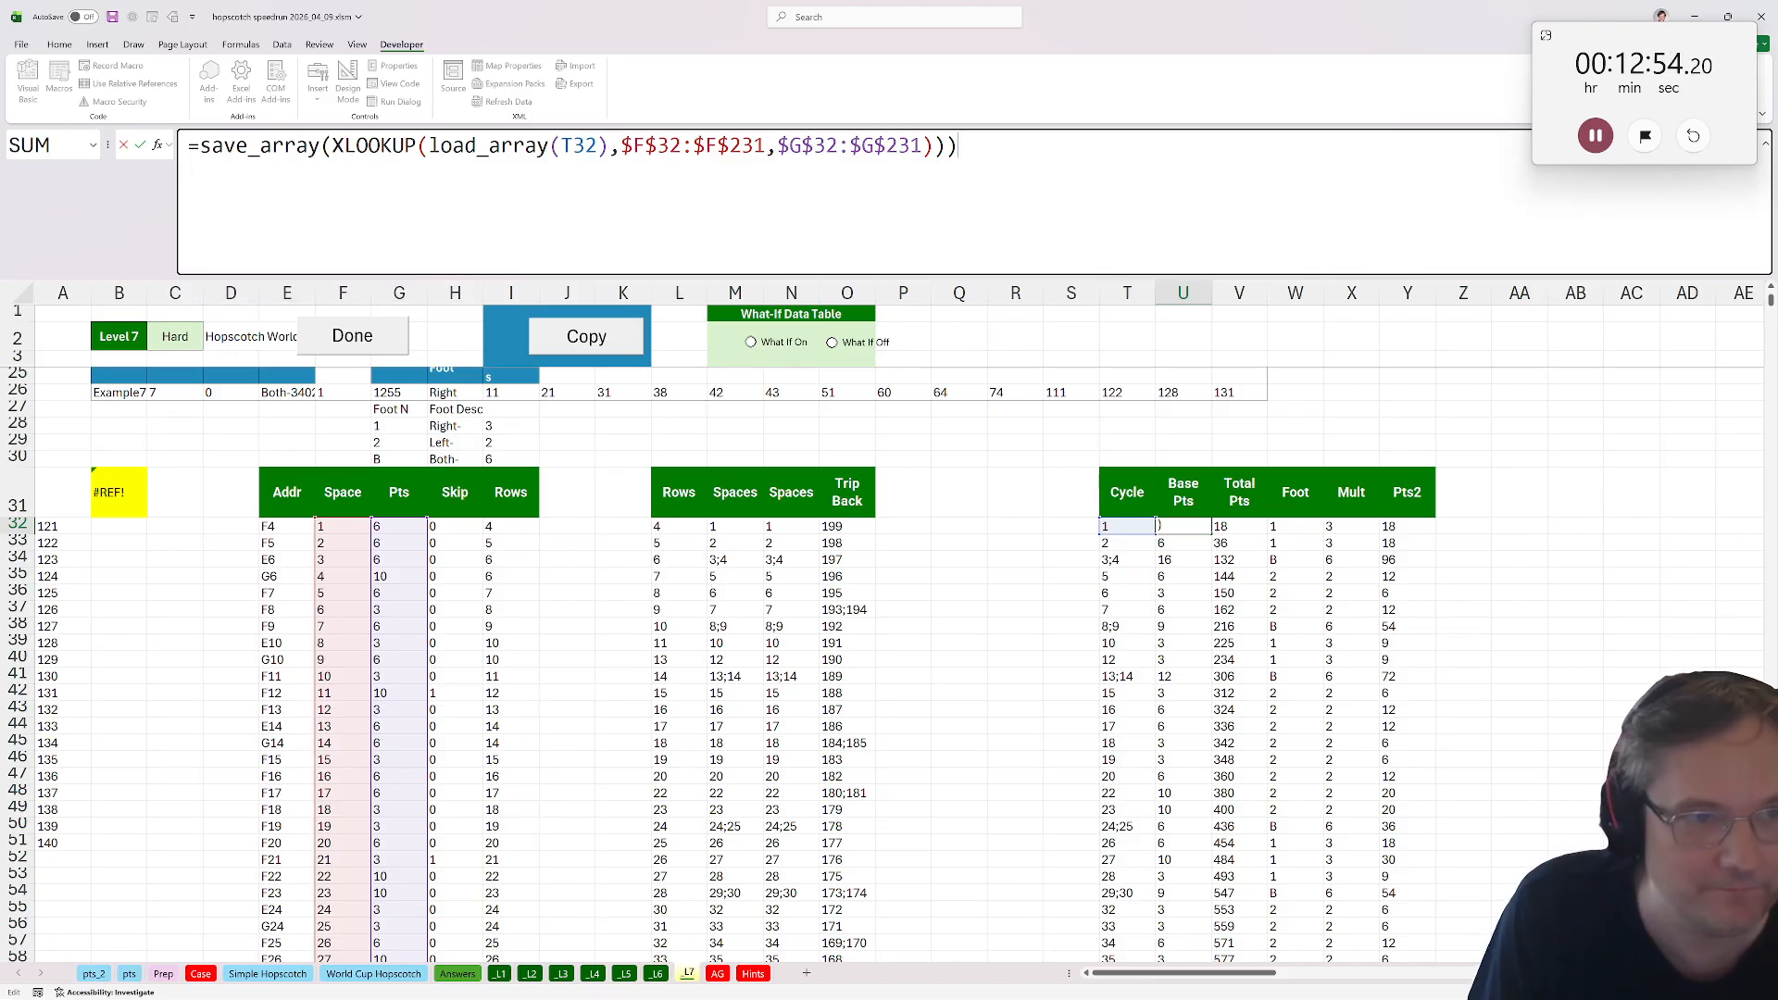
key(Return)
key(Return)
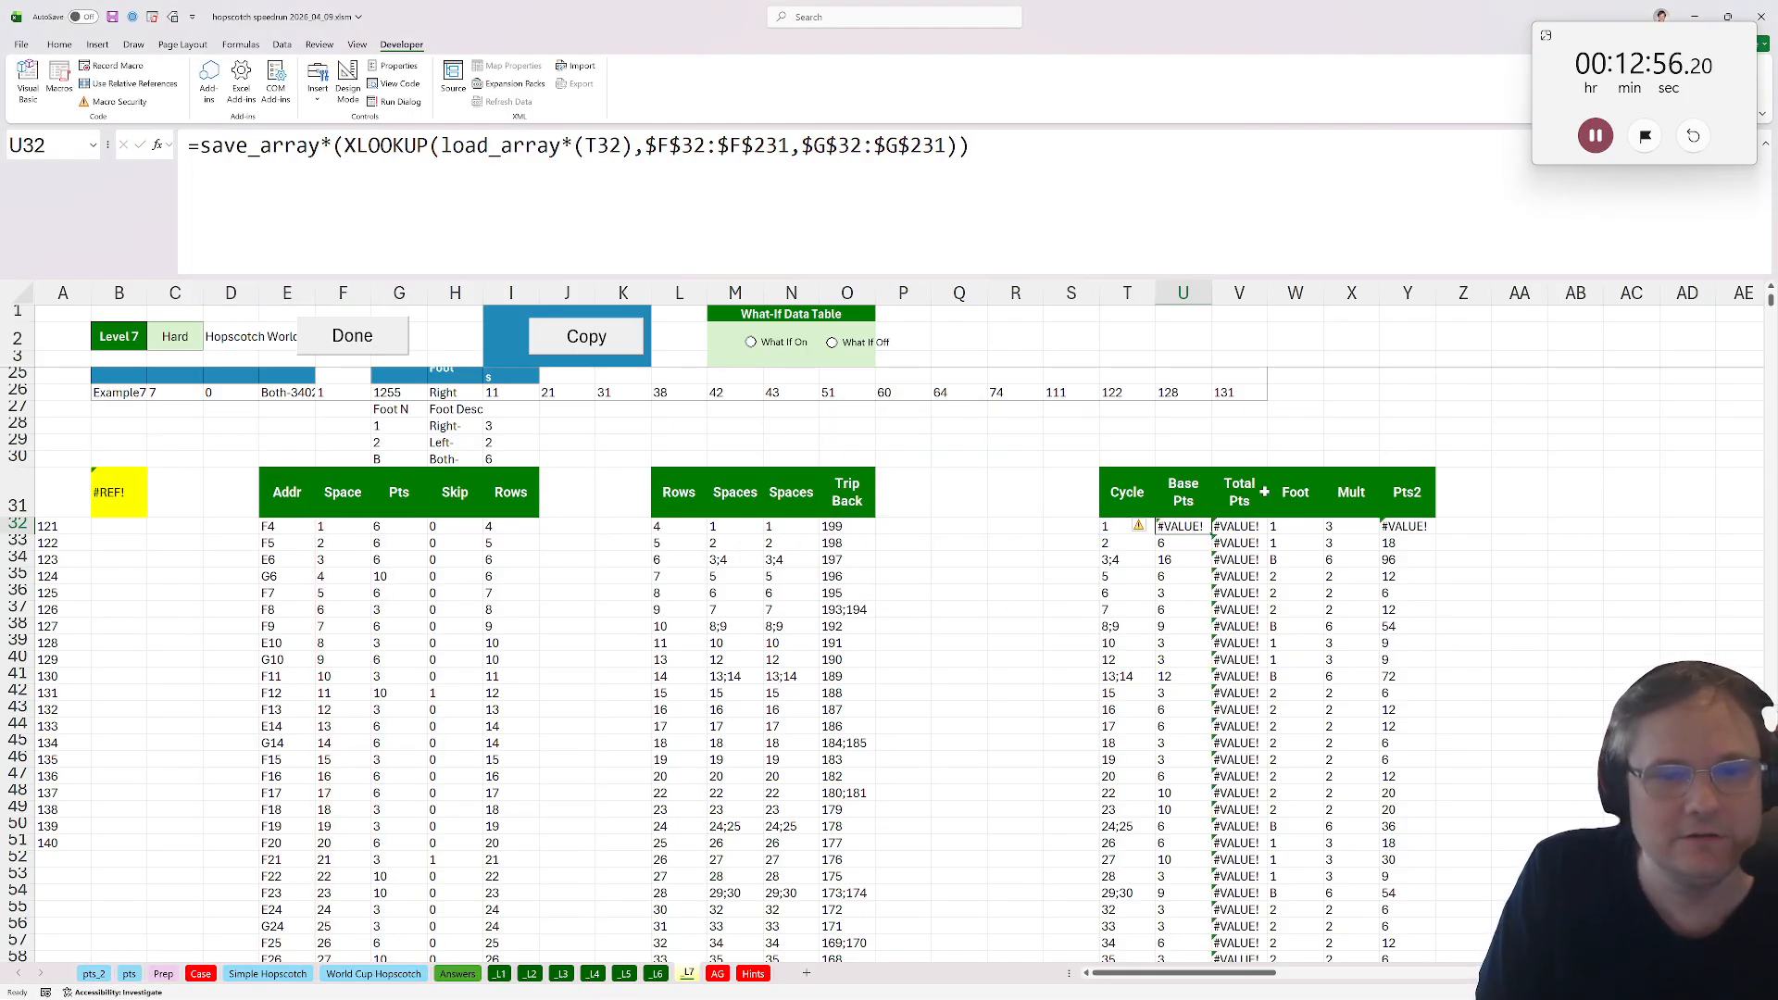
key(F2)
key(Return)
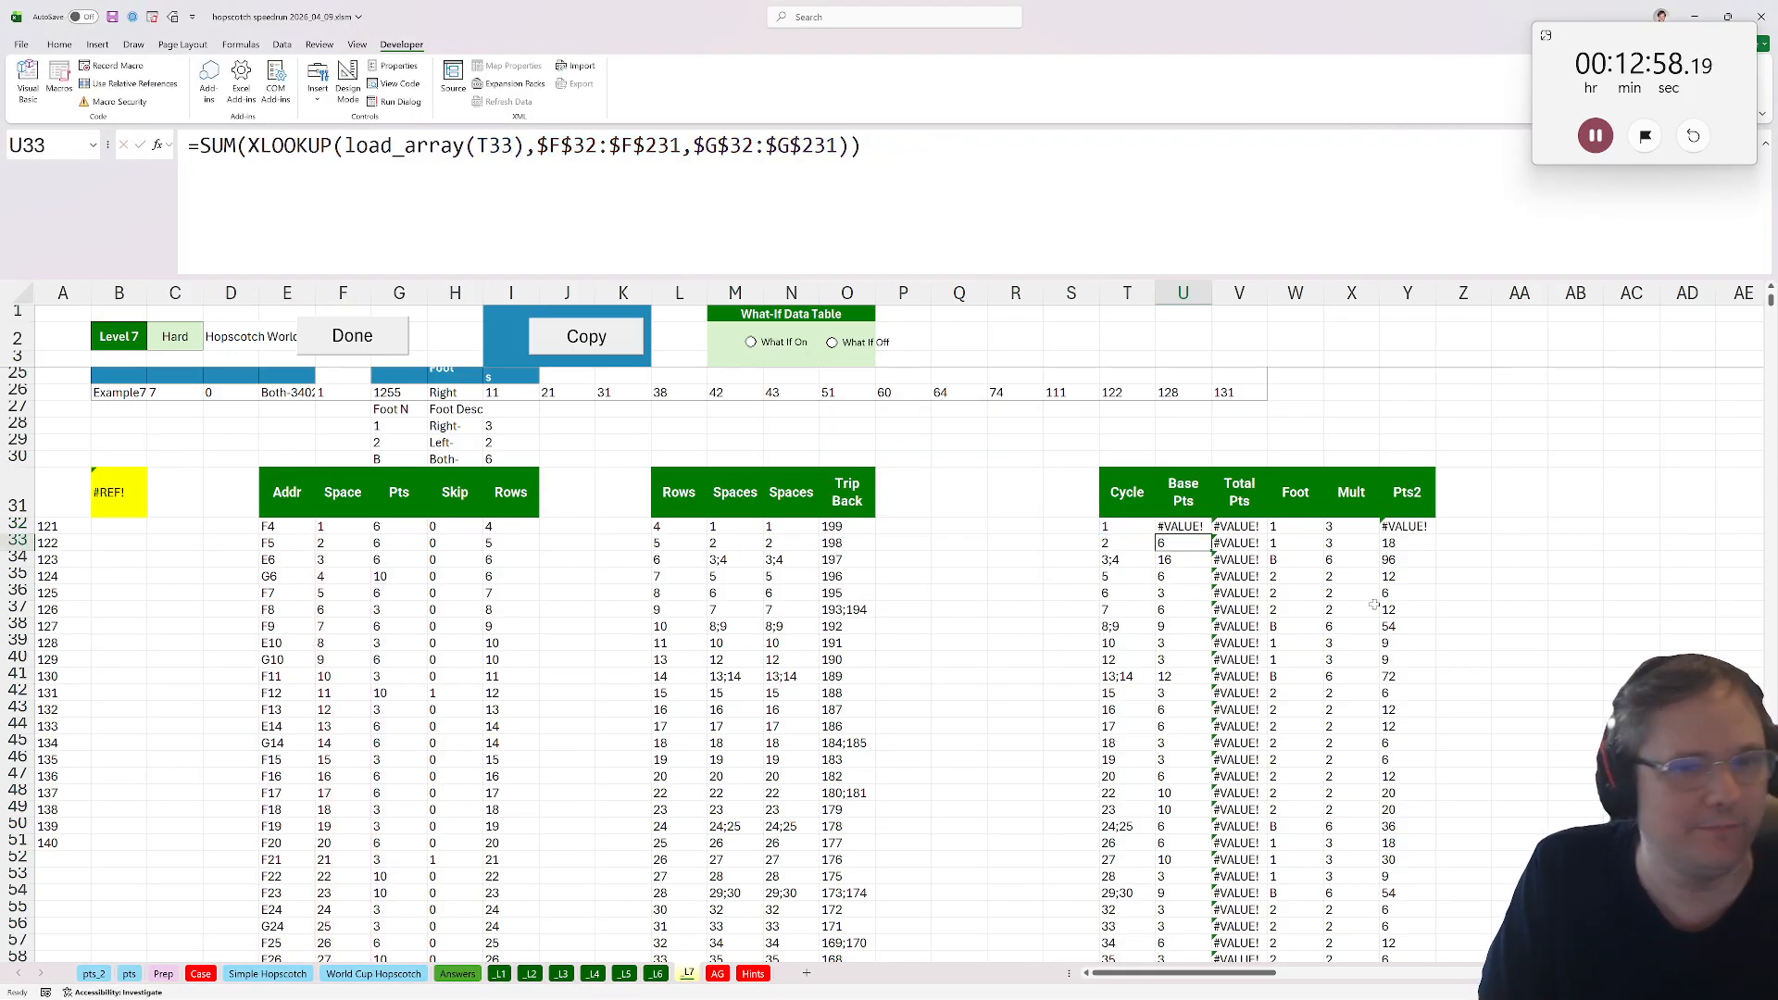
click(1194, 525)
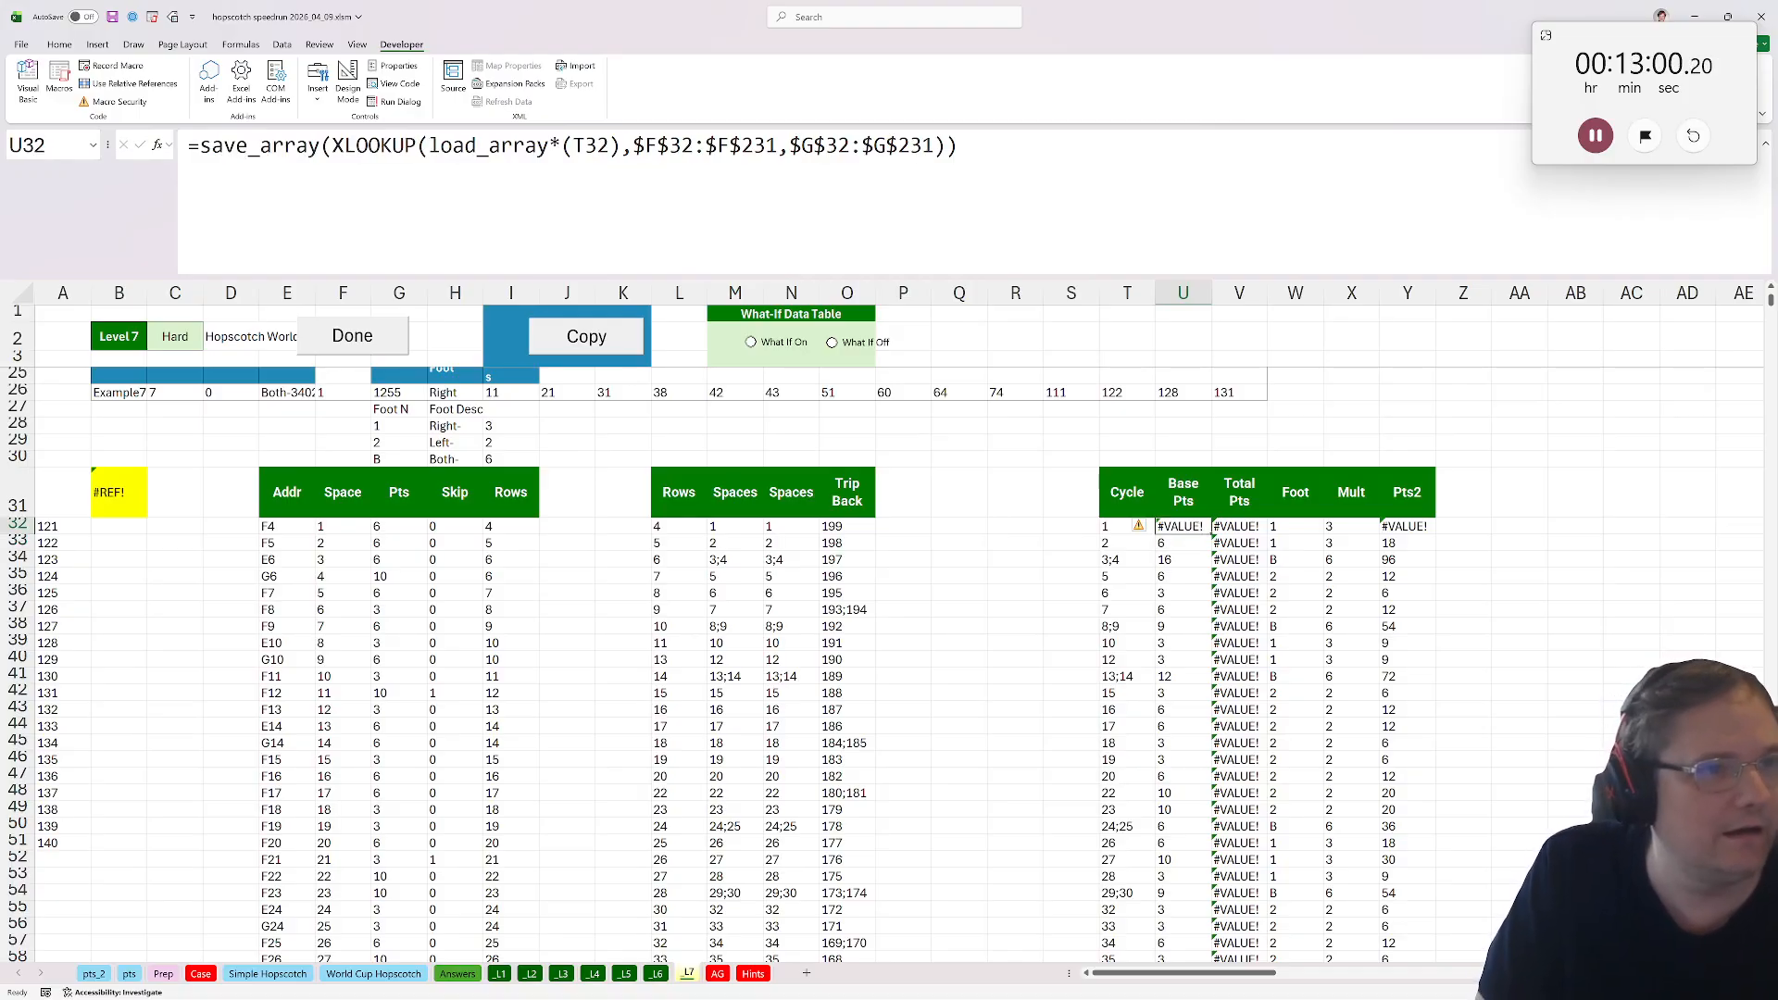
click(559, 145)
key(BackSpace)
key(Return)
Copy U32's save_array formula down the Base Pts column and check a lower row's formulas.
click(1183, 526)
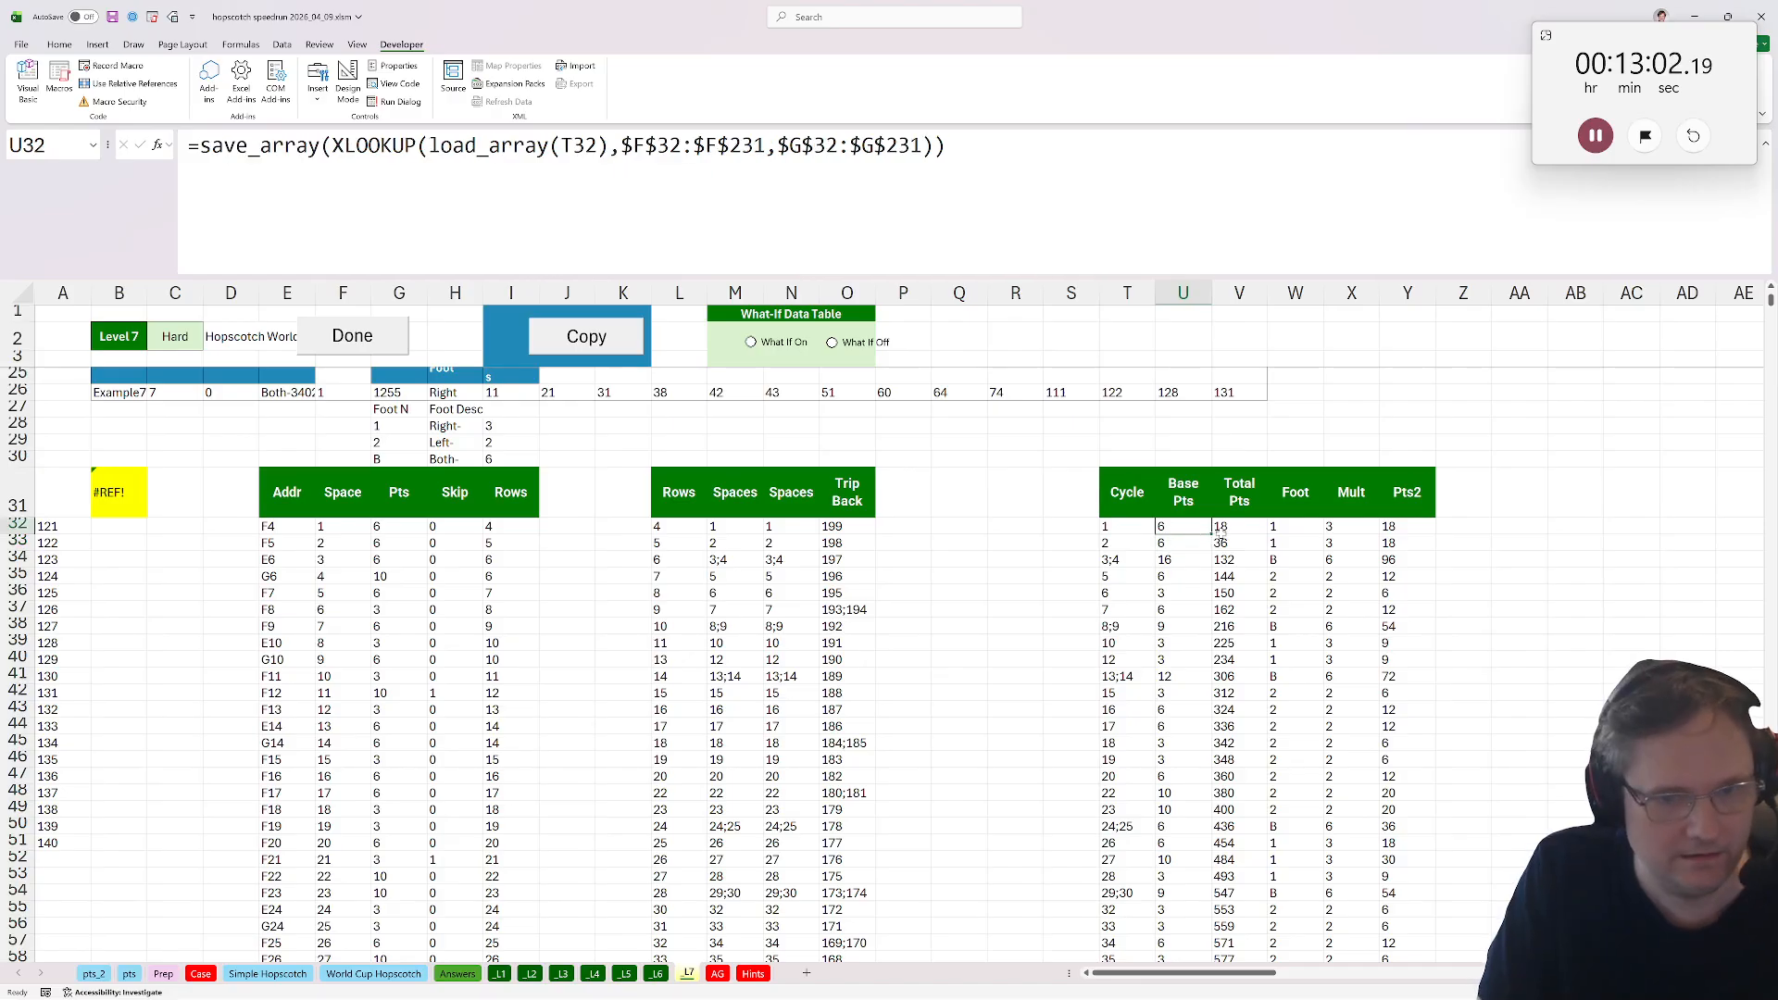
double_click(1212, 533)
click(1113, 626)
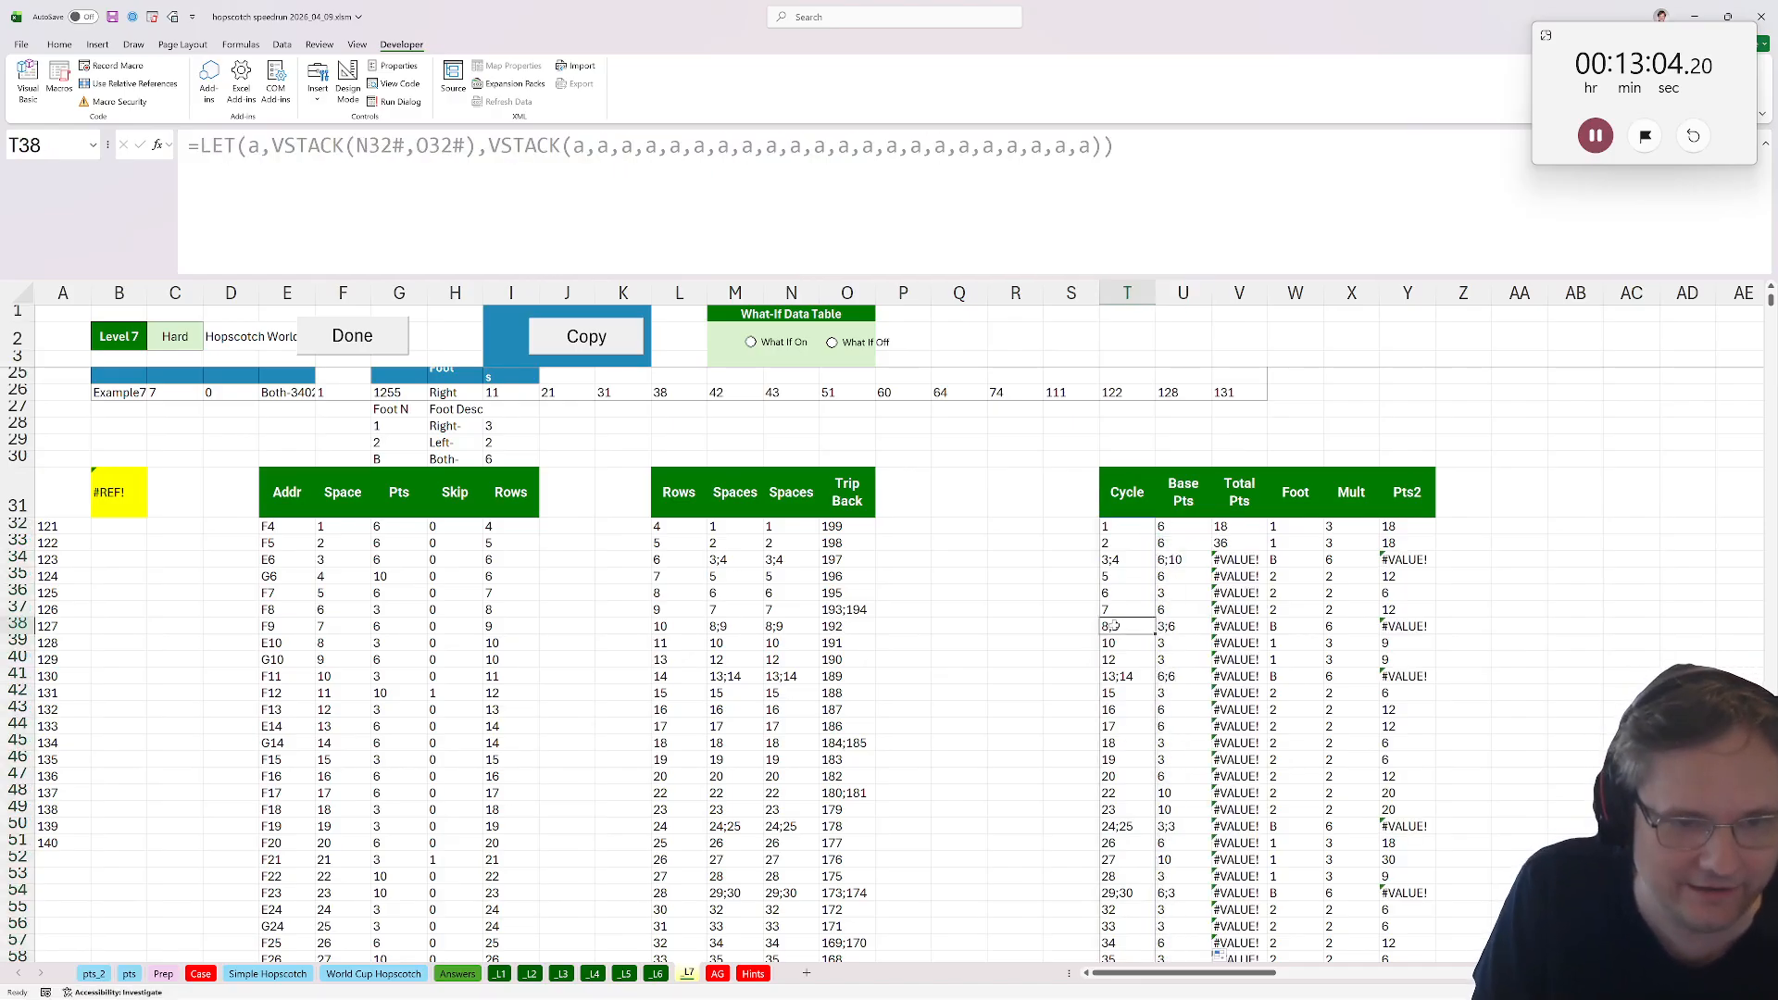
click(1184, 627)
scroll(1176, 648, down, 20)
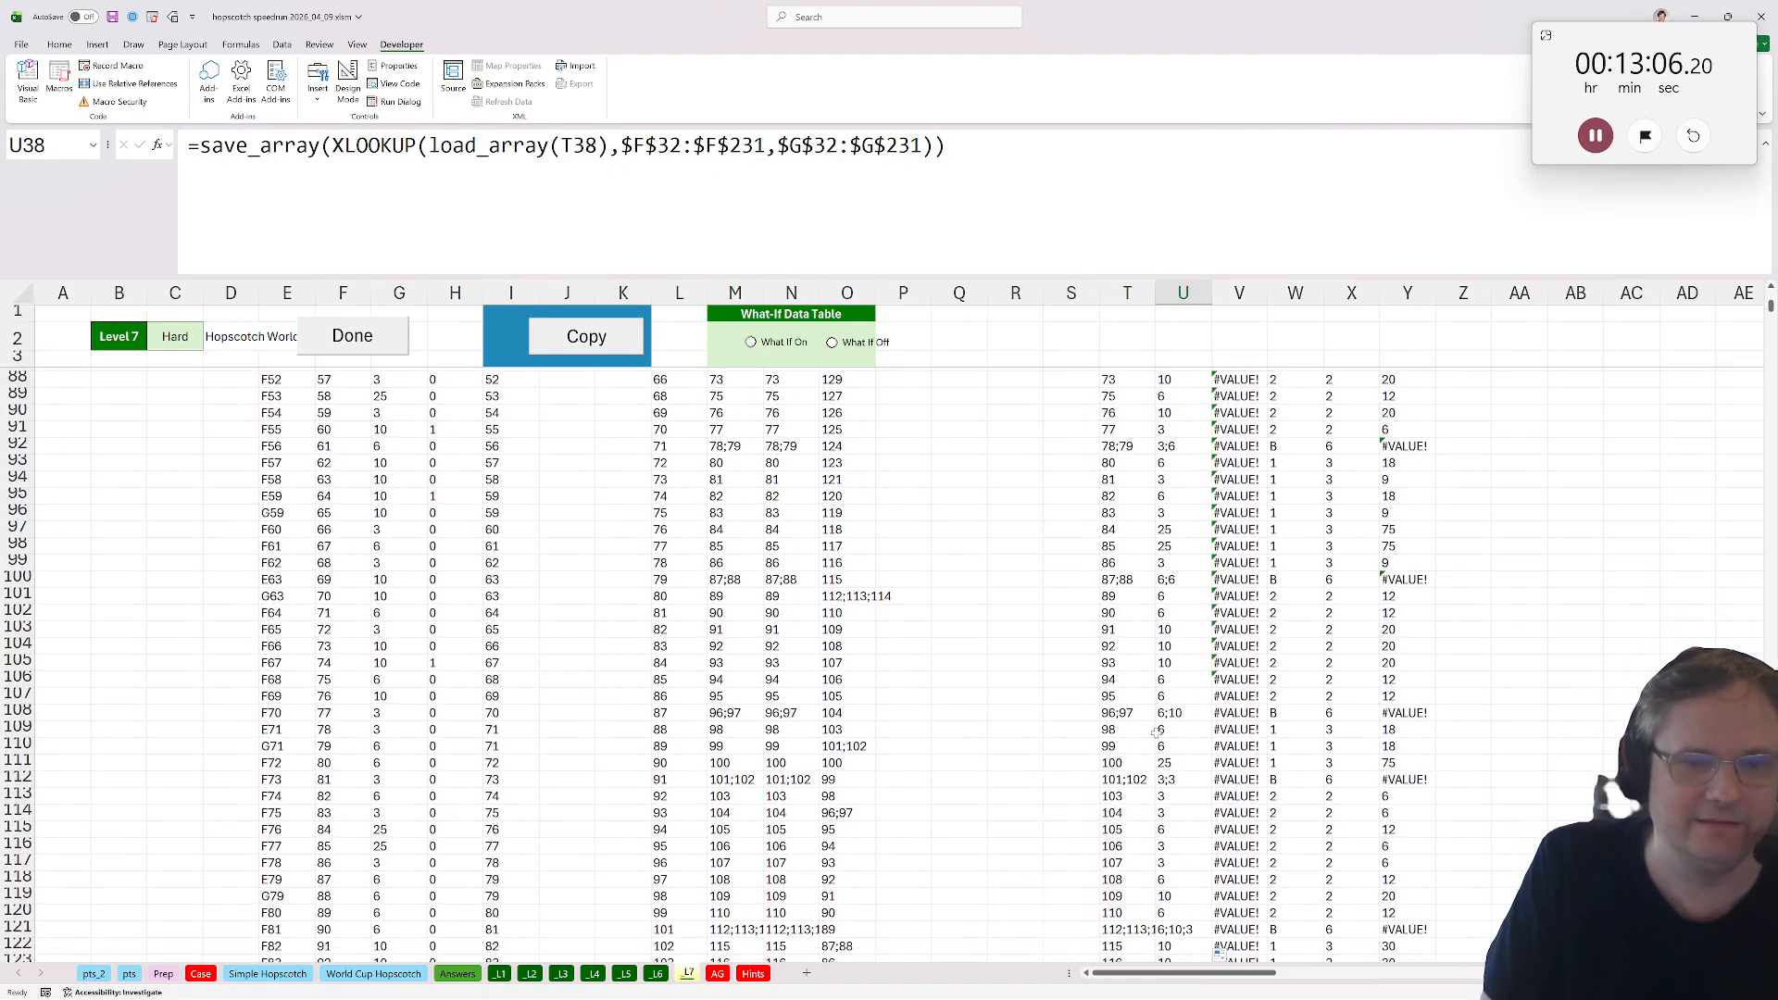
Try widening the Cycle column to read the row 121 entry, then undo it.
click(1124, 824)
click(1123, 799)
click(1123, 814)
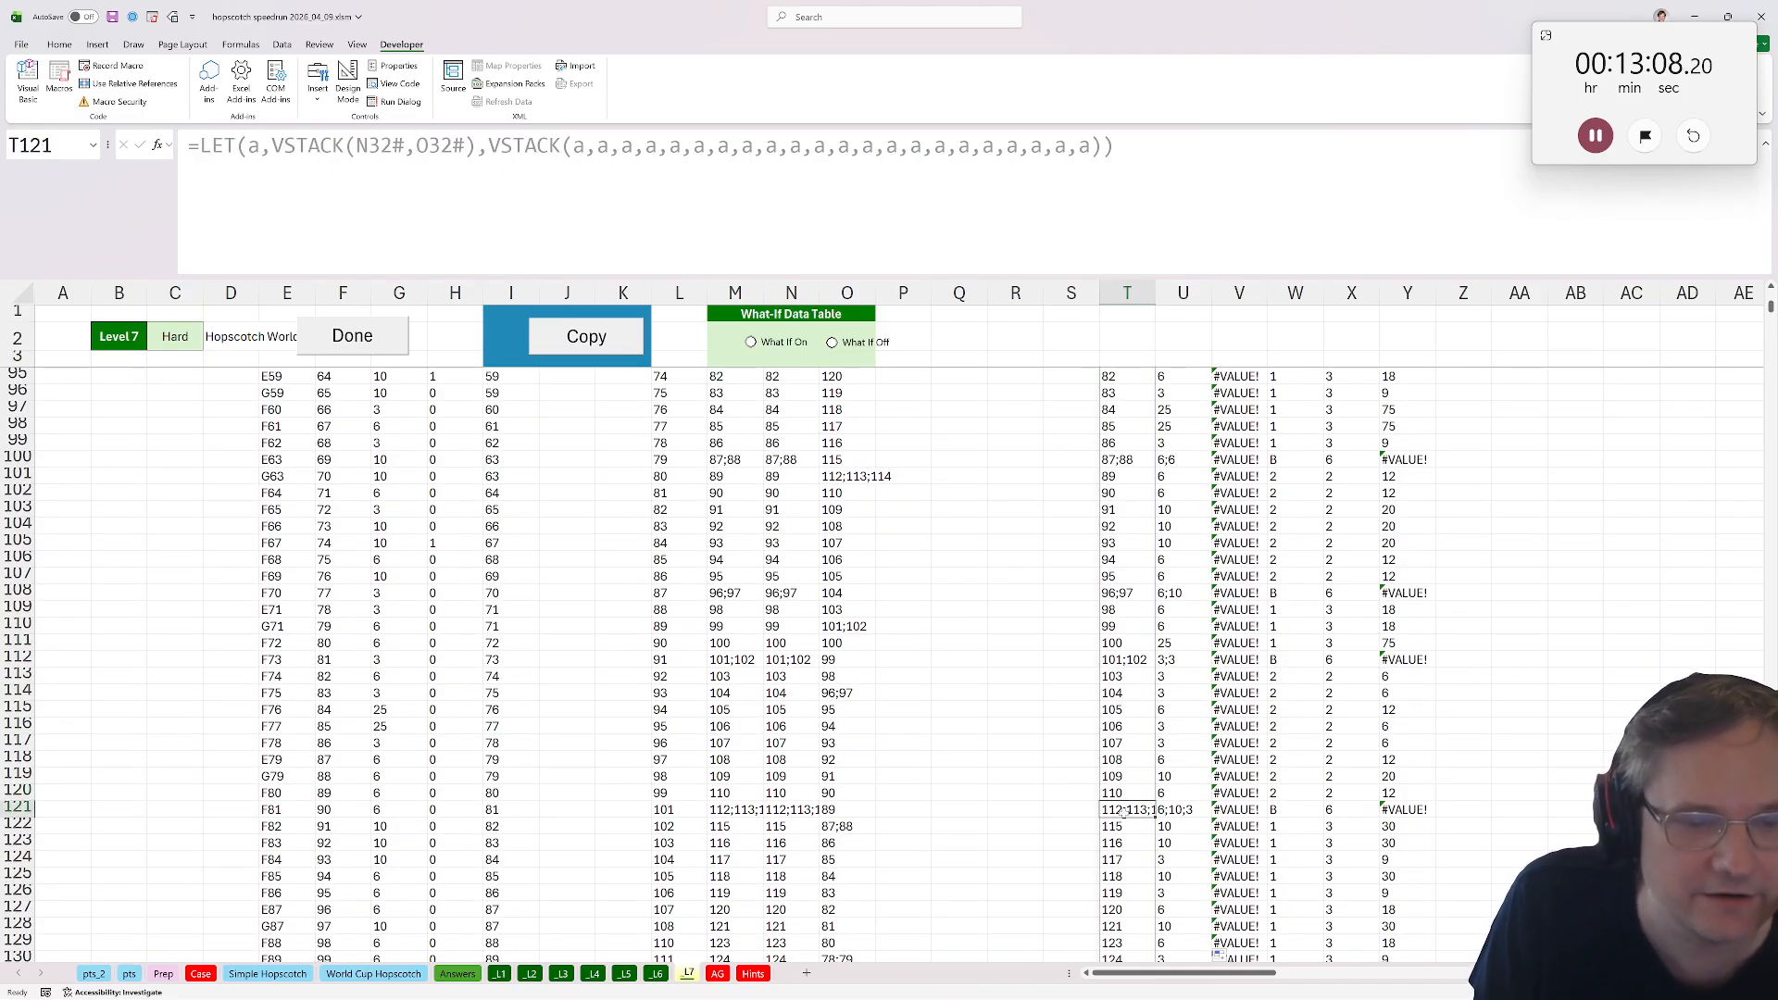
drag(1123, 816, 1122, 796)
drag(1155, 286, 1179, 287)
click(1111, 810)
key(ctrl+z)
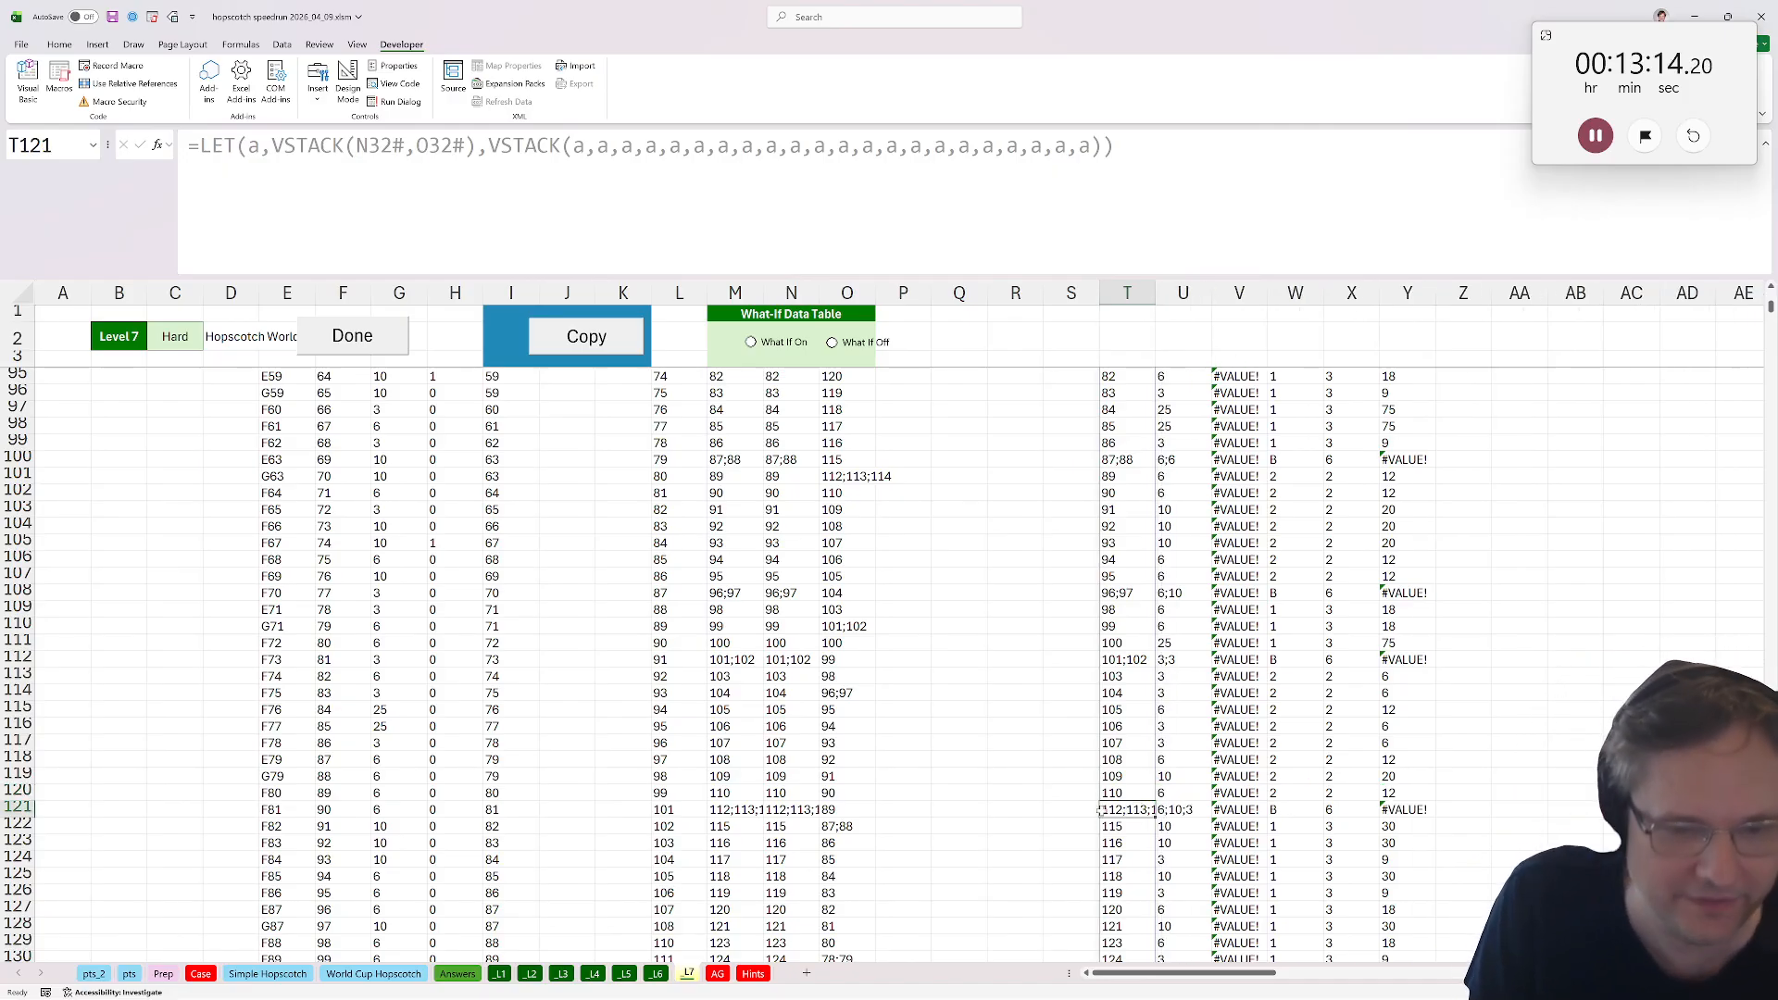
Enter =load_array(U121) in Z121 to unpack the row 121 Base Pts array.
click(1174, 807)
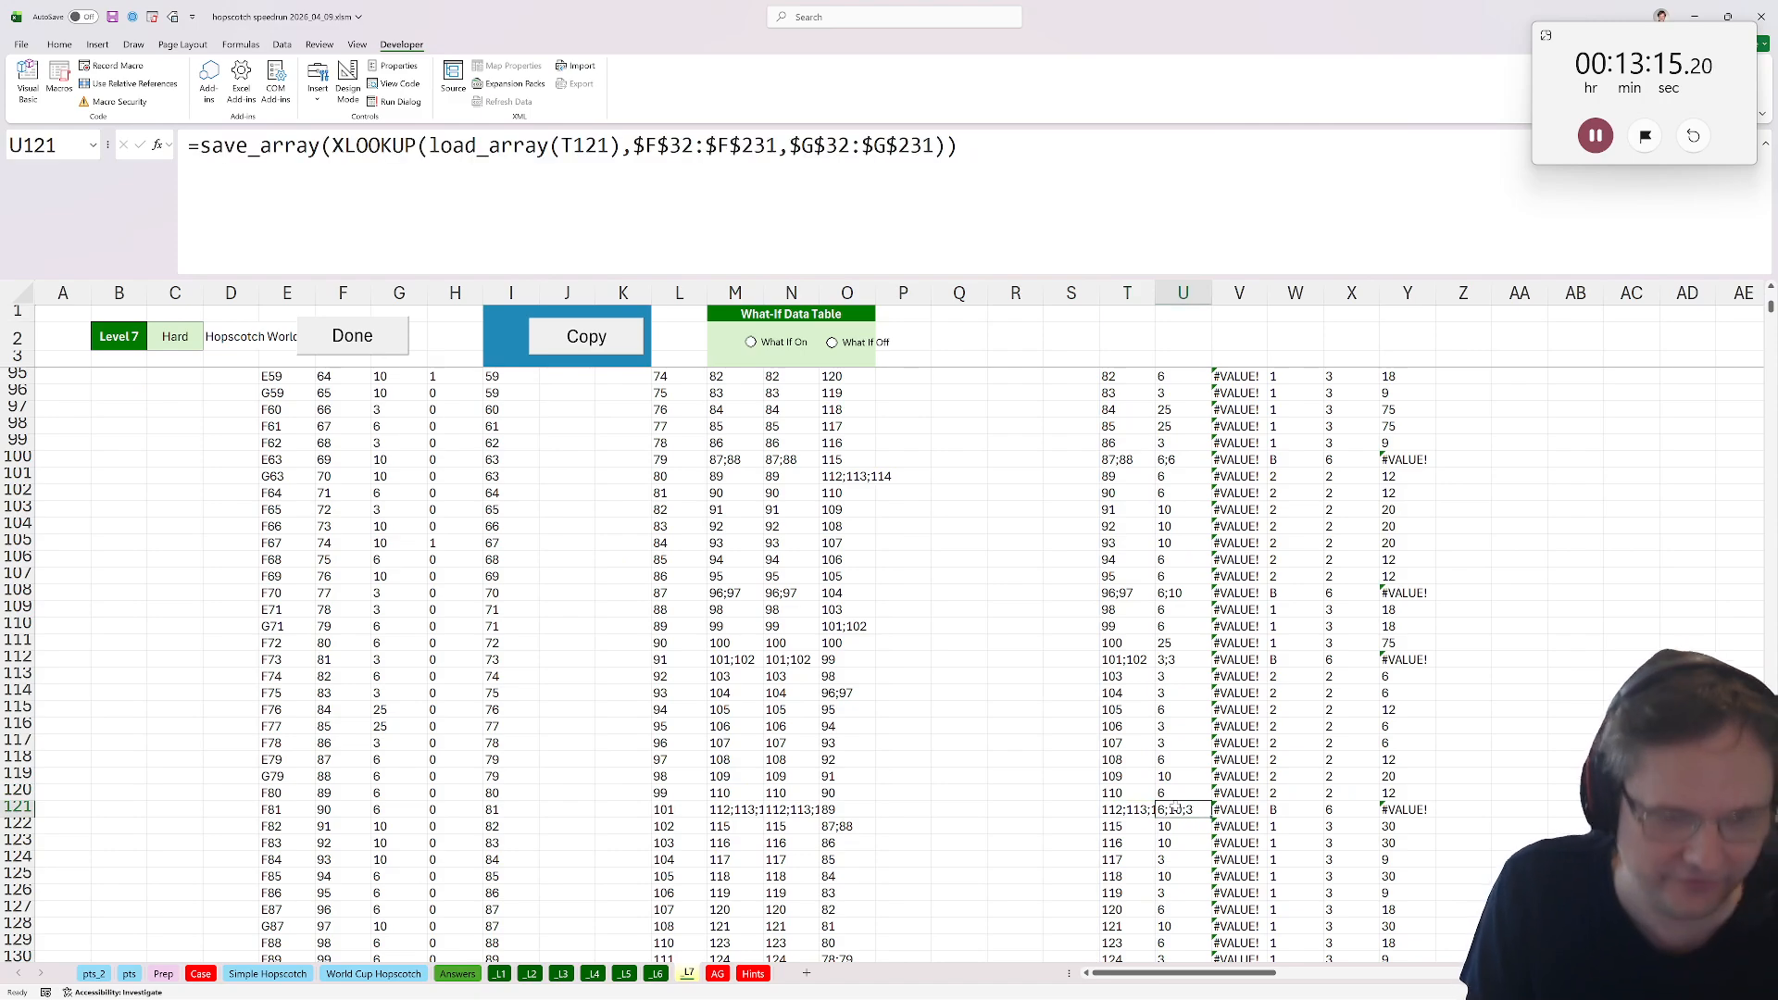
click(1460, 805)
text(=load_array()
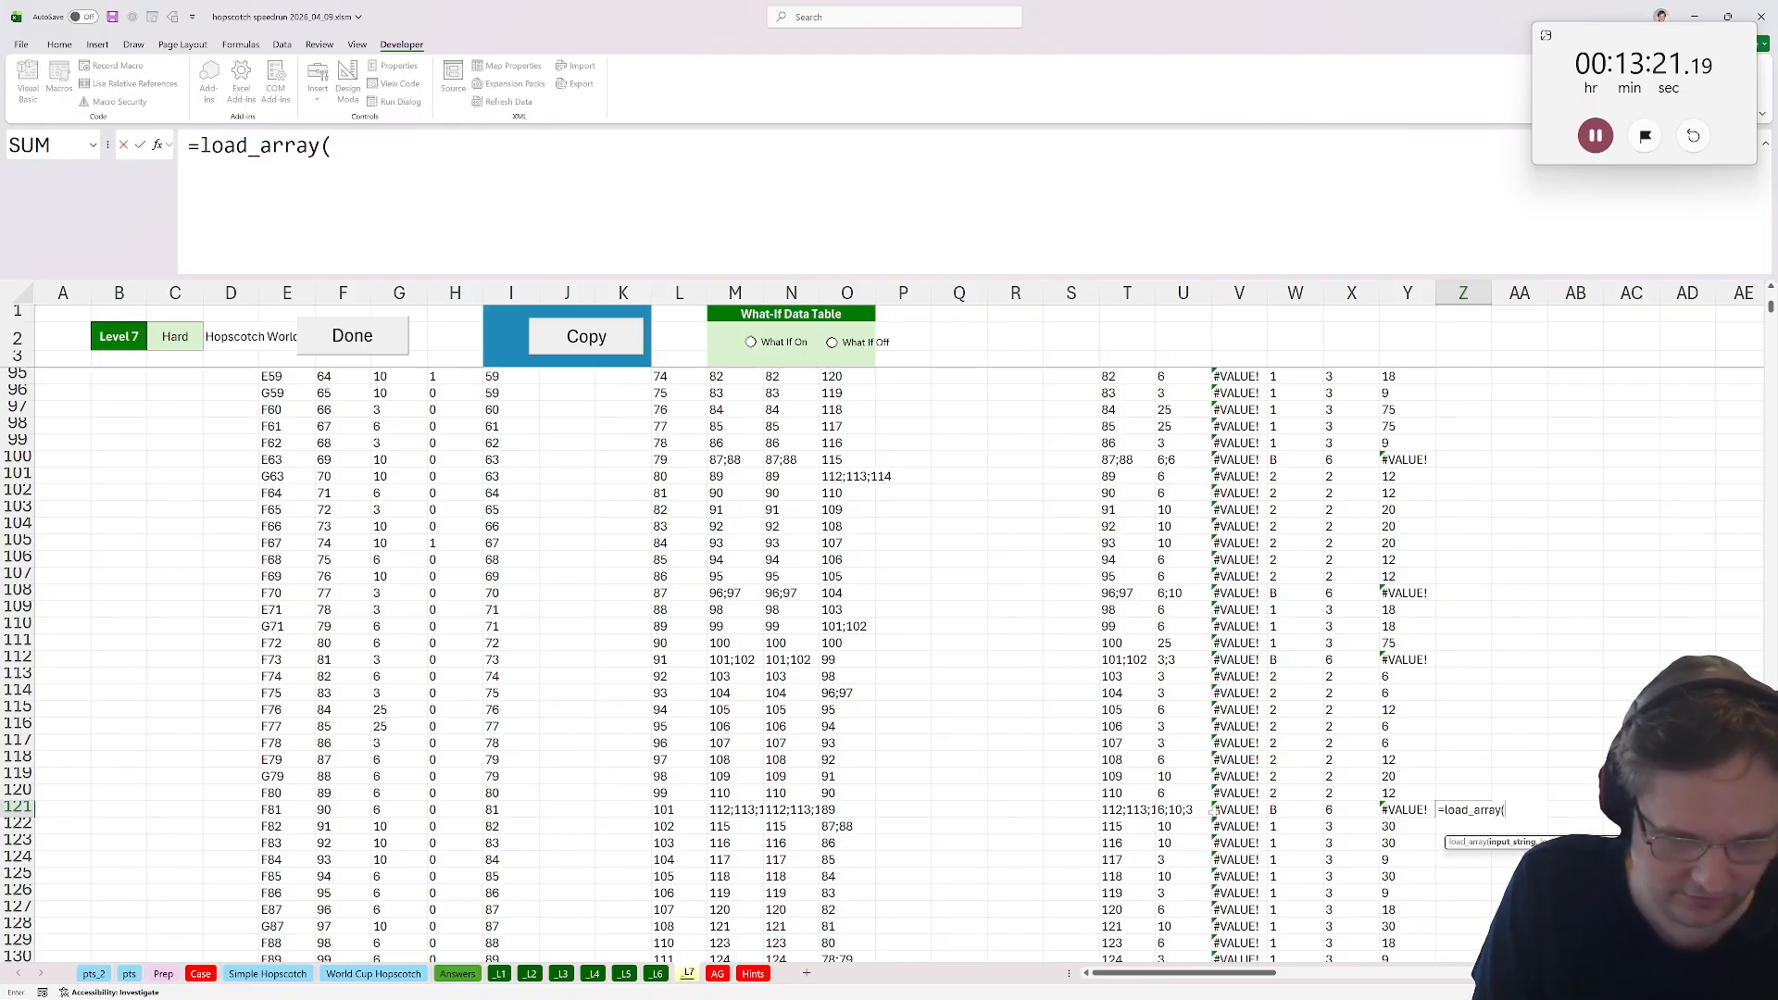
click(1182, 811)
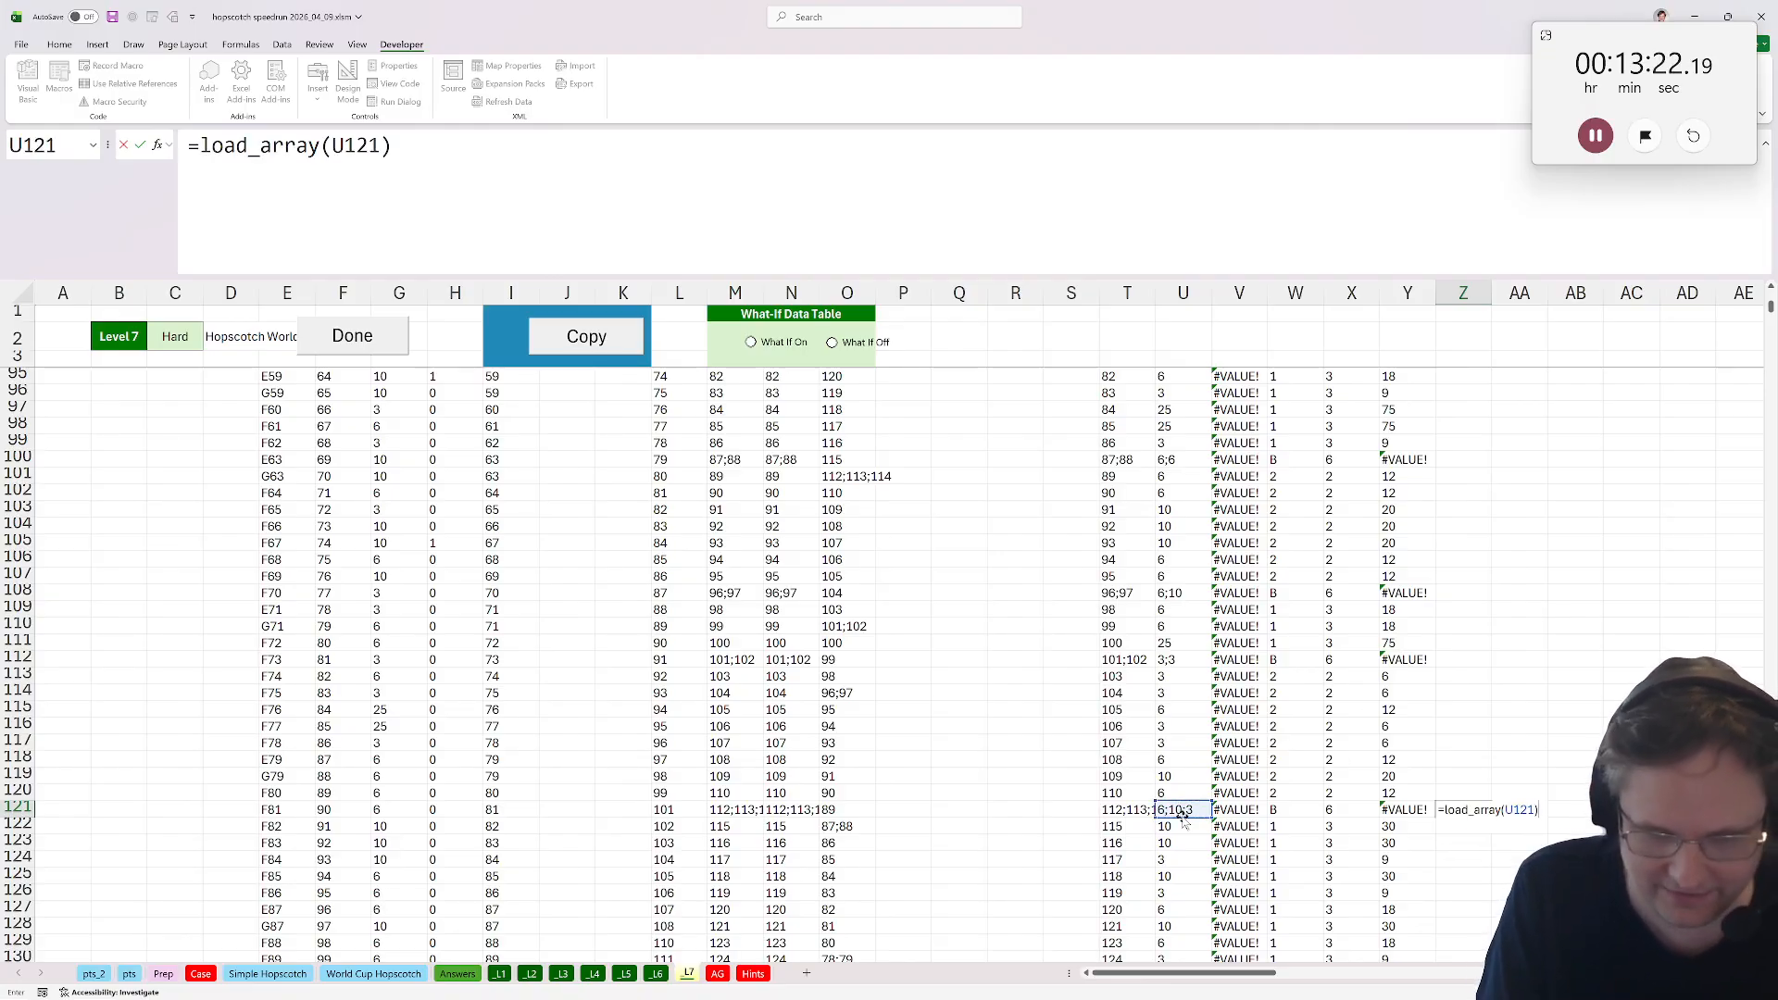
text())
key(ctrl+Return)
click(200, 147)
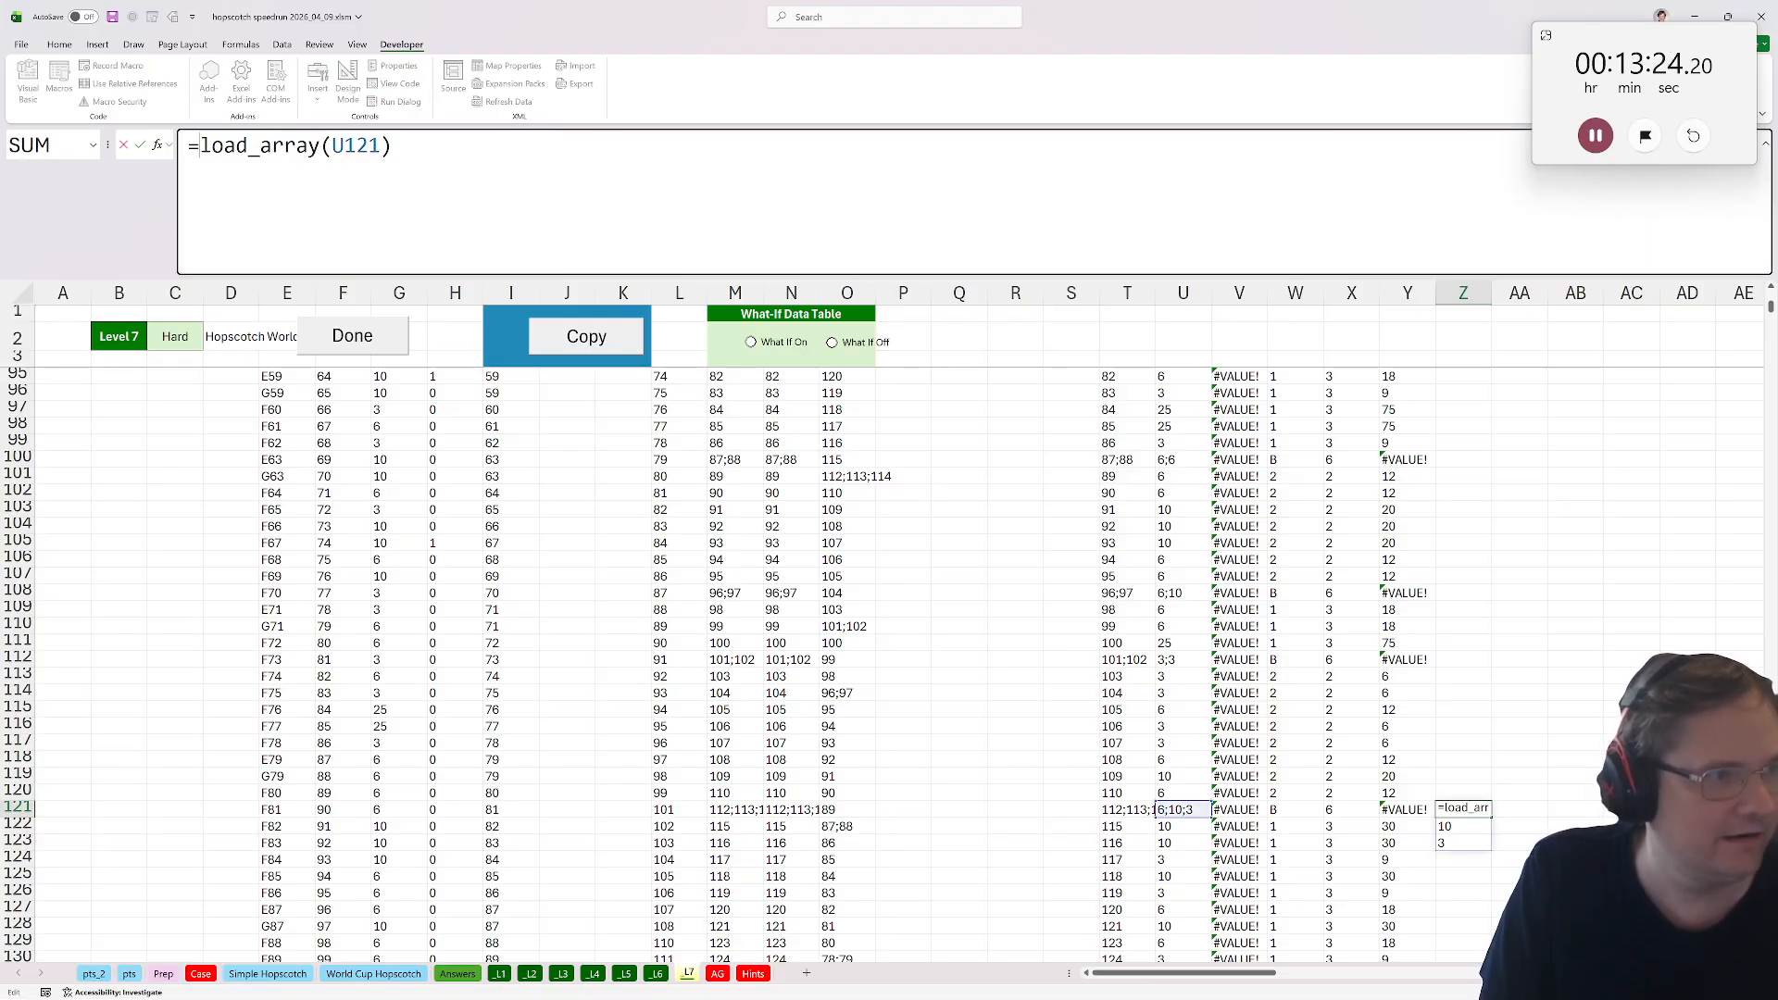
In Z121, sort the unpacked Base Pts array descending and take its top two values, giving =TAKE(SORT(load_array(U121),,-1),2,1).
text(sort()
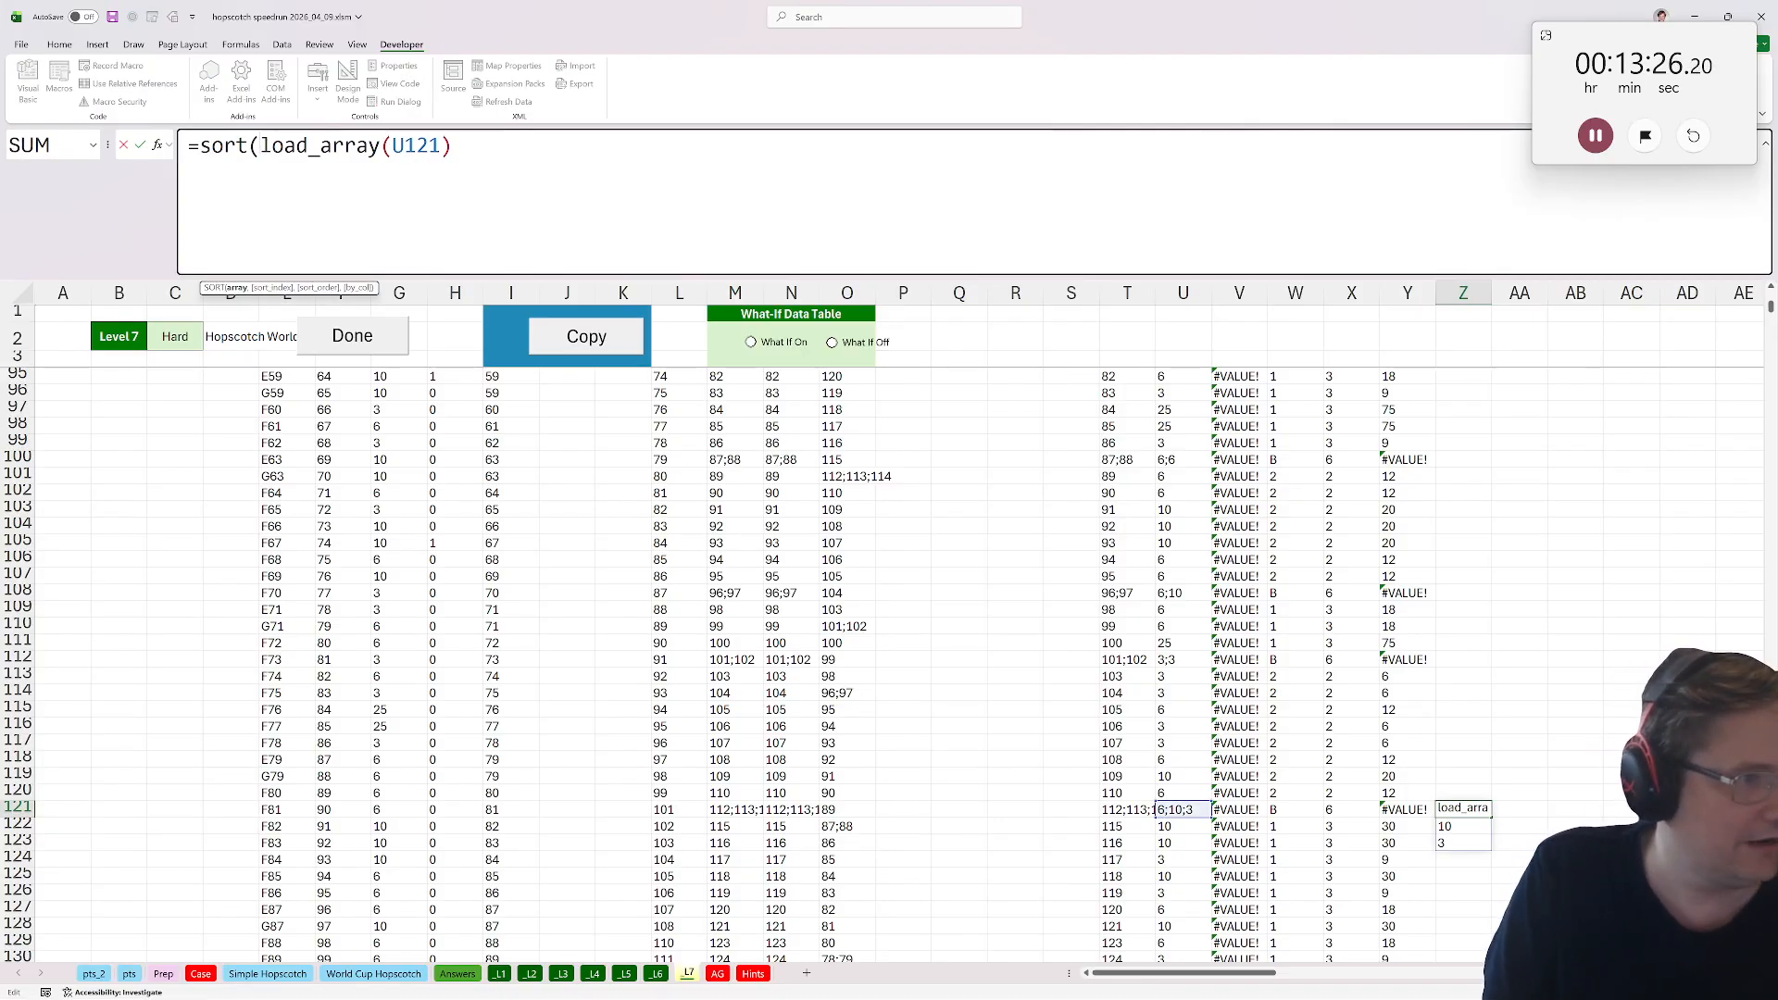
text(,,-1))
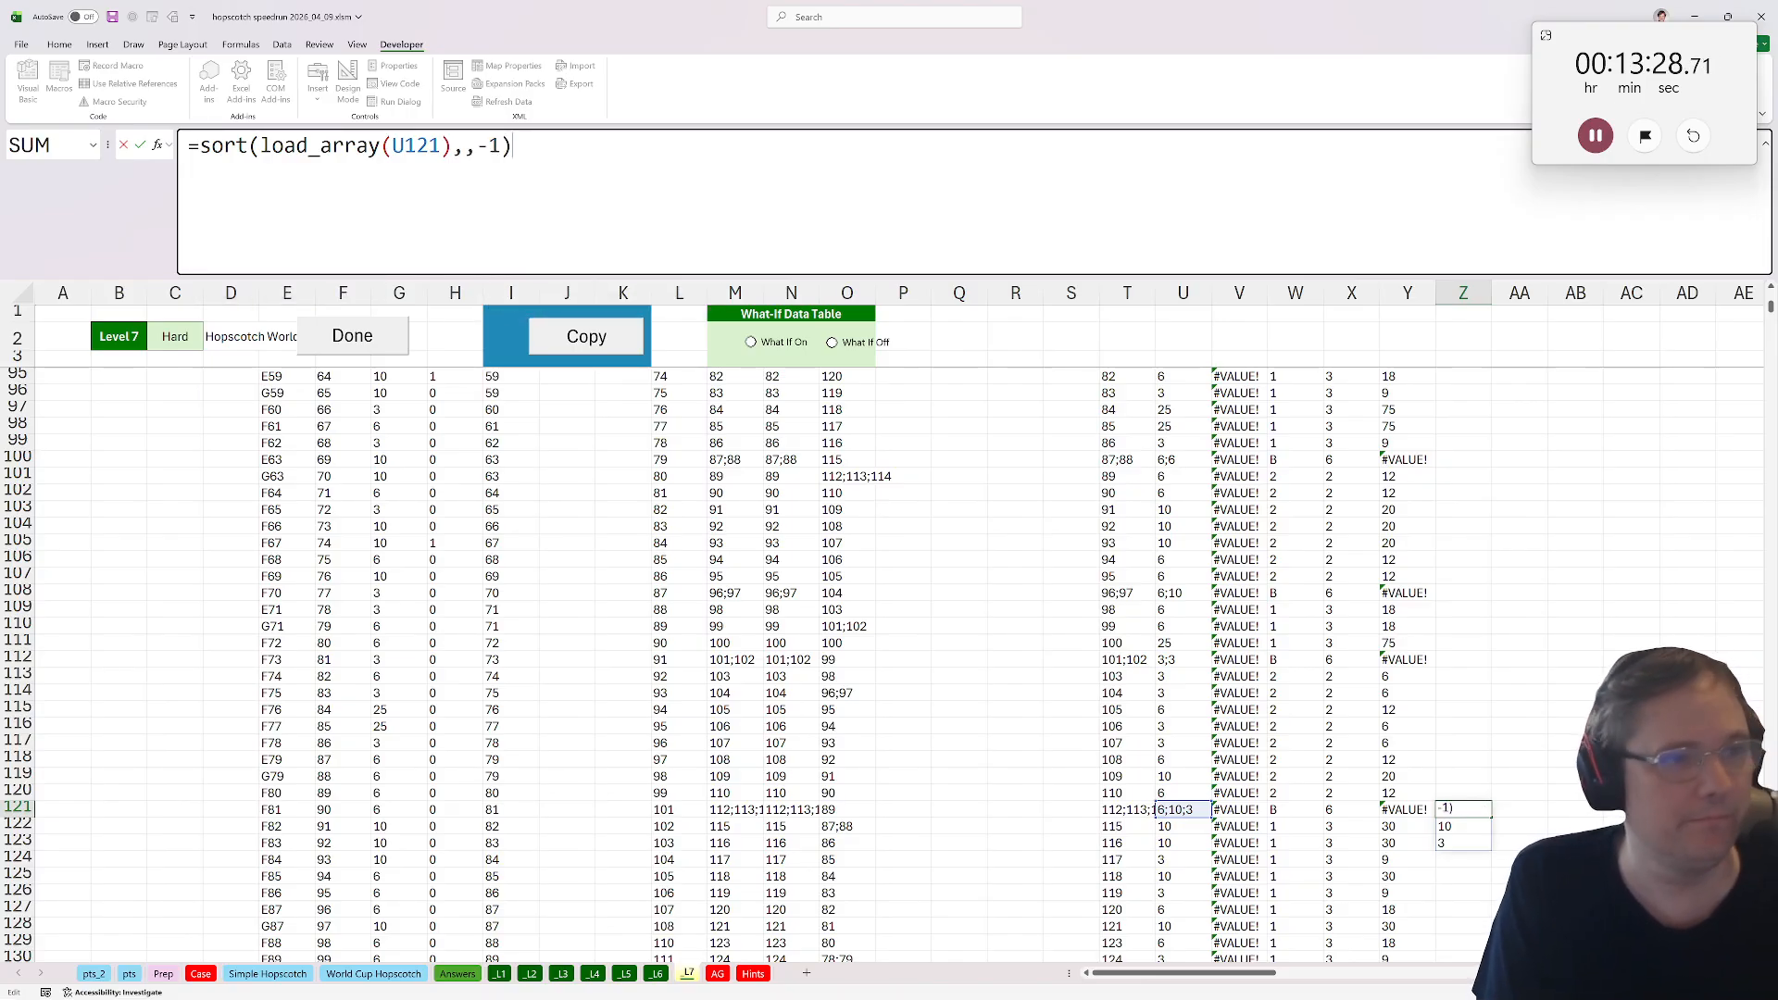
key(ctrl+Return)
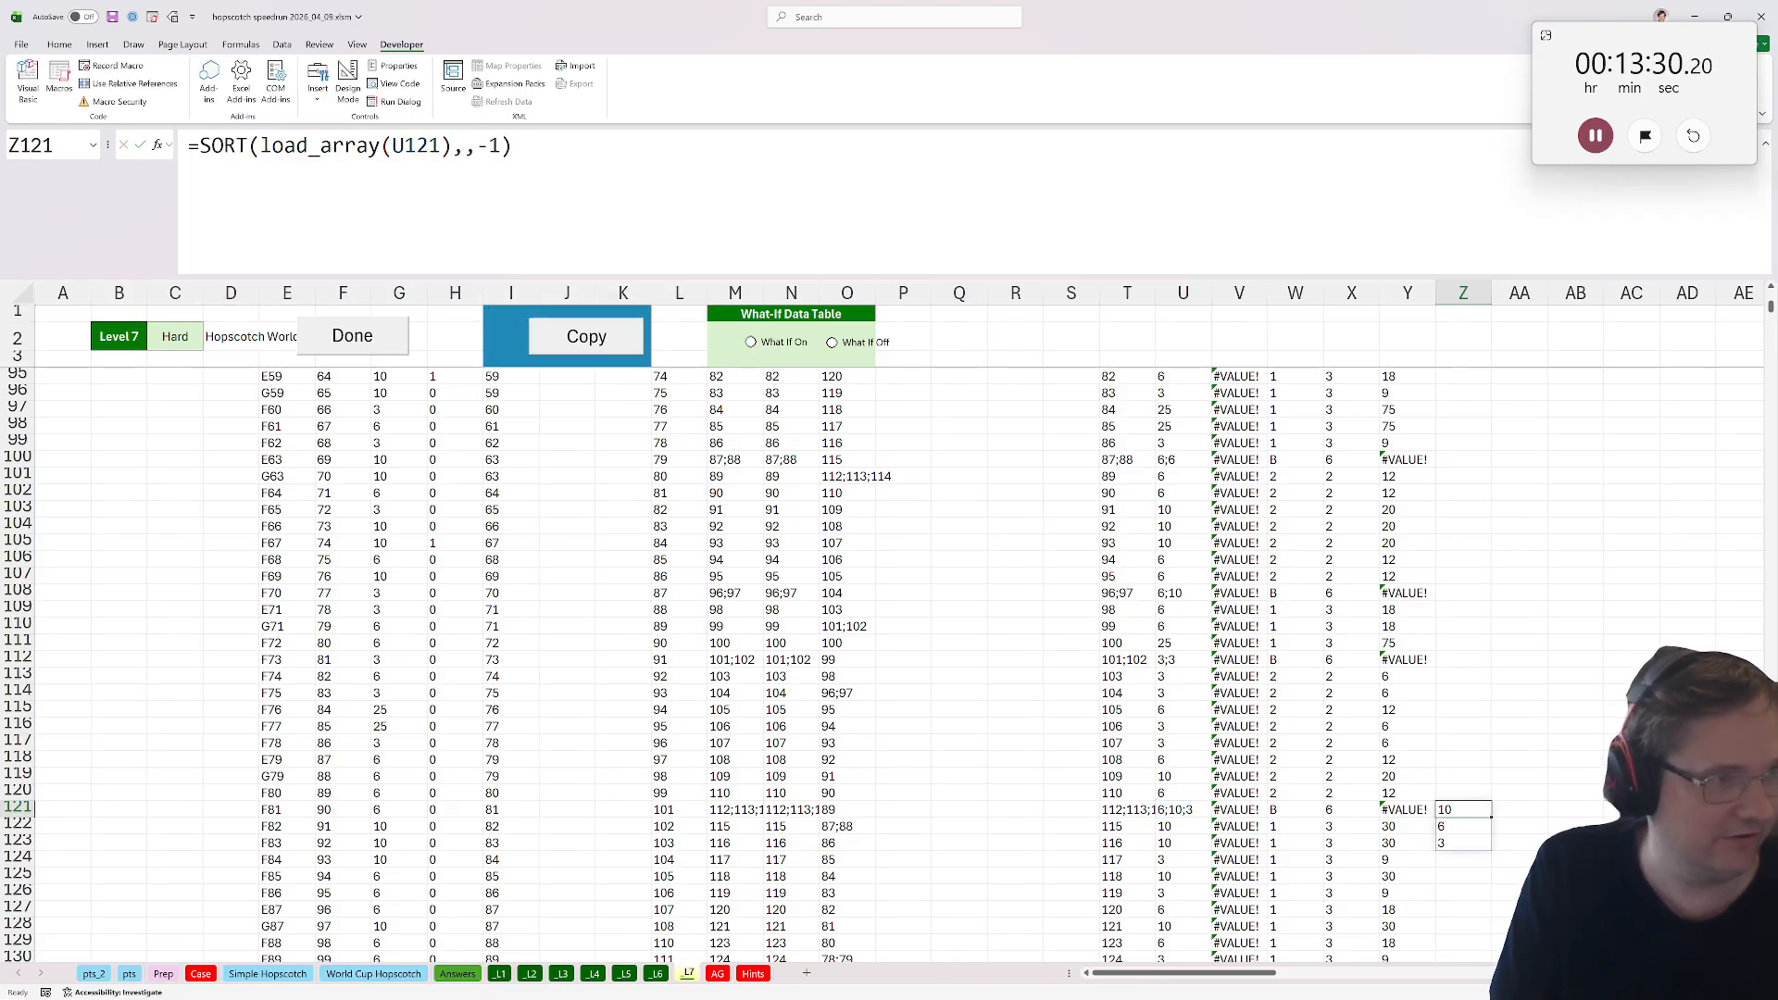
click(200, 146)
text(TAKE()
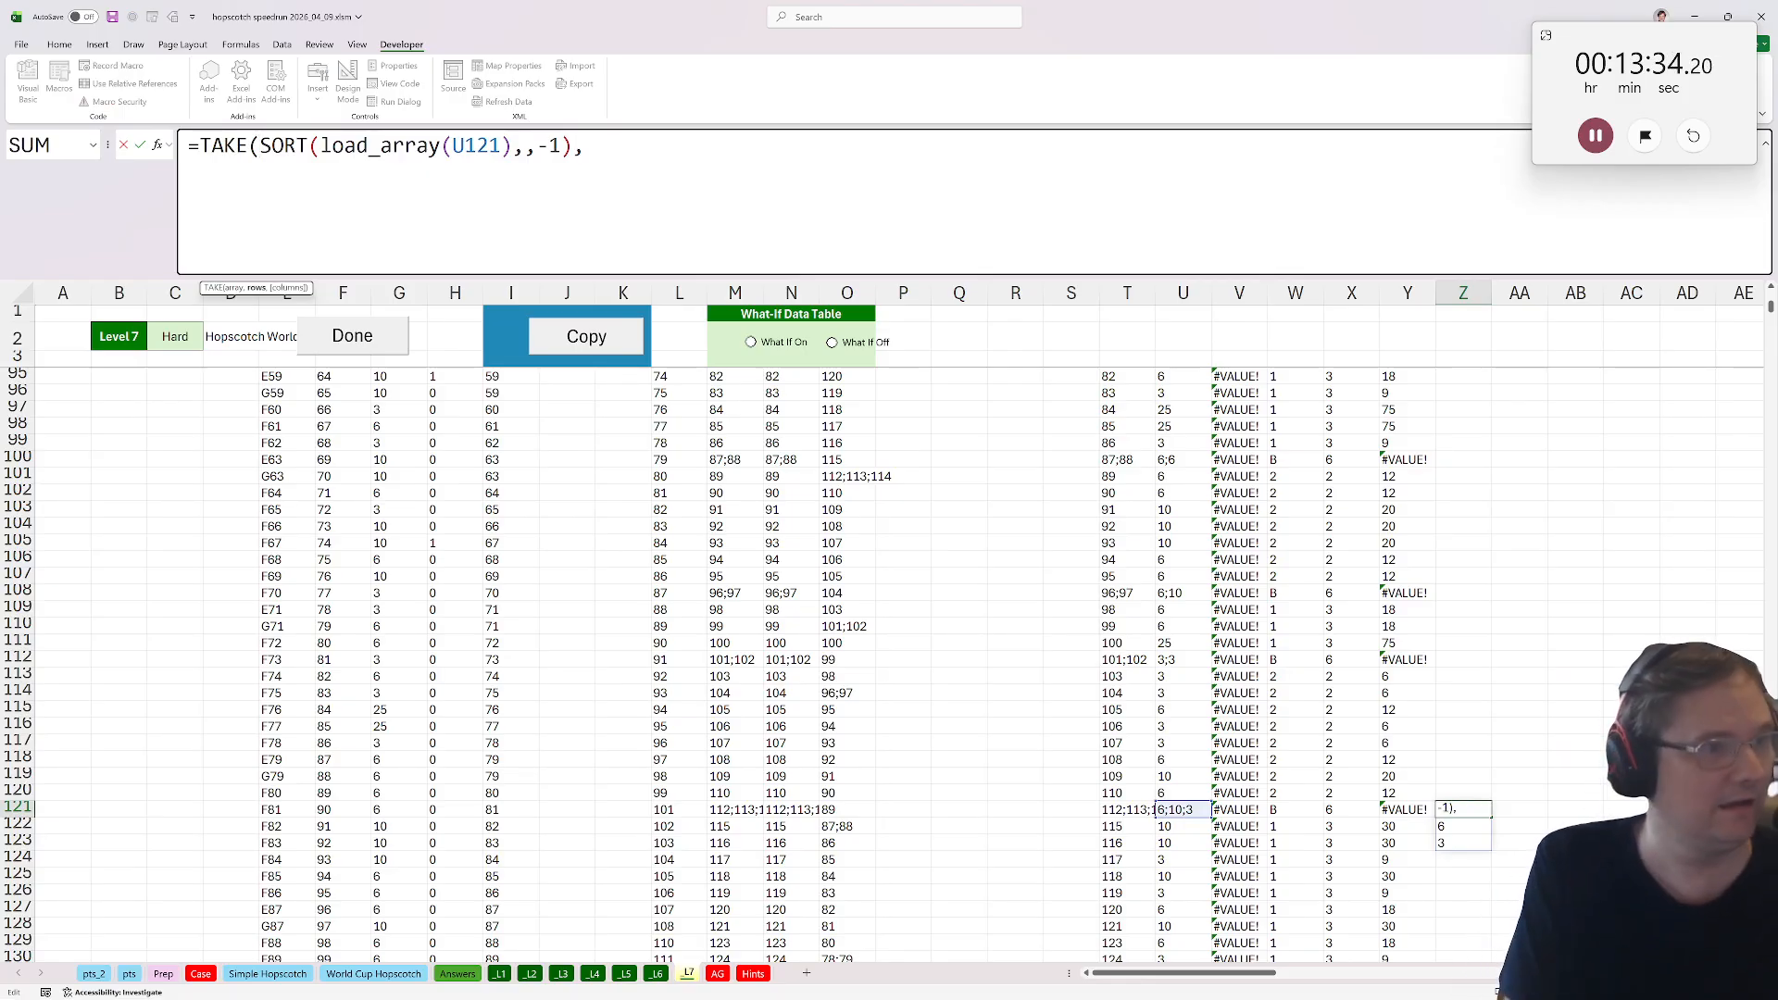
text(,1))
key(Return)
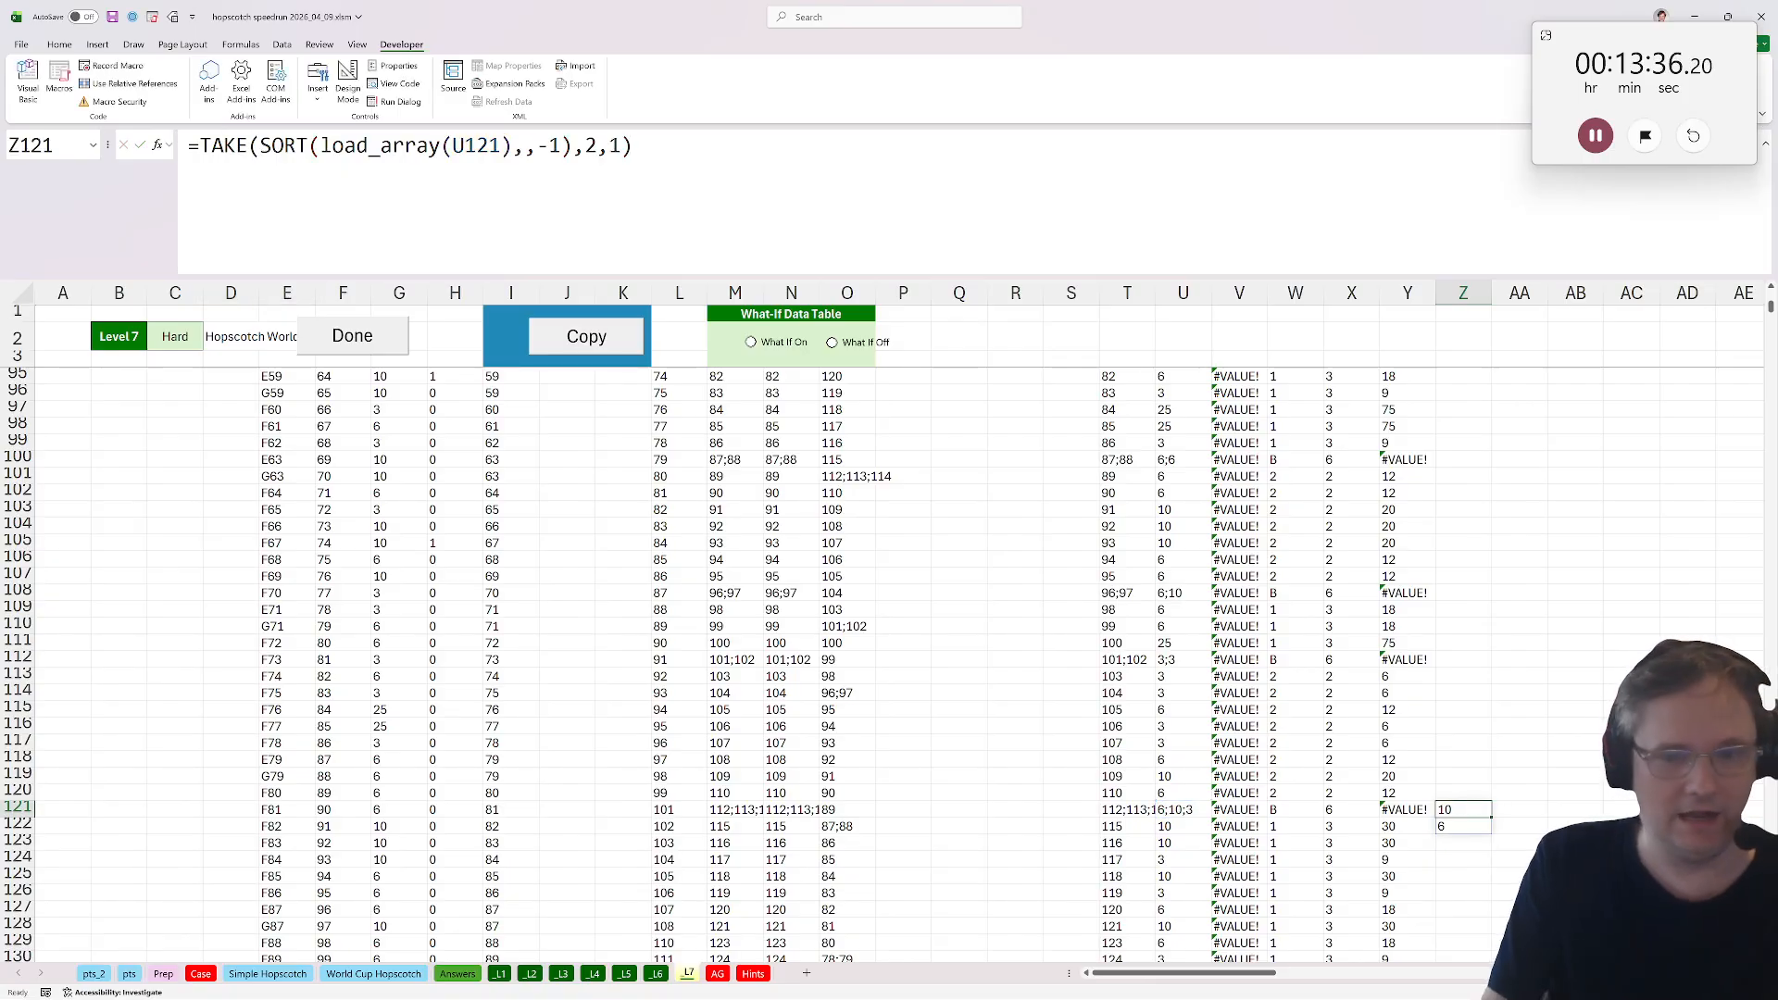
Wrap Z121's formula in SUM to total the two largest base points.
key(F2)
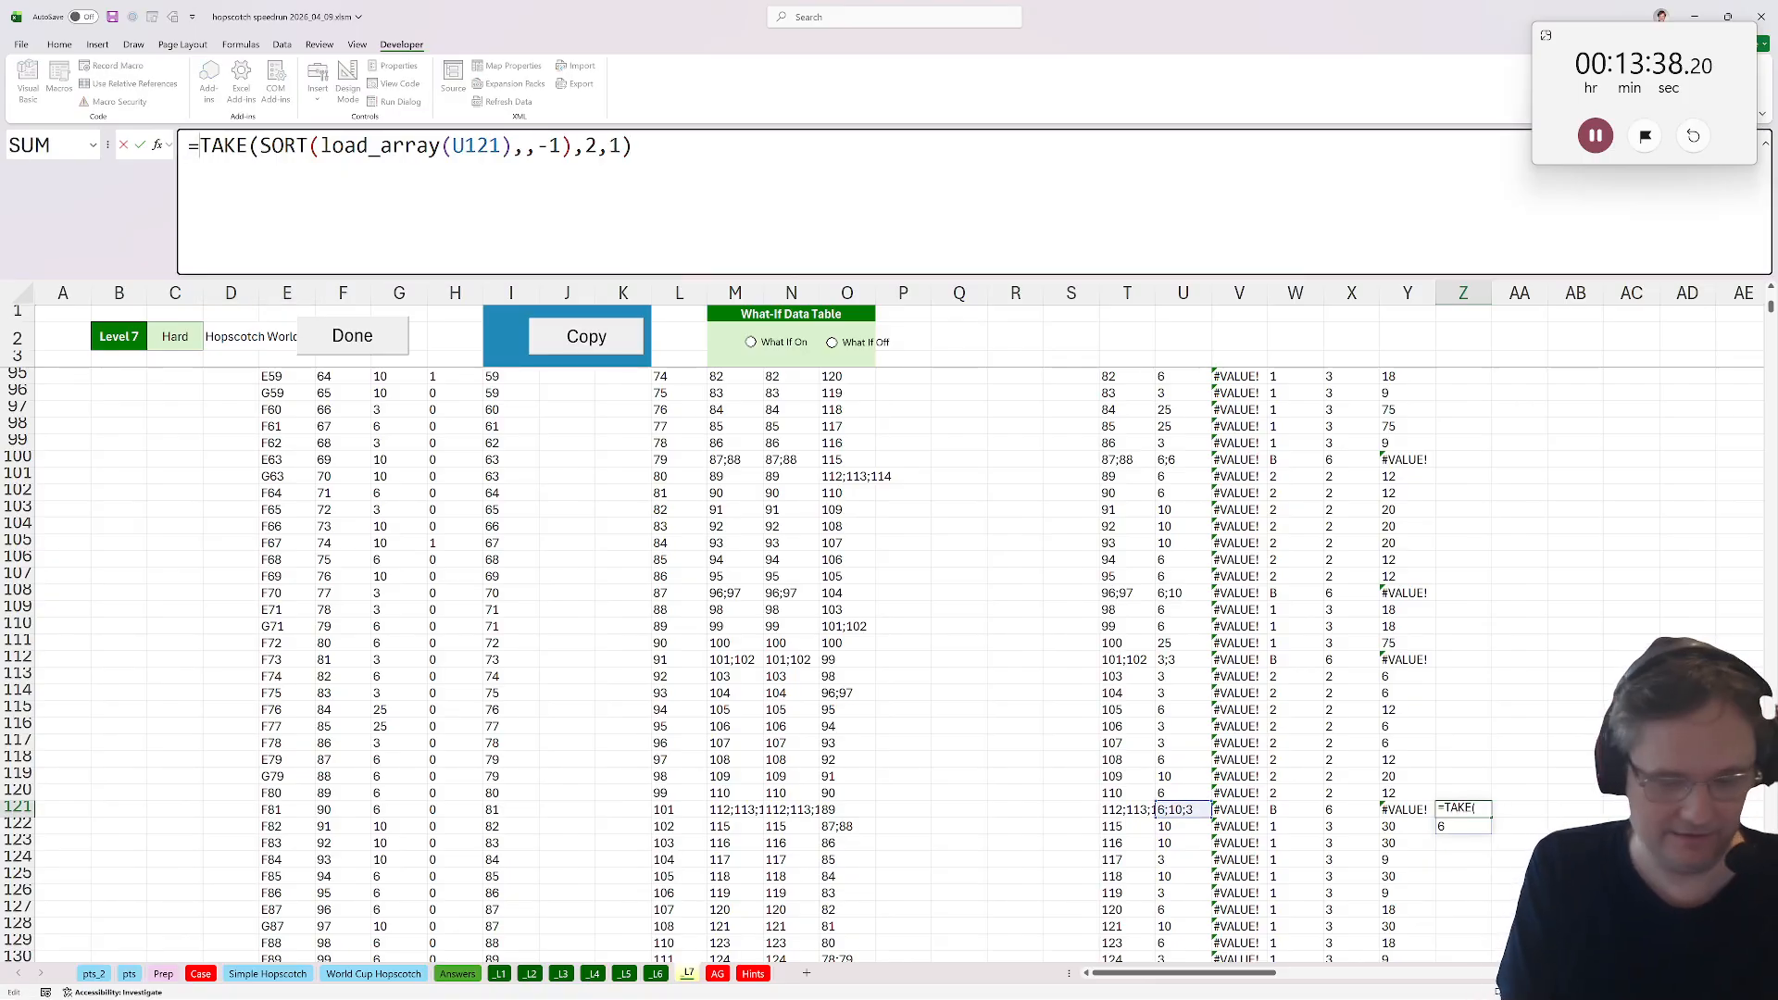
text(suM()
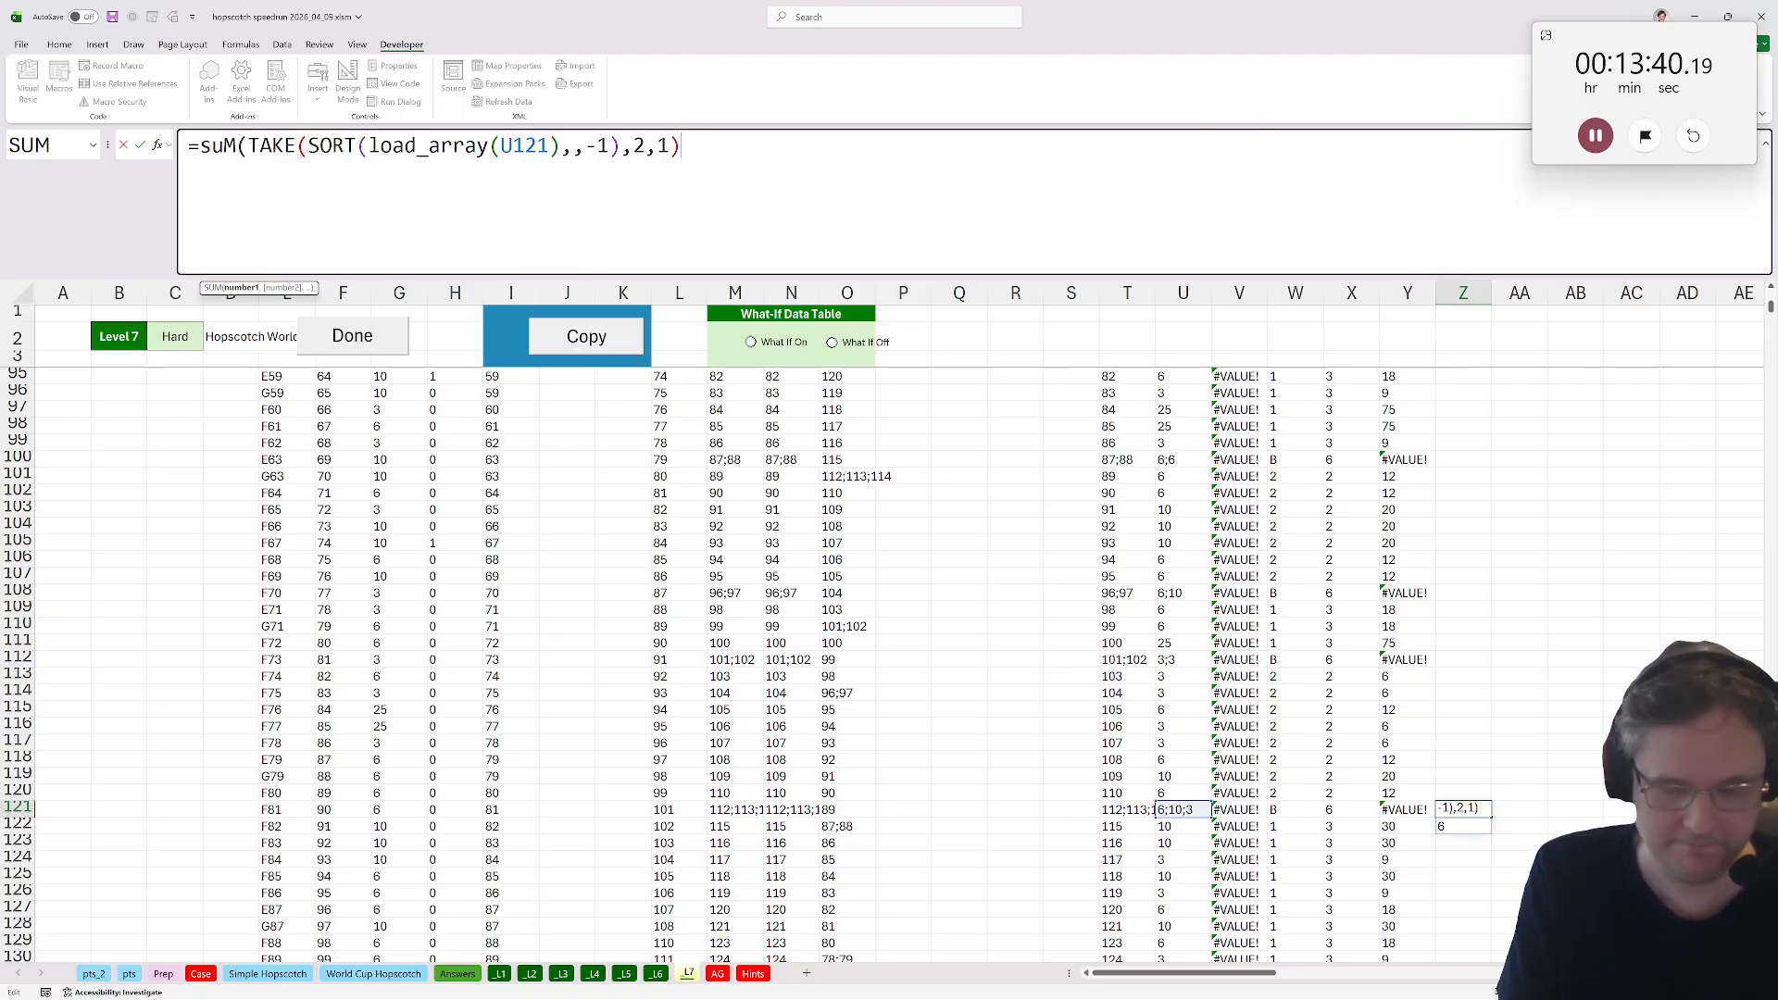
text())
key(Return)
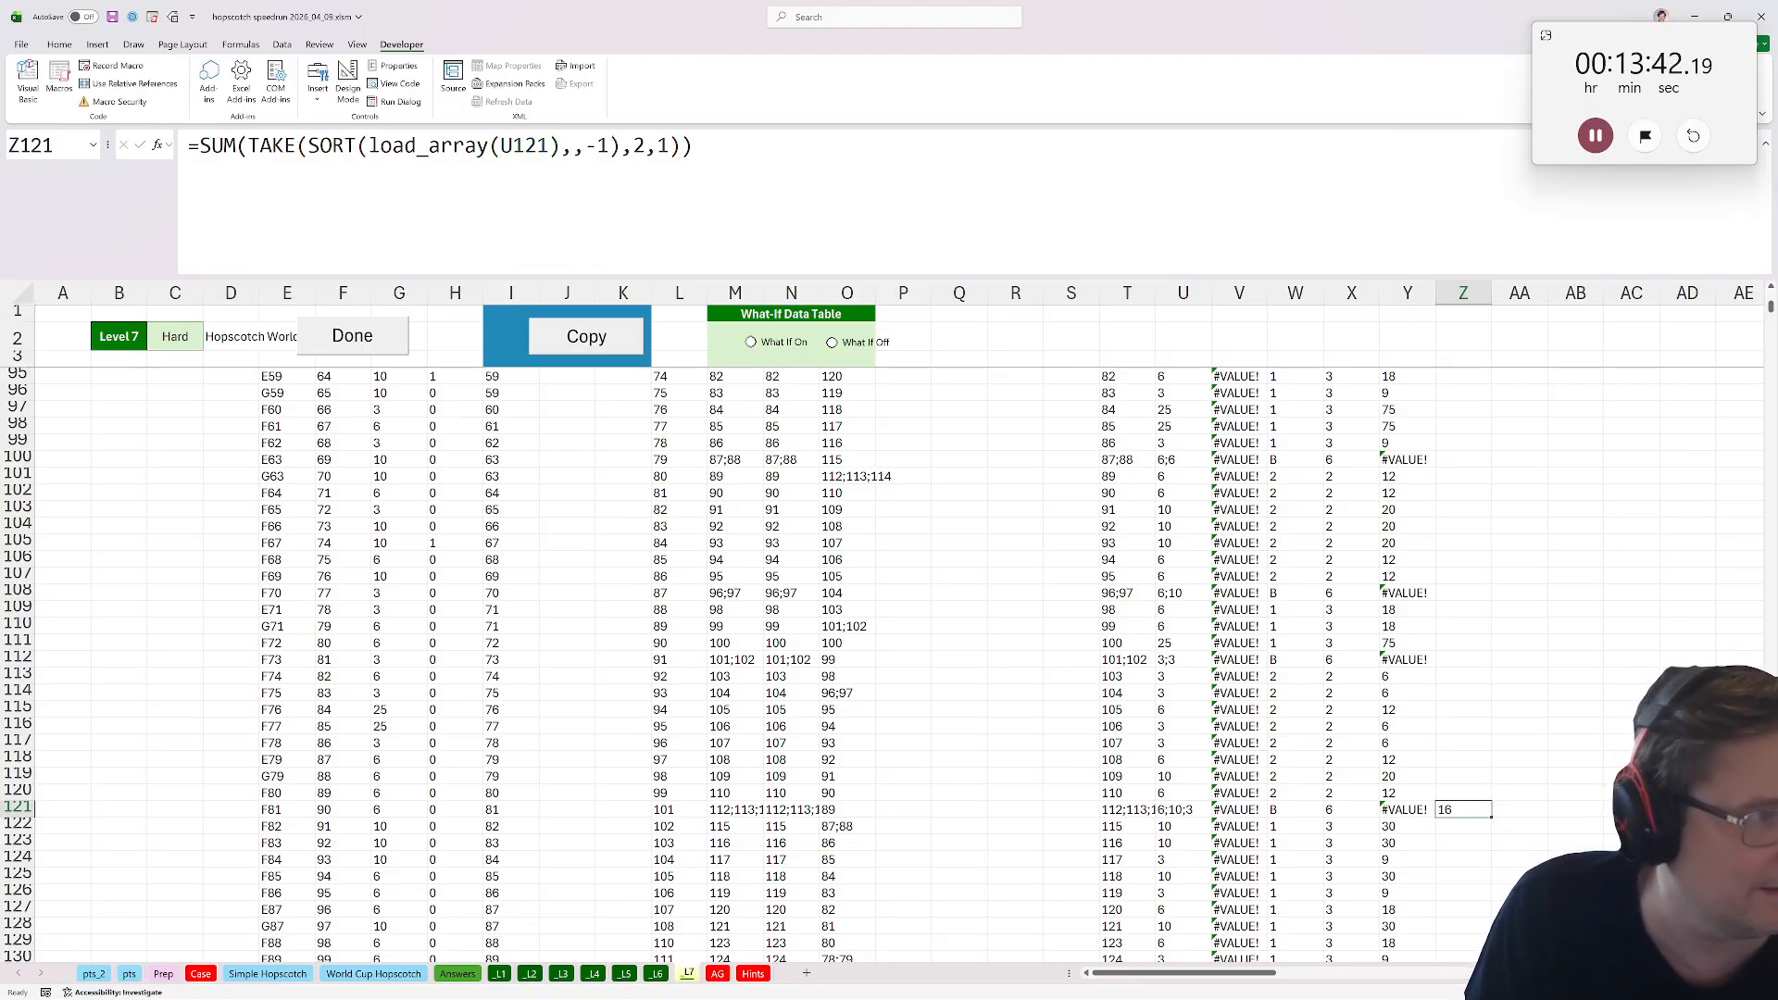
Wrap Z121 in IF(ISNUMBER(U121),U121,…) so single numeric base points are returned directly.
key(F2)
text(if()
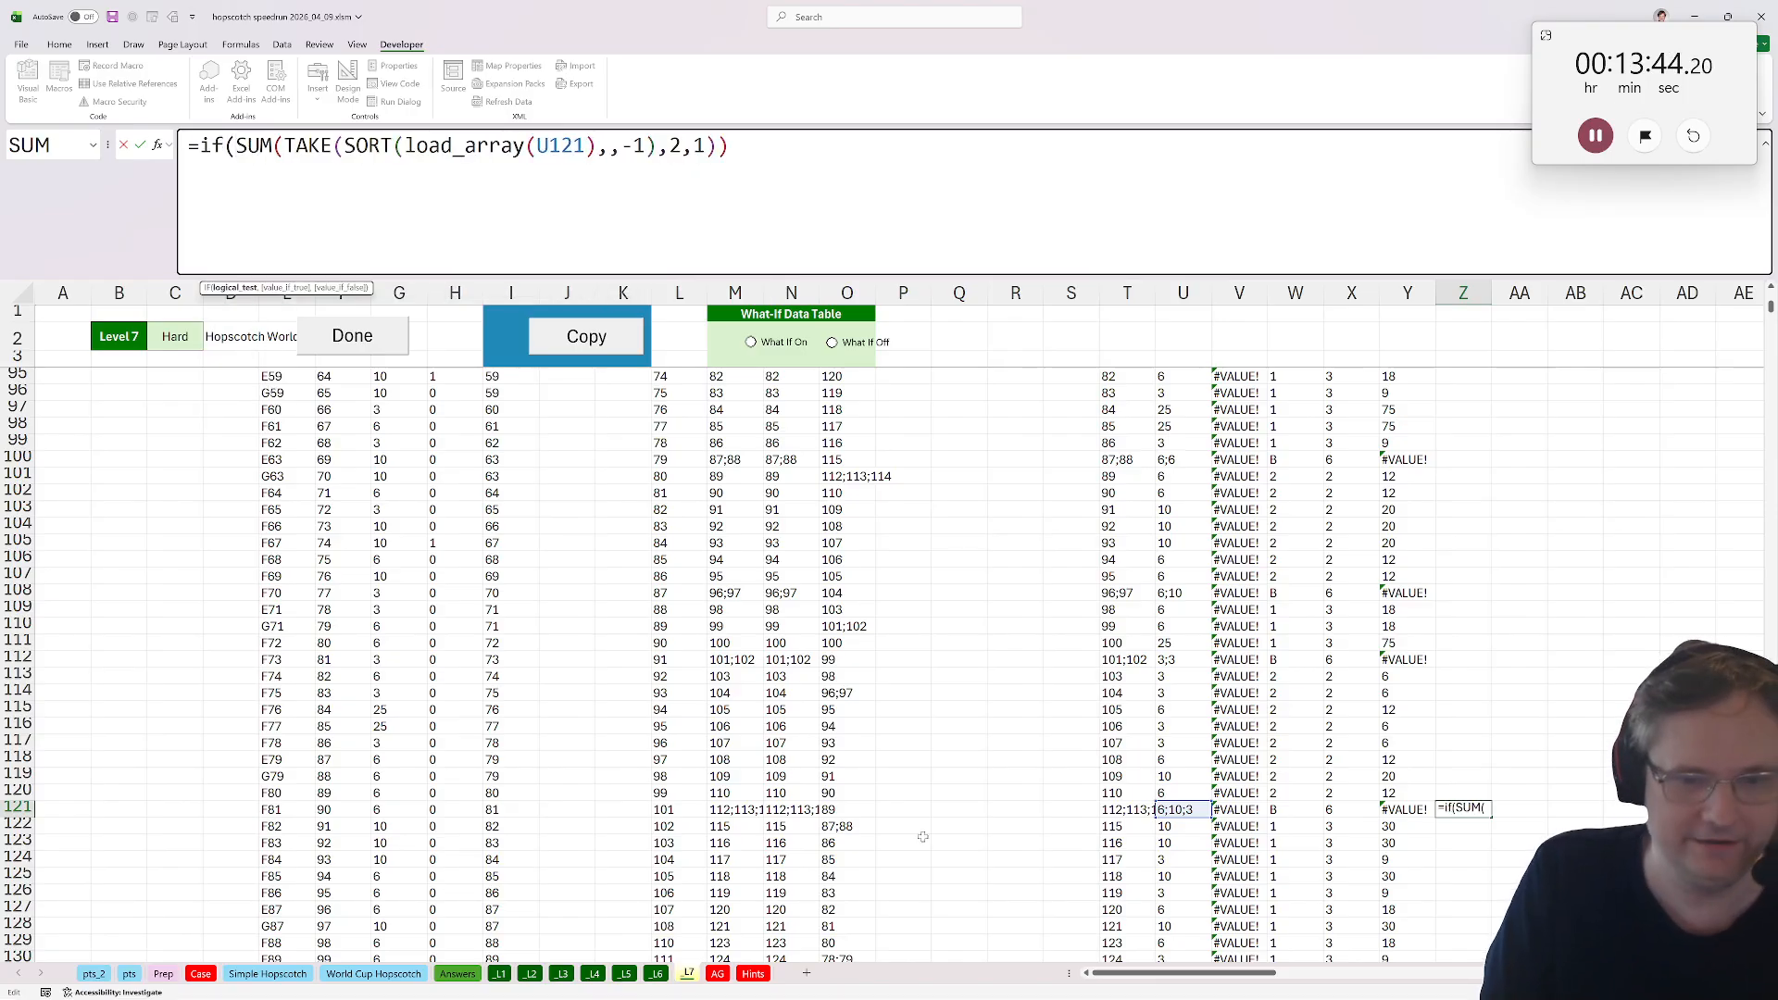
text(isnumber()
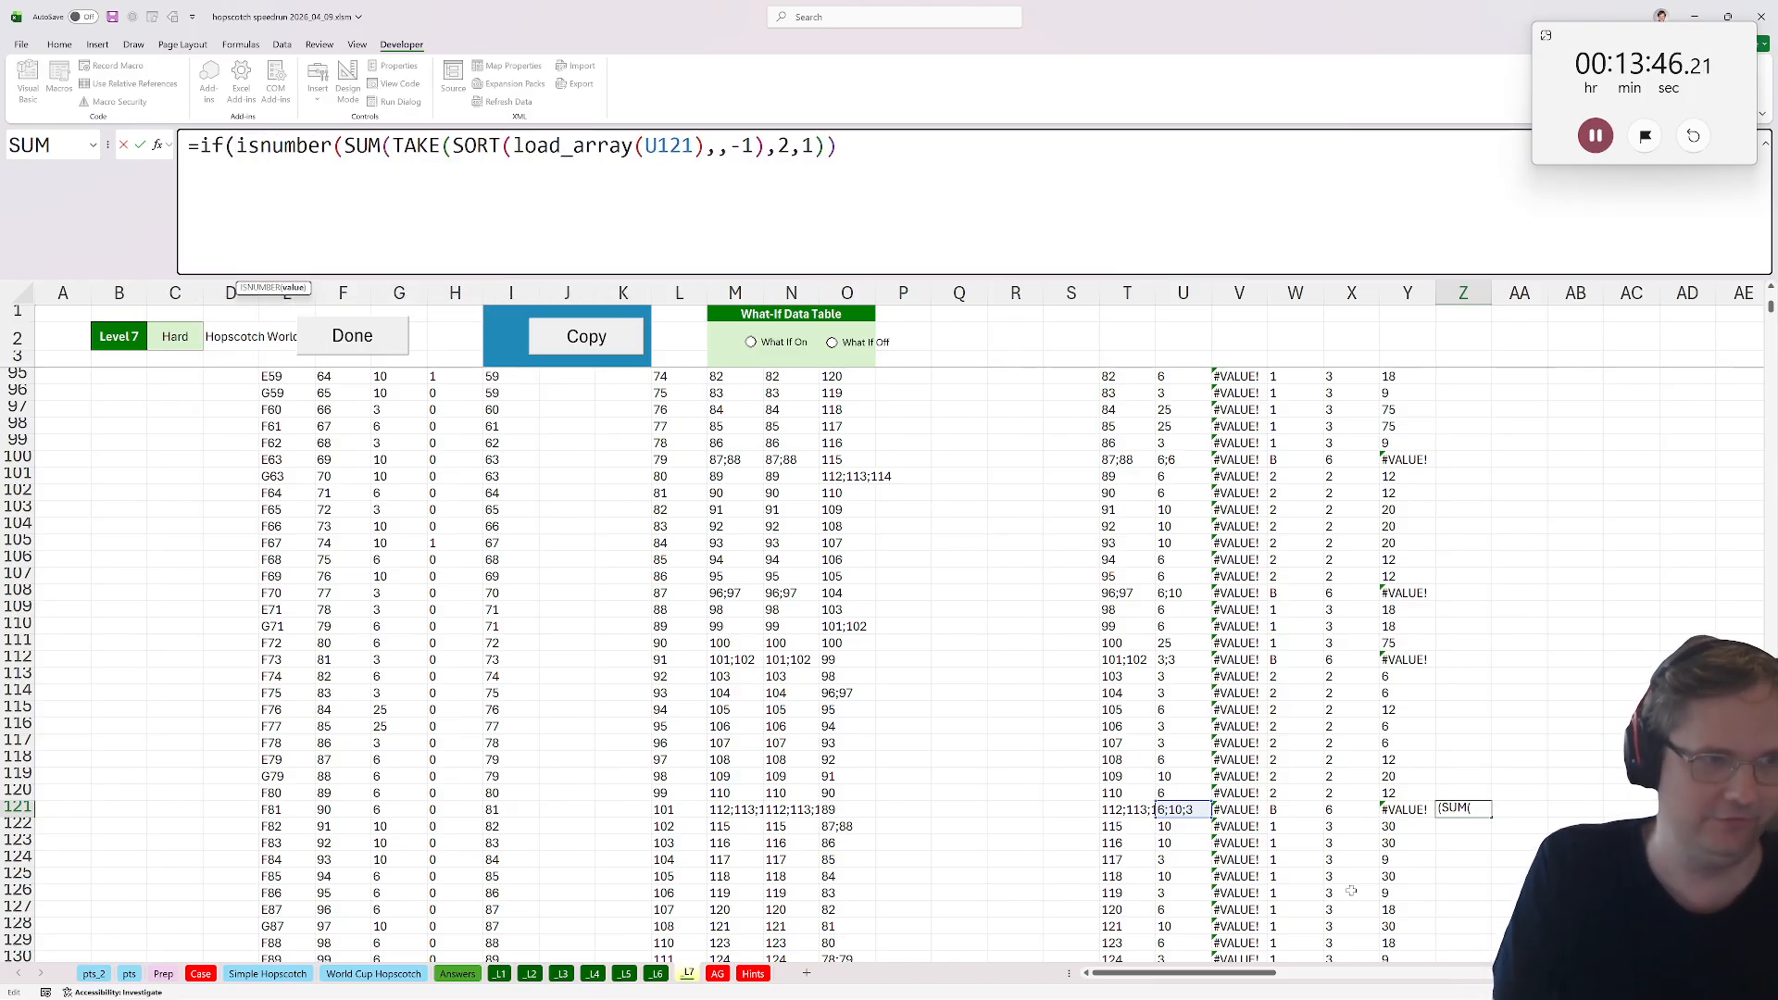
click(1162, 811)
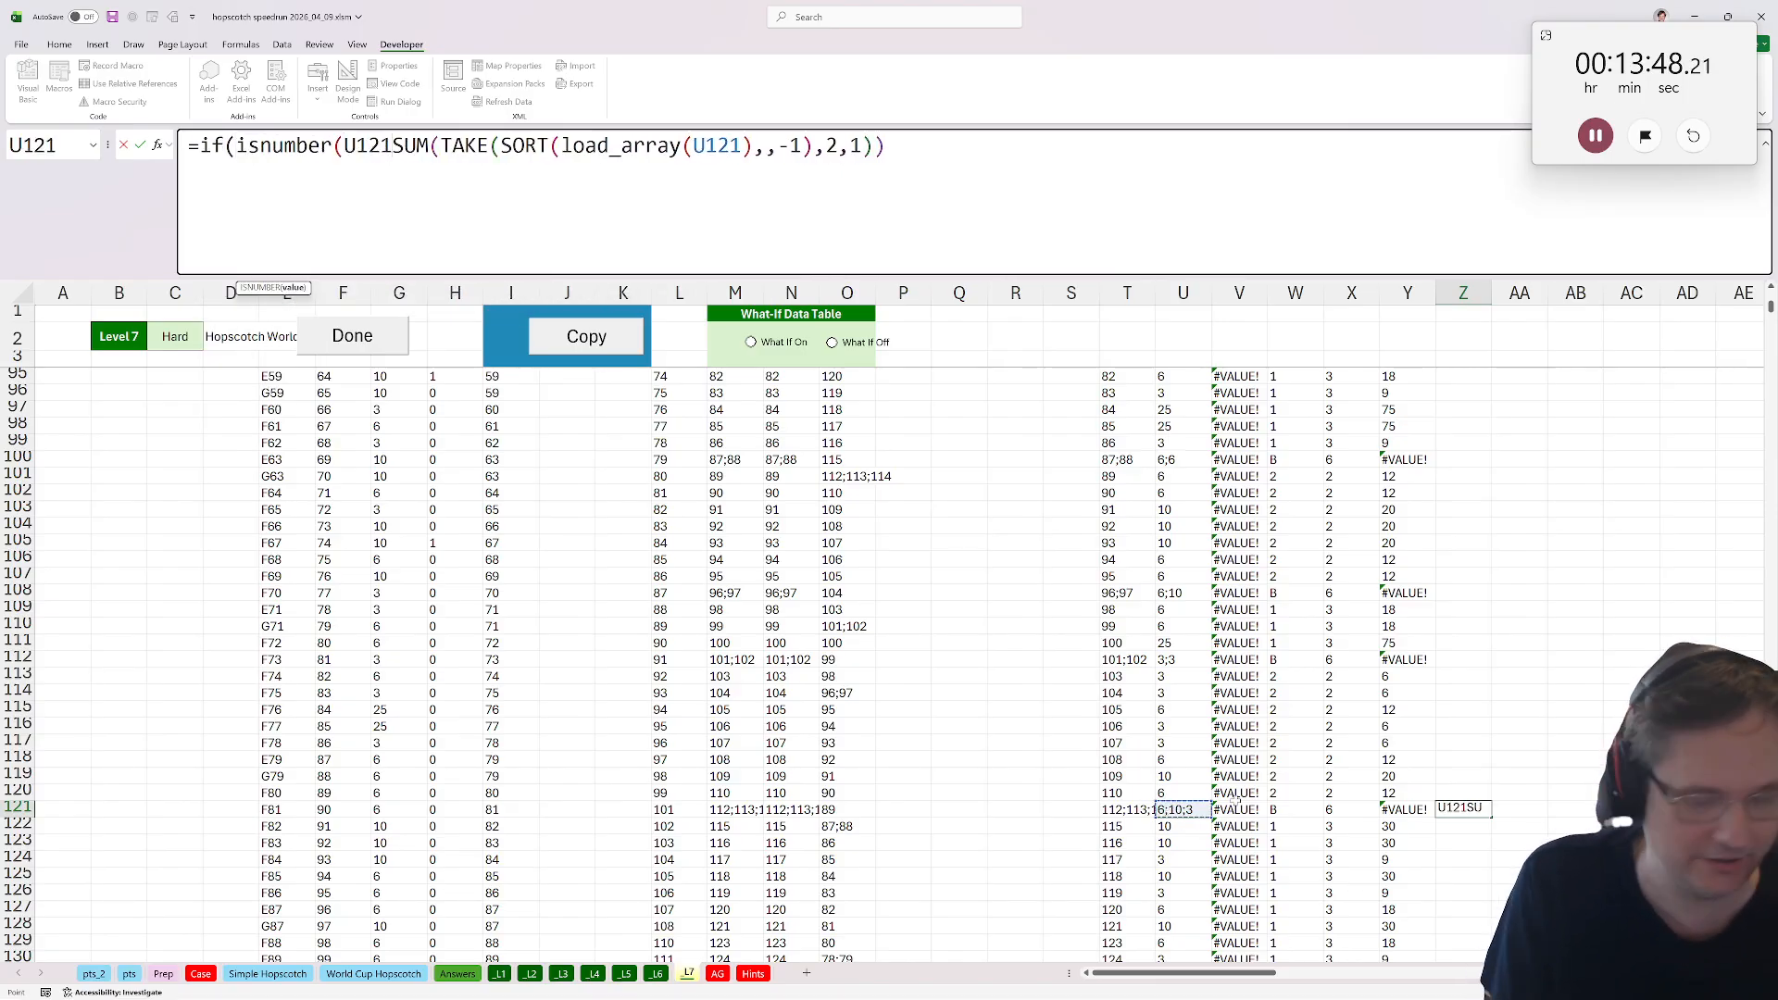
text(),U121,)
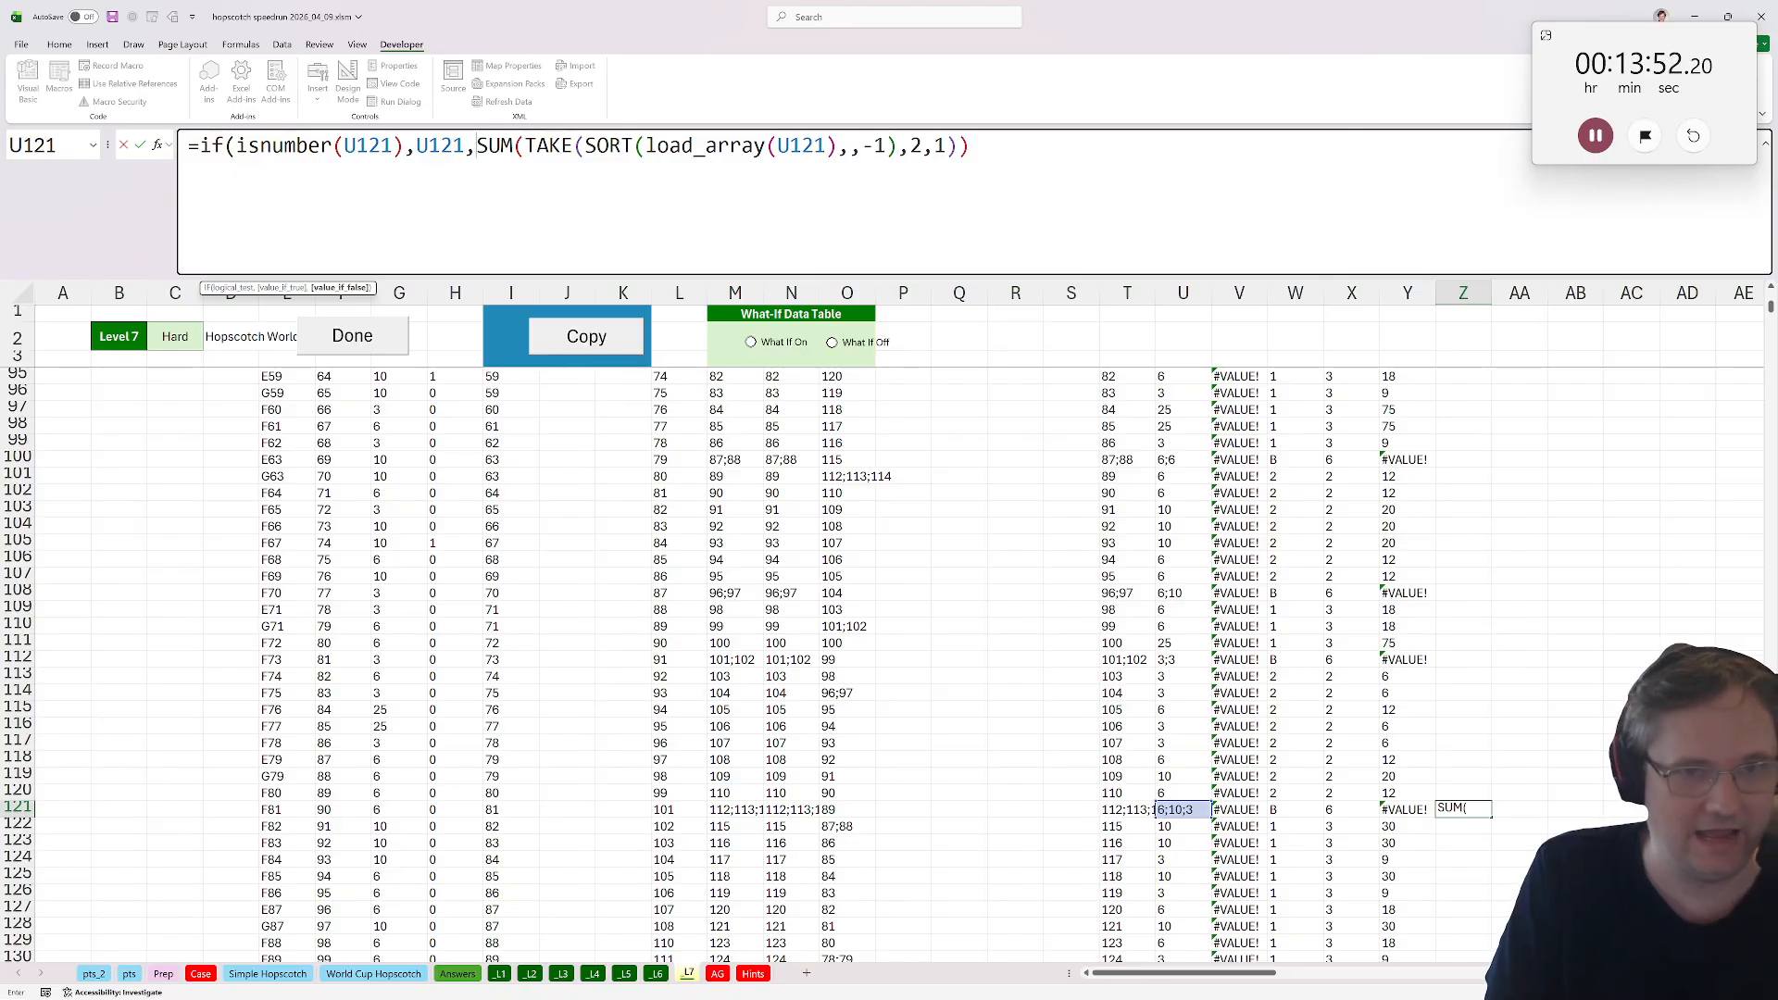
key(ctrl+Return)
Copy Z121's formula and fill it down the whole Z column.
key(ctrl+c)
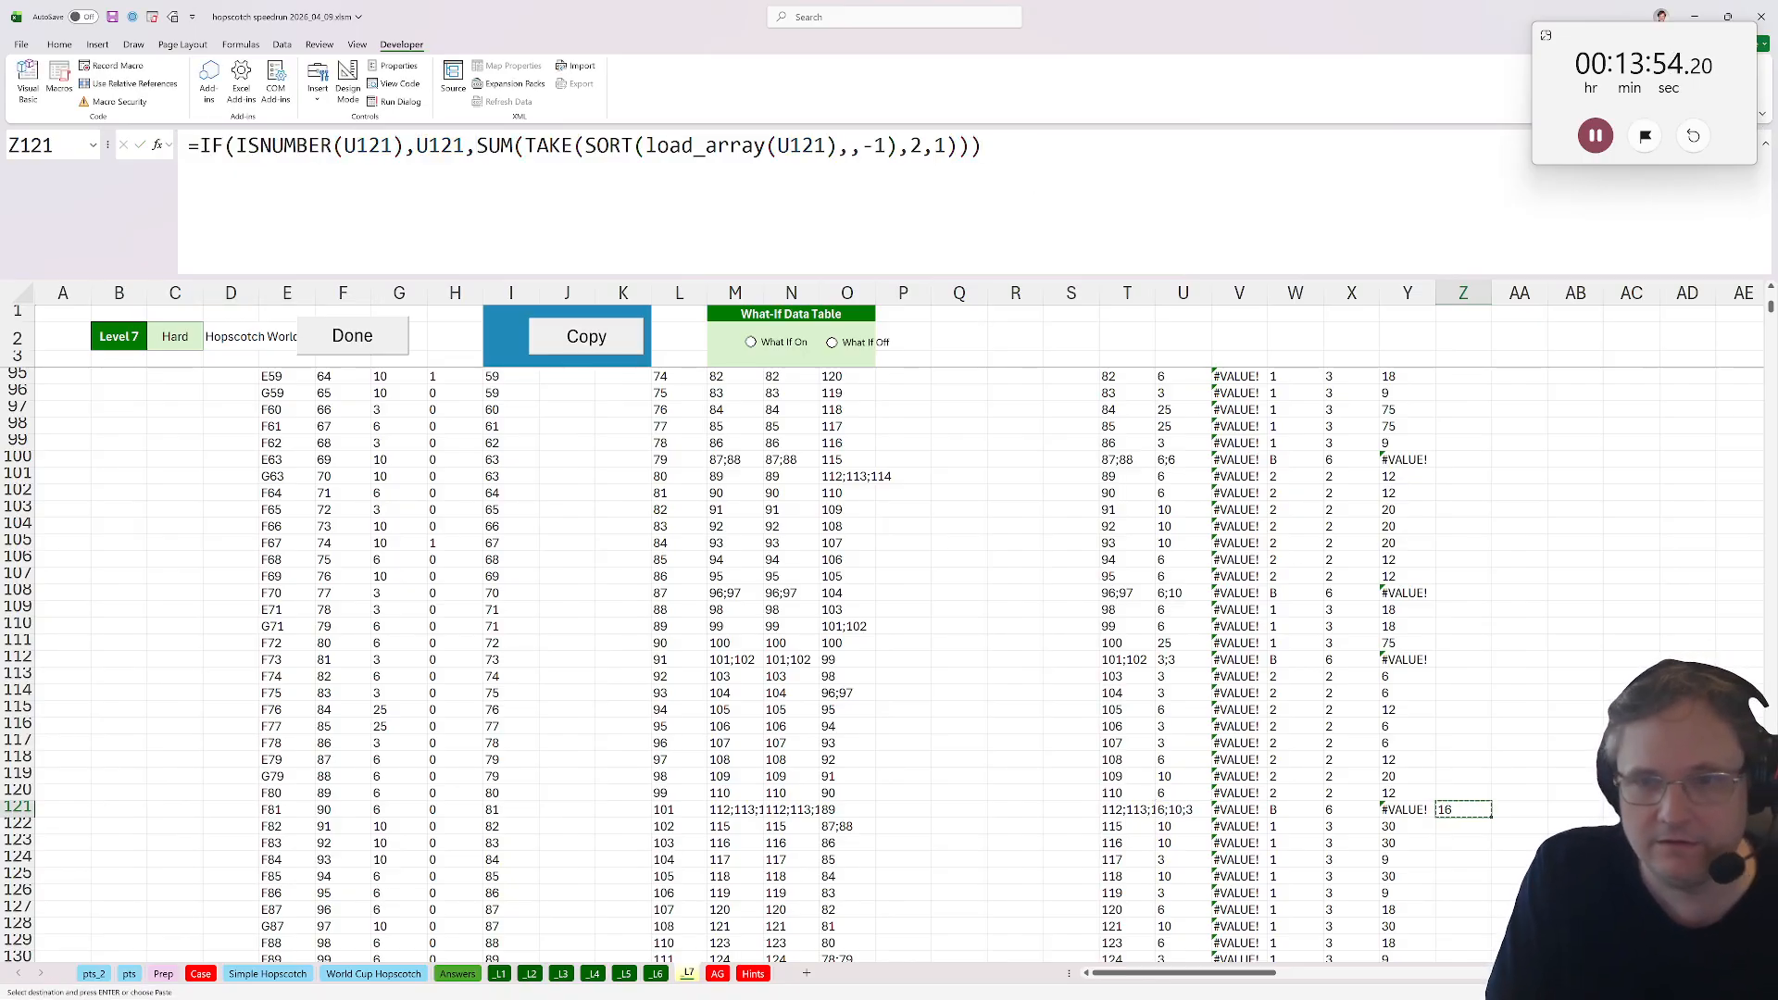
double_click(1490, 818)
click(1455, 812)
key(ctrl+c)
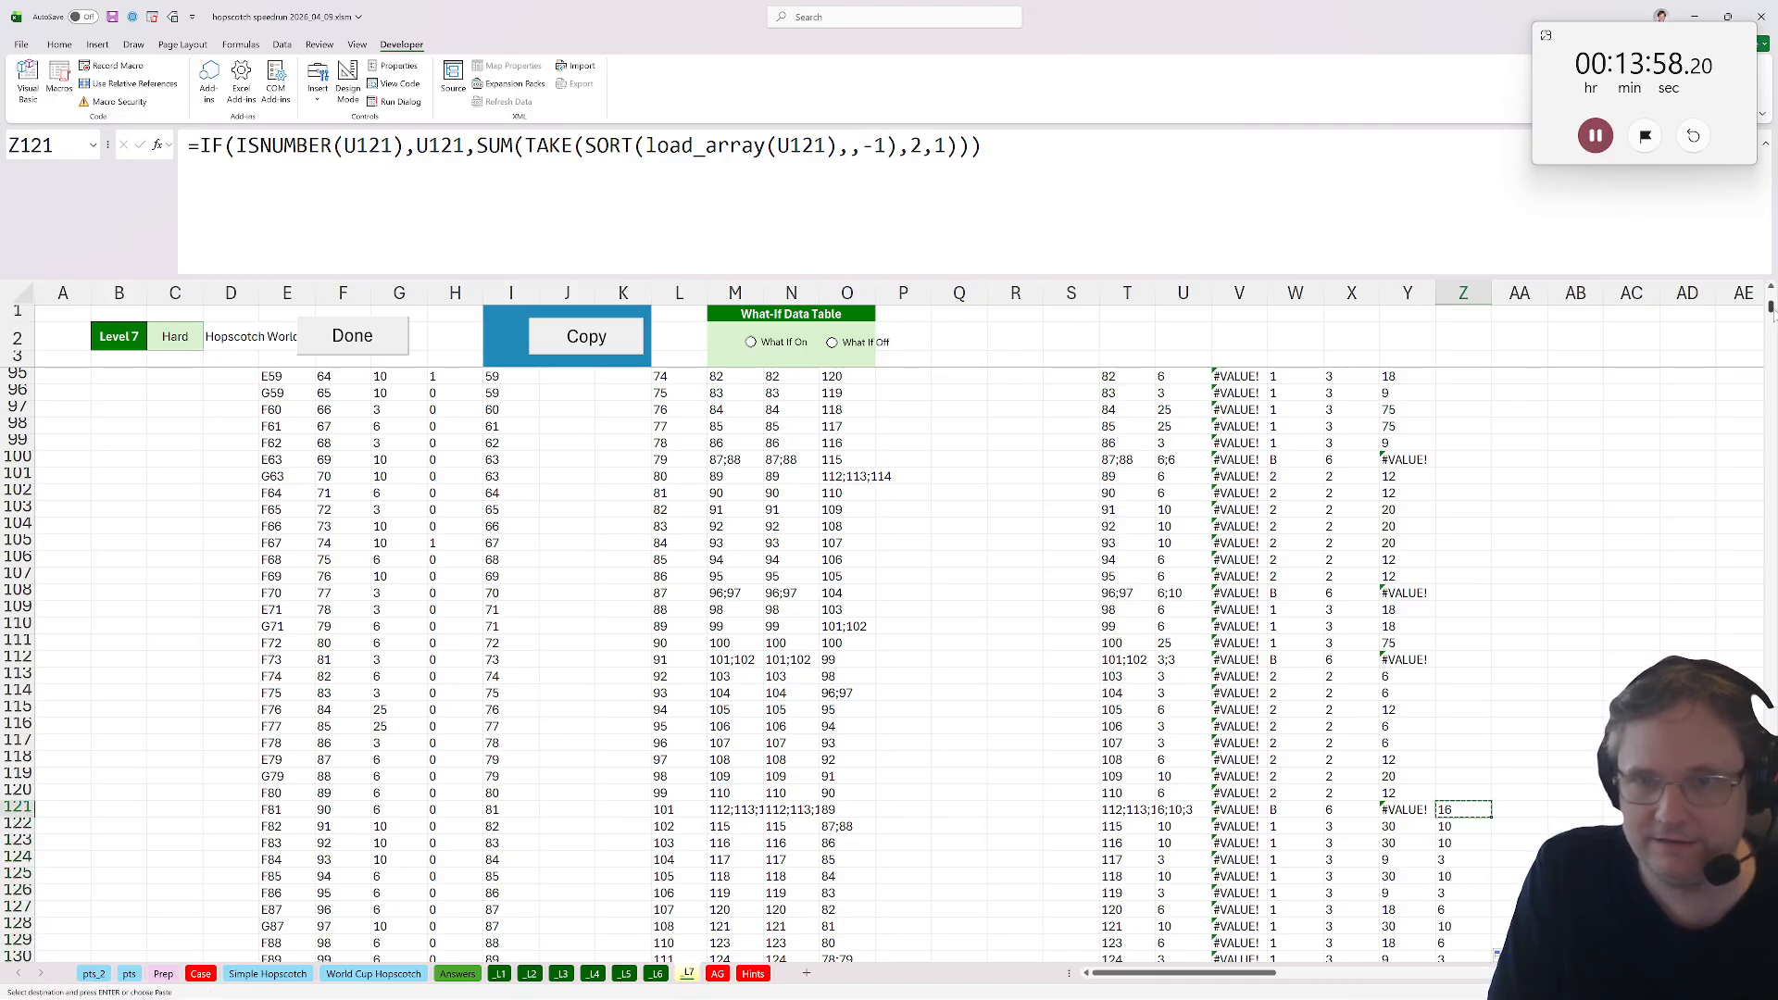
Label the new column Z header in row 31 as Pts2.
drag(1772, 310, 1772, 290)
scroll(1469, 727, down, 4)
shift+click(1456, 713)
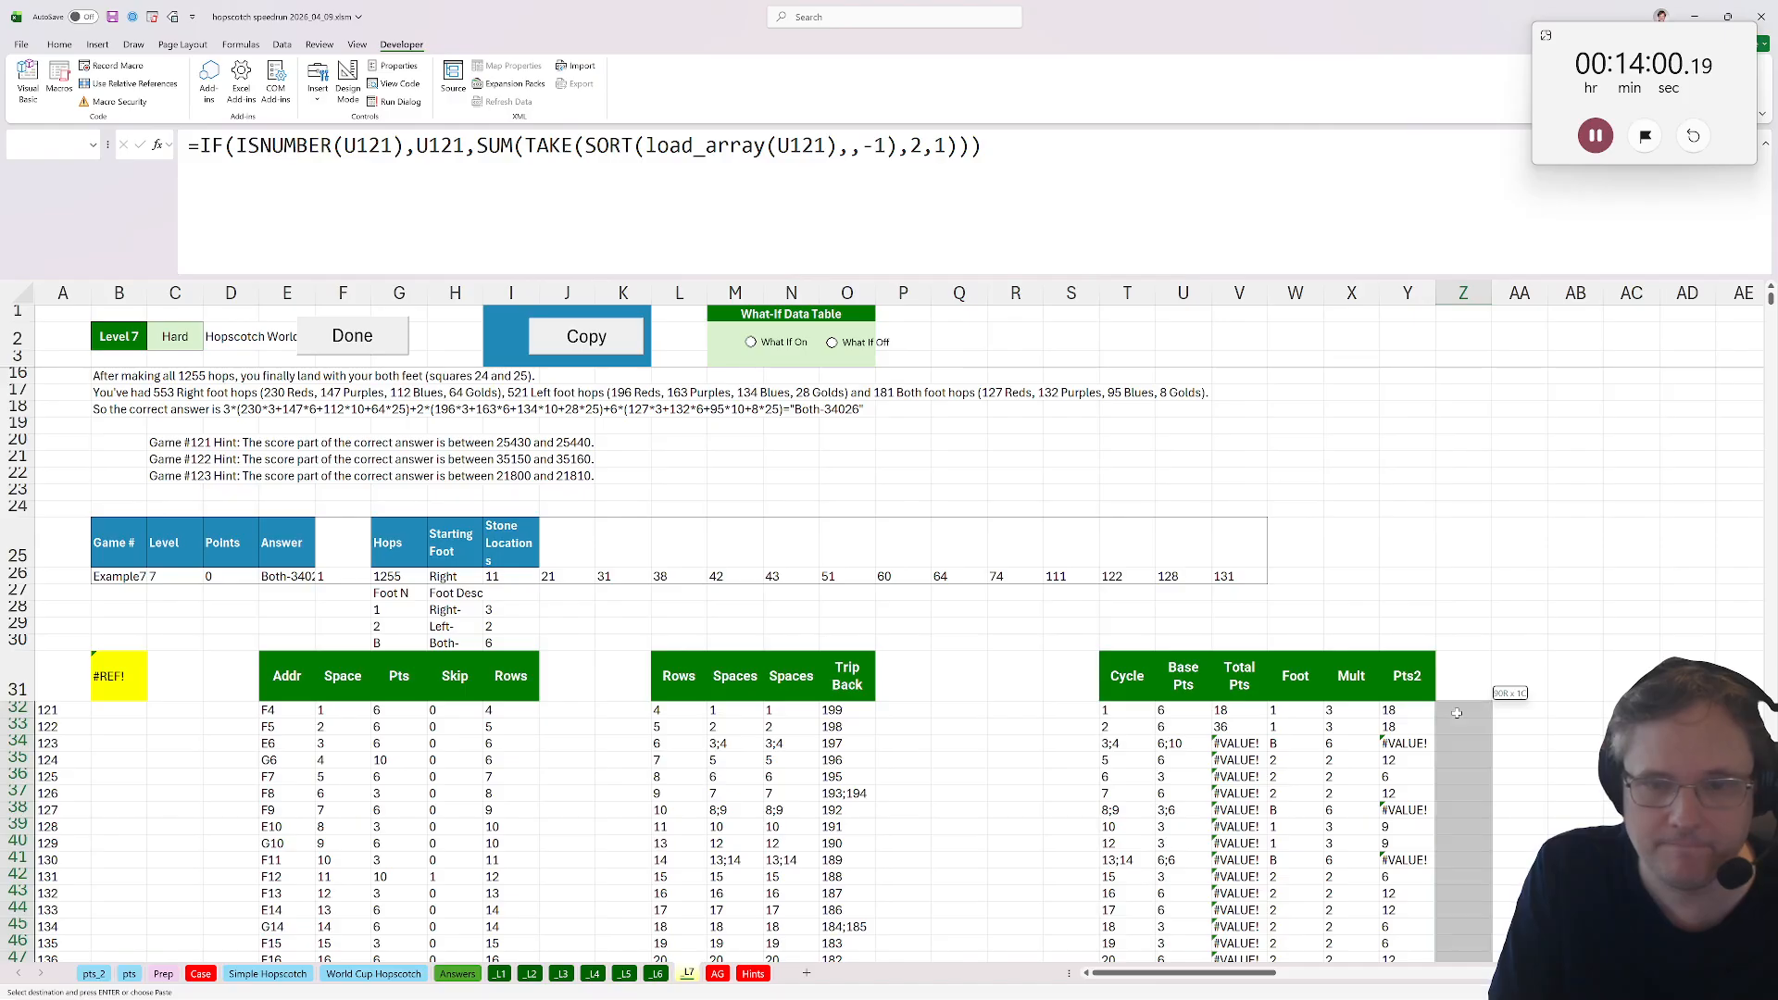
key(Return)
click(1452, 675)
text(Pts)
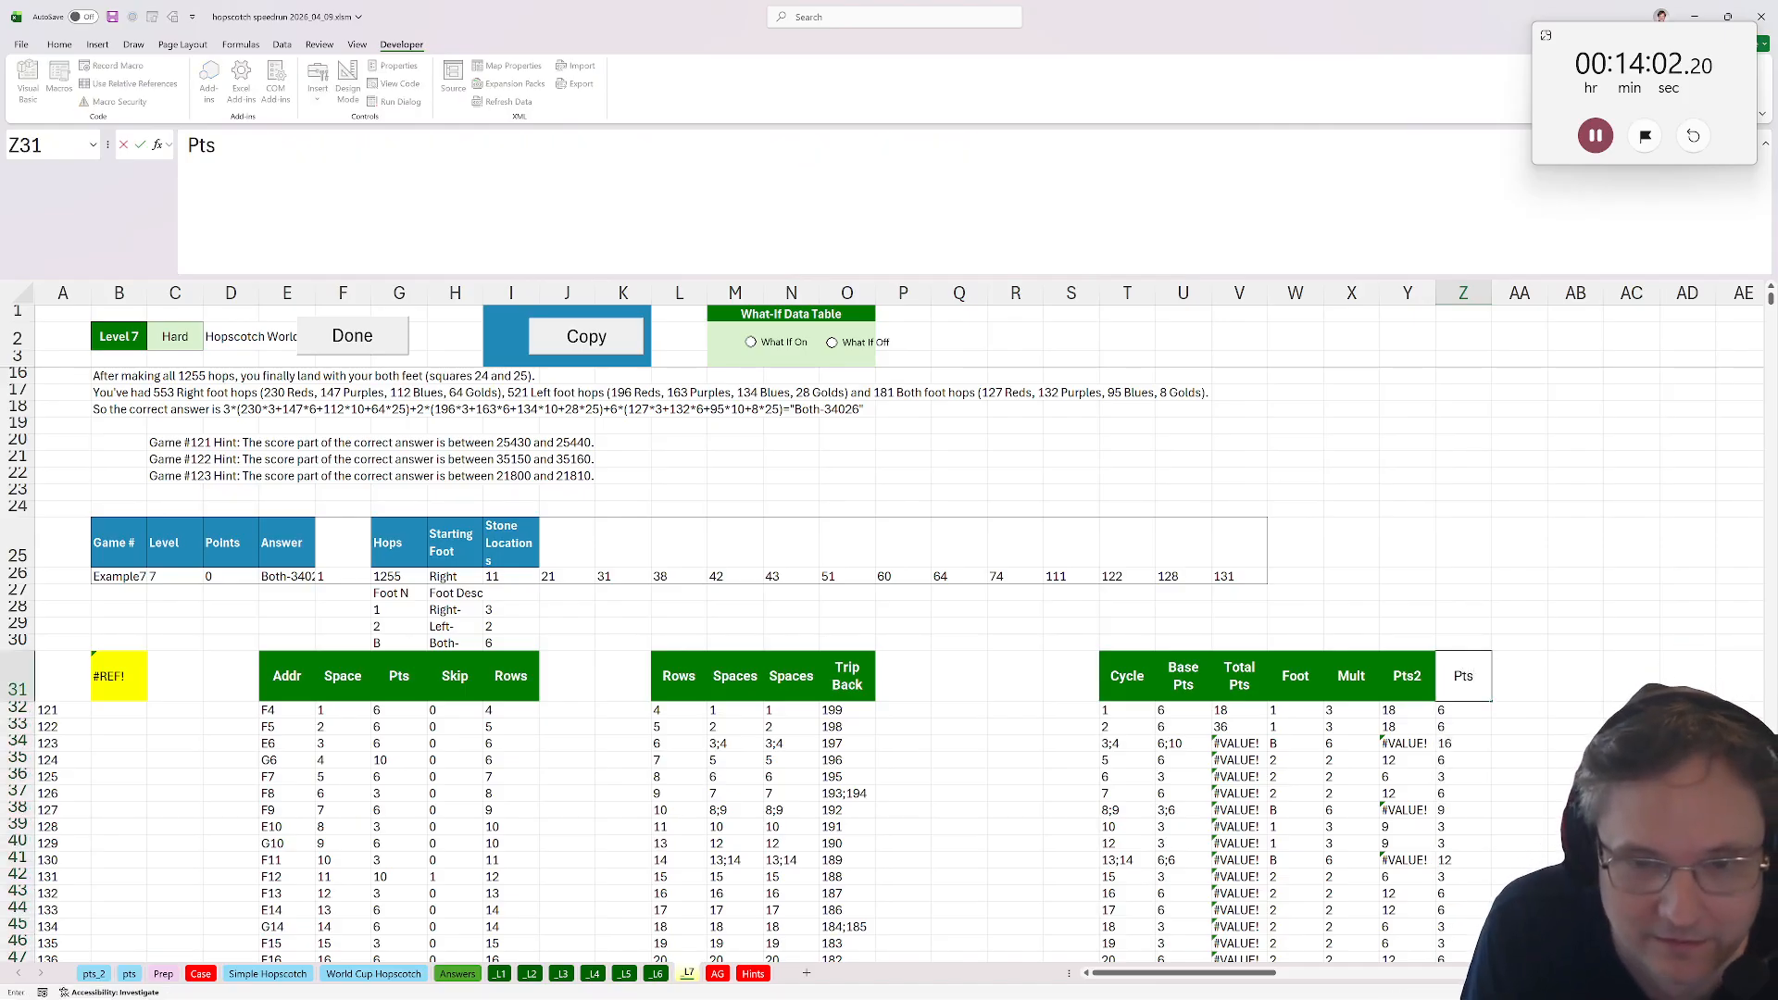
text(2)
key(Return)
Rename the neighbouring Y31 header to Pt3.
key(Up)
key(Left)
text(Pt)
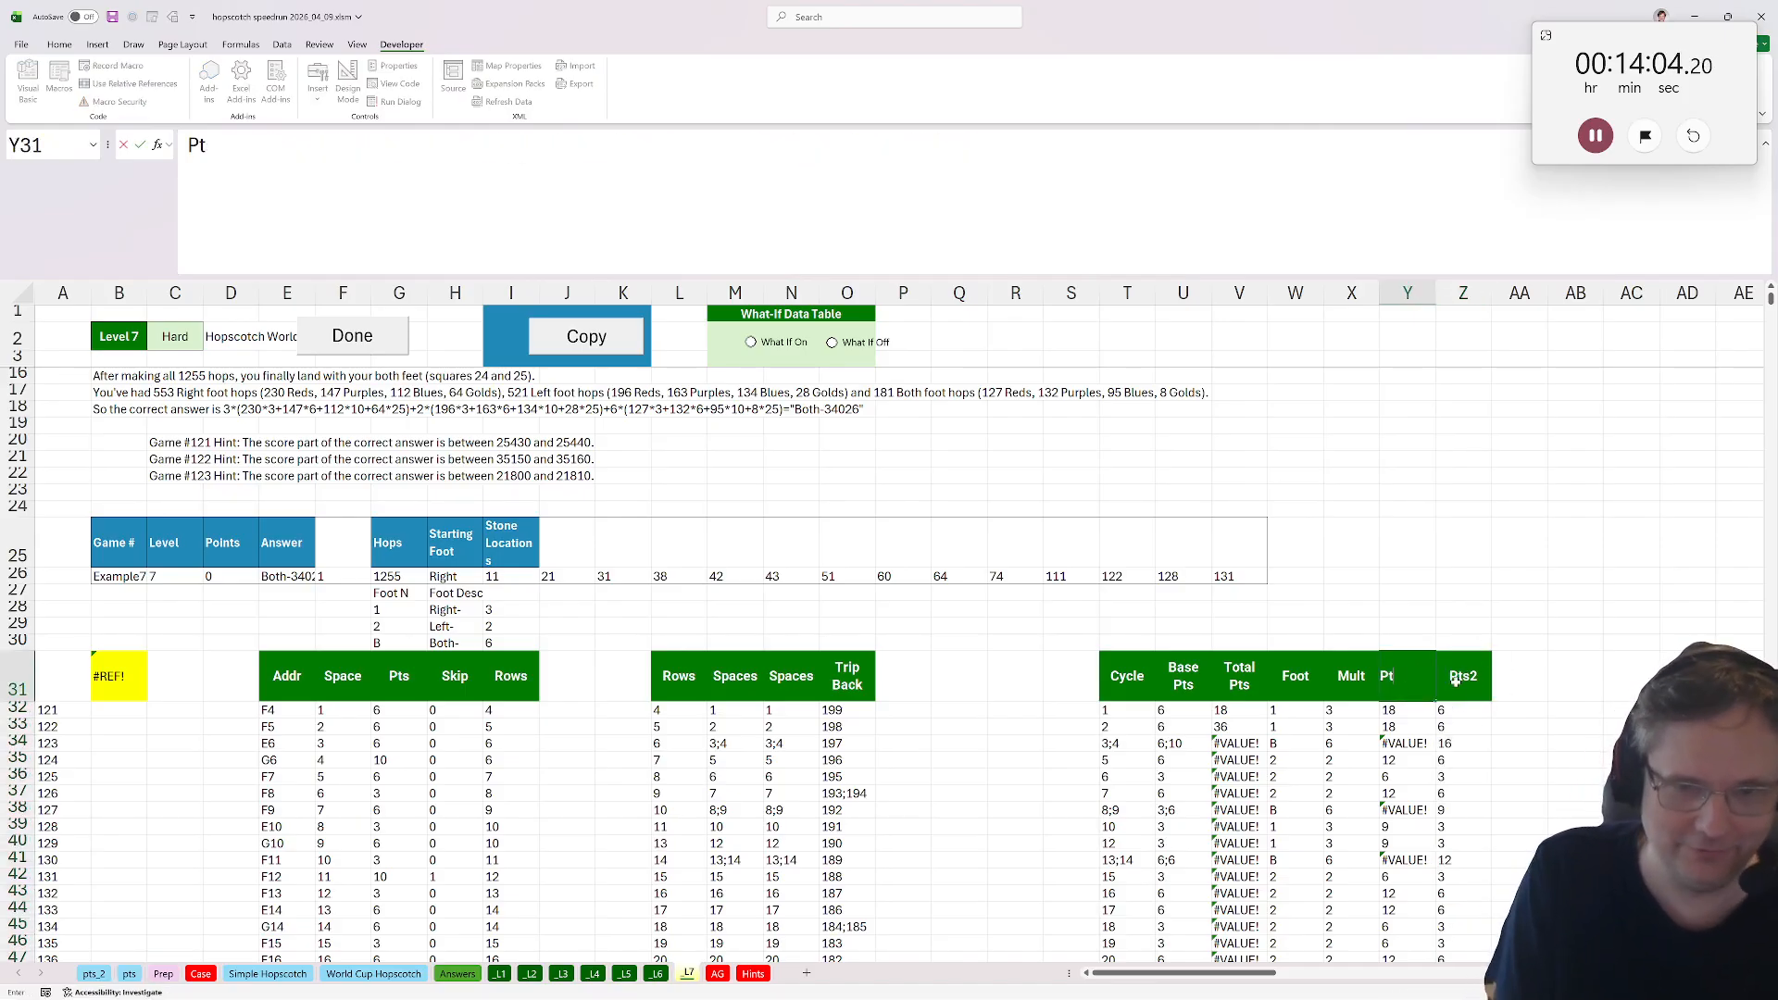
text(23)
key(BackSpace)
key(BackSpace)
text(3)
key(Return)
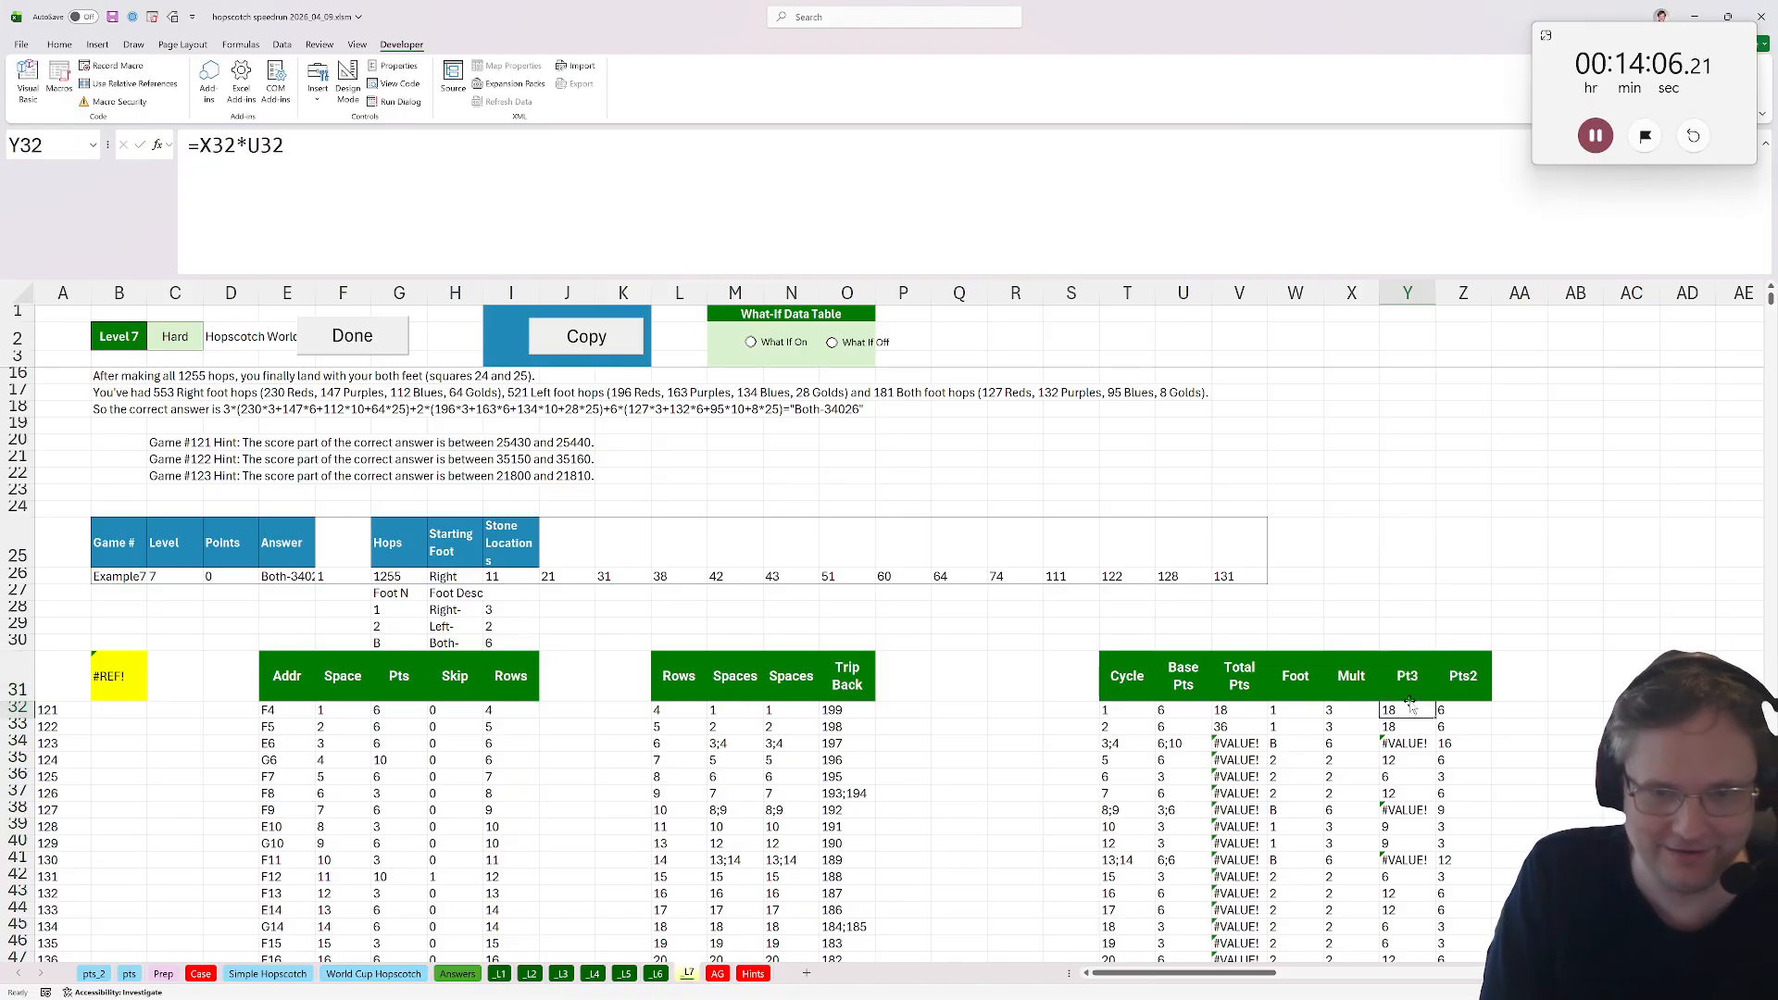
Change Y32's formula to multiply the multiplier by the new Pts2 column, =X32*Z32.
double_click(1411, 708)
drag(1194, 718, 1474, 718)
key(ctrl+Return)
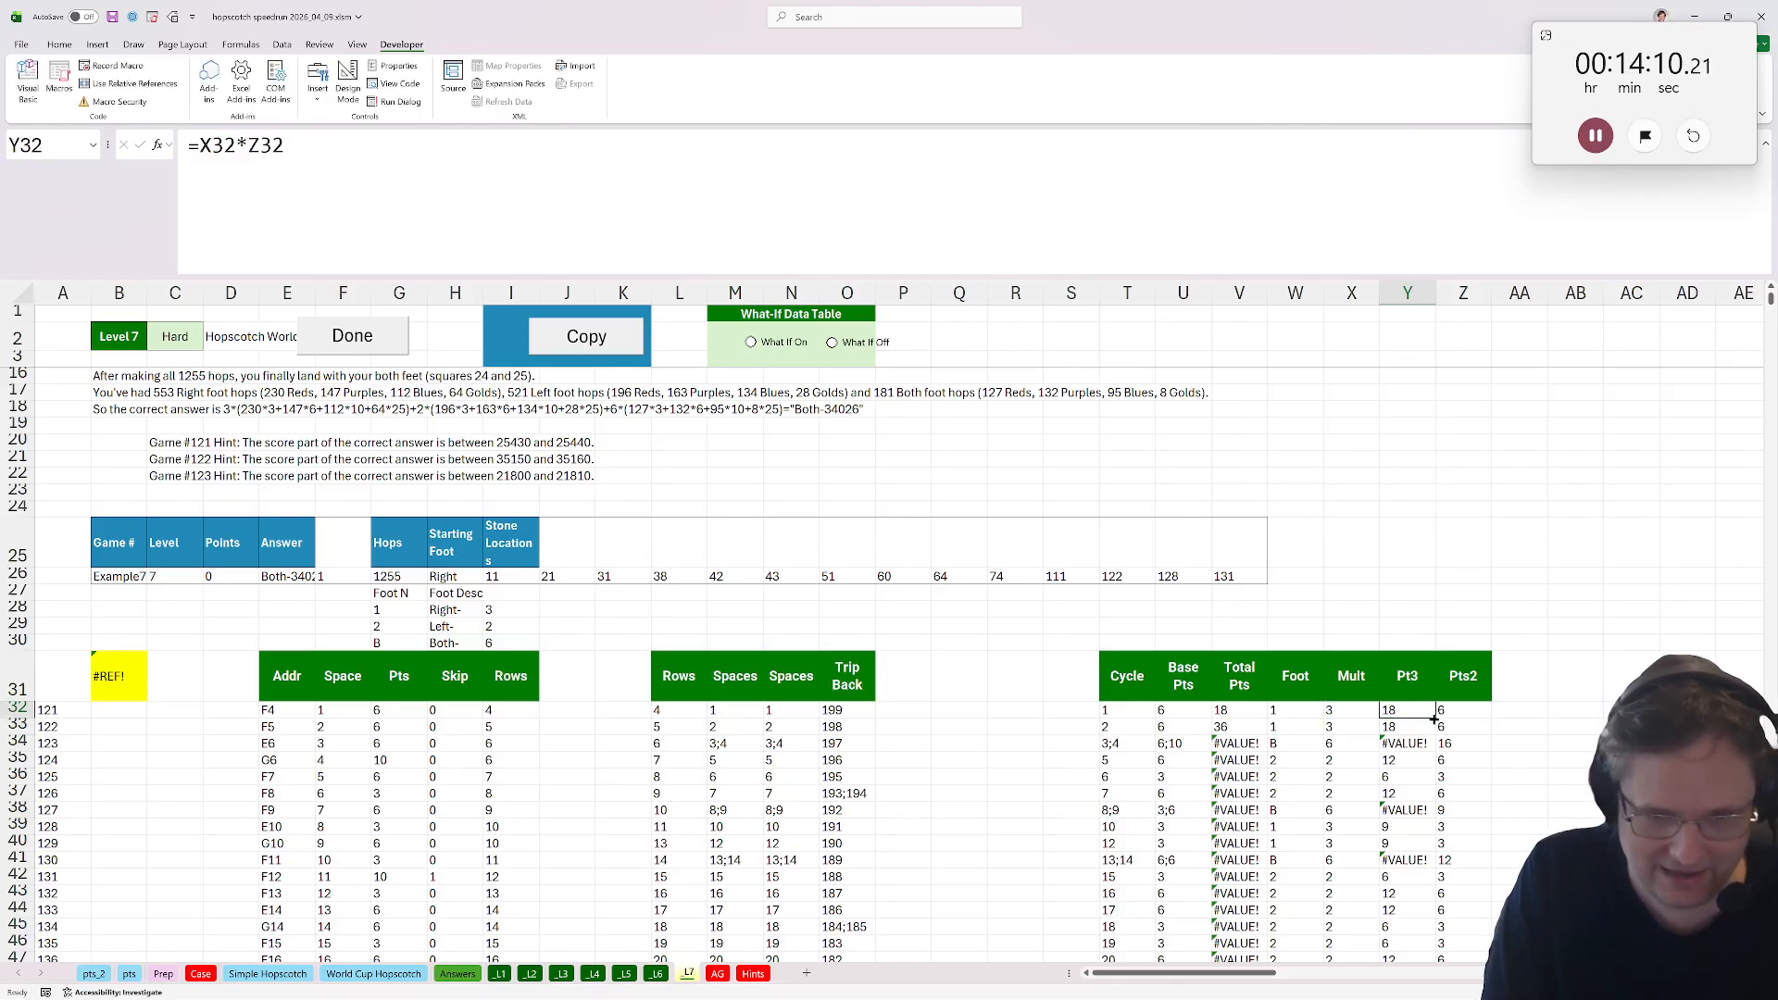
Fill Y32's updated formula down the Pt3 column.
double_click(1433, 719)
click(1367, 714)
scroll(1460, 746, down, 19)
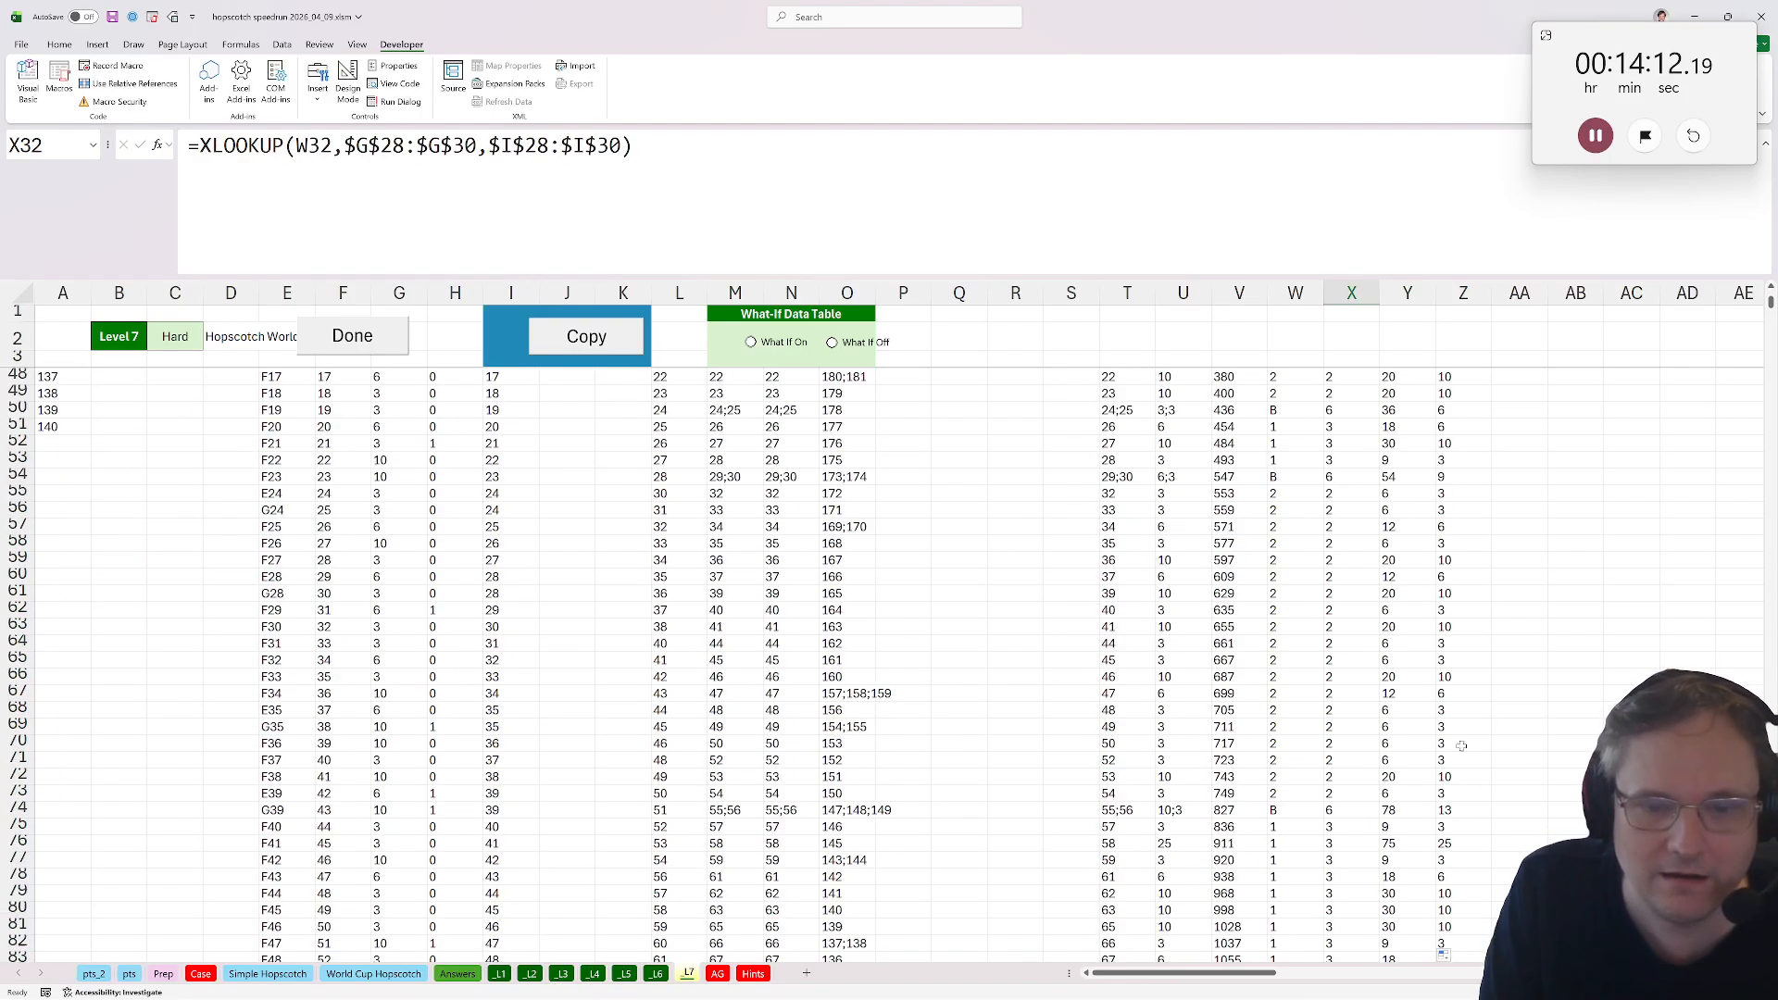
Extend the row 427 Base Pts through Pts2 formulas down to the end of the Cycle list.
mouse_move(1770, 306)
mouse_down()
mouse_move(1771, 356)
mouse_move(1771, 335)
mouse_up()
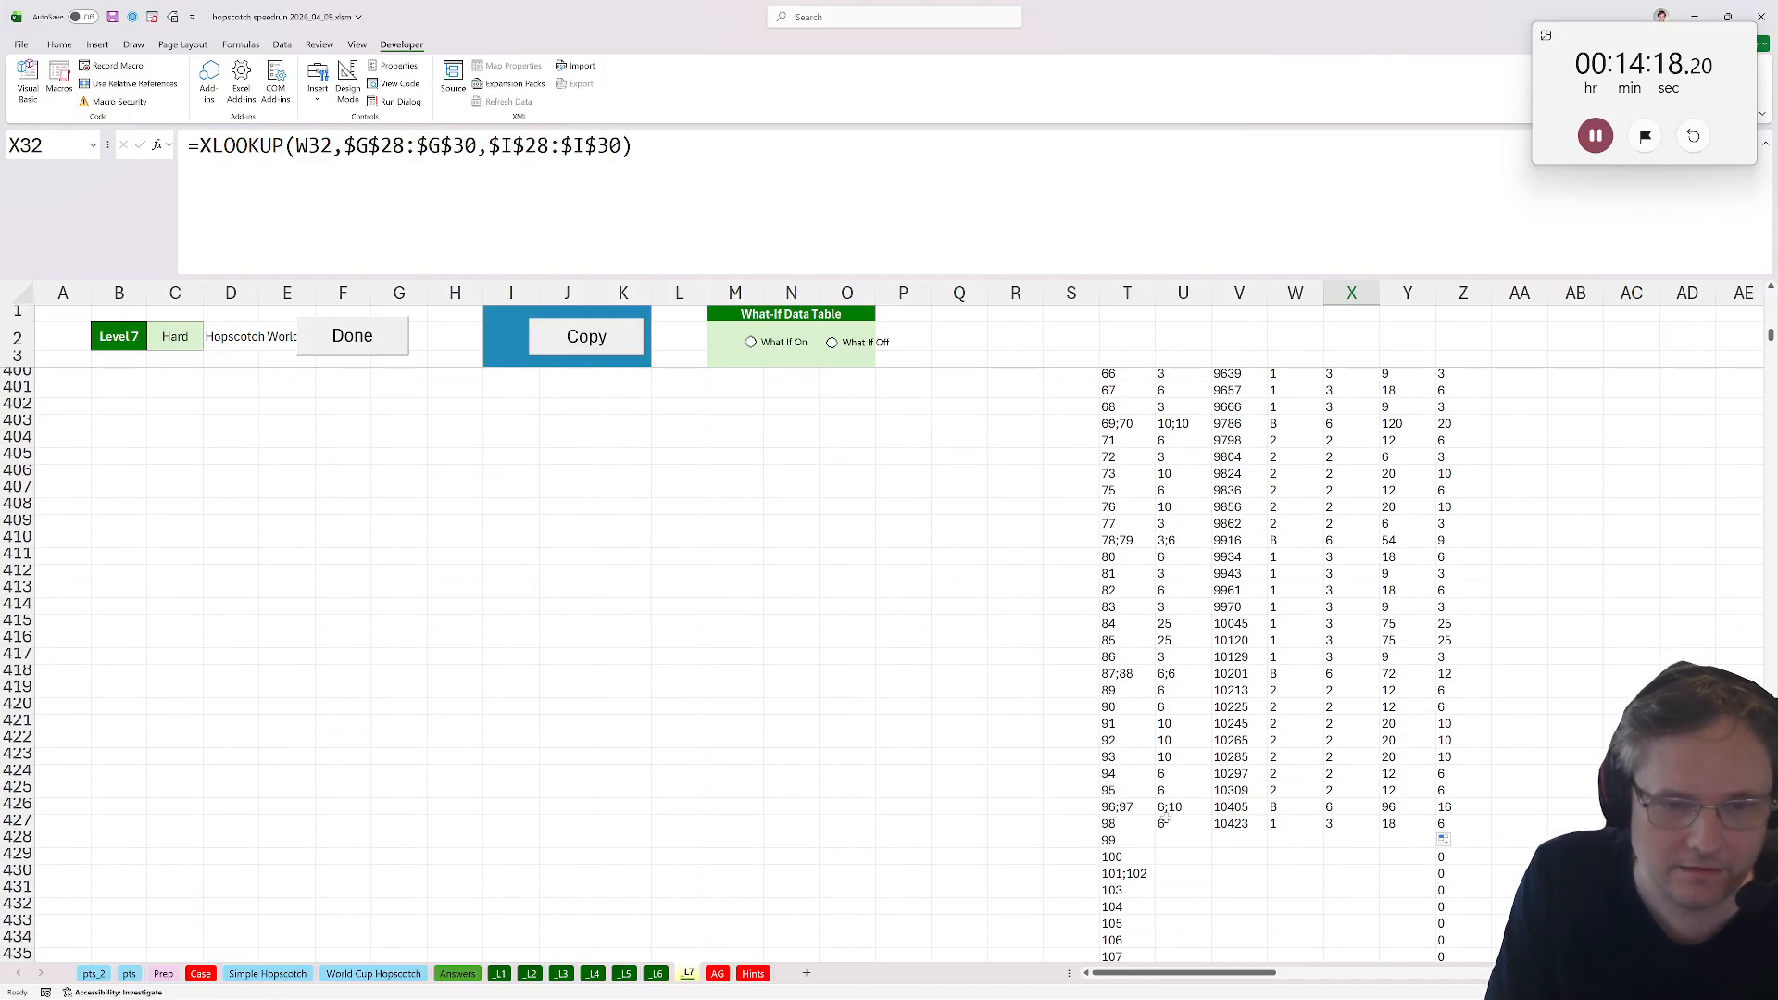
drag(1183, 823, 1414, 827)
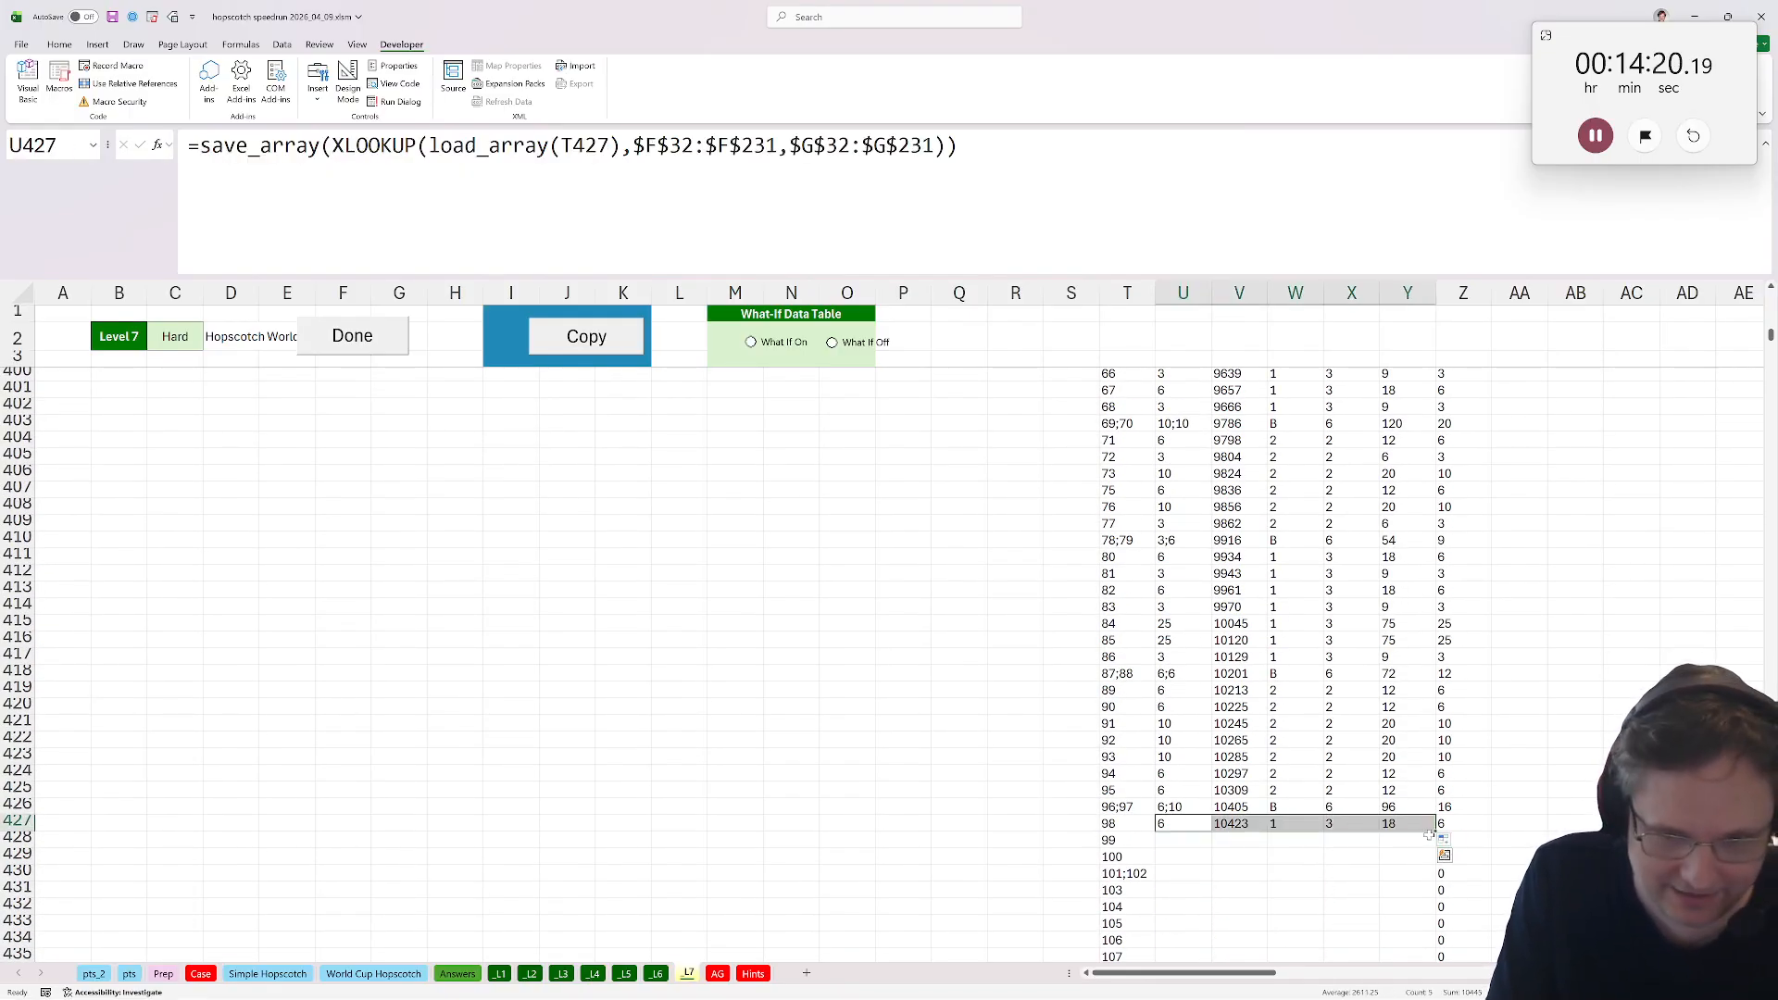
double_click(1435, 831)
click(1373, 840)
key(ctrl+Down)
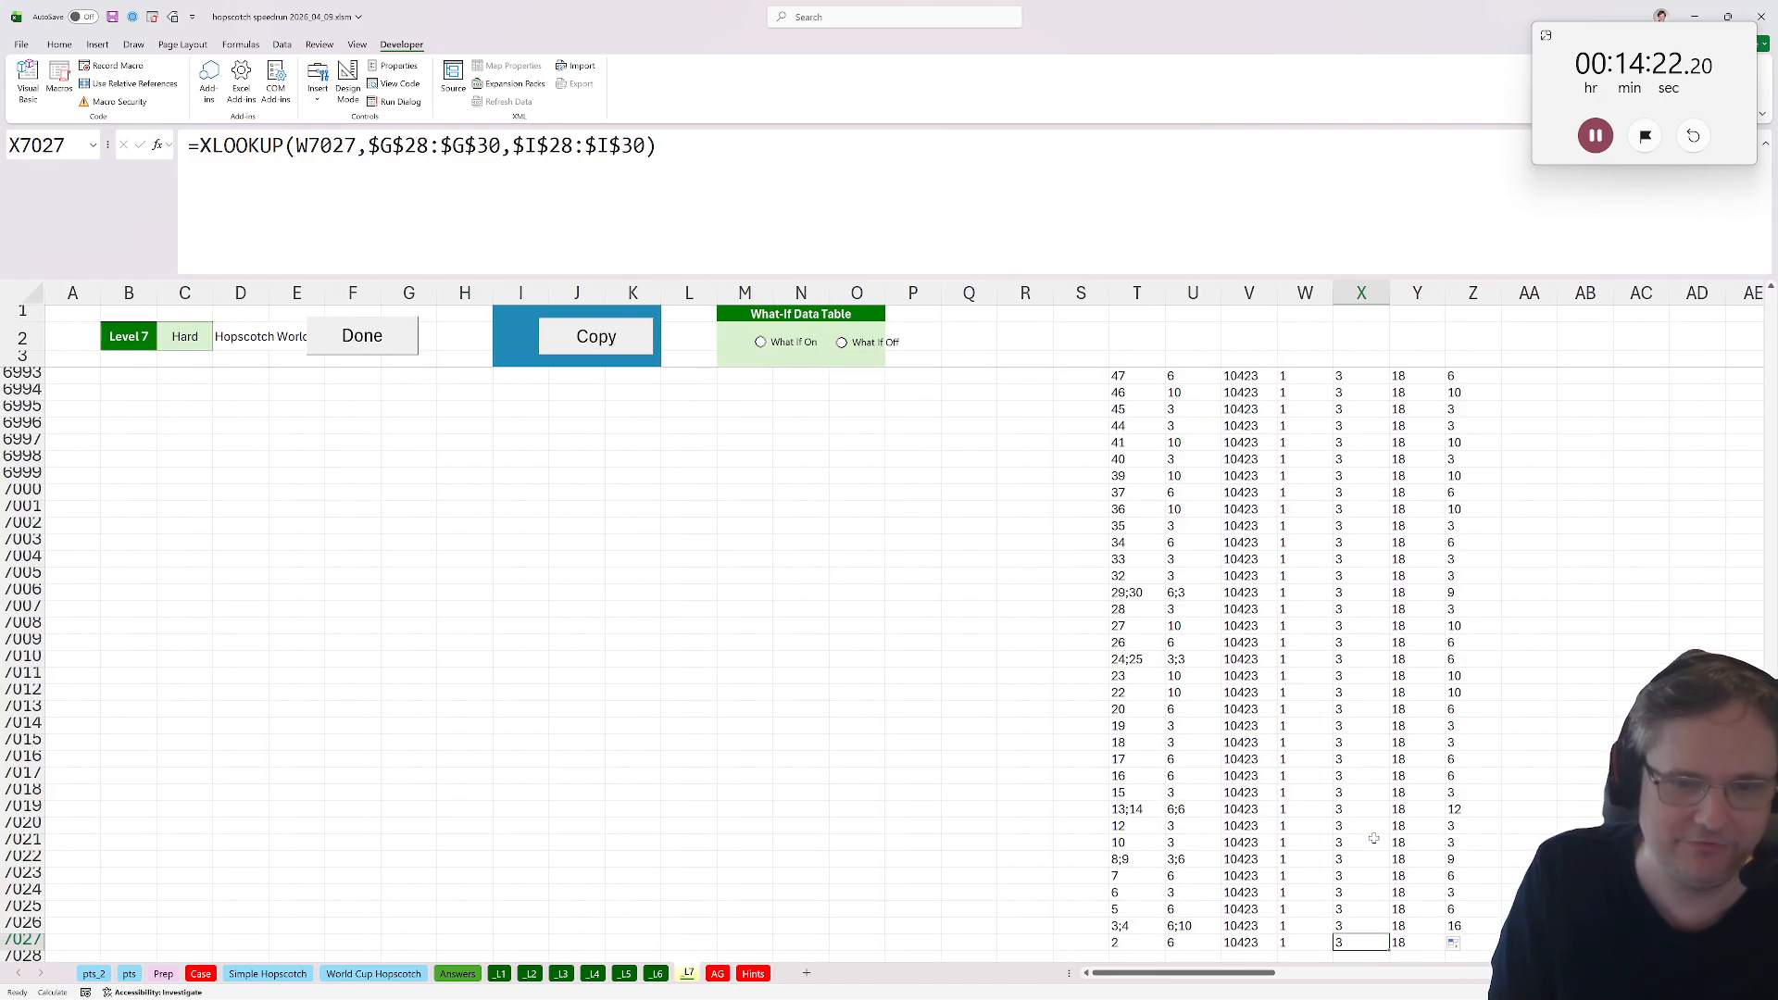
key(ctrl+Up)
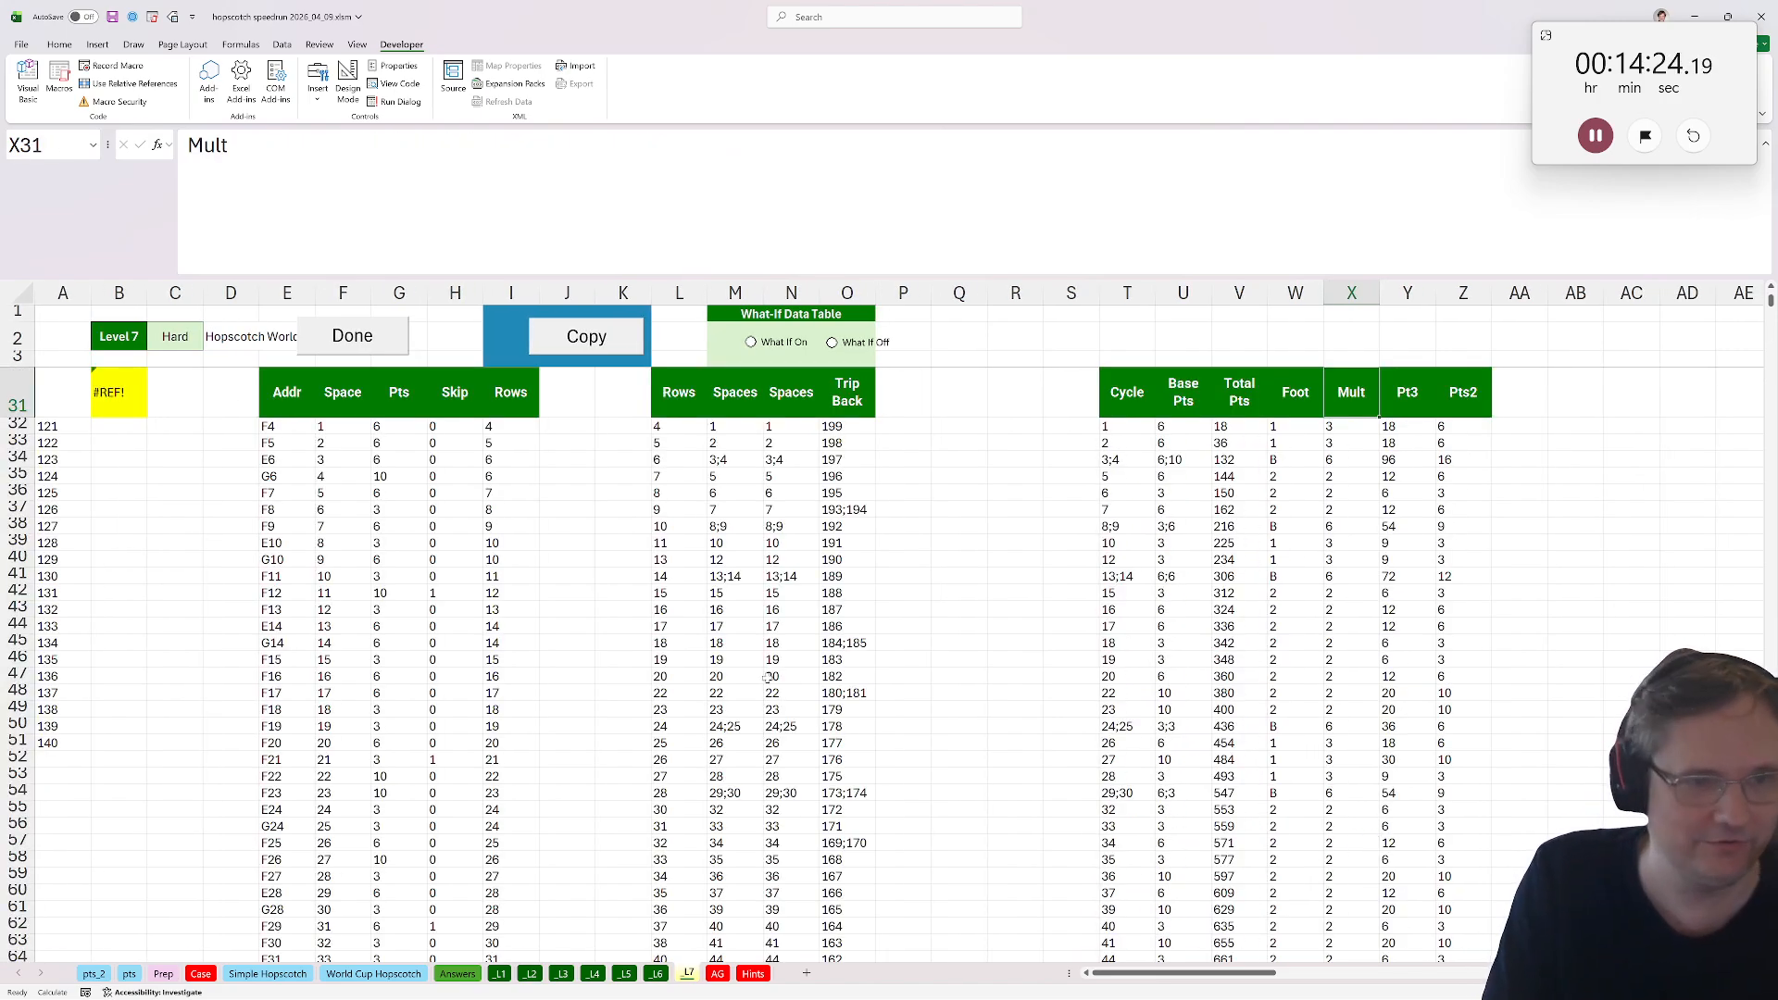
scroll(495, 644, up, 6)
scroll(130, 601, down, 1)
Extend the B31 answer formula's ranges to W32:W42700 and V32:V42700.
click(129, 641)
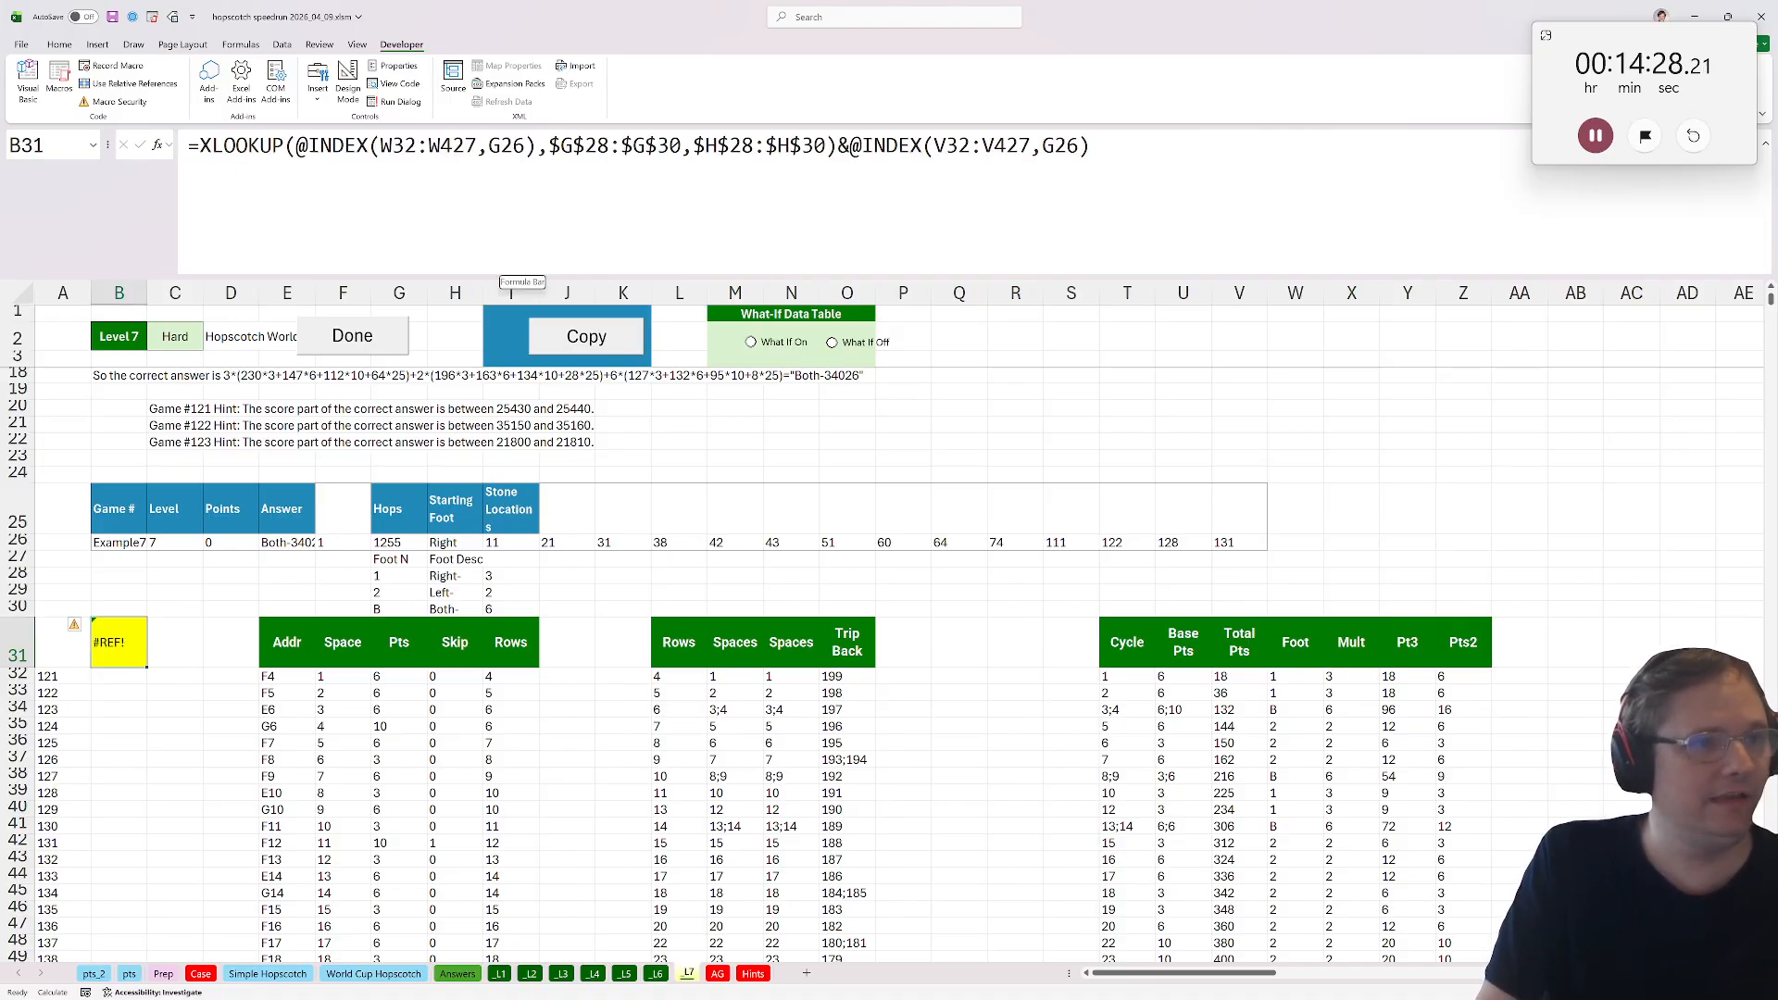
click(481, 145)
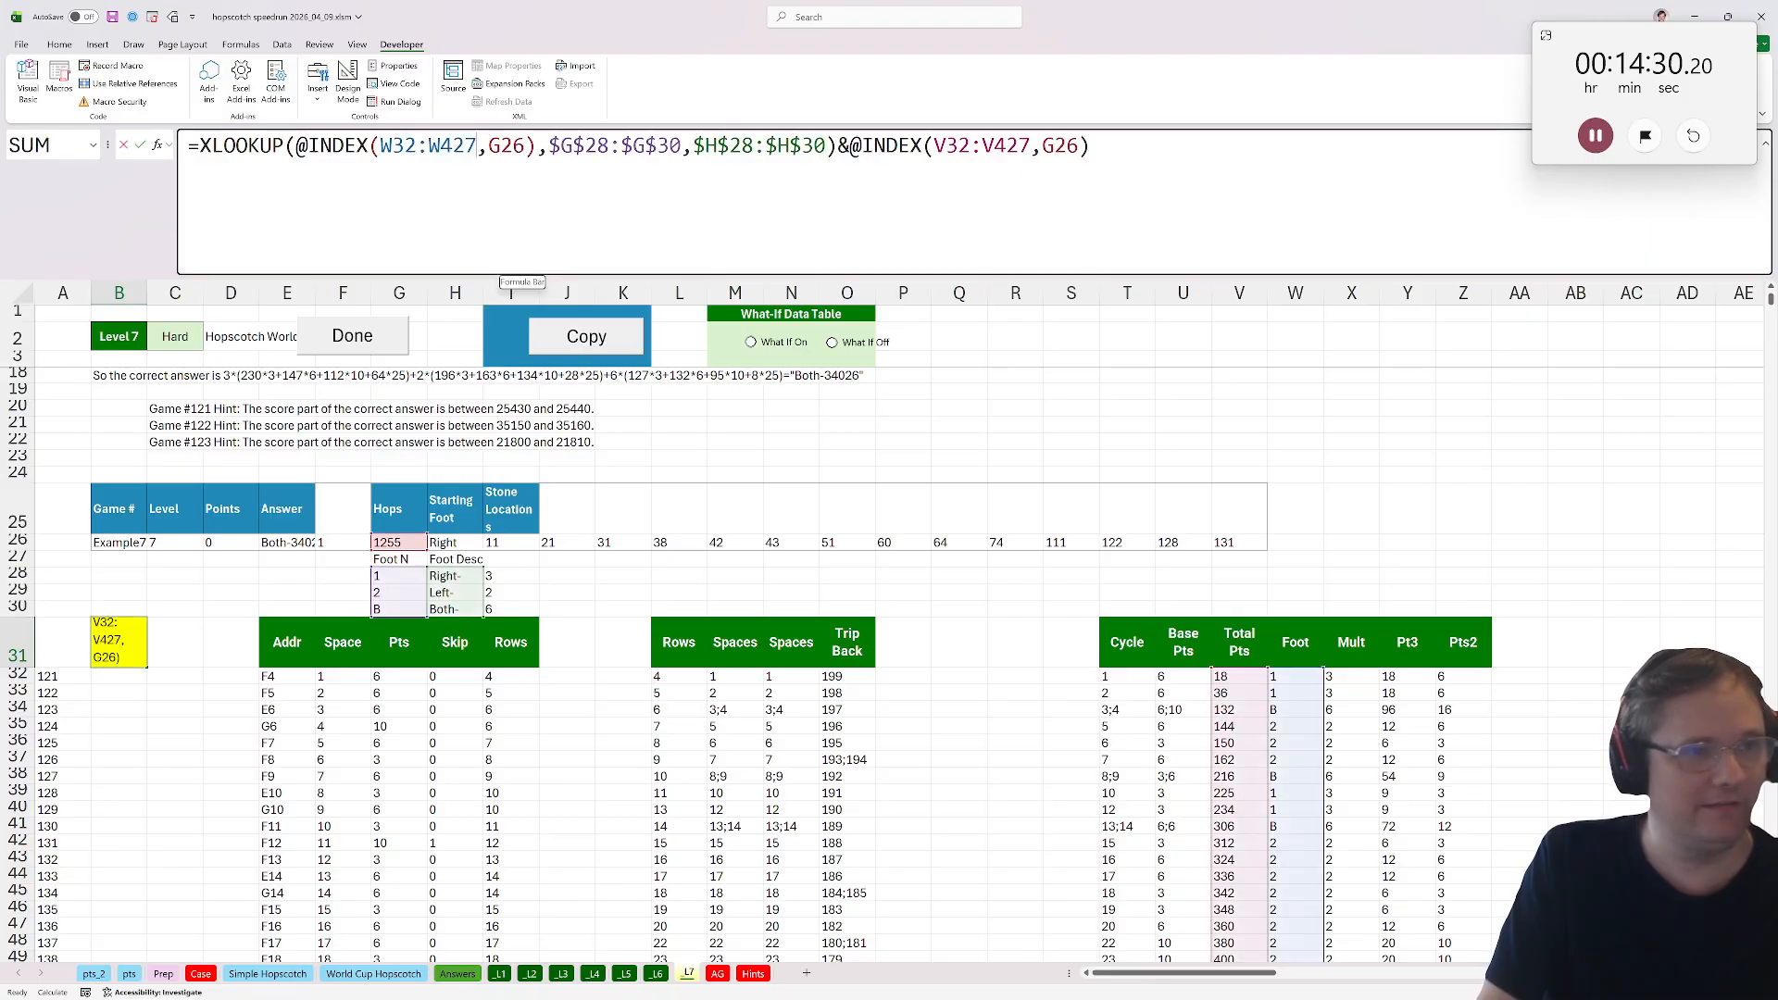
text(00)
click(1056, 145)
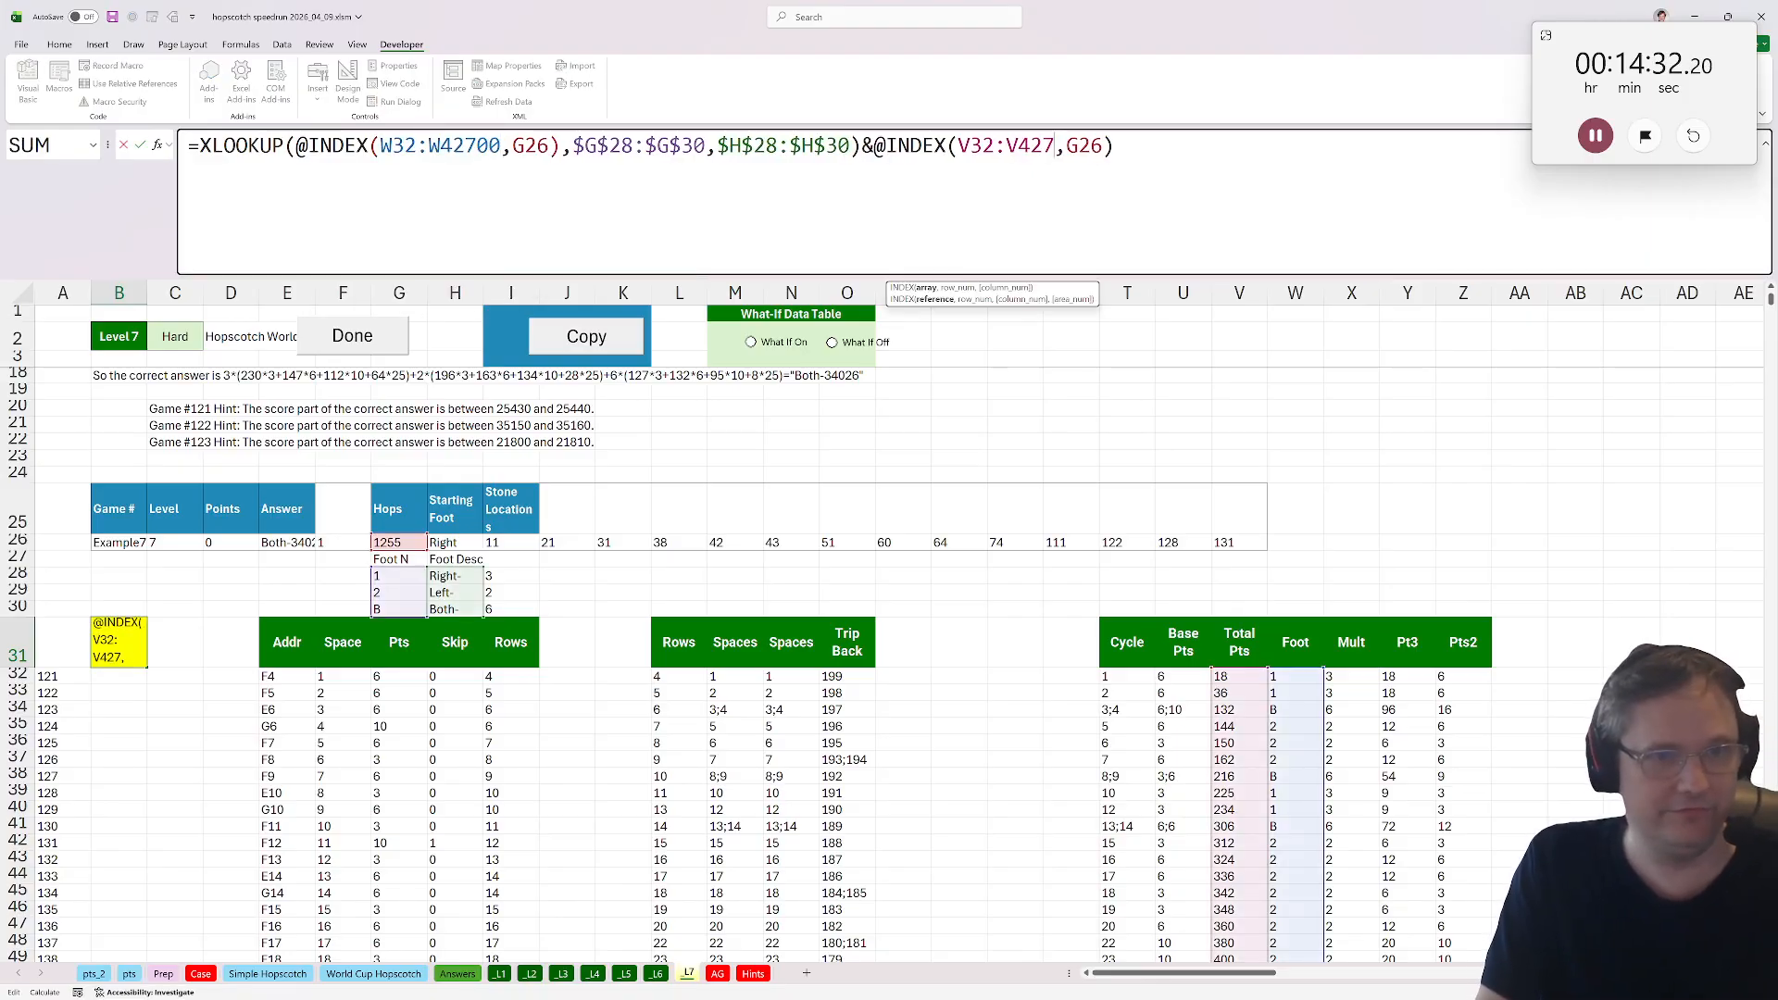
text(00)
key(ctrl+Return)
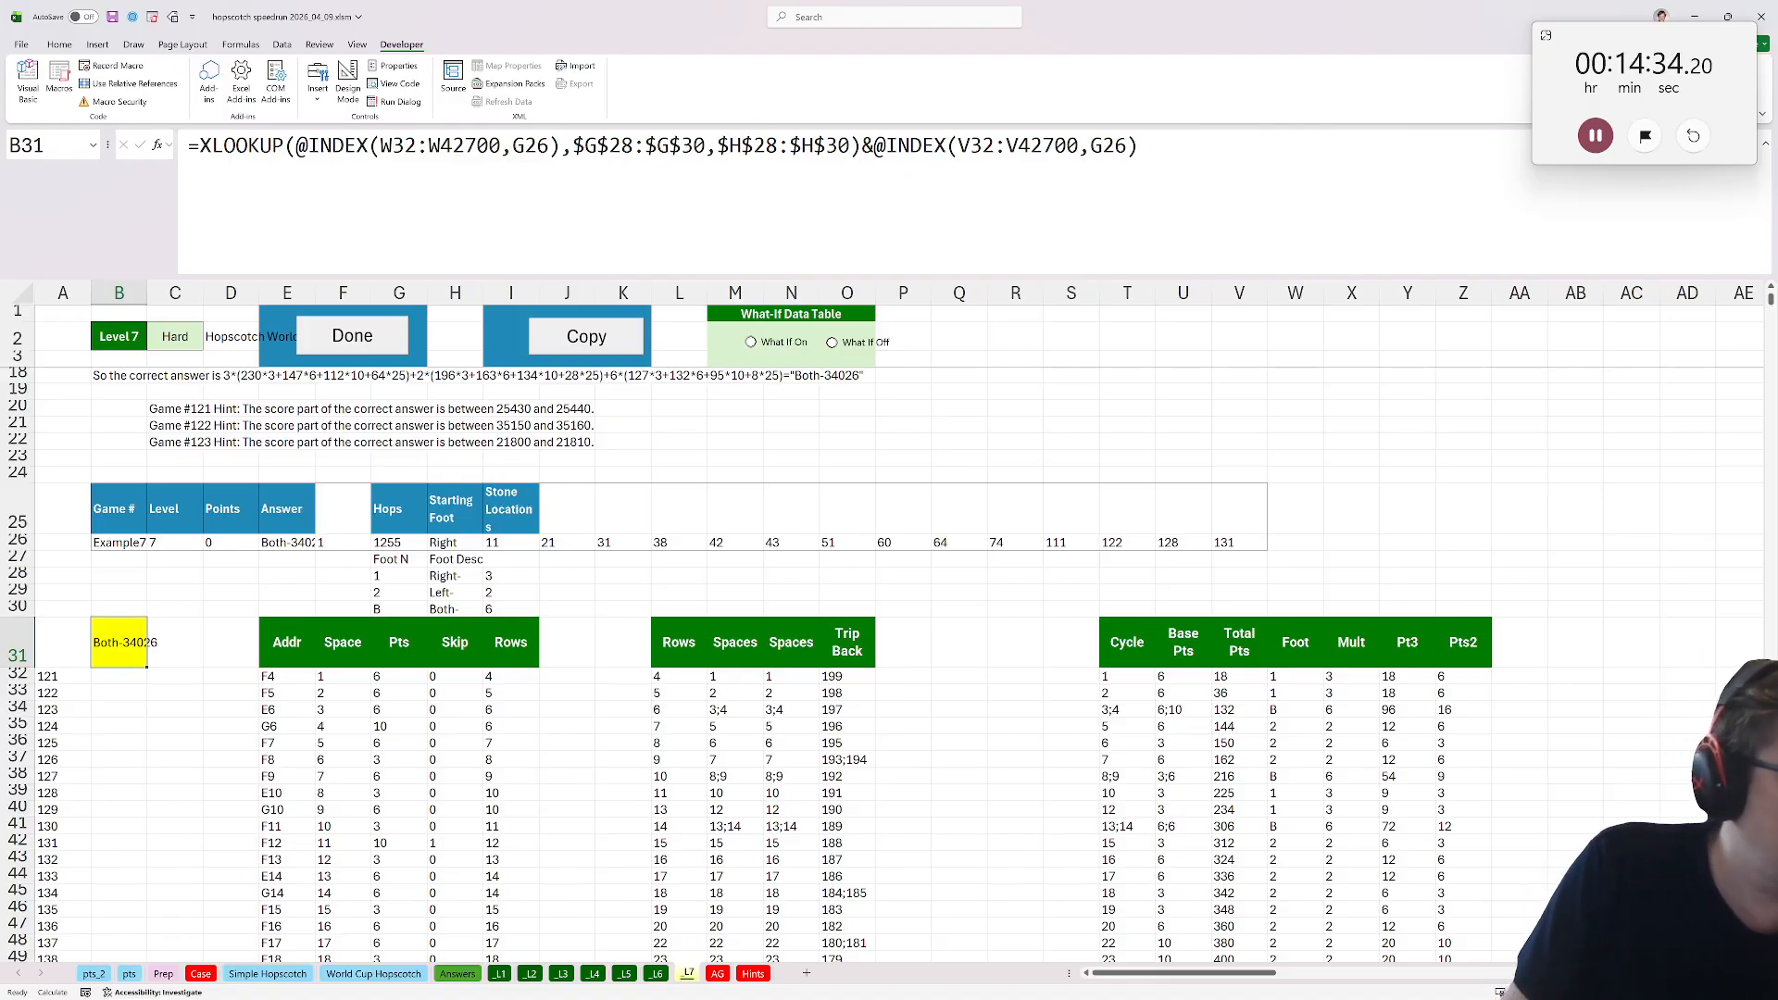
On the Case sheet, answer Bonus A with =XMATCH(1000, Level 2's Total Pts column from V32 down).
click(343, 338)
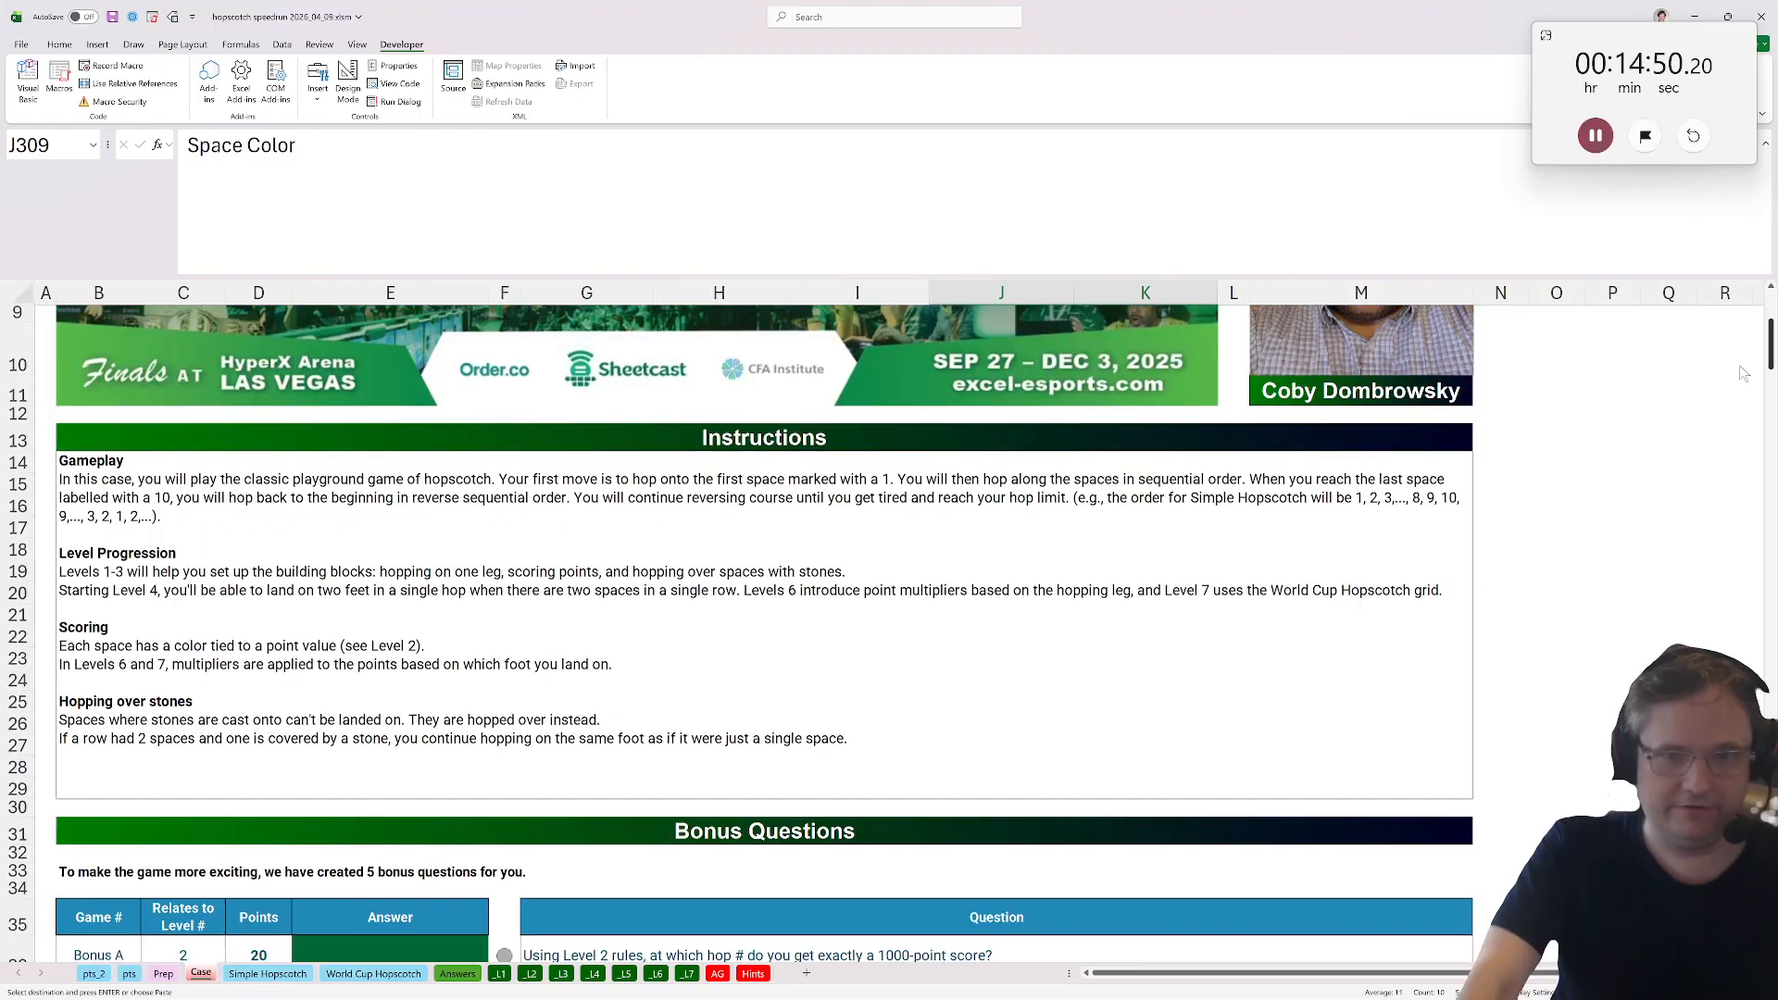
click(441, 565)
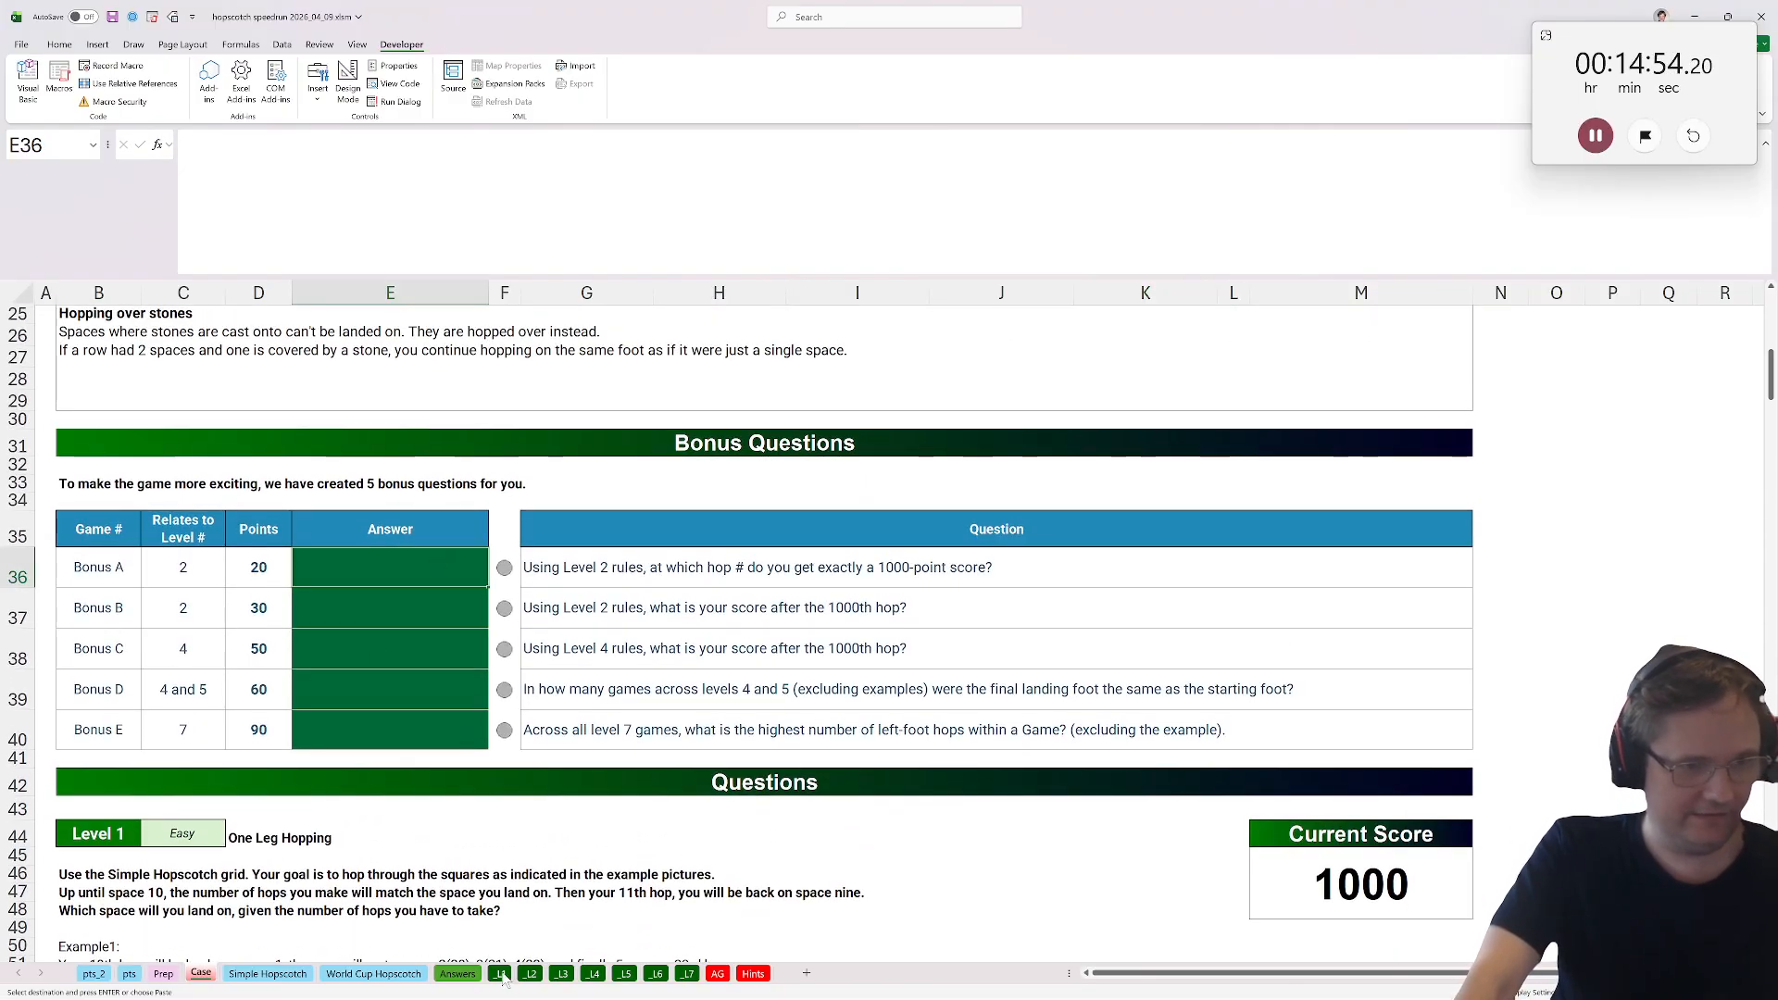
text(=xmatch)
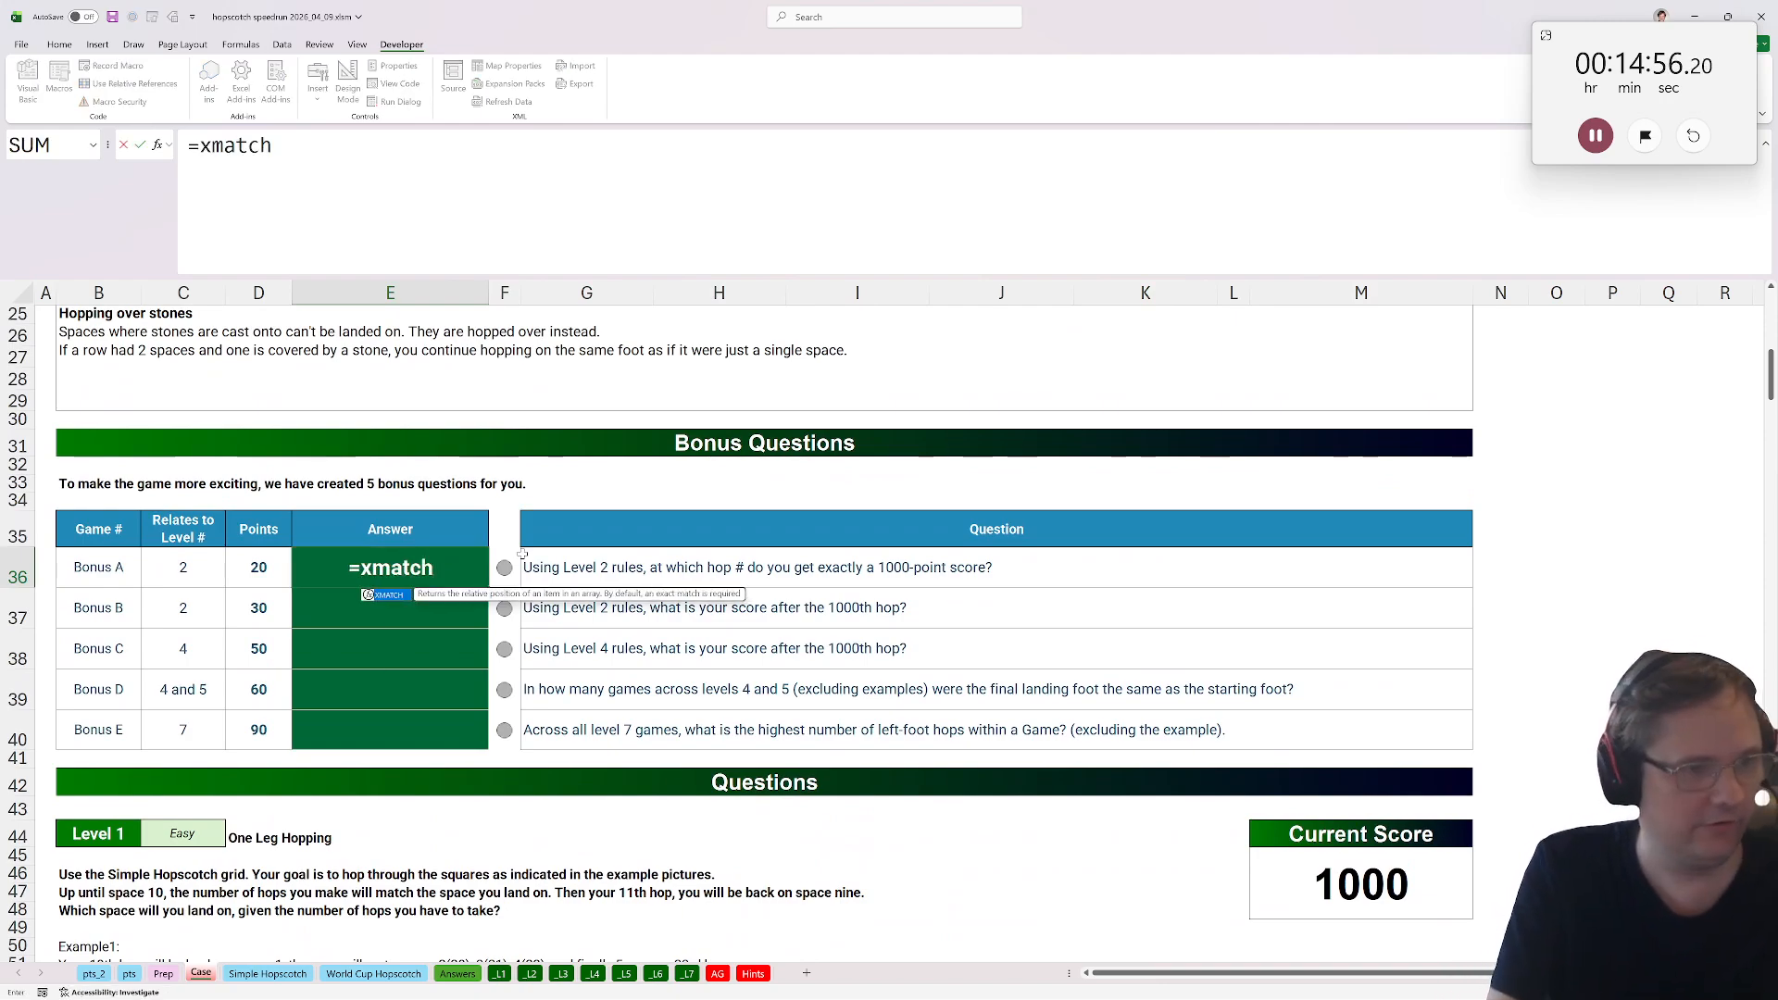
text((1000,)
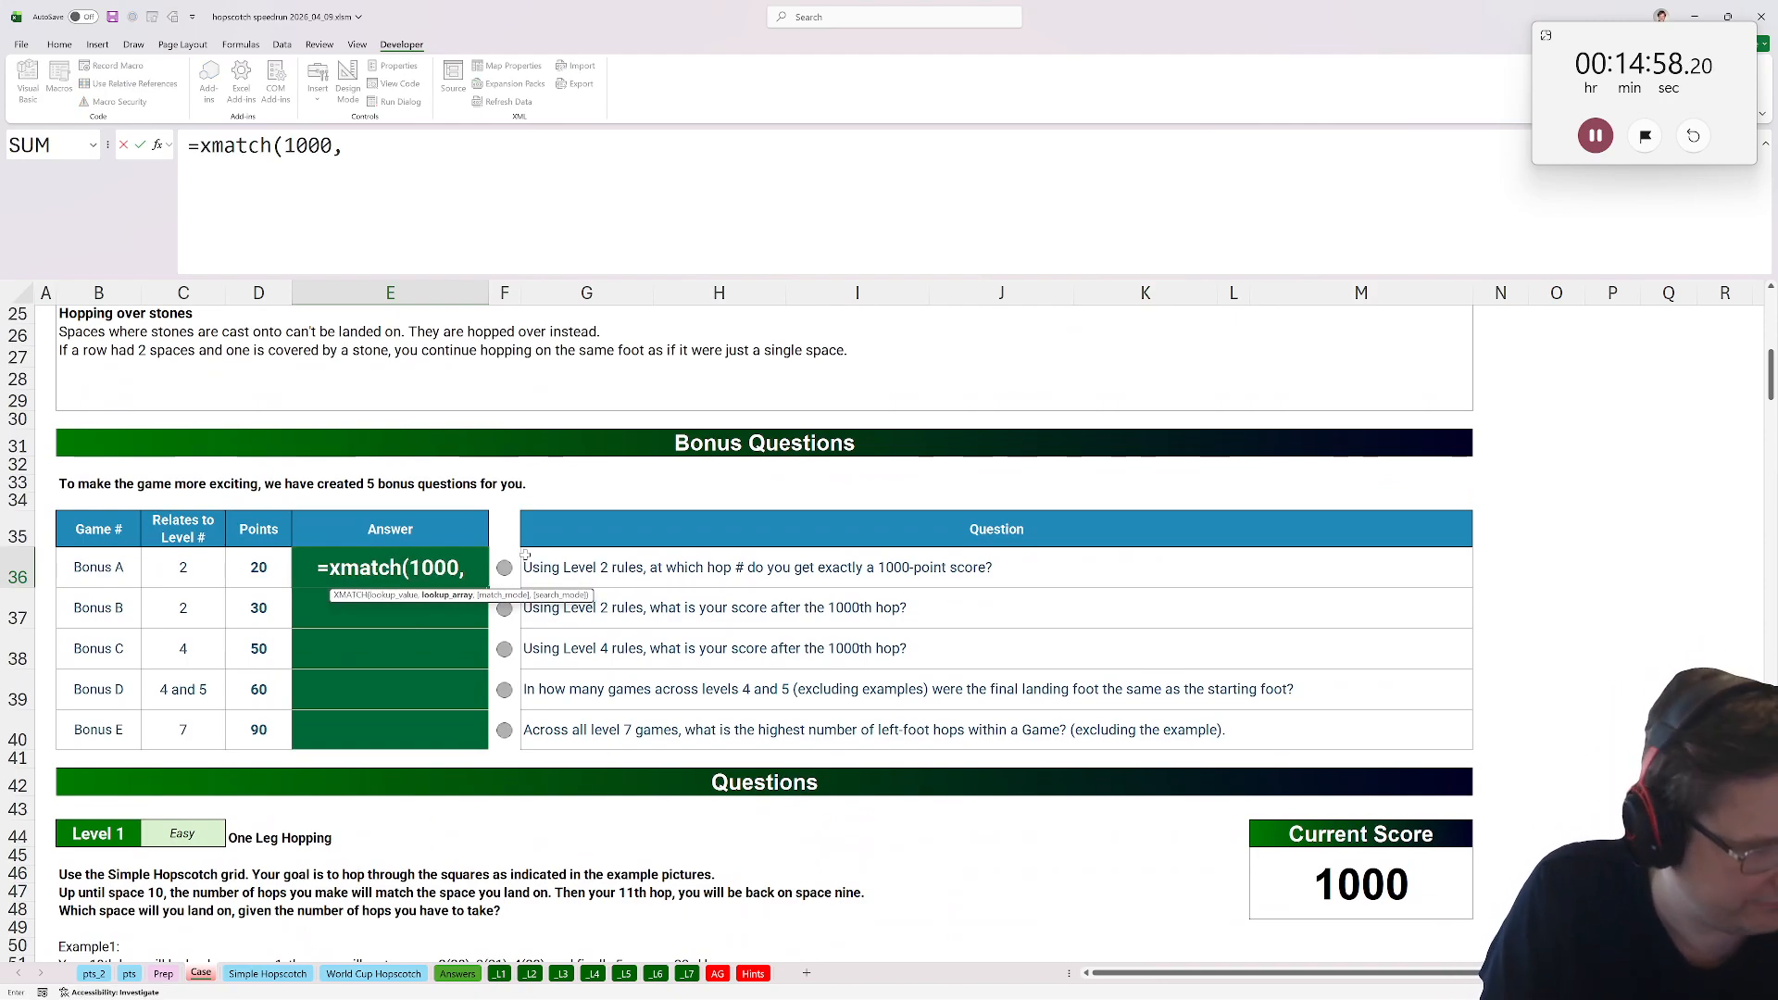
click(541, 976)
click(1247, 428)
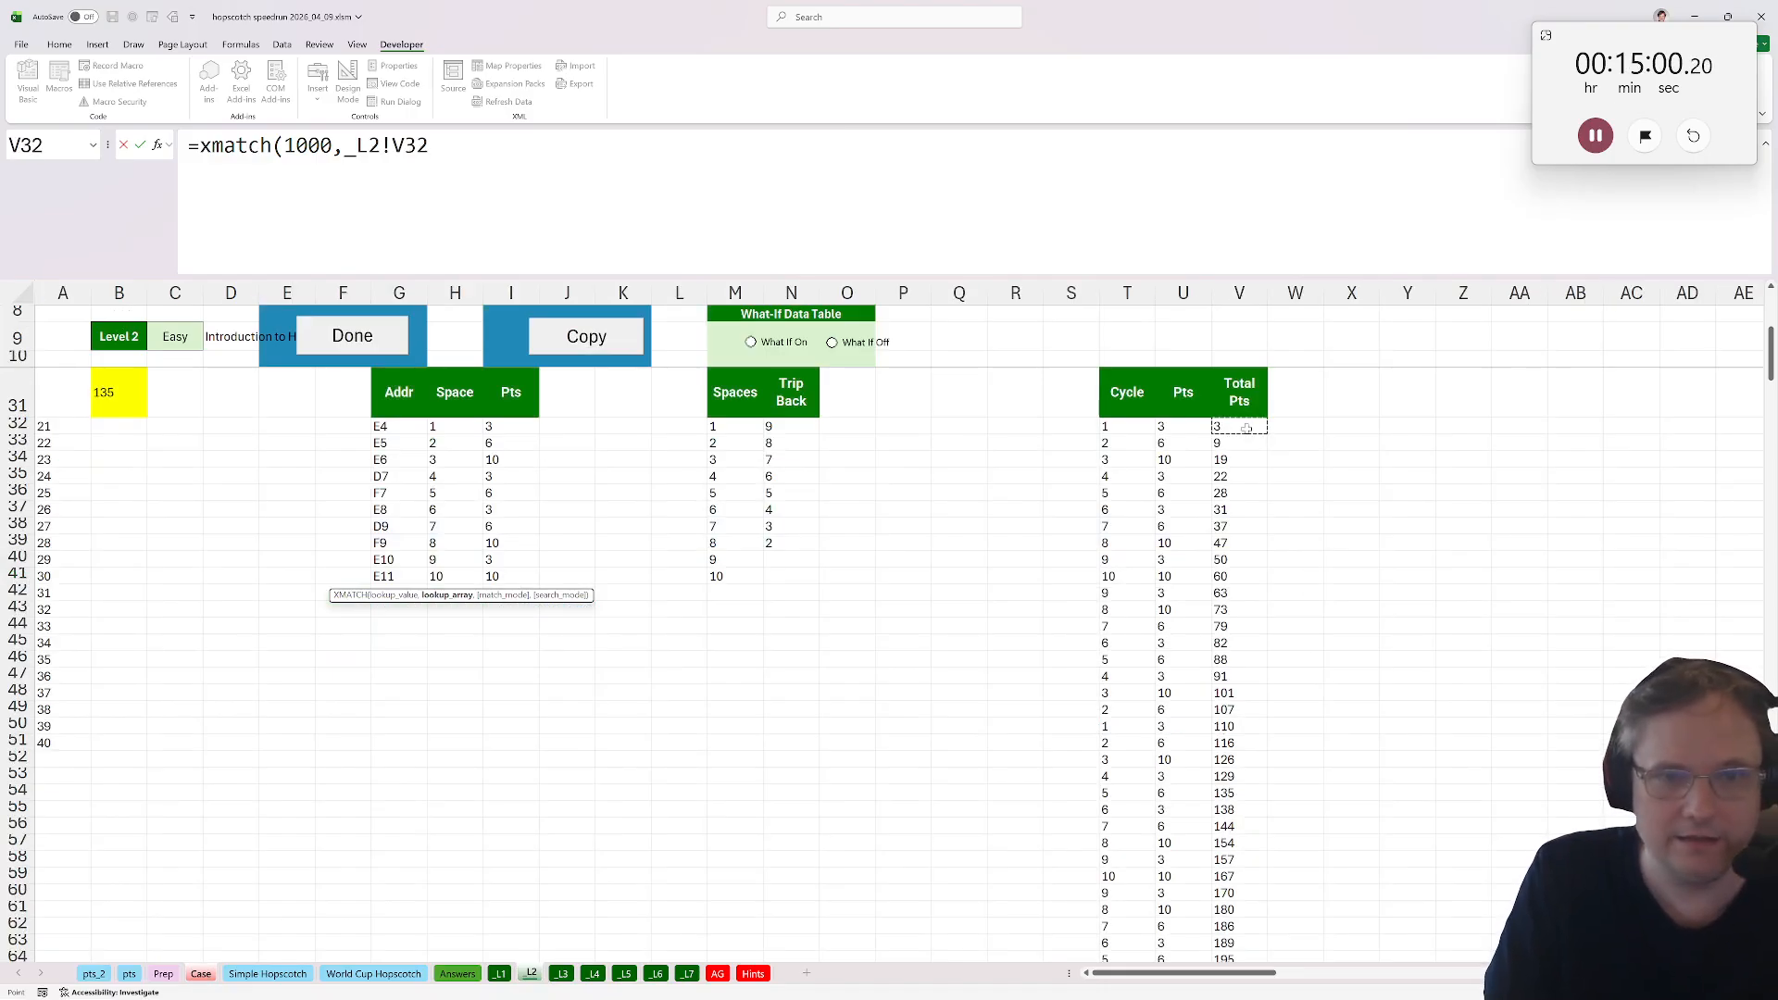
key(ctrl+shift+Down)
key(Return)
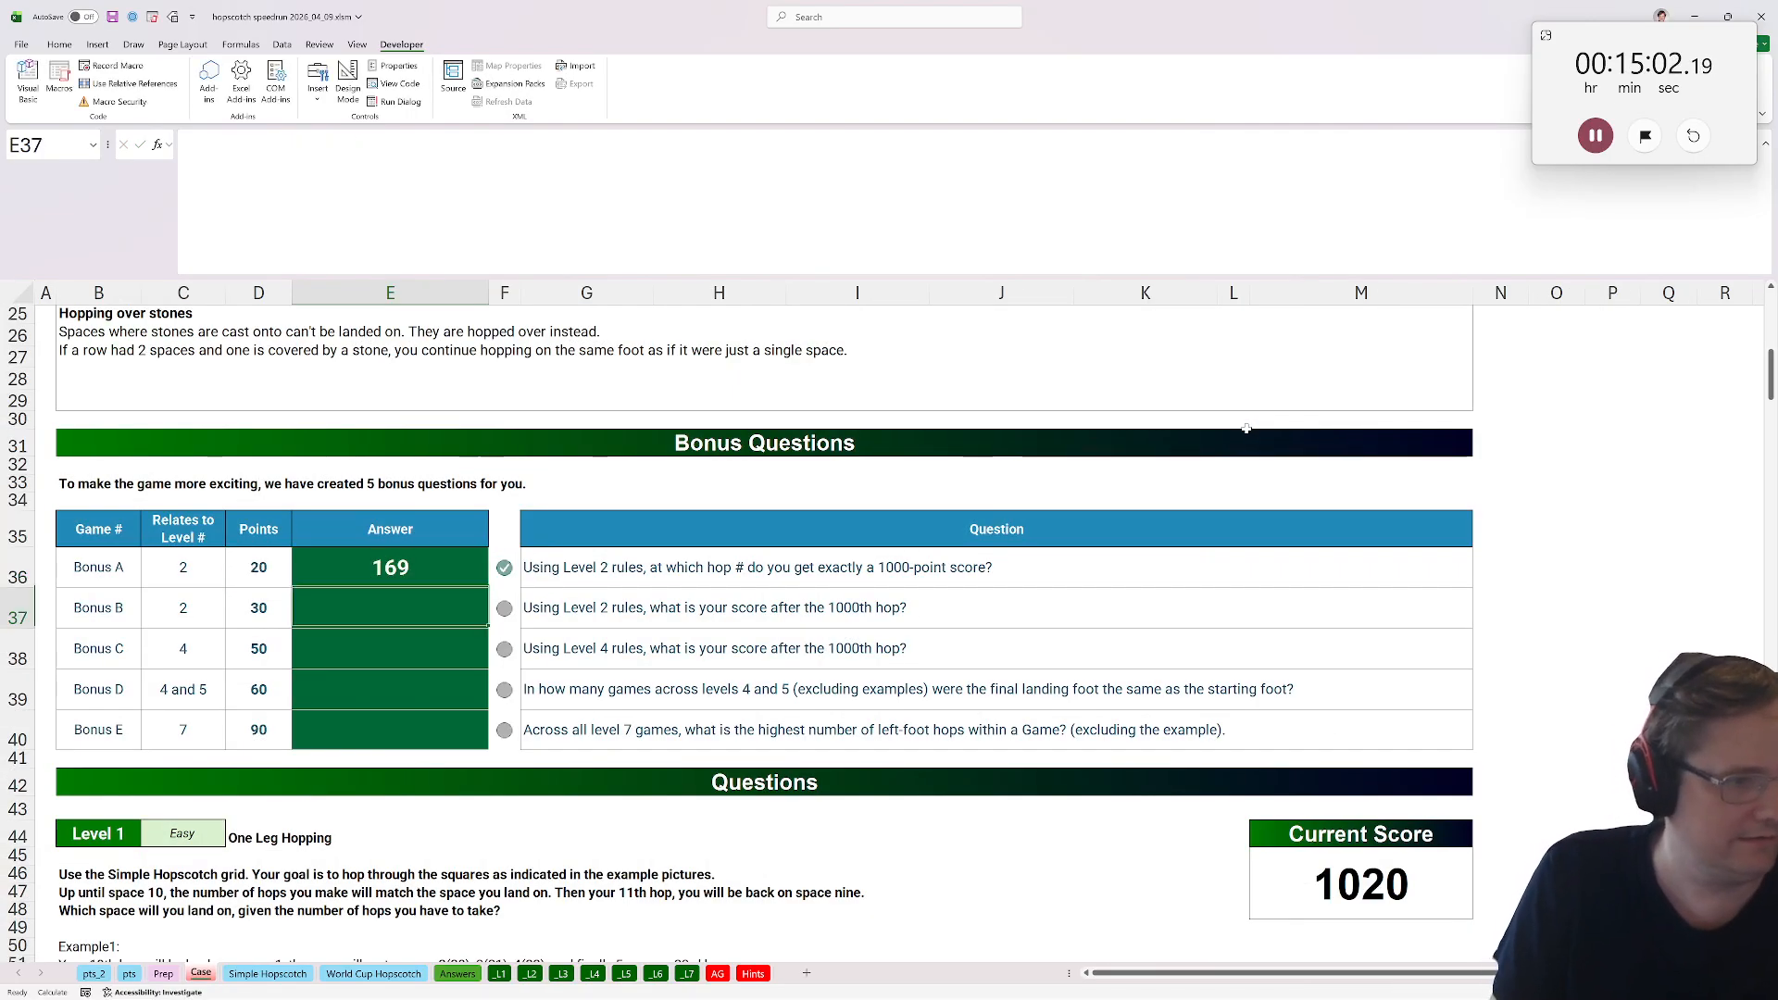
On the Case sheet, answer Bonus B with =INDEX of Level 2's Total Pts range V32:V427 at position 1000.
text(=inde)
key(BackSpace)
key(BackSpace)
key(BackSpace)
key(BackSpace)
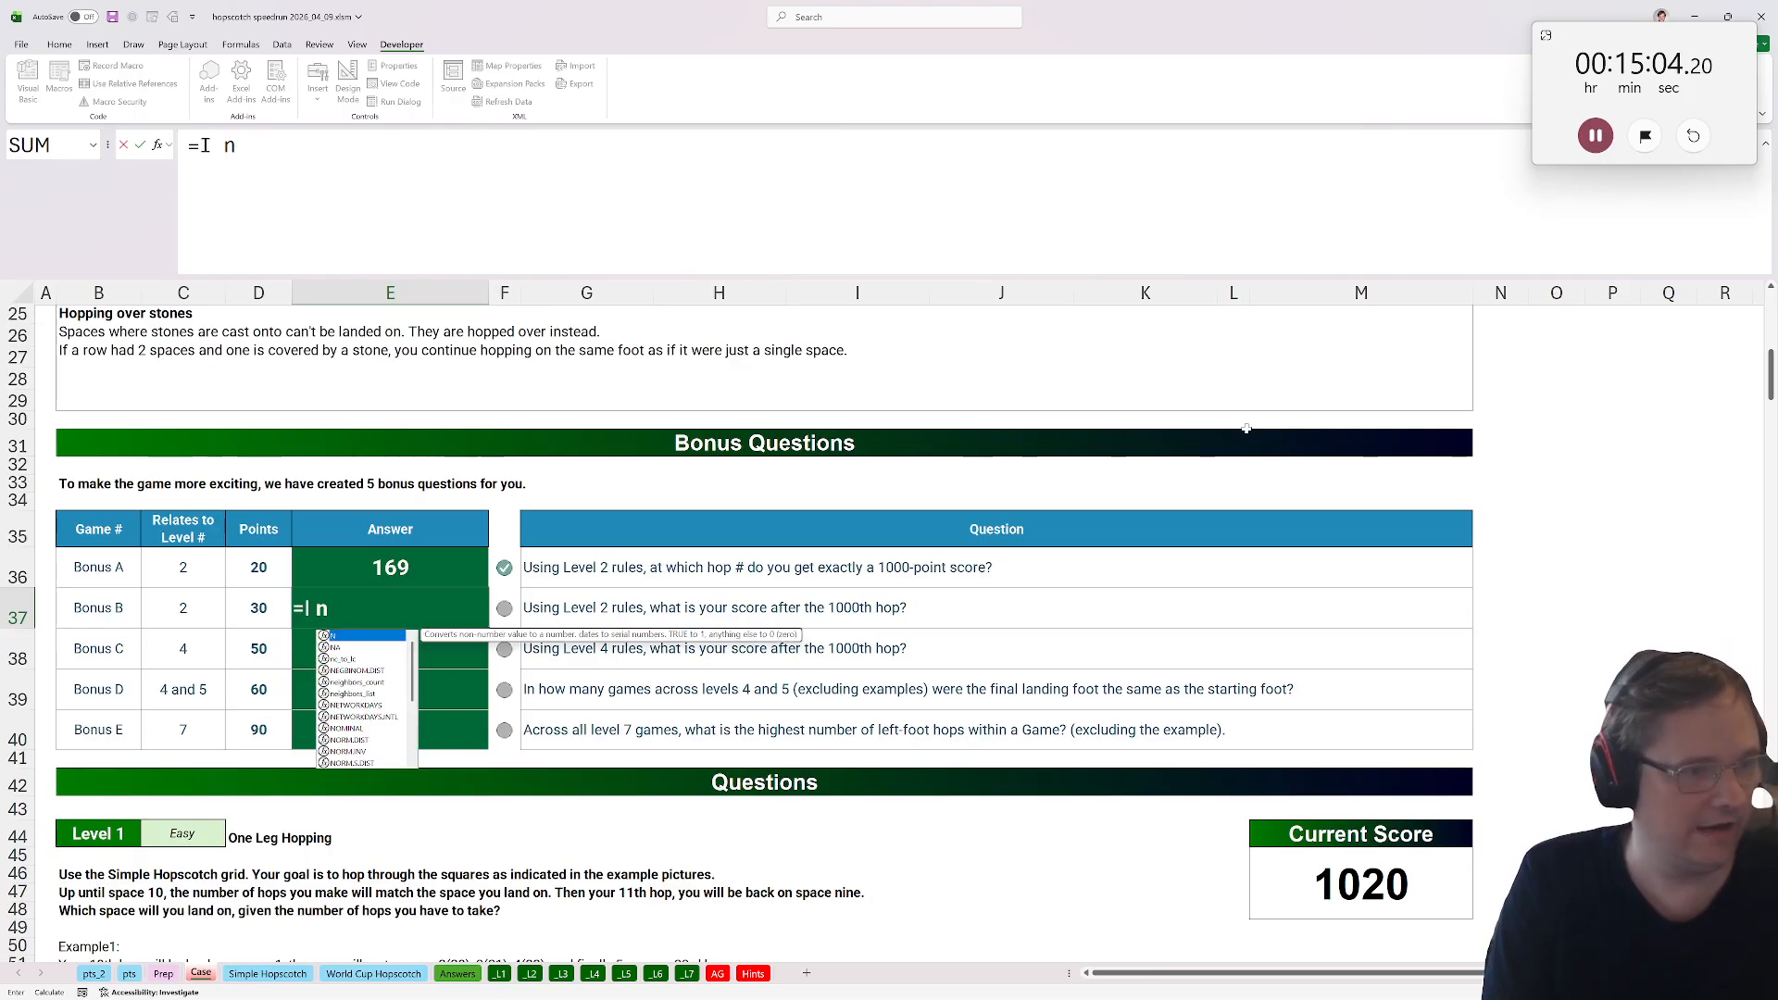
text(ndex()
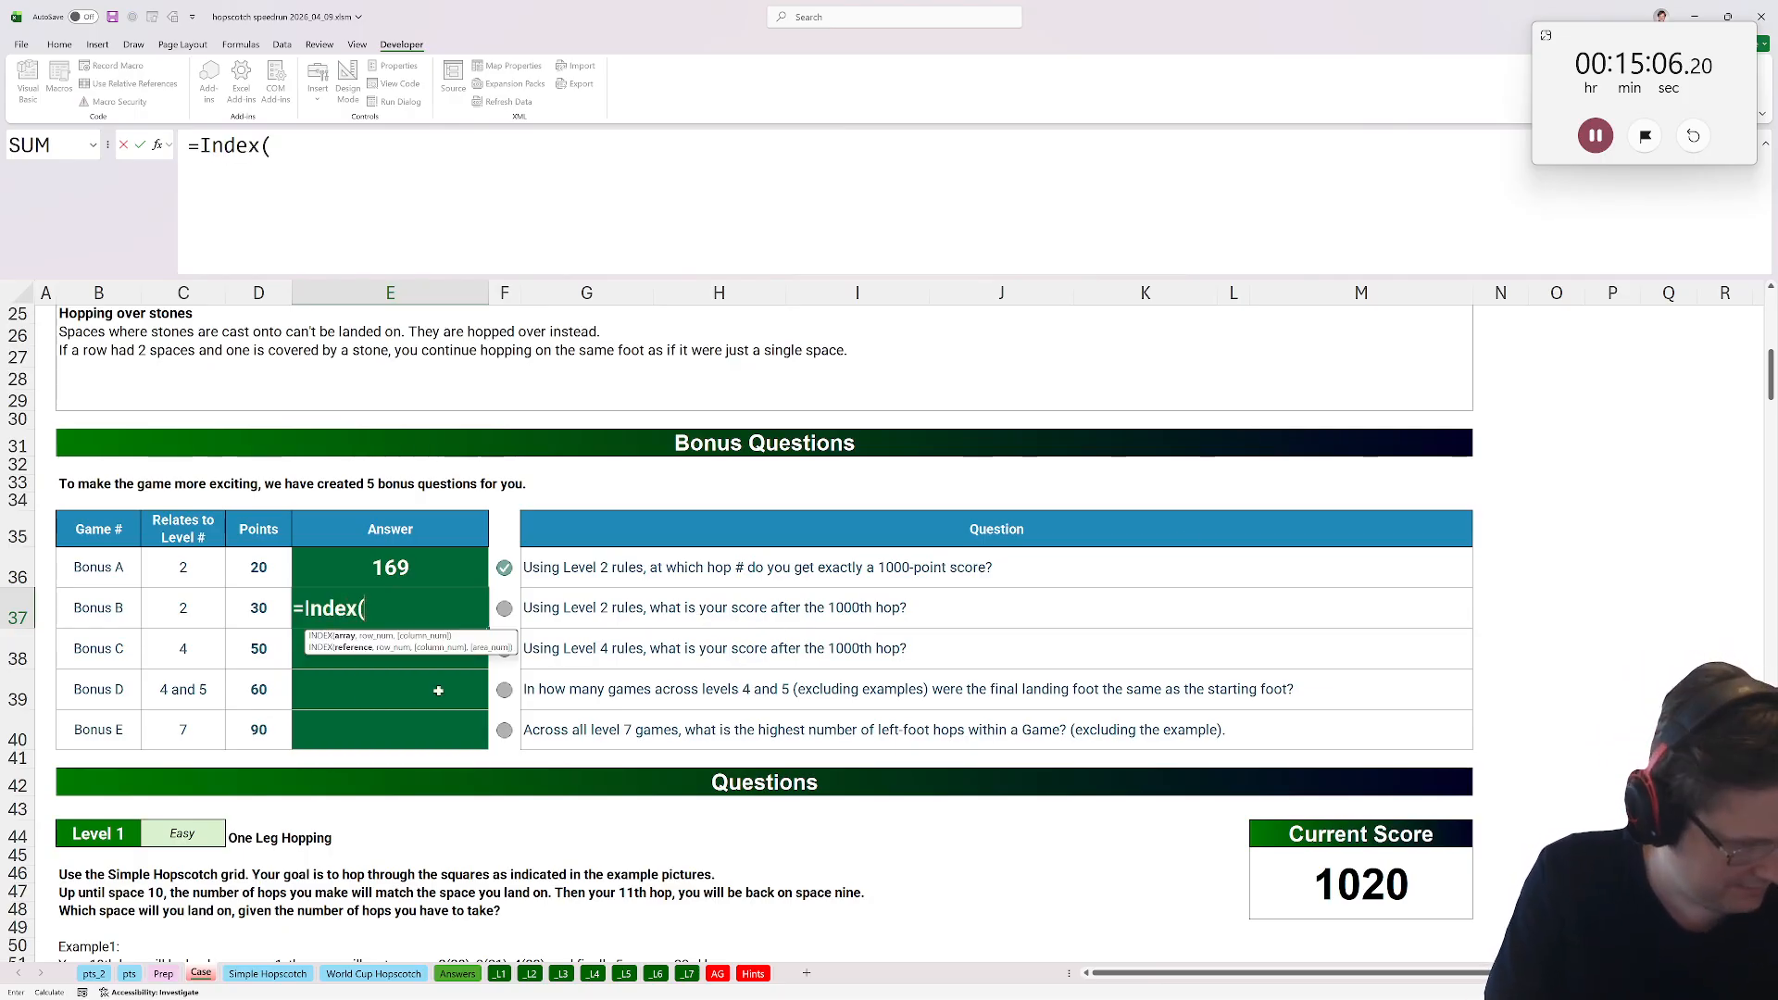
key(ctrl+Page_Down)
key(ctrl+Page_Down)
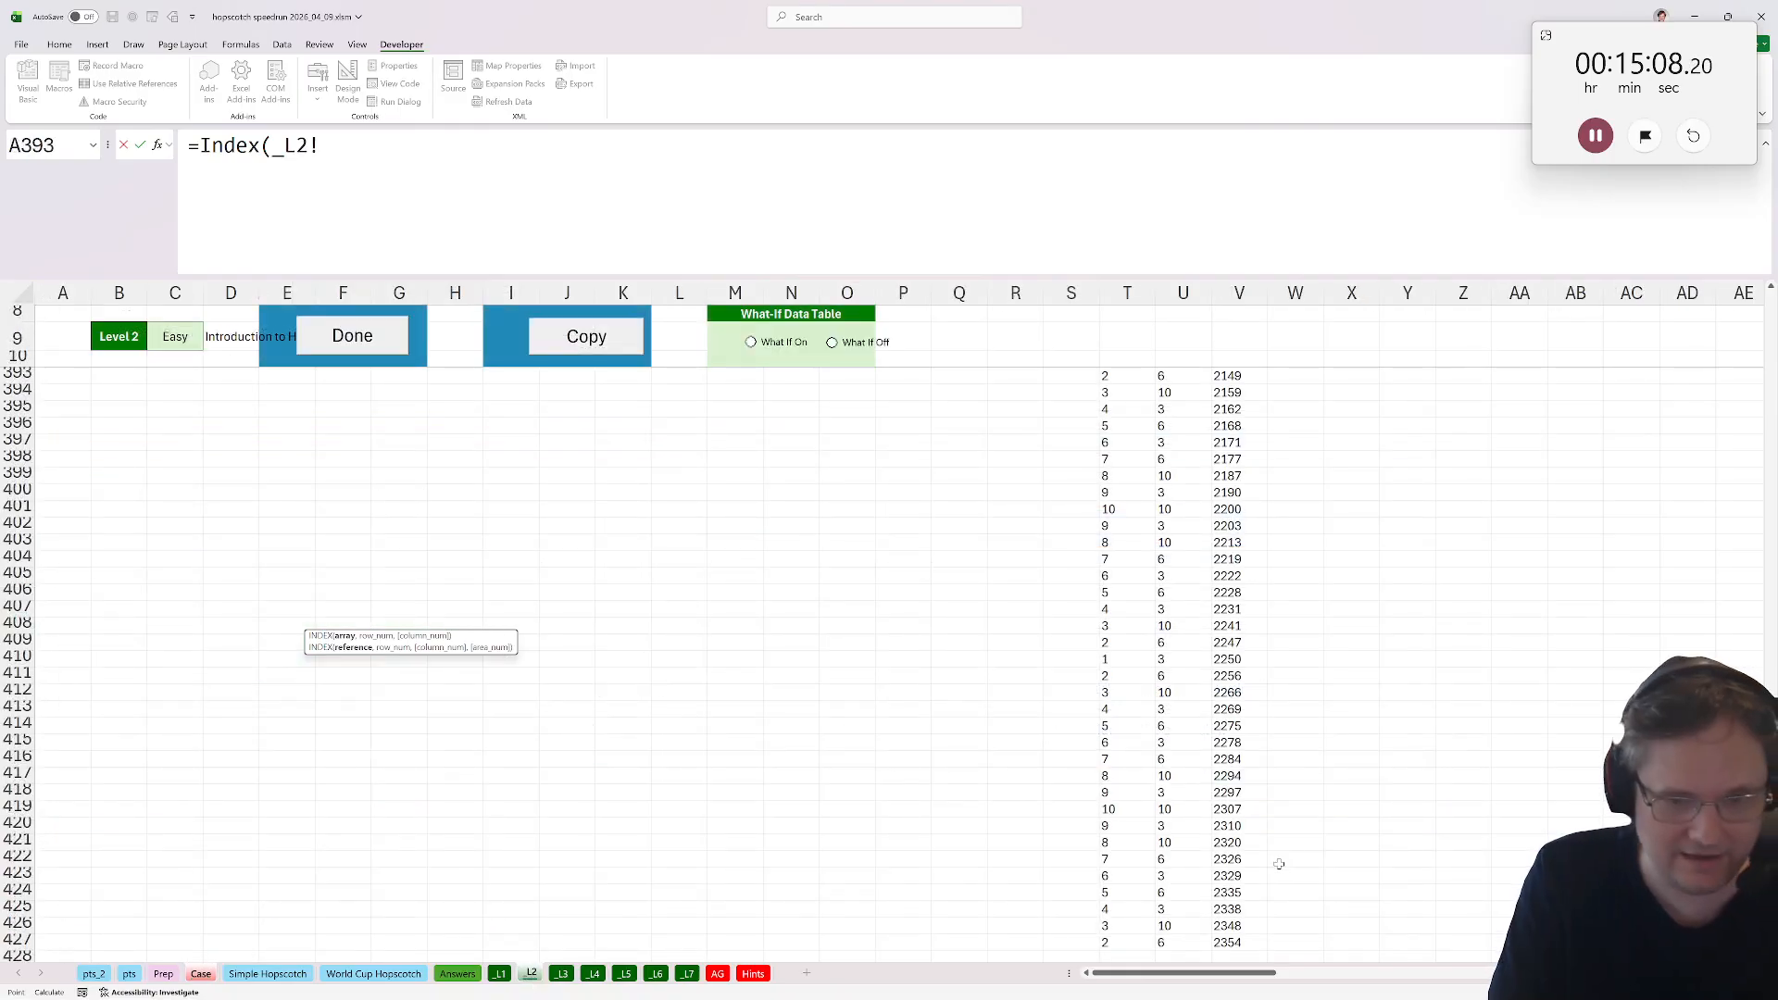
click(1250, 942)
key(ctrl+shift+Up)
key(shift+Down)
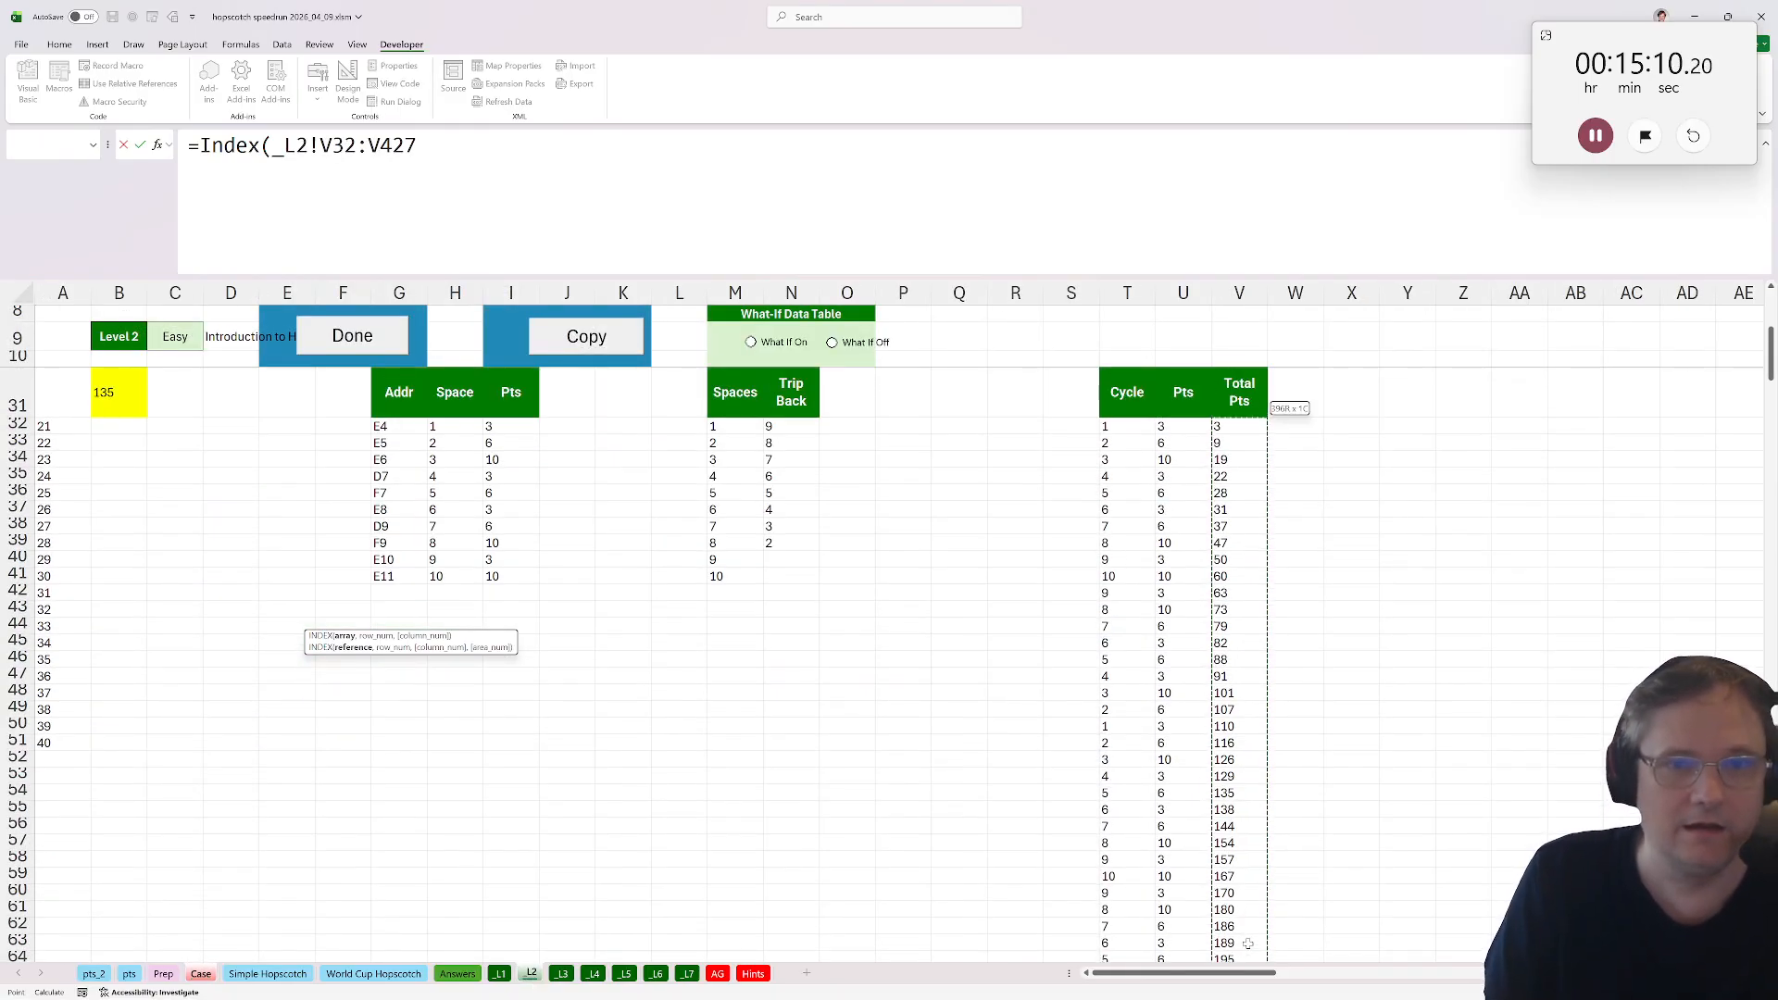
text(,1000))
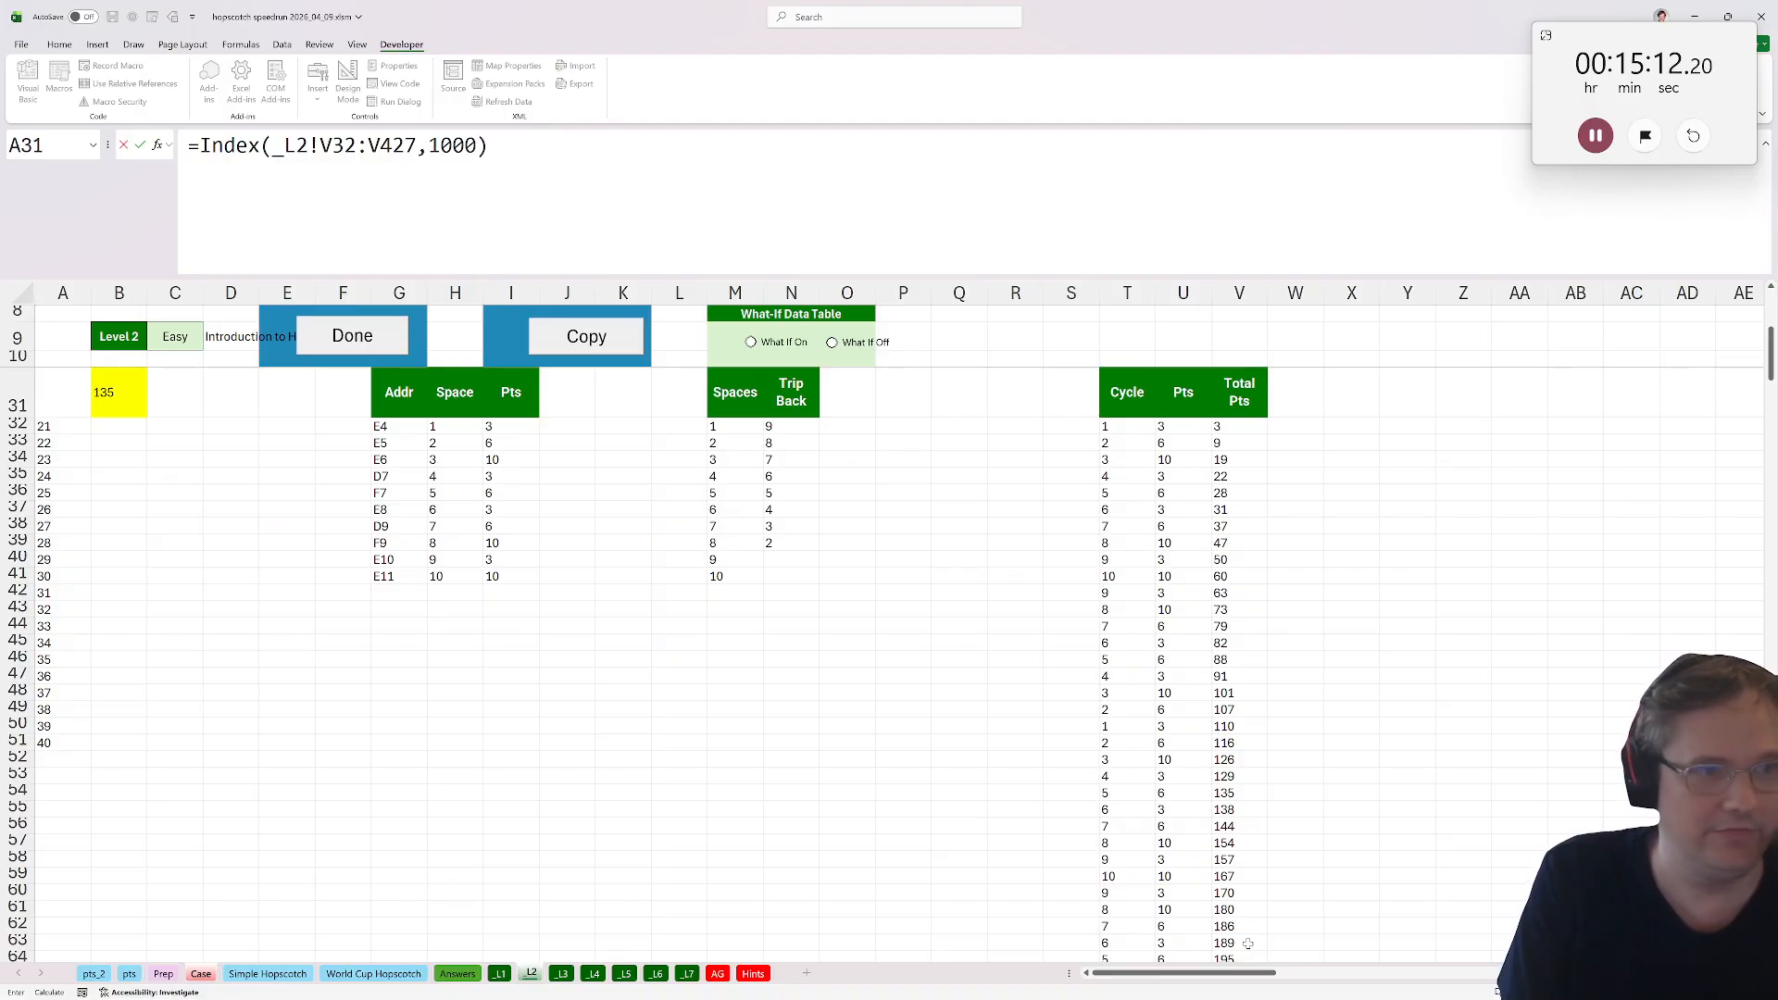
key(Return)
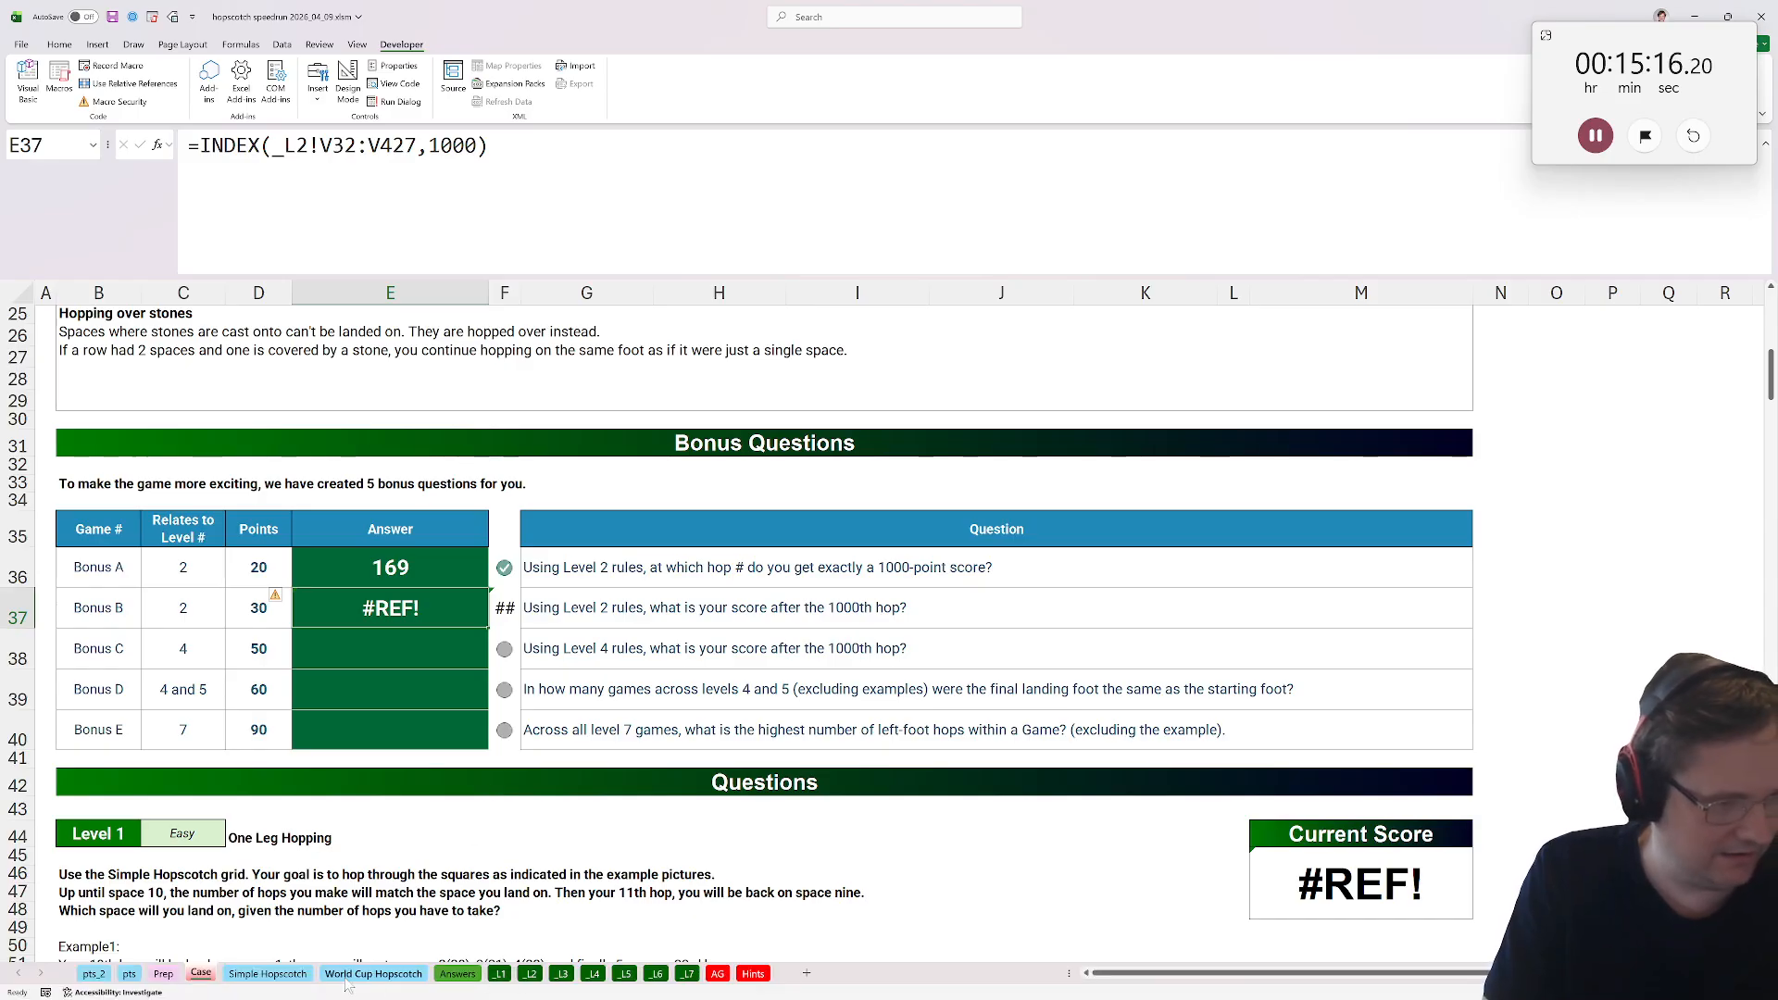
Edit Level 2's T32 Cycle formula to name the 20-fold stack b and stack b six times with VSTACK.
click(530, 974)
click(1252, 428)
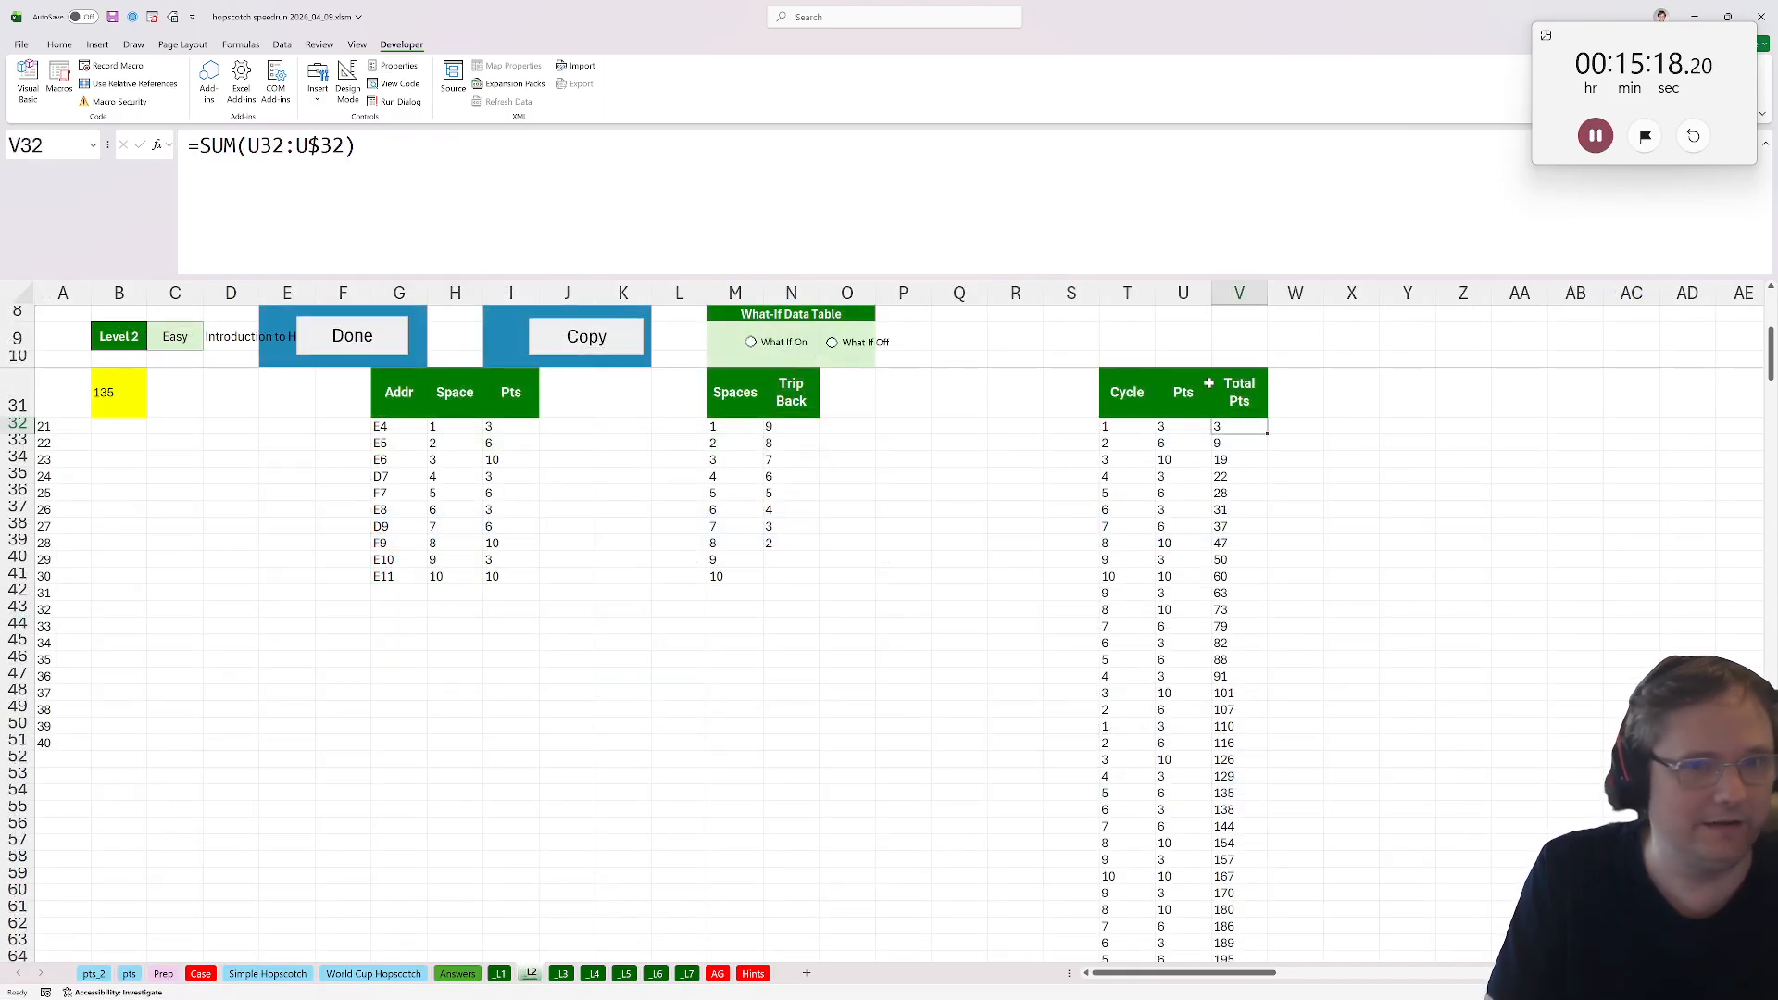
key(Left)
key(Left)
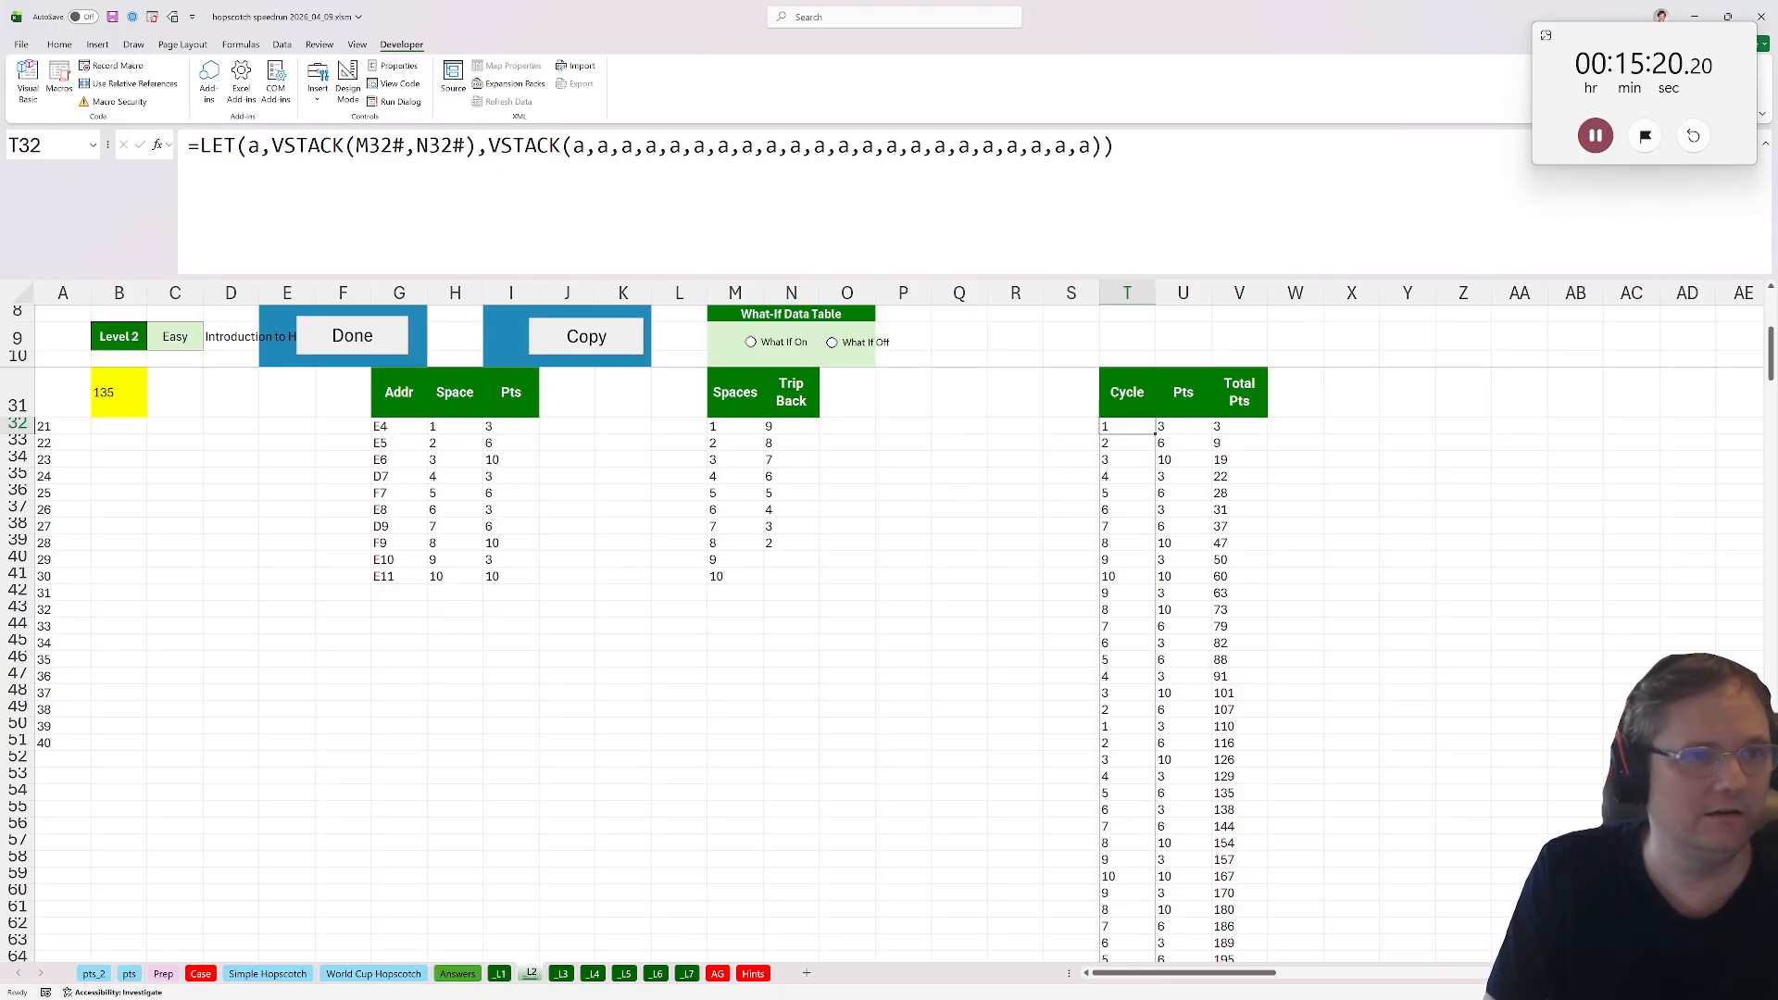
click(486, 146)
text(a,a))
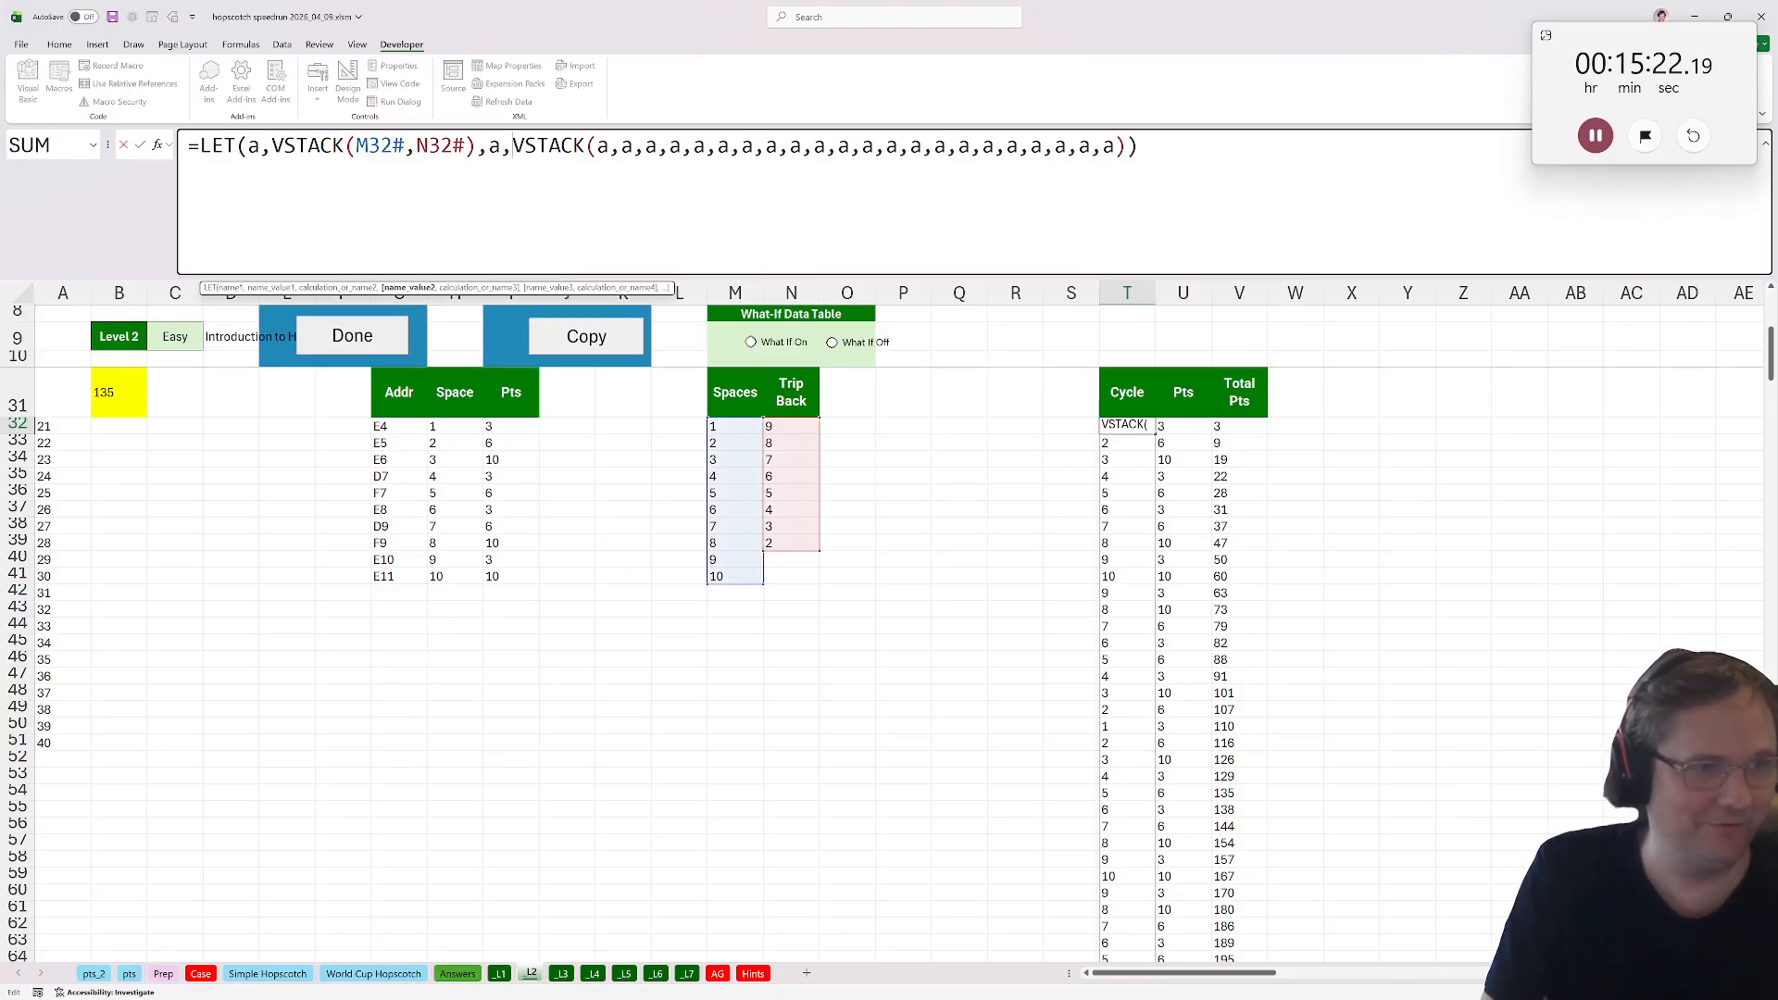
text(,vstac)
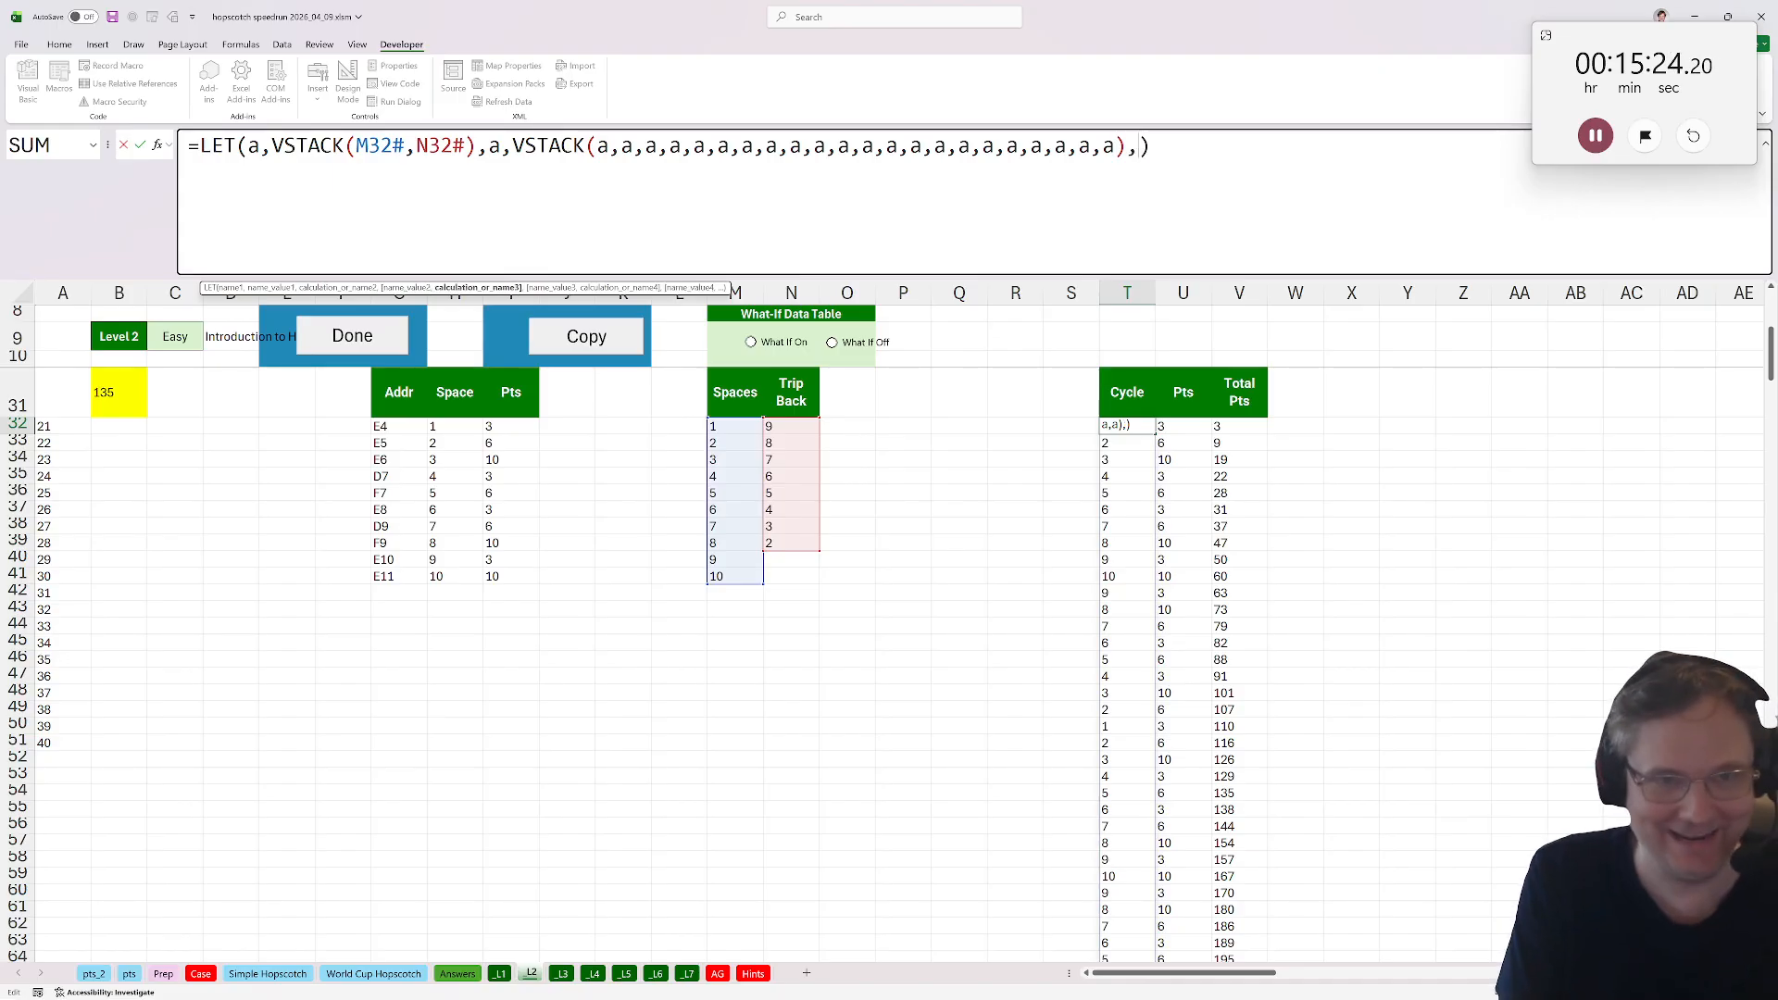
key(BackSpace)
key(BackSpace)
key(BackSpace)
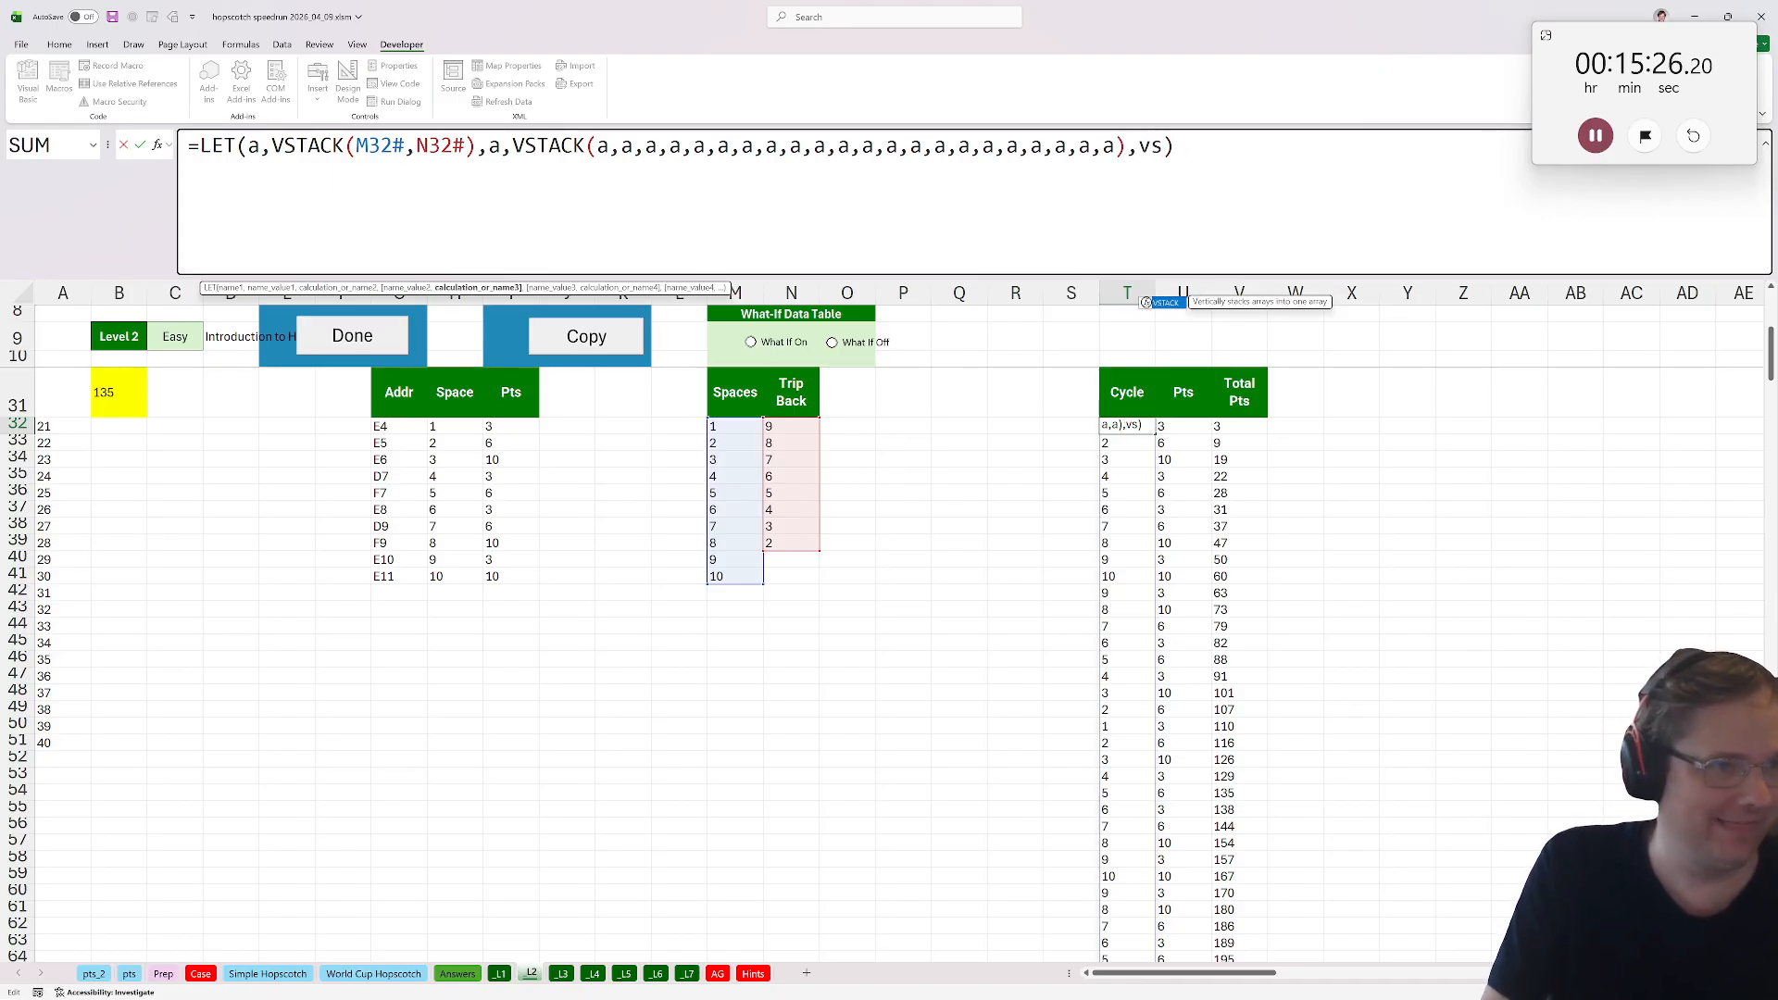
double_click(494, 146)
text(b)
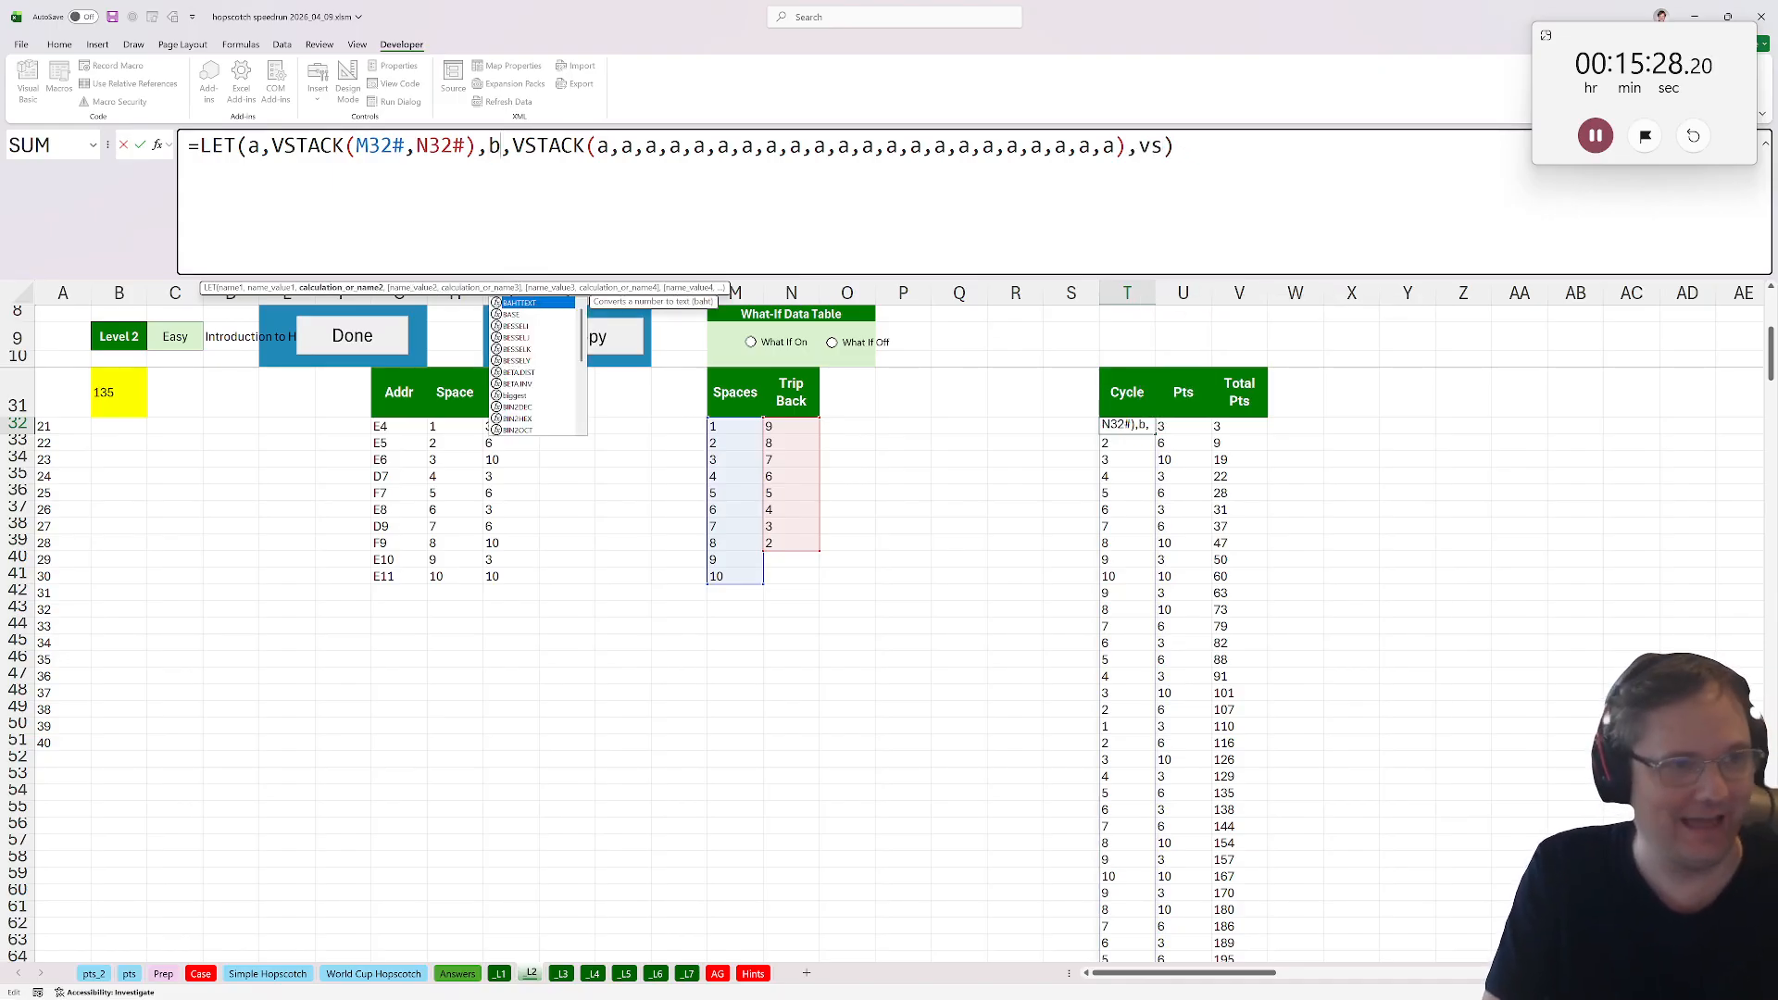
text(tack(b)
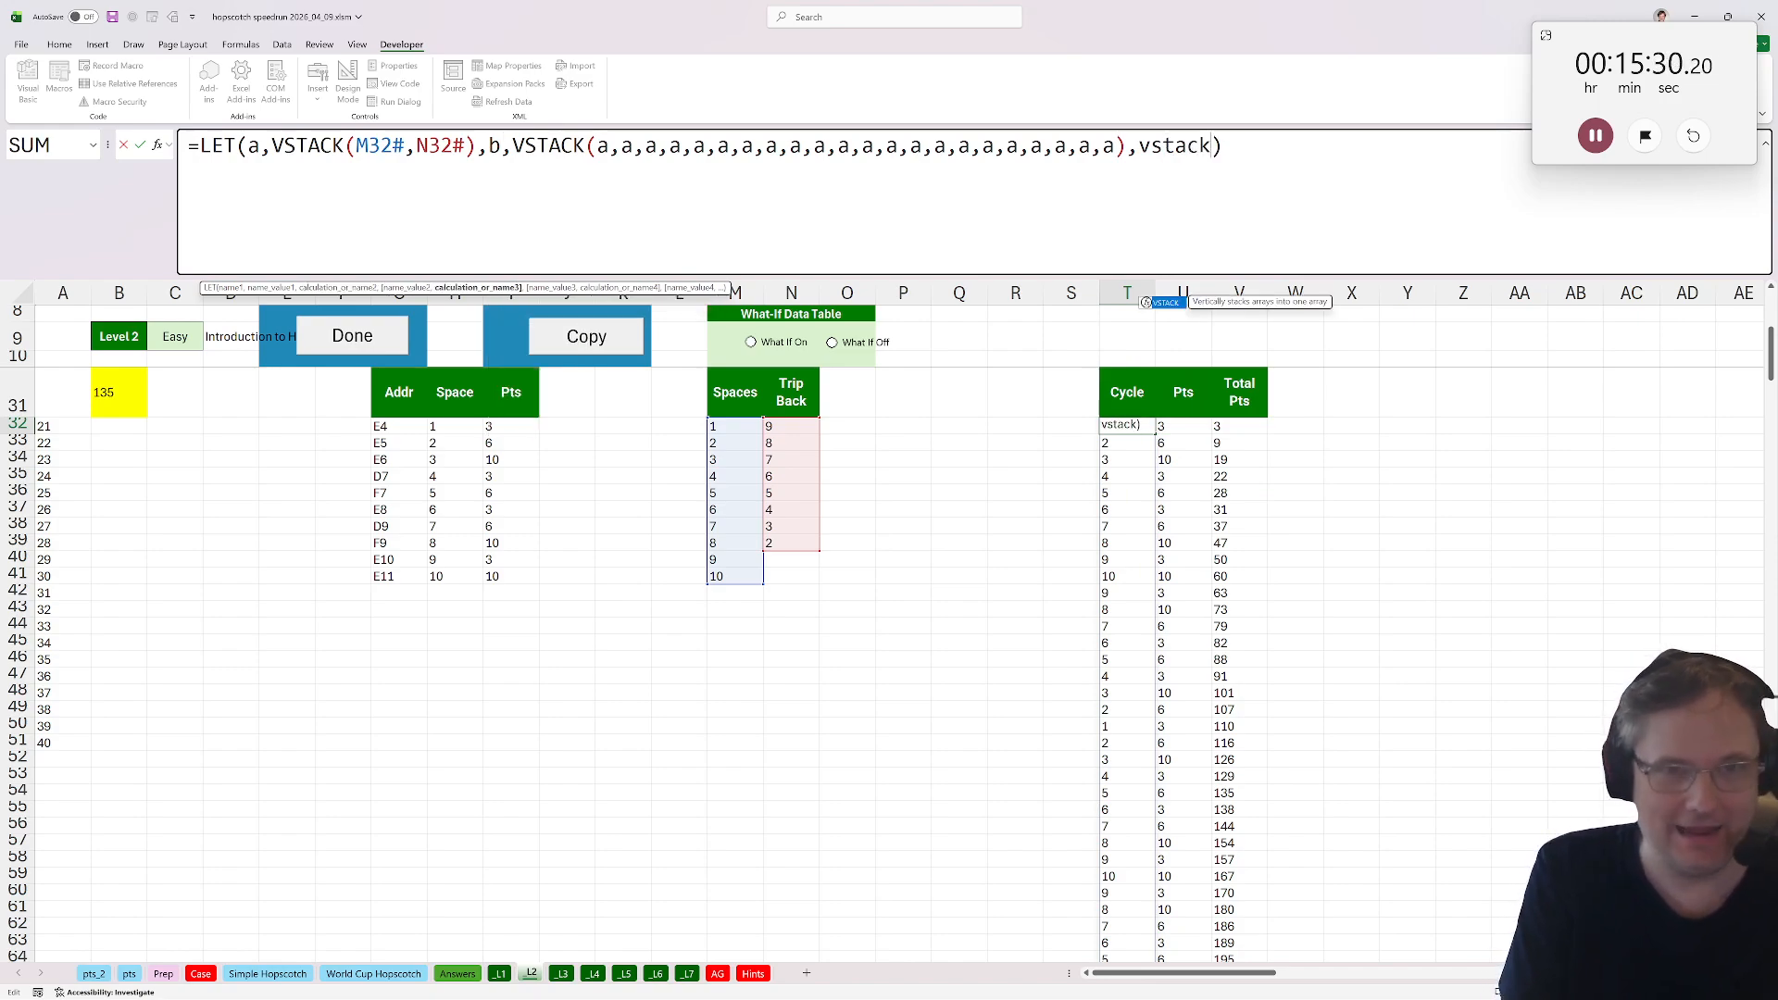
text(,b,b,b,b,b,b)
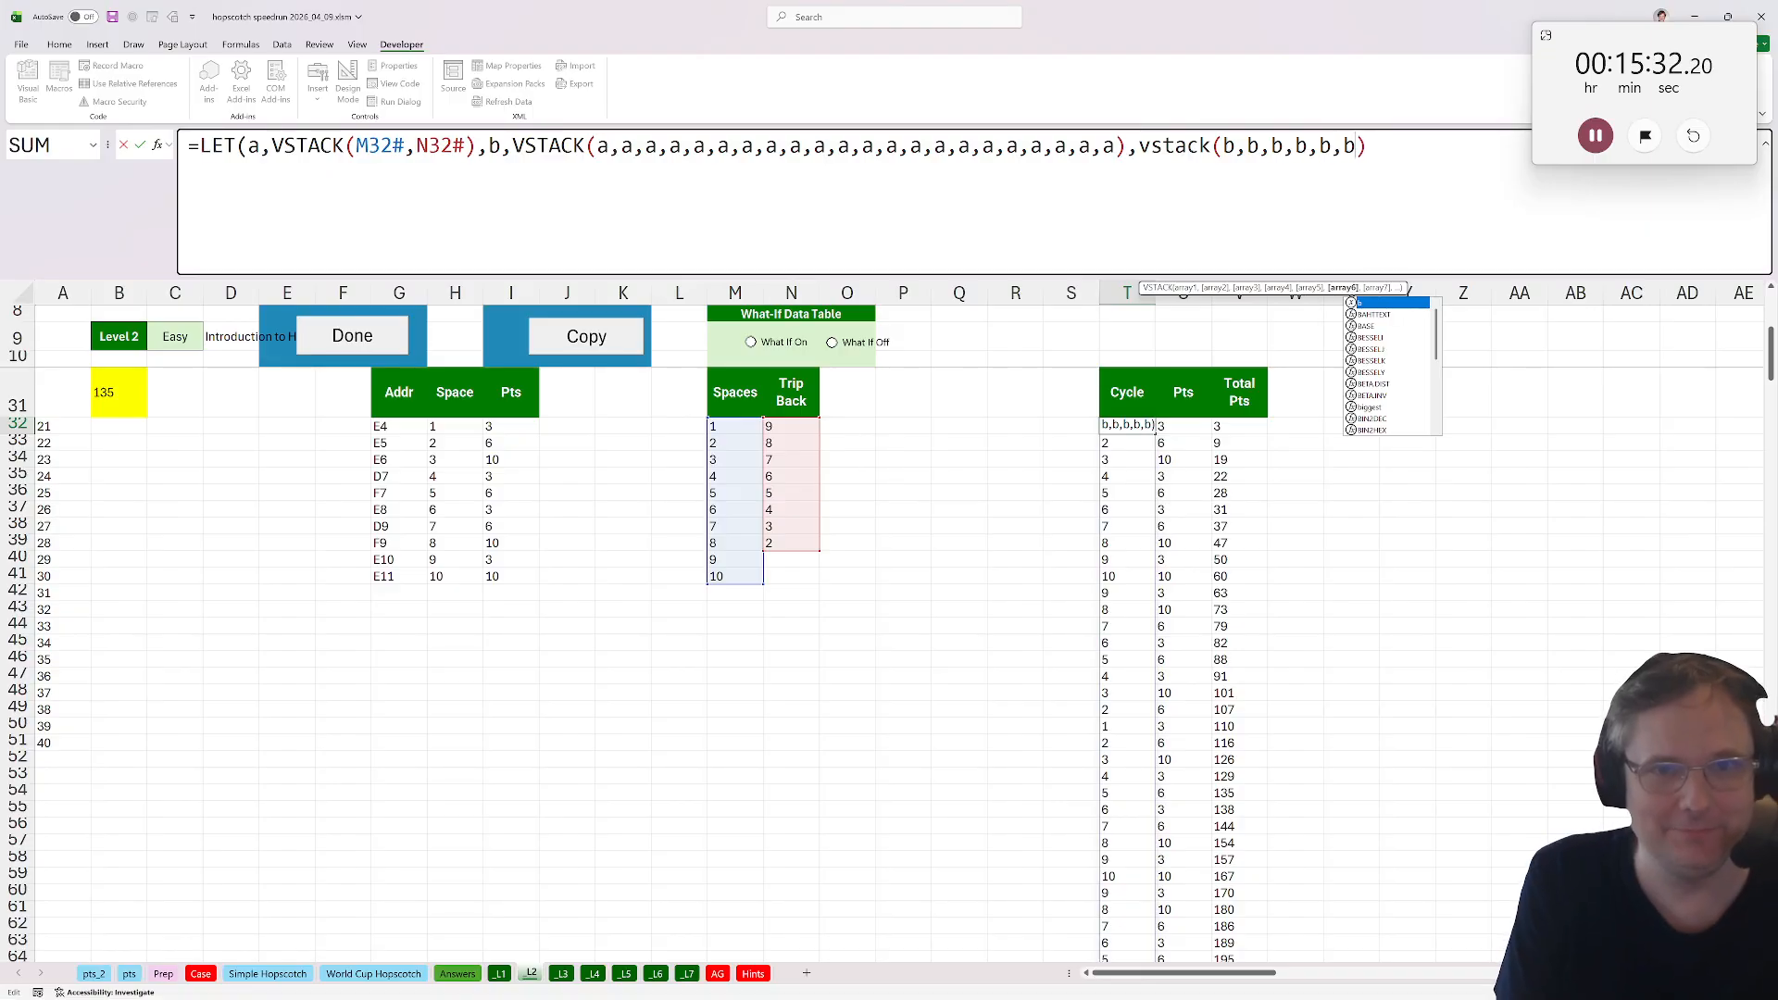
key(Return)
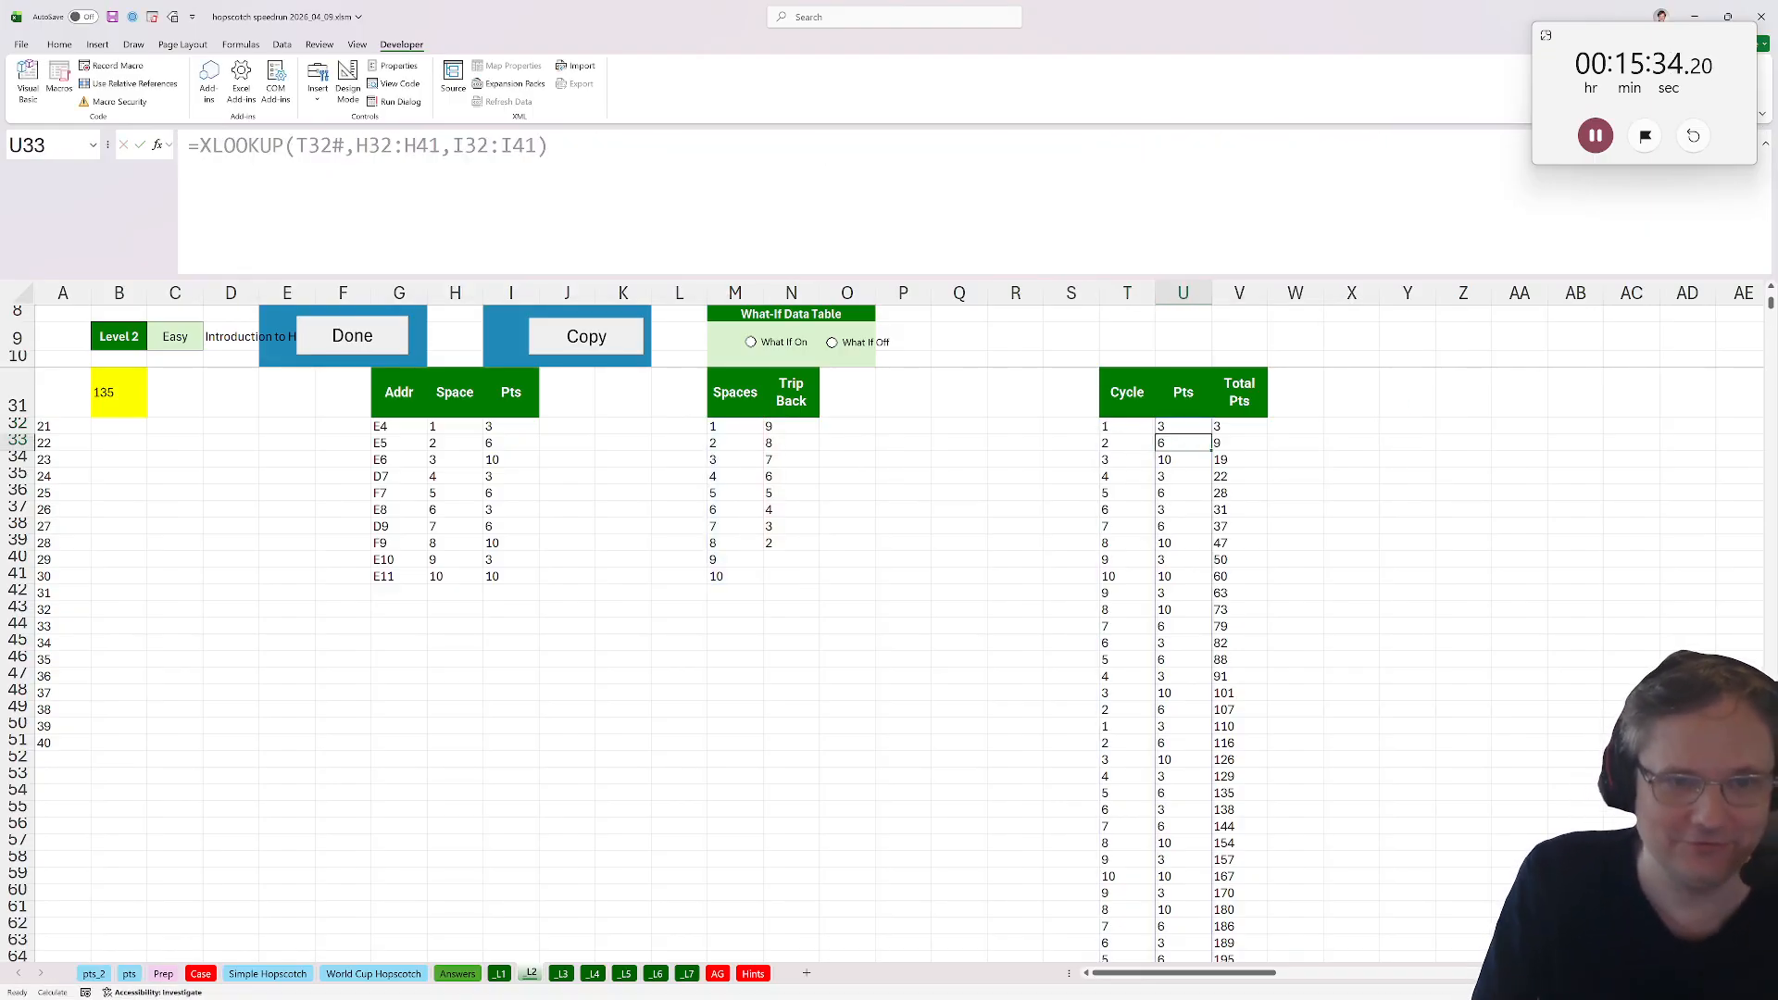
Fill Level 2's Total Pts formula from V427 down to the end of the extended Cycle list.
key(ctrl+Down)
key(ctrl+Up)
key(Down)
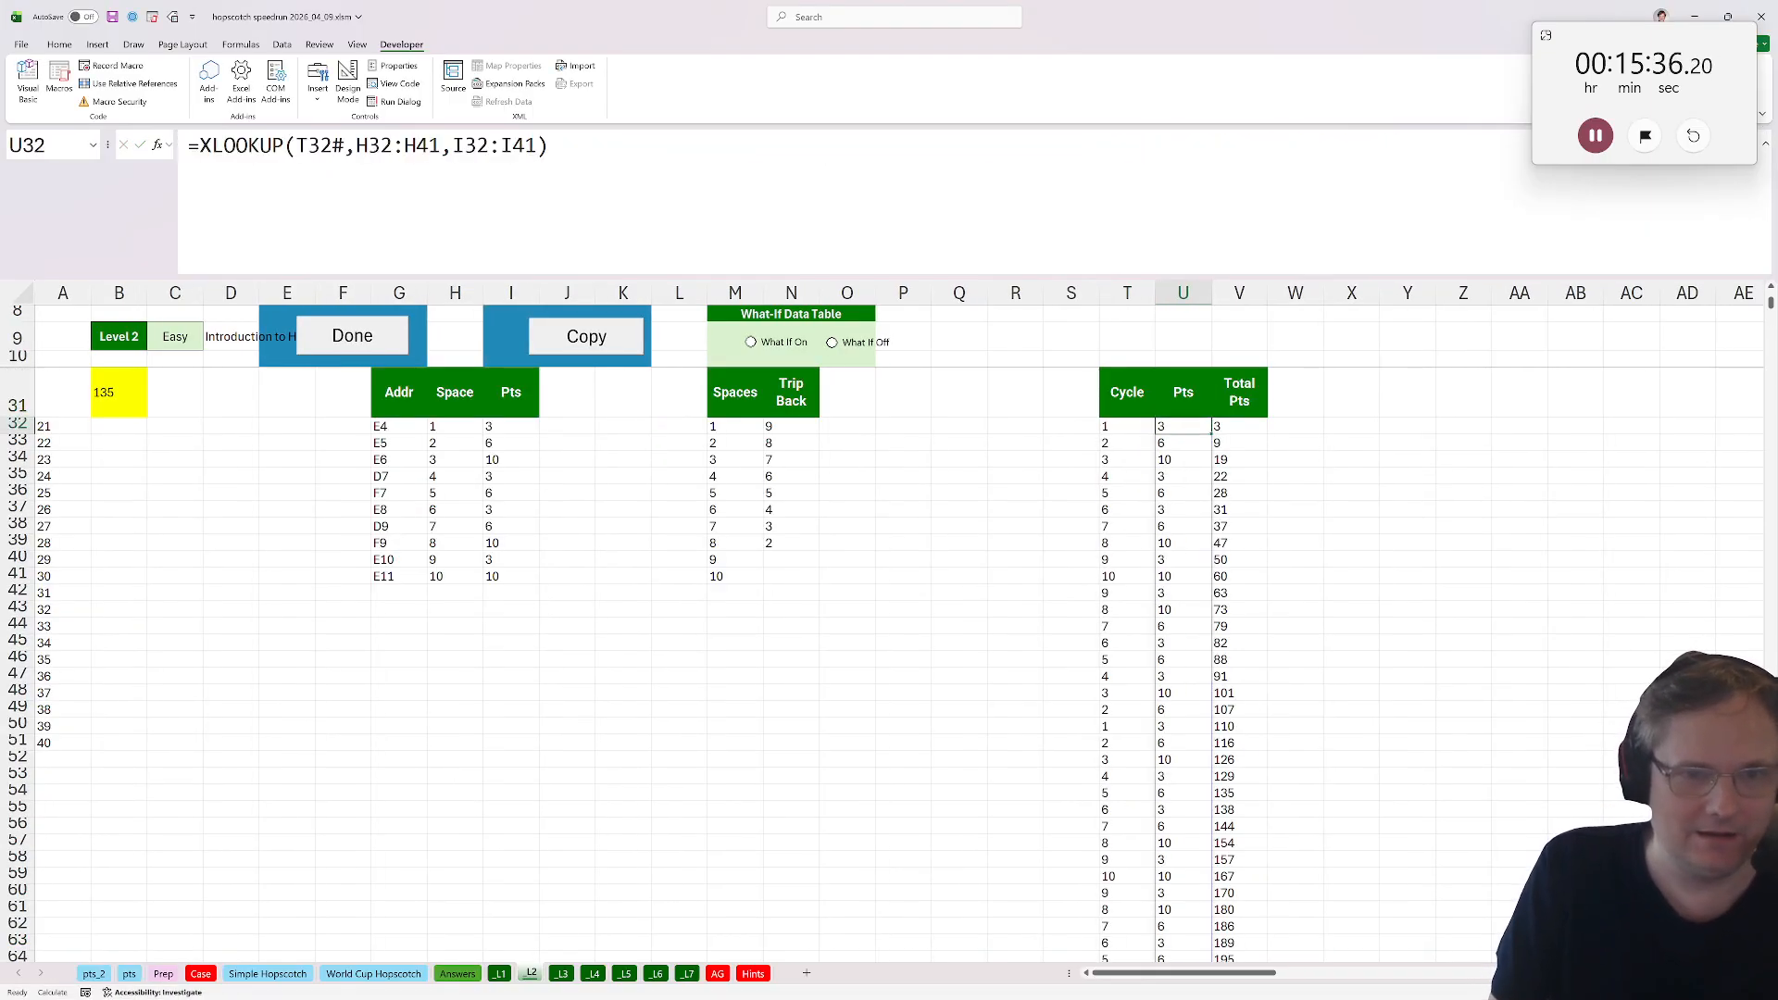
key(Left)
key(ctrl+Down)
key(ctrl+Up)
key(Right)
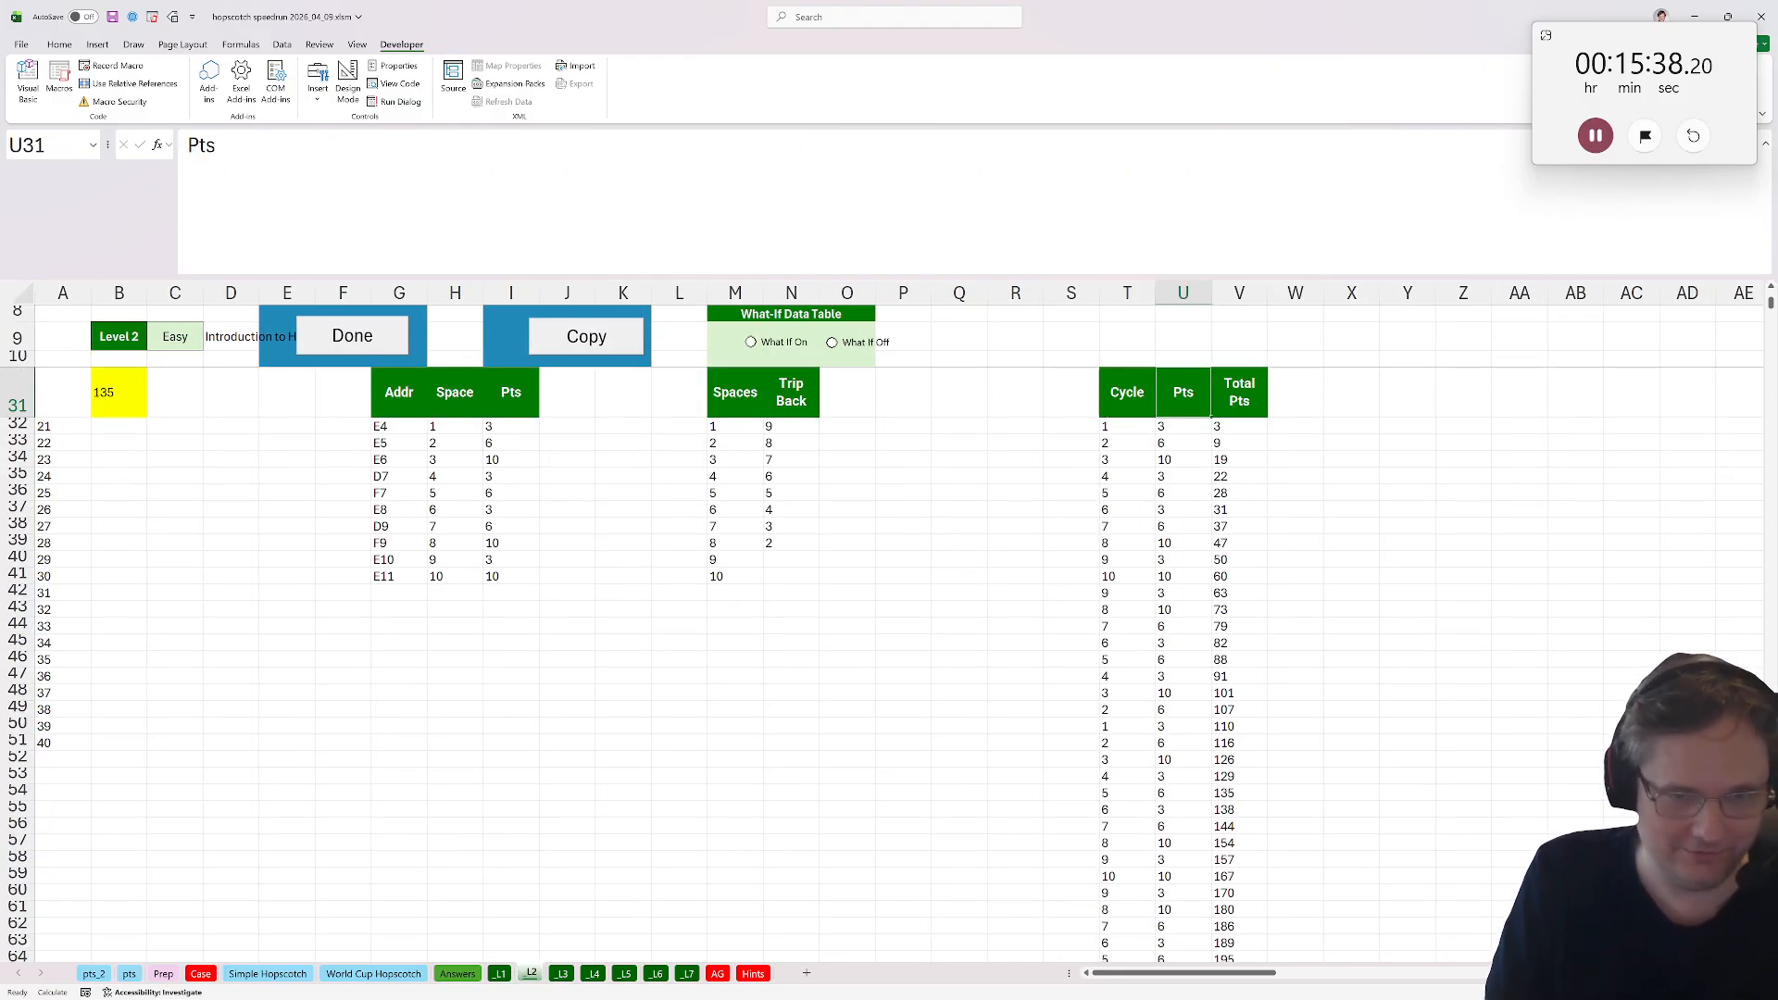
key(Right)
key(Down)
key(Down)
key(ctrl+Down)
scroll(1208, 359, down, 8)
right_click(1208, 360)
drag(1079, 692, 1085, 679)
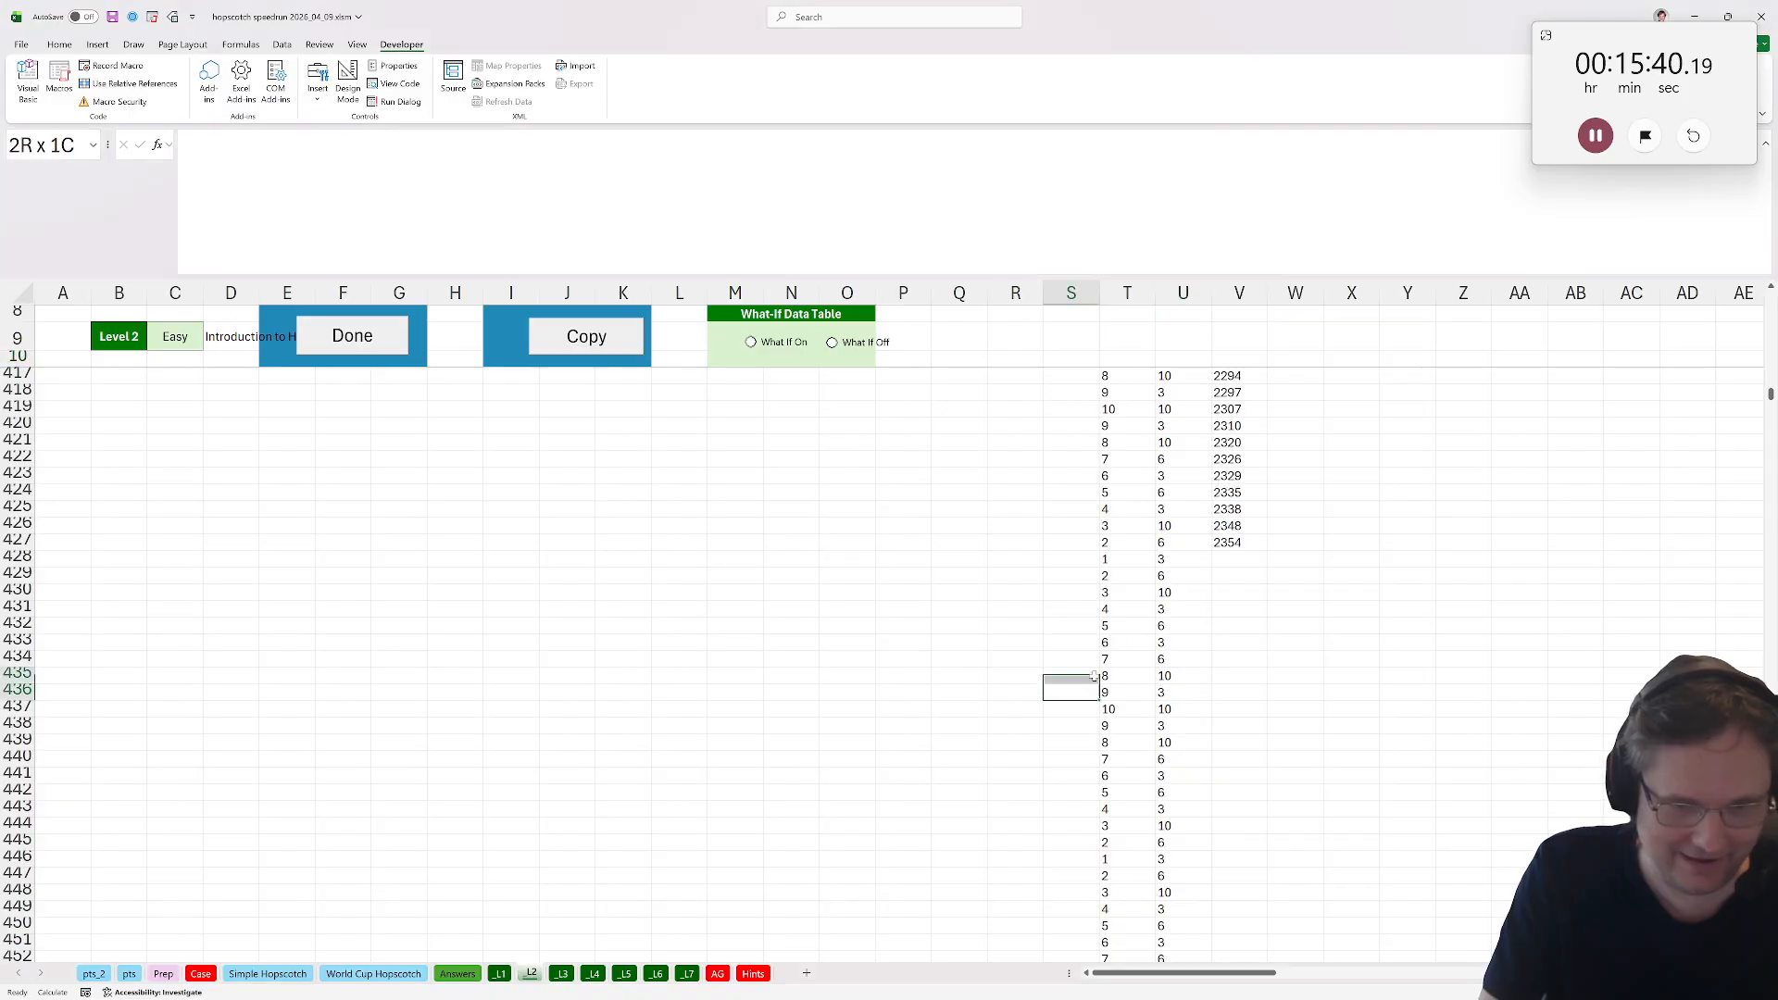
click(1232, 555)
click(1255, 543)
double_click(1265, 550)
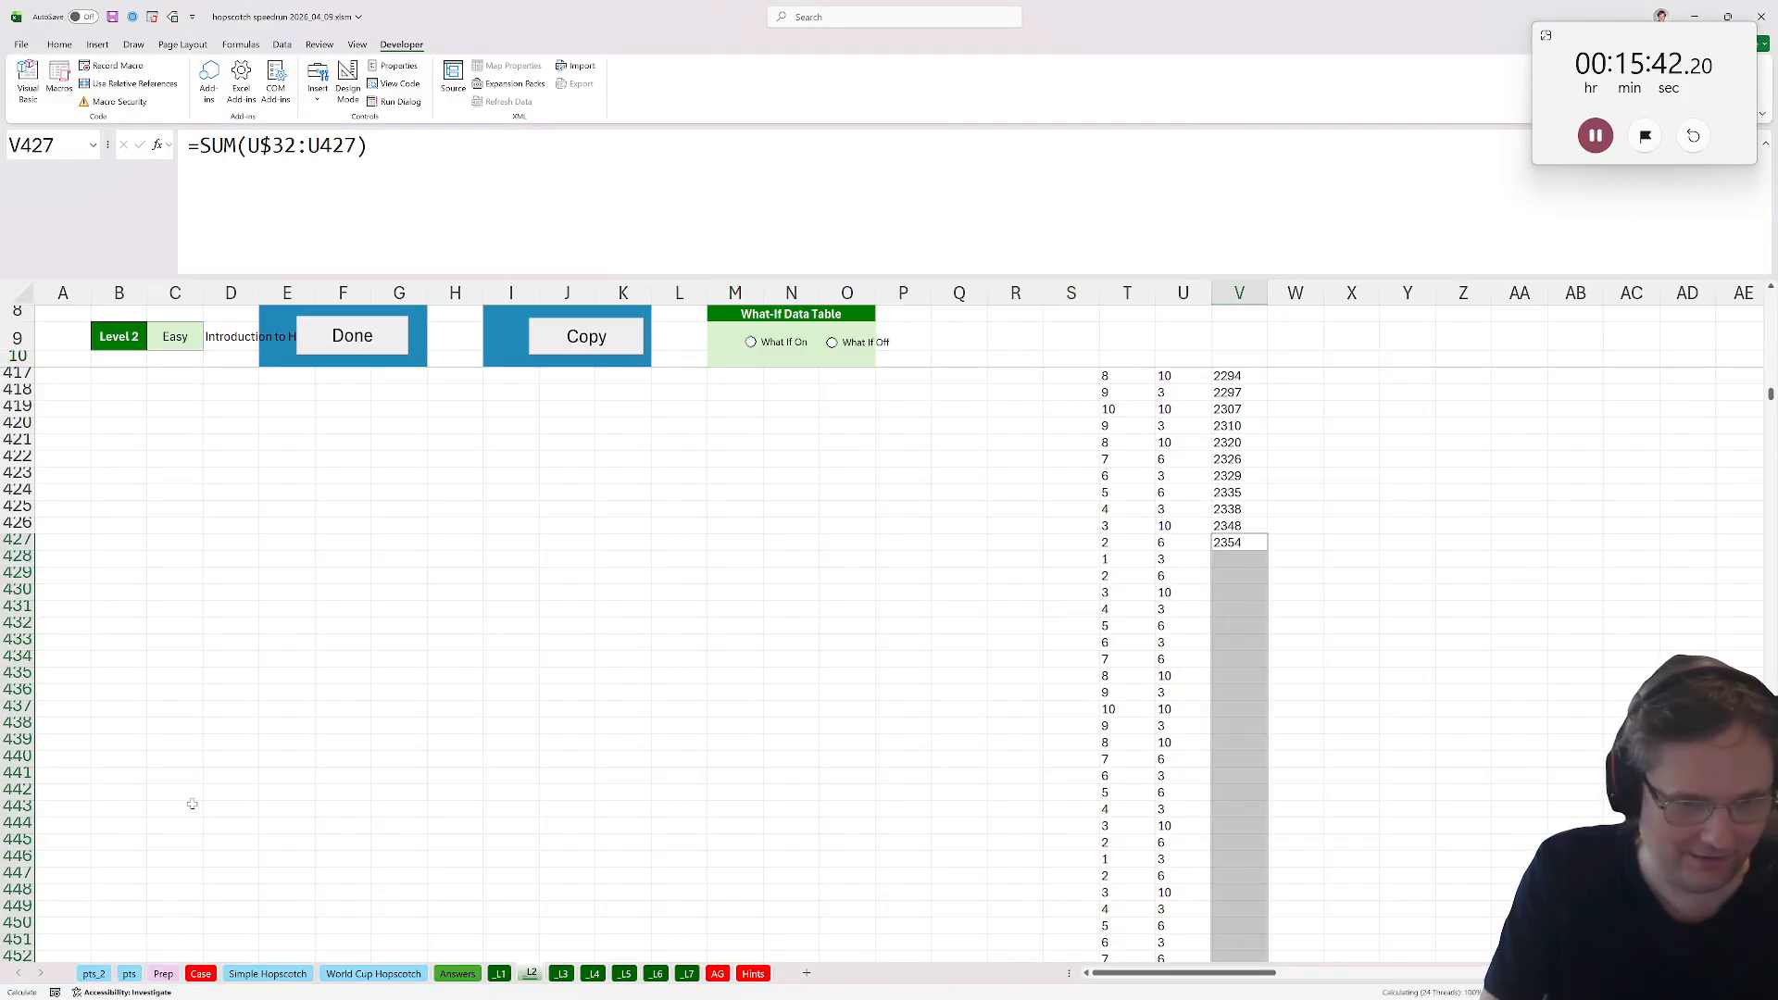
Change the end of Bonus B's INDEX range to V4270.
click(200, 973)
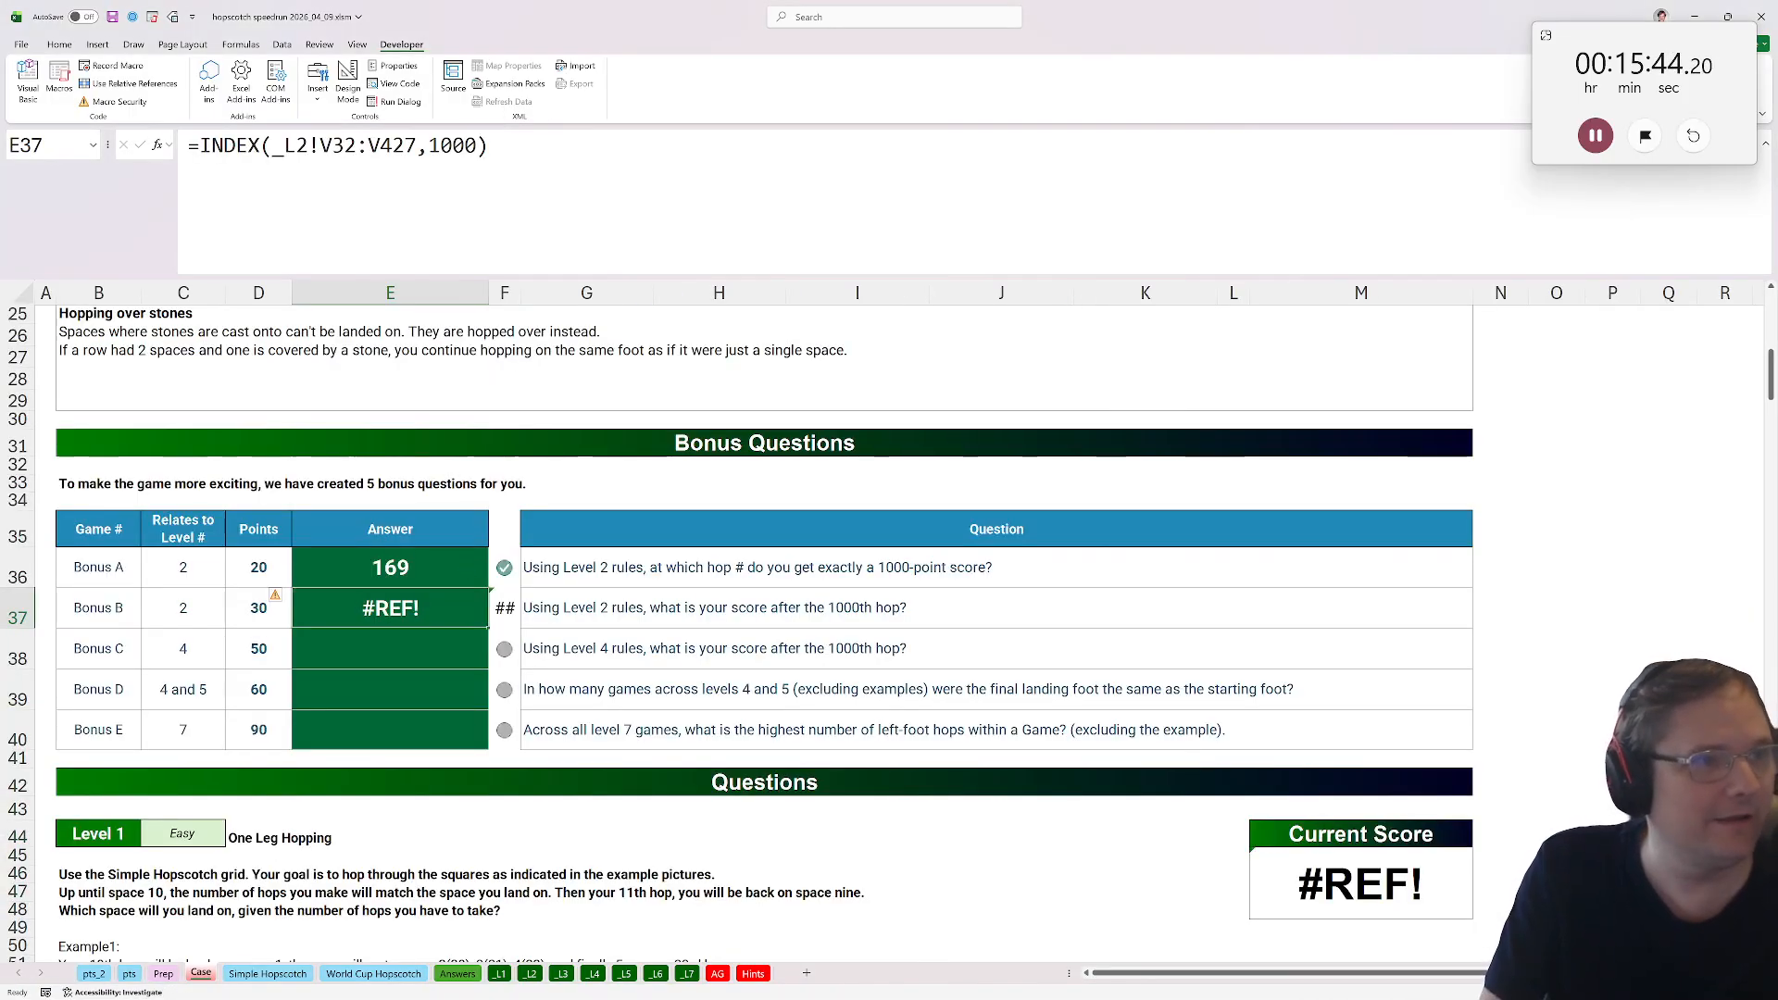
click(416, 147)
text(0)
key(Return)
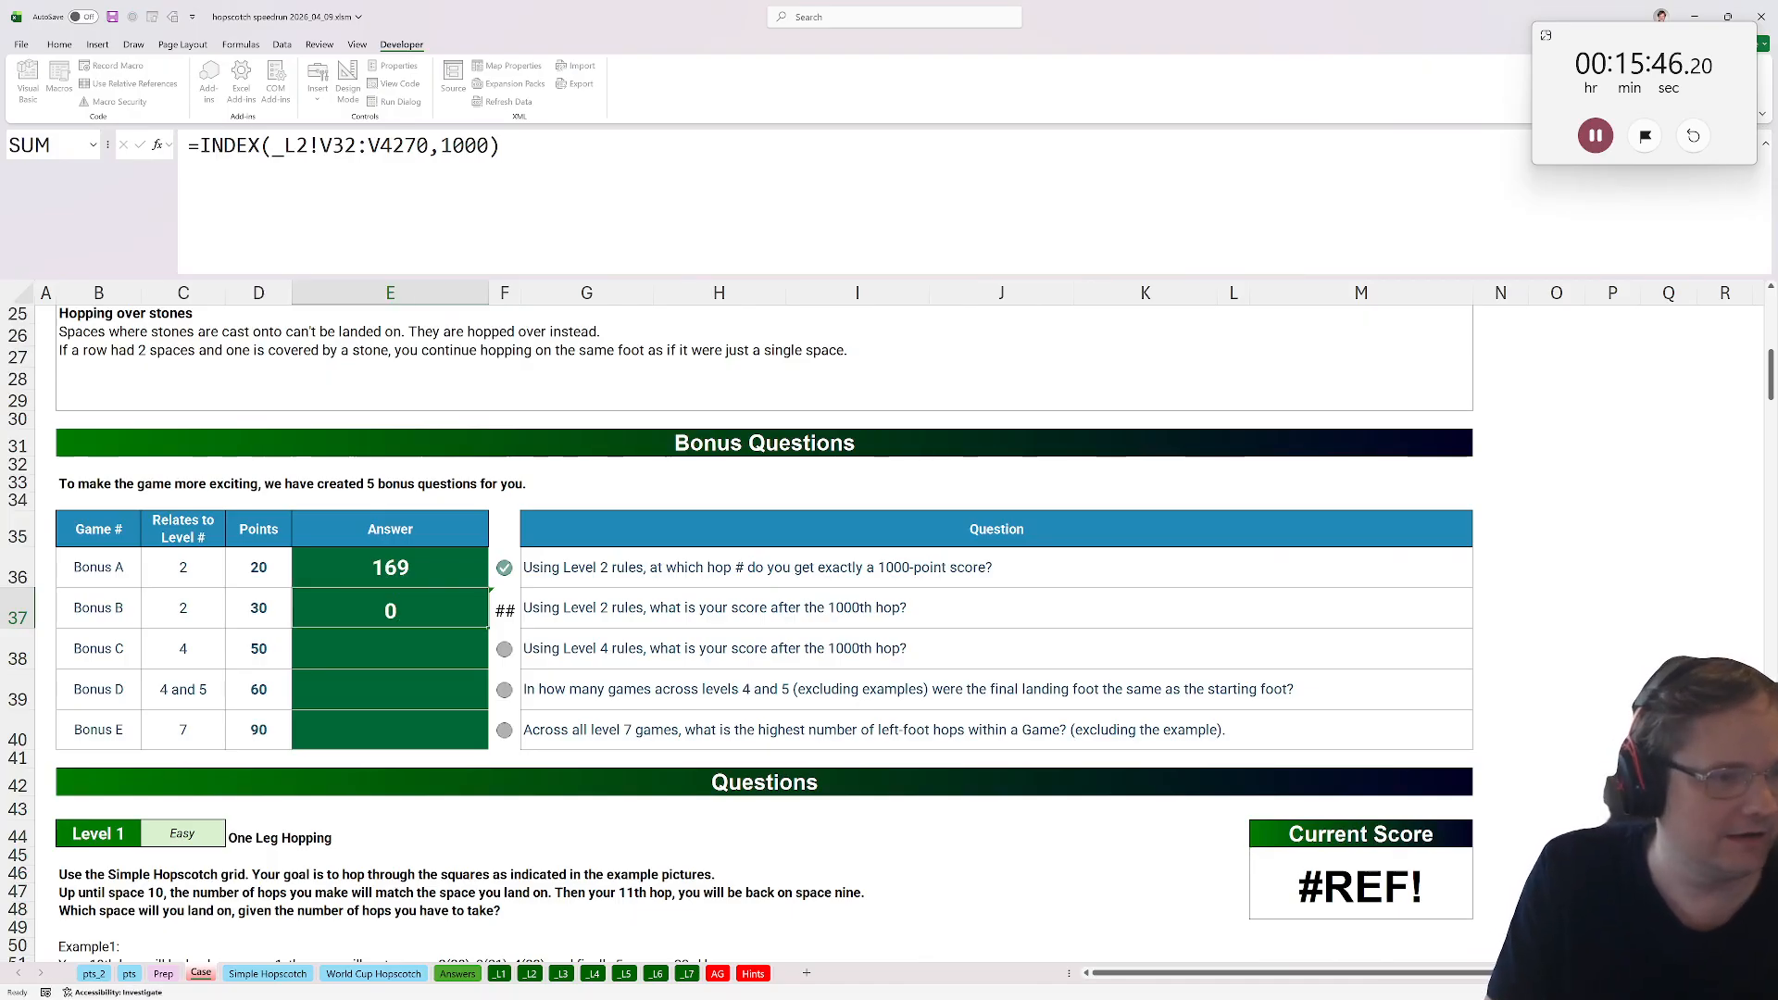
click(382, 646)
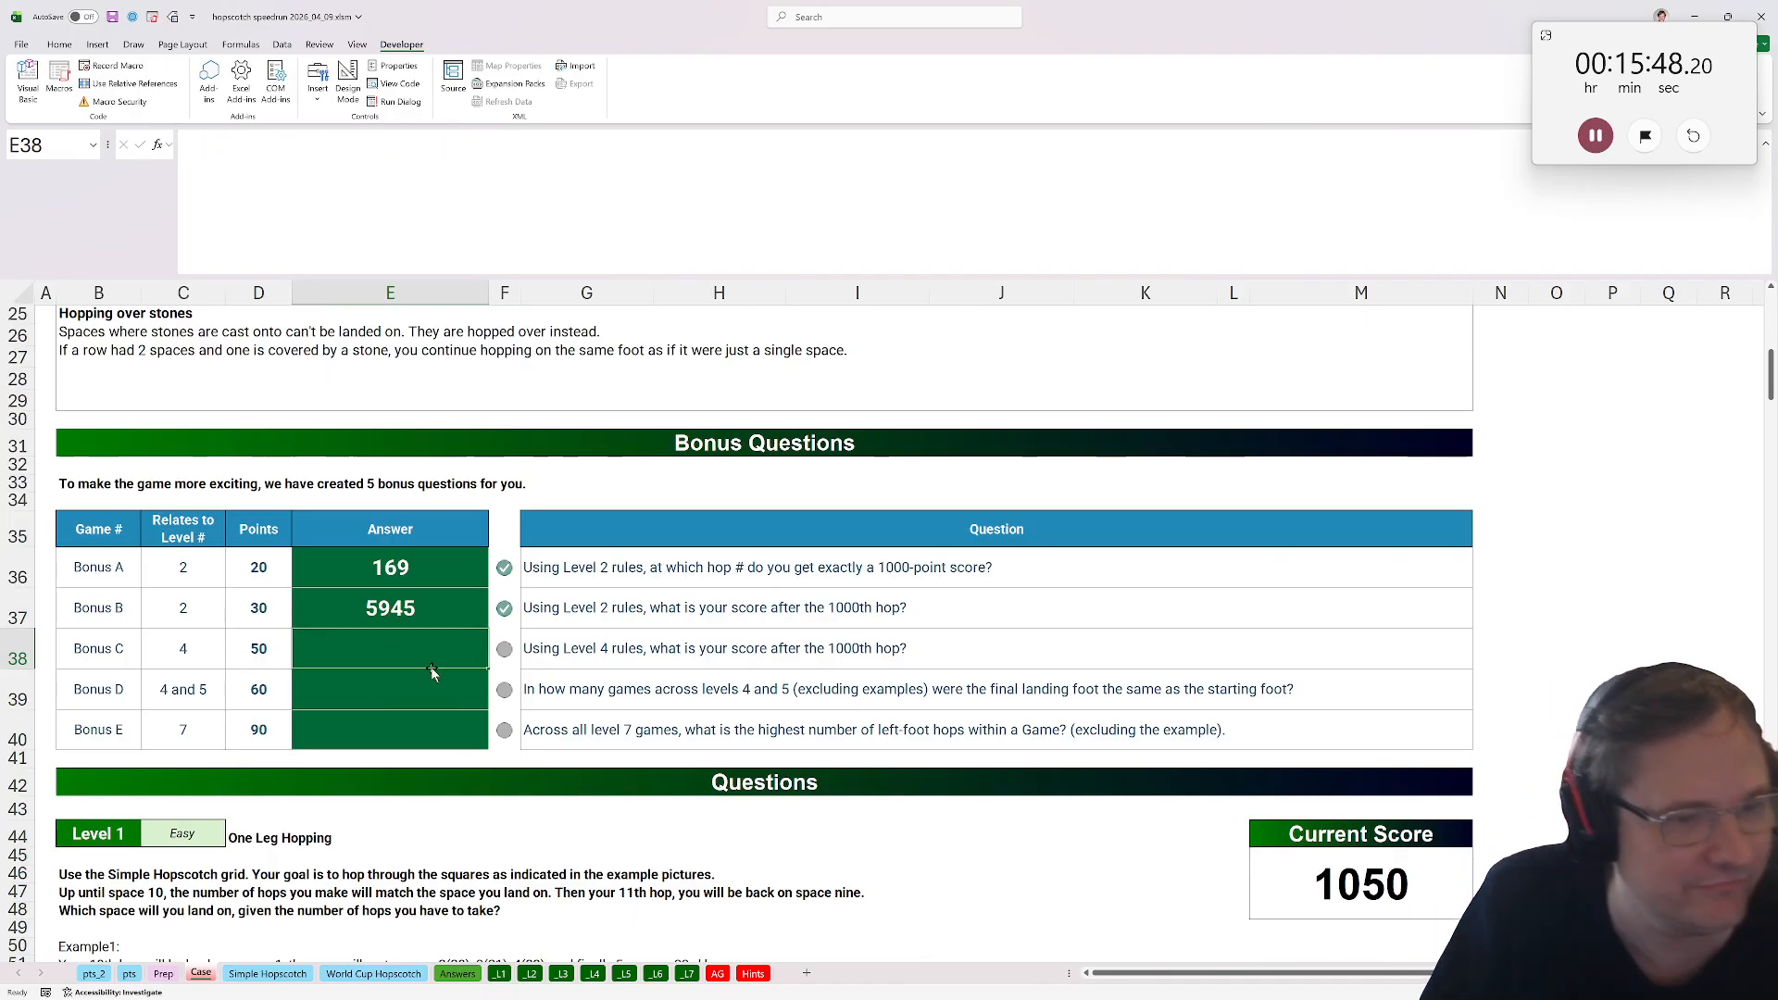
Copy Level 2's T32 Cycle formula and paste it into T32 on the Level 4 sheet.
click(593, 974)
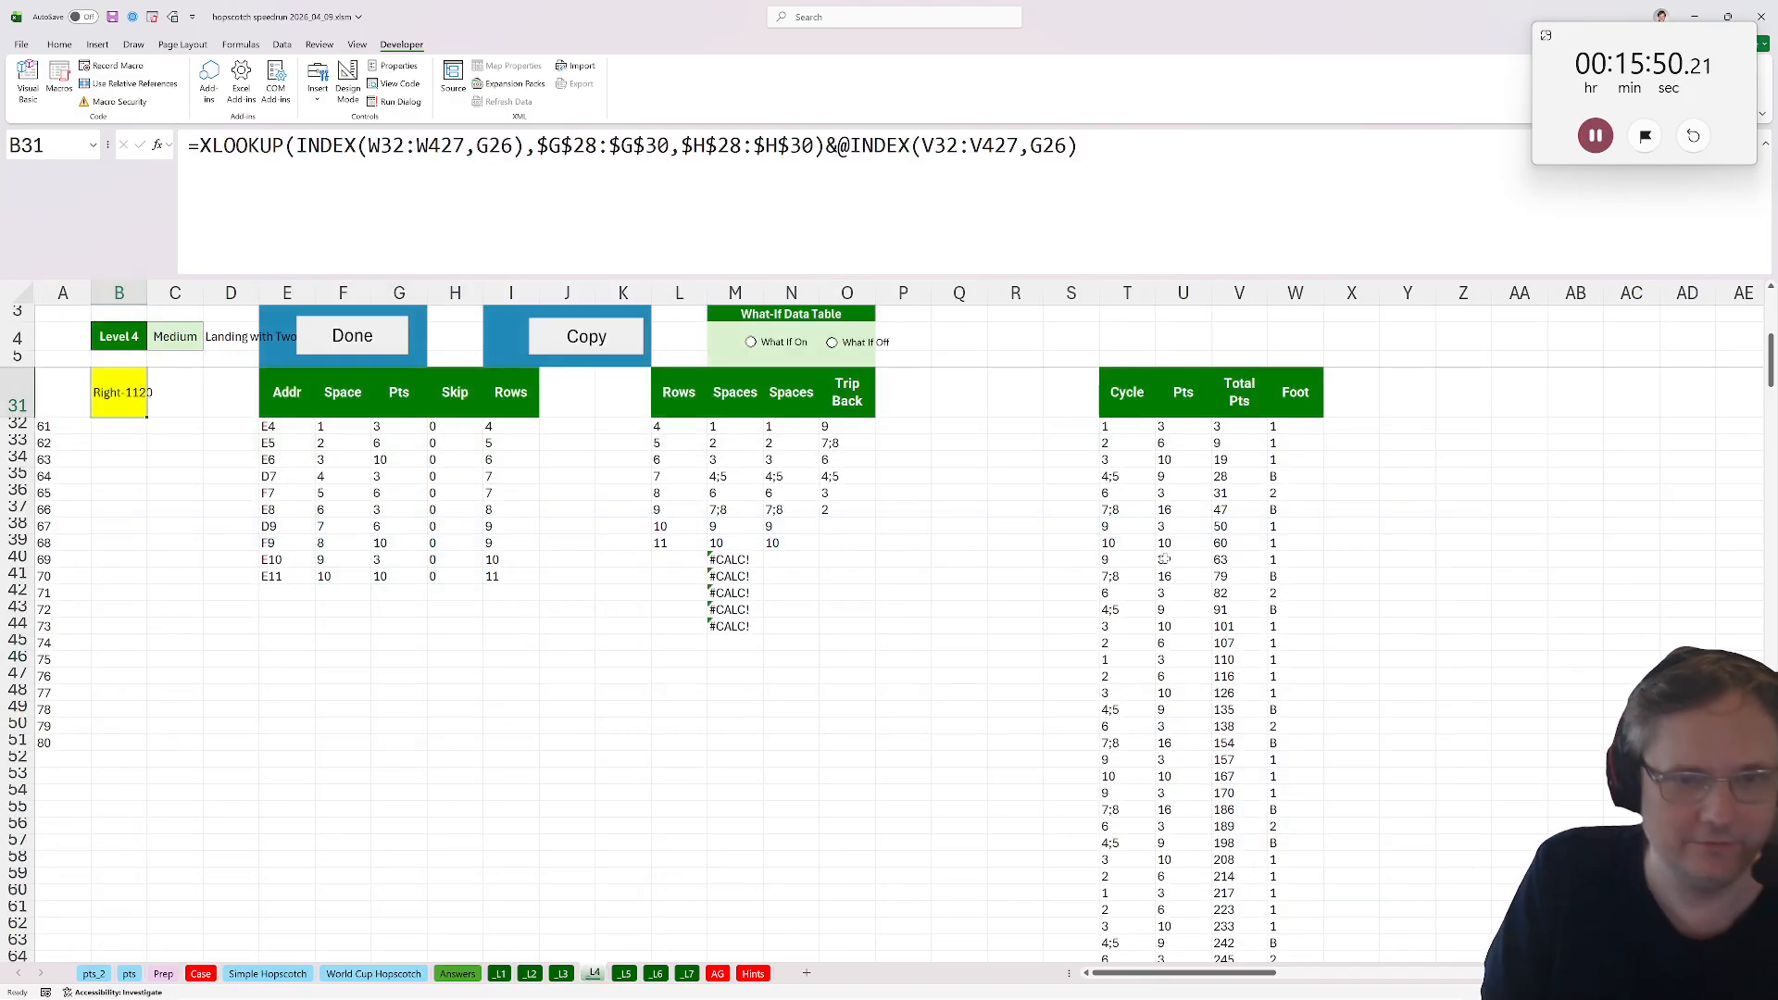
click(1216, 408)
key(Down)
key(ctrl+Down)
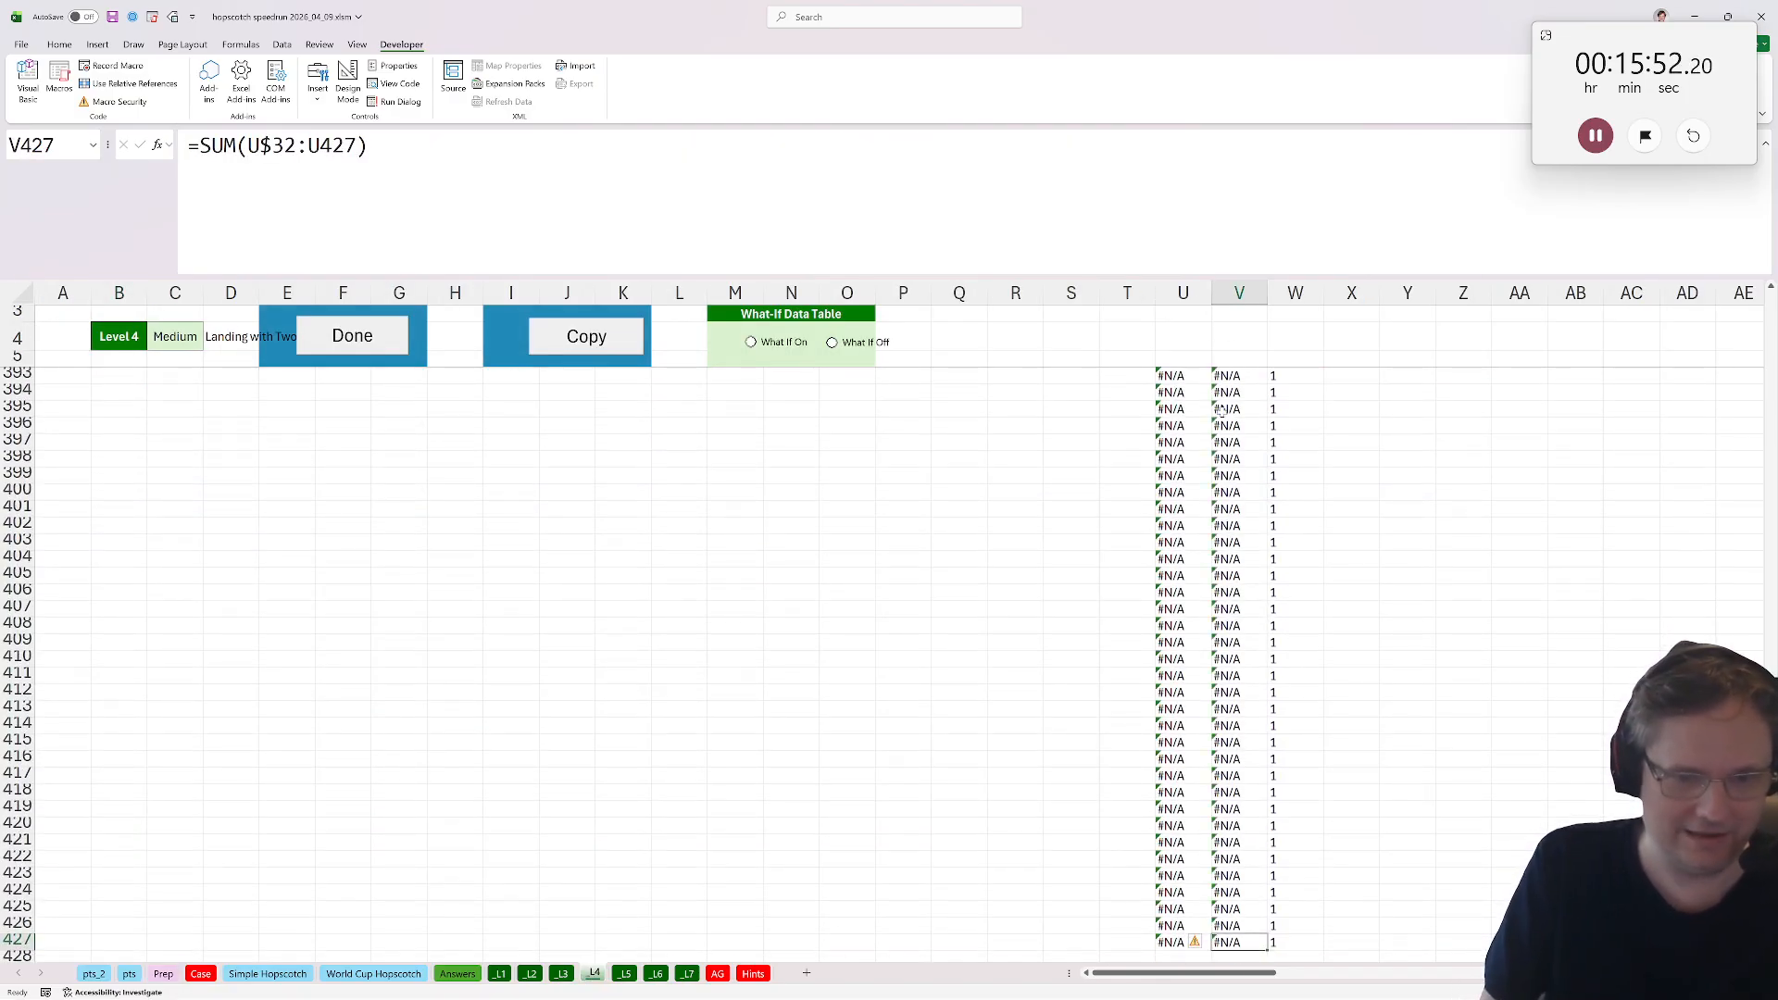
key(ctrl+Up)
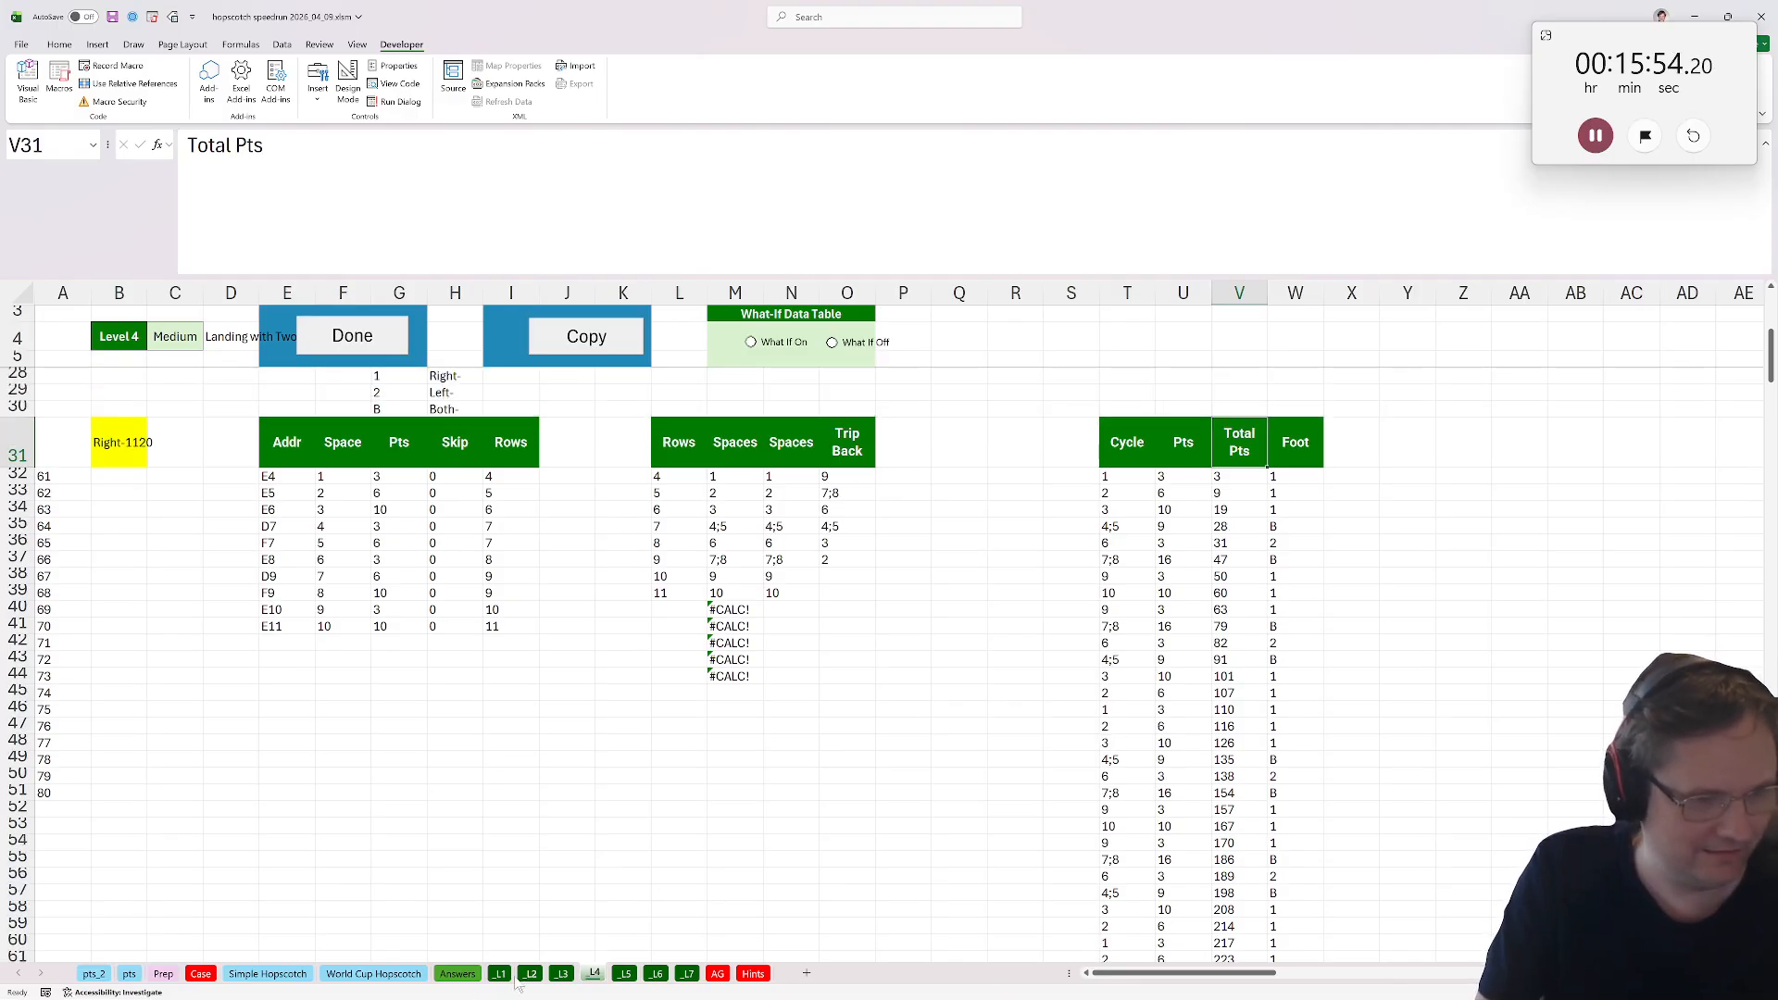
click(528, 975)
click(1122, 765)
key(ctrl+Up)
key(Down)
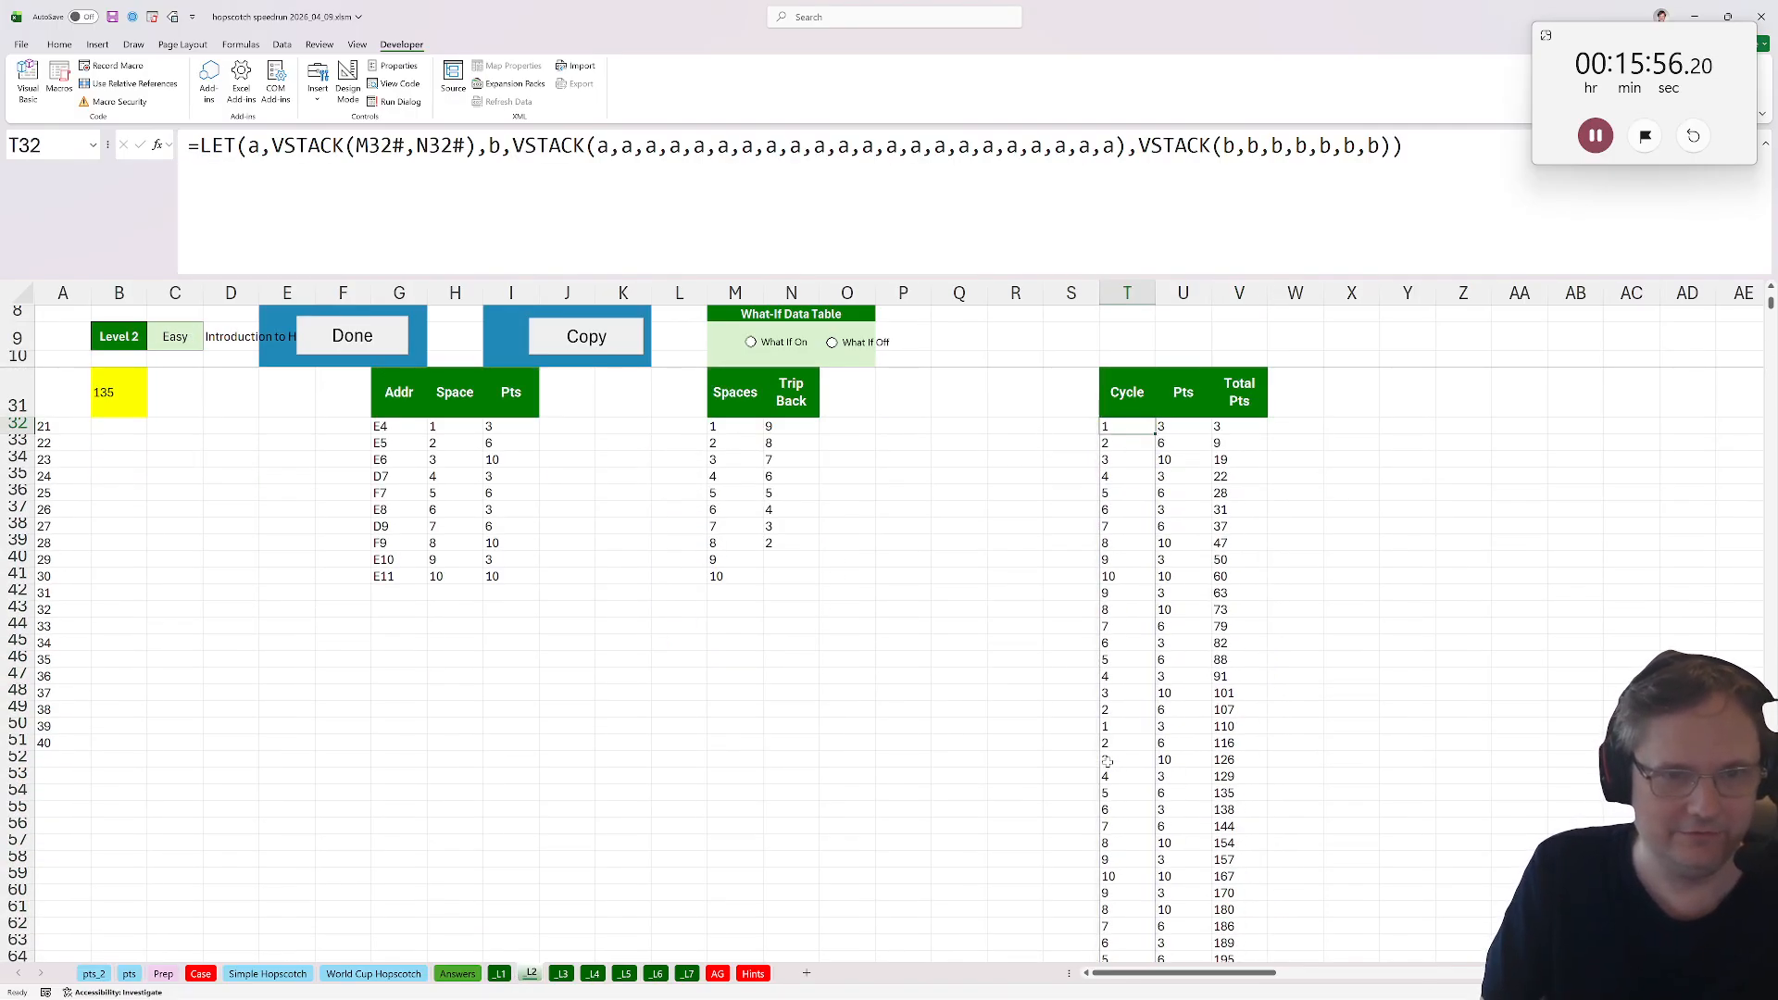
key(ctrl+c)
click(593, 975)
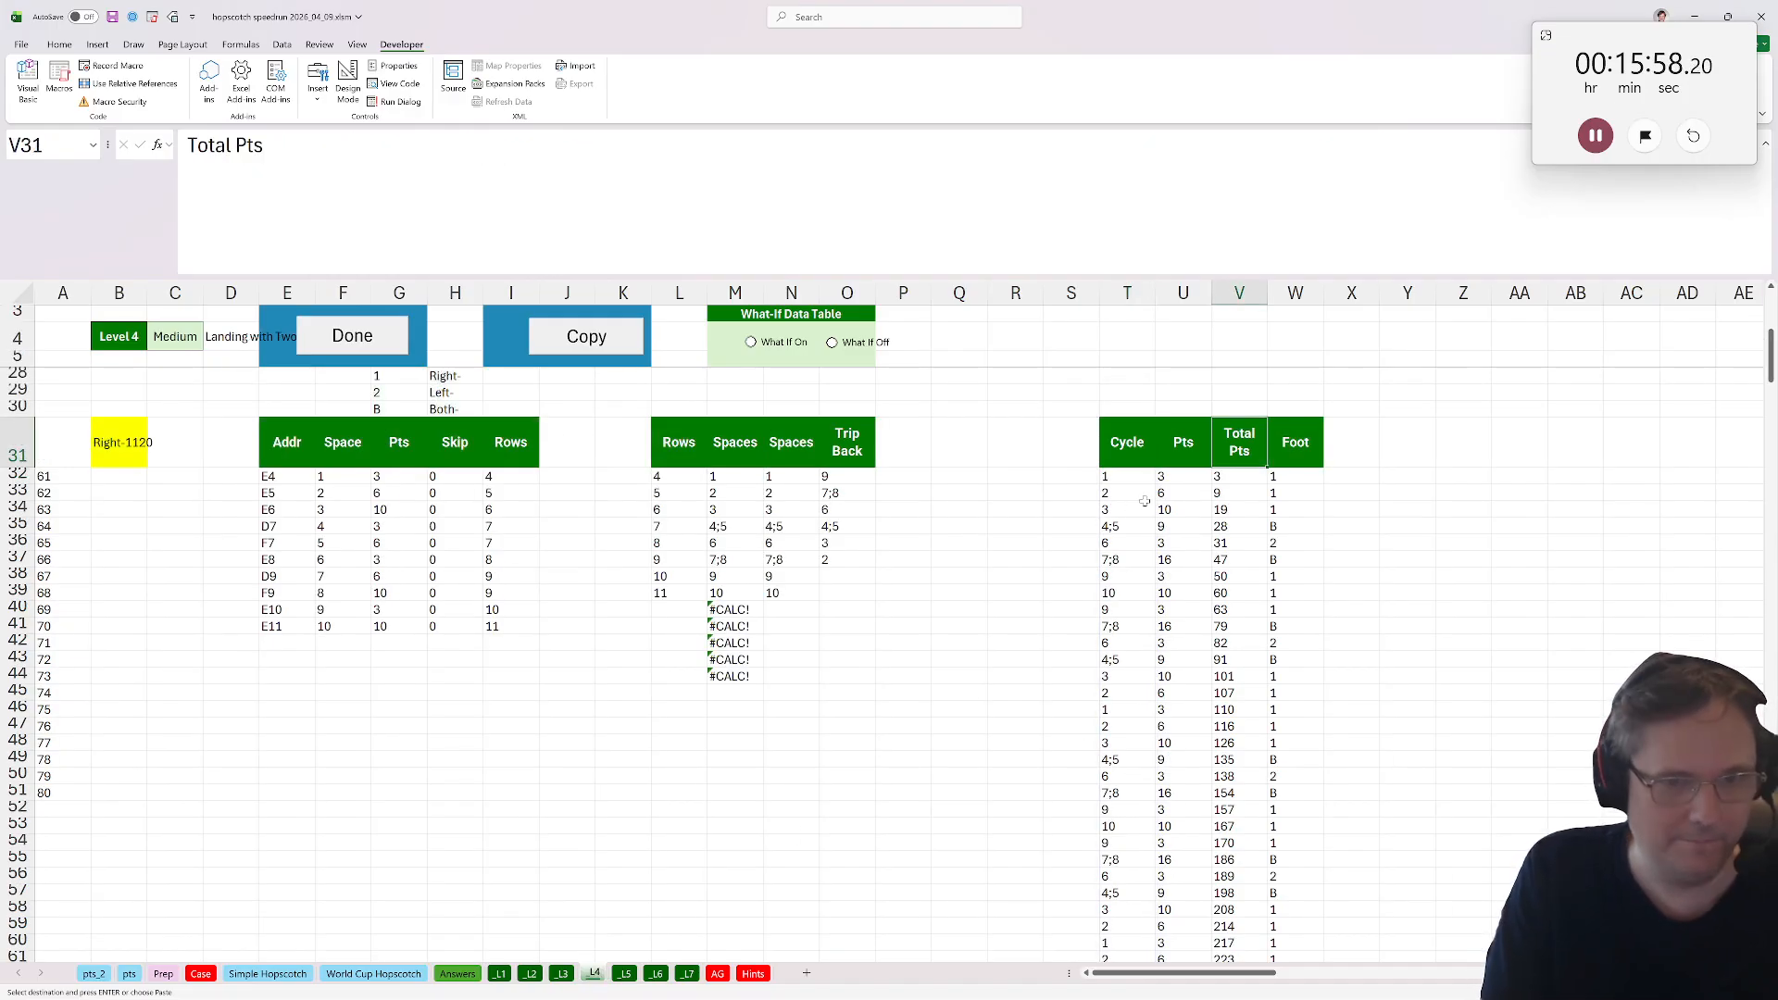
key(Left)
key(Left)
key(Down)
key(ctrl+v)
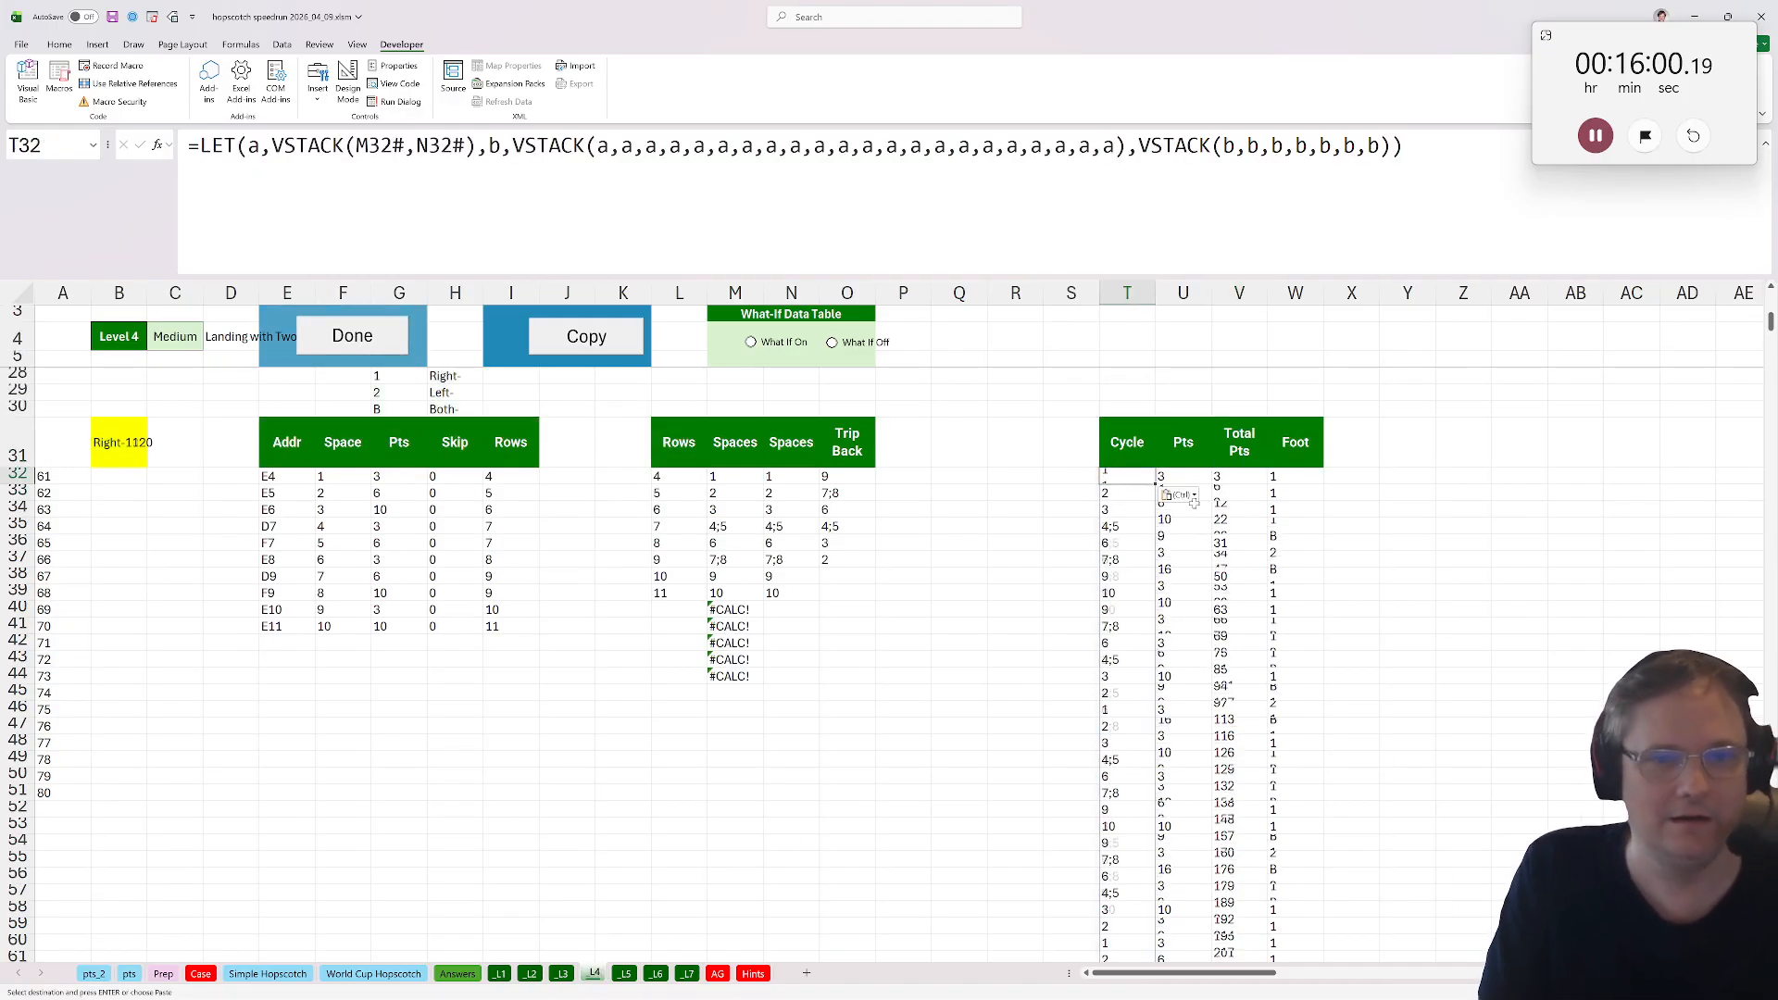
Fill Level 4's Pts, Total Pts and Foot formulas from row 427 down to the end of the Cycle list.
click(1246, 644)
key(ctrl+Down)
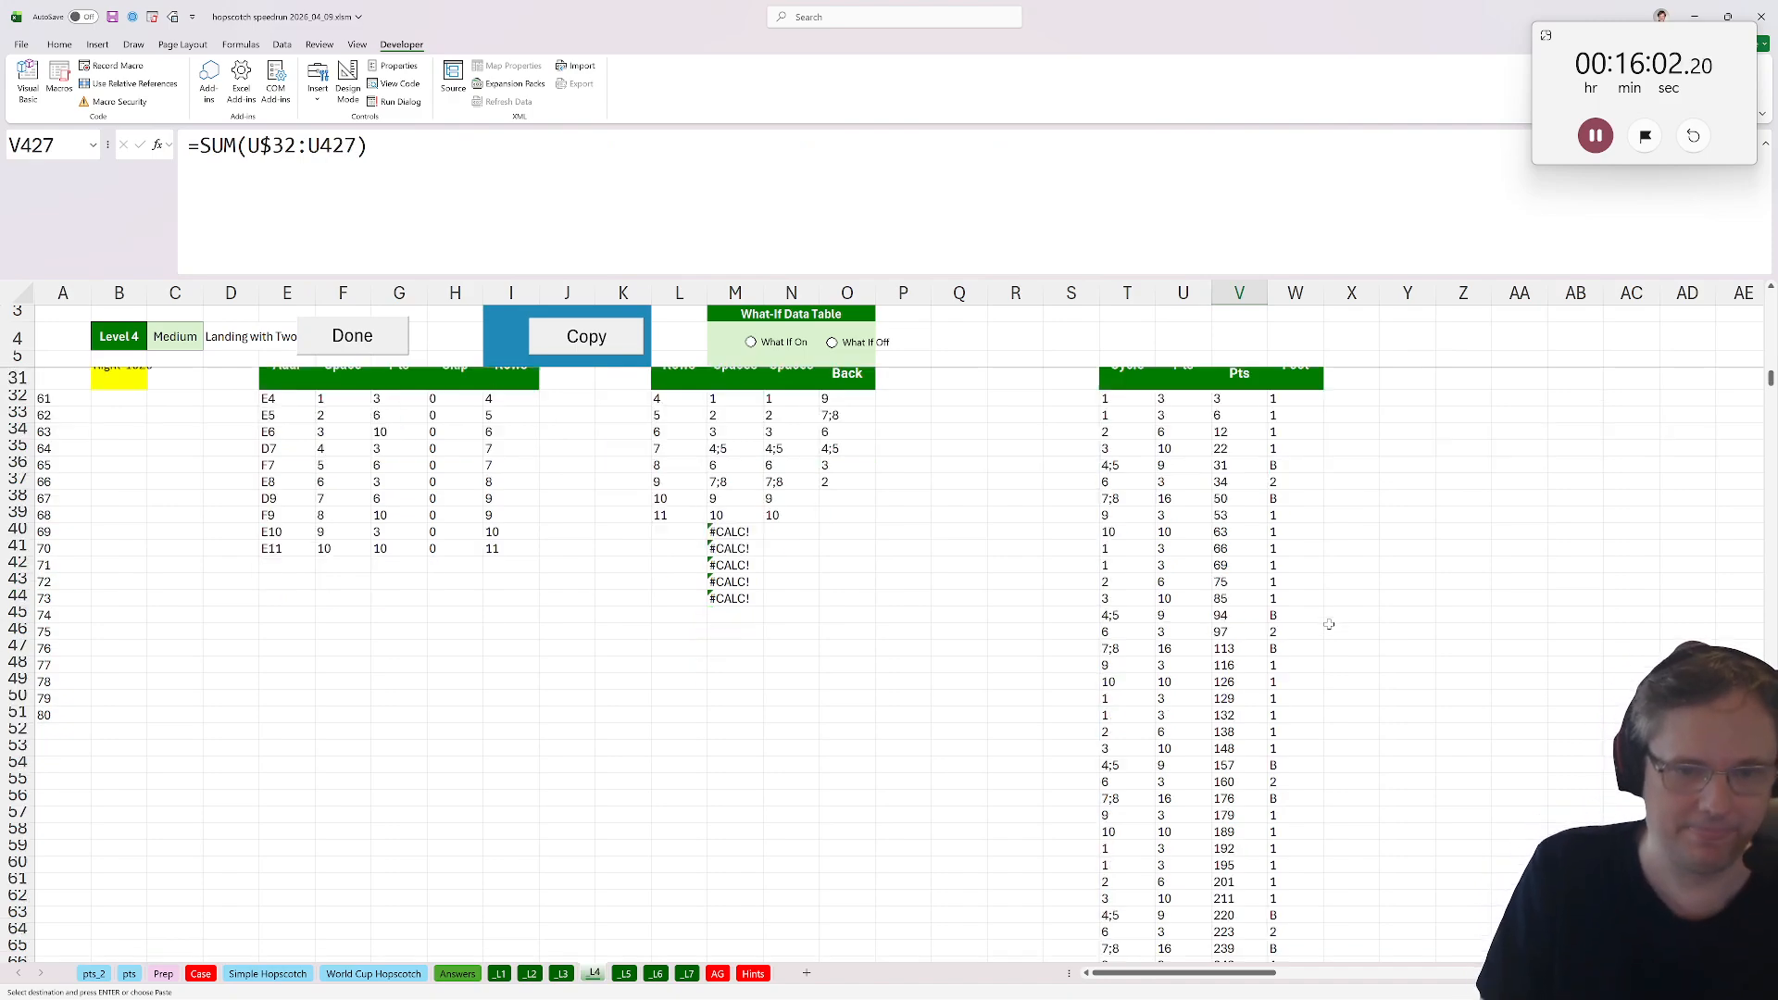
double_click(1268, 699)
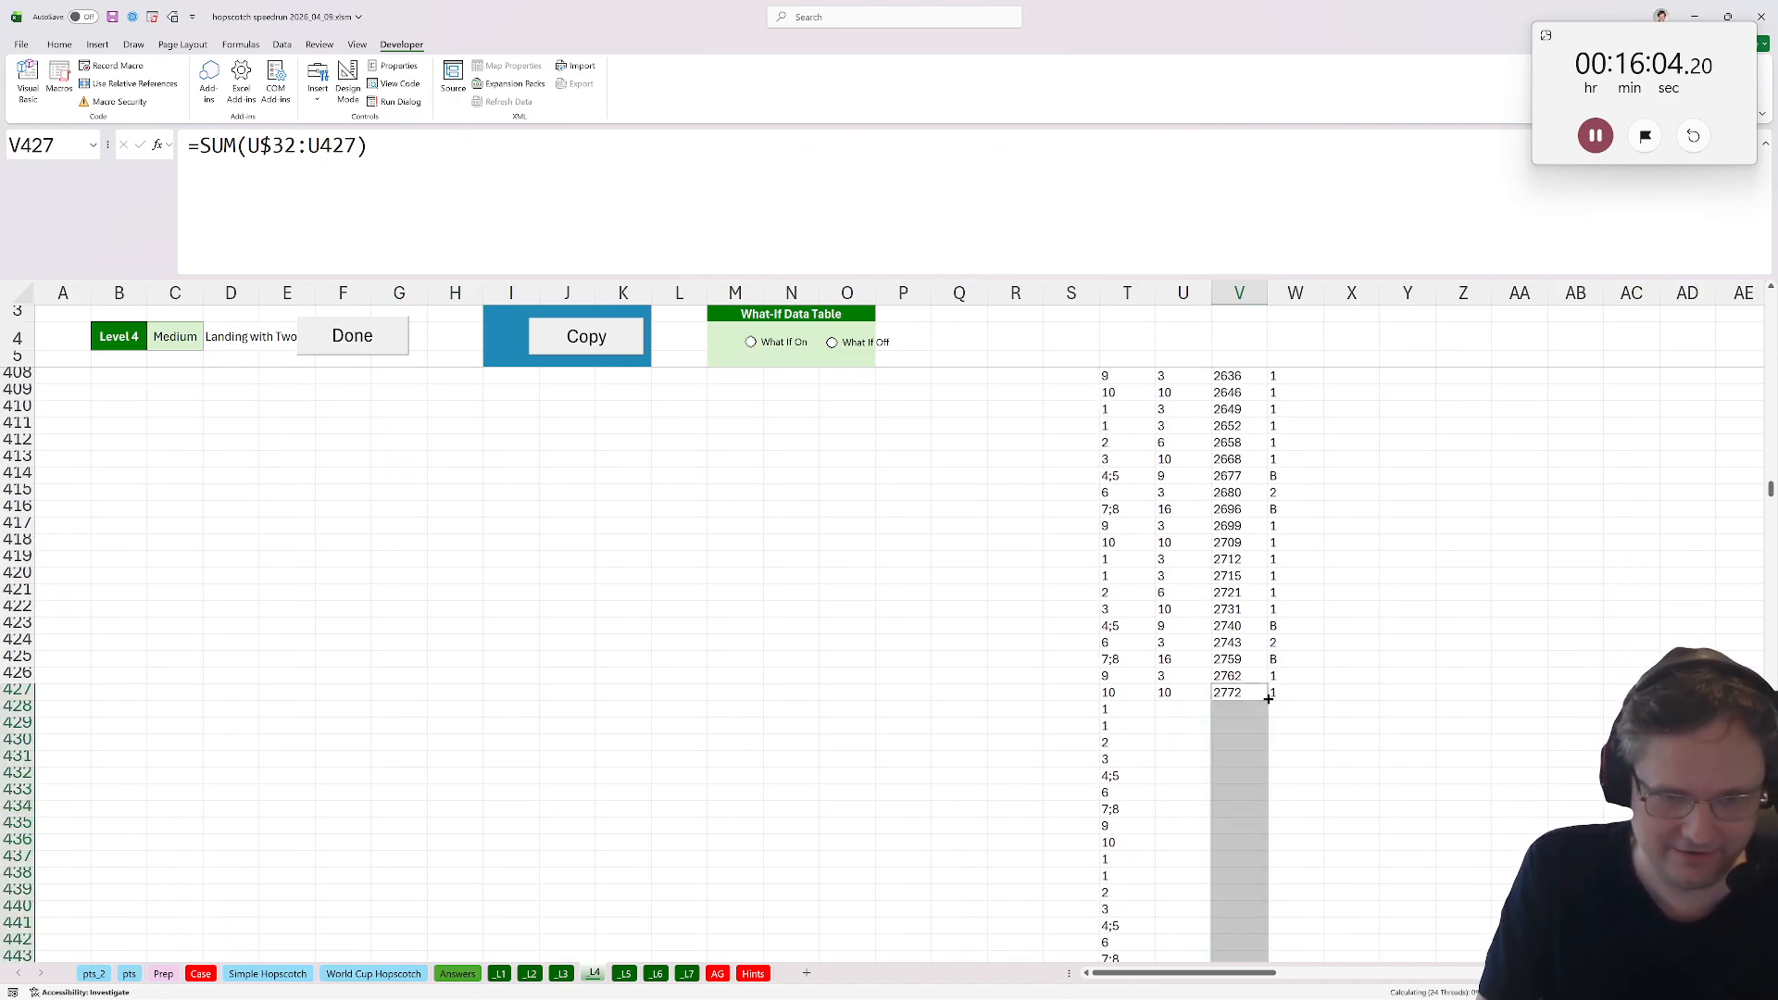
key(Left)
double_click(1212, 701)
click(1296, 694)
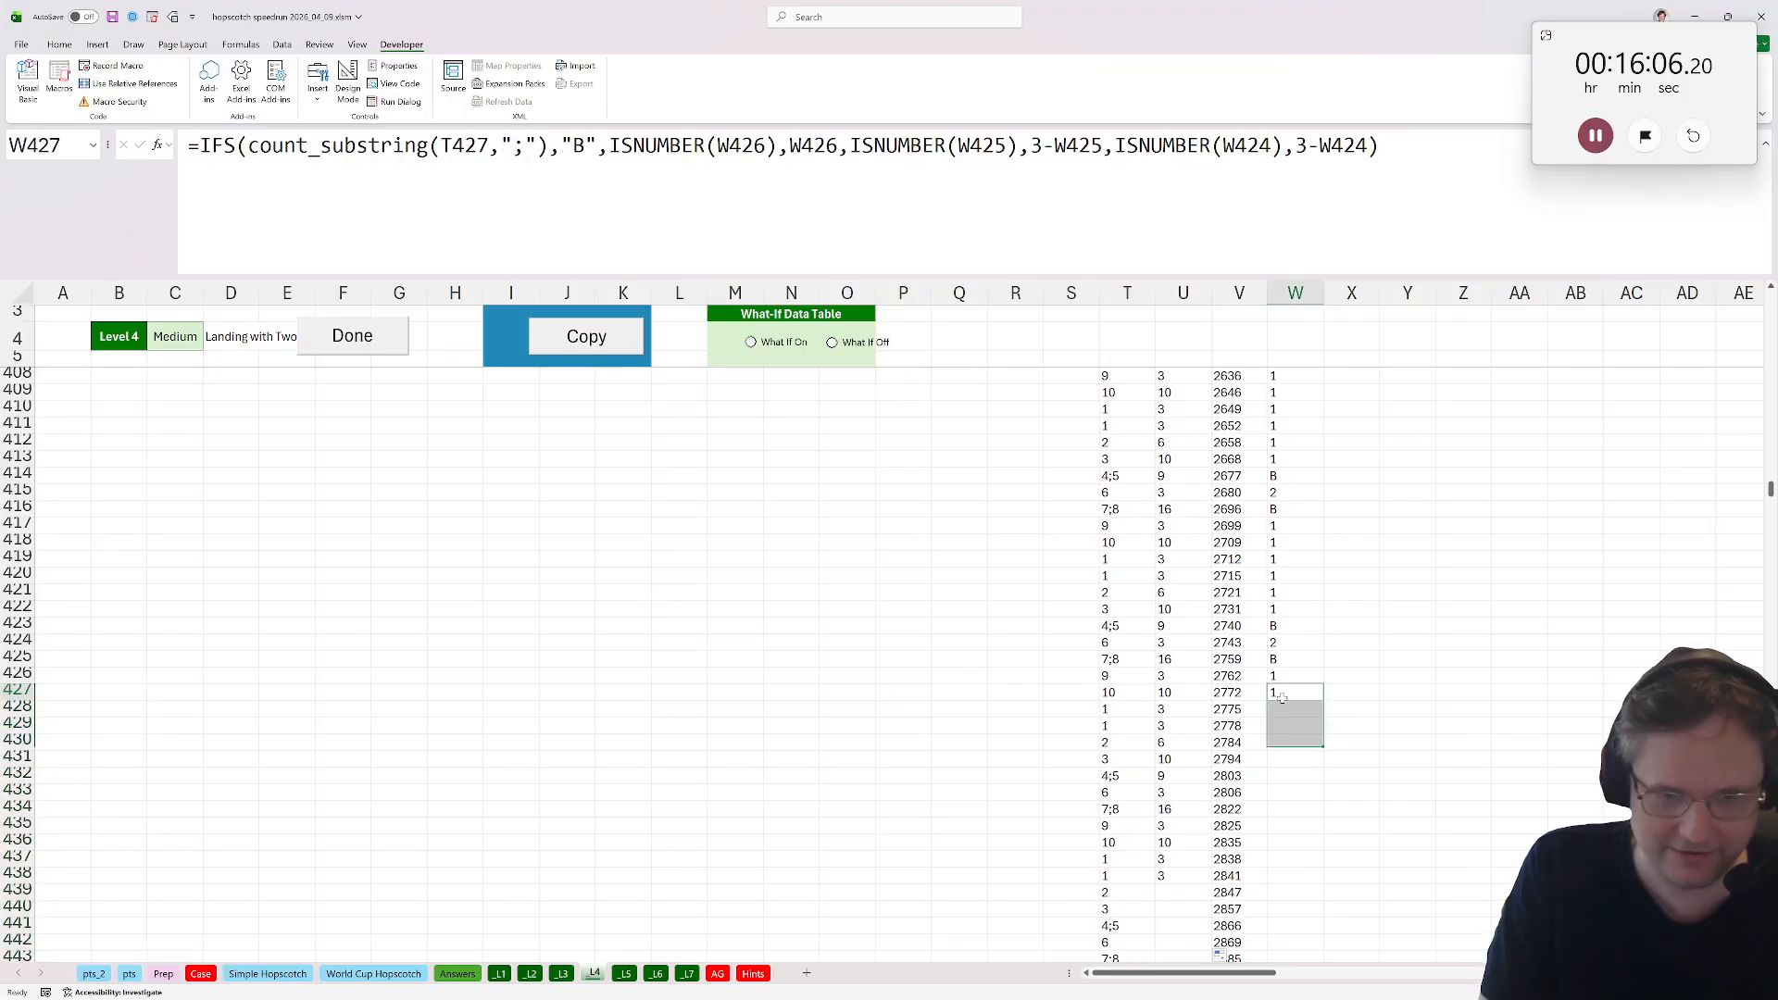
double_click(1324, 700)
click(1294, 626)
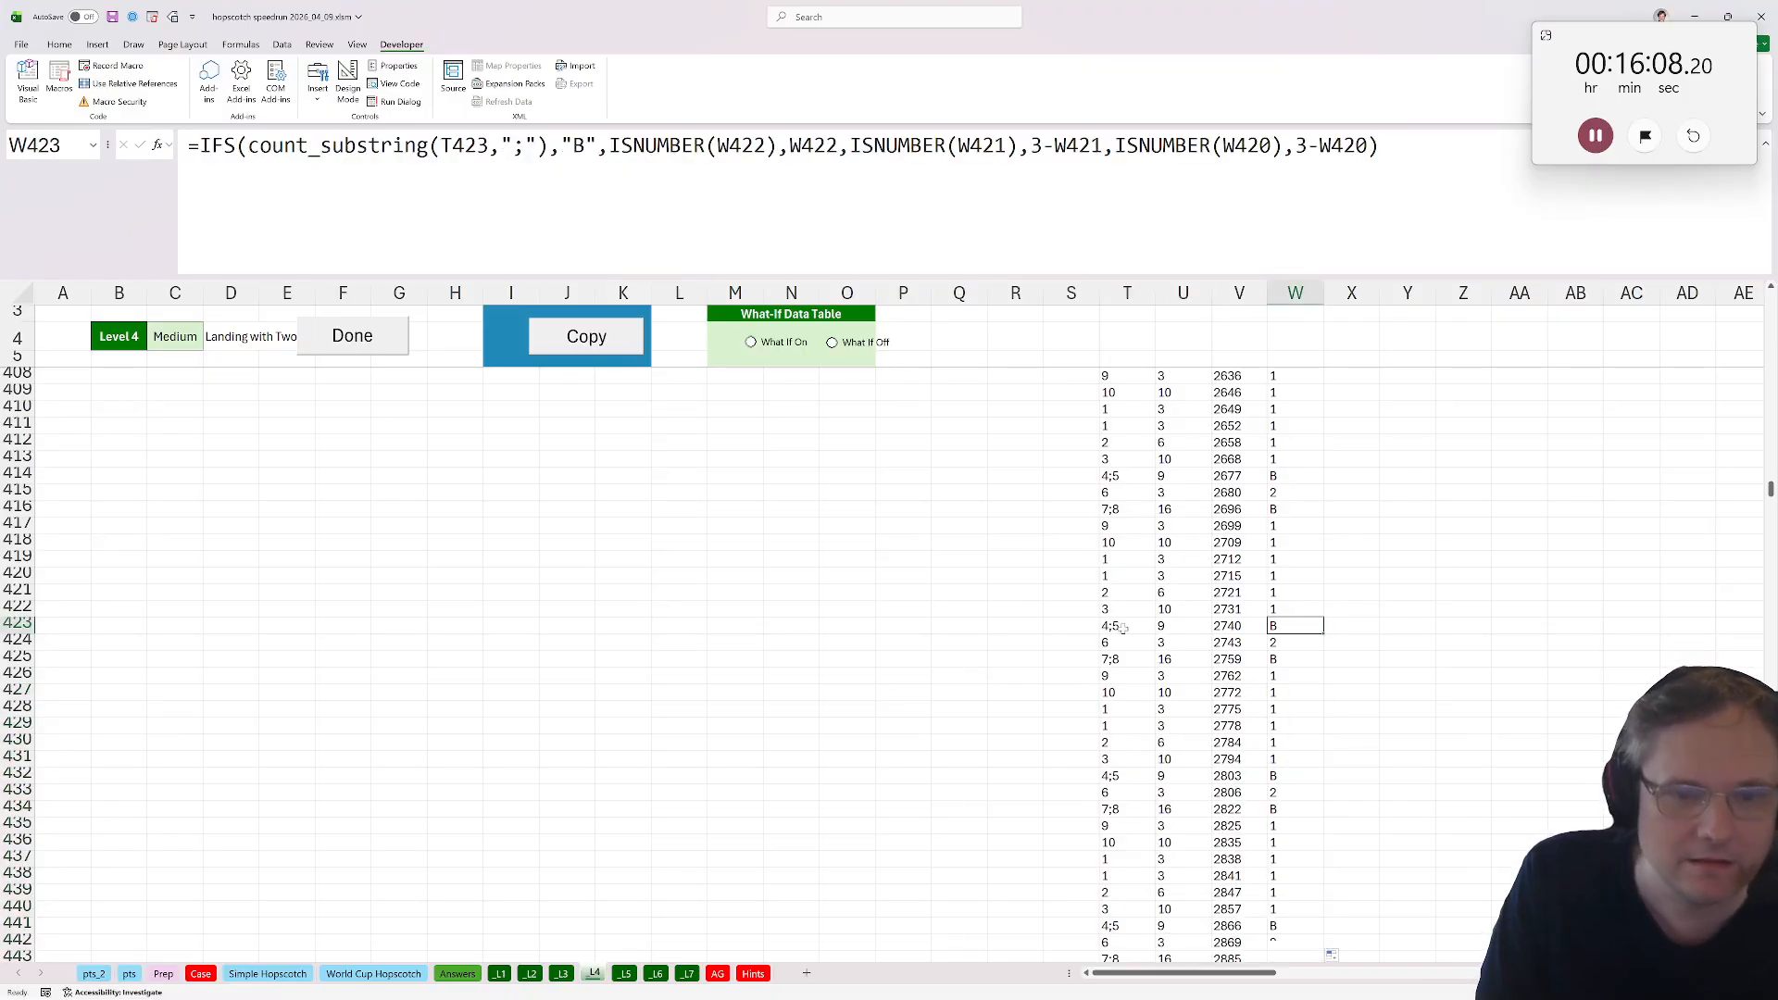
Enter Bonus C's answer as INDEX of the Level 4 Total Pts column V32:V1417 at position 1000.
click(201, 974)
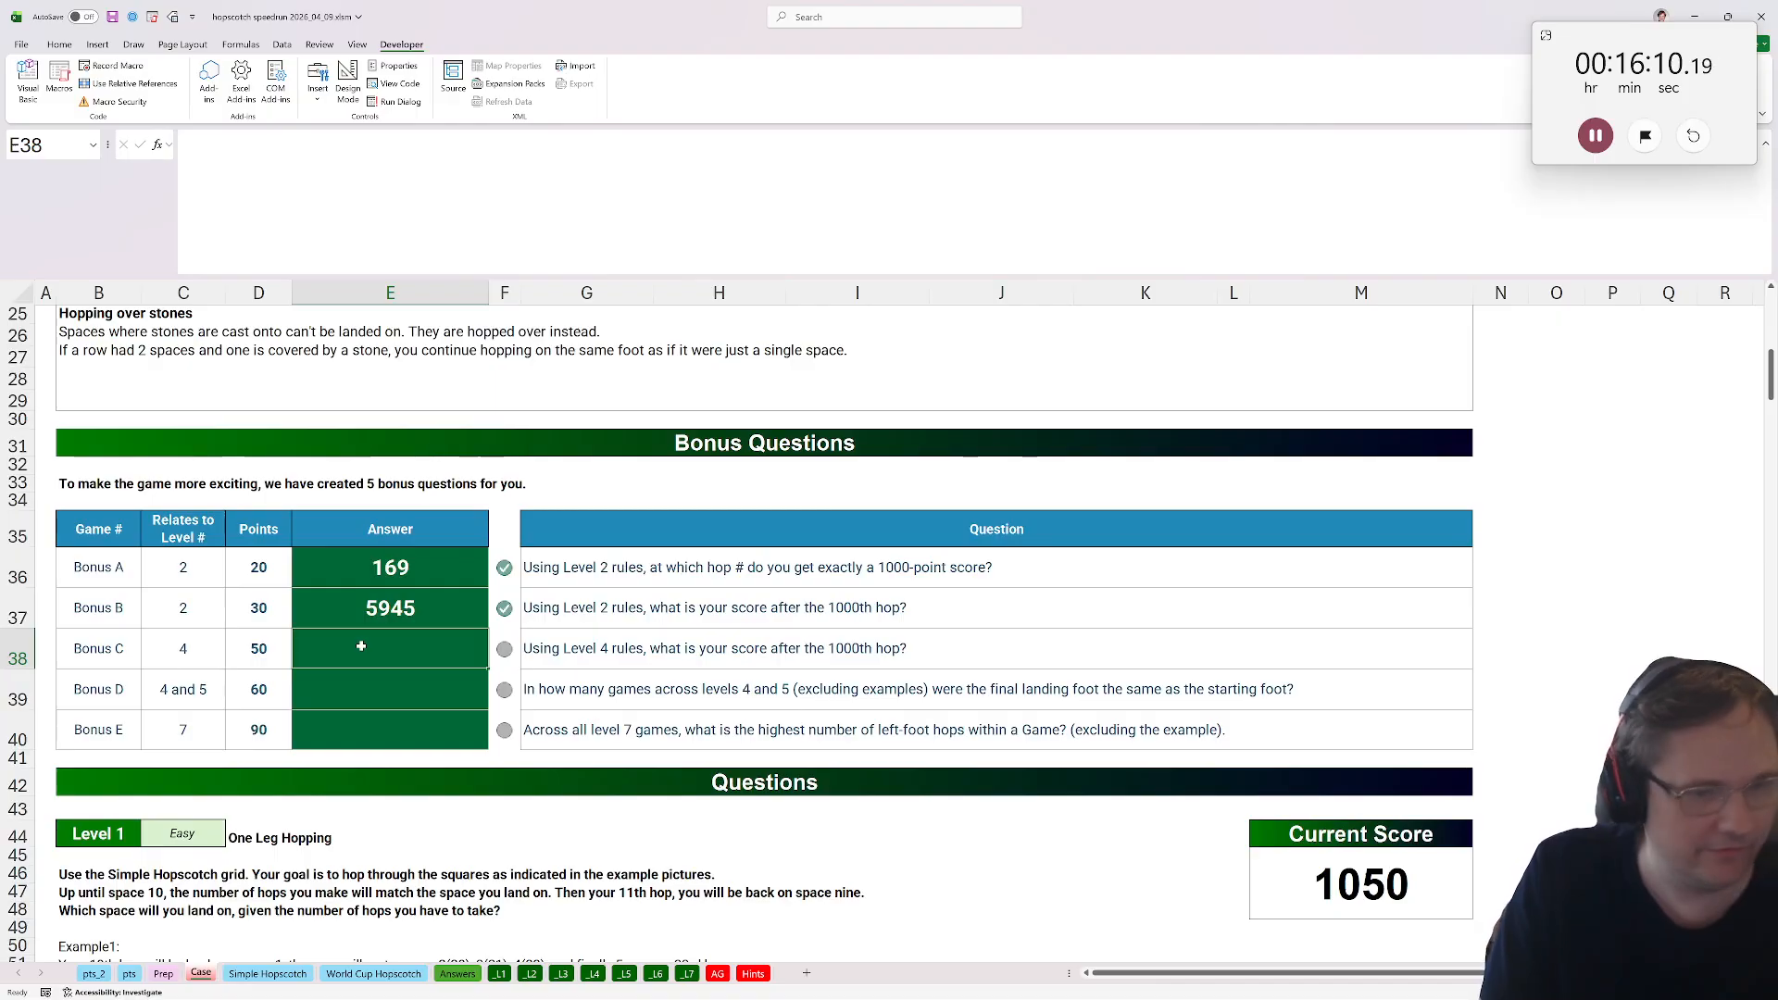
text(=index()
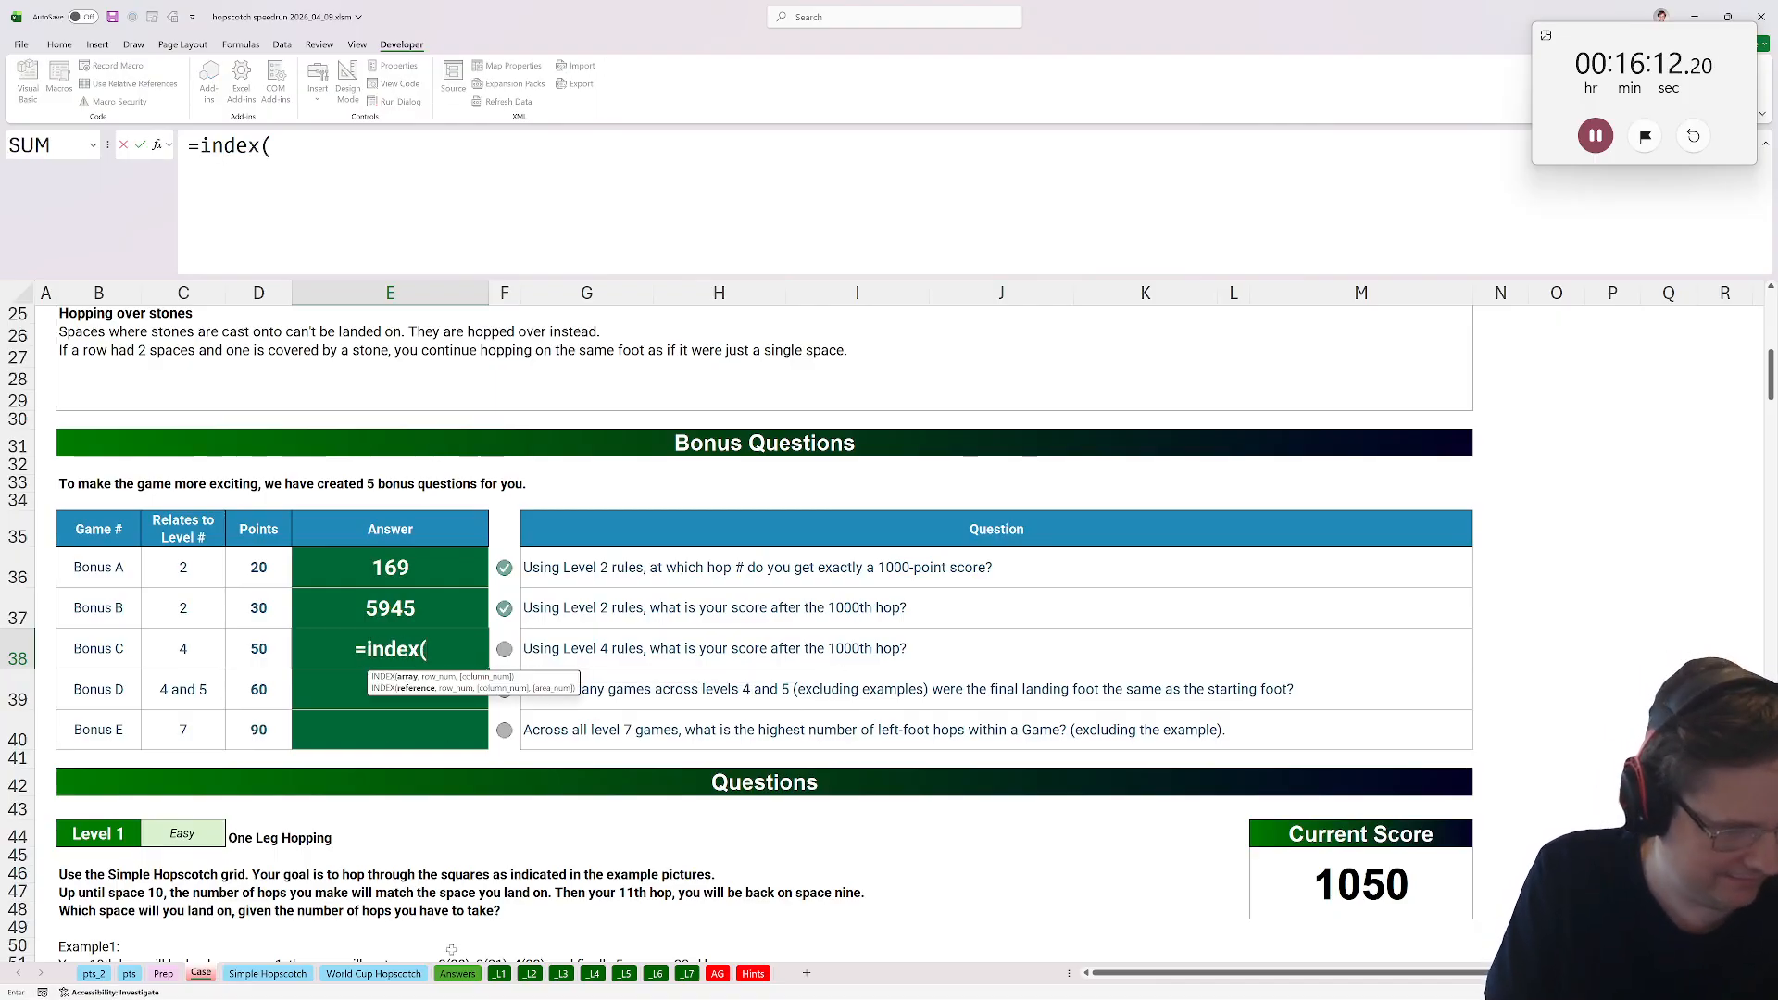
click(593, 973)
scroll(1220, 824, down, 6)
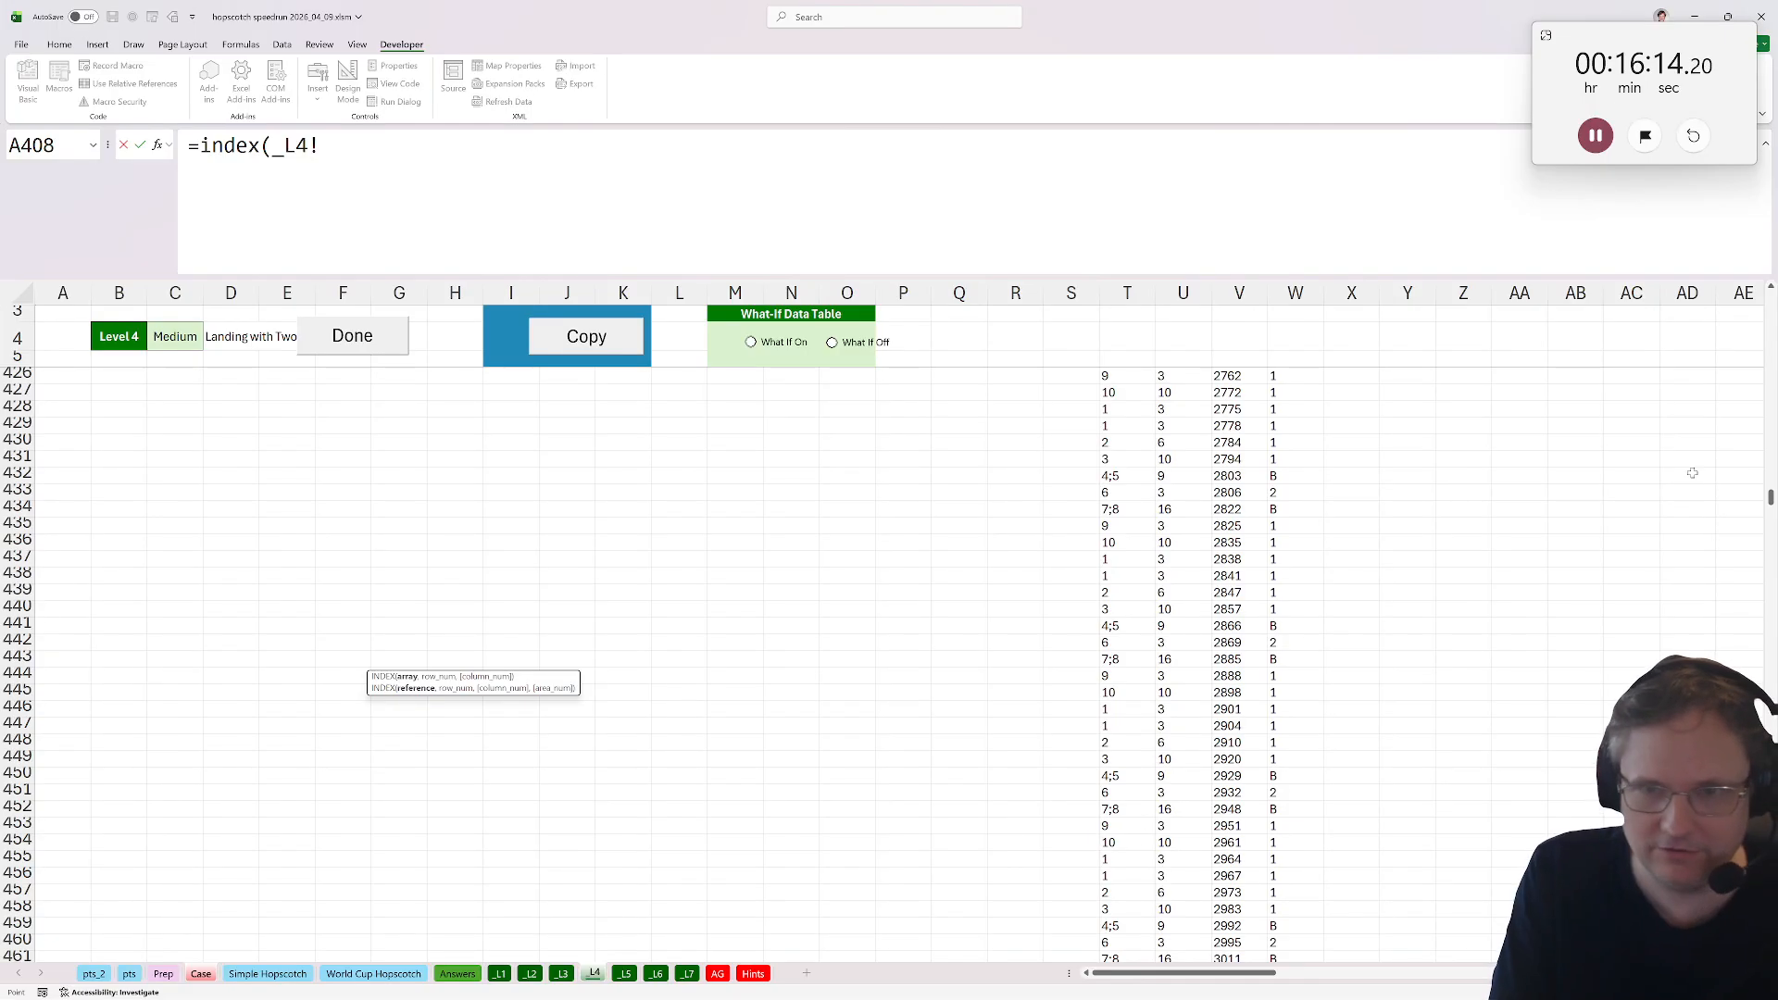
drag(1770, 497, 1771, 940)
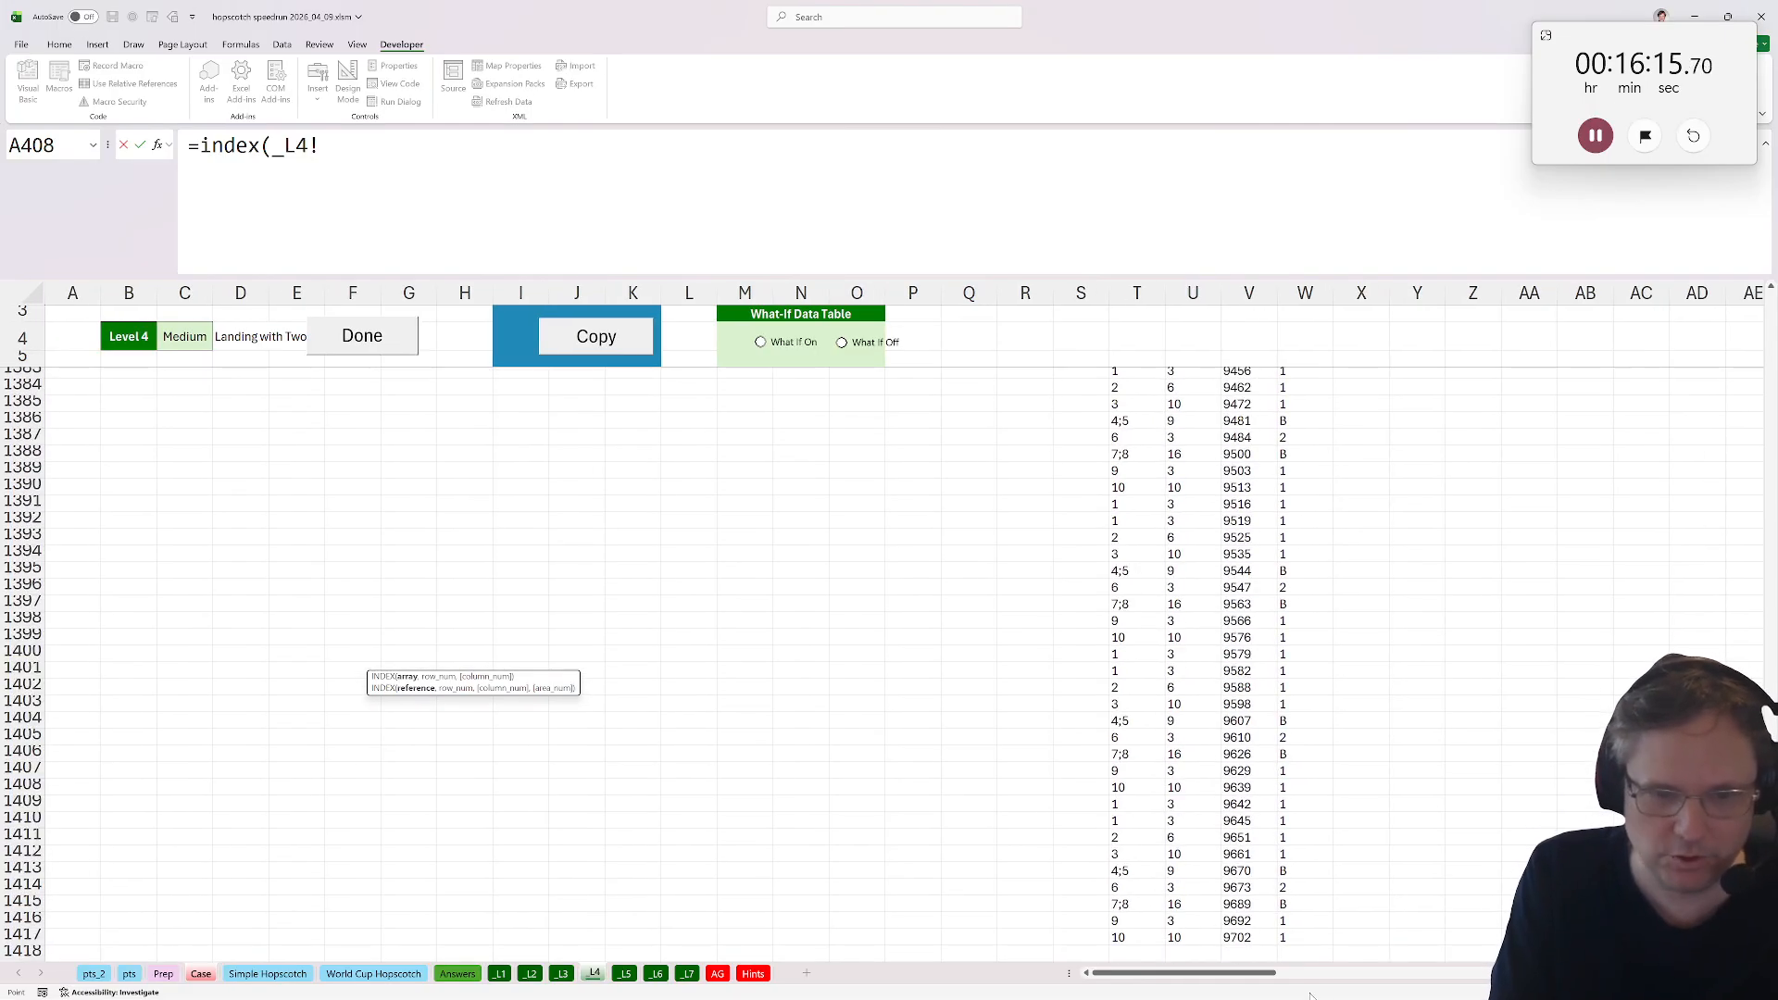
click(1234, 938)
key(ctrl+shift+Up)
key(shift+Right)
key(shift+Left)
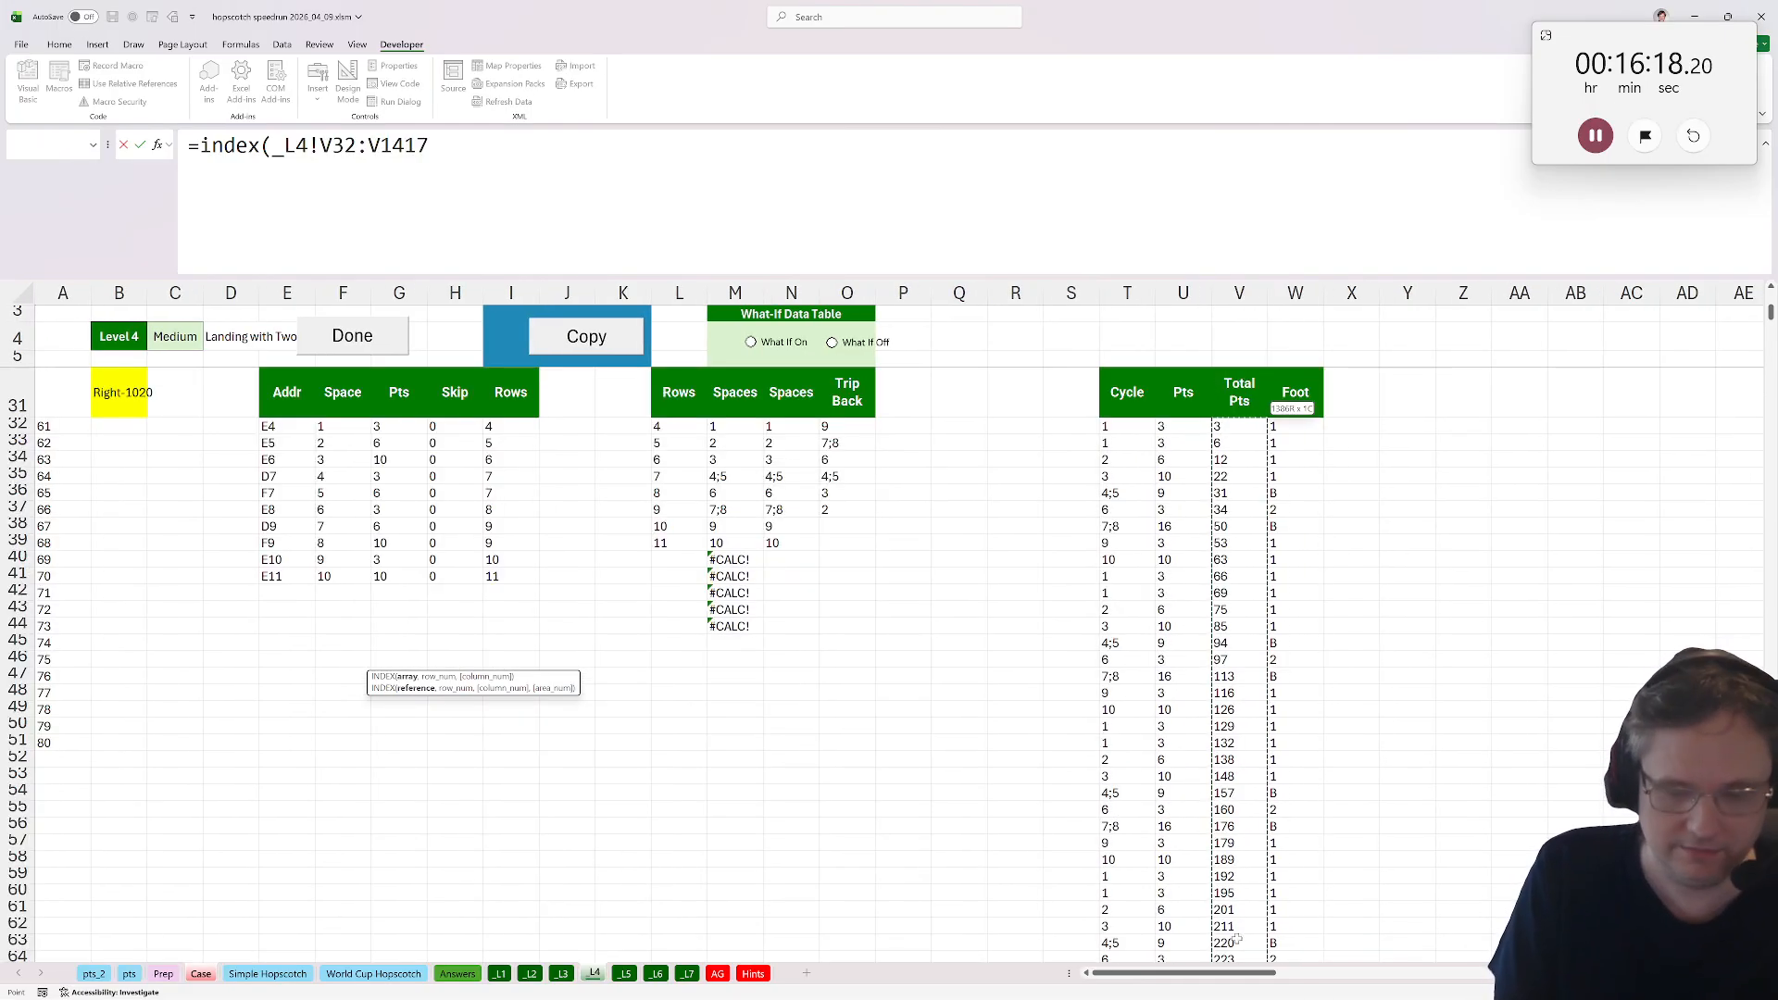
text(,1000))
key(Return)
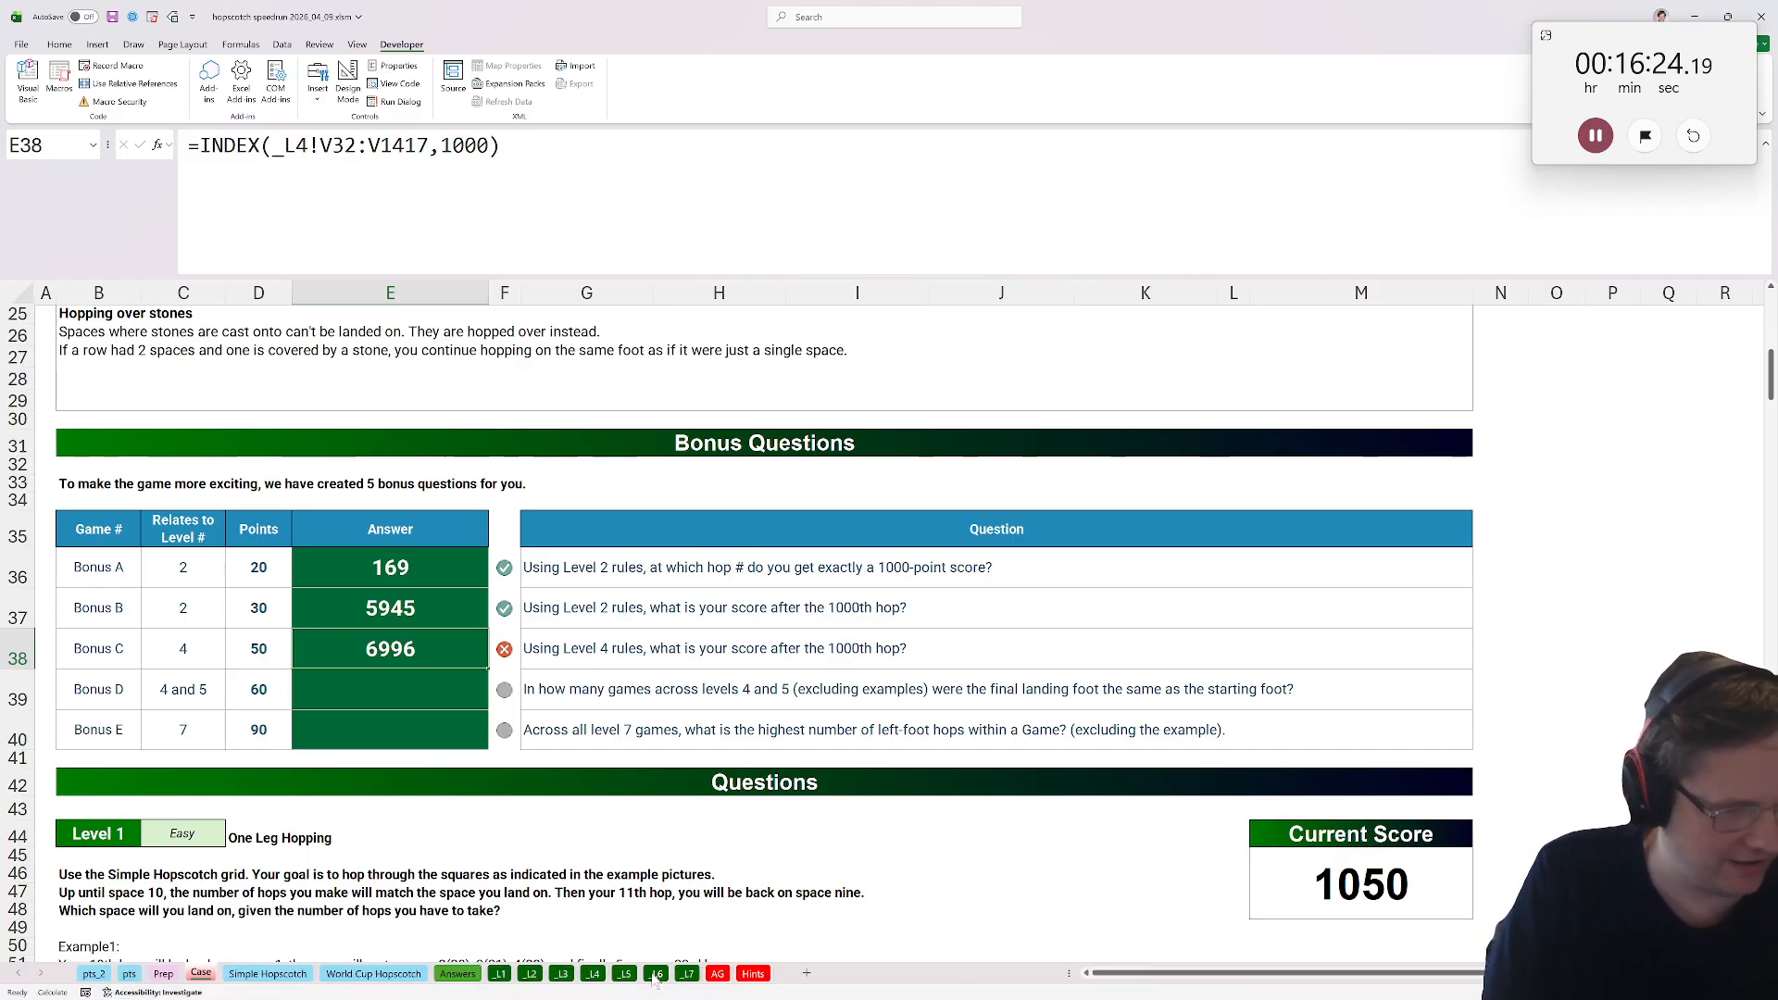
Examine the Level 4 sheet's Total Pts formulas and the example instructions above the grid.
click(596, 977)
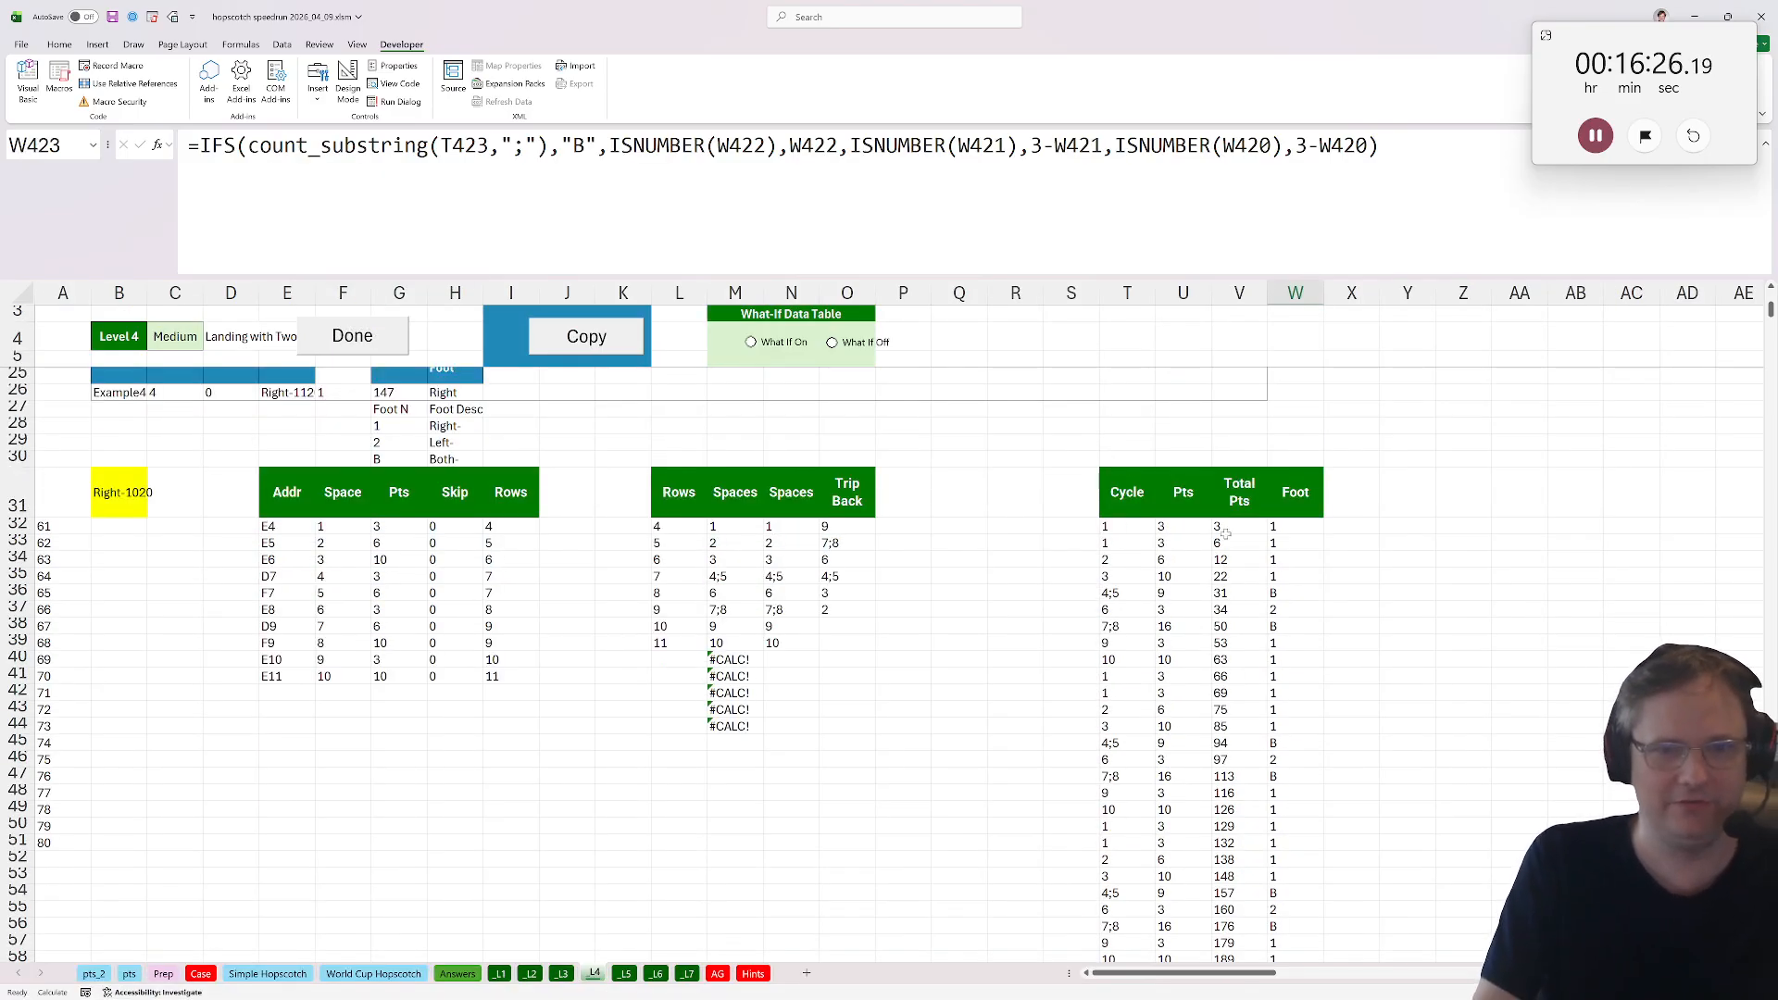
click(1224, 530)
key(ctrl+Down)
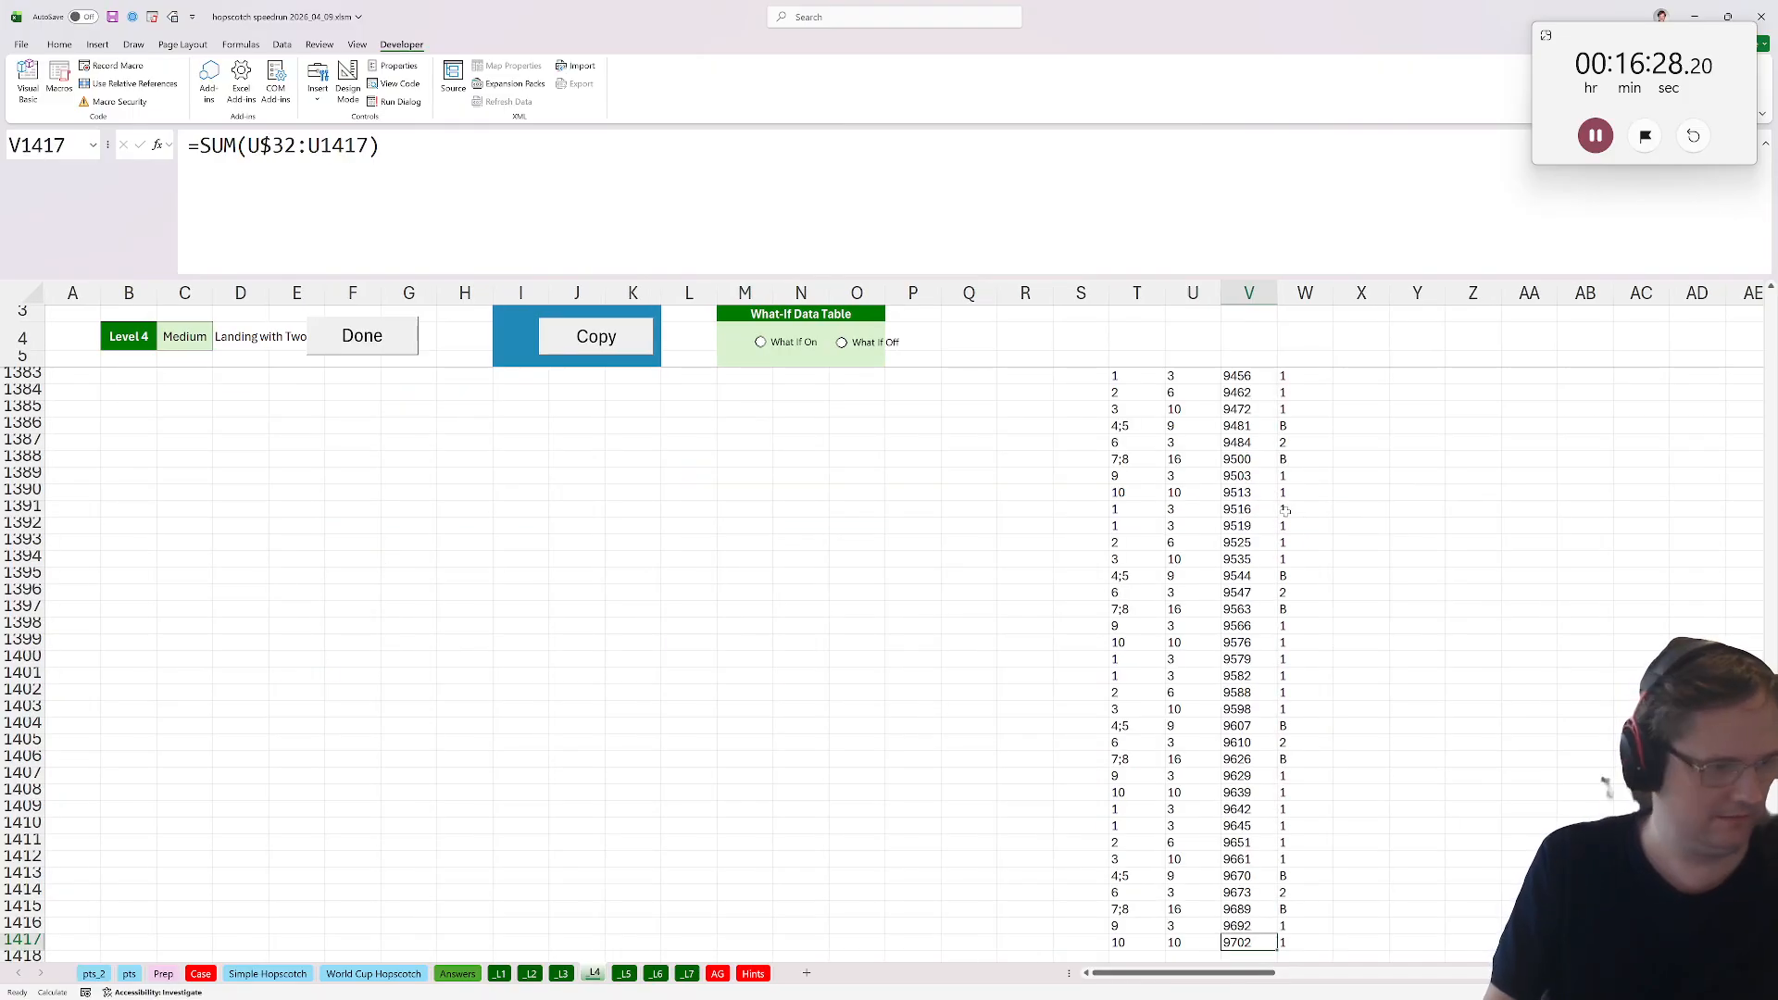
key(ctrl+Up)
key(Left)
key(Down)
key(Right)
scroll(1206, 512, up, 1)
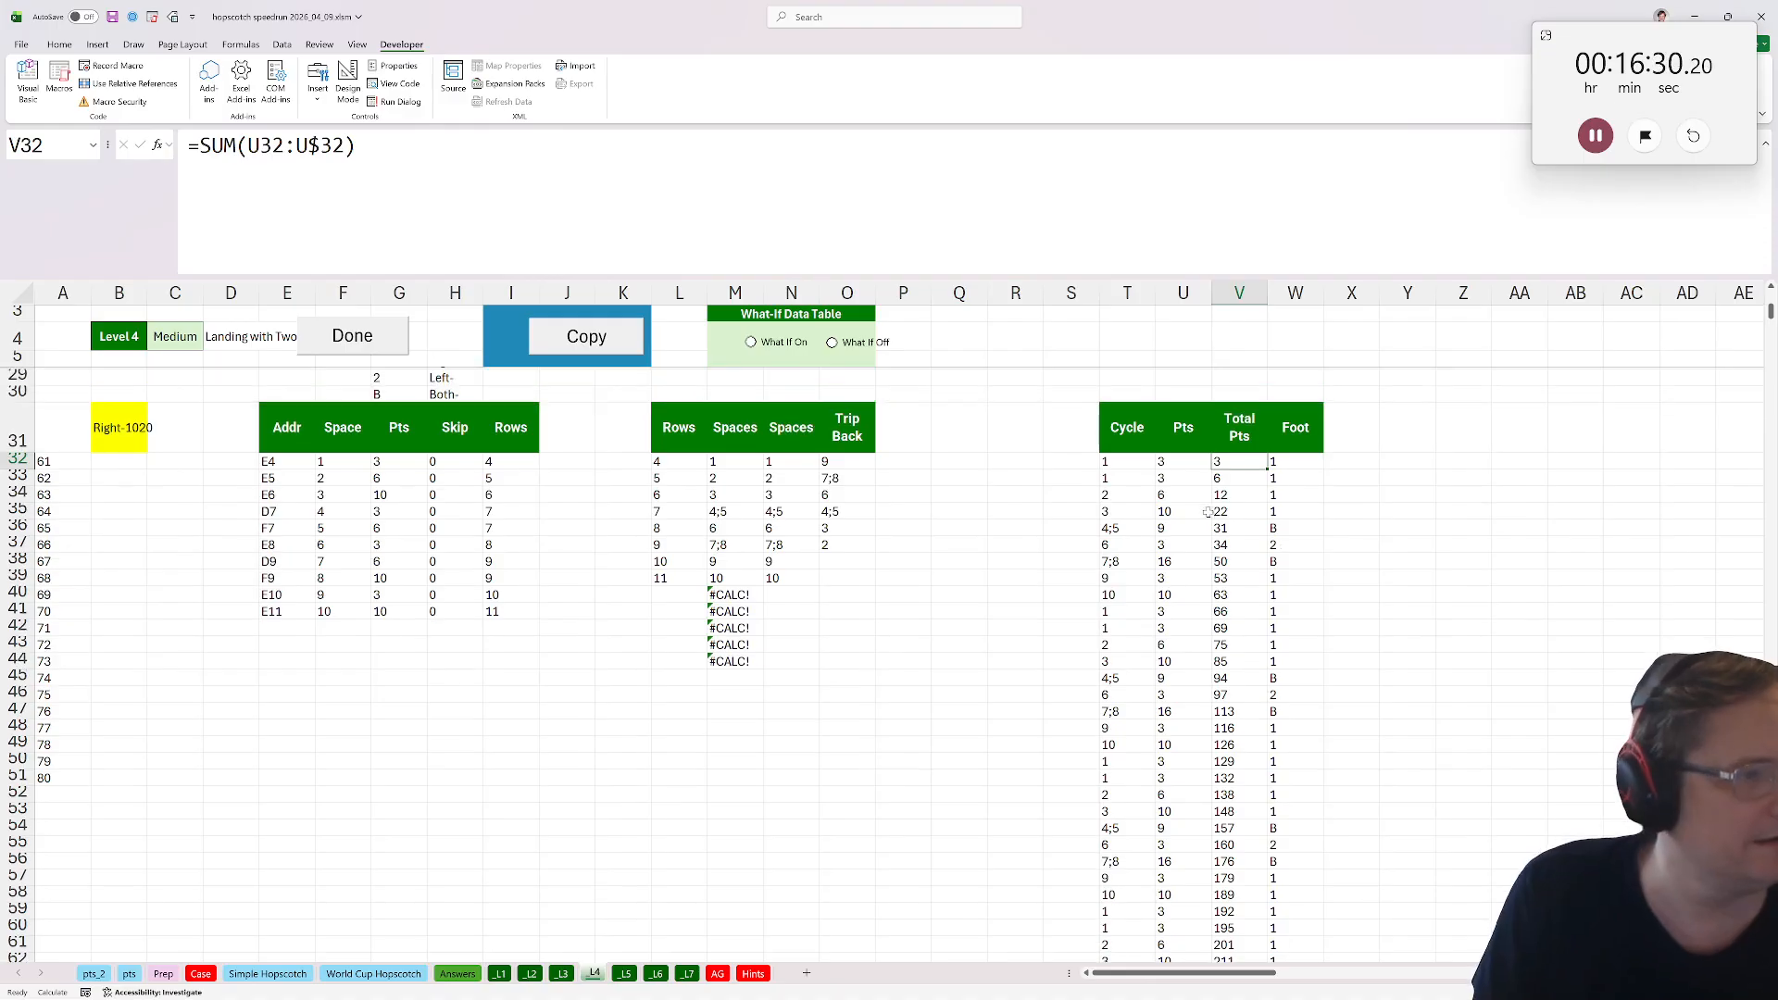
scroll(1207, 512, up, 4)
scroll(629, 582, up, 2)
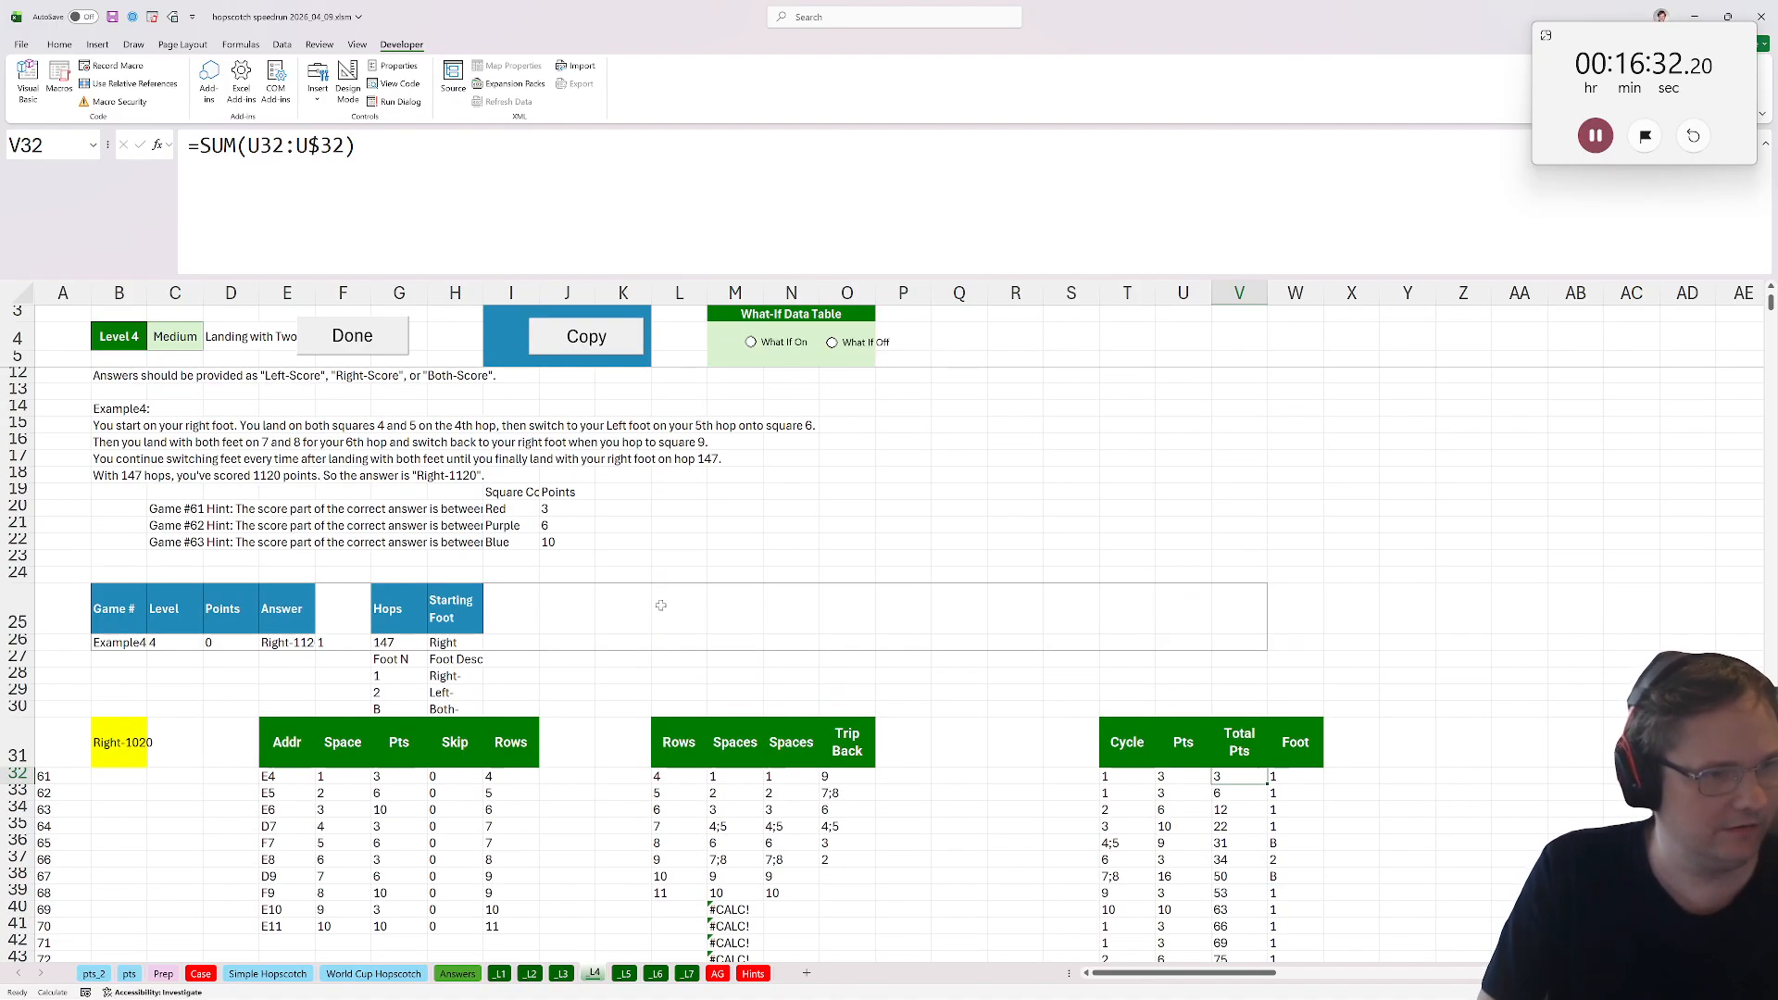
scroll(664, 605, down, 2)
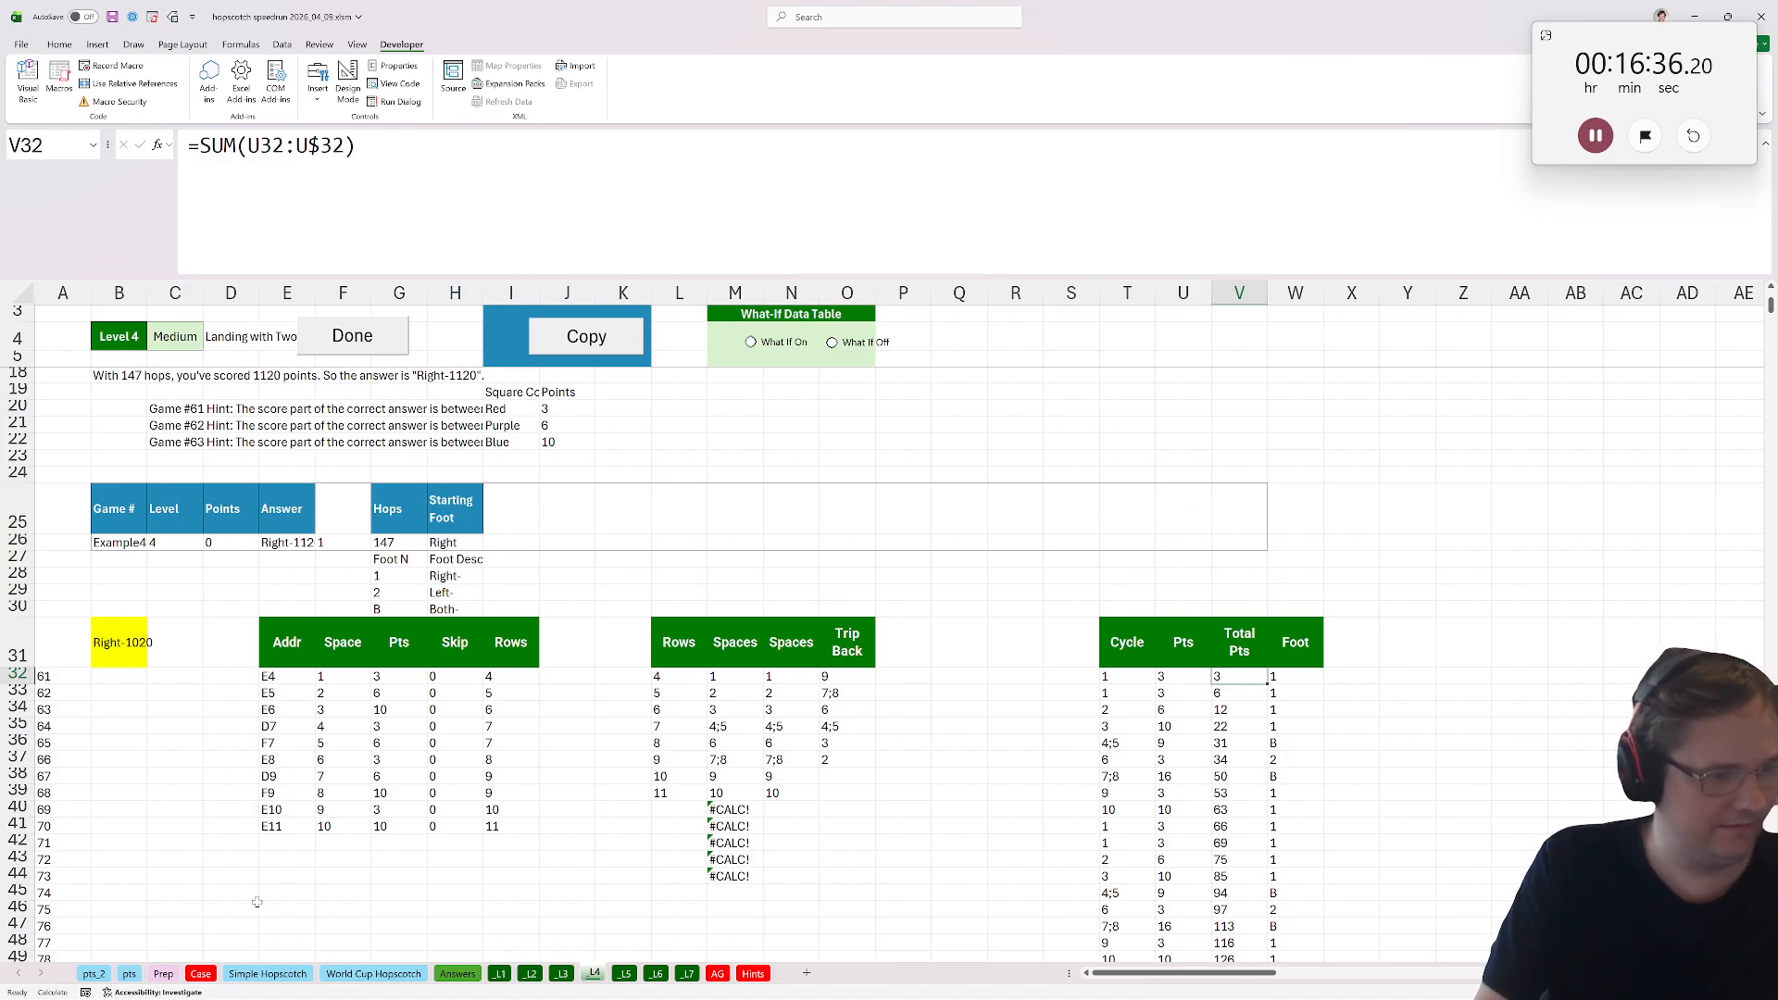
Try to reselect Bonus C's INDEX range directly from the Level 4 Total Pts column.
click(200, 973)
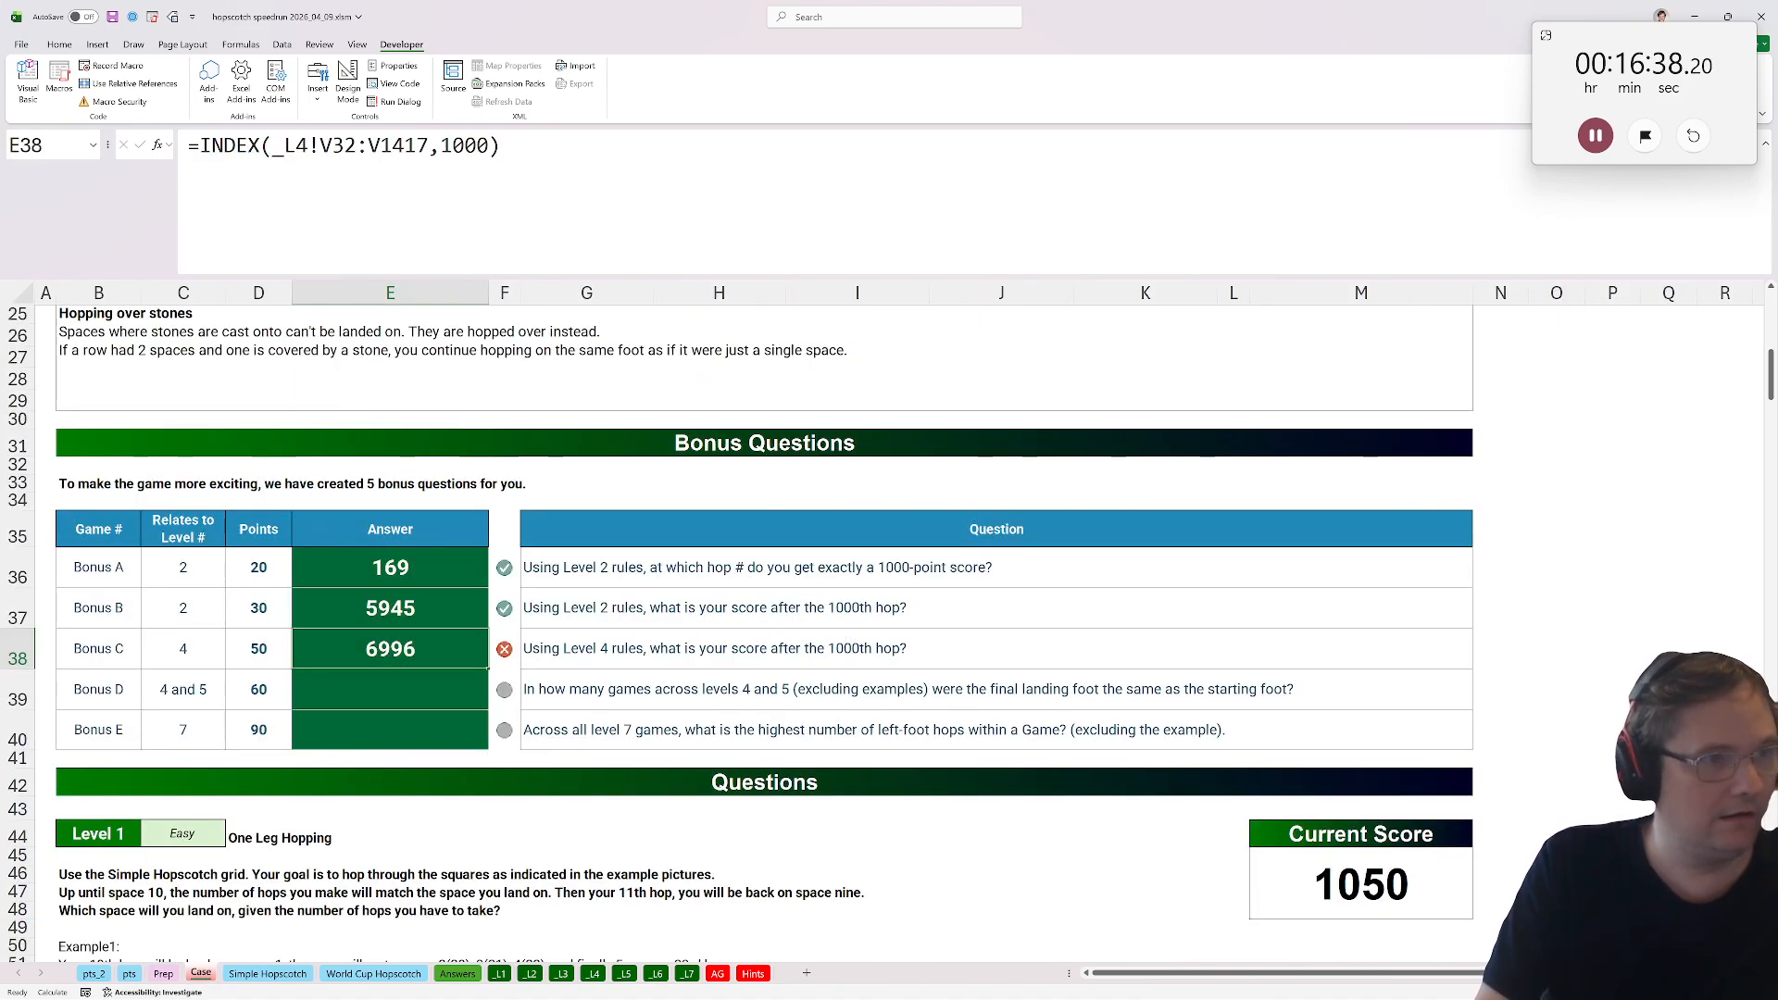
drag(429, 145, 320, 145)
key(BackSpace)
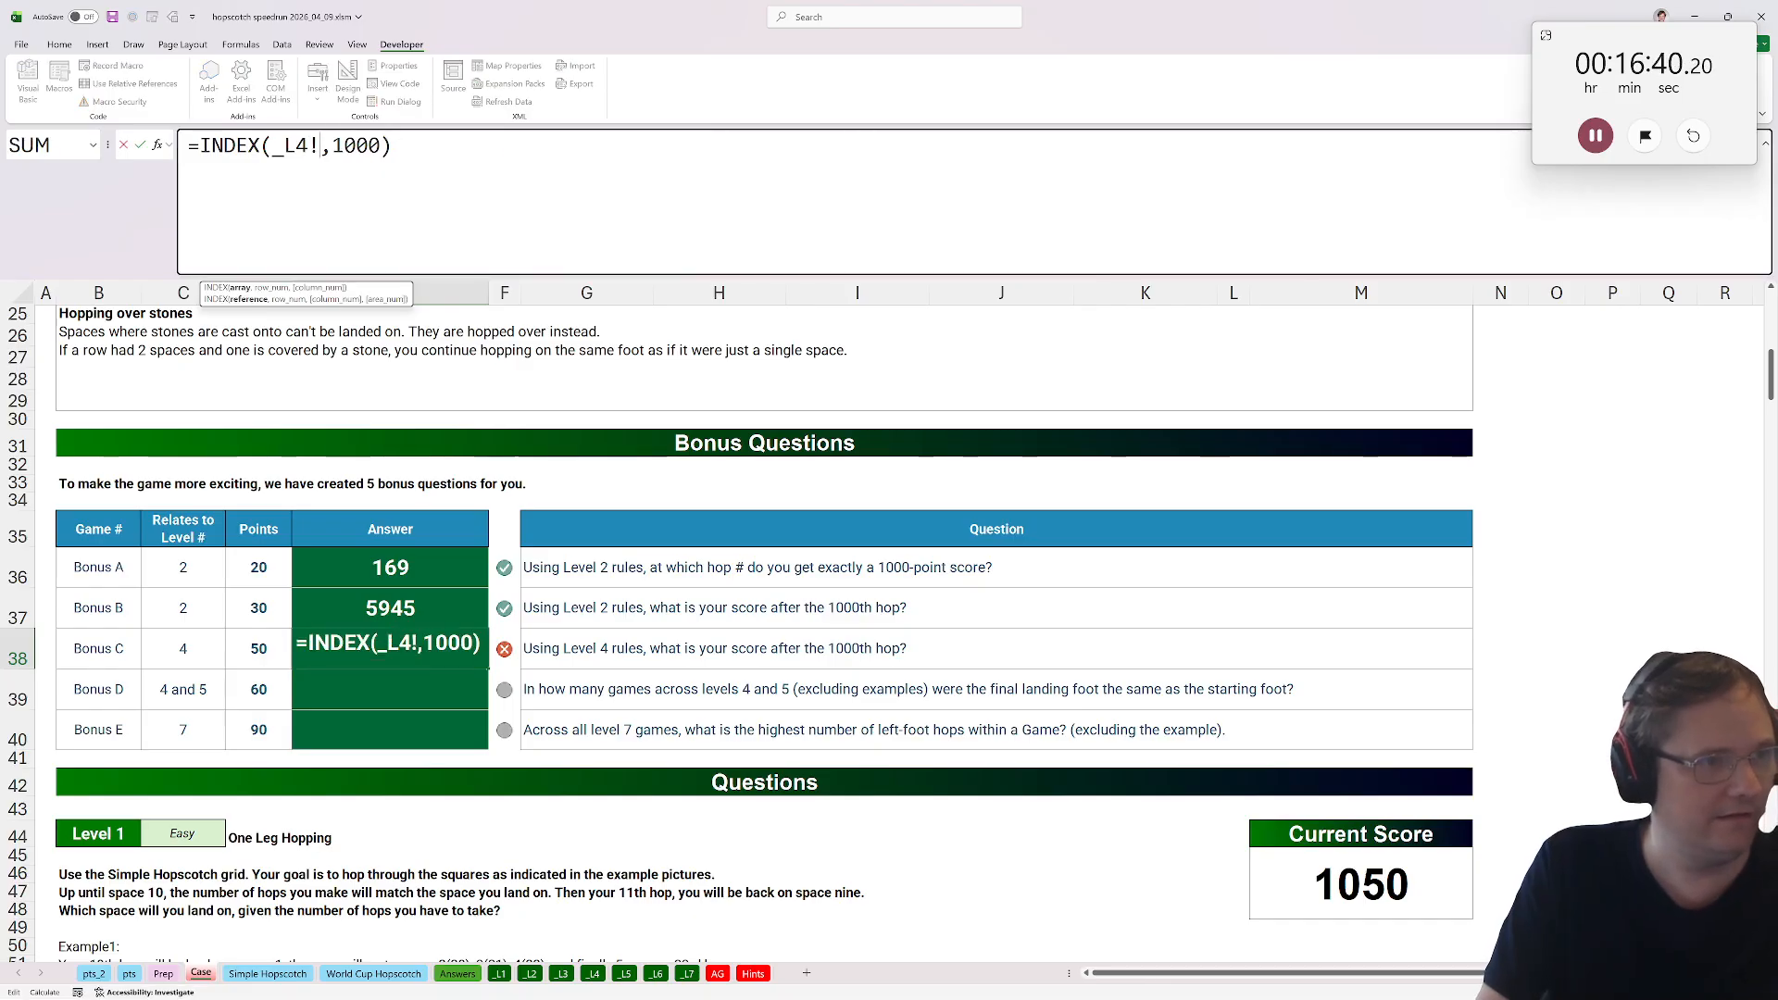
click(592, 973)
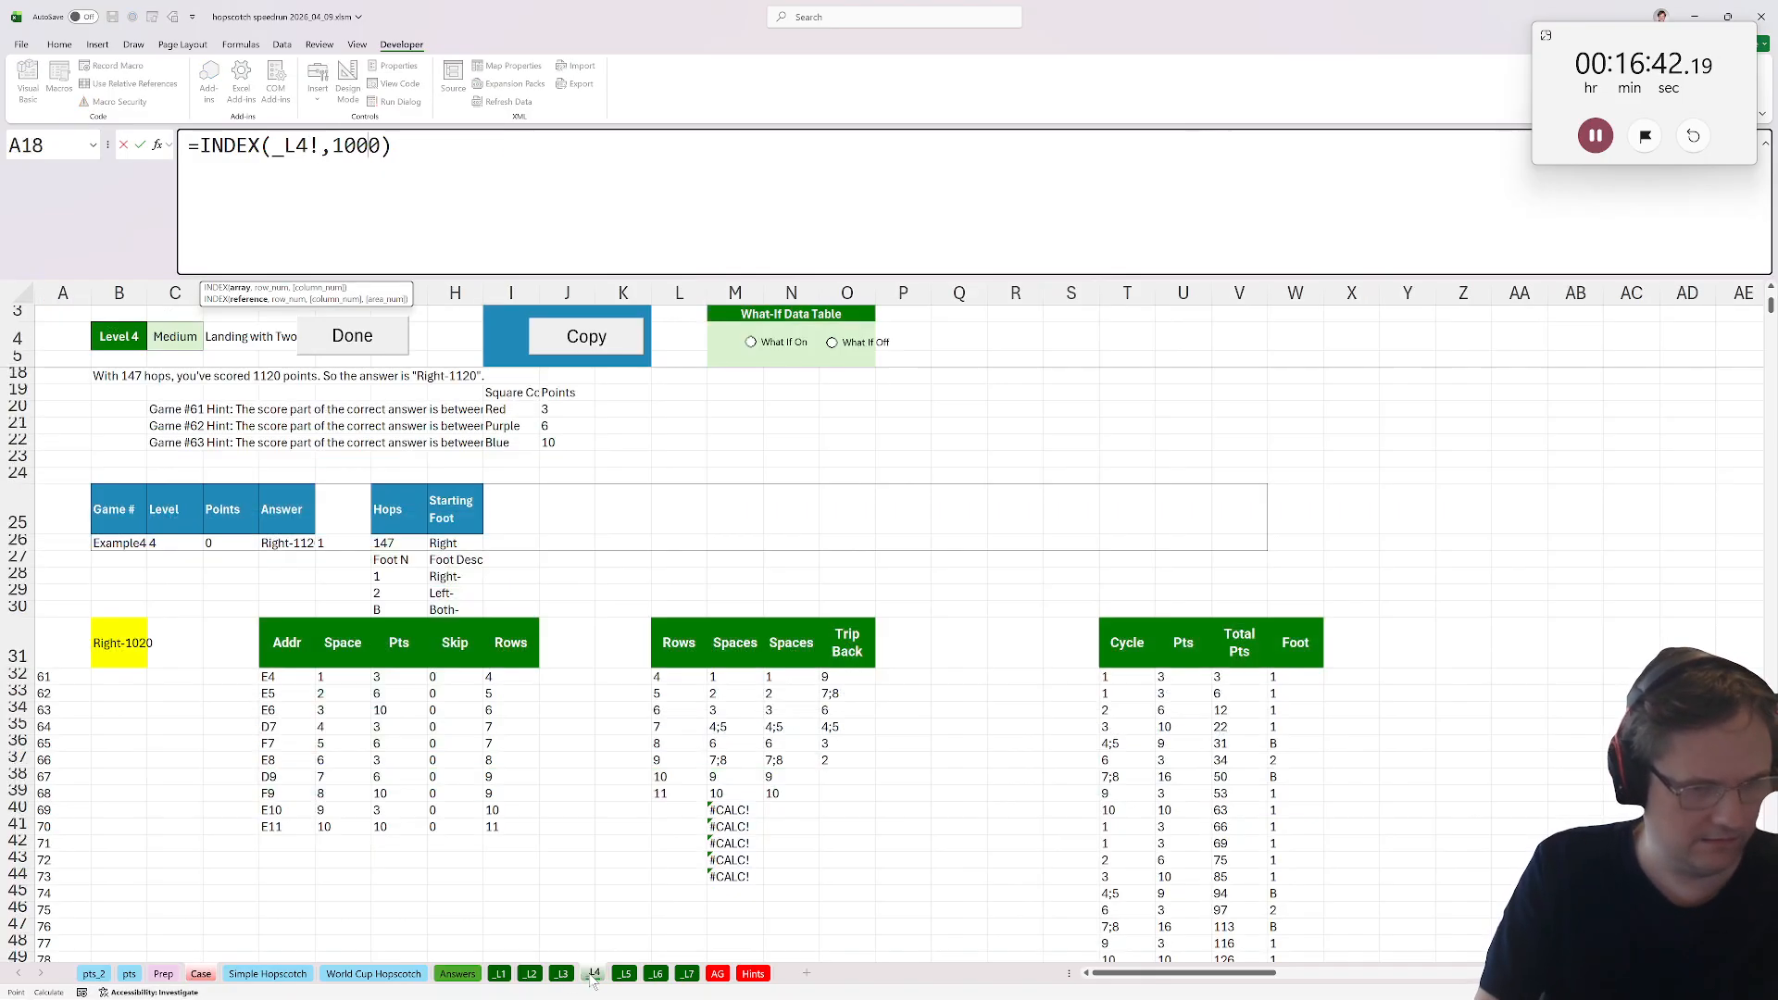
click(1218, 677)
key(ctrl+shift+Down)
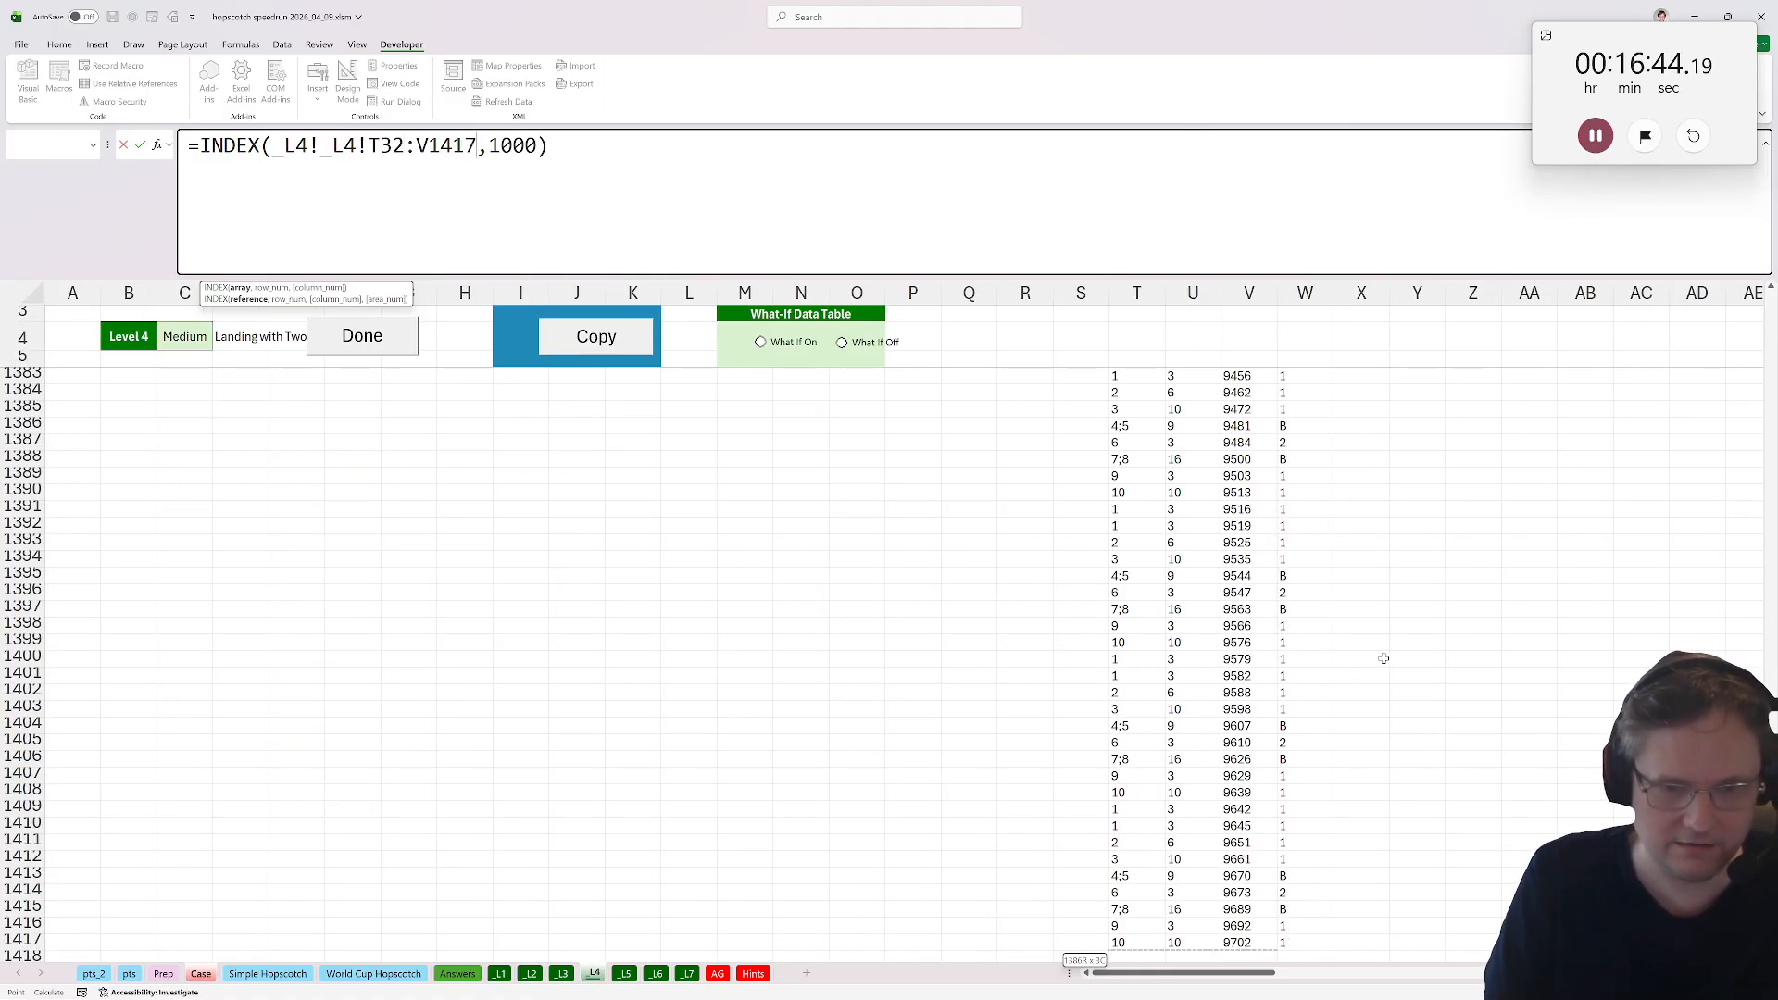
key(shift+Right)
key(shift+Left)
key(shift+Left)
key(shift+Right)
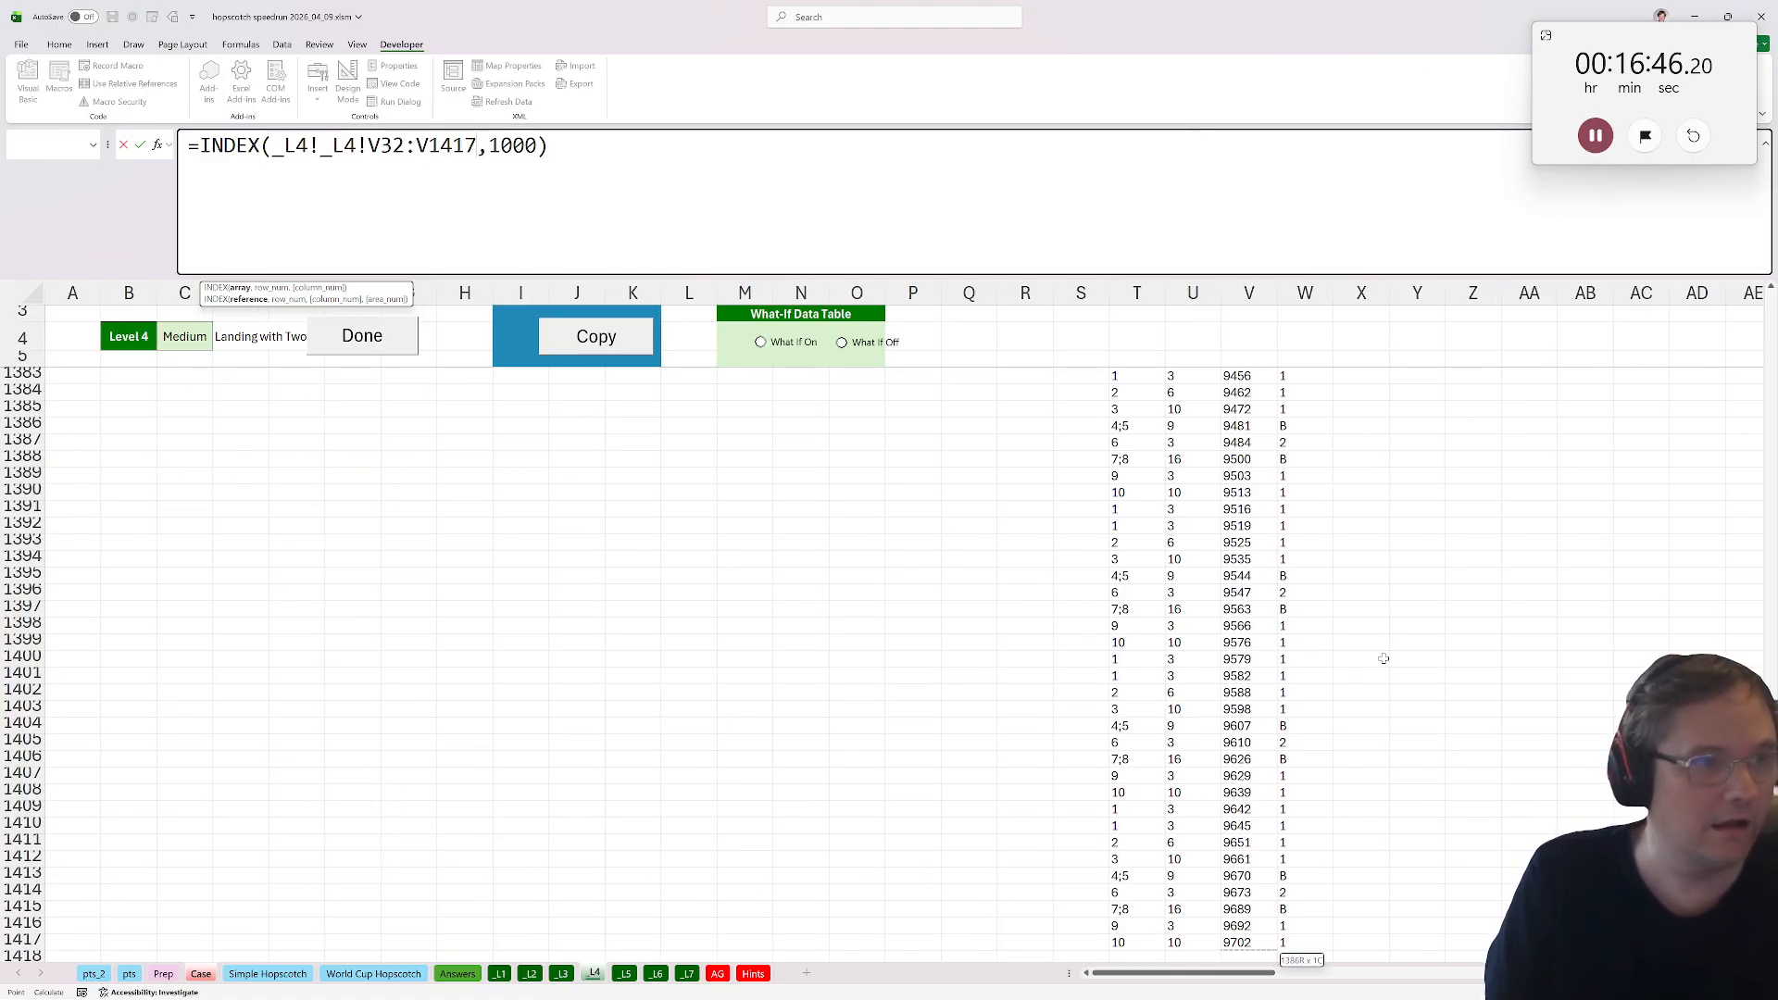
key(Return)
key(Return)
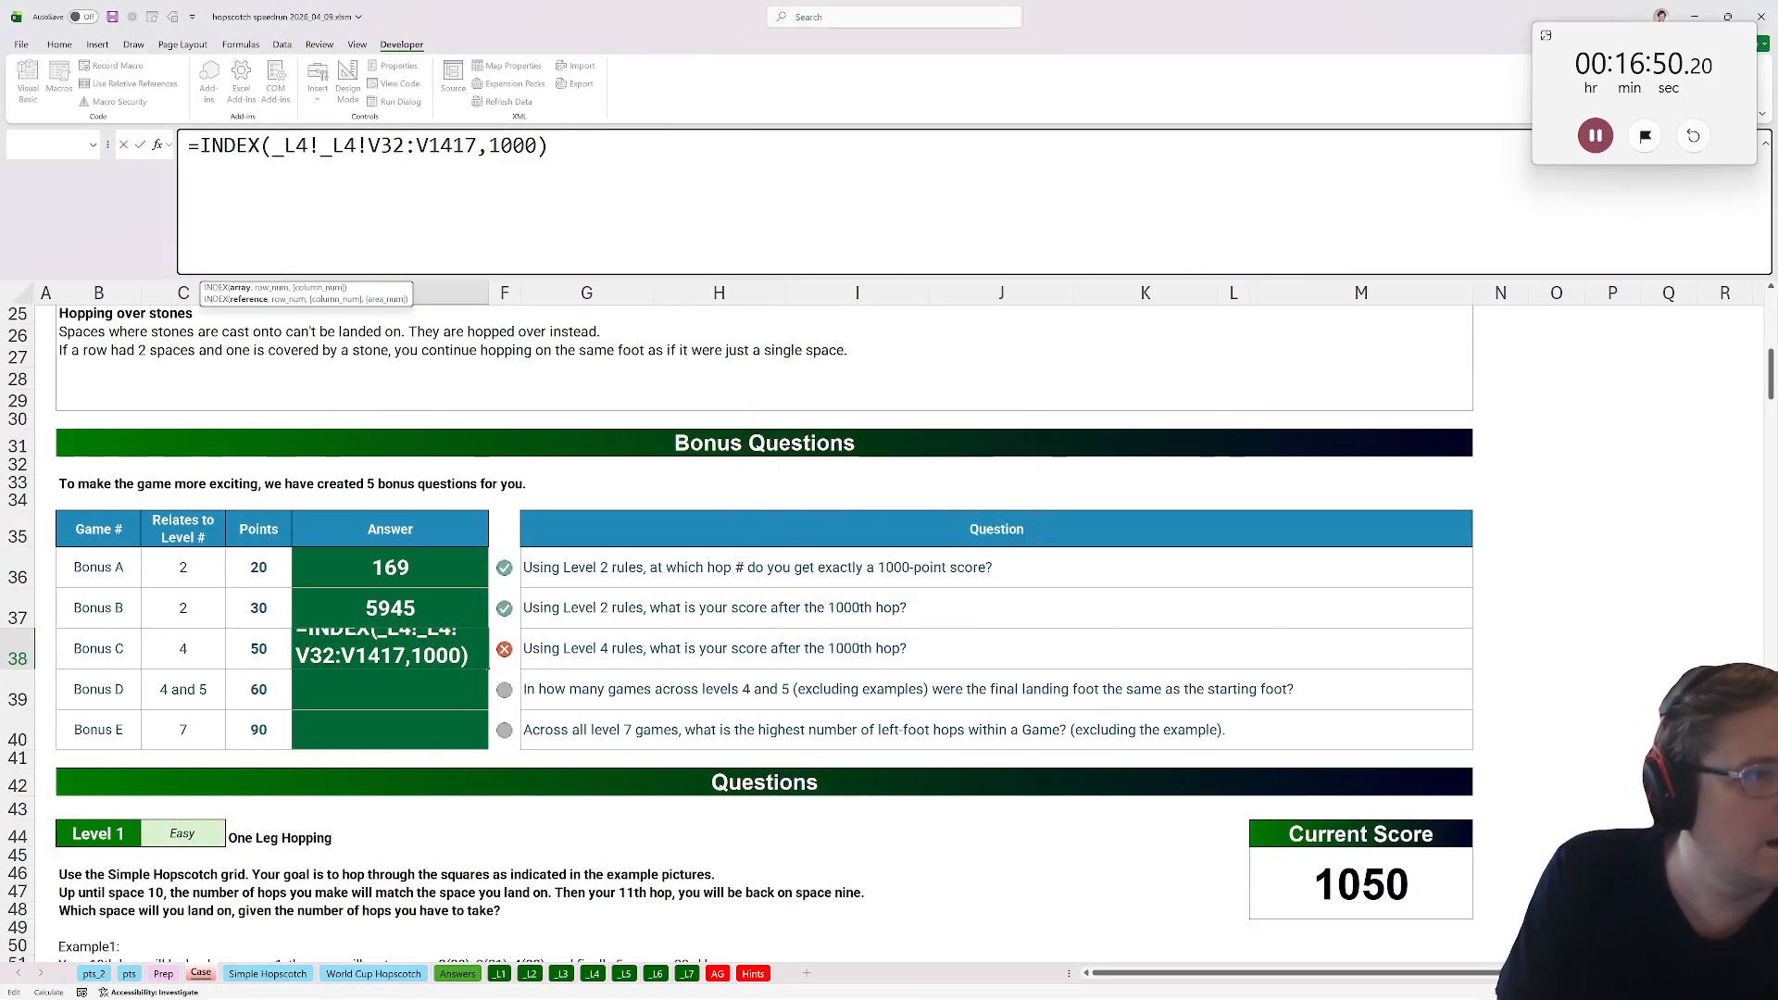
drag(321, 145, 270, 145)
key(BackSpace)
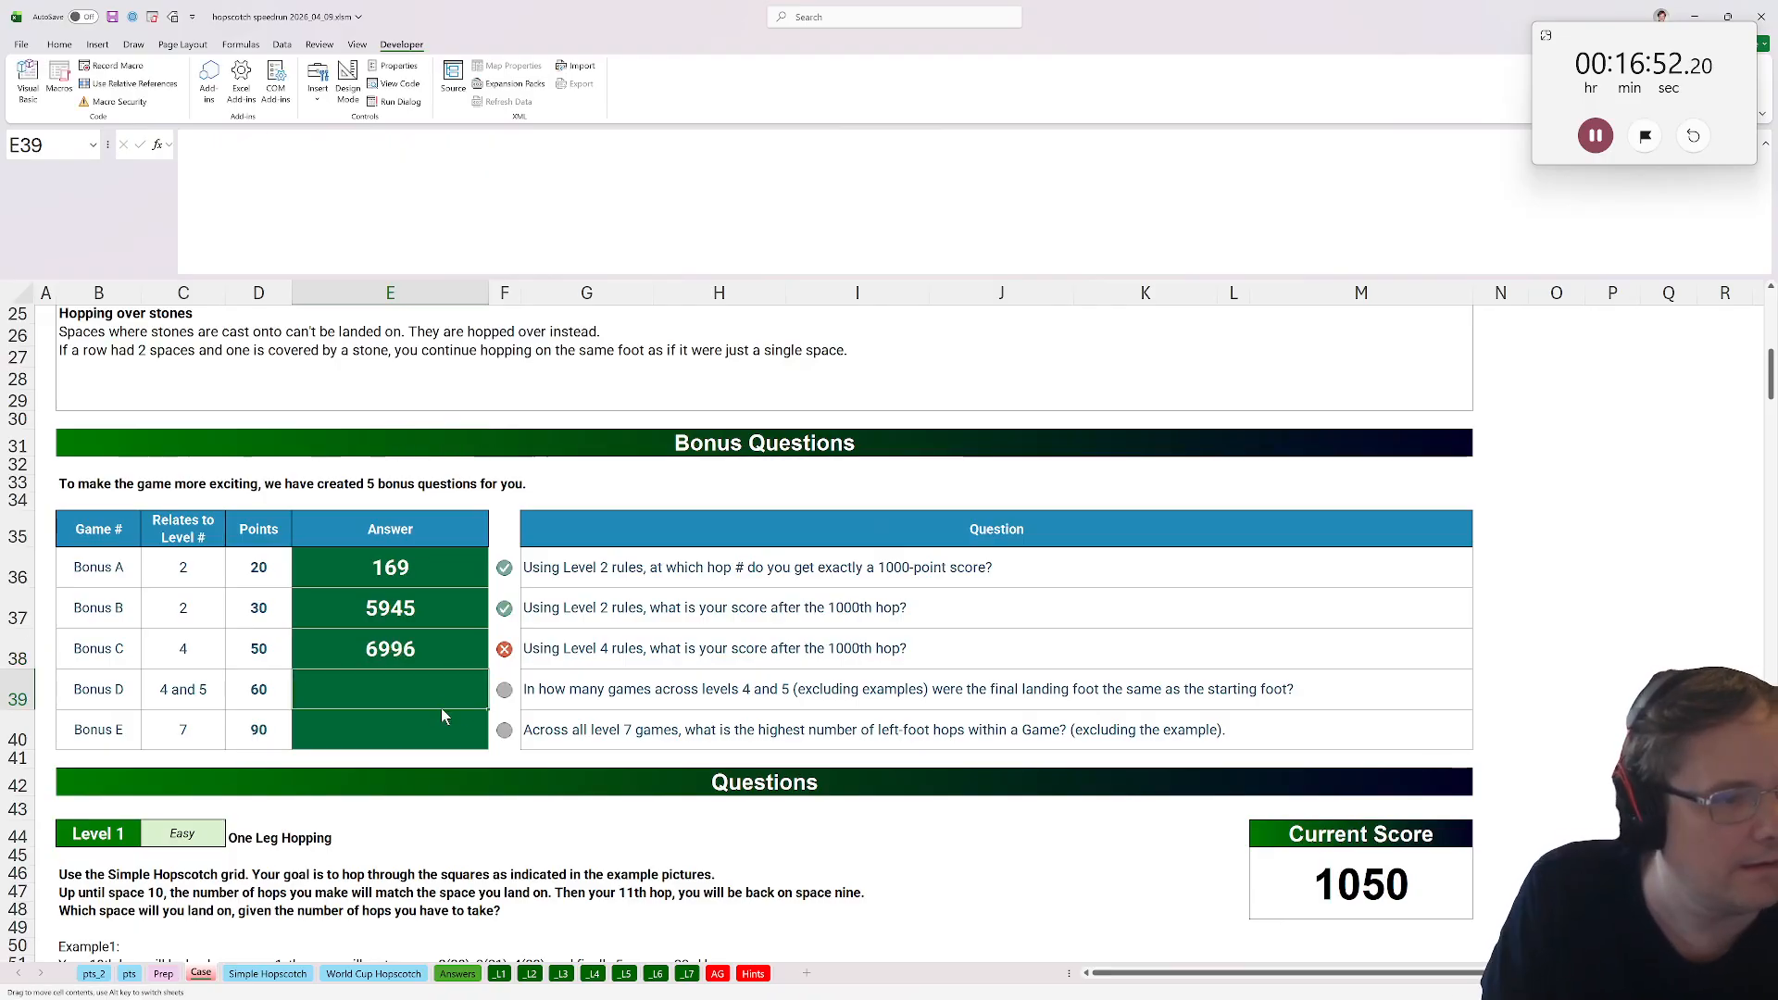
click(390, 622)
click(405, 649)
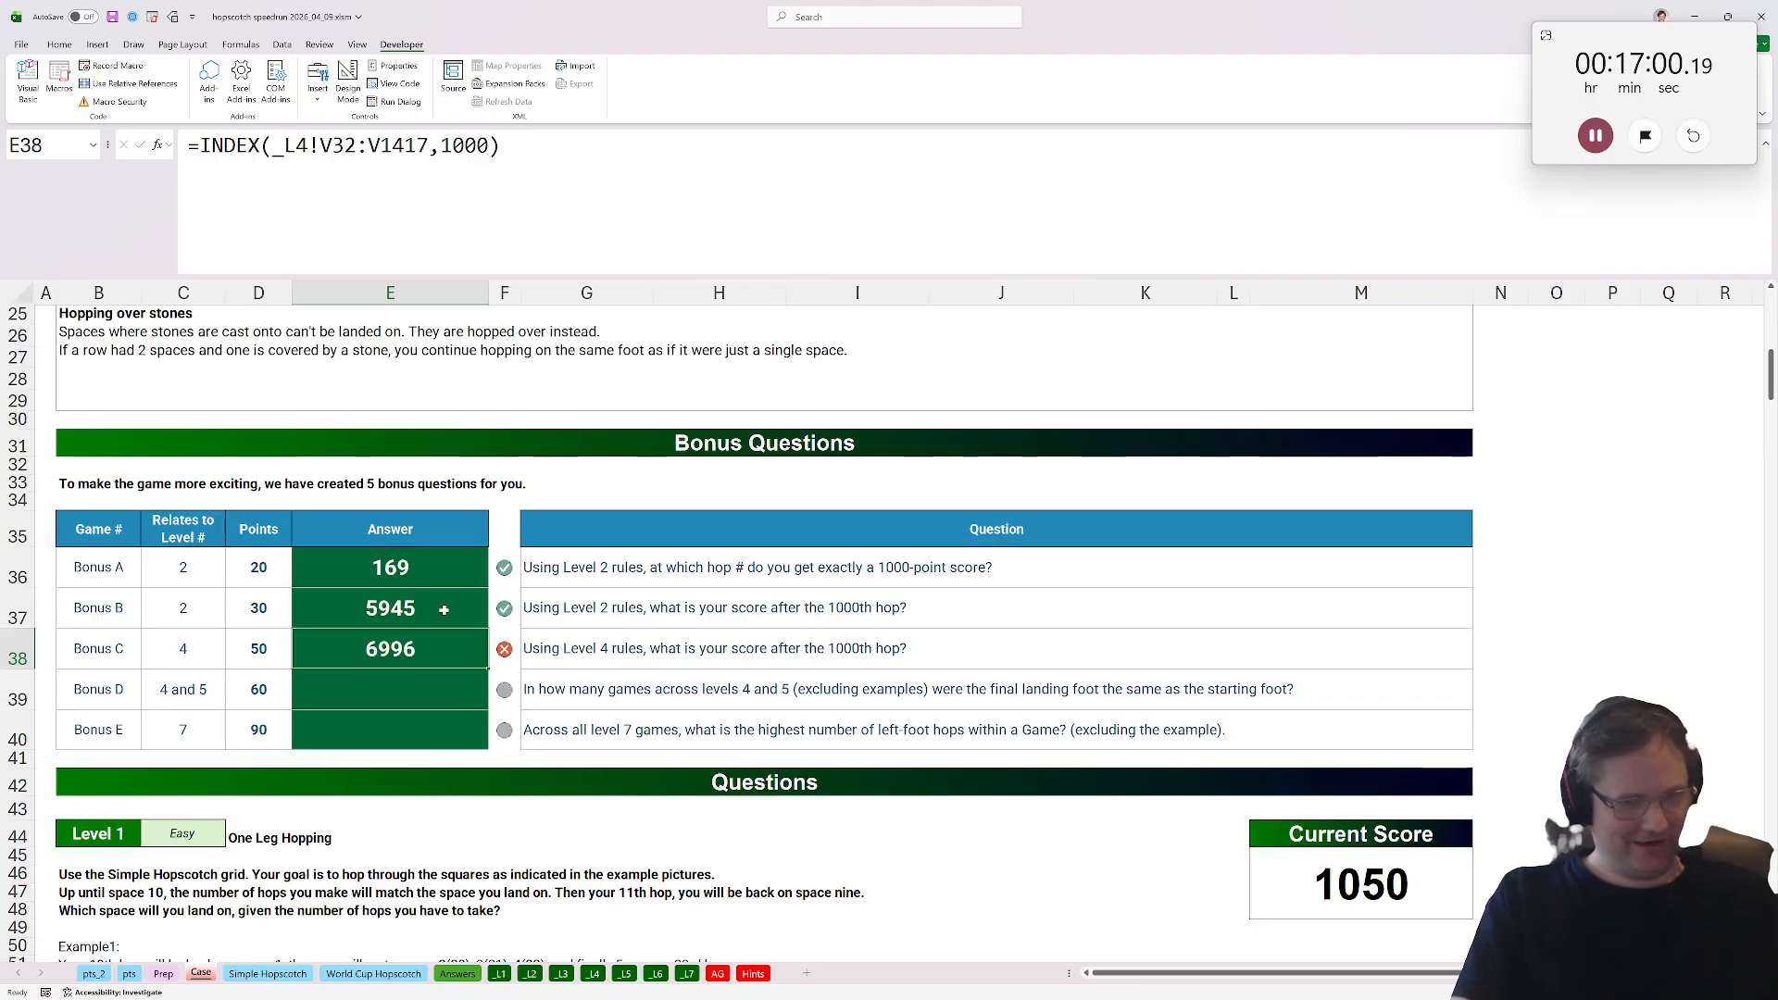
Change Level 4's T32 Cycle formula to stack N32# and O32# instead of M32# and N32#.
click(595, 974)
scroll(1220, 710, up, 6)
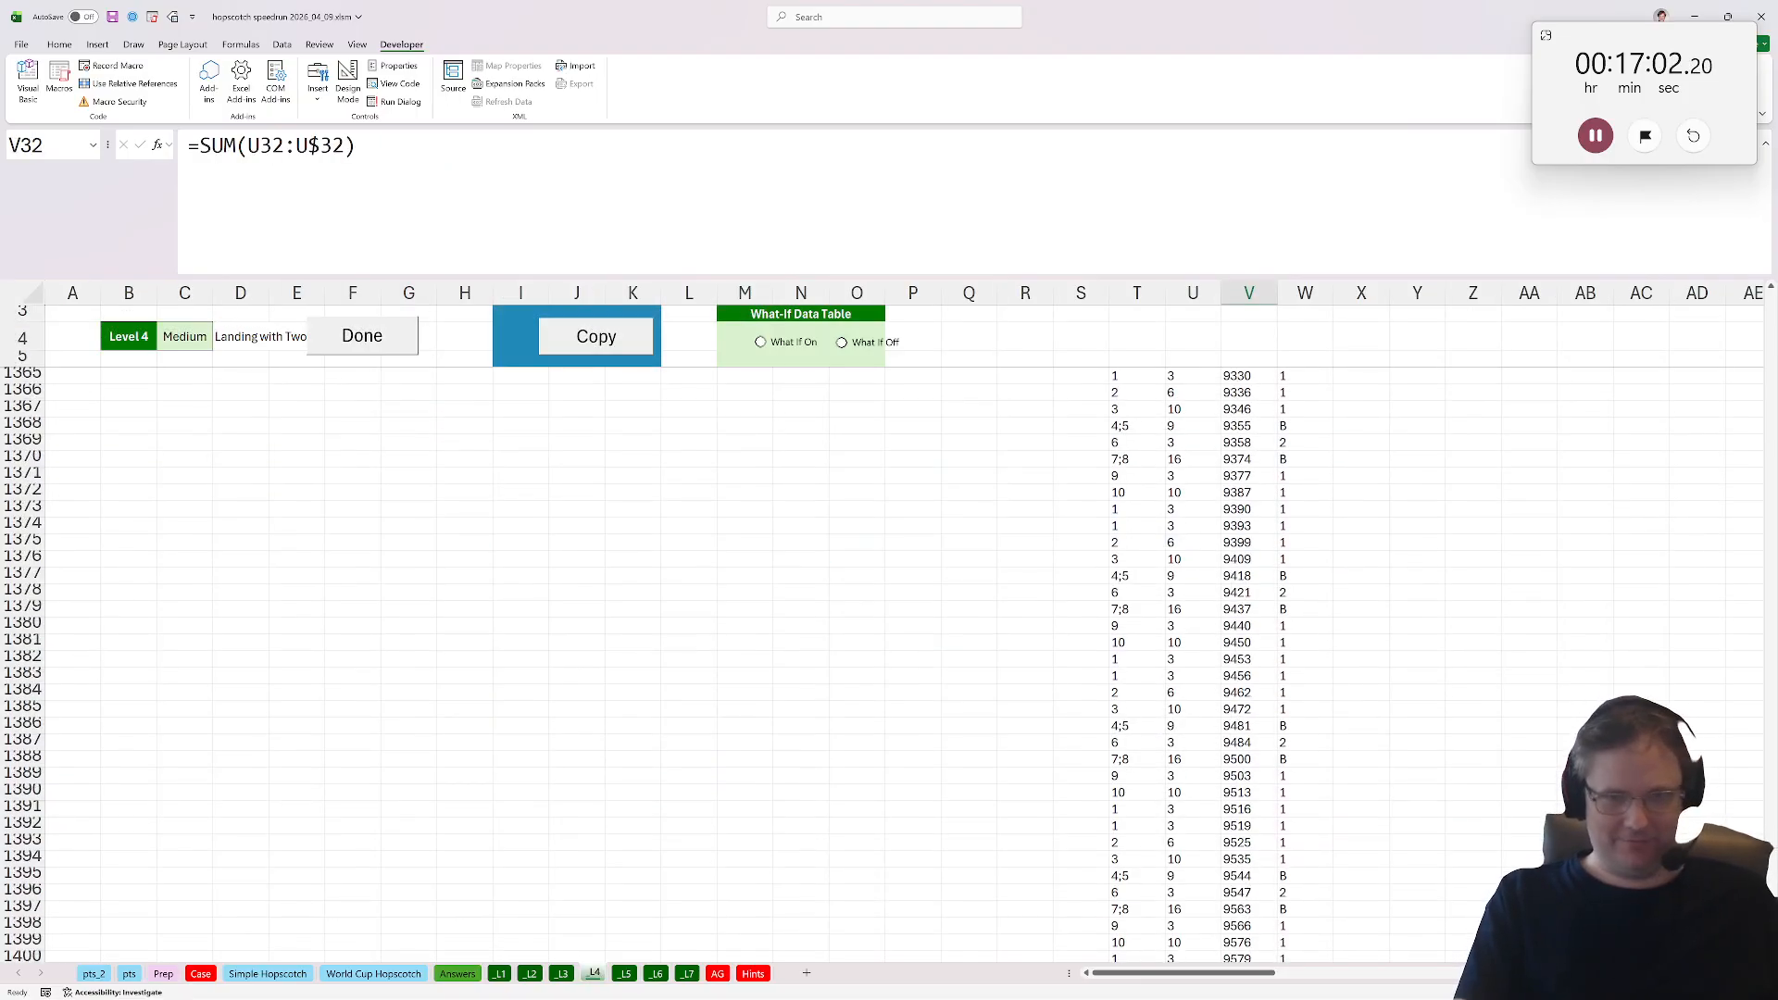
click(1145, 645)
key(ctrl+Up)
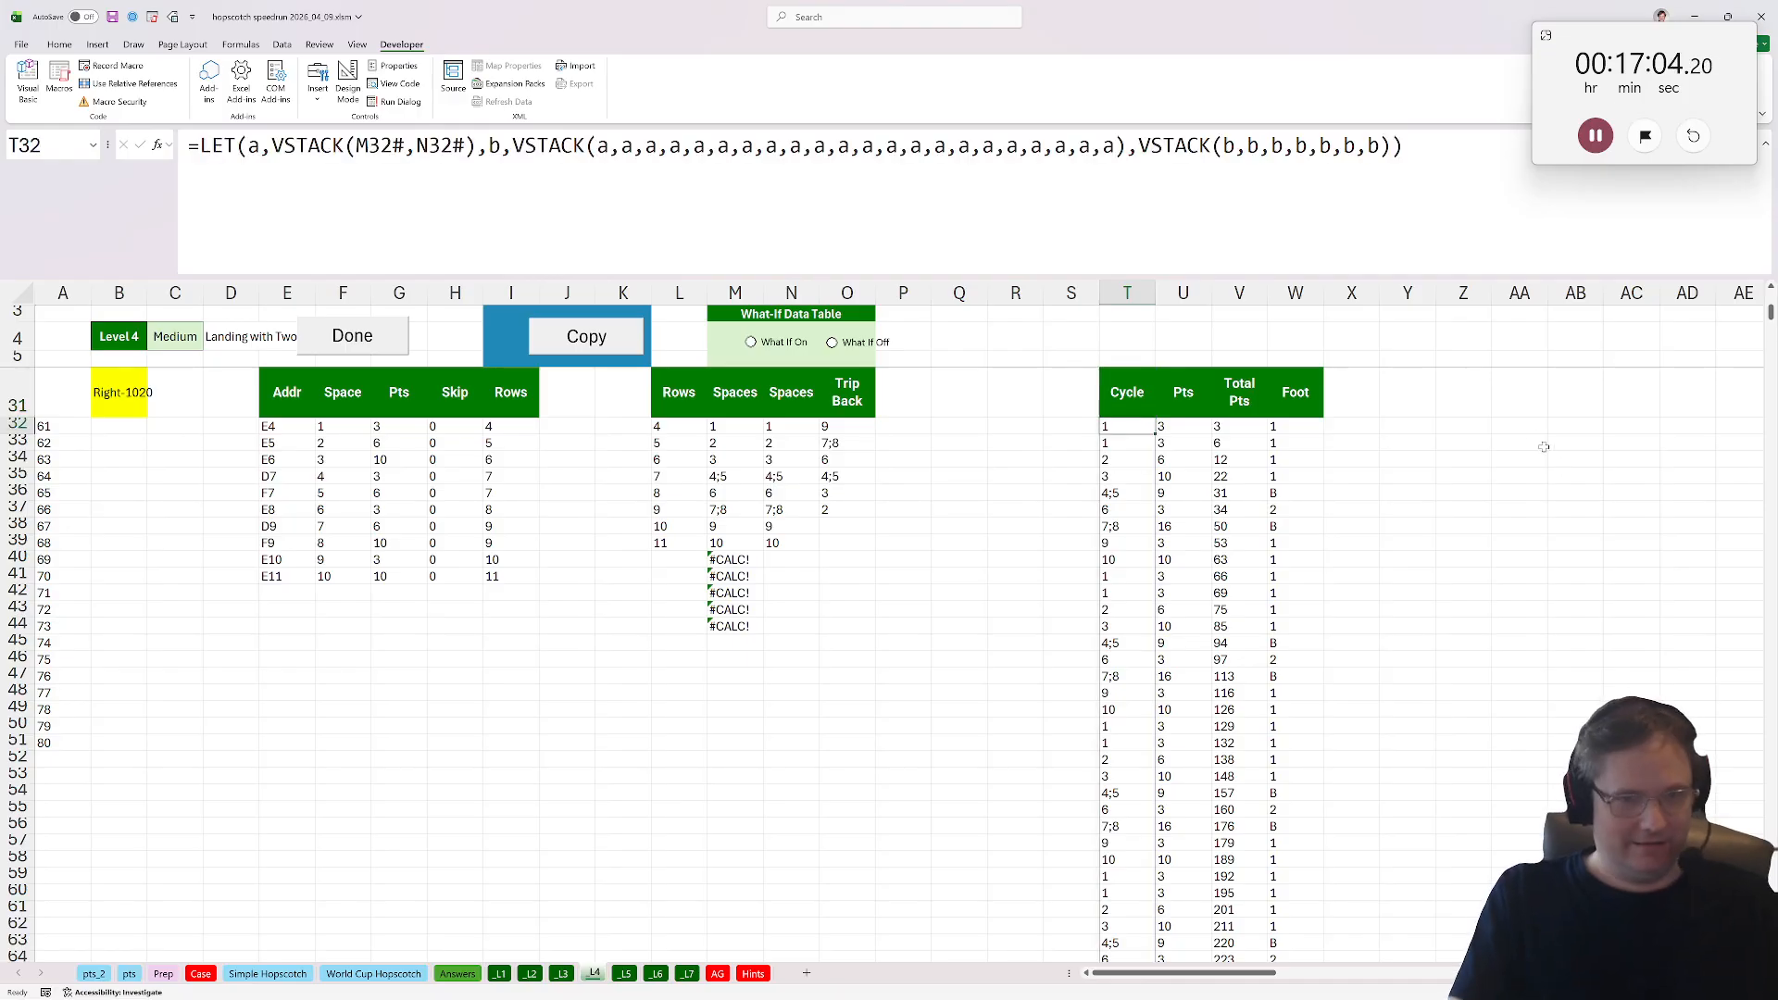
double_click(1145, 425)
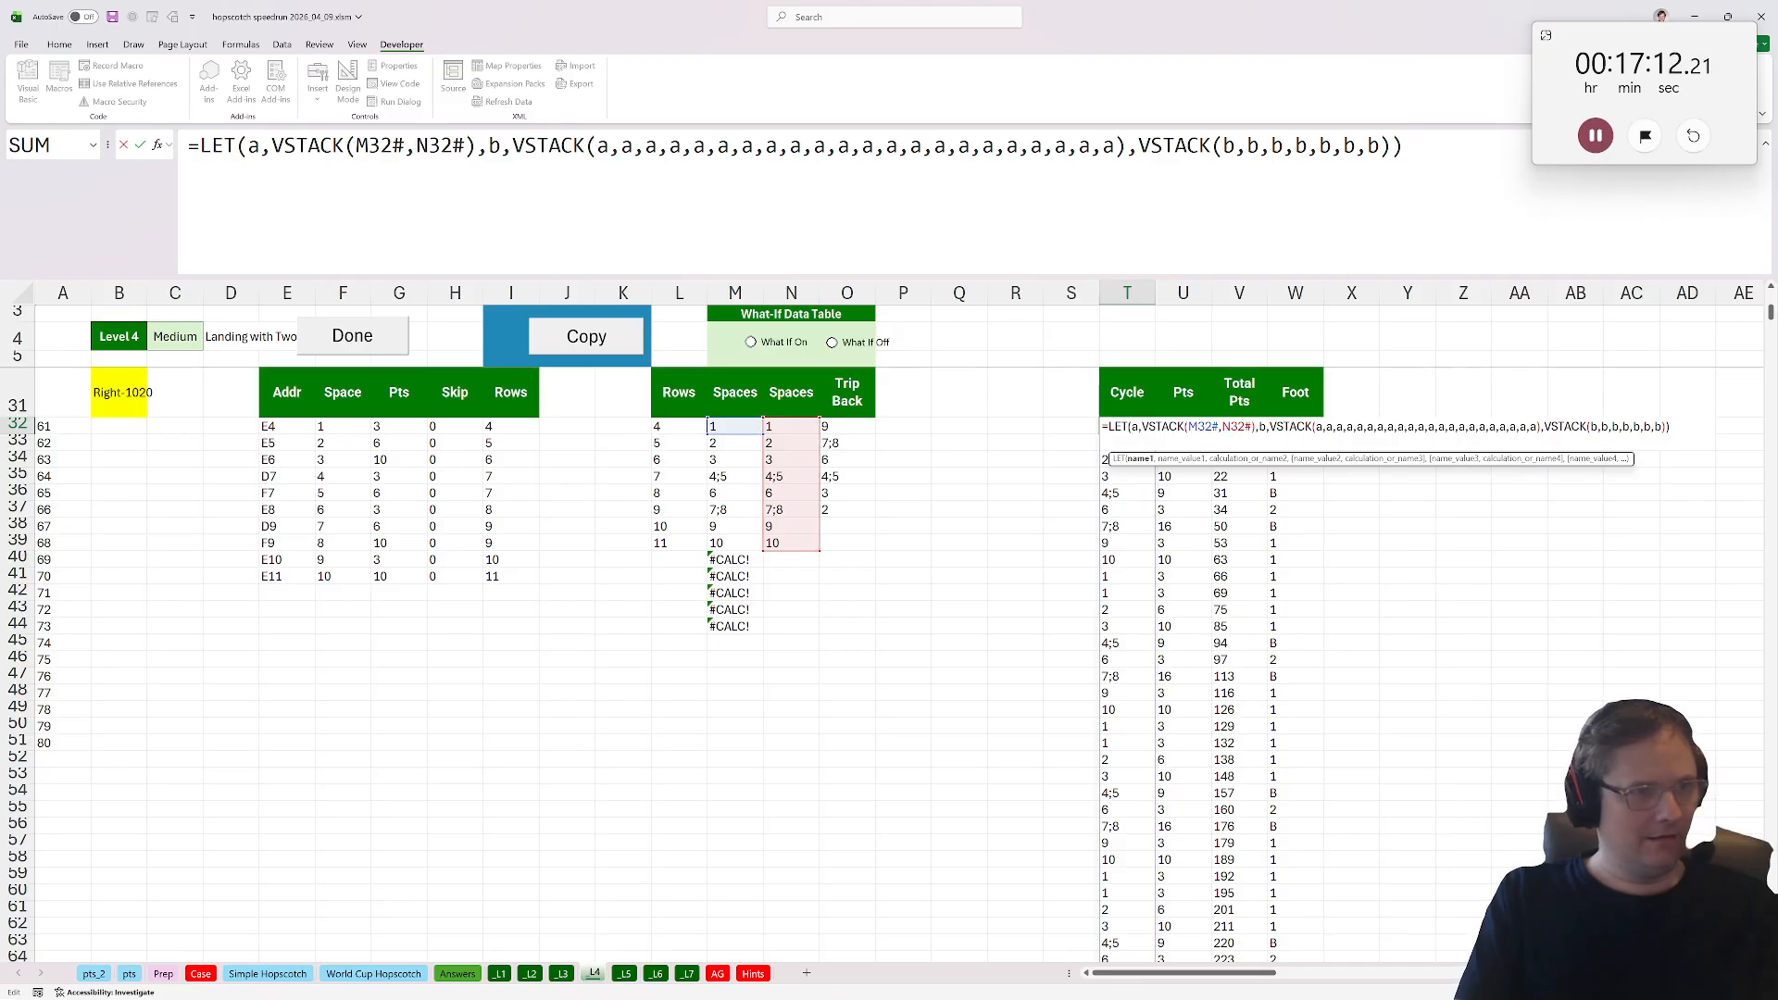
drag(406, 147, 358, 147)
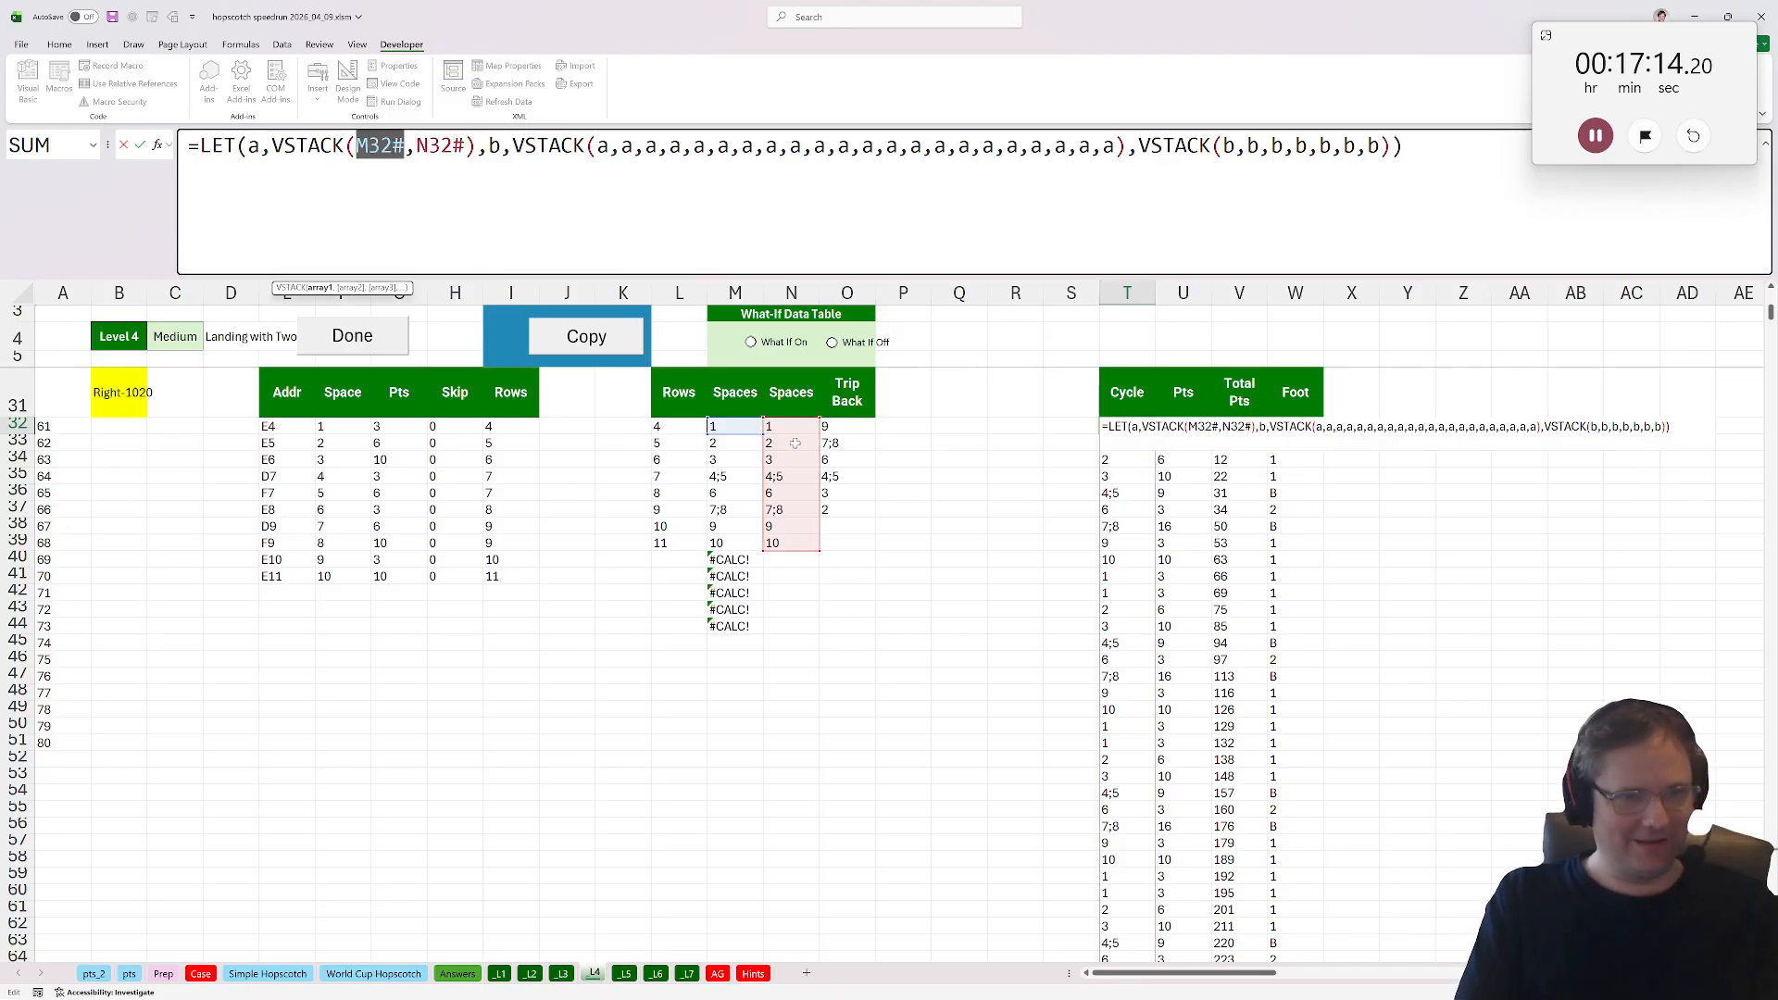
click(768, 425)
text(#)
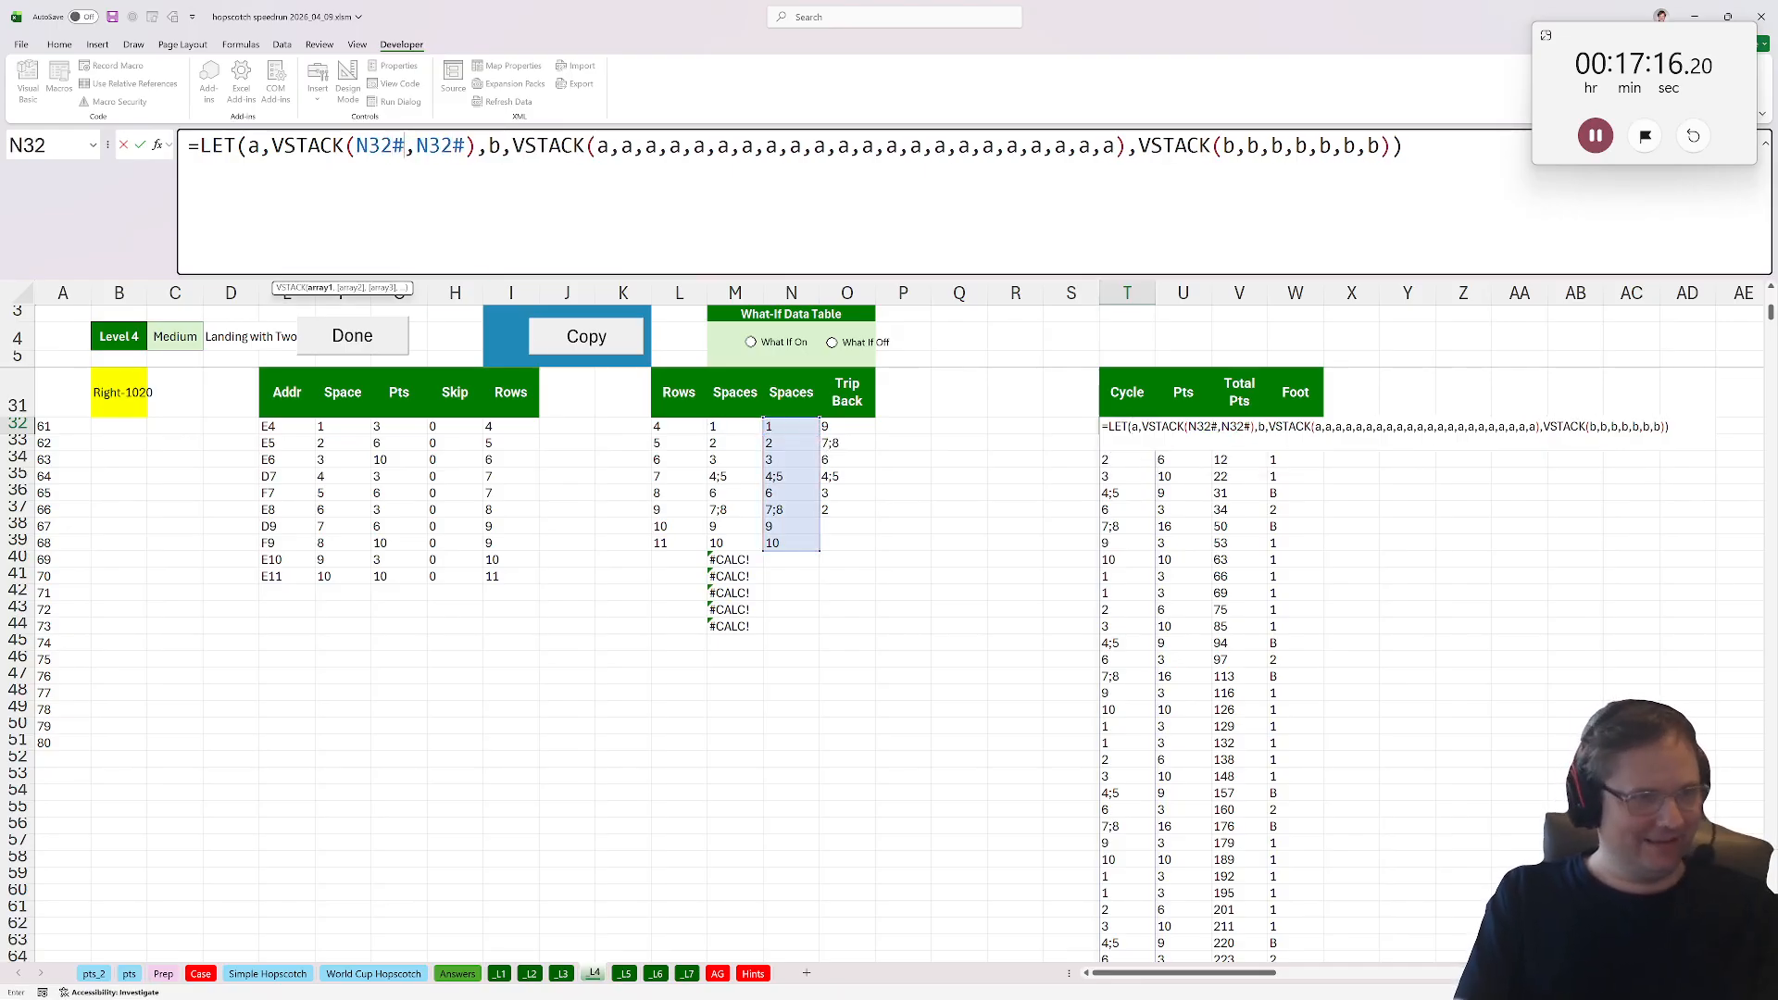
mouse_move(474, 147)
mouse_down()
mouse_move(430, 146)
mouse_move(465, 147)
mouse_up()
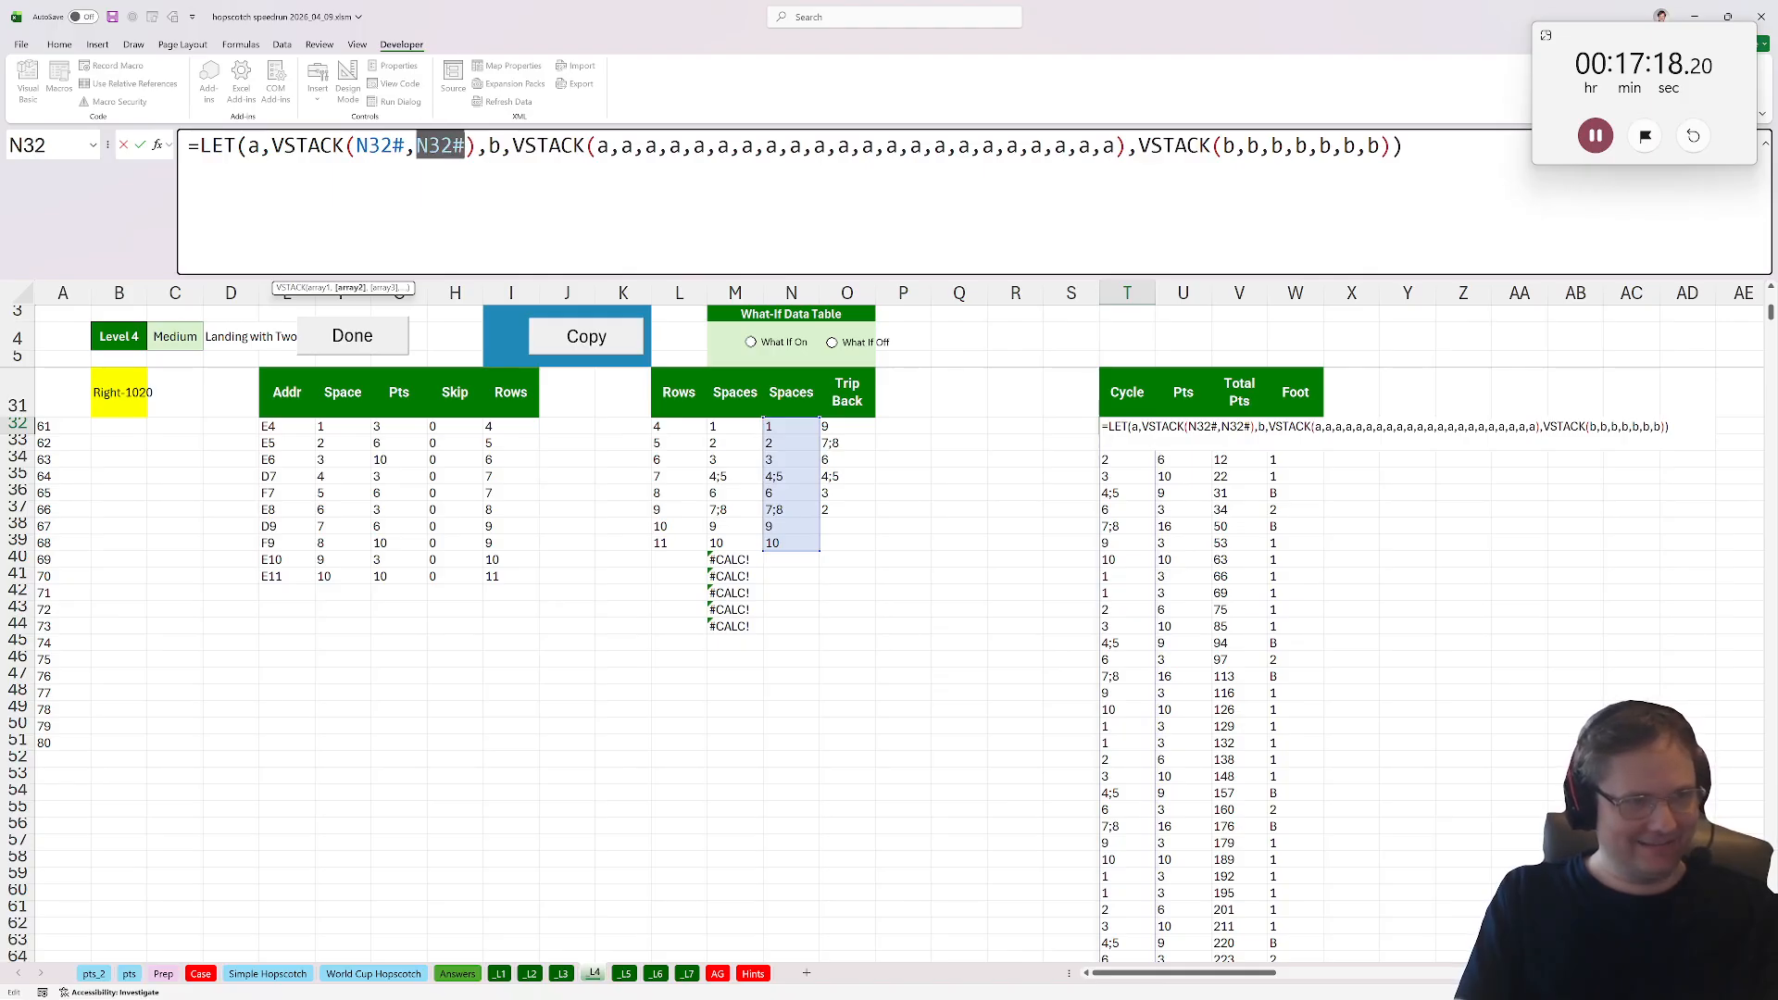
click(841, 428)
text(#)
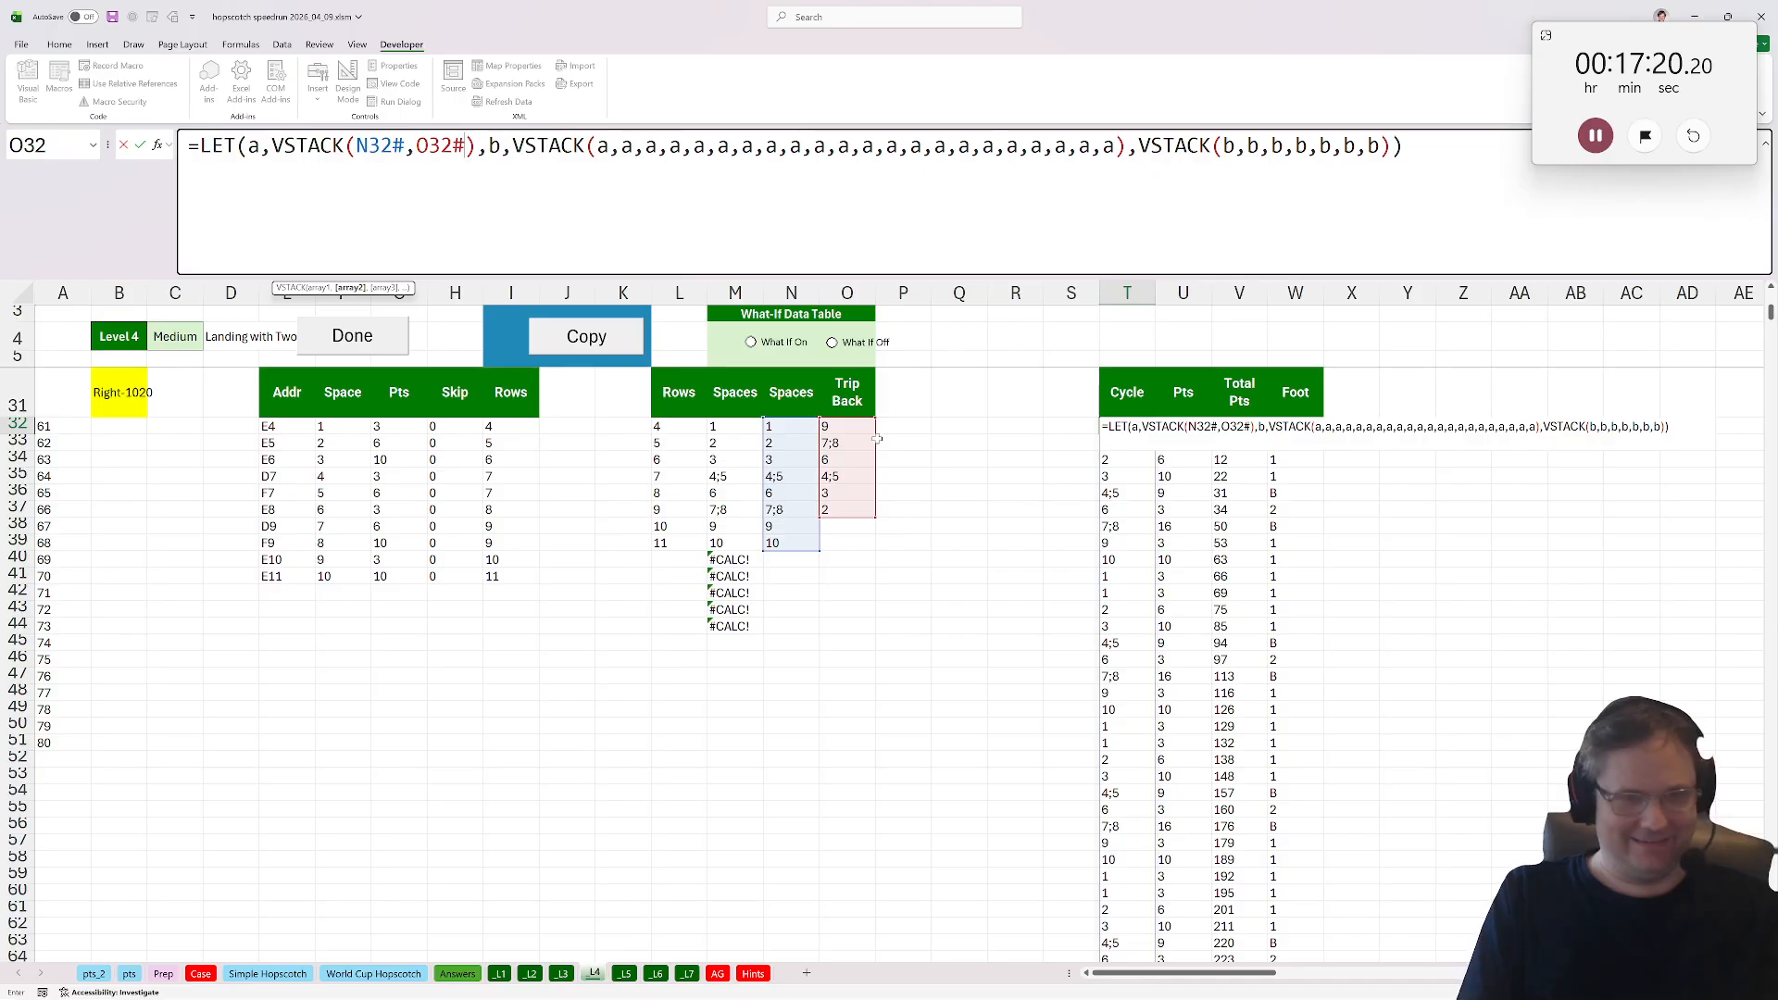
key(Return)
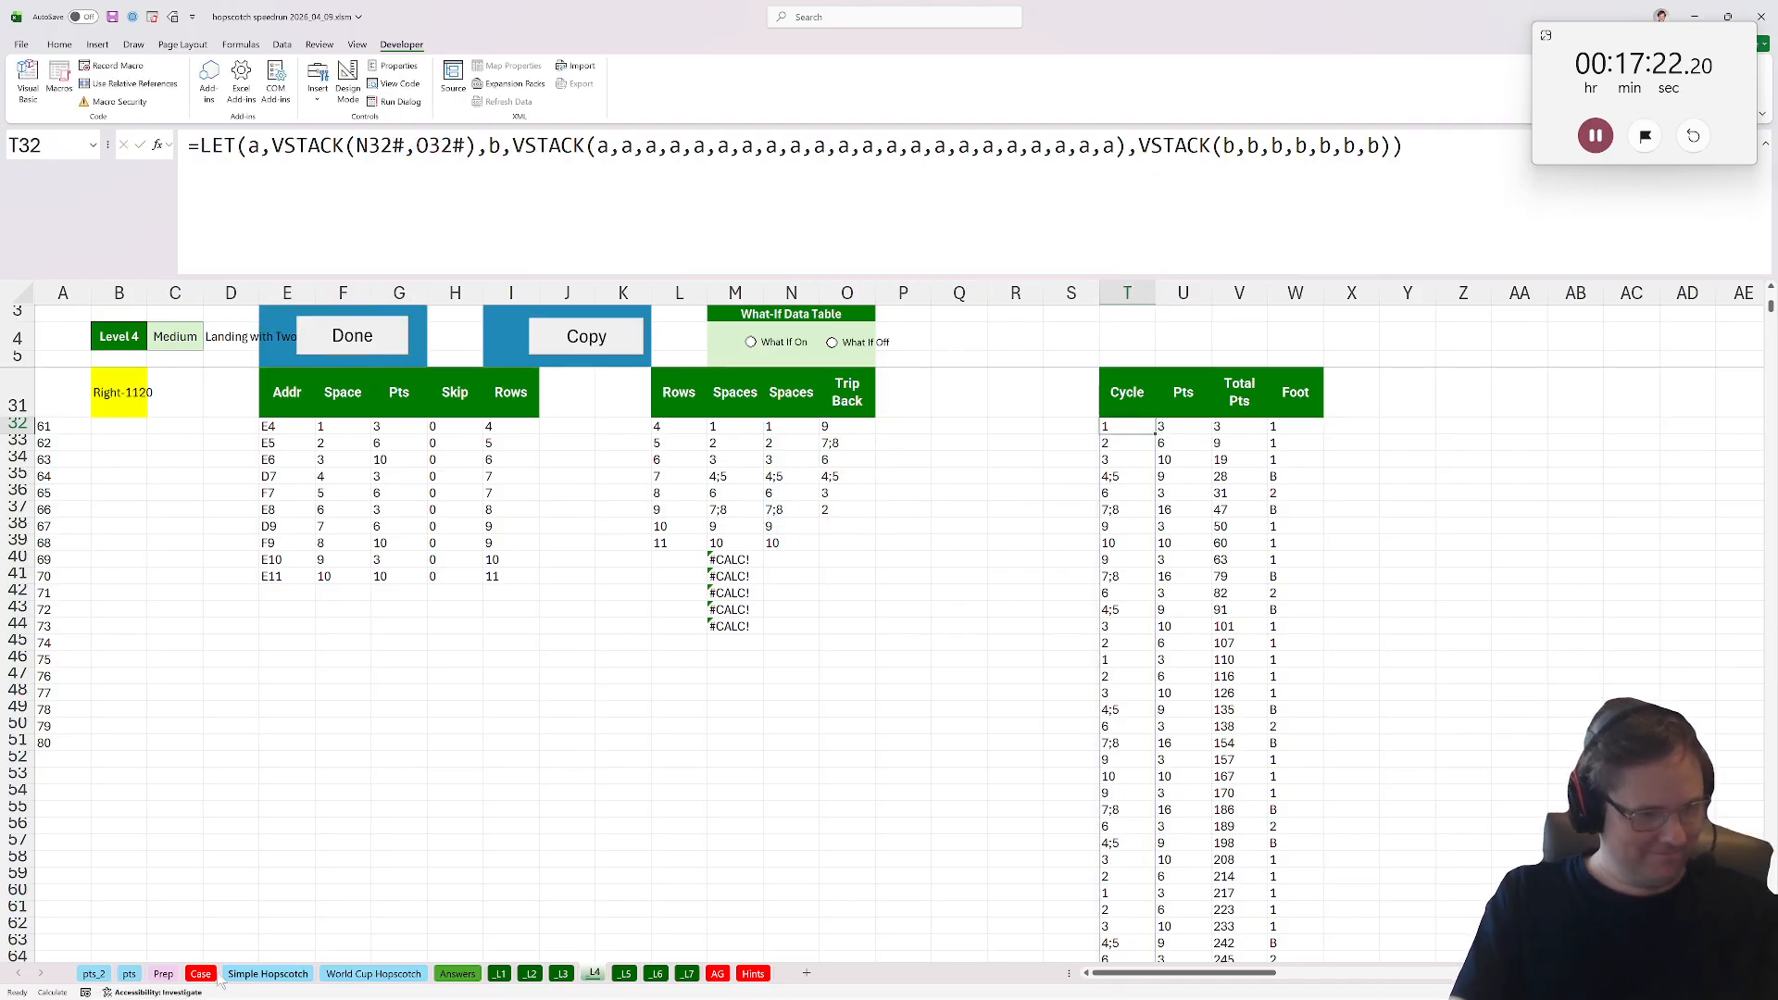
Check the Bonus C answer on the Answers sheet, then return to the Level 4 sheet.
click(458, 973)
click(397, 690)
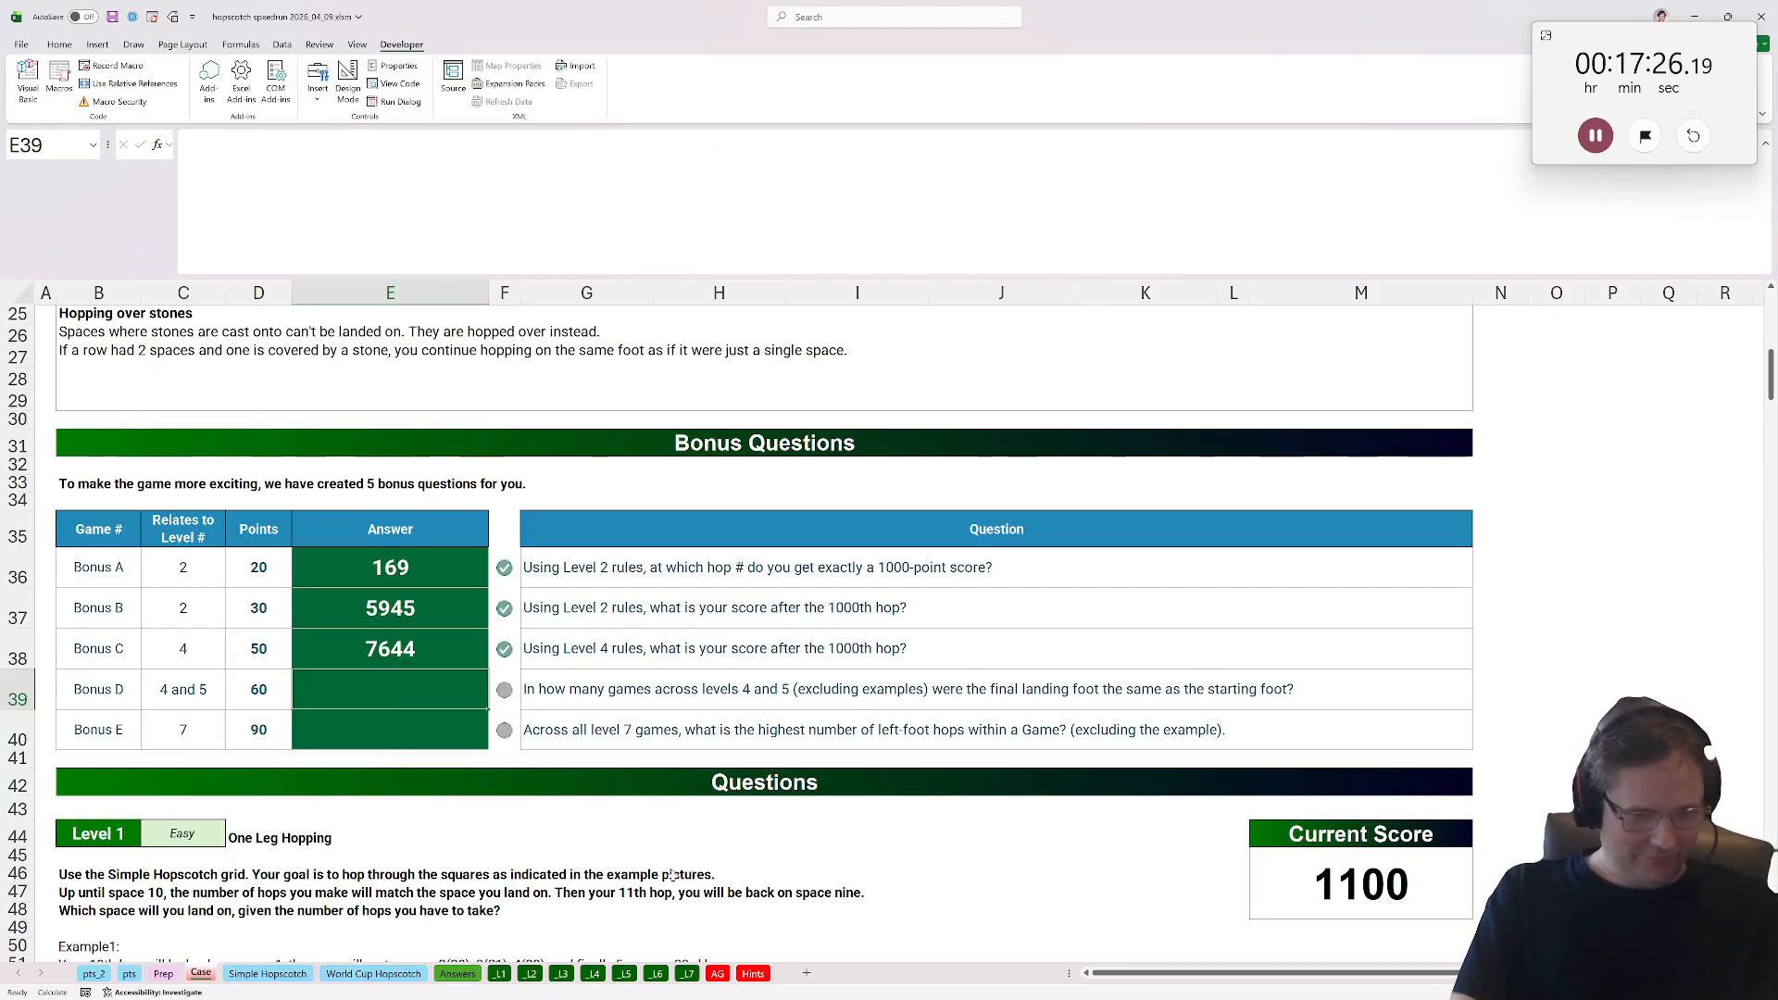
click(593, 973)
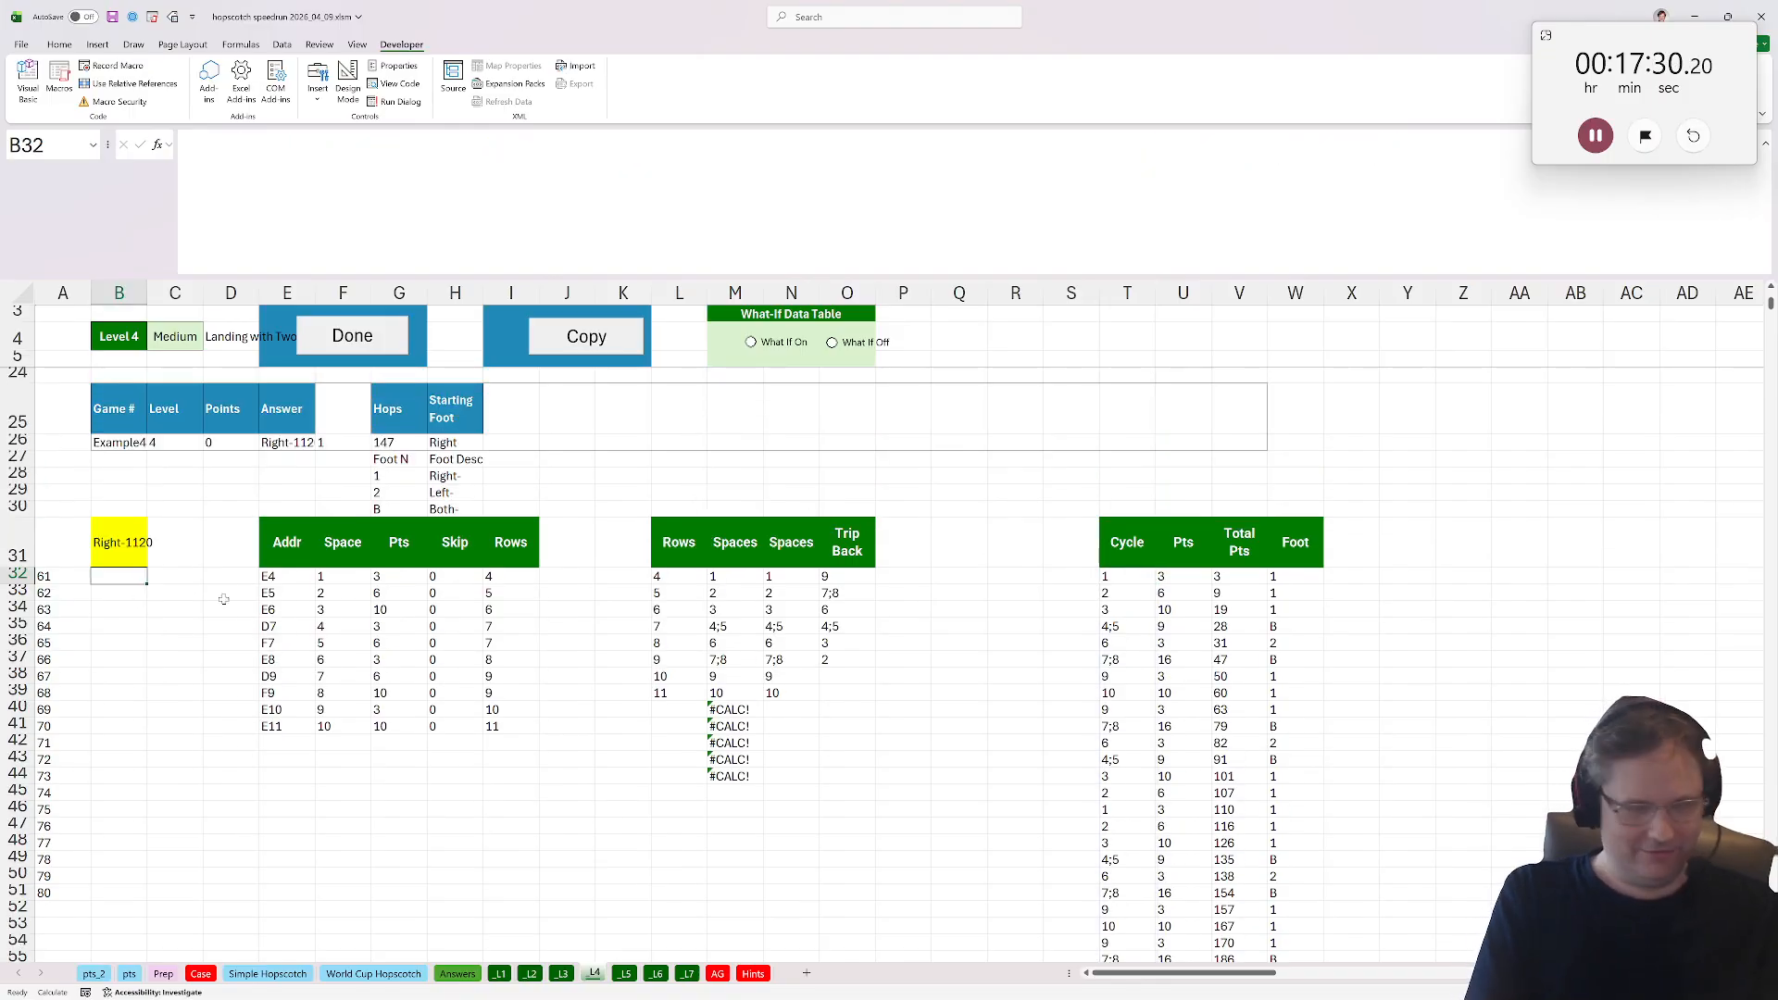
key(Up)
text(=if()
key(Escape)
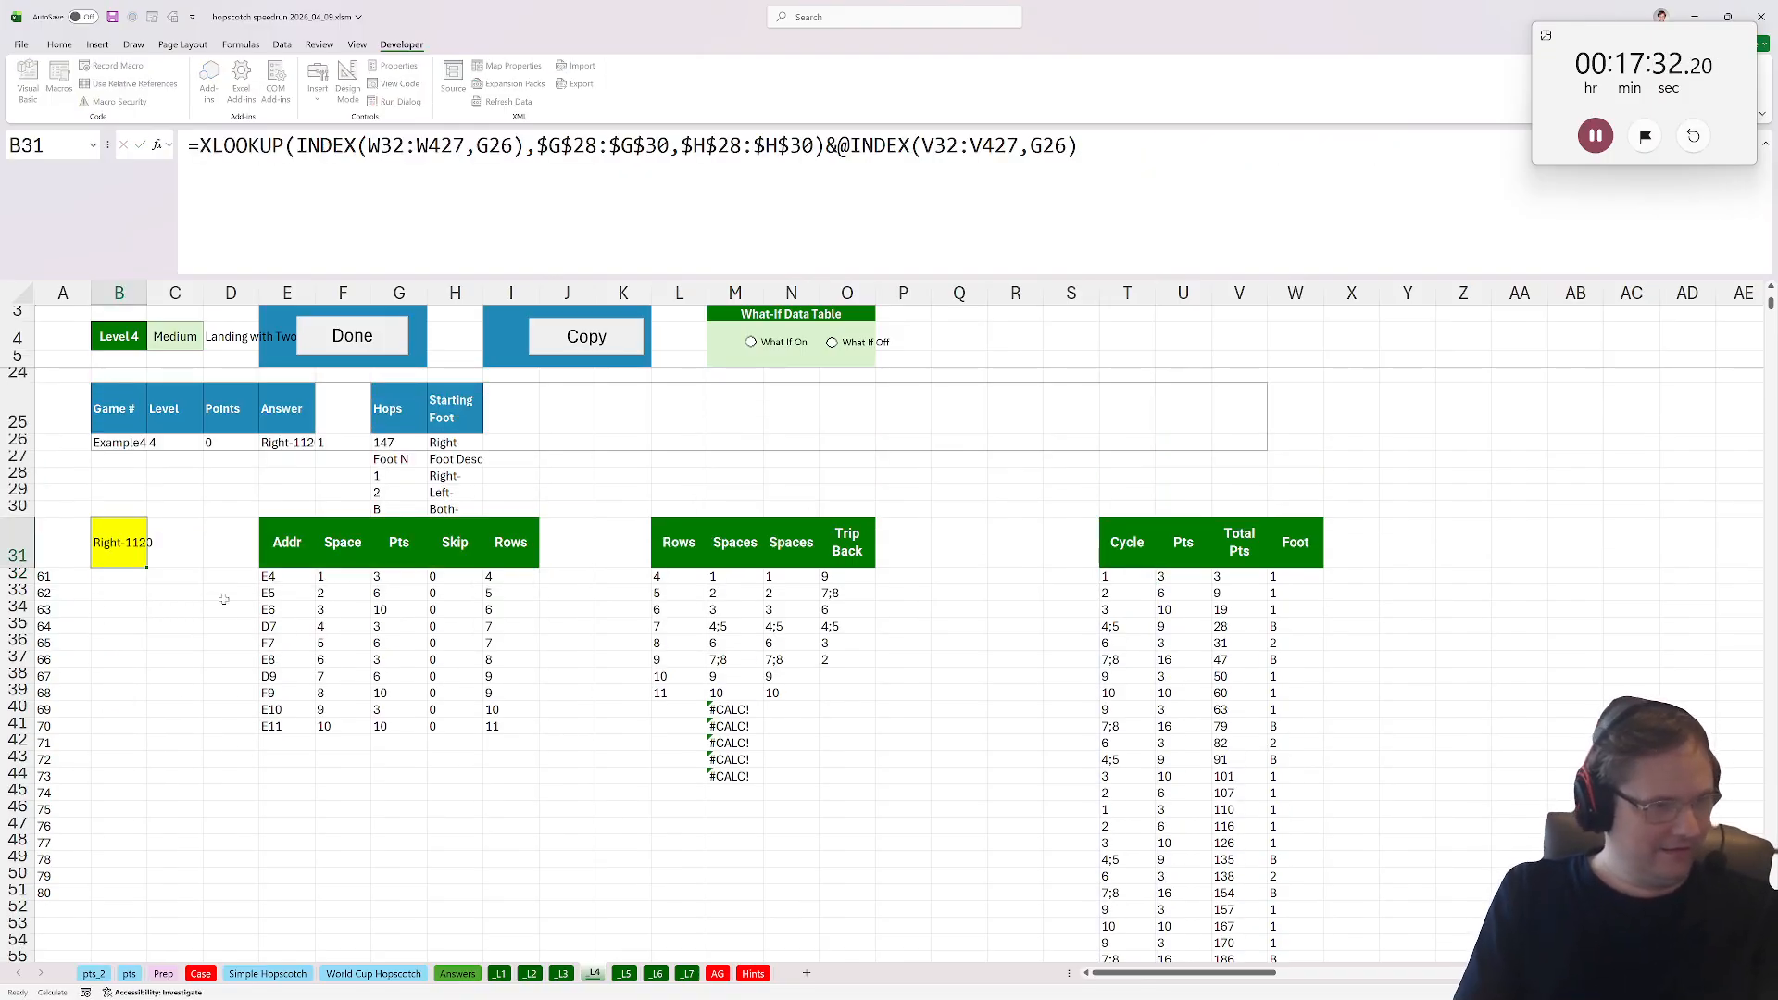
Reference the B31 answer cell from cell Y32.
click(1409, 576)
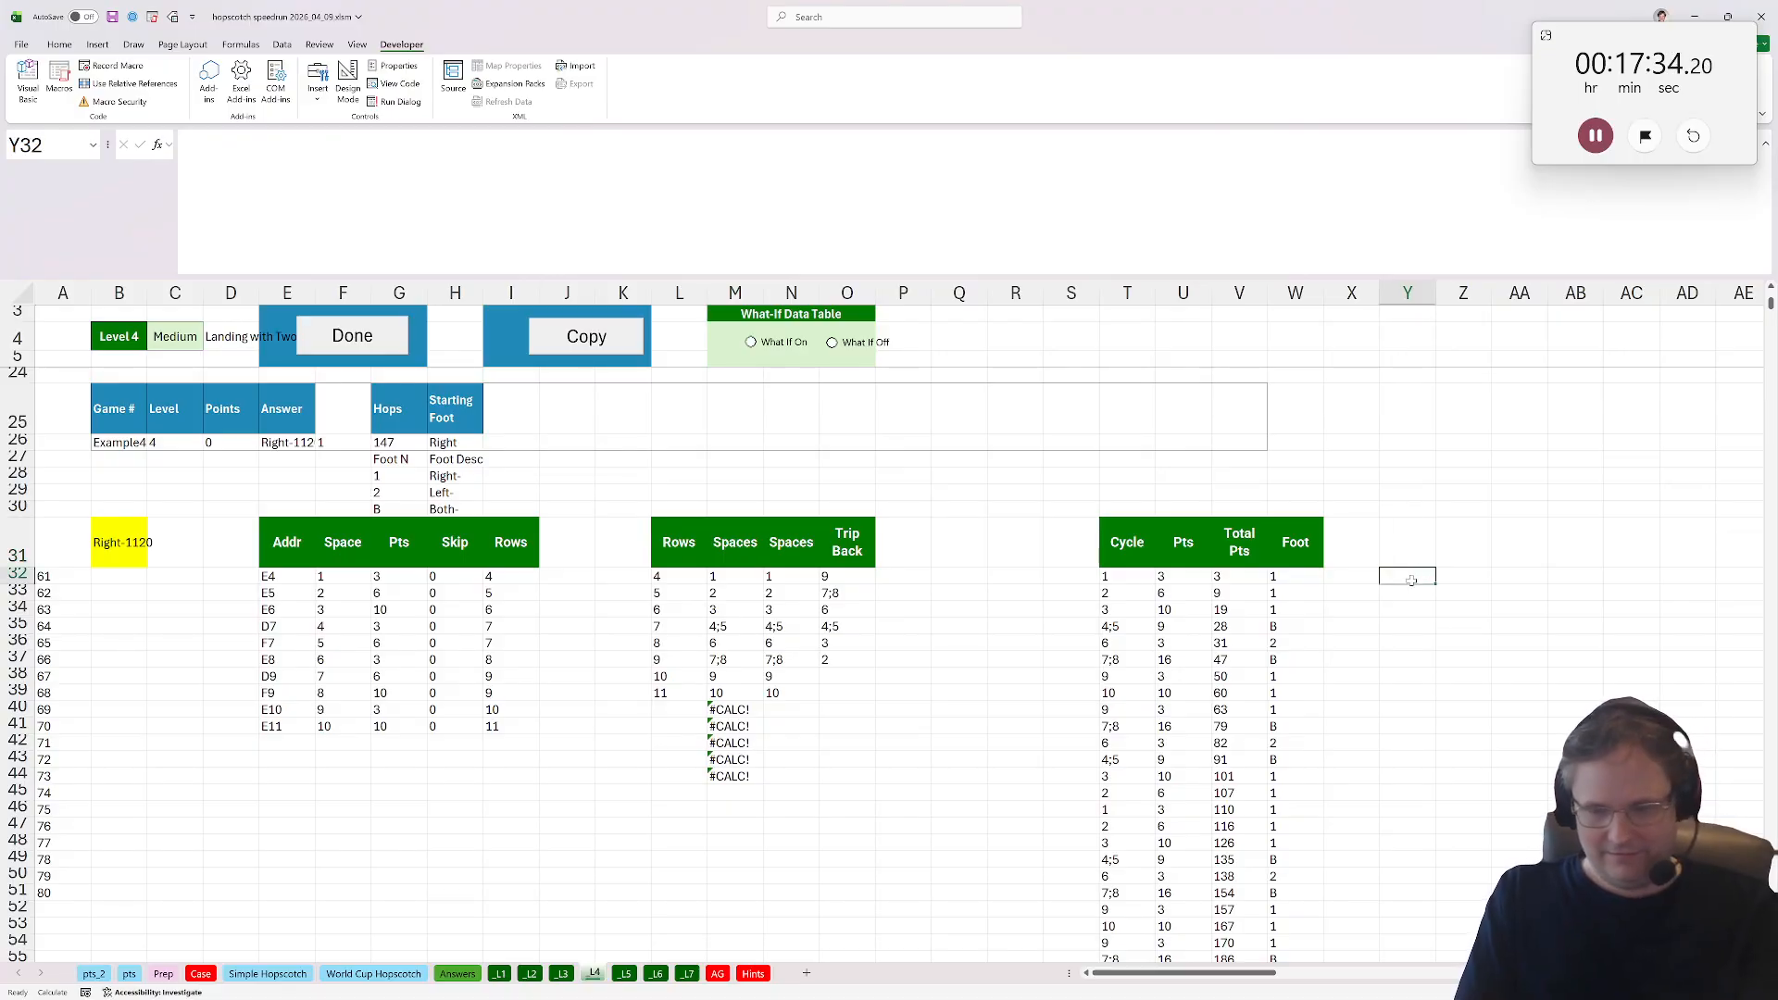
text(=)
click(69, 546)
click(114, 544)
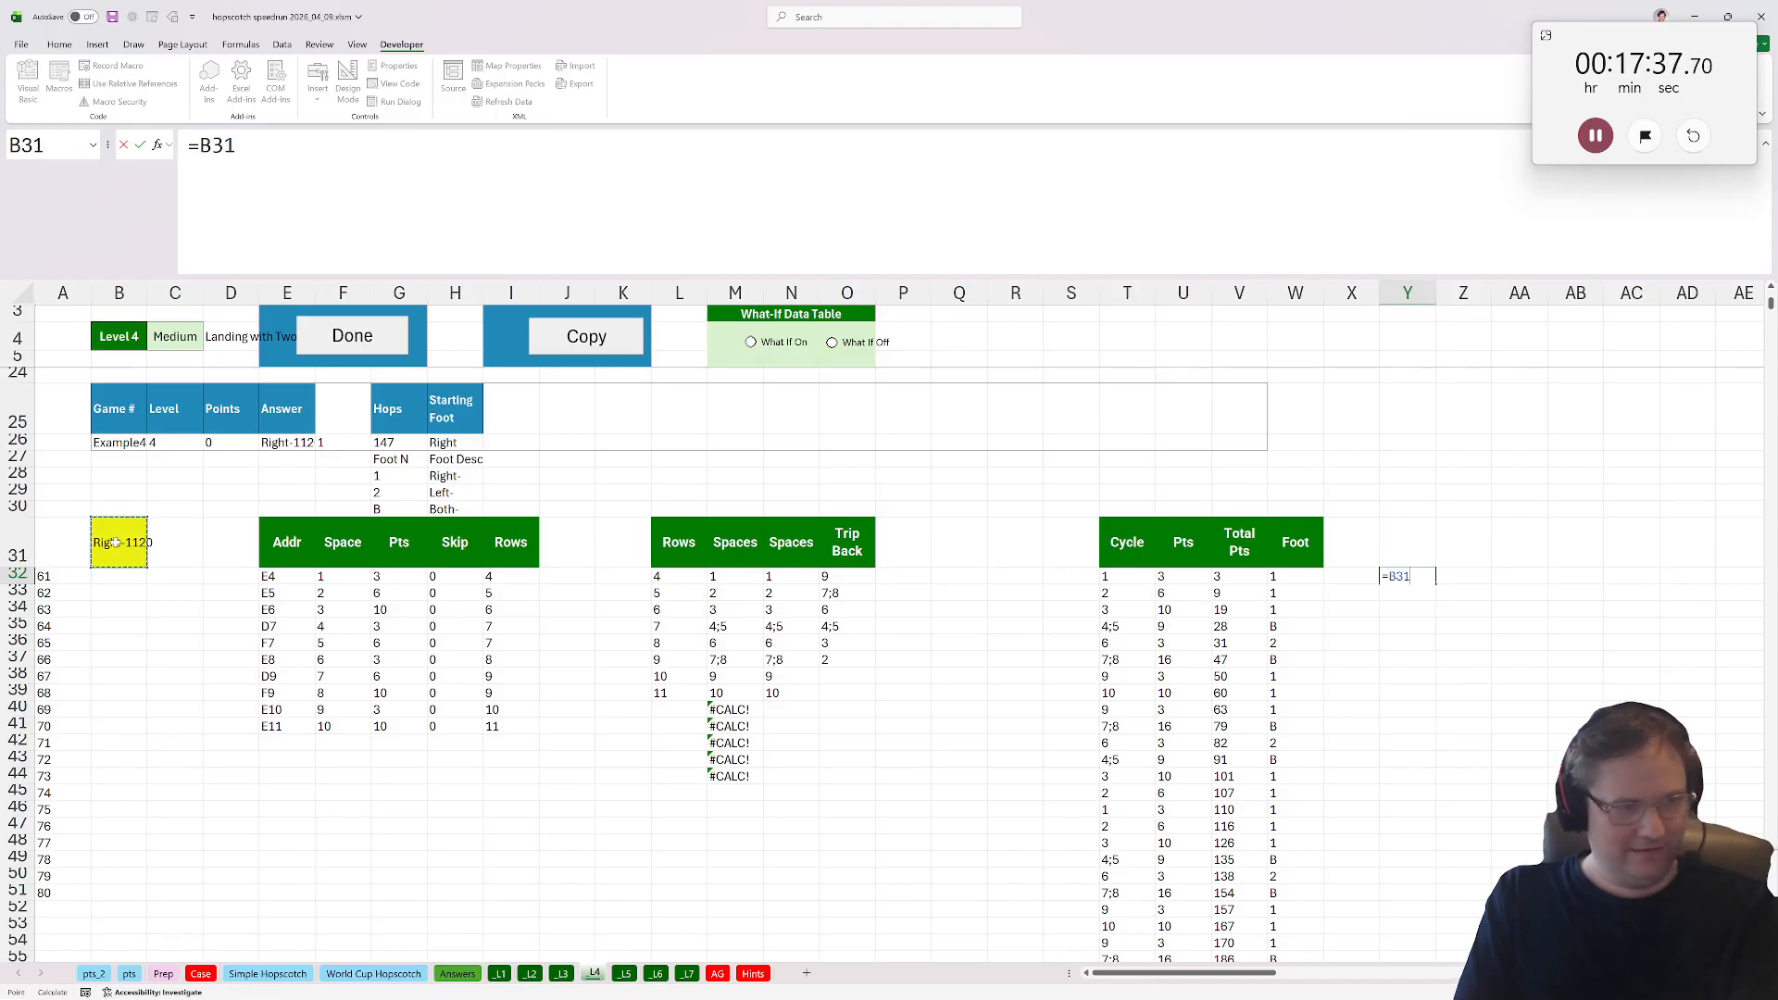
key(Return)
Copy B31's XLOOKUP answer formula text into cell Y32.
click(180, 648)
click(130, 580)
click(115, 551)
click(543, 204)
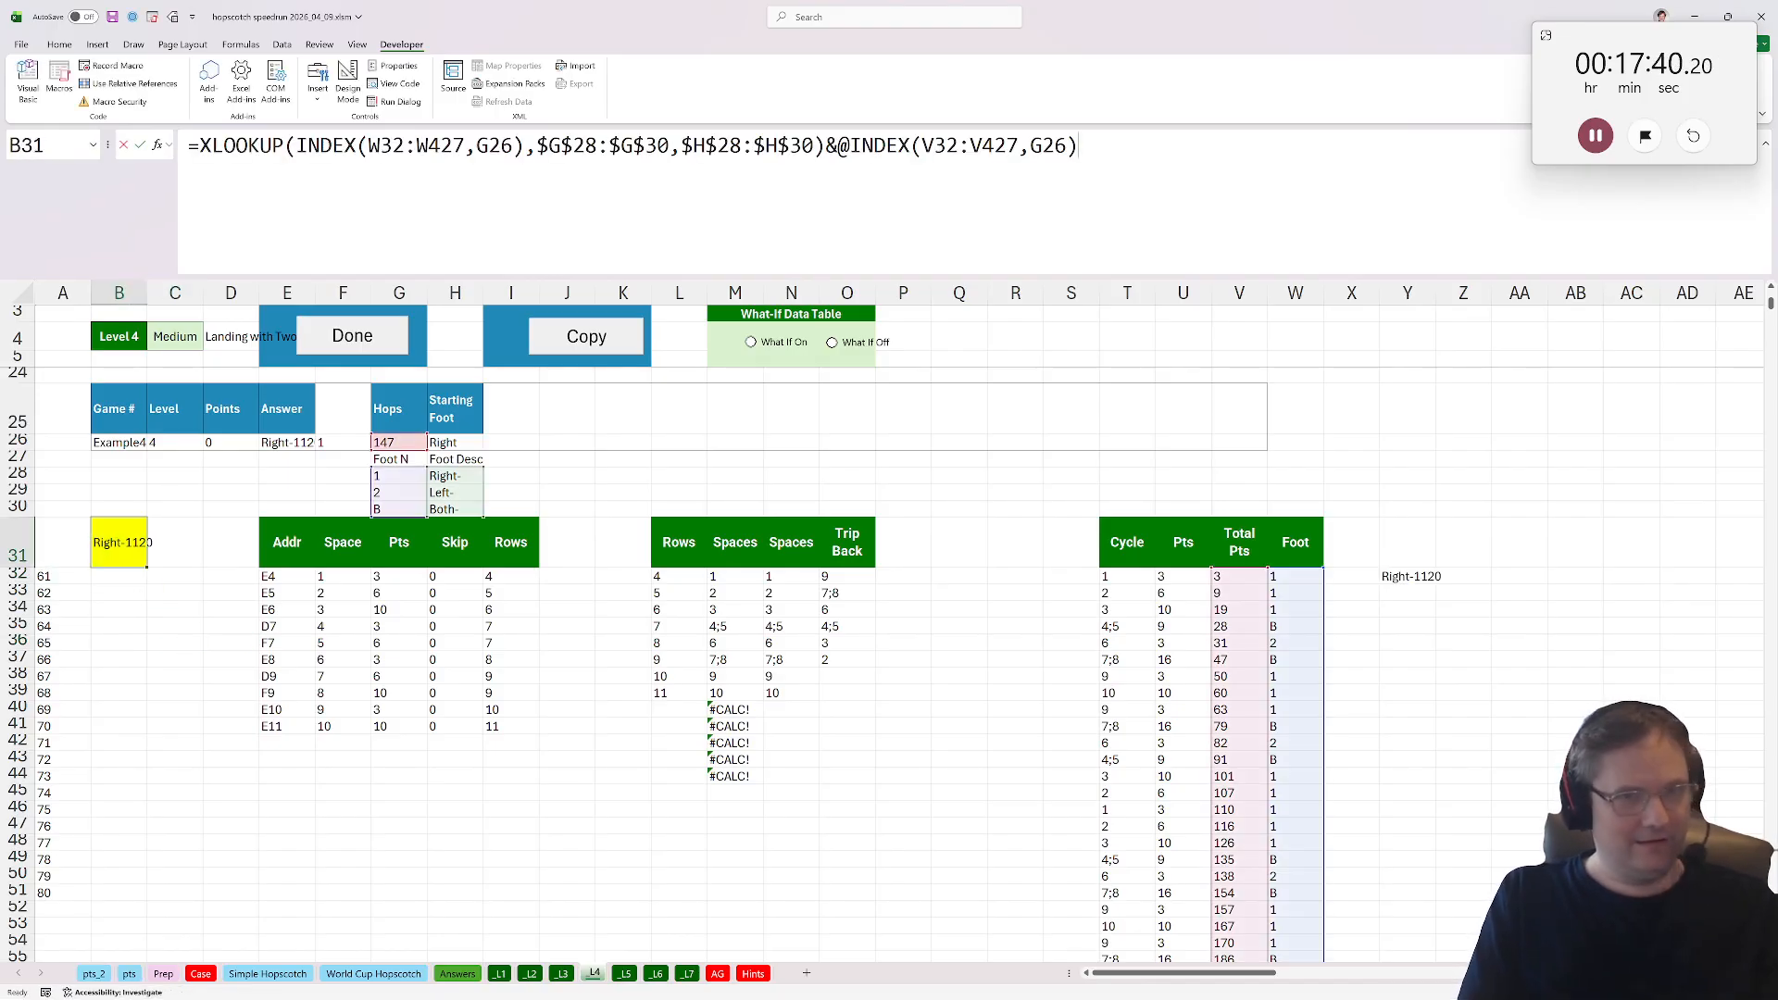
key(ctrl+a)
key(ctrl+x)
key(Escape)
click(1430, 574)
click(463, 195)
key(ctrl+a)
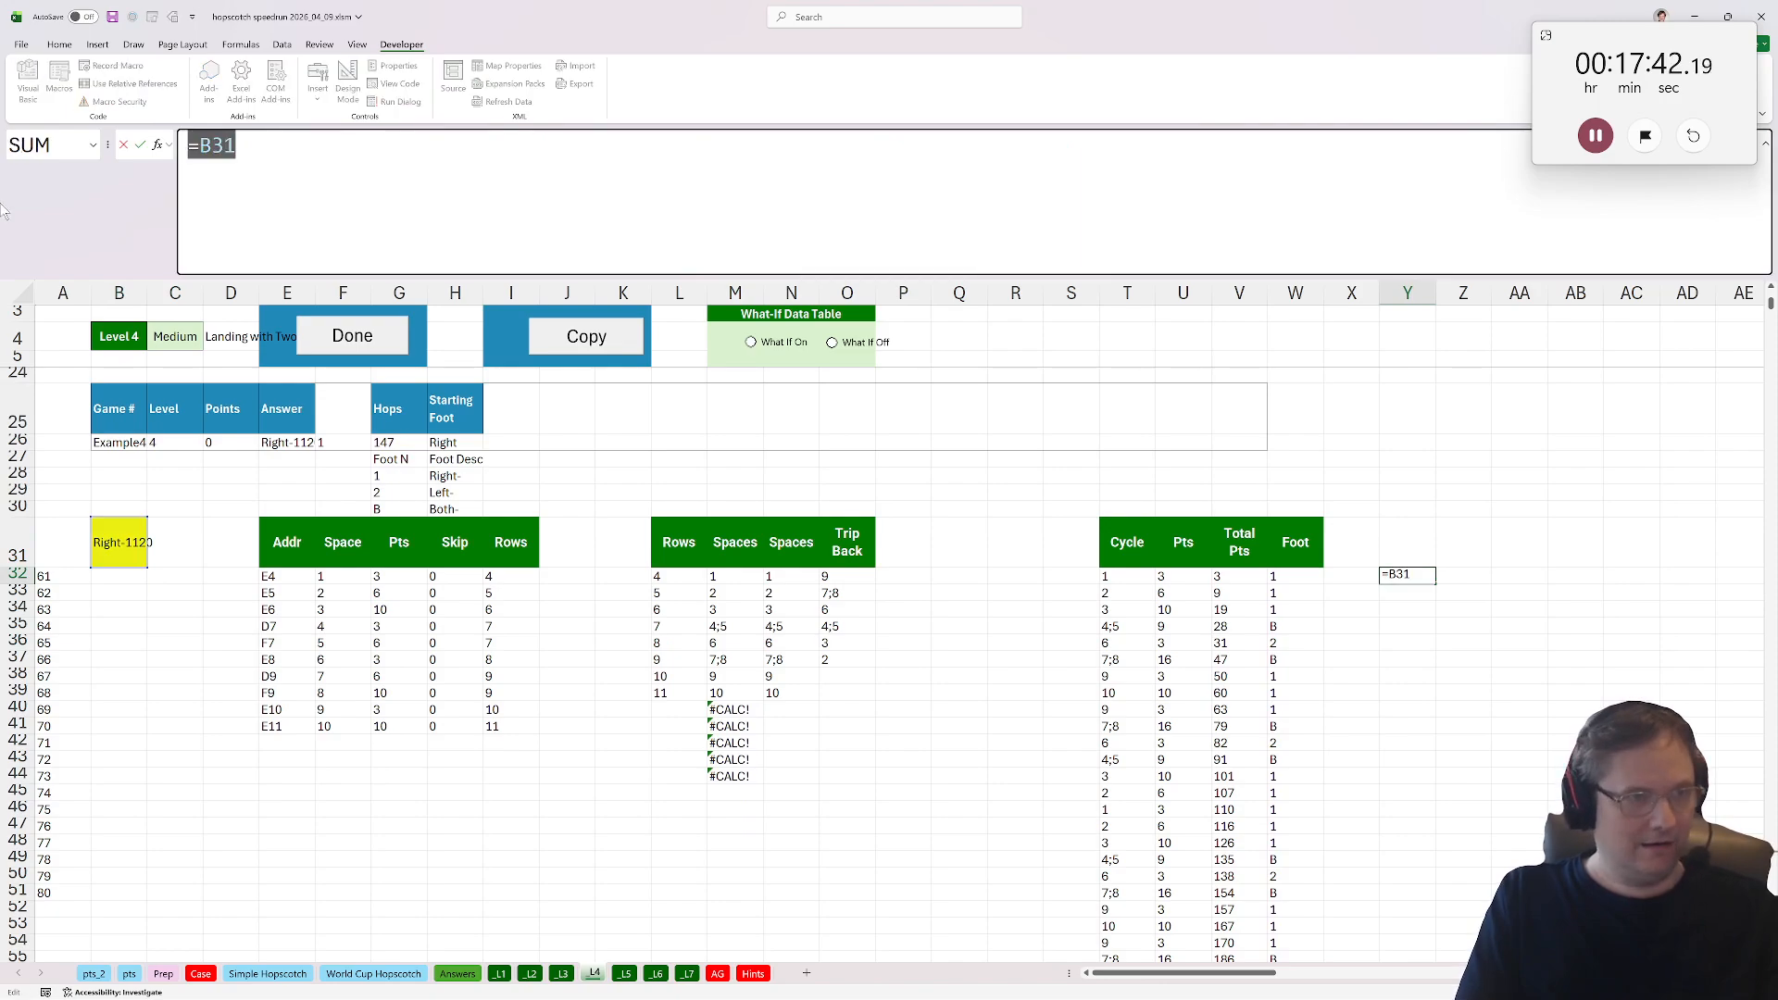
key(ctrl+v)
key(Tab)
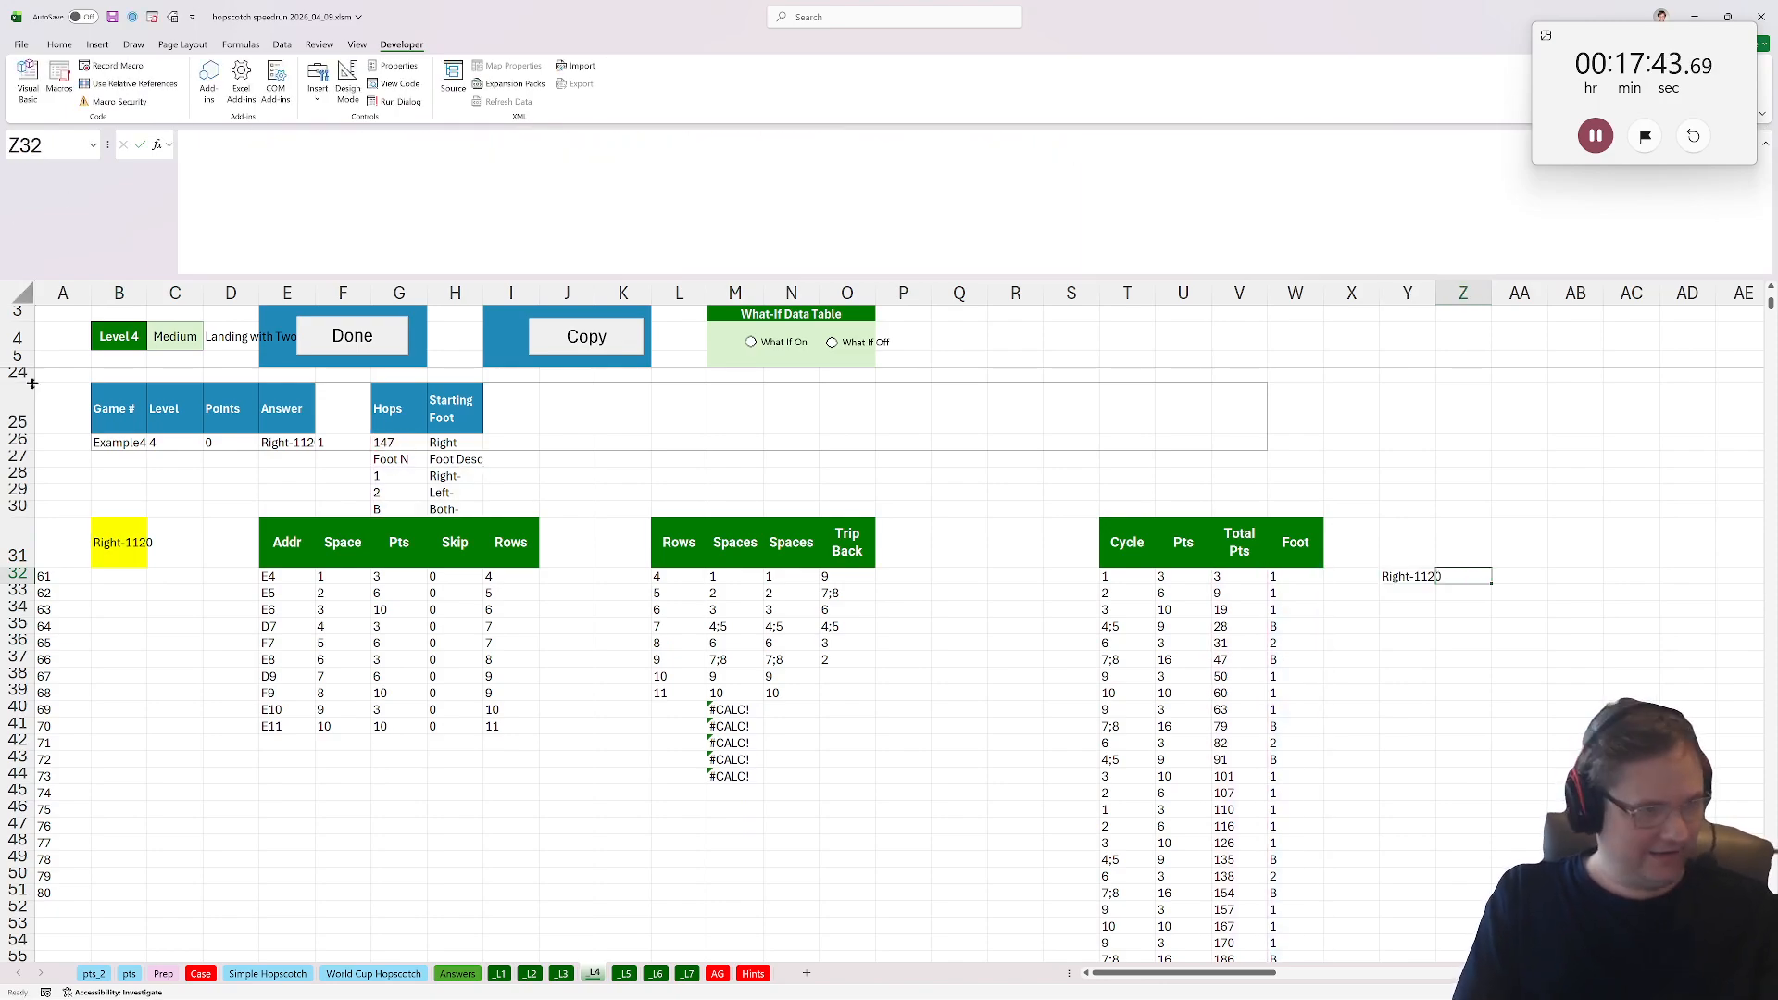
Enter a formula in B31 returning 1 when the first letters of H26 and Y32 match, otherwise 0.
click(119, 543)
text(=if()
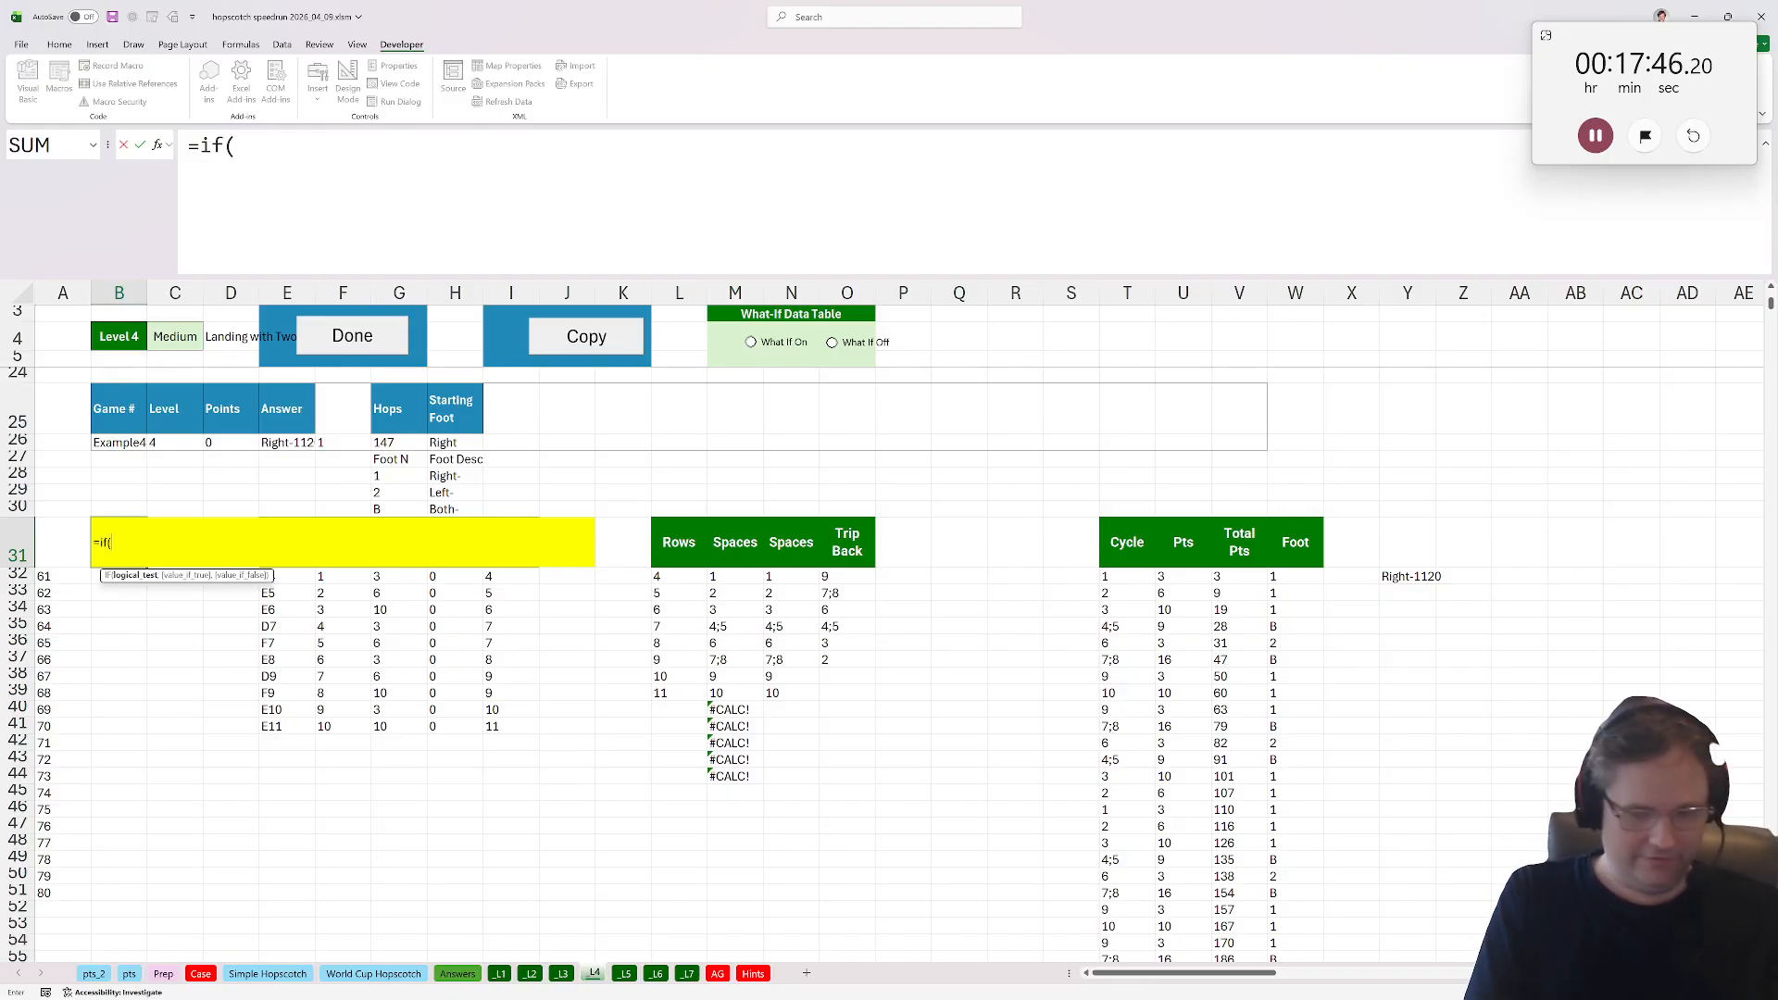
text(left*)
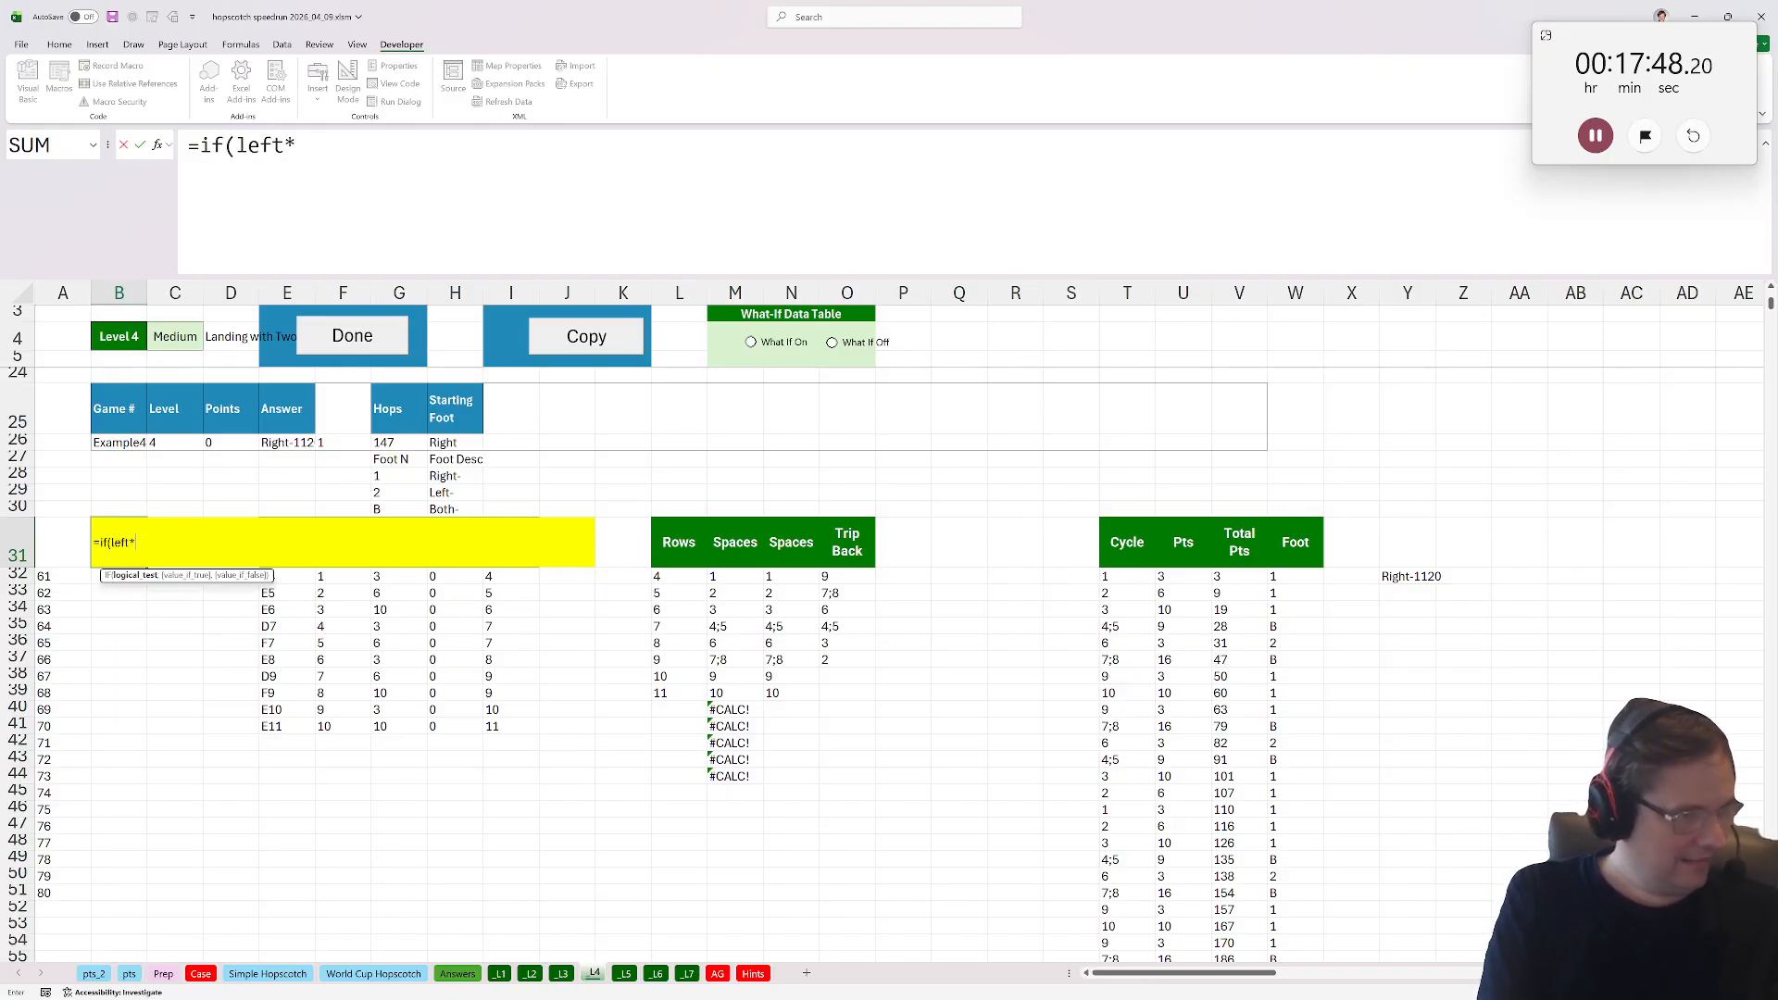
key(BackSpace)
text(()
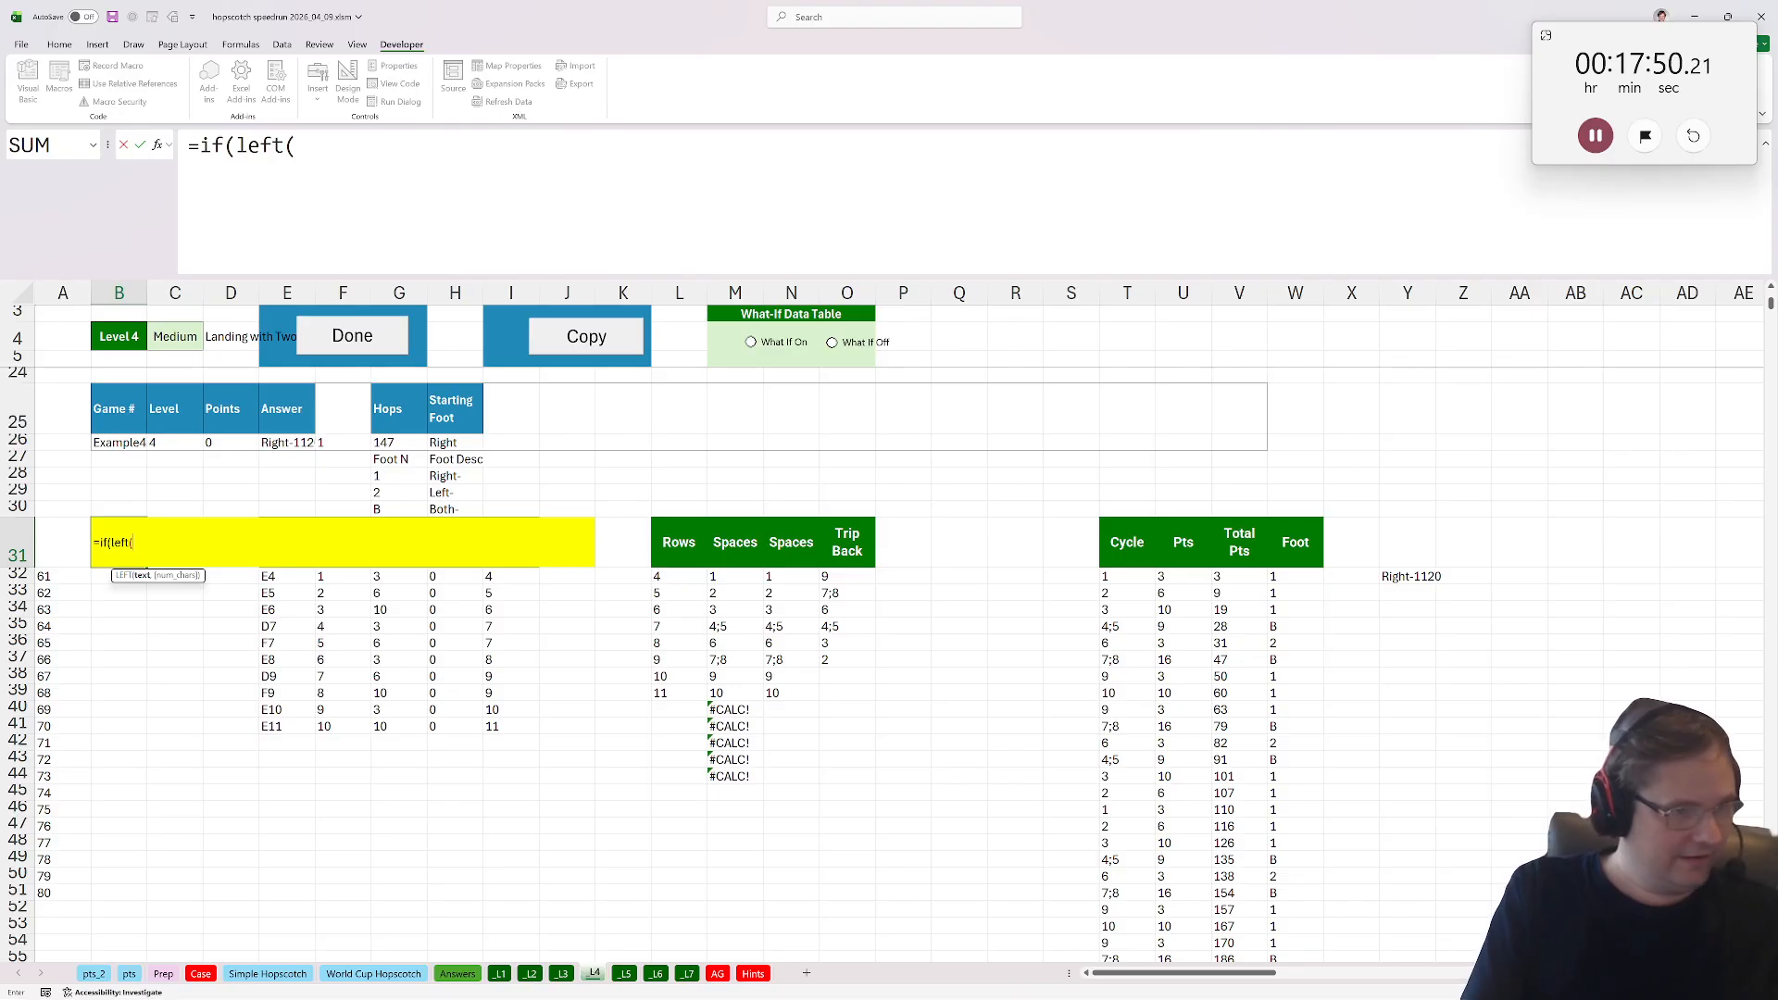
click(470, 443)
text())
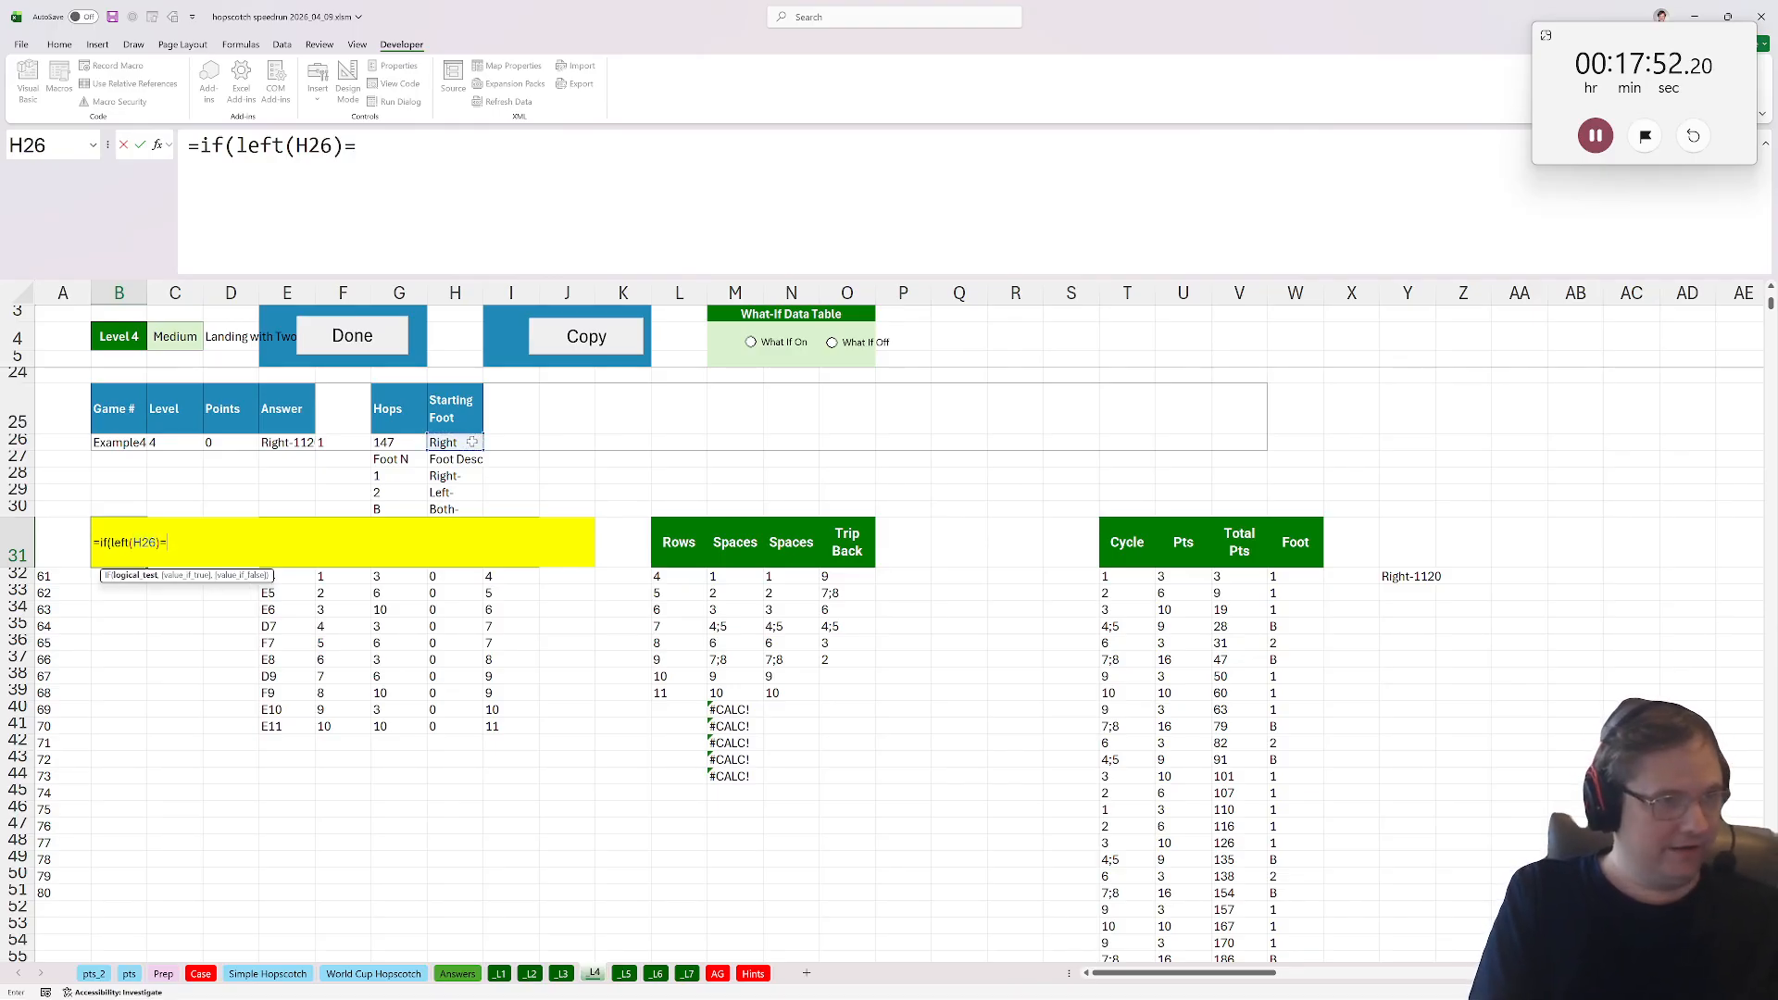
text(=left()
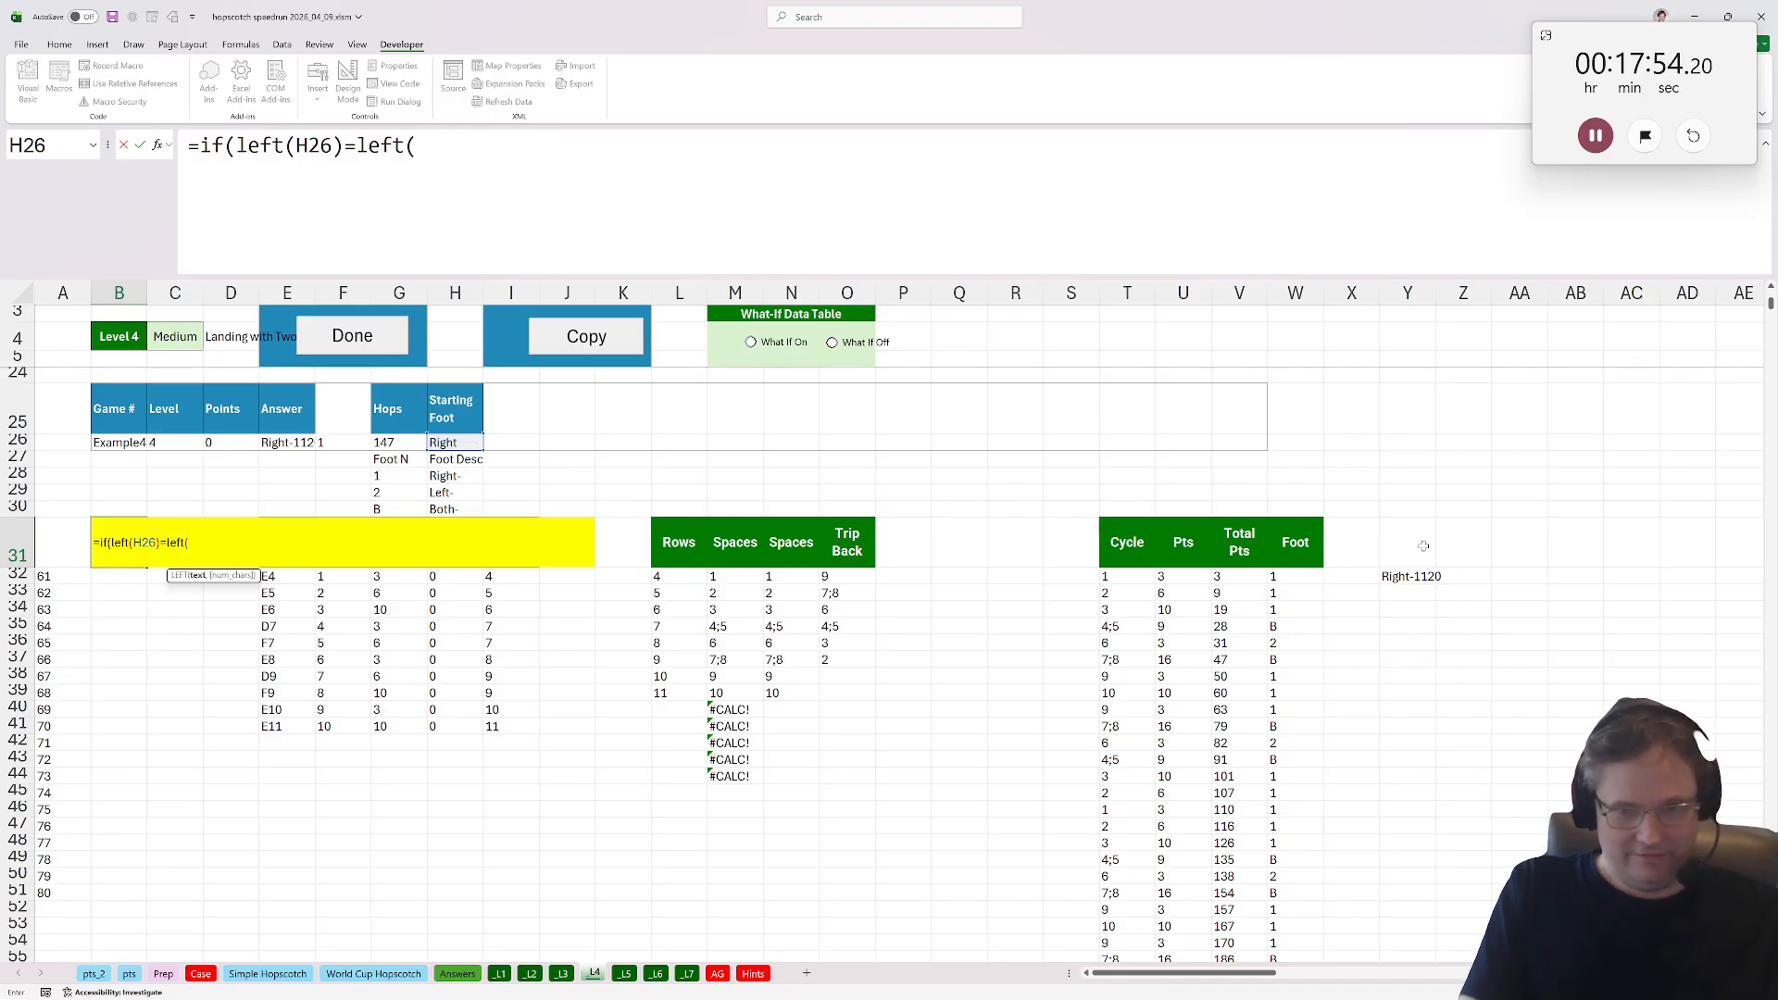
click(1396, 576)
text(),1,0))
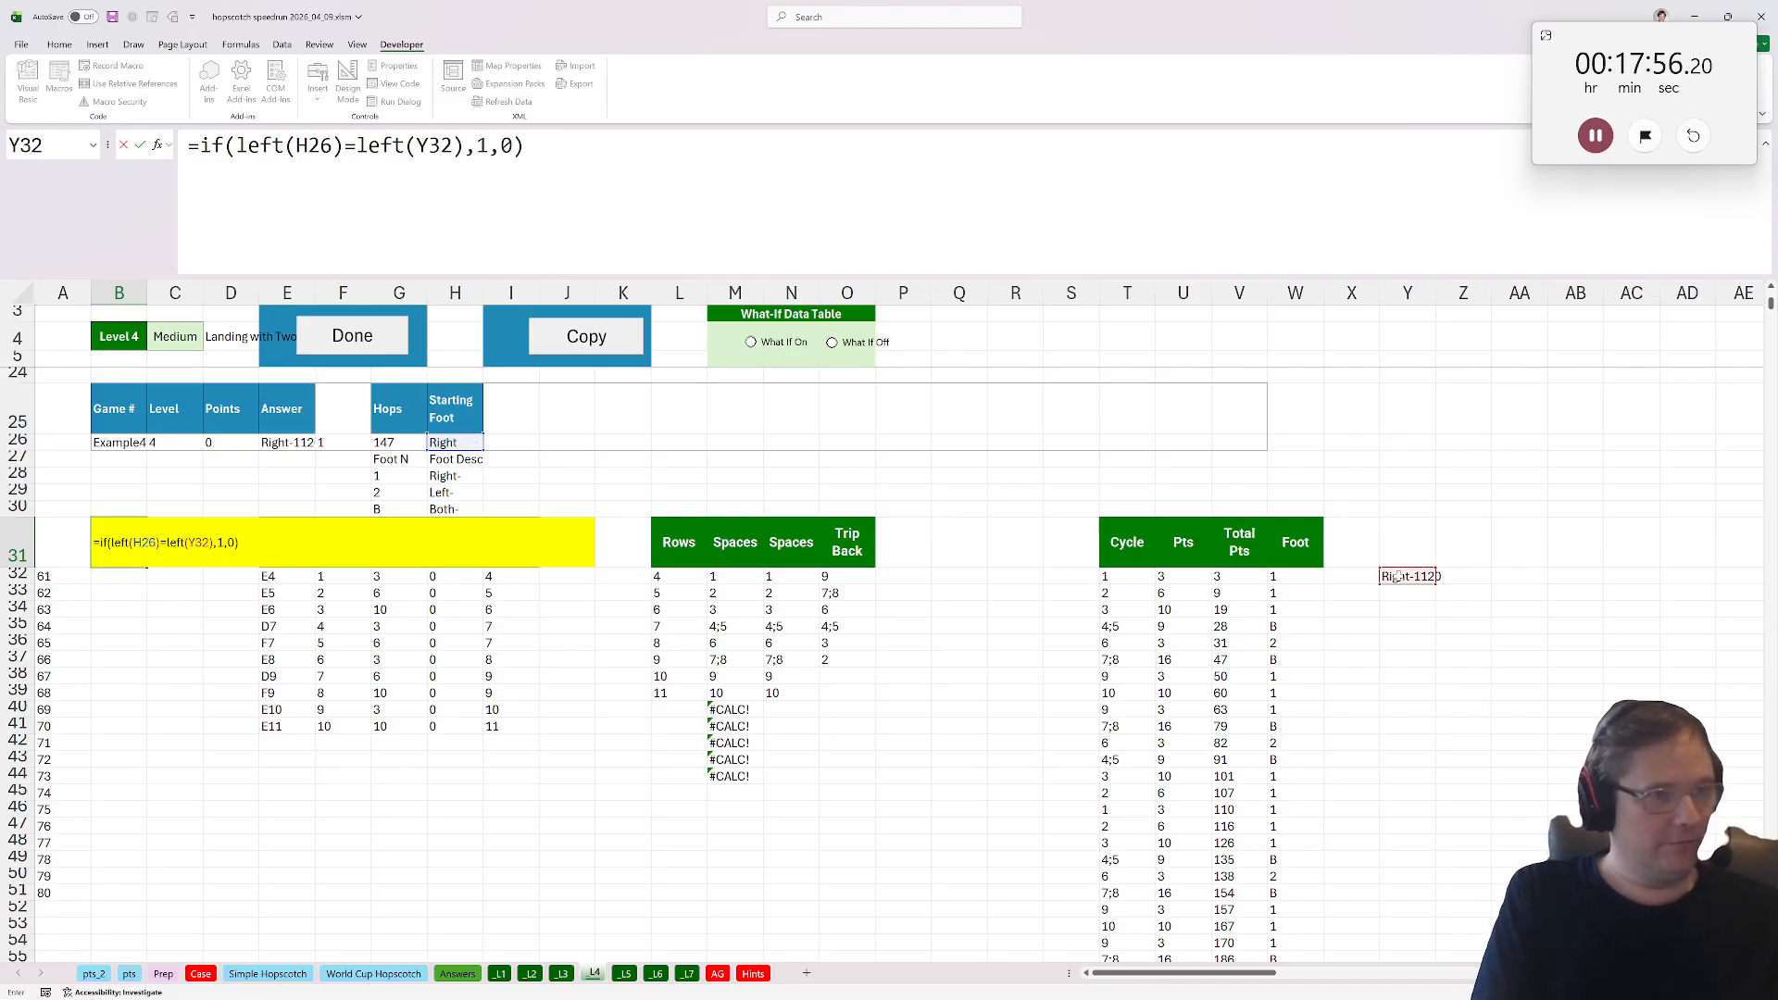
key(ctrl+Return)
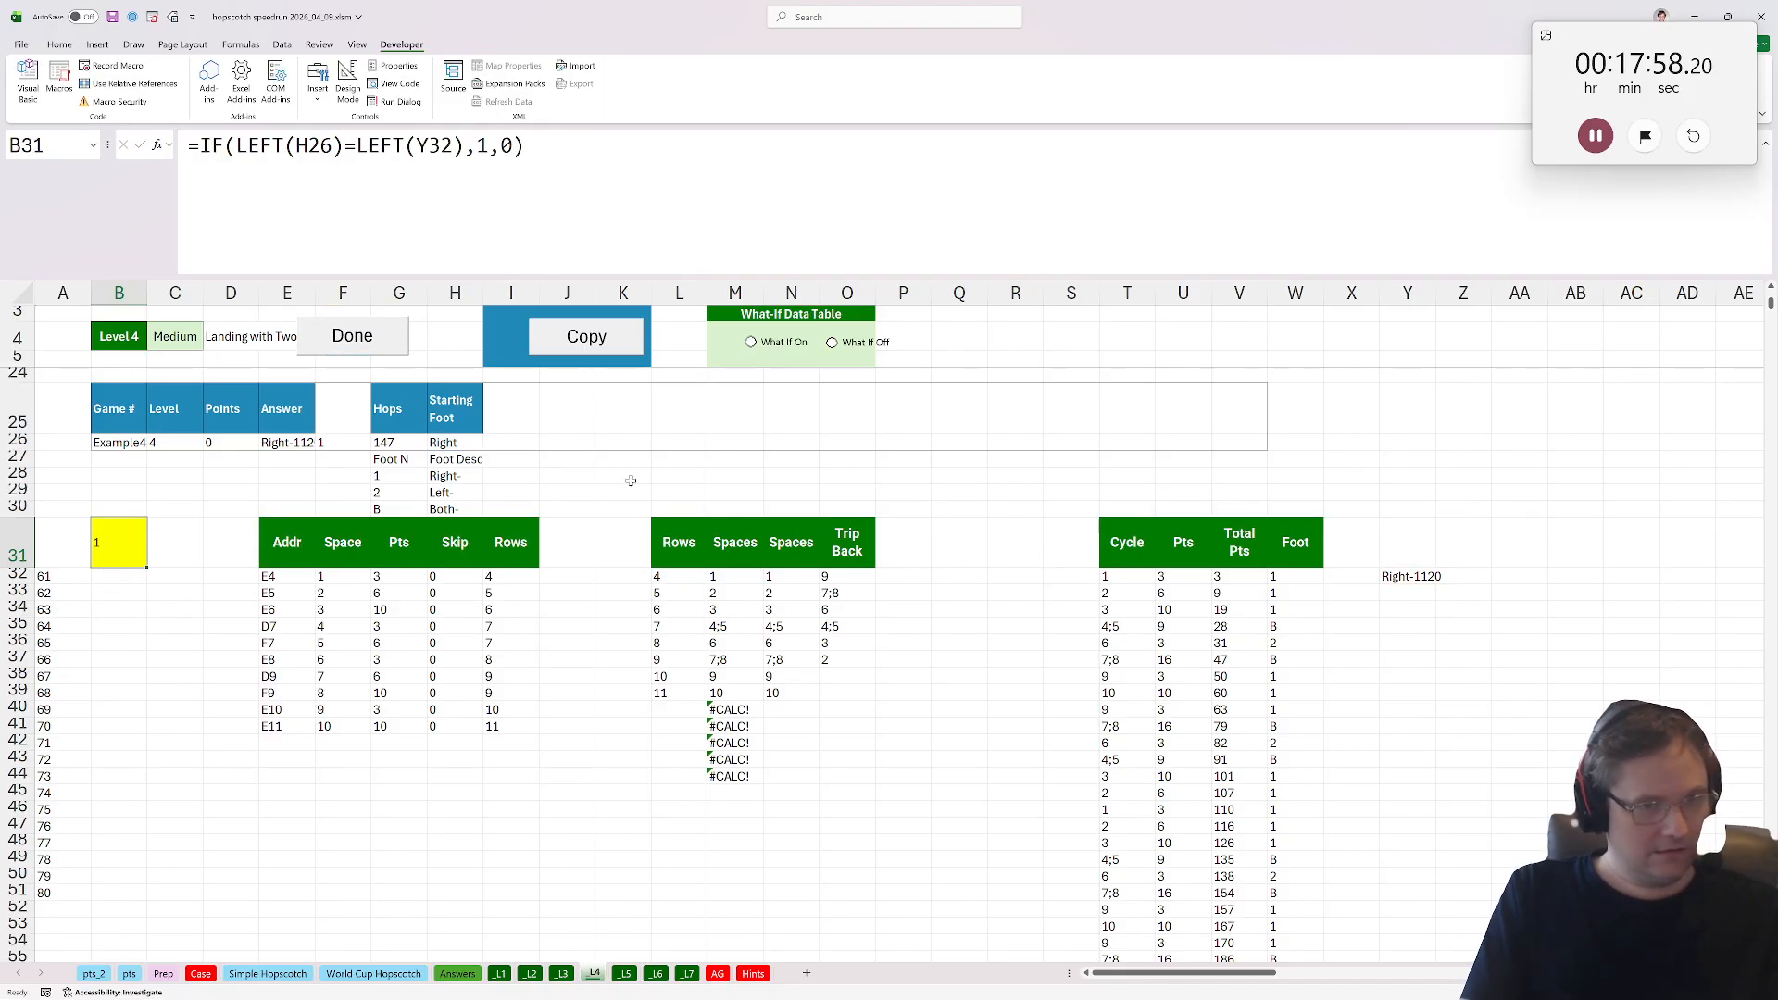
Save, copy the Level 4 data-table results in B32:B51, and paste them into column C of the Level 5 sheet.
key(ctrl+s)
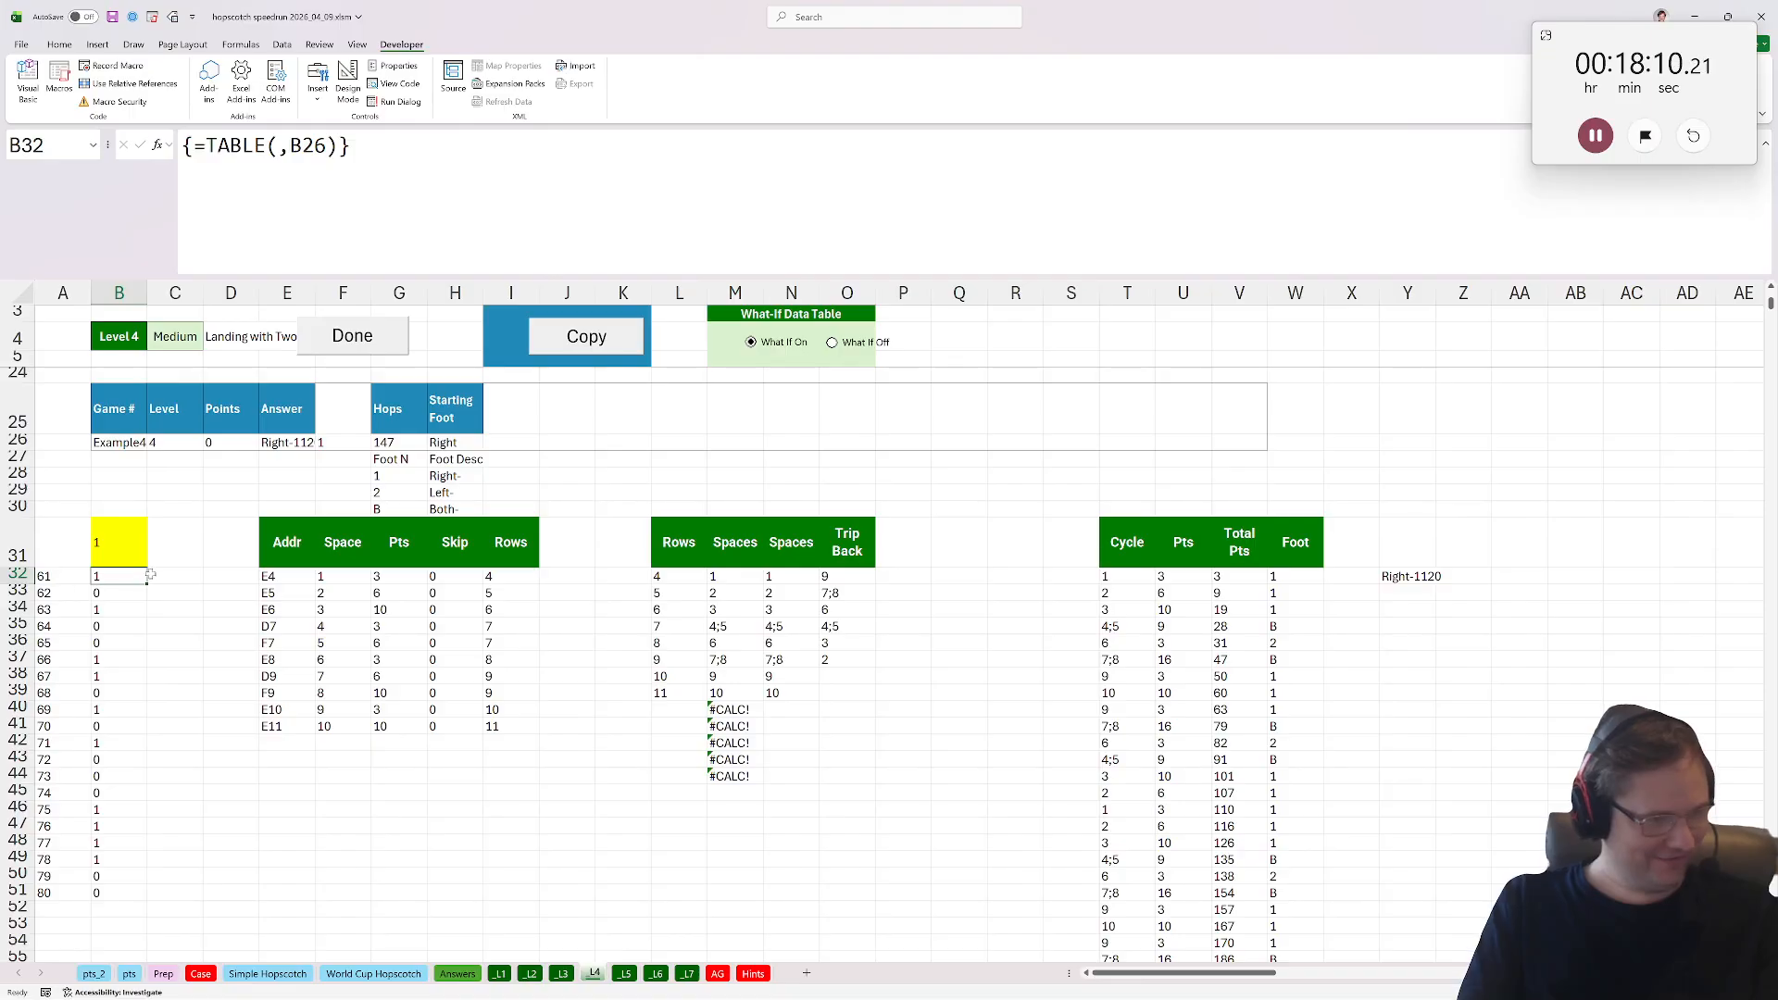
drag(129, 576, 129, 895)
key(ctrl+c)
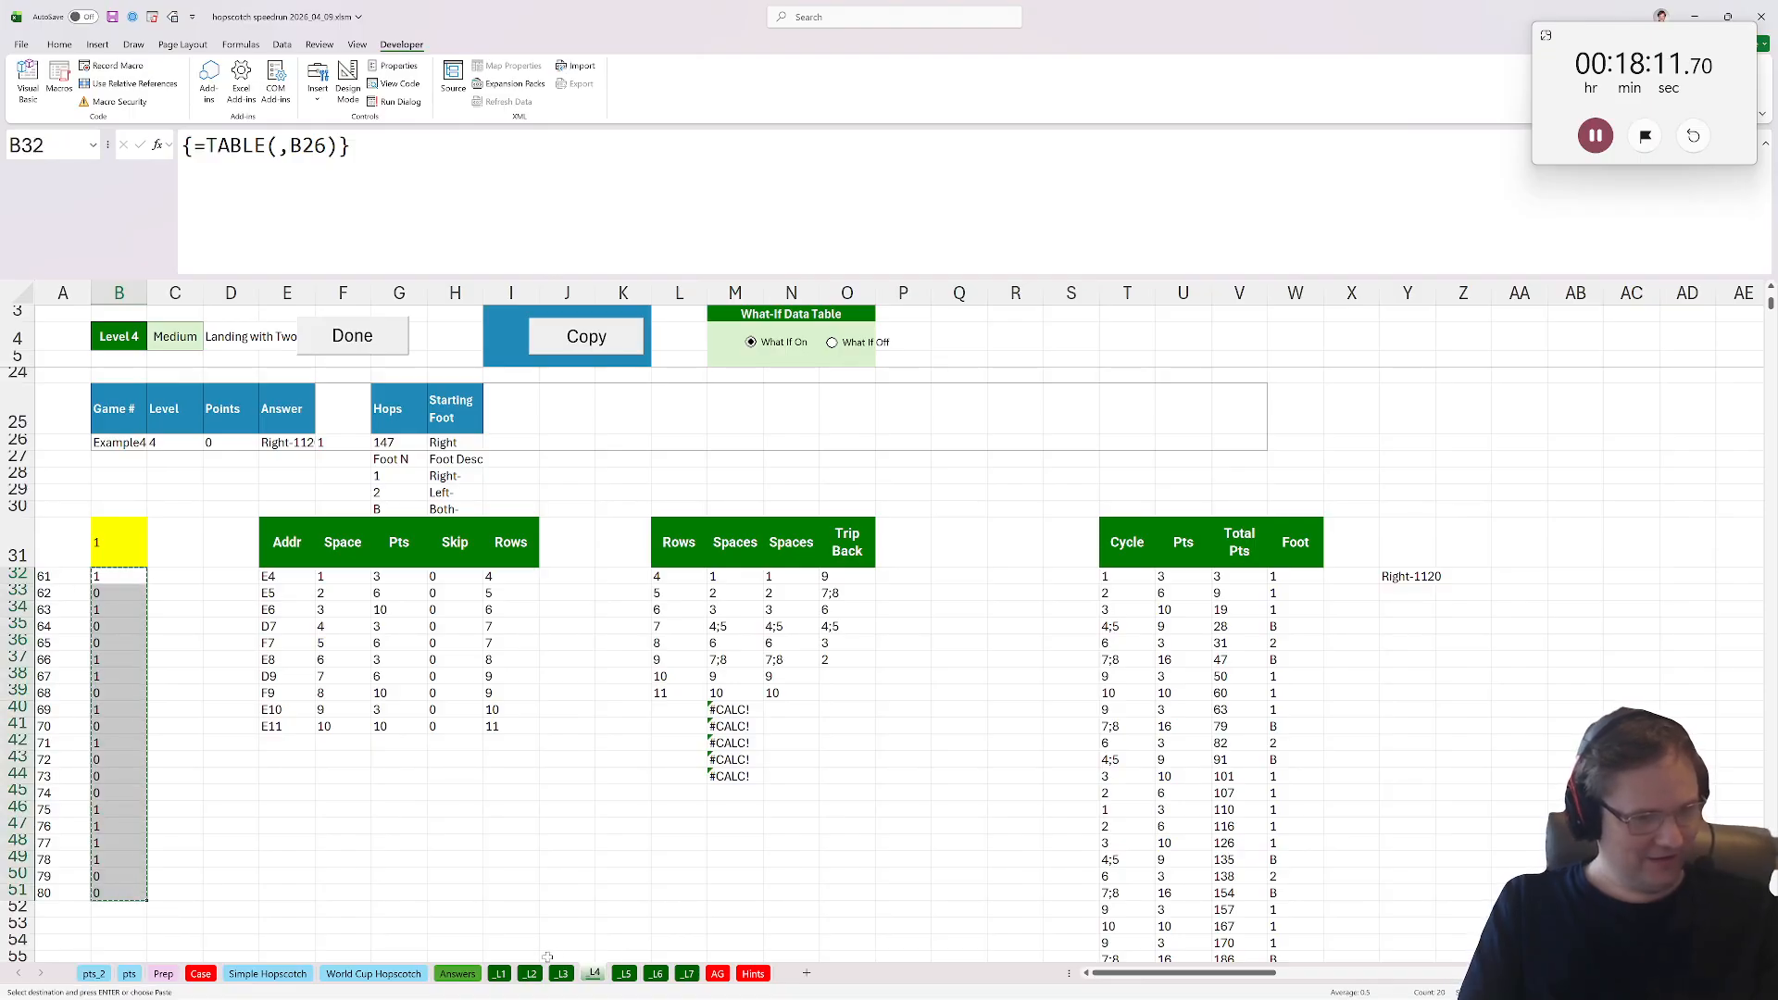
click(624, 973)
click(175, 426)
key(ctrl+v)
Put B31's XLOOKUP answer formula into cell Y32 on the Level 5 sheet.
scroll(130, 512, up, 2)
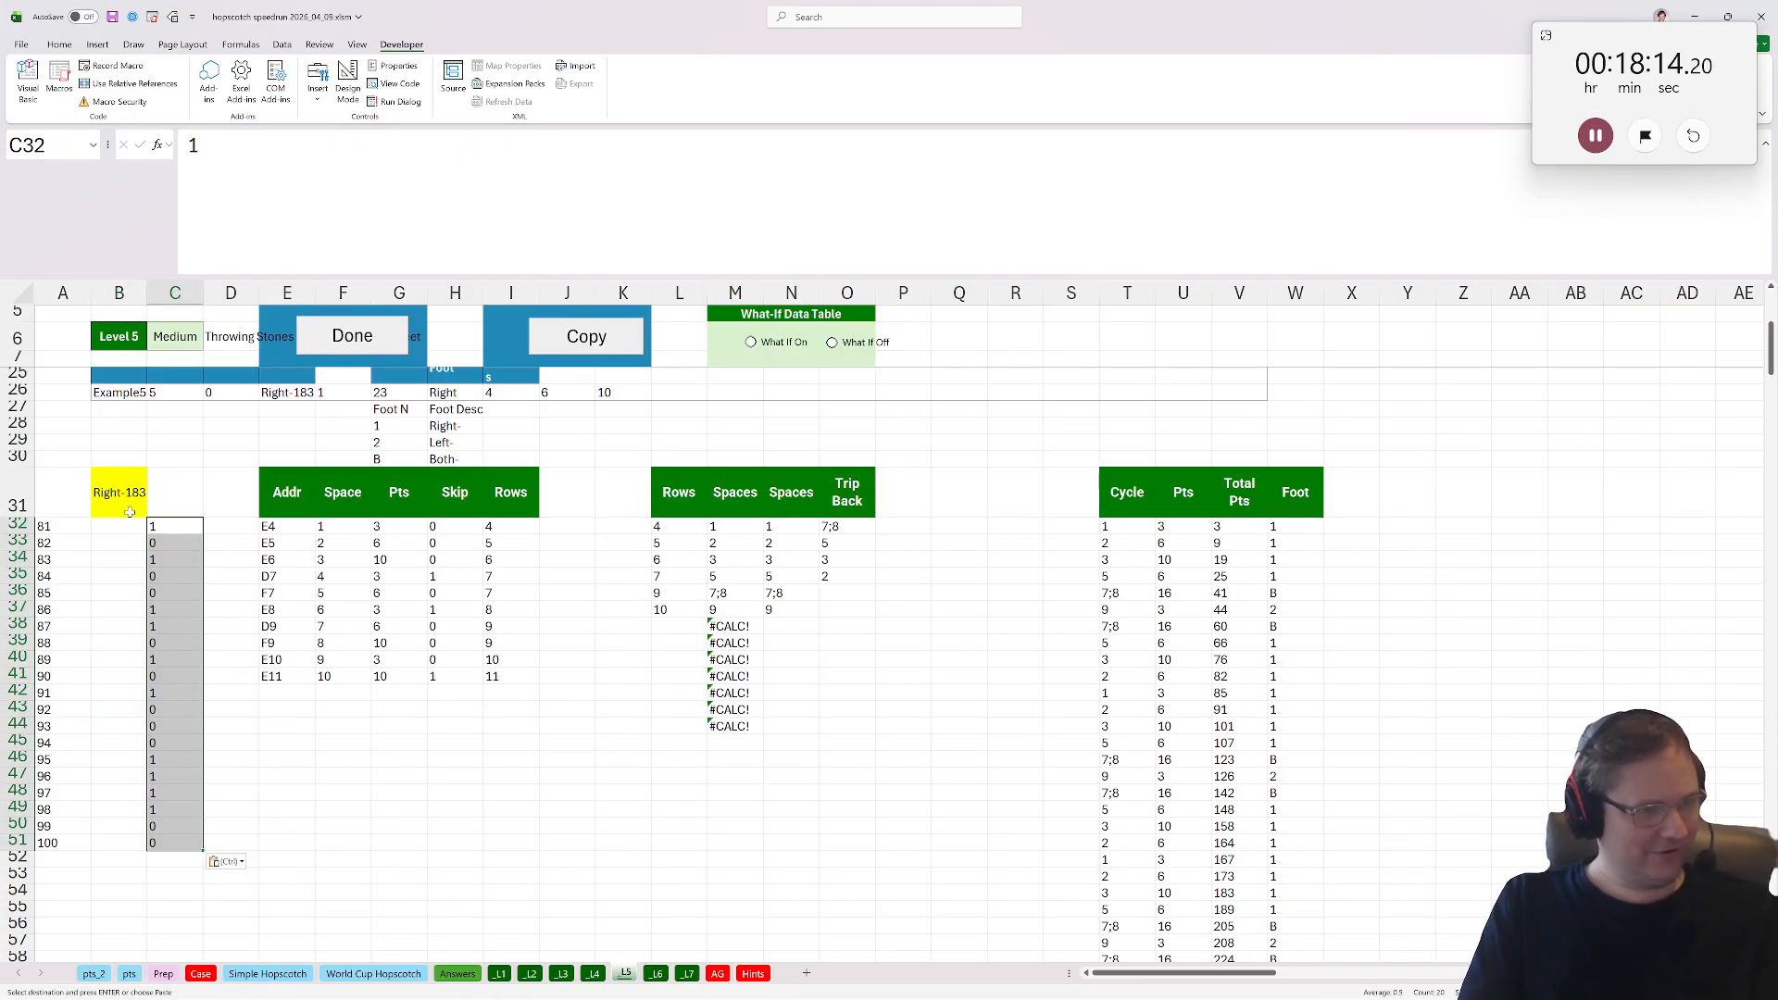
click(118, 492)
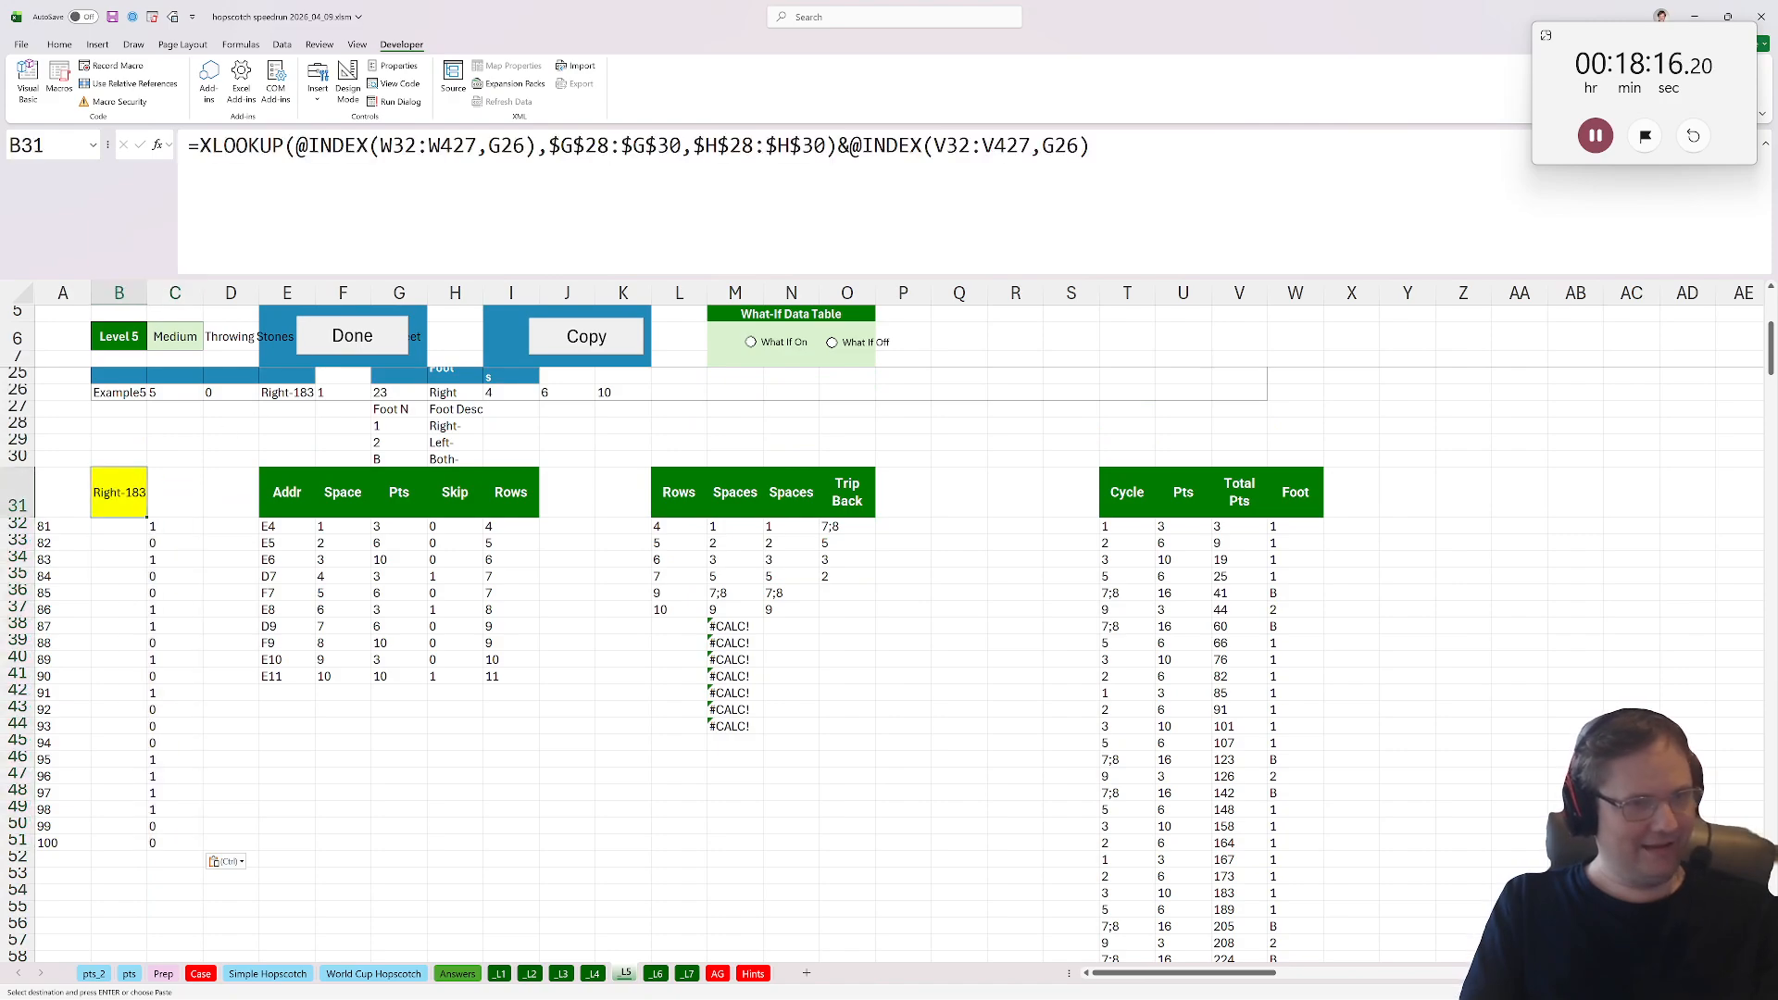
key(F2)
key(Escape)
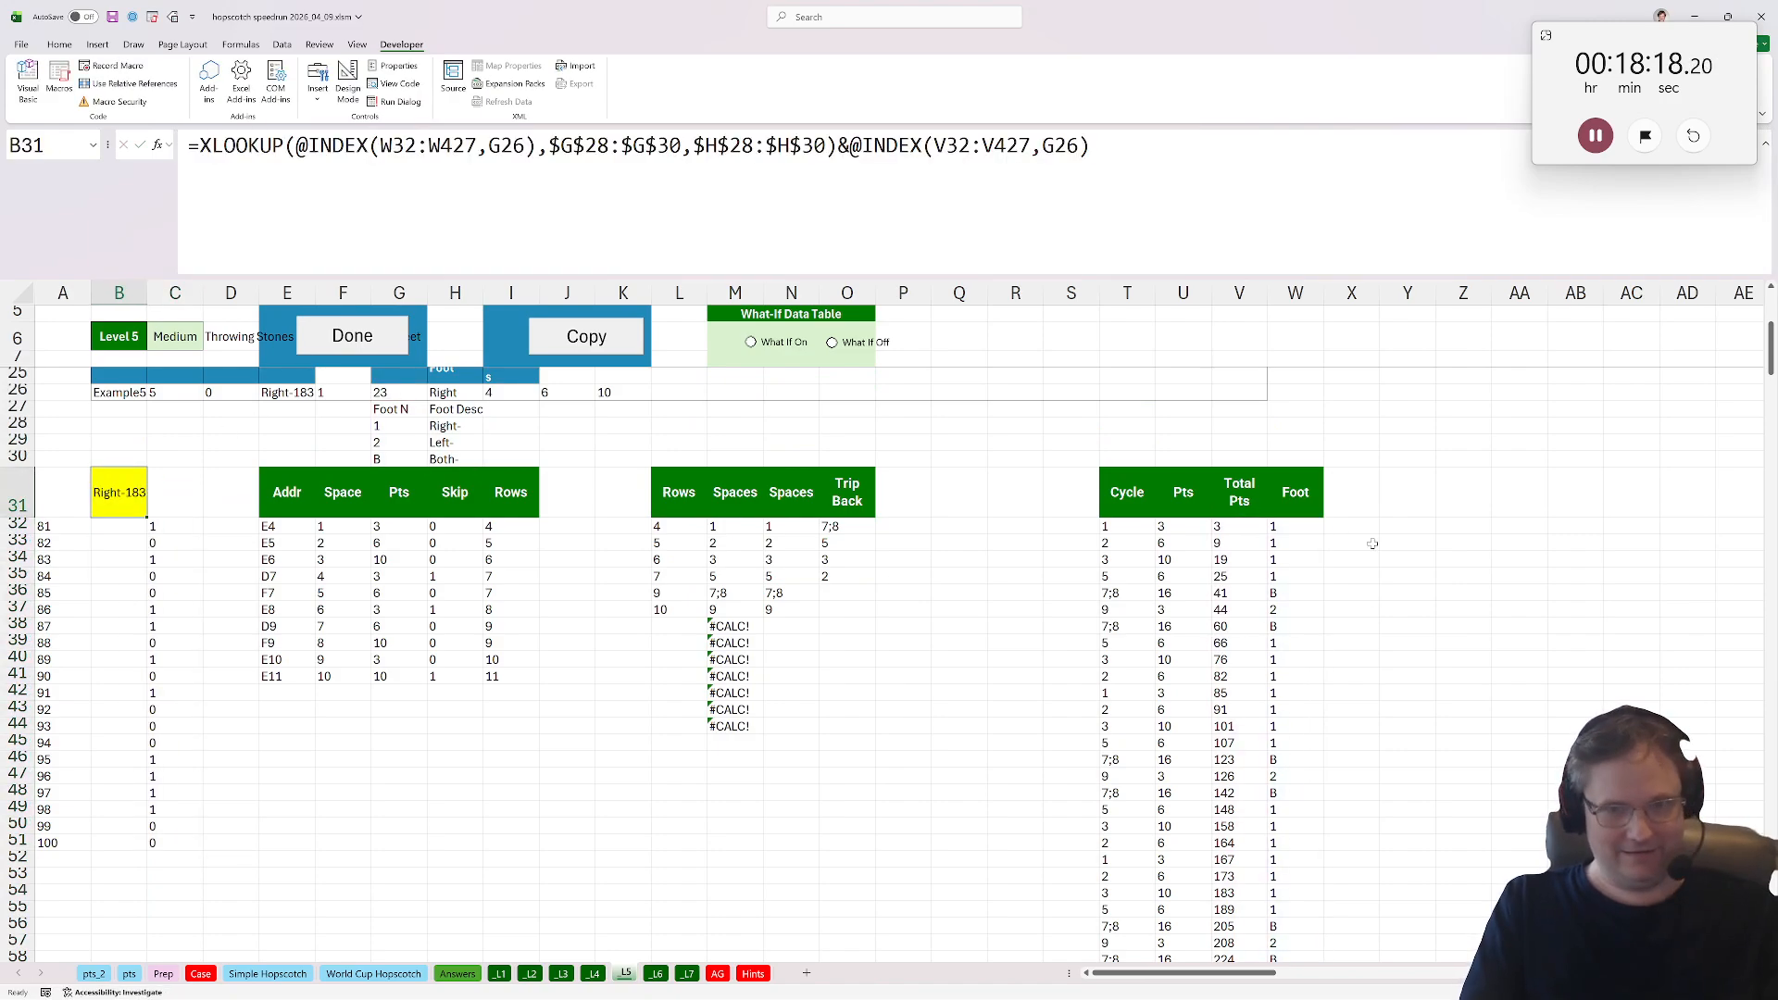
click(1406, 525)
key(F2)
key(ctrl+v)
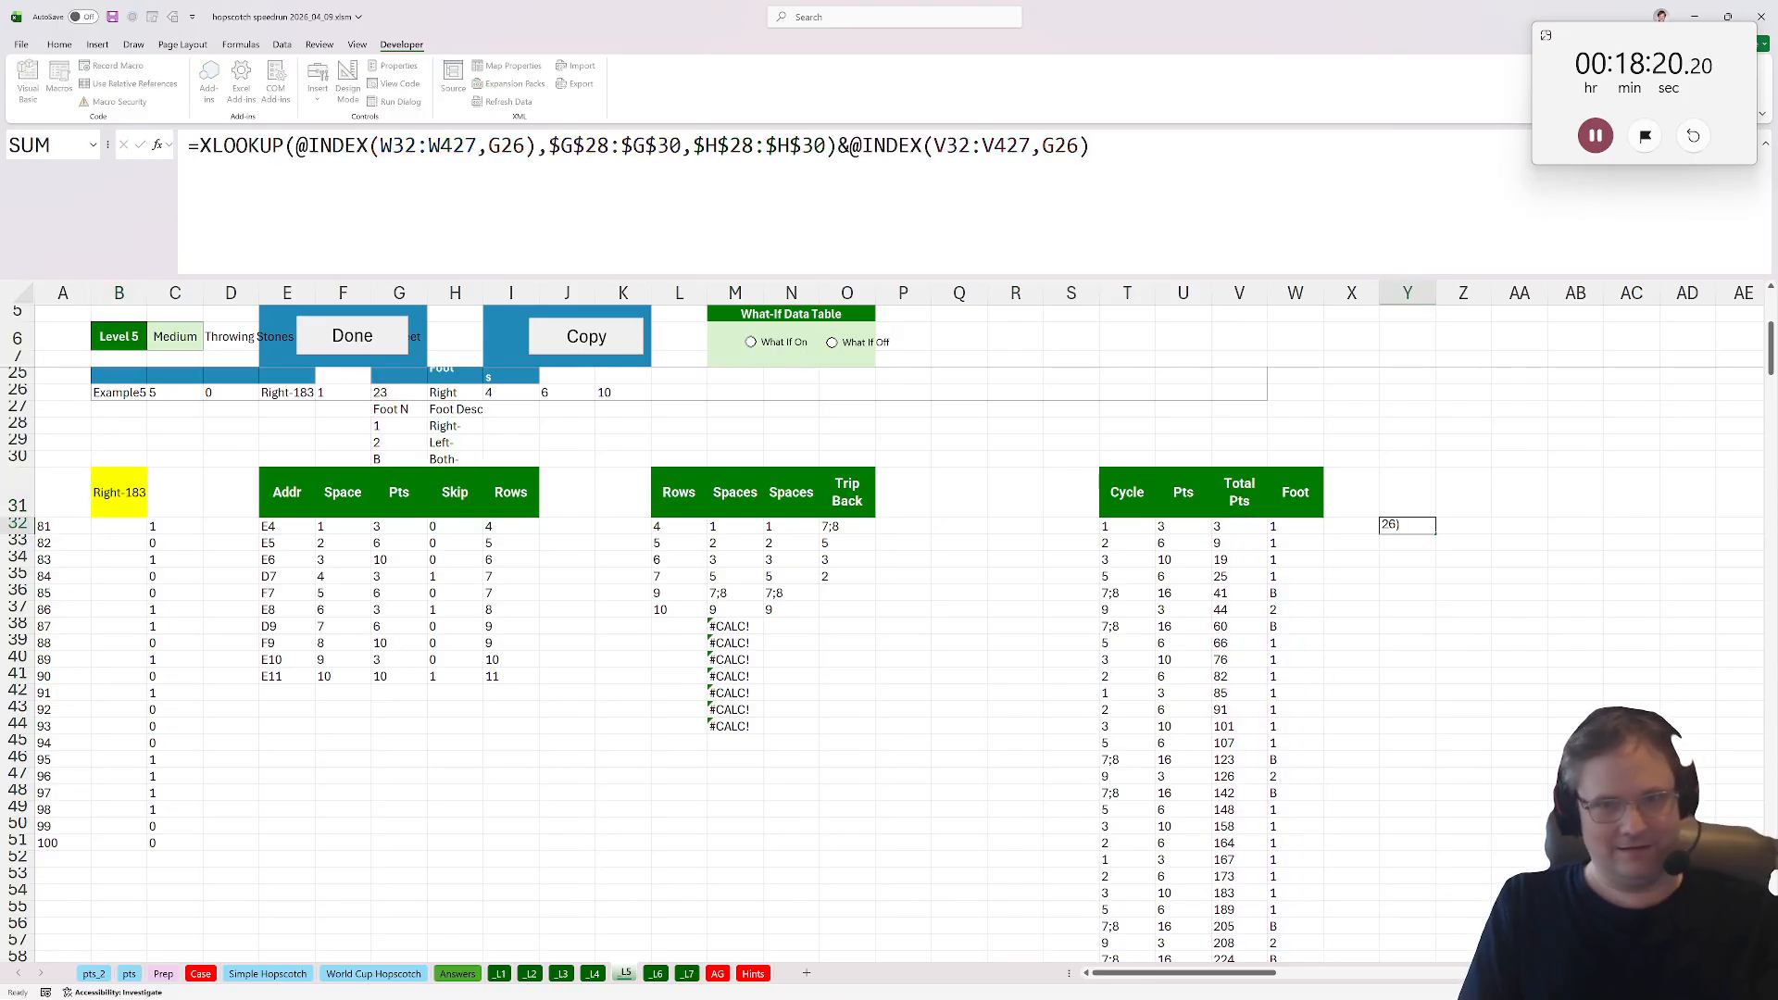
key(Return)
click(128, 525)
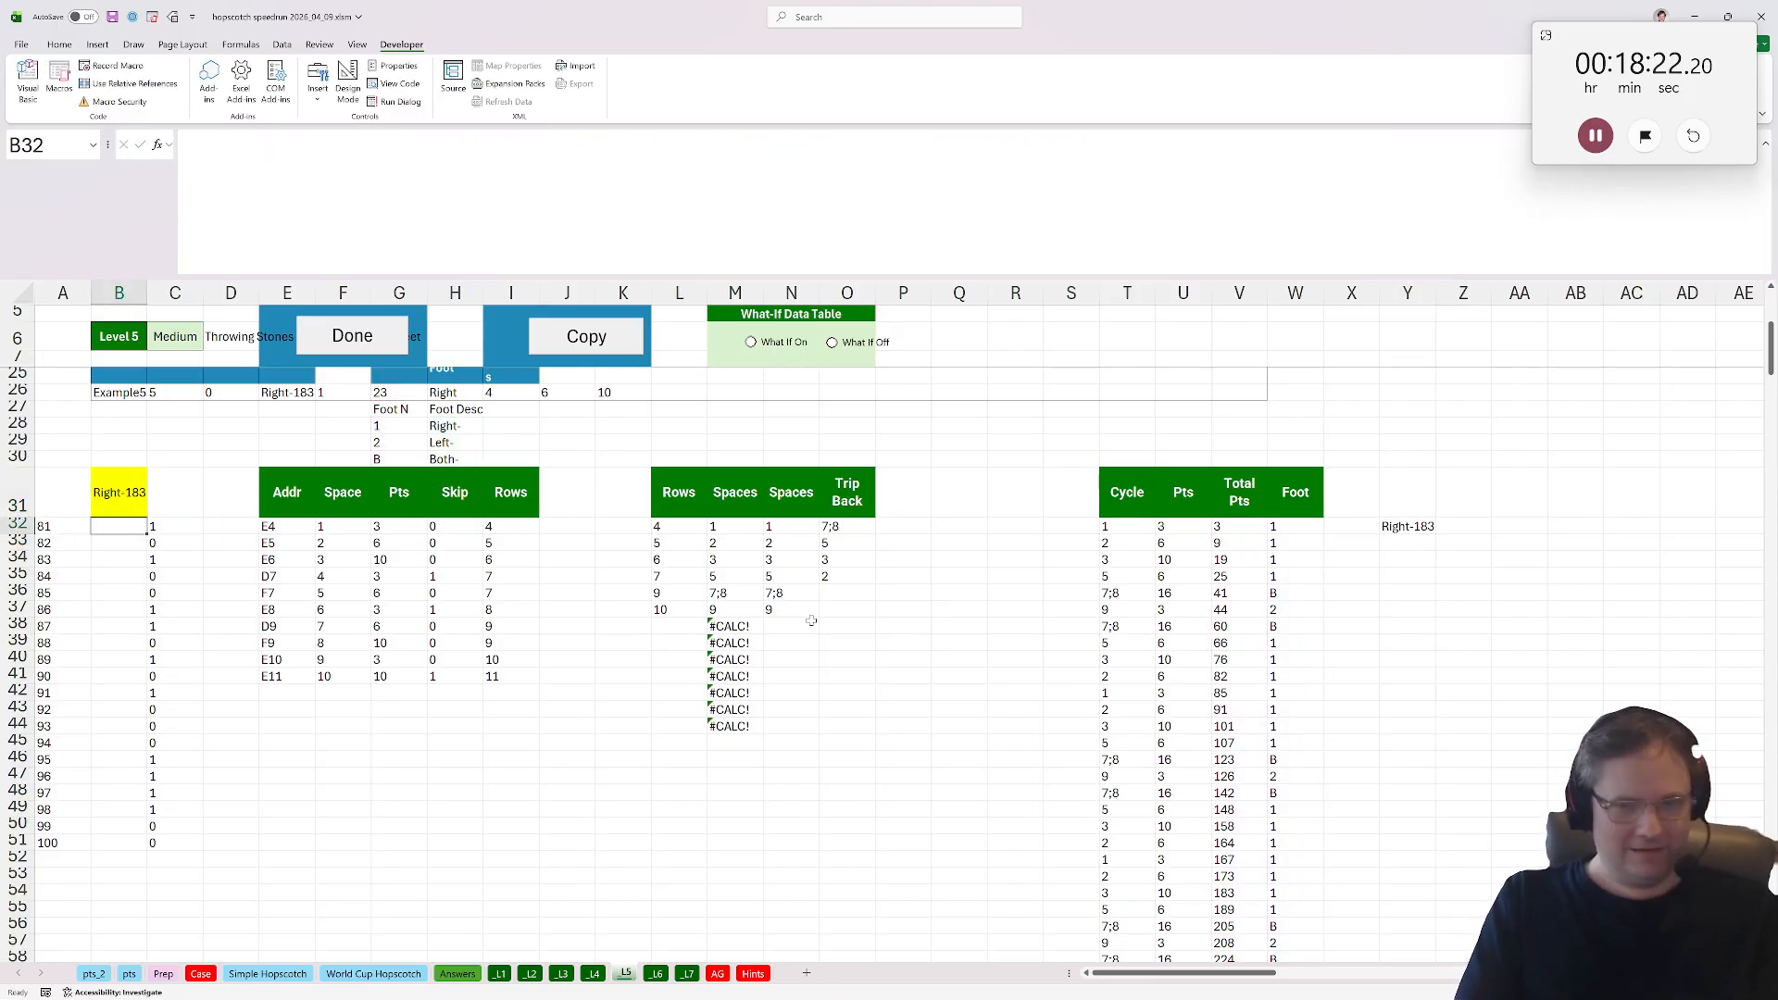
text(=)
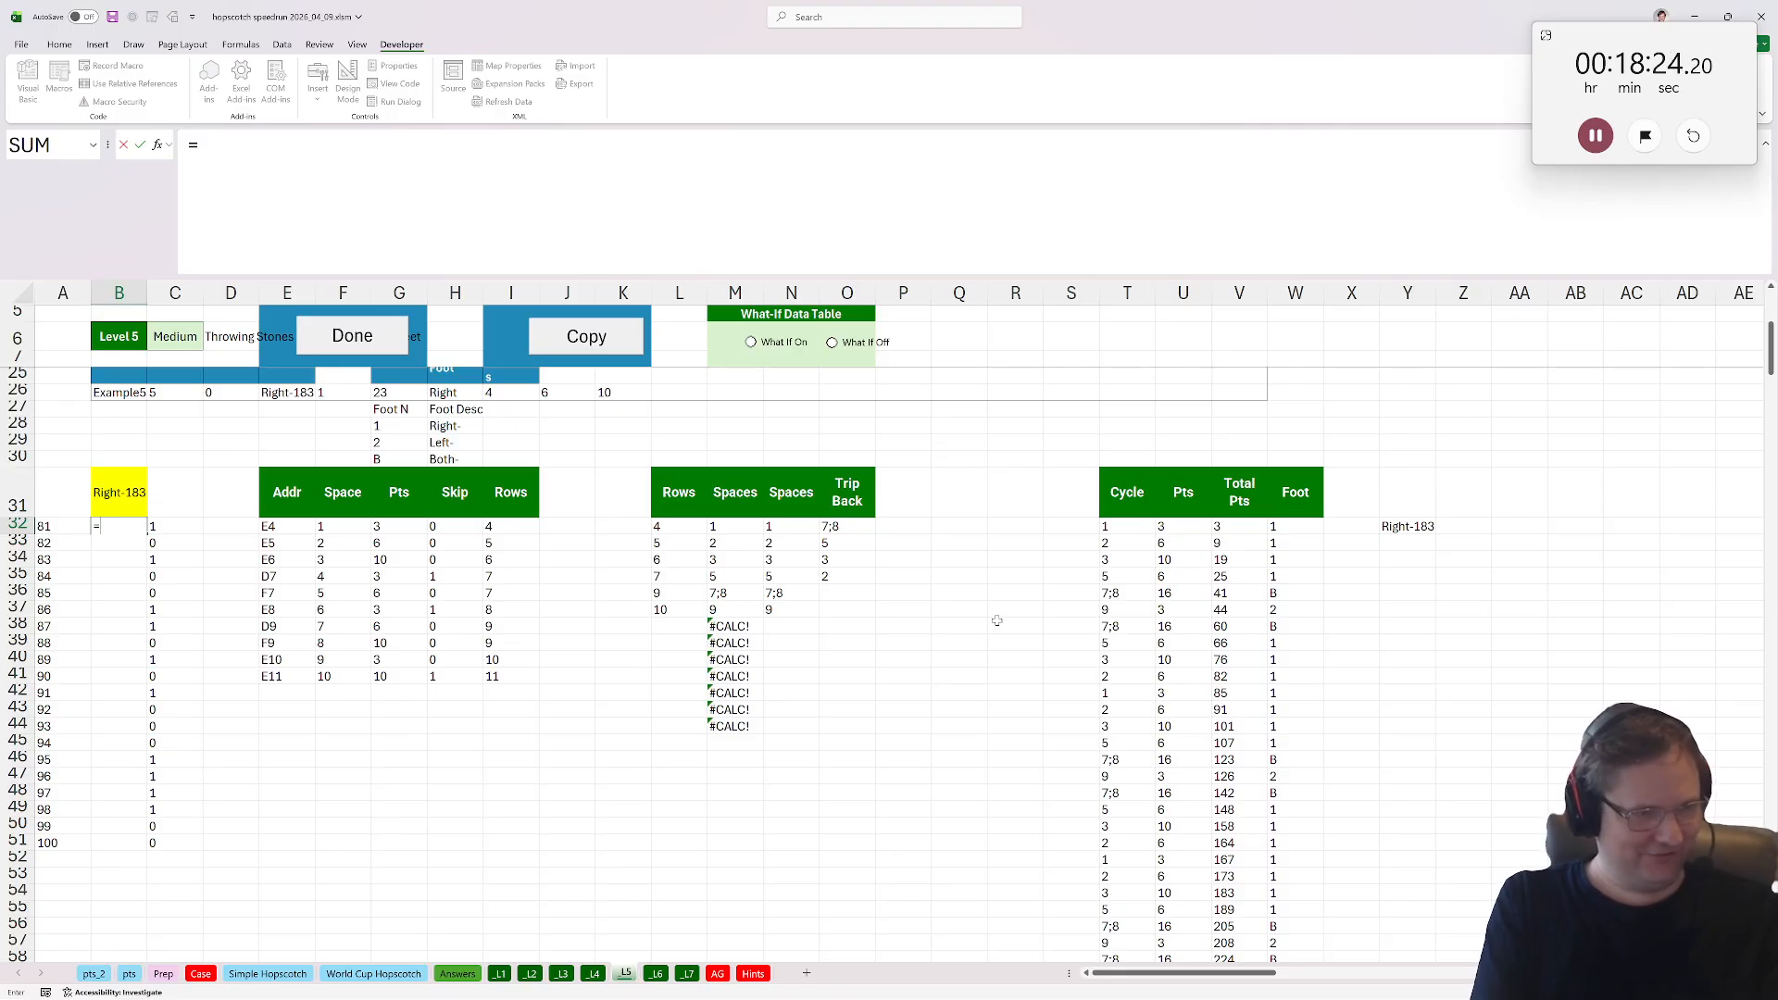
key(Escape)
key(Up)
text(l)
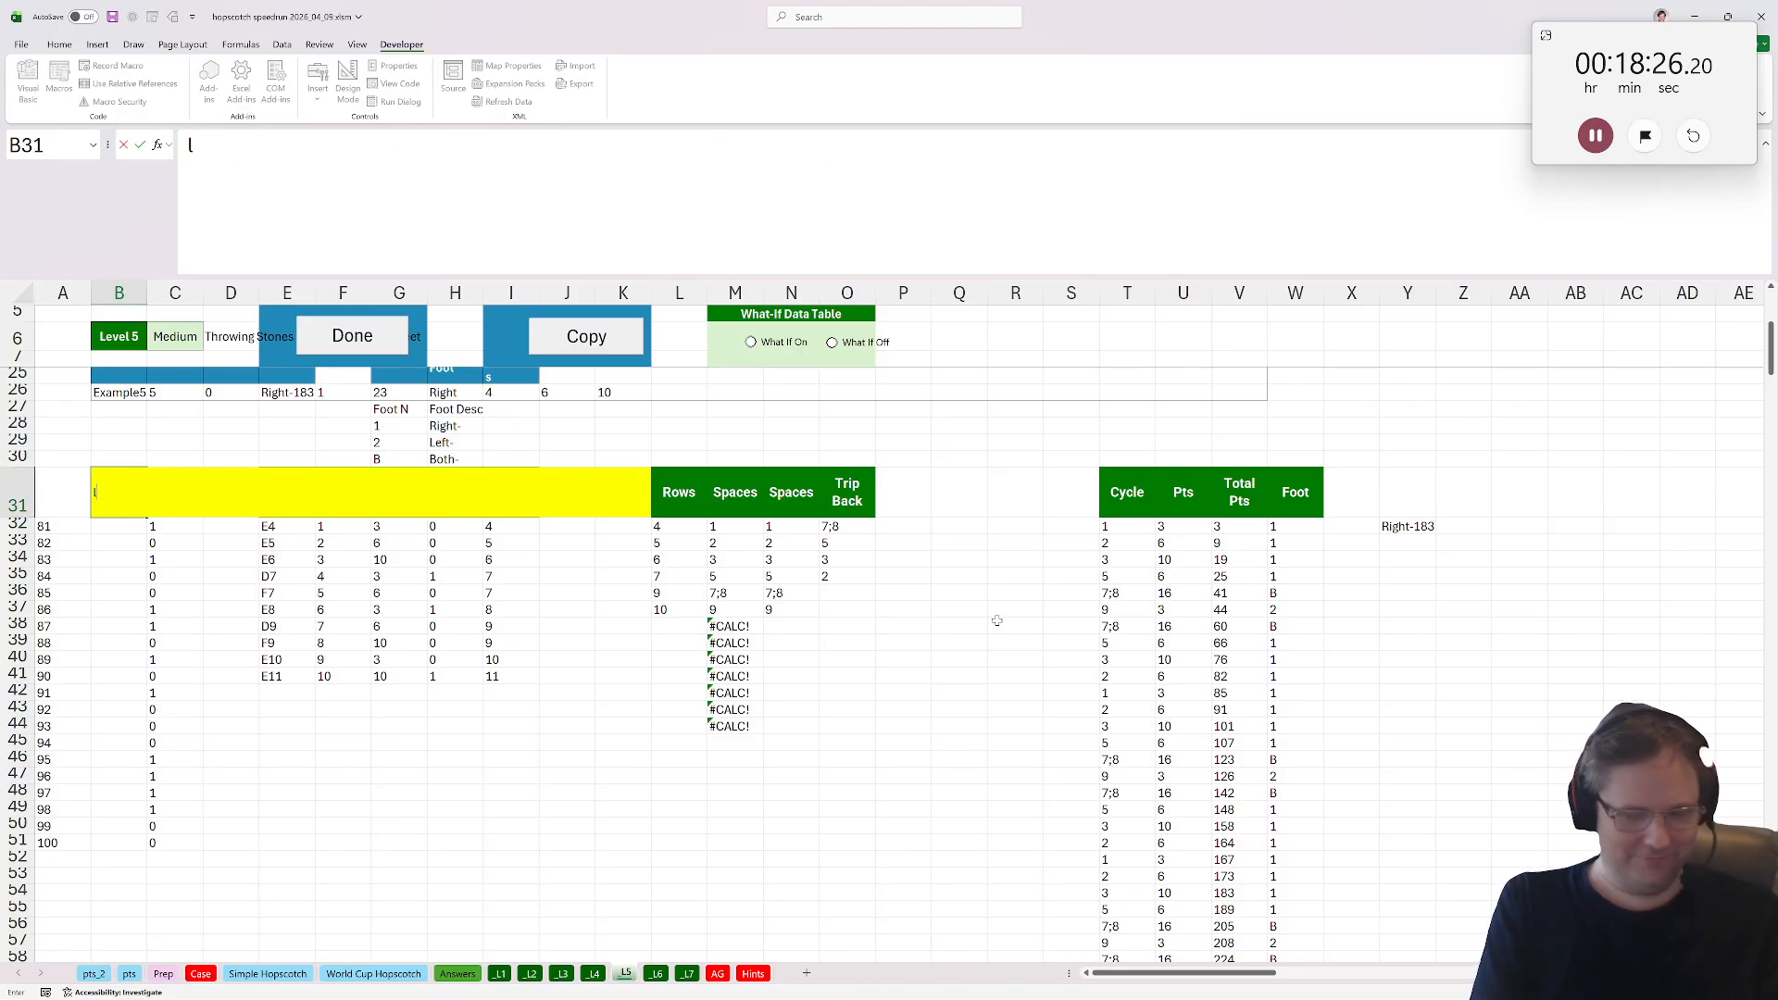
key(Escape)
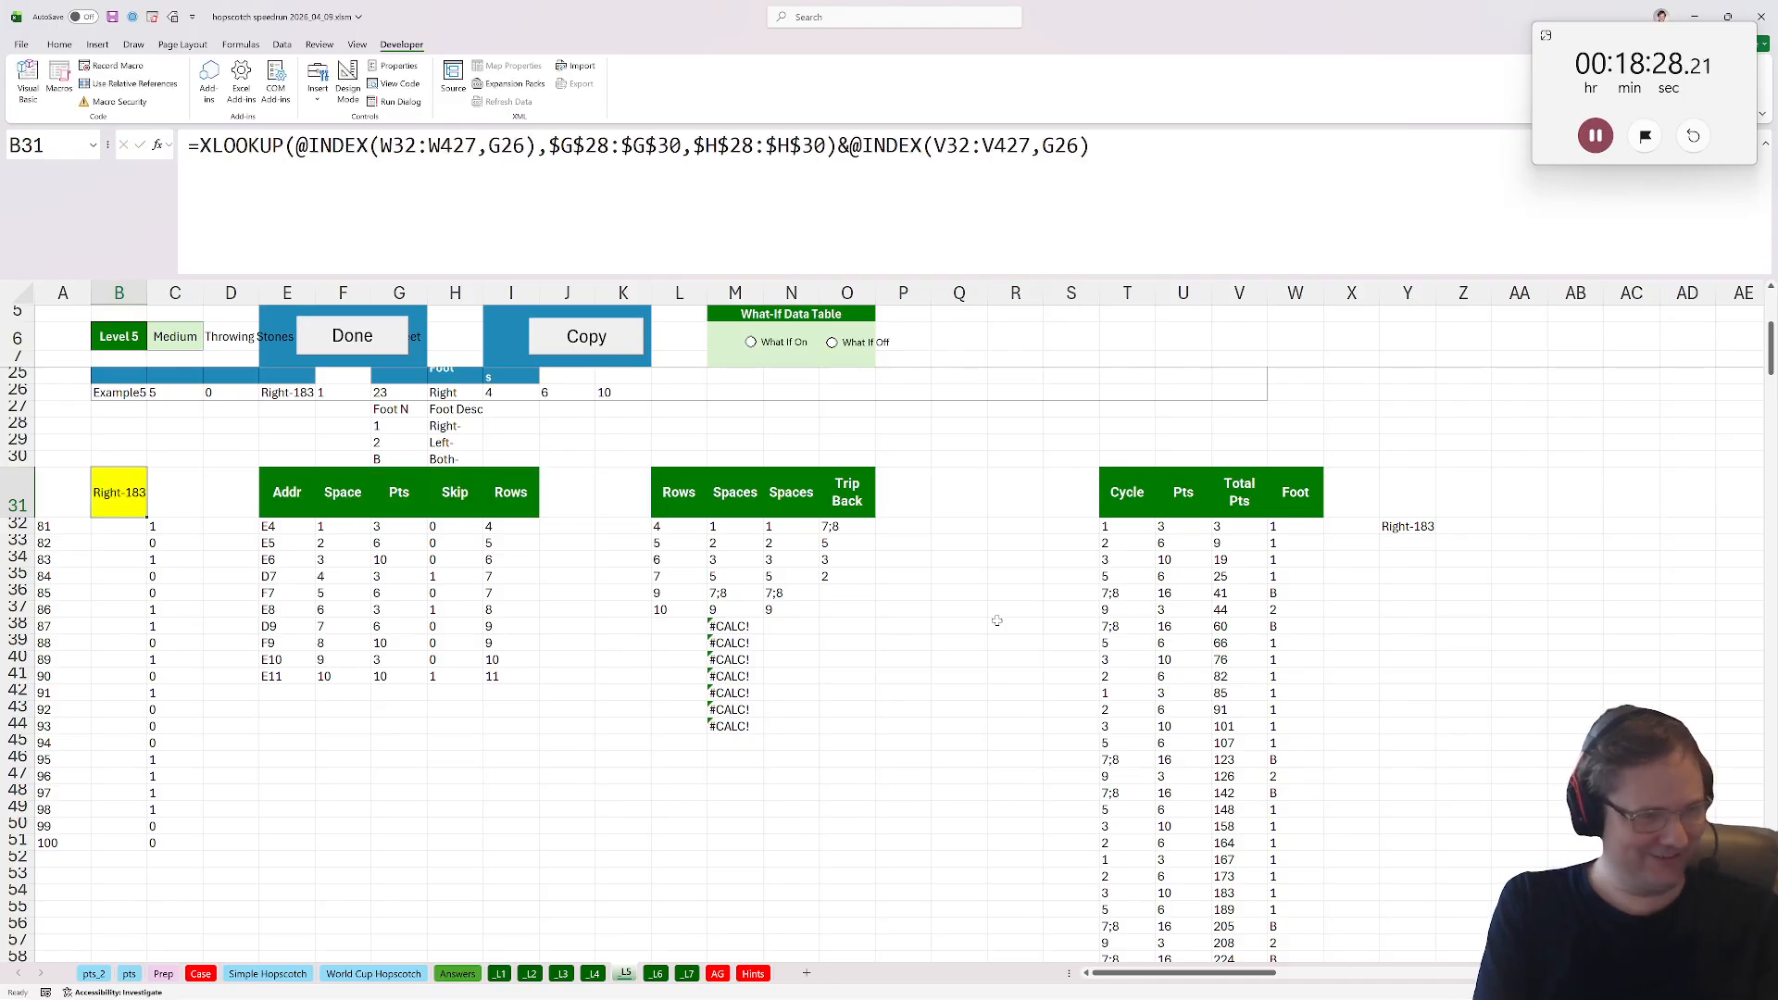
Enter =IF(LEFT(Y32)=LEFT(H26),1,0) in B31 and switch the what-if data table on.
text(=if()
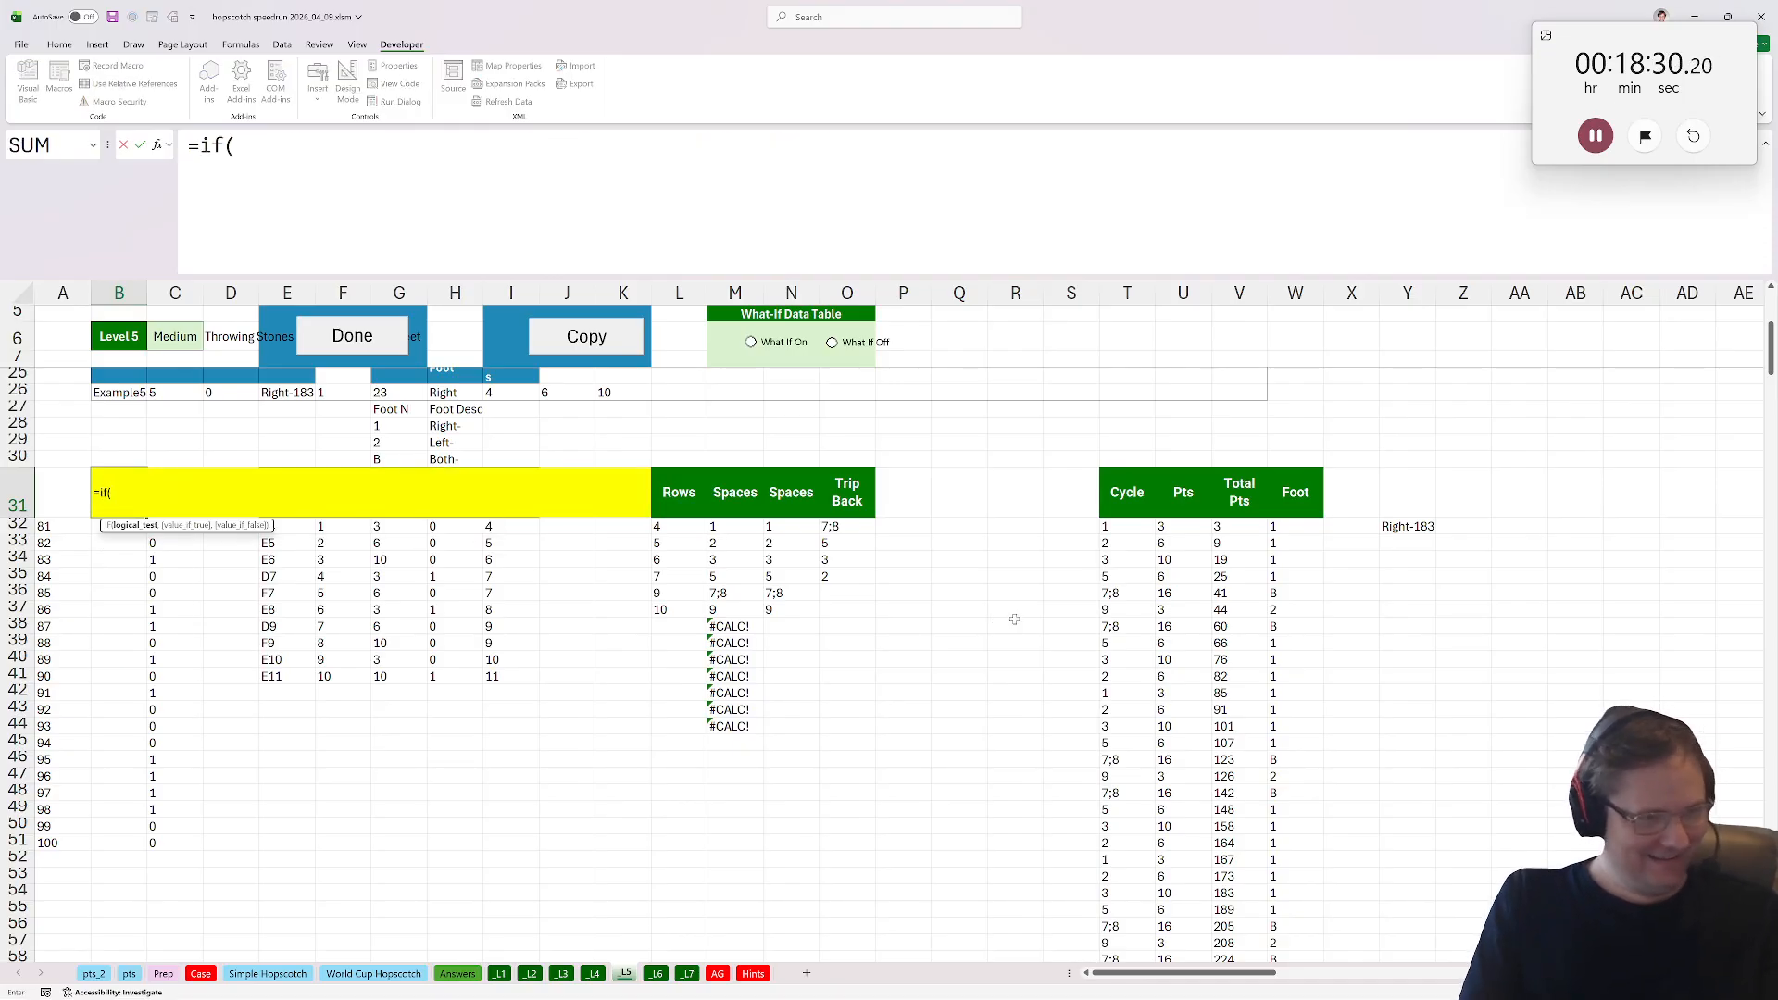
text(left()
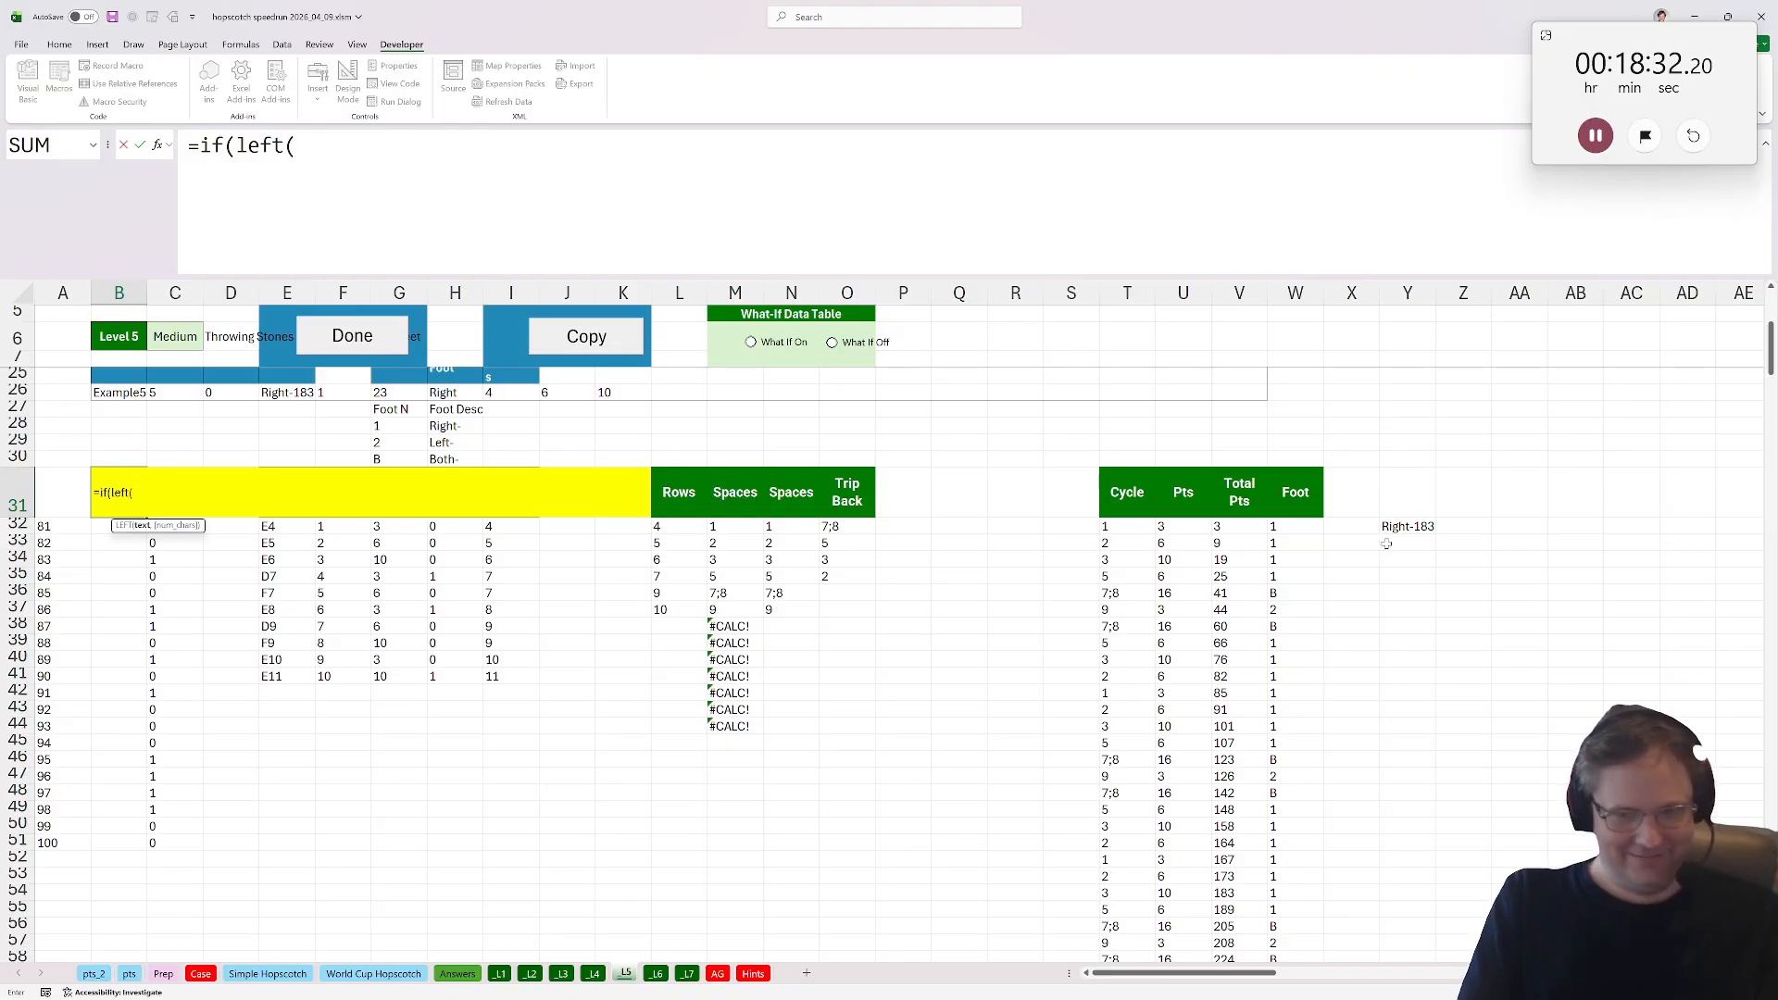
click(1407, 526)
text()=left)
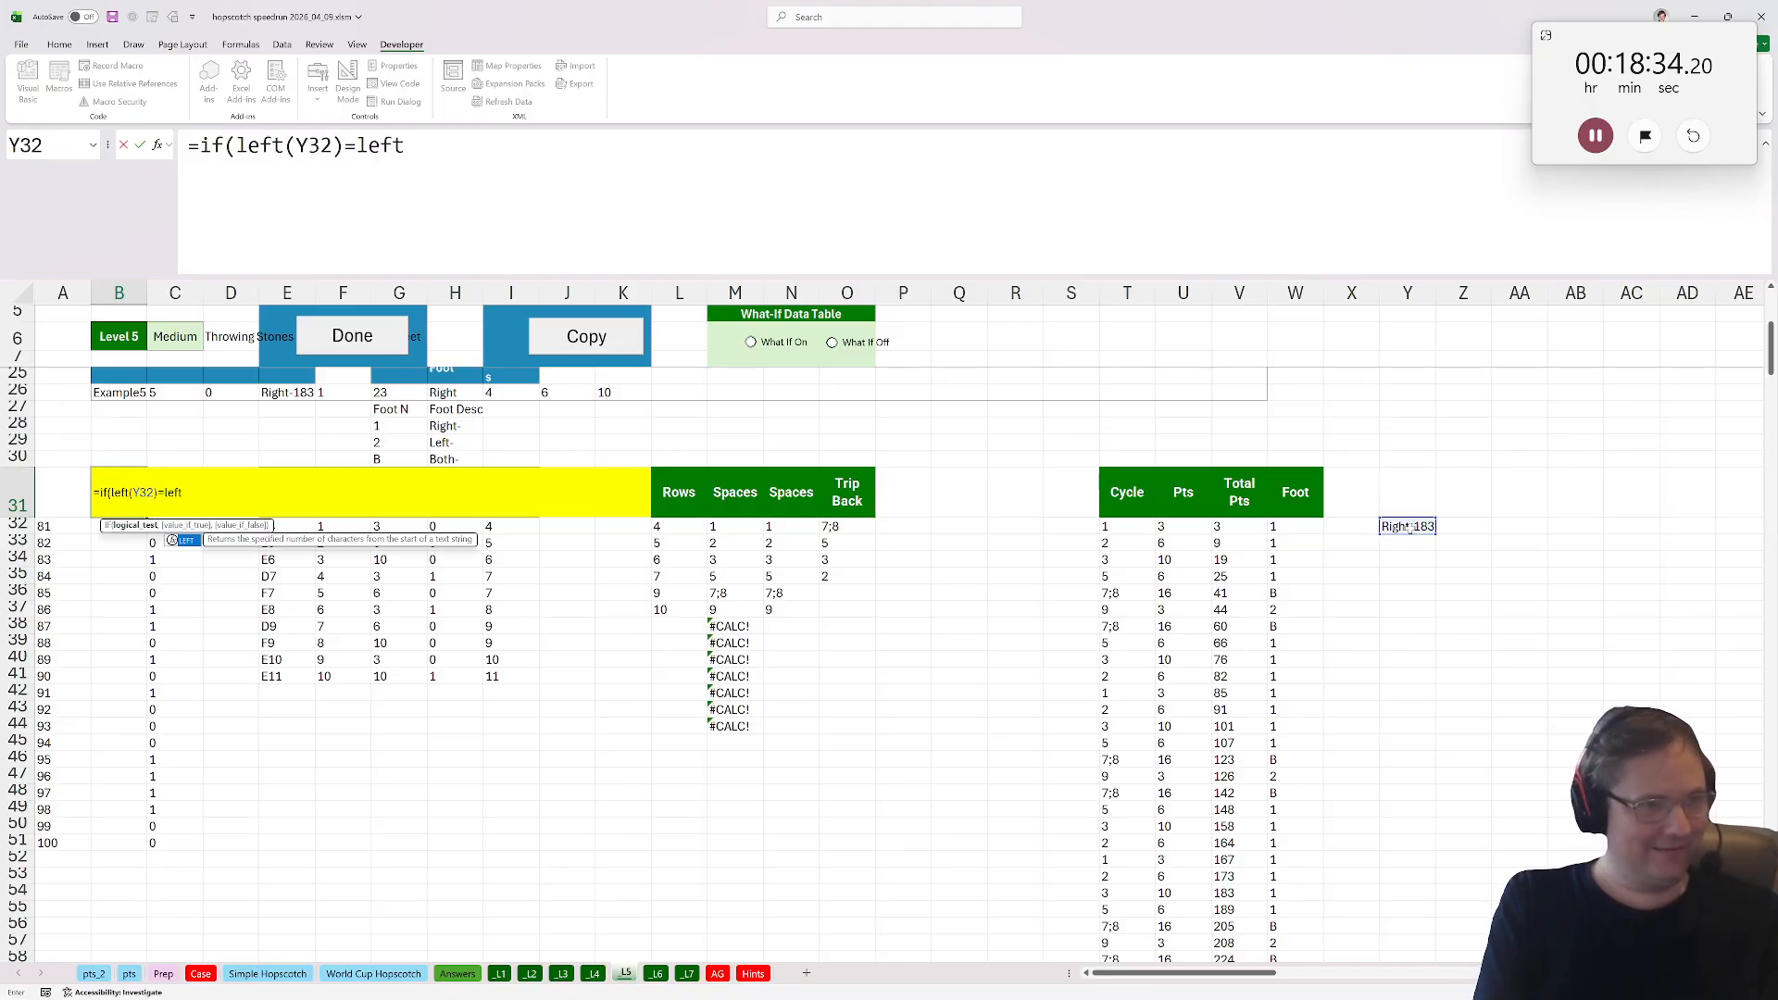
text(()
scroll(1336, 507, up, 2)
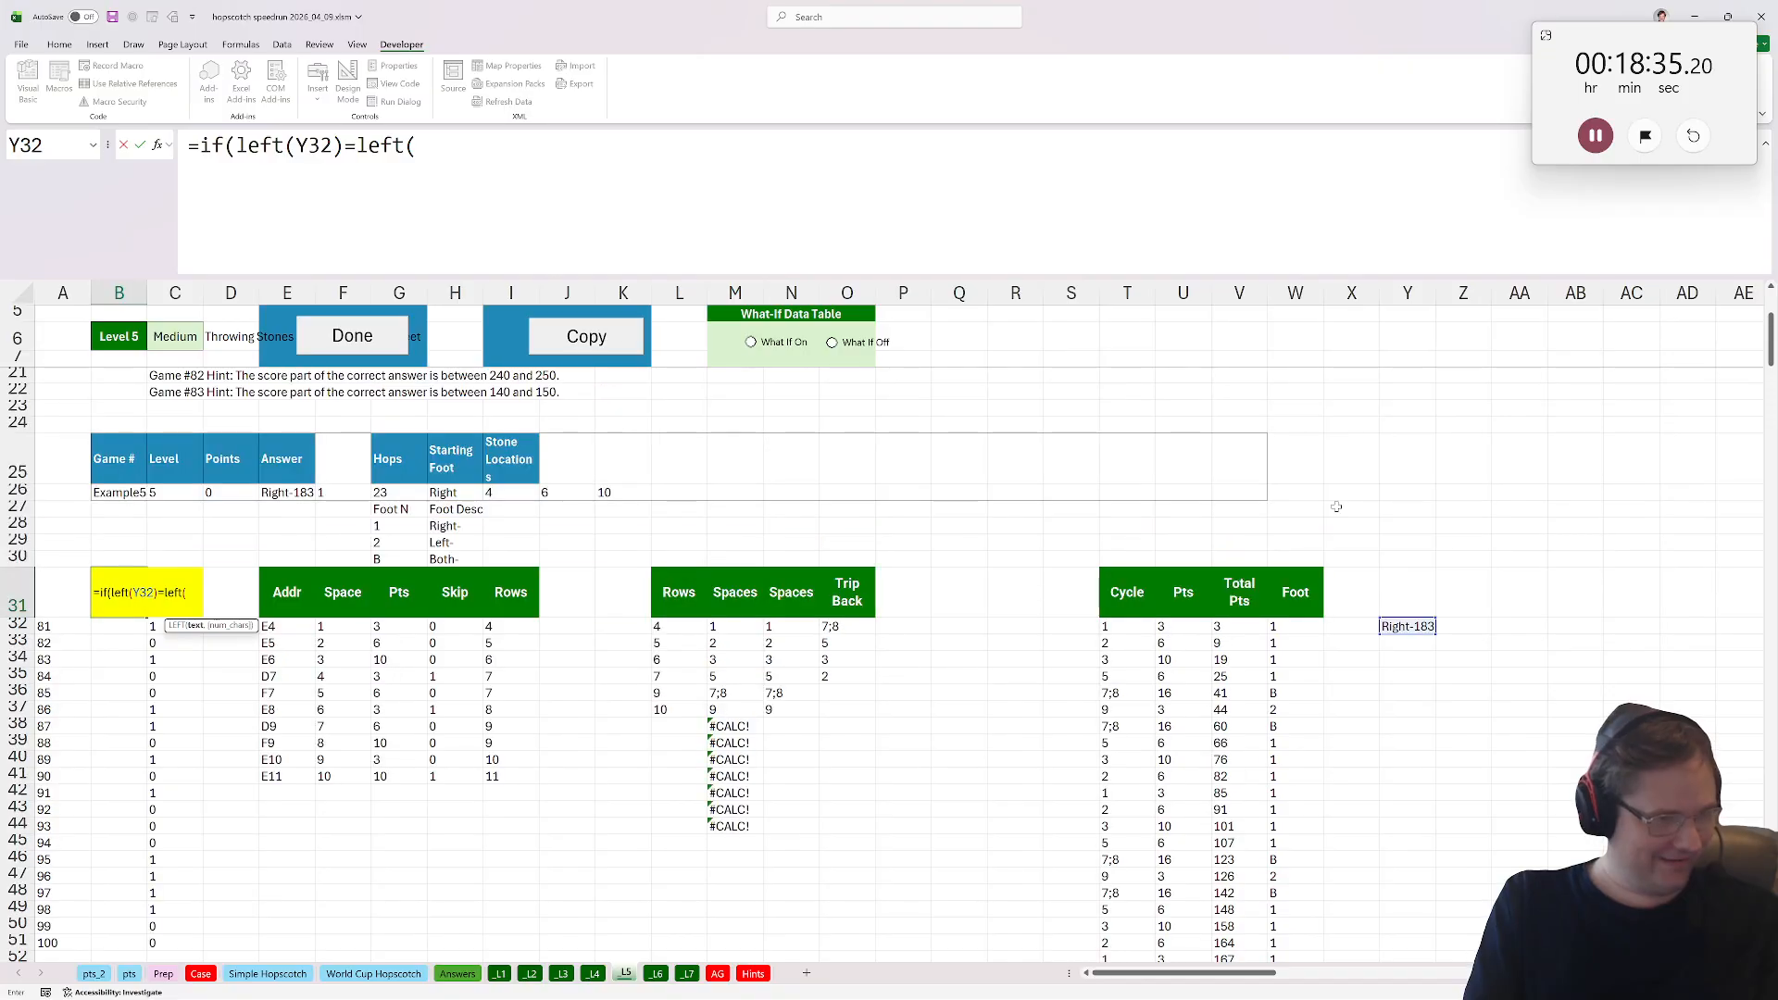
click(434, 494)
text(),1,0))
key(Return)
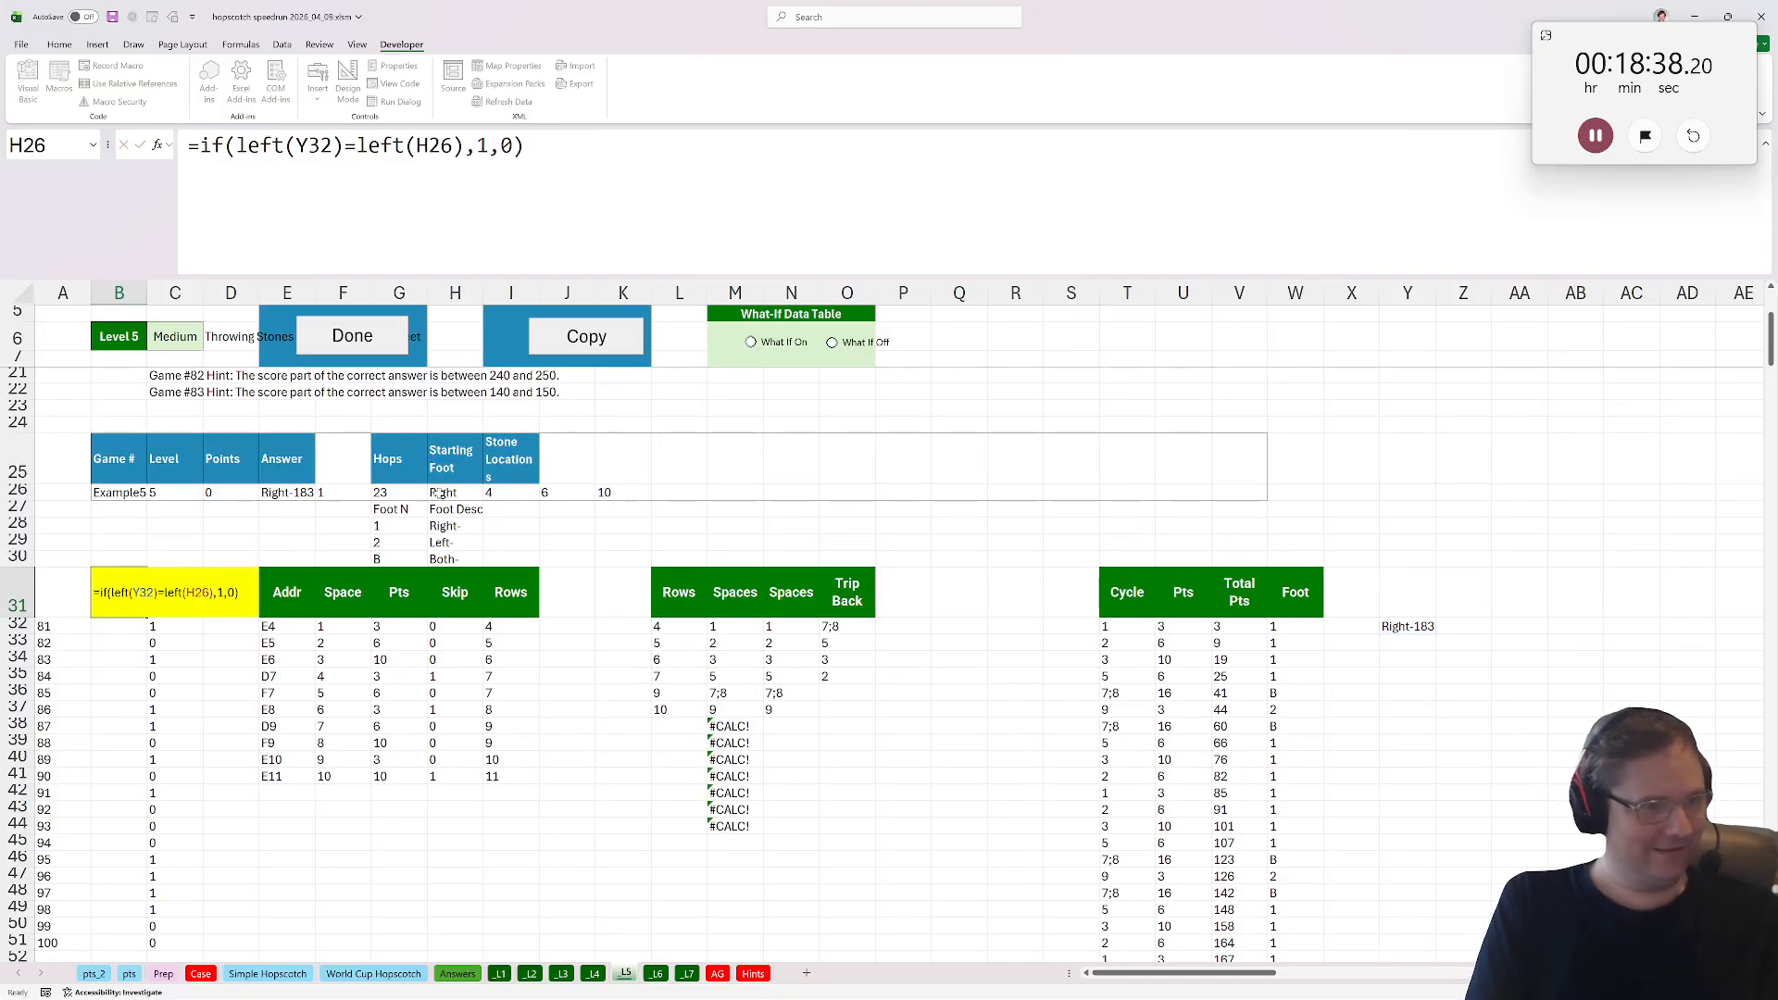
click(792, 342)
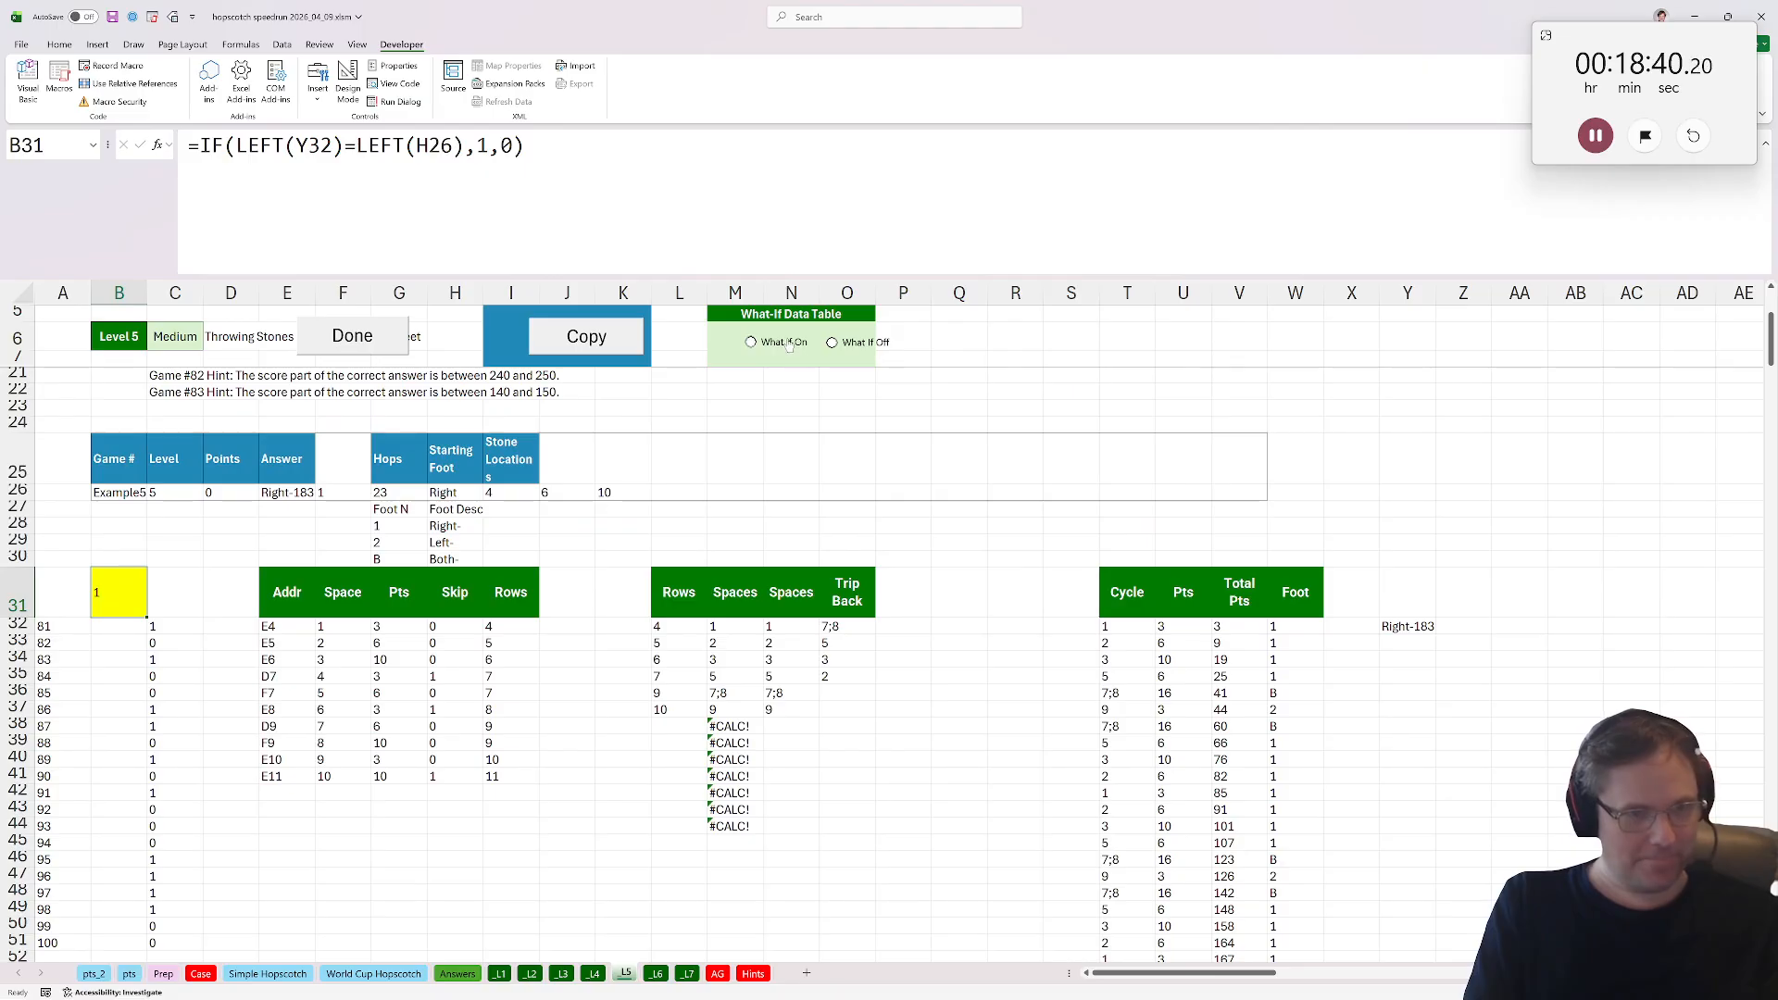
Select both Level 4 and Level 5 match columns to total them, and enter 22 as the Bonus D answer.
click(152, 714)
drag(117, 626, 185, 942)
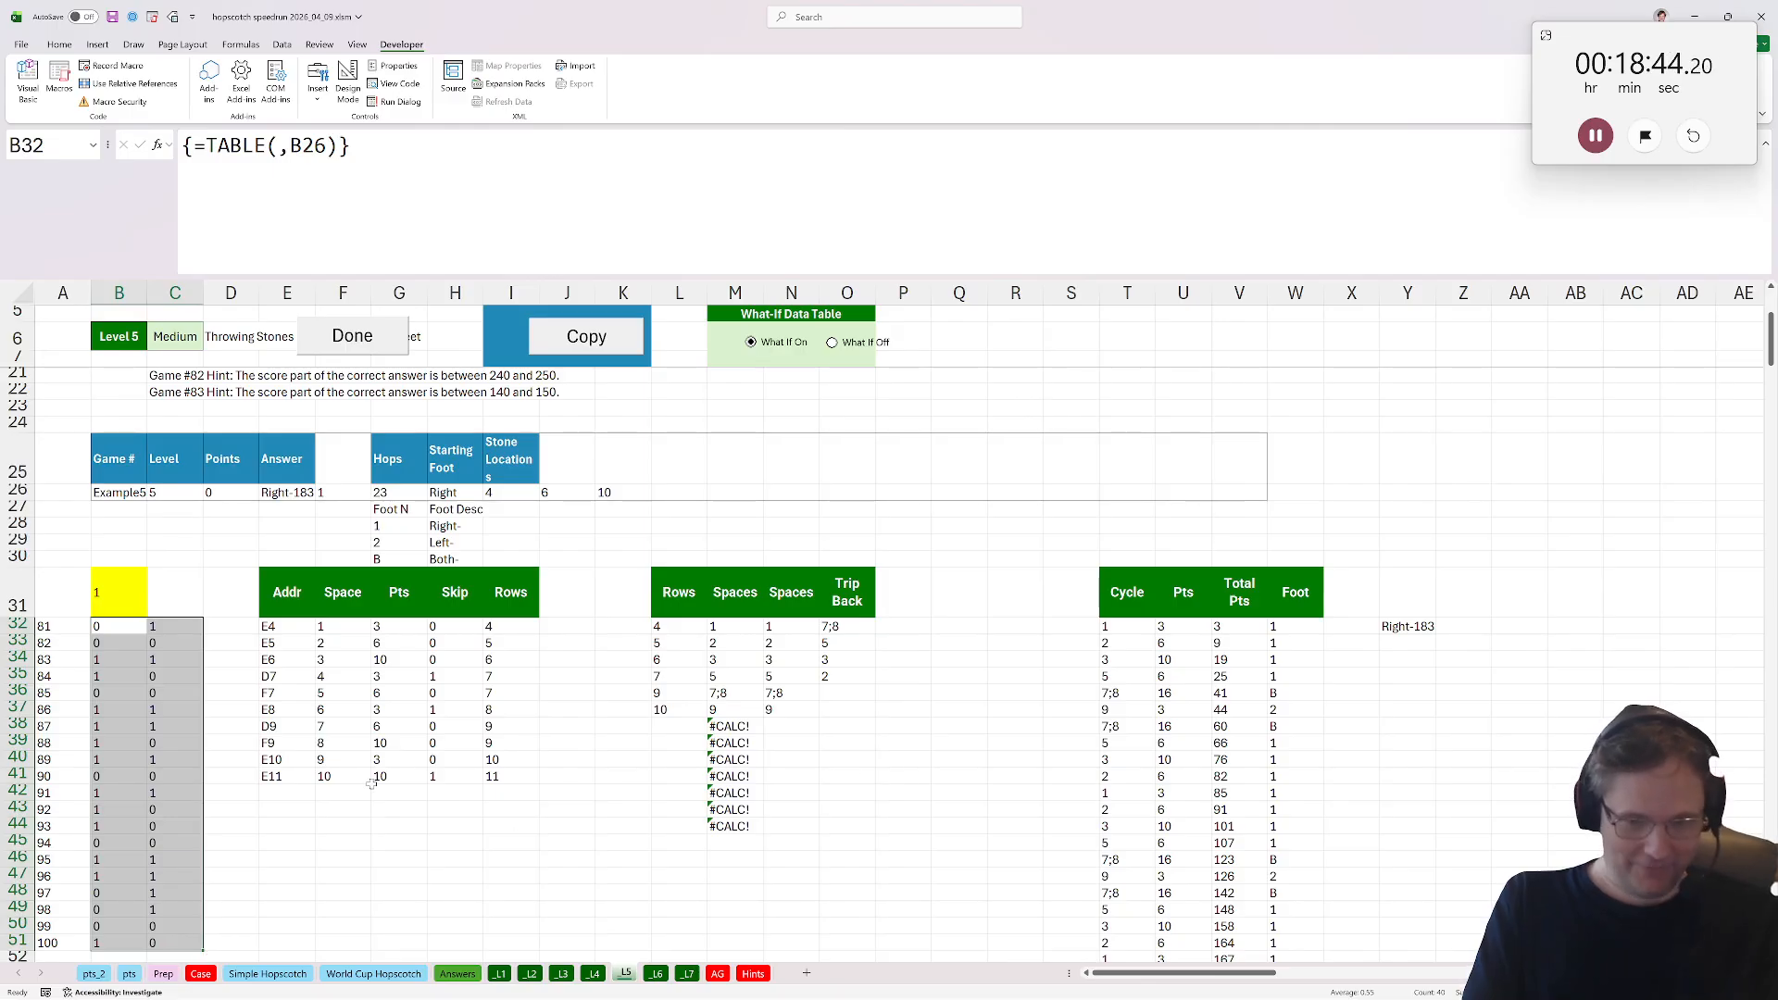
click(200, 973)
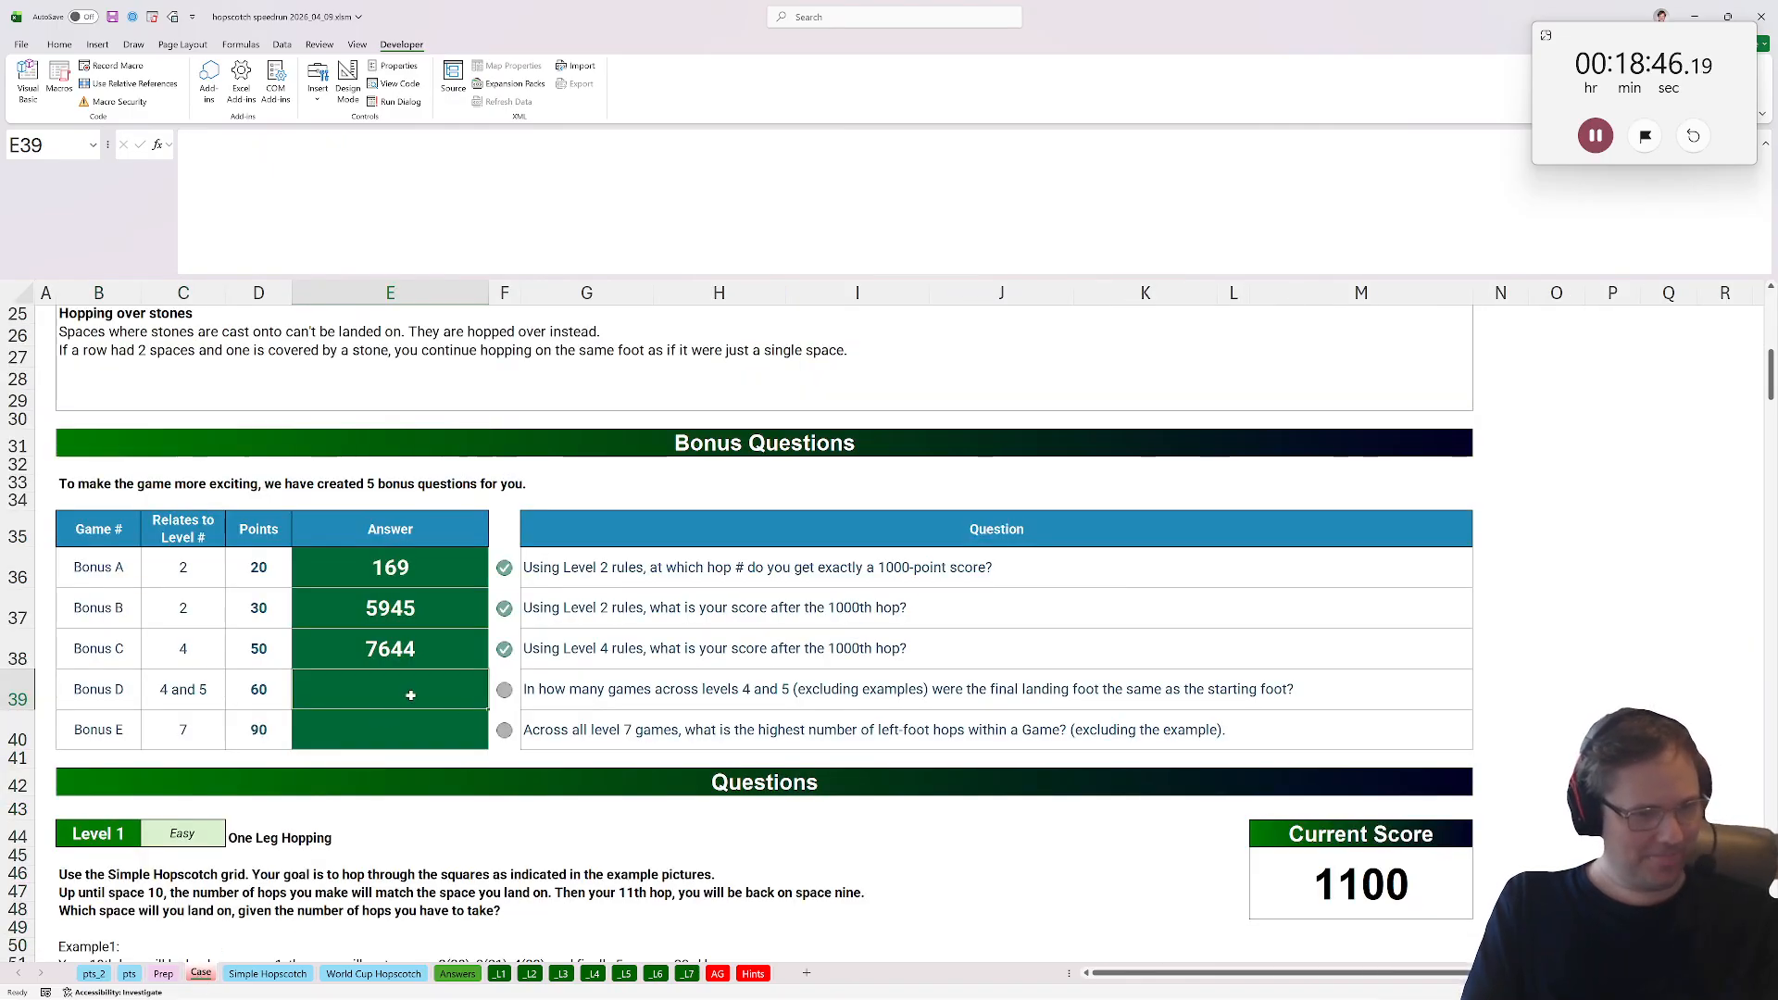
text(22)
key(Return)
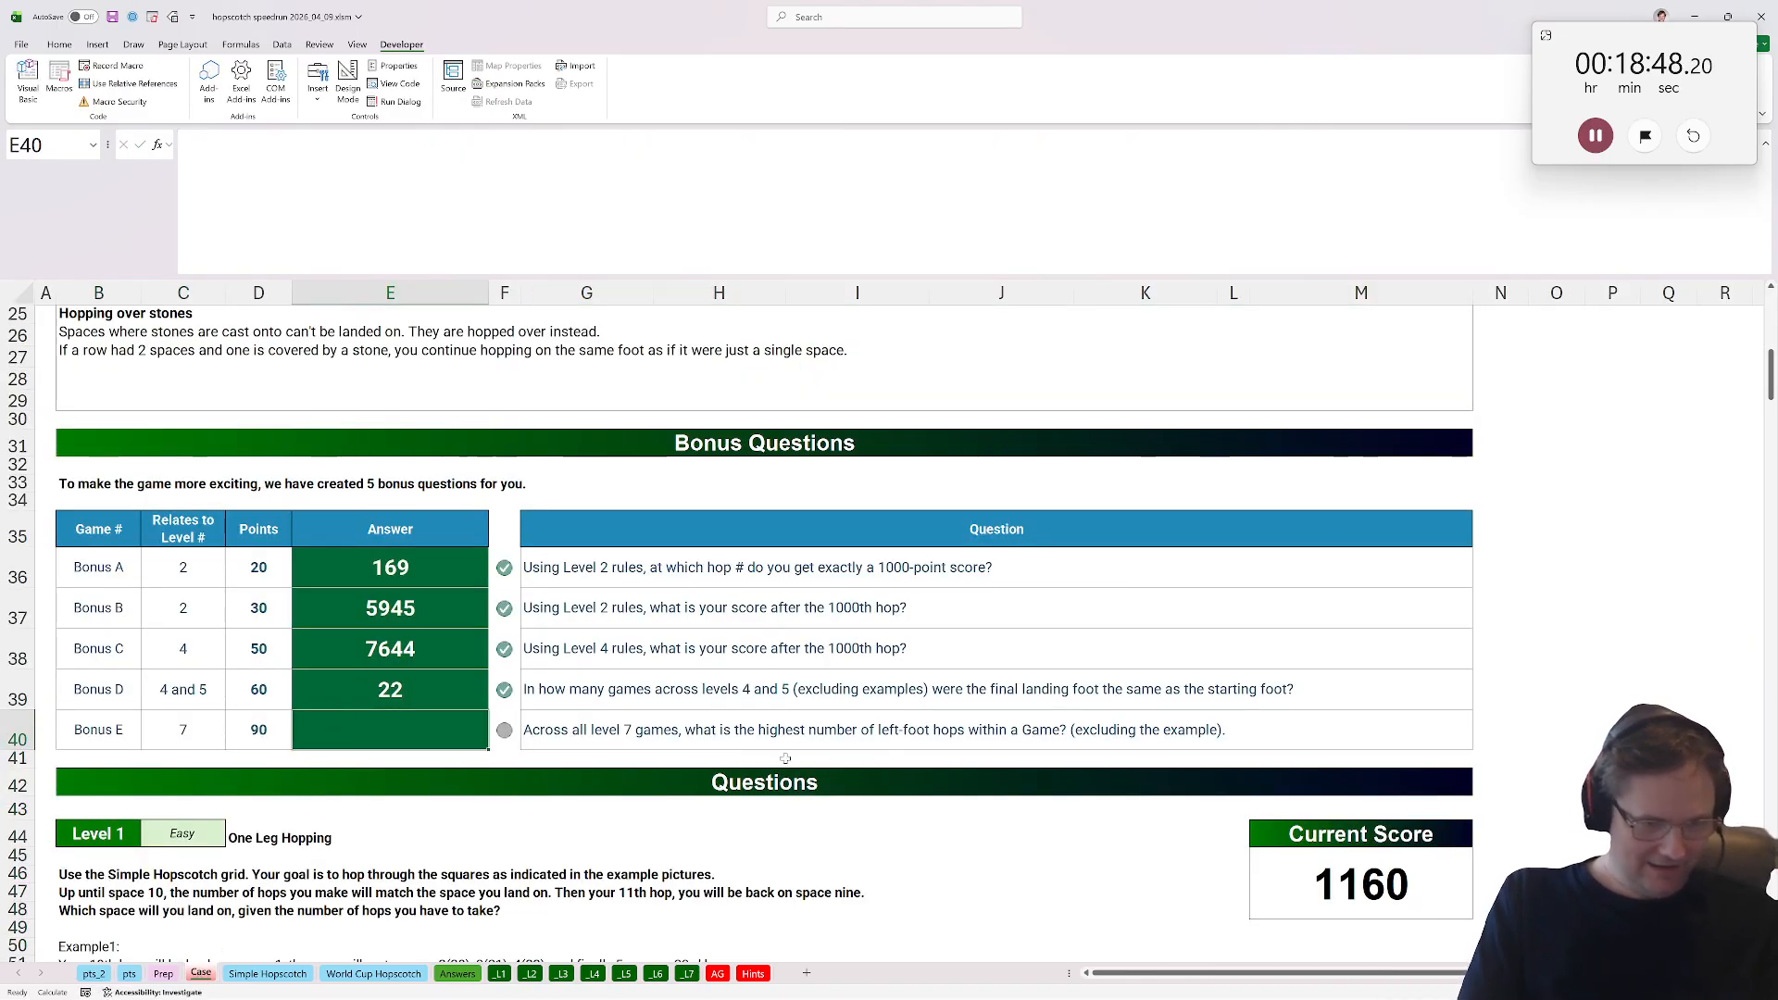
Read the Bonus E question and open the Level 7 sheet.
click(702, 726)
click(416, 724)
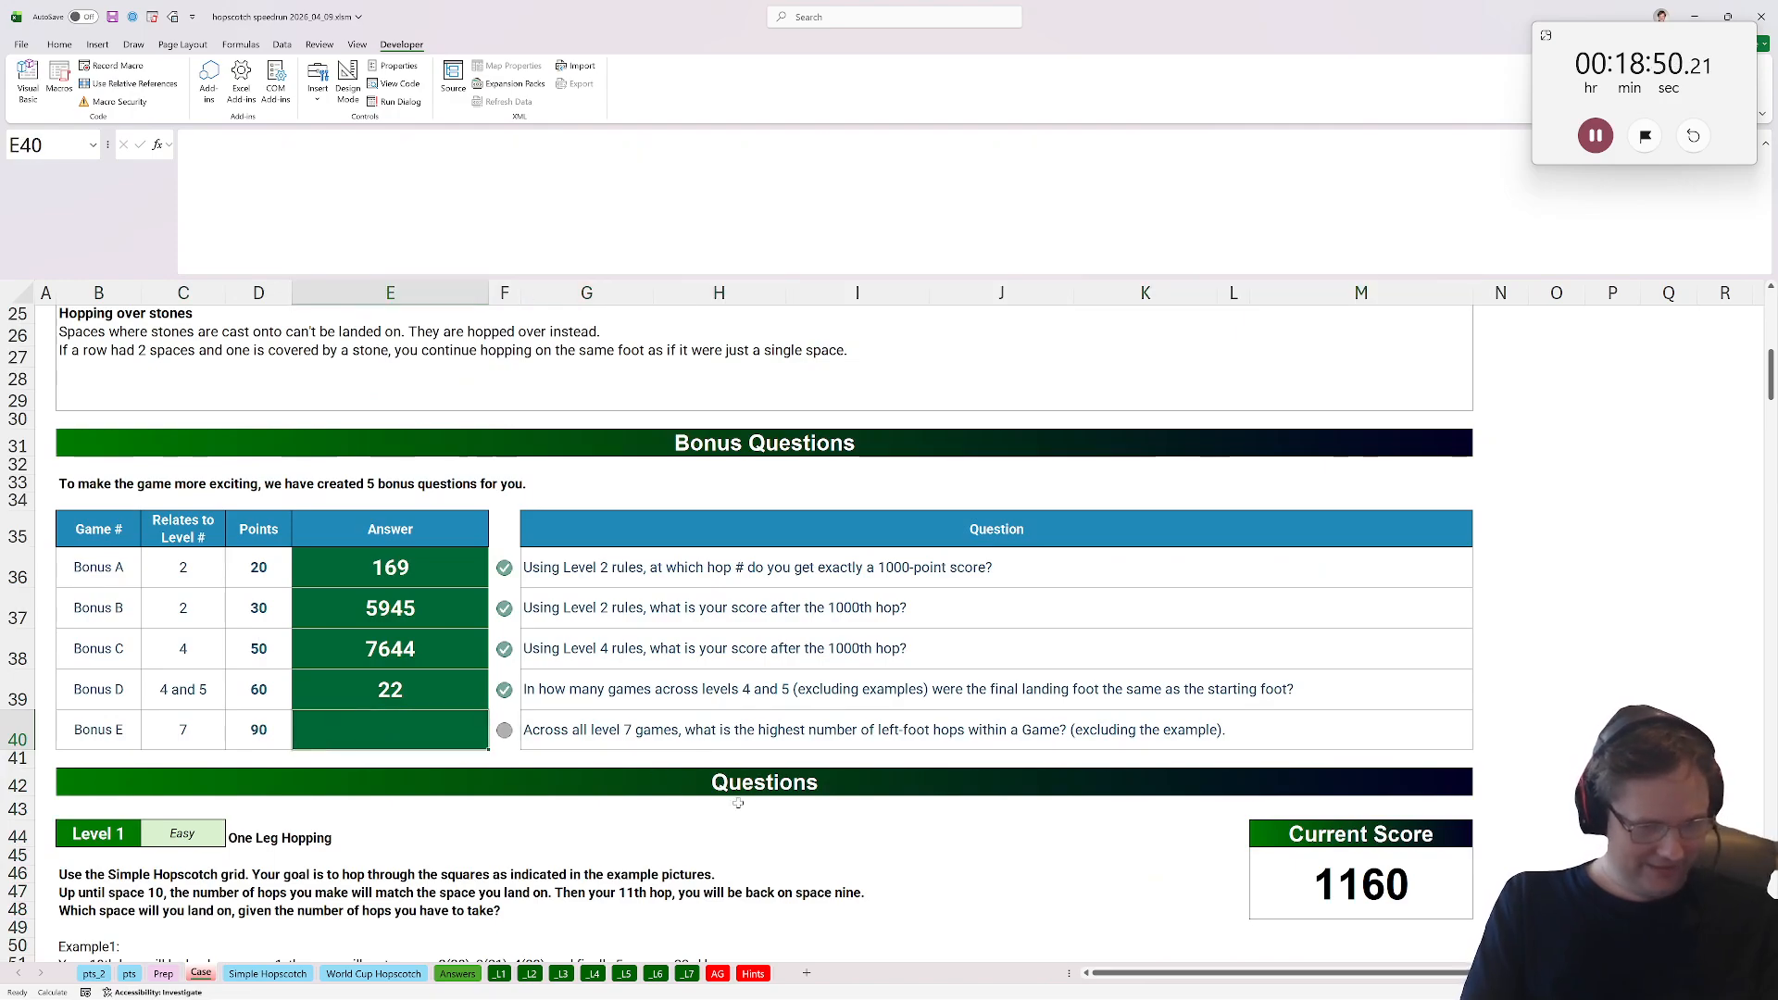
click(686, 973)
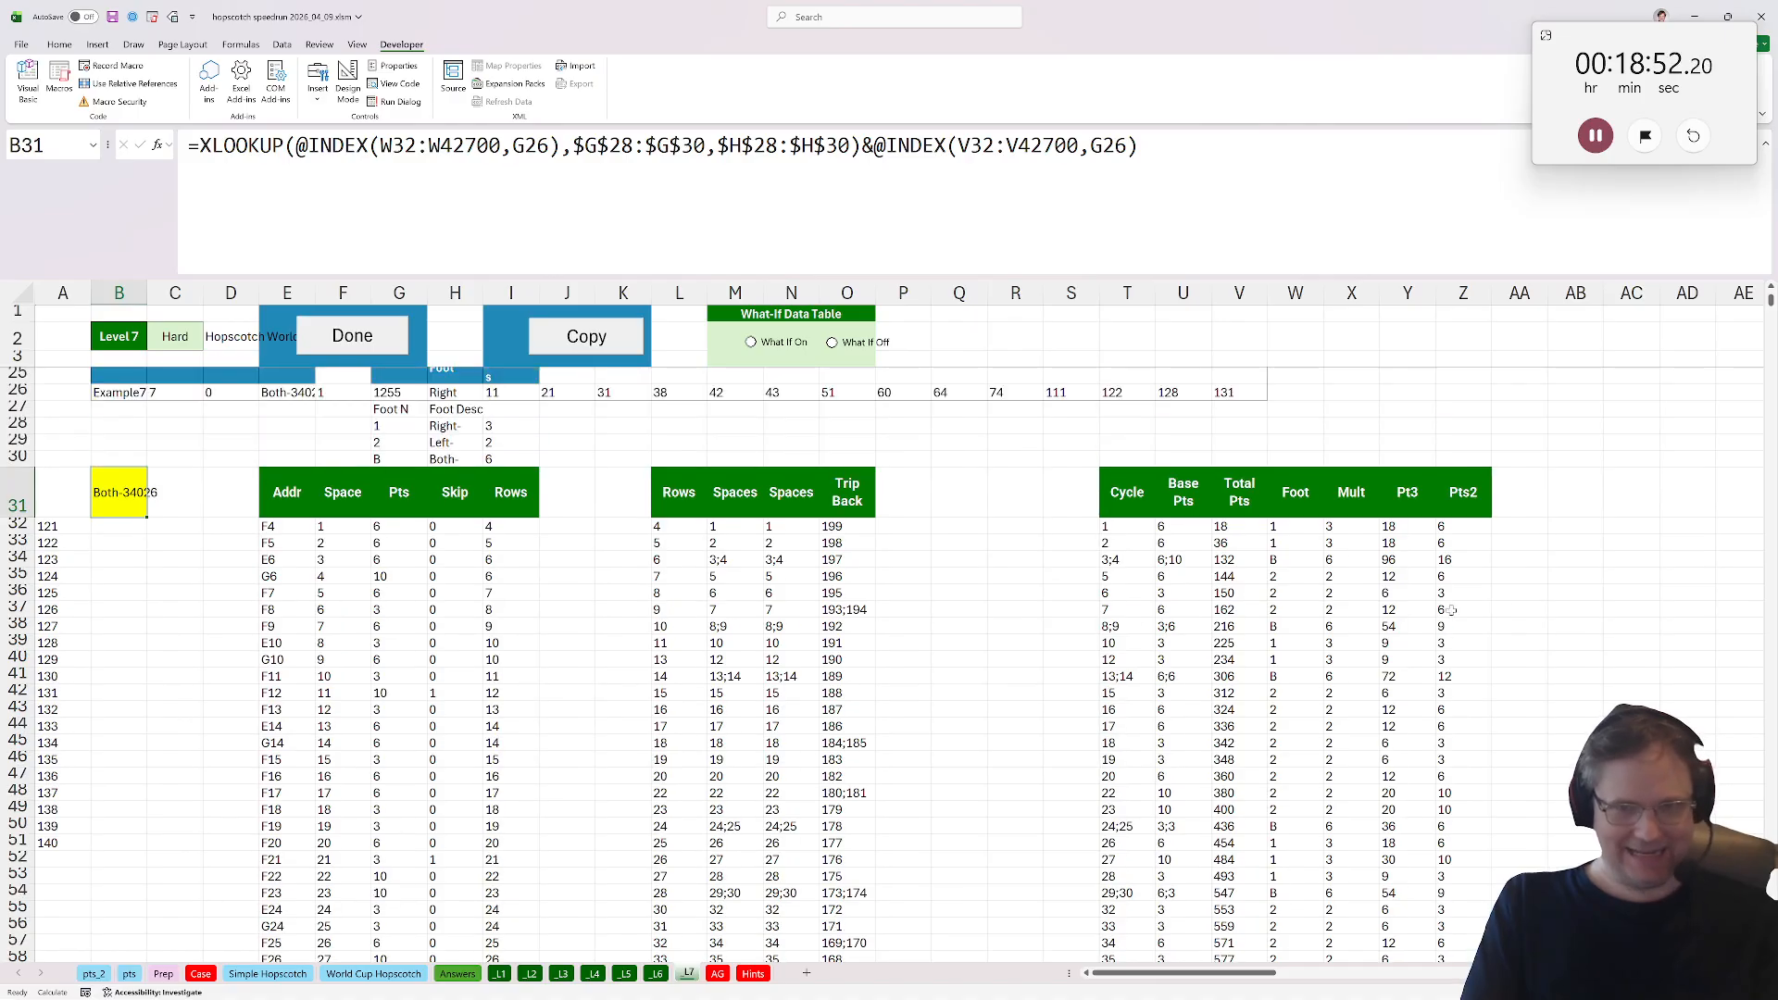
Add the column header Foot in cell AA31 of the Level 7 sheet.
click(1520, 509)
text(Left Hops)
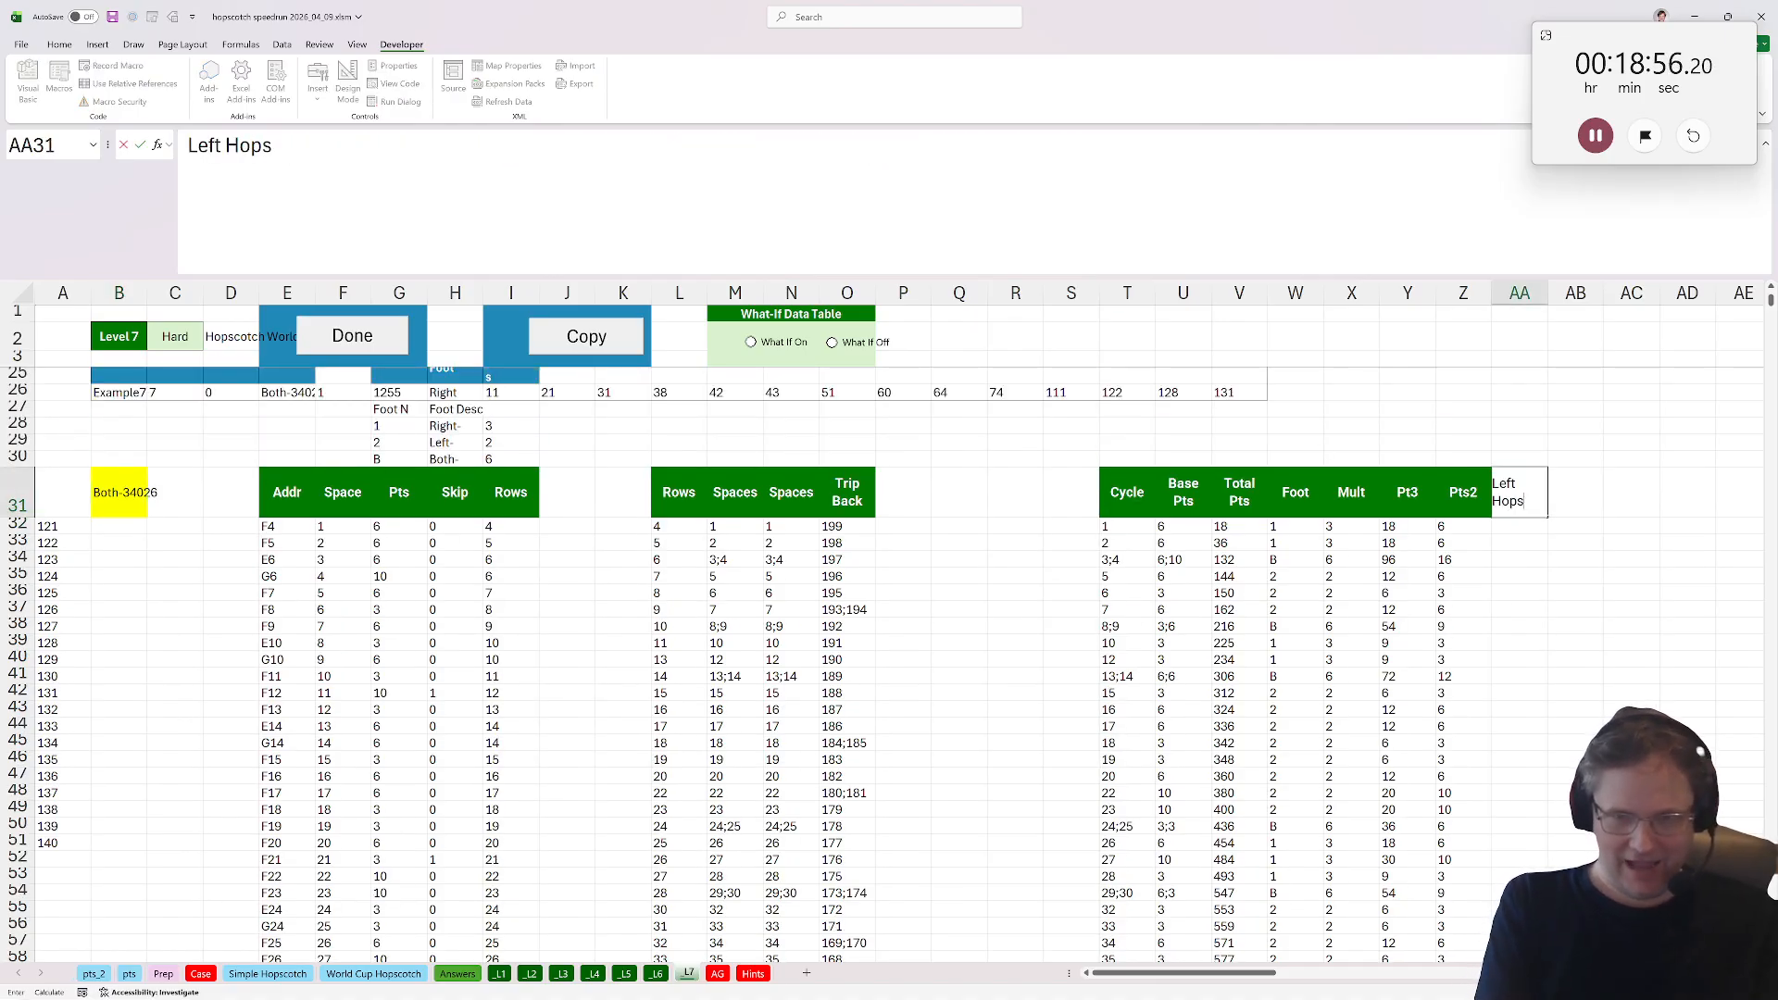
key(Return)
text(=if)
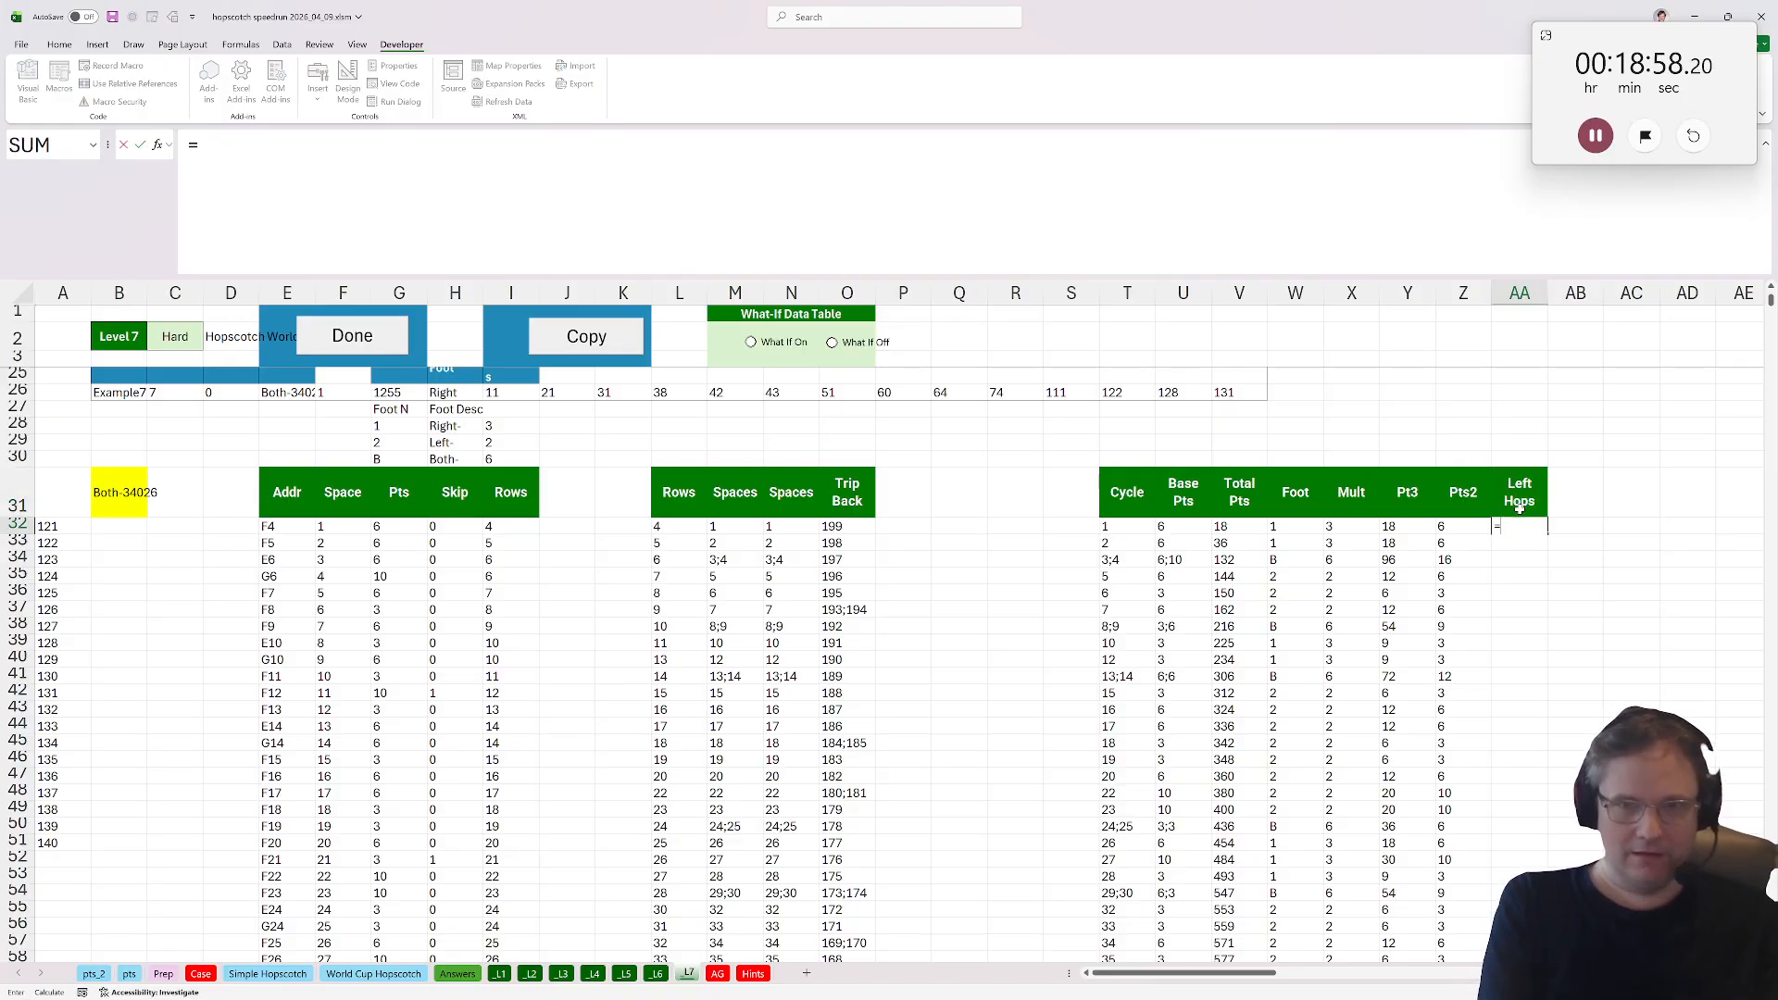
key(BackSpace)
key(BackSpace)
key(BackSpace)
key(Right)
key(Up)
click(1519, 508)
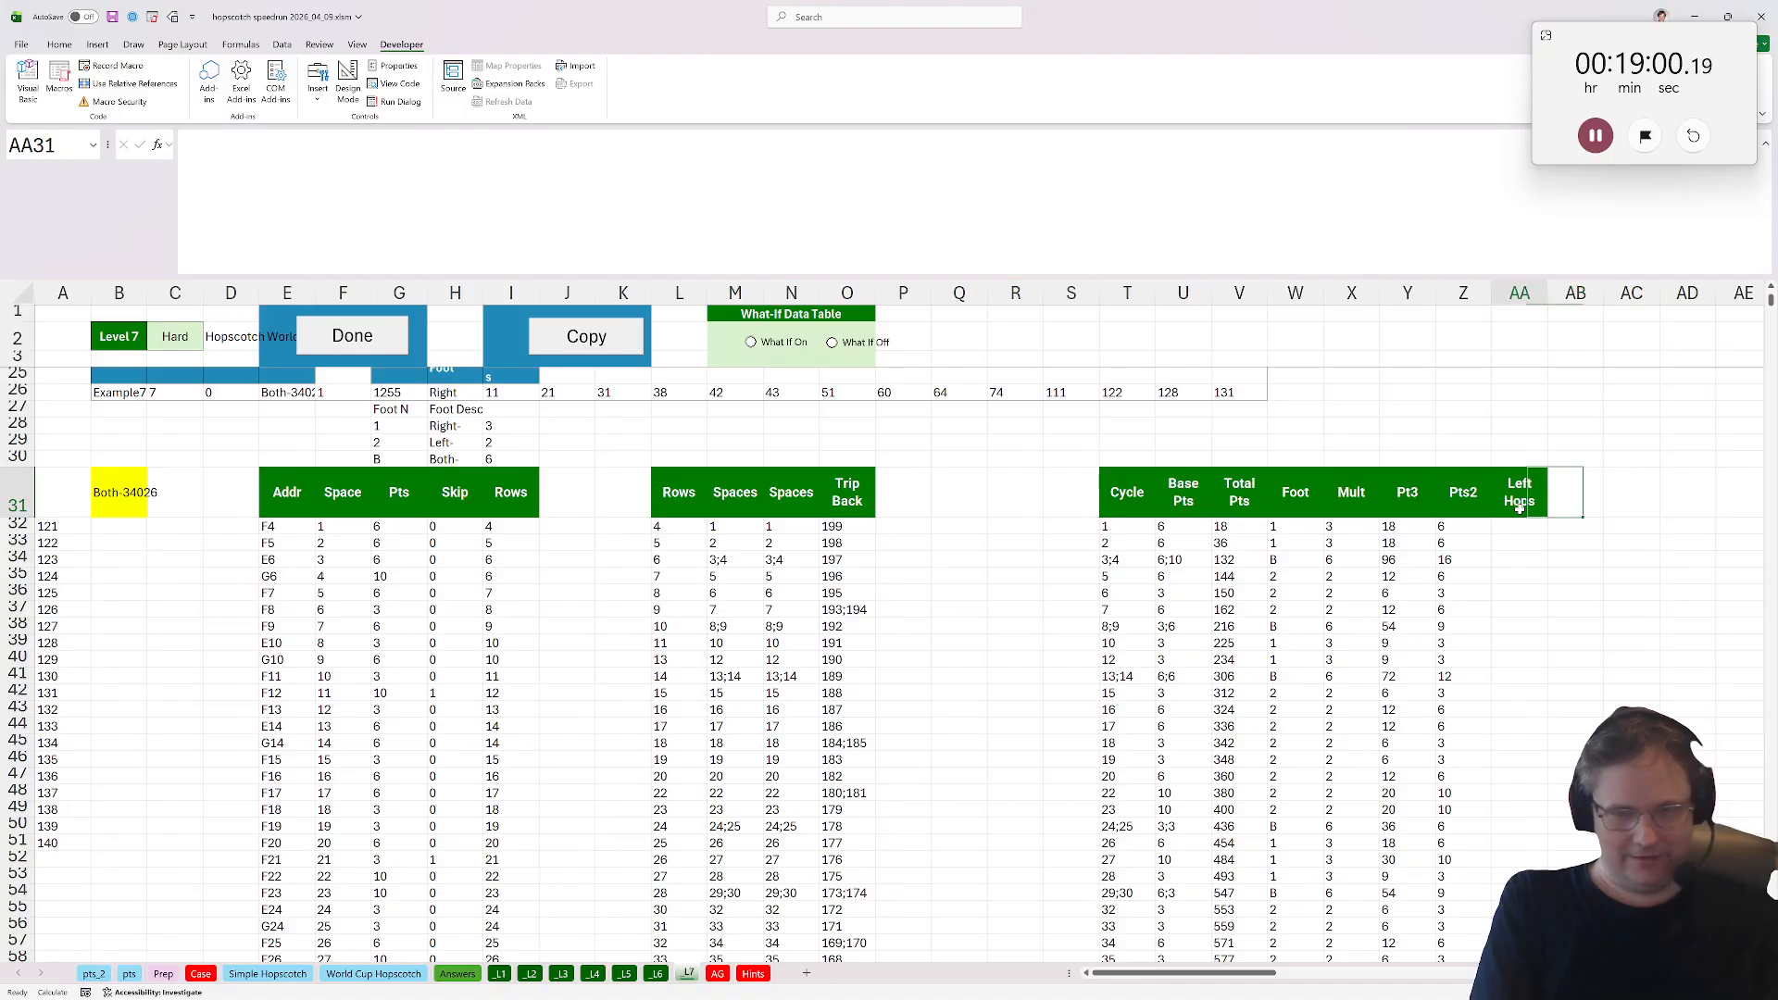
text(Foot)
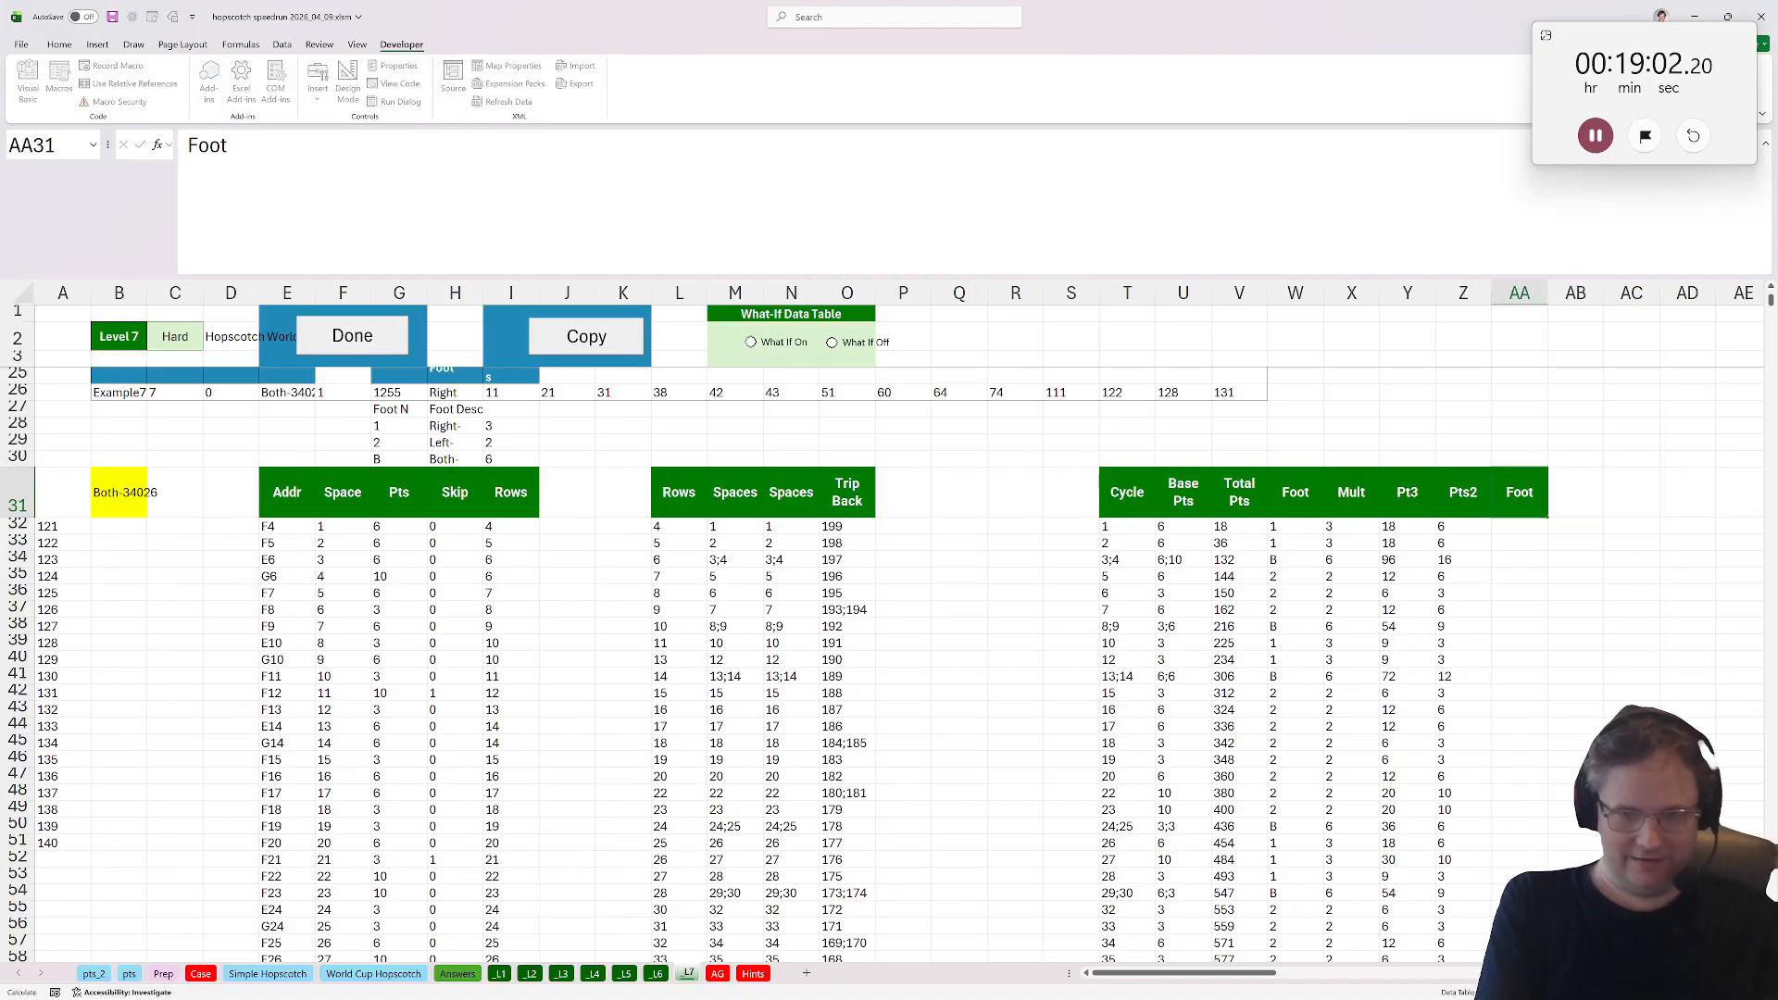
key(Return)
Enter an XLOOKUP in AA32 that converts the Foot code in W32 into its description from the foot lookup table at G28:H30.
text(=xloou)
text(up)
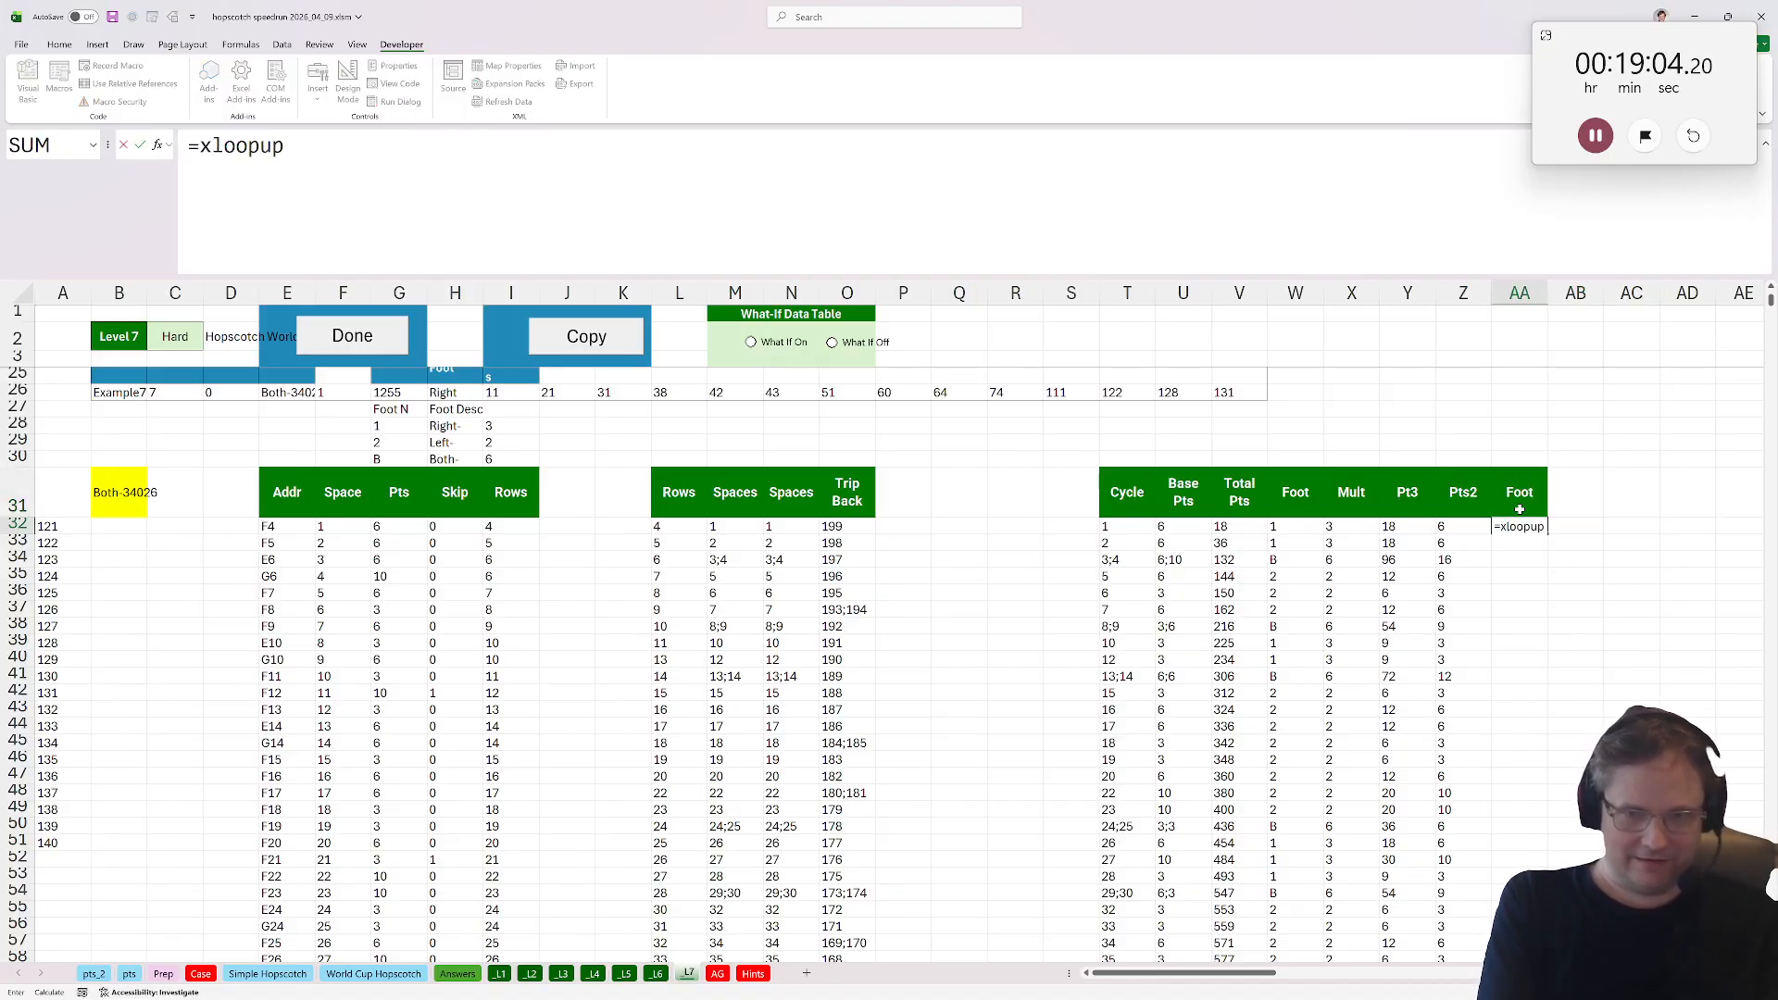
key(BackSpace)
key(BackSpace)
key(BackSpace)
text(kup()
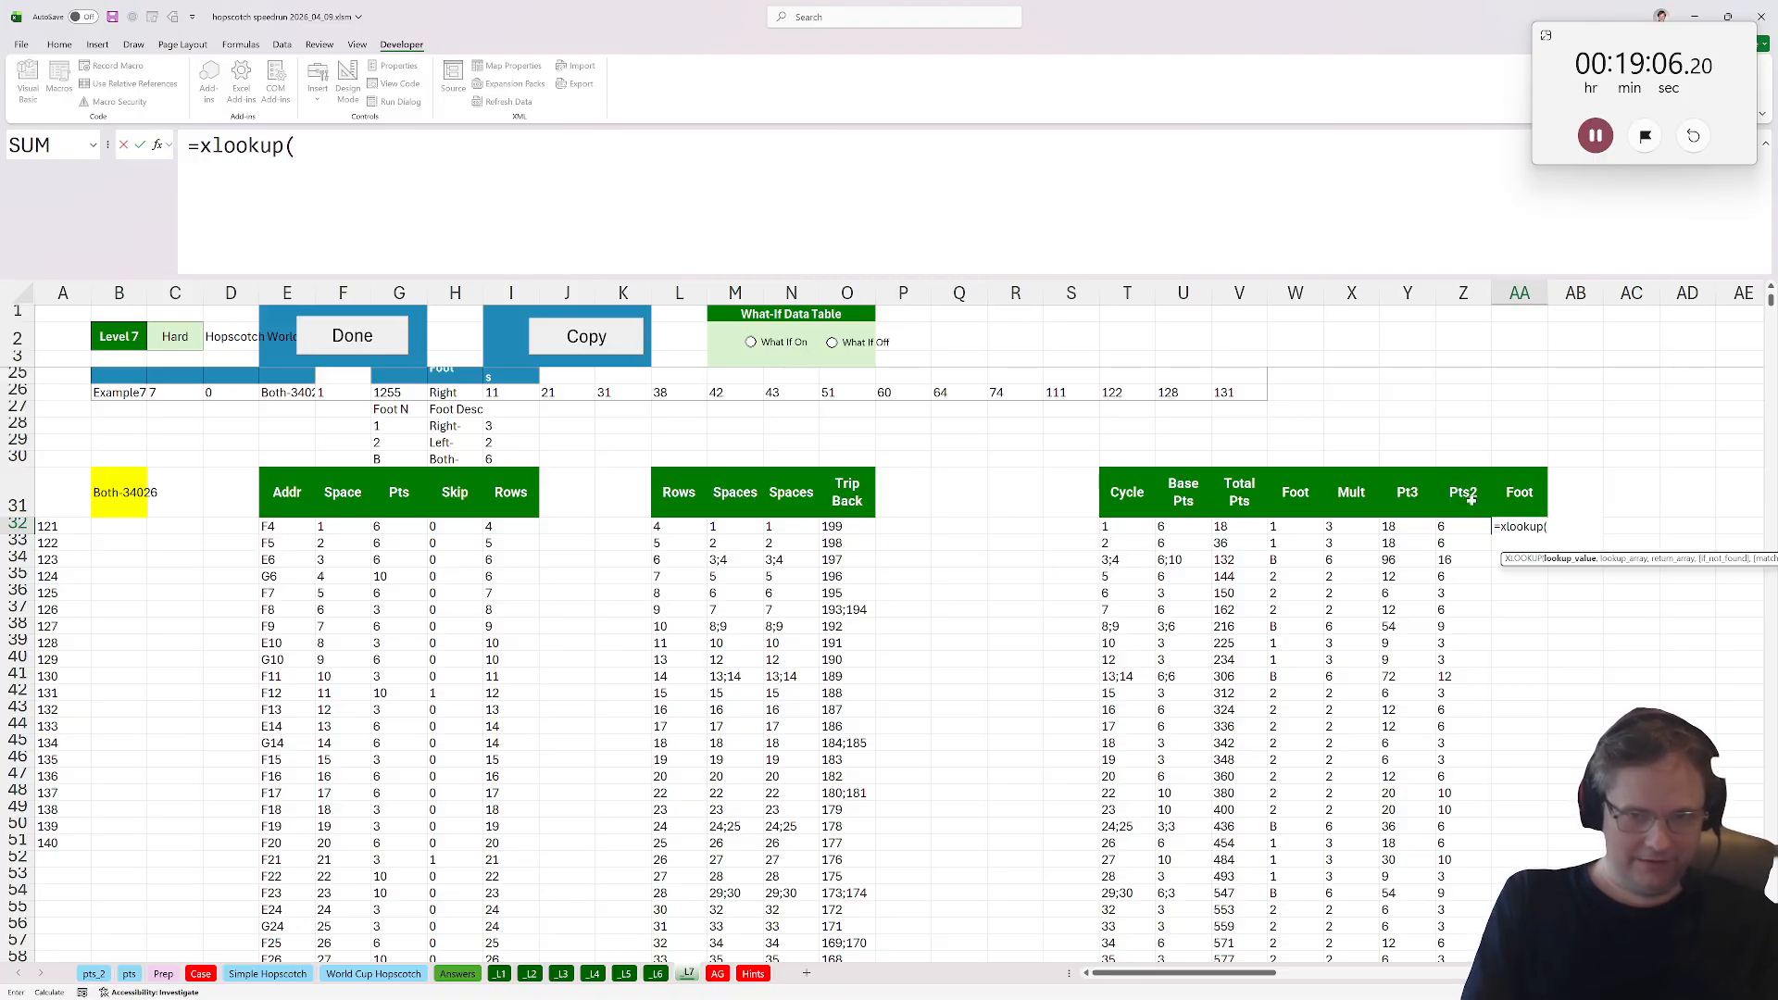
click(1286, 527)
text(,)
drag(398, 425, 446, 458)
key(F4)
text(,)
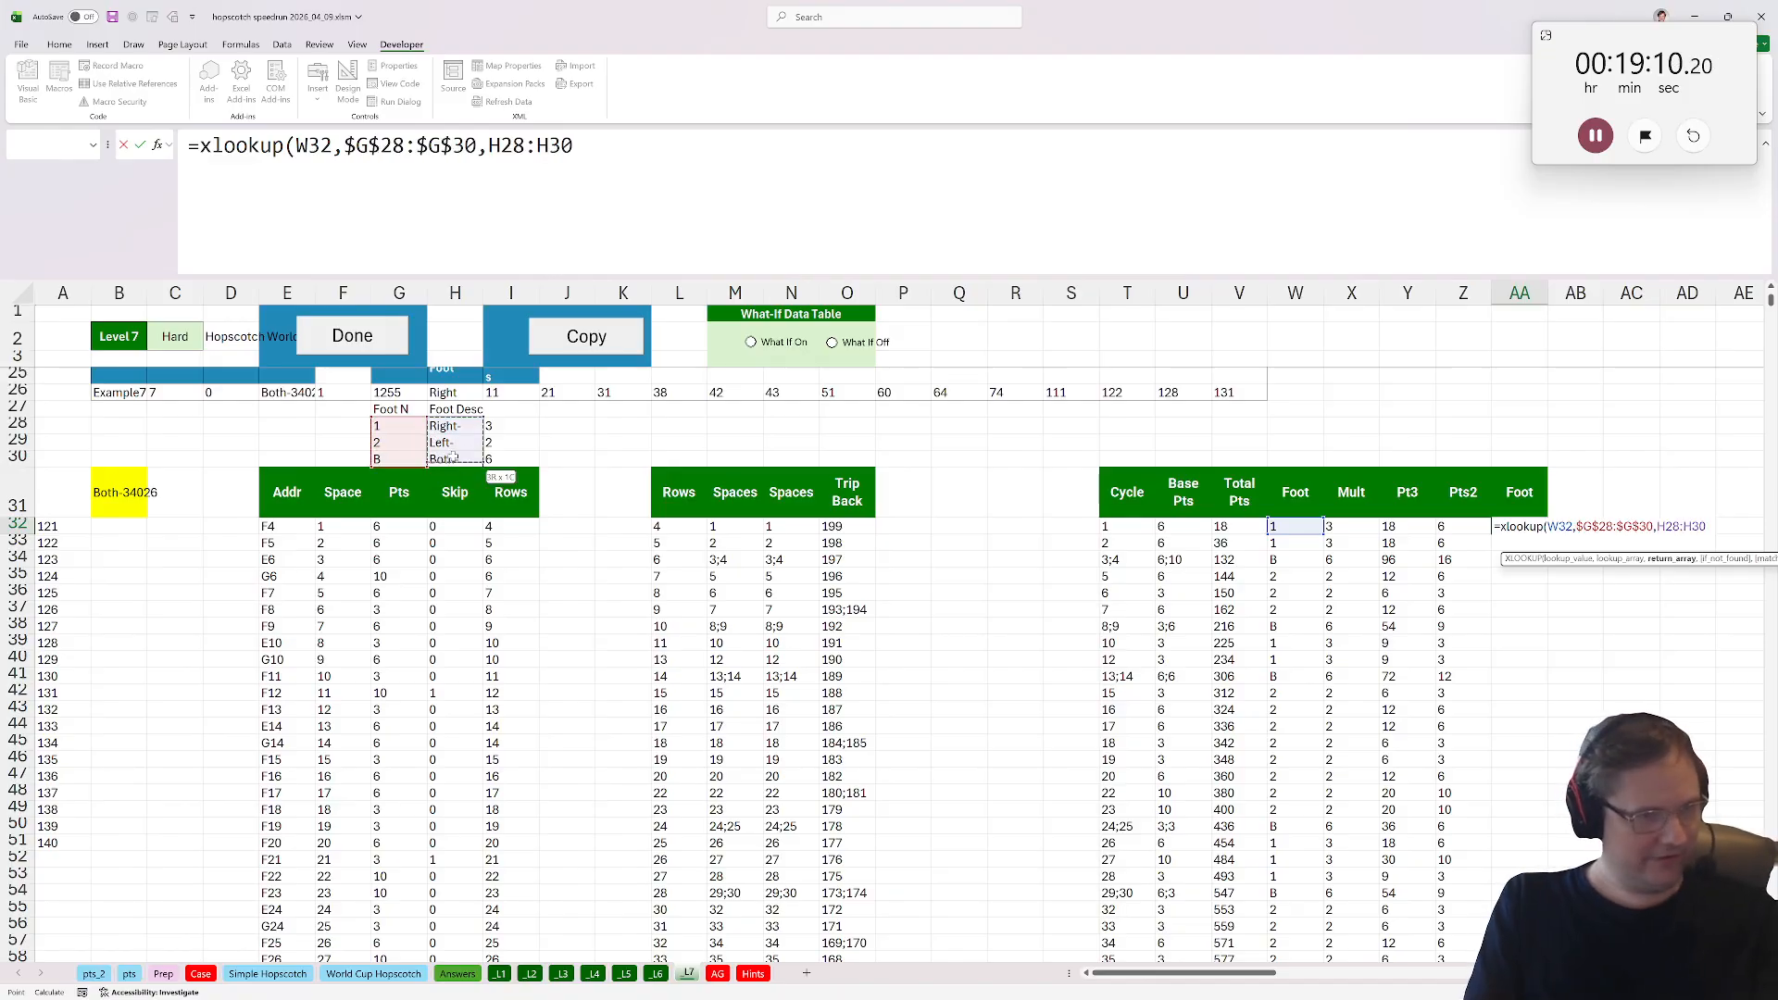
key(F4)
text())
key(Tab)
key(Right)
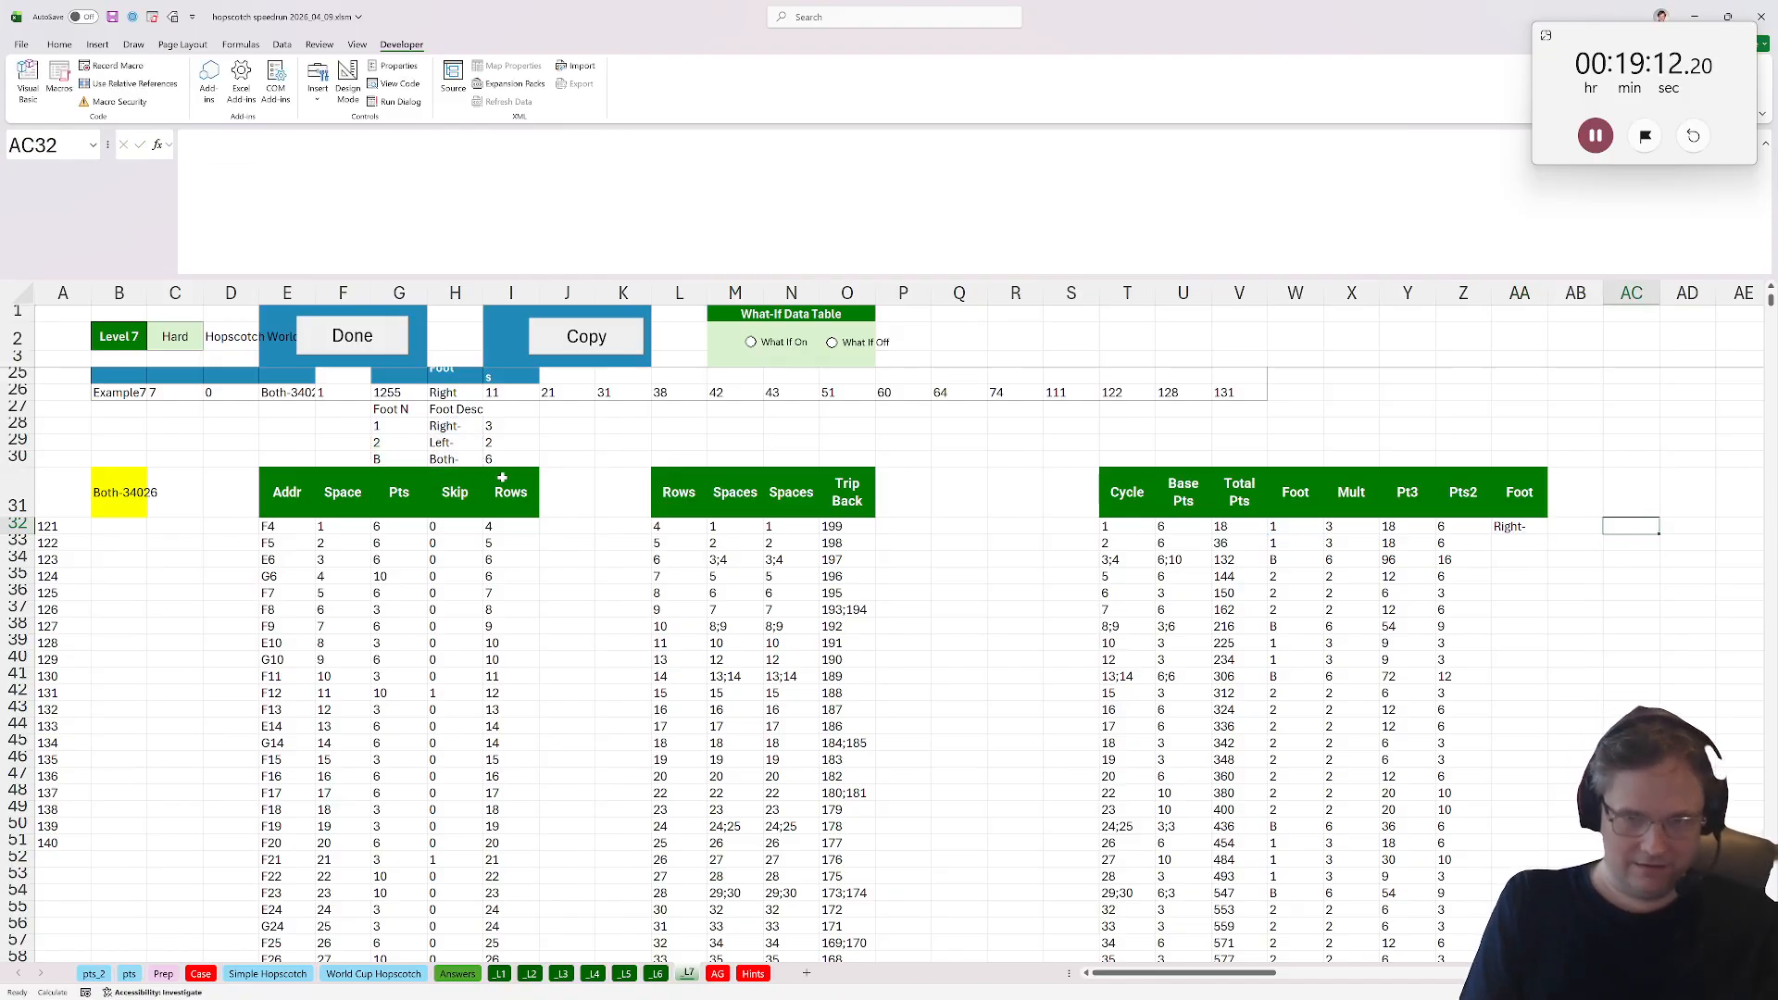
Add the header Left Foot in AB31 and enter =IF(AA32="Left-",1,0) in AB32.
key(Up)
key(Left)
text(Left Foot)
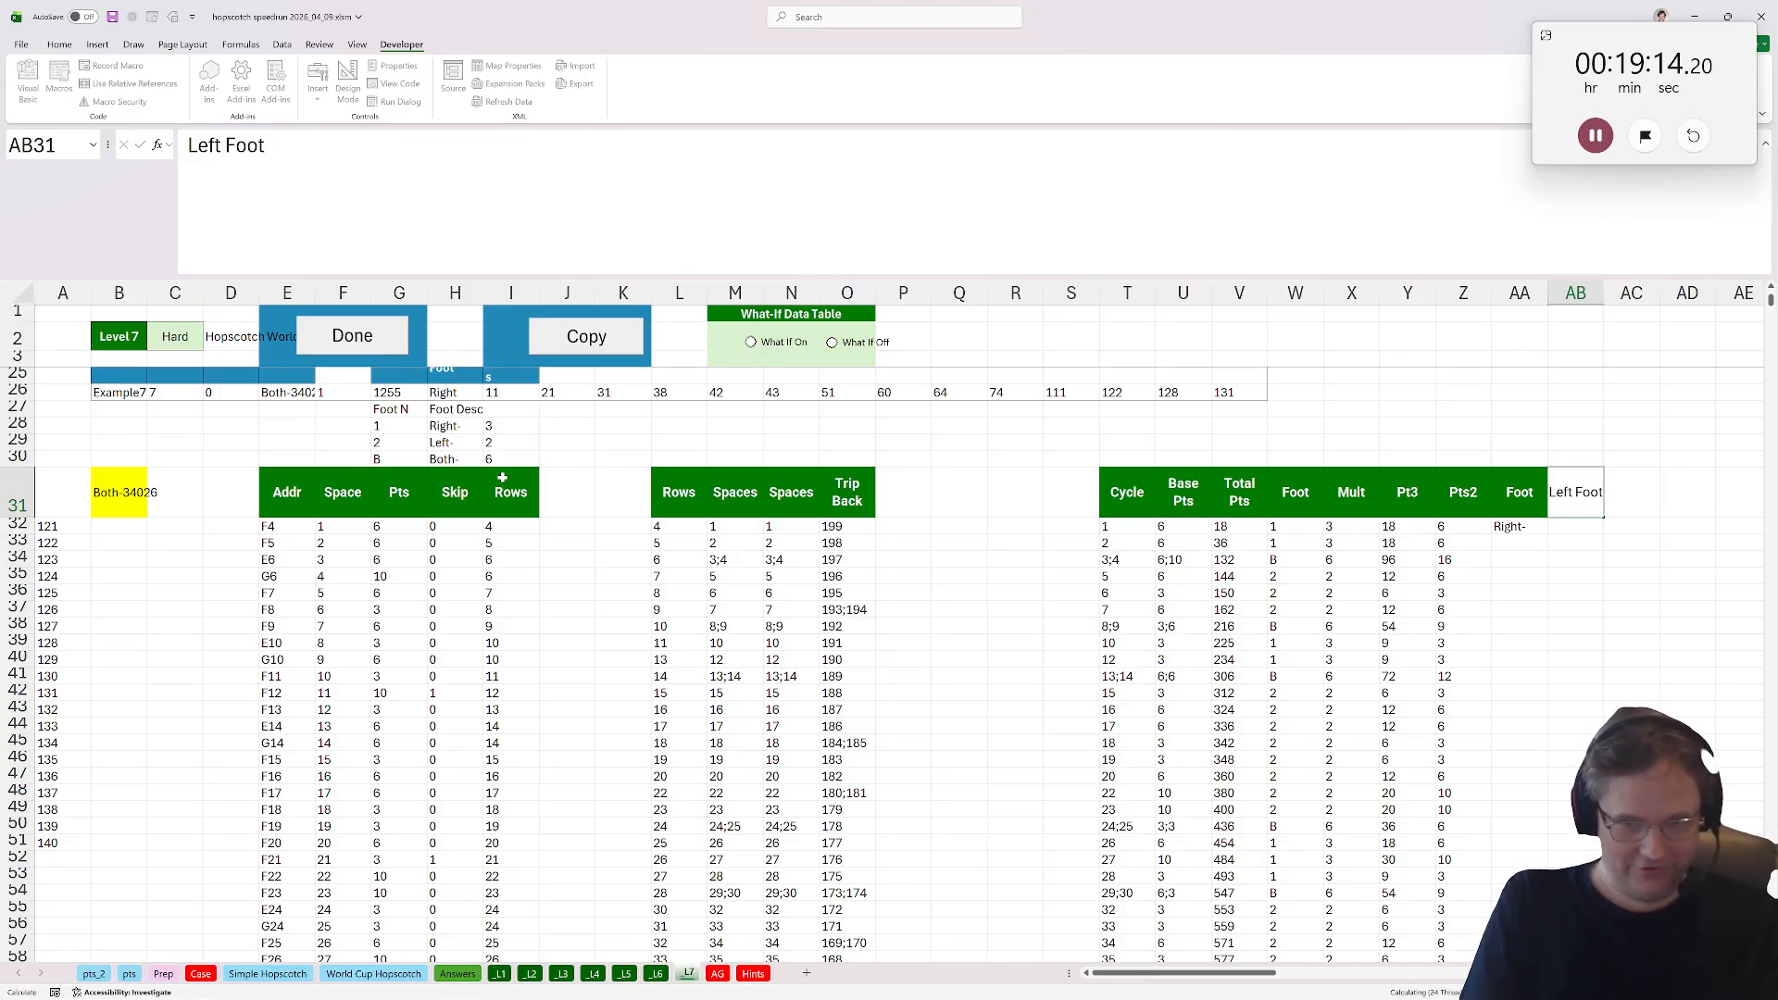
key(Return)
text(=if(left)
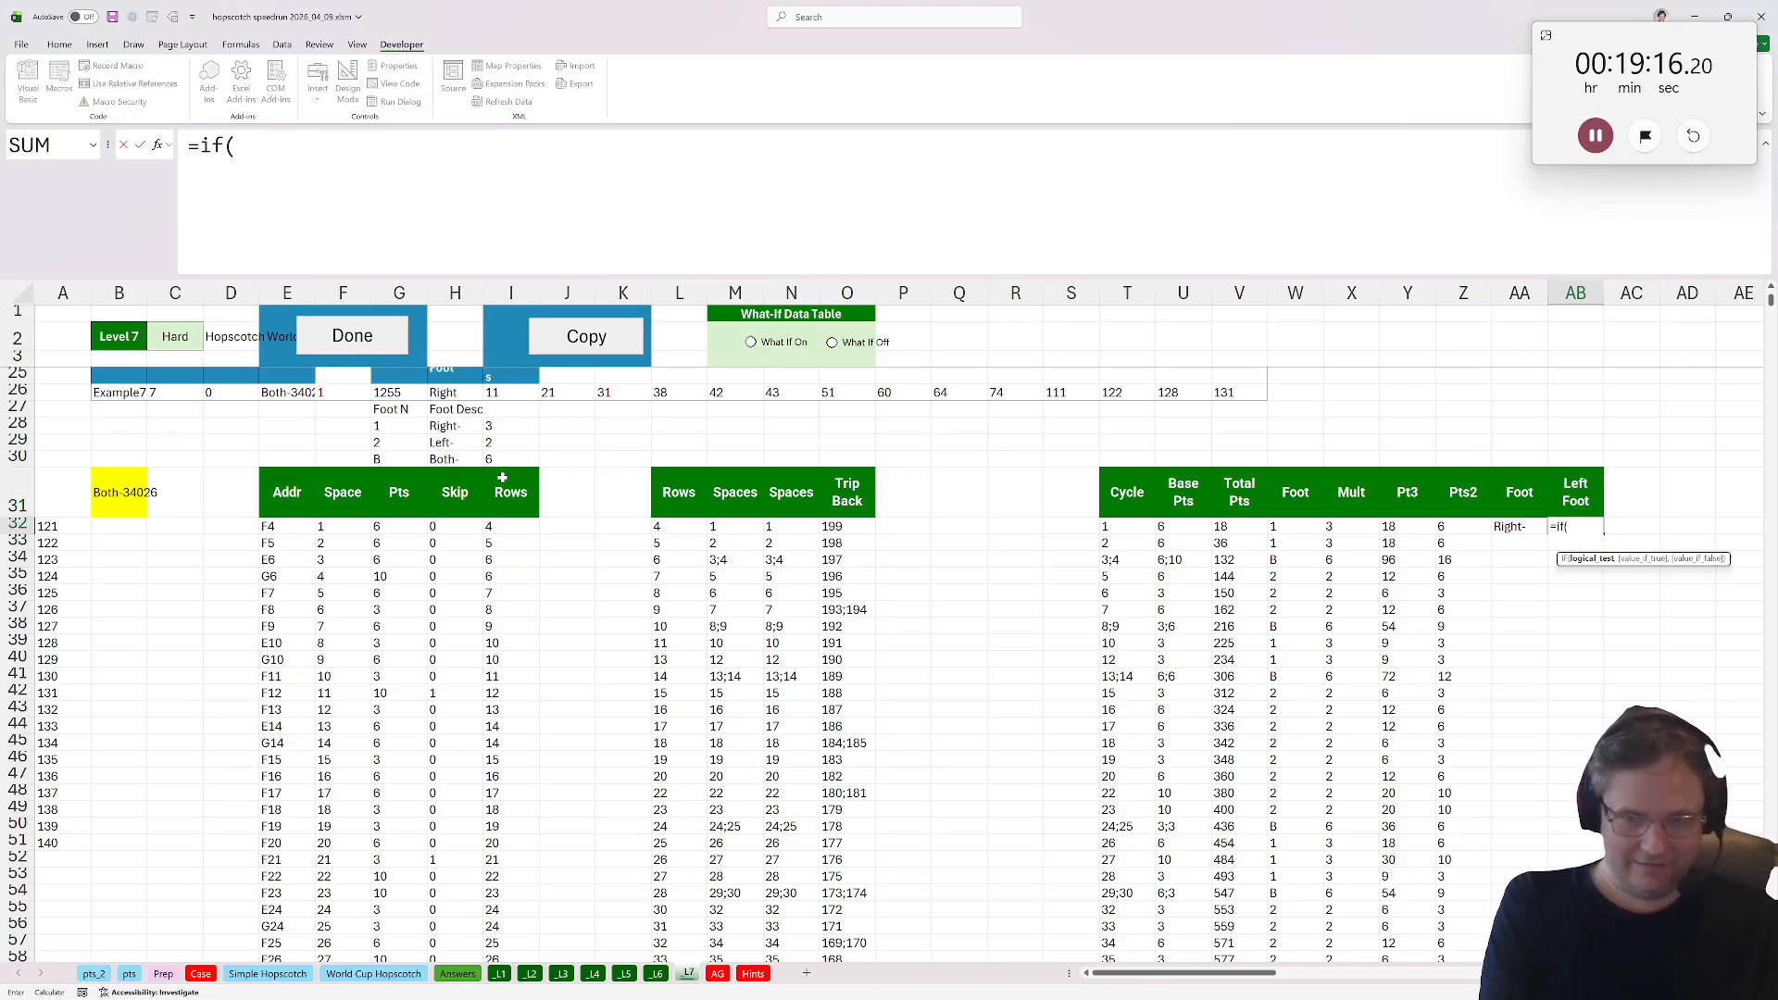
key(BackSpace)
key(BackSpace)
key(BackSpace)
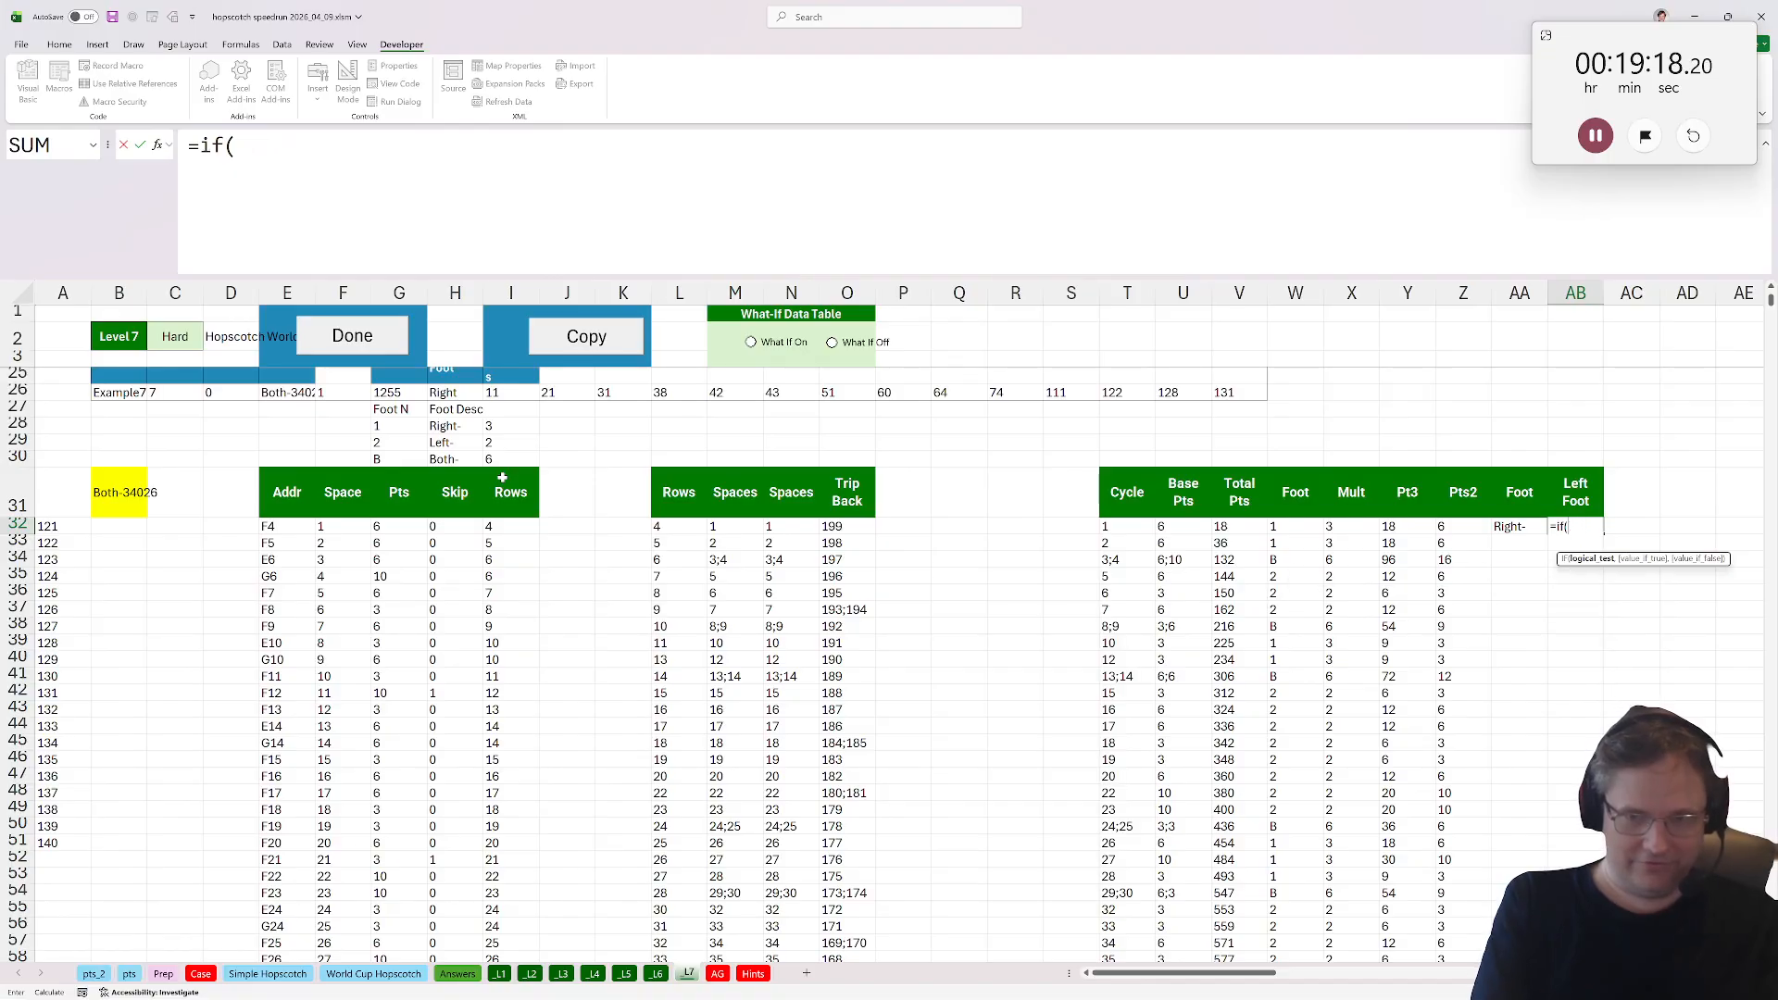
click(1505, 526)
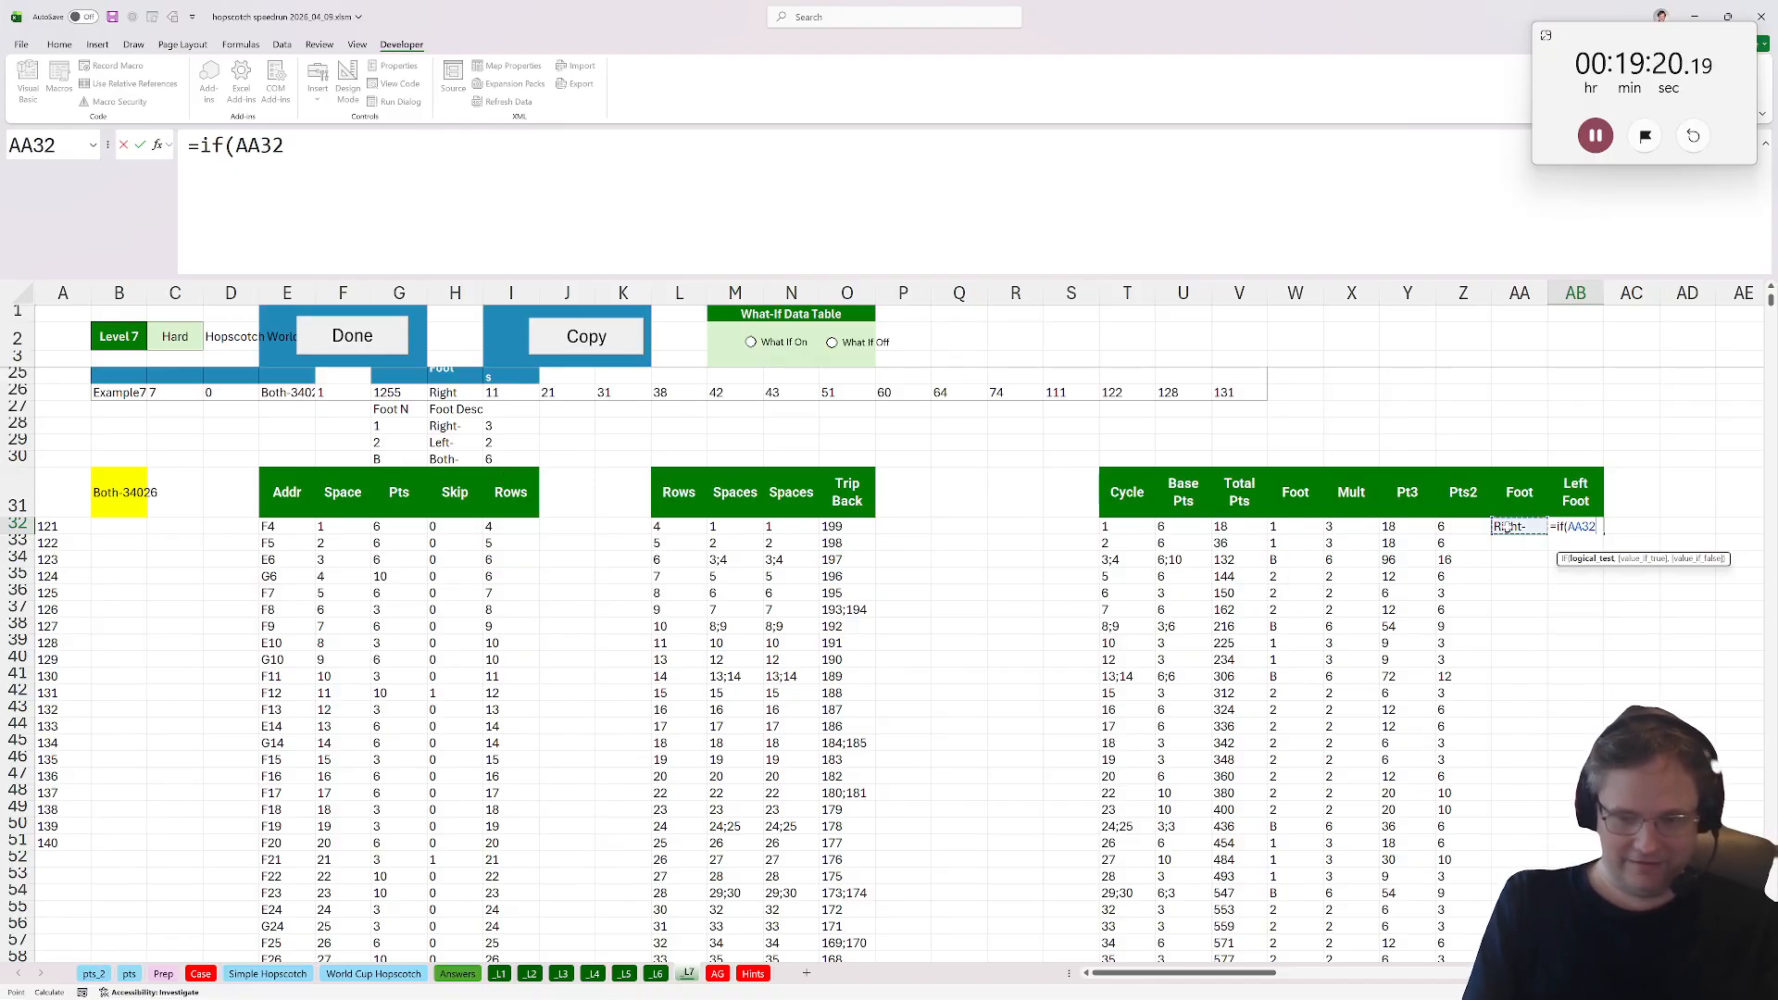
text(="L)
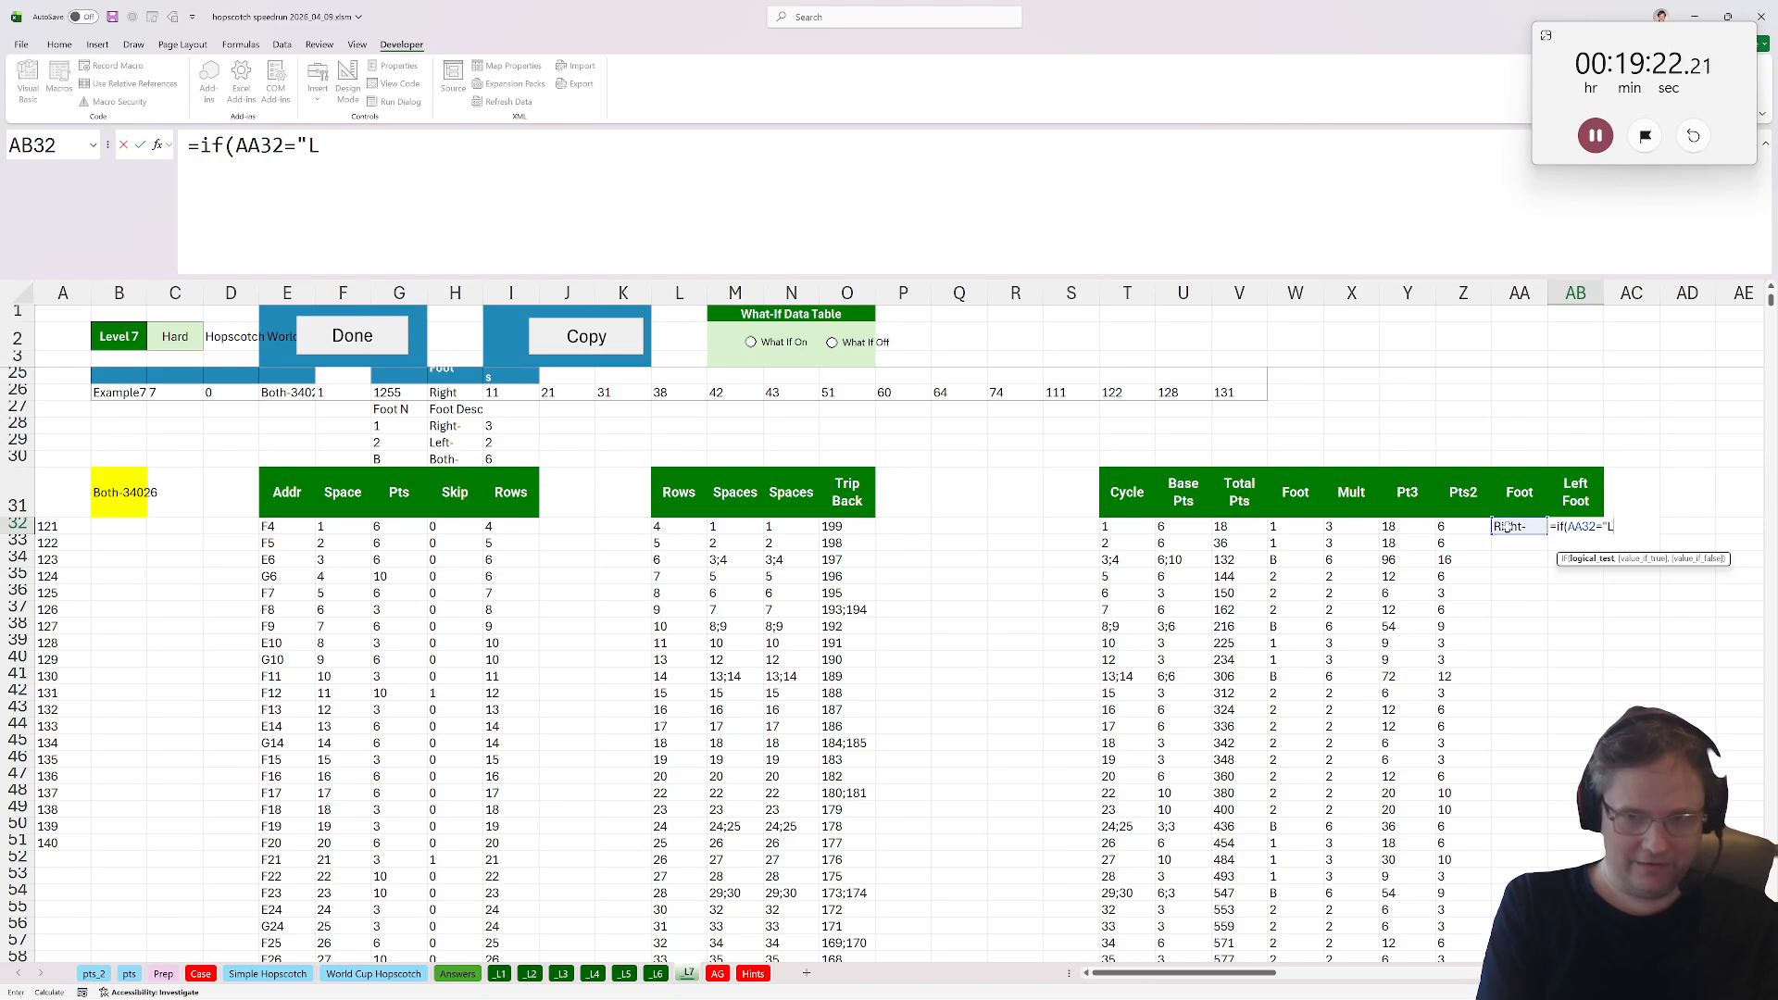
text(eft-",1,0))
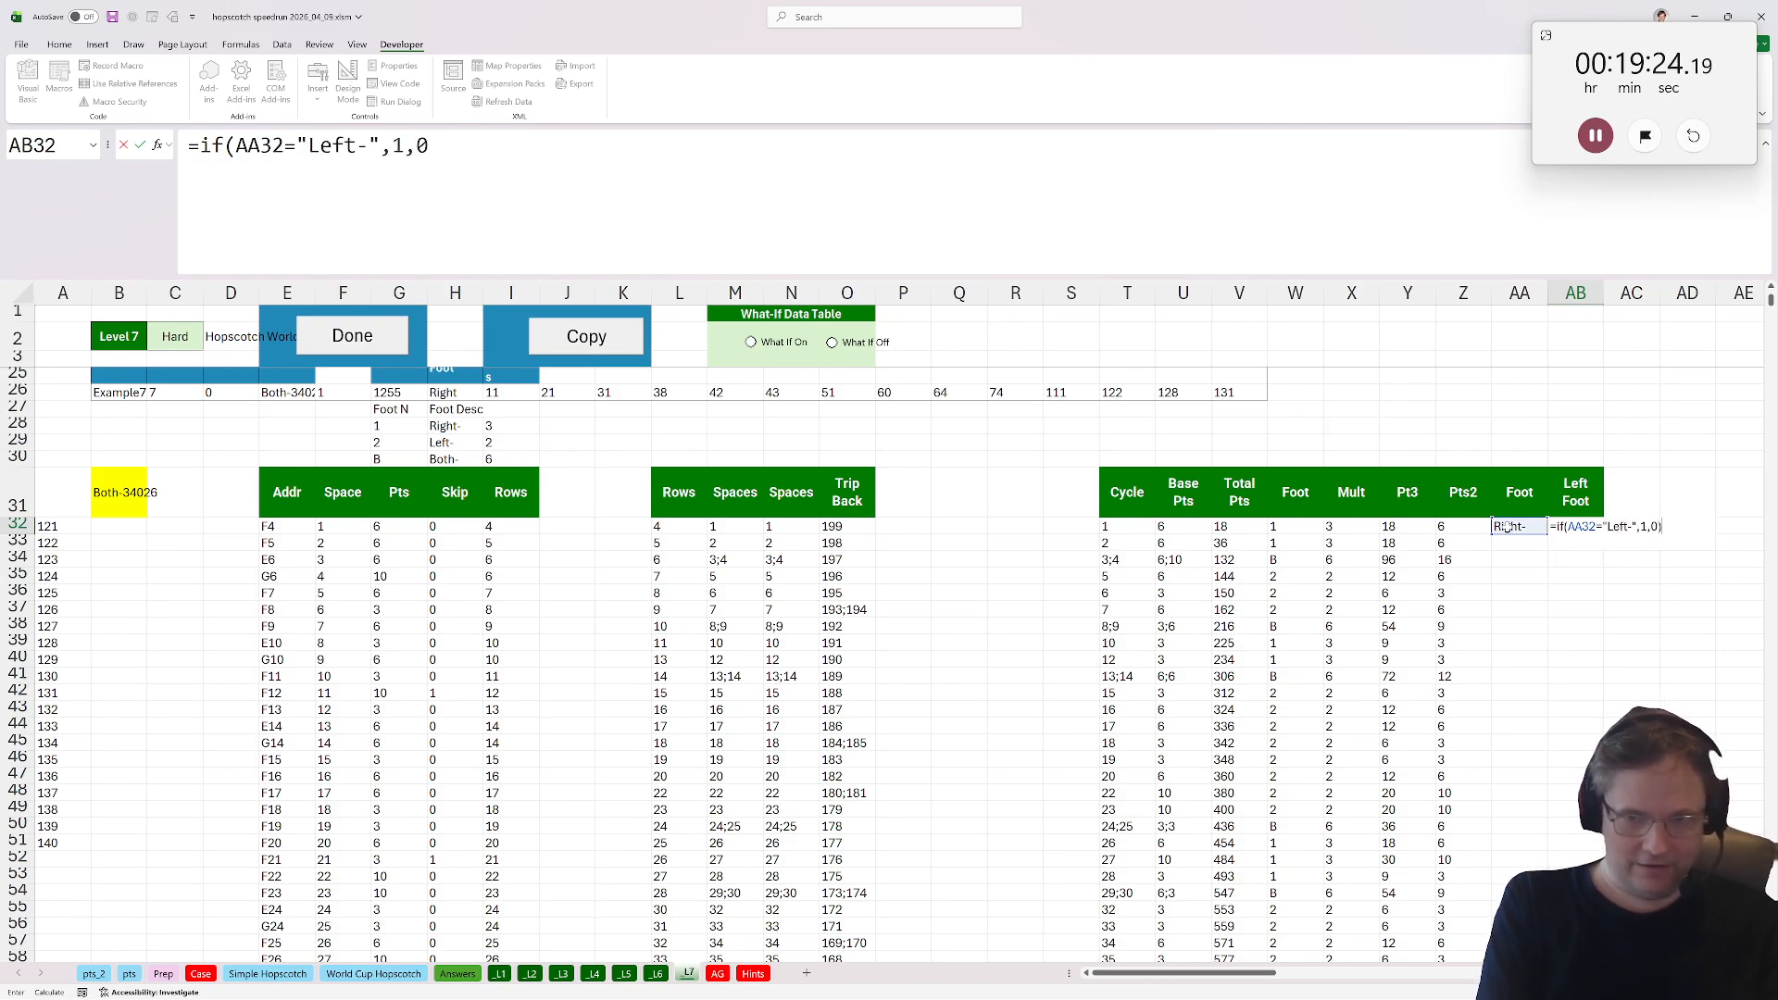
key(ctrl+Return)
Fill the Foot and Left Foot formulas down the whole table.
click(1542, 561)
drag(1518, 526, 1579, 526)
double_click(1603, 533)
click(1340, 546)
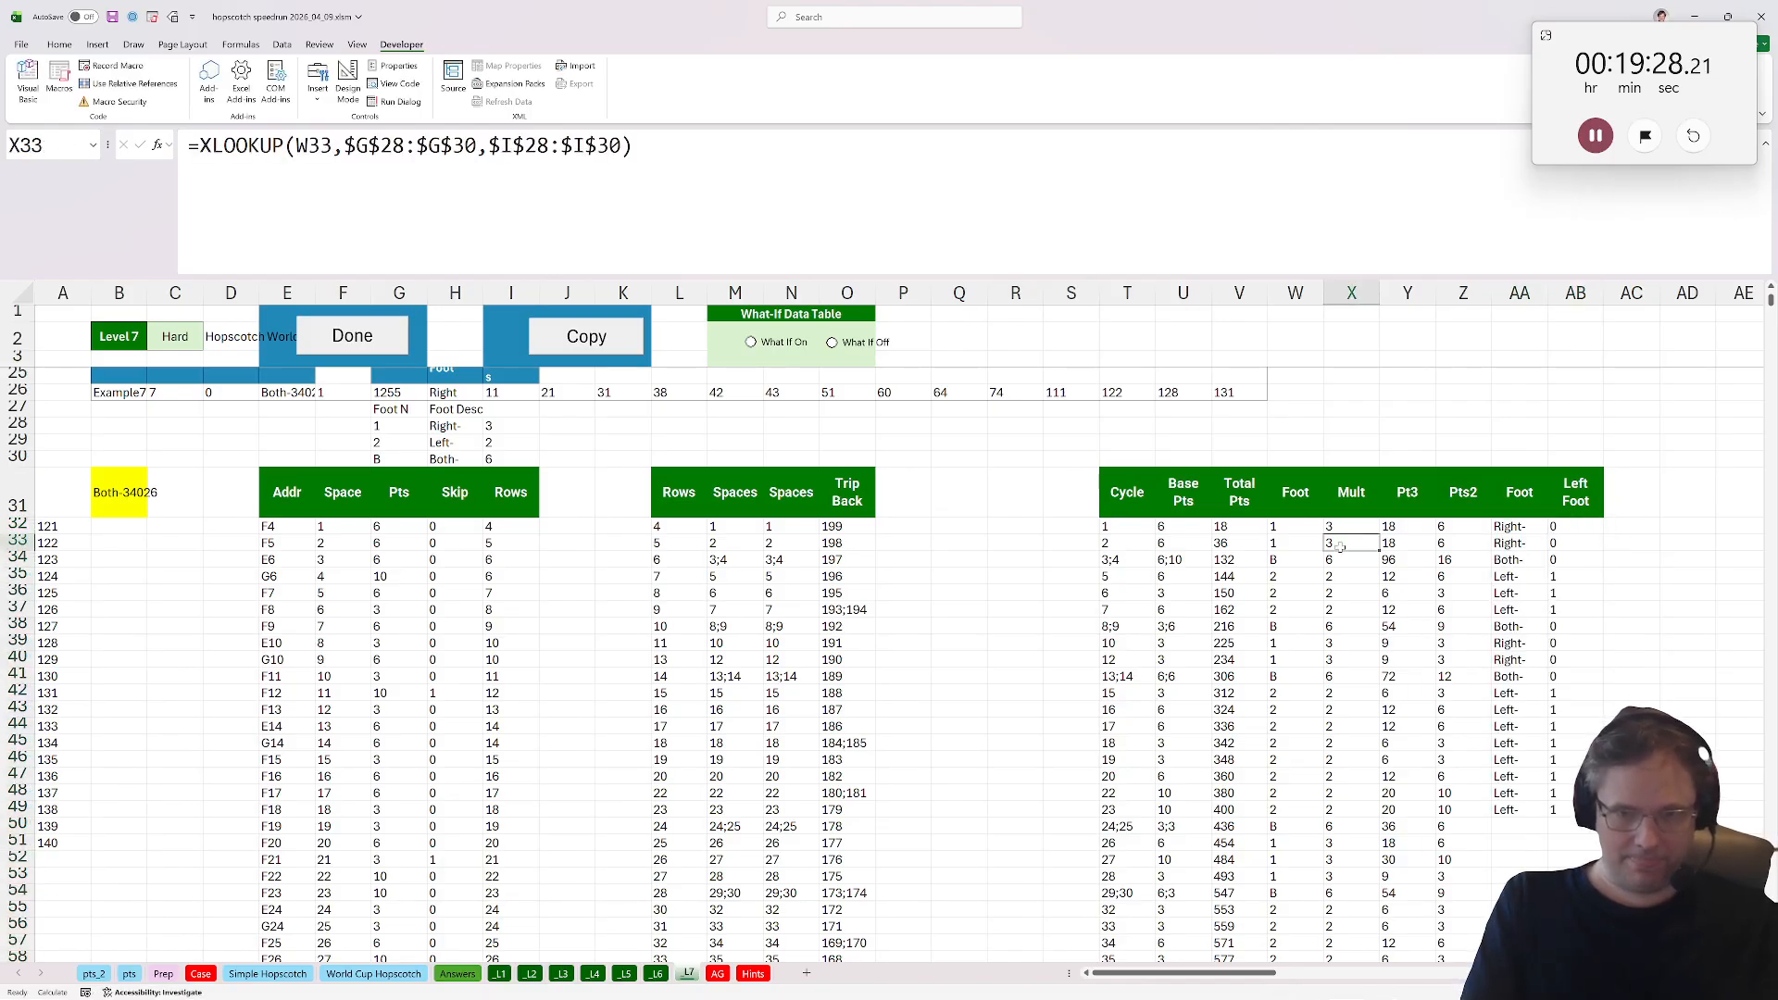
Add the header Total in AC31 and enter the running sum =SUM(AB32:AB$32) in AC32.
click(226, 477)
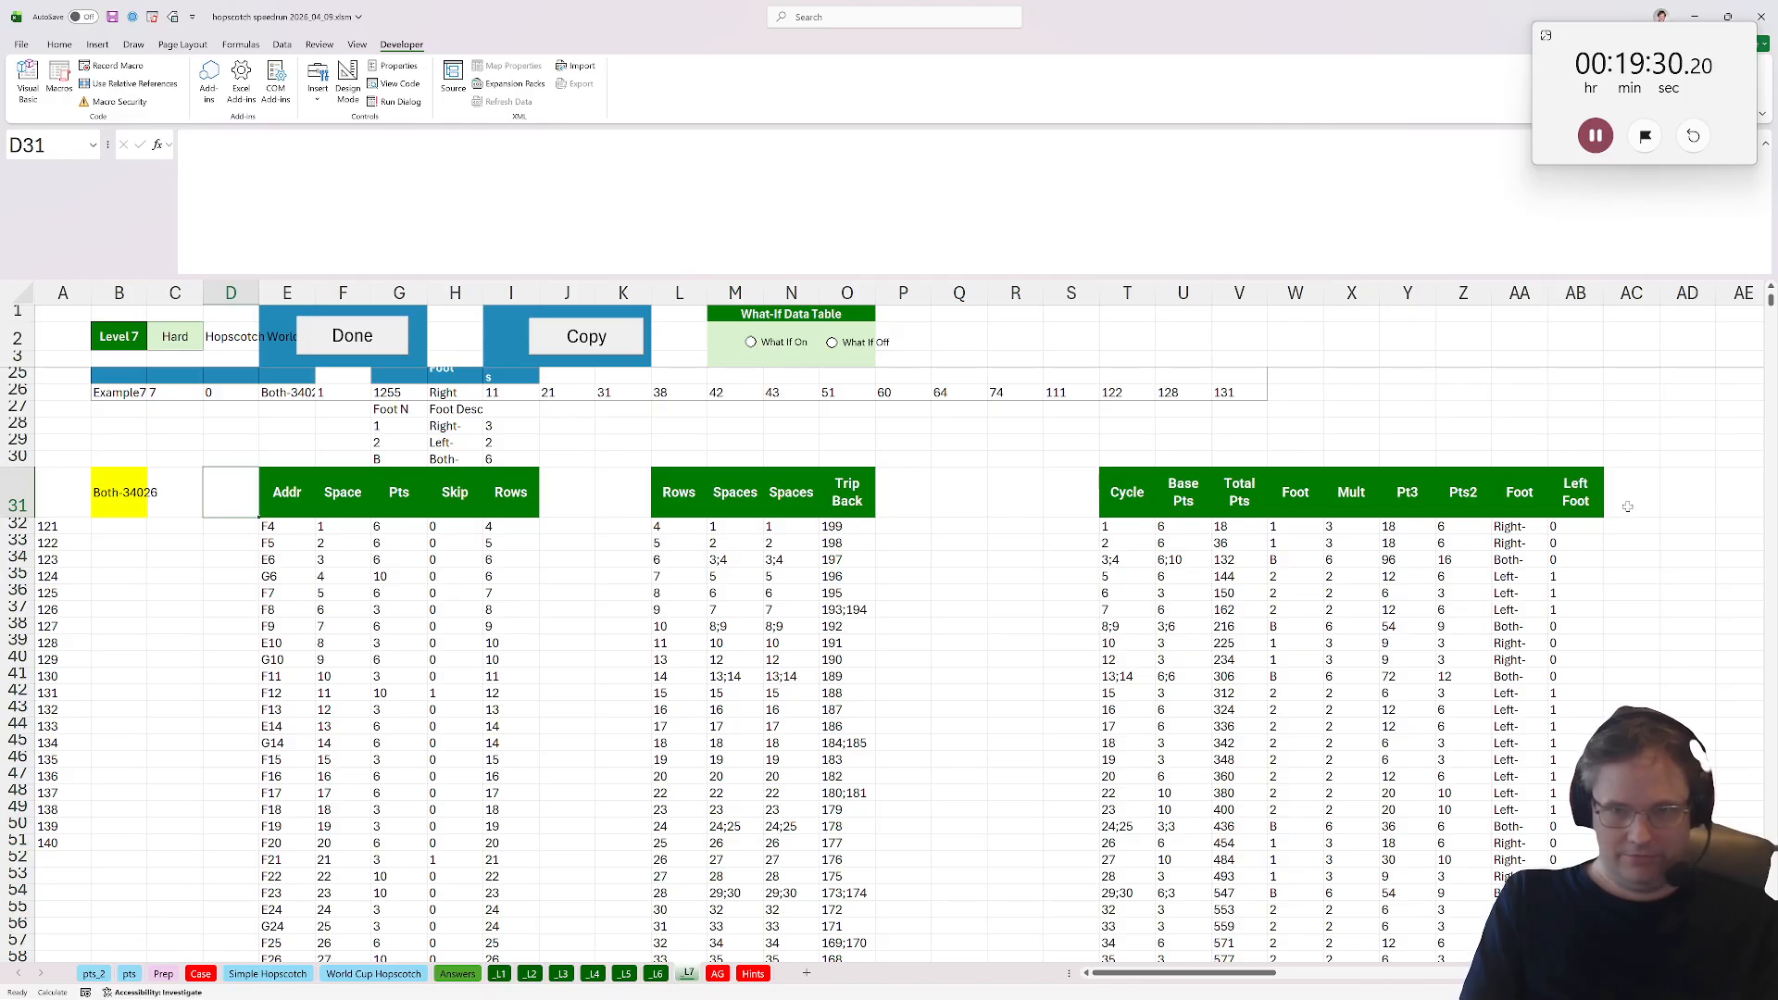
click(1630, 504)
text(Total)
key(Return)
text(=)
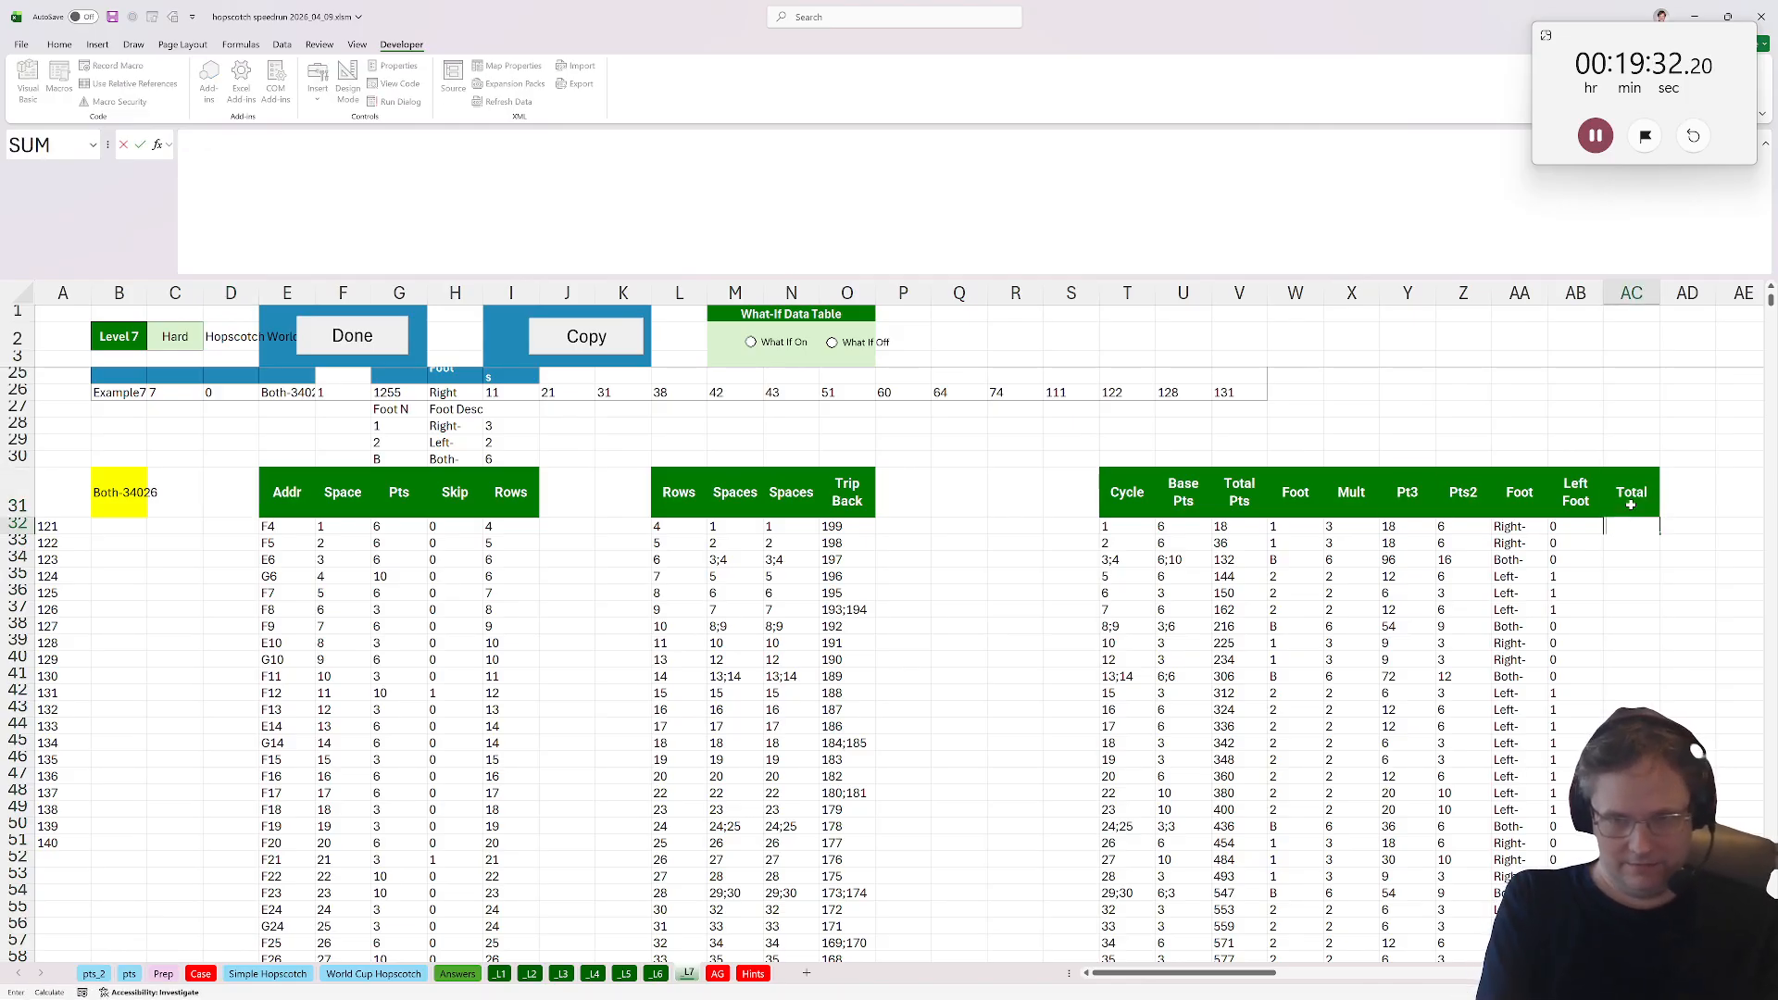
text(sum()
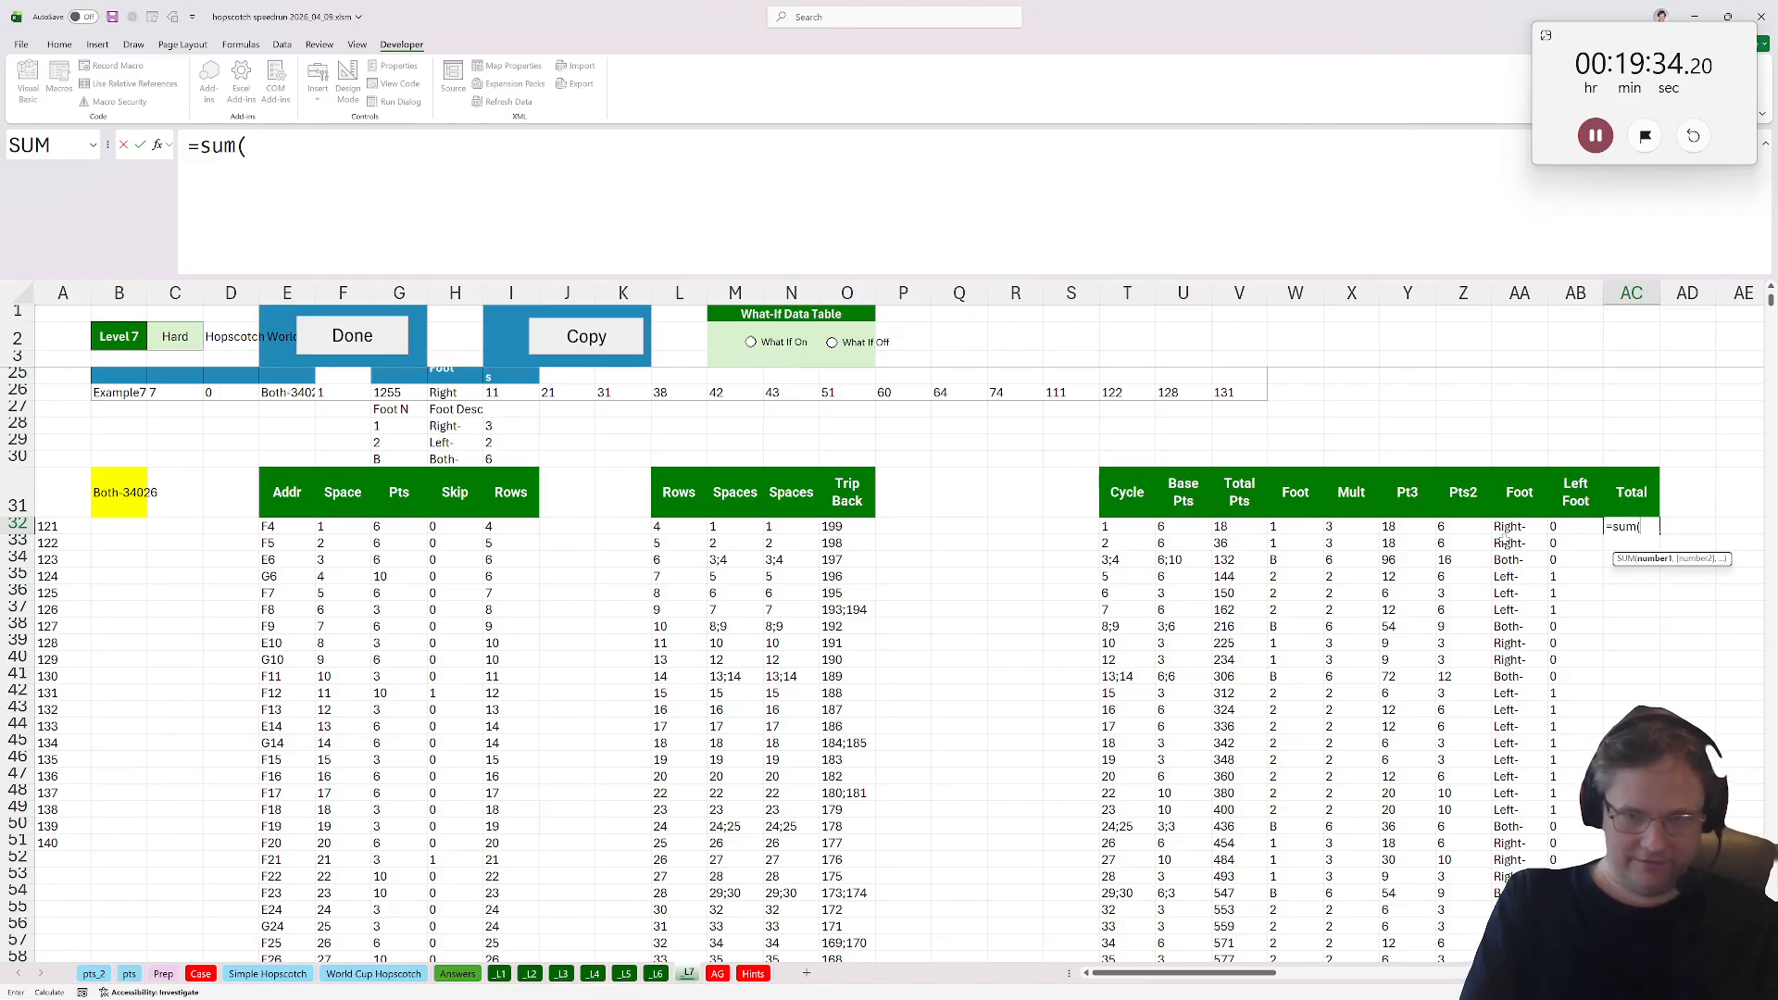
click(1574, 525)
click(306, 145)
text(:A)
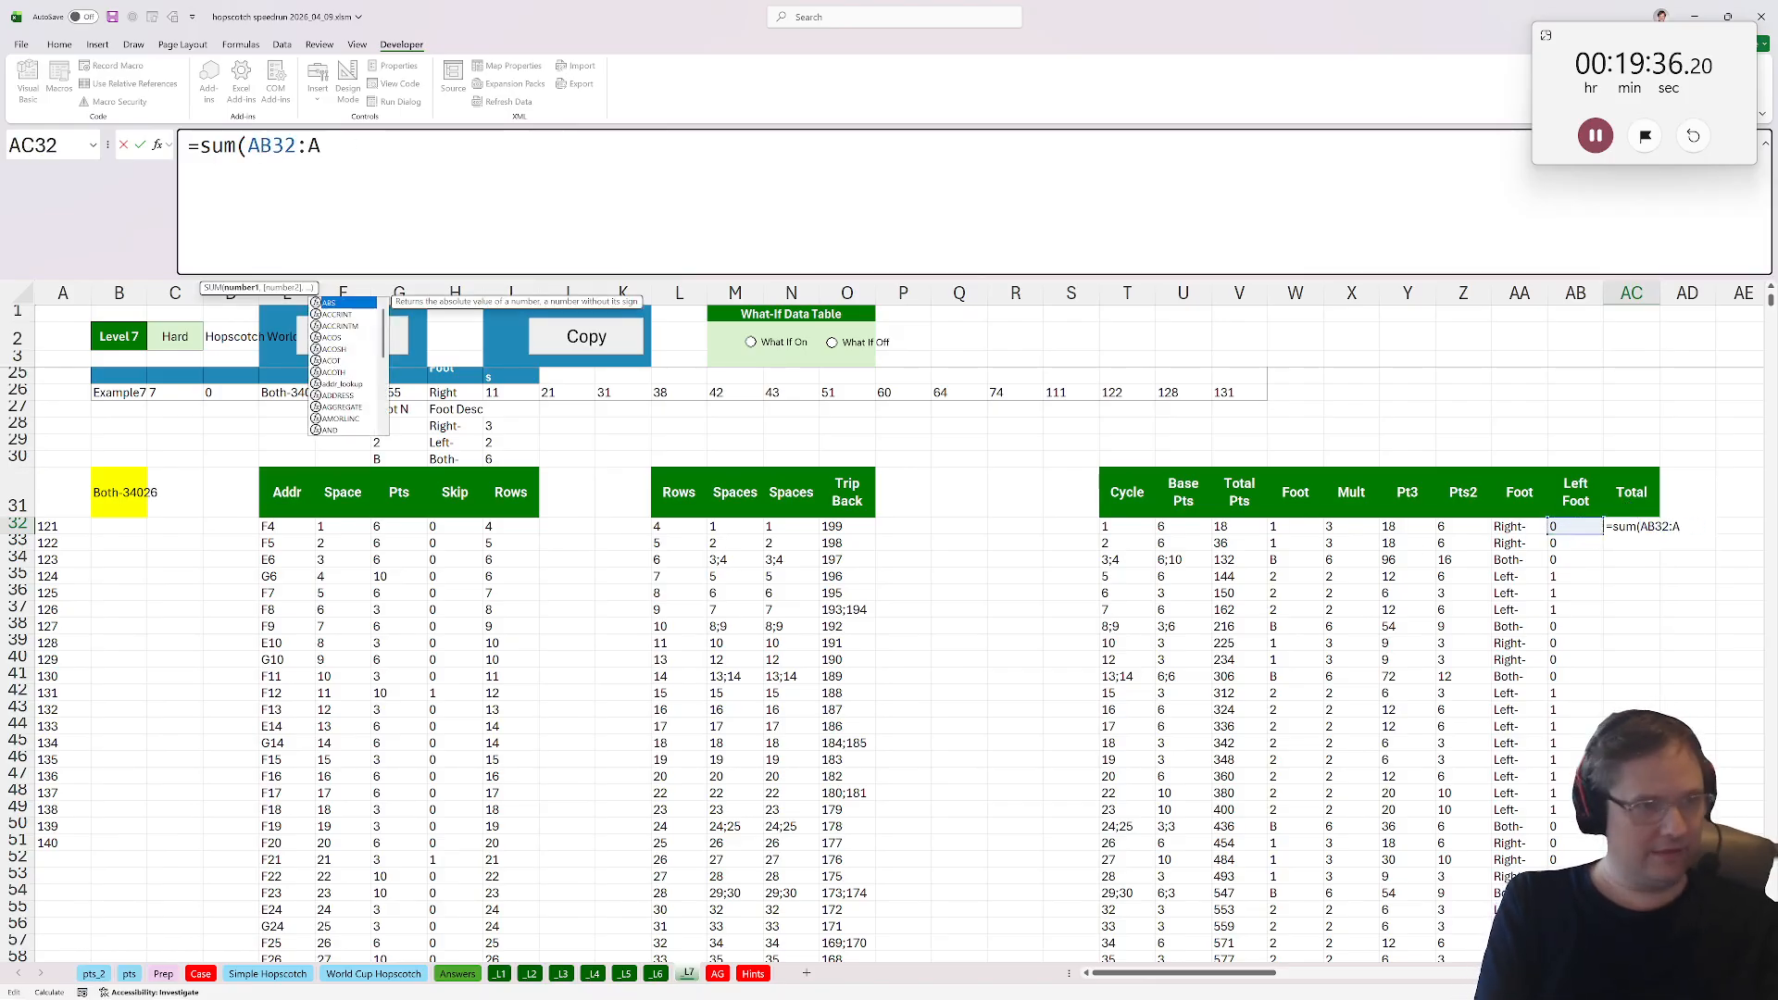
text(B$32)
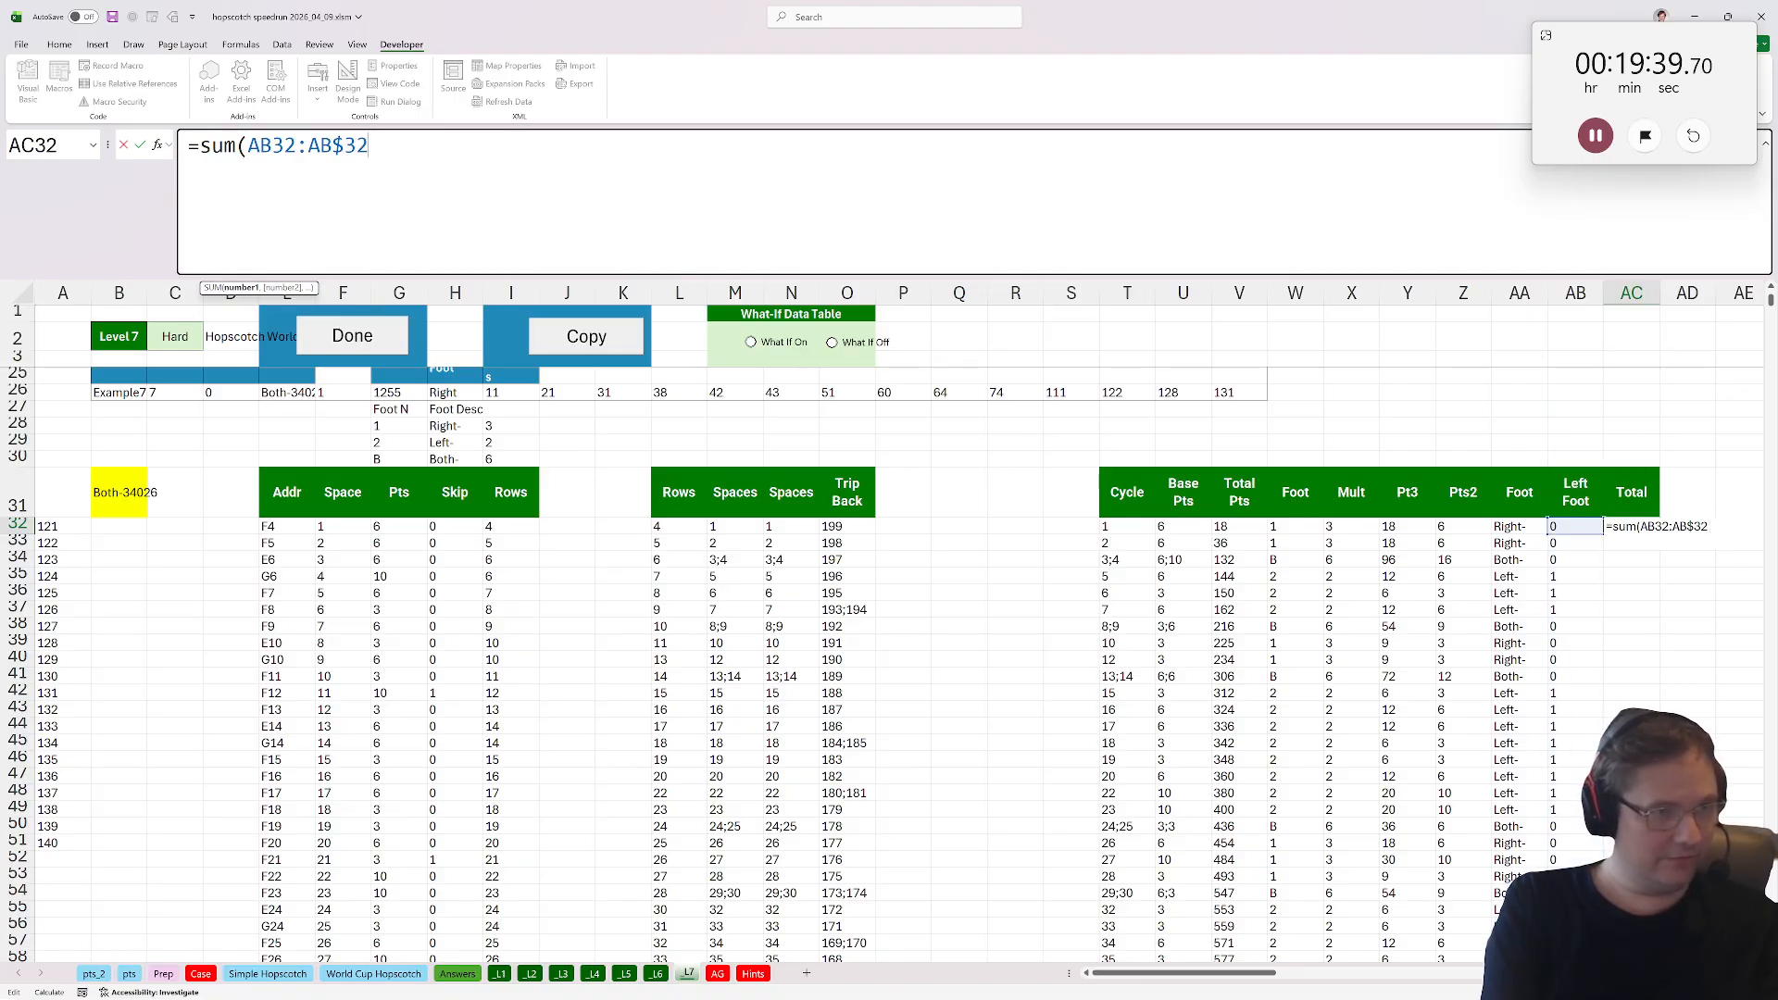
key(ctrl+Return)
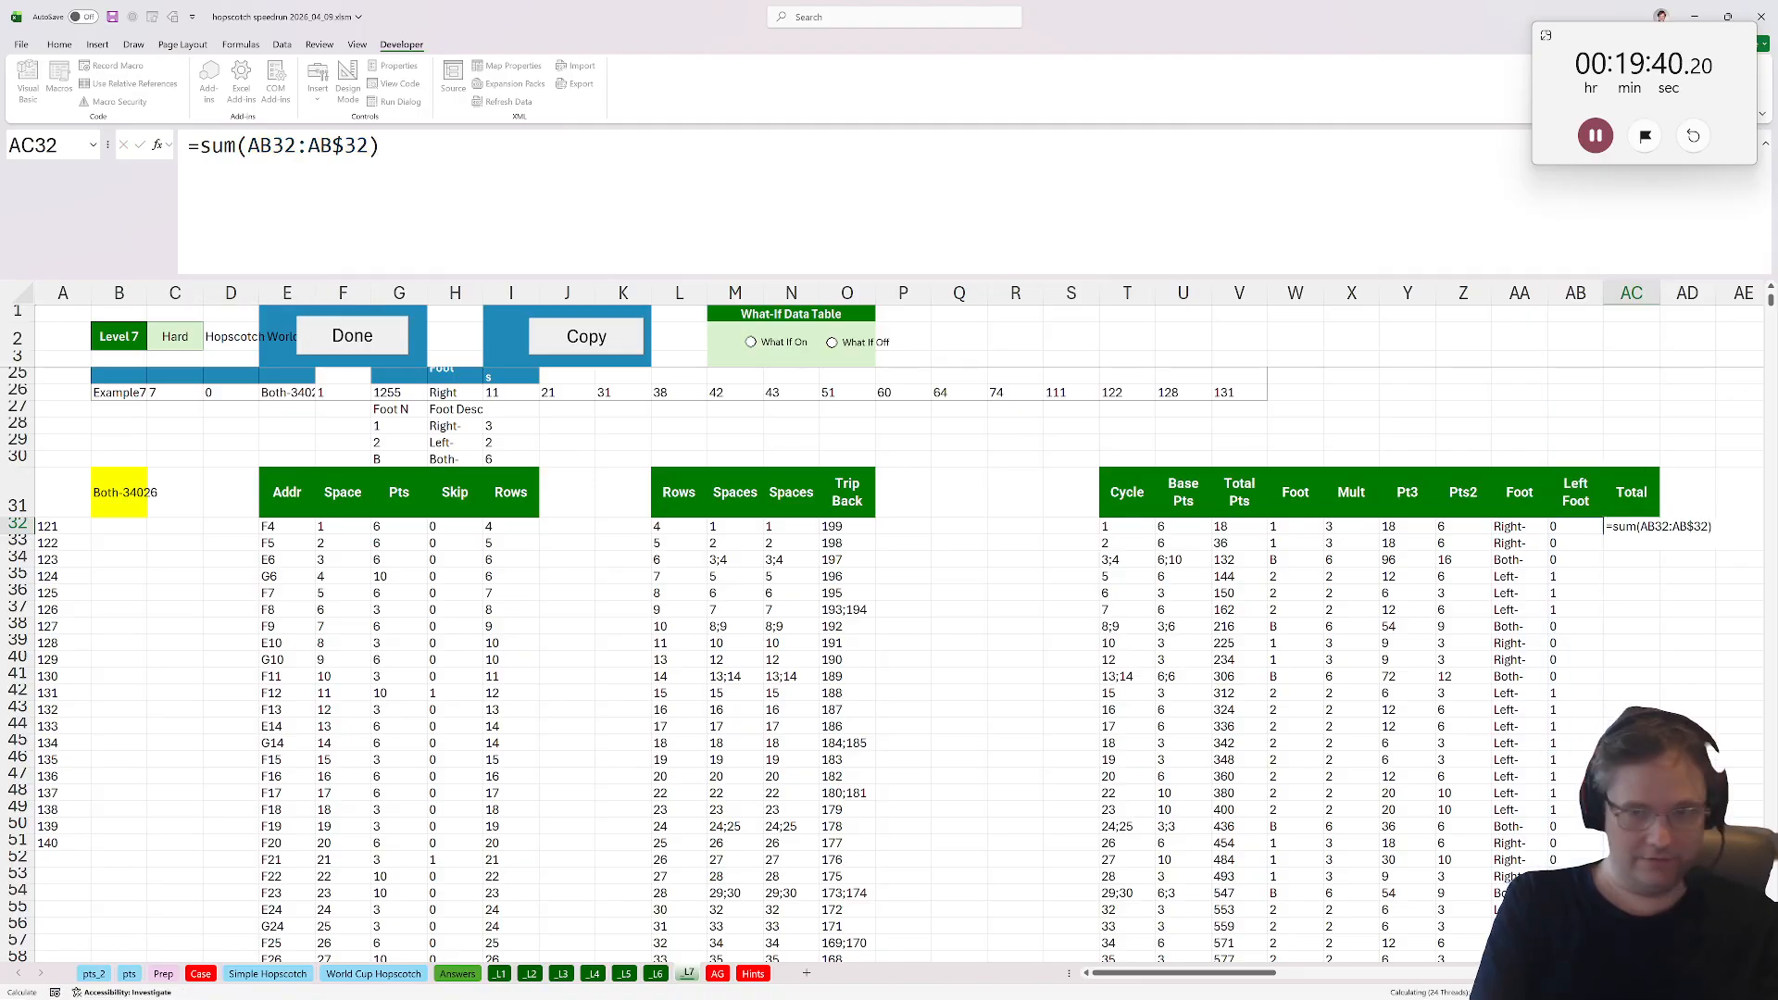
Fill the running Total formula down the column.
click(1353, 560)
click(1633, 526)
double_click(1657, 536)
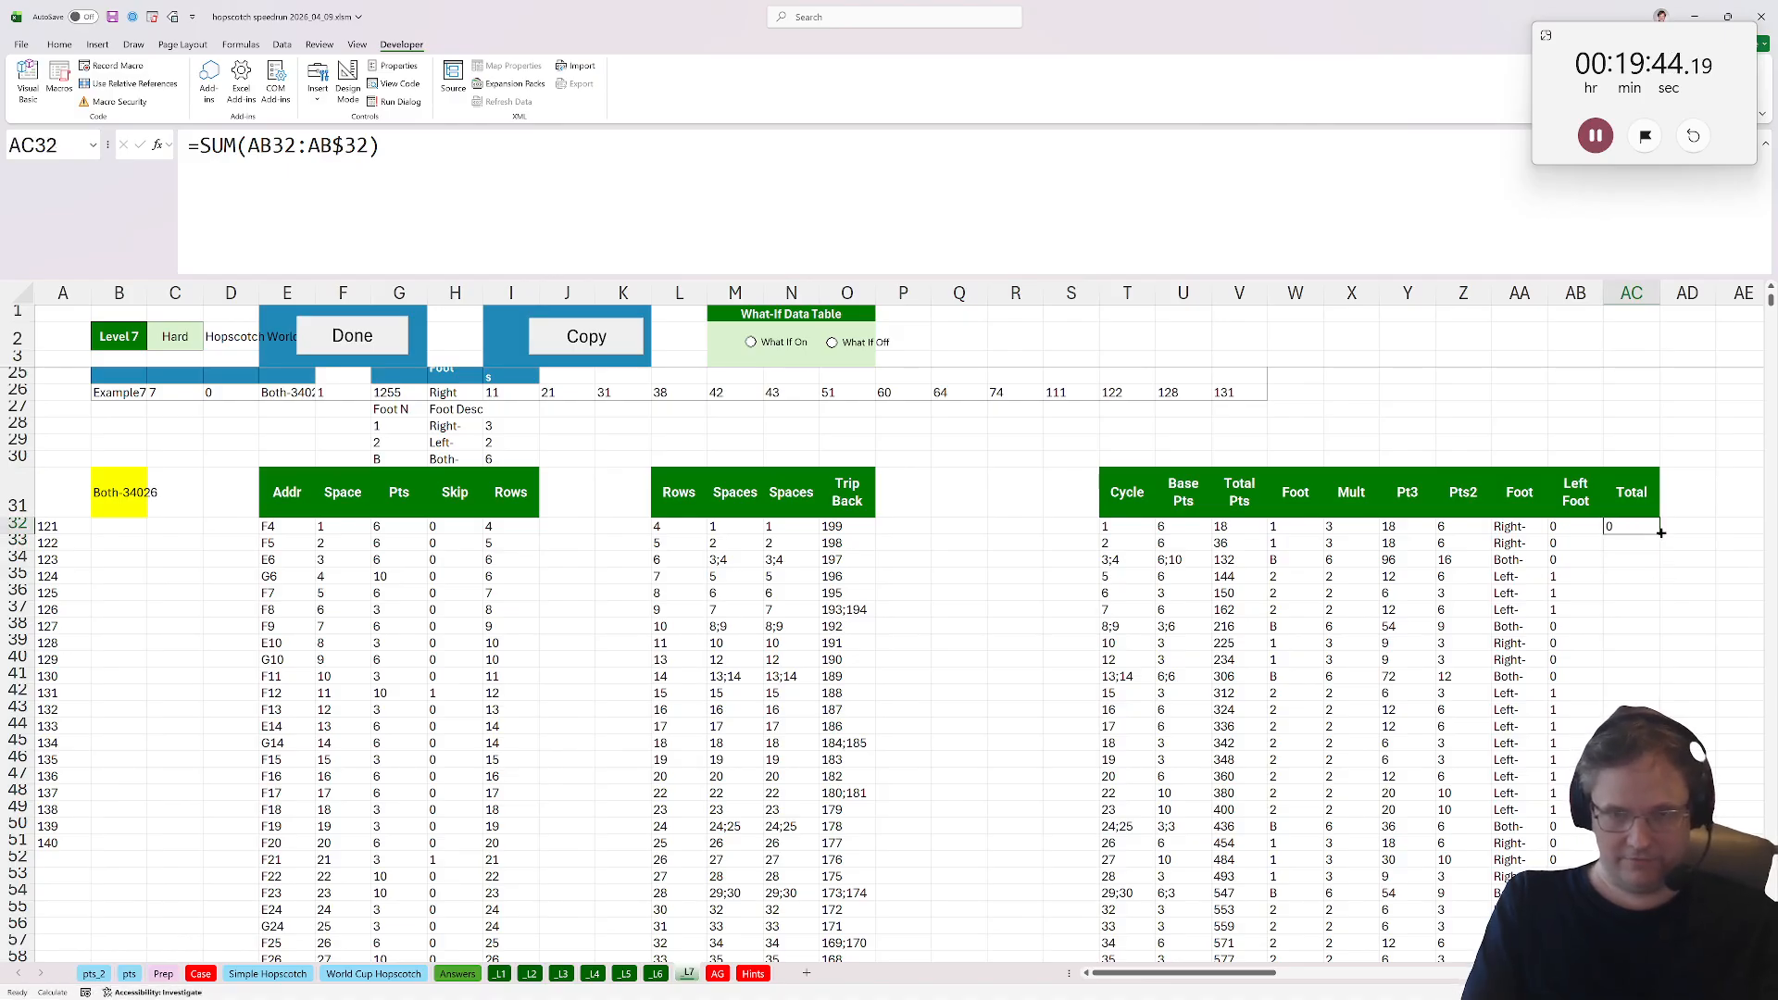
click(1663, 533)
click(1636, 527)
double_click(1659, 534)
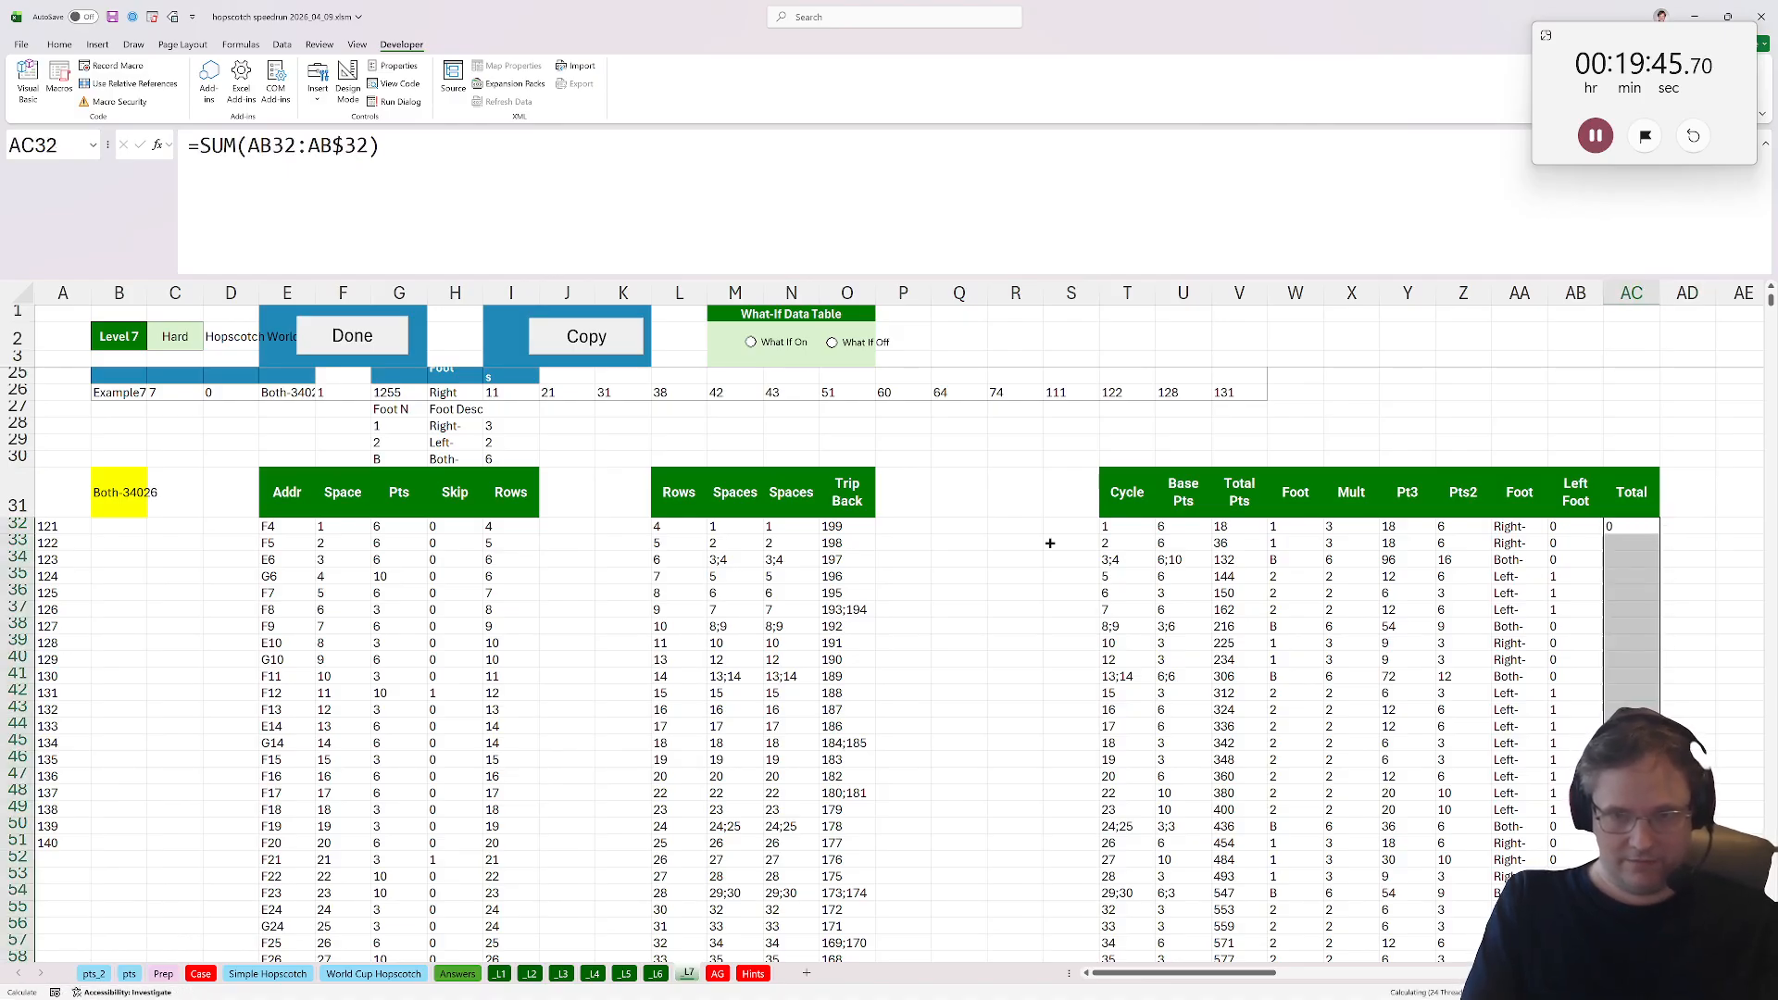
Enter an INDEX formula in B31 returning the running total from AC32:AC7027 at the level's hop count, then save the workbook.
click(131, 471)
text(=index()
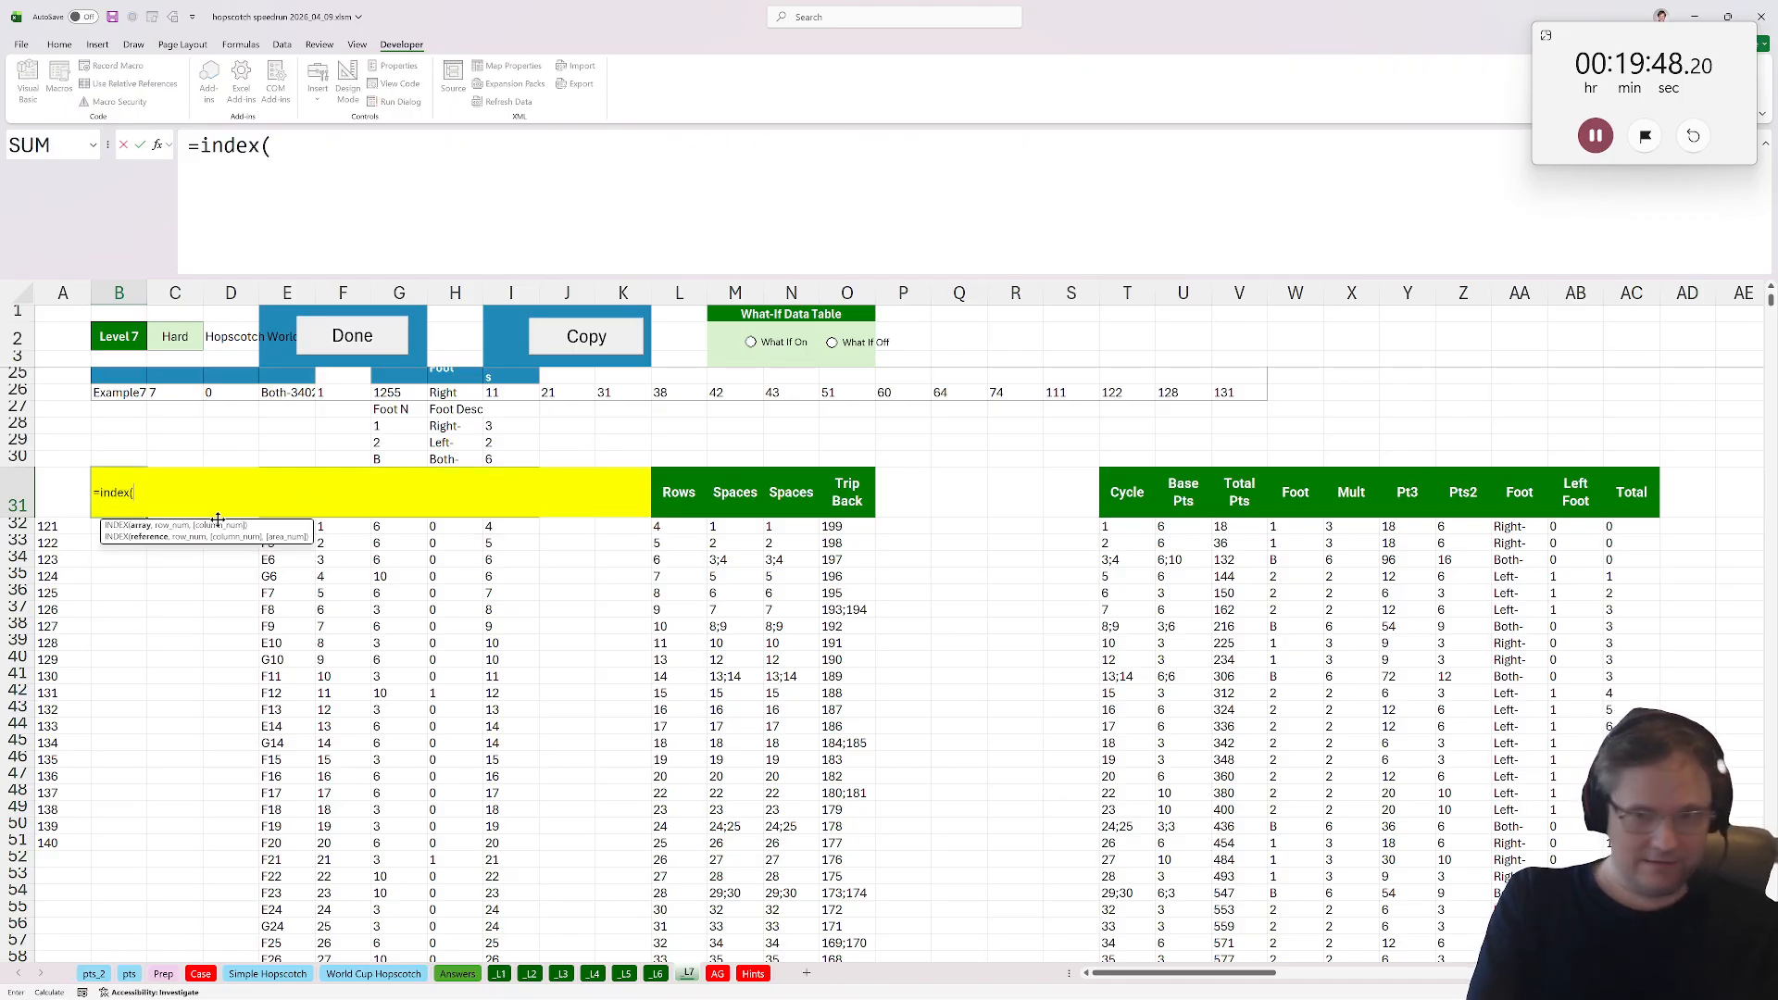
click(1630, 544)
click(1625, 527)
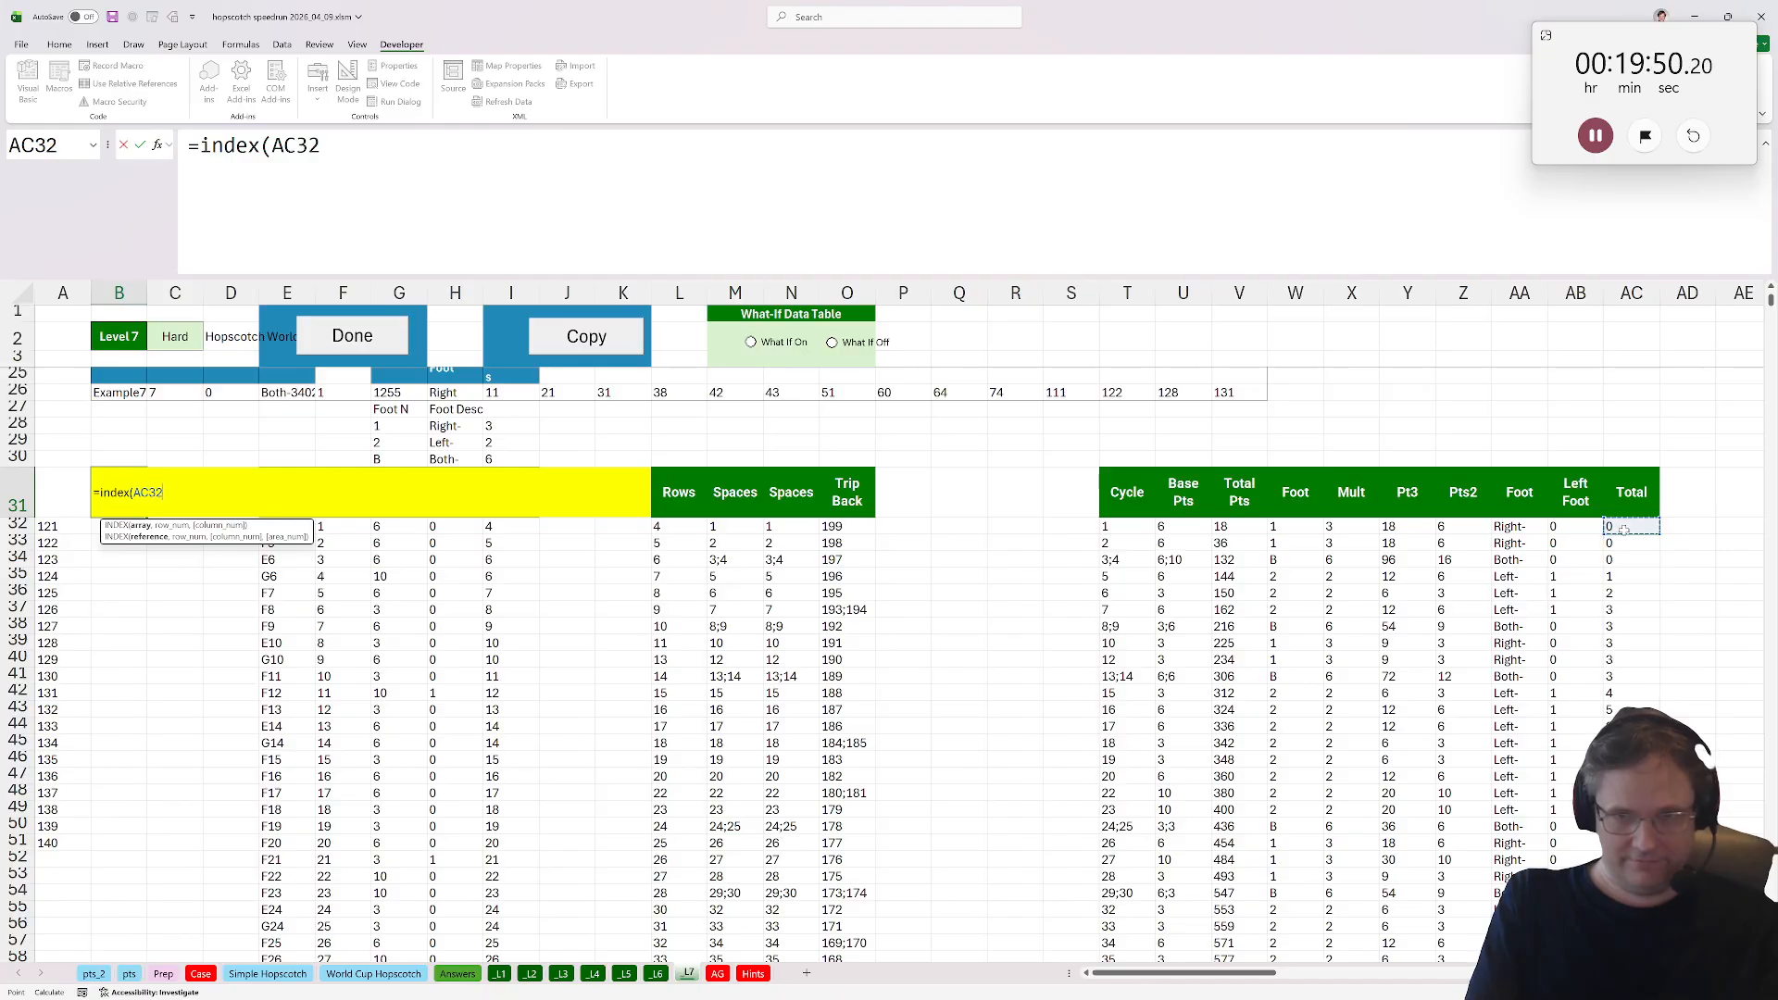
key(ctrl+shift+Down)
text(,)
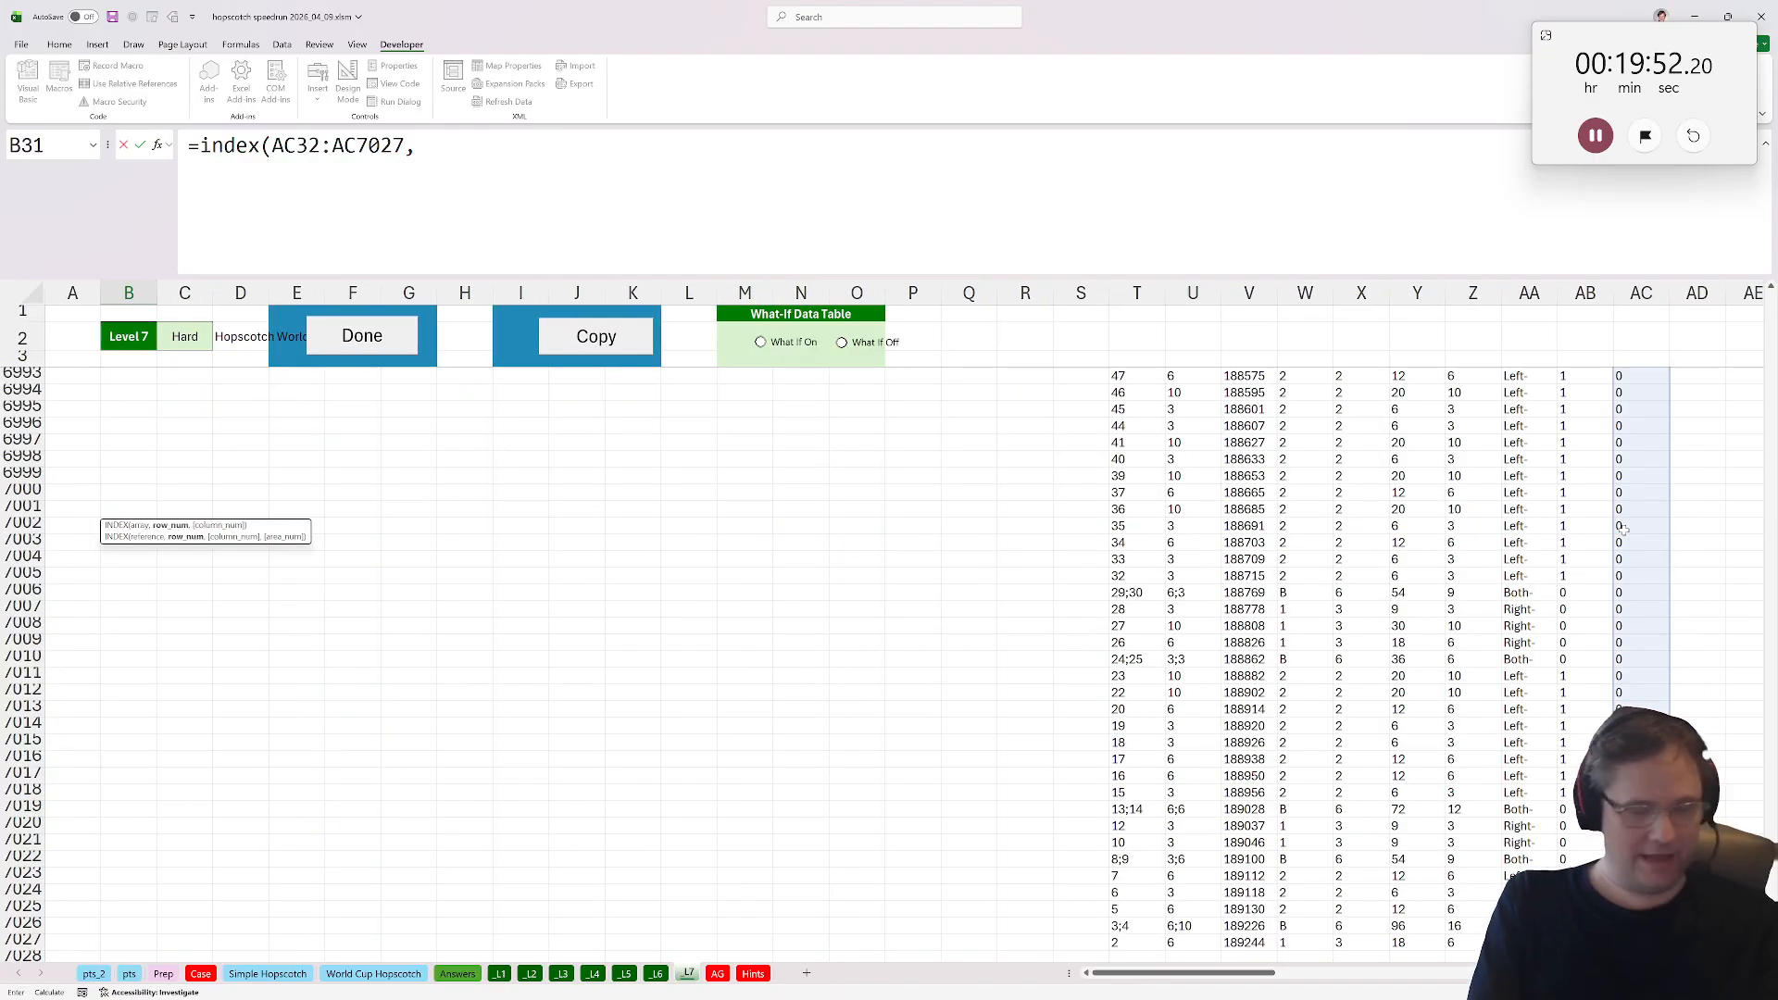
text())
key(Return)
key(Up)
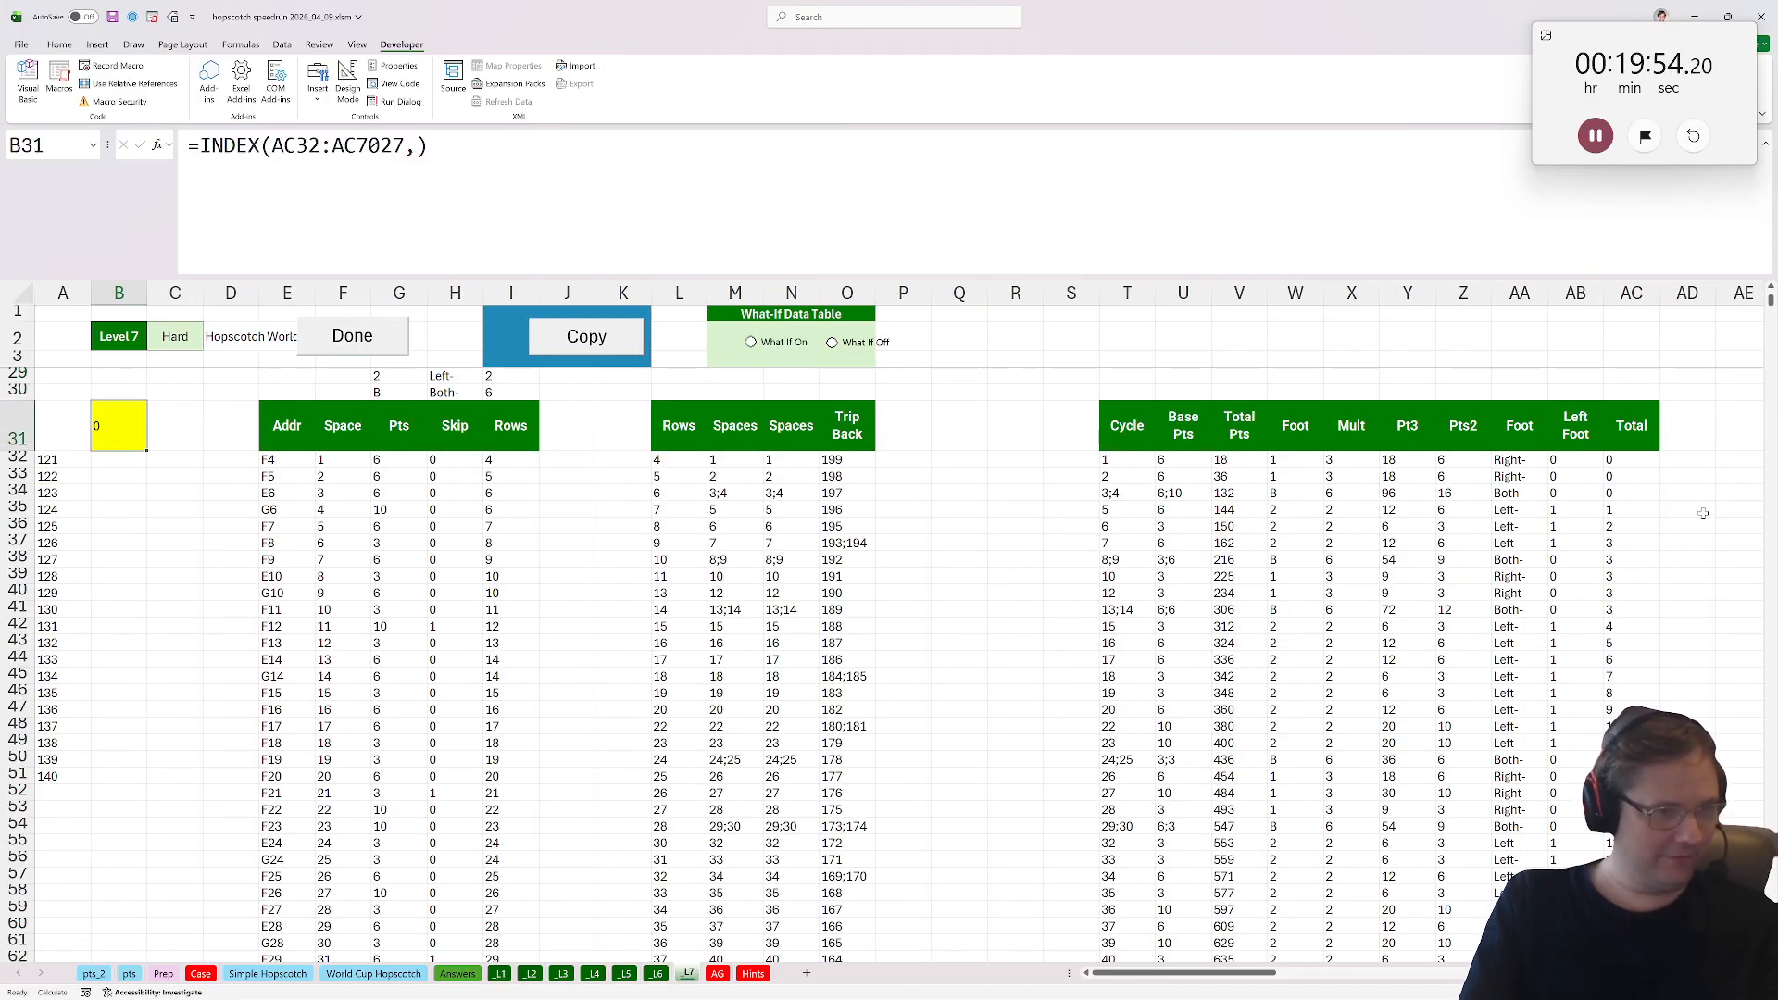
scroll(1702, 512, up, 5)
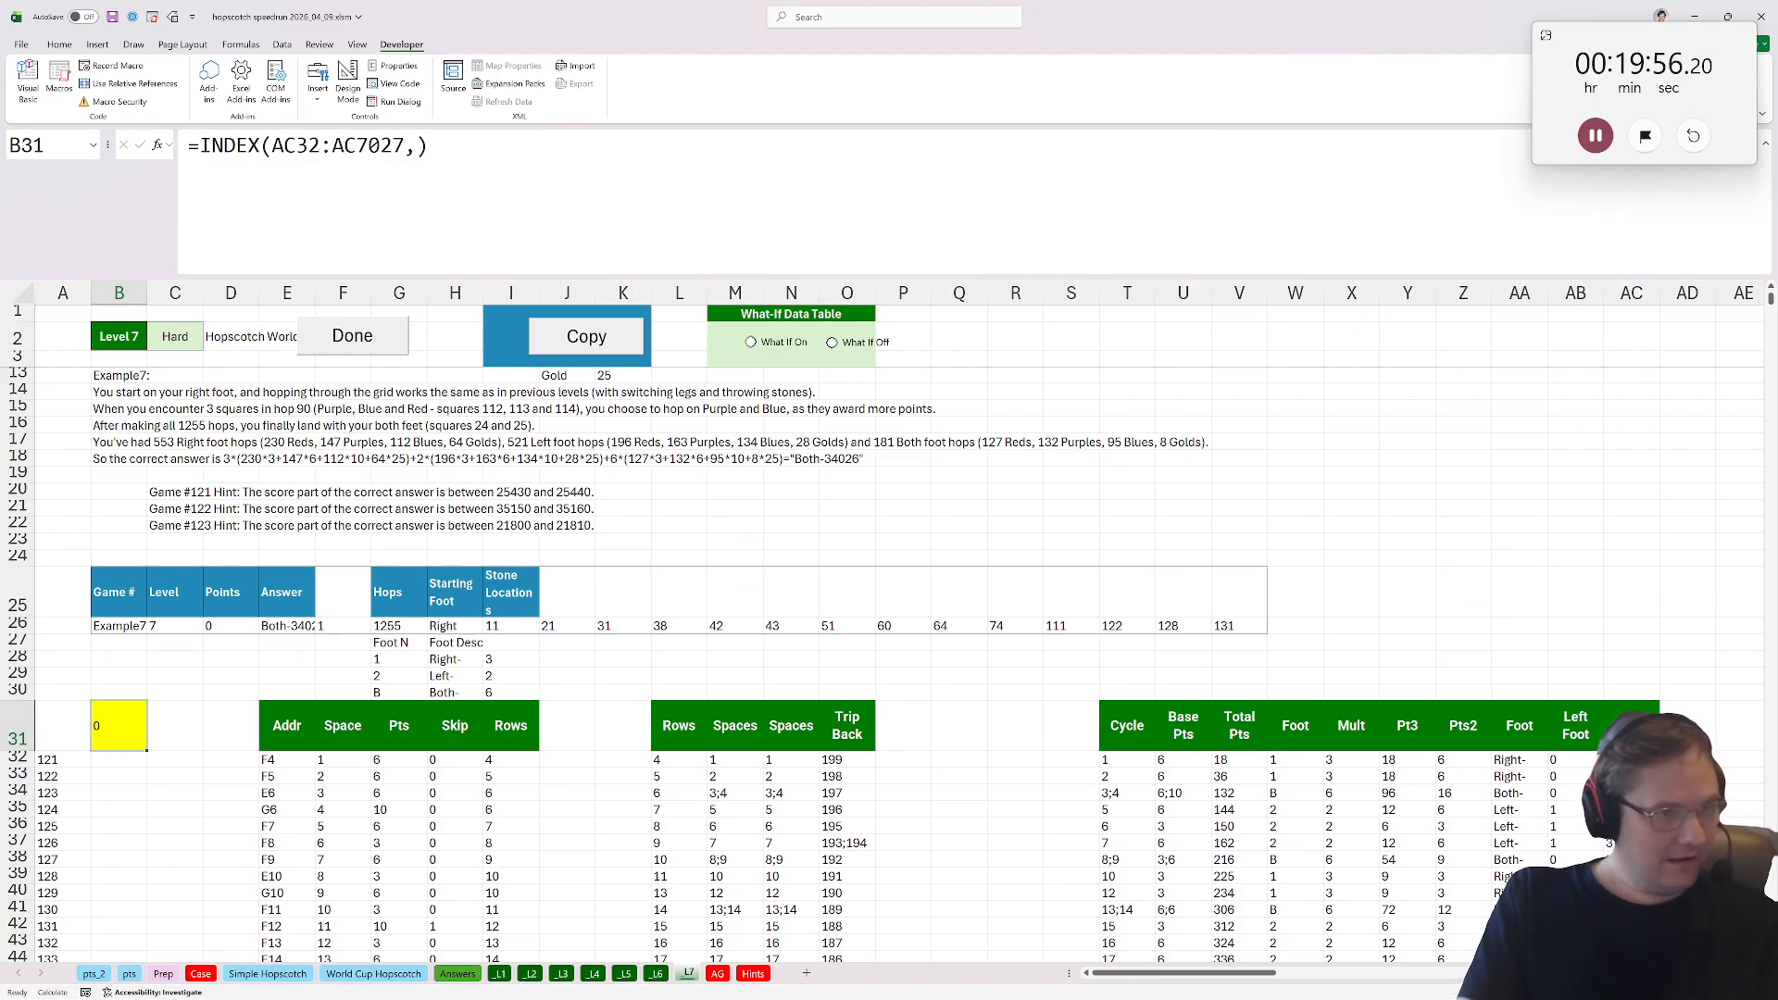
key(F2)
key(Left)
click(411, 623)
key(Return)
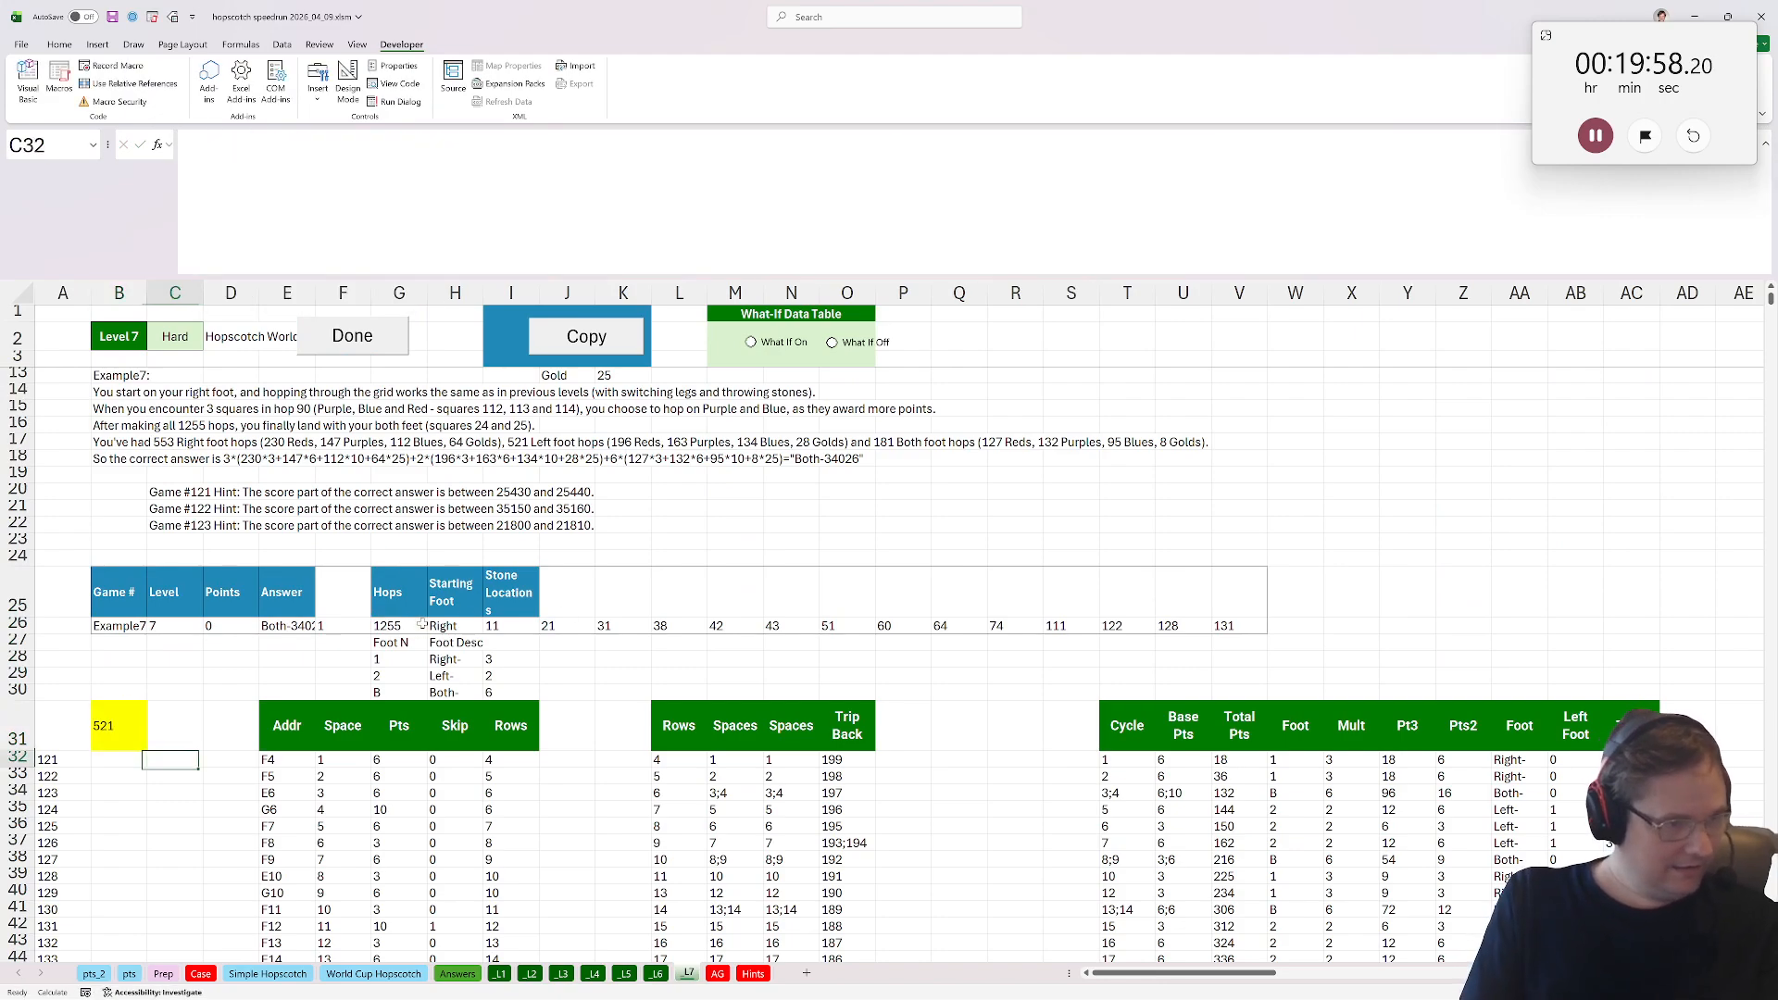
key(Left)
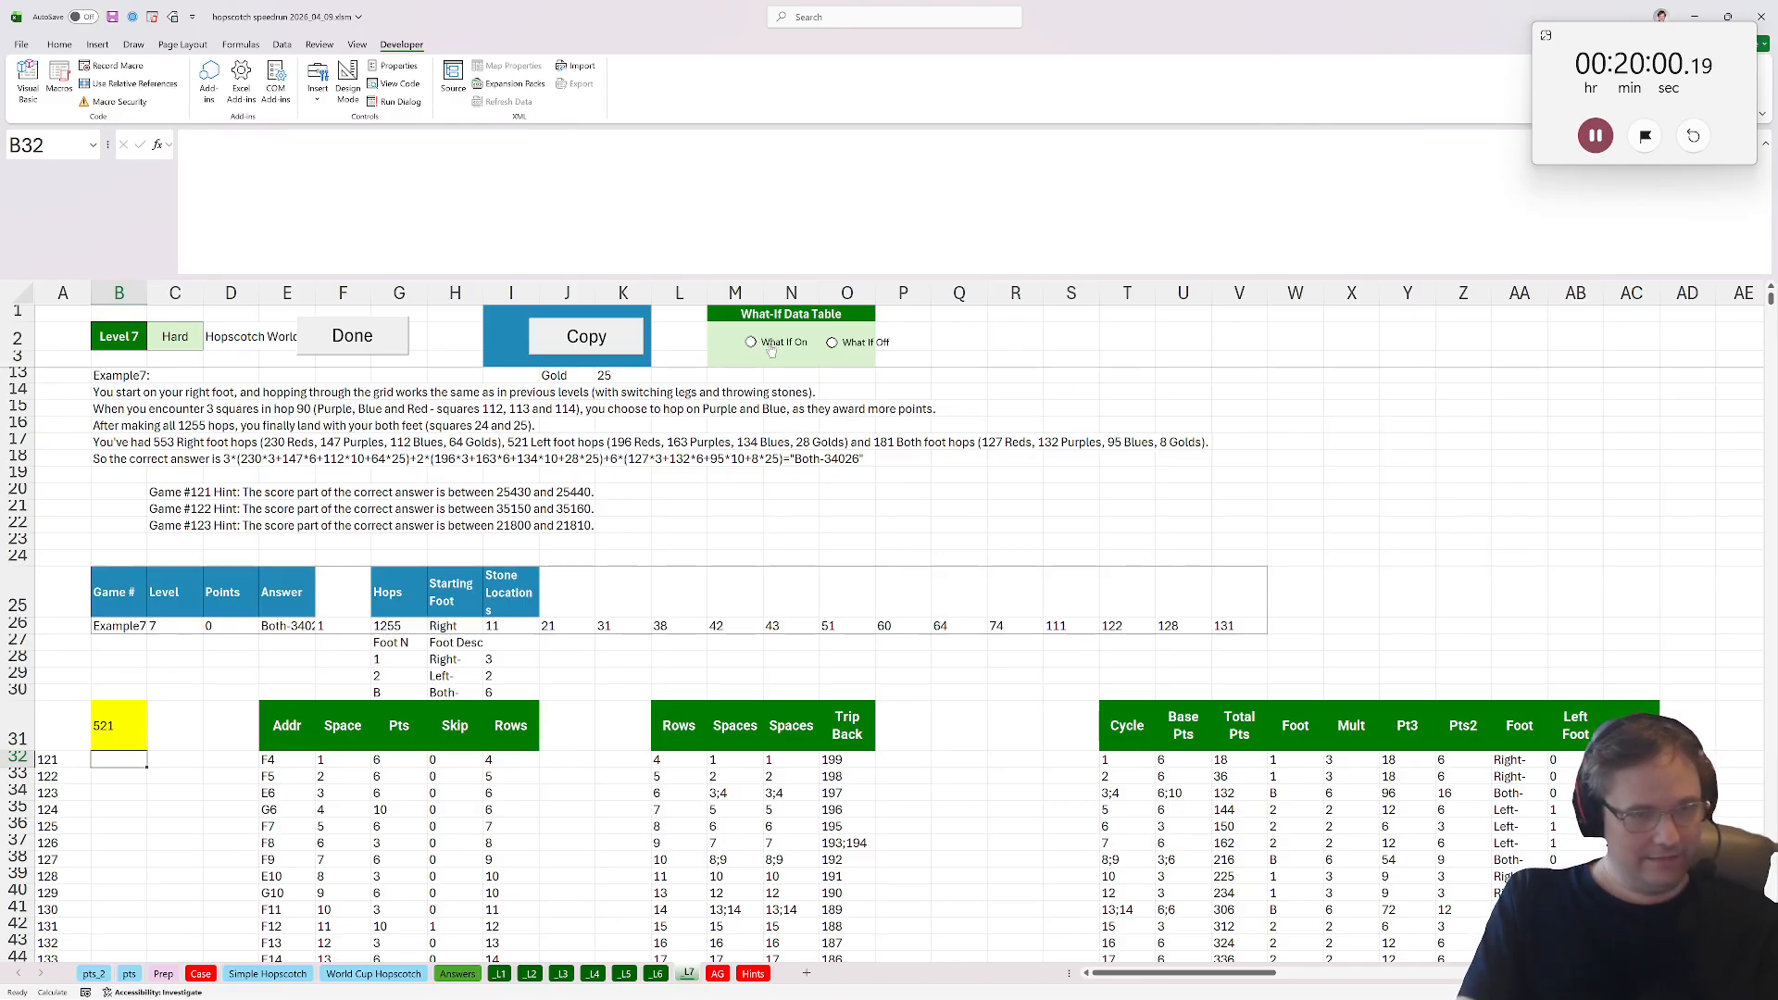
key(ctrl+s)
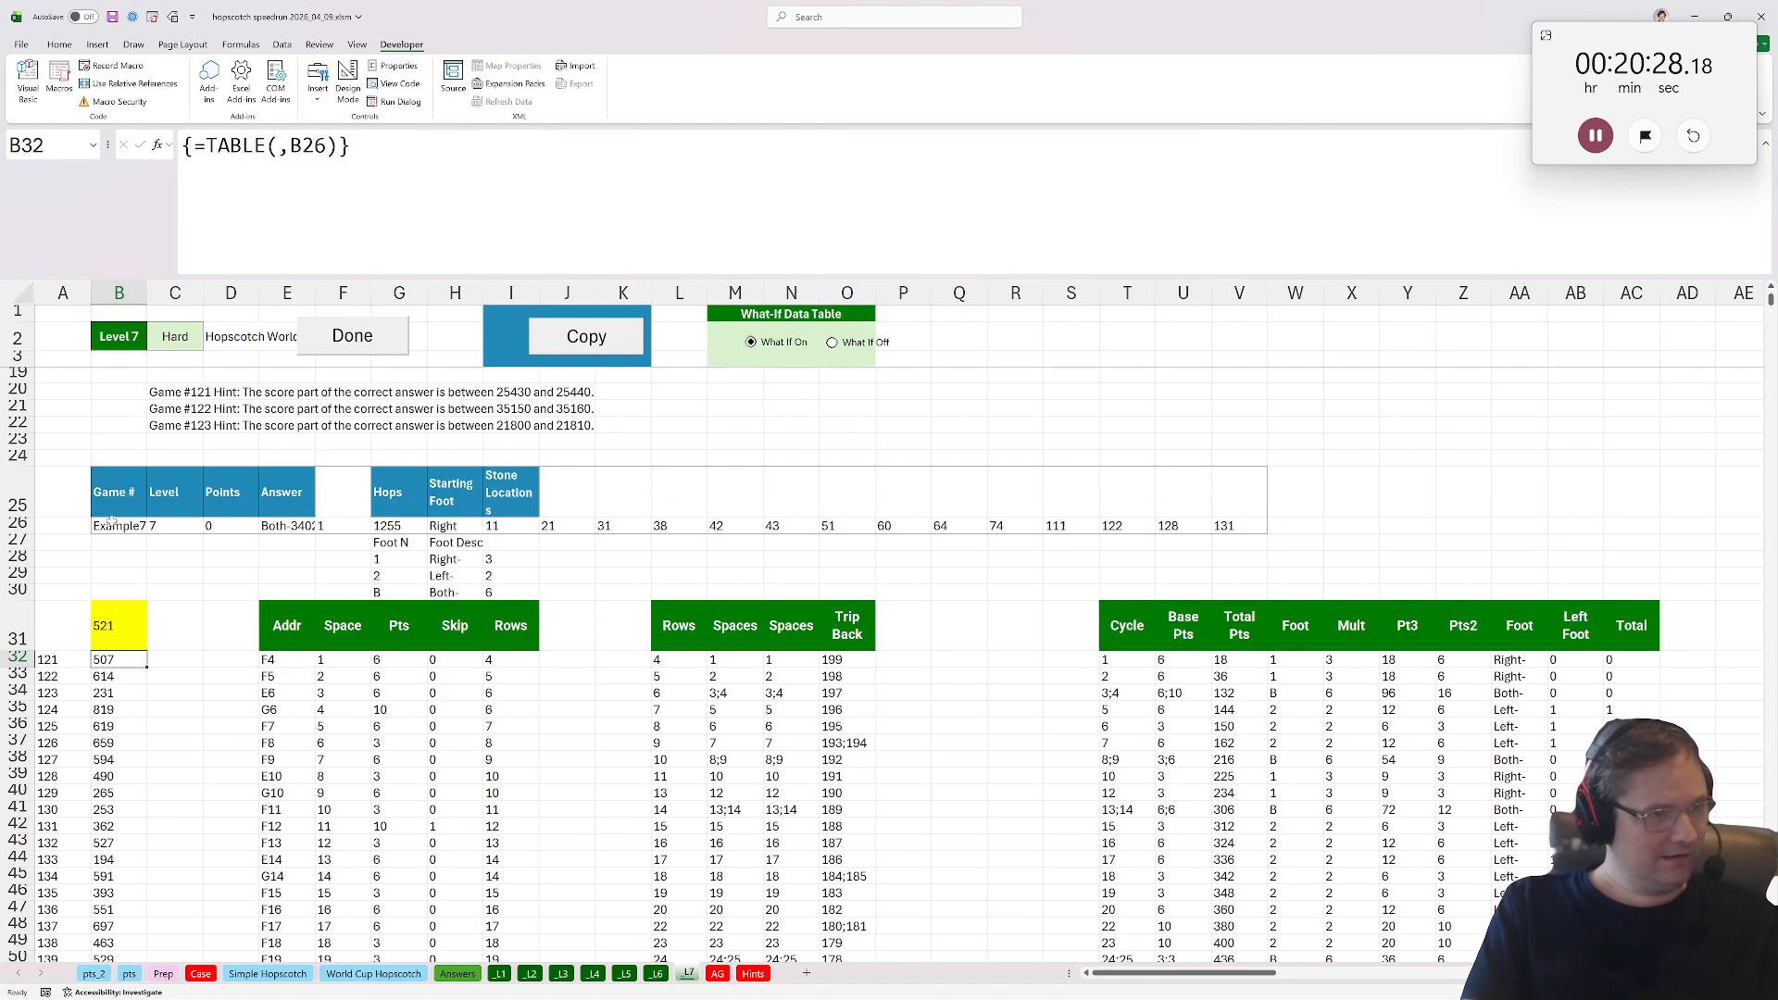
Compute the maximum of the data-table results in B32:B140 with a MAX formula in C34.
click(187, 566)
text(=max()
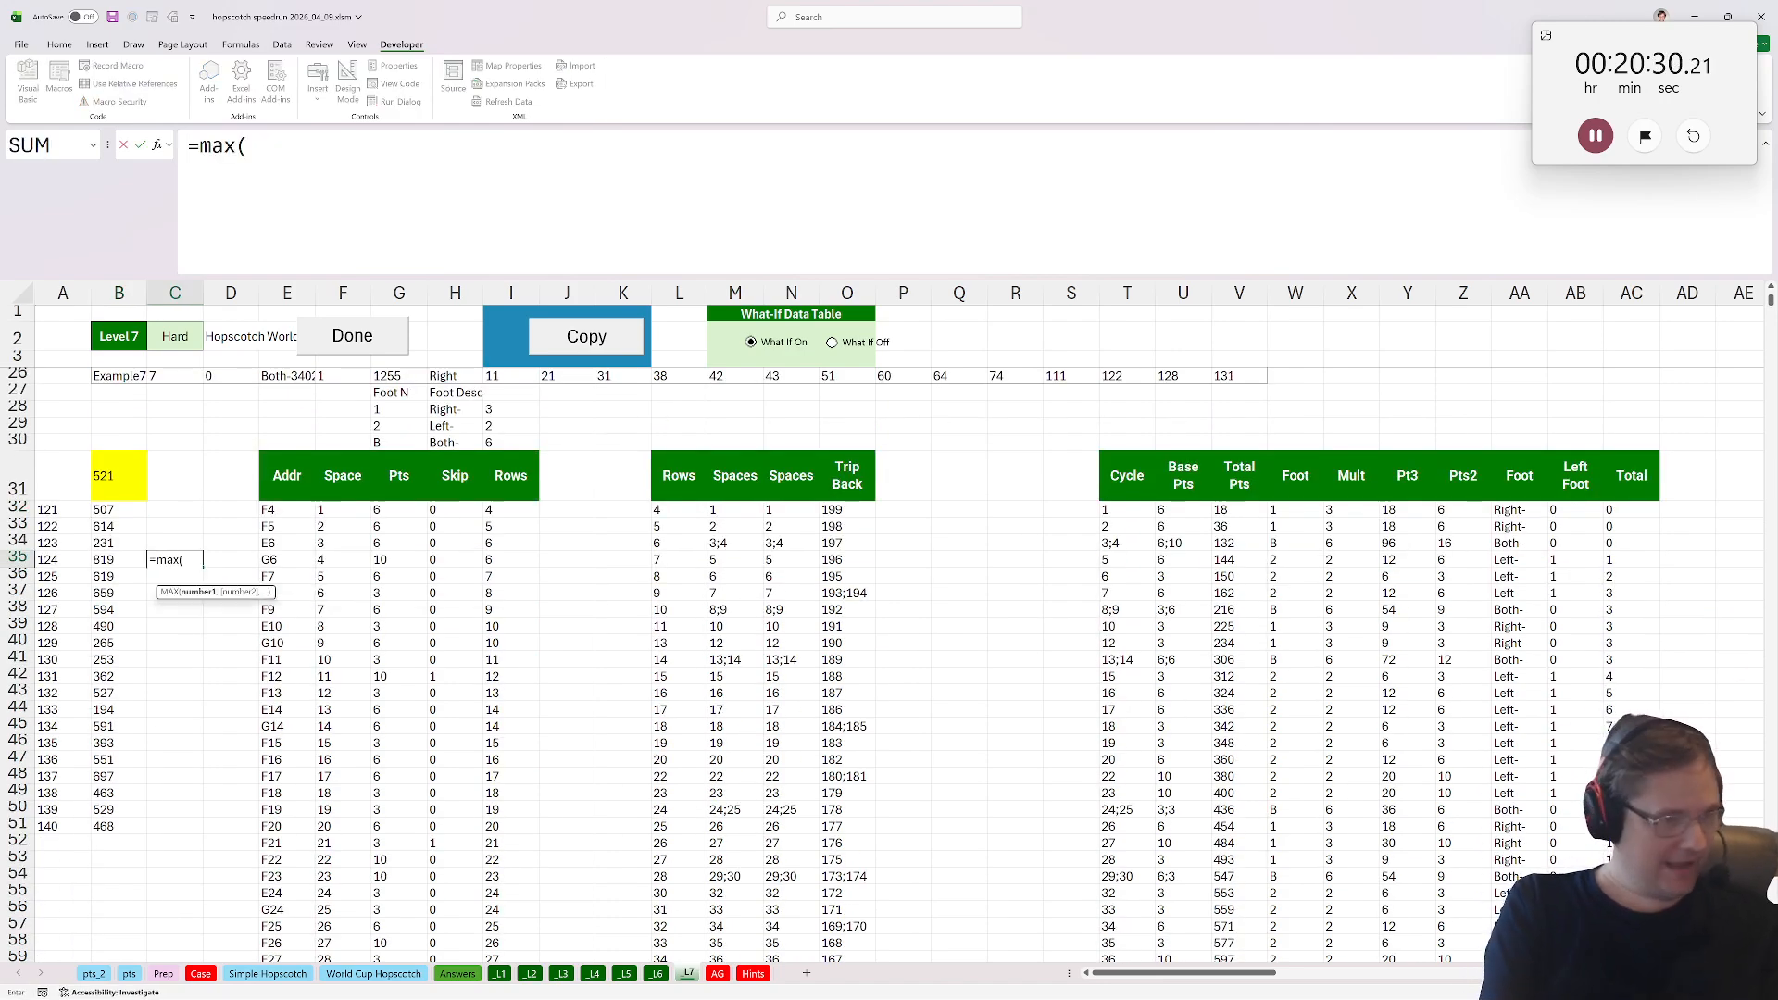
drag(128, 489, 103, 826)
key(Return)
key(Up)
key(Up)
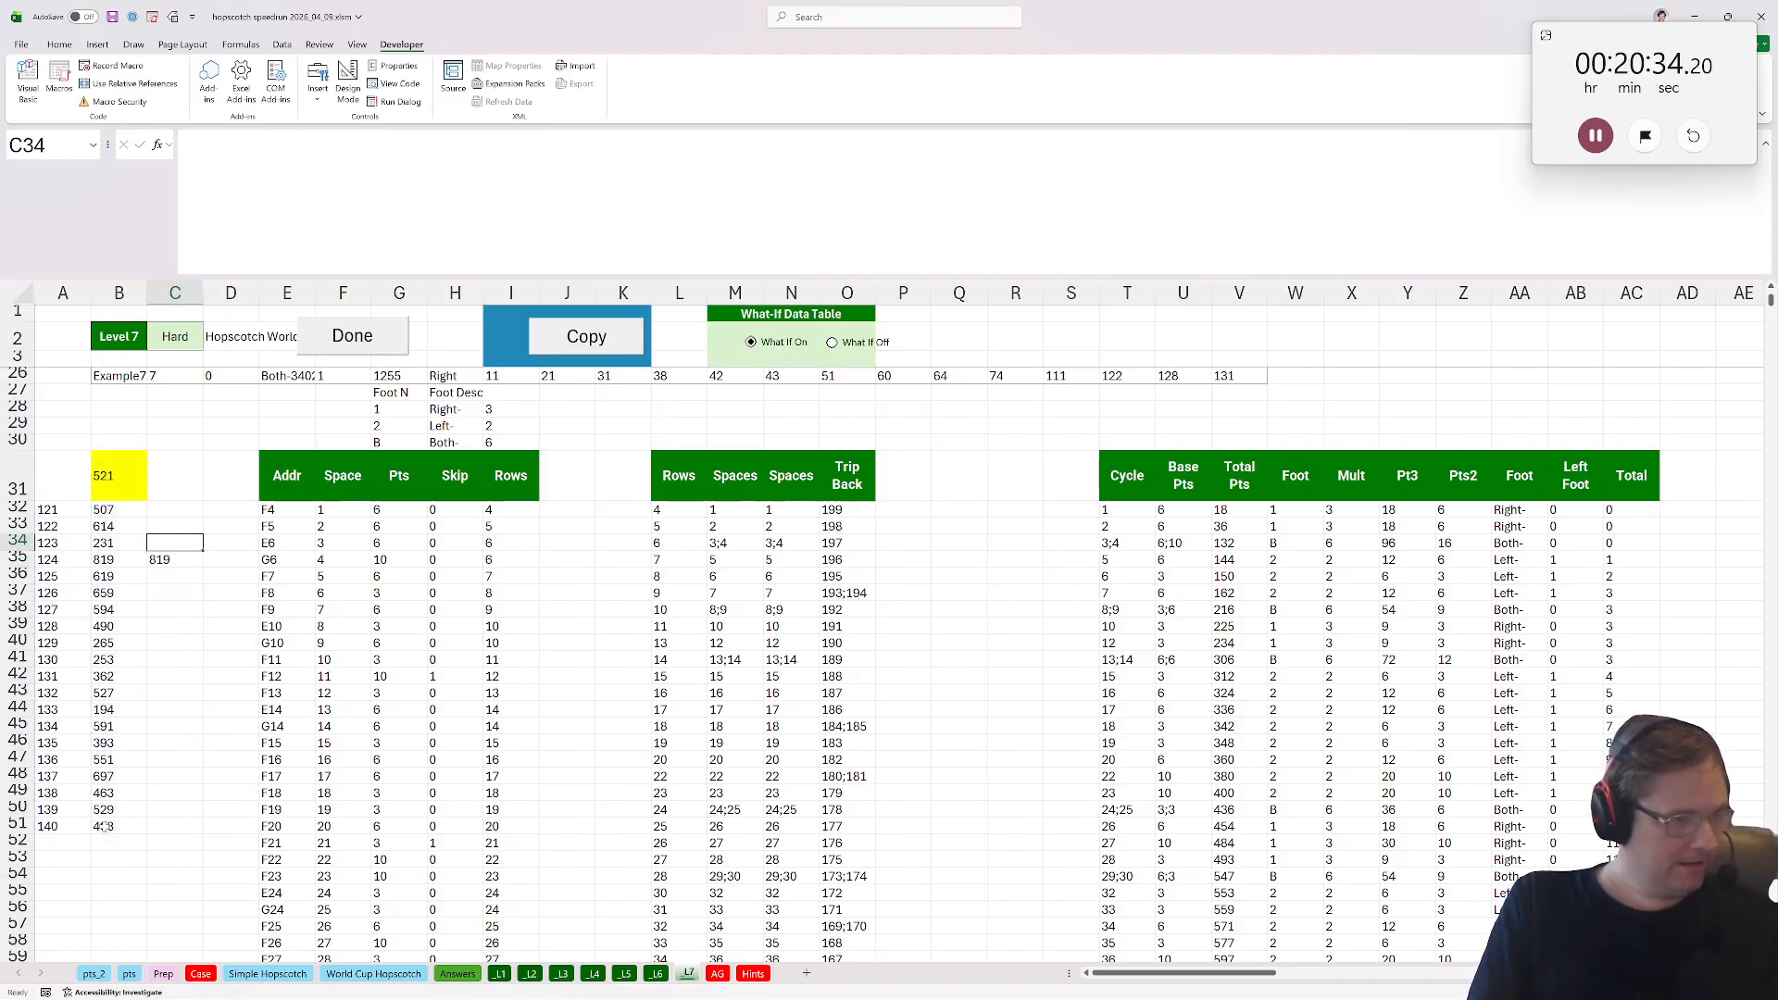
Enter 819 as the Bonus E answer on the Answers sheet.
click(200, 973)
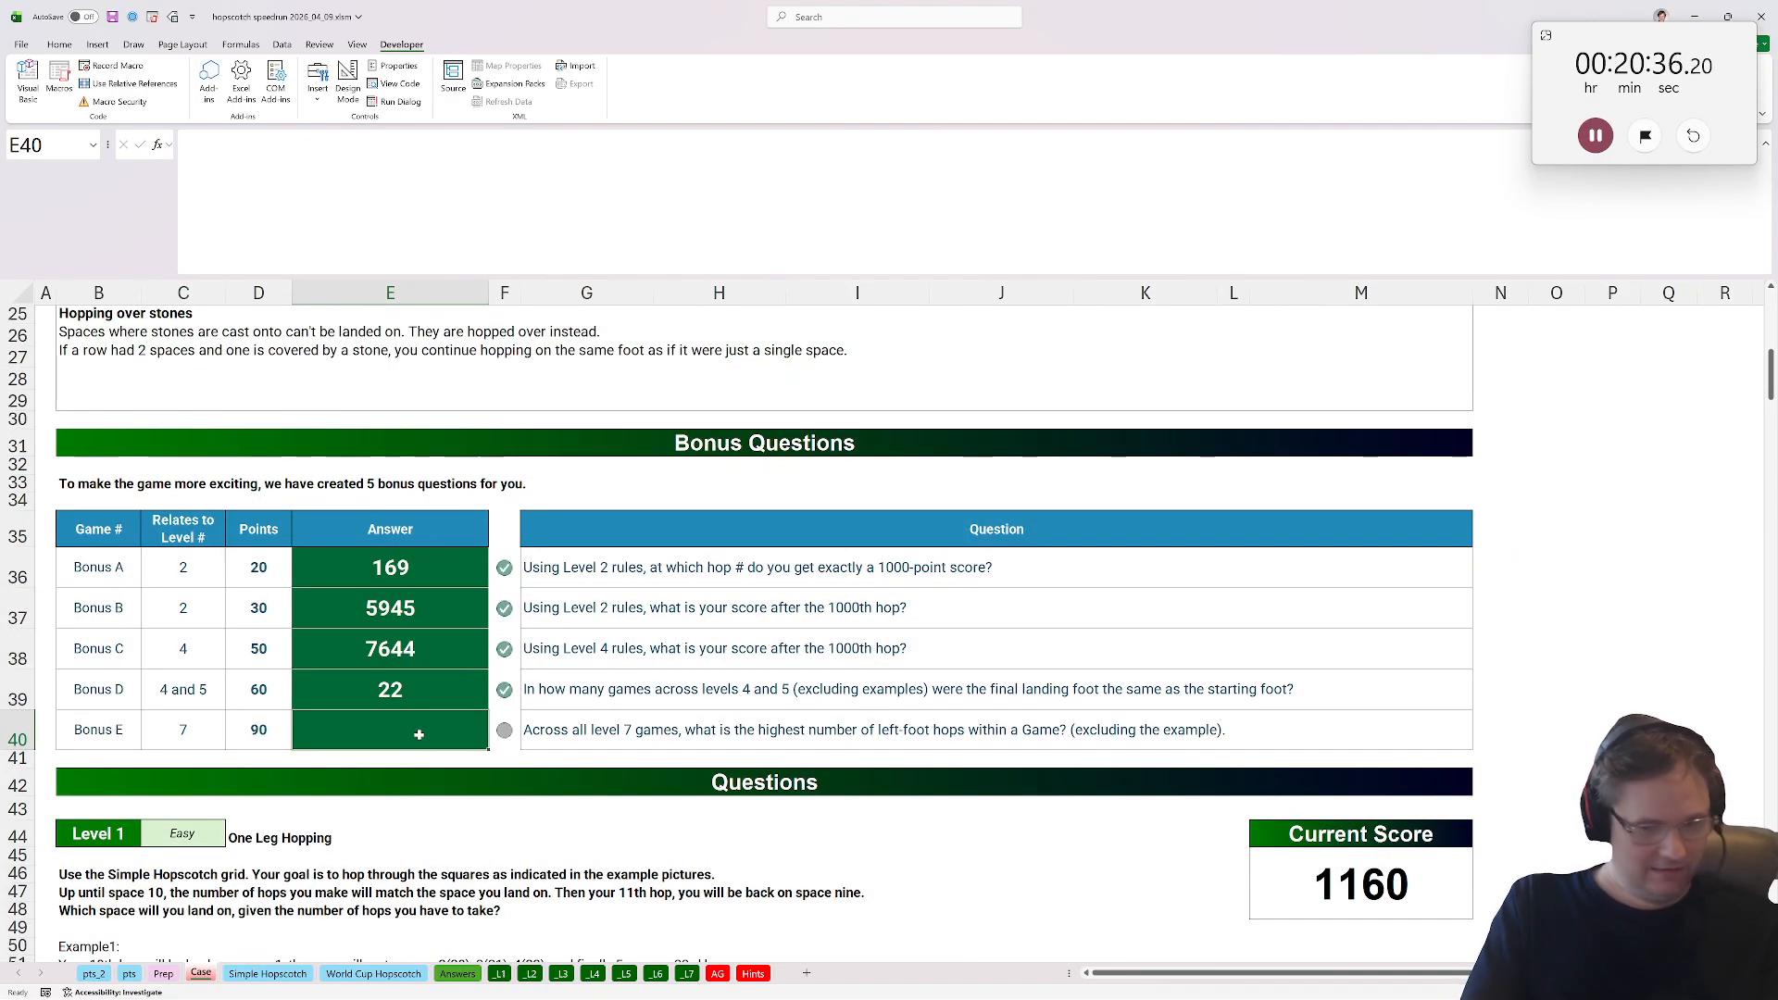
text(819)
key(Tab)
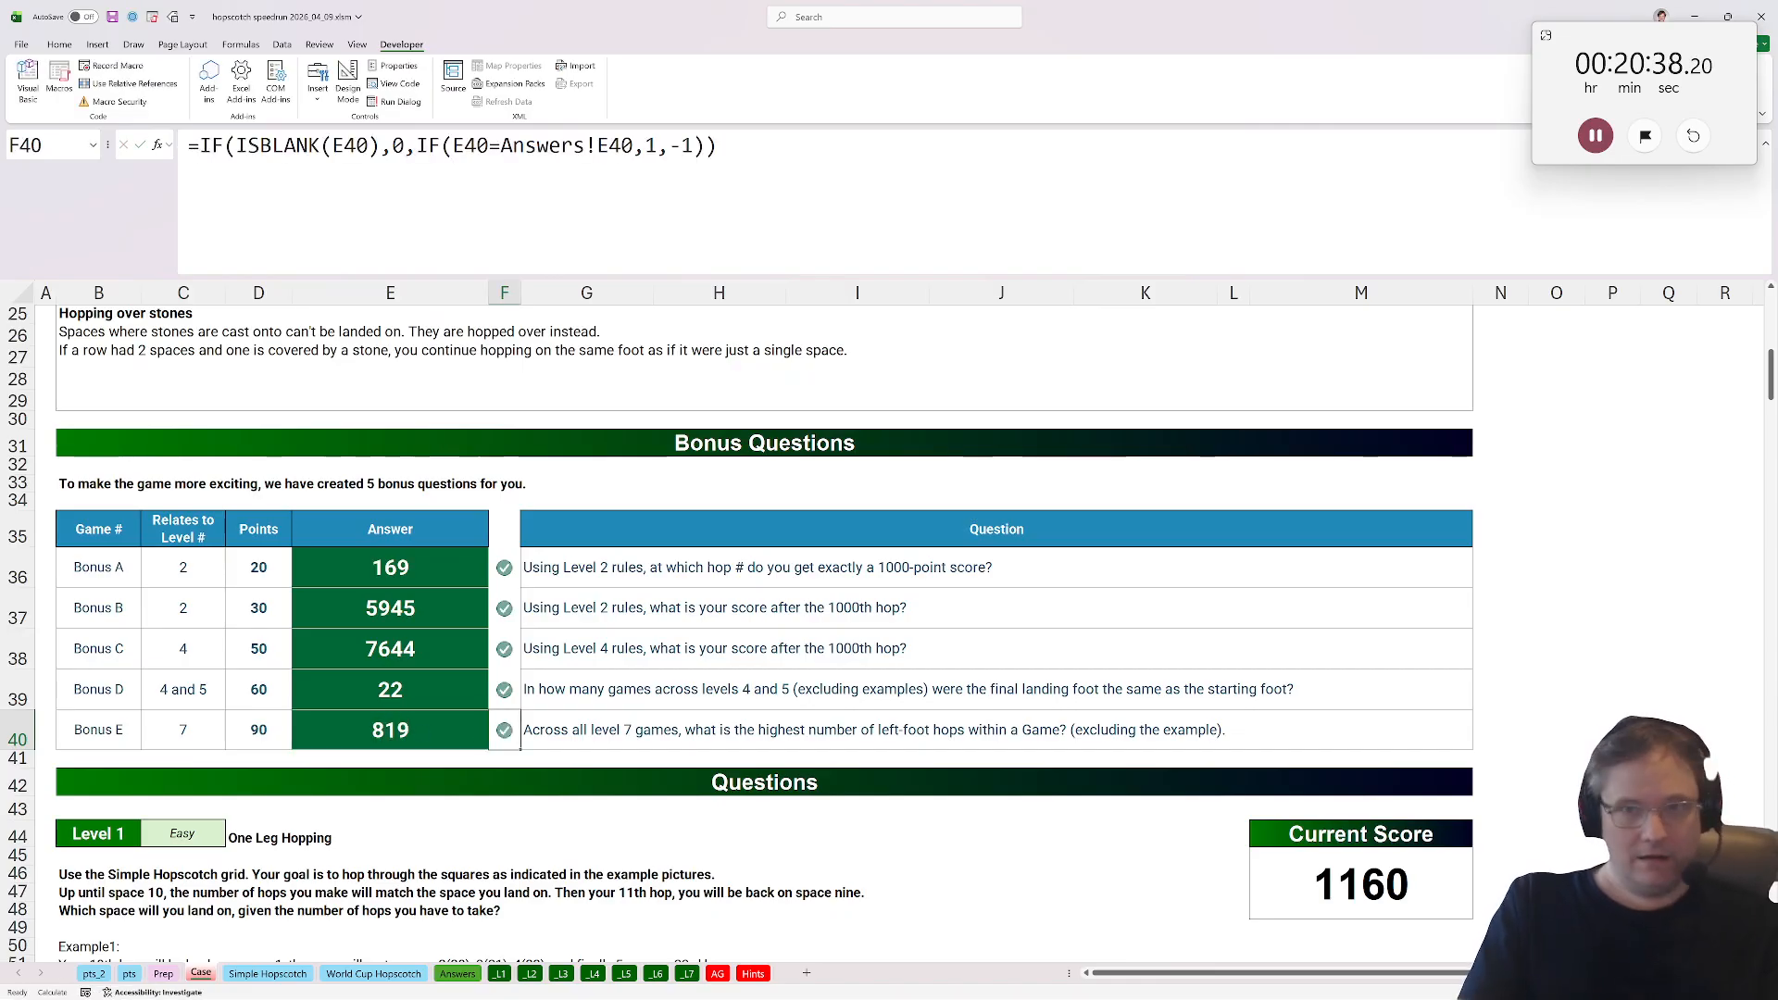